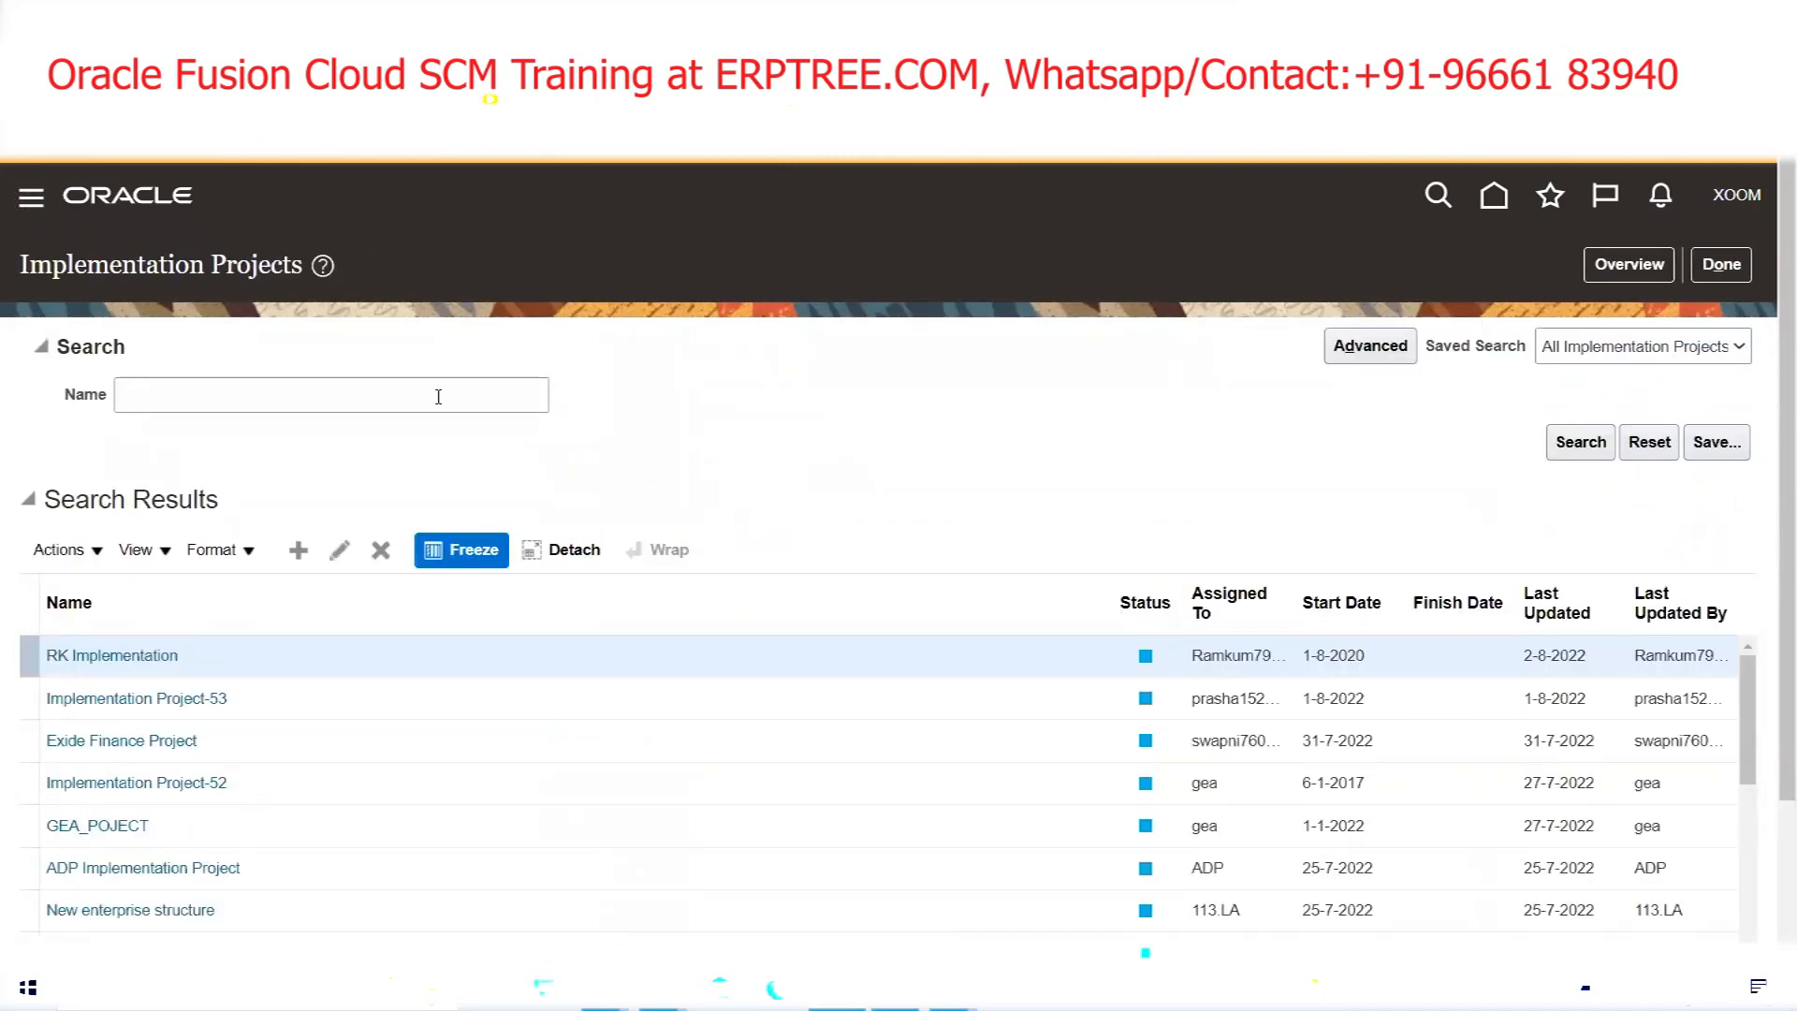
Expand Tools in the Navigator and go to the Security Console
scroll(440, 394, down, 7)
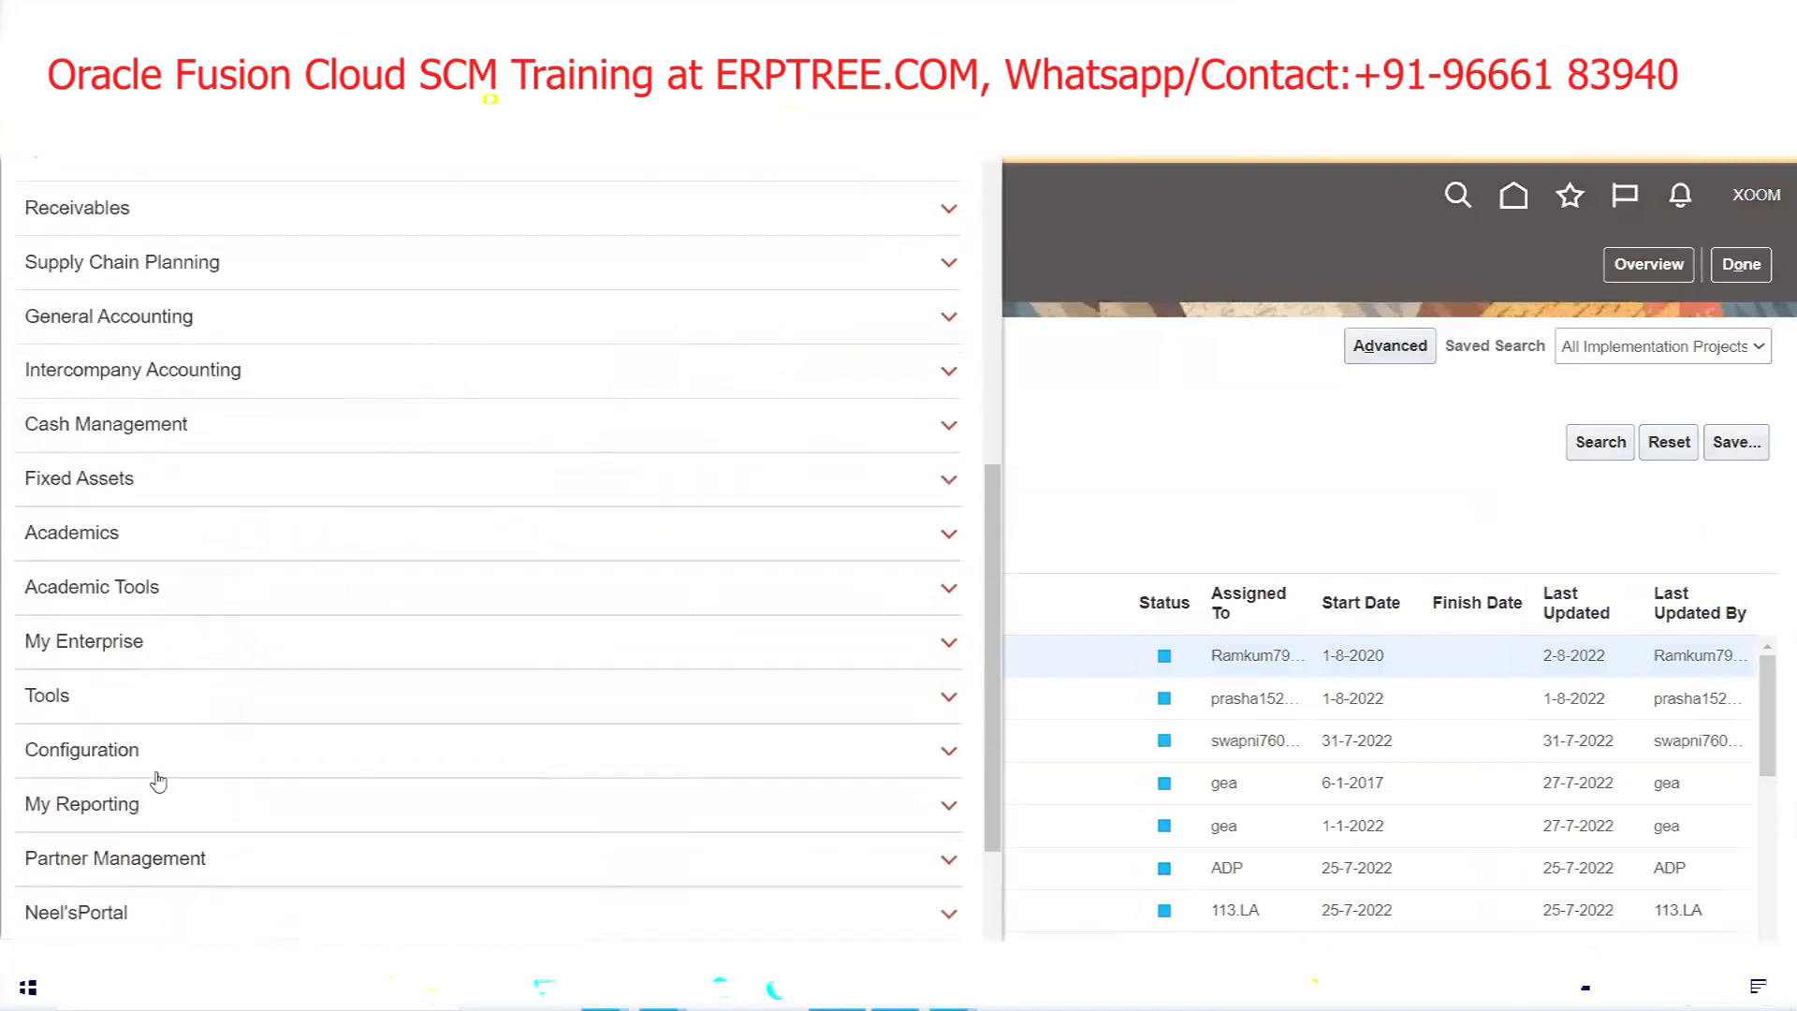
click(80, 697)
scroll(351, 670, down, 2)
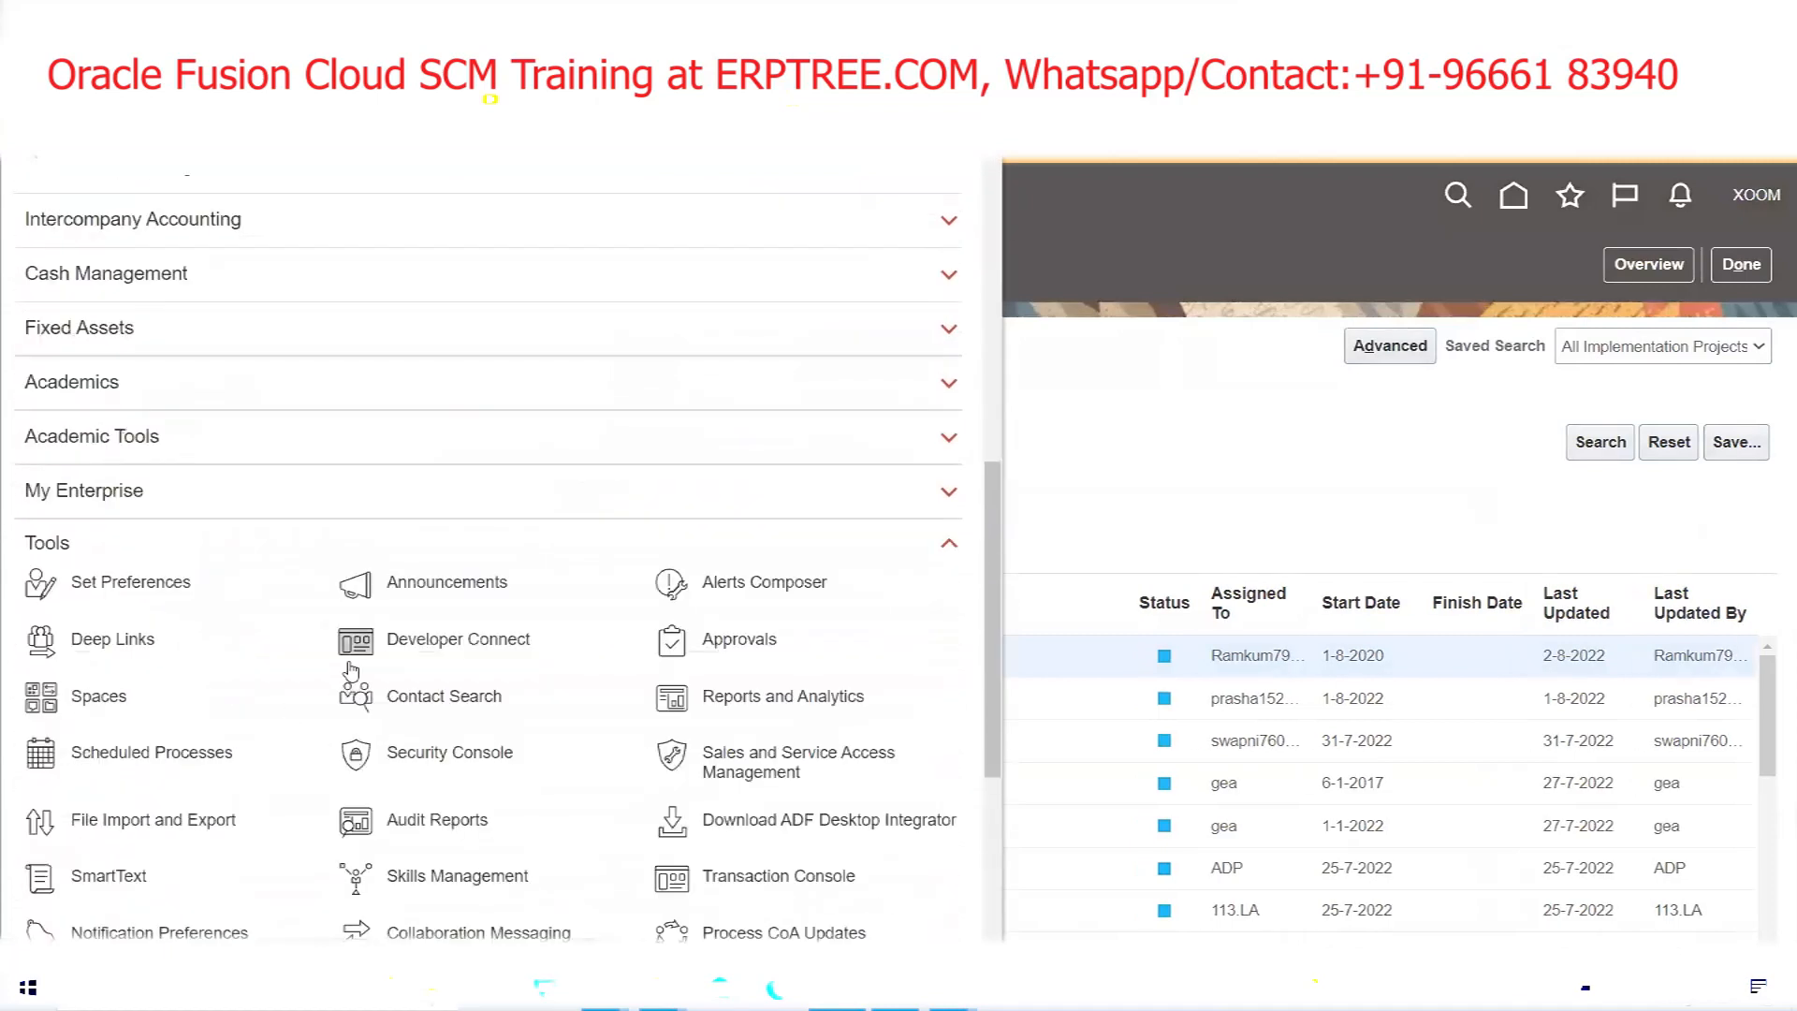
scroll(351, 670, down, 3)
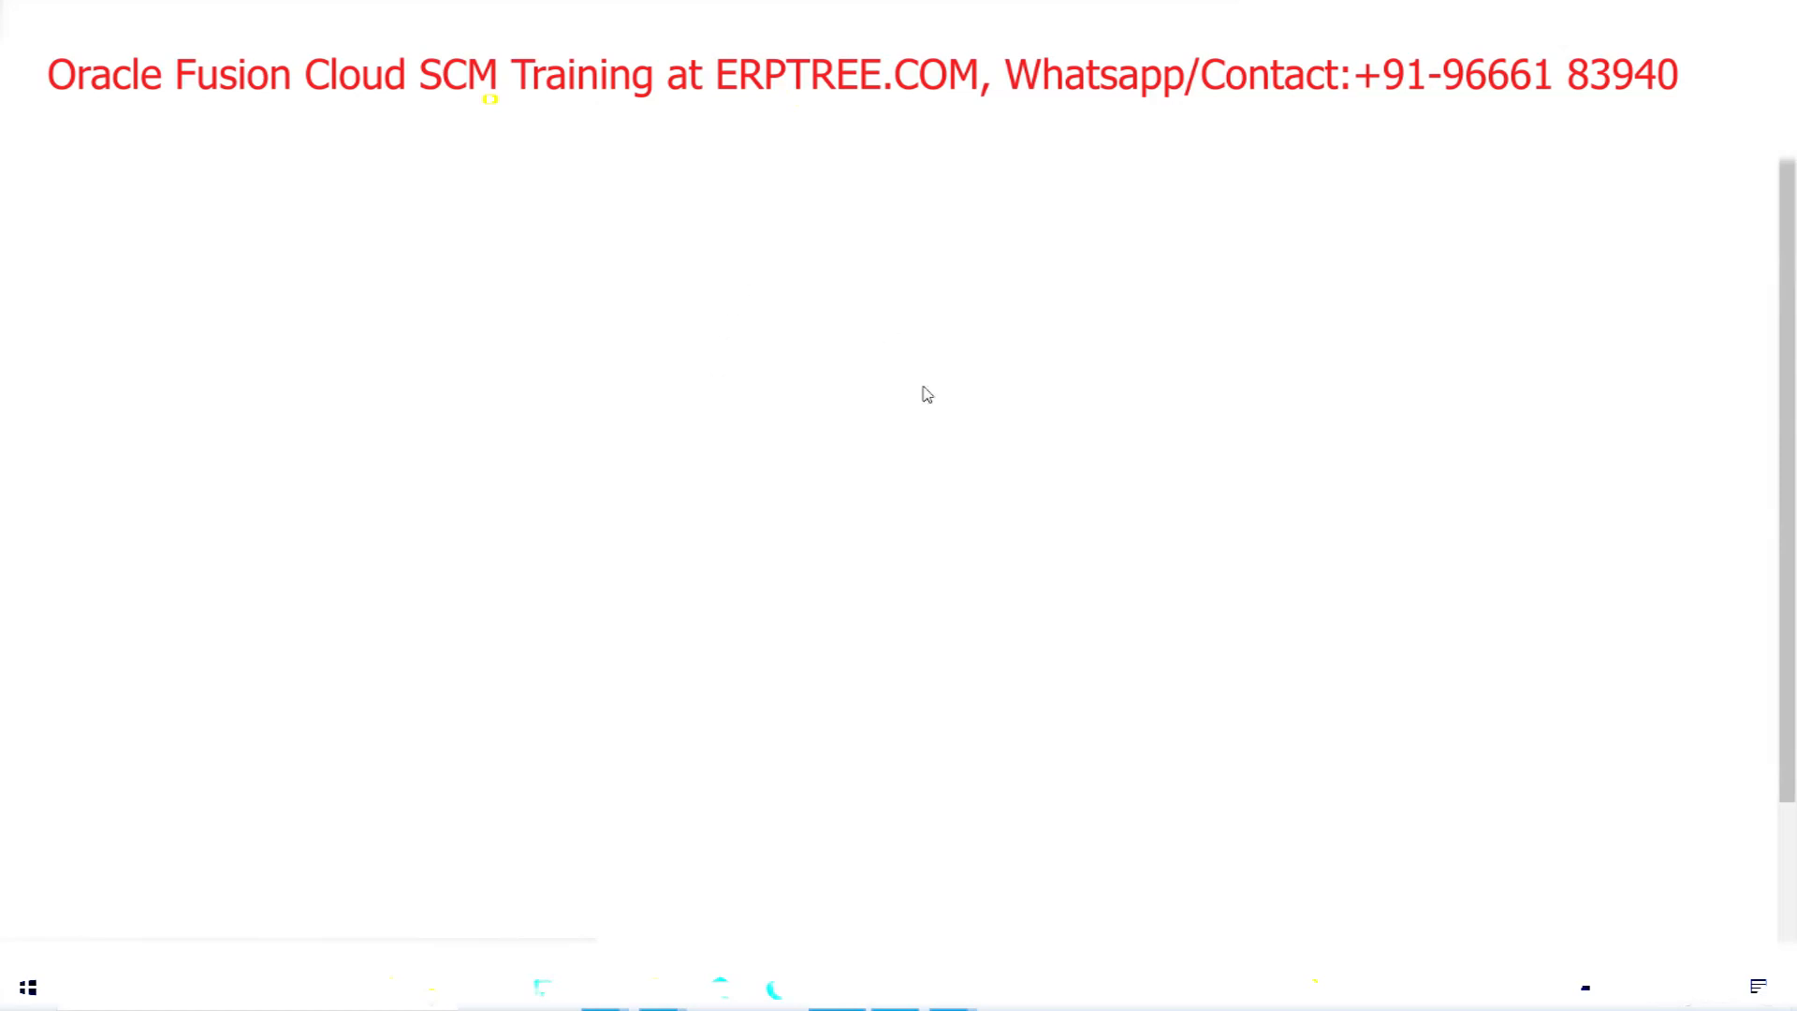
Start a new user account with the user's last name and auto-filled user name, then begin a role search
click(86, 512)
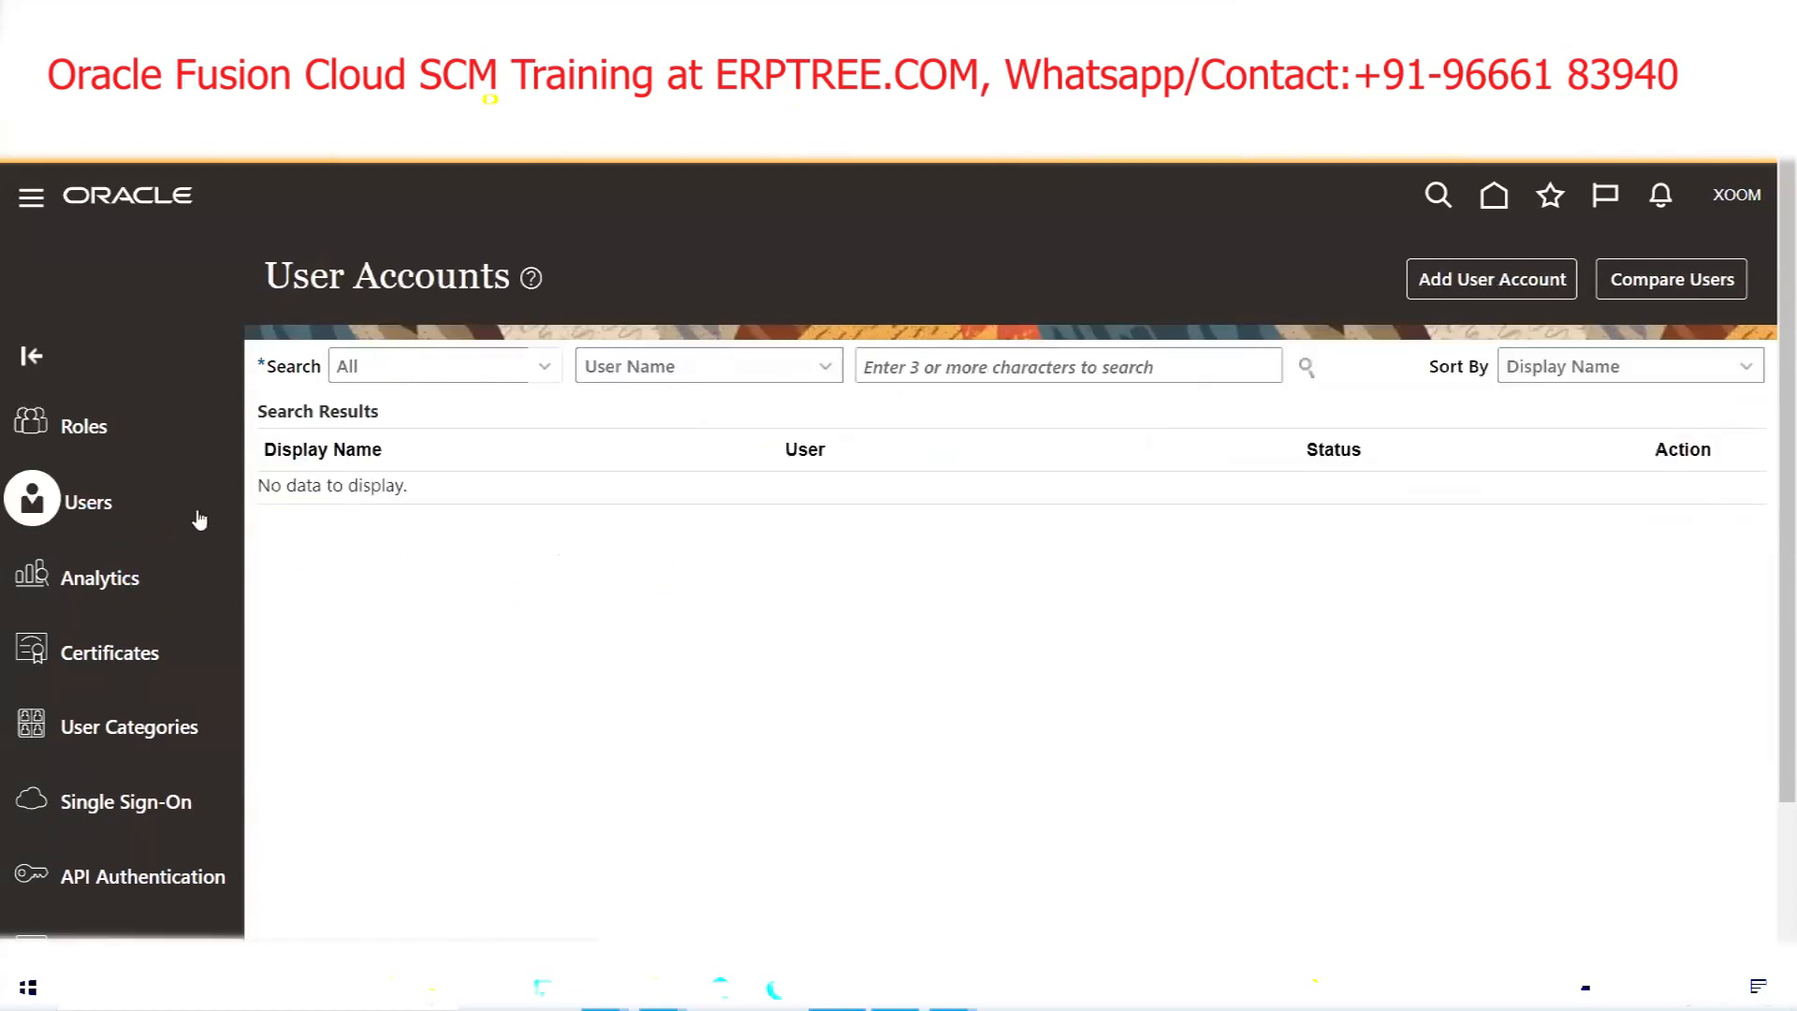
click(1490, 280)
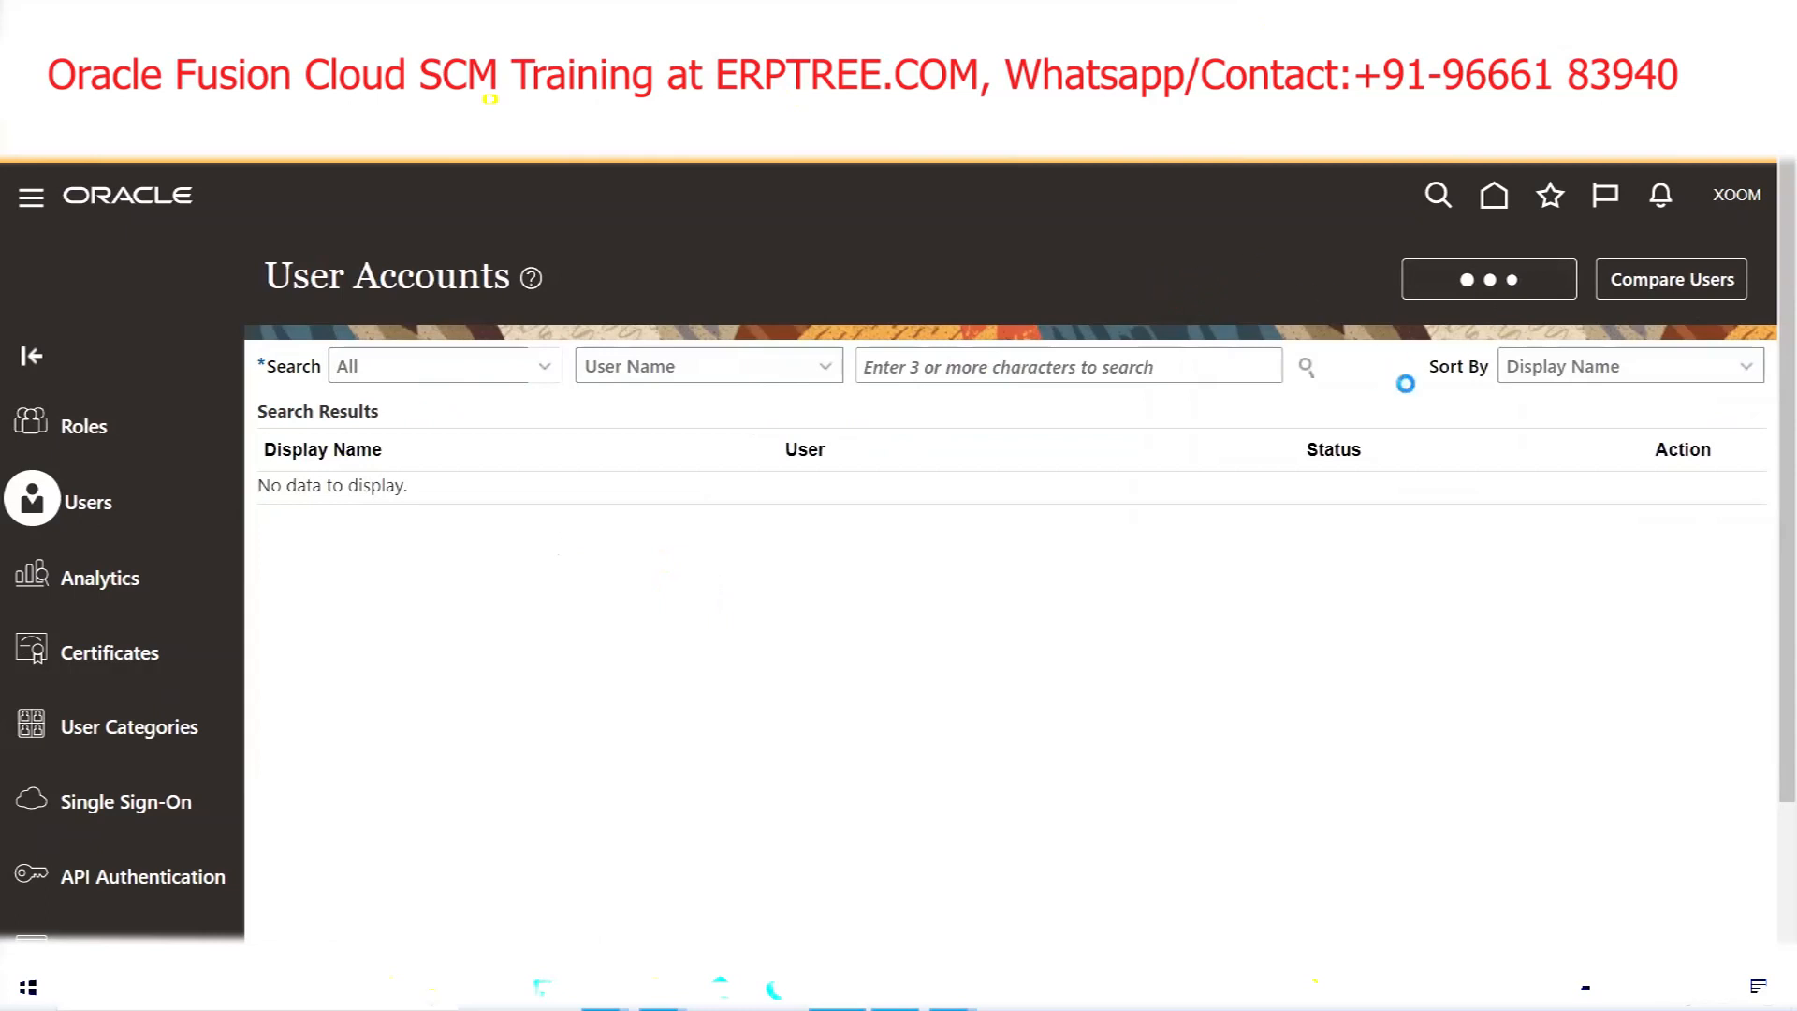
click(1297, 525)
text(MAYO)
key(Tab)
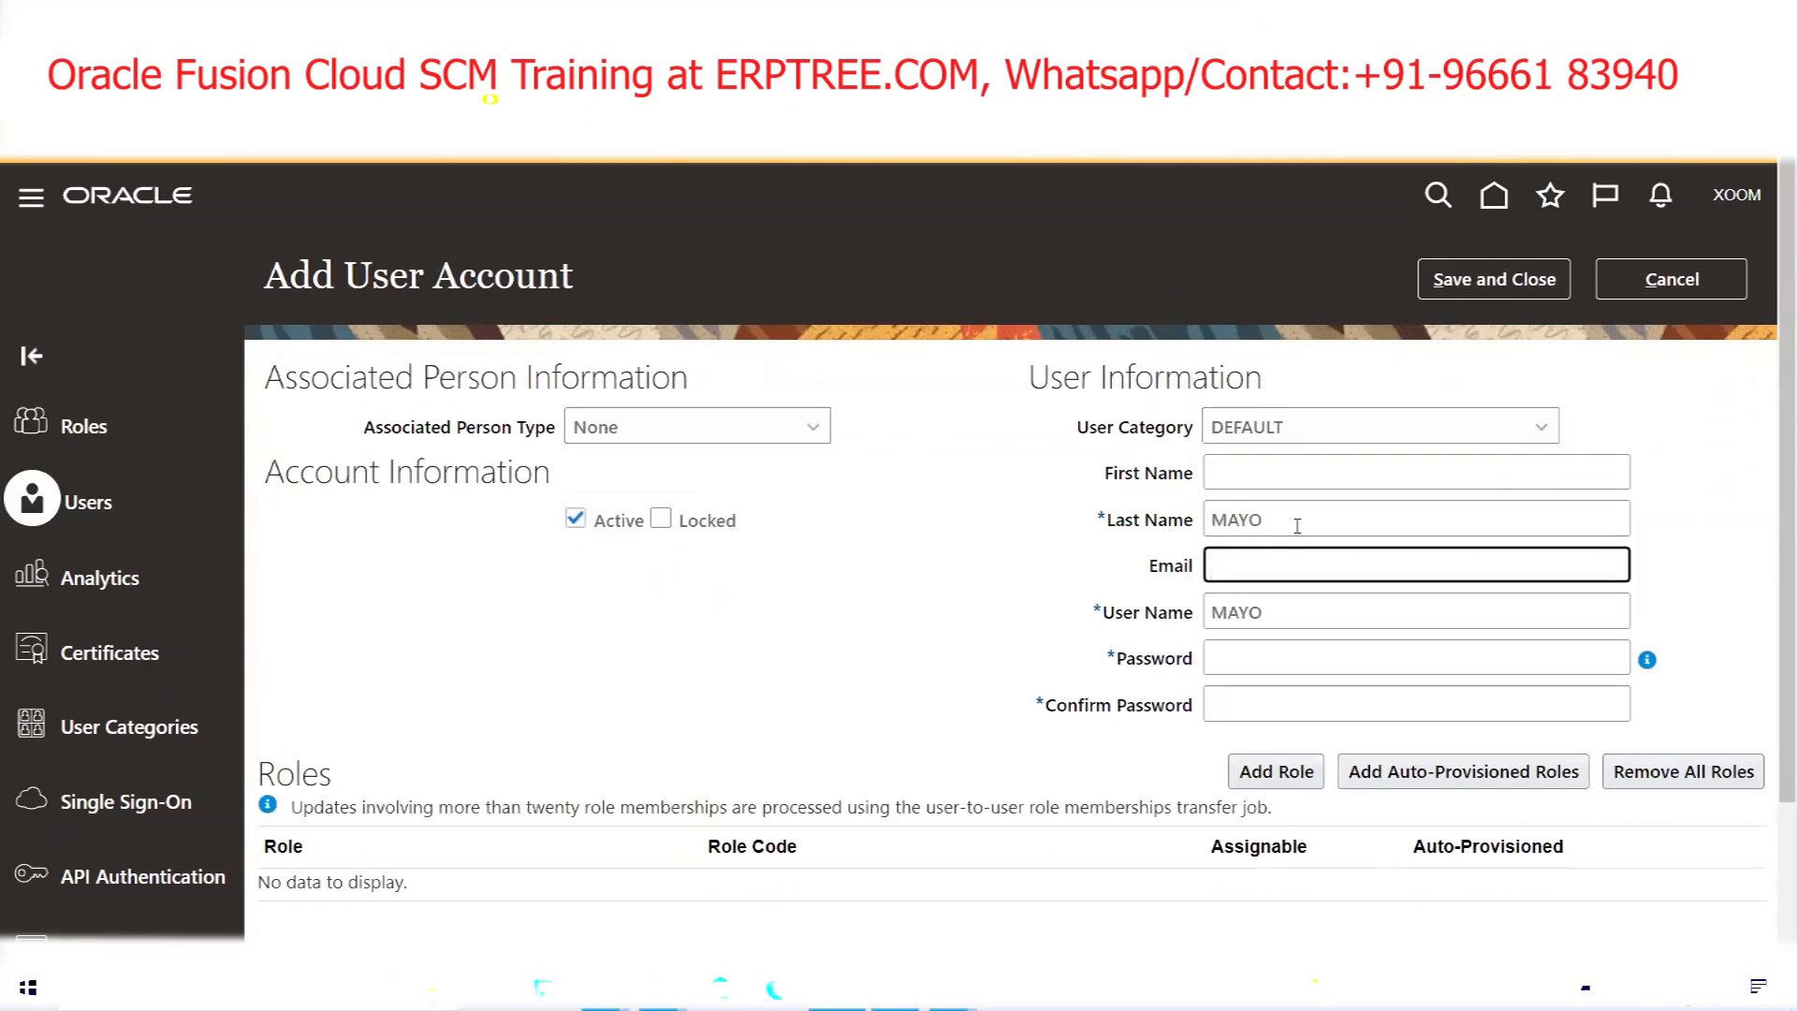
click(1276, 771)
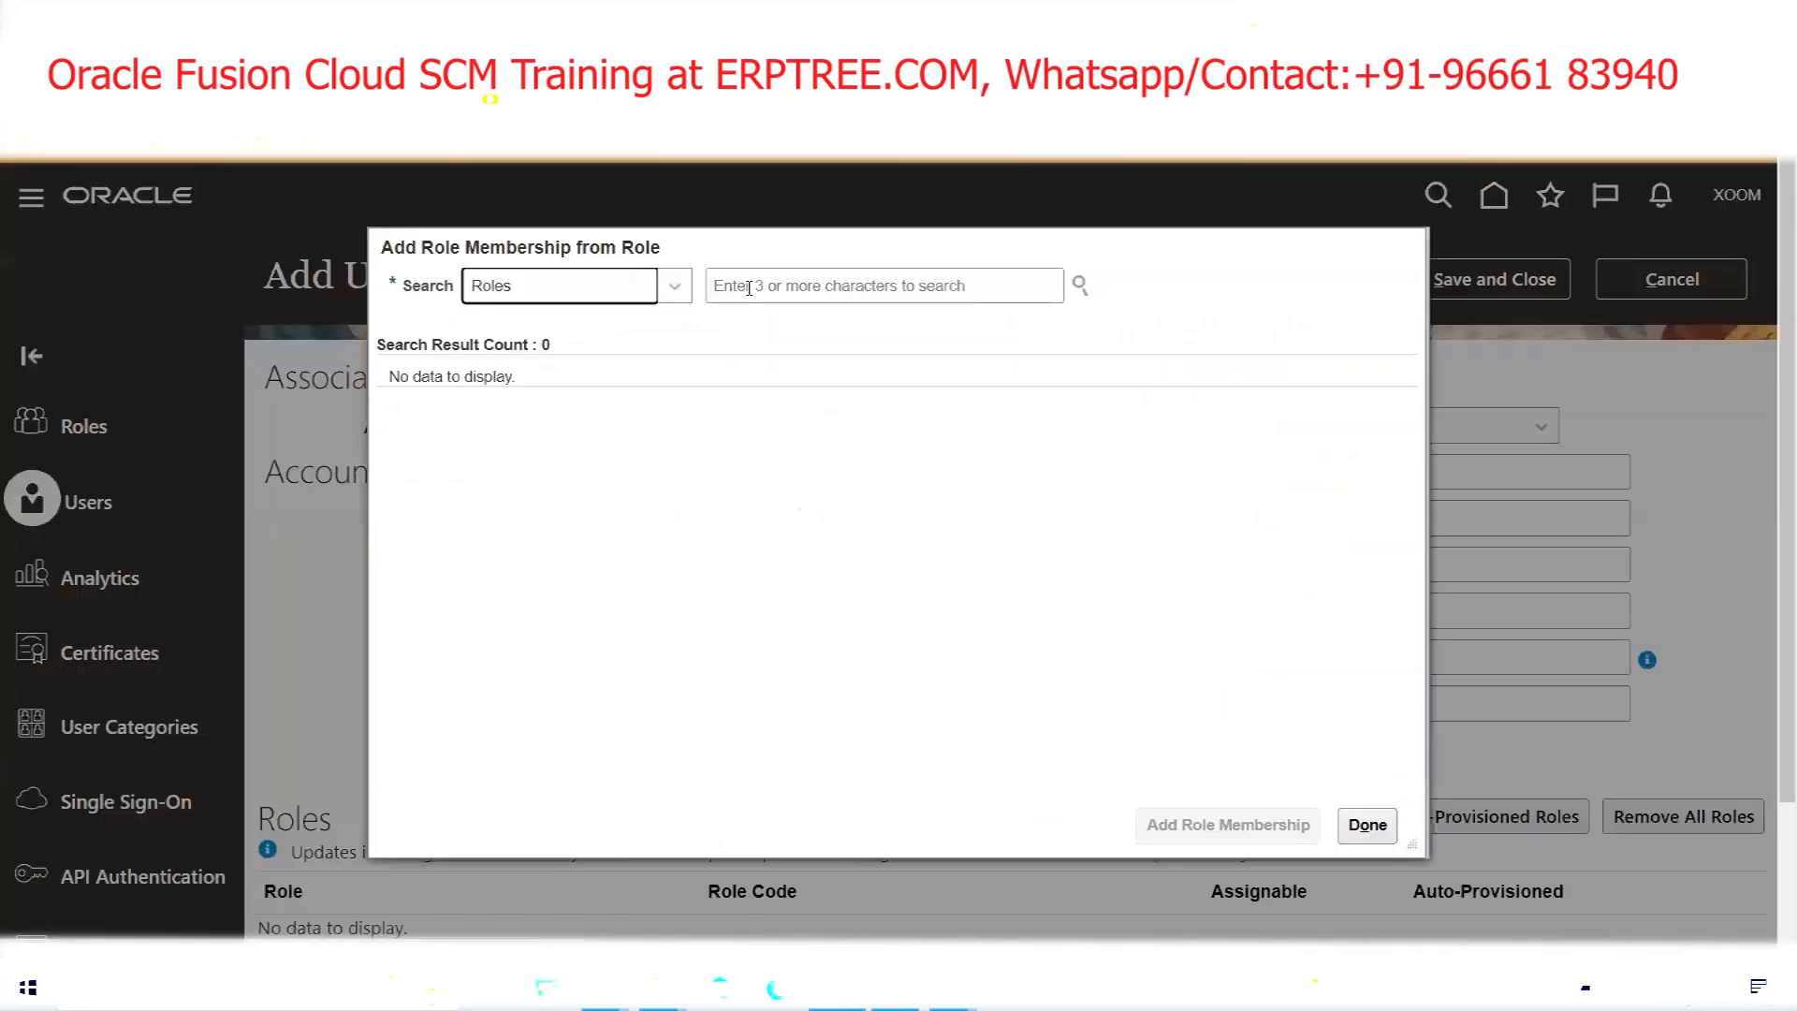
click(749, 285)
Add the Application Implementation Consultant role to the new user
text(Applicat)
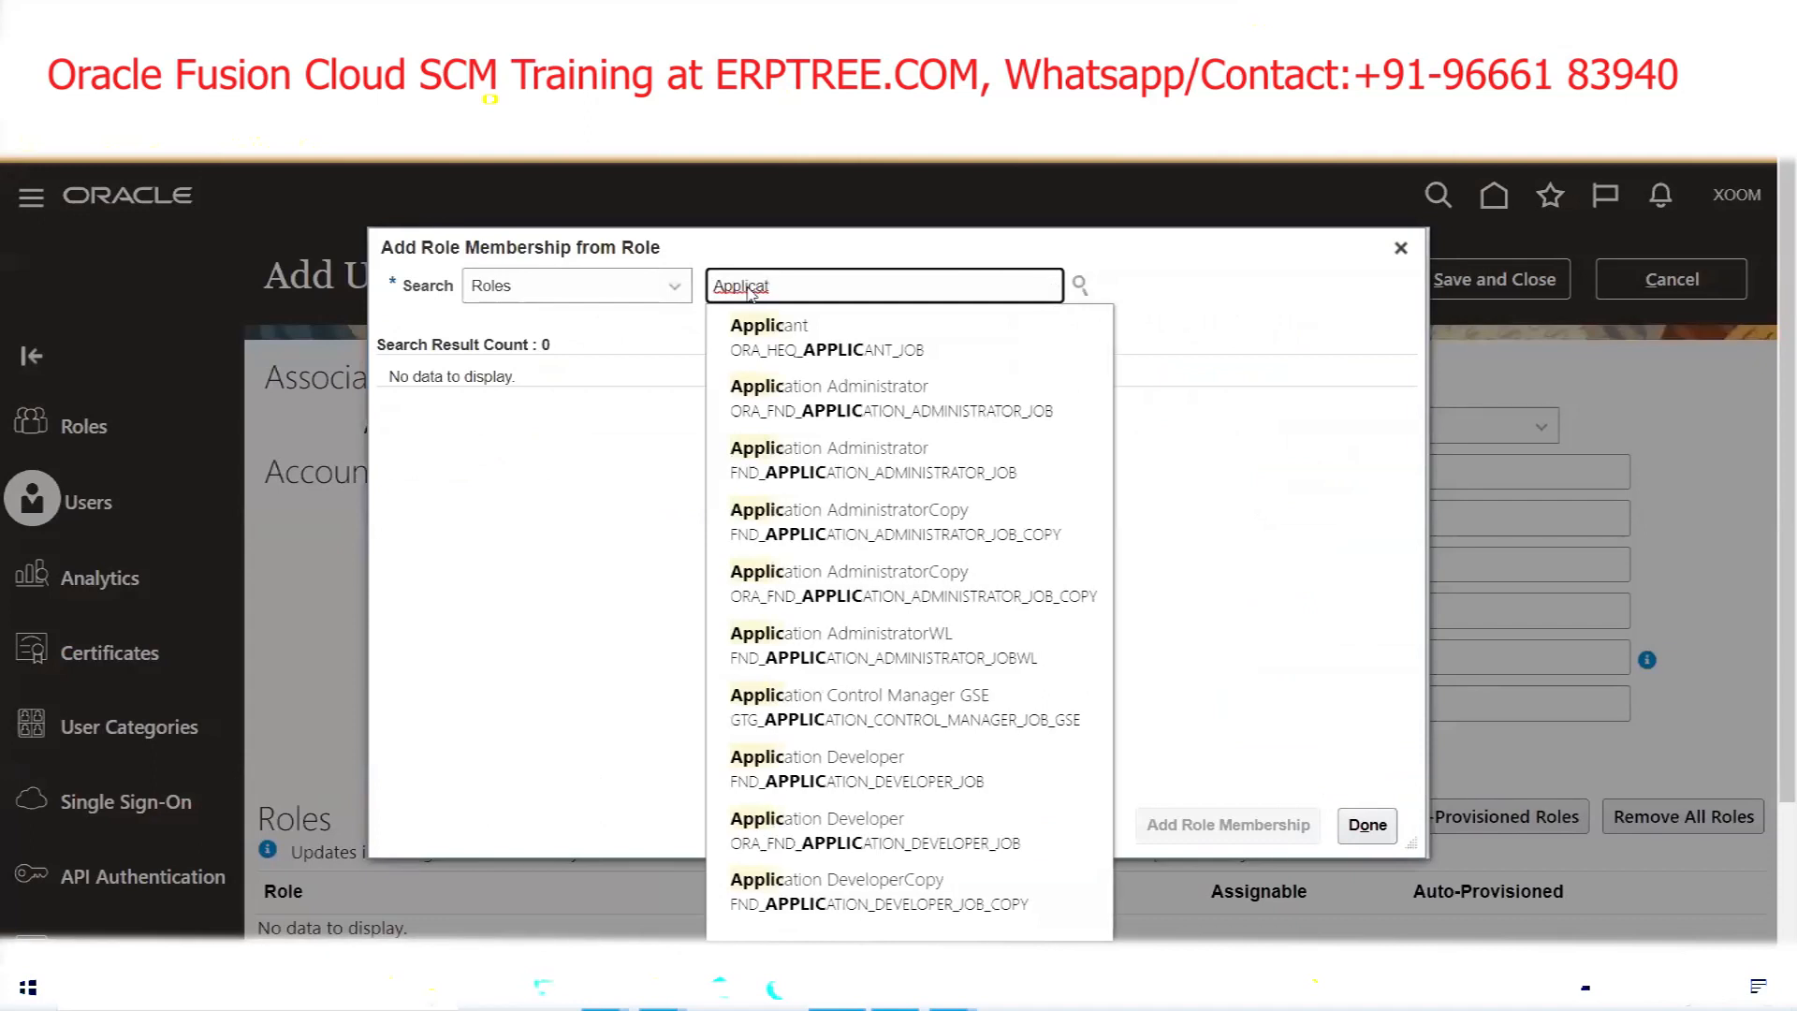
text(ion )
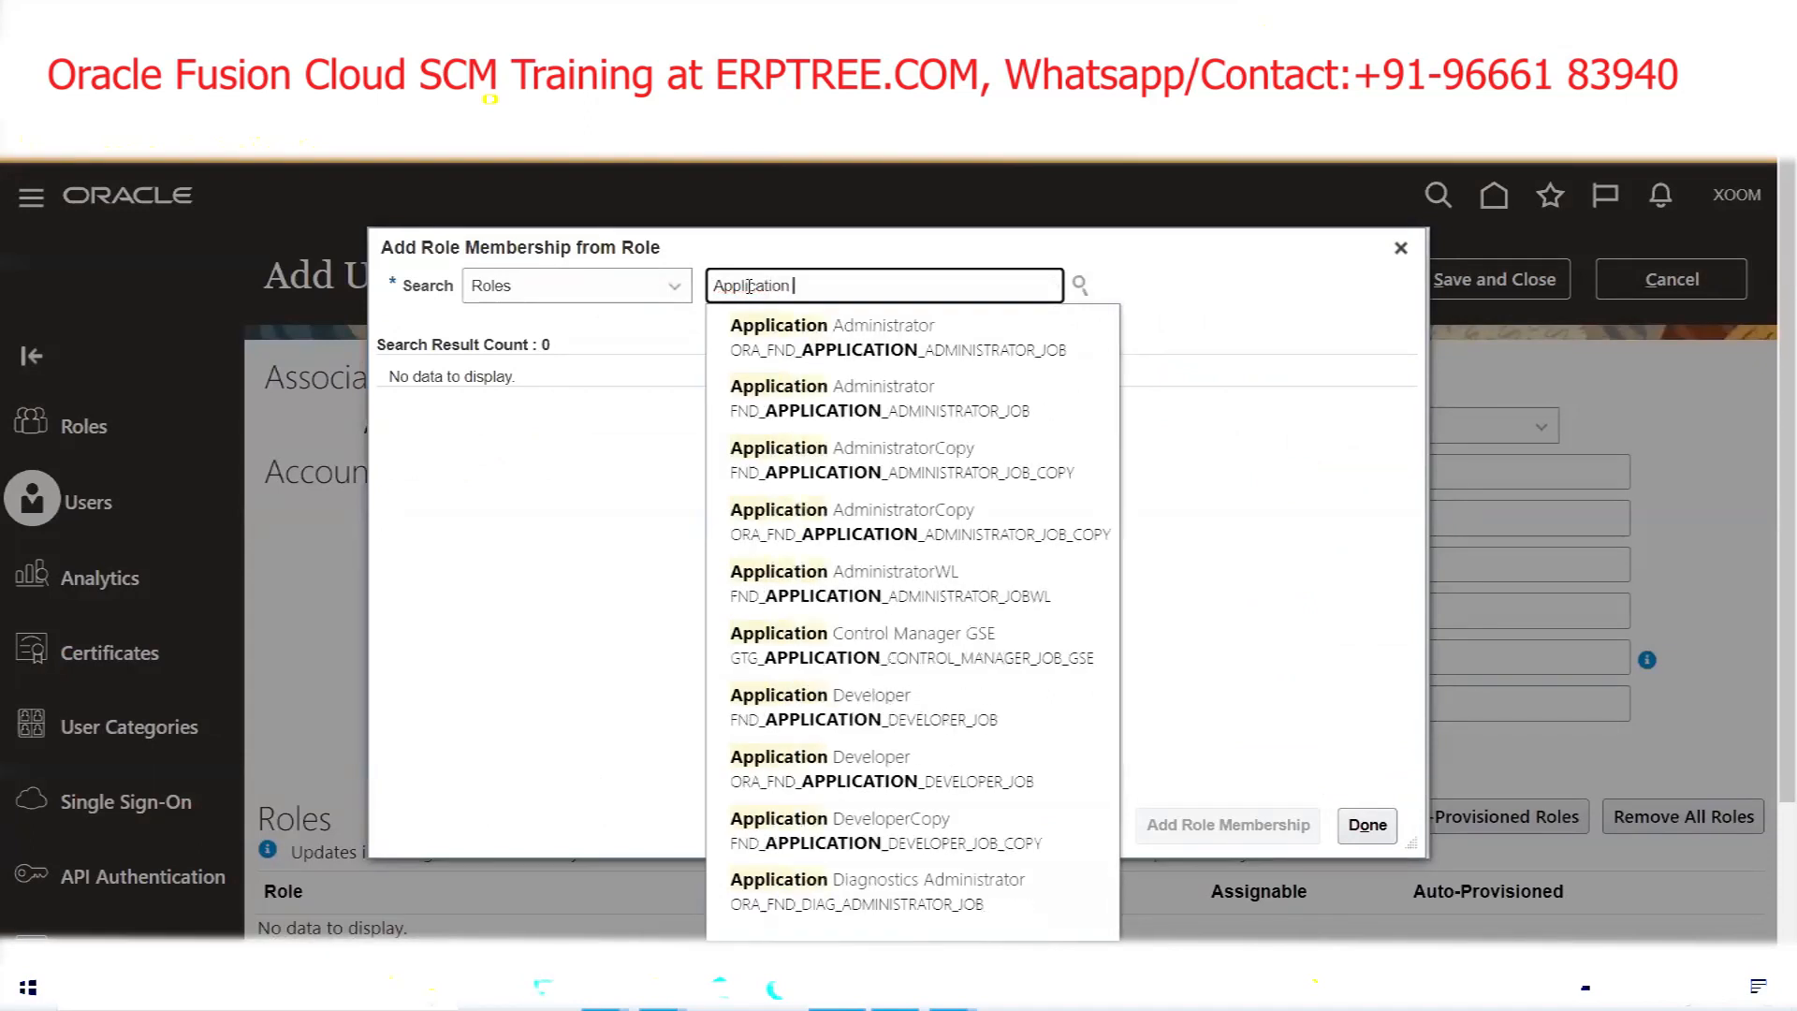
text(Imple)
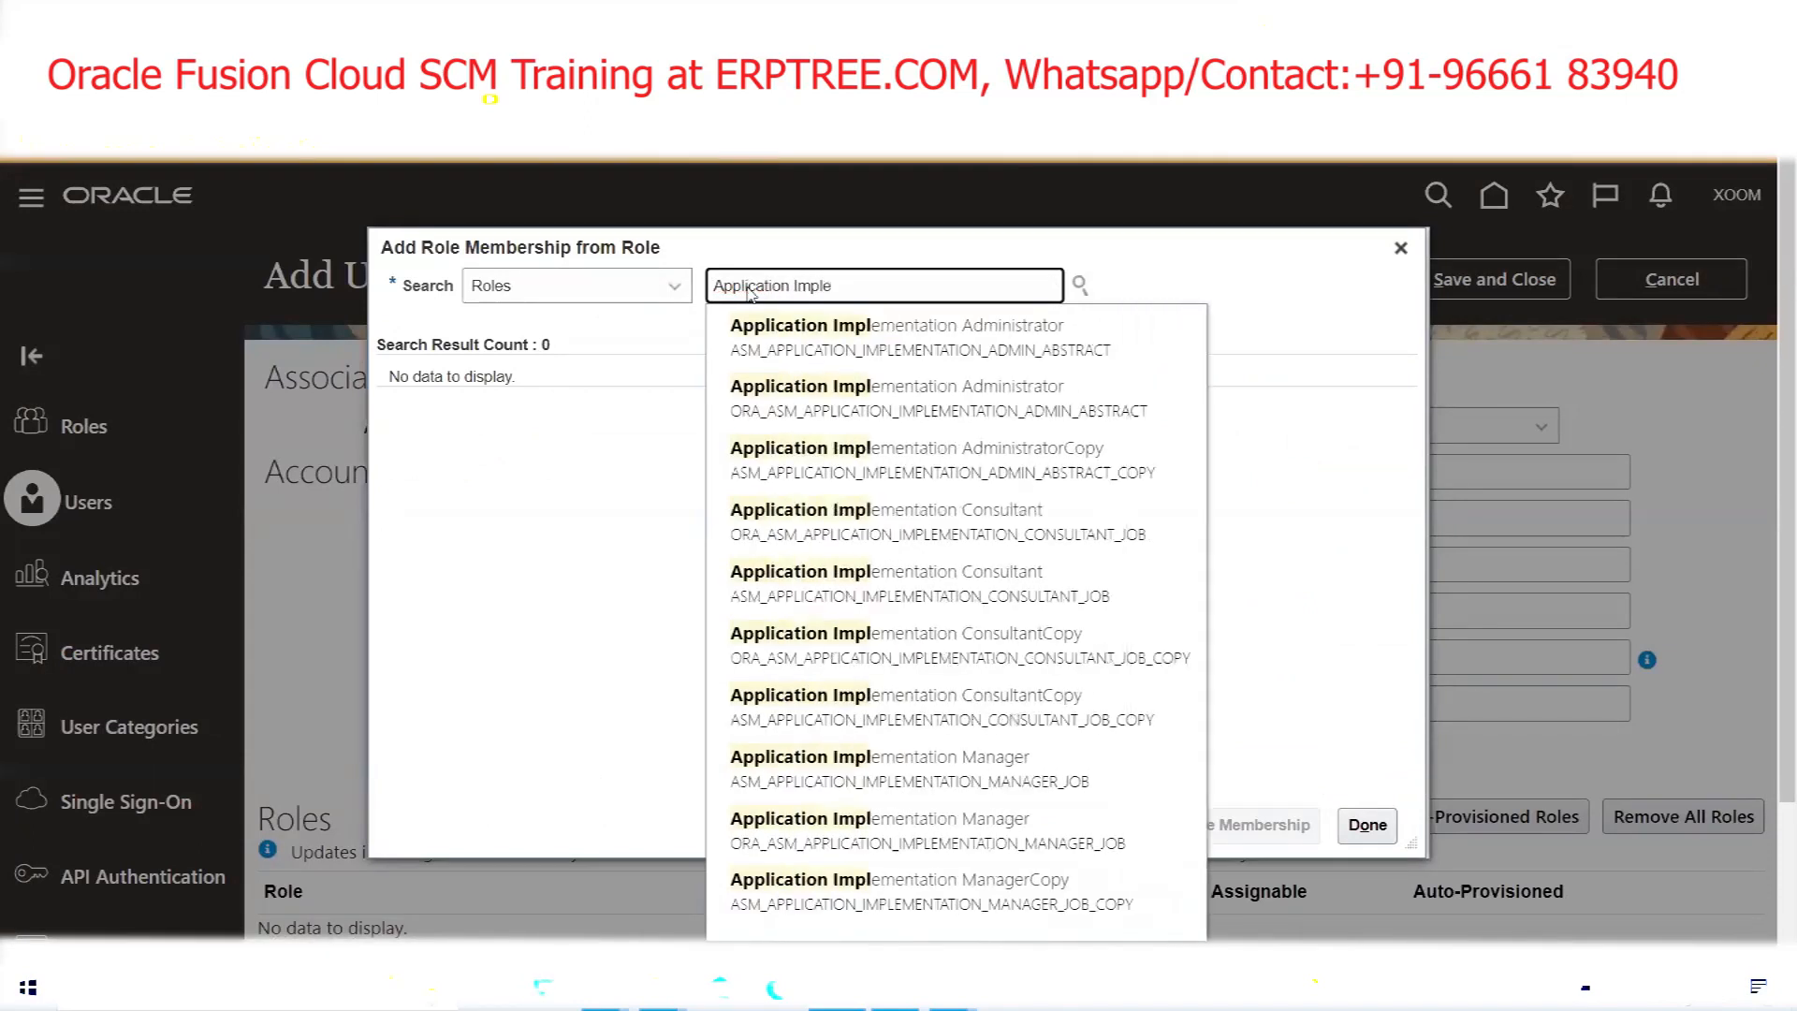
click(834, 513)
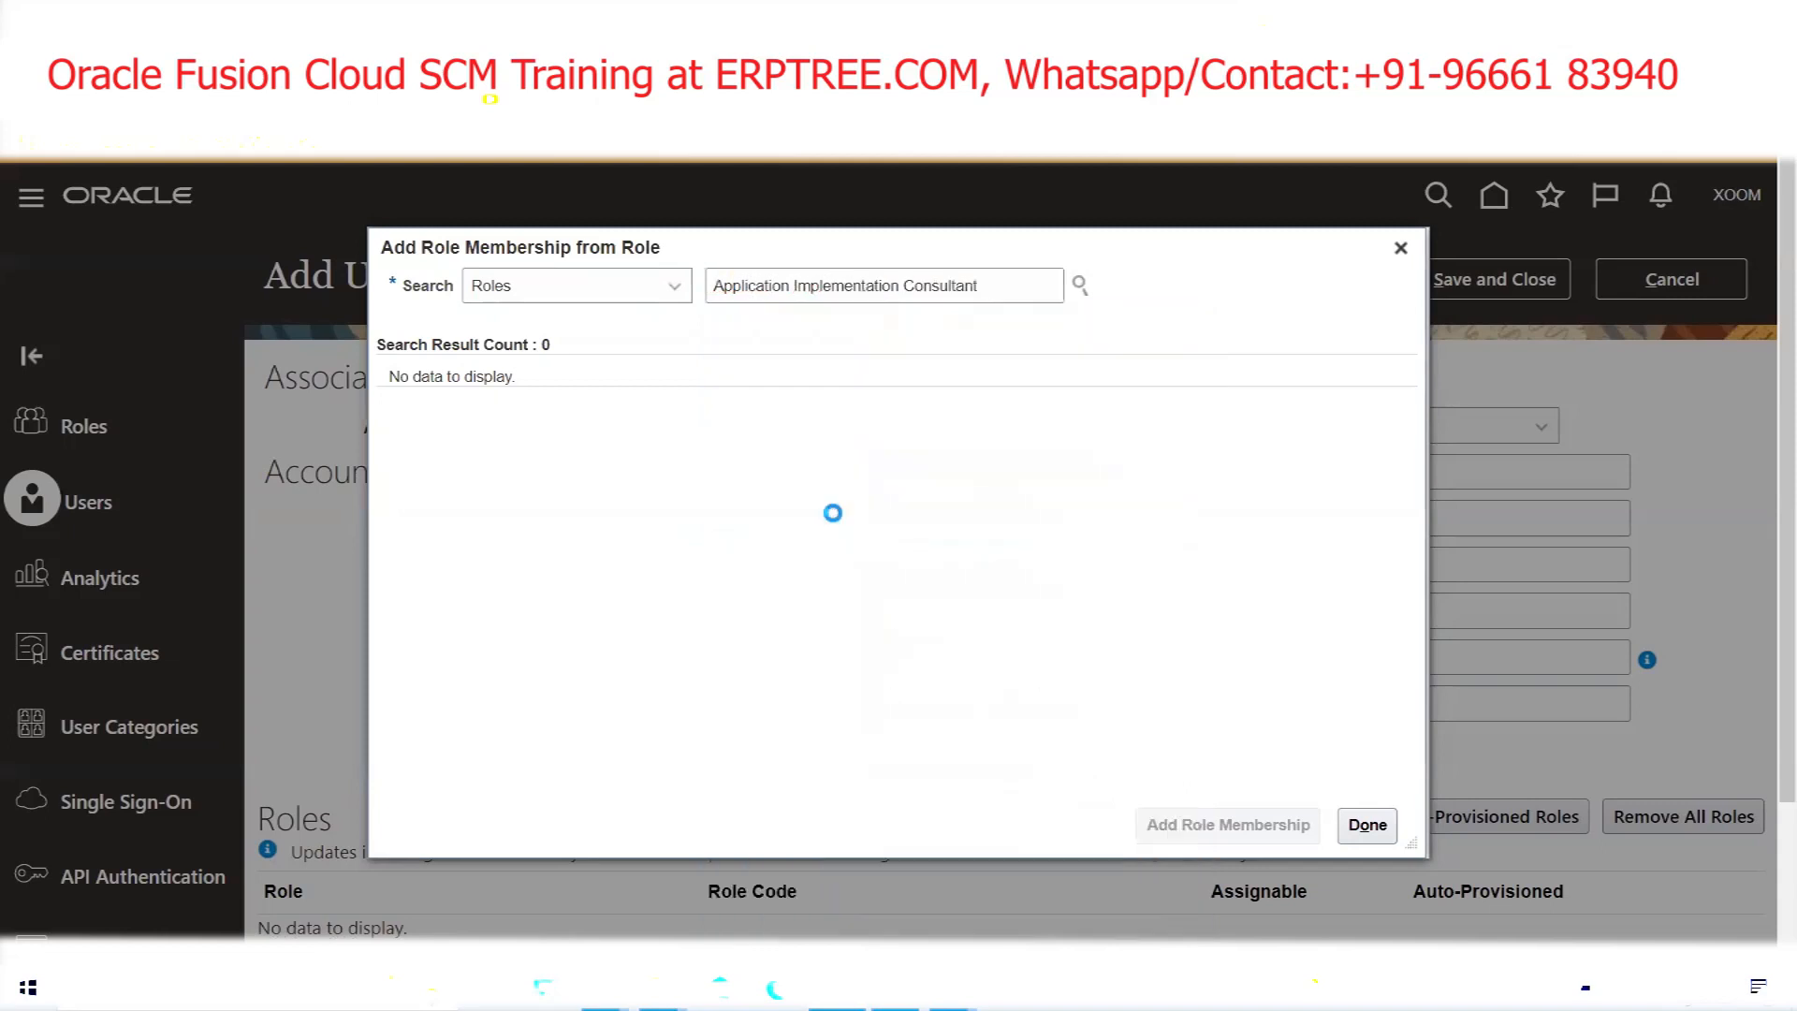
click(737, 410)
click(1196, 825)
Add the IT Security Manager role as well and close the role search
drag(1009, 281, 618, 271)
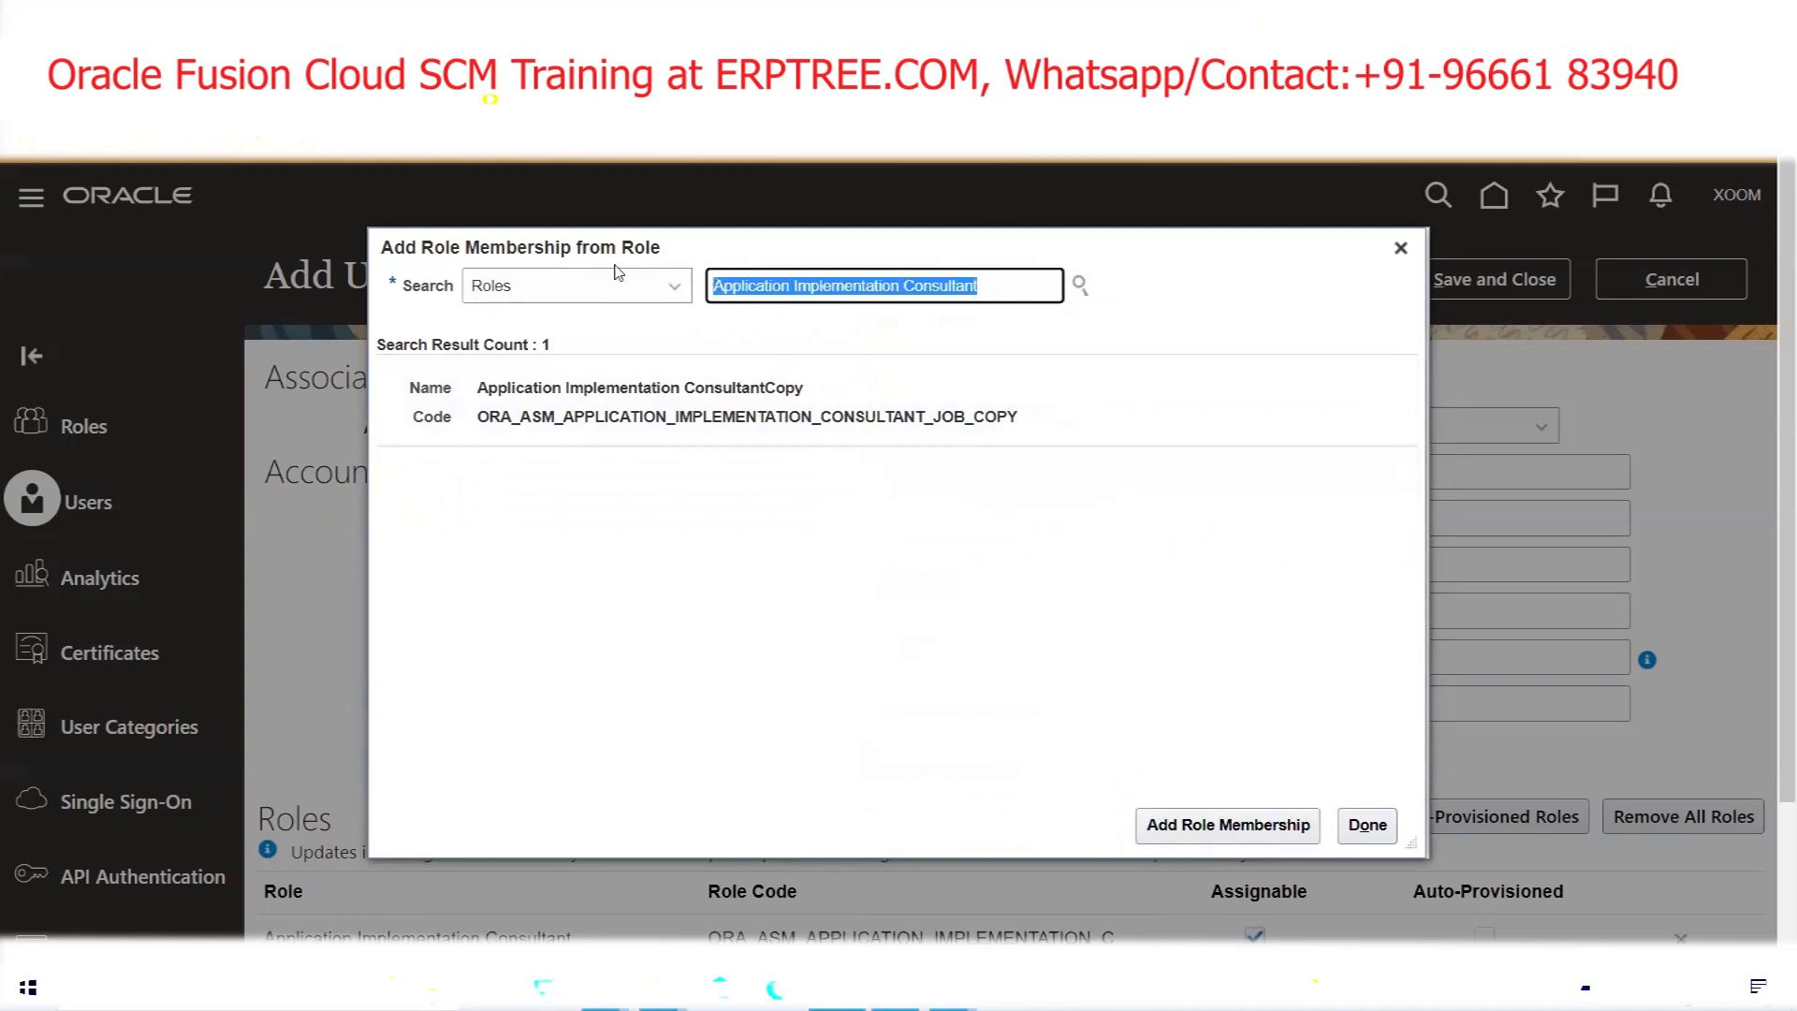
key(BackSpace)
text(IT SE)
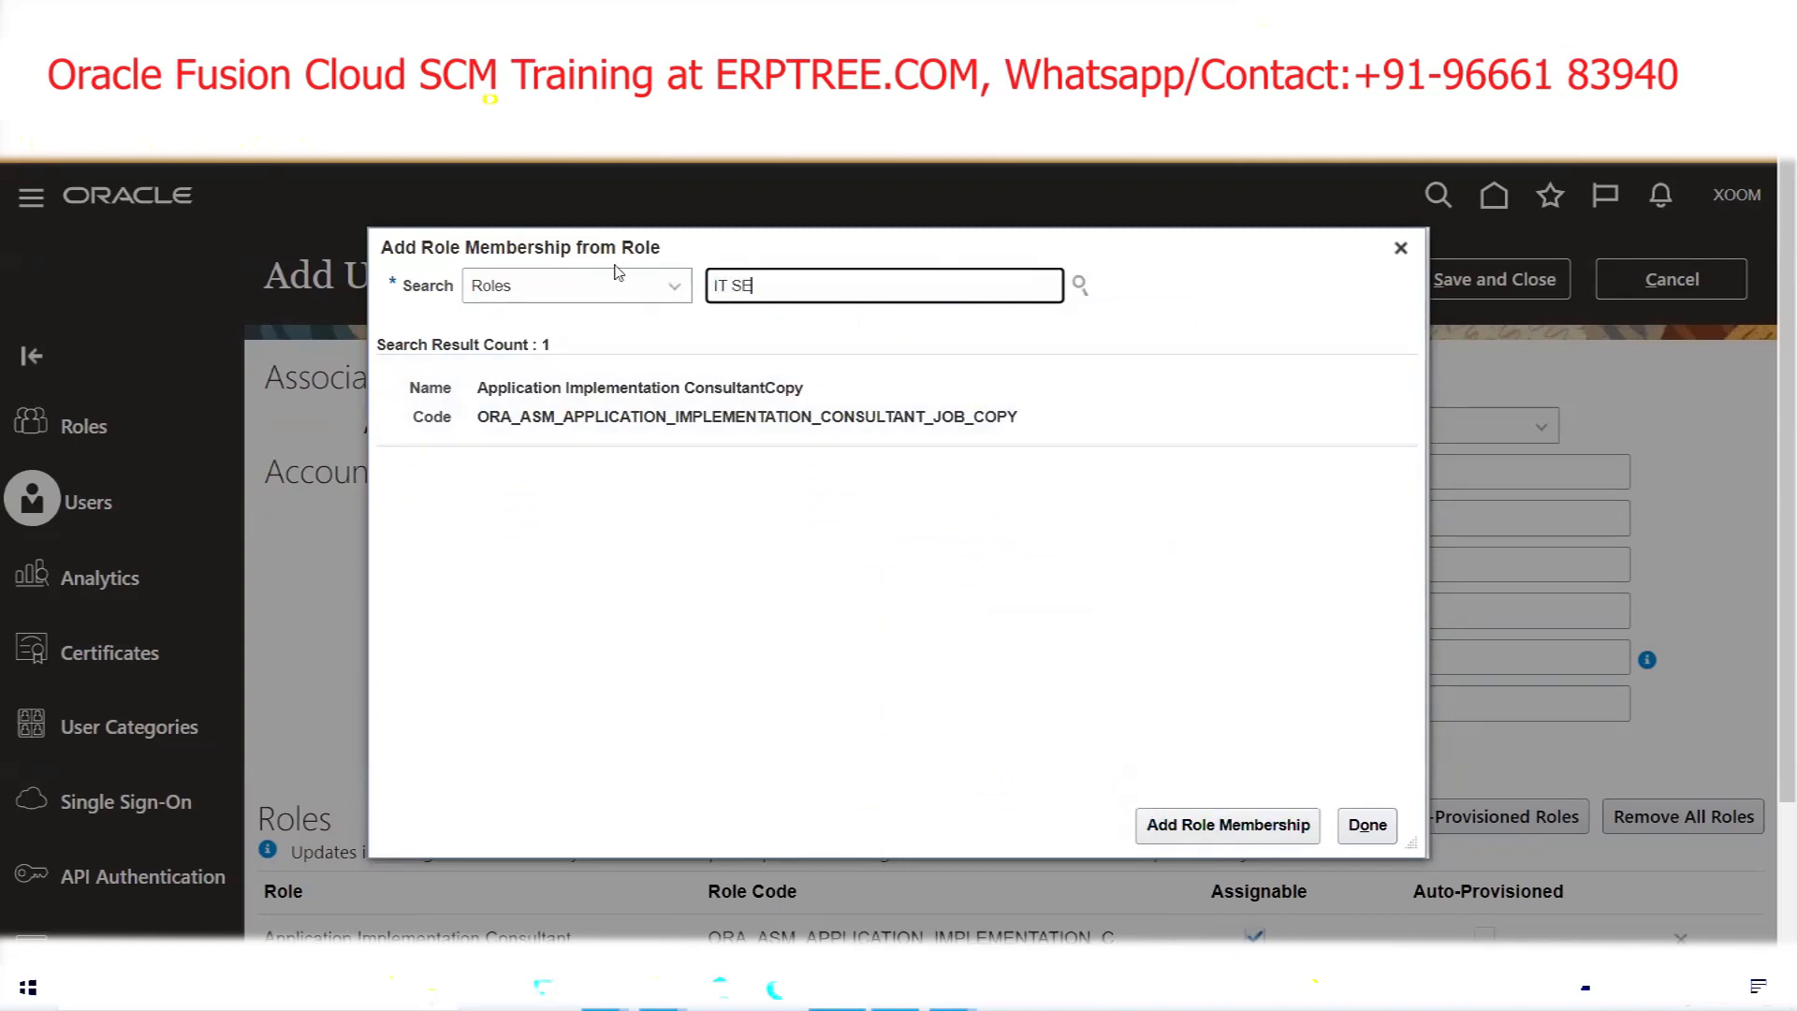
text(C)
click(749, 335)
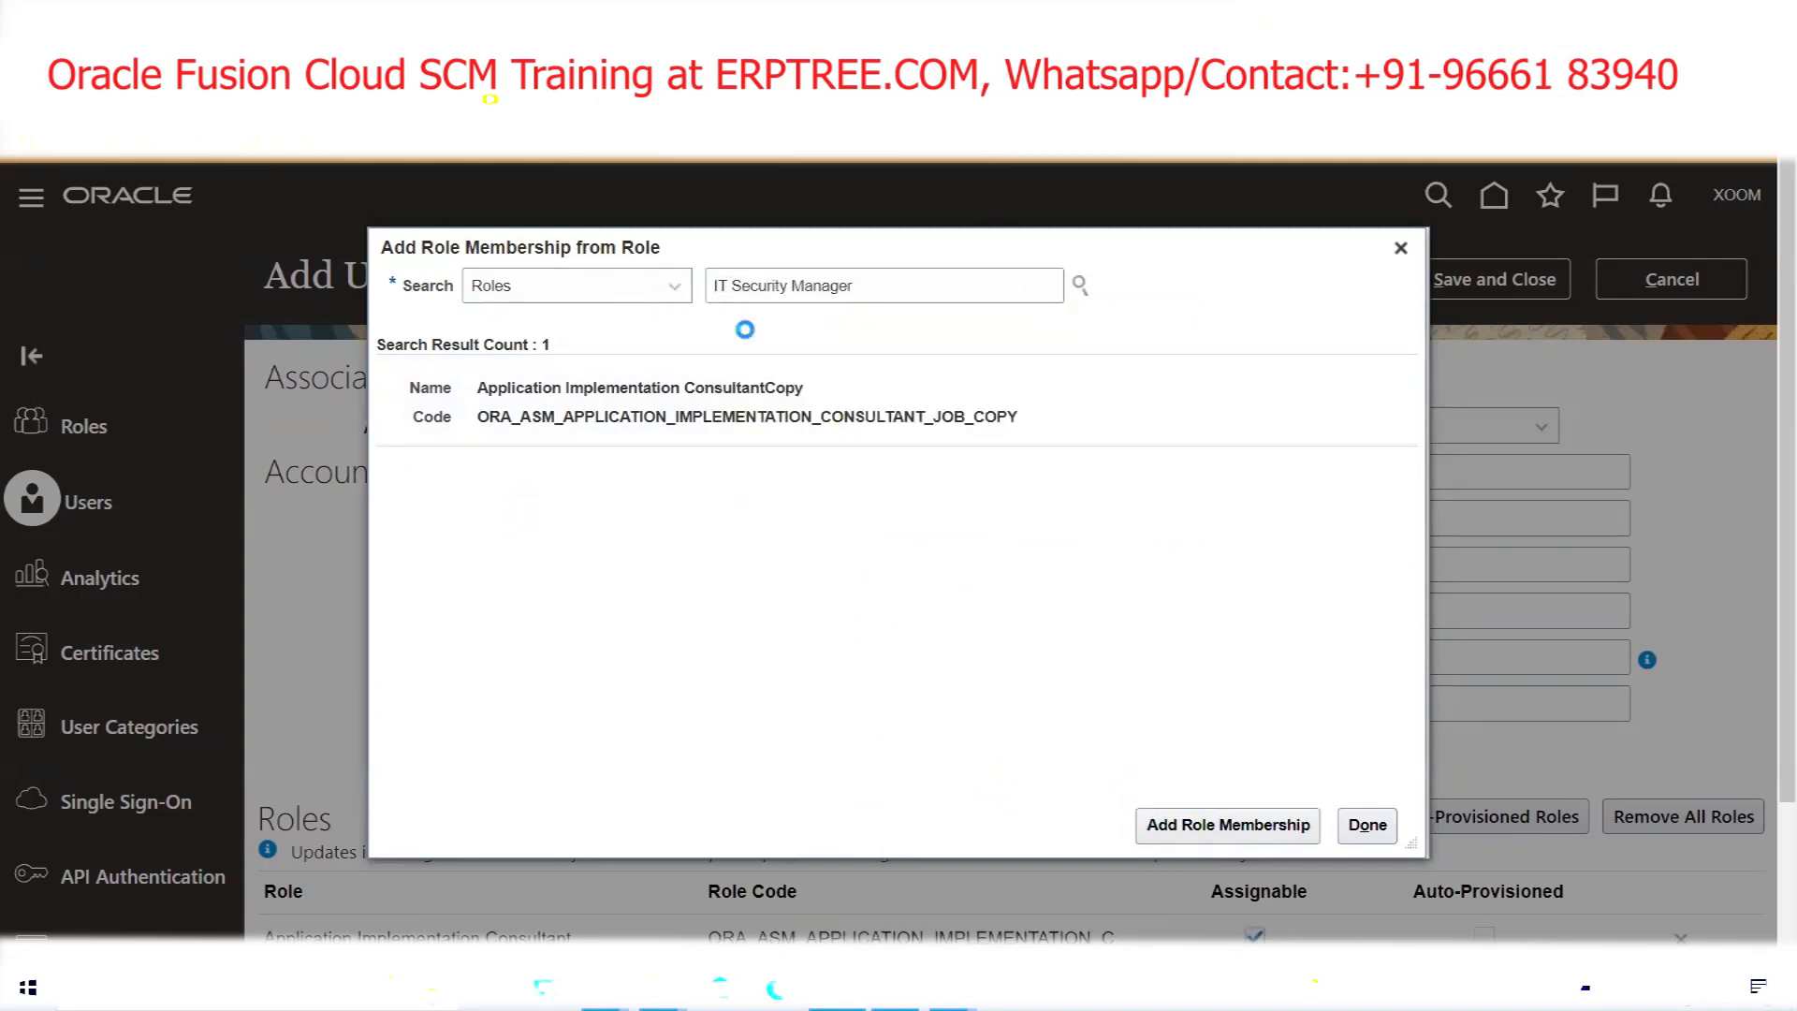
click(777, 403)
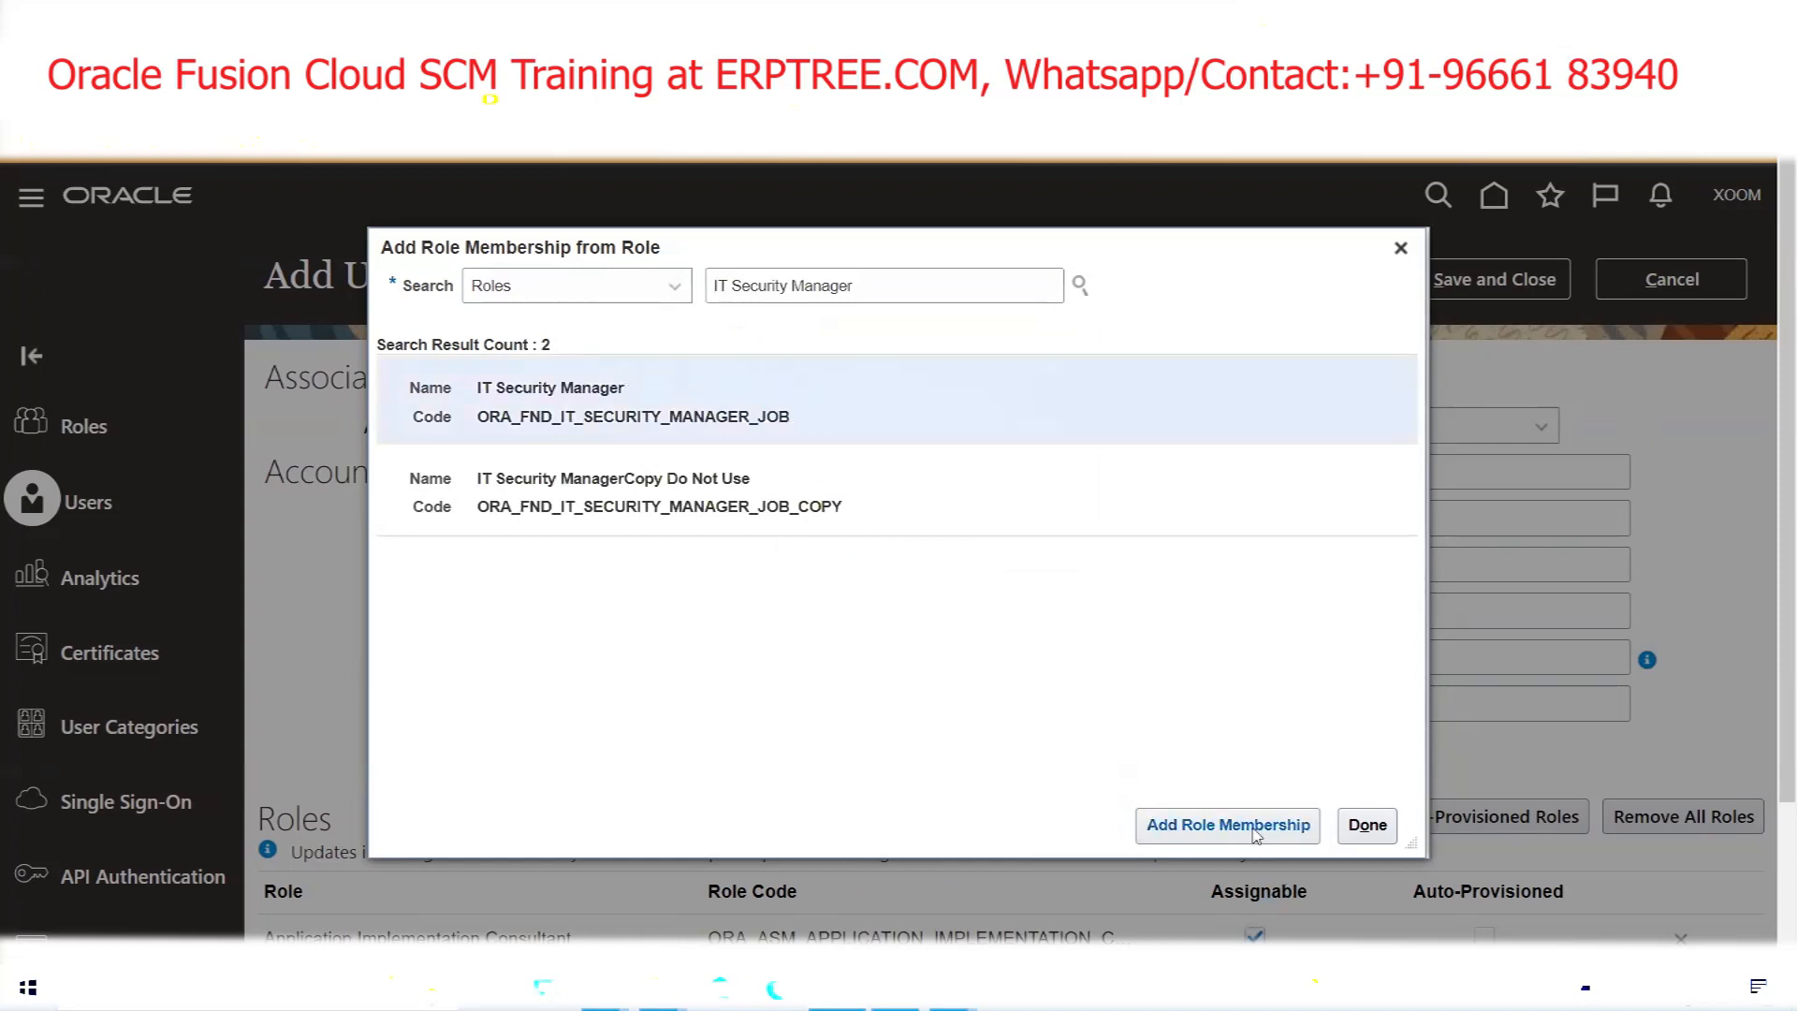
click(1208, 833)
click(1365, 828)
click(1356, 662)
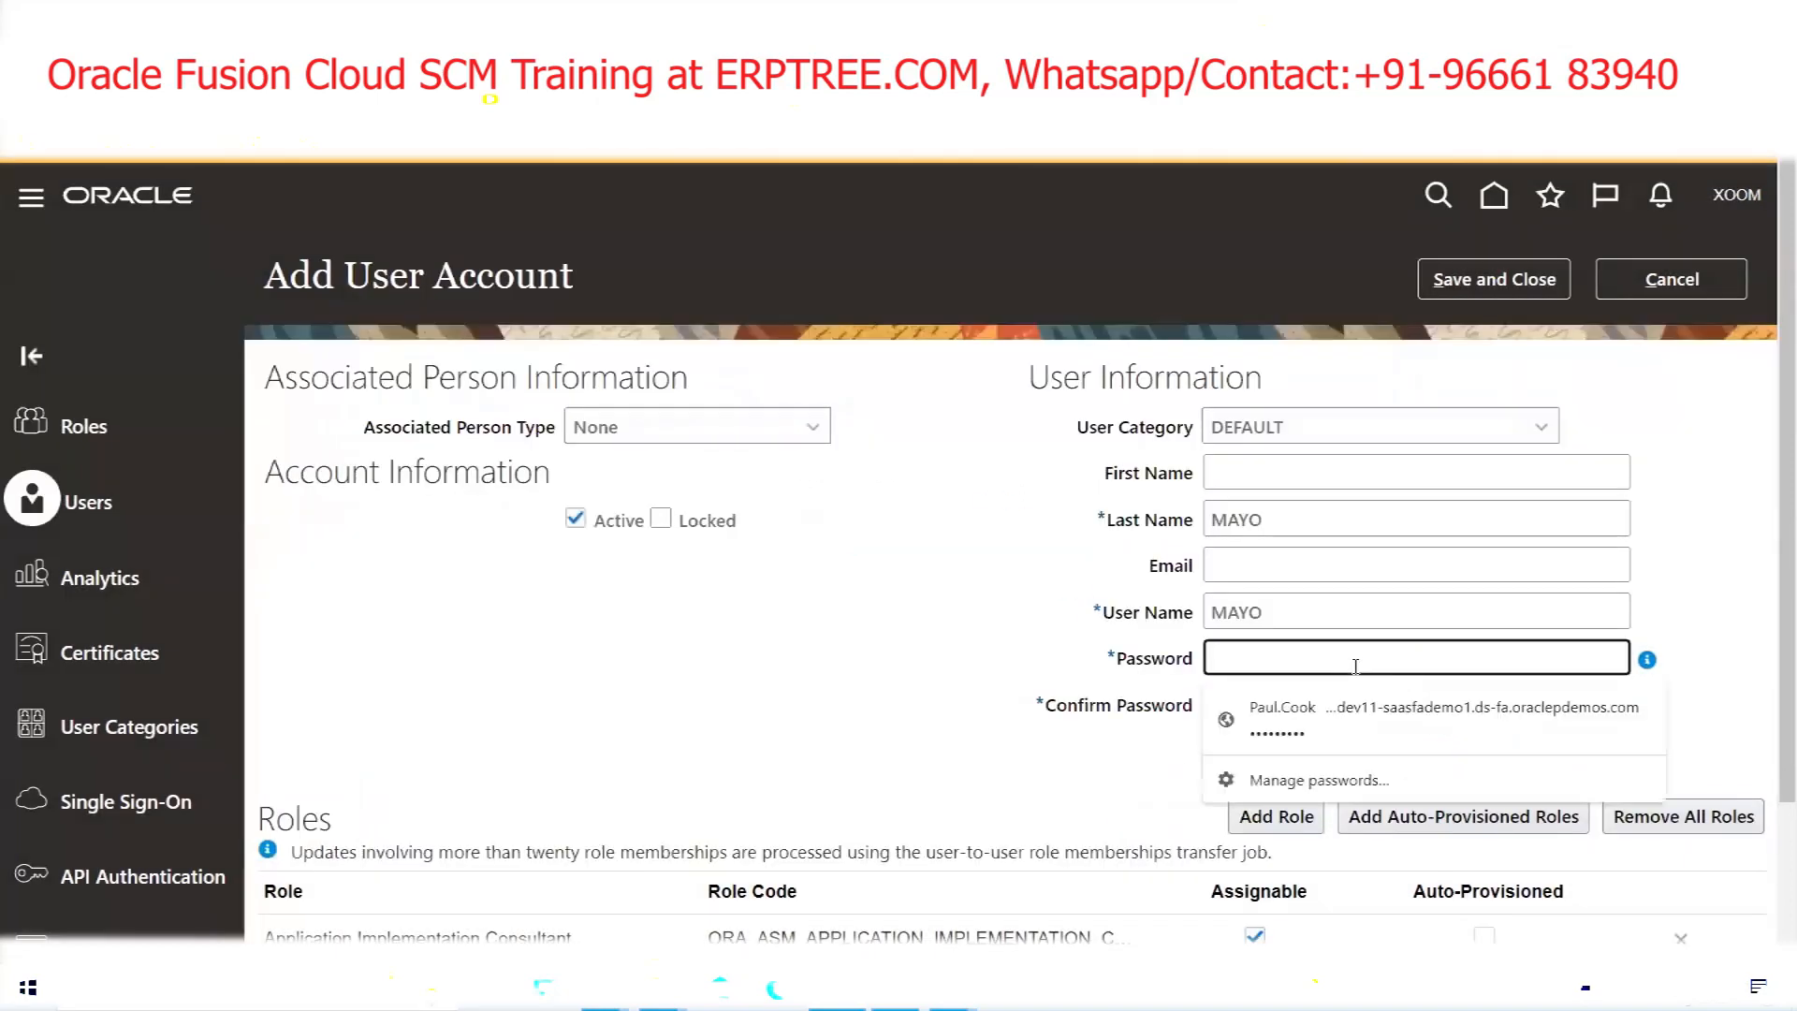
Enter and confirm the new user's password, then save and close the account
text(Welcome1)
key(Tab)
text(Welcome1)
click(1507, 279)
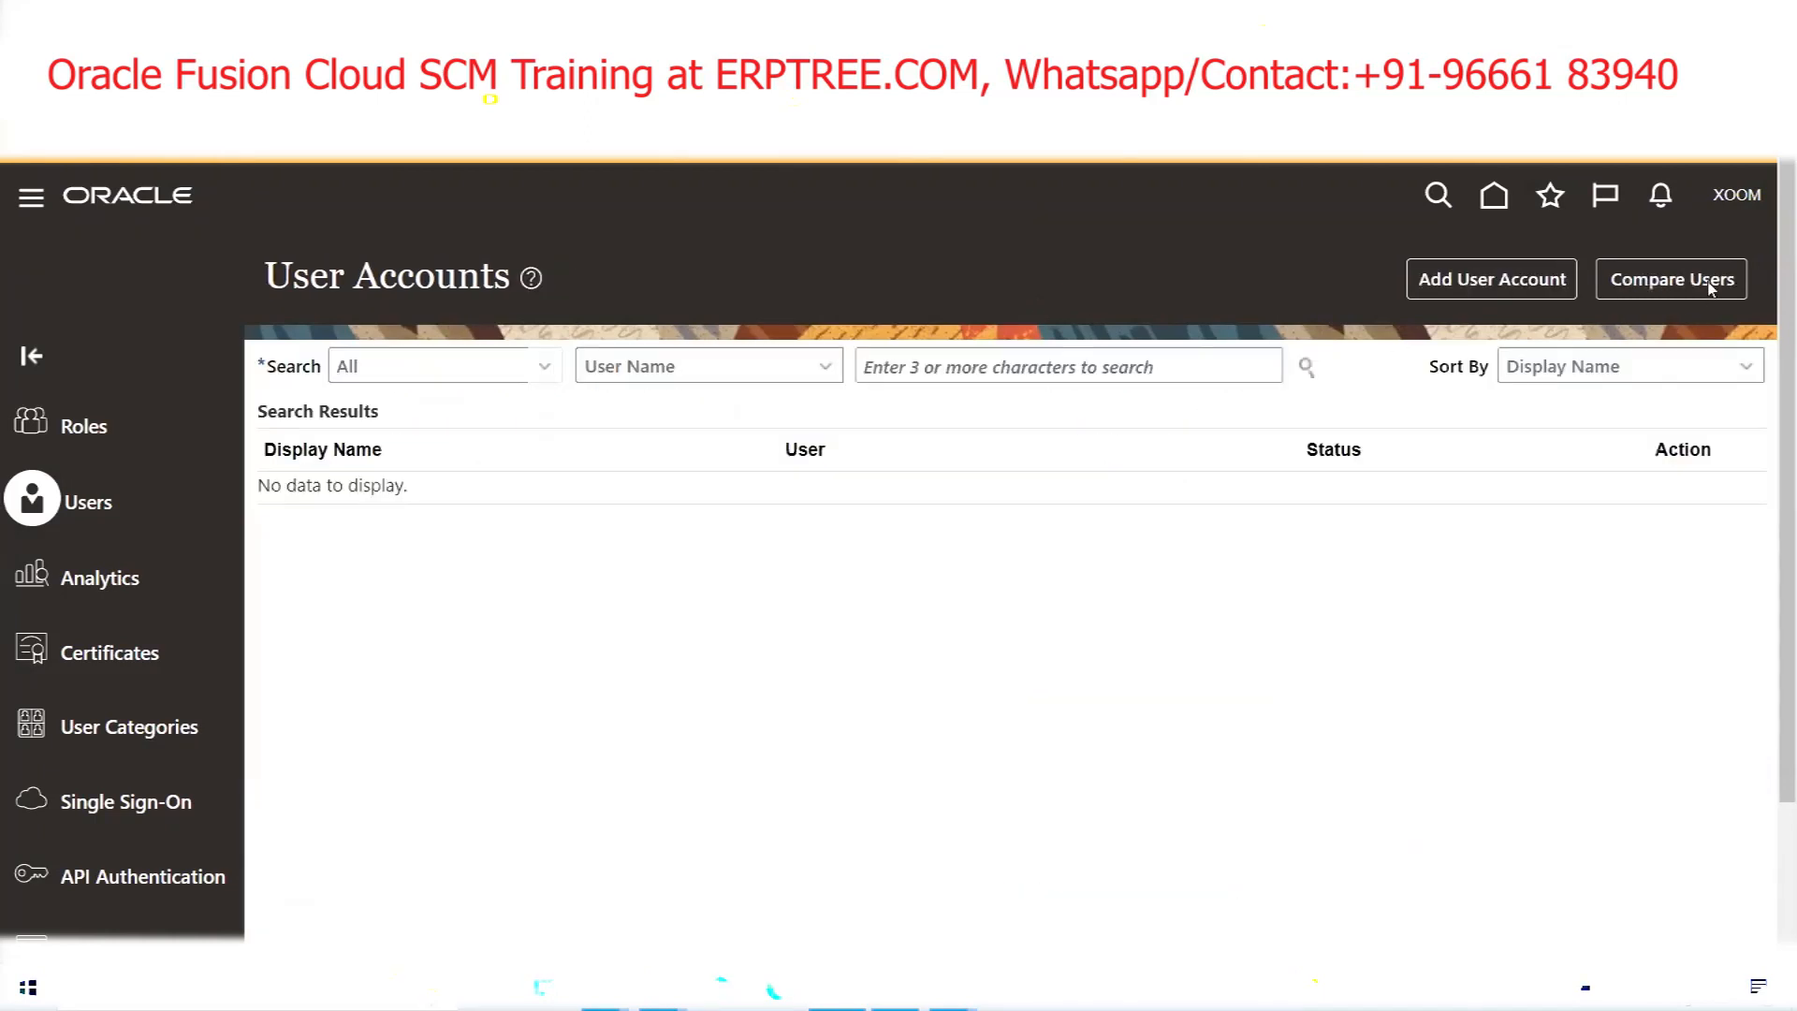
Sign out and sign back in with the new user's ID and password
click(1733, 208)
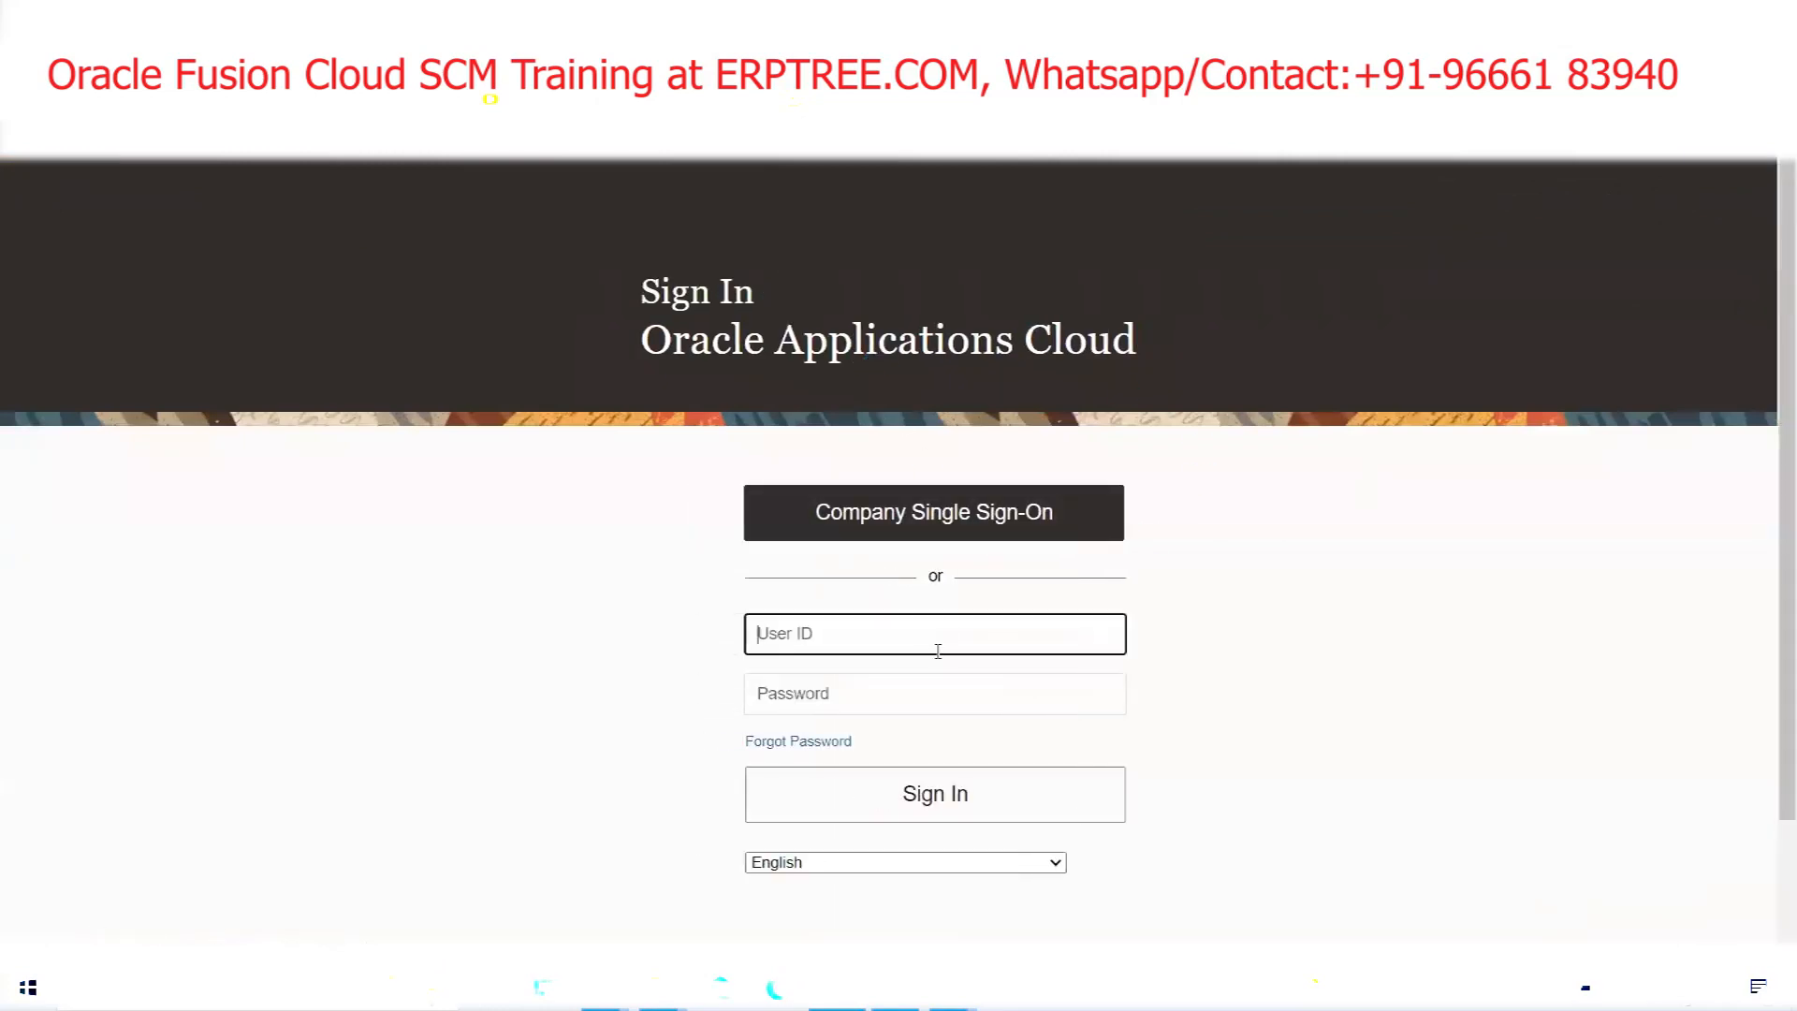
text(MAYO)
key(Tab)
text(••••)
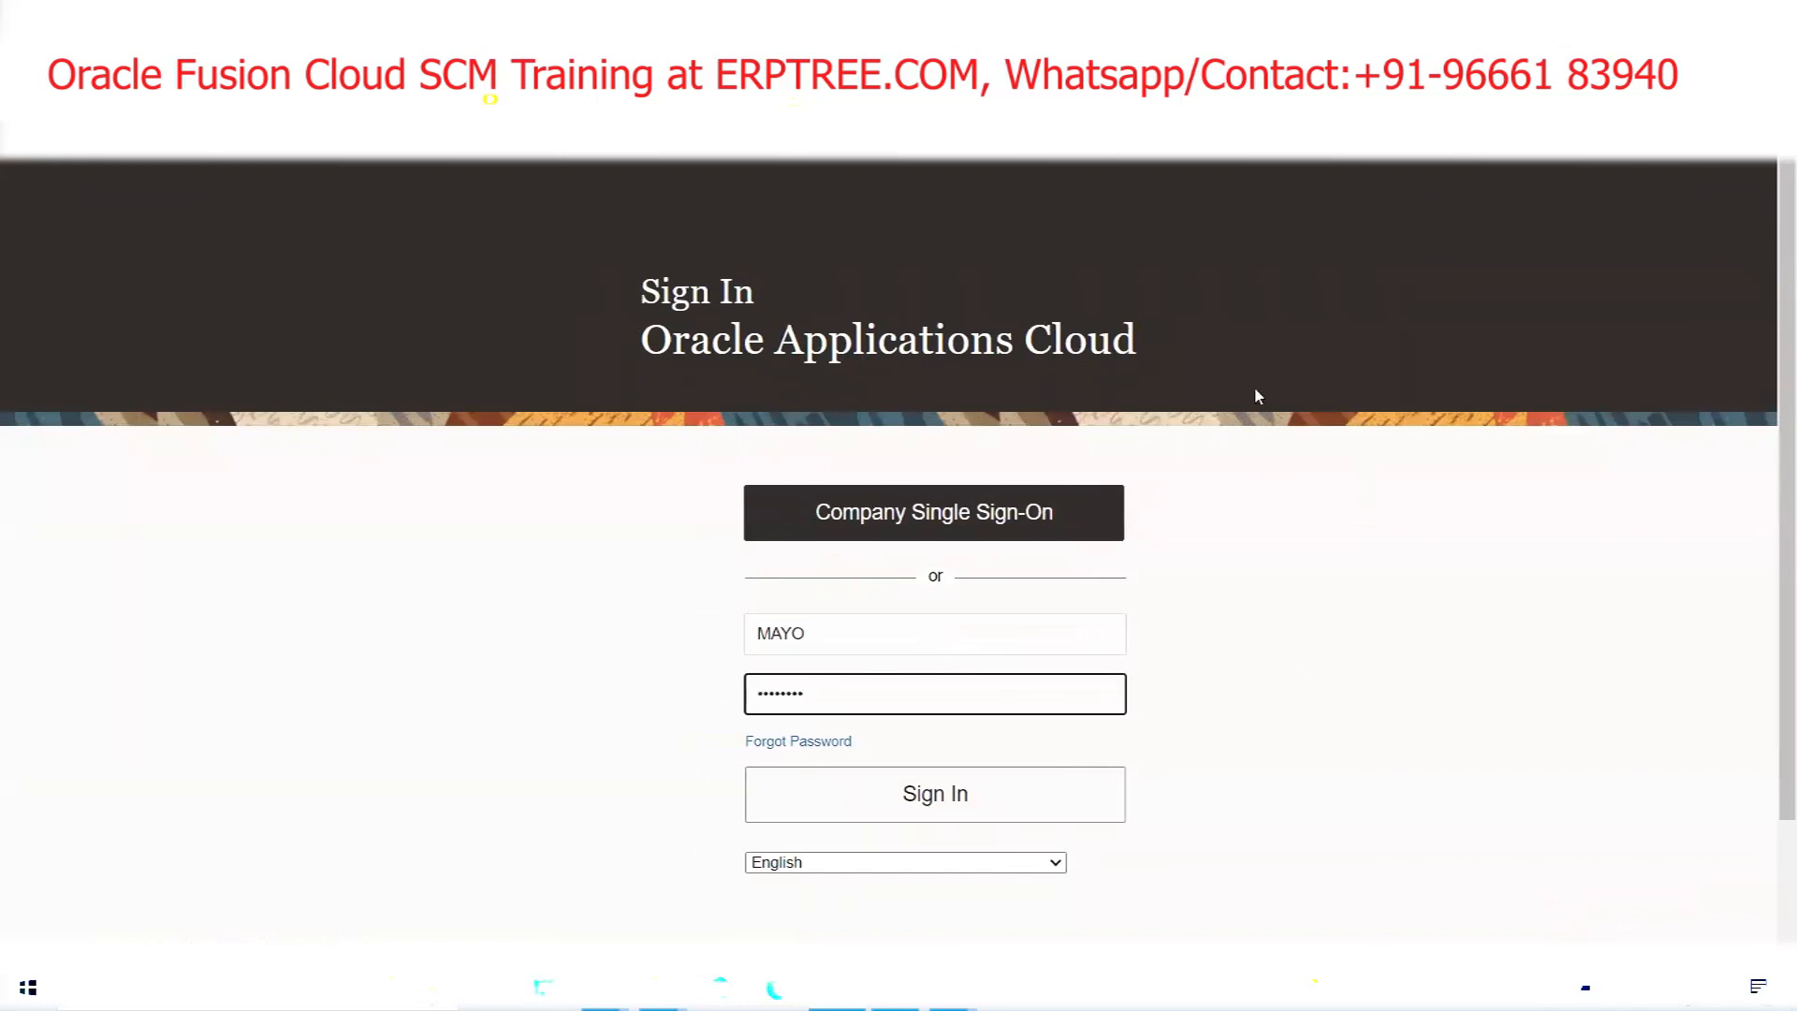
key(Return)
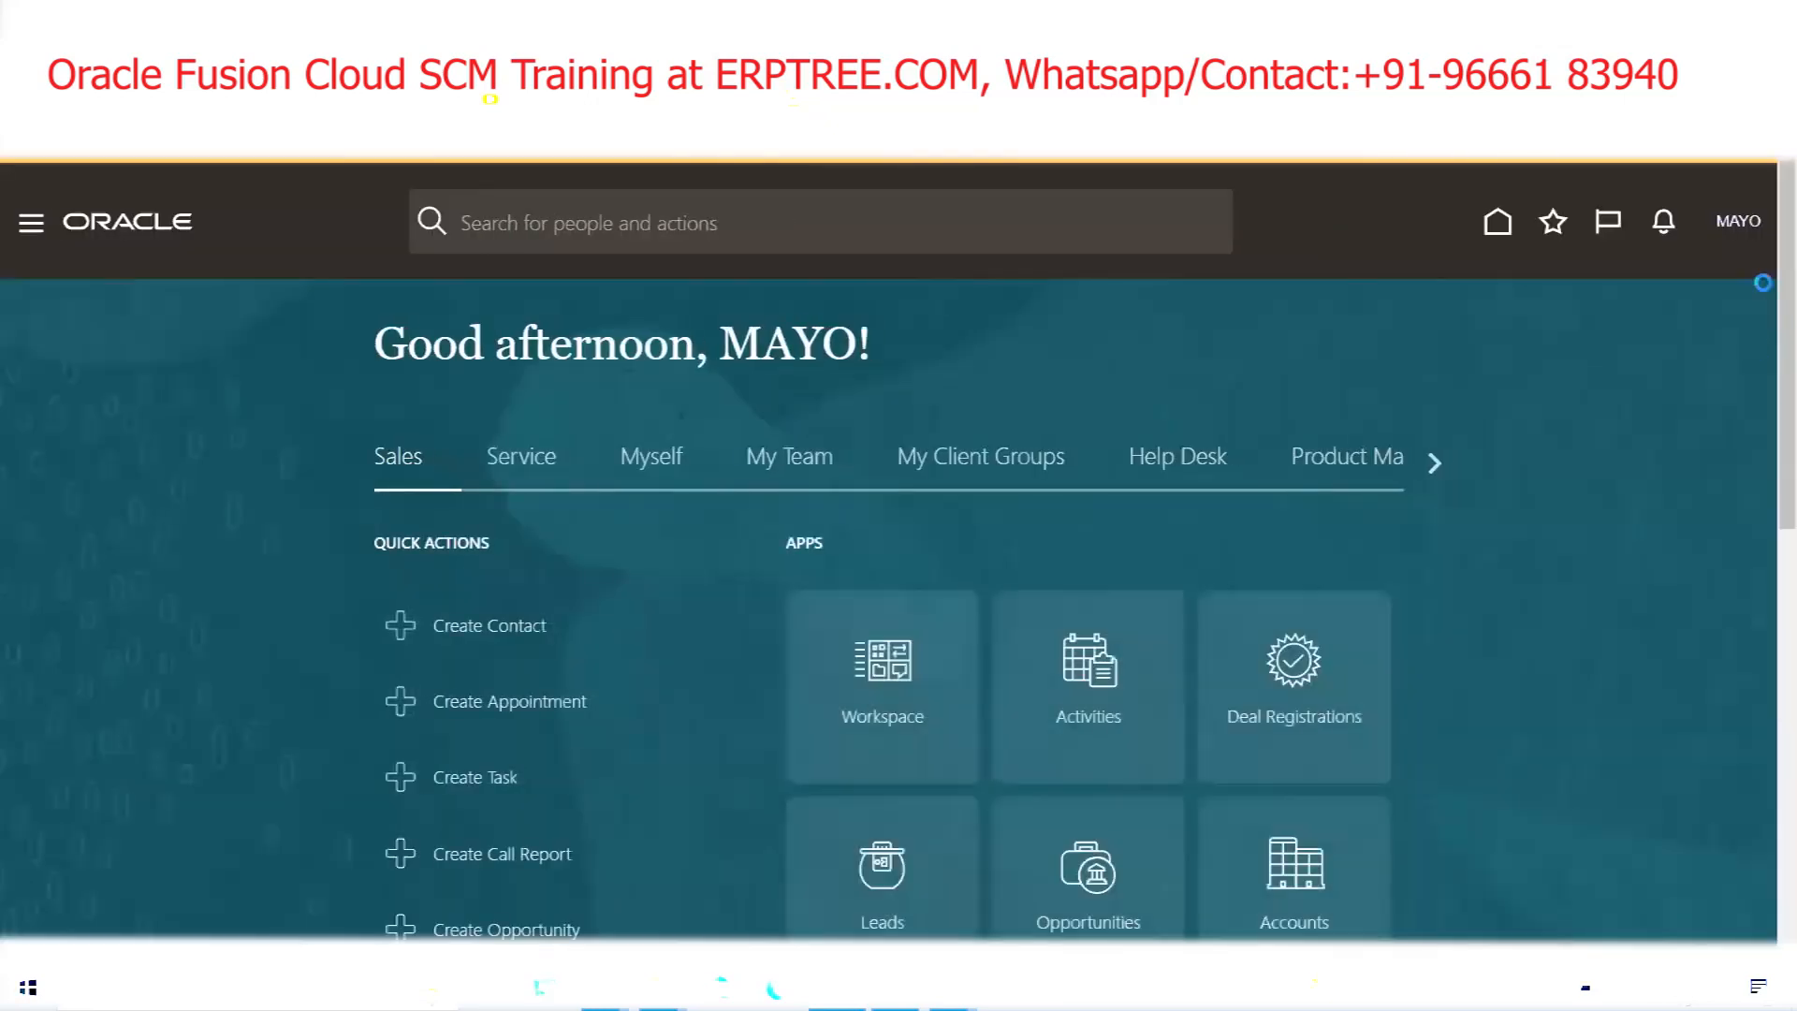
From Setup and Maintenance, open Manage Implementation Projects and start creating a new project
click(1741, 225)
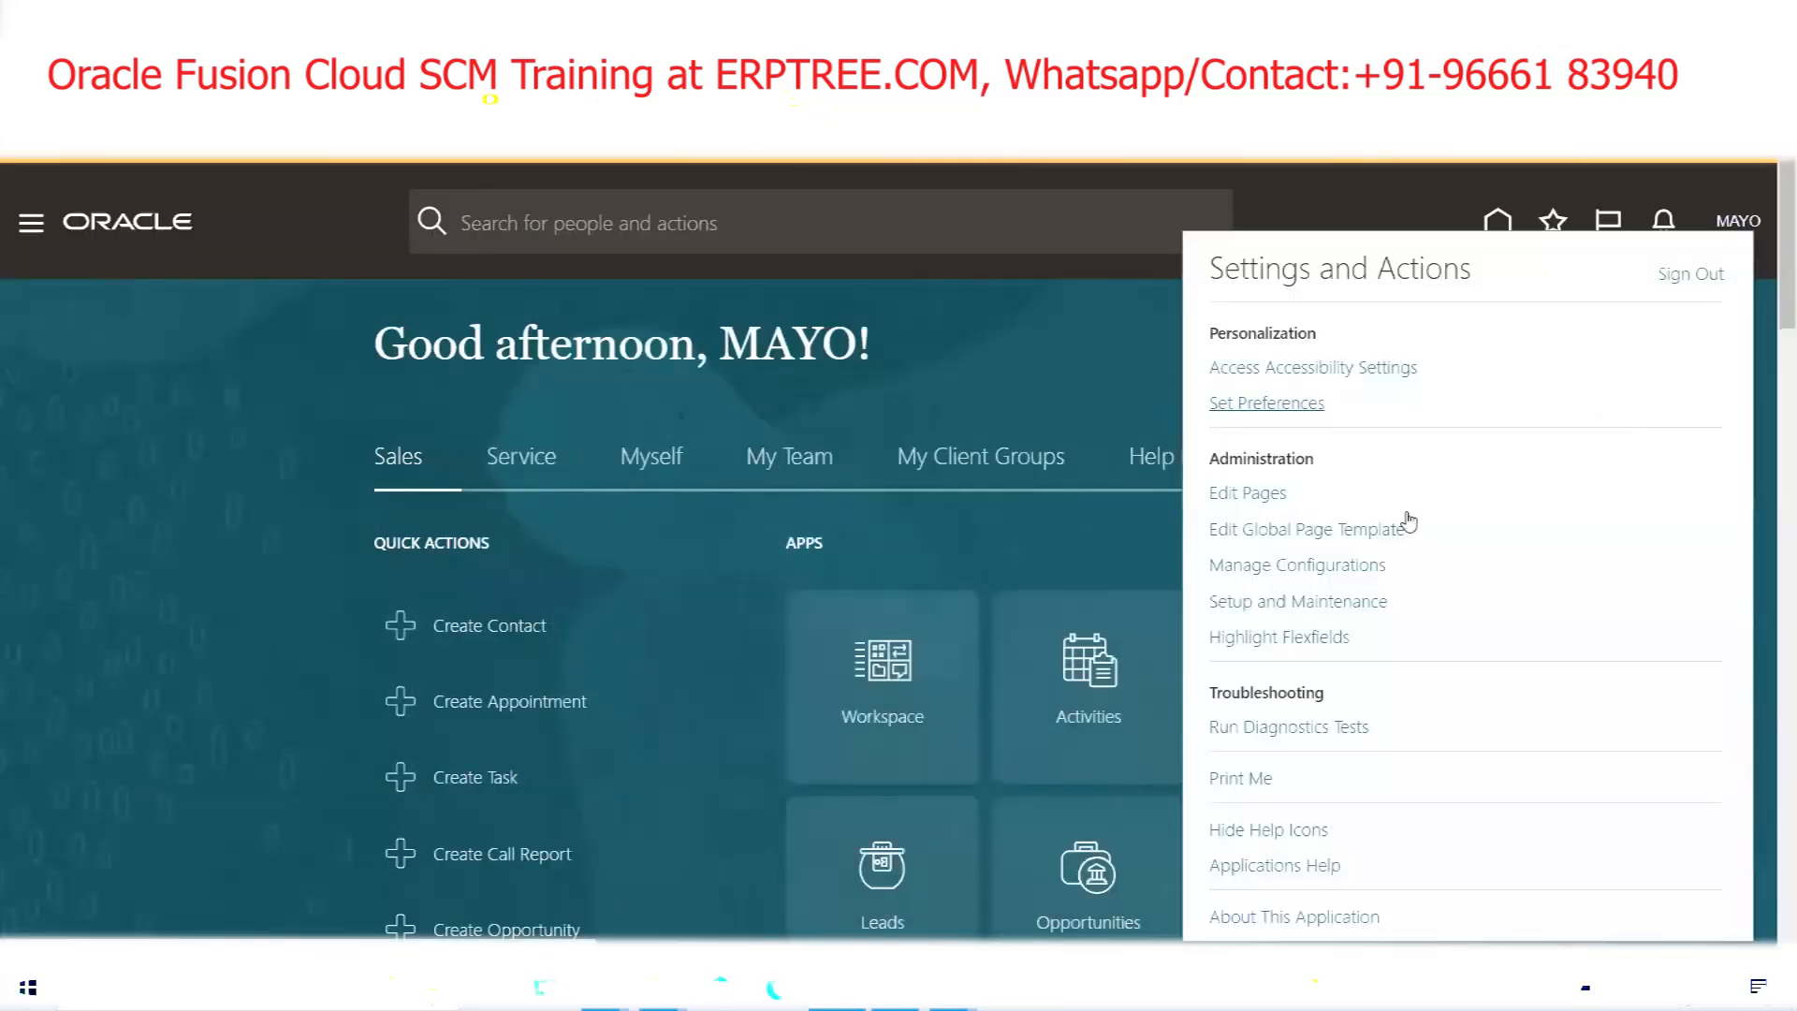
click(1301, 604)
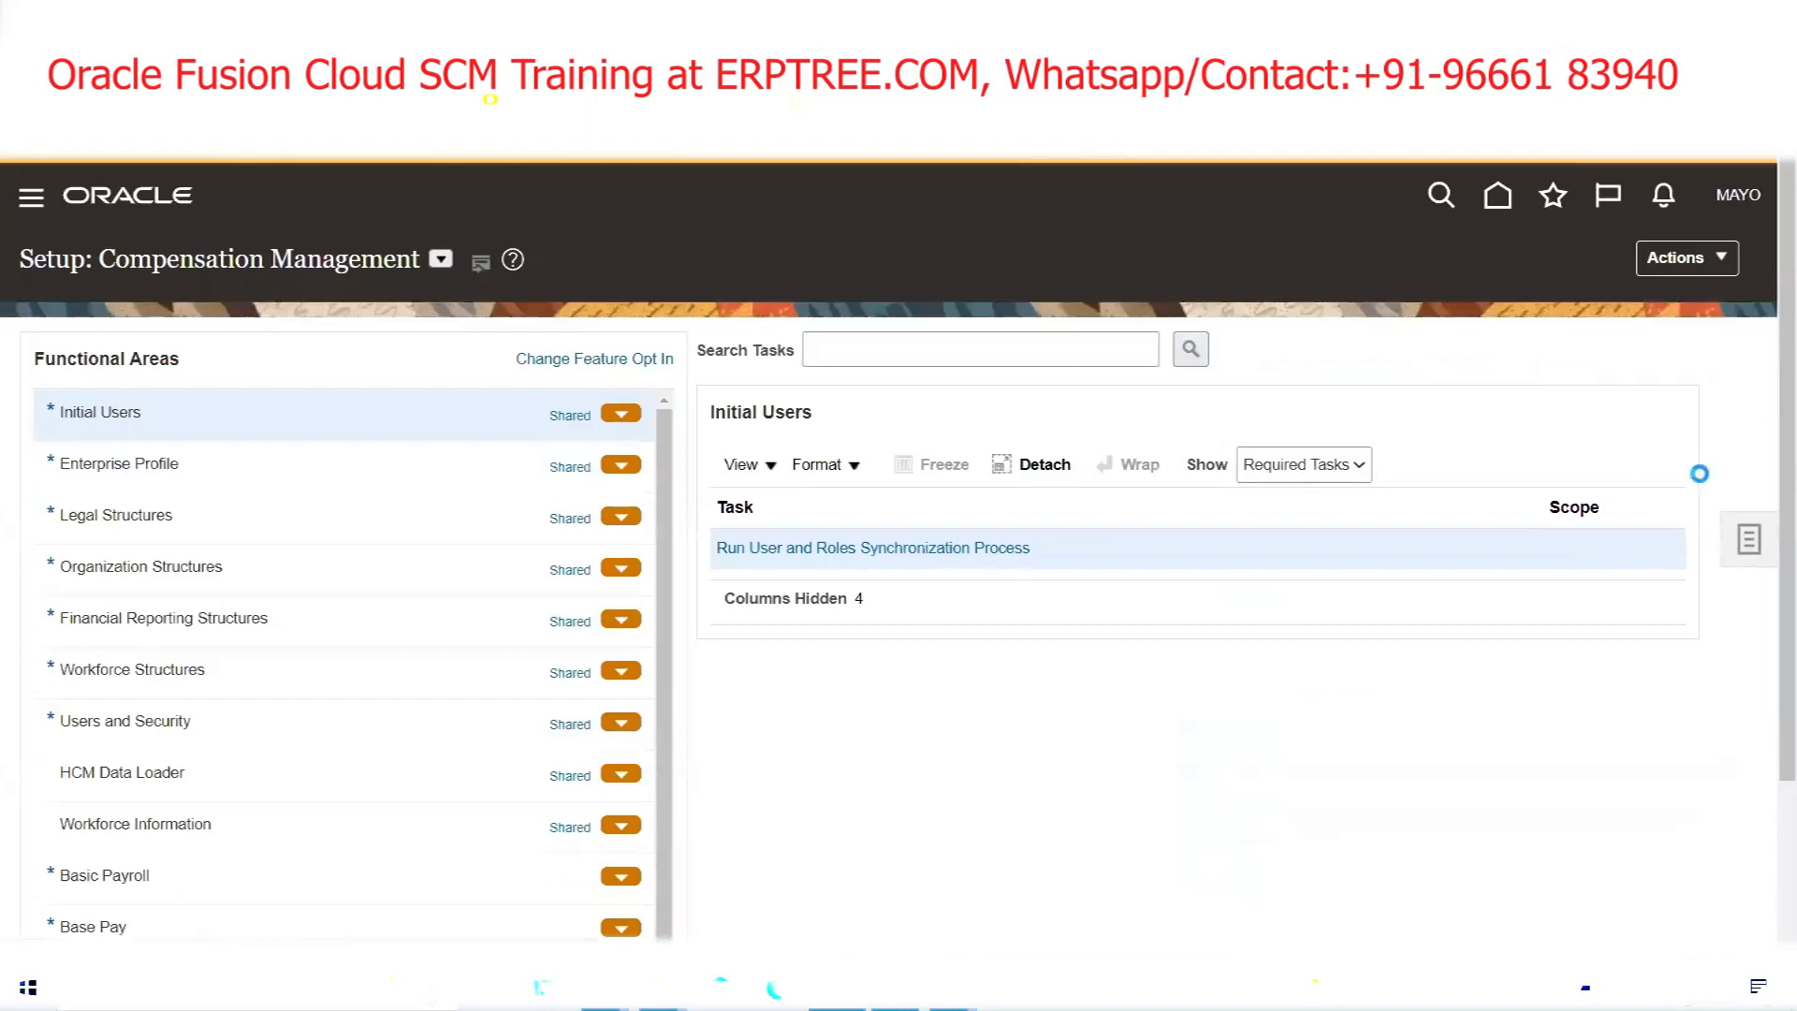
click(1623, 347)
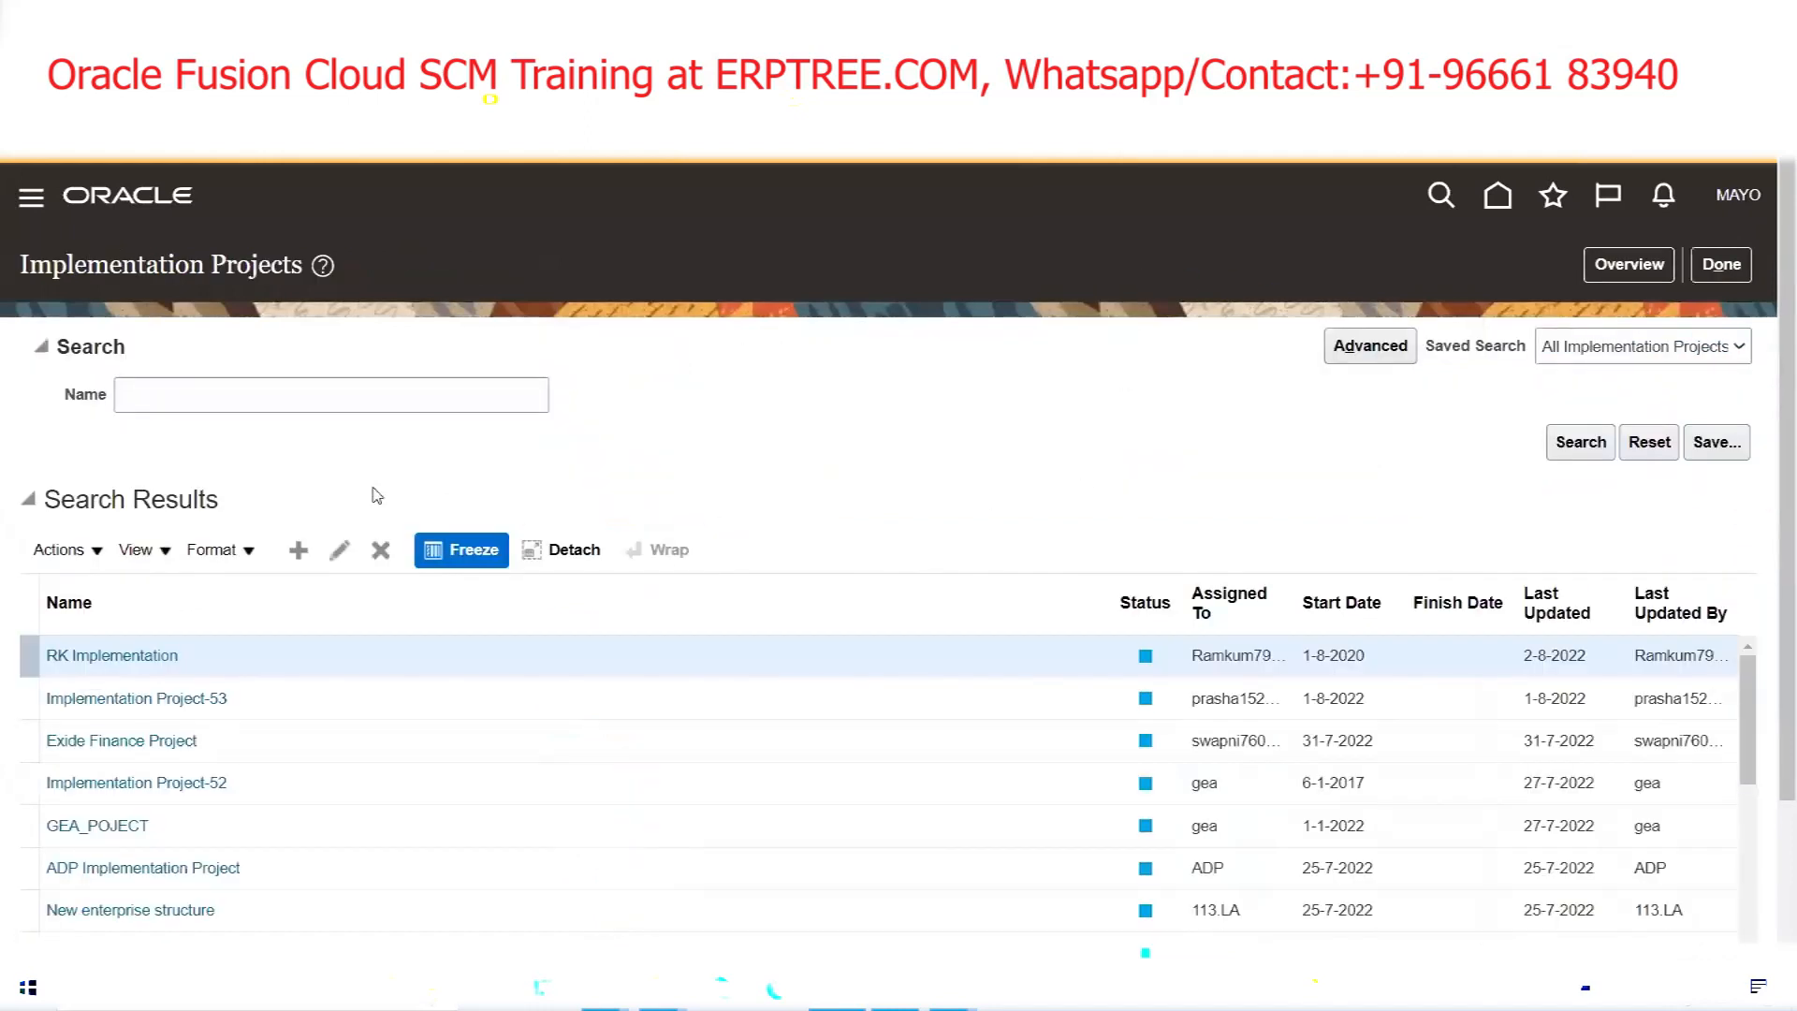
click(298, 549)
Name the project 'MAYOCLINICS Implementation Project' and save and open it
click(124, 352)
text(MAYOCLINICS Implementation Project-)
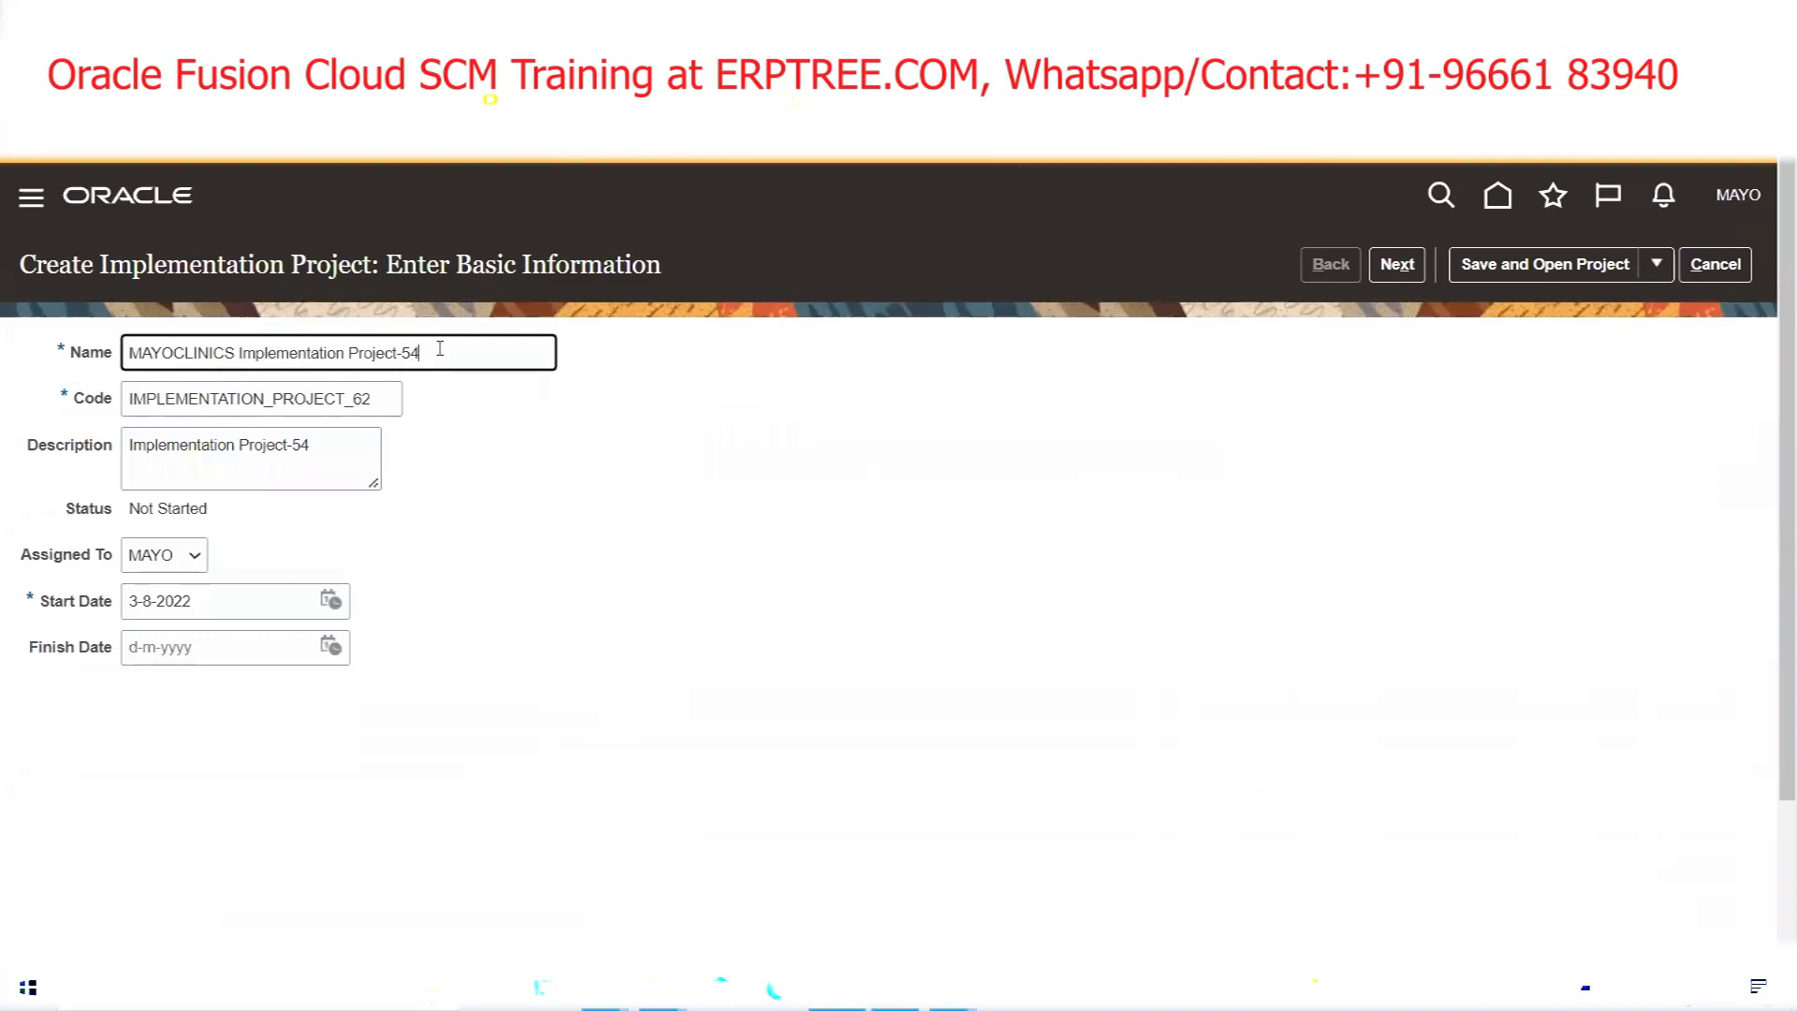
key(BackSpace)
key(Tab)
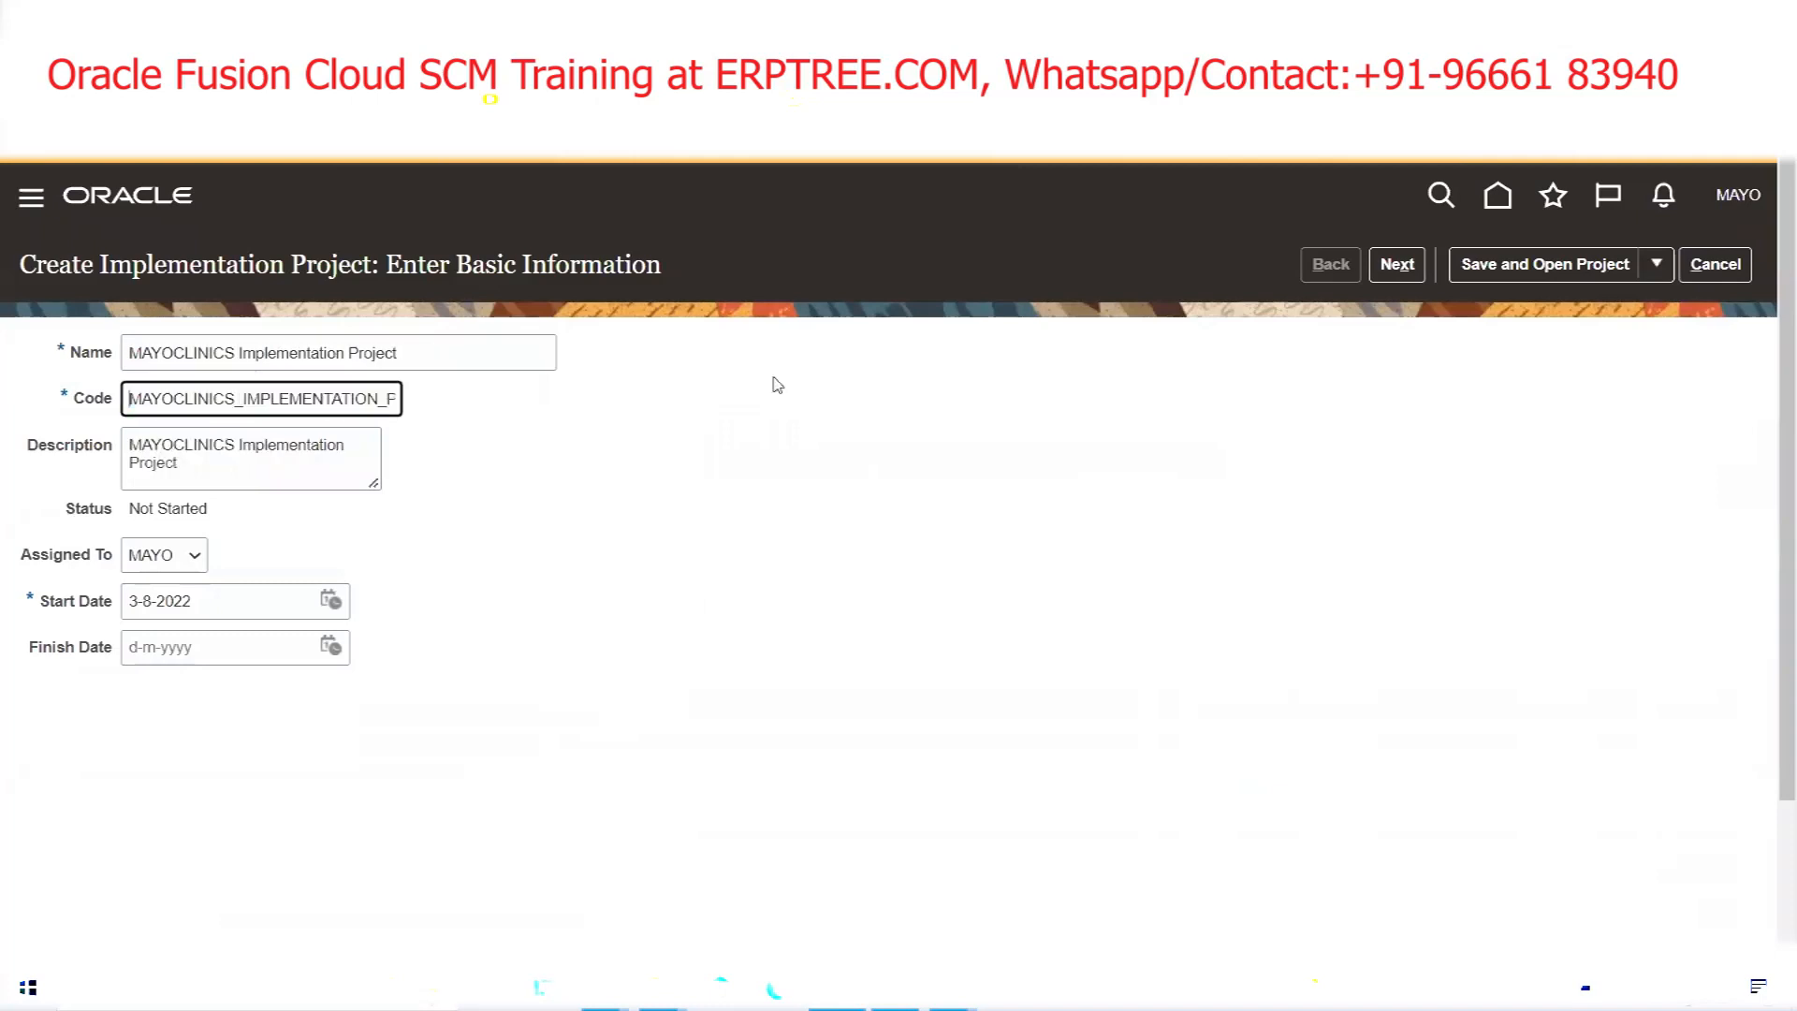
click(1535, 266)
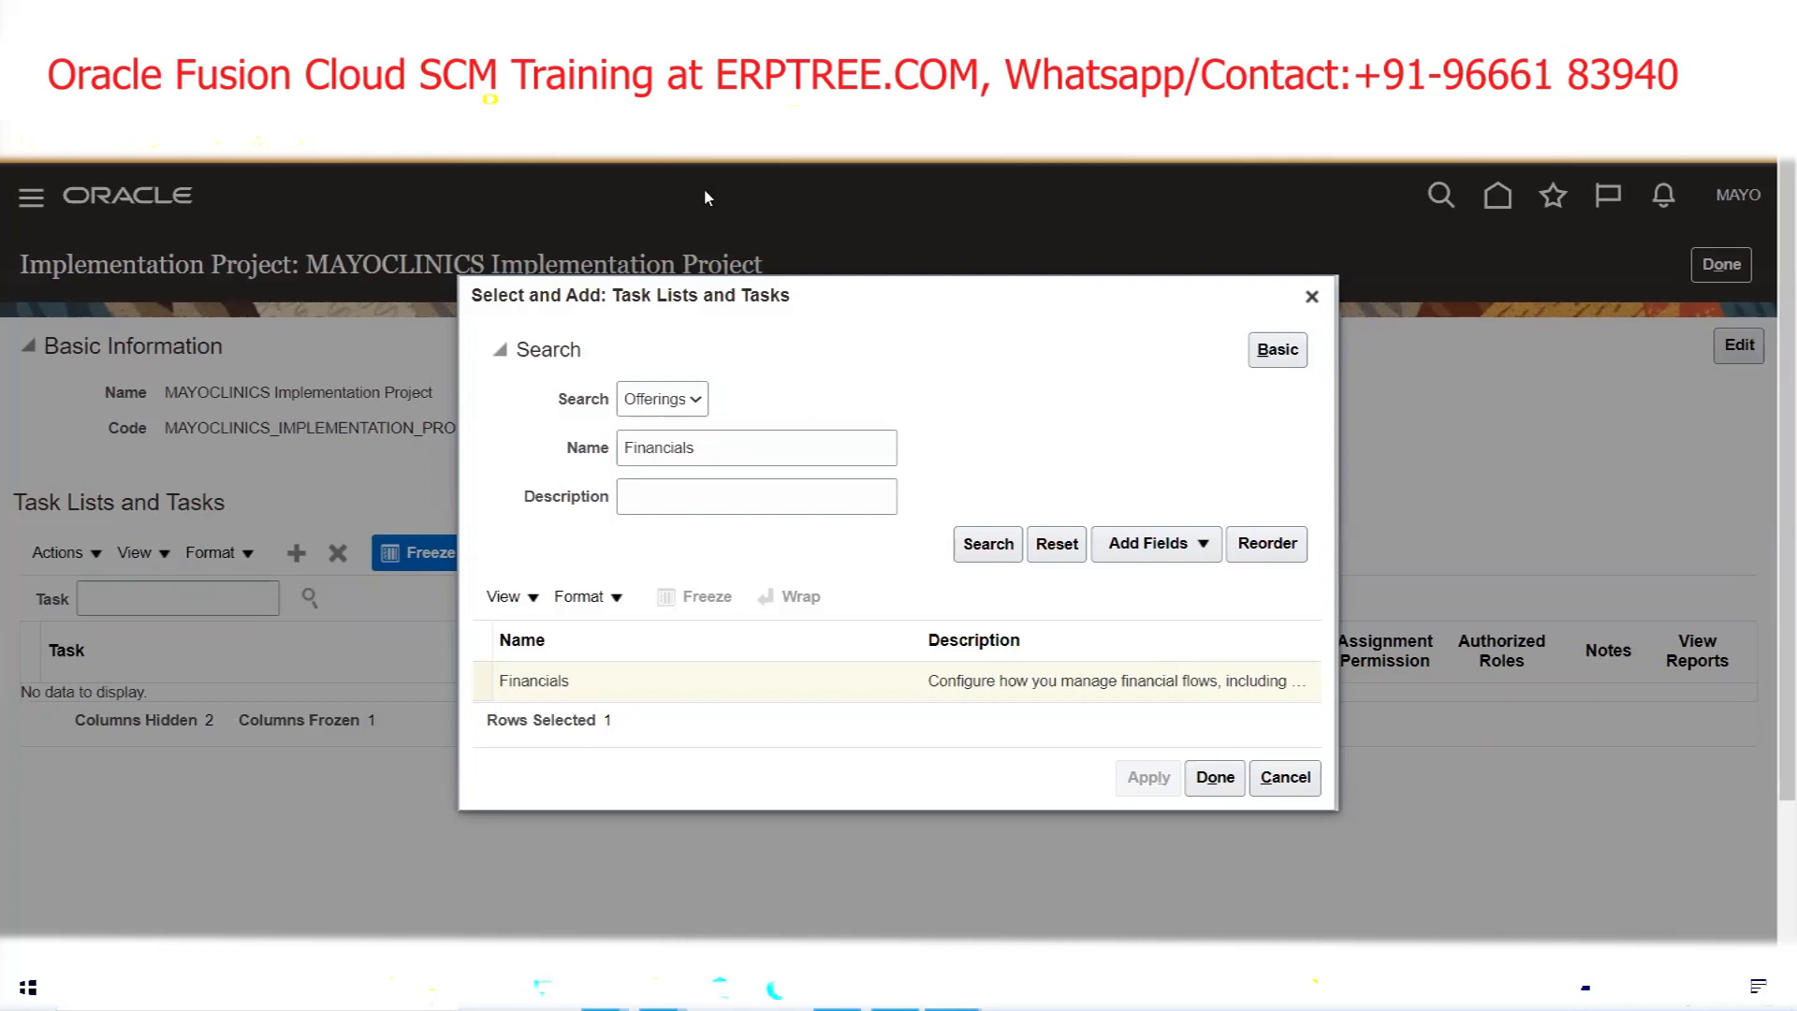
Add the Product Management and Order Management offerings to the project's task lists
double_click(801, 455)
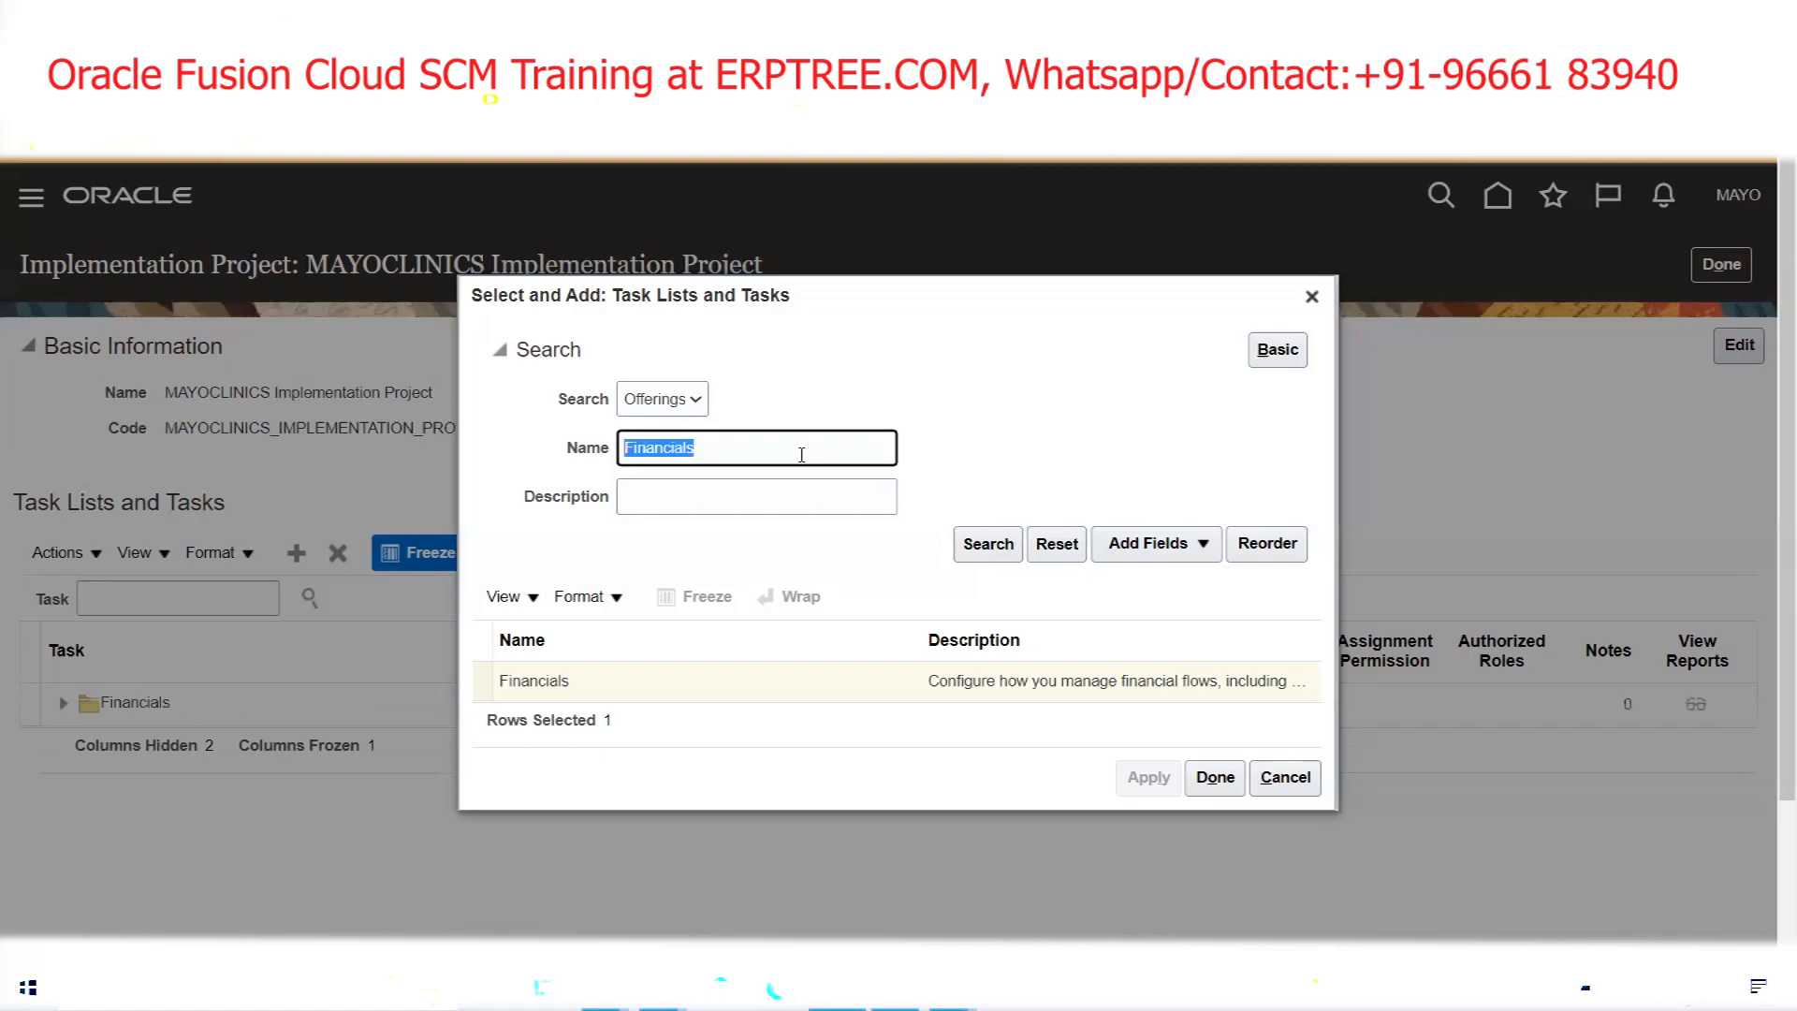
text(Product M)
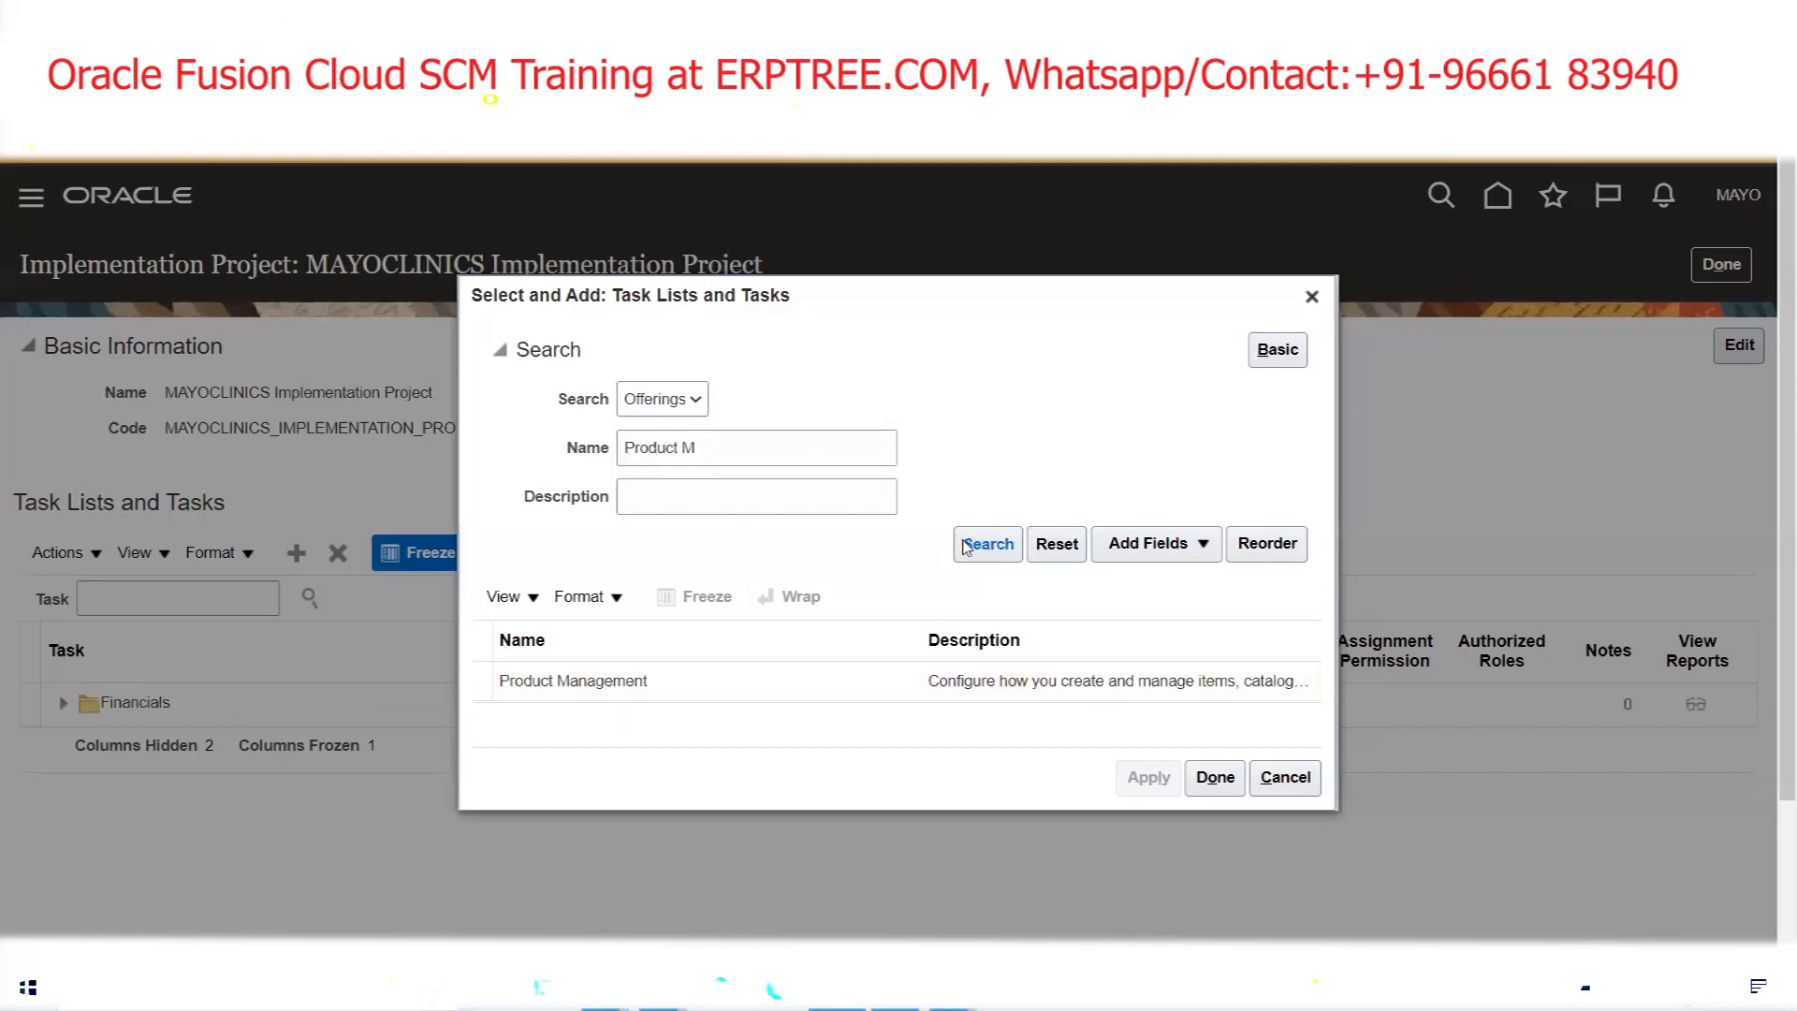
click(855, 683)
click(1148, 778)
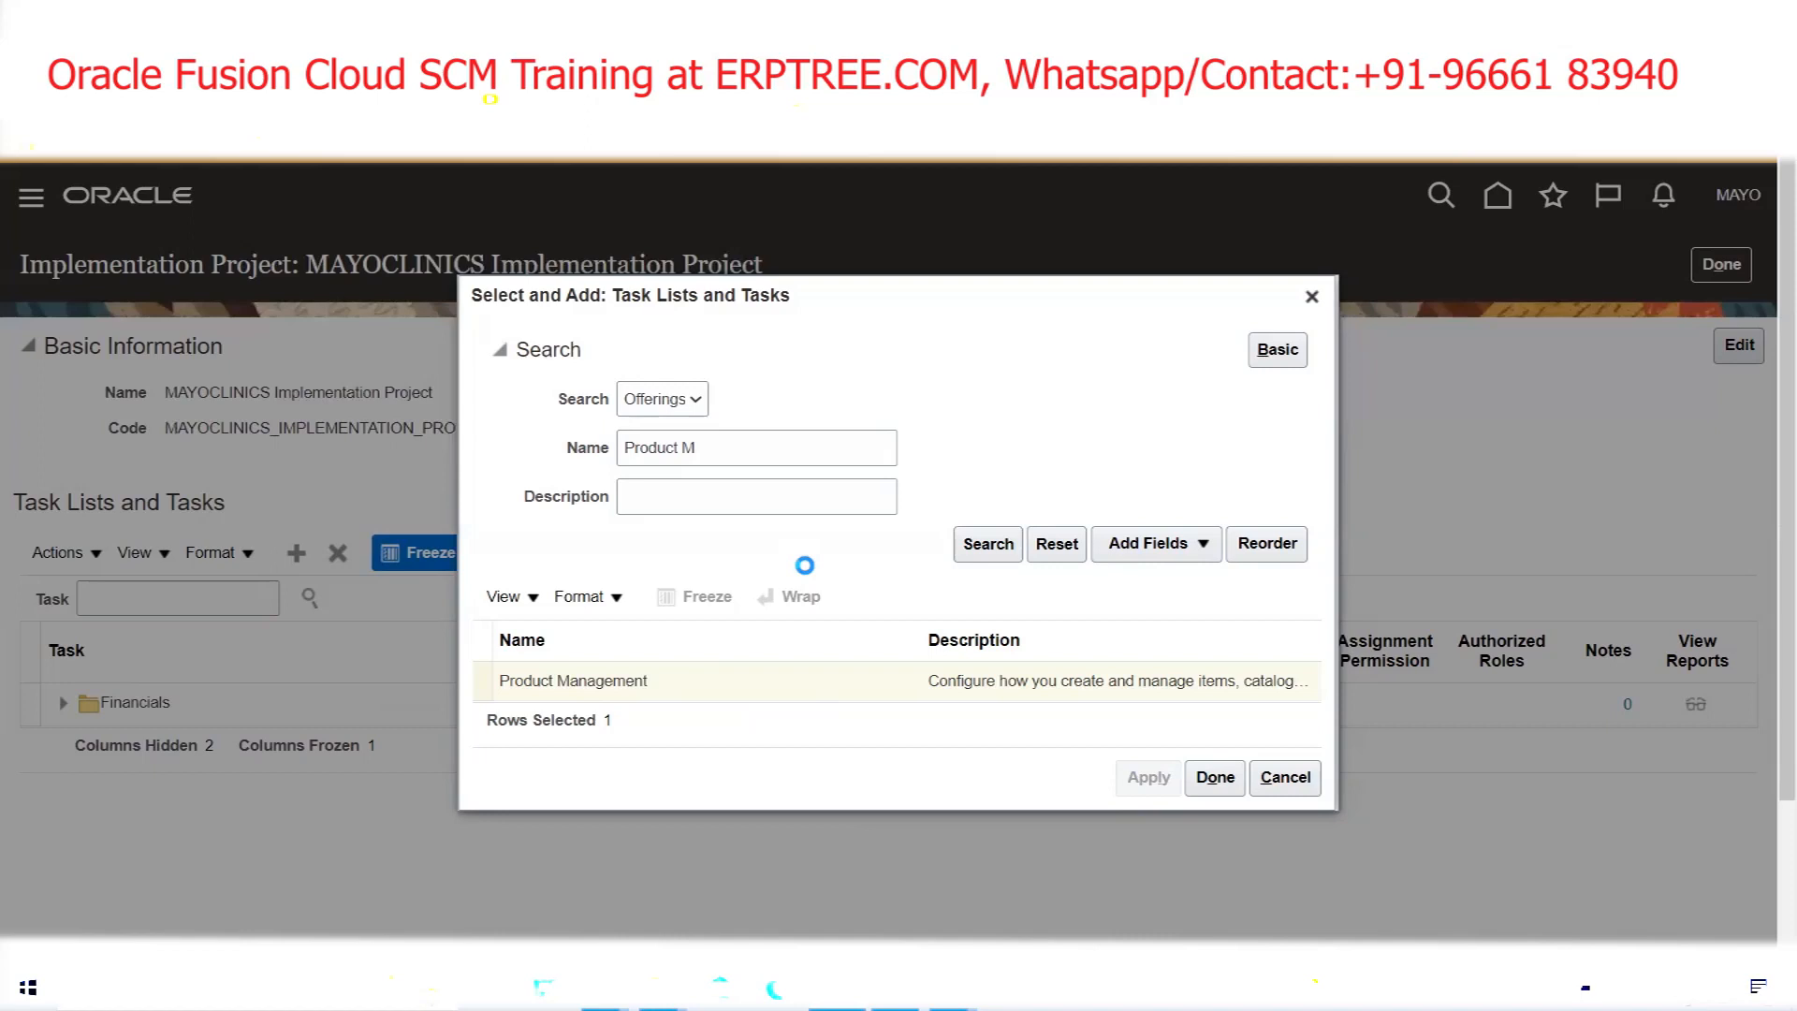
triple_click(735, 449)
text(Order M)
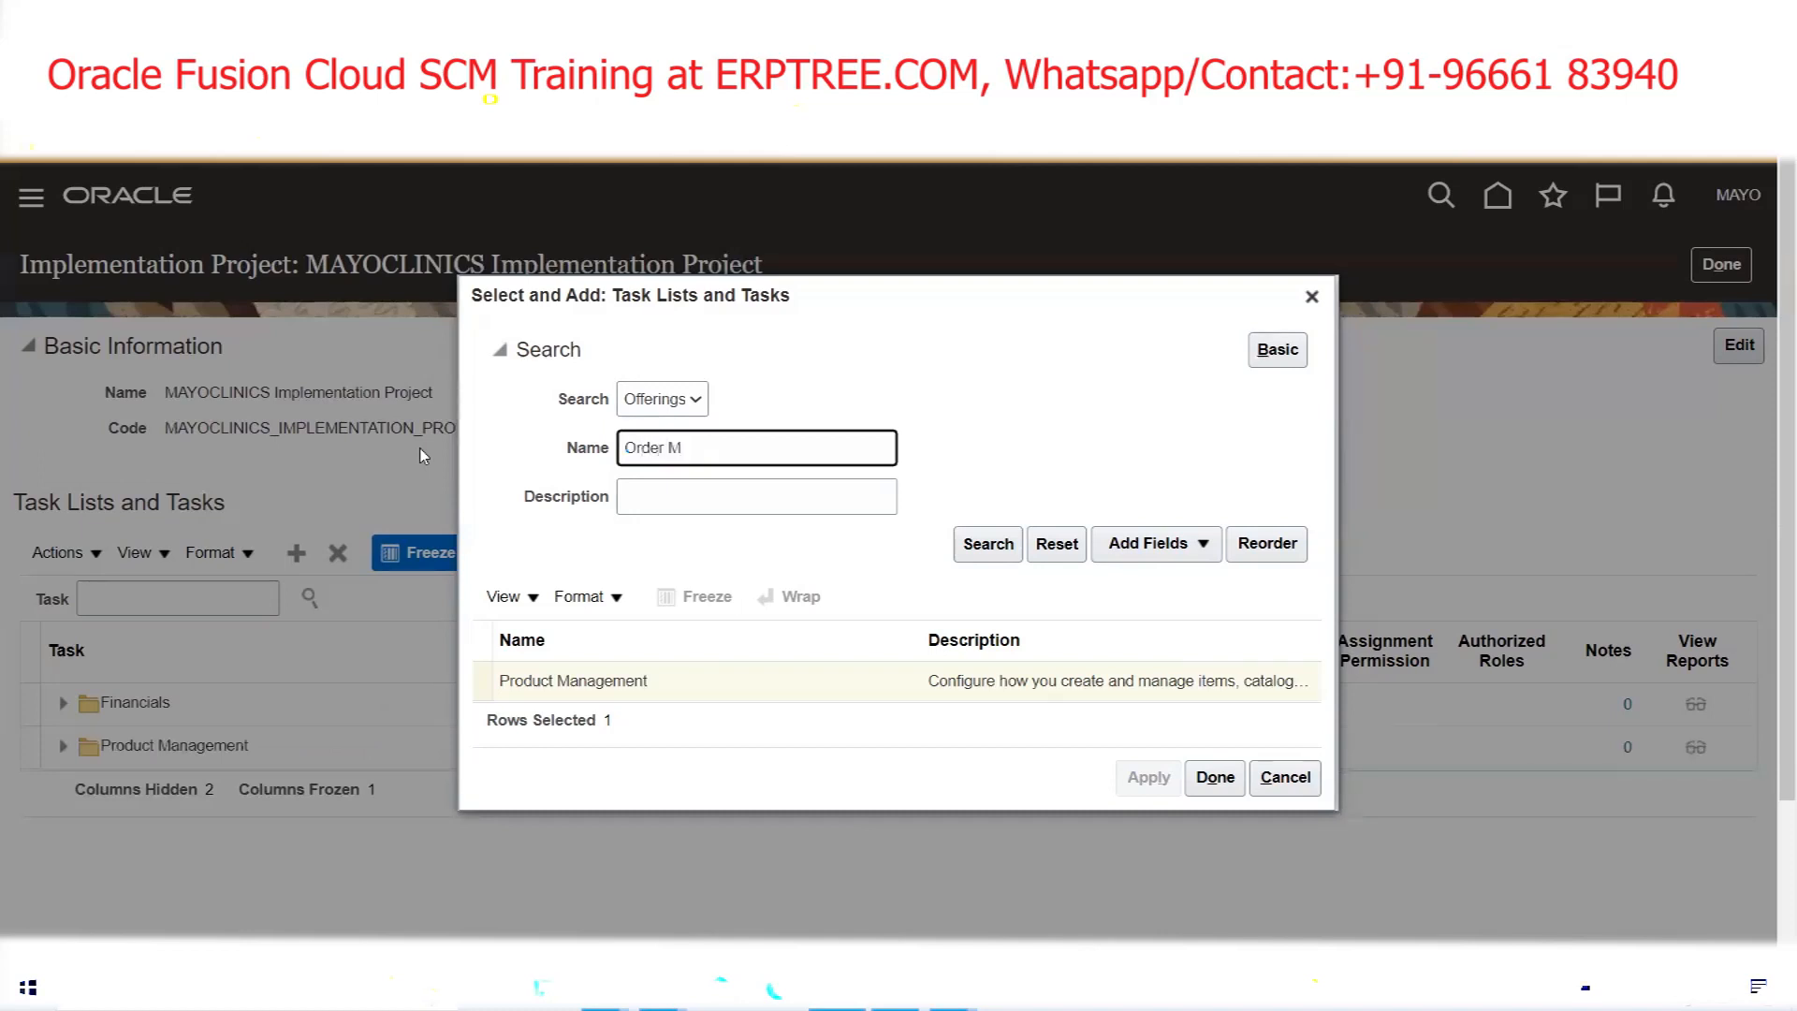
click(996, 552)
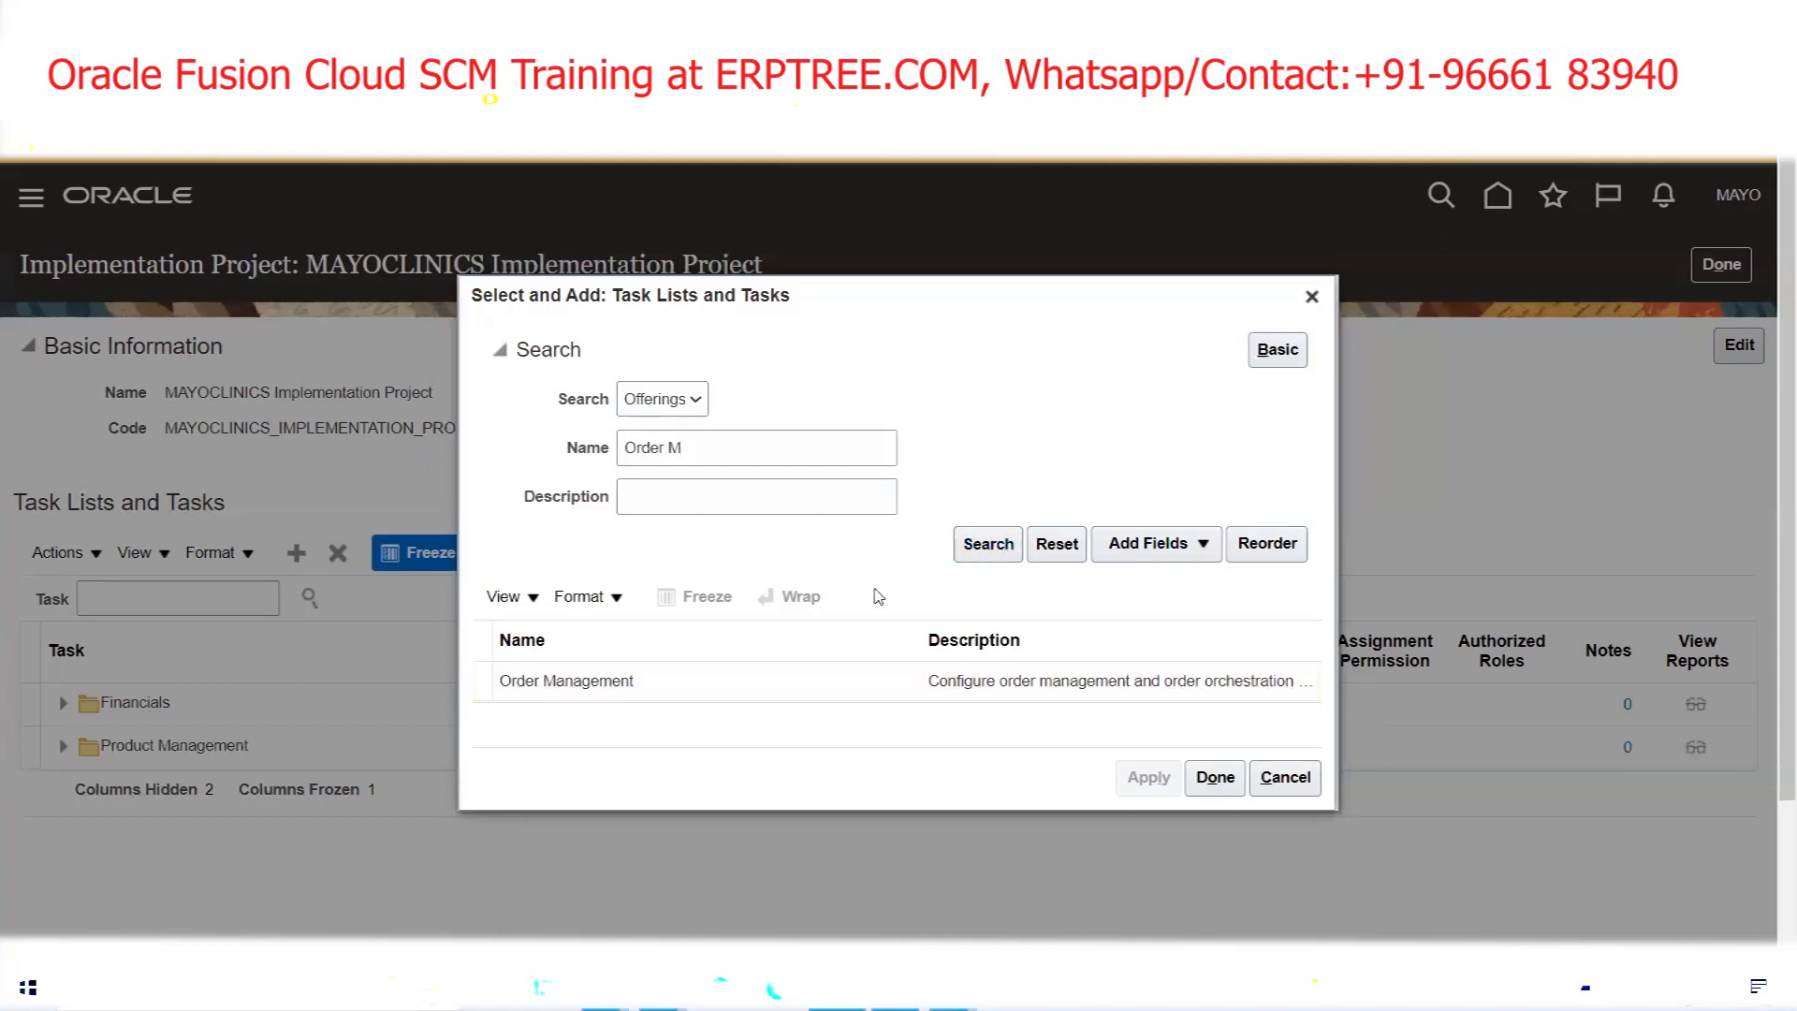
click(721, 682)
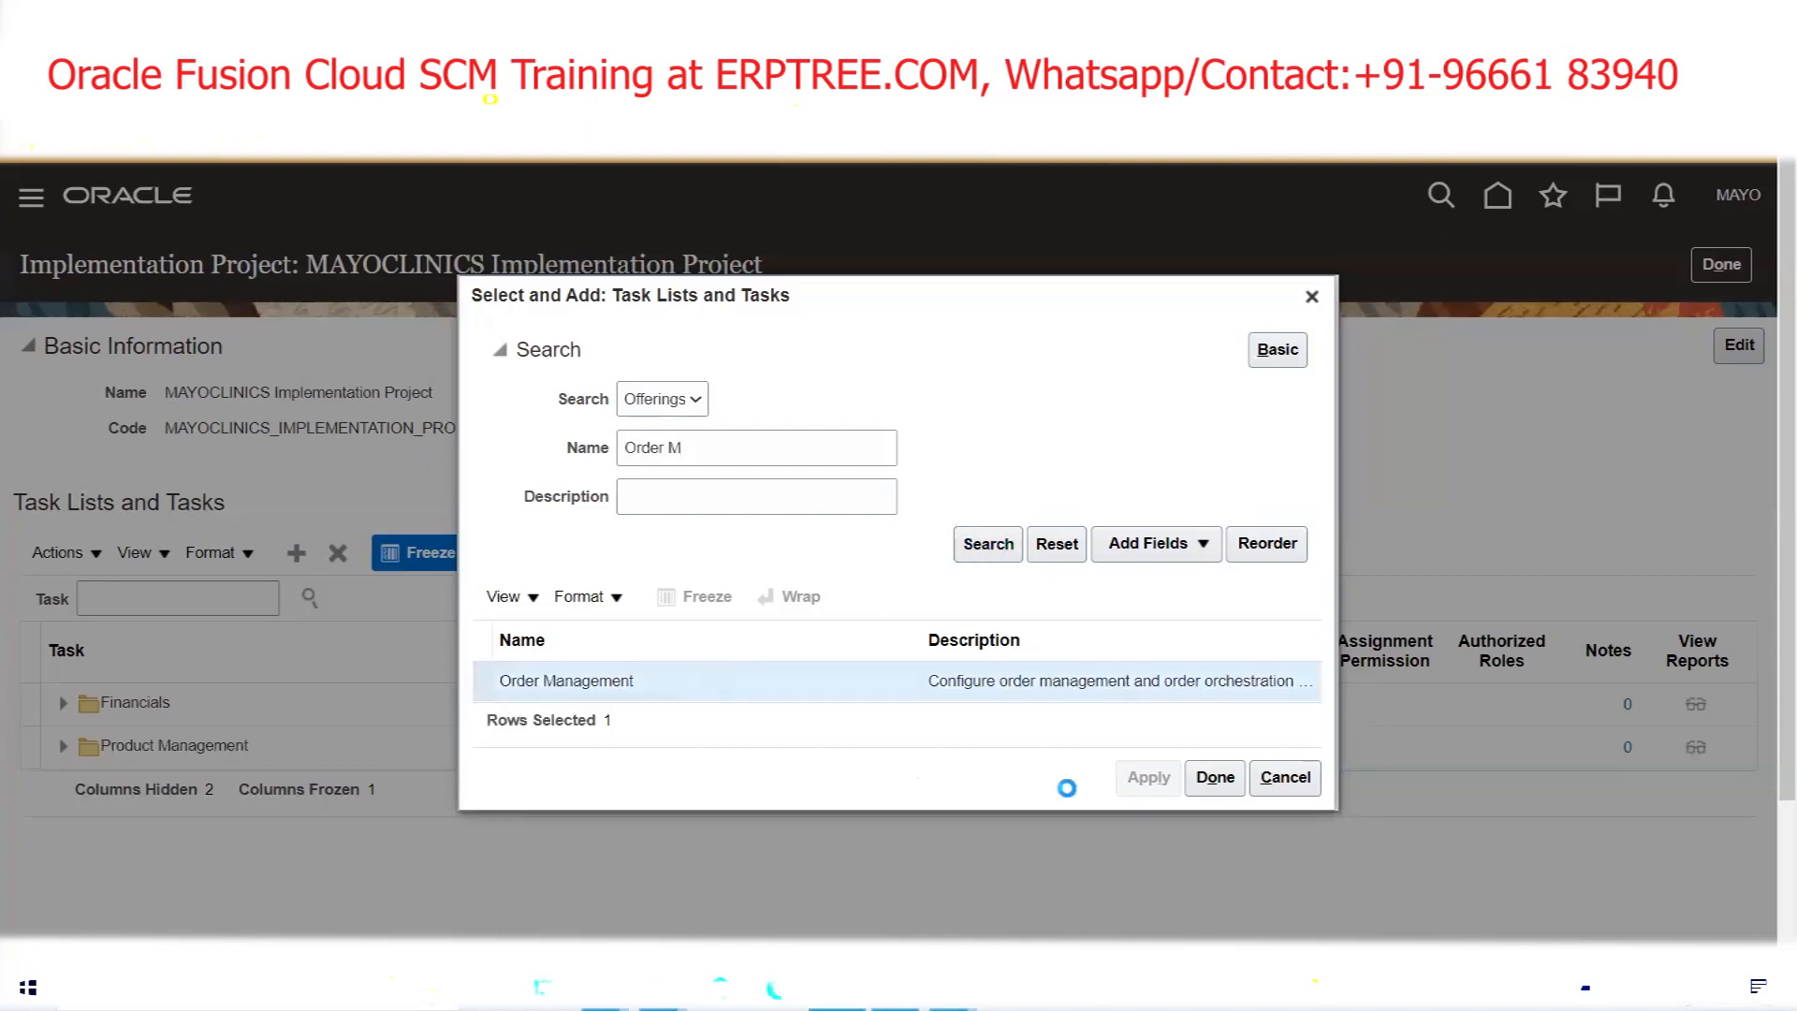
click(1144, 778)
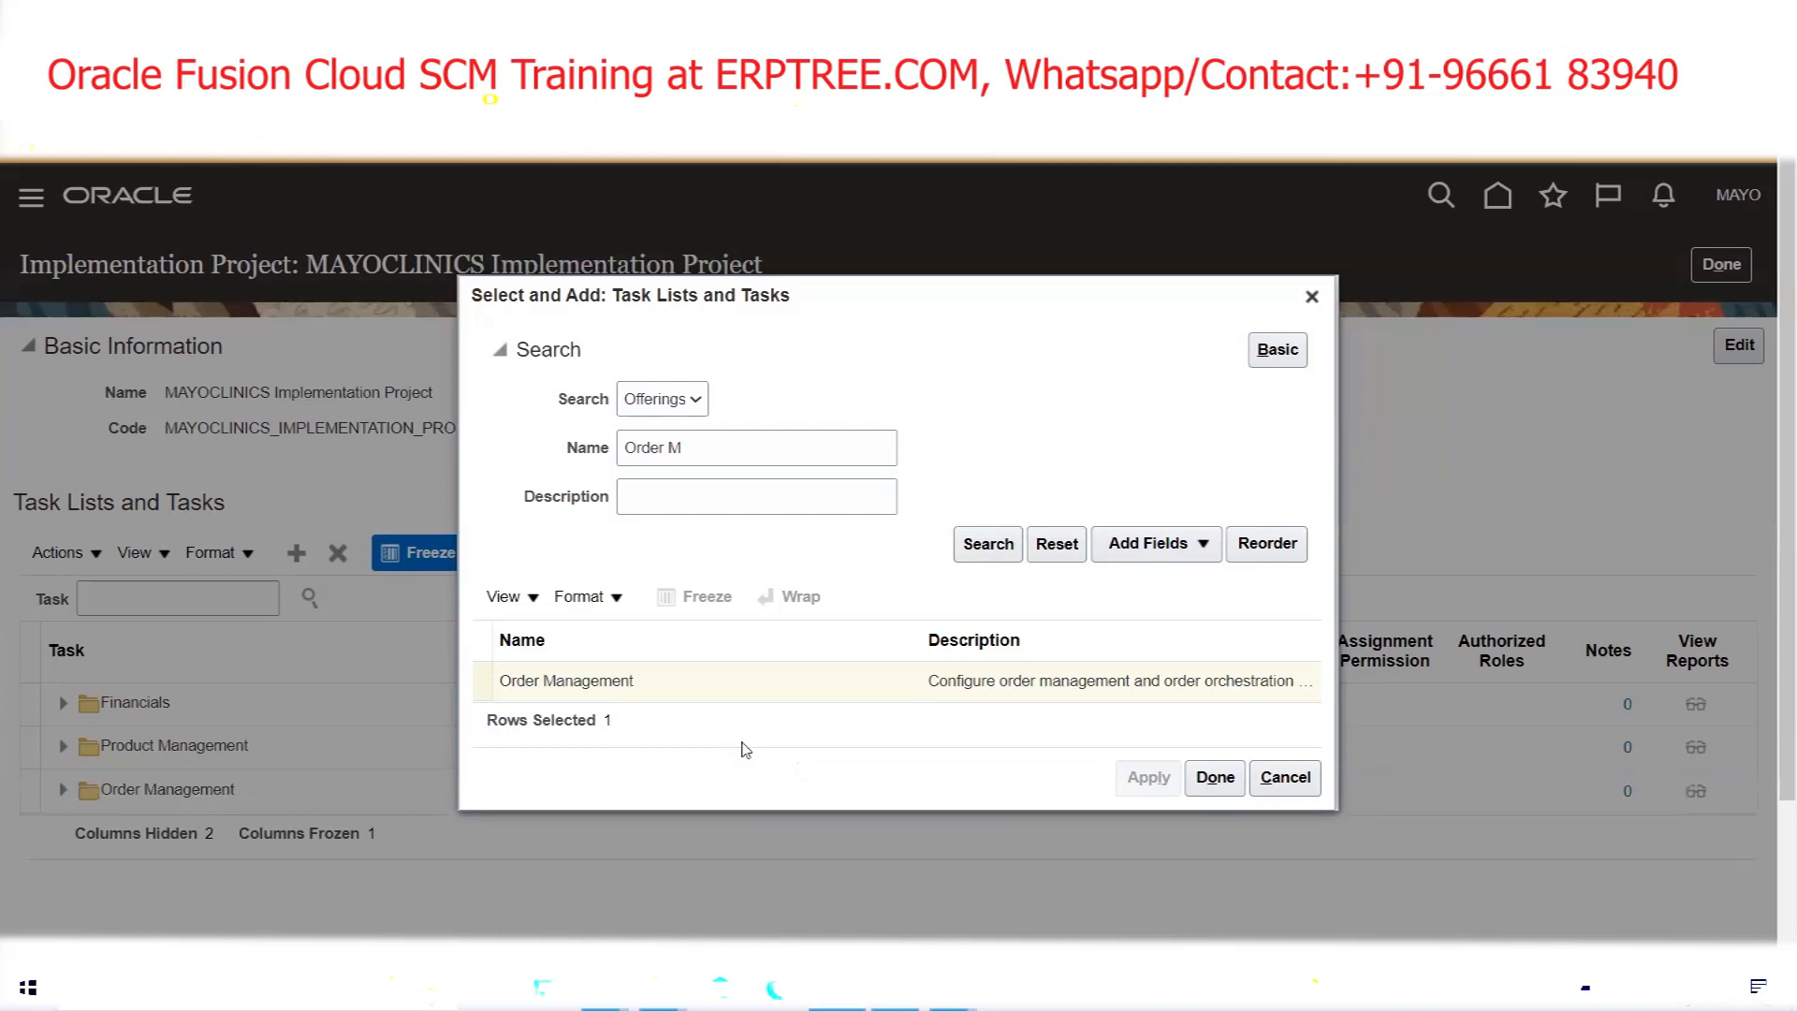
Add the Materials Management and Logistics and Procurement offerings to the project
drag(719, 449, 503, 454)
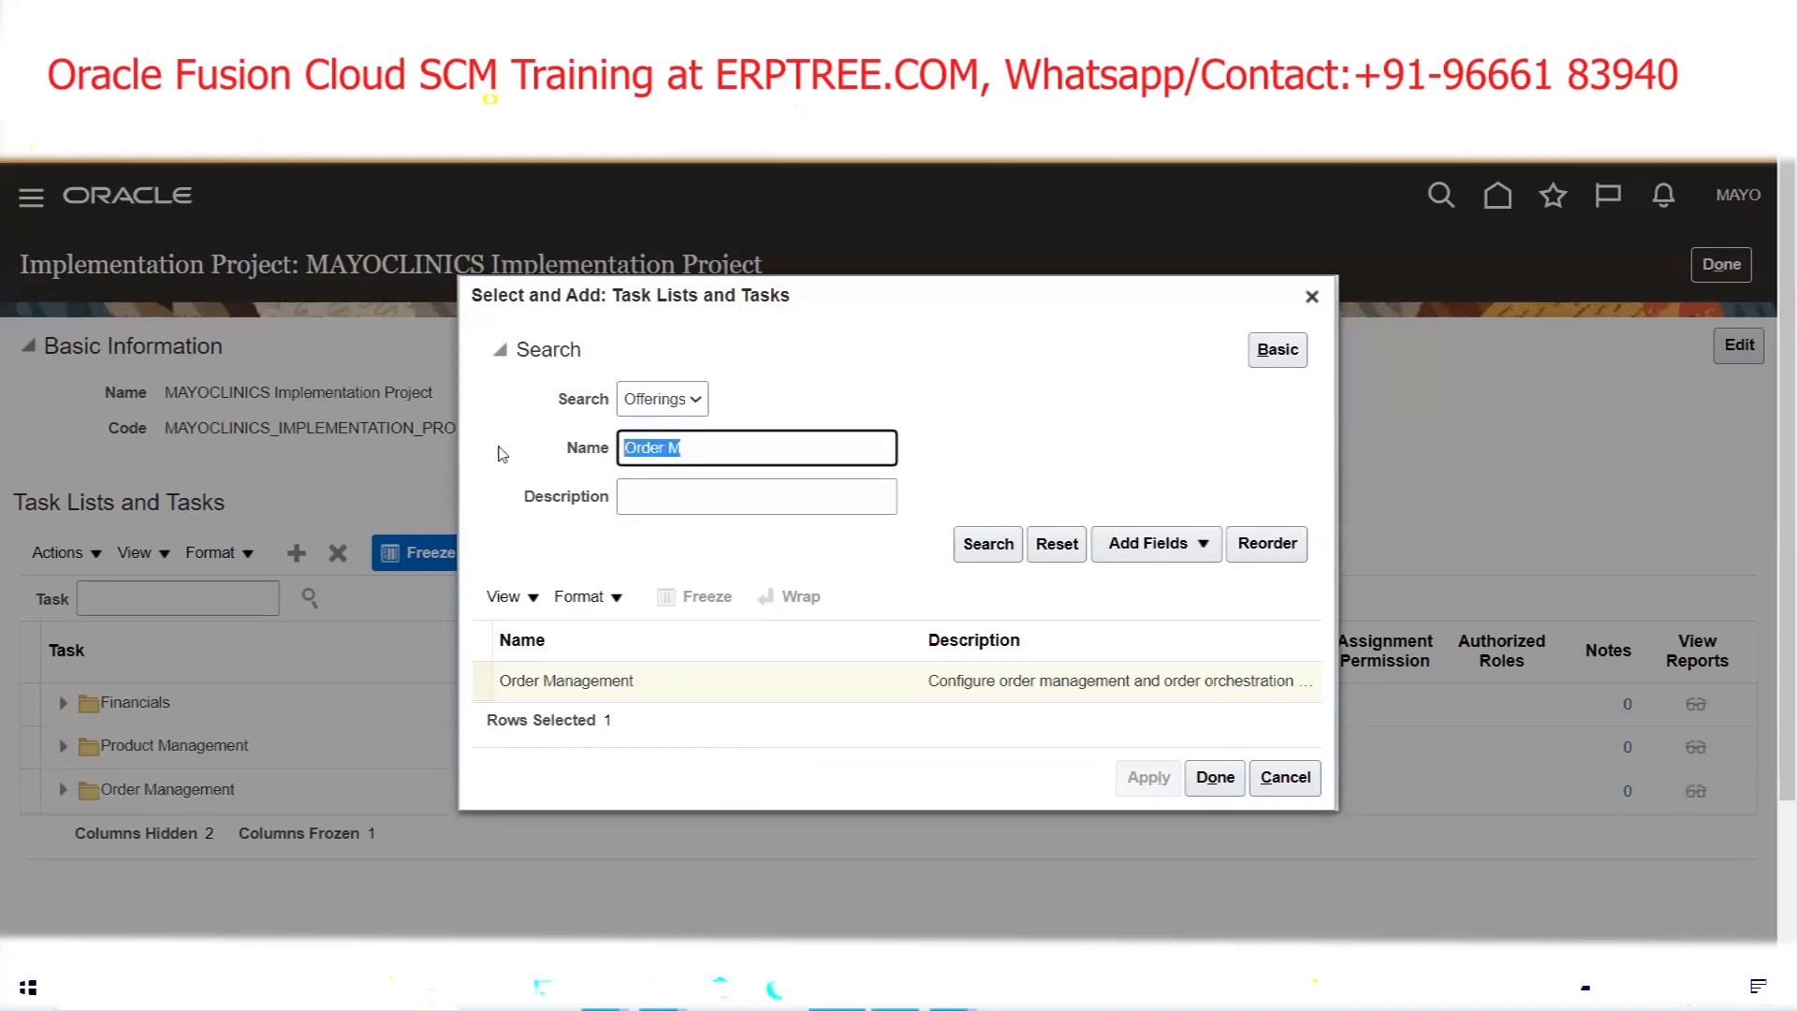
text(Material)
click(974, 554)
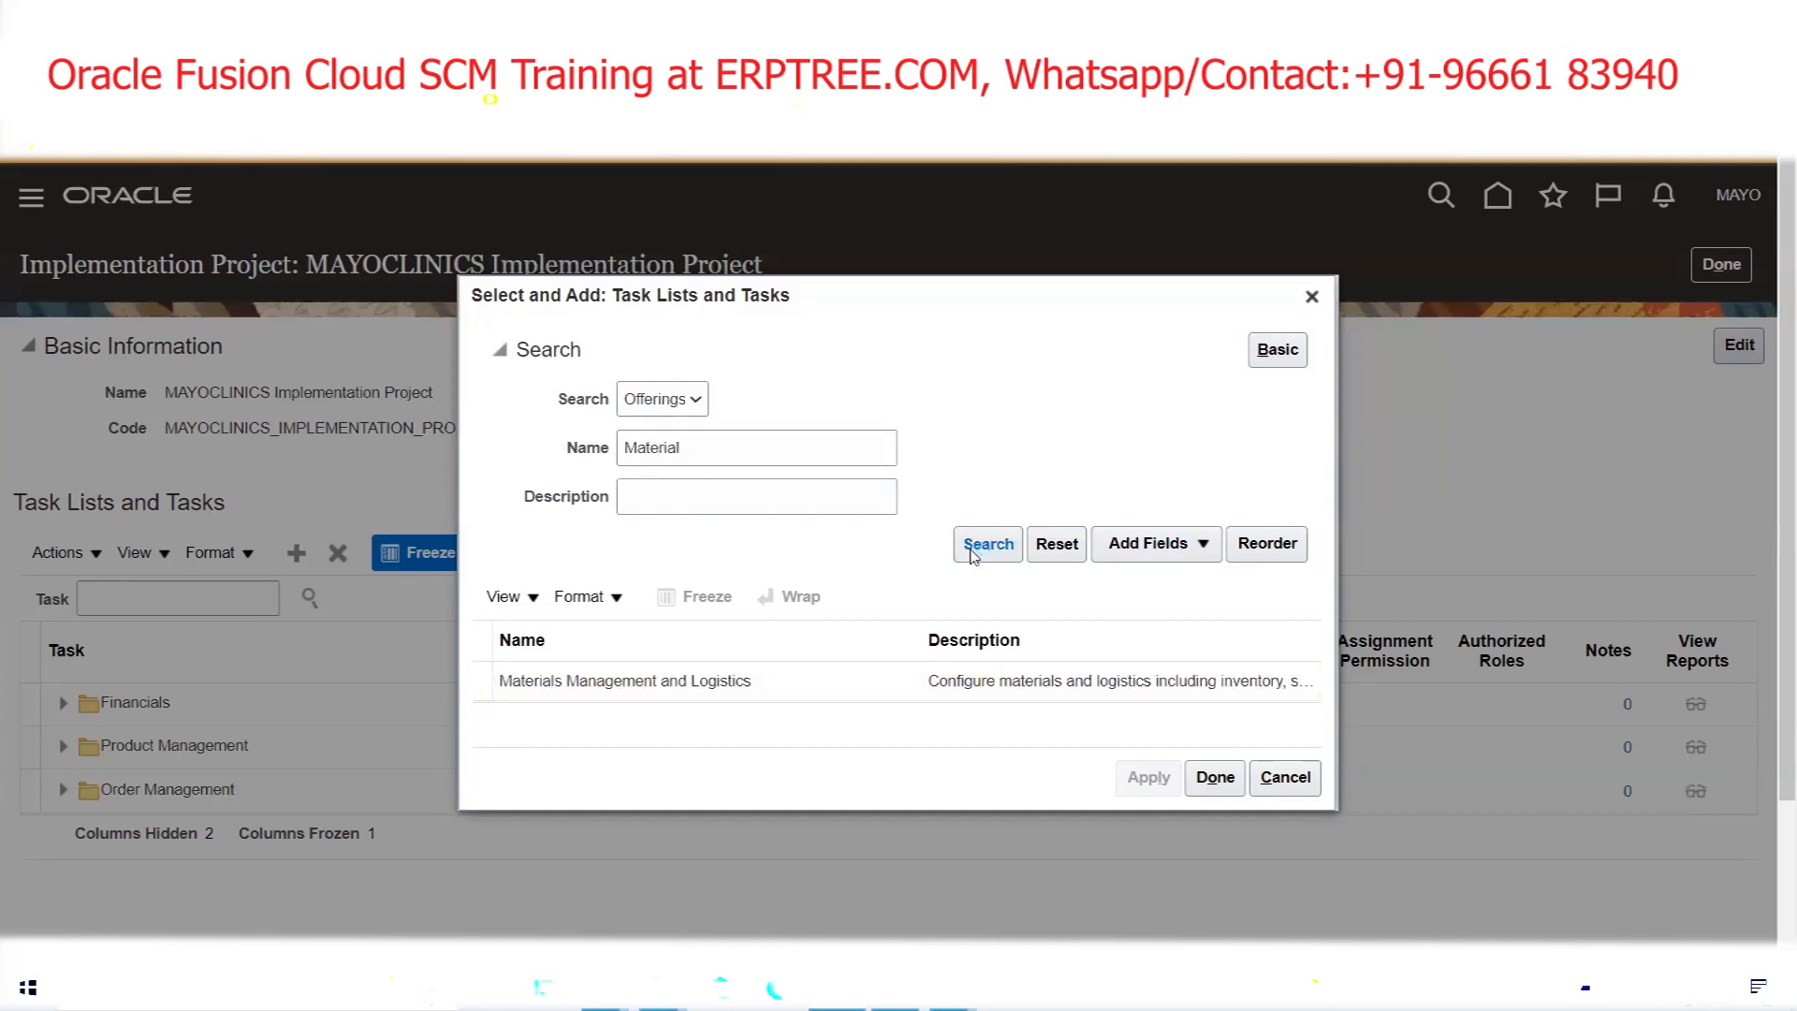
click(683, 681)
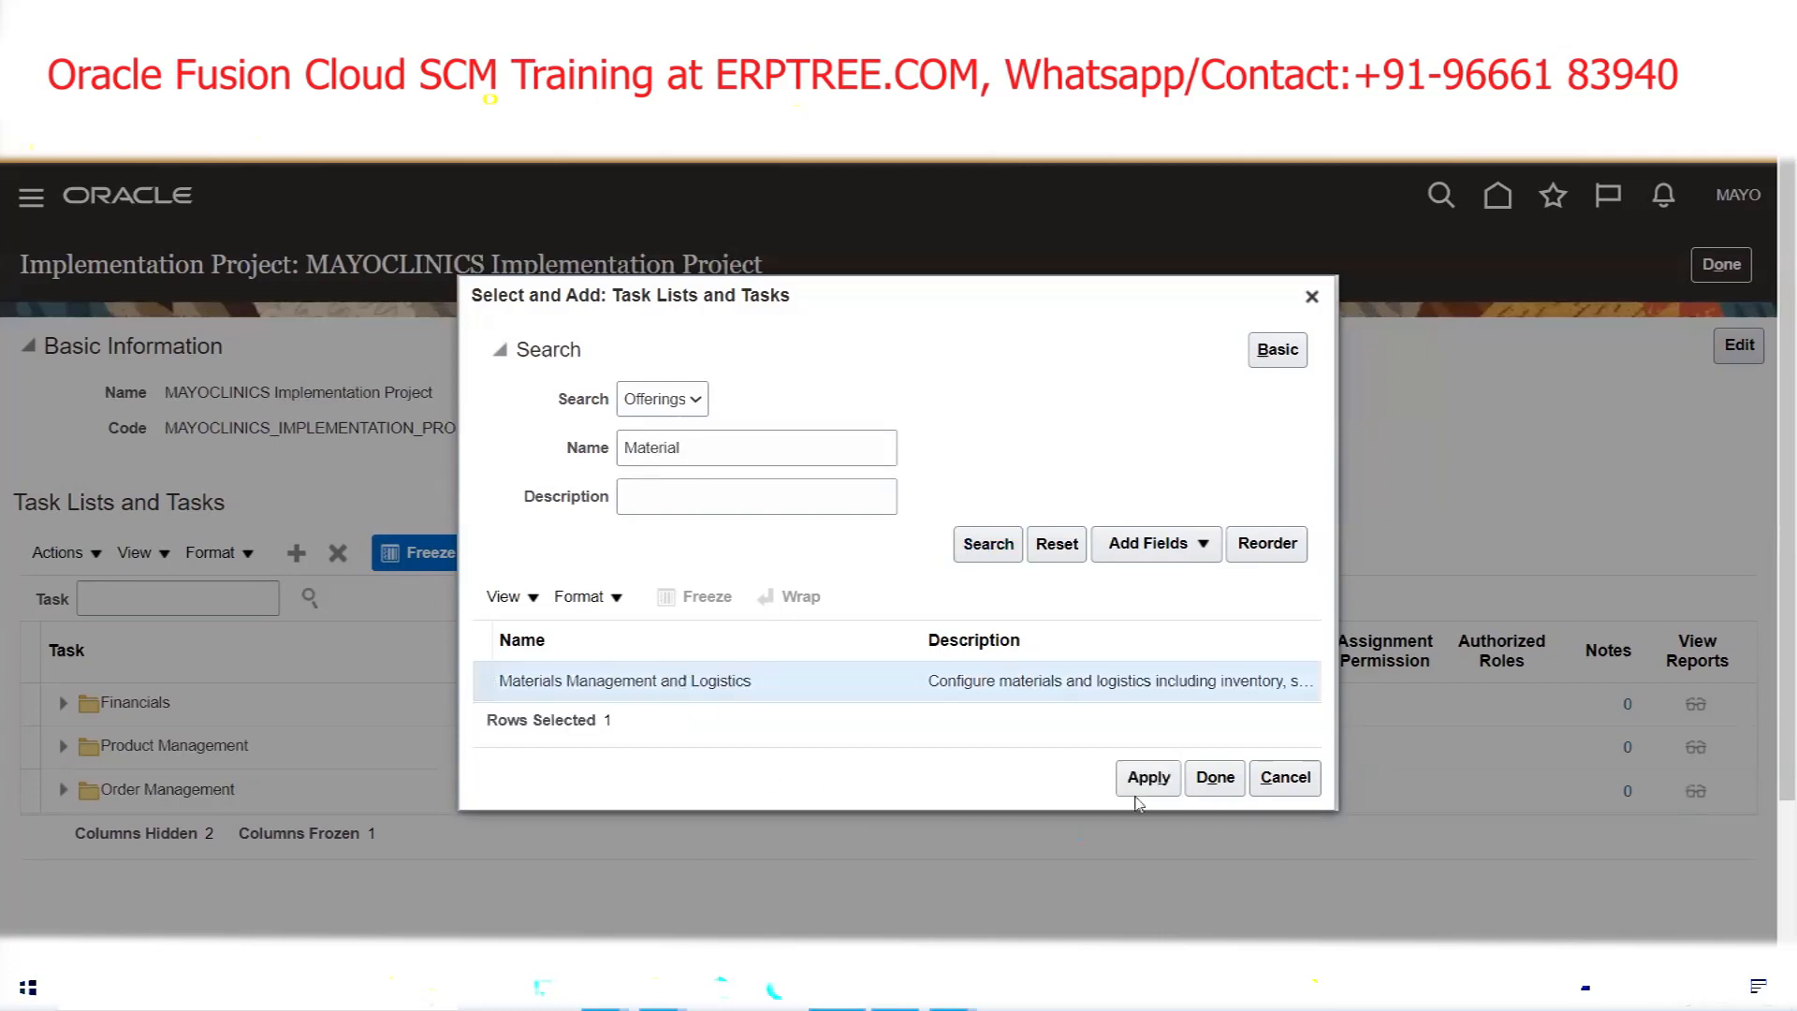
click(1146, 784)
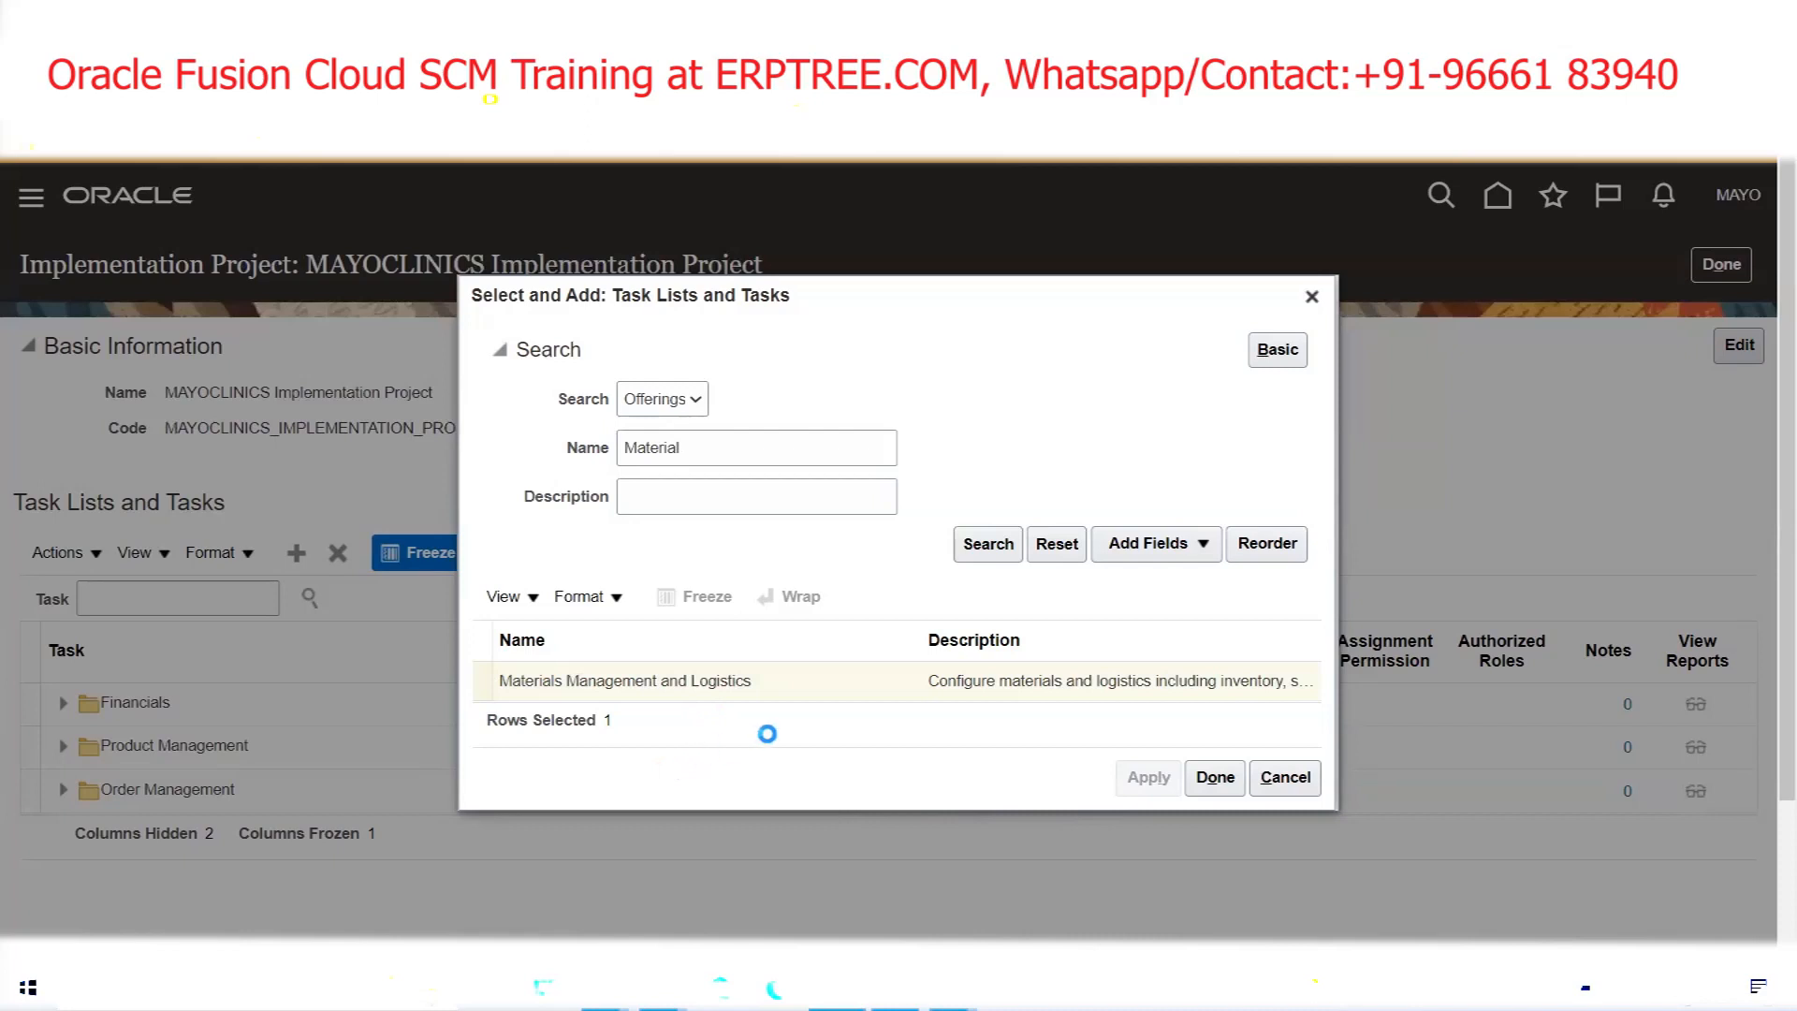
drag(762, 453, 540, 454)
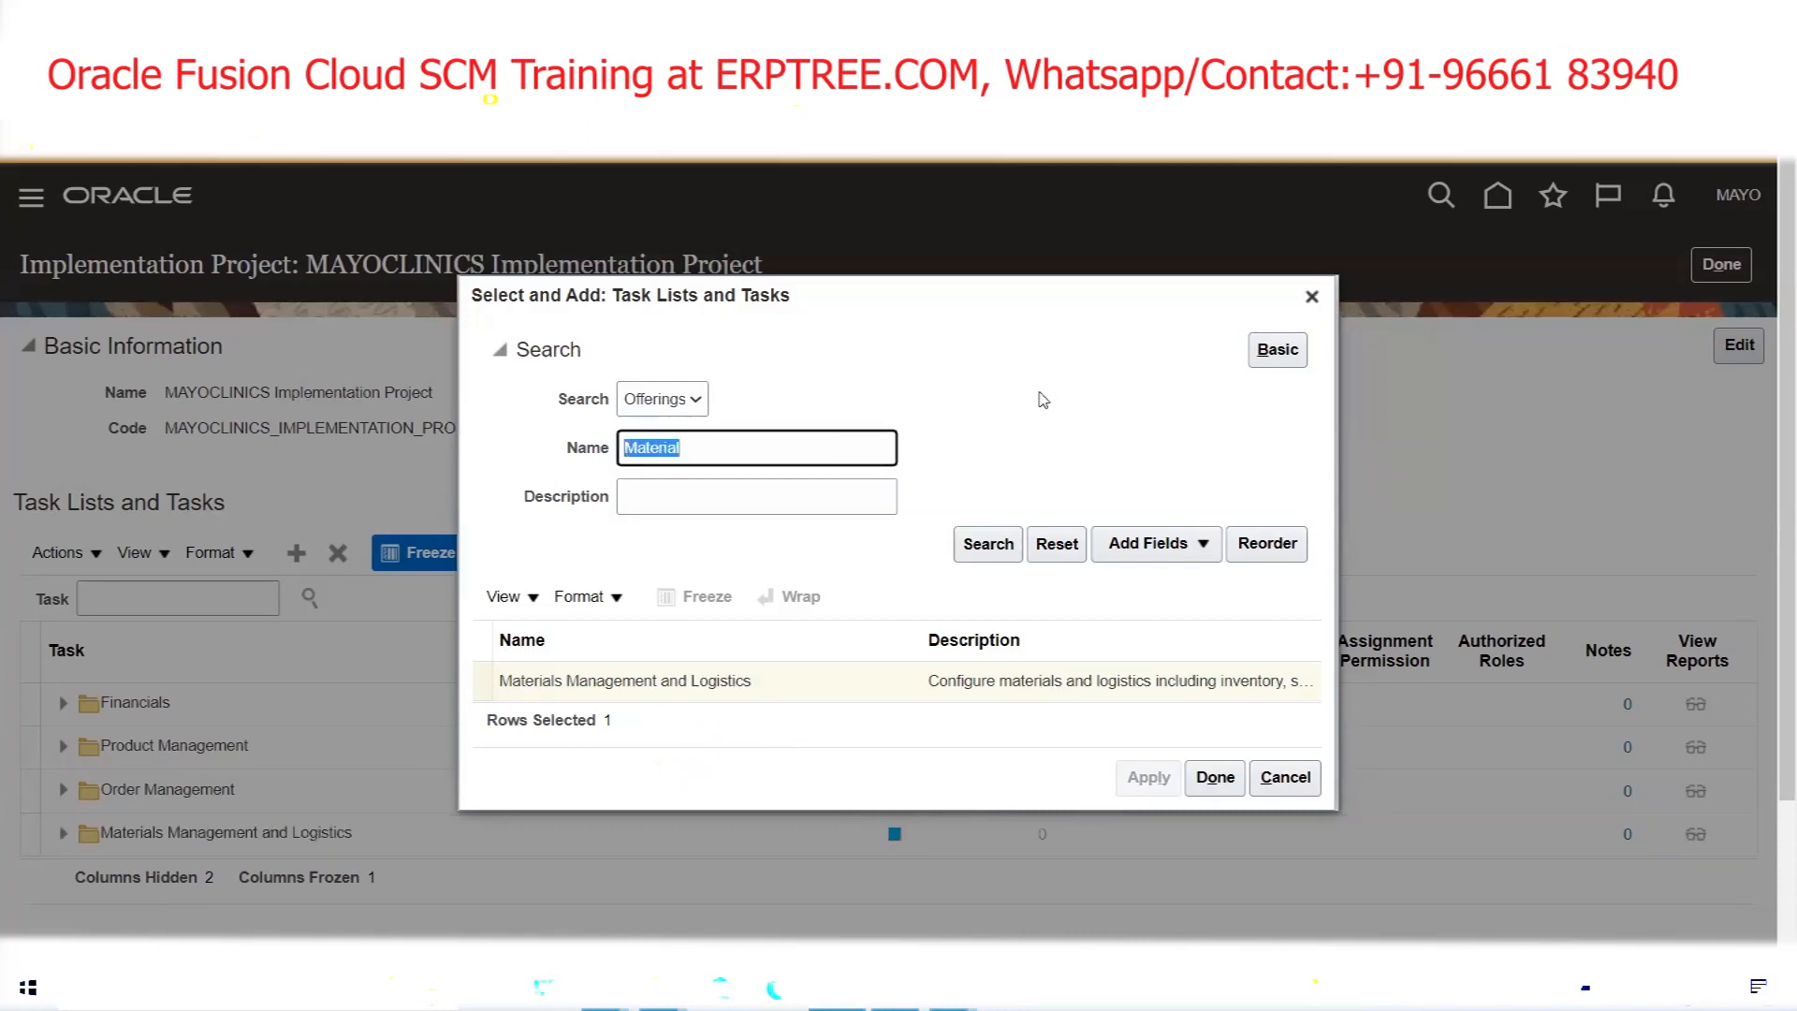
text(Procurement)
click(995, 555)
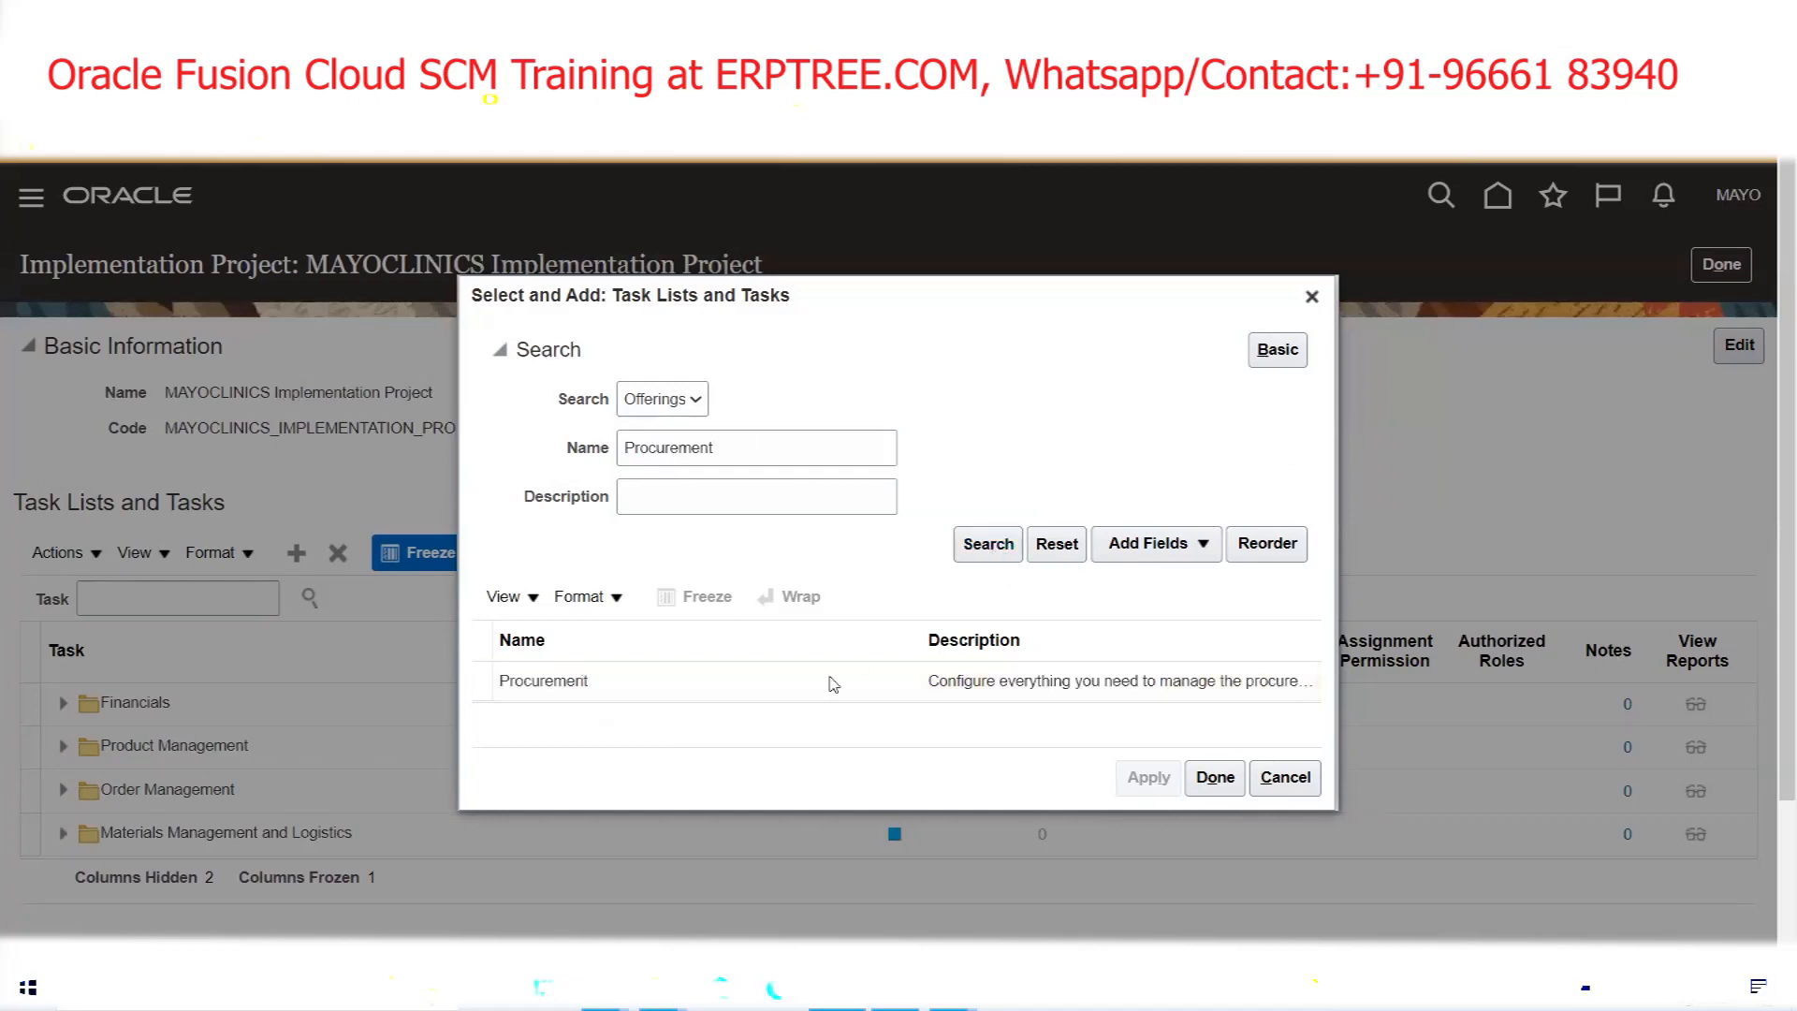
click(833, 681)
click(1157, 791)
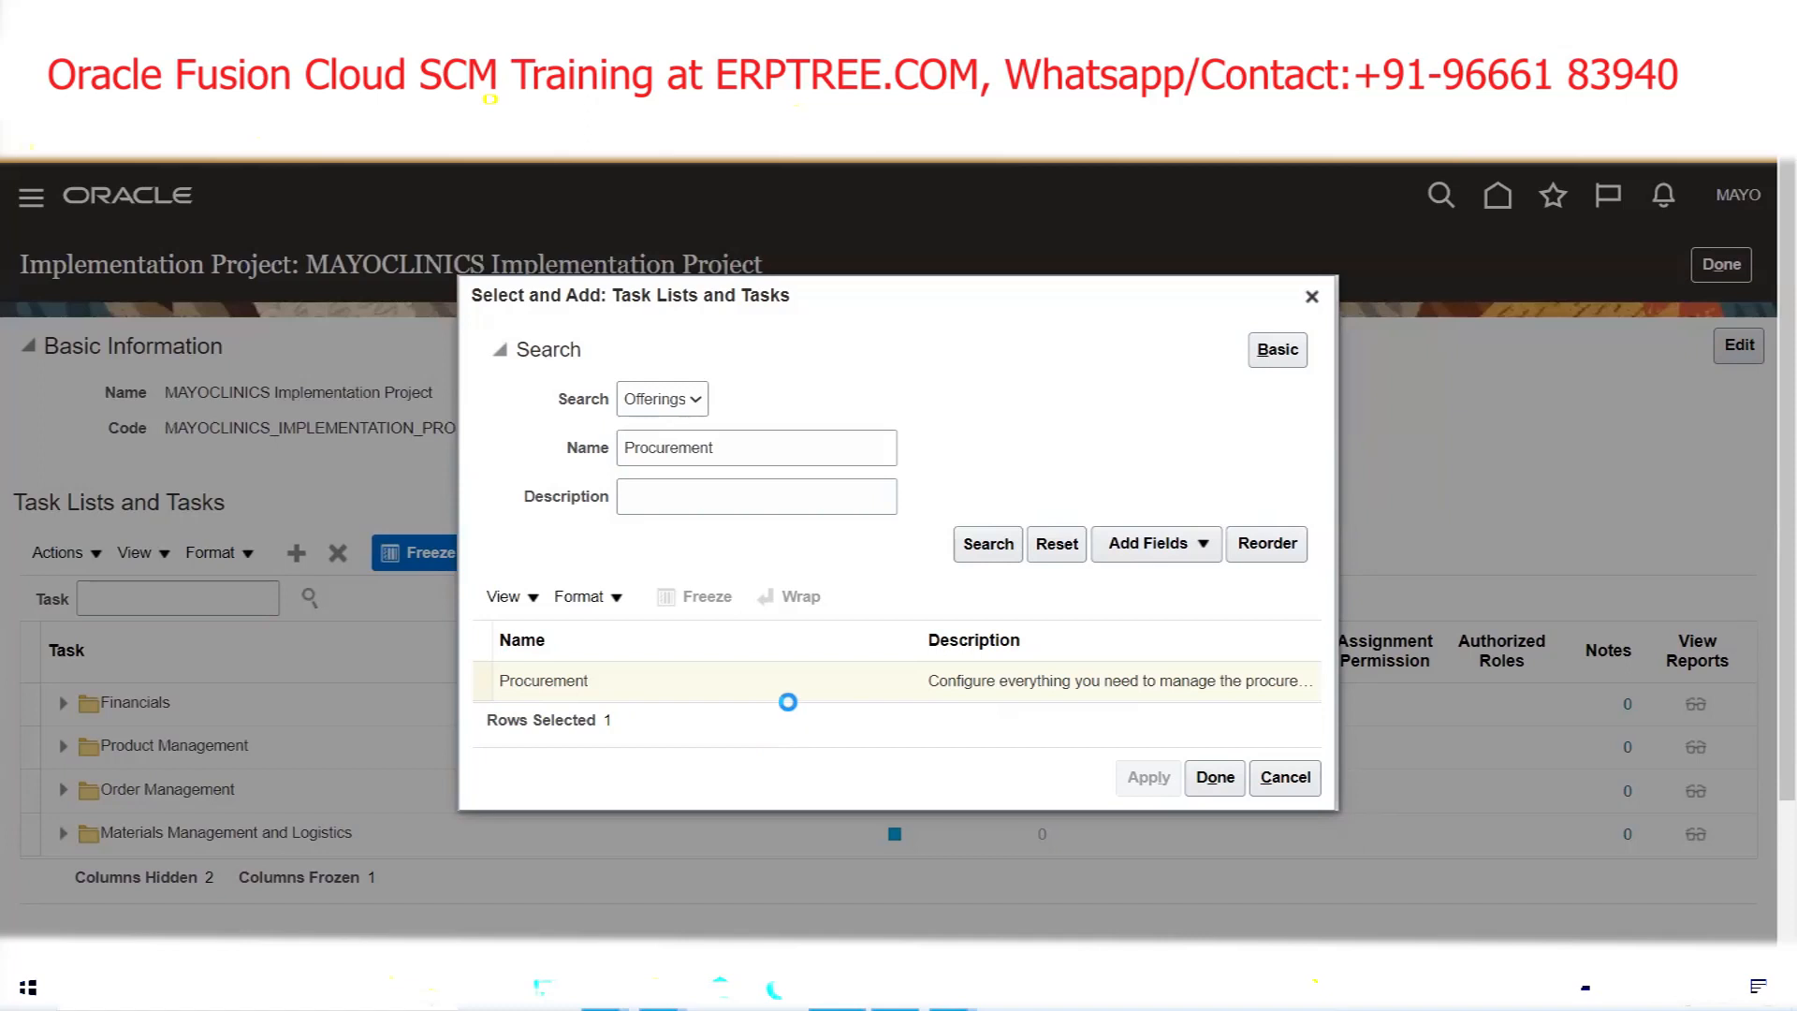
Close the offerings dialog and select the Accounting Calendar and Primary Ledger tasks in the Excel workbook
scroll(788, 702, down, 2)
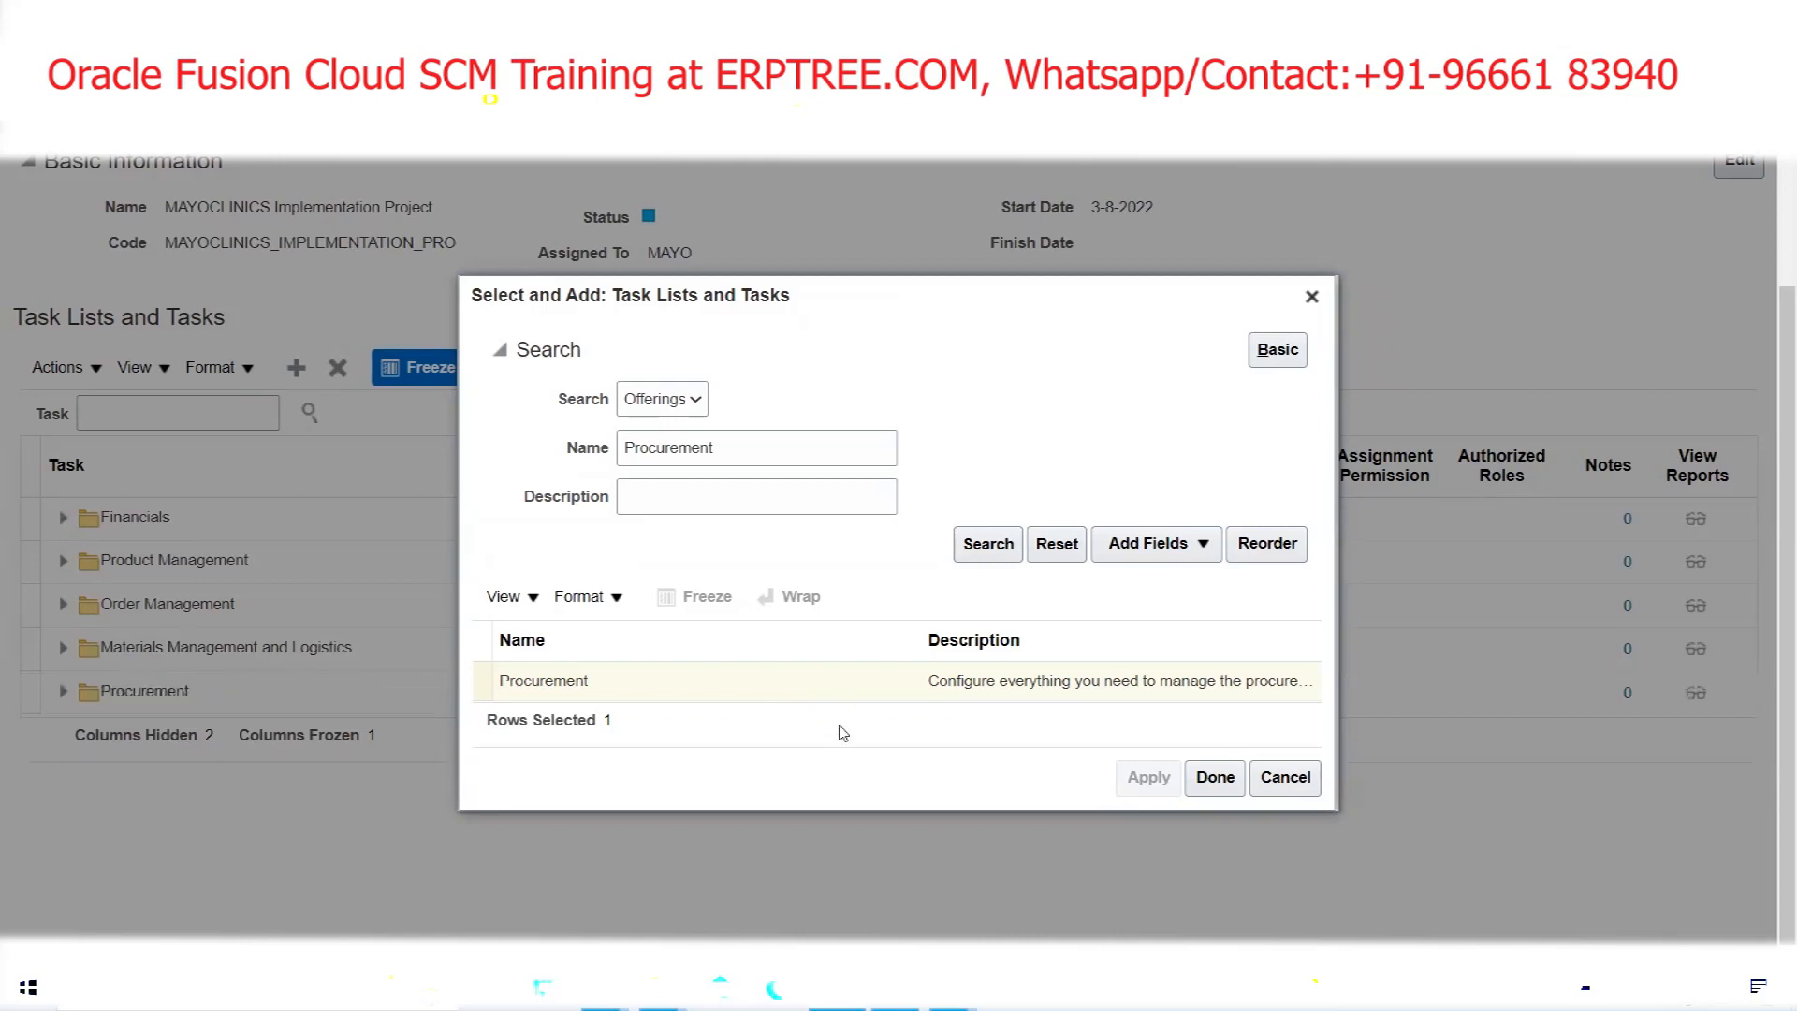
click(1215, 777)
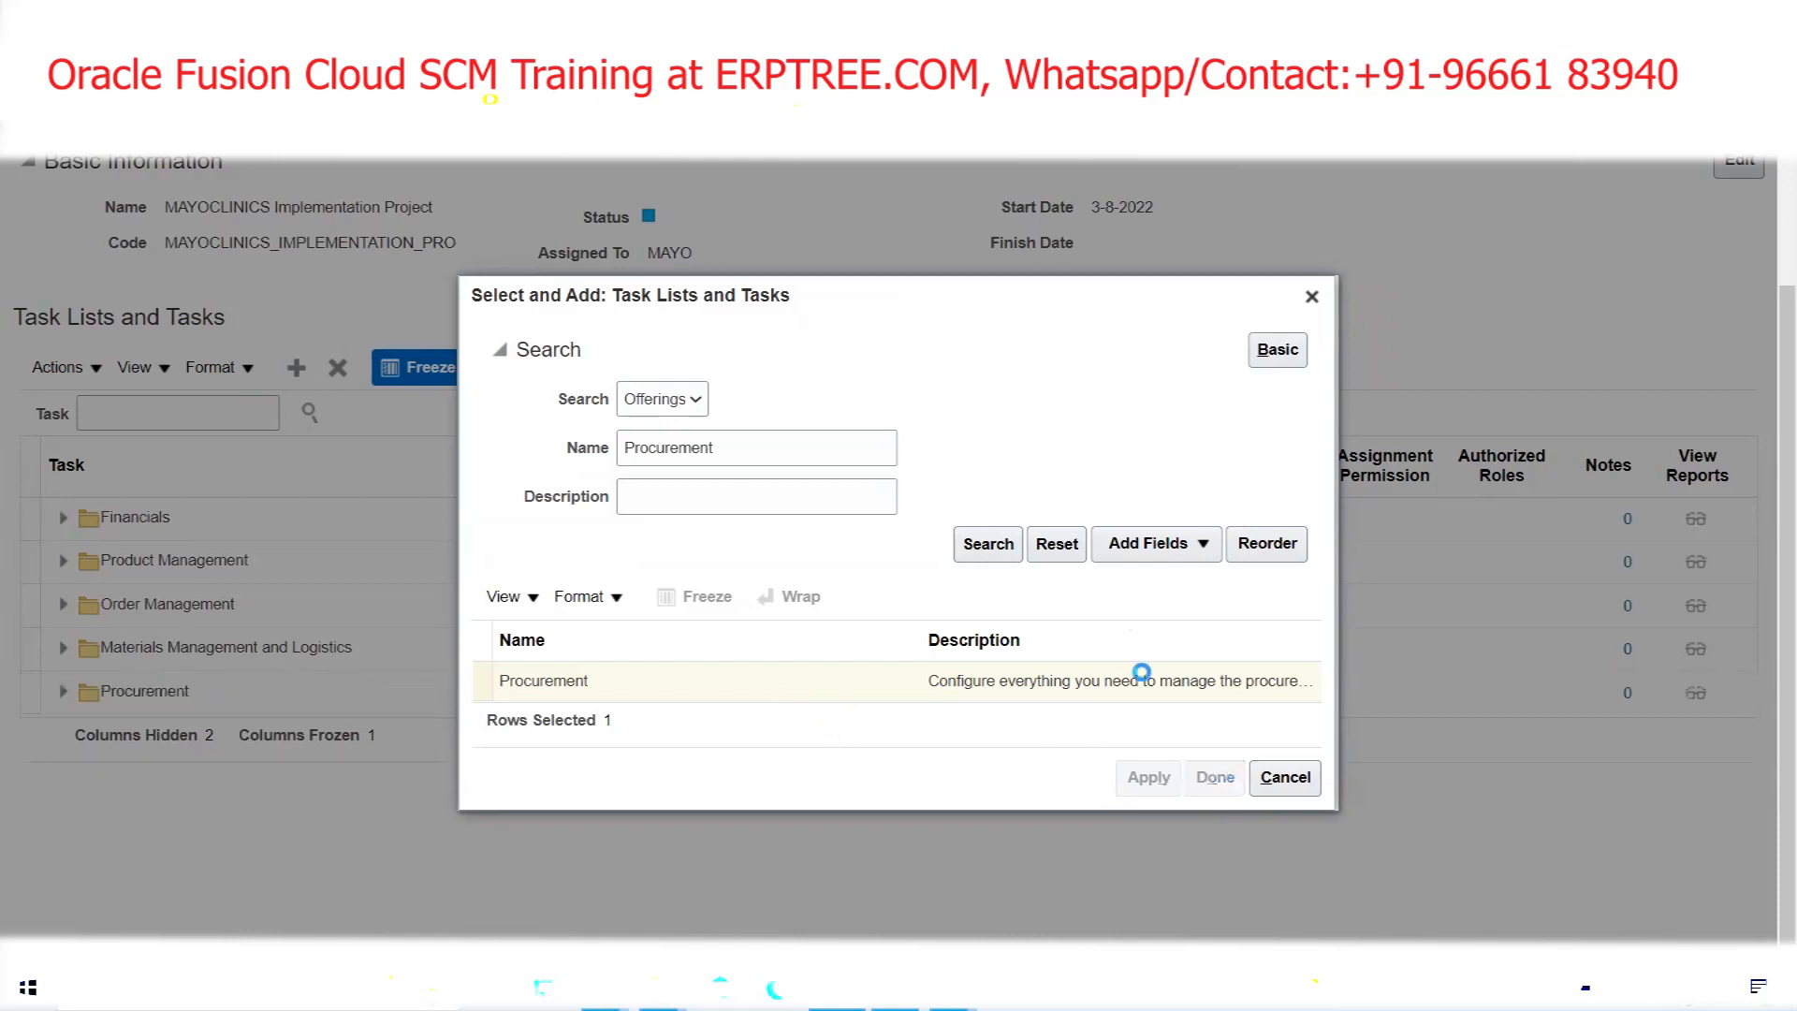
scroll(1244, 441, up, 2)
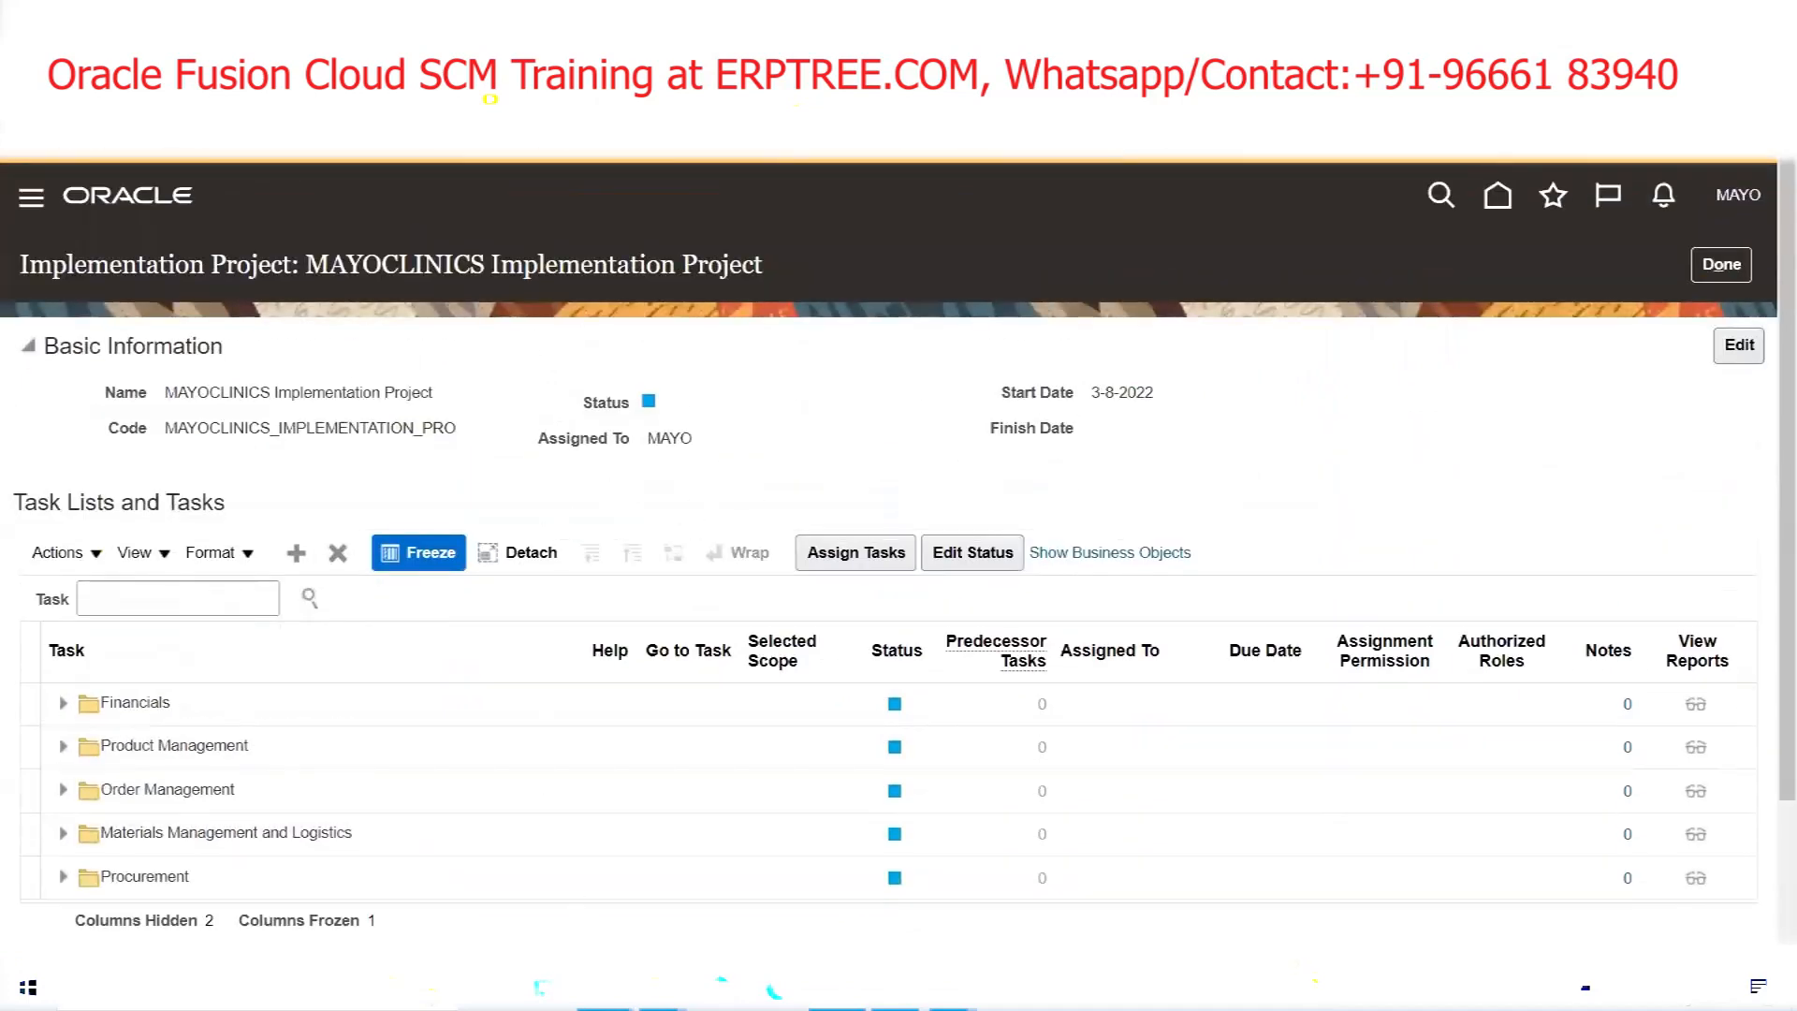
mouse_move(539, 988)
click(545, 908)
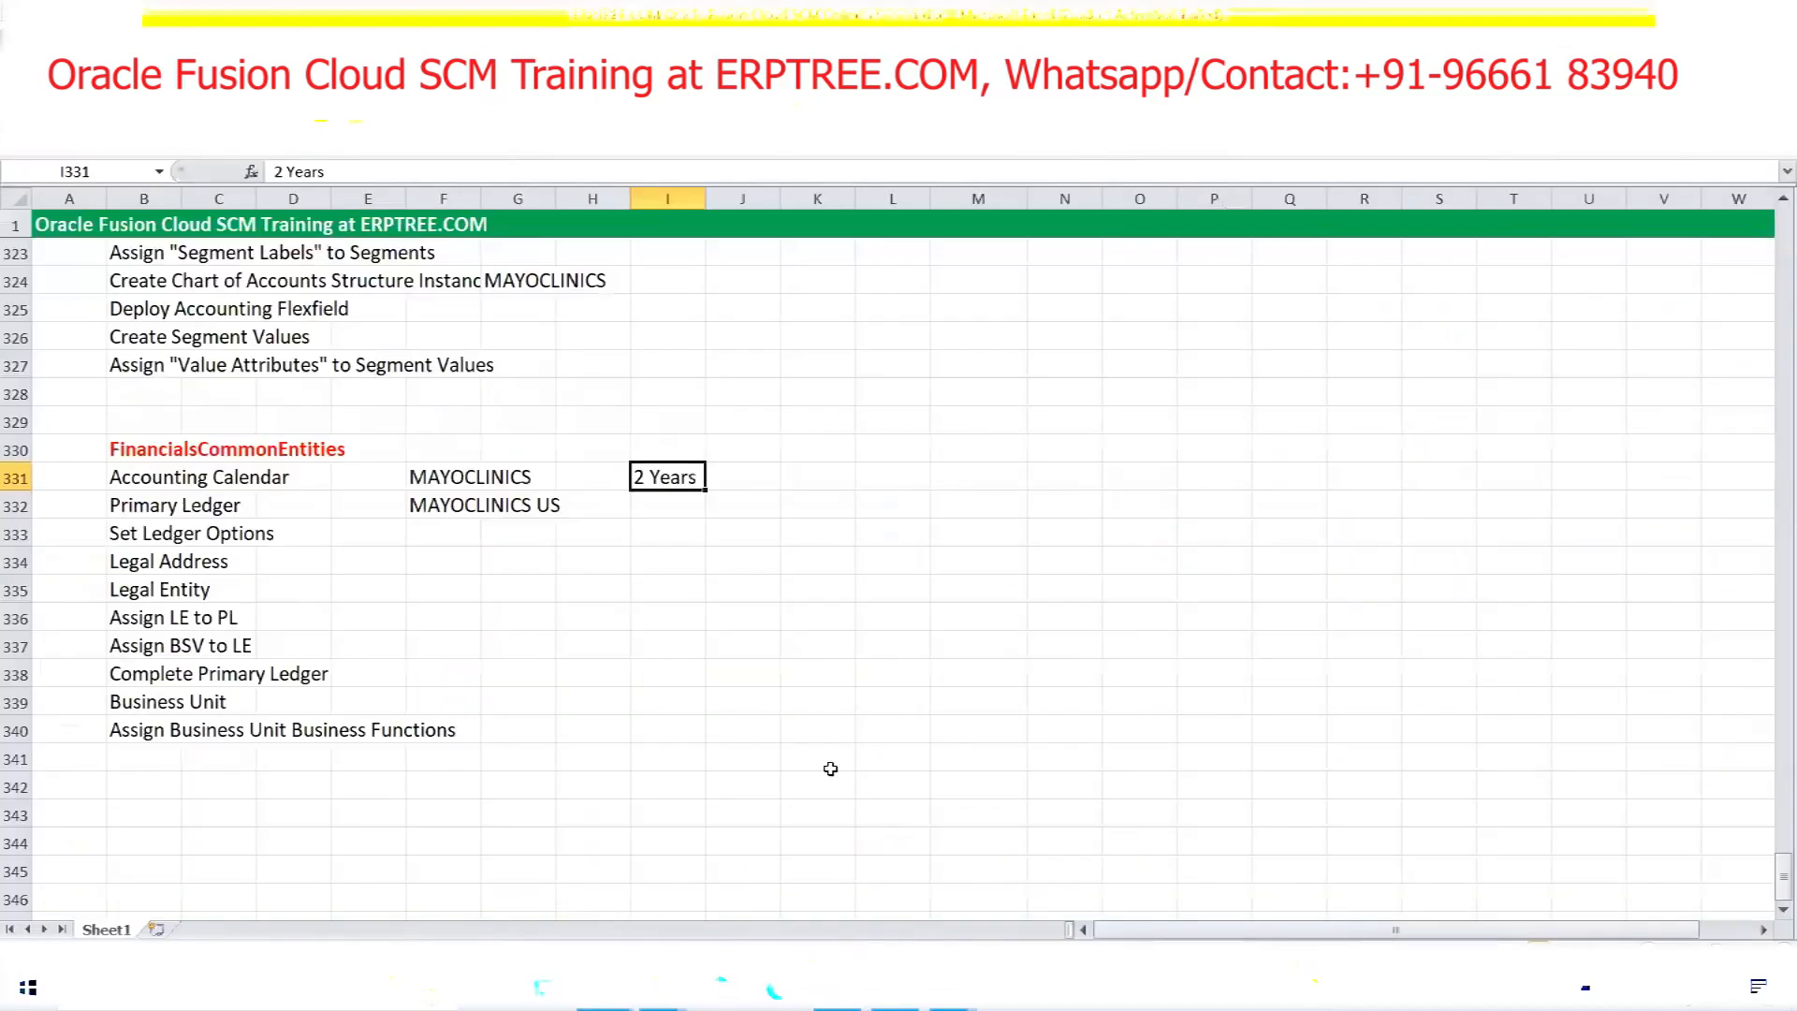
drag(157, 480, 246, 479)
Search the project tasks for 'Accounting Cal' and open Manage Accounting Calendars from its hierarchy
key(ctrl+c)
key(alt+Tab)
click(224, 597)
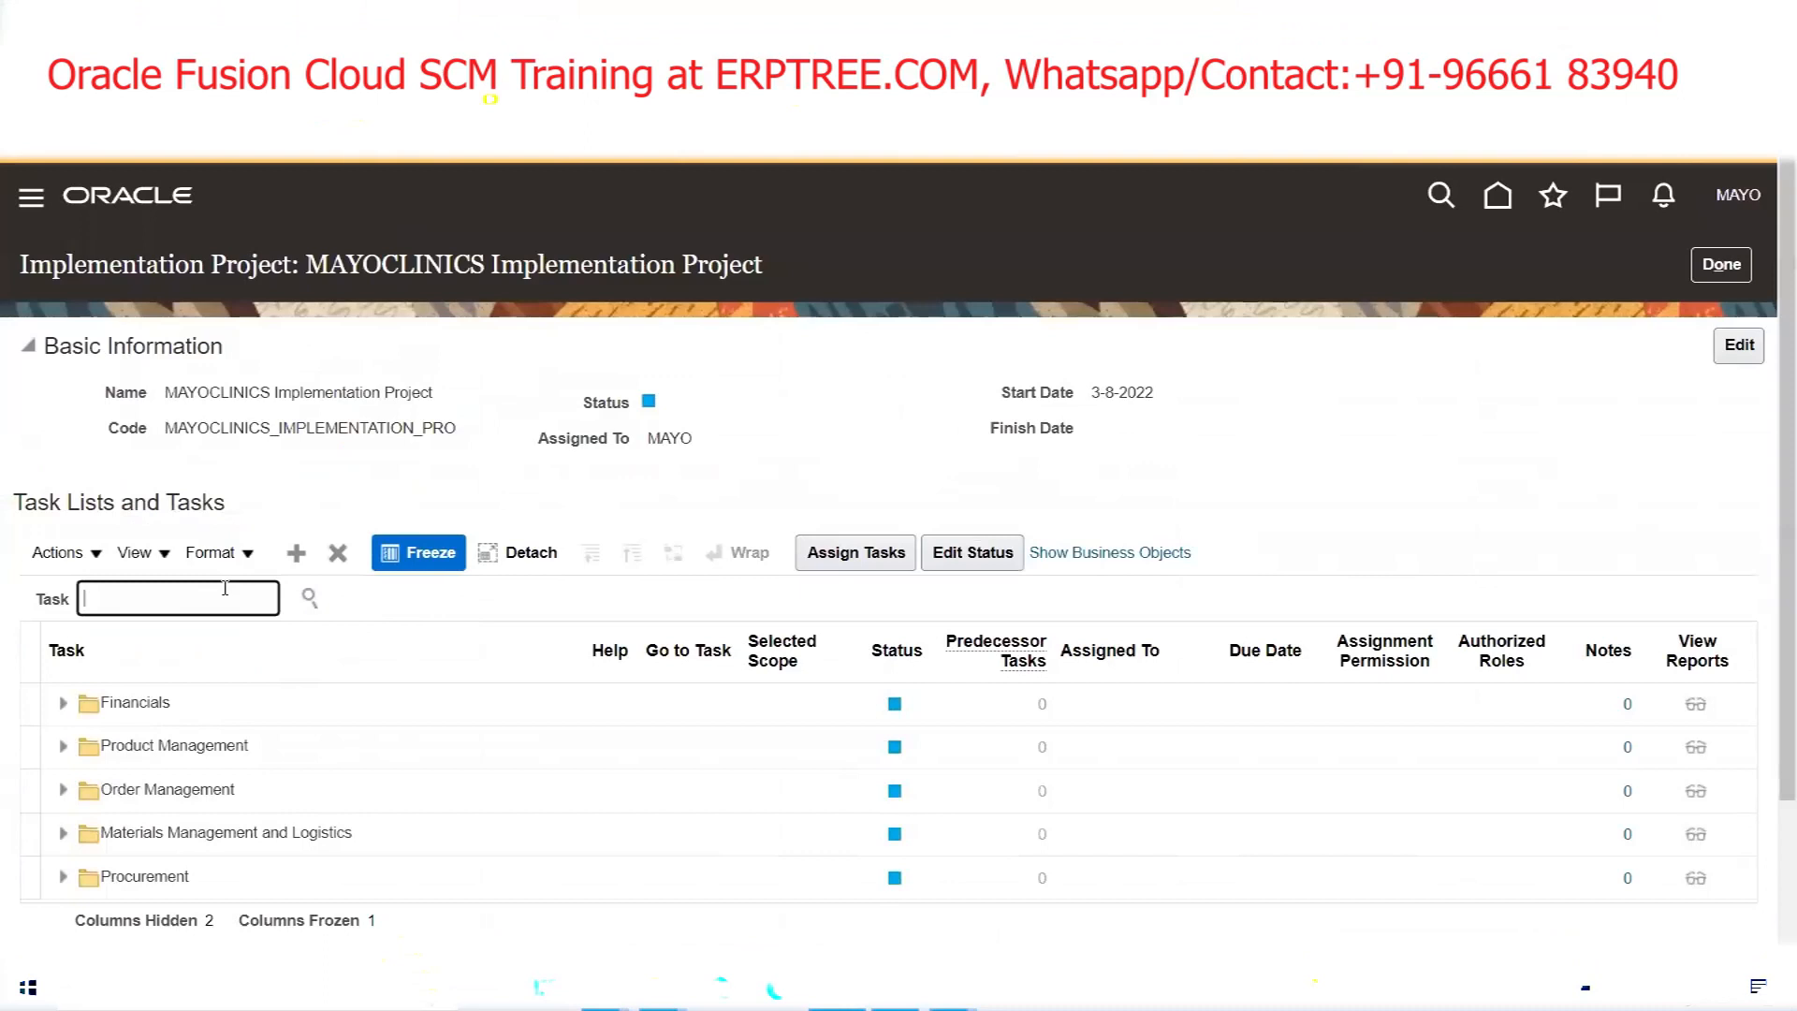
text(Accounting Cal)
click(310, 597)
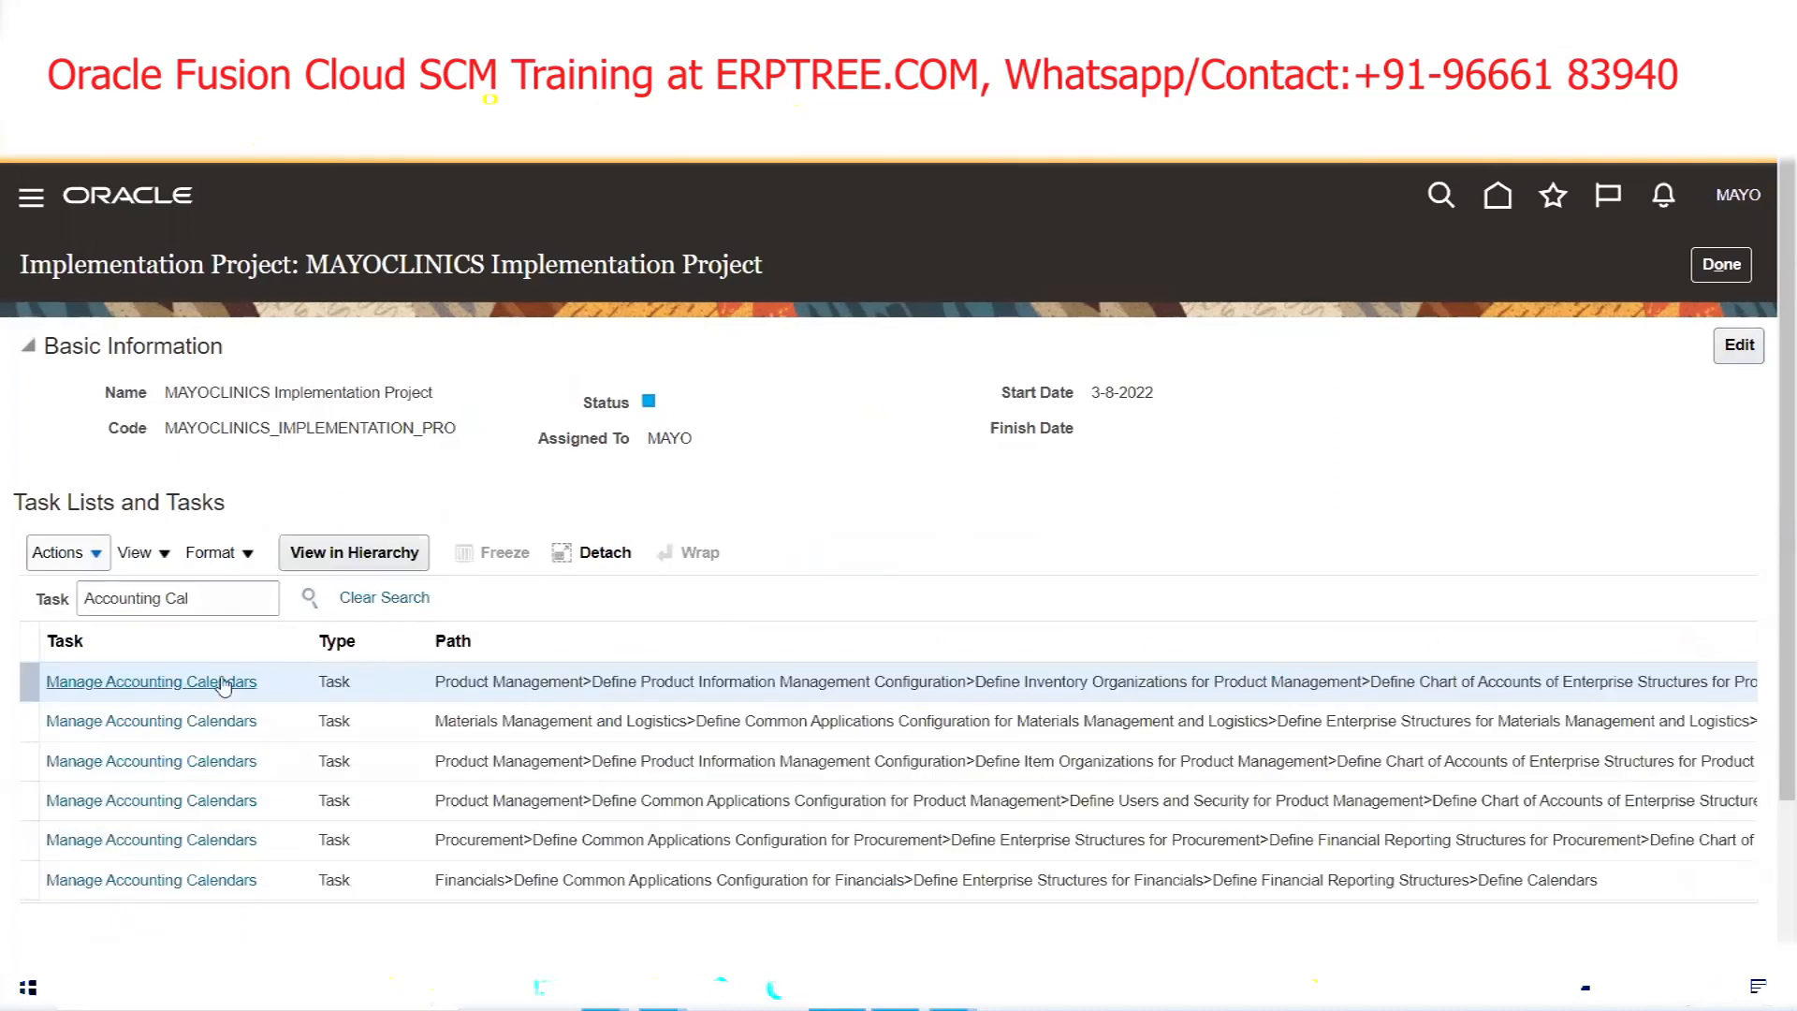
click(179, 676)
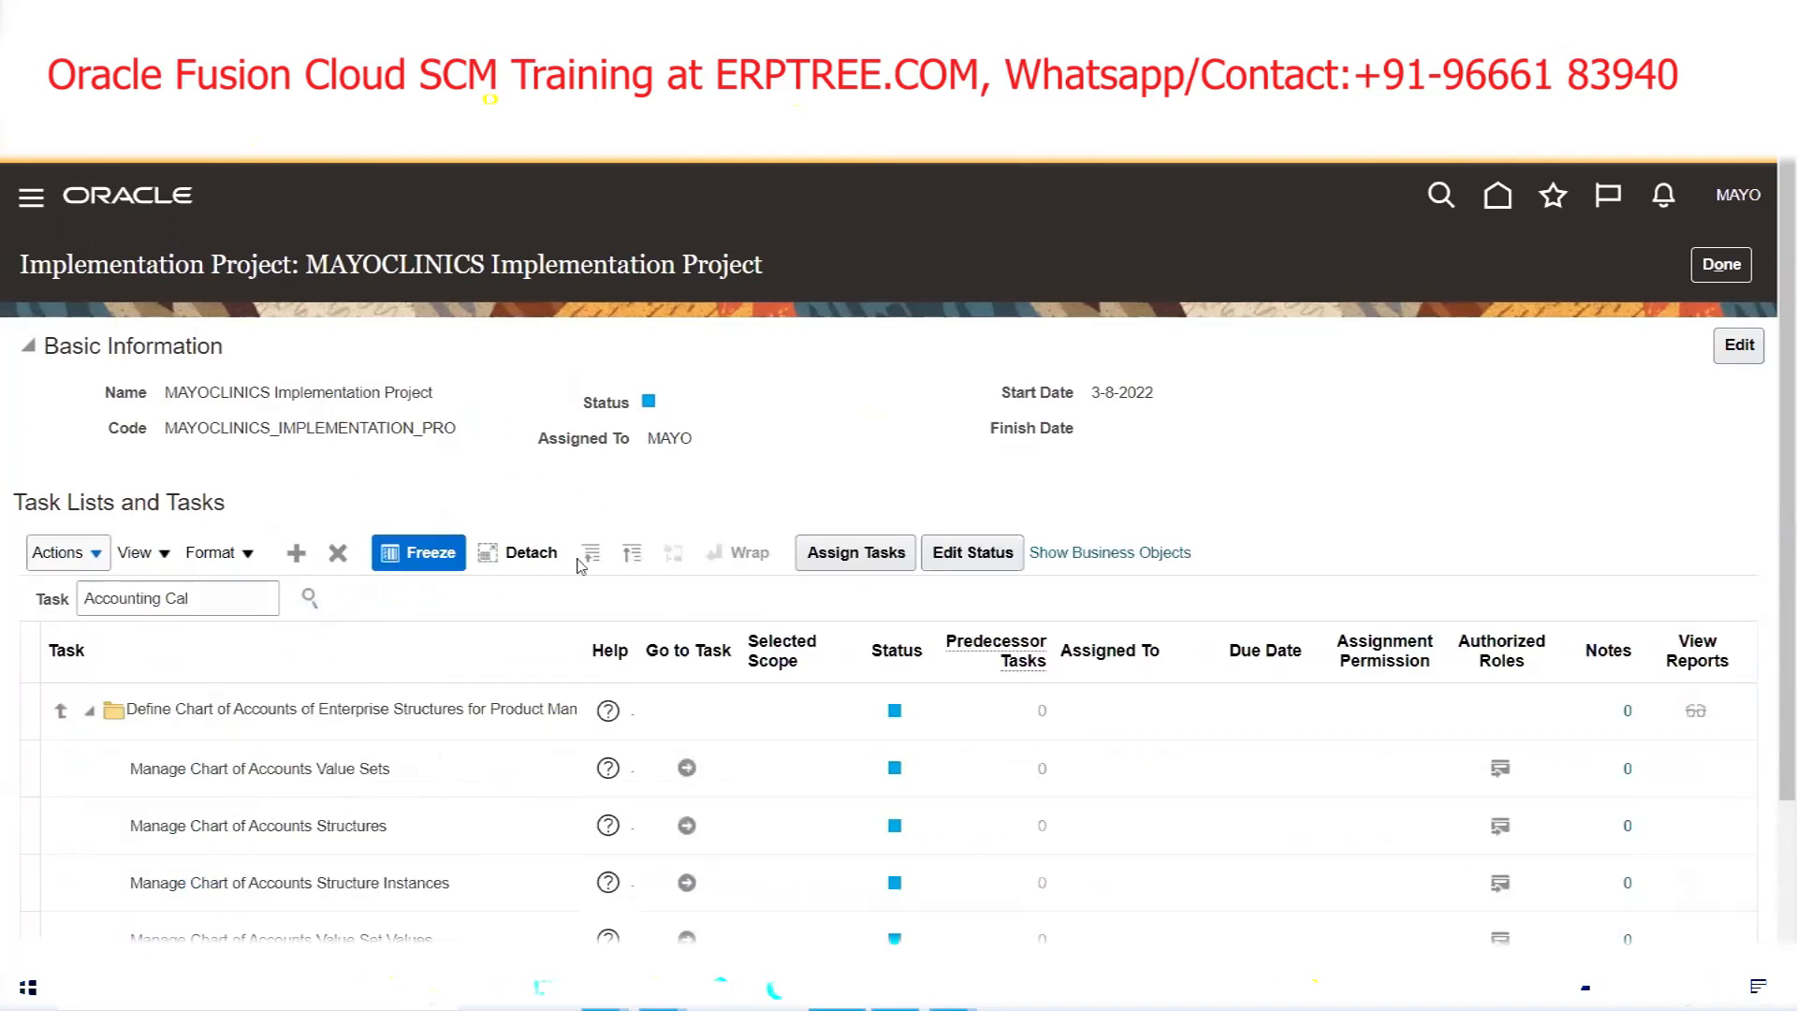
scroll(642, 449, down, 2)
click(689, 814)
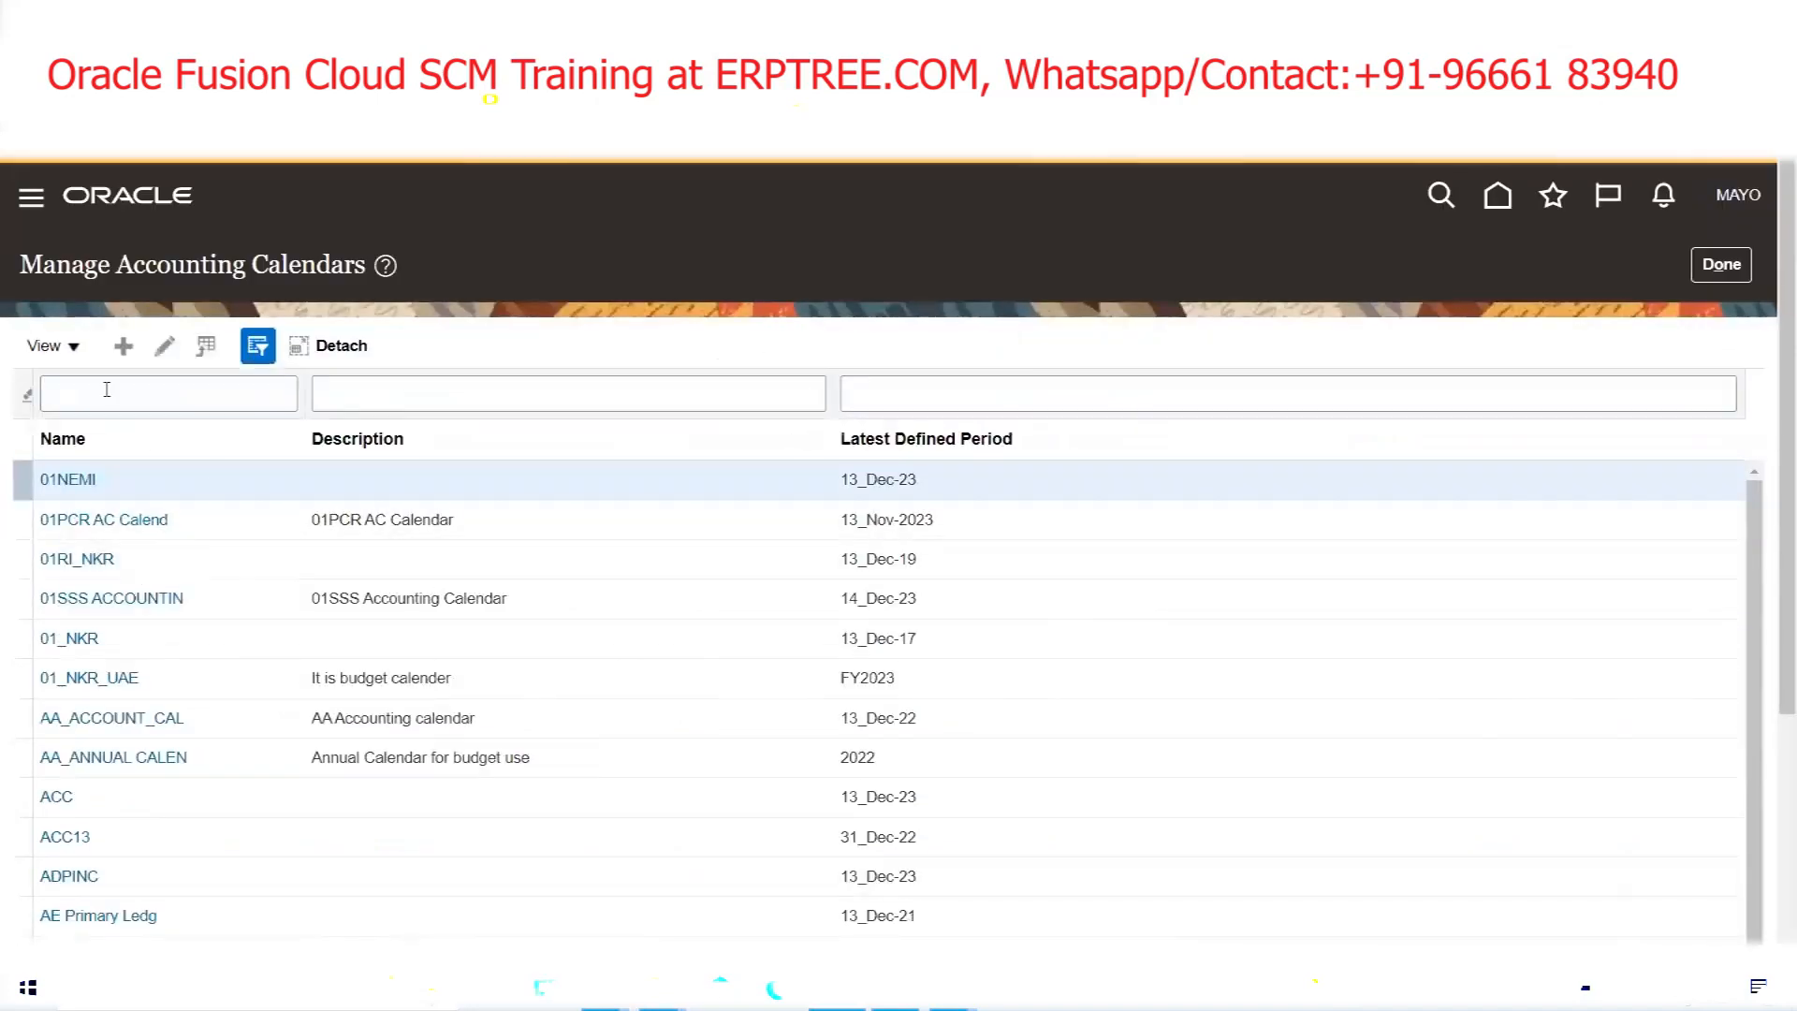
click(107, 390)
text(MAYO)
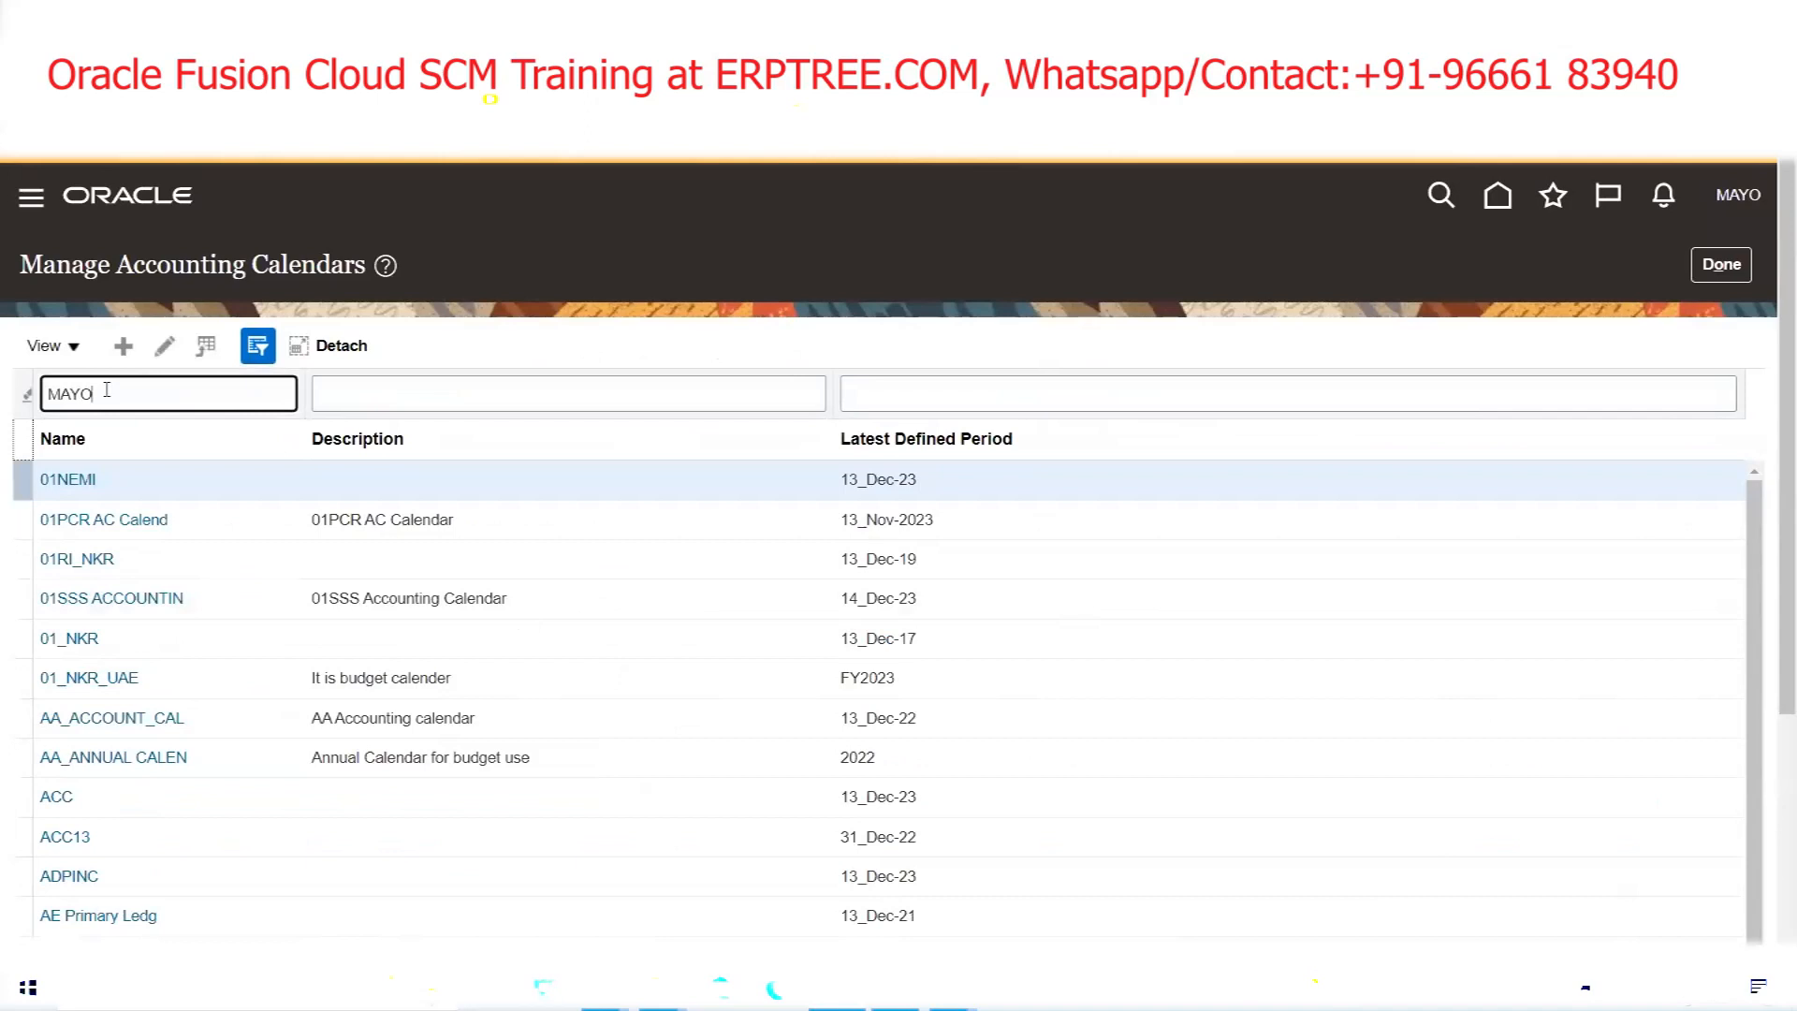
key(Return)
click(114, 479)
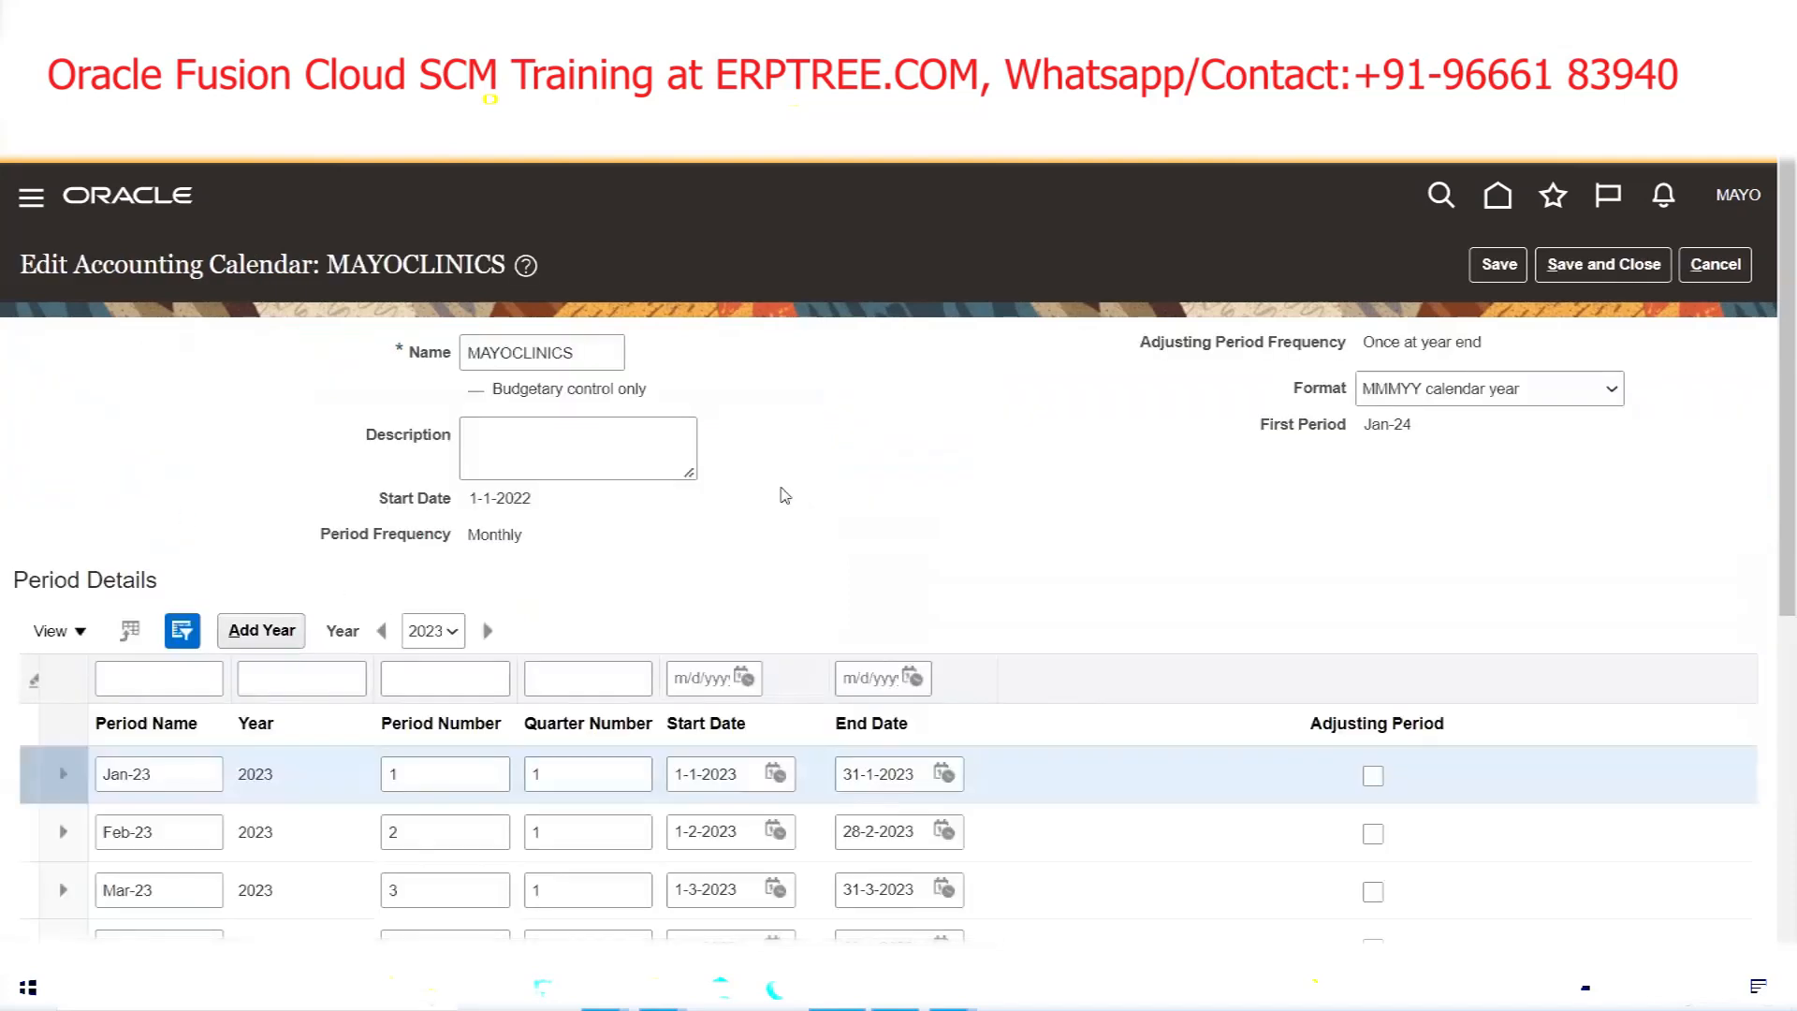
scroll(630, 472, down, 2)
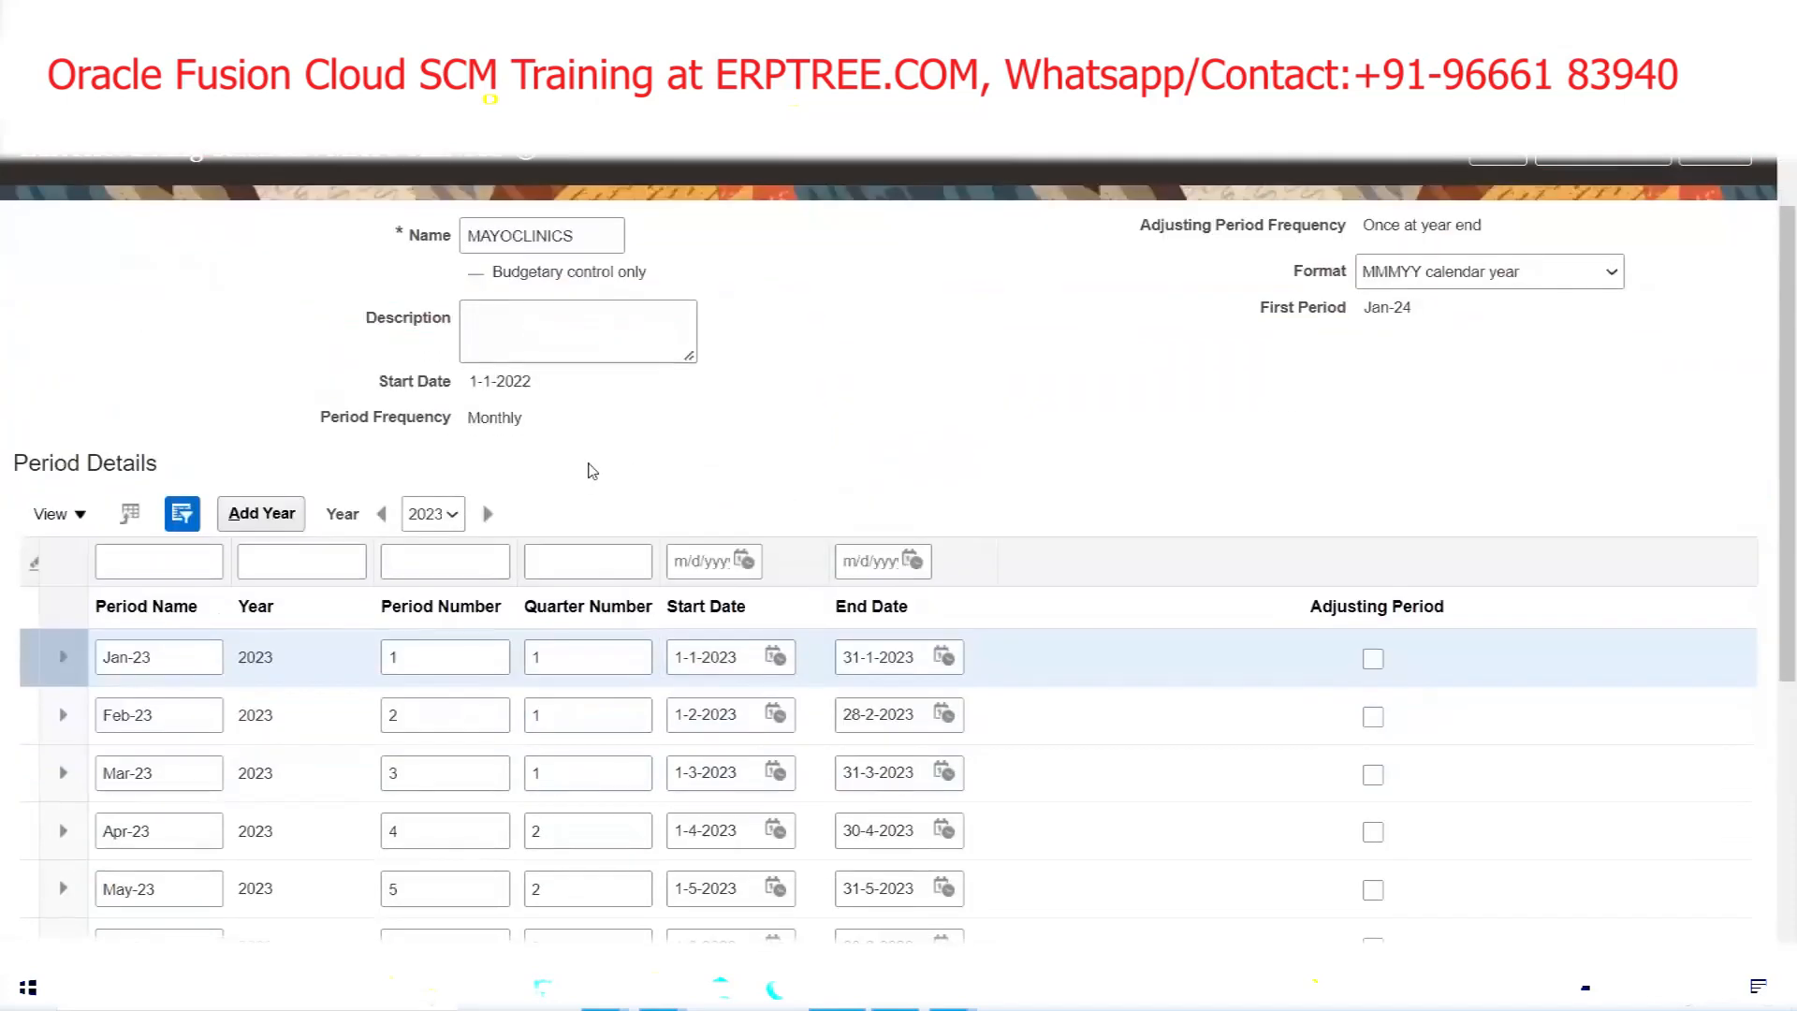
scroll(604, 478, down, 3)
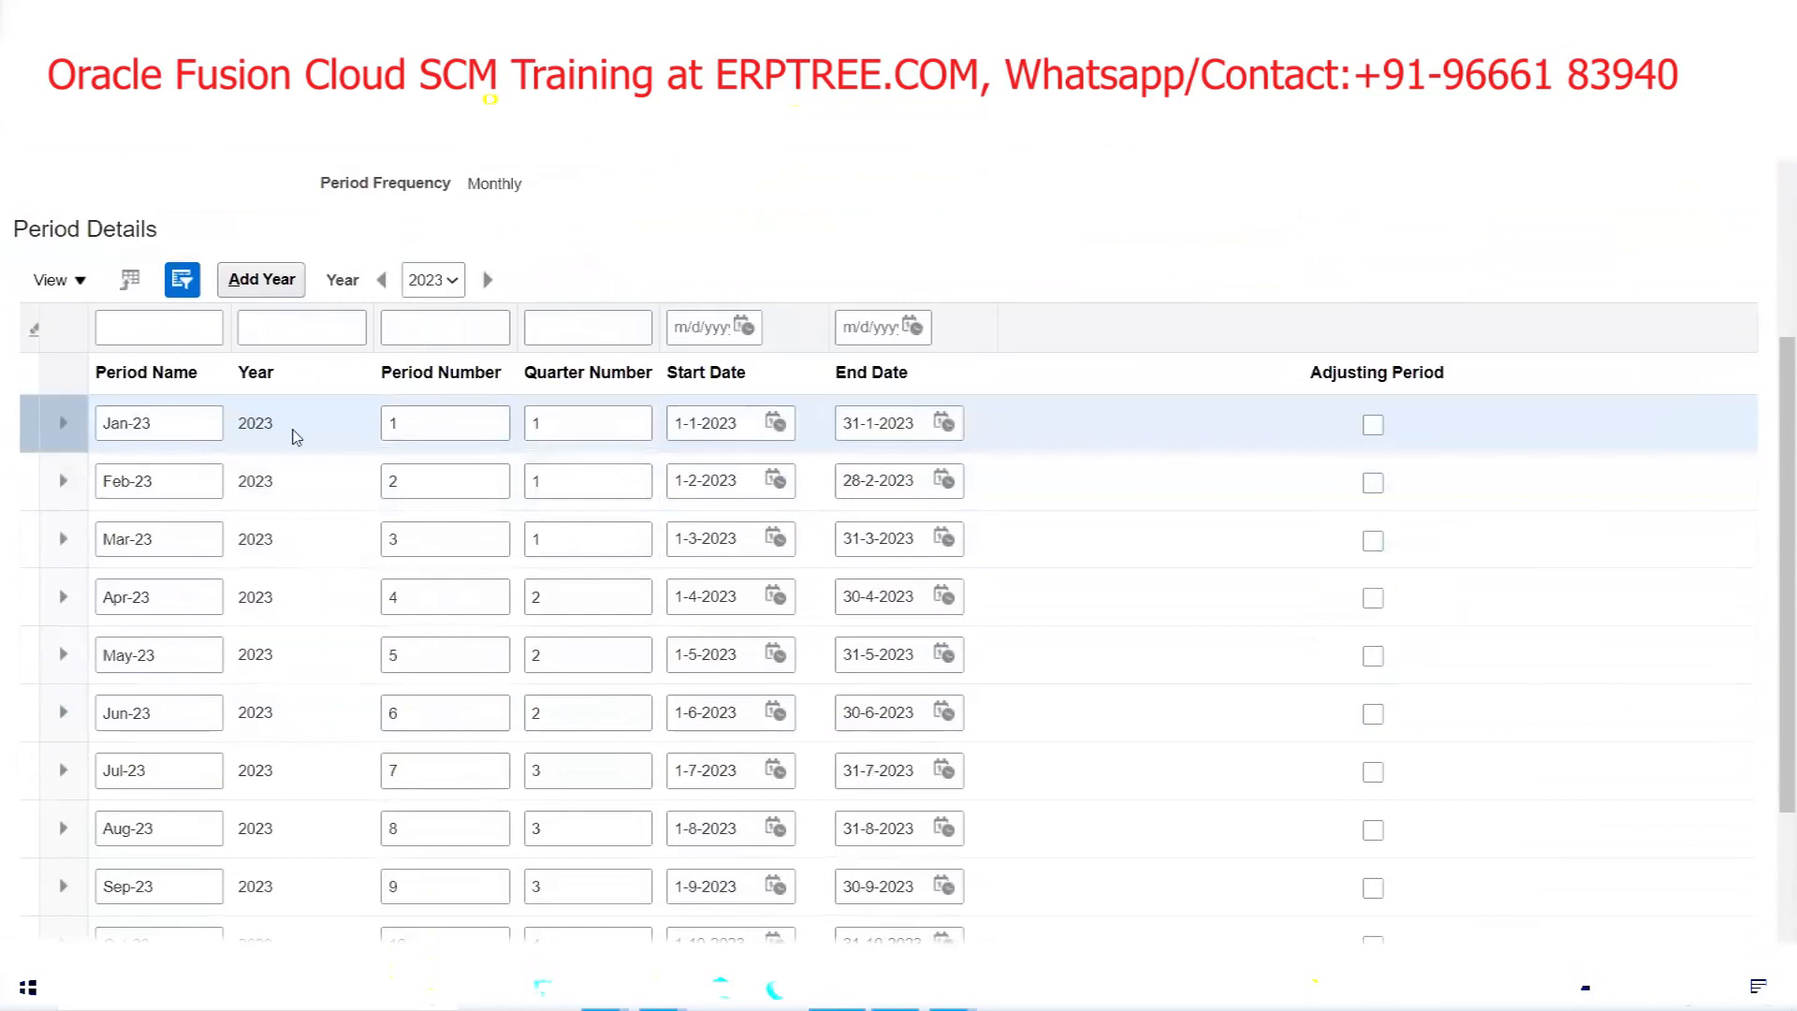
click(436, 283)
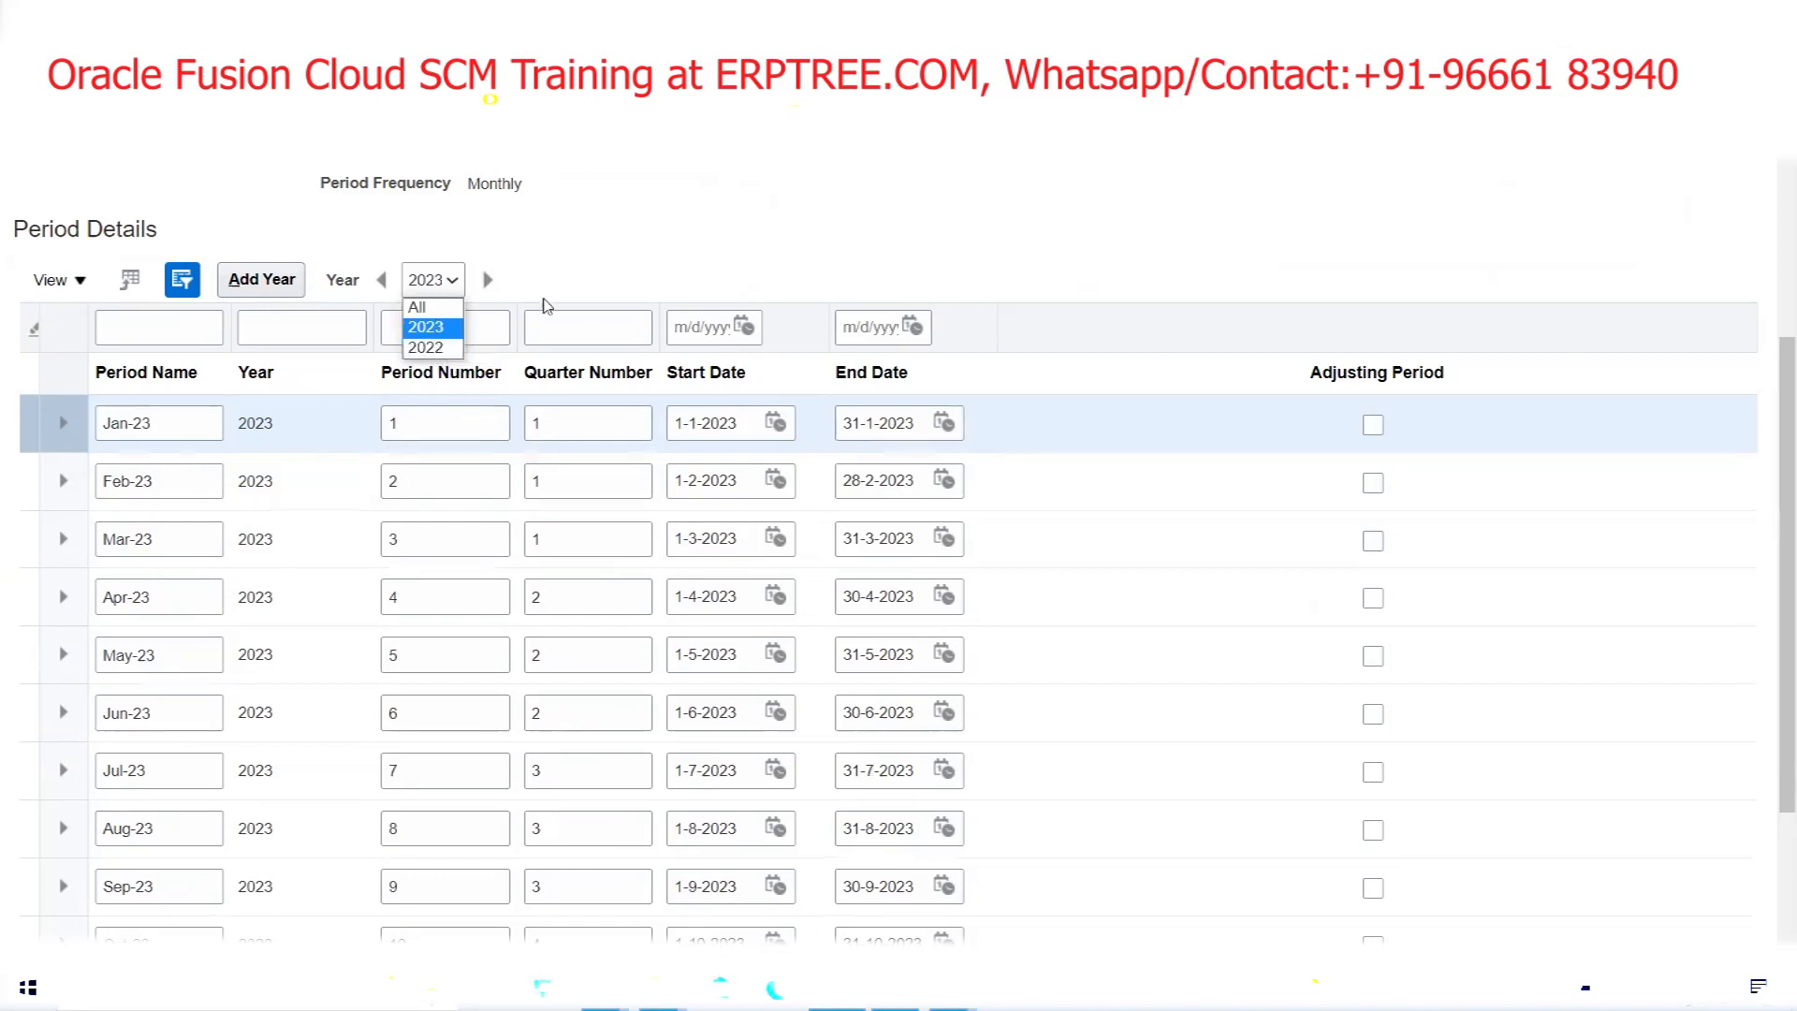
click(643, 276)
scroll(646, 256, down, 2)
scroll(644, 252, down, 2)
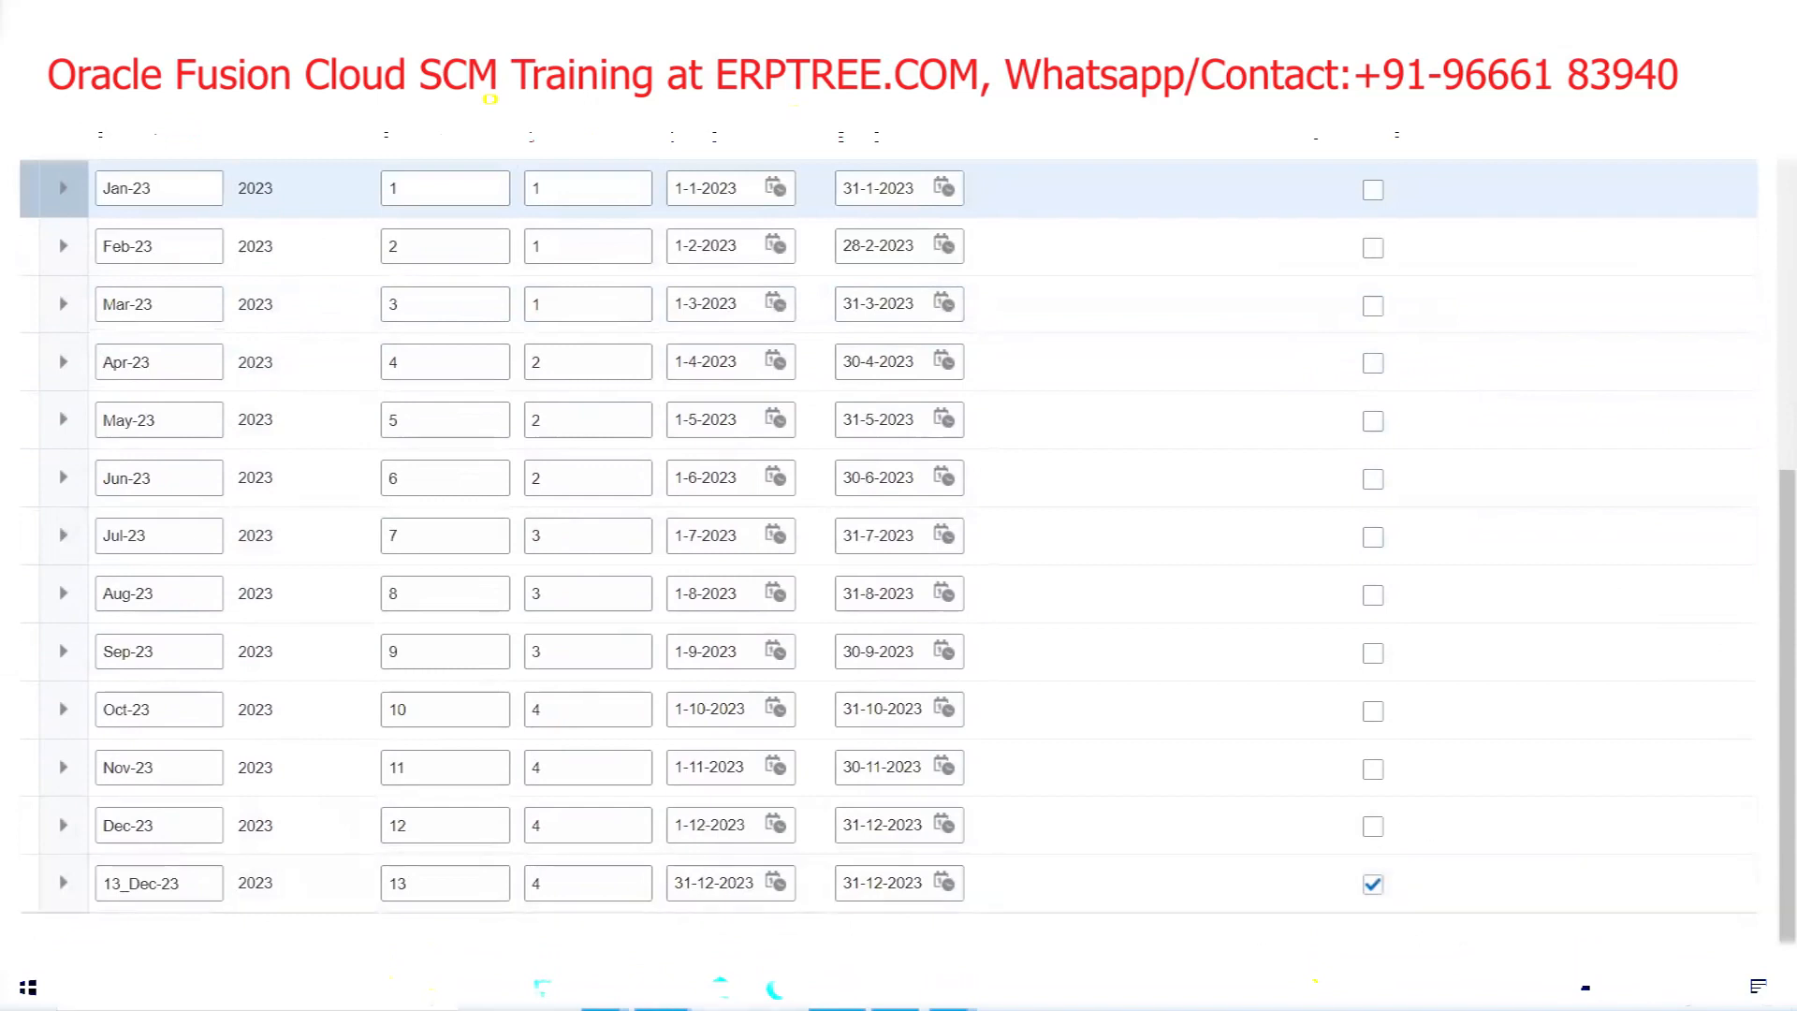
mouse_move(605, 988)
click(691, 912)
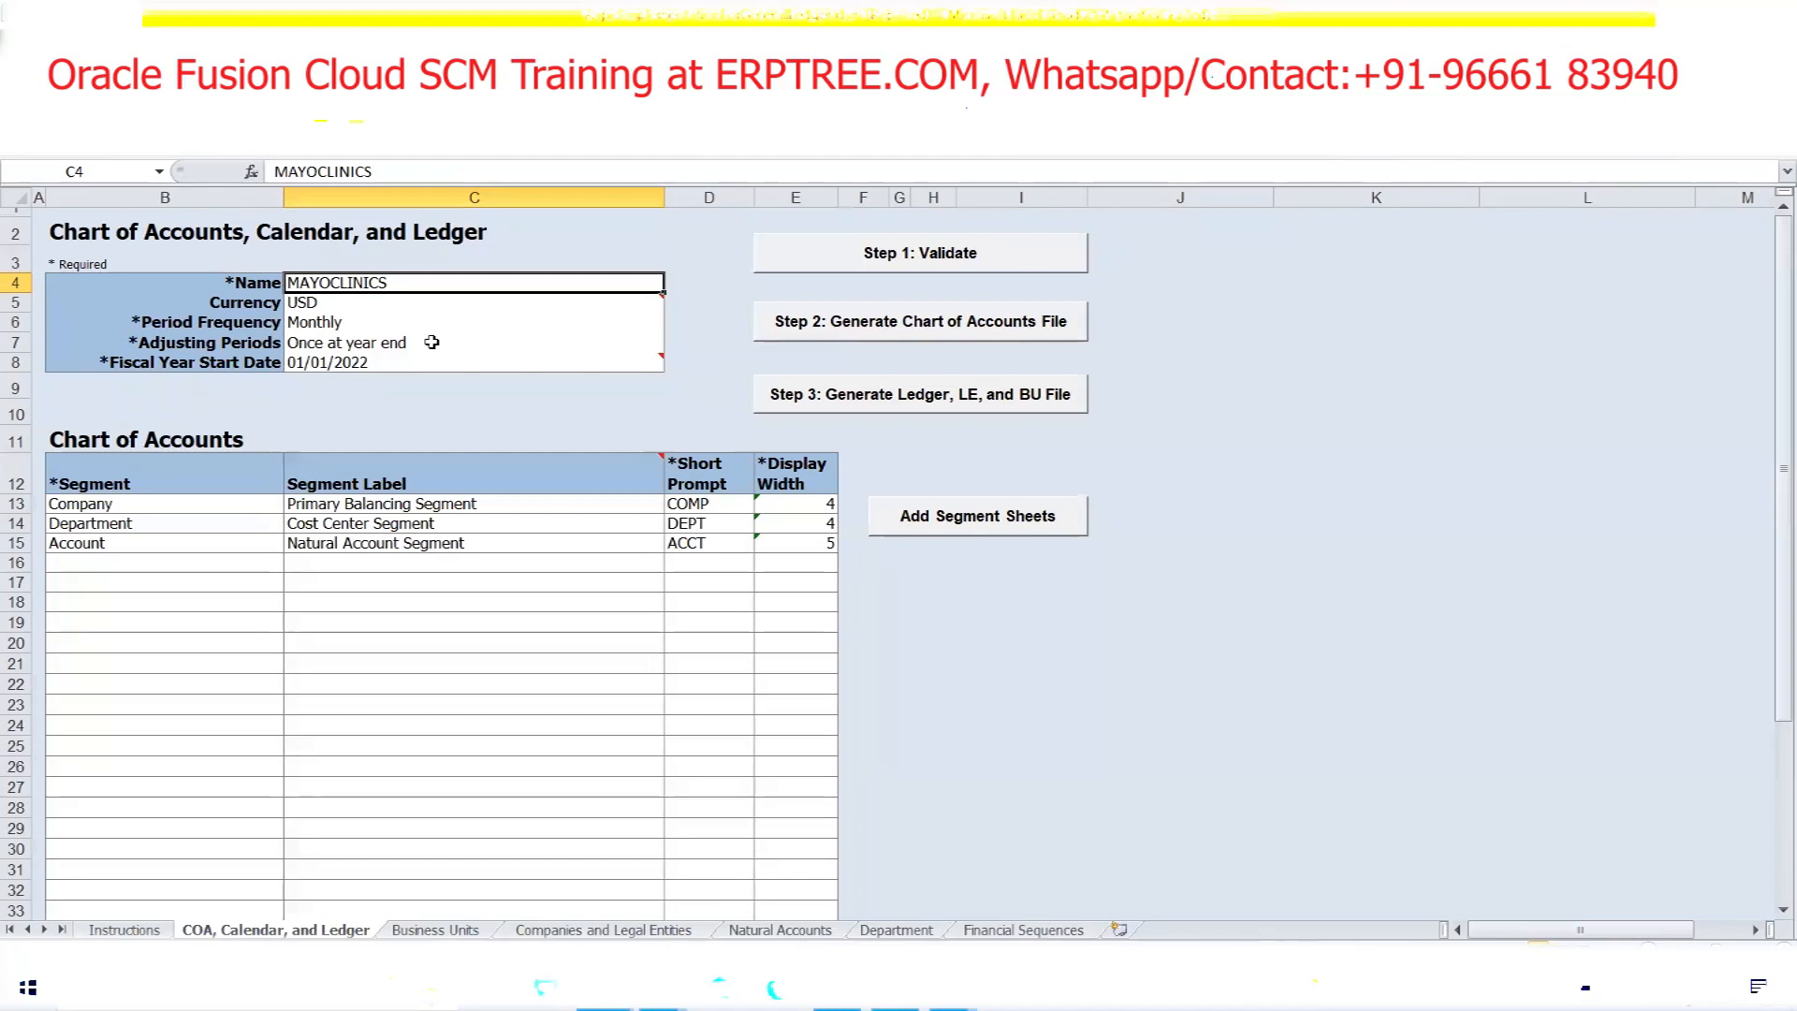
click(837, 988)
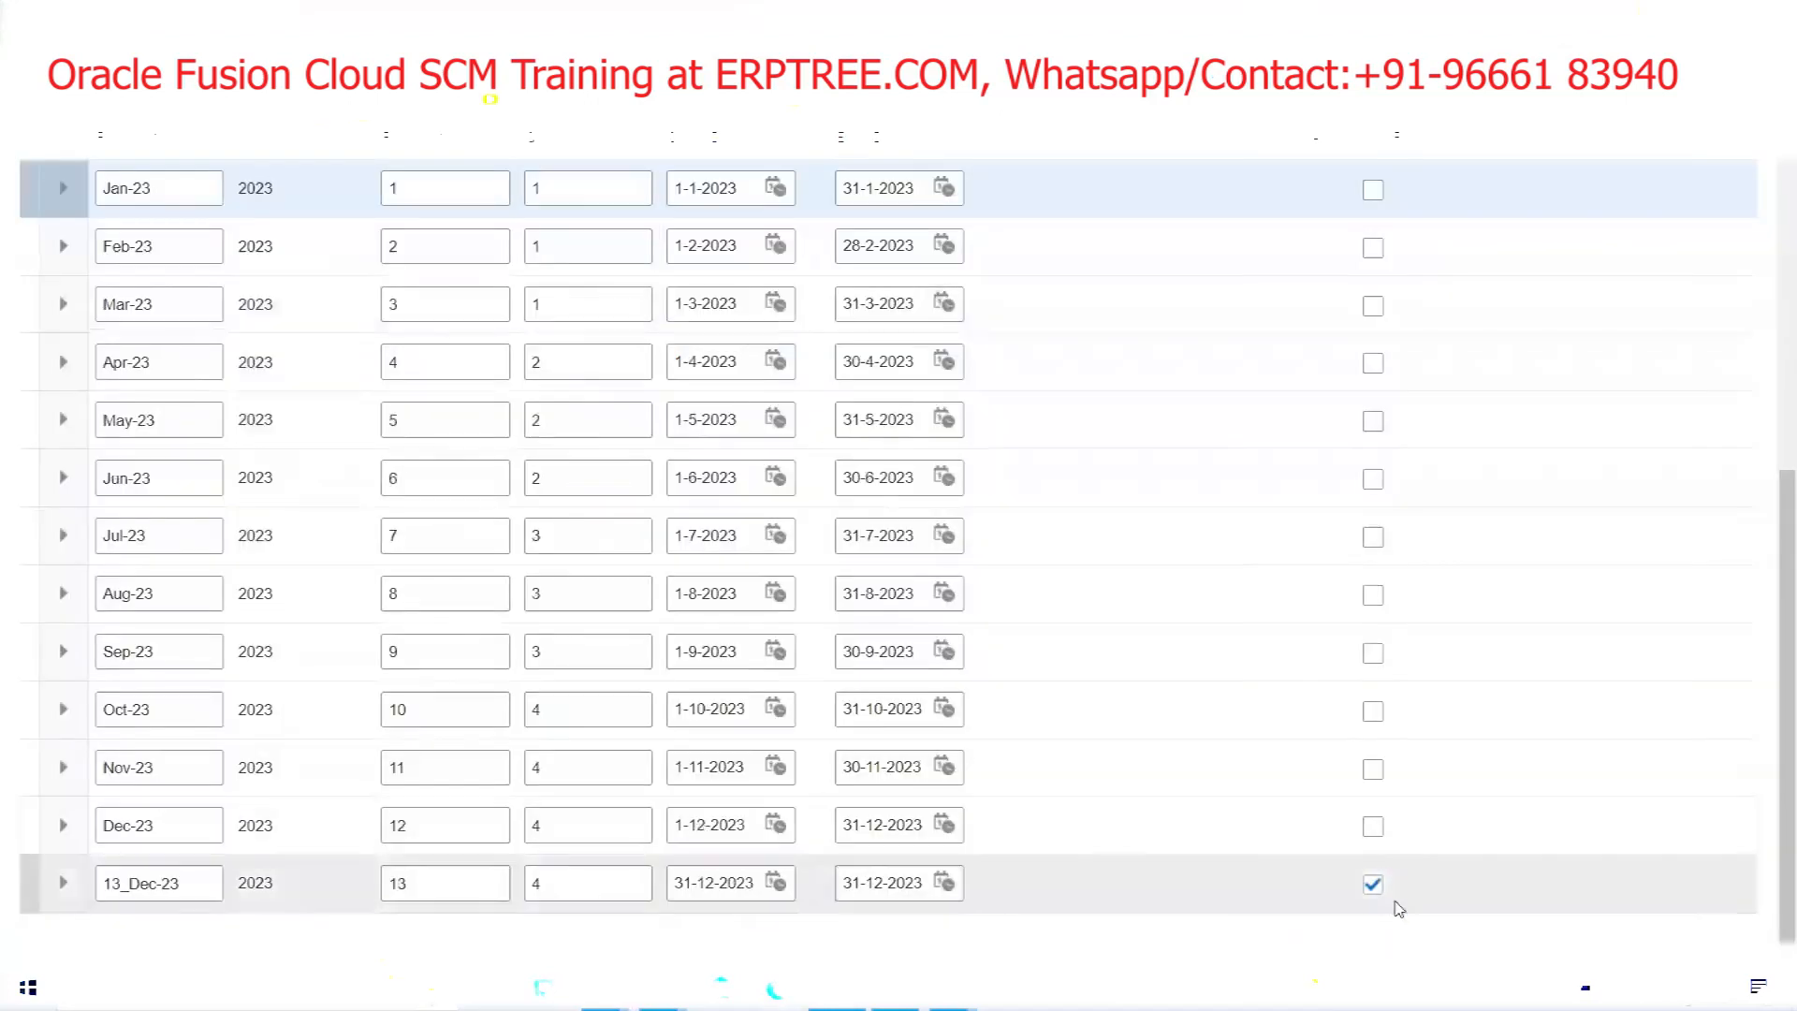
scroll(1221, 563, up, 5)
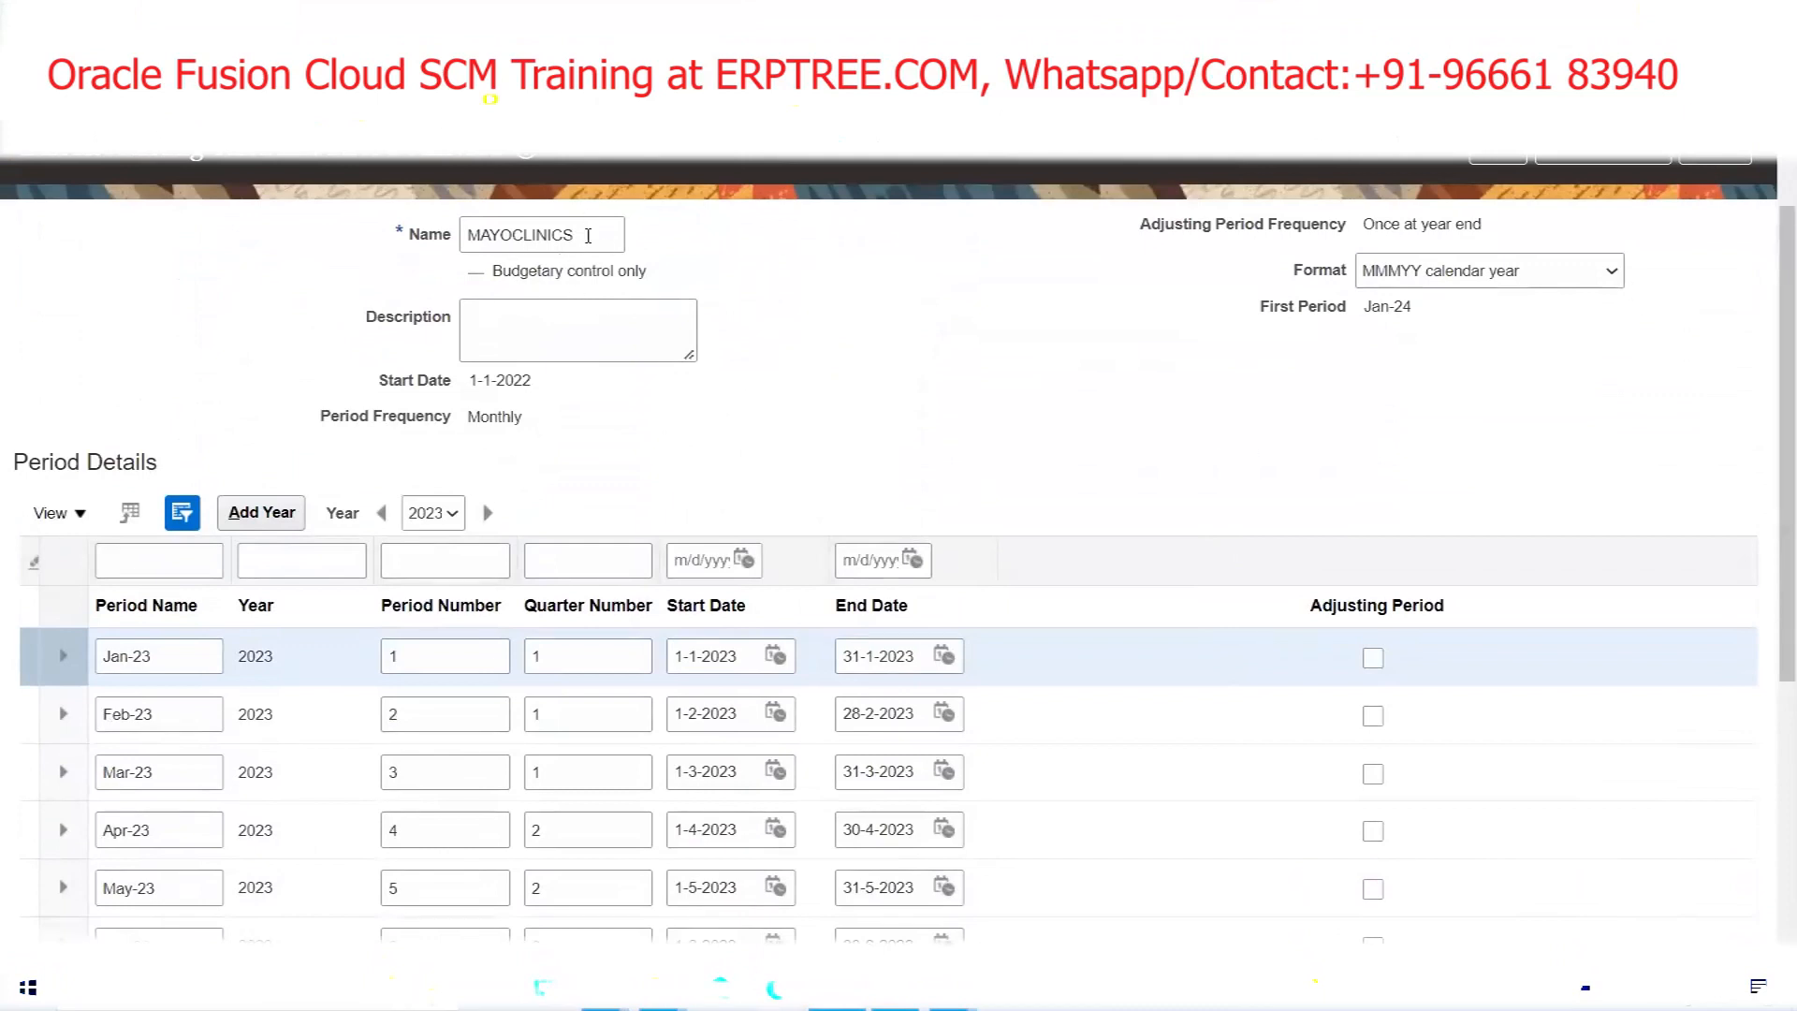
click(1723, 155)
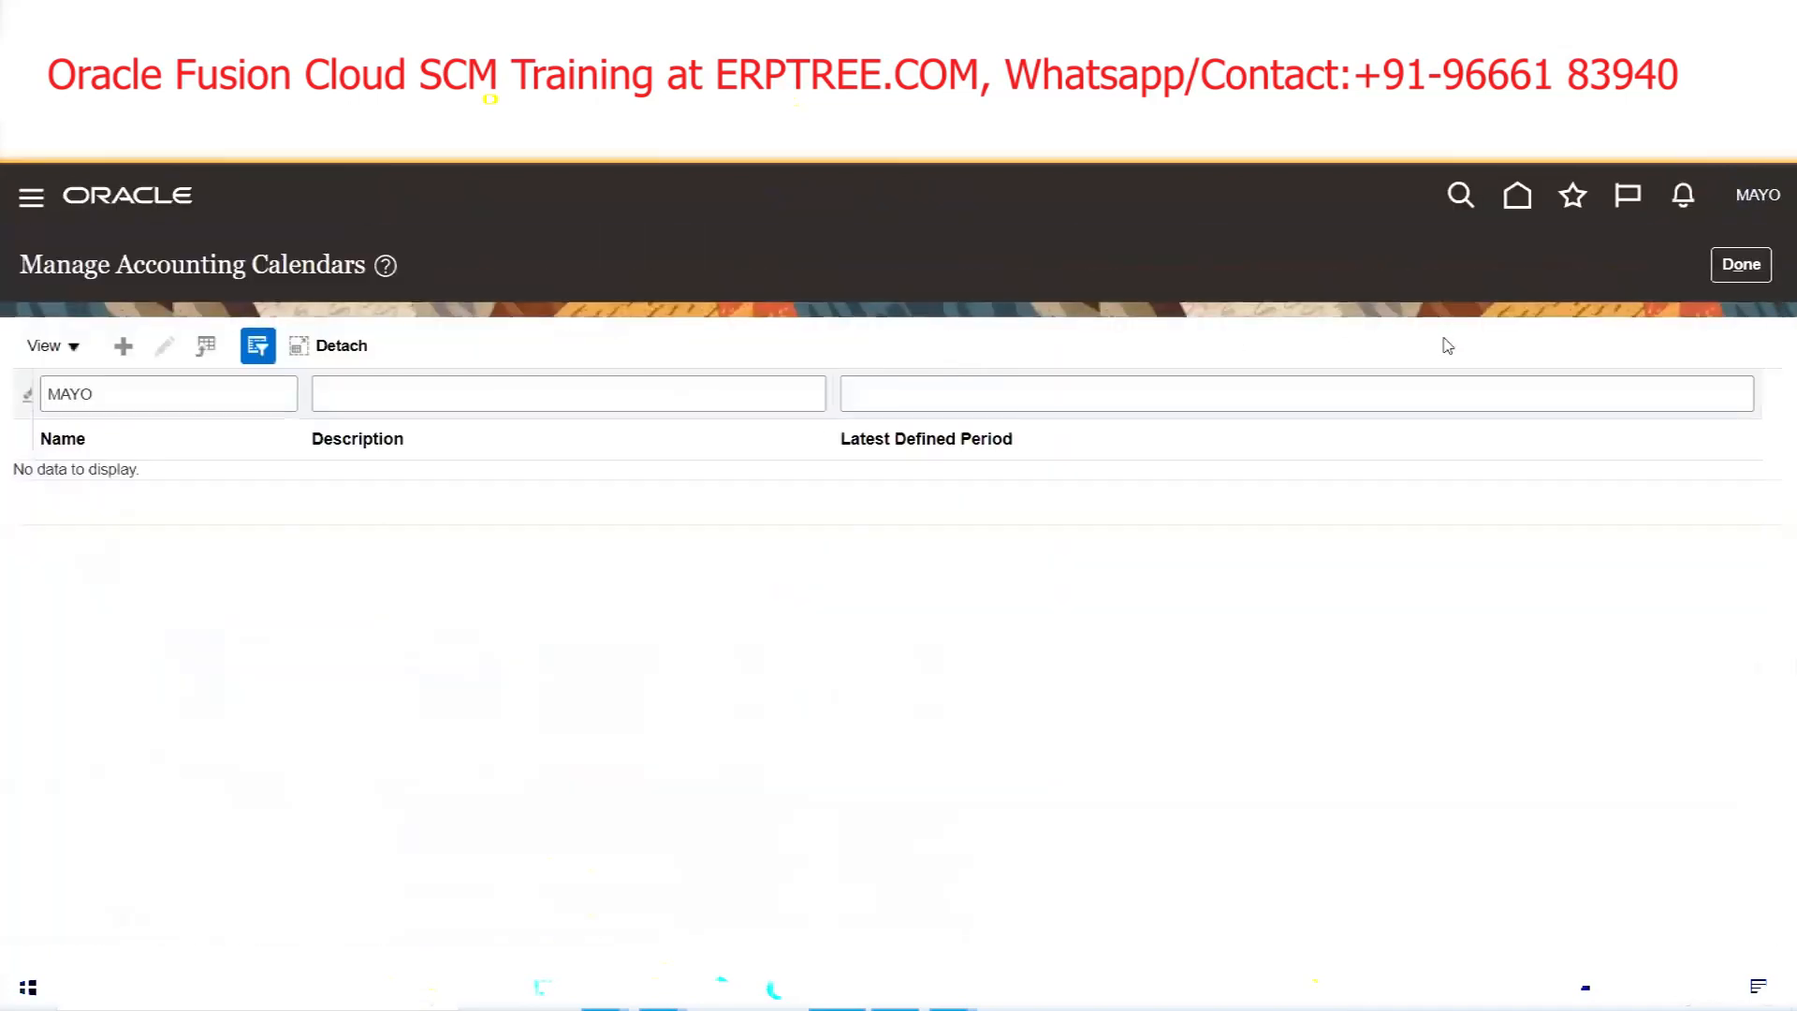
Close the accounting calendars page and review the Primary Ledger step in the workbook notes
click(1741, 264)
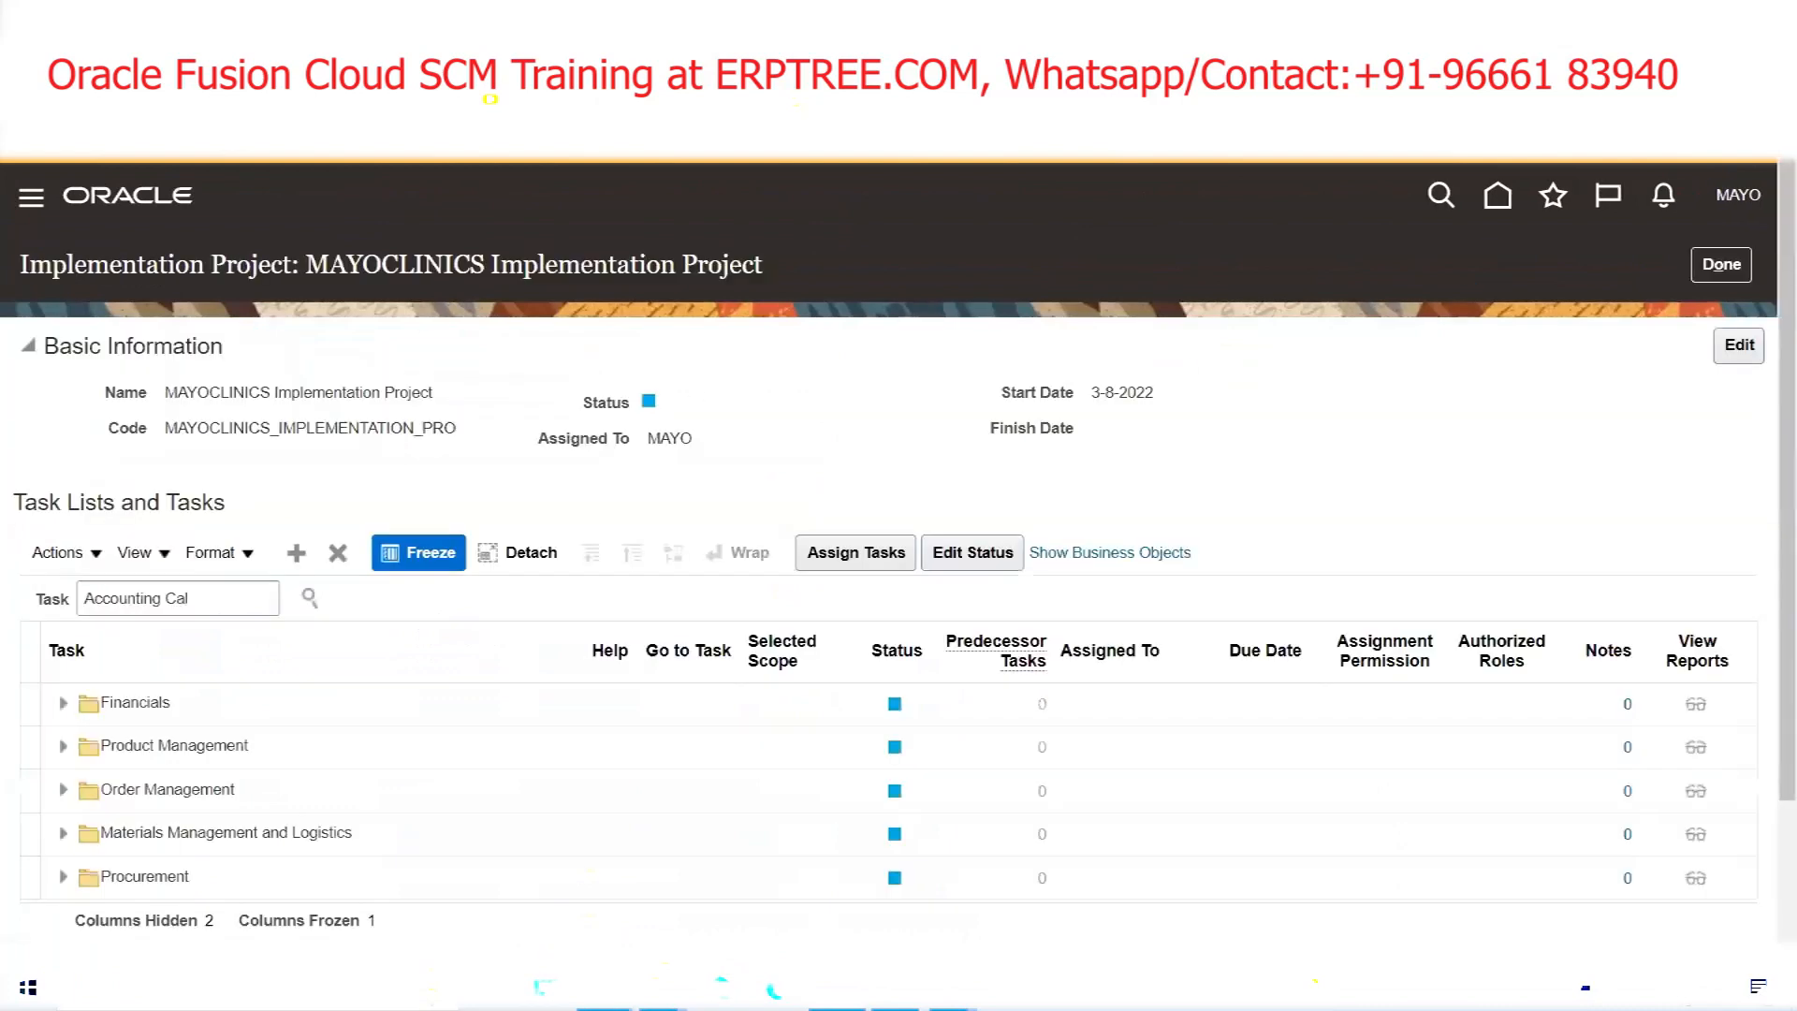
mouse_move(604, 988)
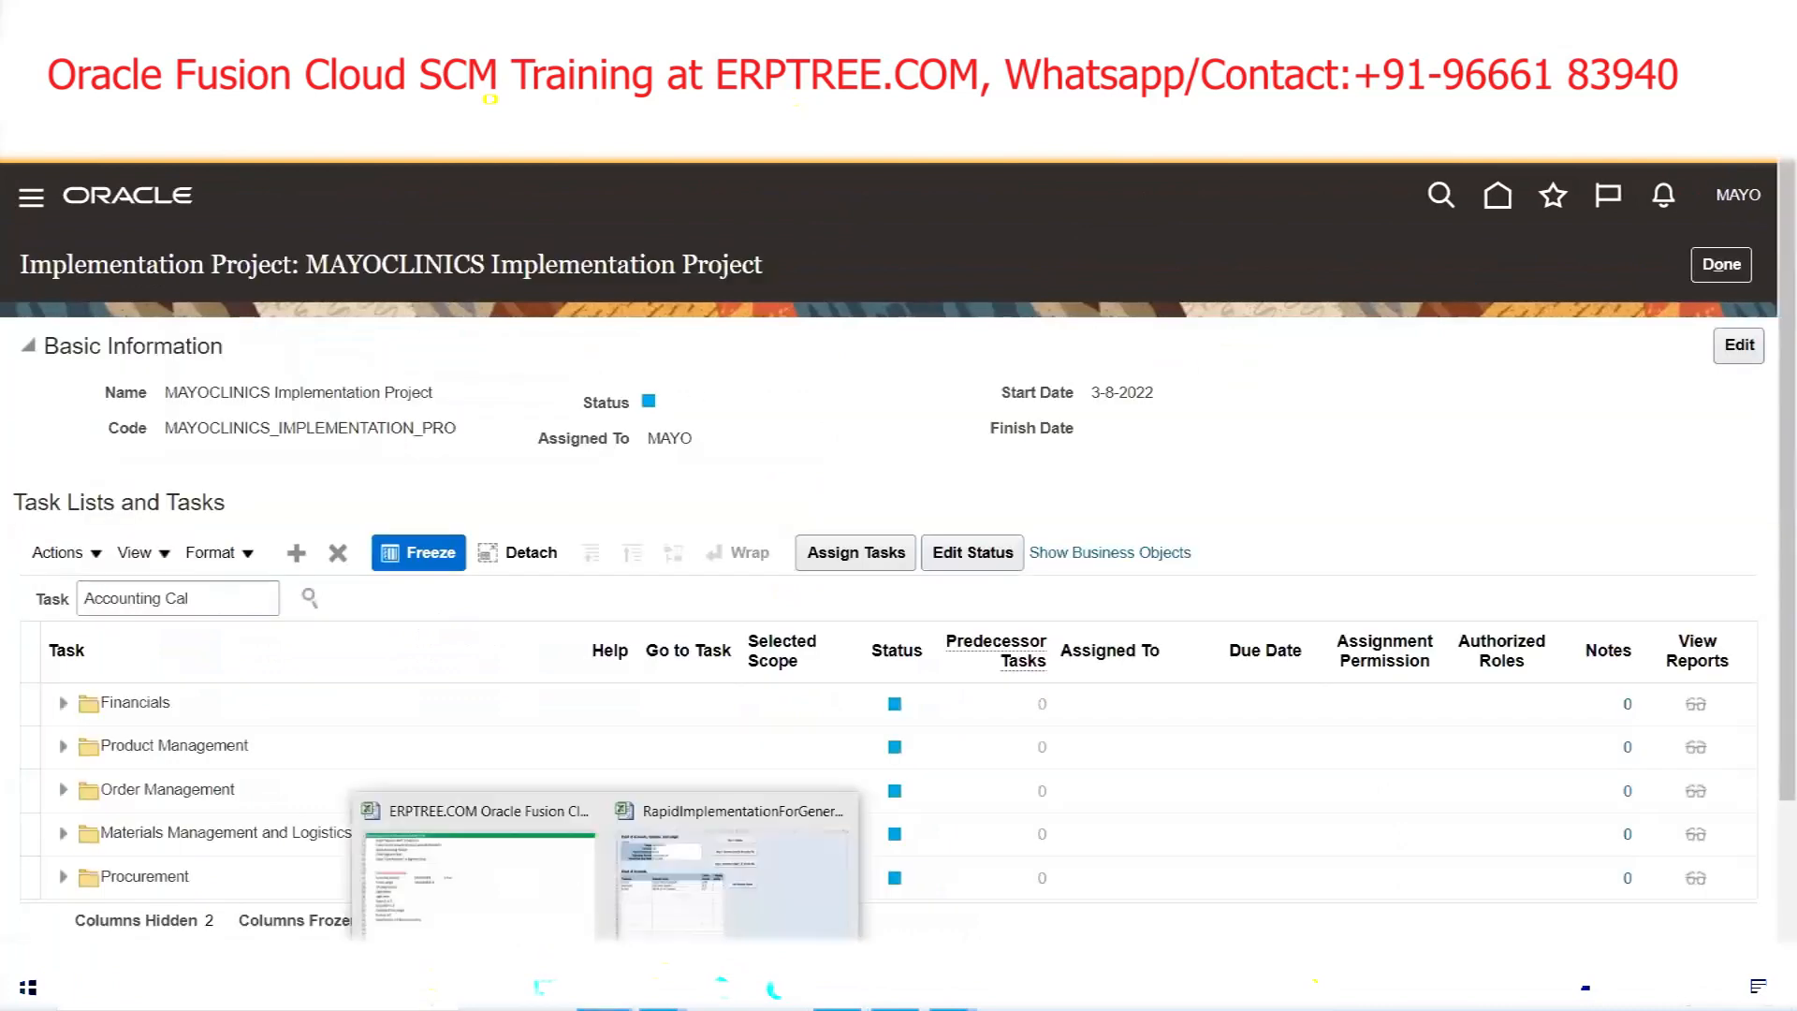
click(624, 904)
drag(140, 510, 236, 507)
Search the project tasks for 'Manage Primary L' and launch the Manage Primary Ledgers task
click(837, 989)
triple_click(198, 596)
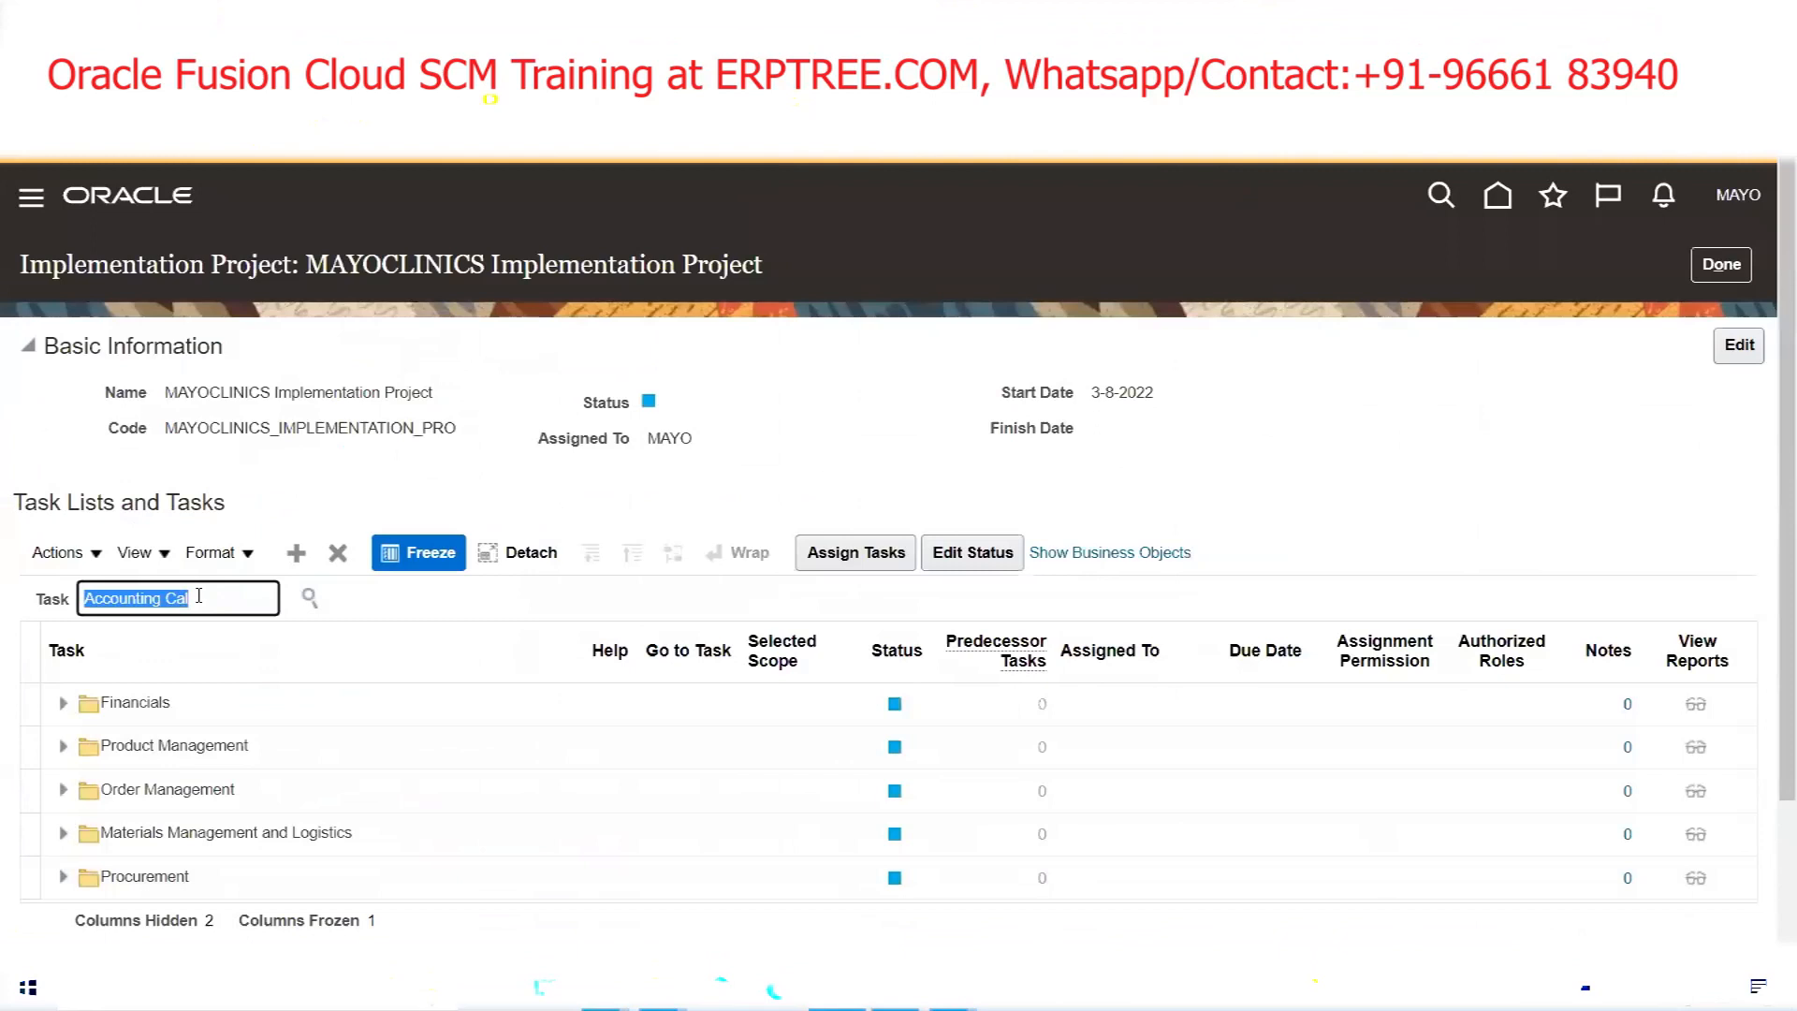
text(Specify)
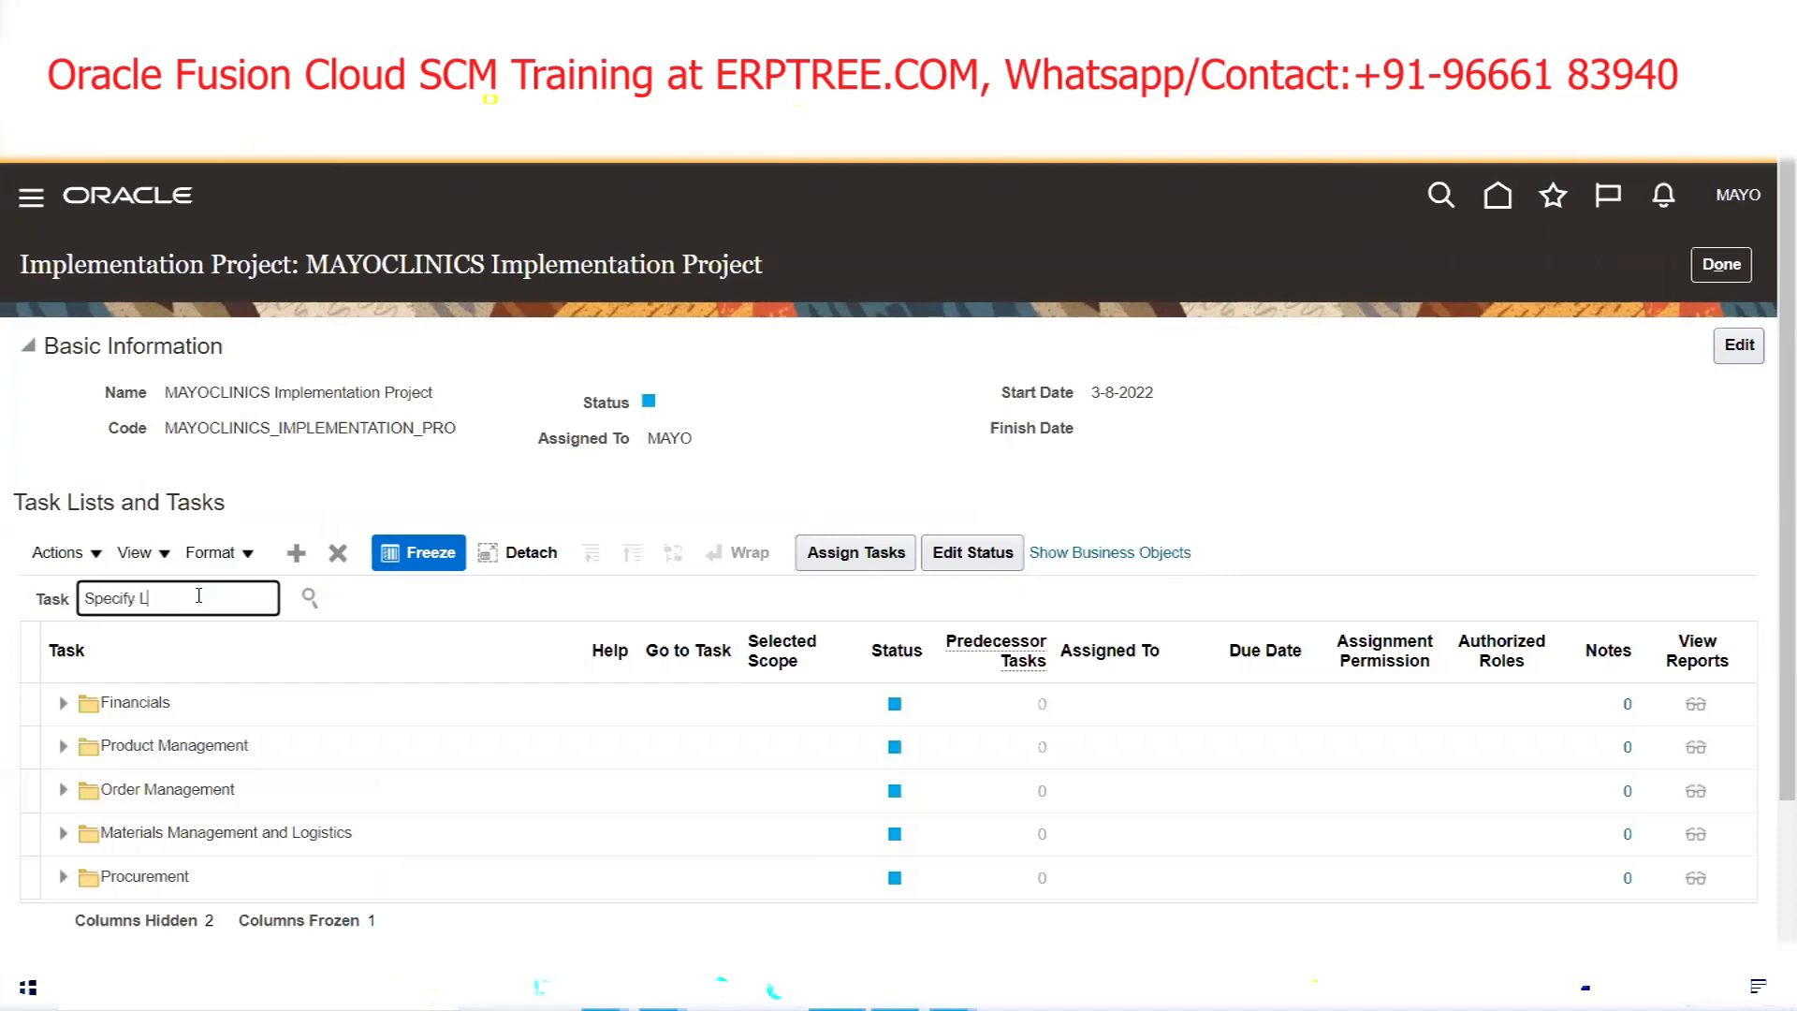
click(199, 595)
text(Manage Primary L)
key(Return)
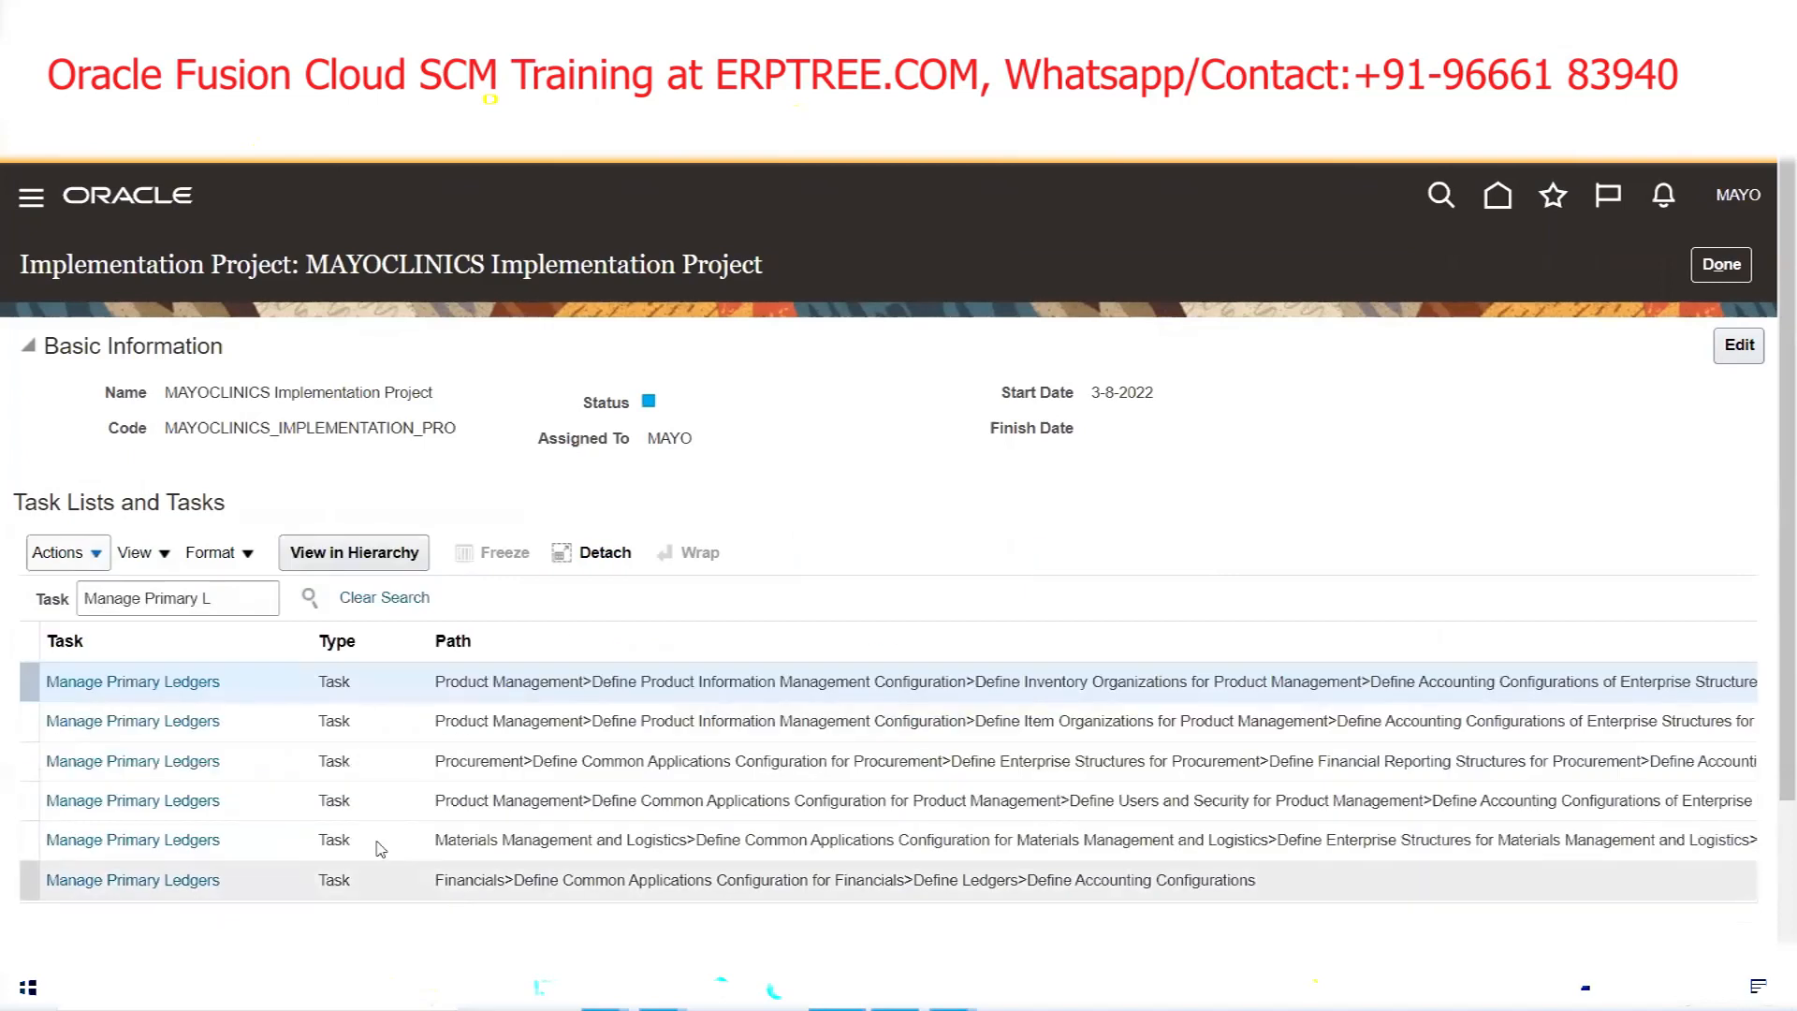
click(165, 681)
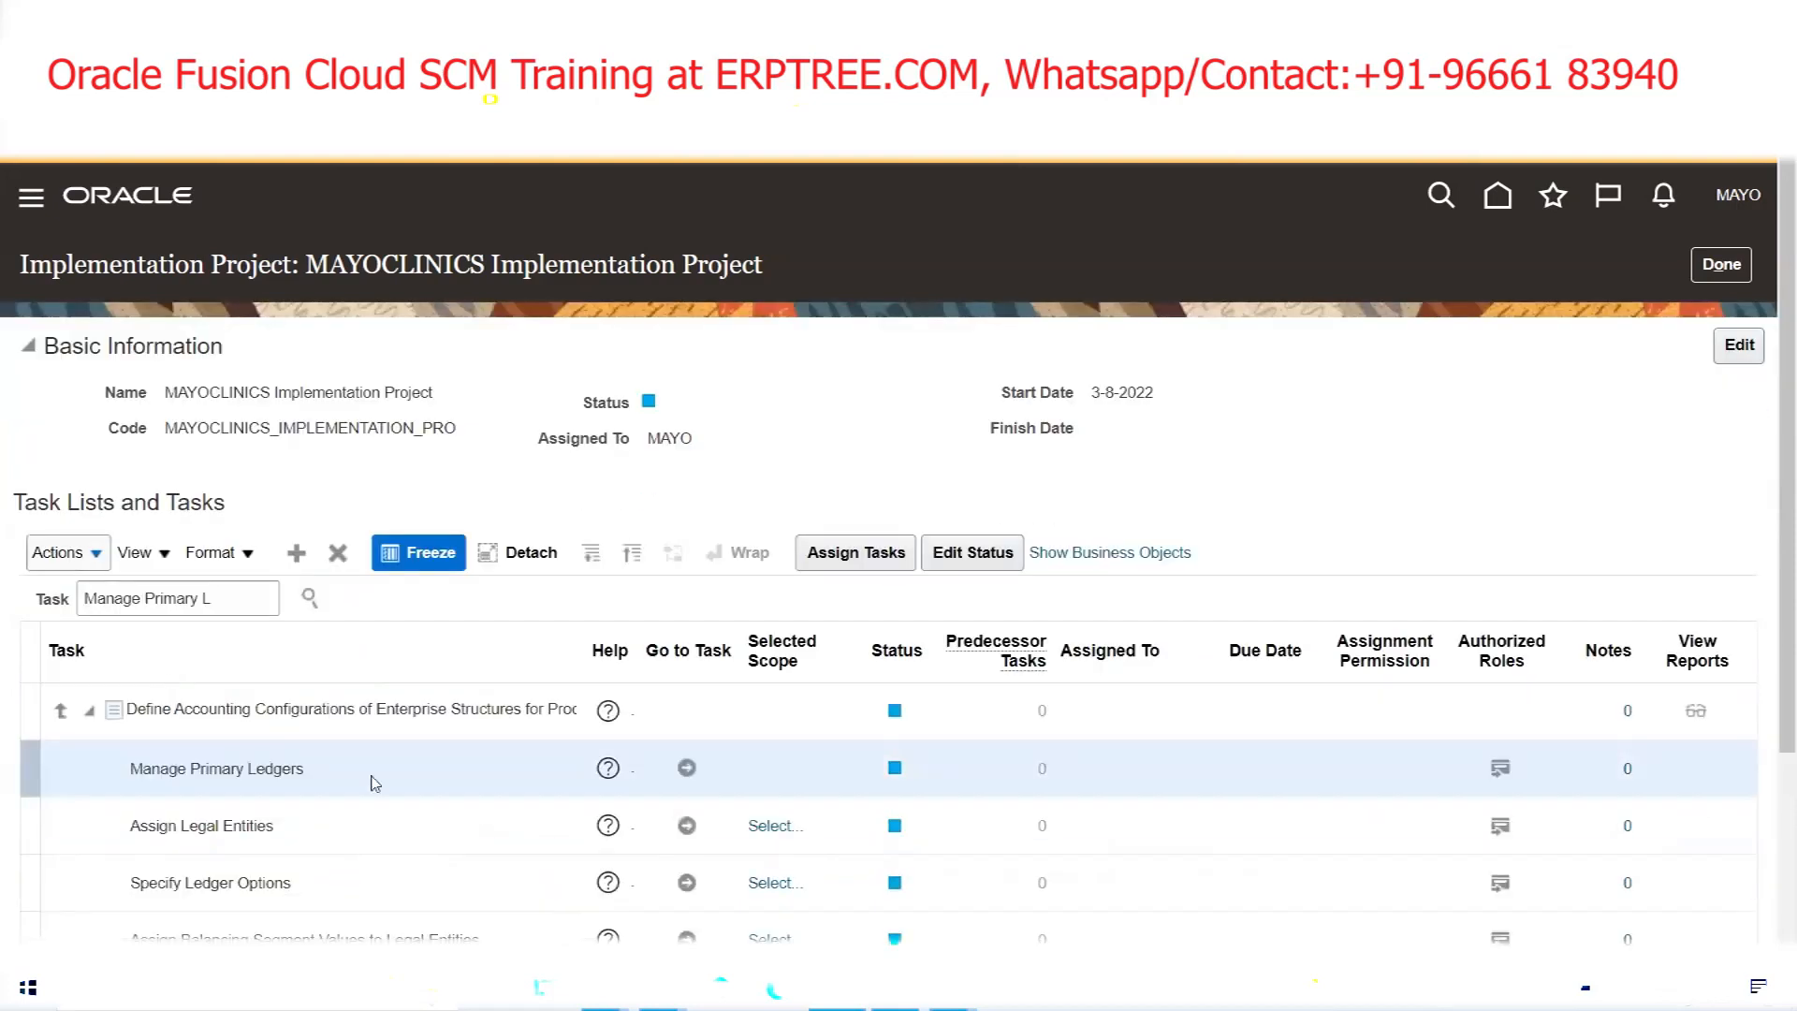
click(688, 769)
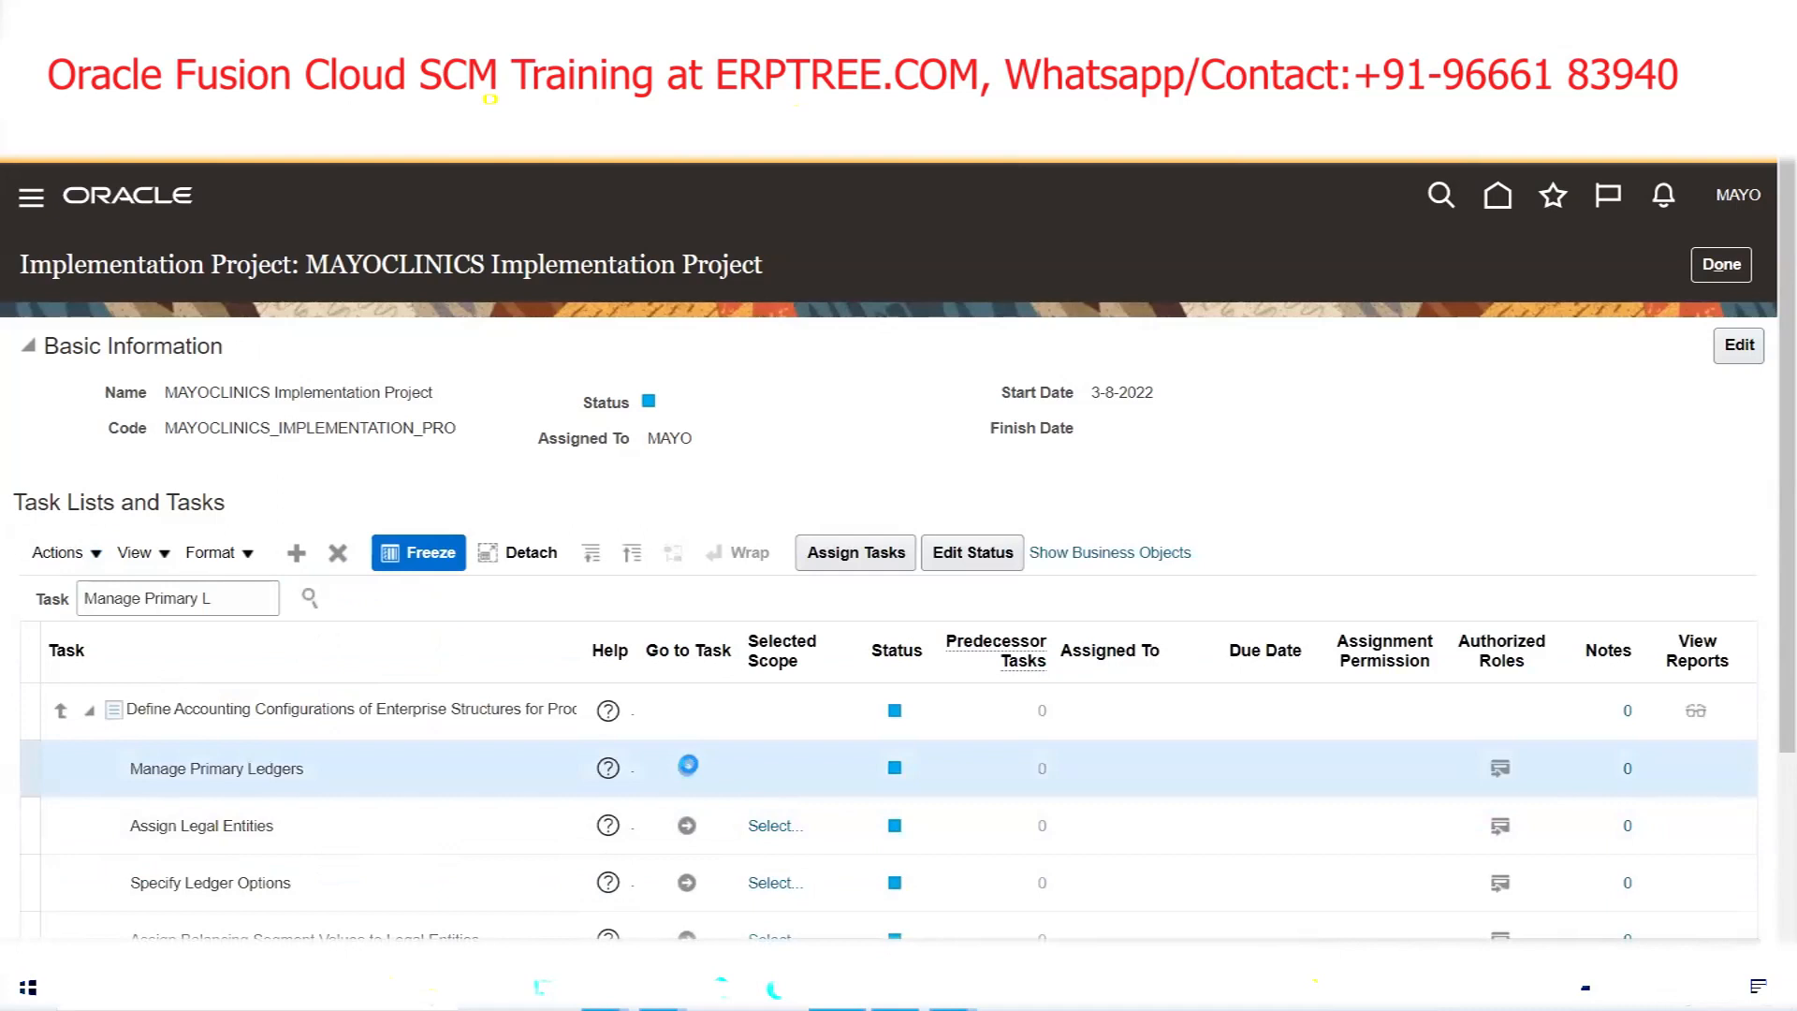
Check the ledger name in the rapid implementation workbook
click(212, 409)
click(606, 989)
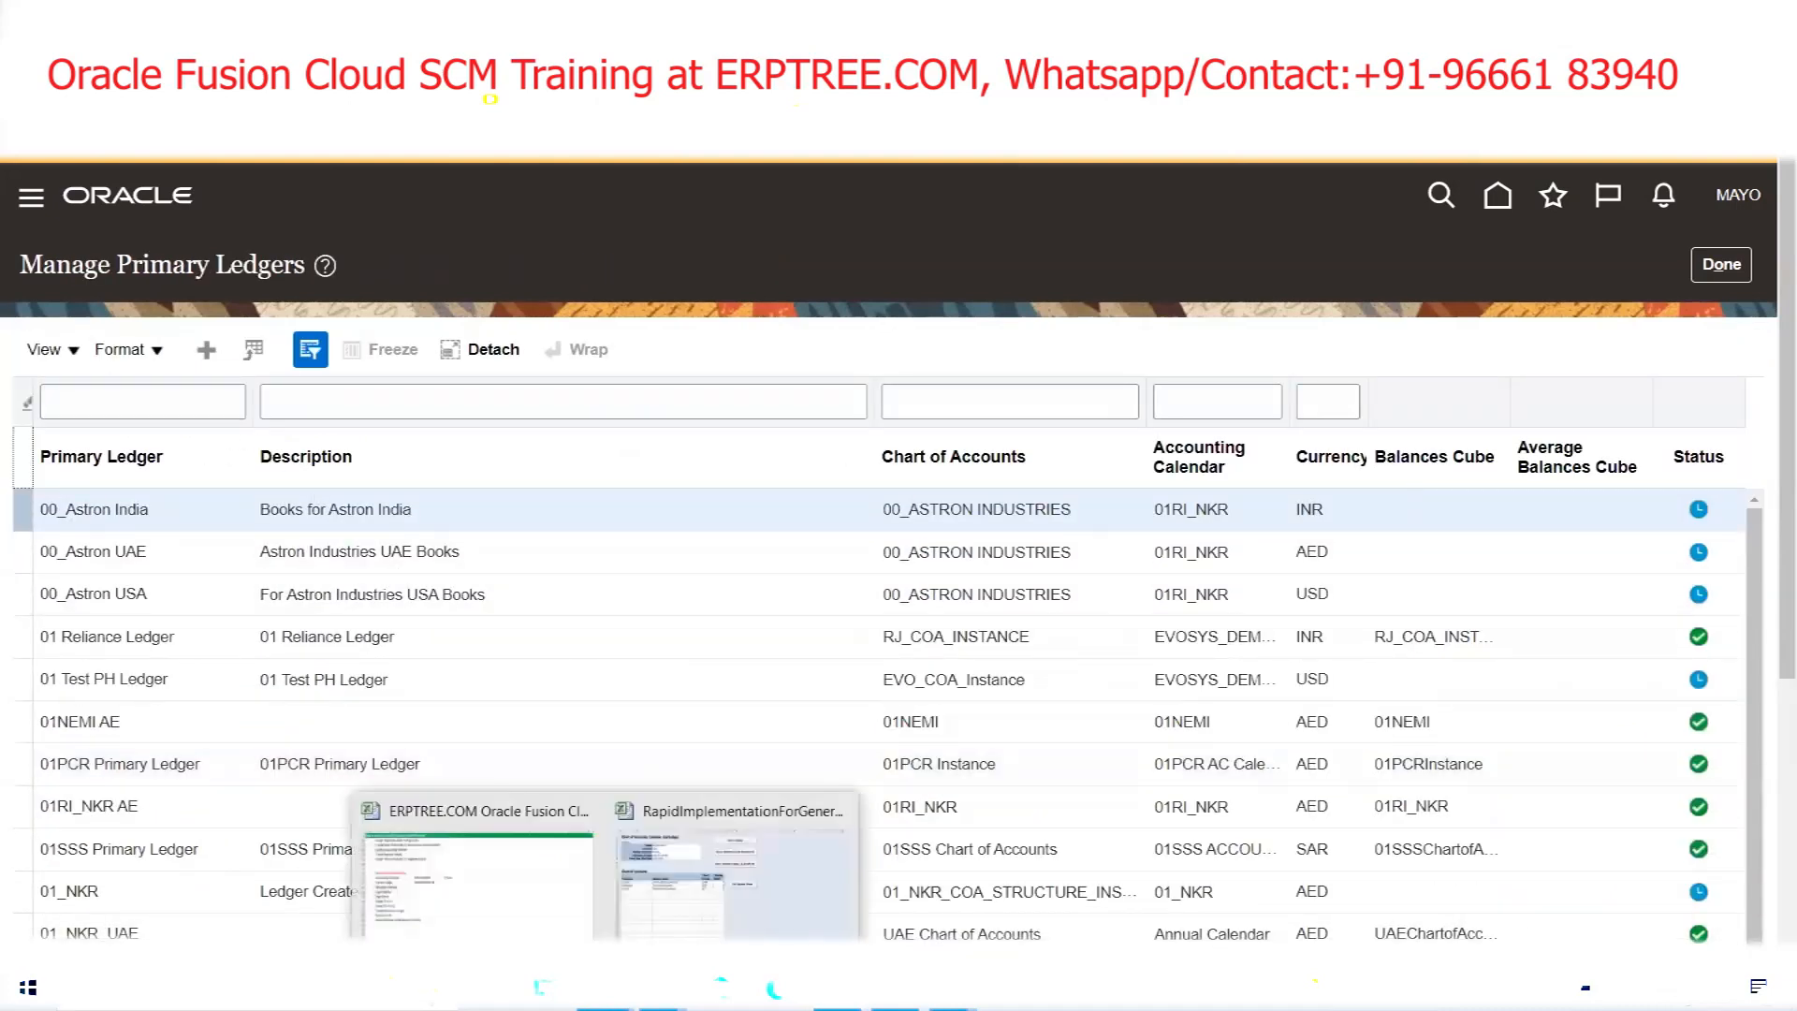
click(716, 926)
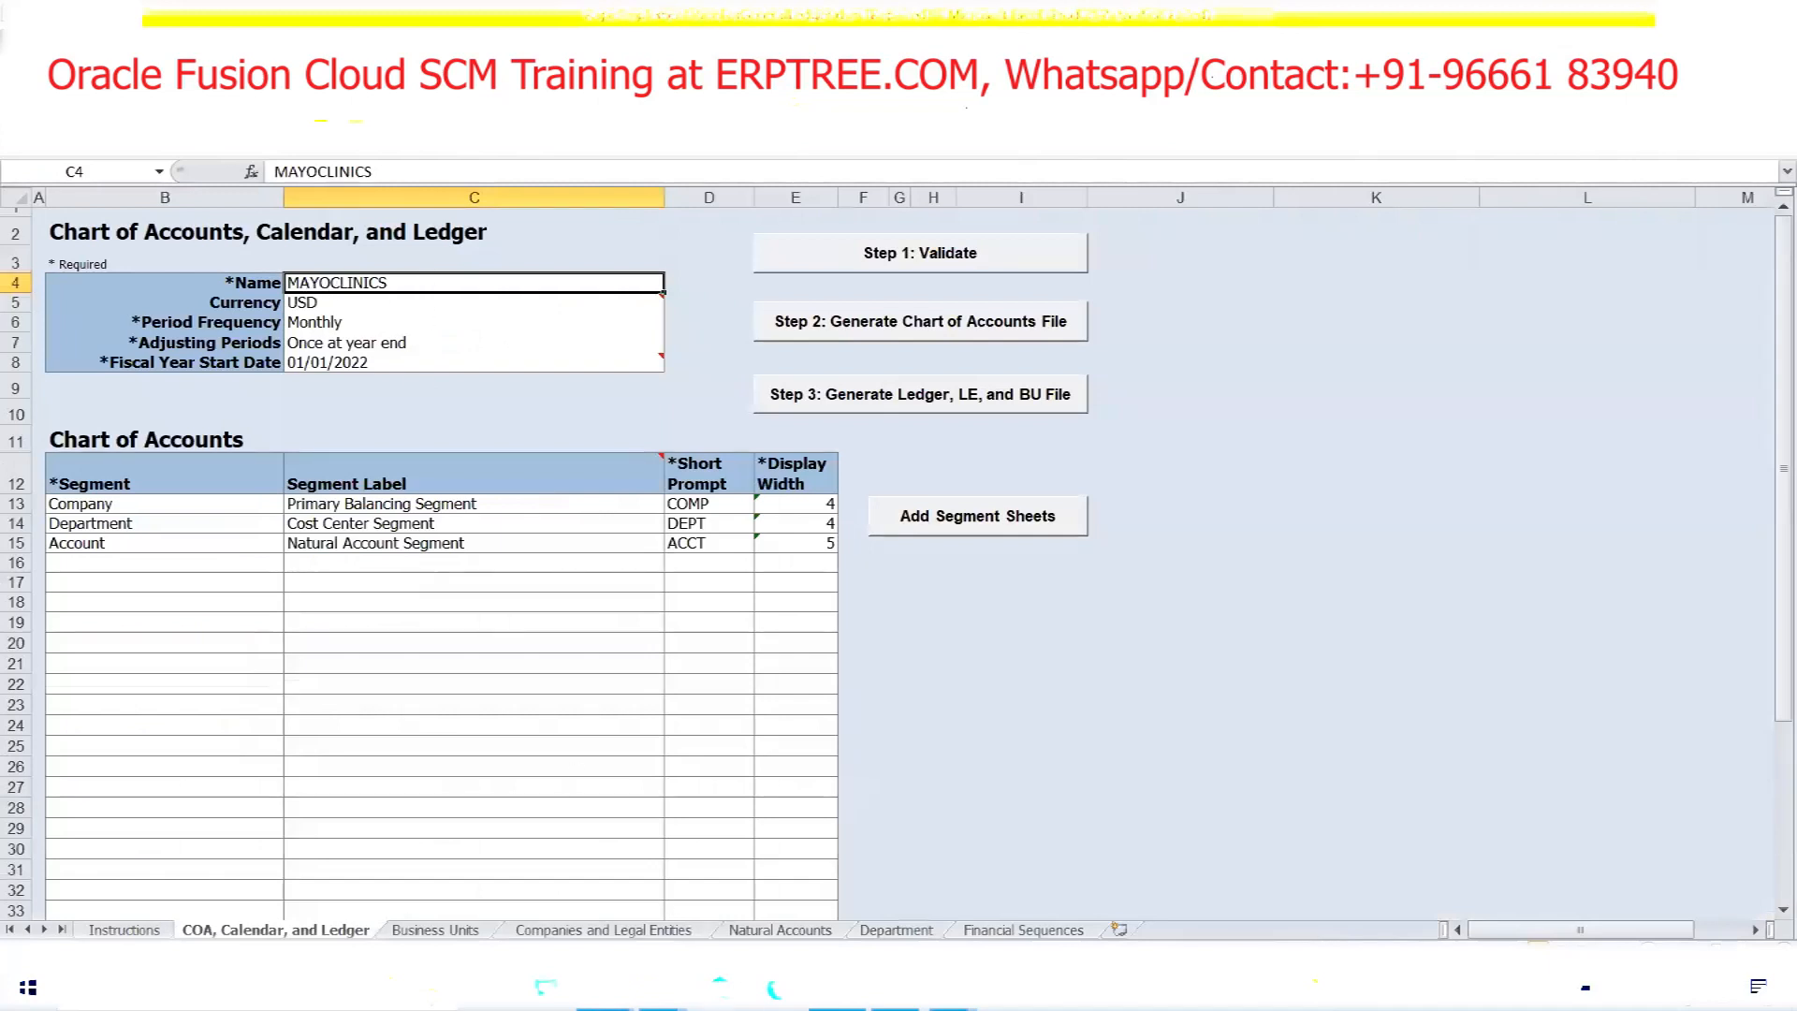
click(838, 989)
Filter primary ledgers by 'MAYO', verify MAYOCLINICS US shows Confirmed, and return to the project
click(210, 416)
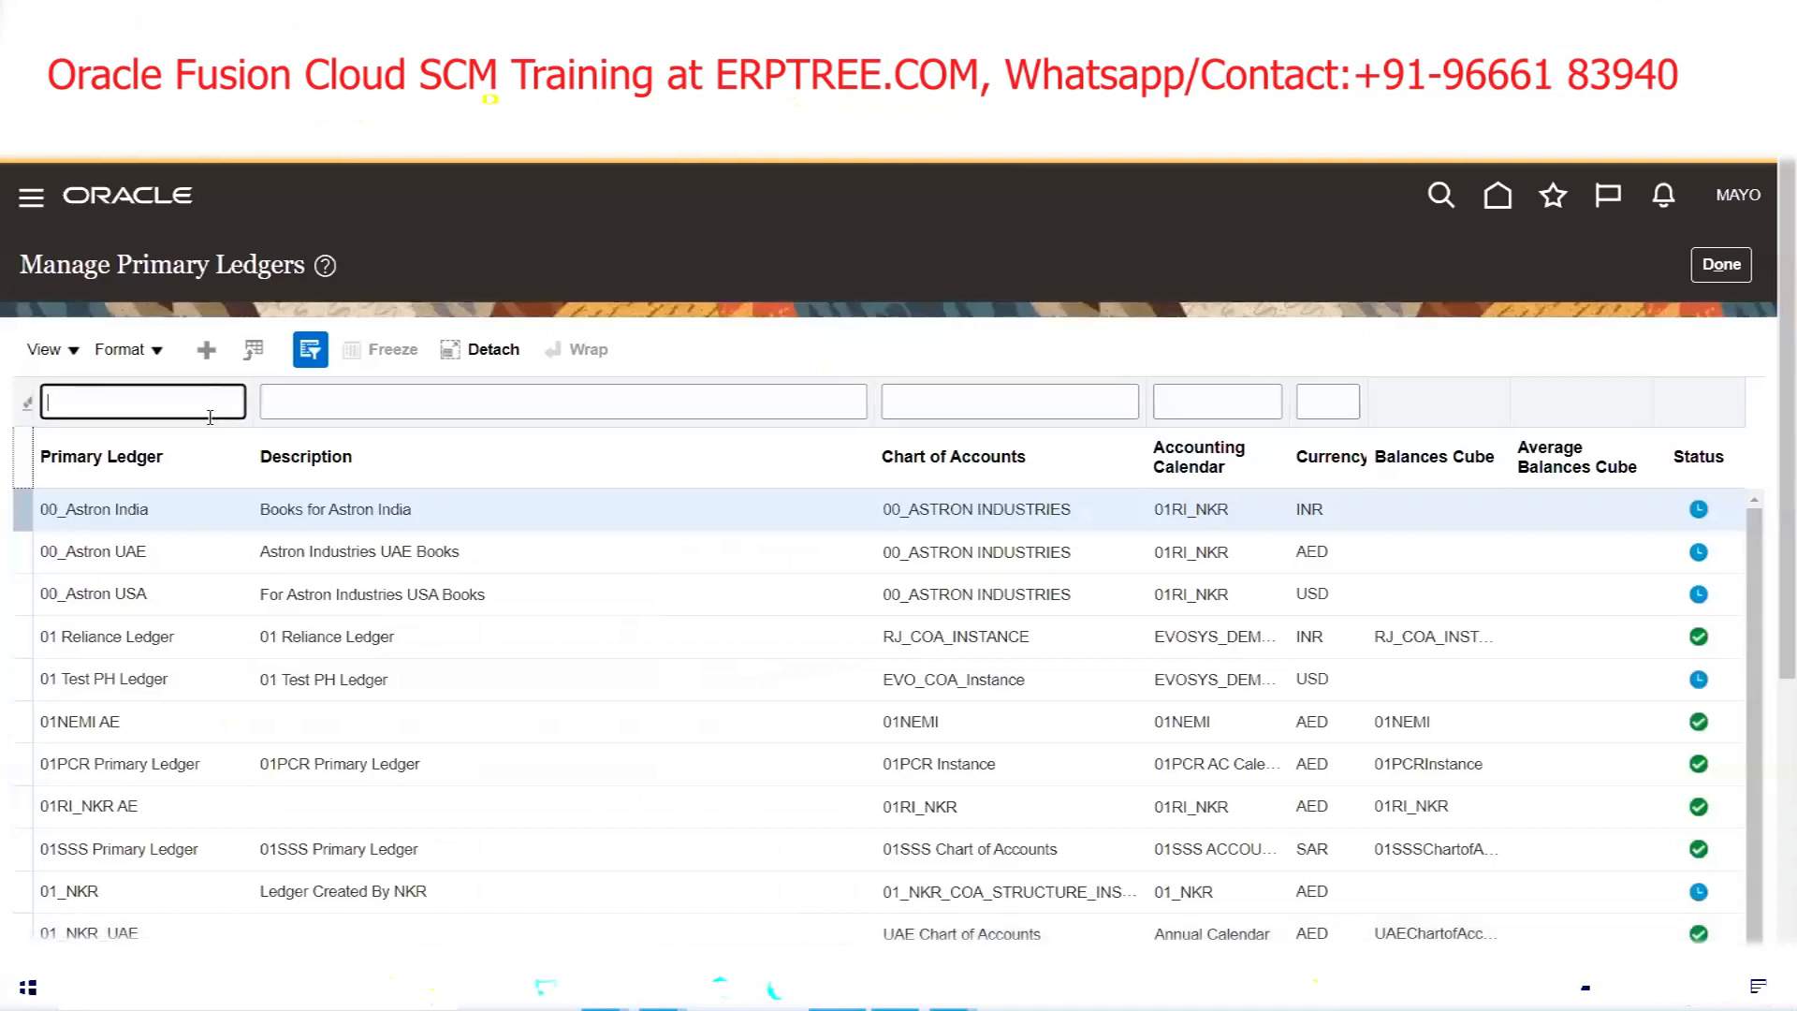
text(MAYO)
key(Return)
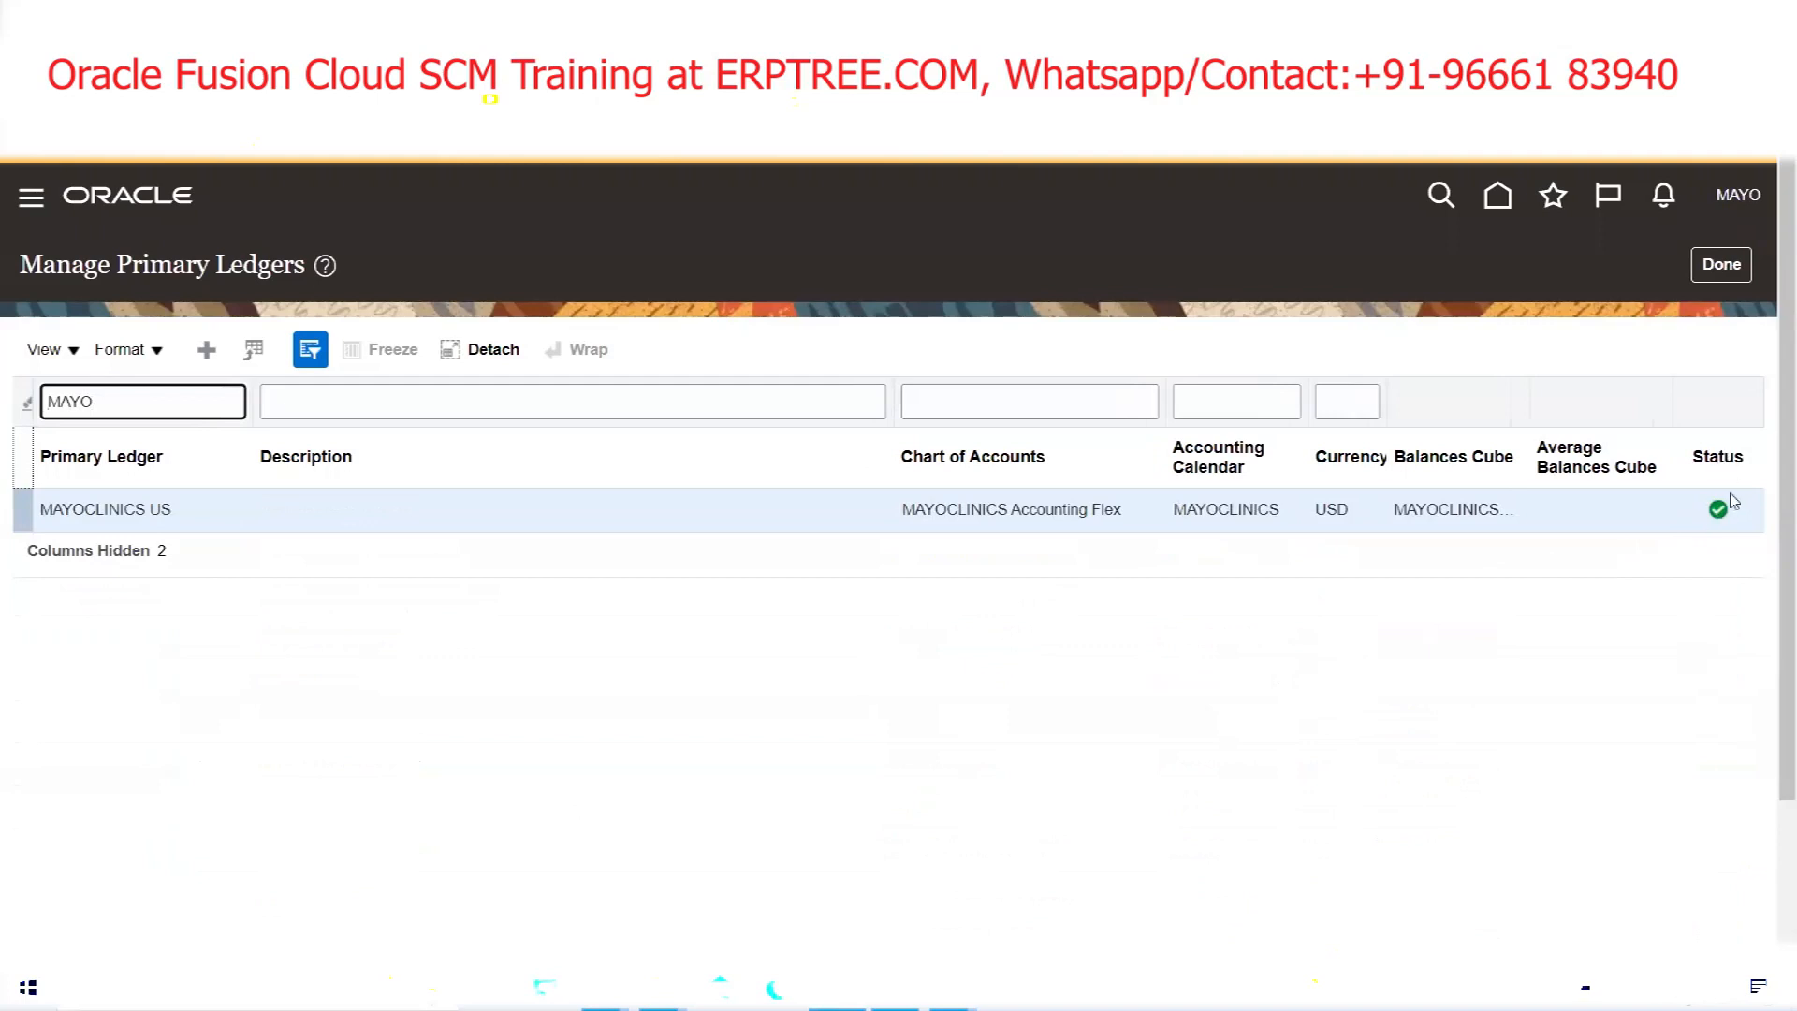
mouse_move(1725, 513)
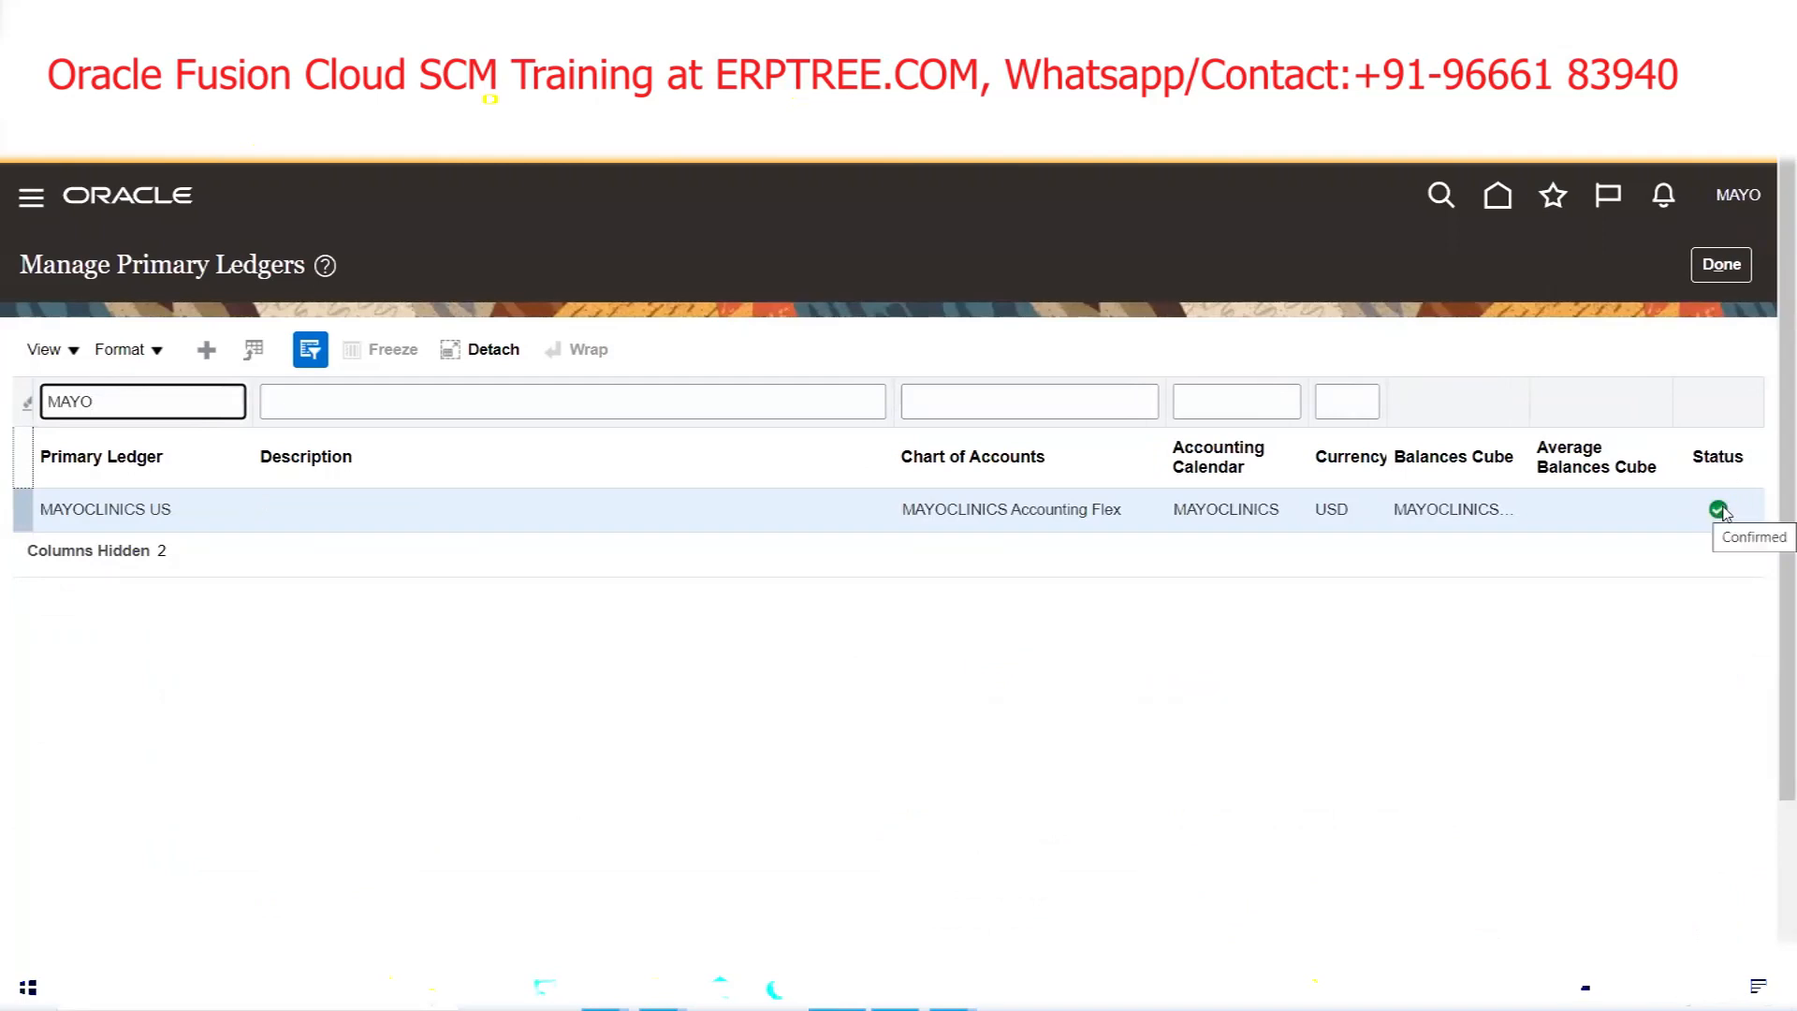
click(220, 499)
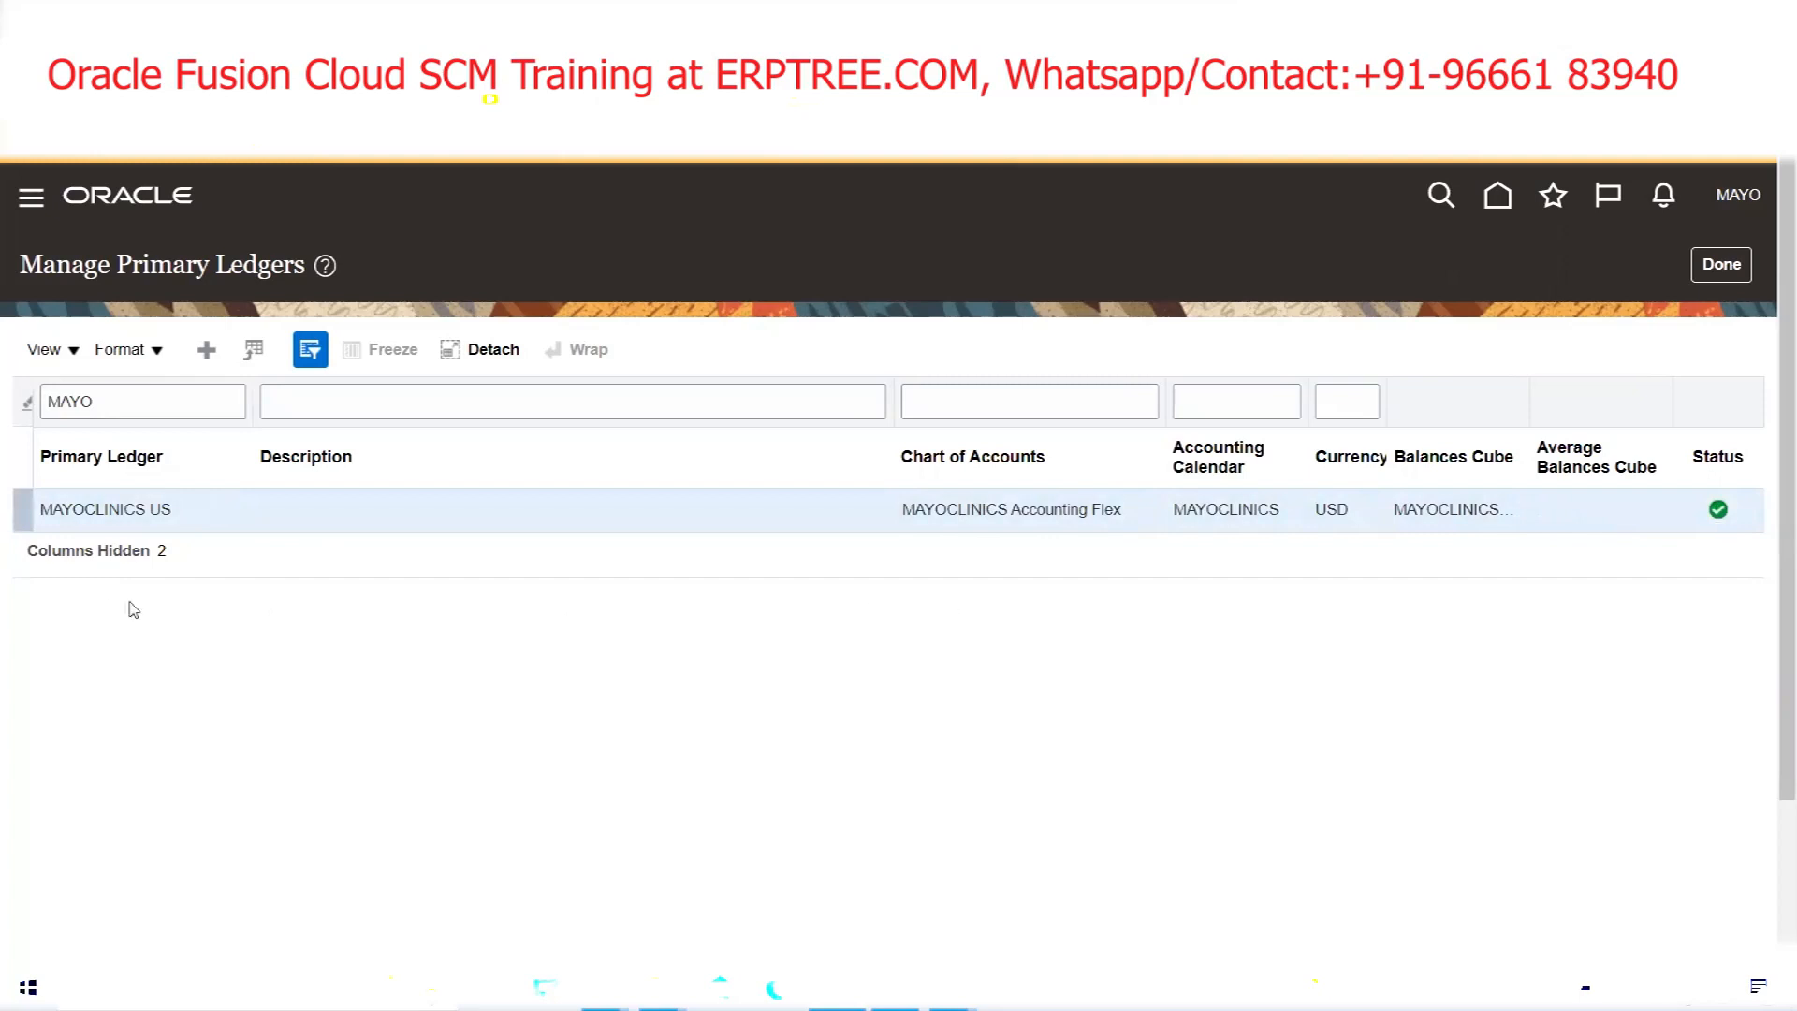
click(1720, 265)
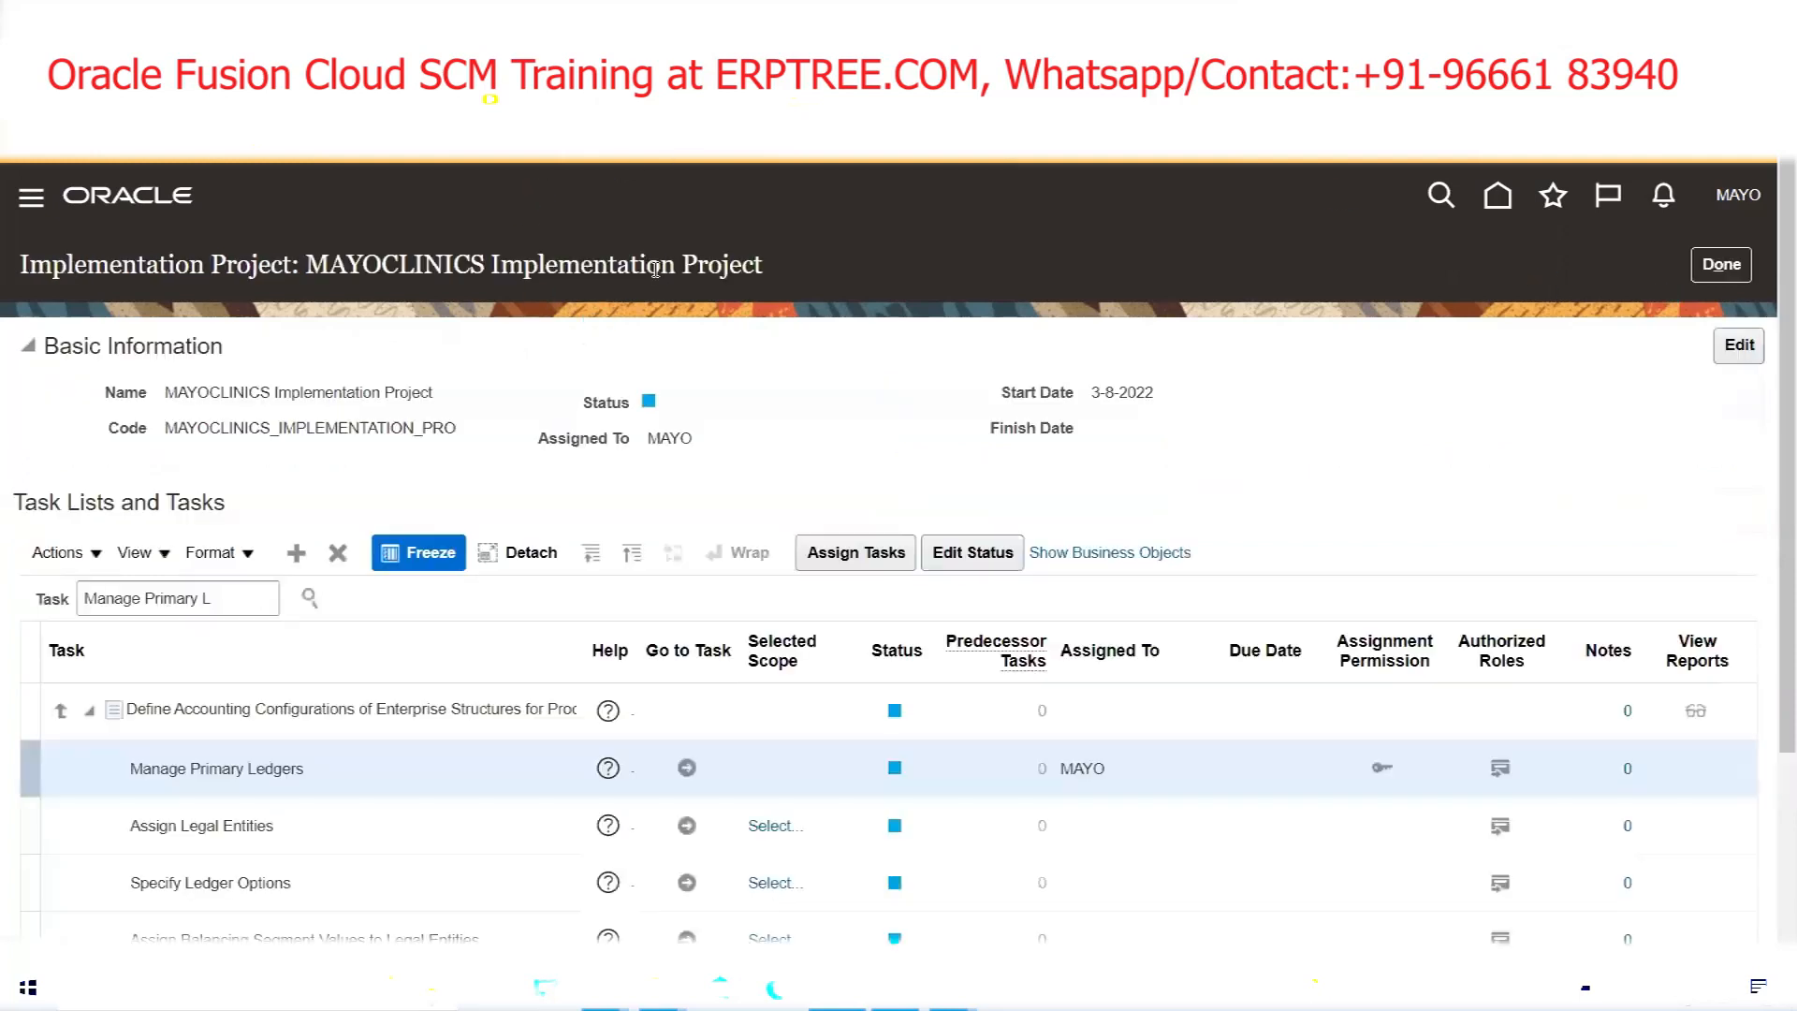
mouse_move(605, 990)
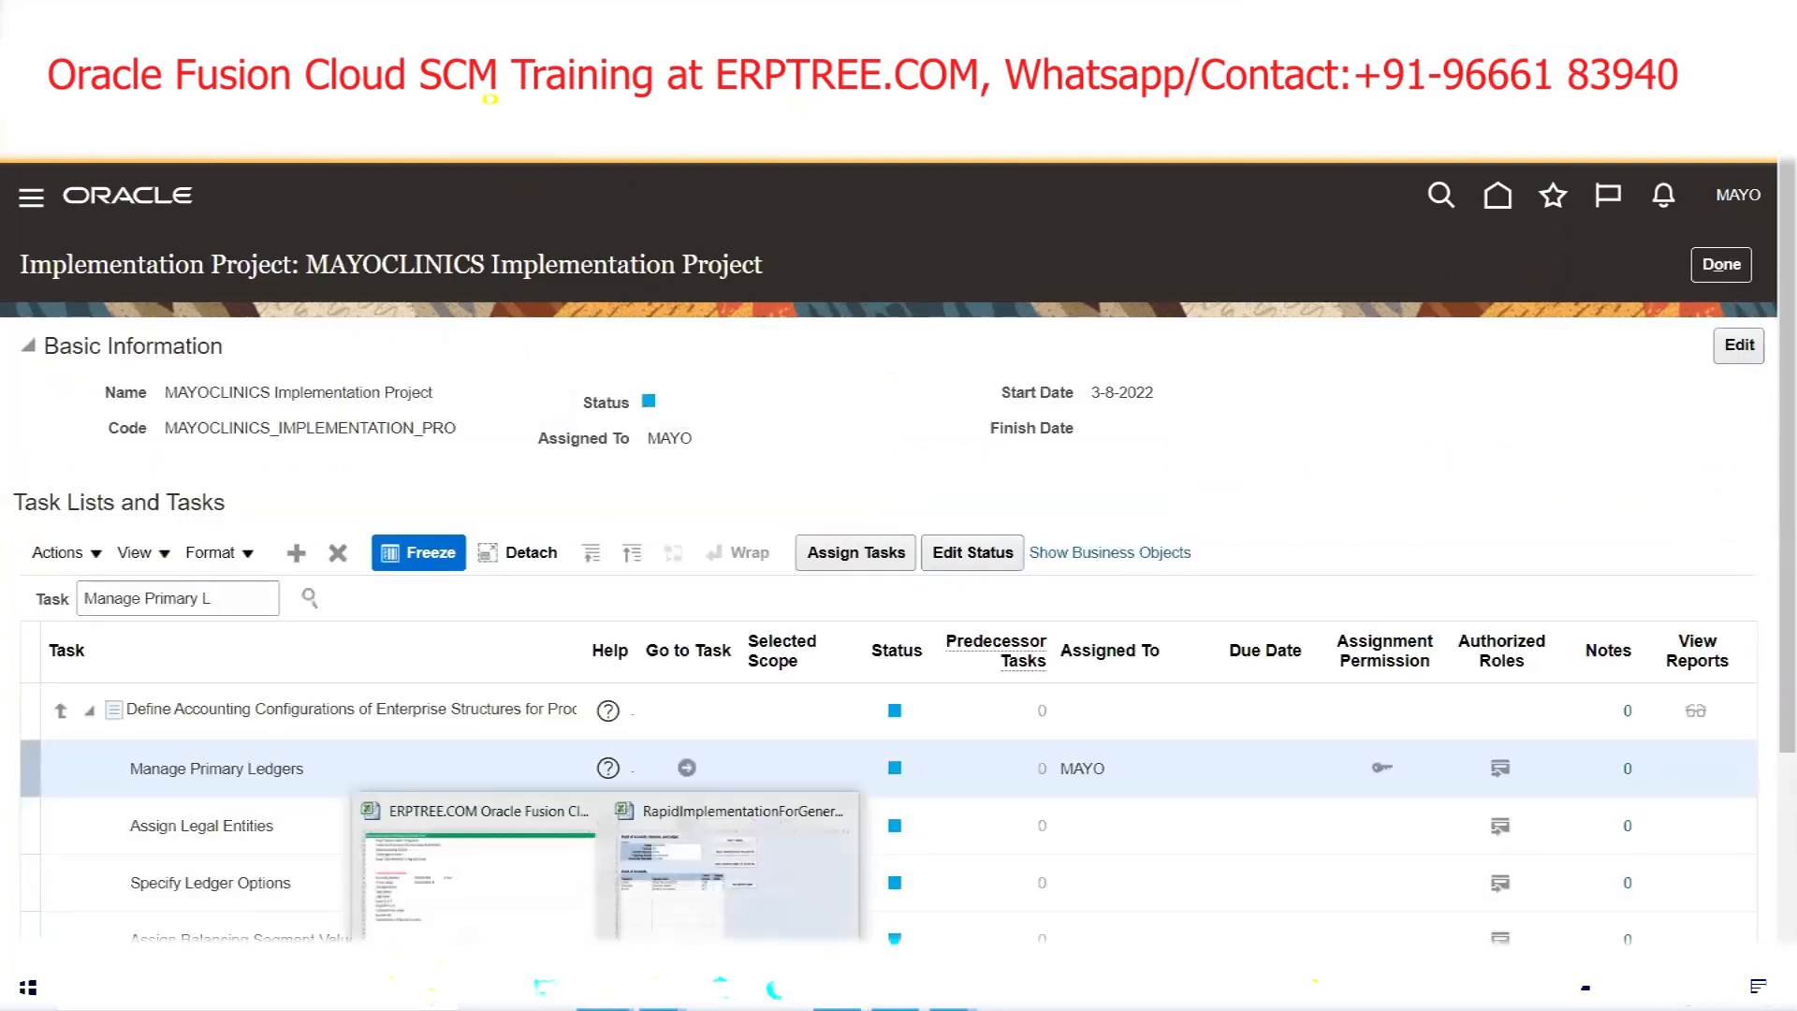
Mark Set Ledger Options (row 333) in the ERPTREE notes, then return to the RapidImplementation workbook
click(669, 926)
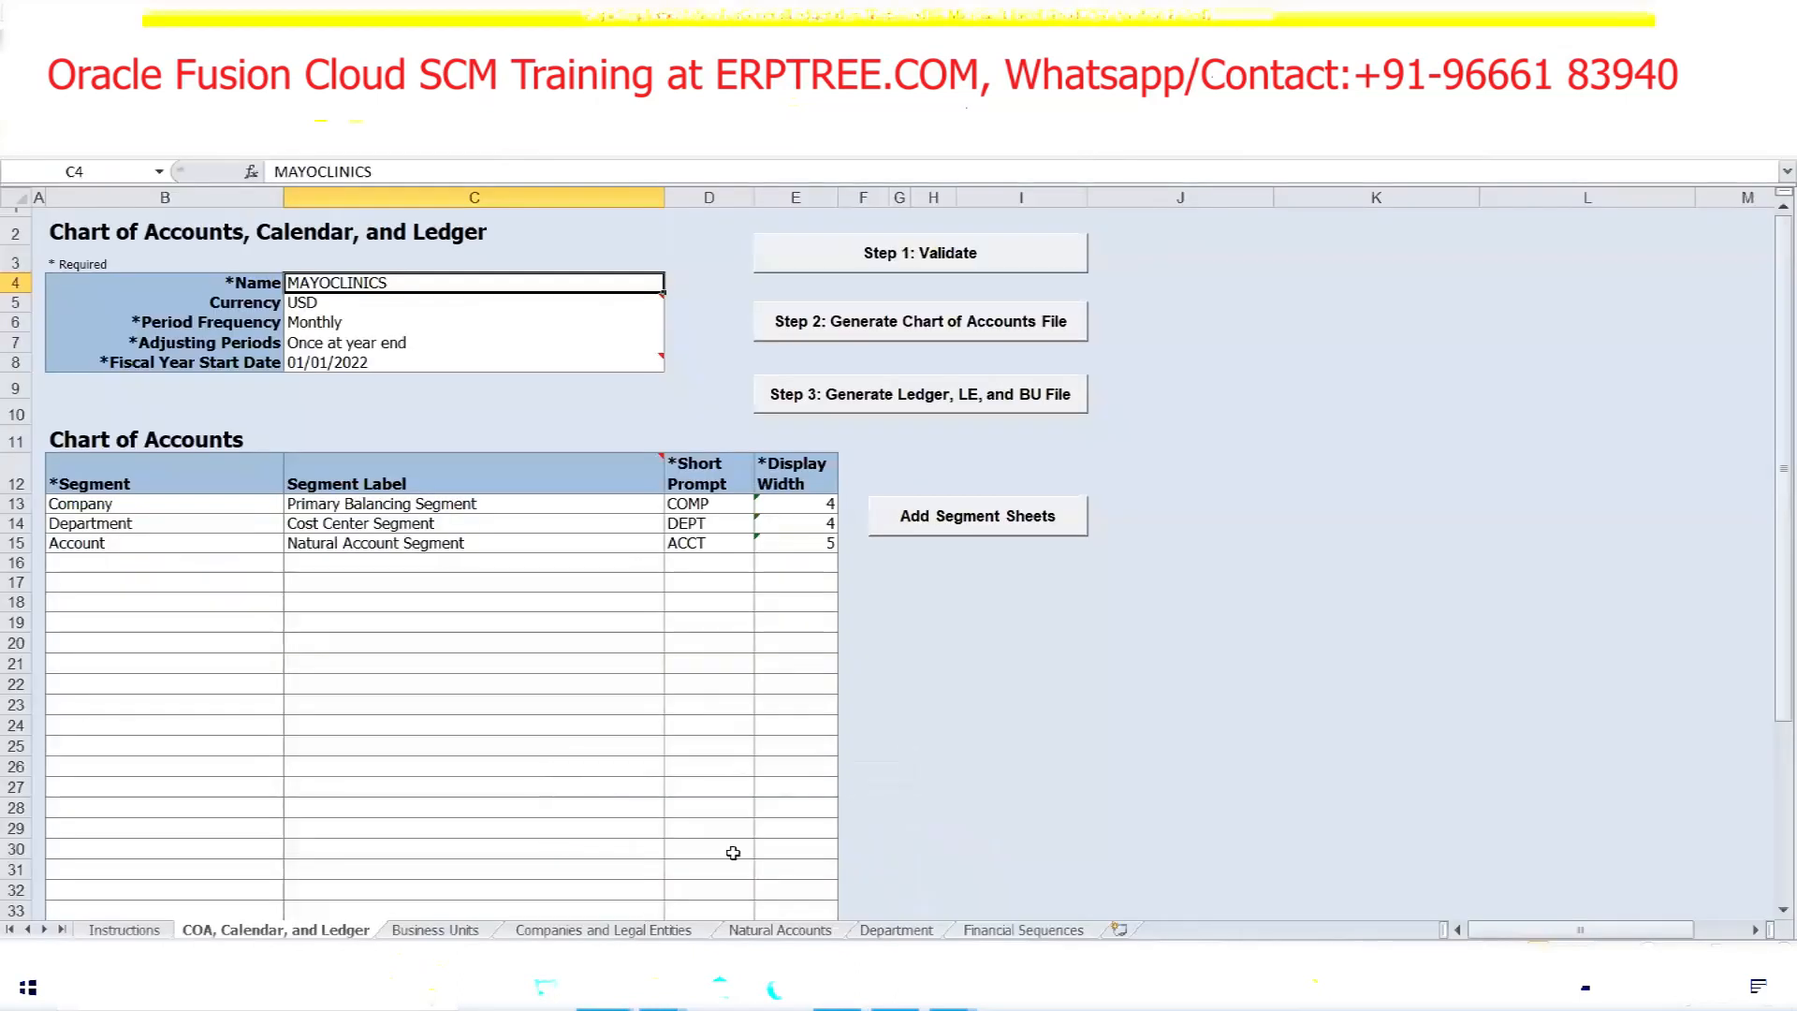
mouse_move(605, 990)
click(473, 861)
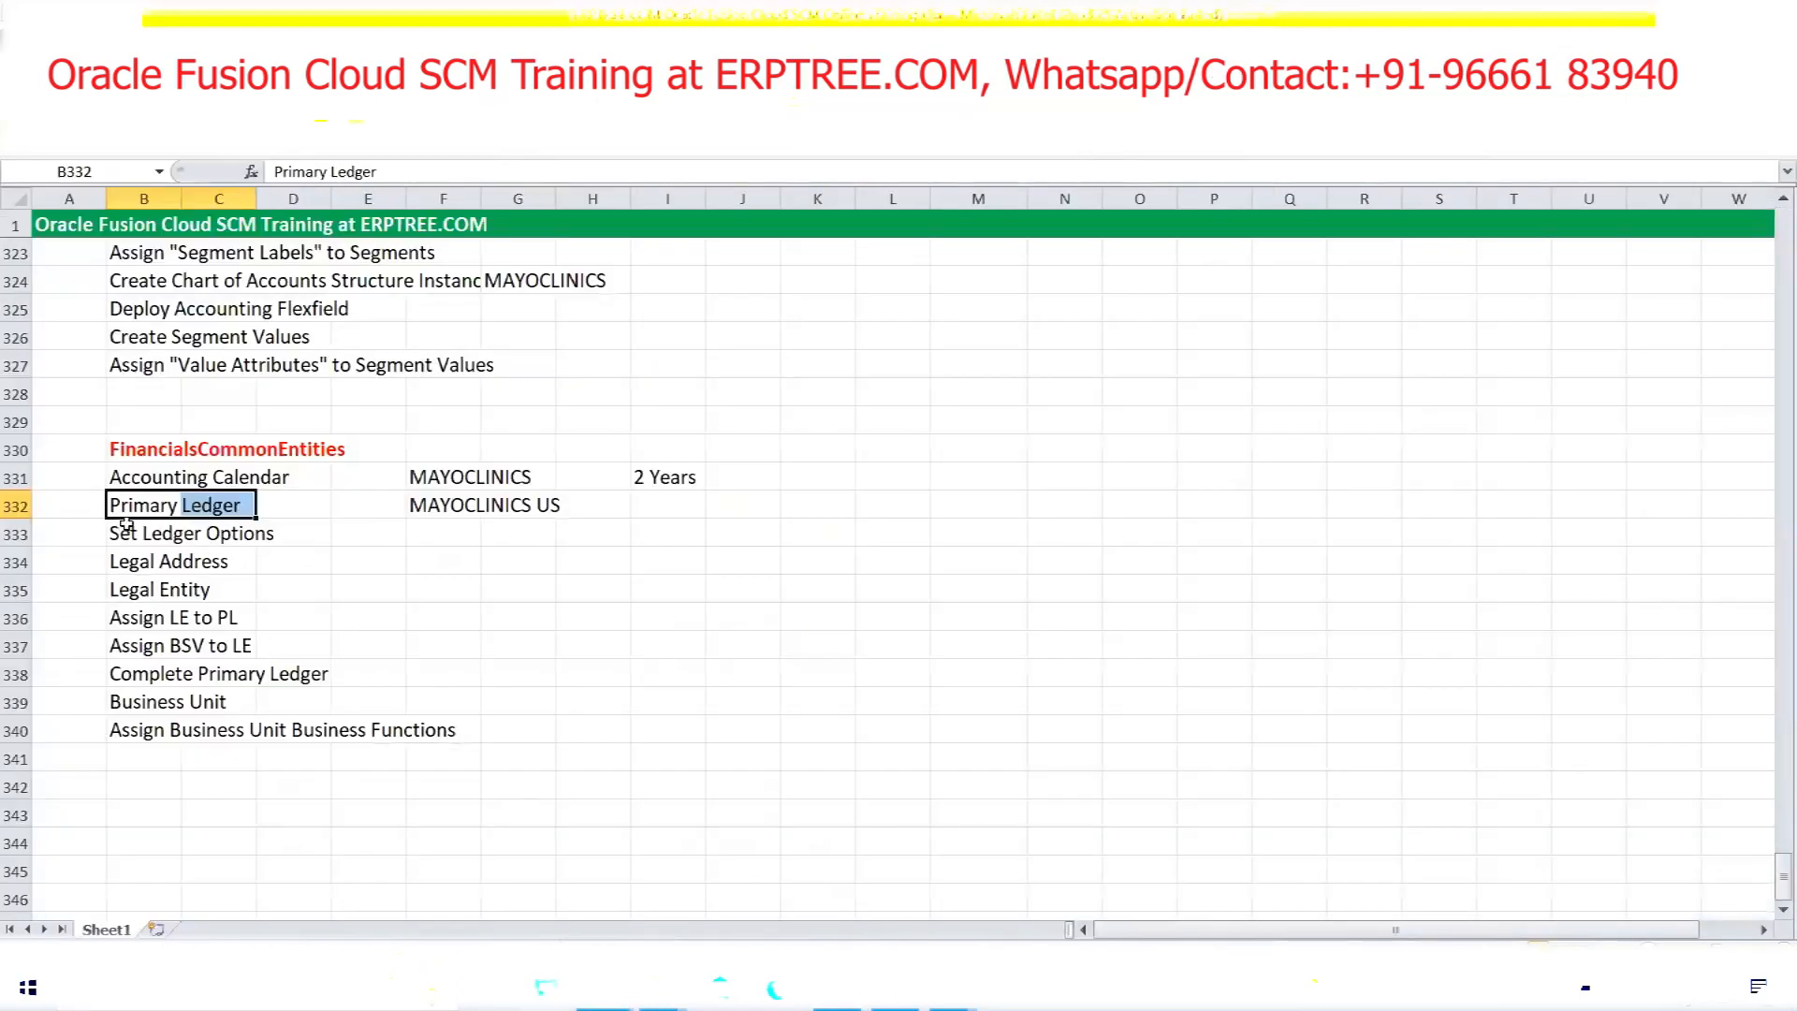
drag(118, 533, 326, 536)
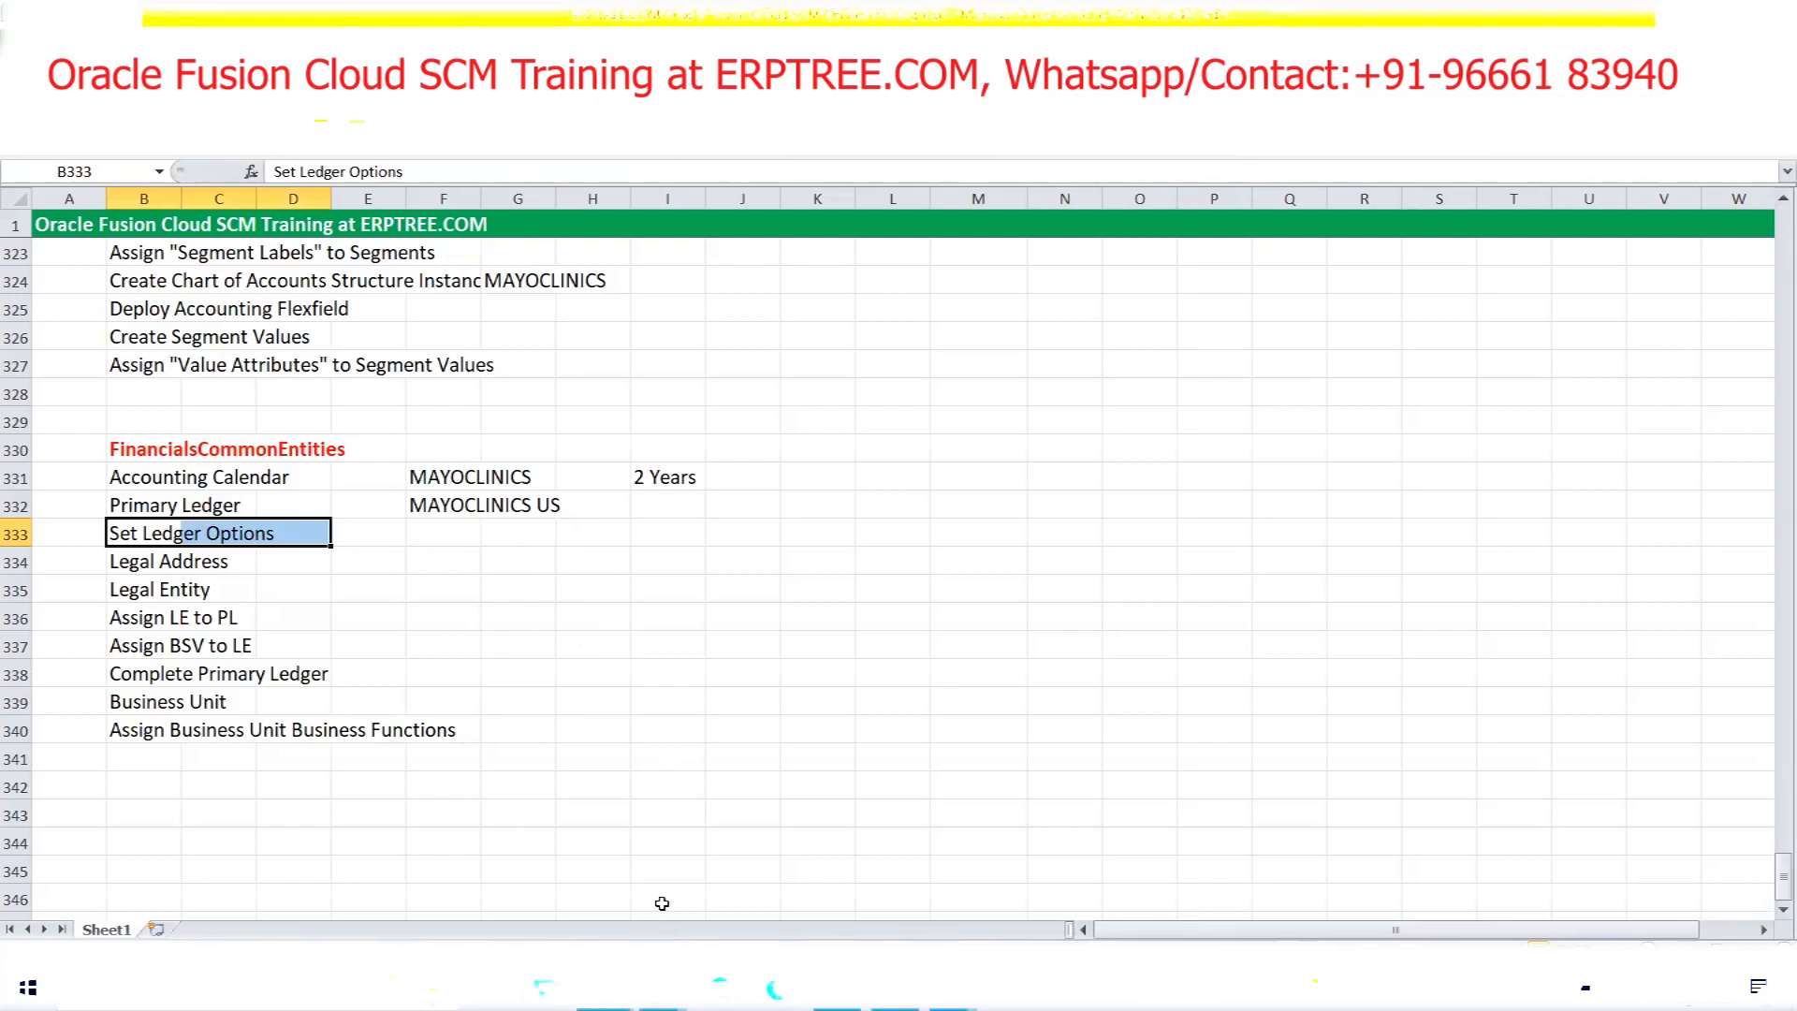
click(604, 989)
click(684, 933)
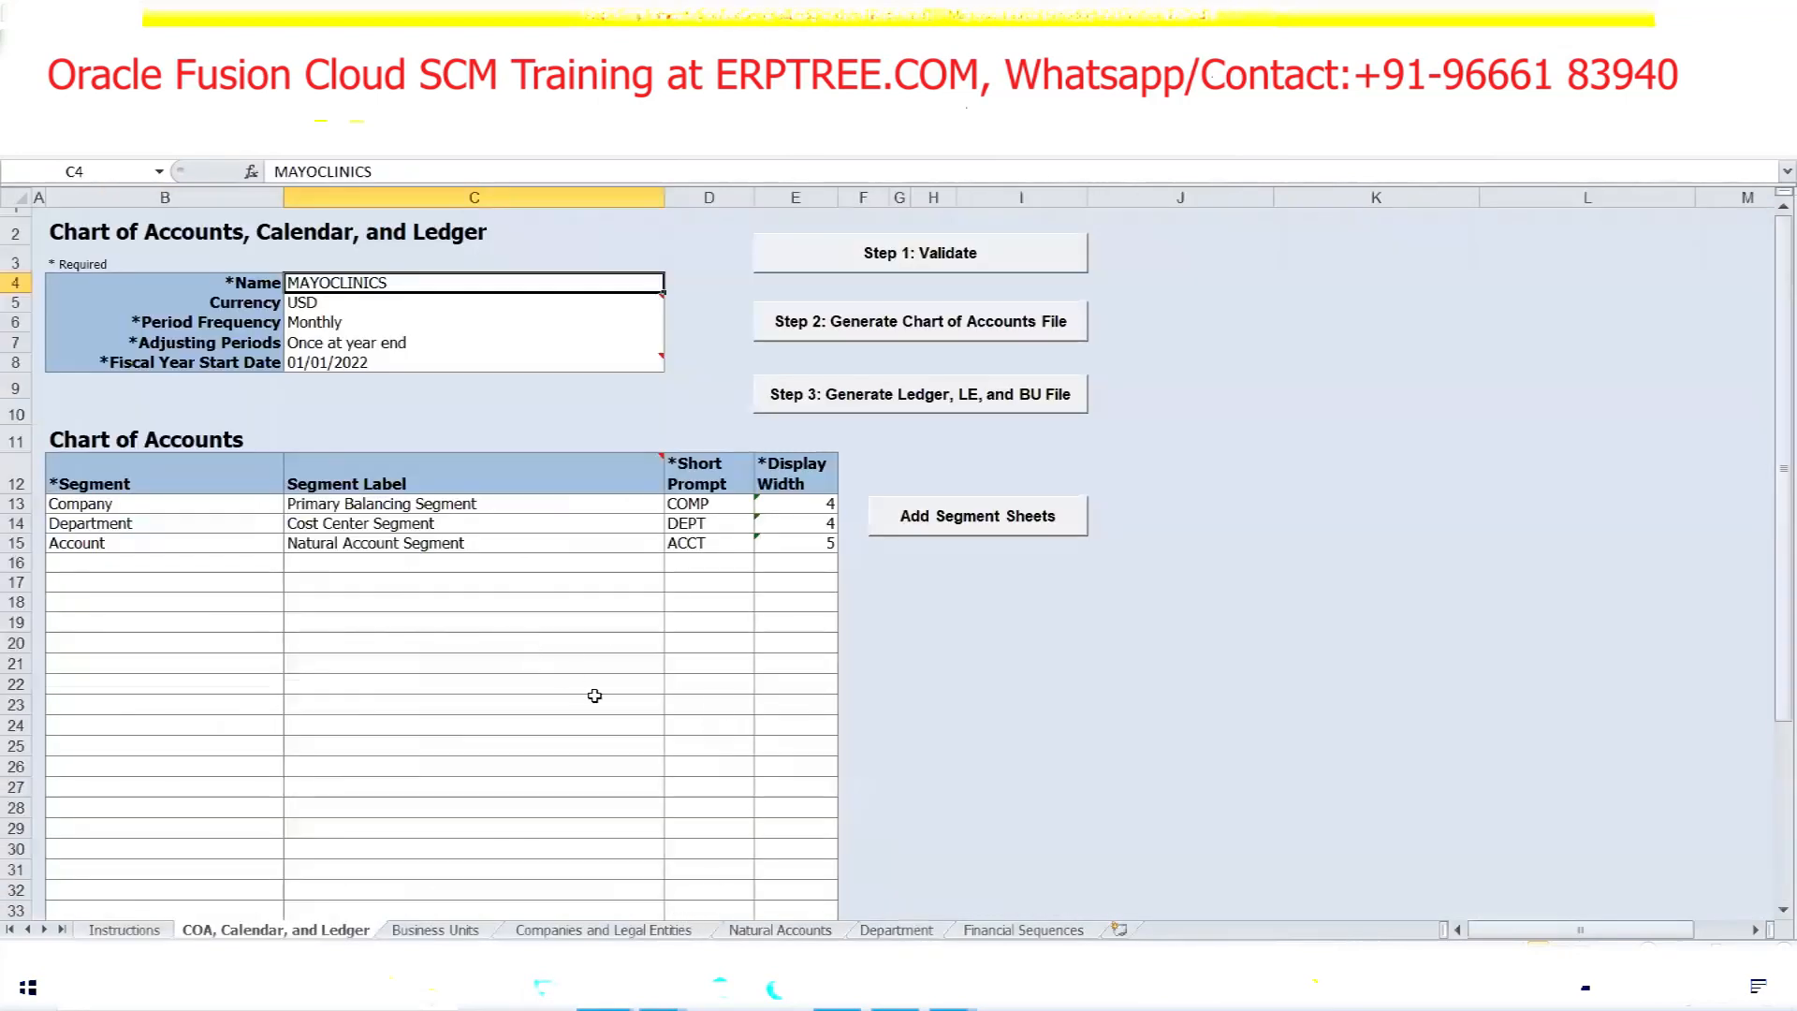
On the Natural Accounts sheet, find 'Reta' to reach the Retained Earnings account row
click(780, 929)
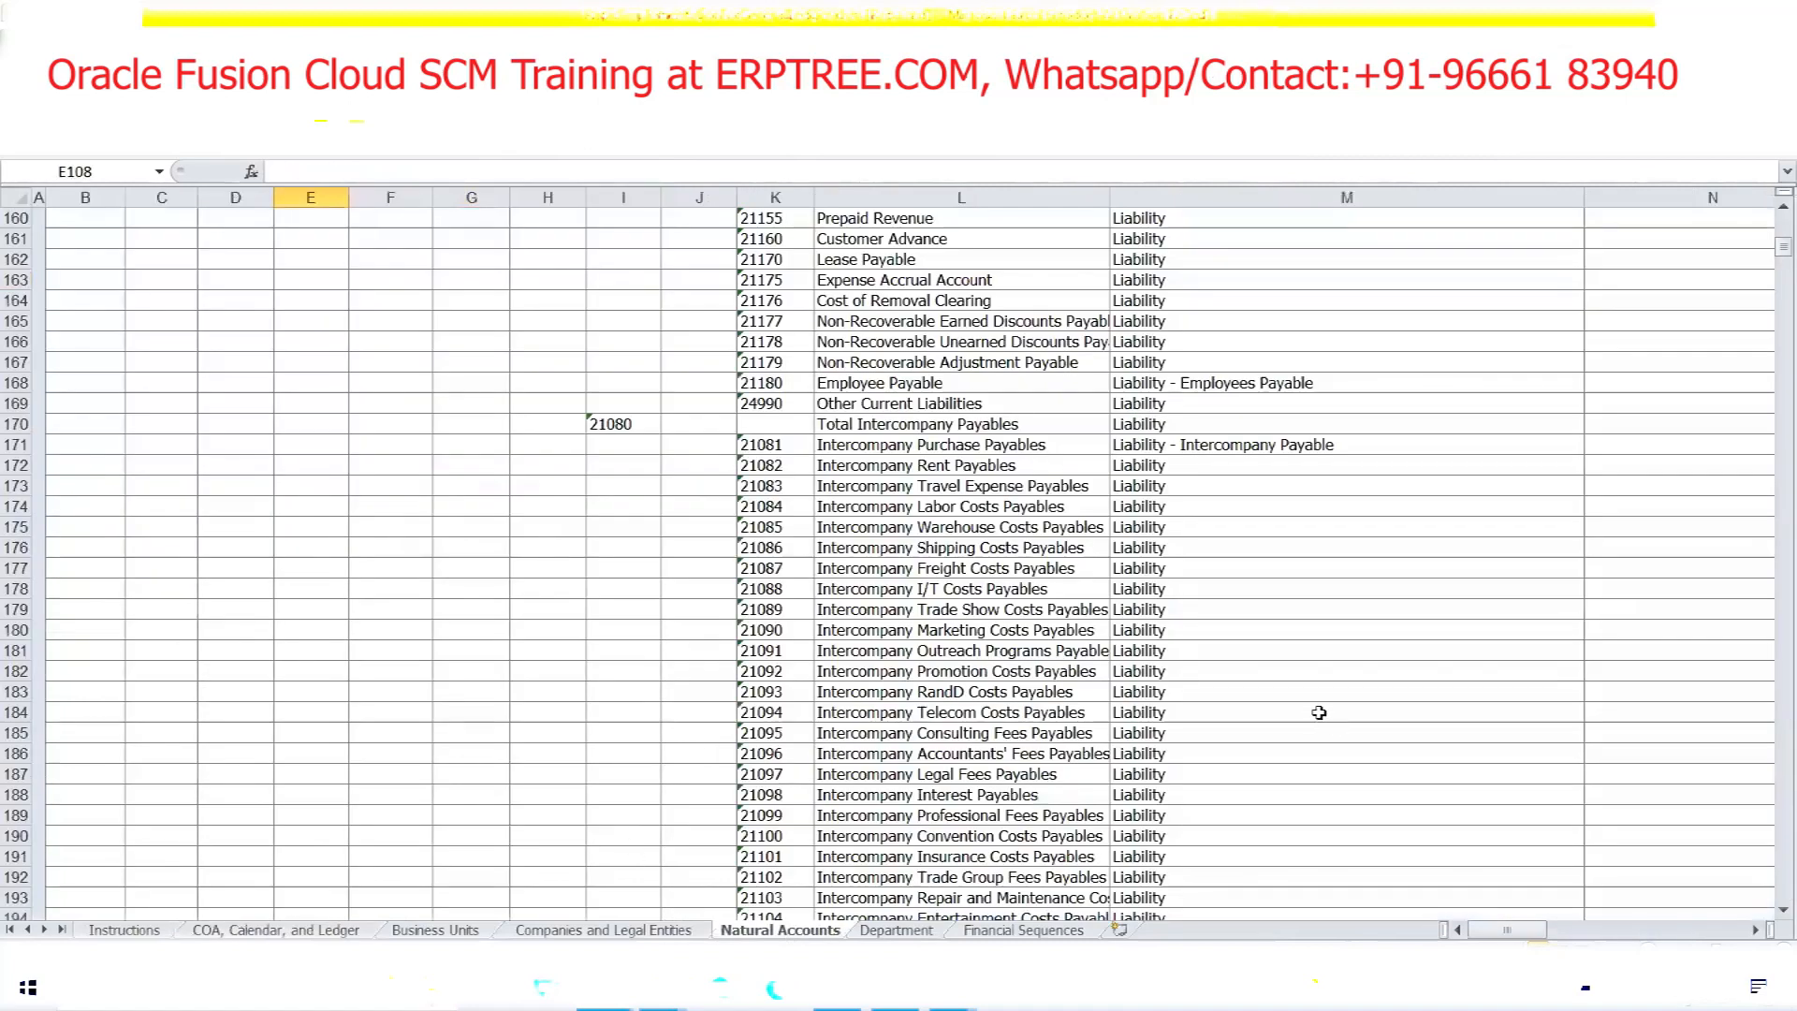
click(1320, 657)
key(ctrl+f)
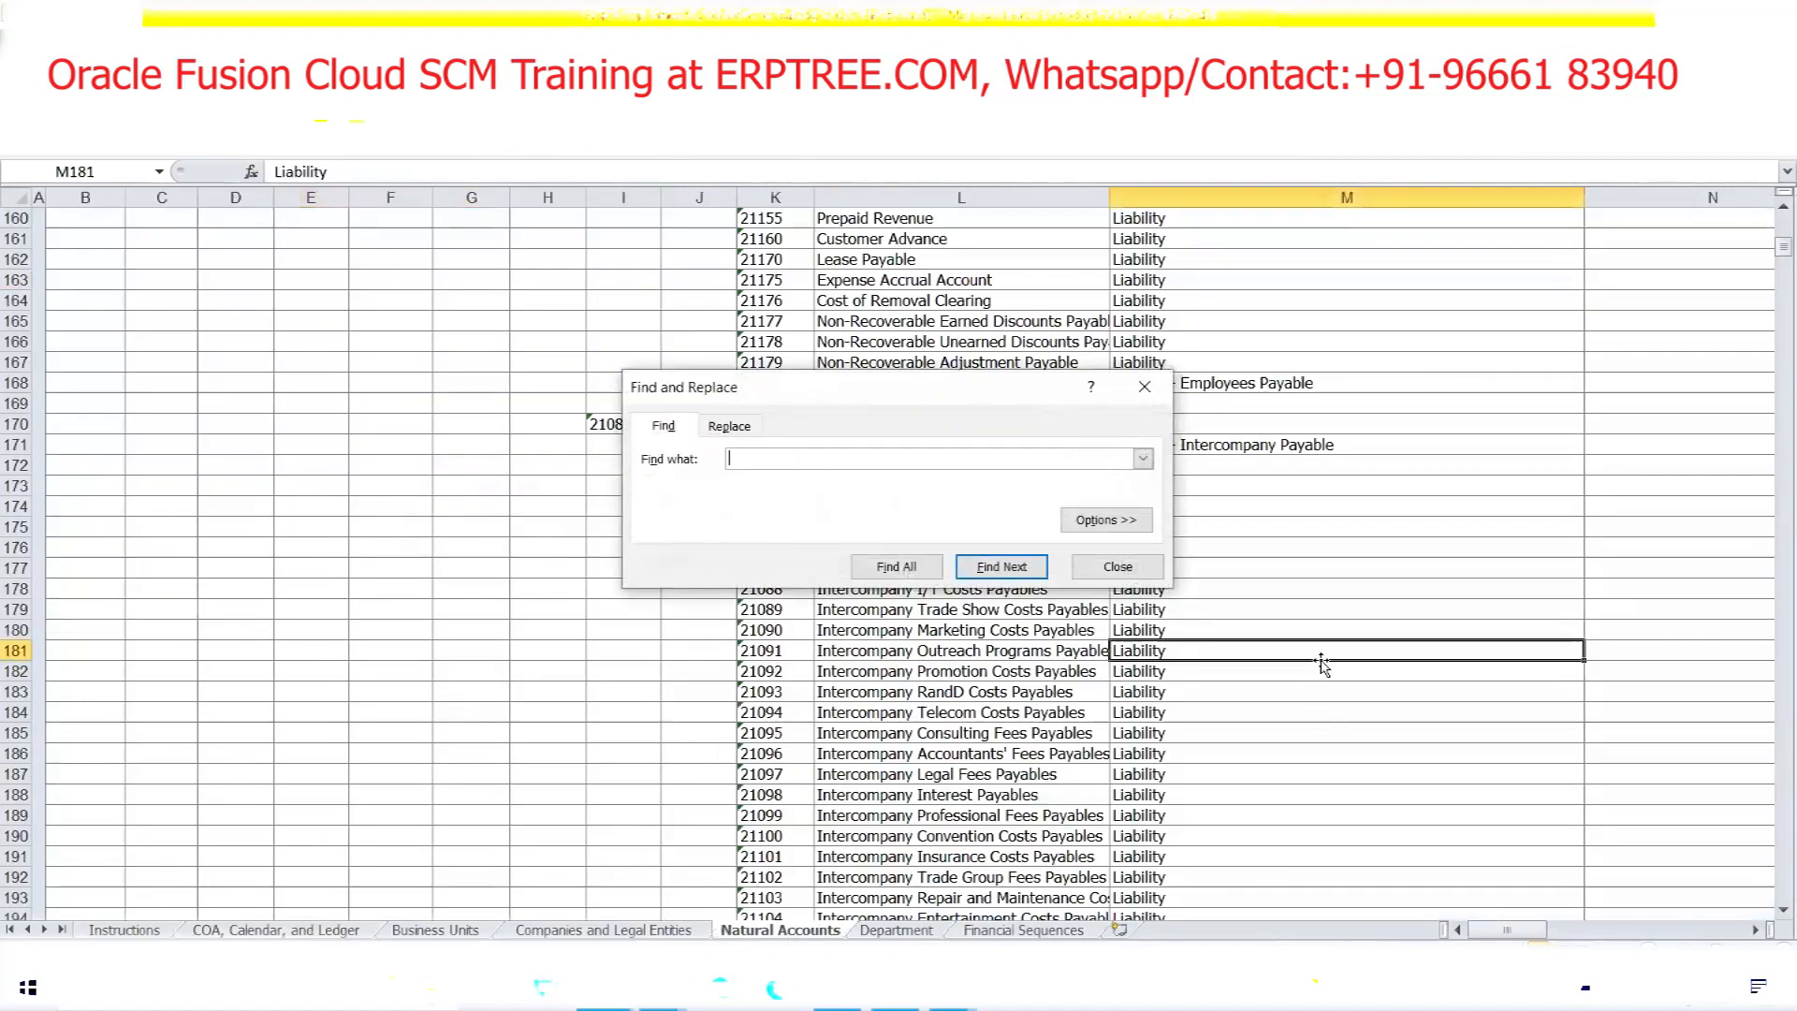
text(Retained)
key(Return)
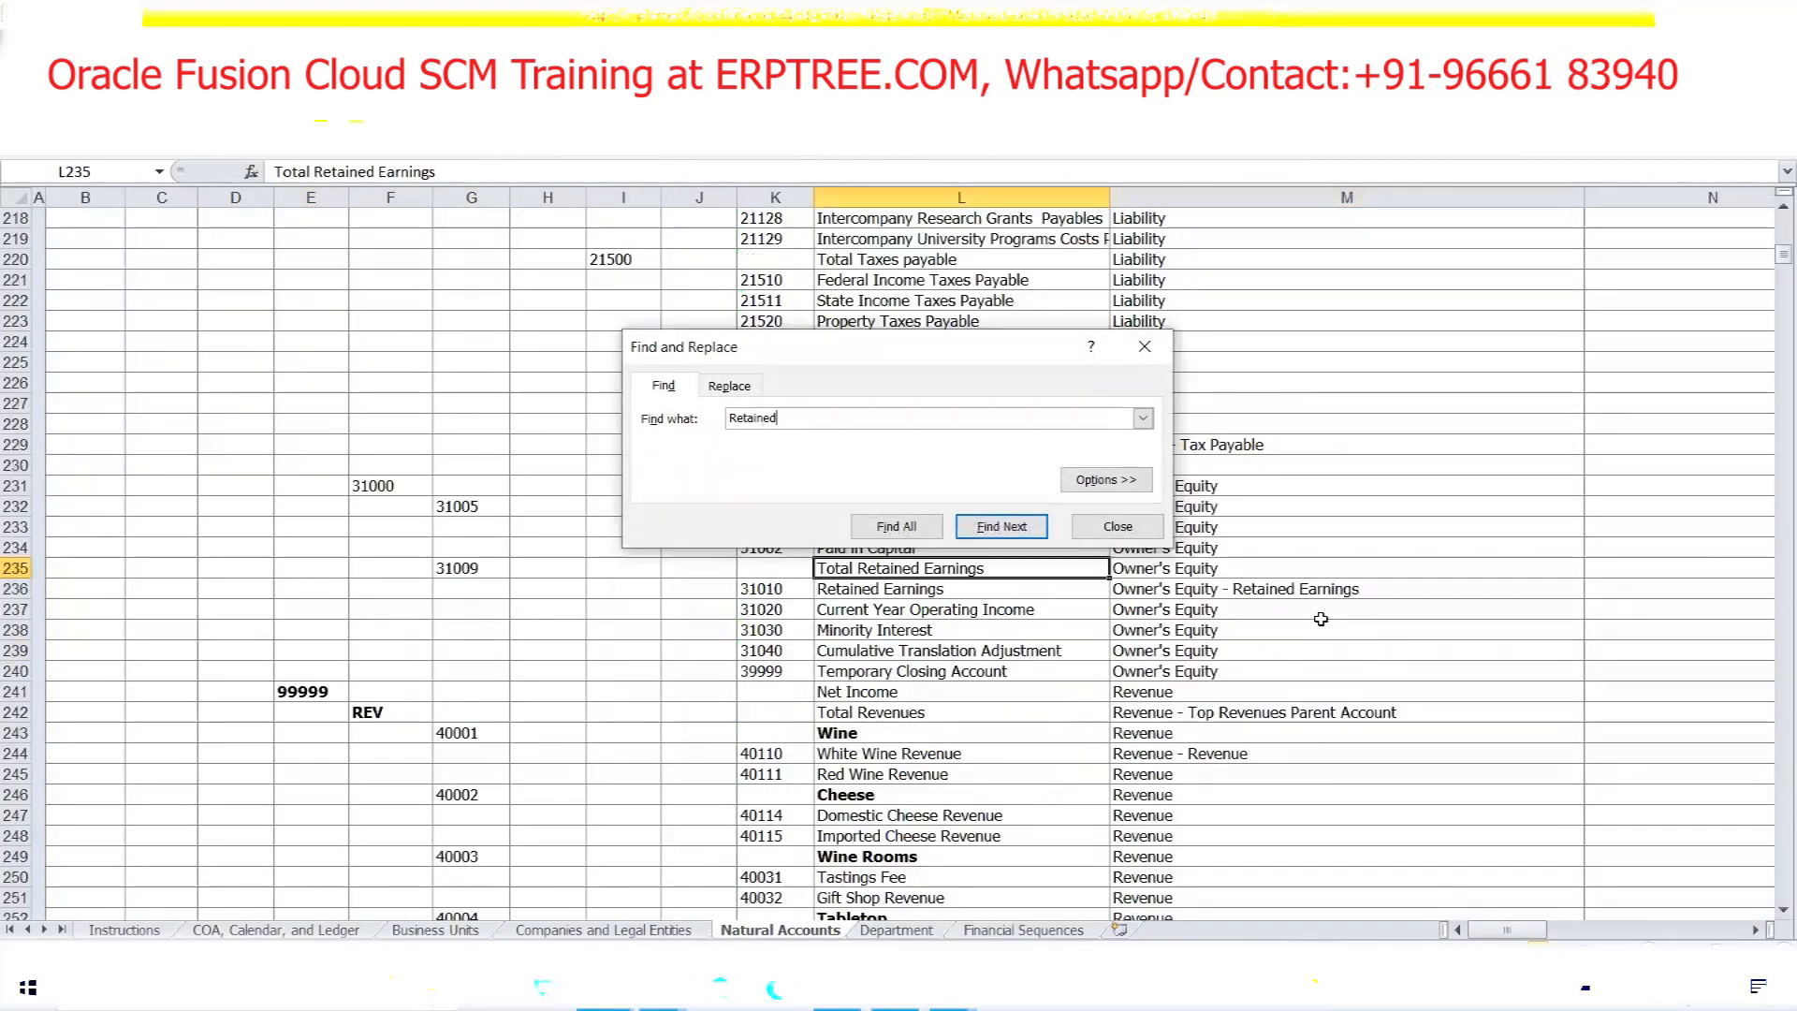
key(Return)
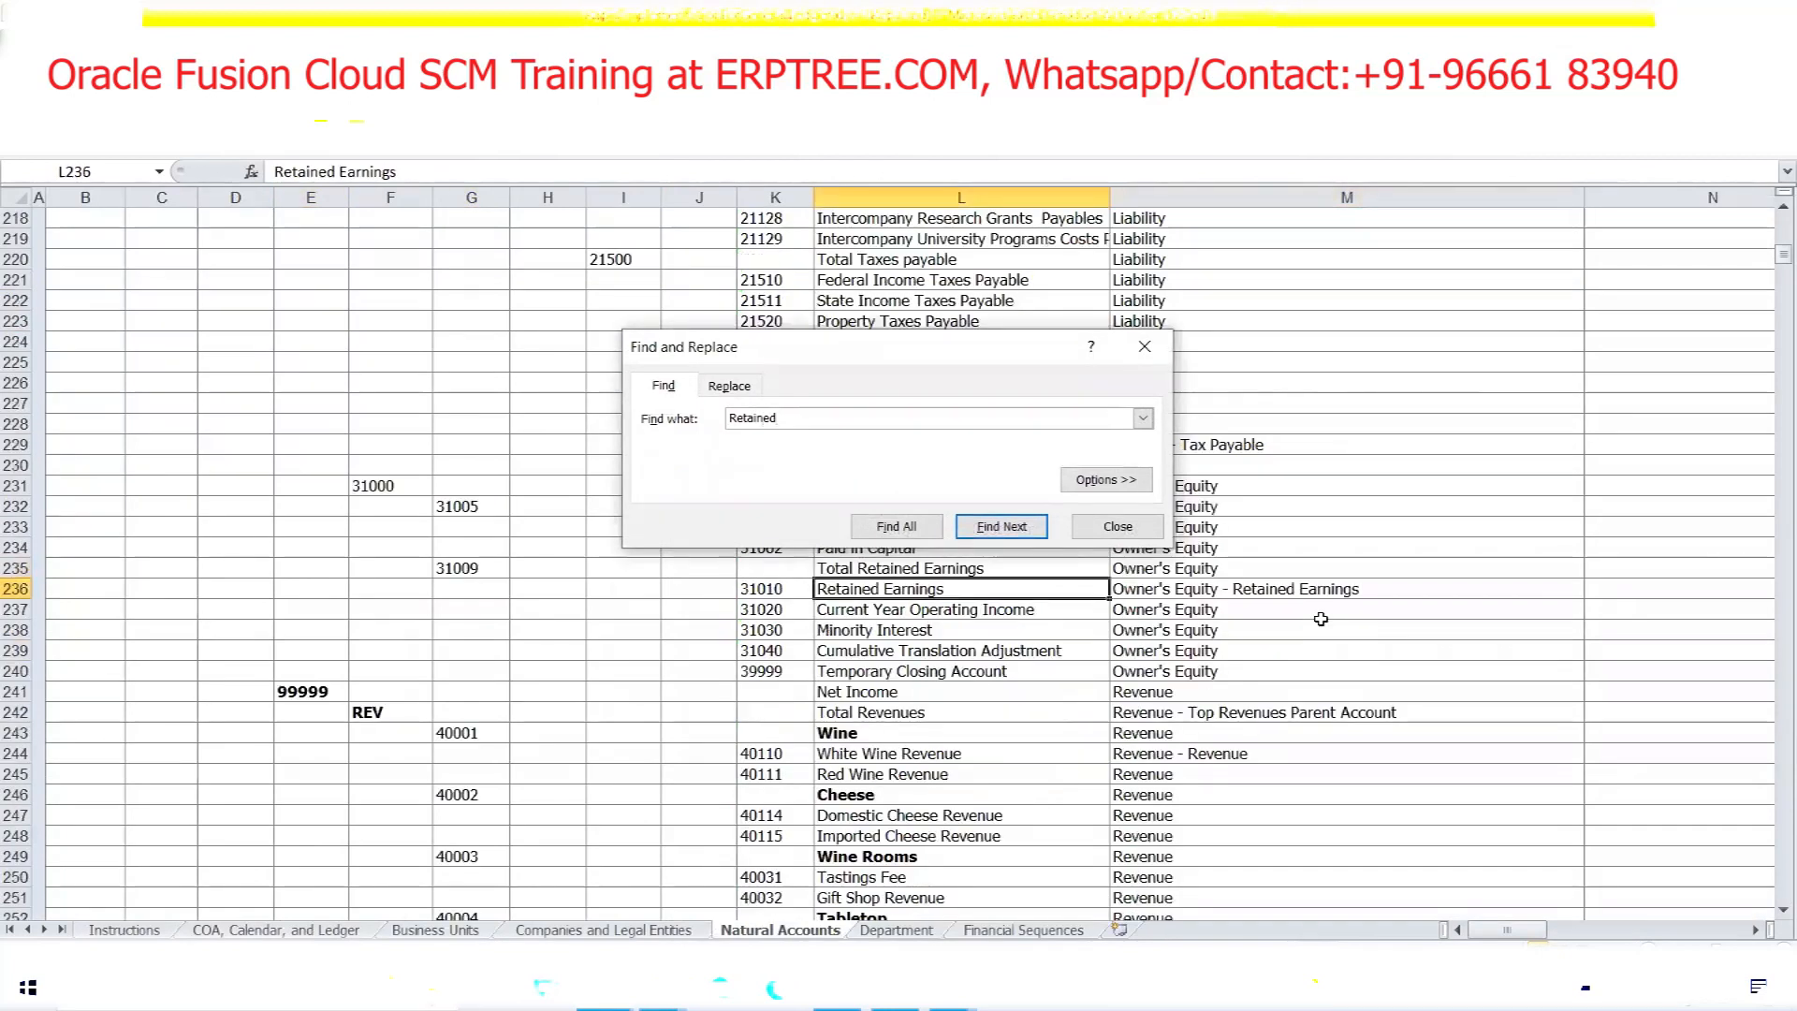
click(1155, 351)
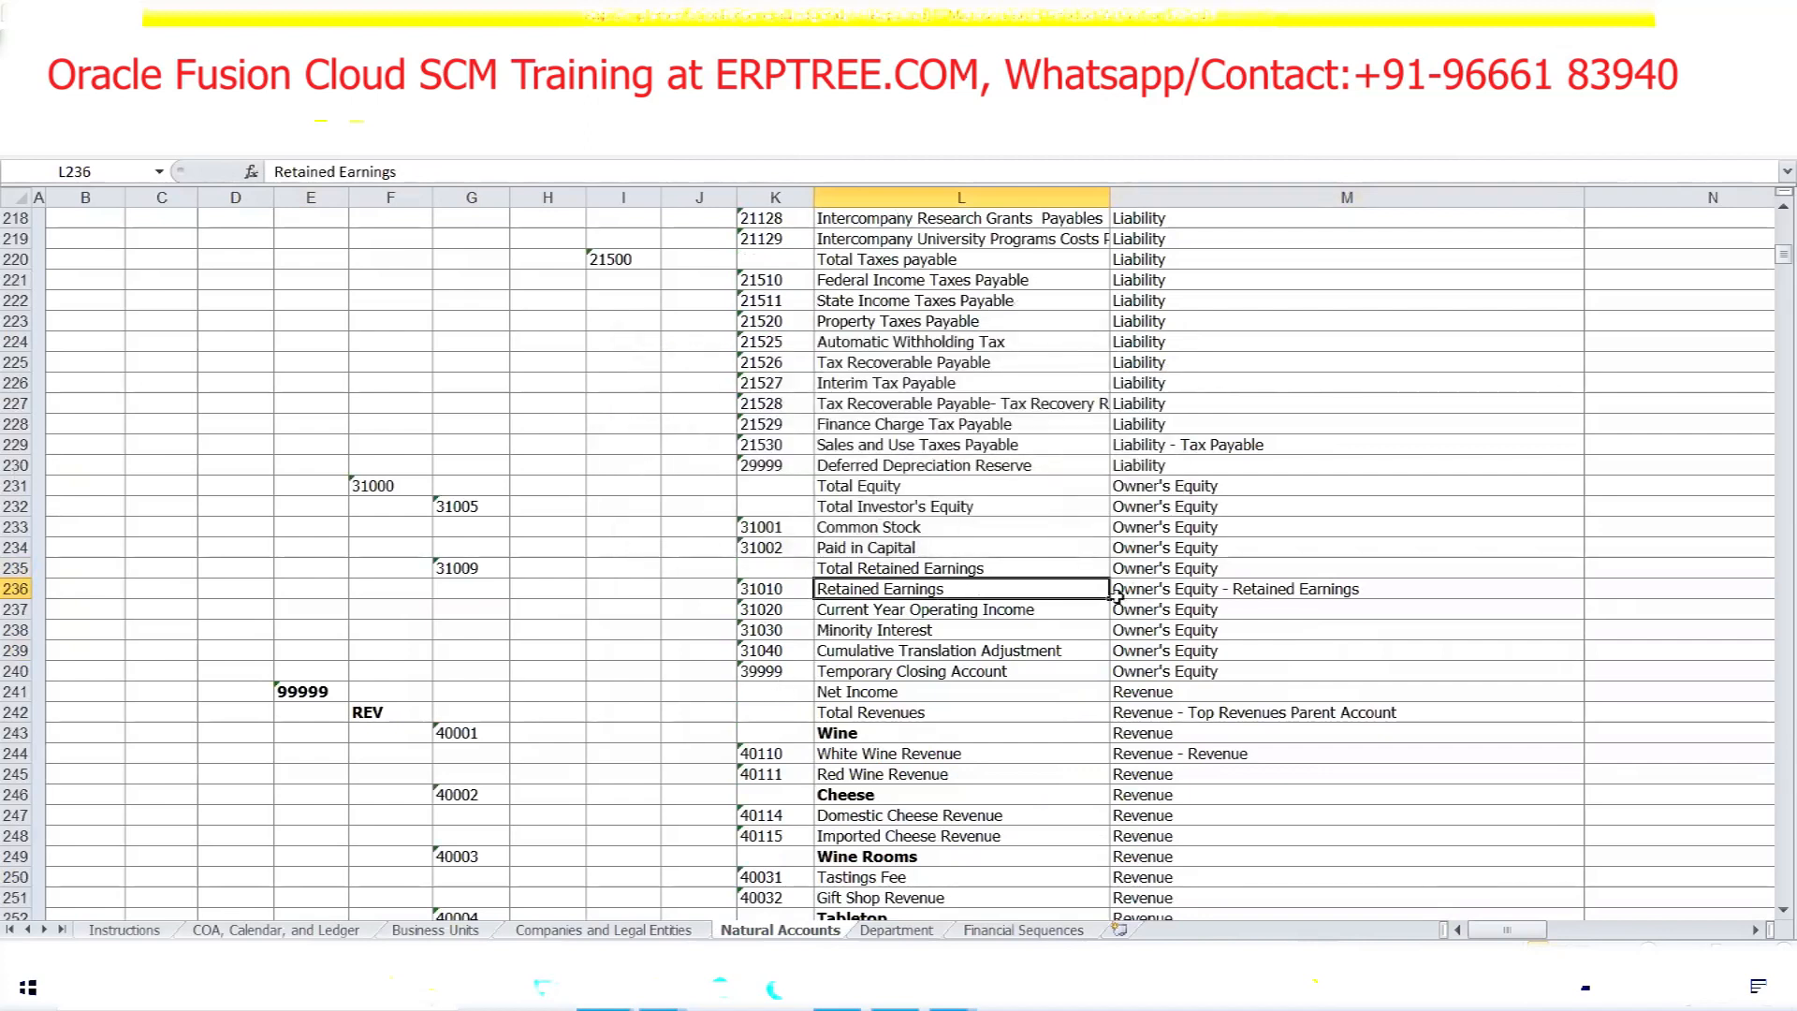
Inspect row 236: account 31010 Retained Earnings typed Owner's Equity - Retained Earnings, left unchanged
drag(796, 588, 1129, 597)
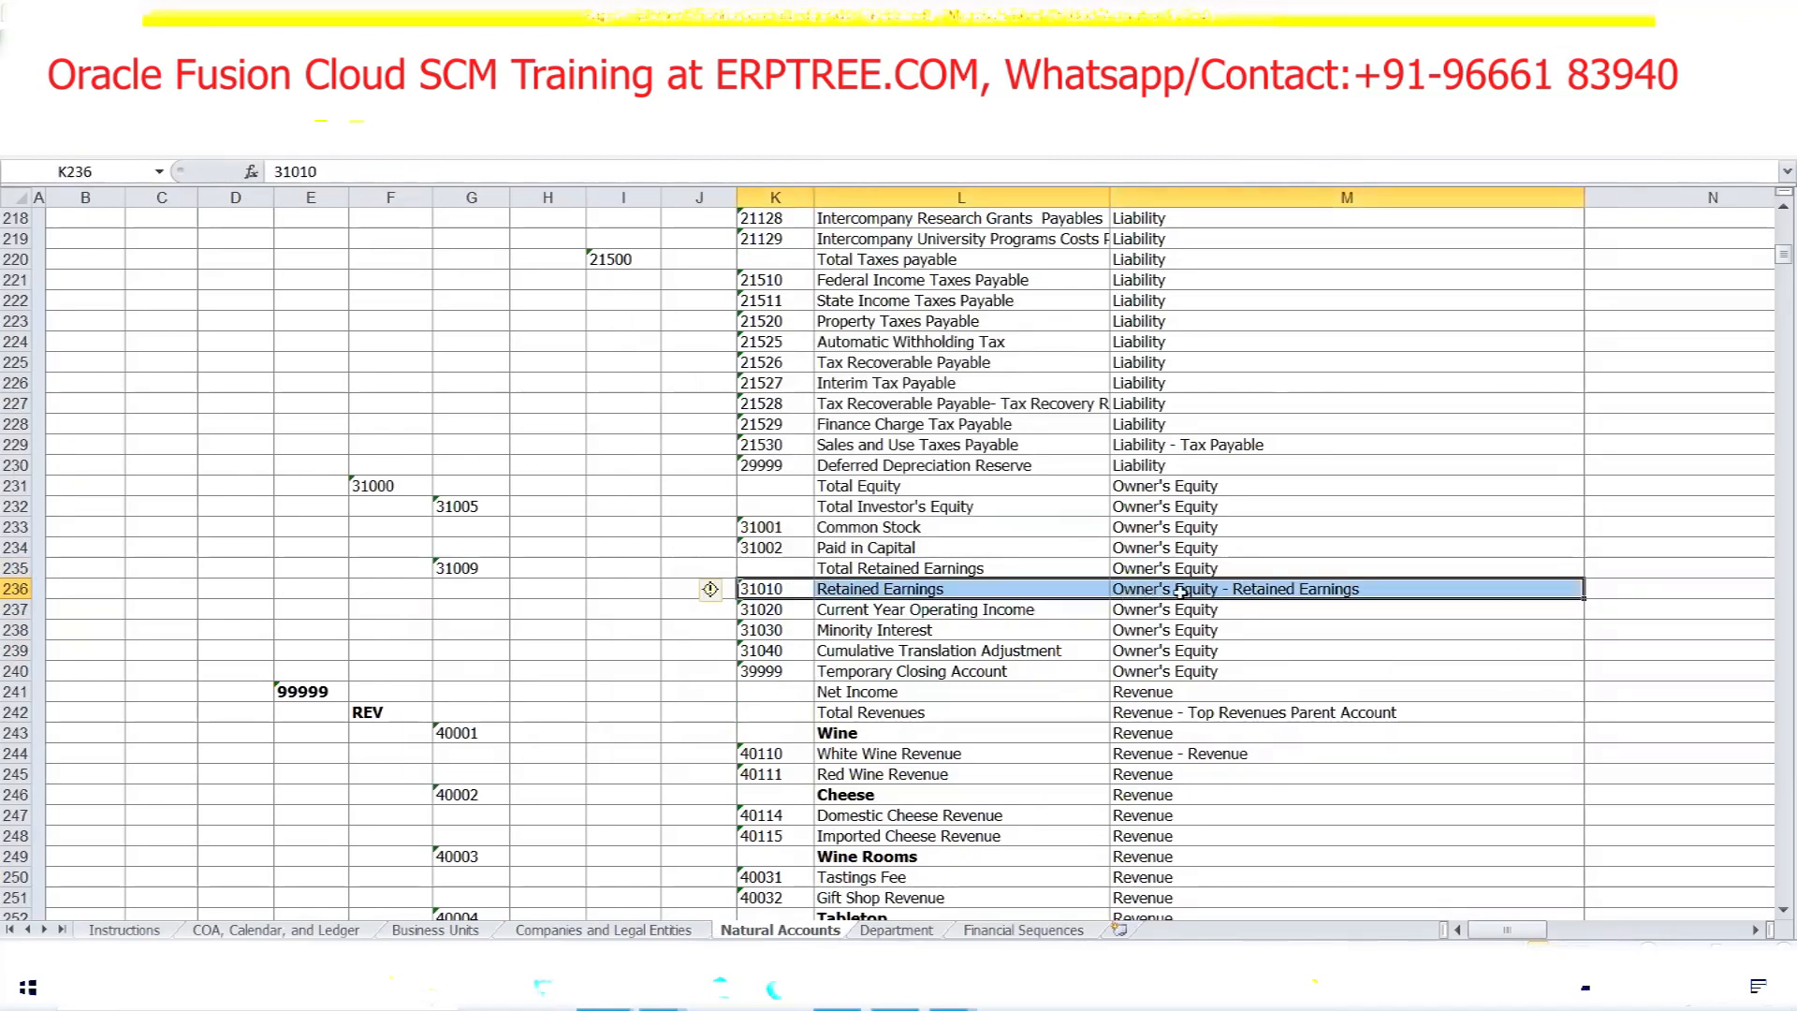
double_click(1373, 582)
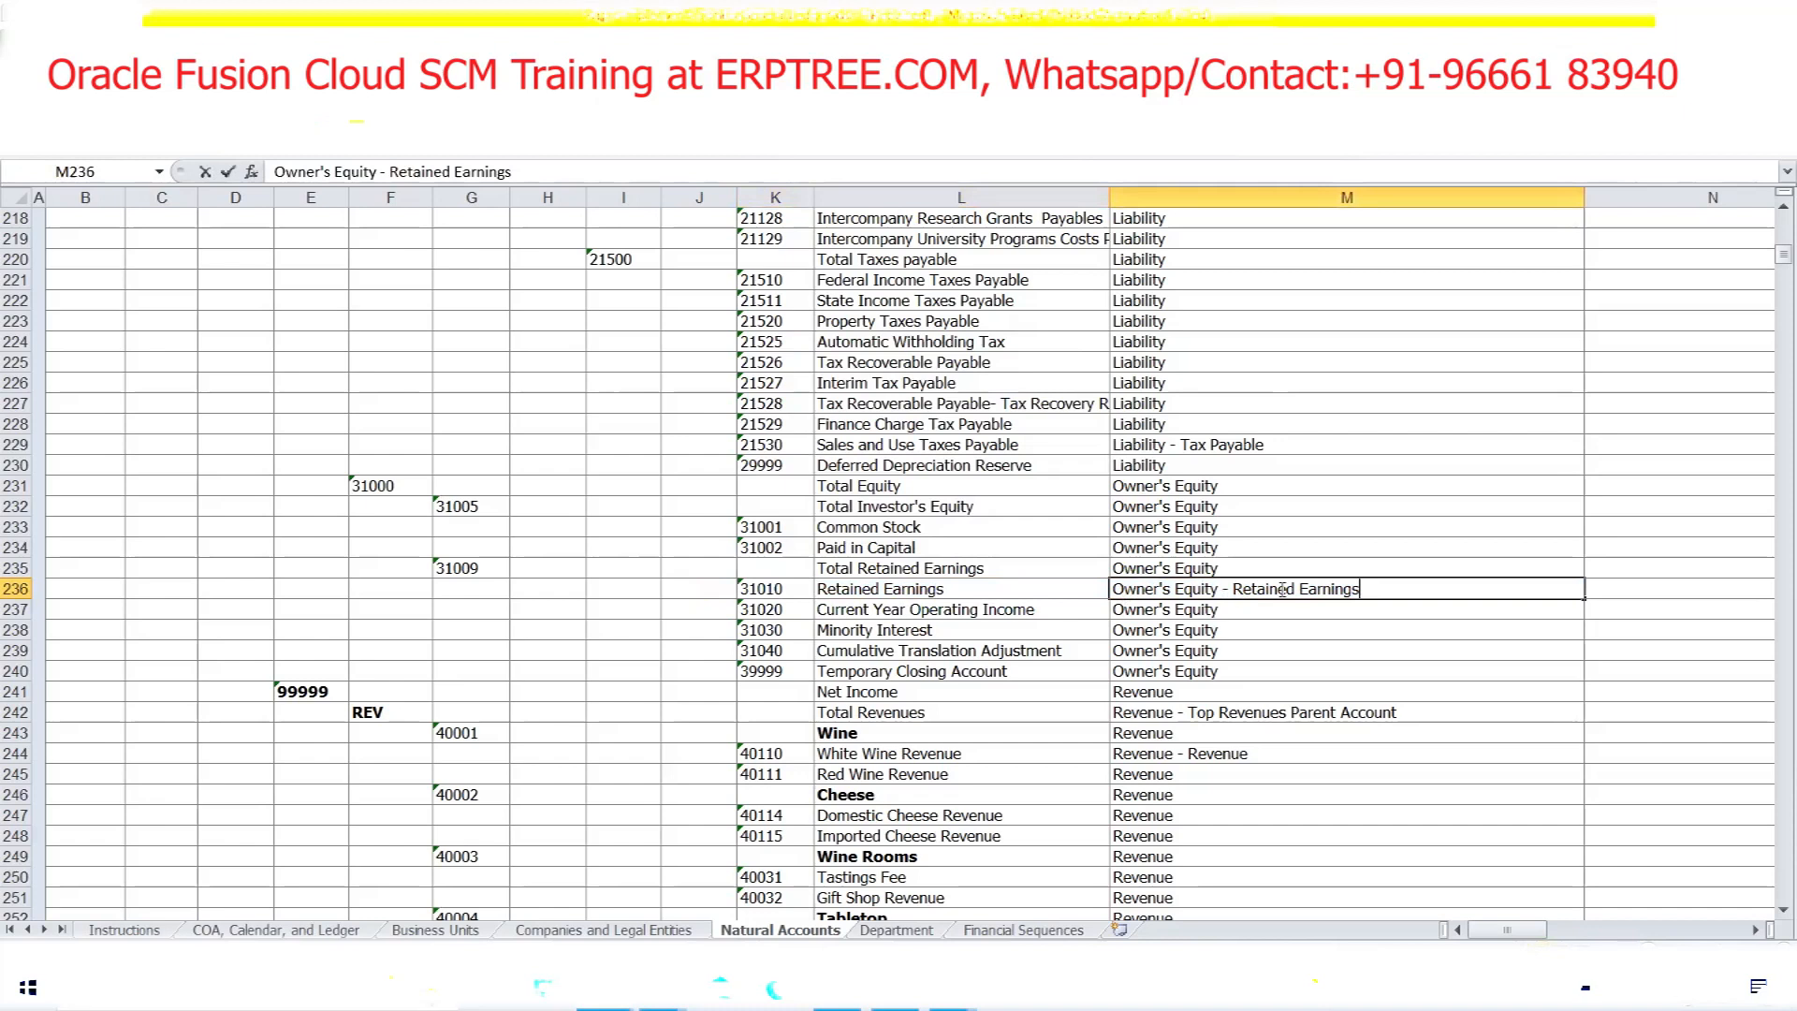
drag(1357, 589, 1236, 592)
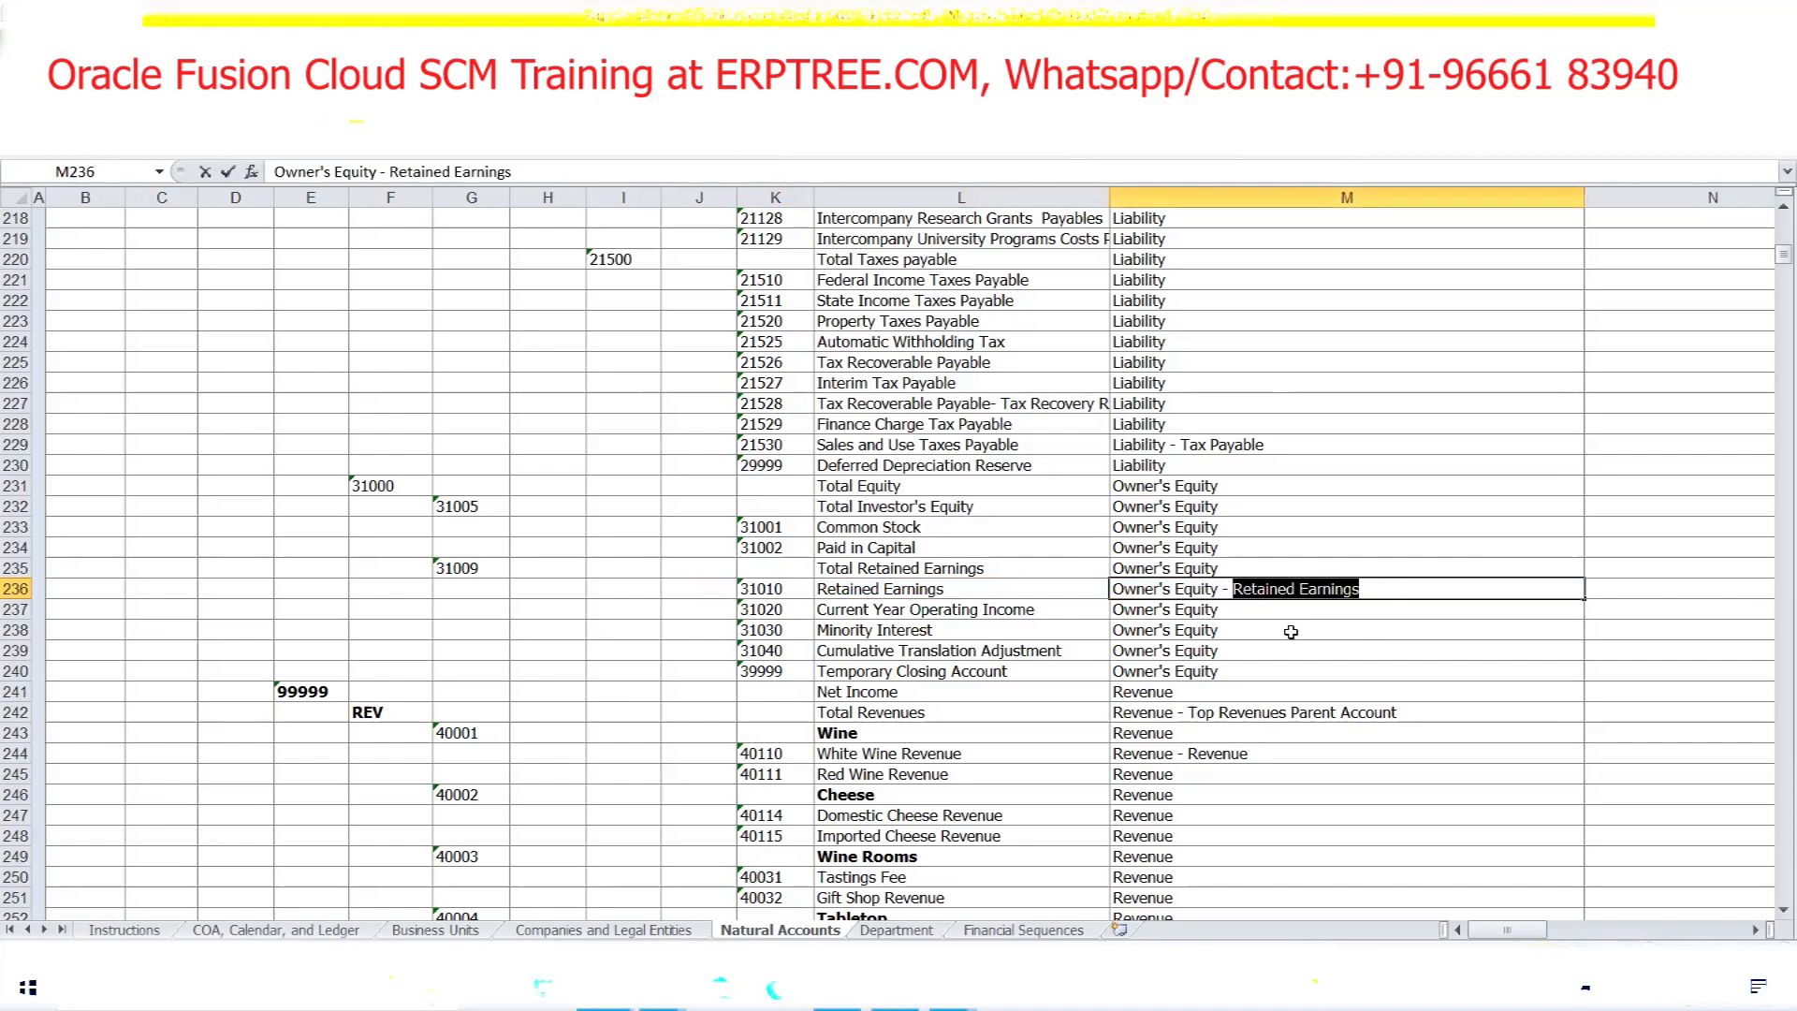
click(765, 595)
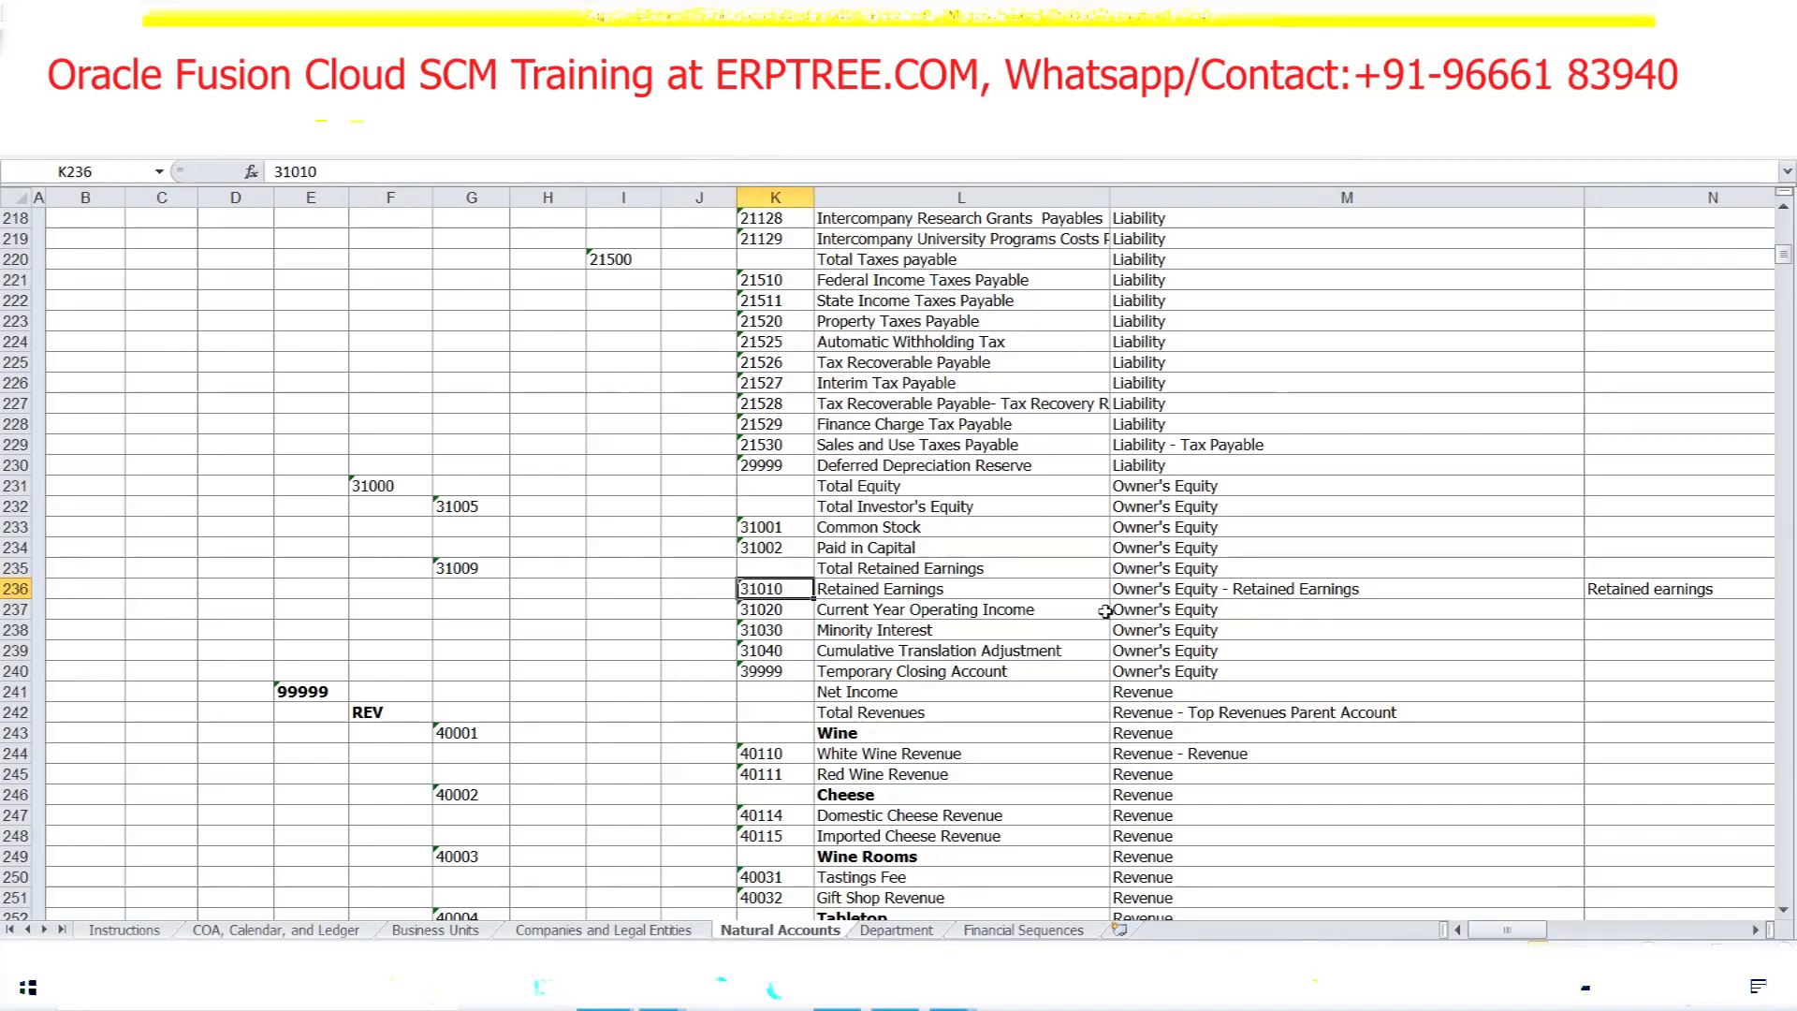
click(885, 588)
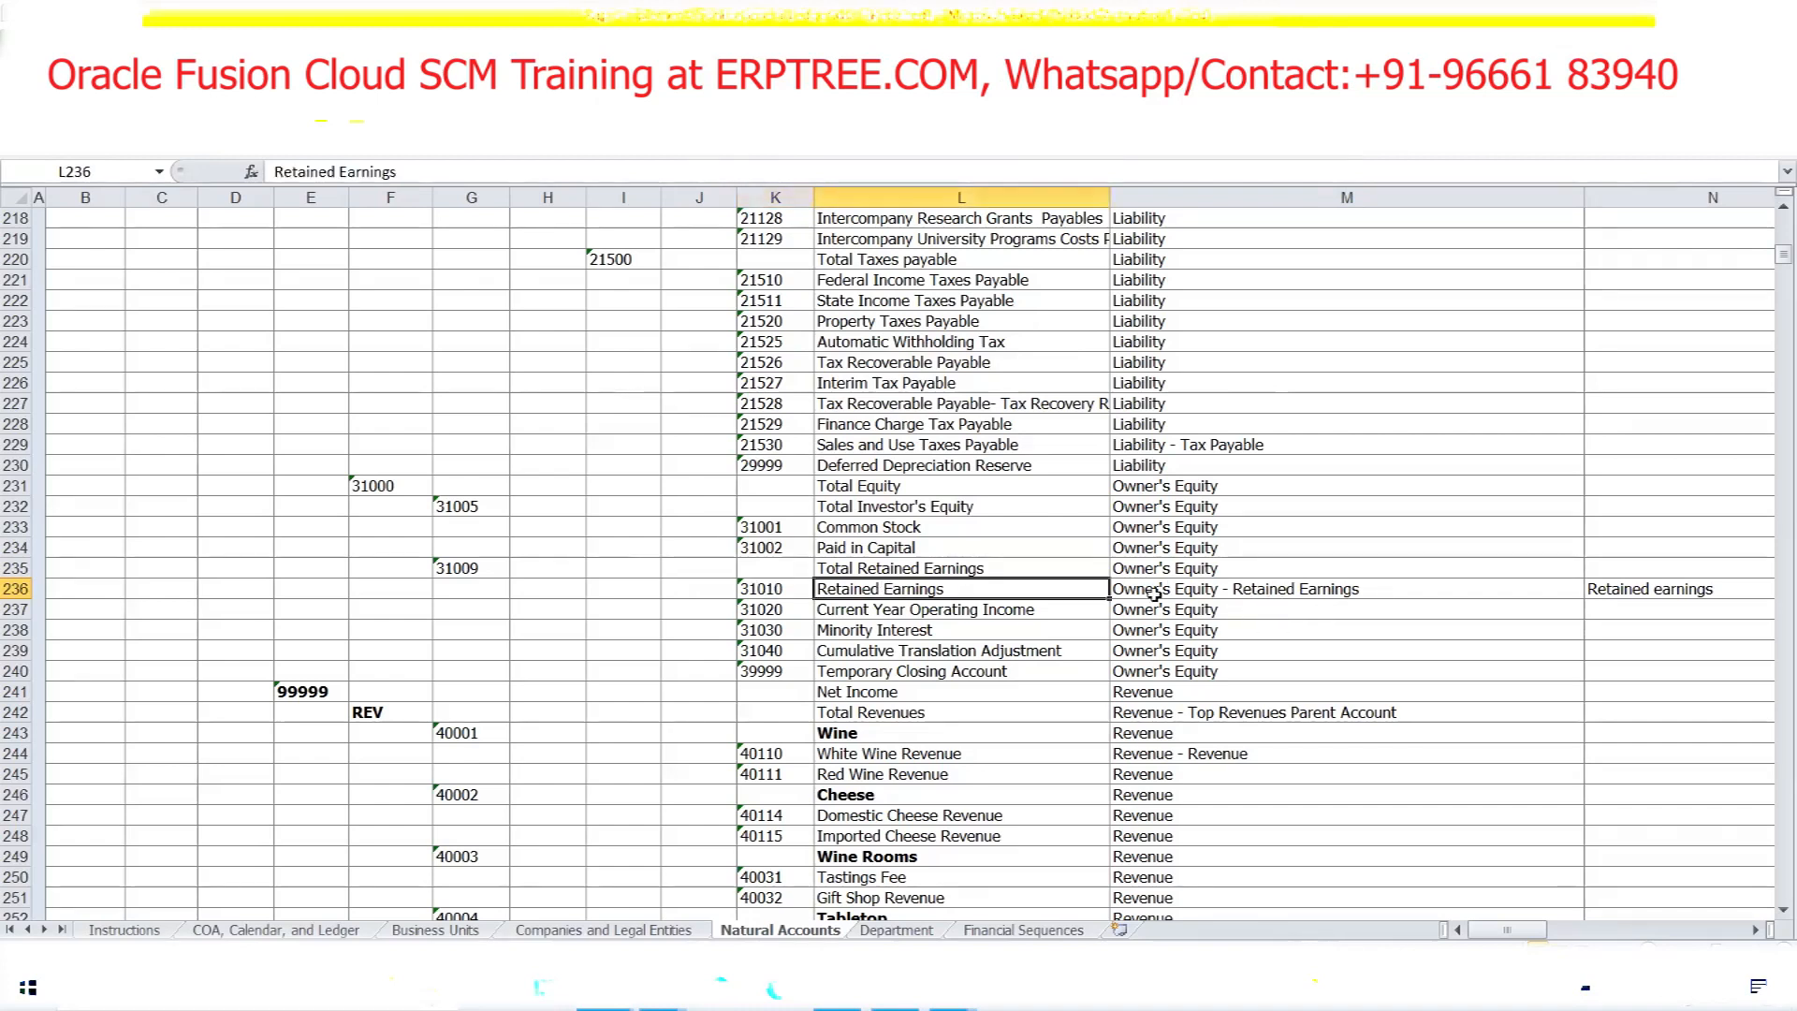
double_click(1300, 588)
drag(1380, 590, 1232, 588)
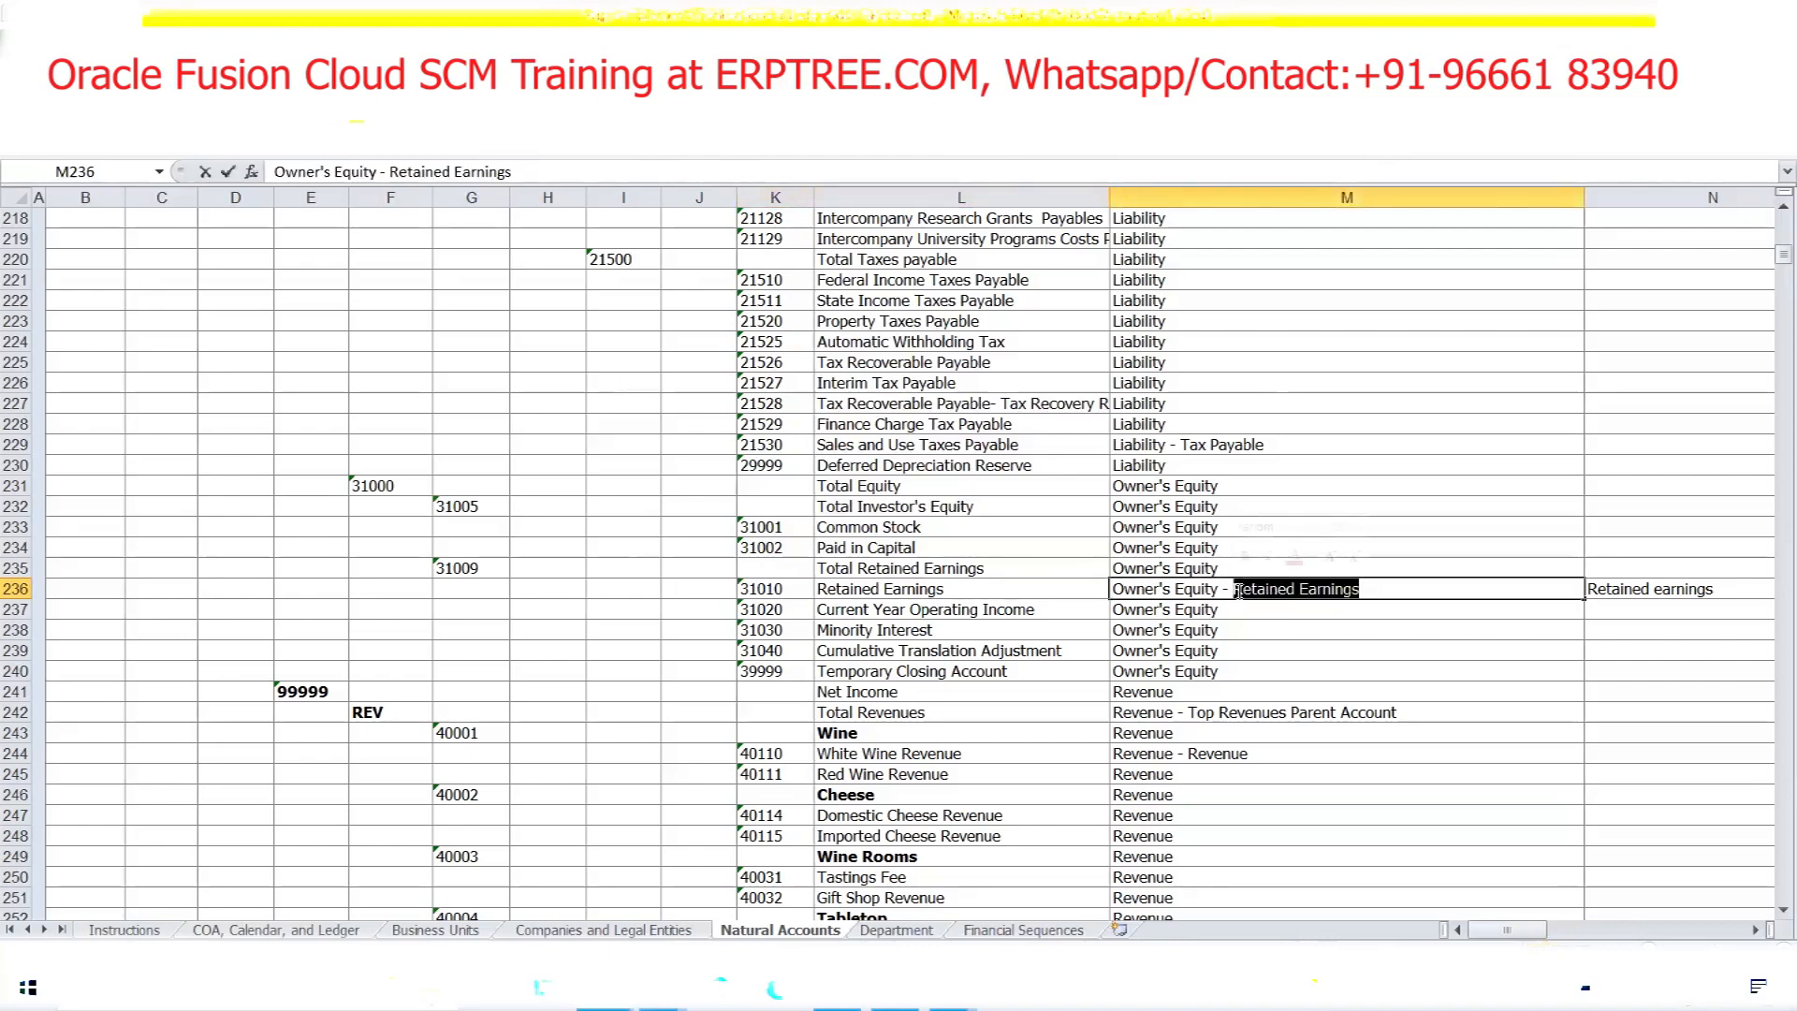
click(785, 590)
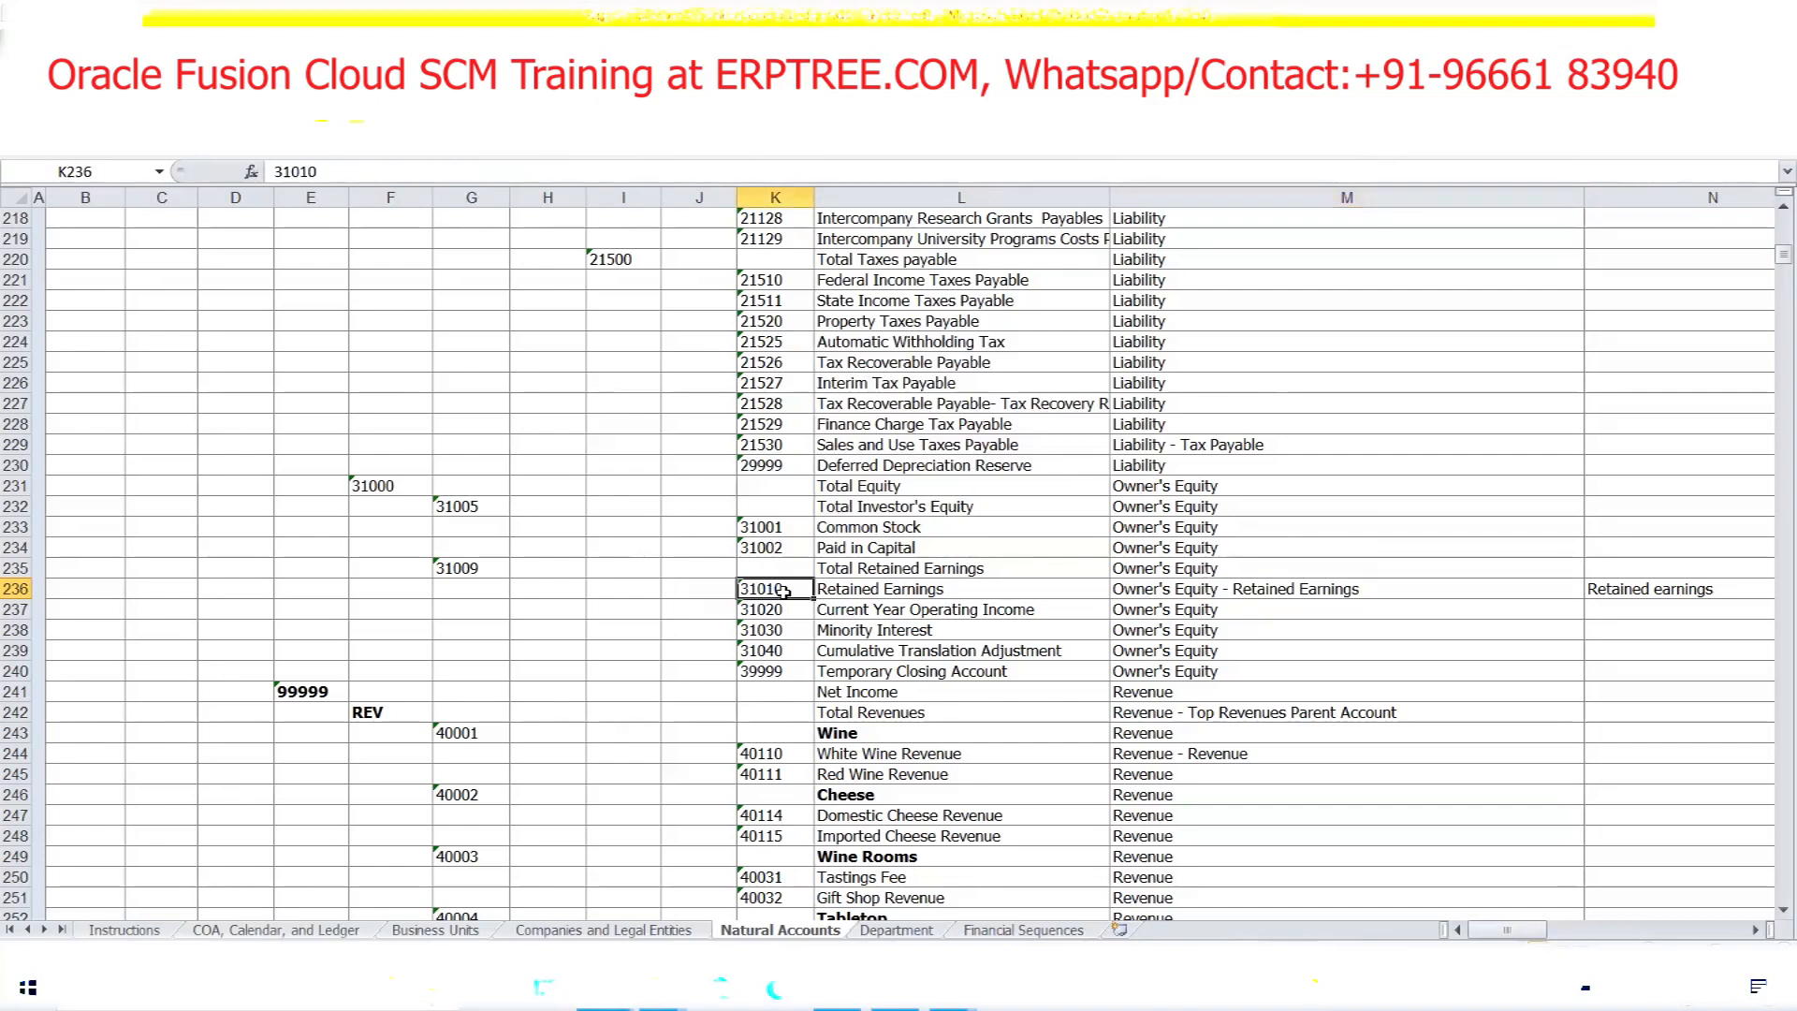
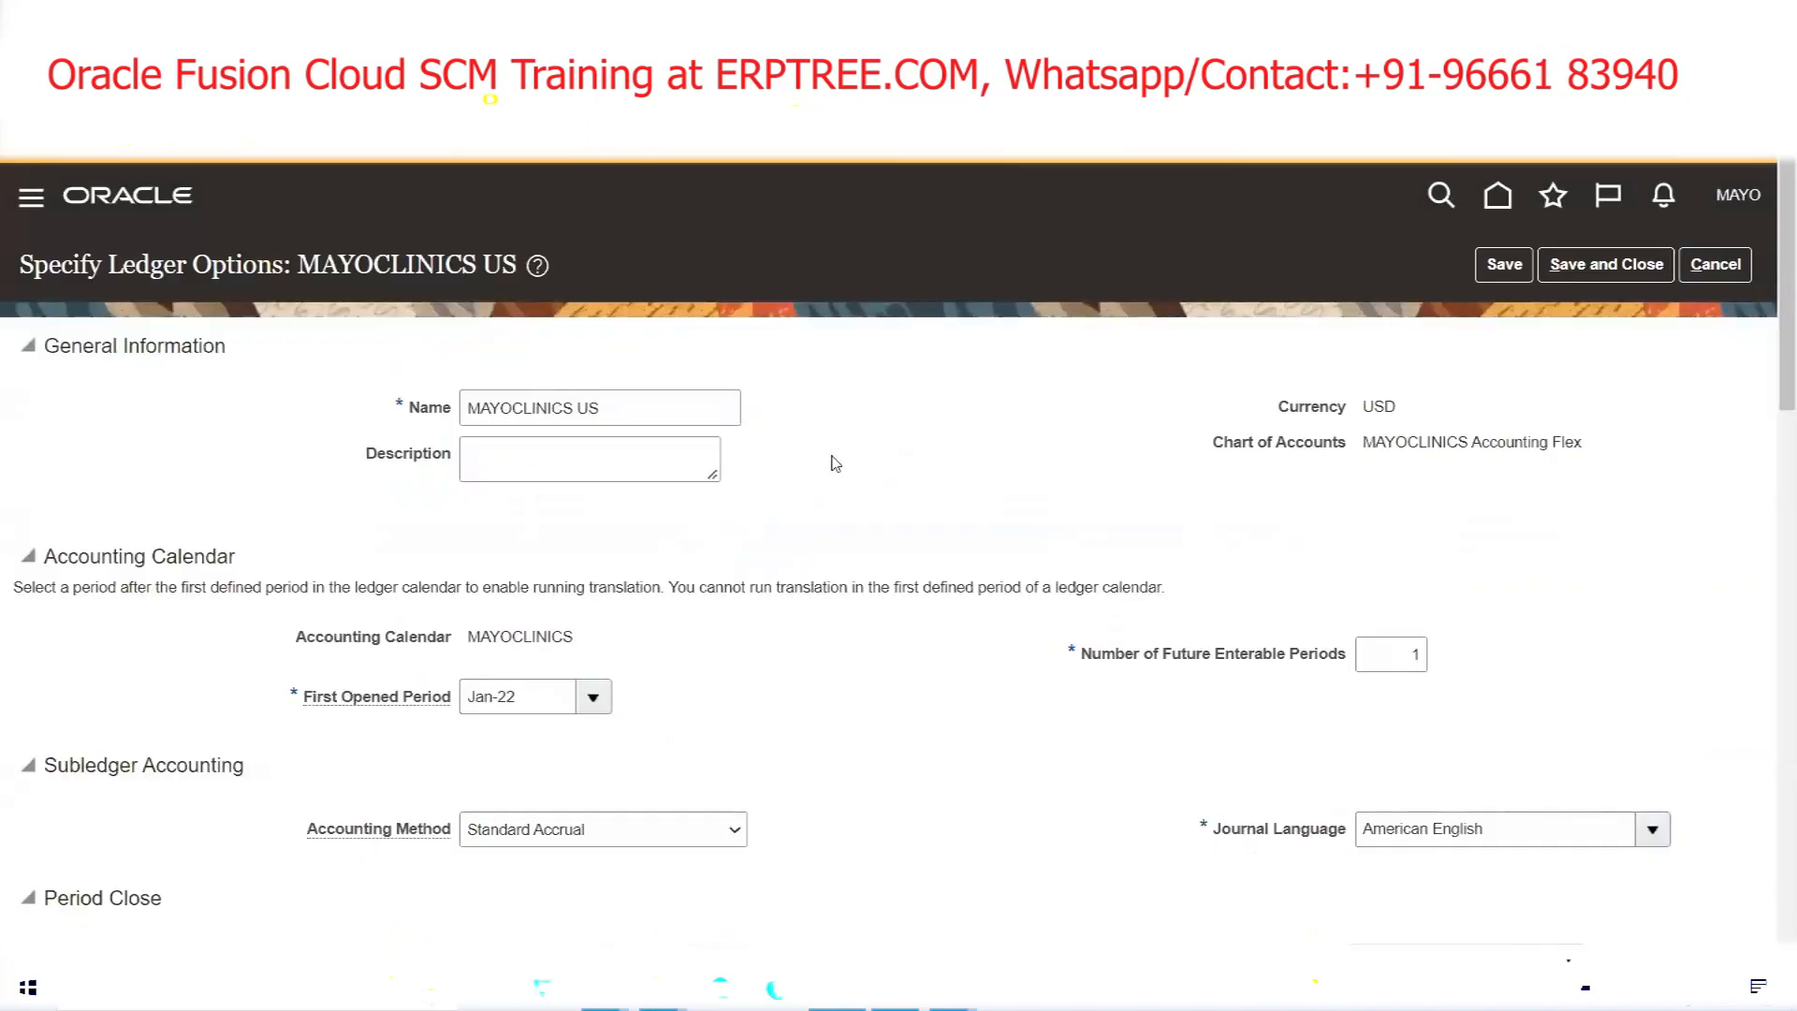
scroll(836, 464, down, 3)
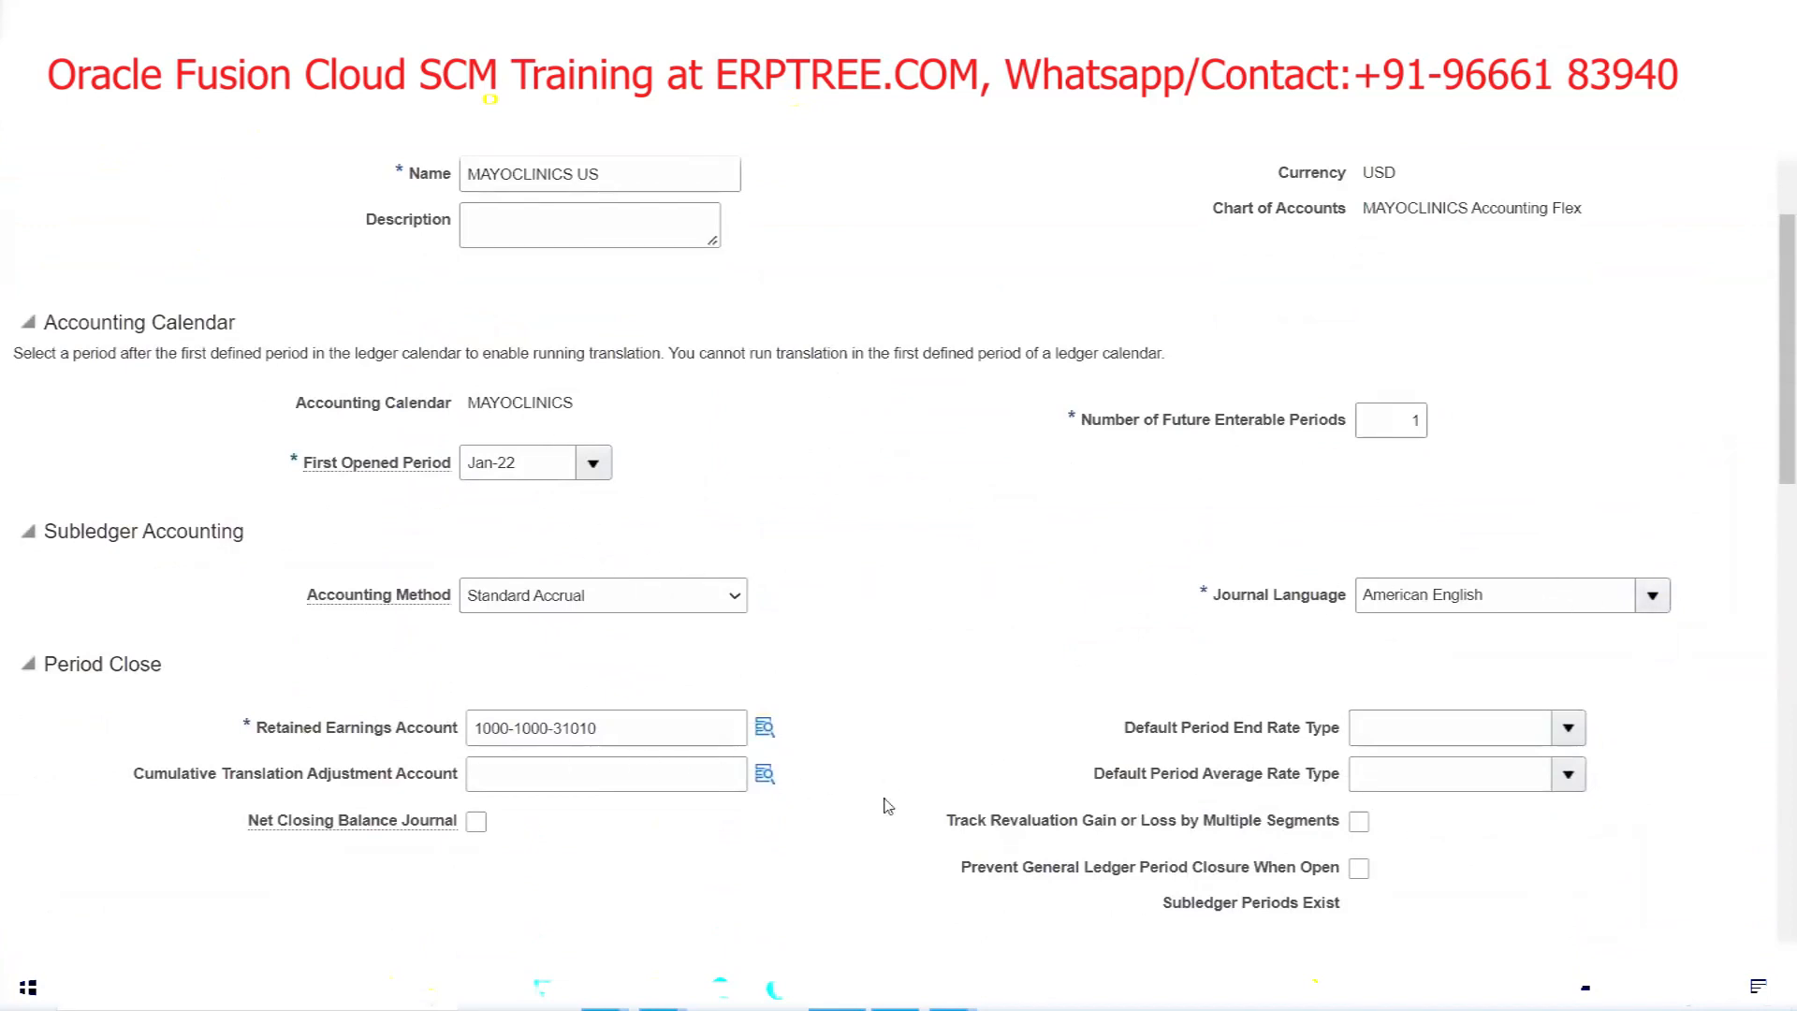
click(765, 731)
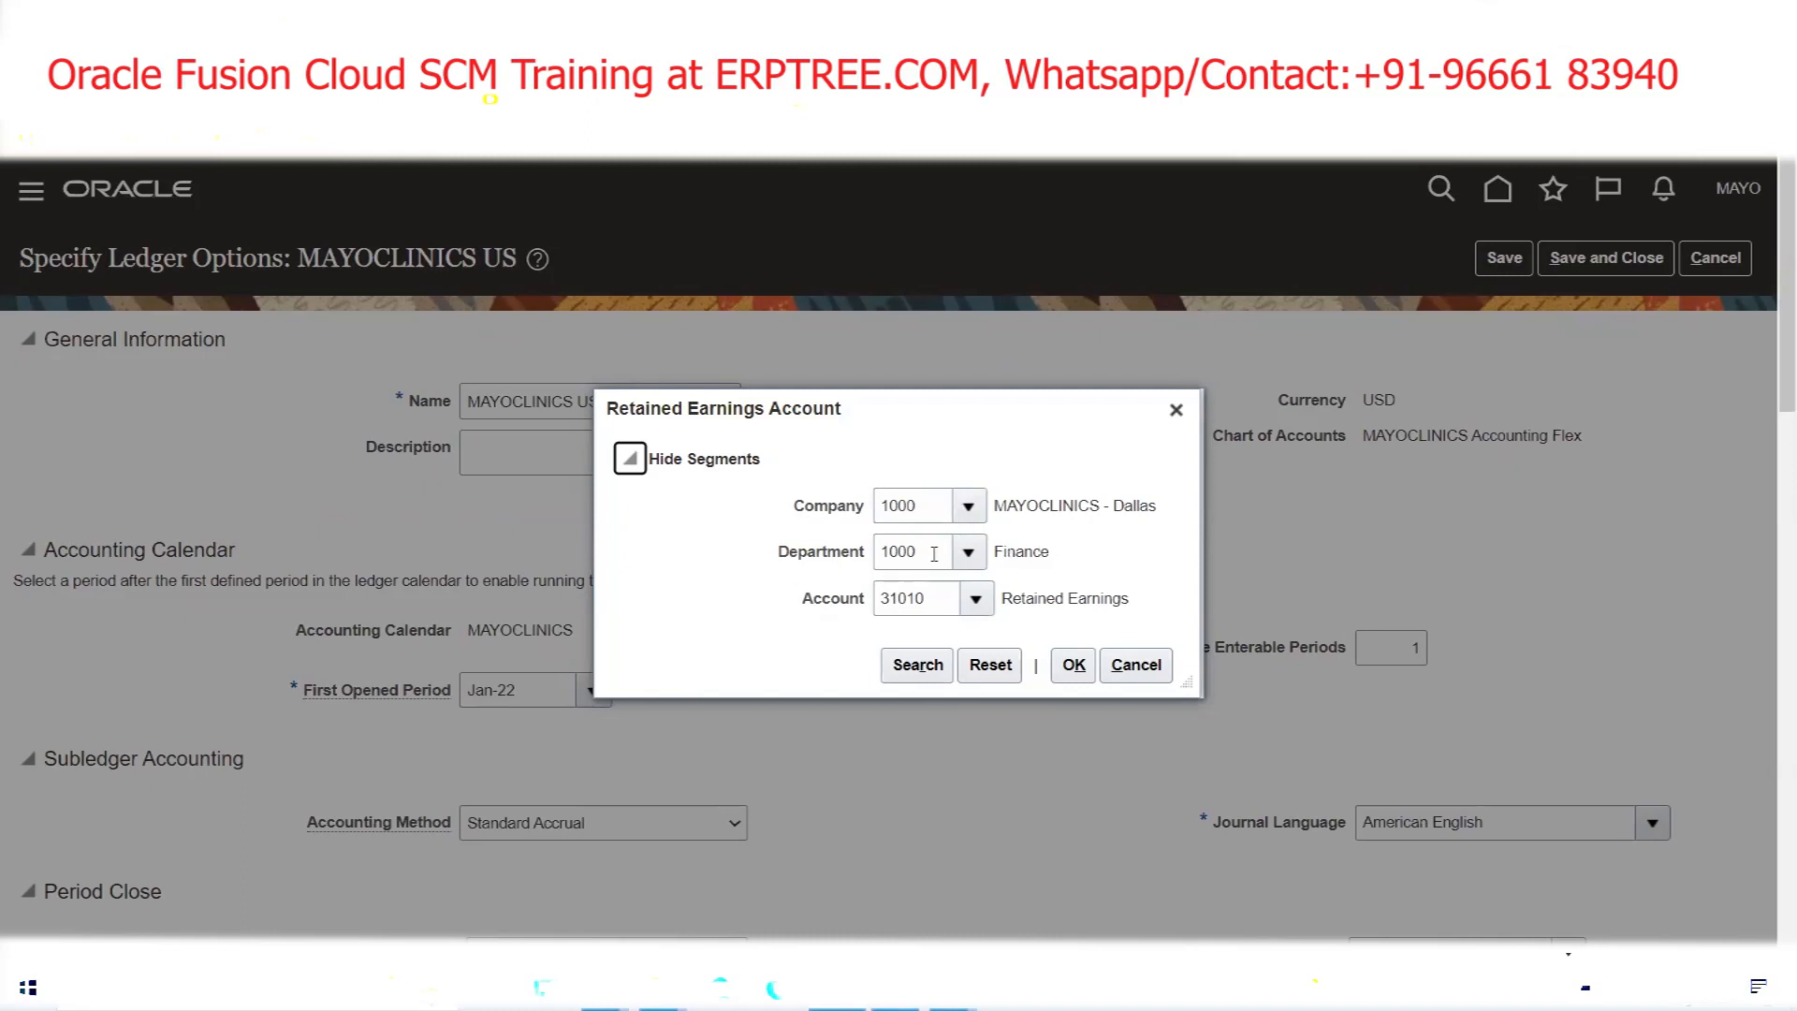
click(1073, 664)
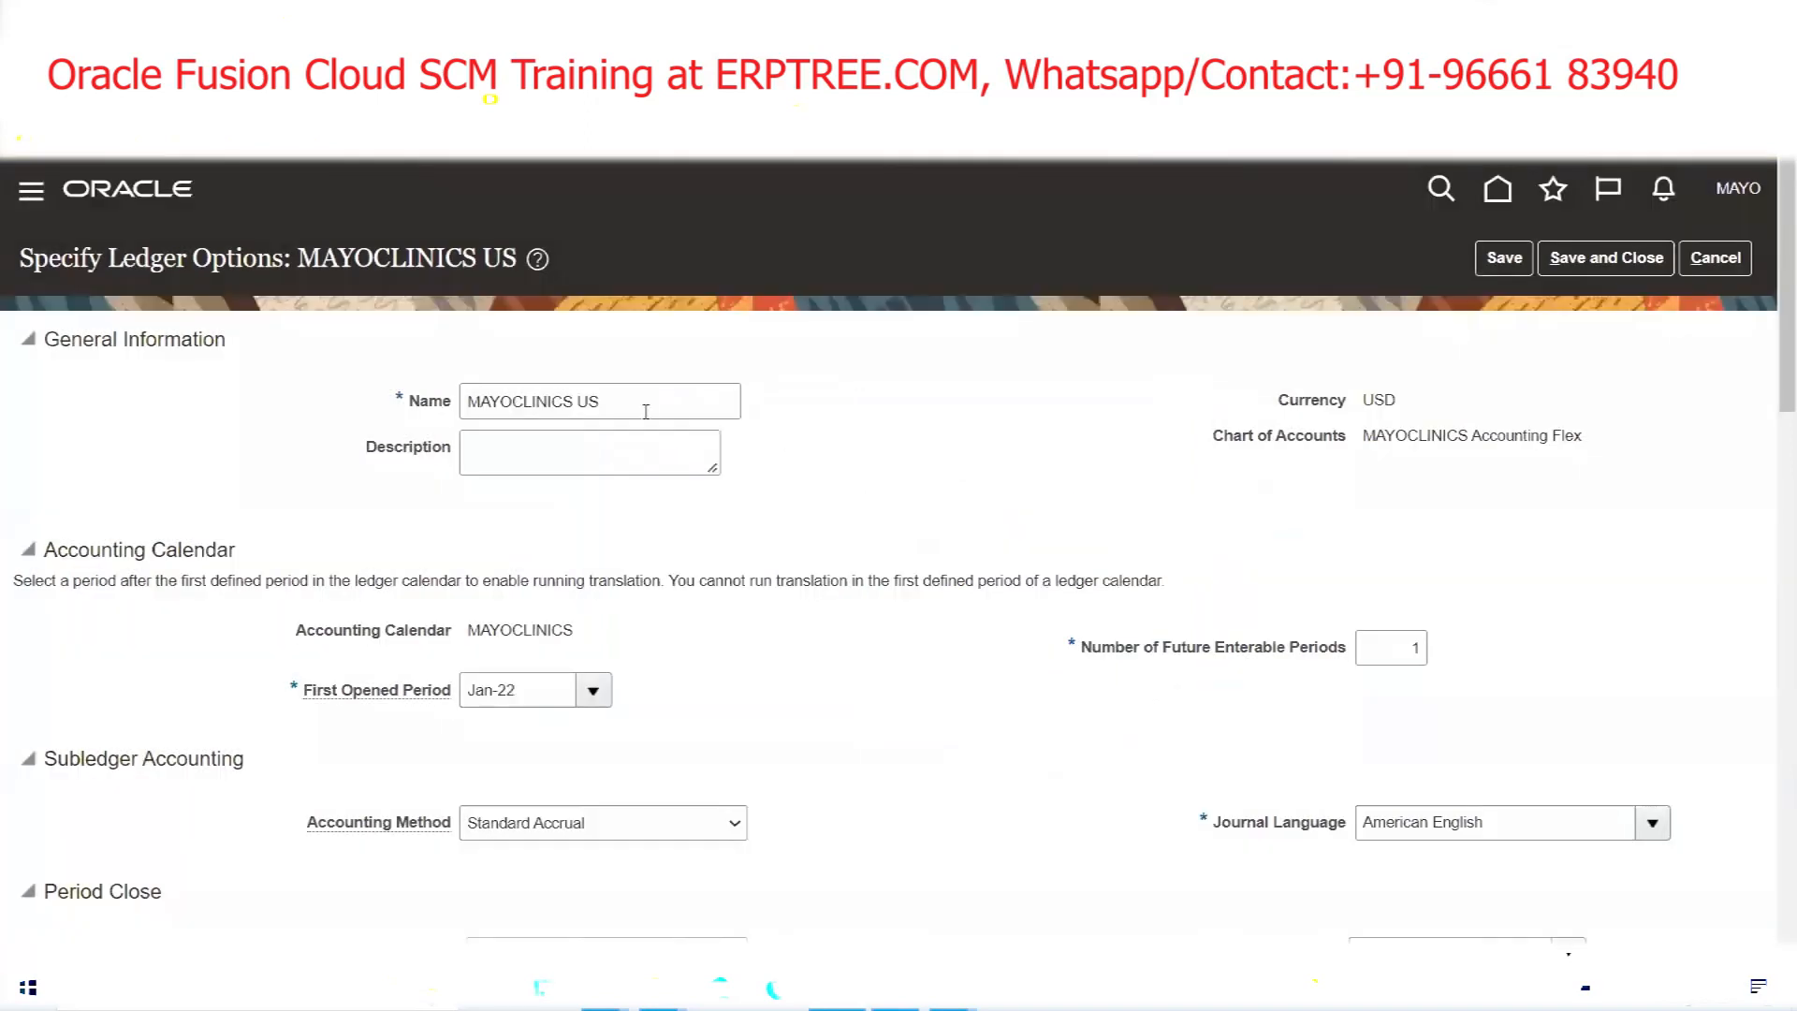
click(646, 412)
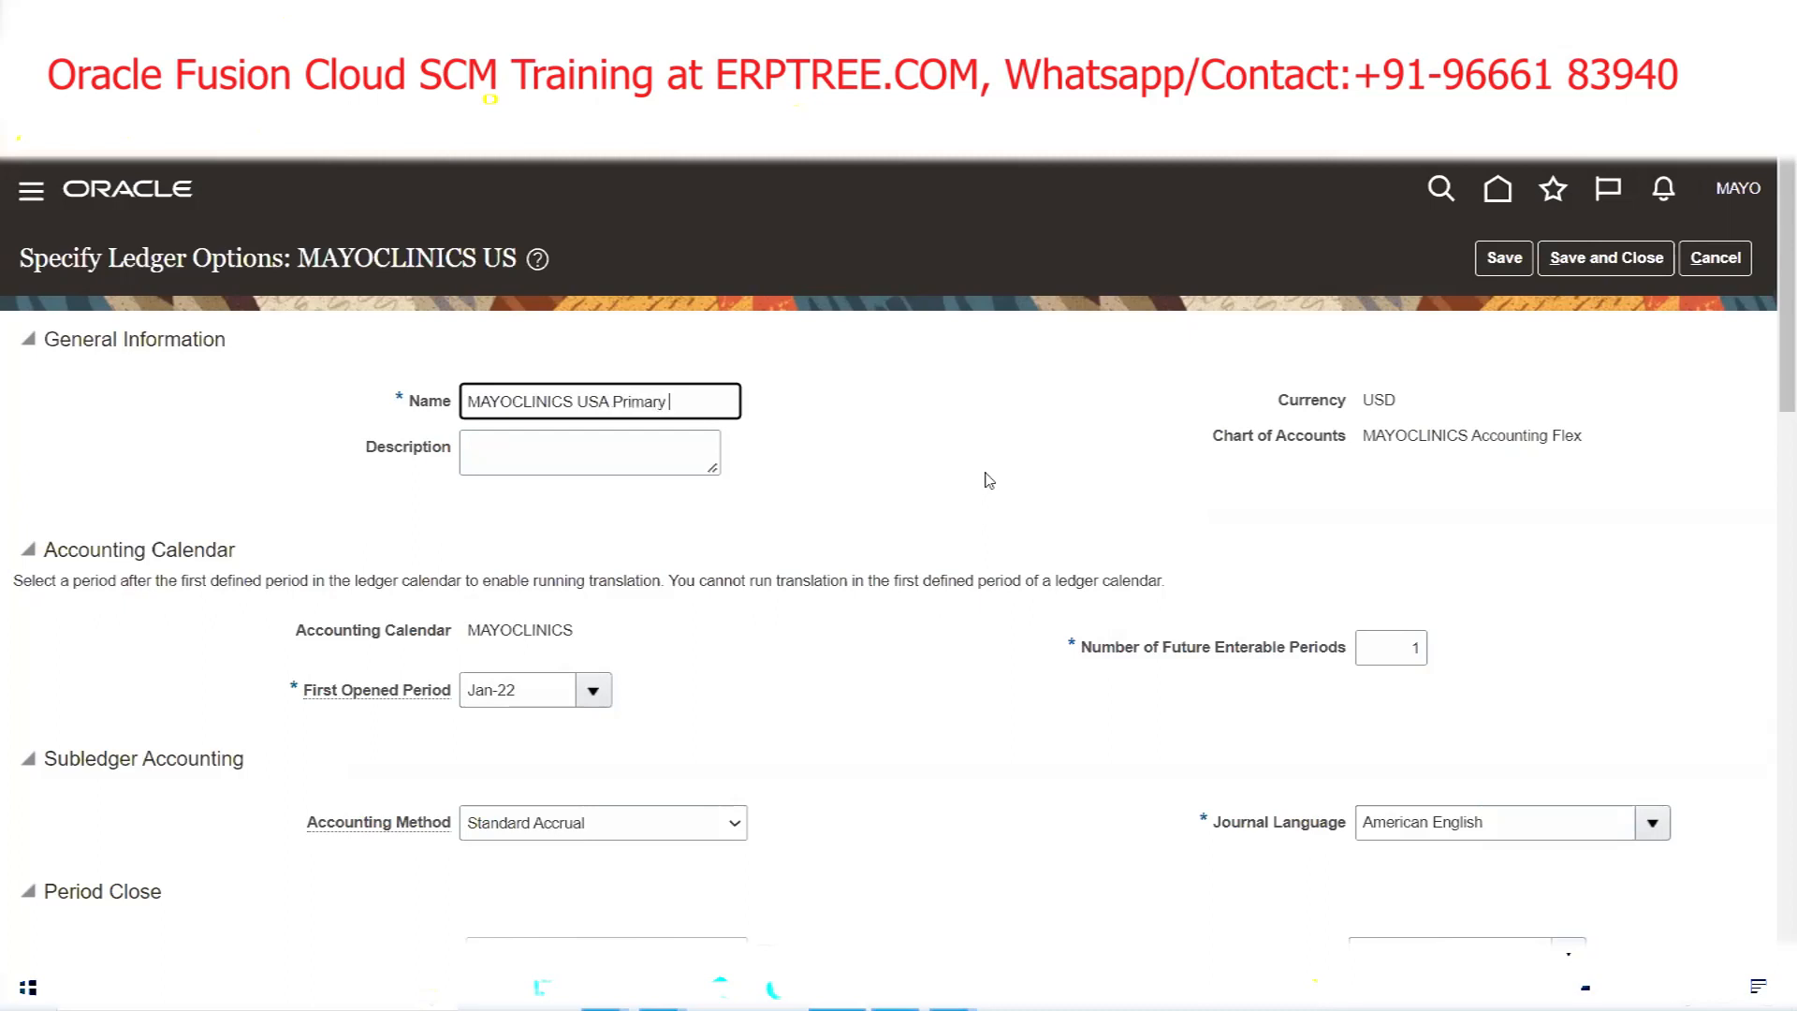
Complete the ledger name as 'MAYOCLINICS USA Primary Ledger', leaving the description blank
text(dger)
key(Tab)
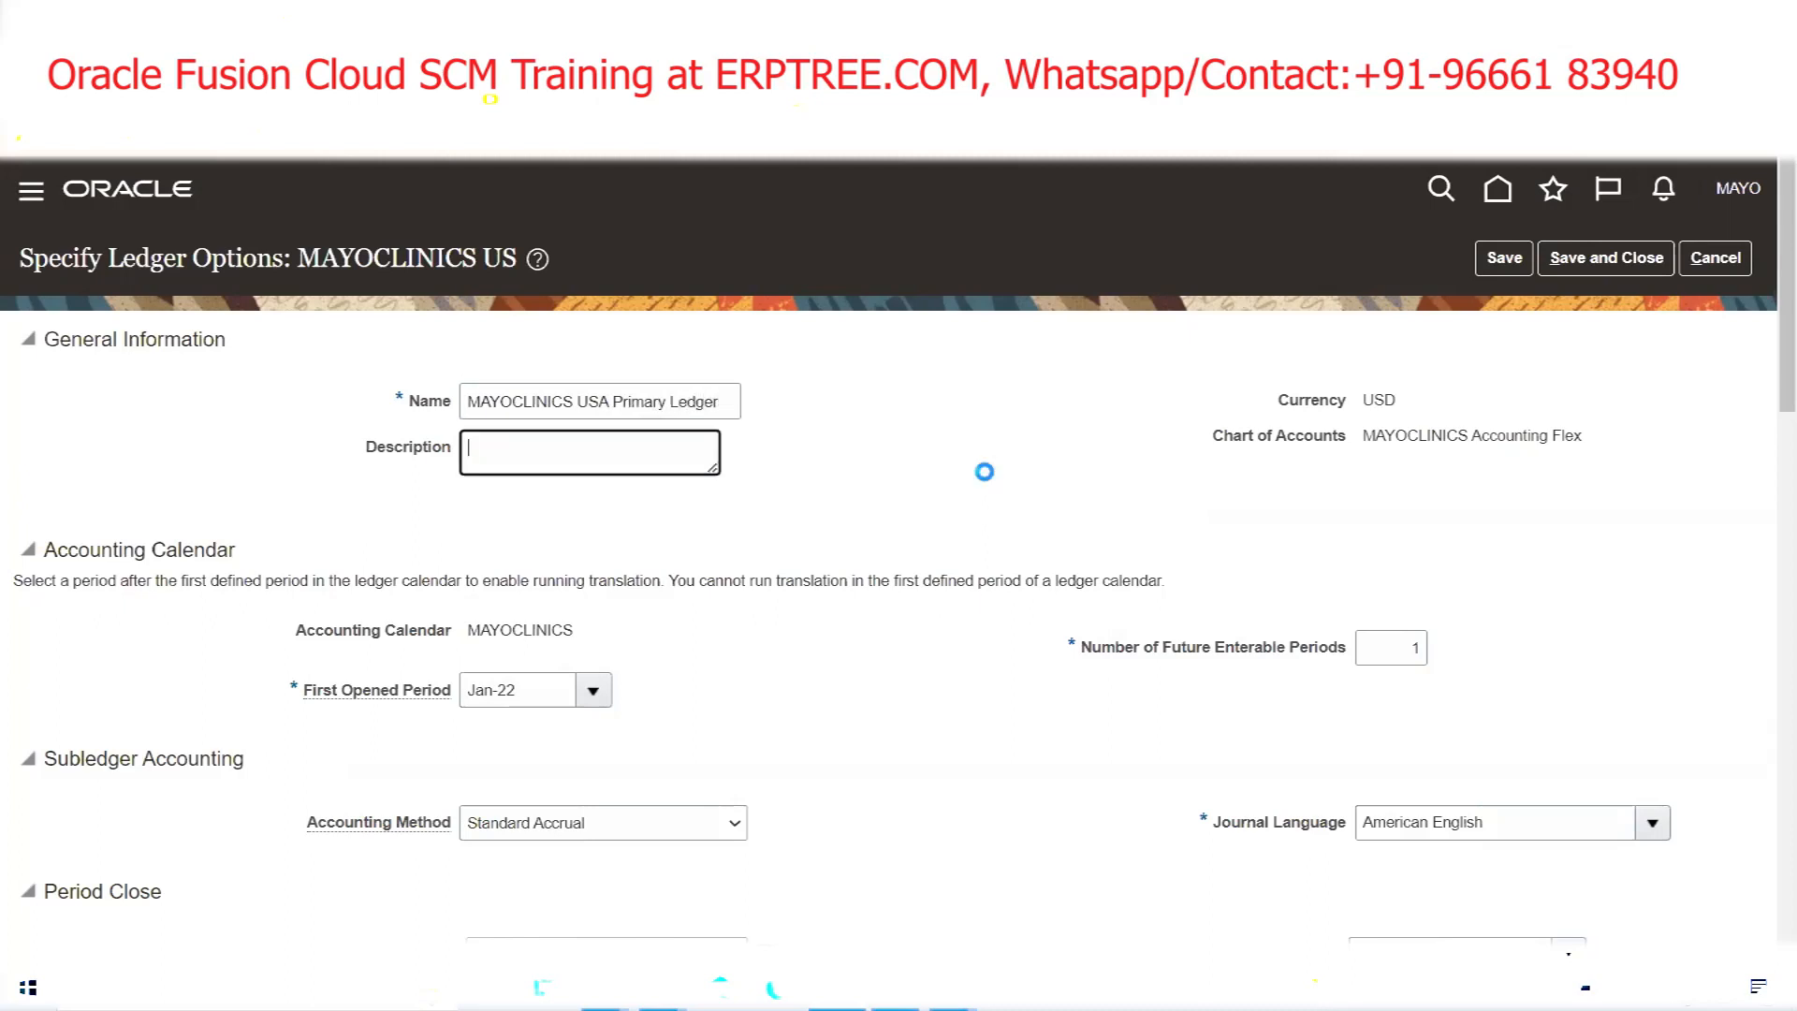
click(845, 497)
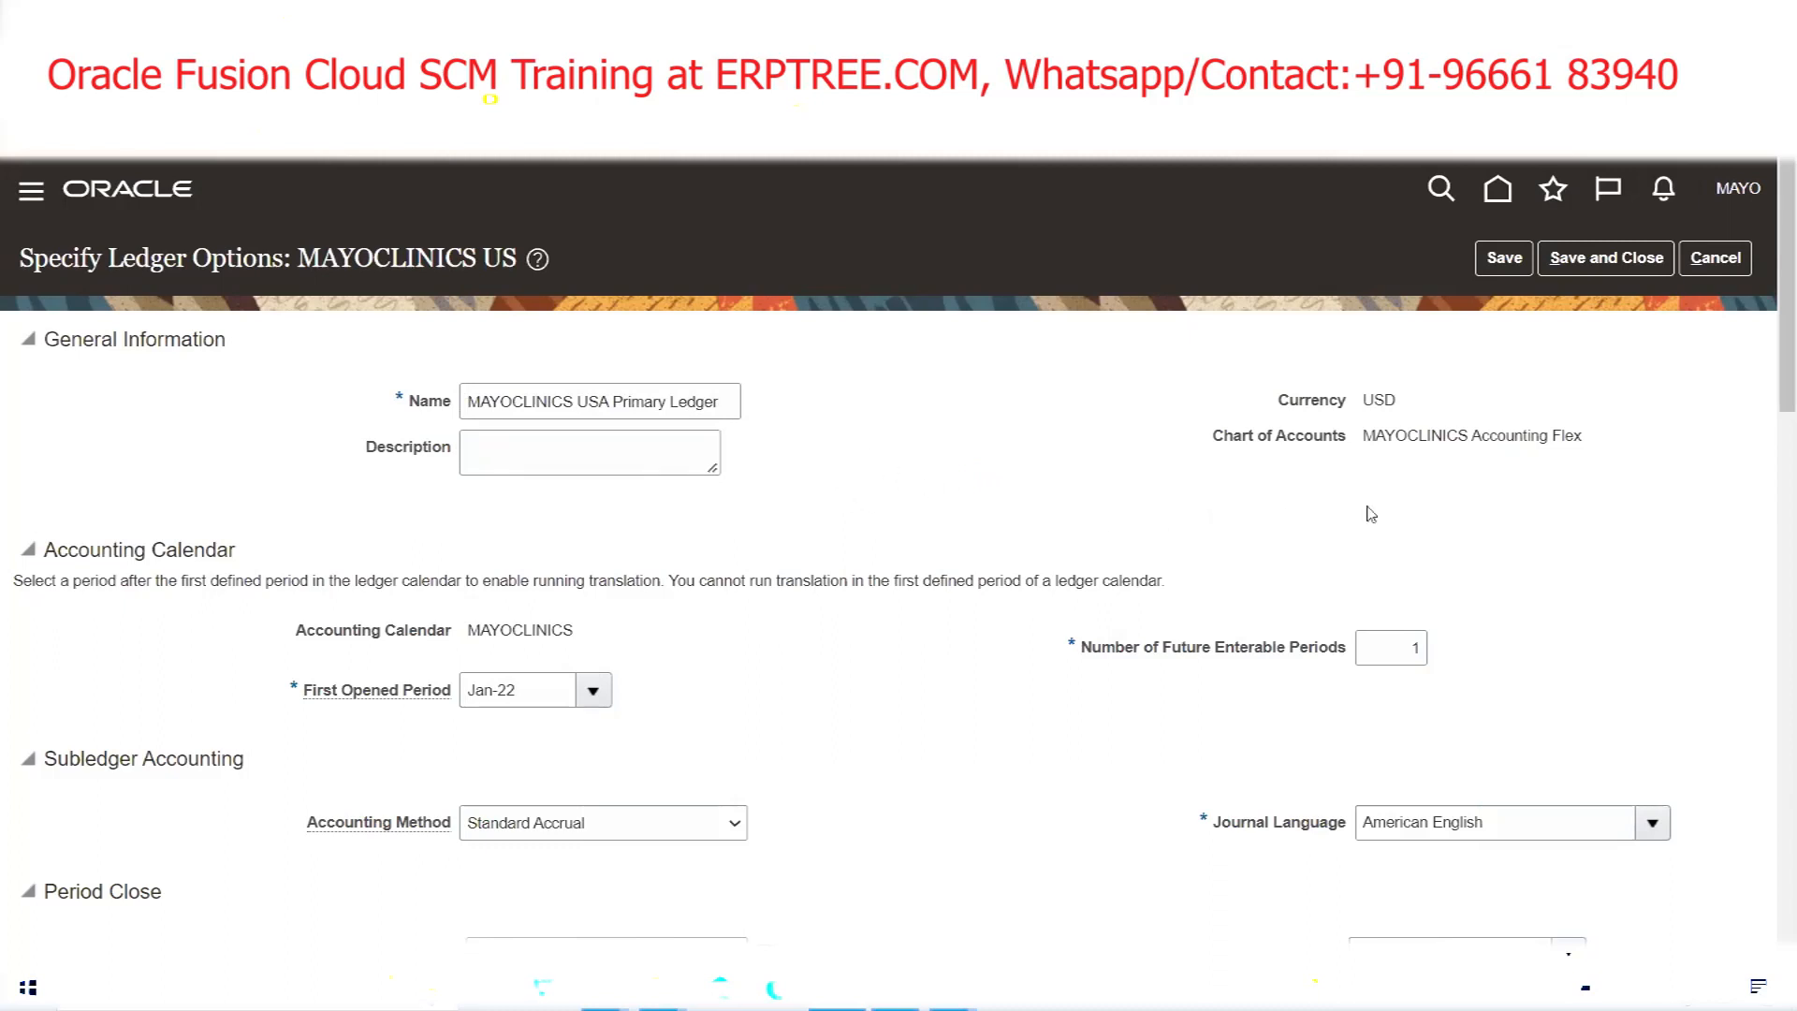
triple_click(1467, 442)
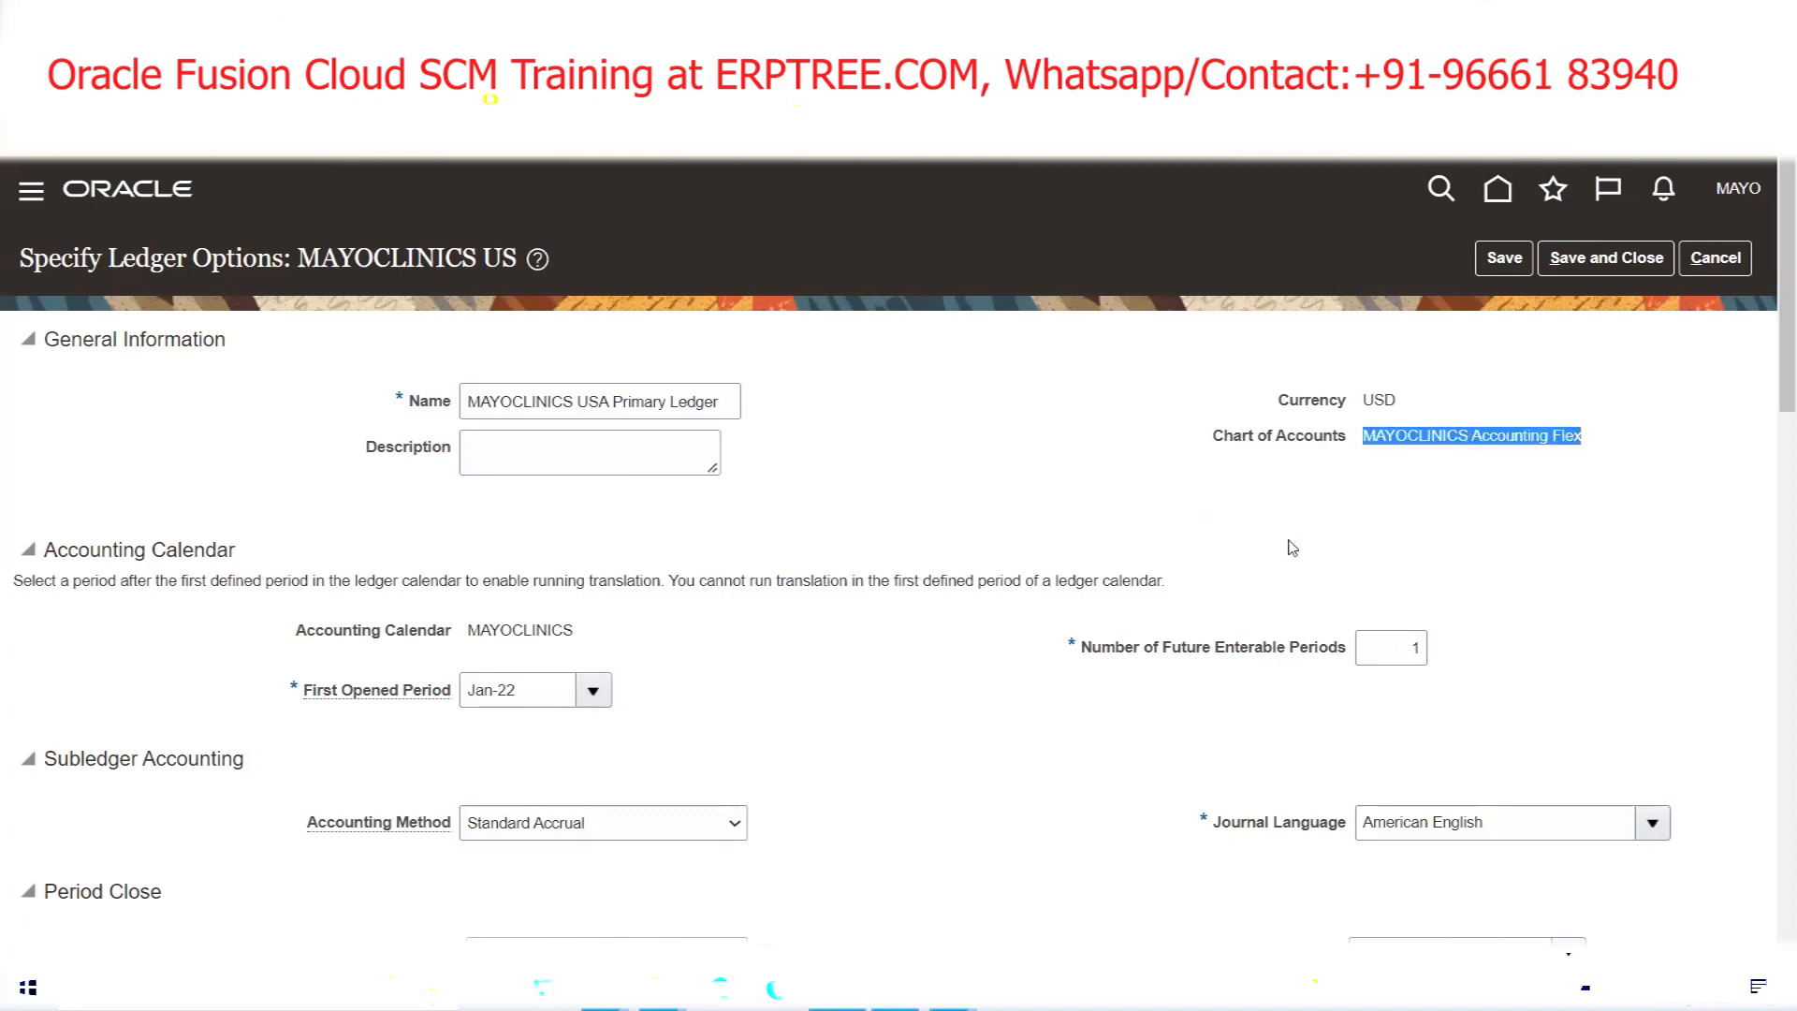
click(1569, 440)
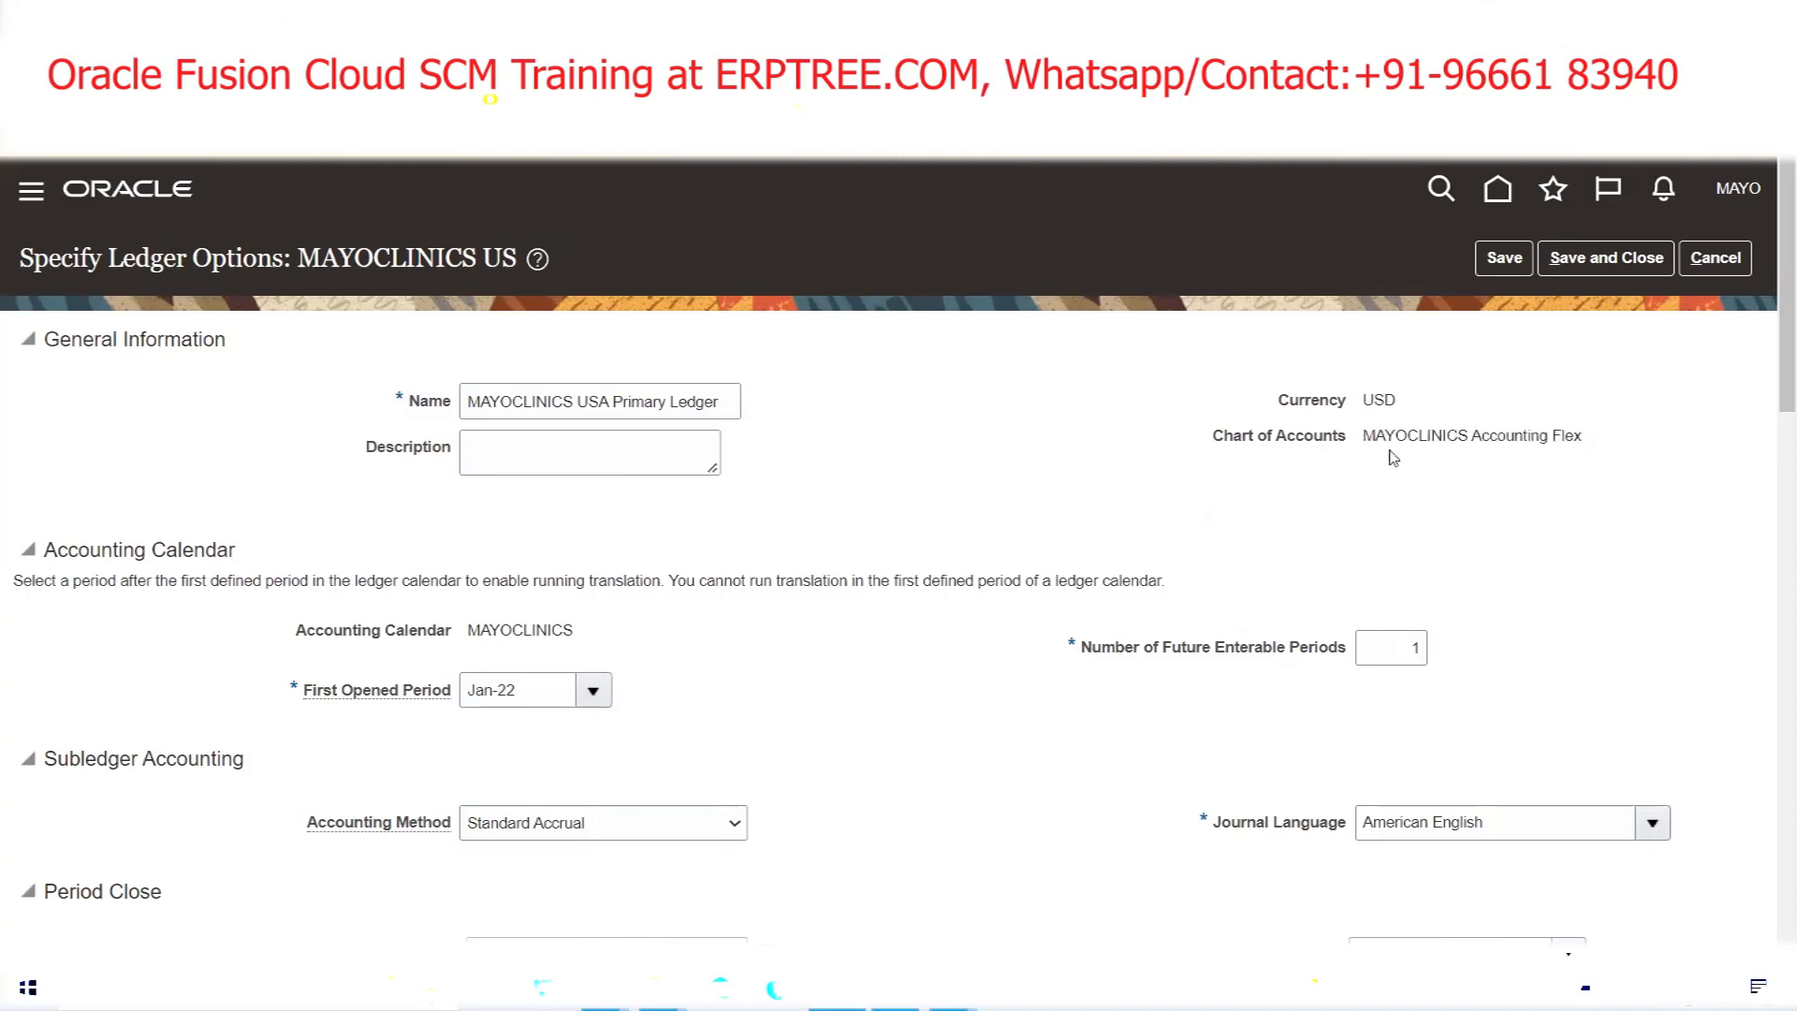
drag(1364, 438, 1540, 471)
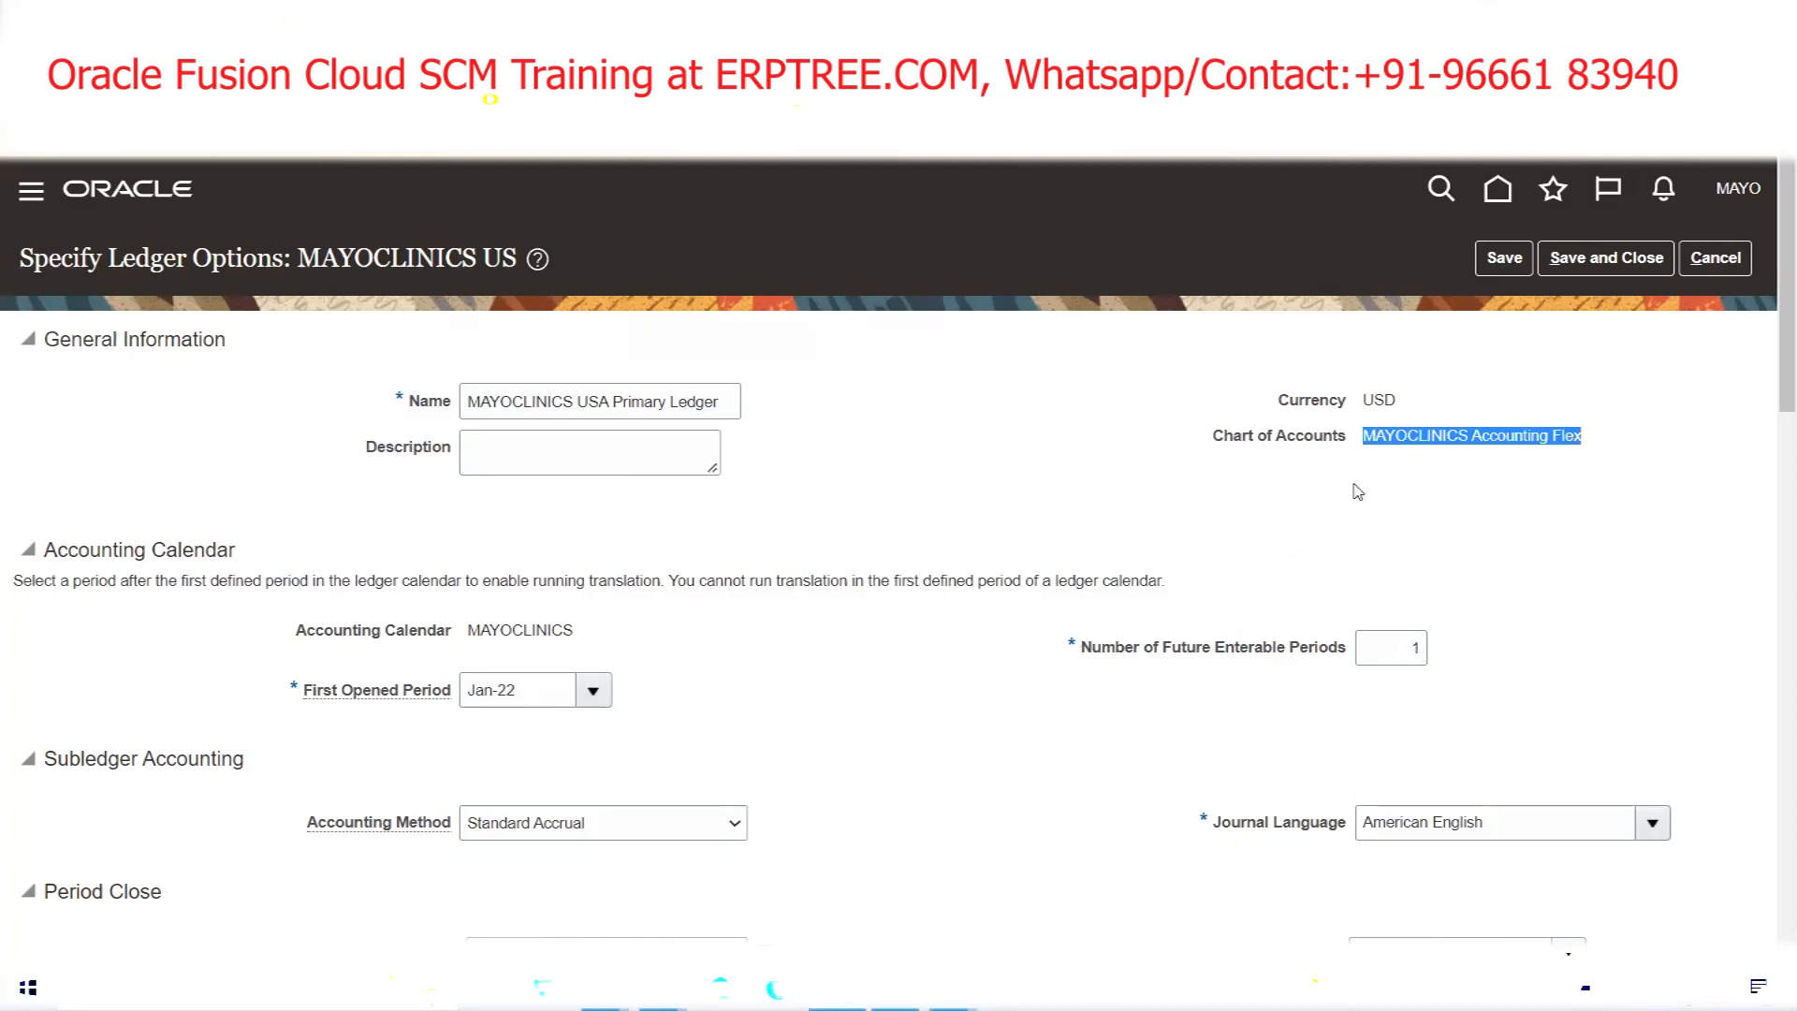
click(1419, 485)
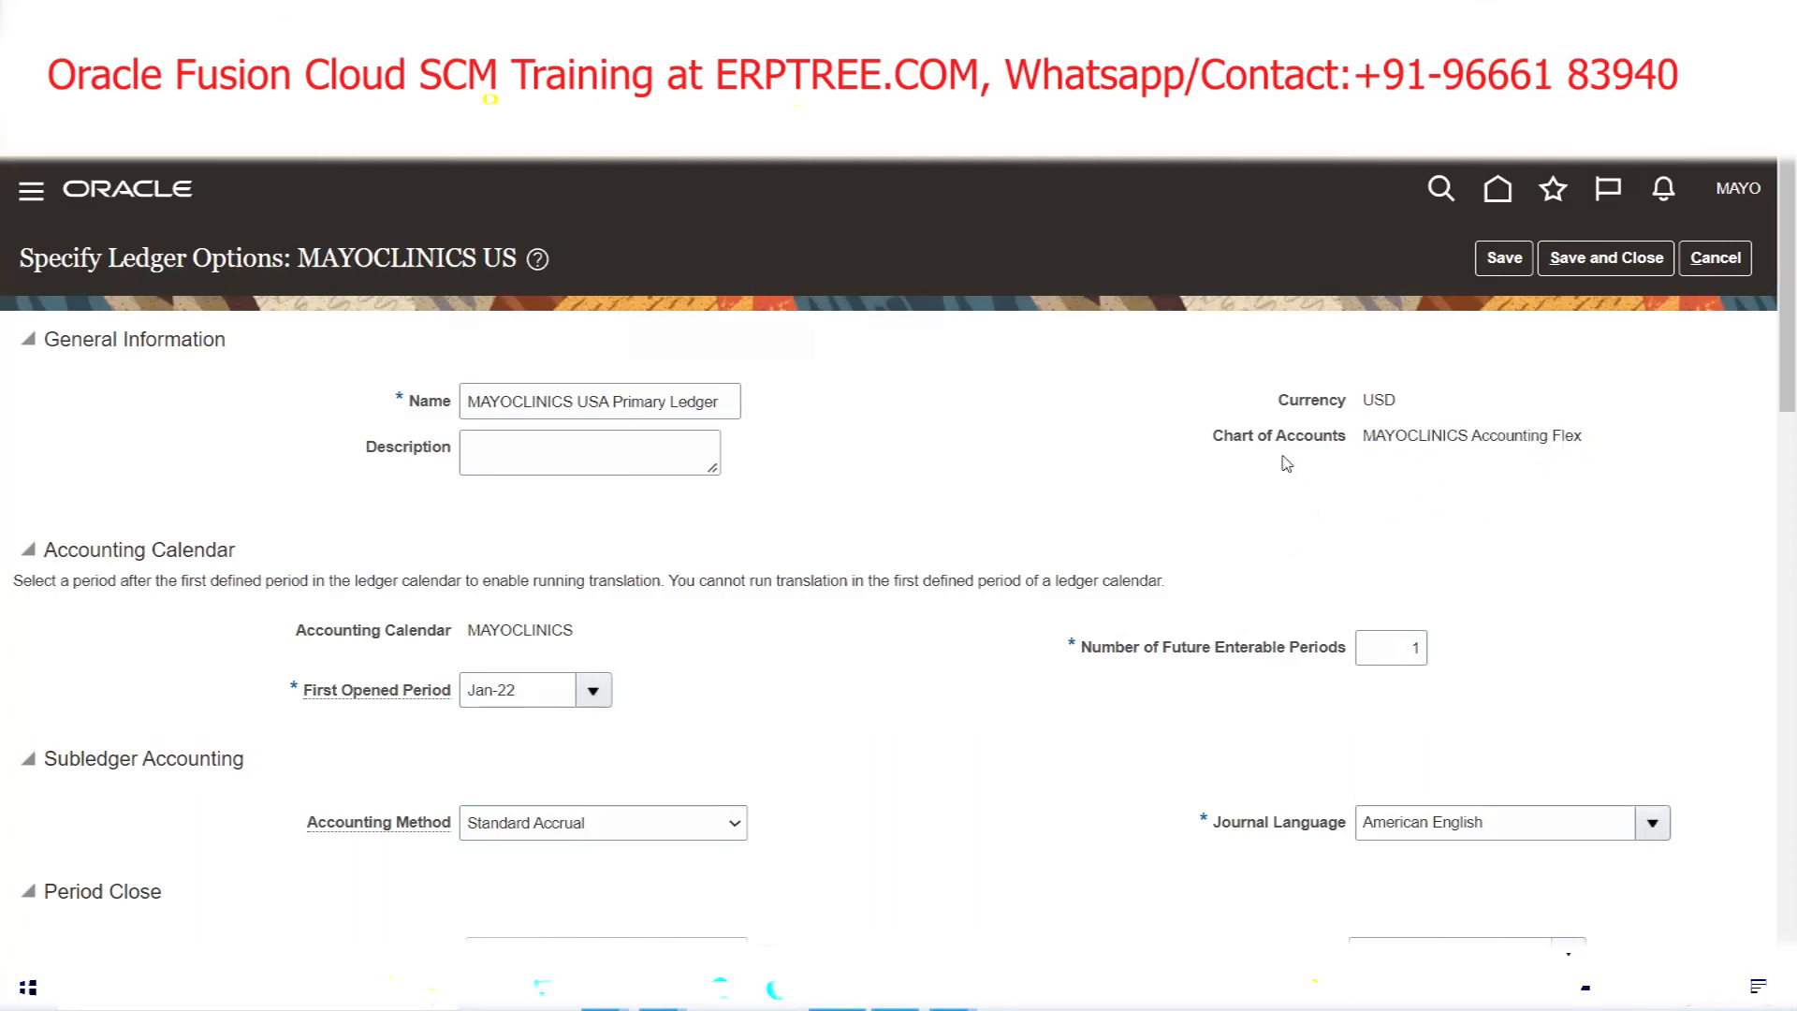
Save and close the ledger options, accepting the retained earnings warning
click(1647, 255)
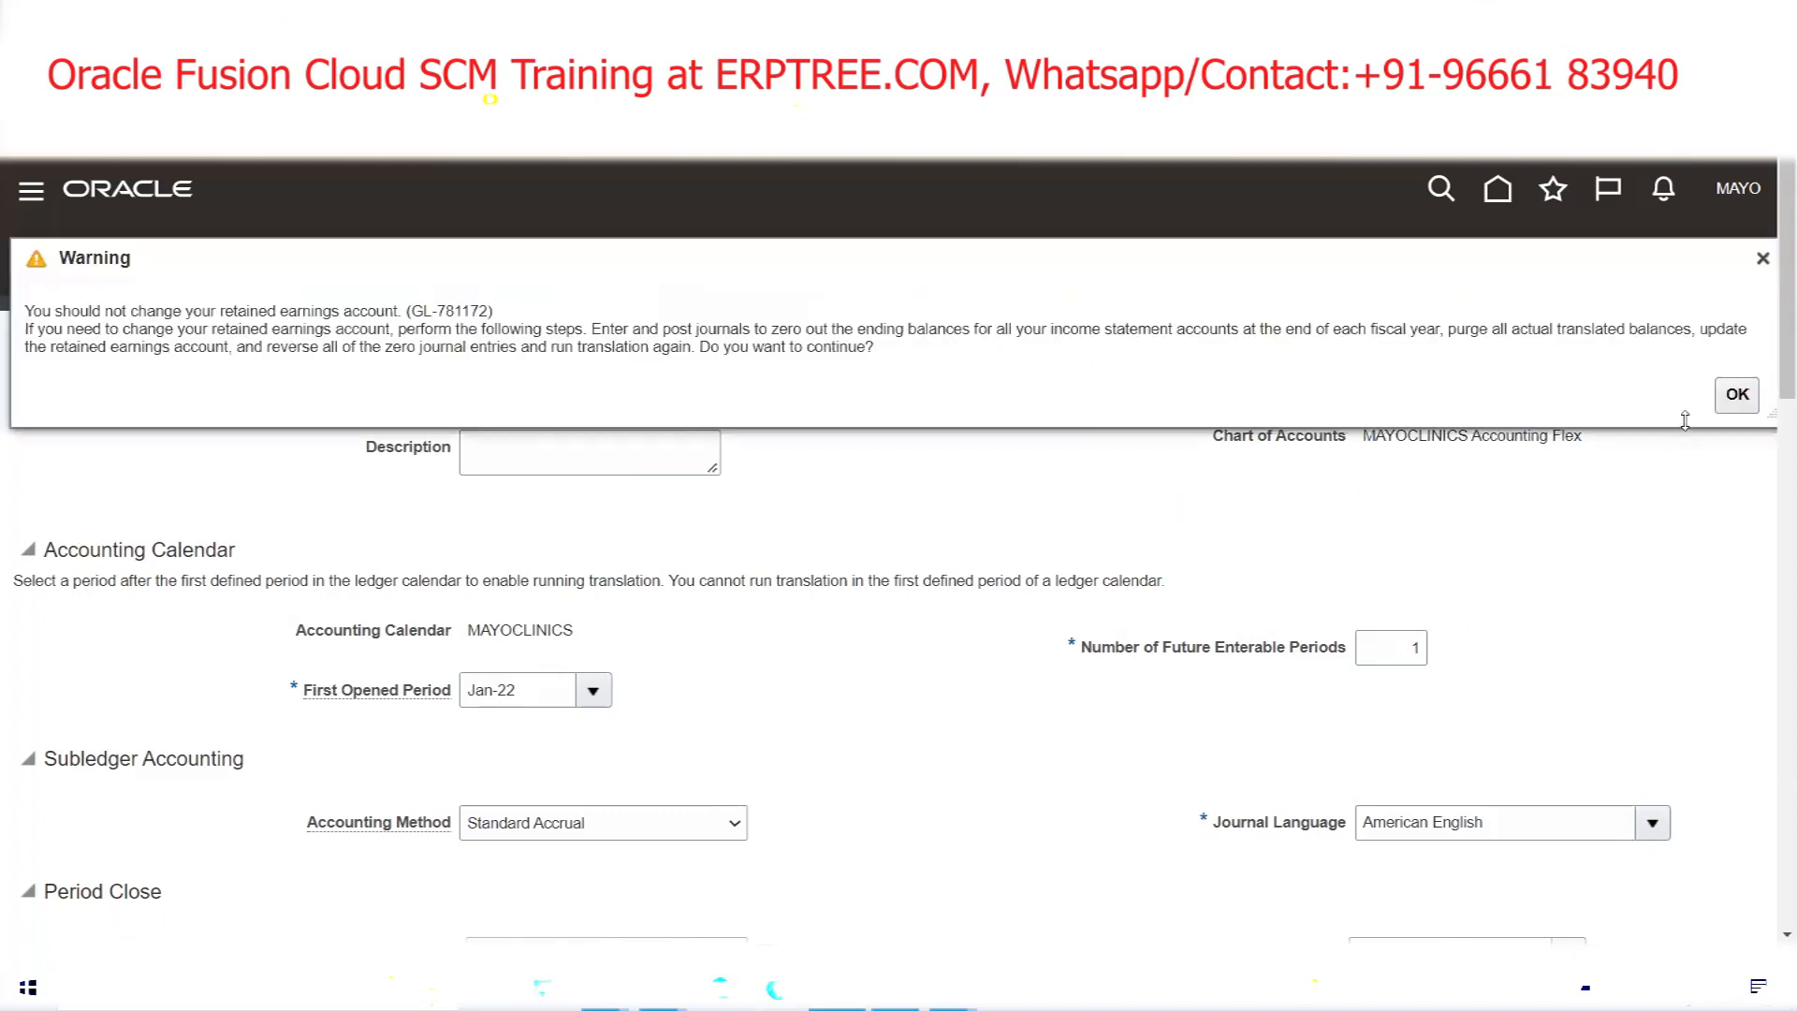
click(1735, 397)
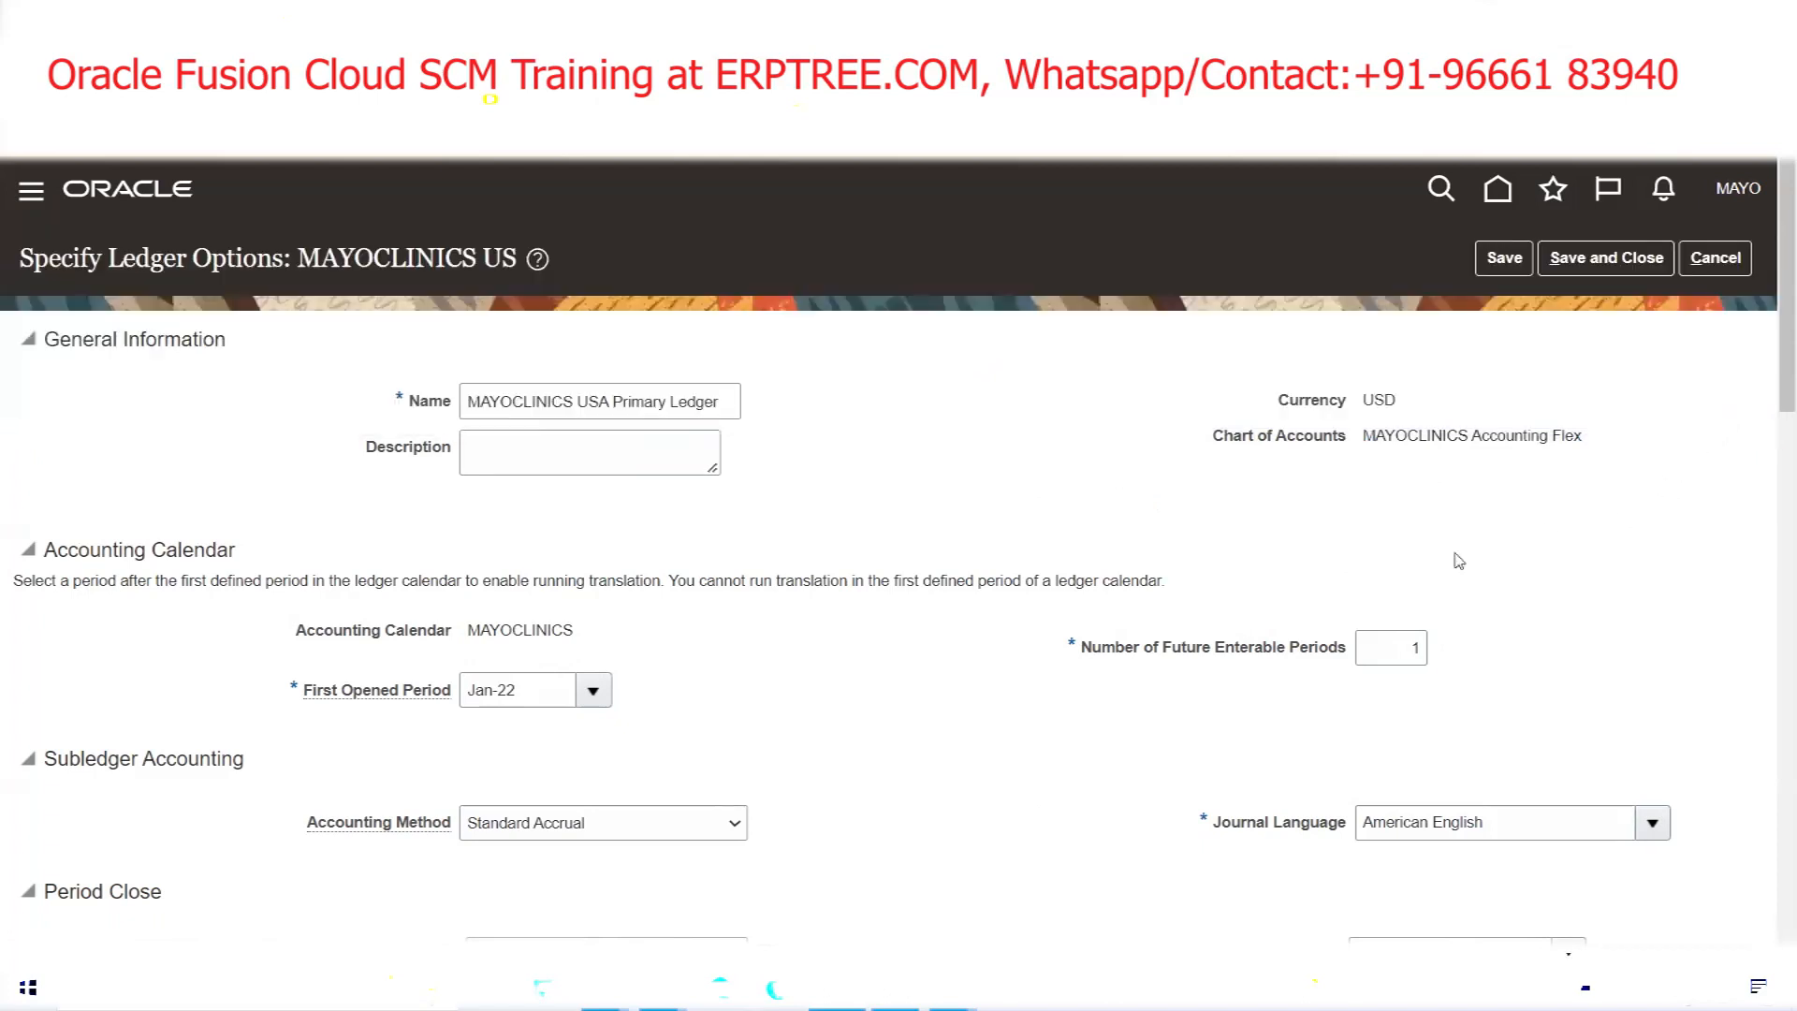
click(1591, 261)
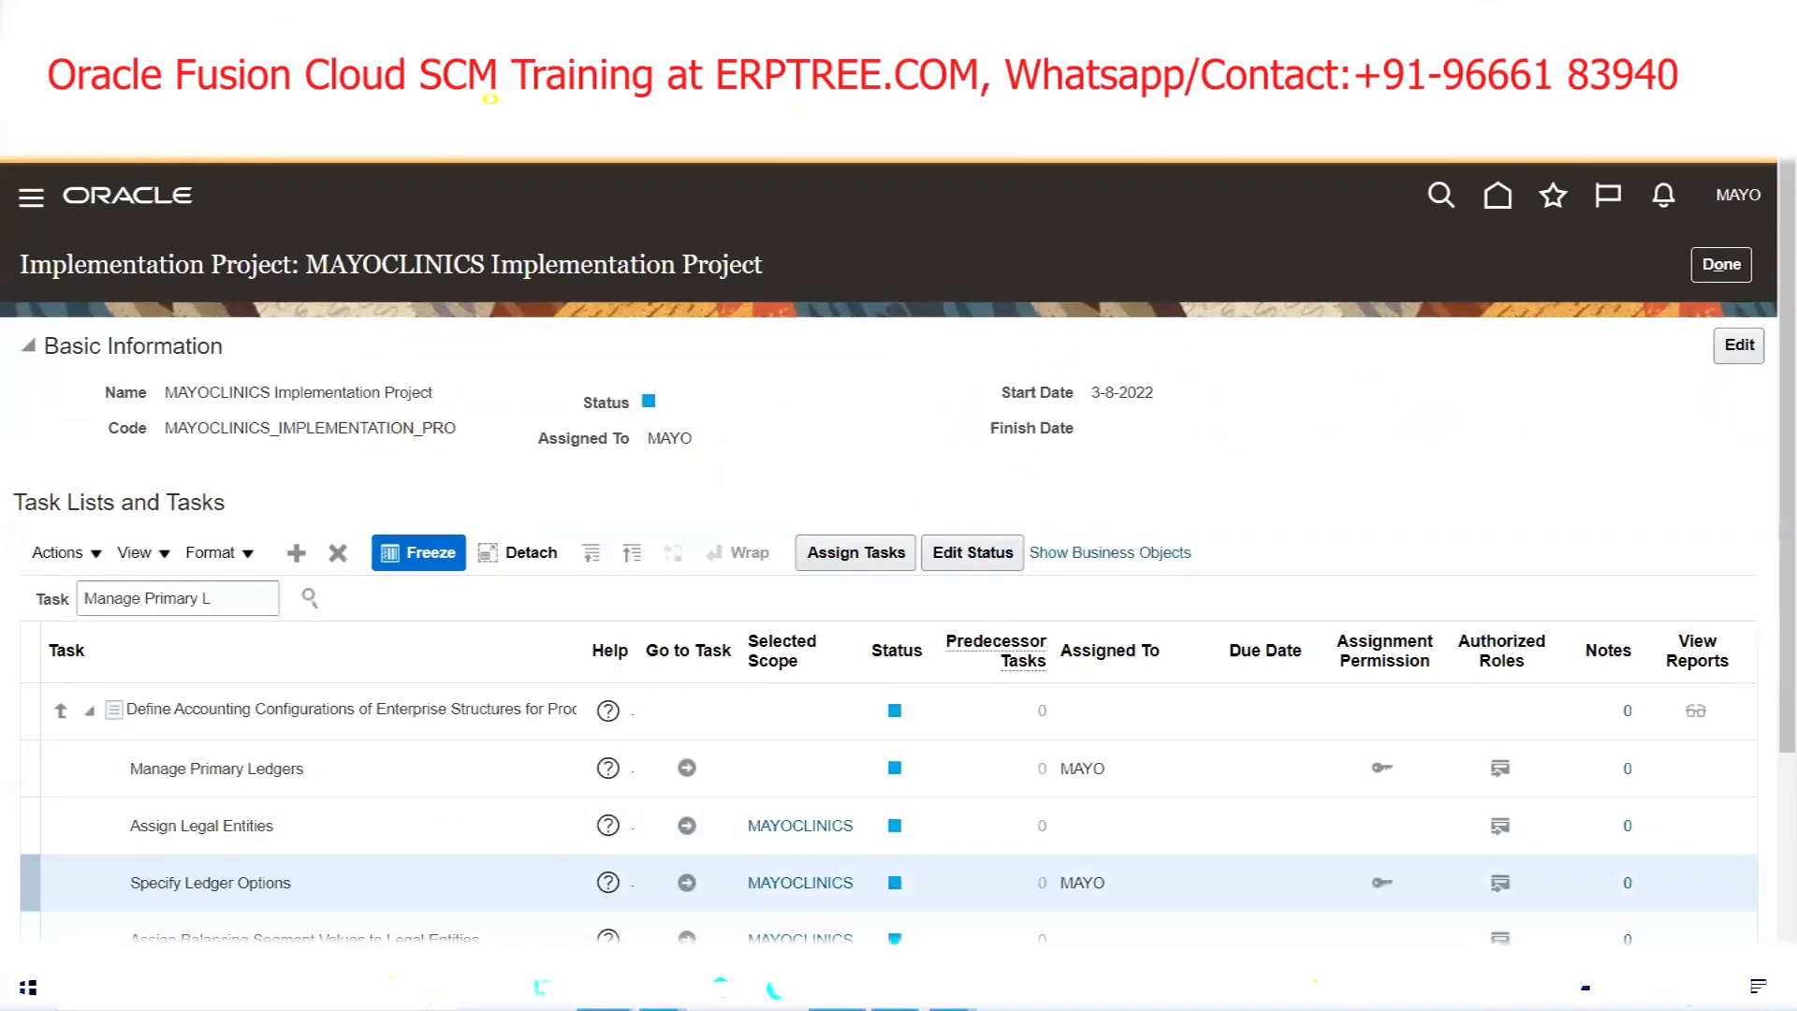
mouse_move(604, 1002)
click(499, 920)
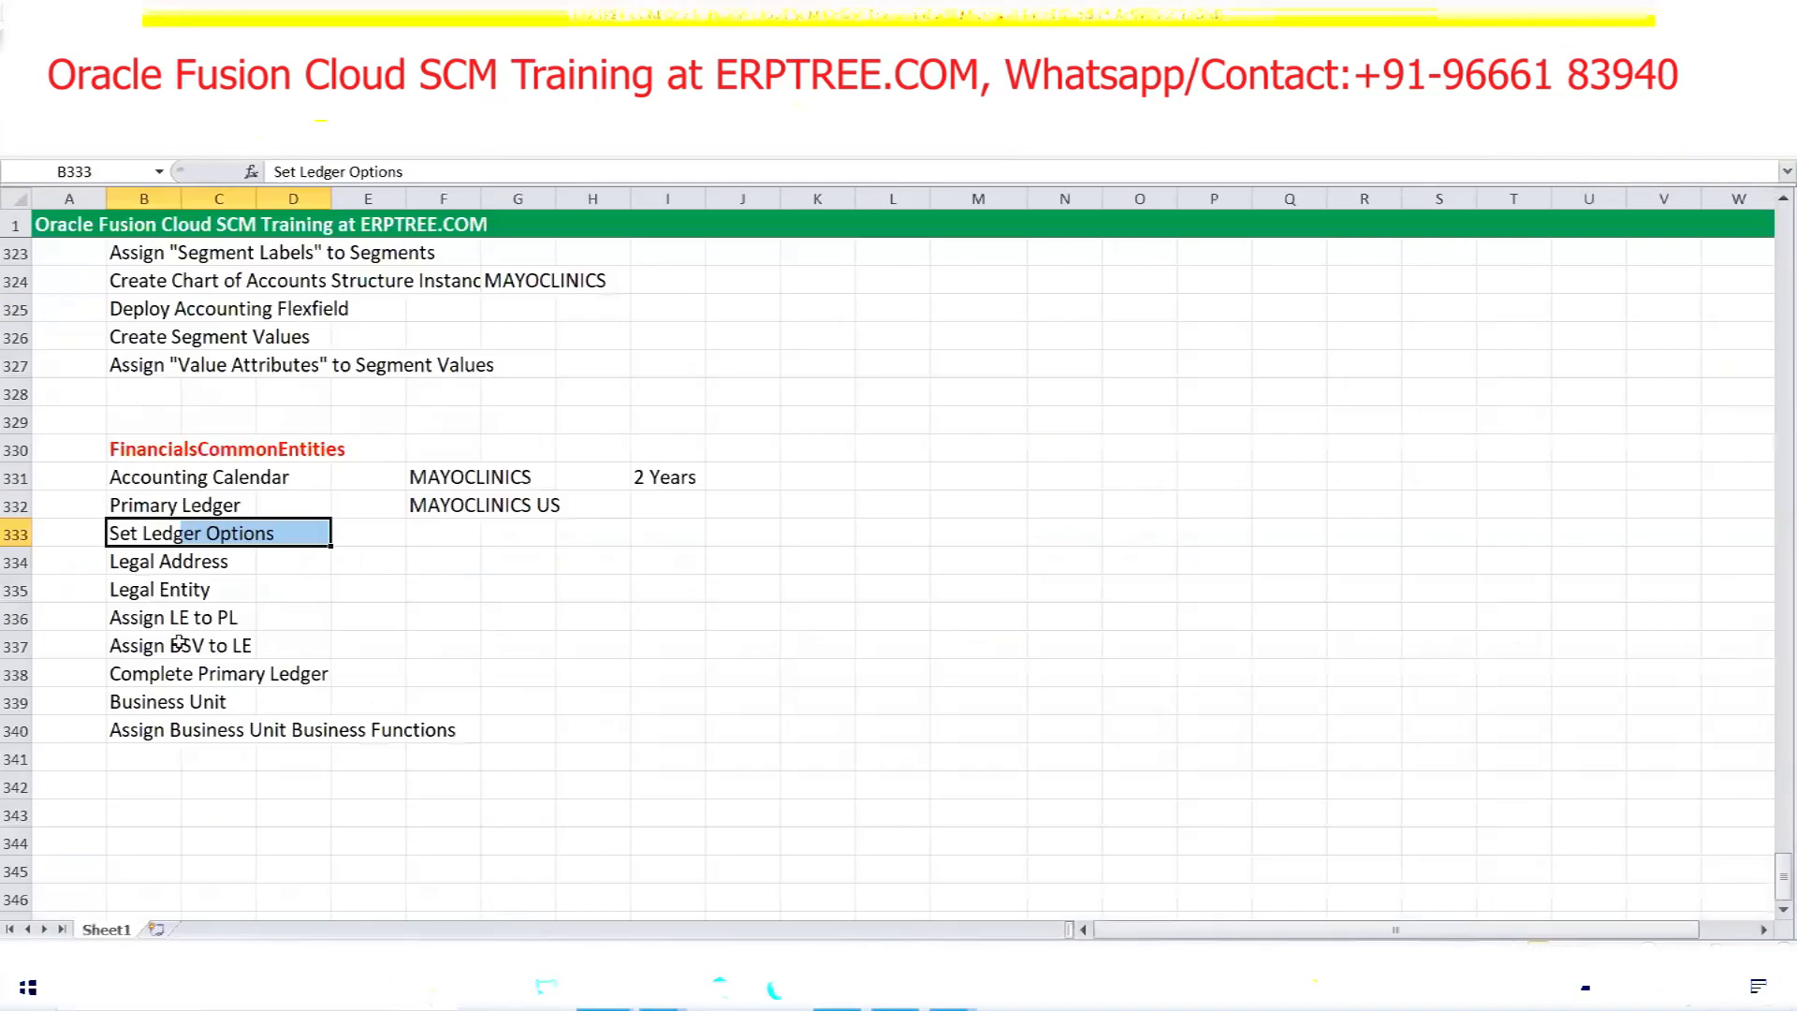
drag(117, 559, 238, 562)
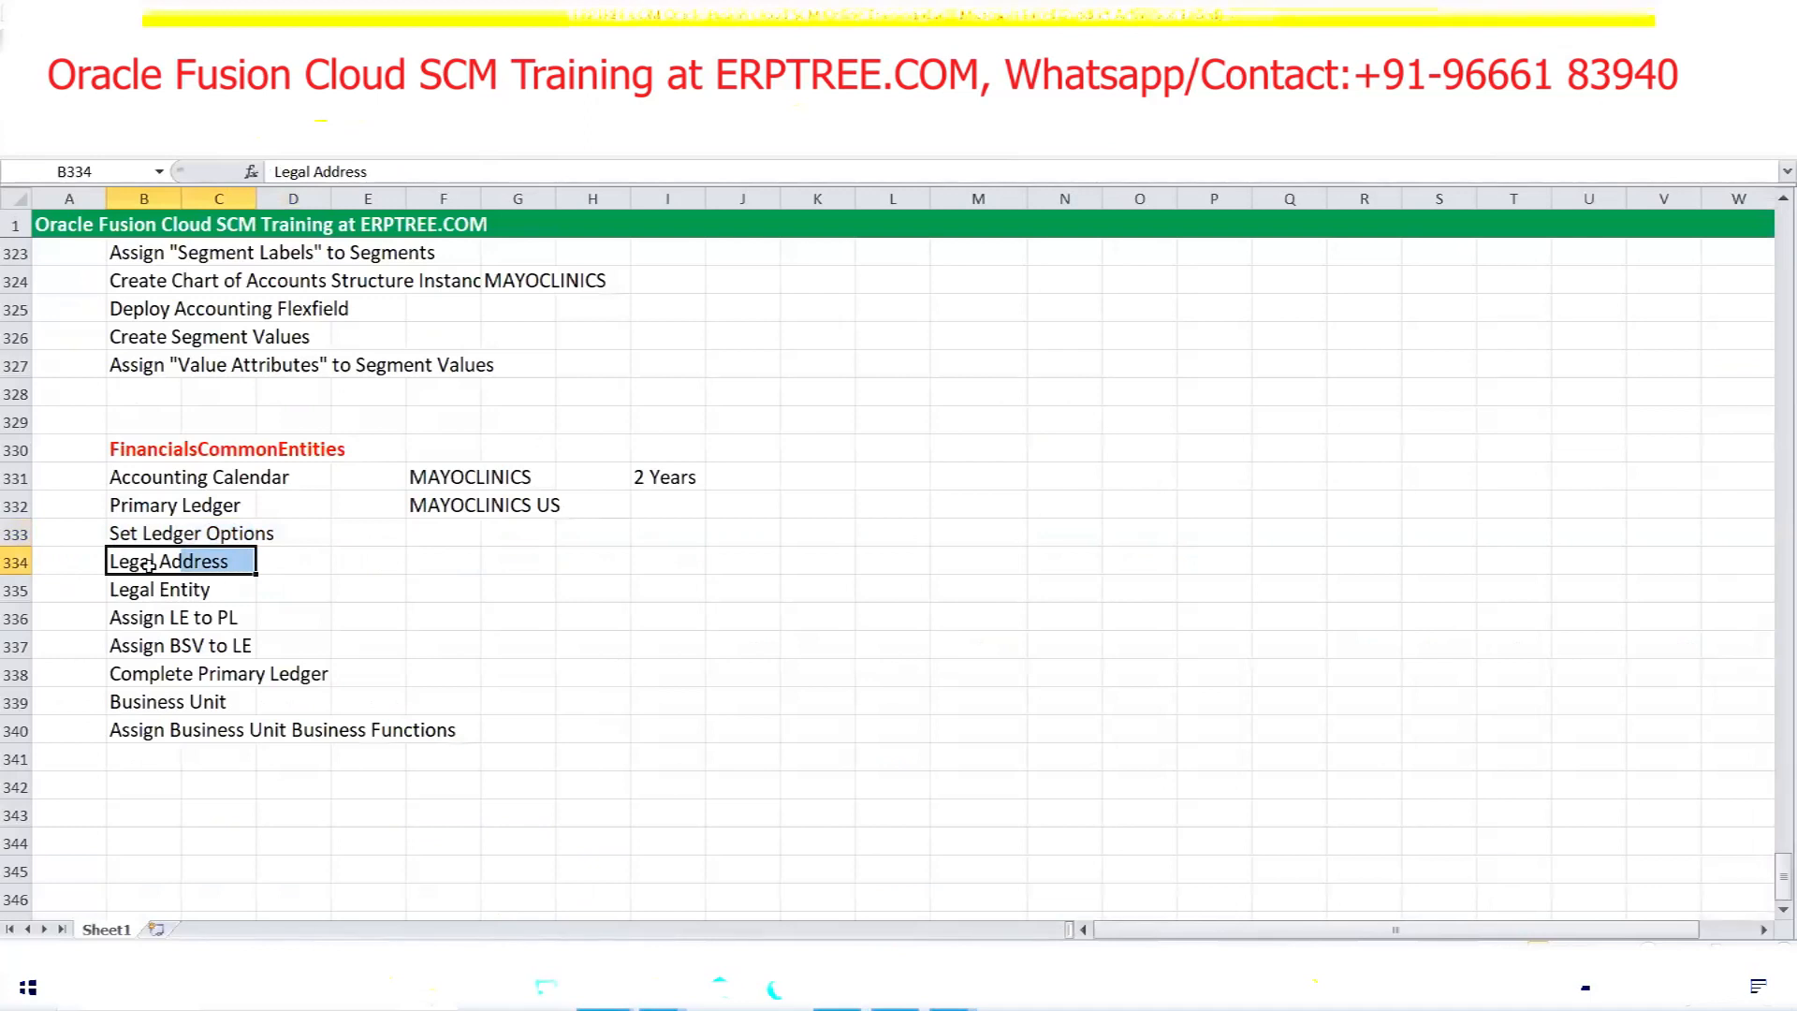
drag(120, 590, 195, 589)
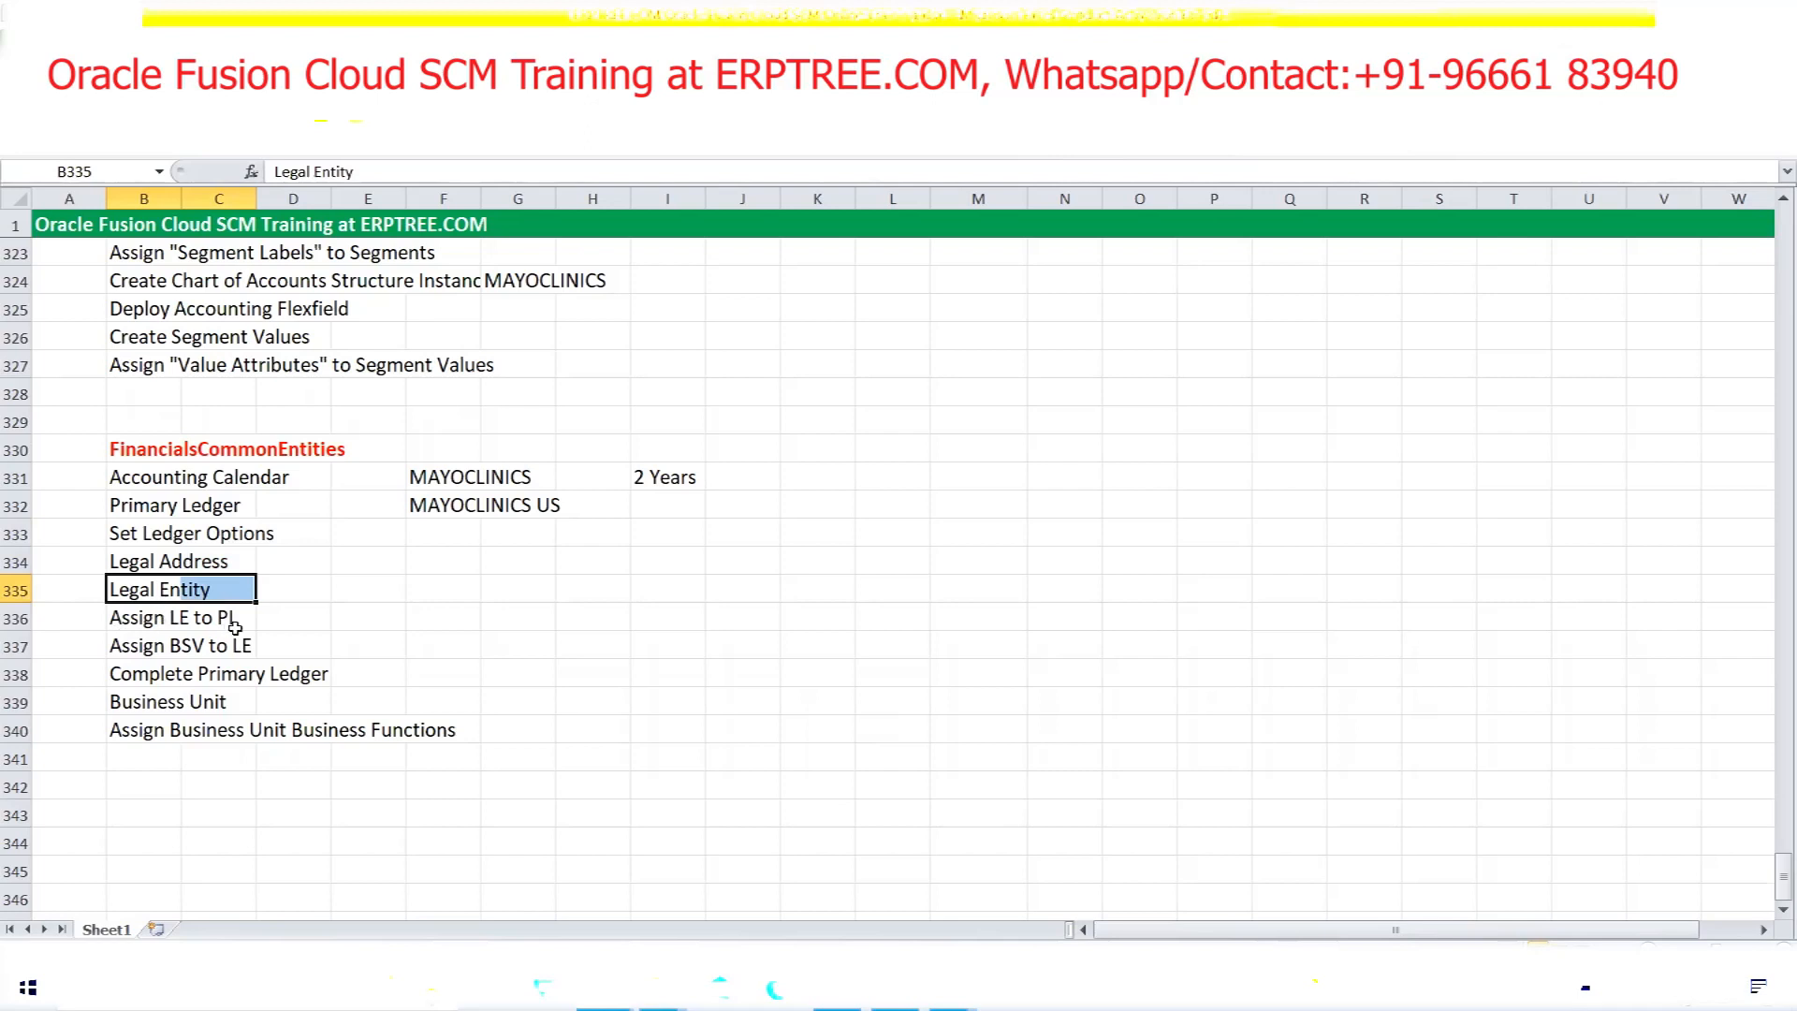
drag(135, 565, 199, 588)
click(143, 619)
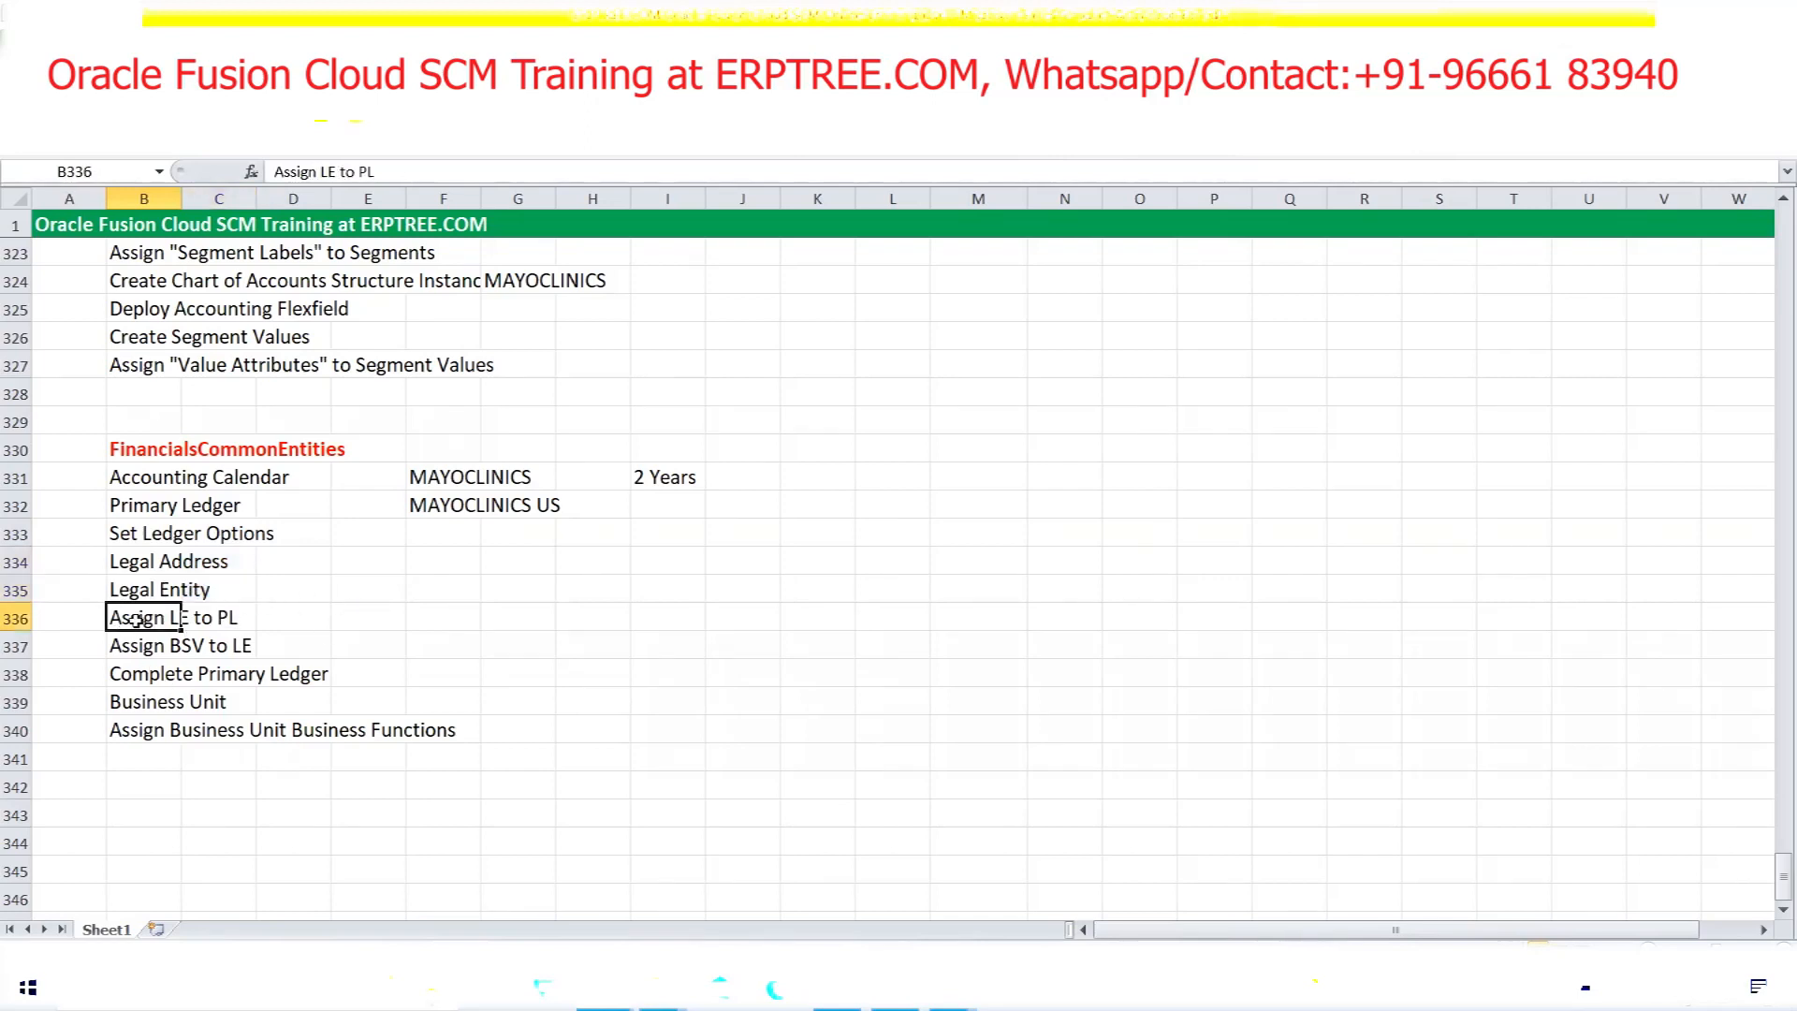
drag(119, 565, 201, 590)
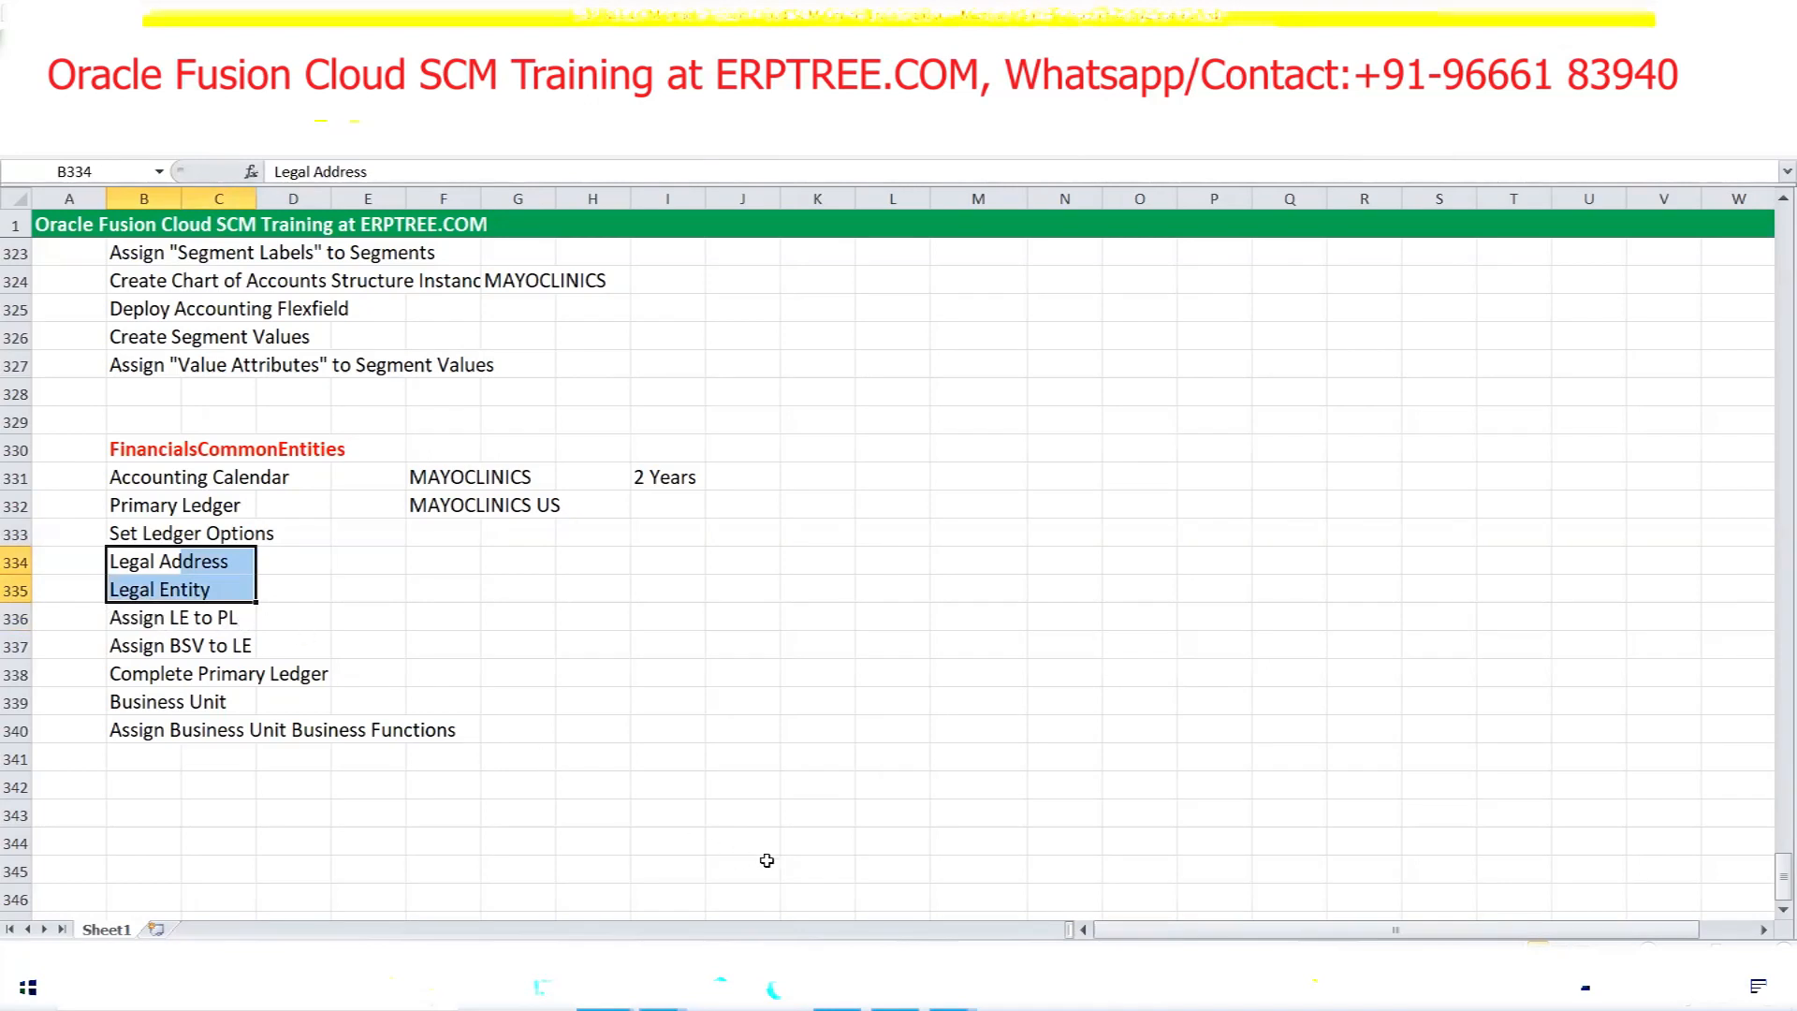
click(838, 988)
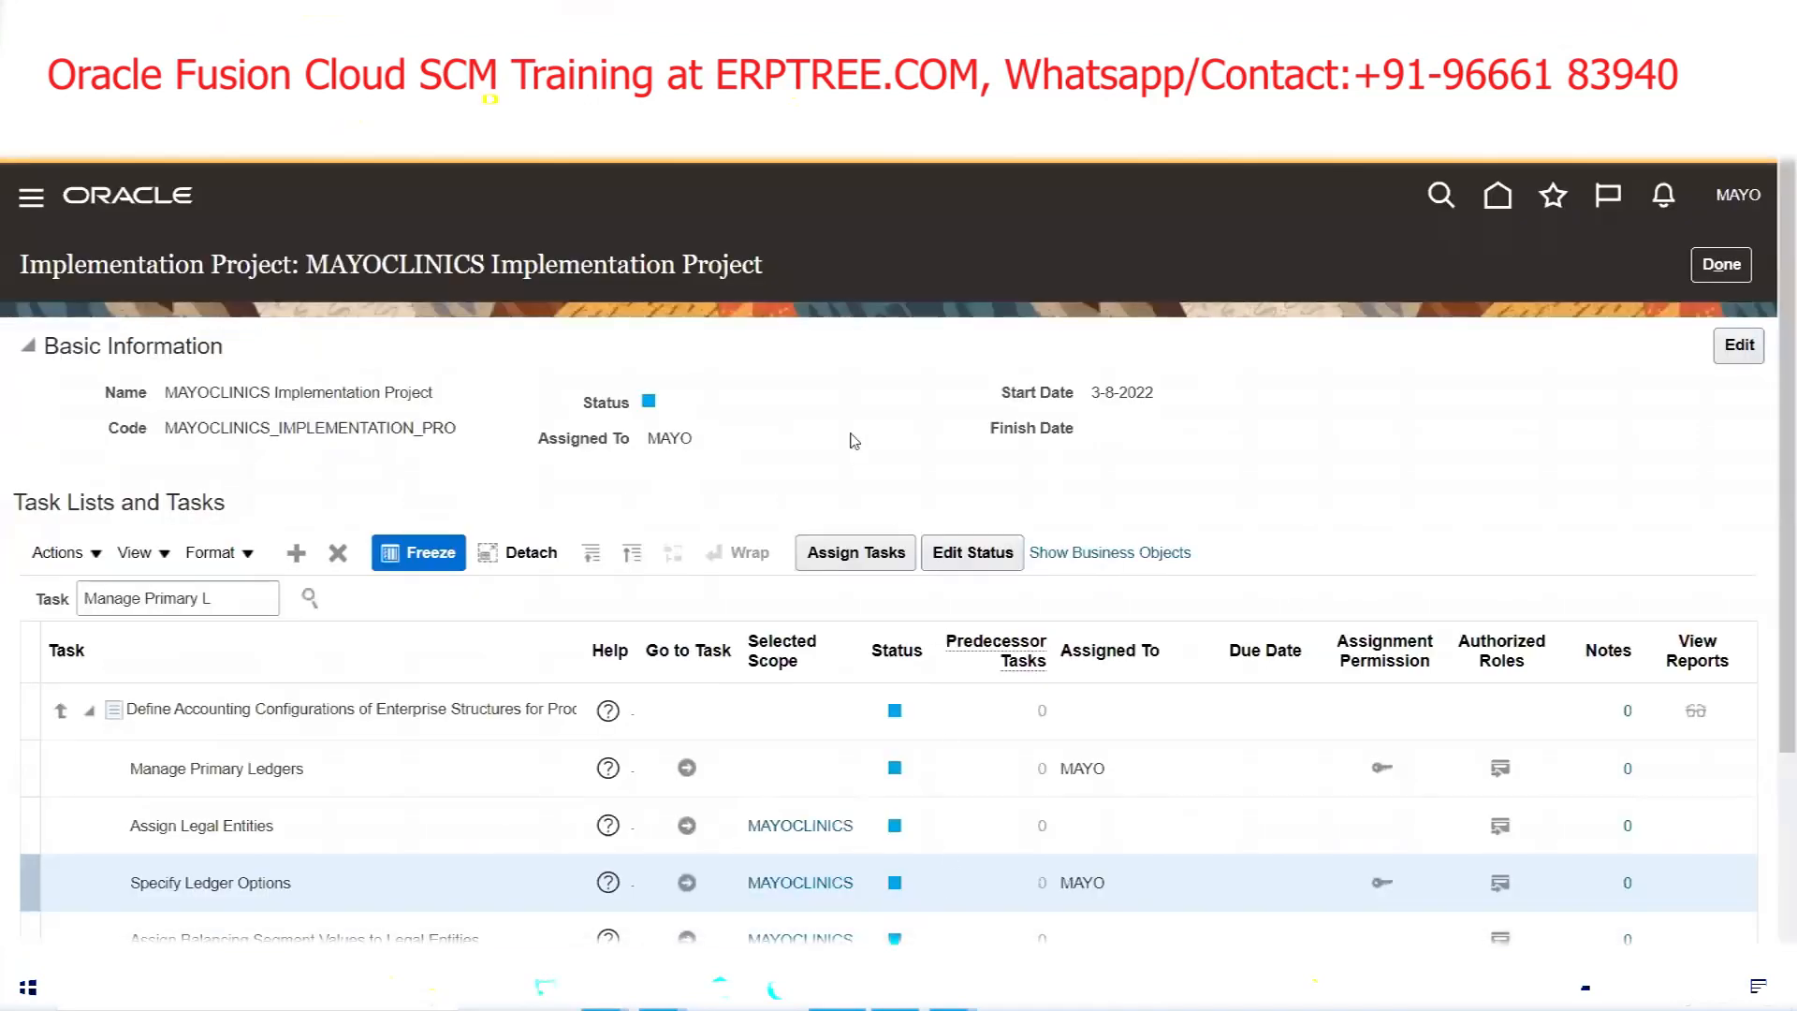
Mark Legal Address through Assign BSV to LE in the checklist, then select Assign Balancing Segment Values to Legal Entities
scroll(851, 433, down, 1)
scroll(853, 438, down, 2)
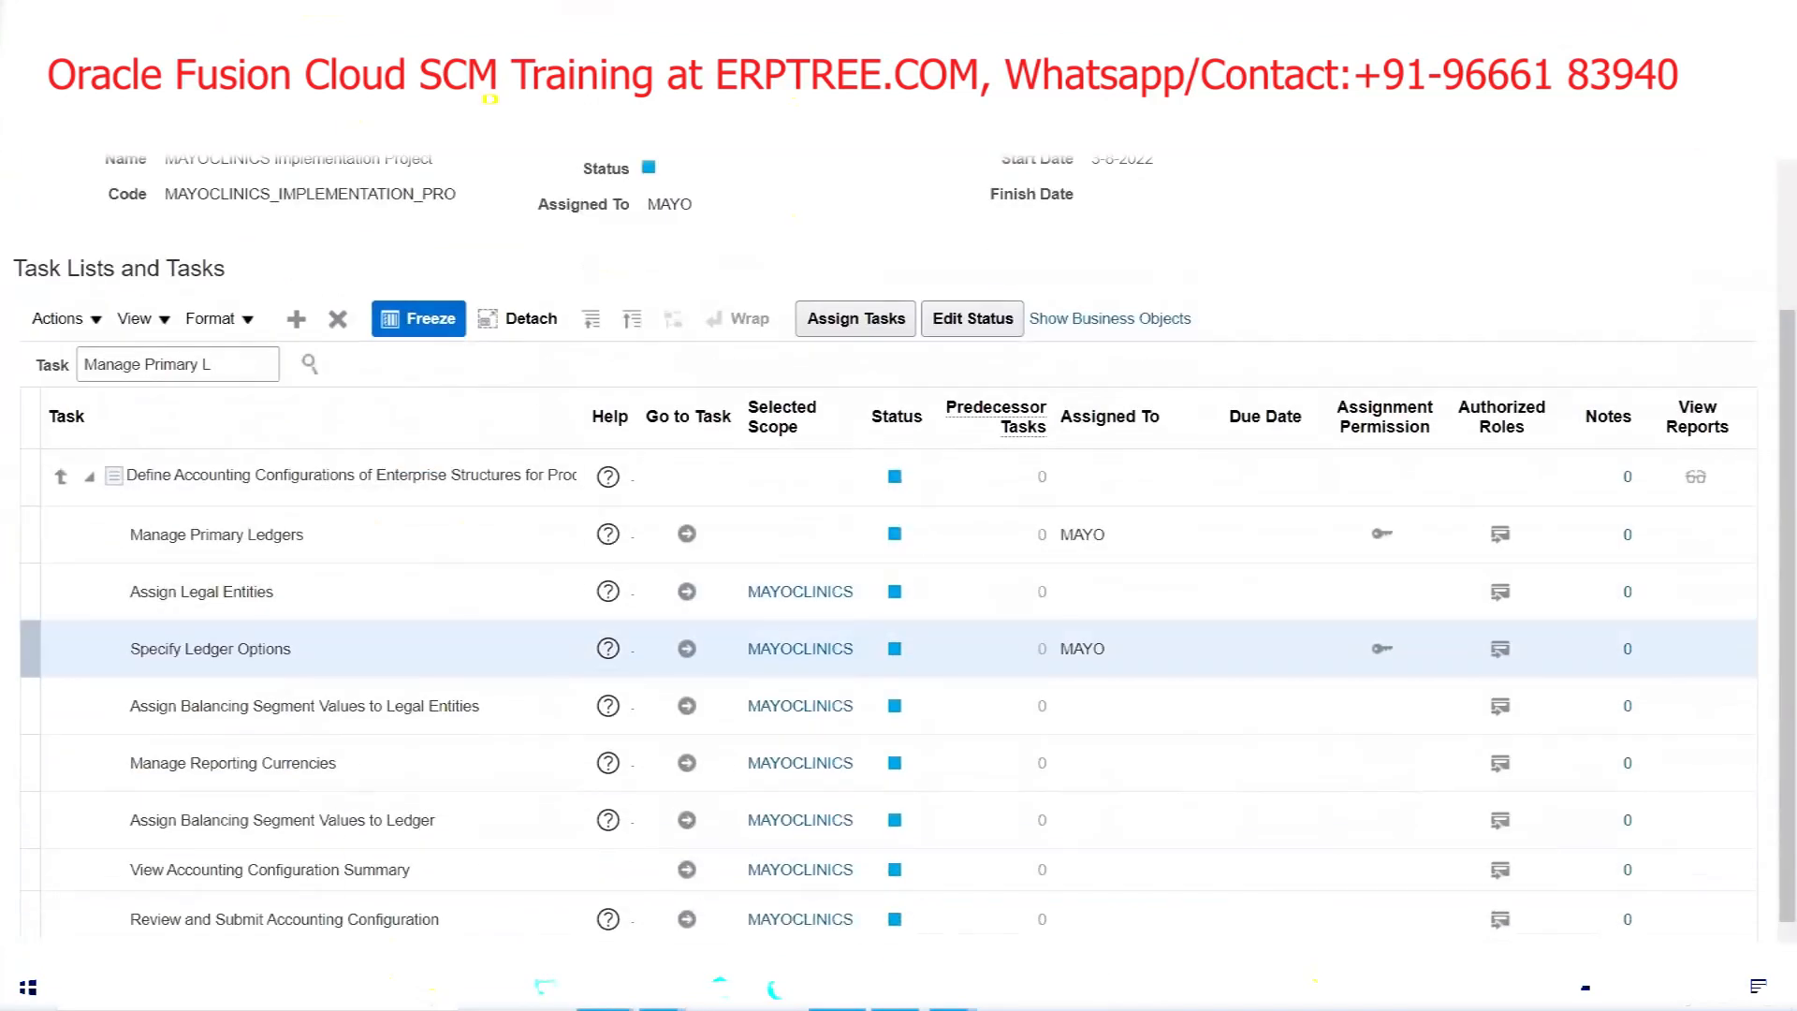
mouse_move(604, 989)
click(482, 912)
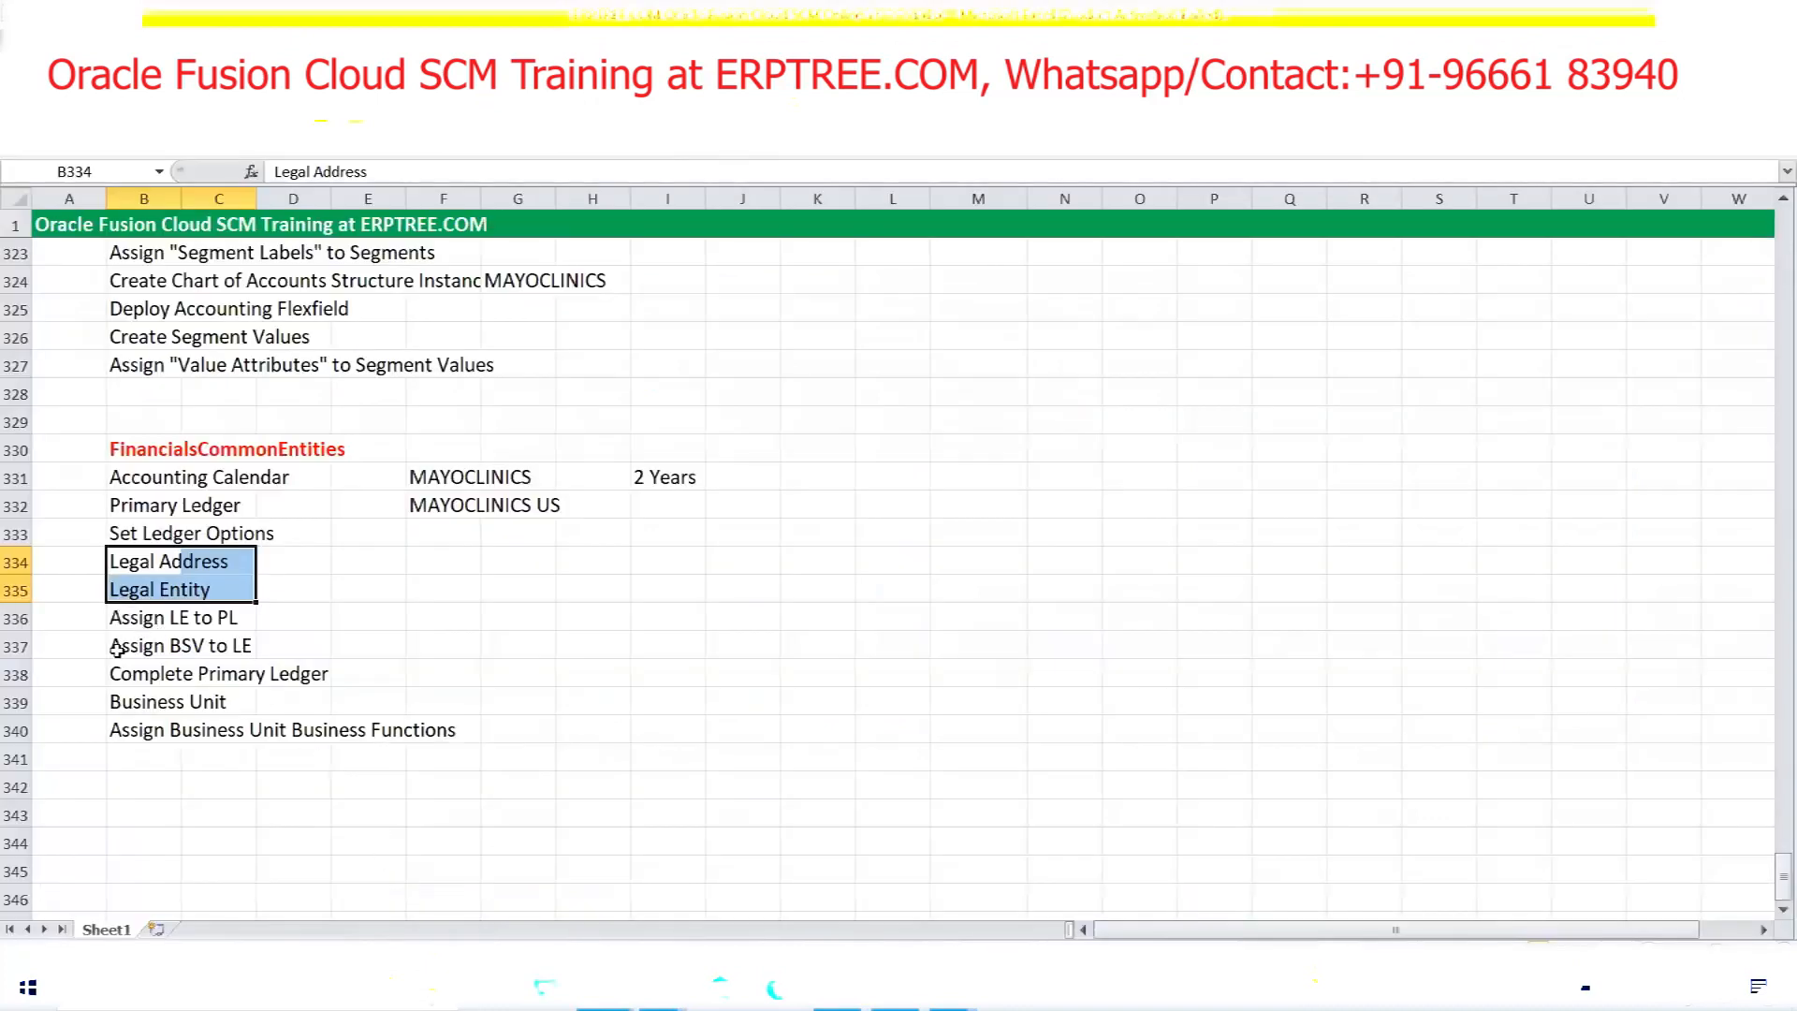
drag(117, 646, 260, 648)
drag(136, 560, 213, 656)
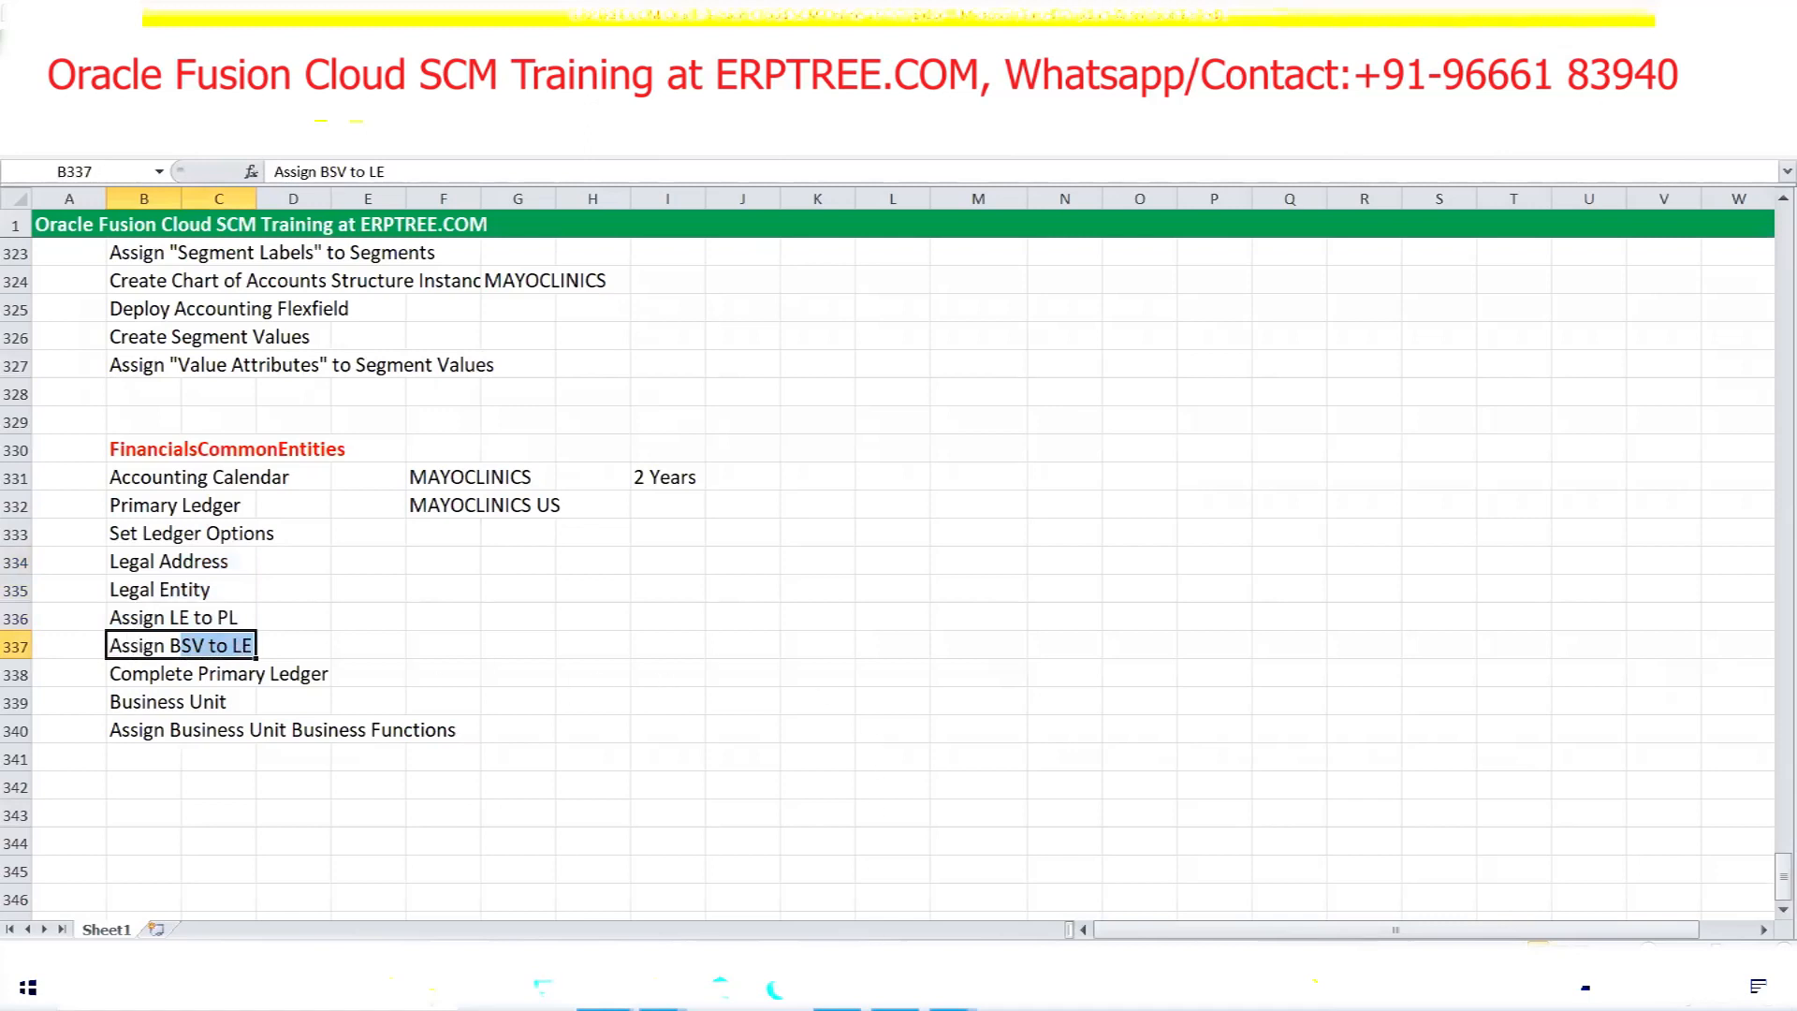
click(896, 990)
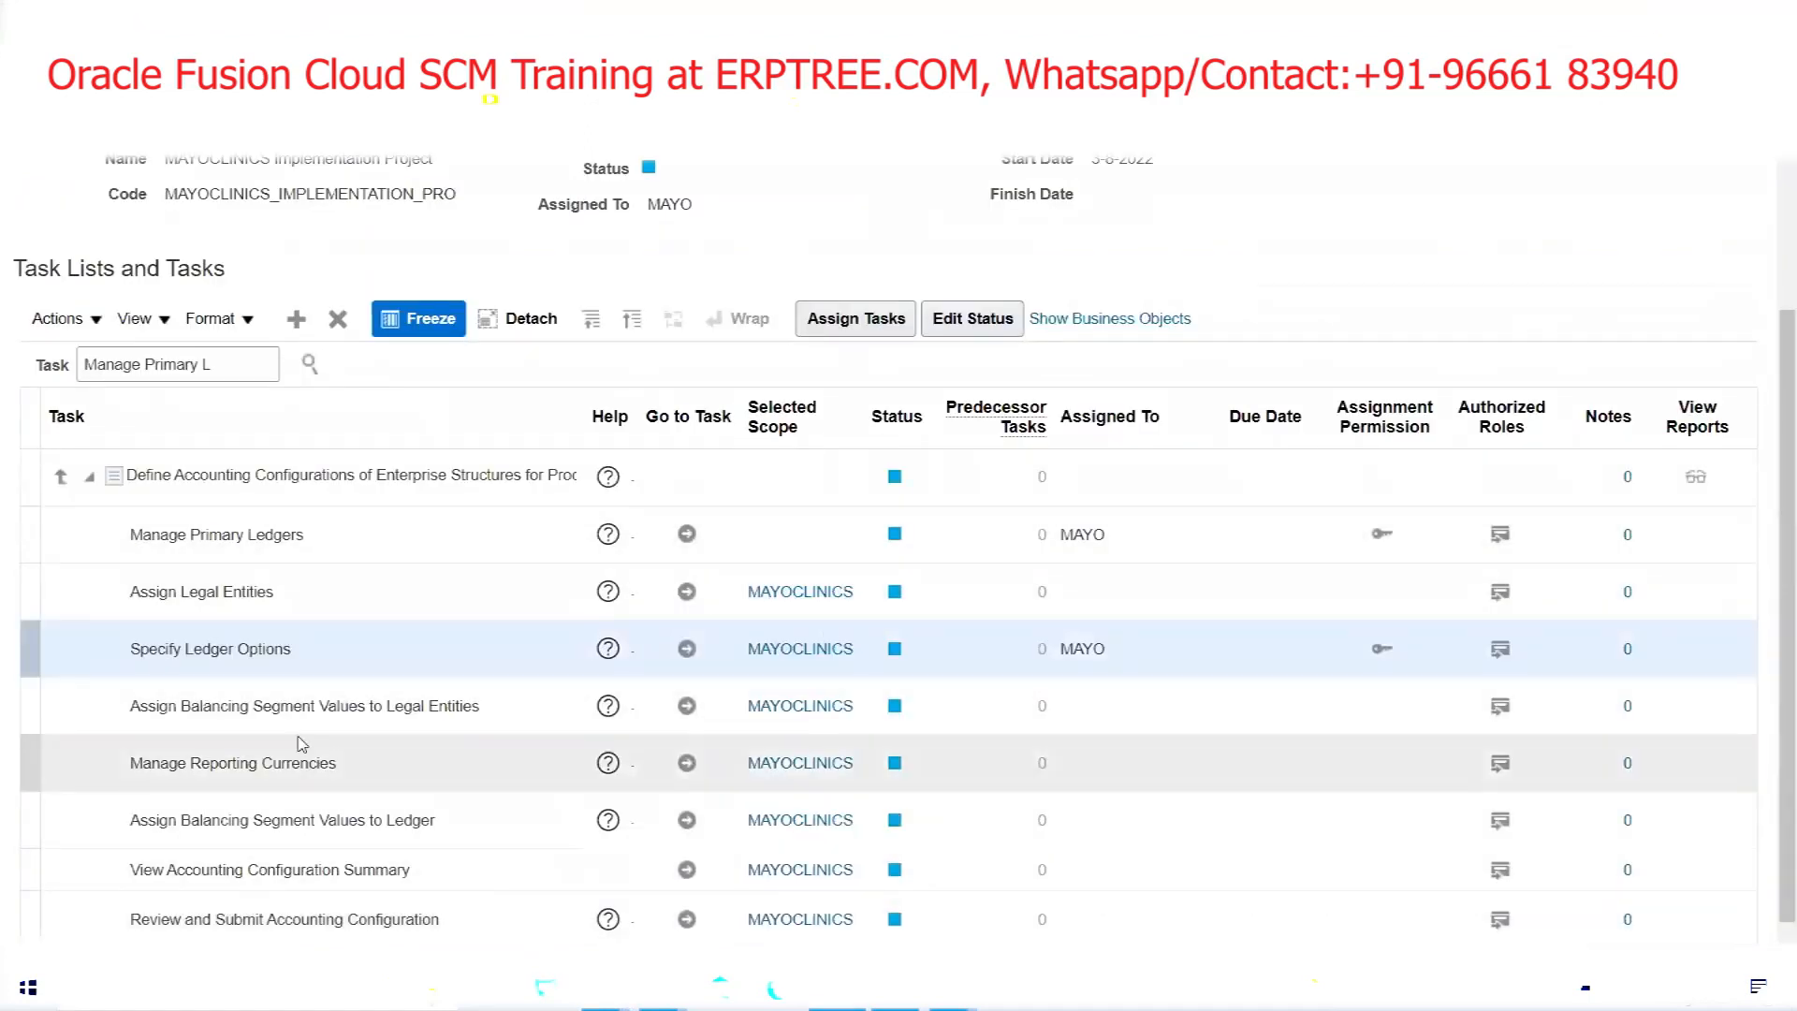
click(202, 714)
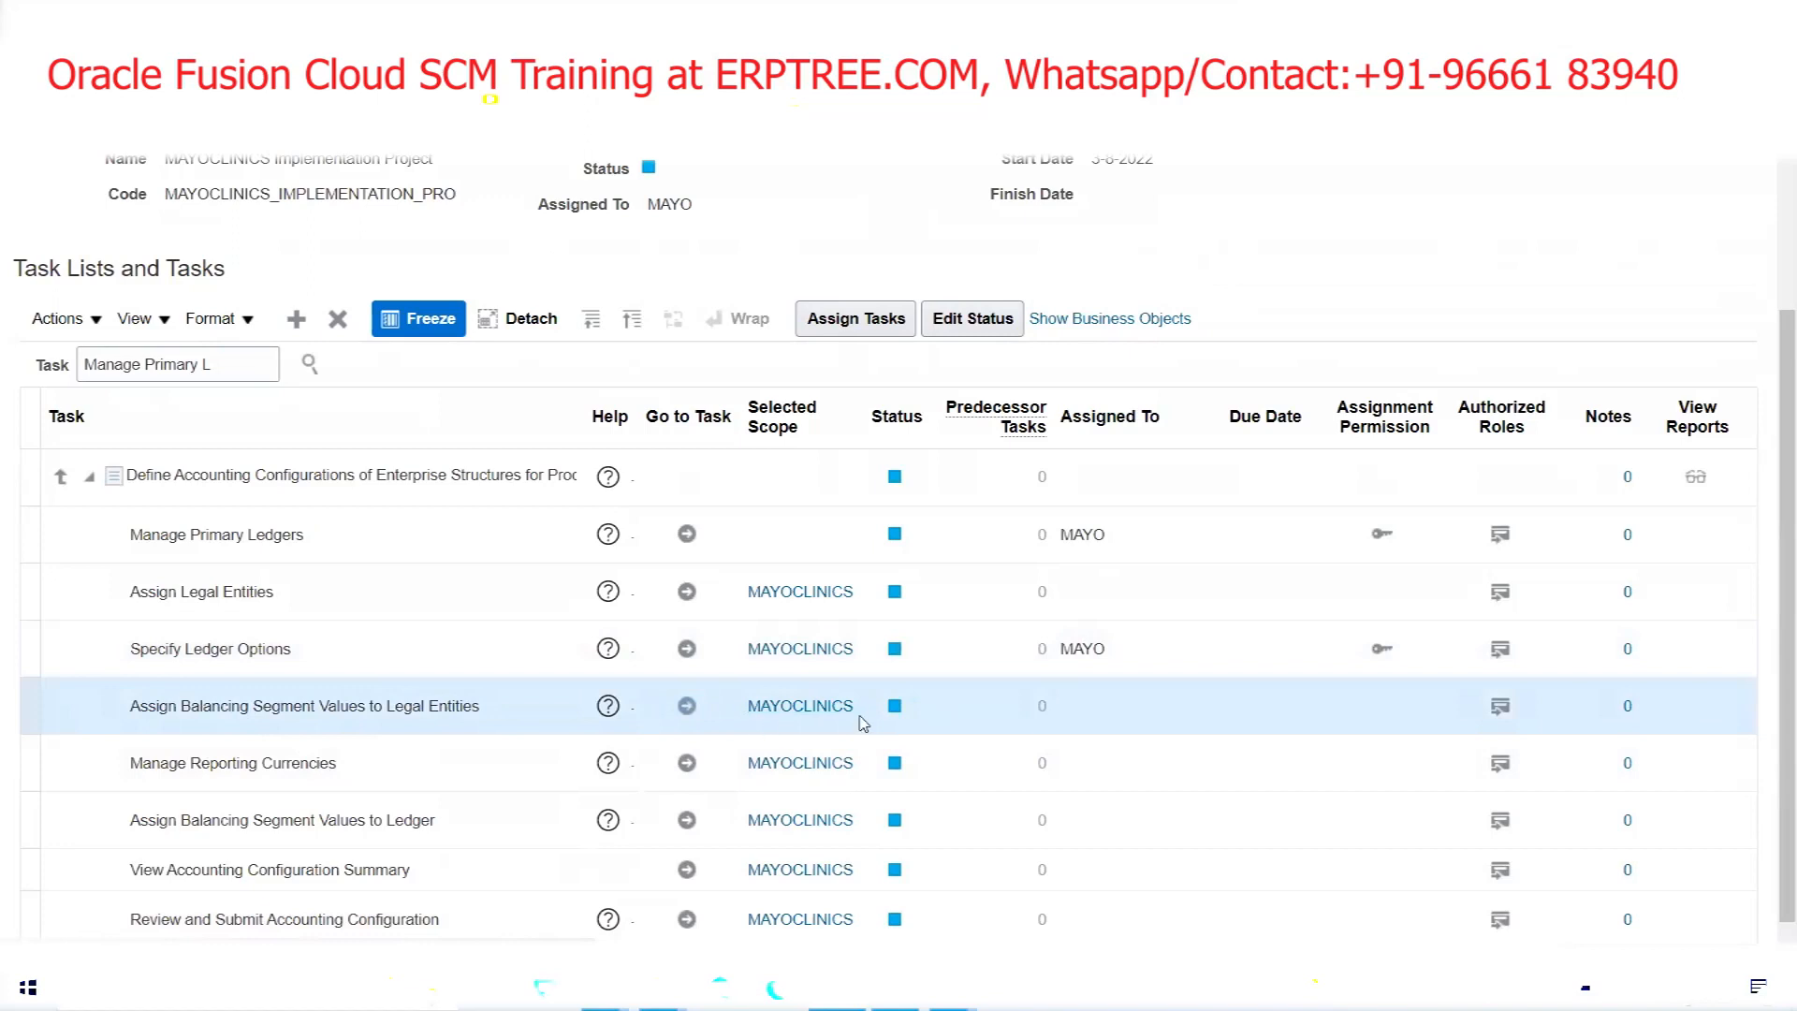
Open the balancing segment assignment and compare MAYOCLINICS USA Legal Entity with the Companies and Legal Entities sheet
click(688, 708)
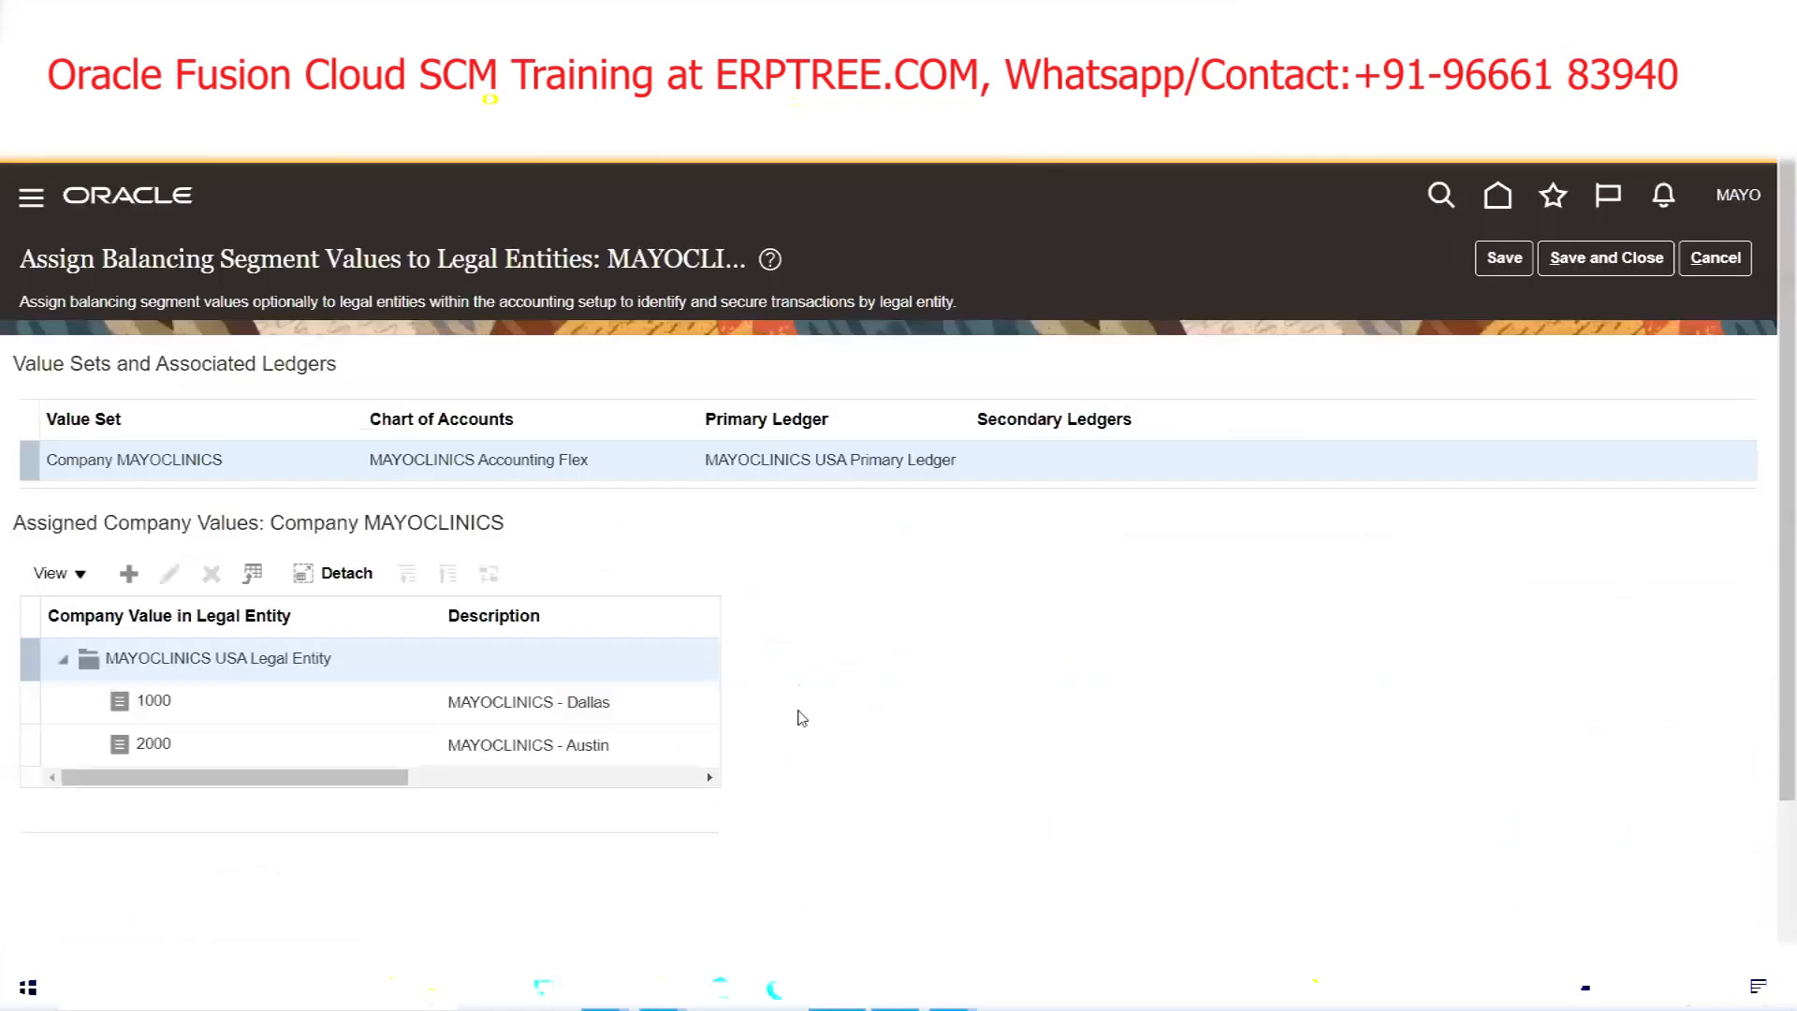
triple_click(218, 658)
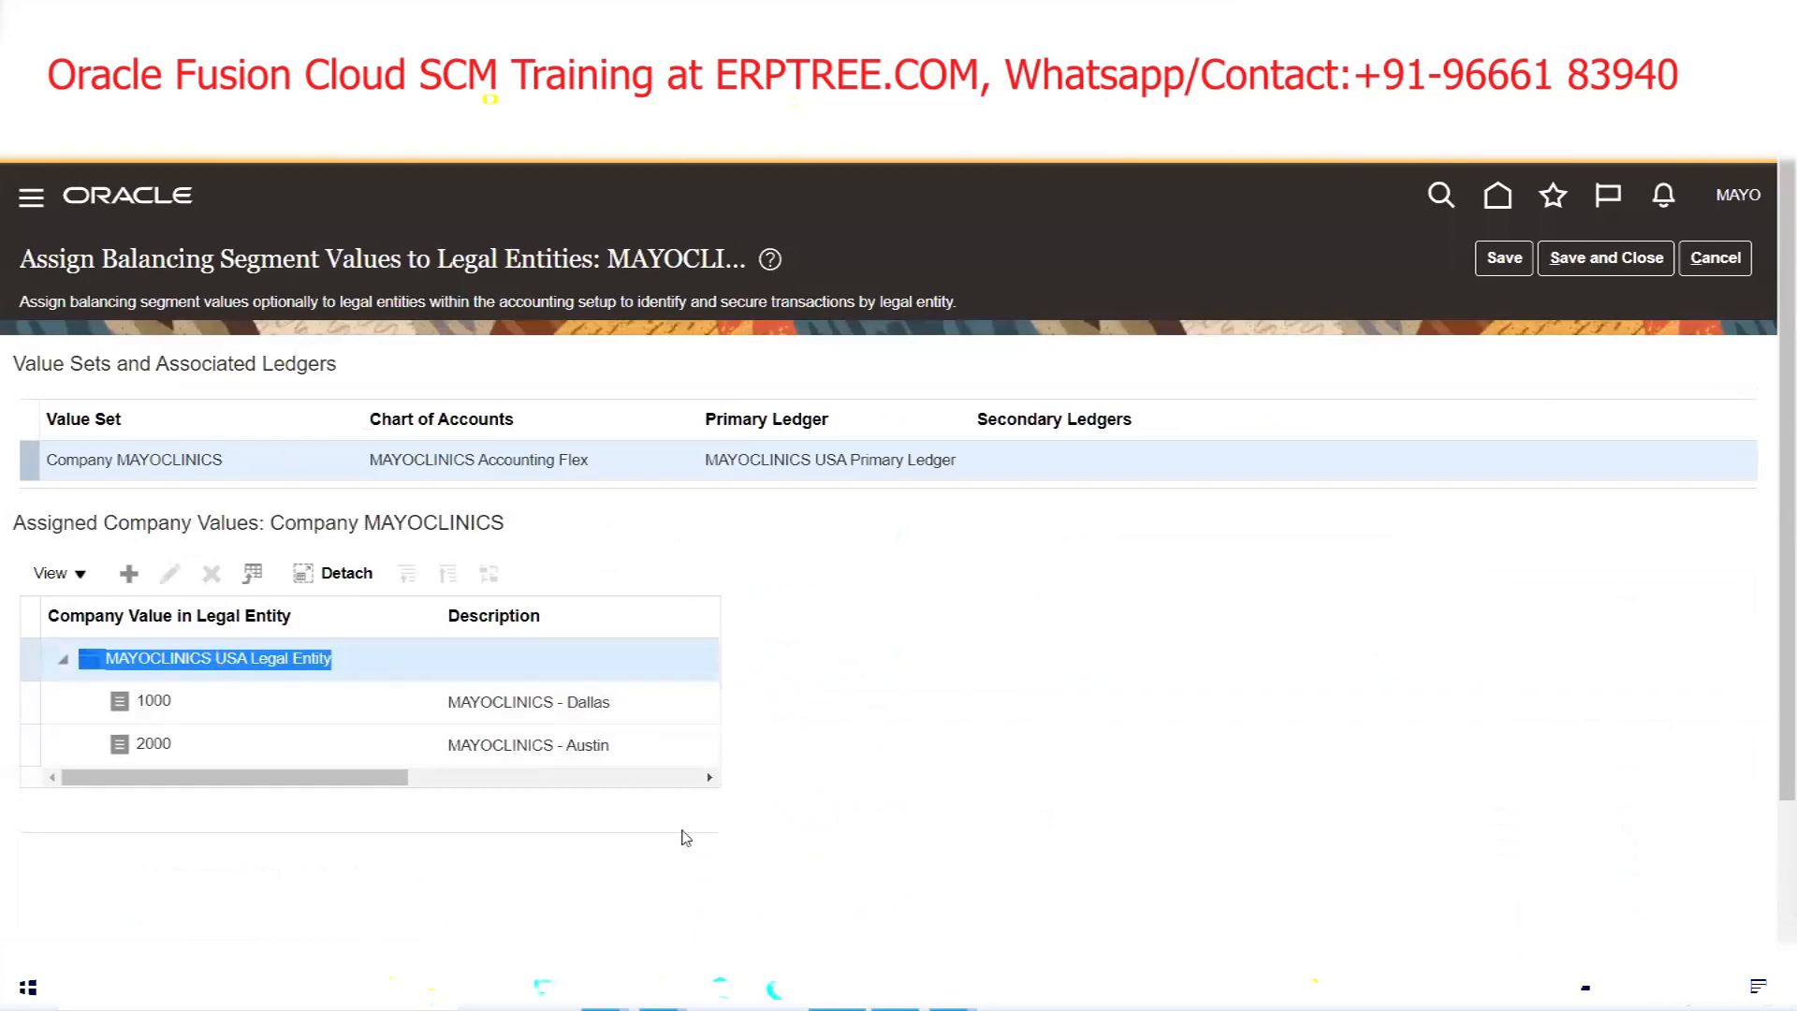
click(604, 988)
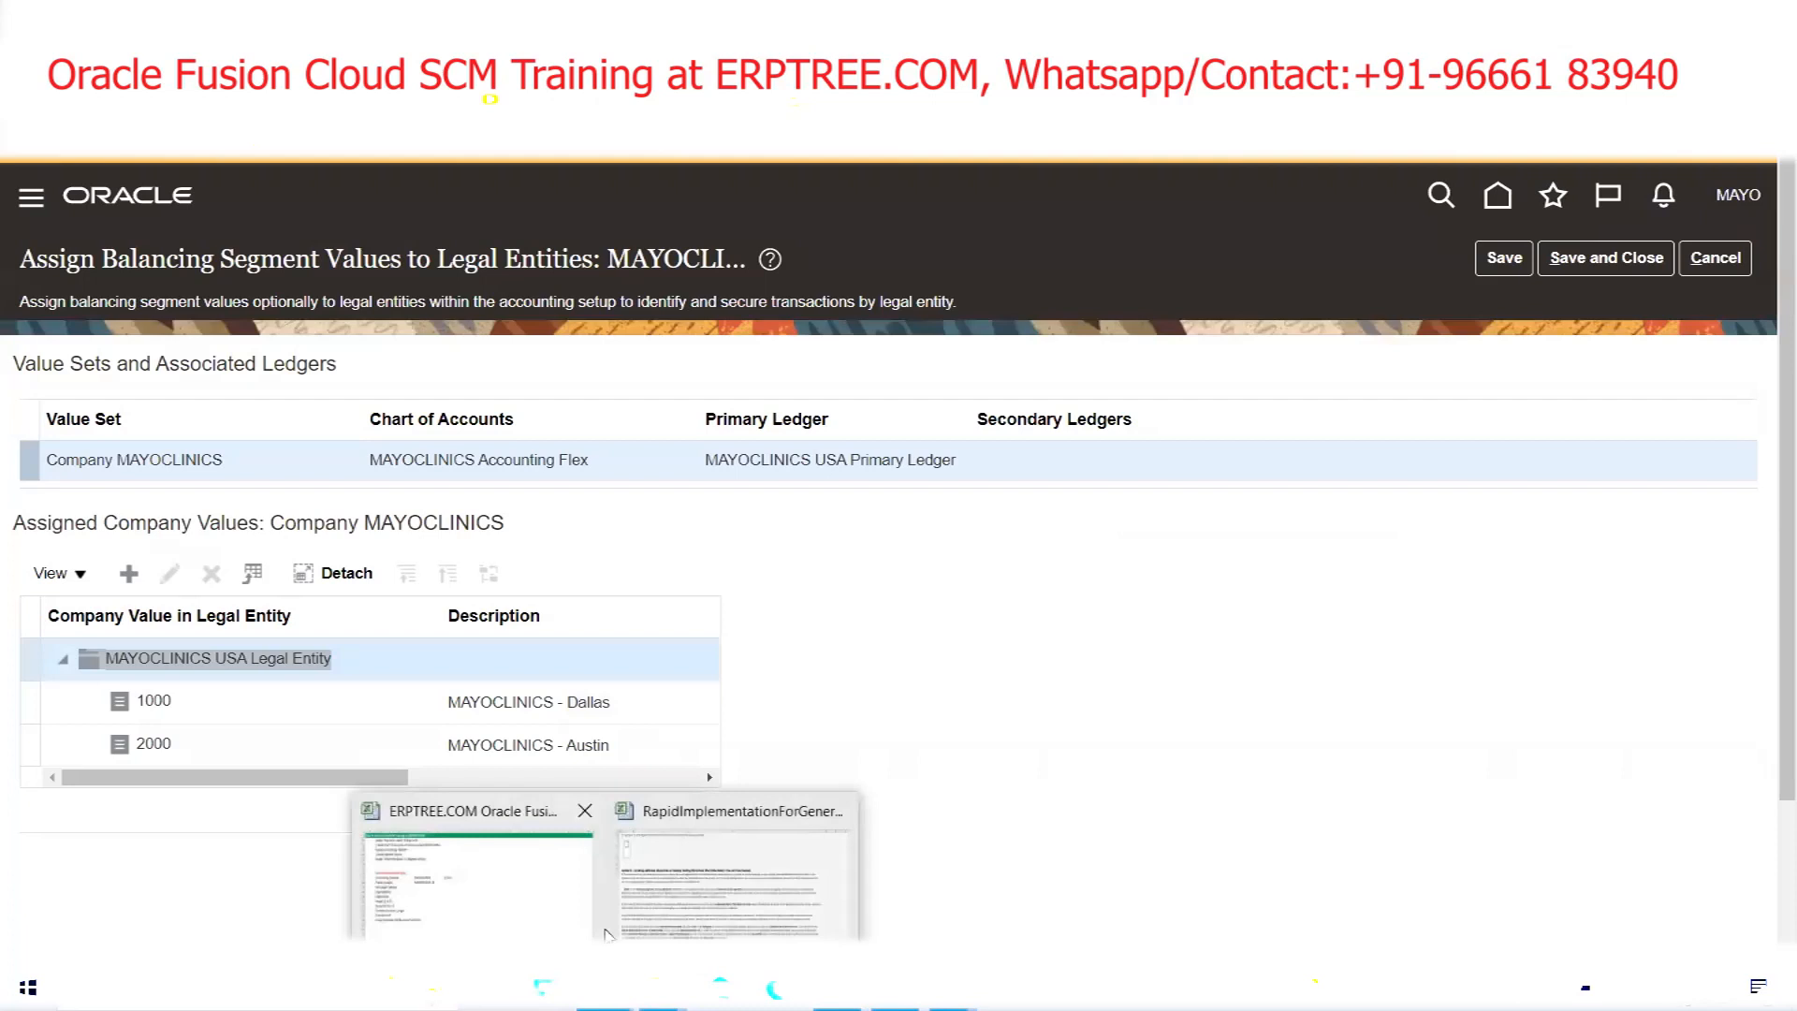
click(671, 873)
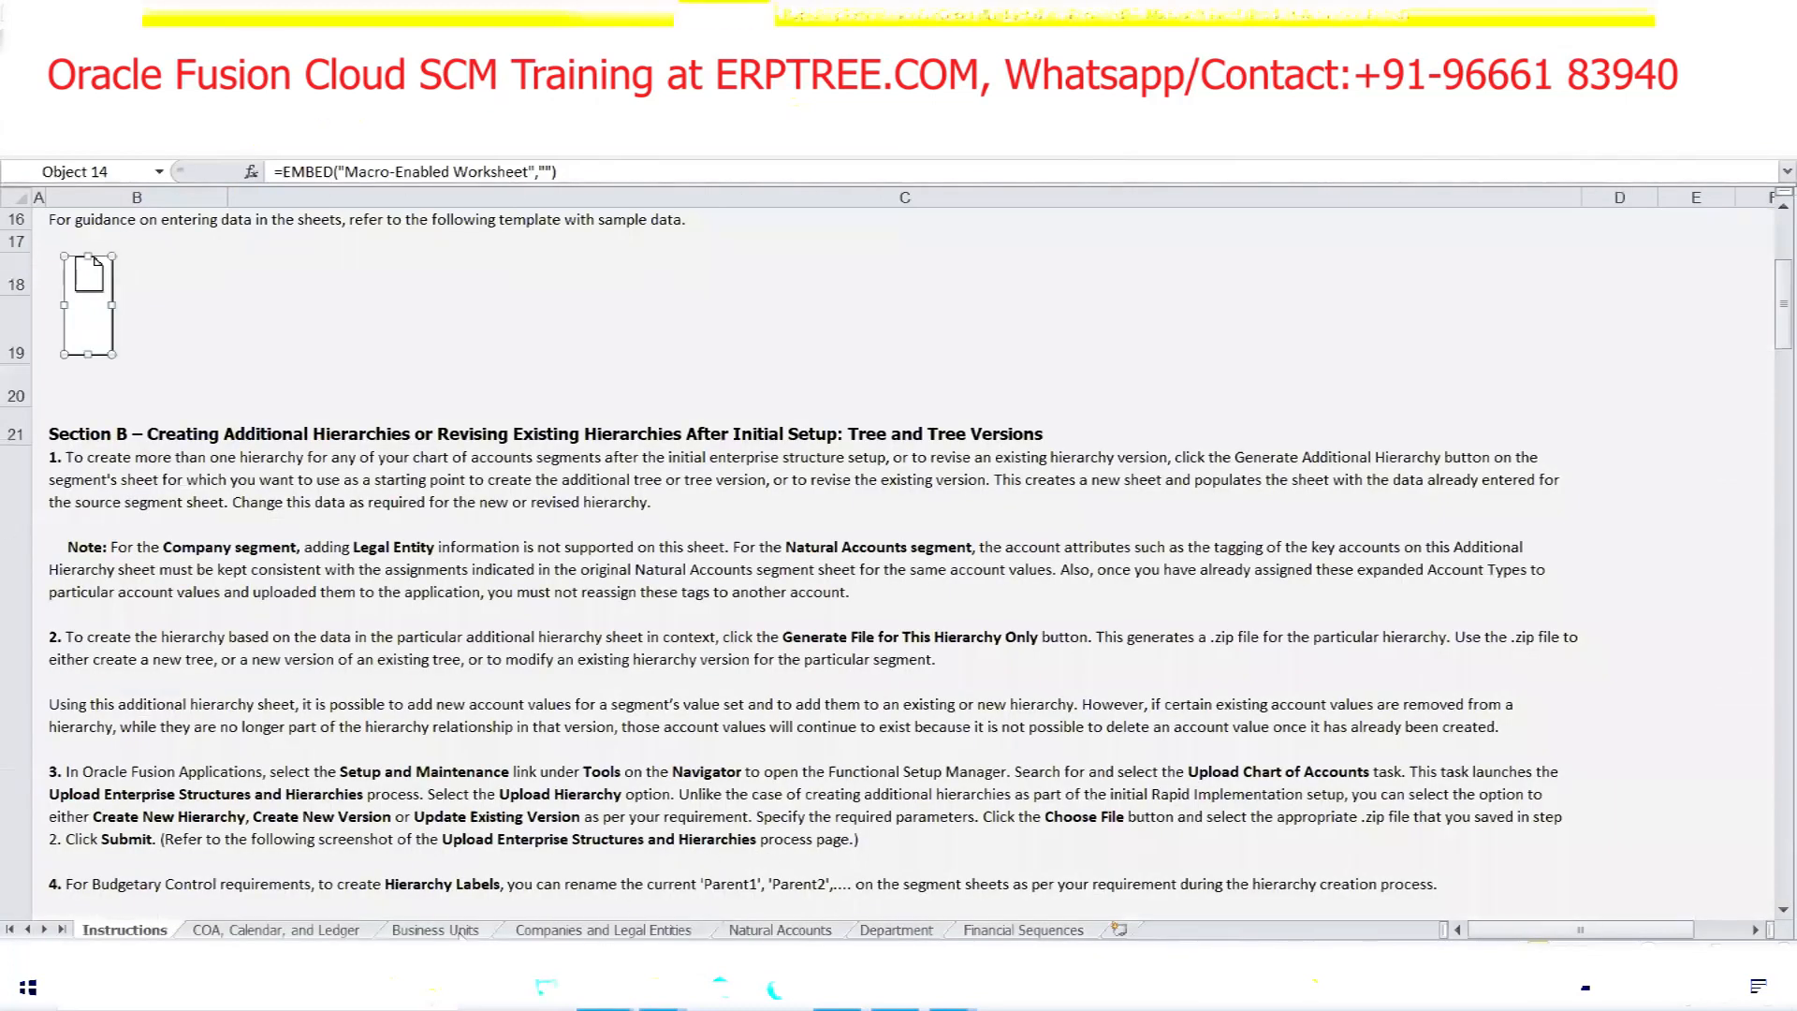
click(557, 932)
drag(832, 357, 863, 375)
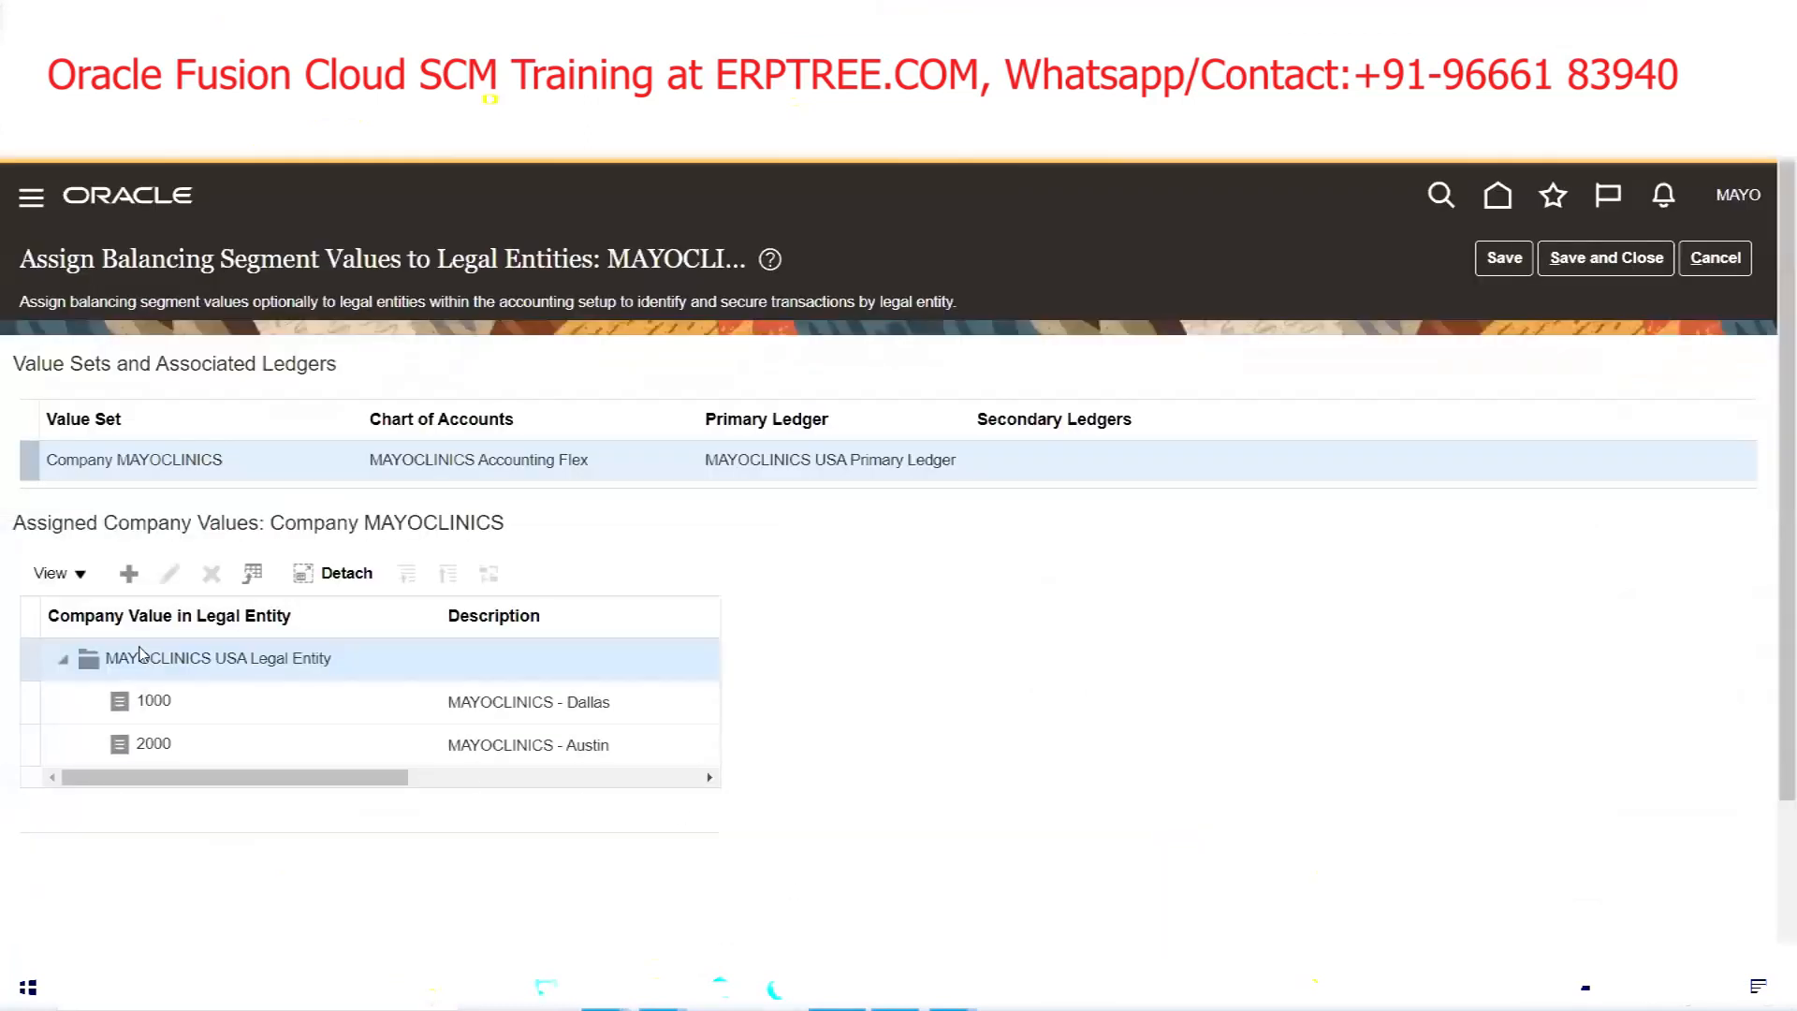
Verify company values 1000 and 2000 against the workbook and save the assignments
click(161, 746)
click(605, 989)
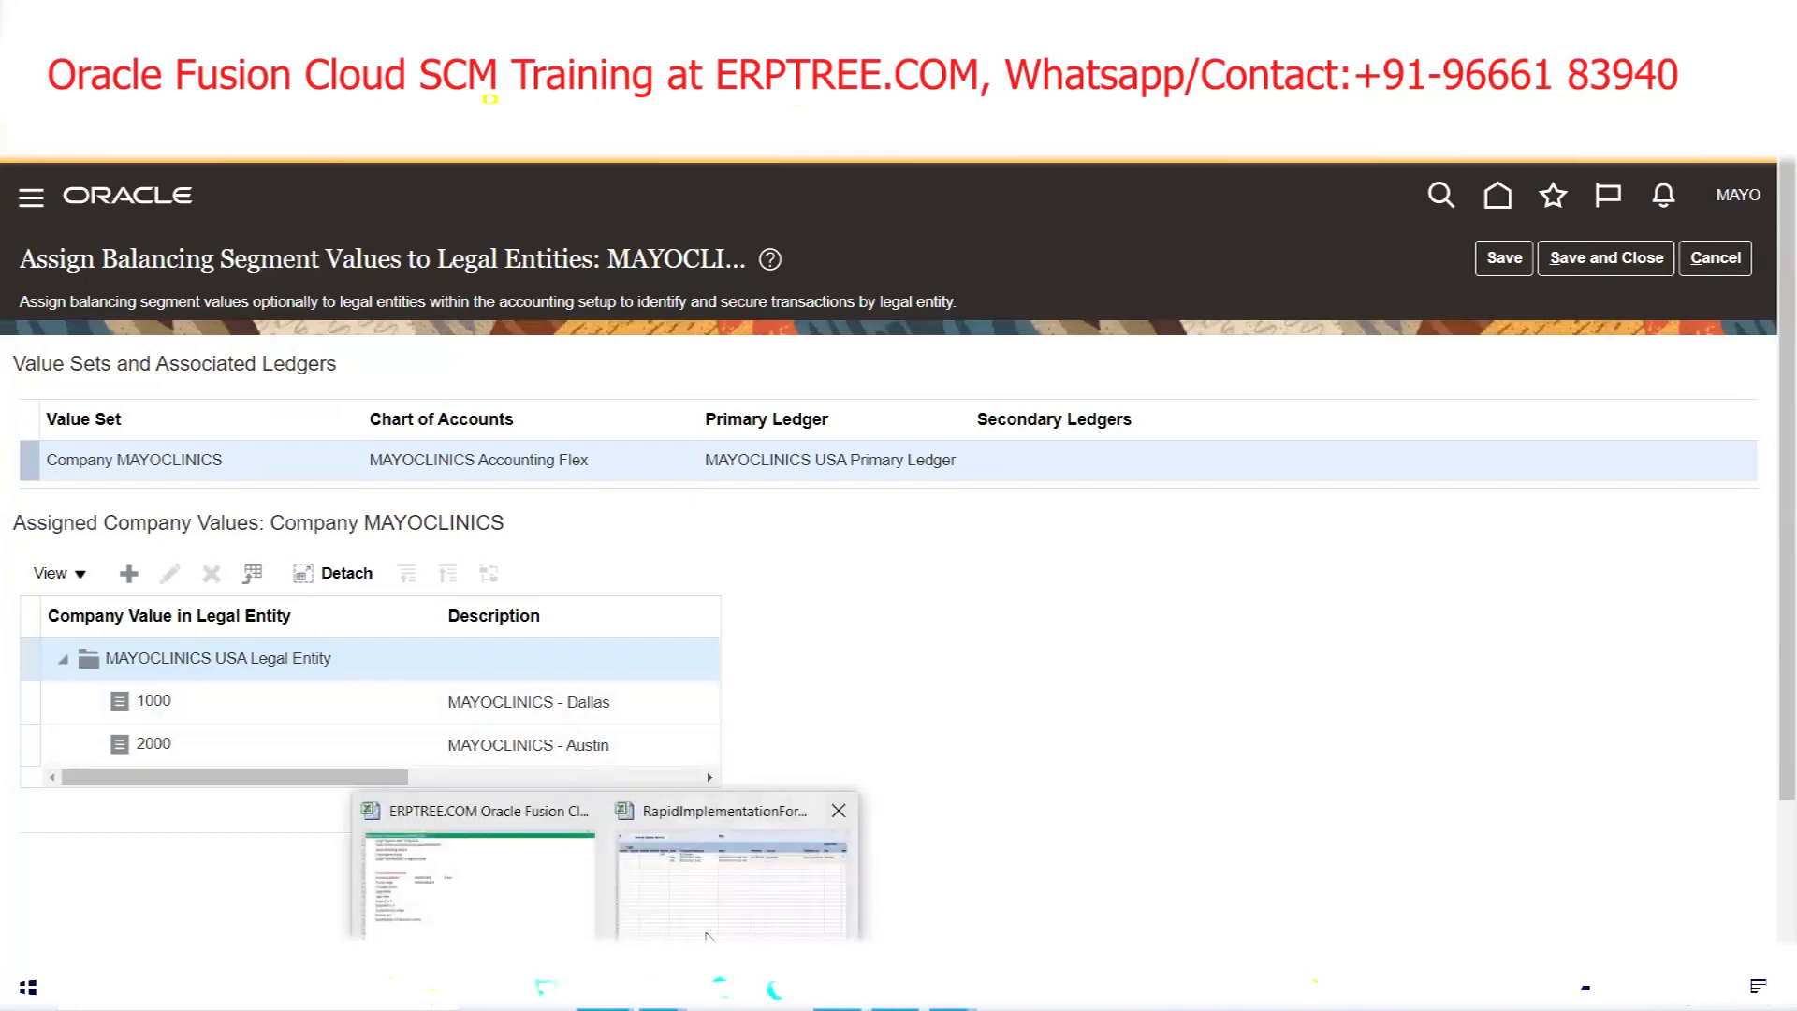
click(706, 936)
drag(447, 355, 585, 367)
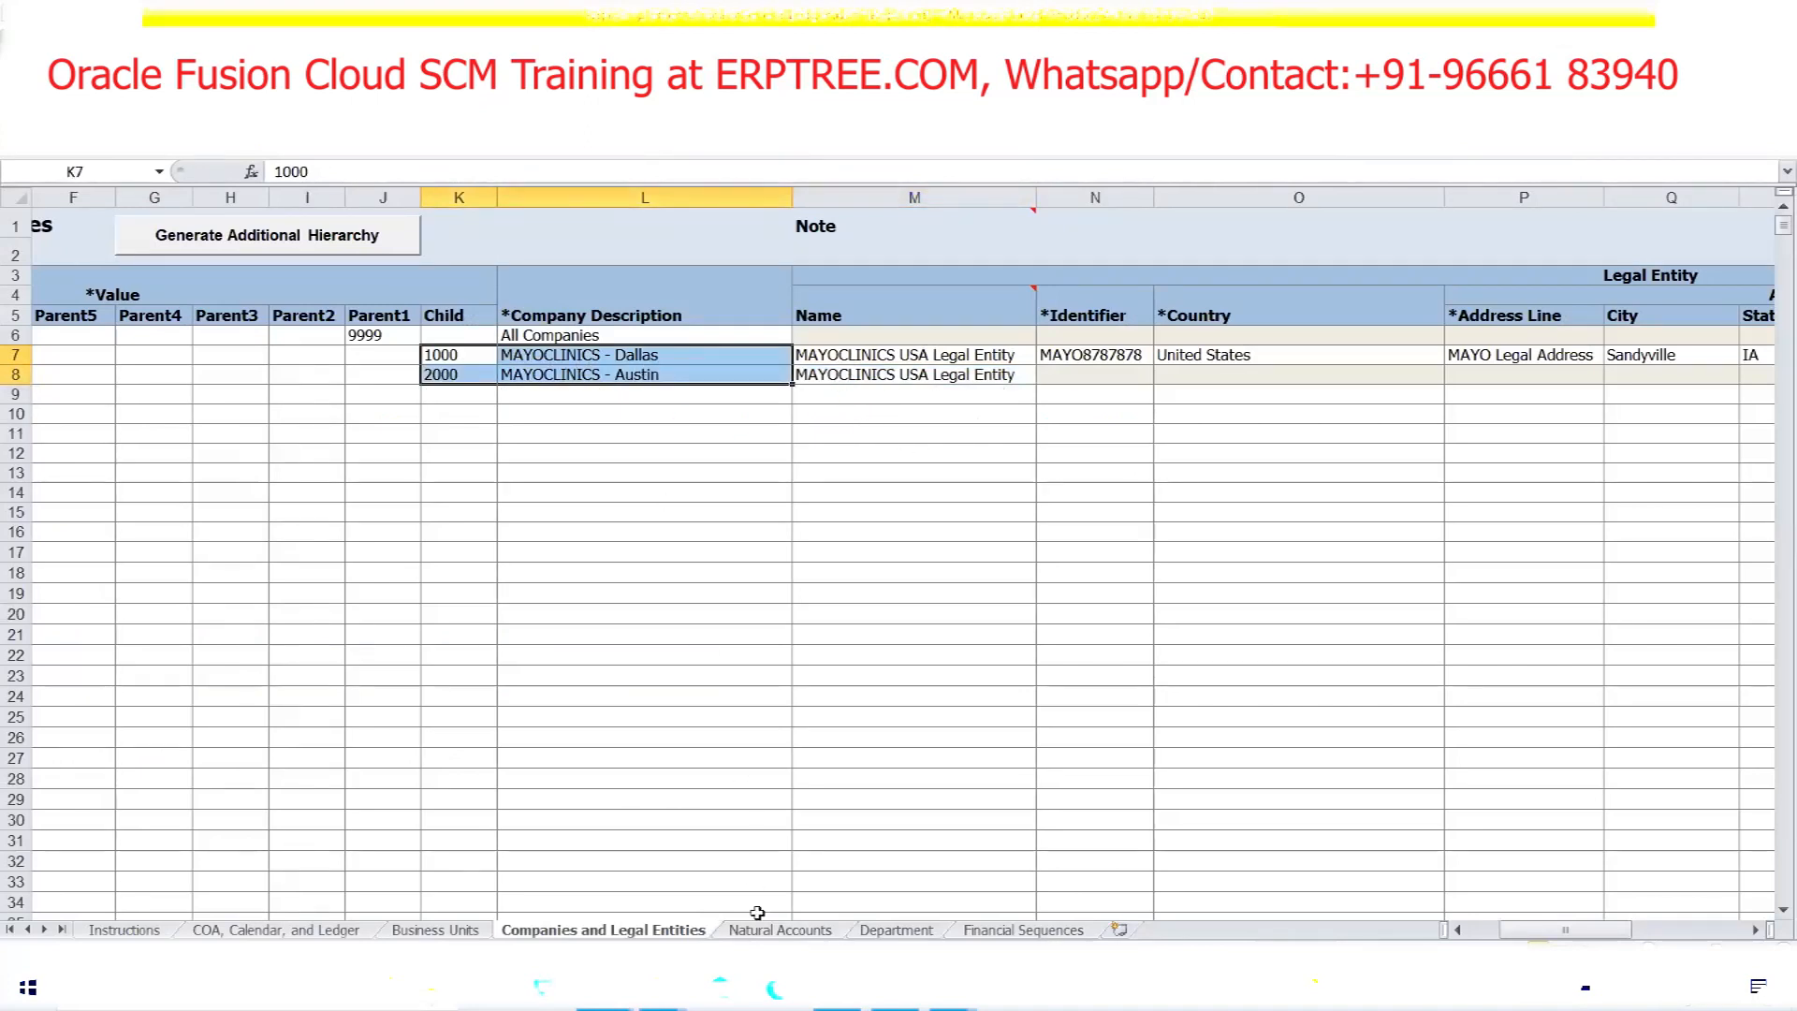
click(837, 987)
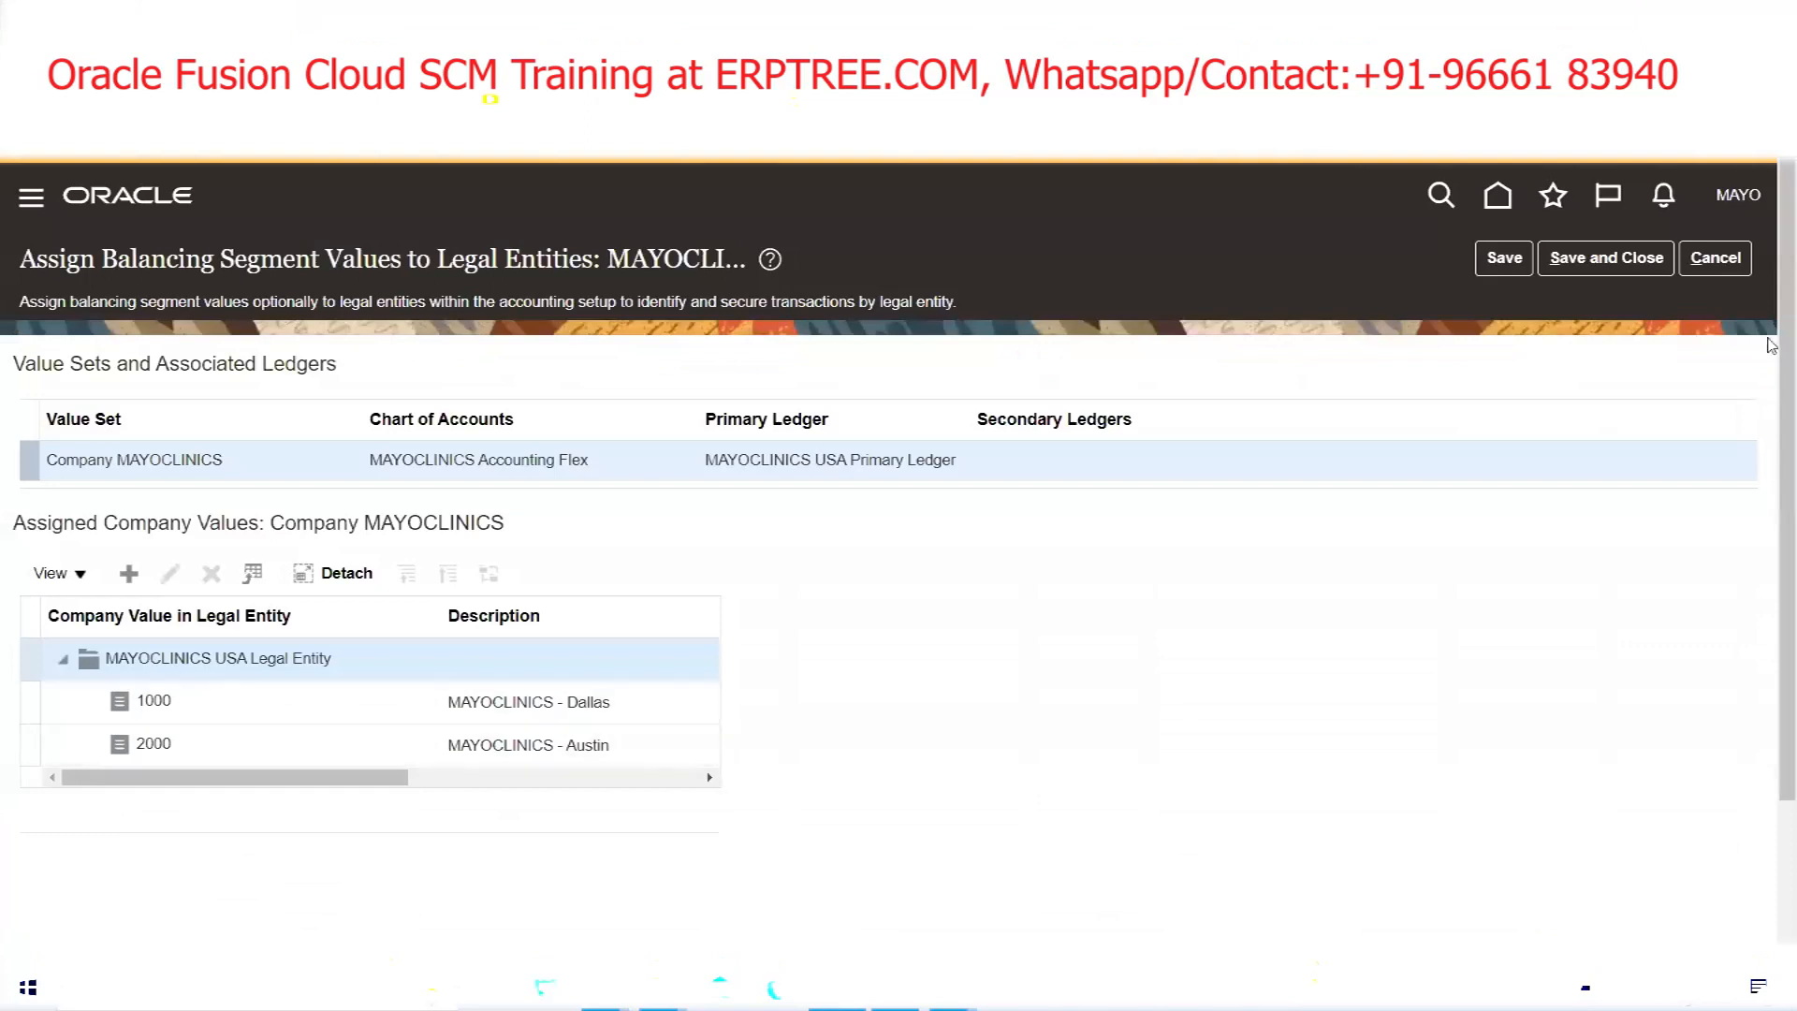
click(1626, 276)
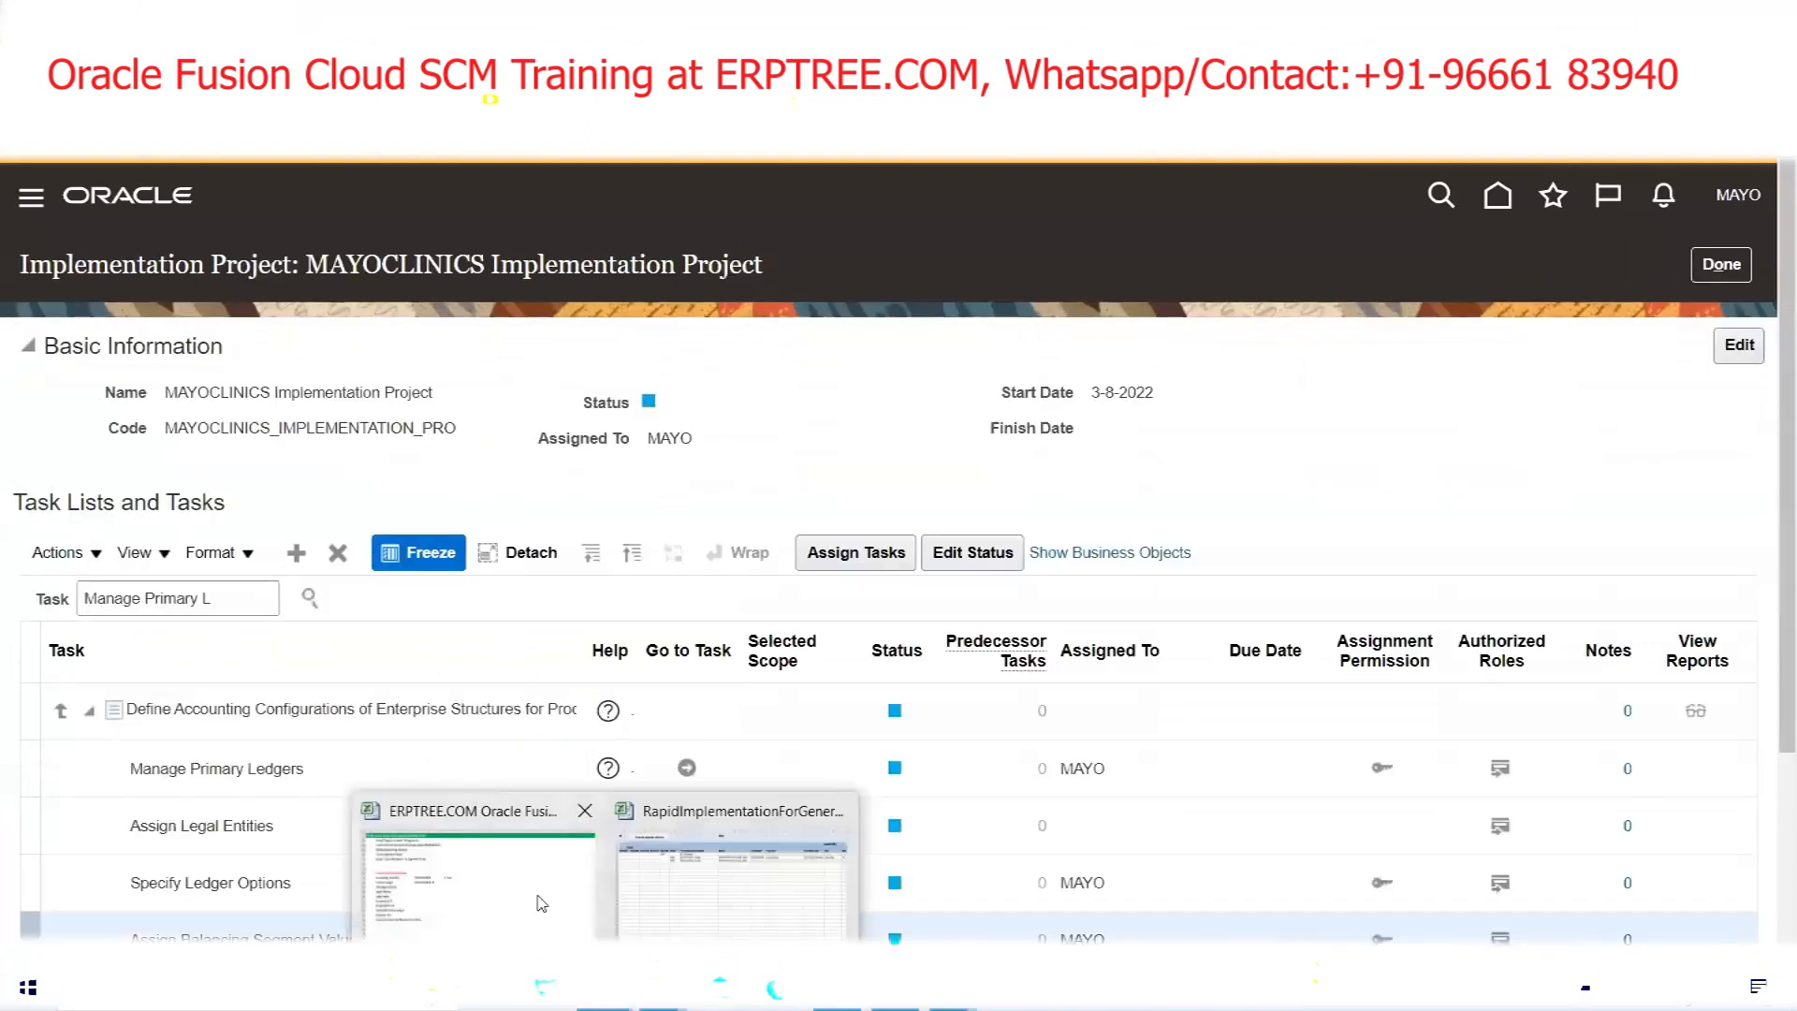
Mark the Complete Primary Ledger and Business Unit steps in the setup checklist
click(575, 811)
drag(122, 674, 309, 676)
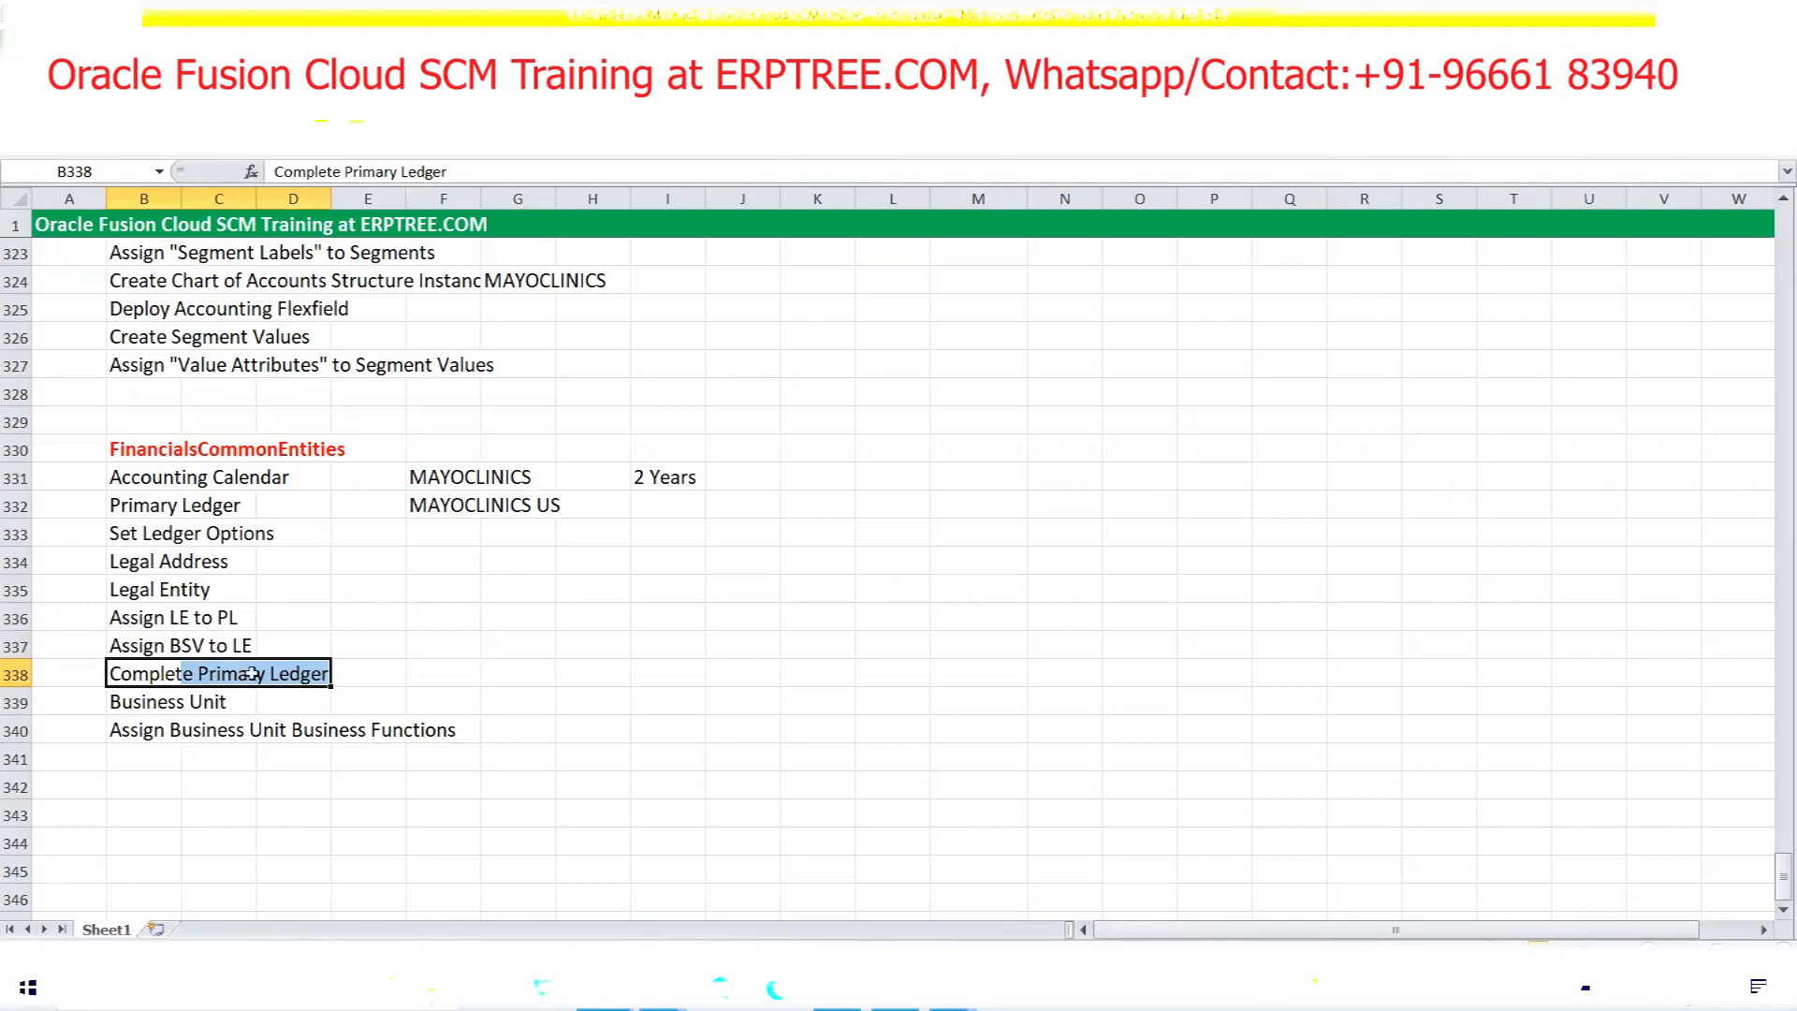
drag(145, 707, 204, 701)
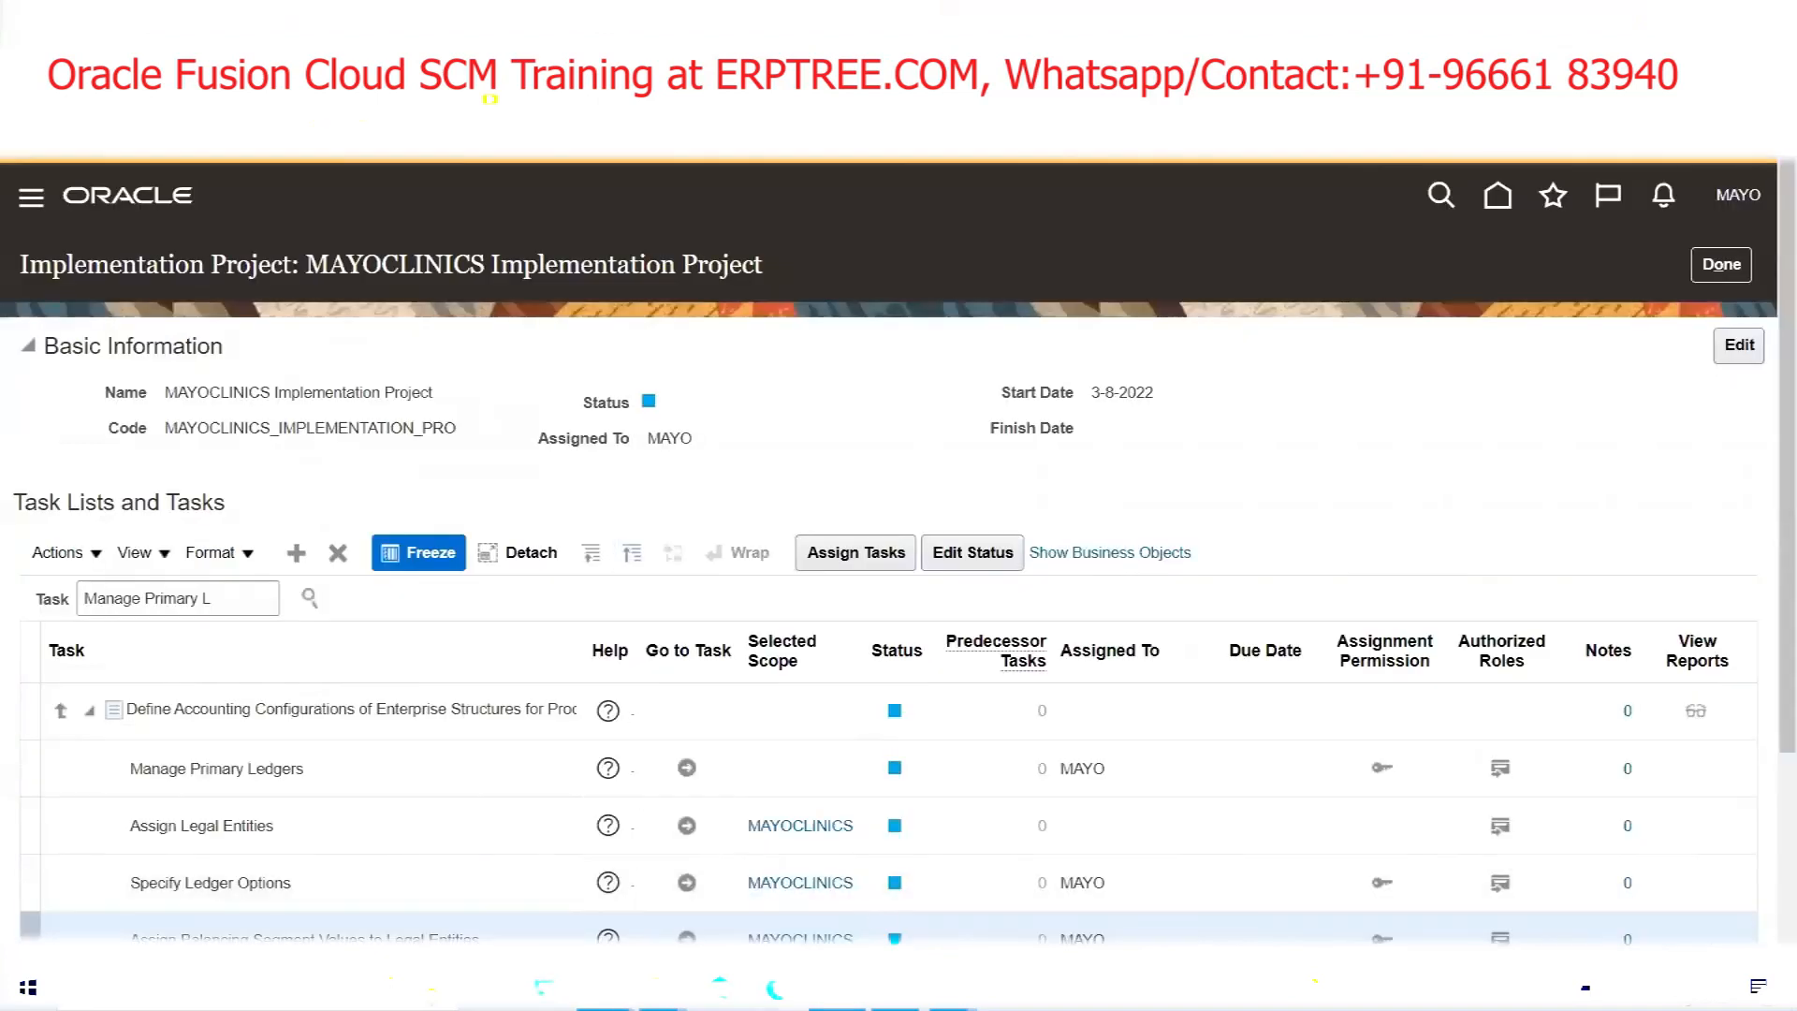
Check the business unit name and default legal entity in B5 and C5 of the Business Units sheet
mouse_move(604, 988)
click(748, 875)
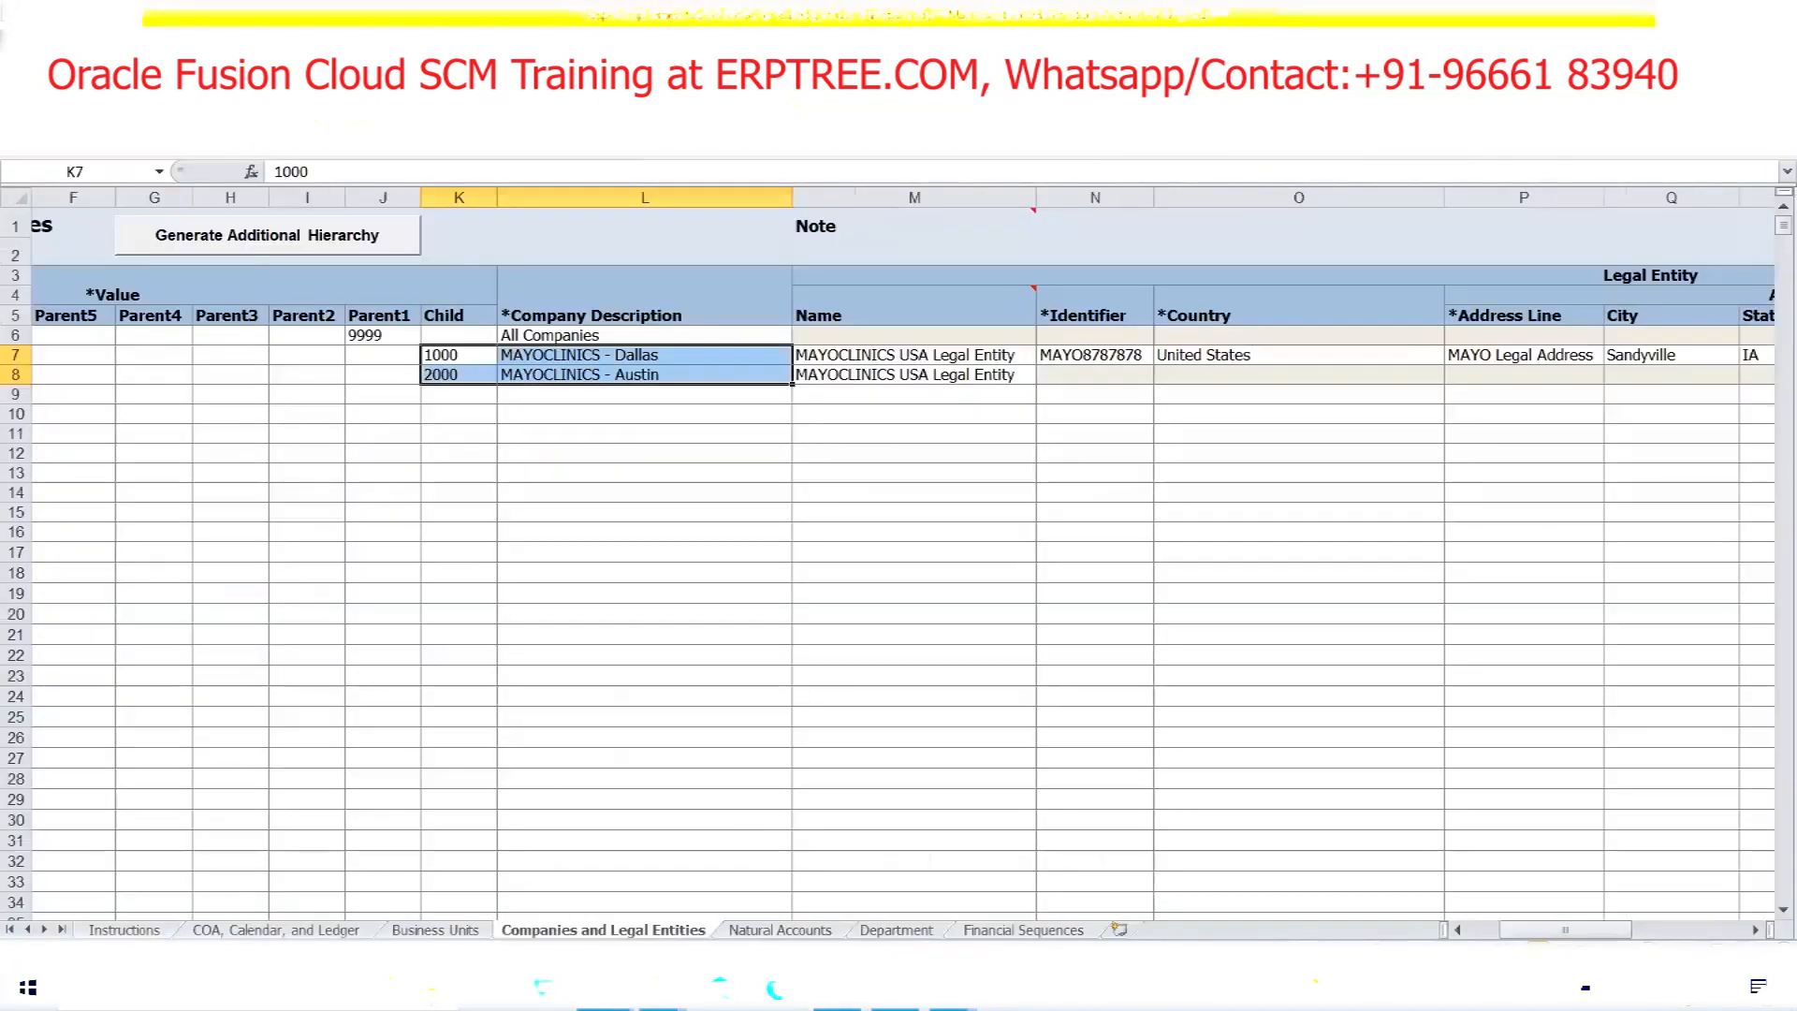
click(424, 931)
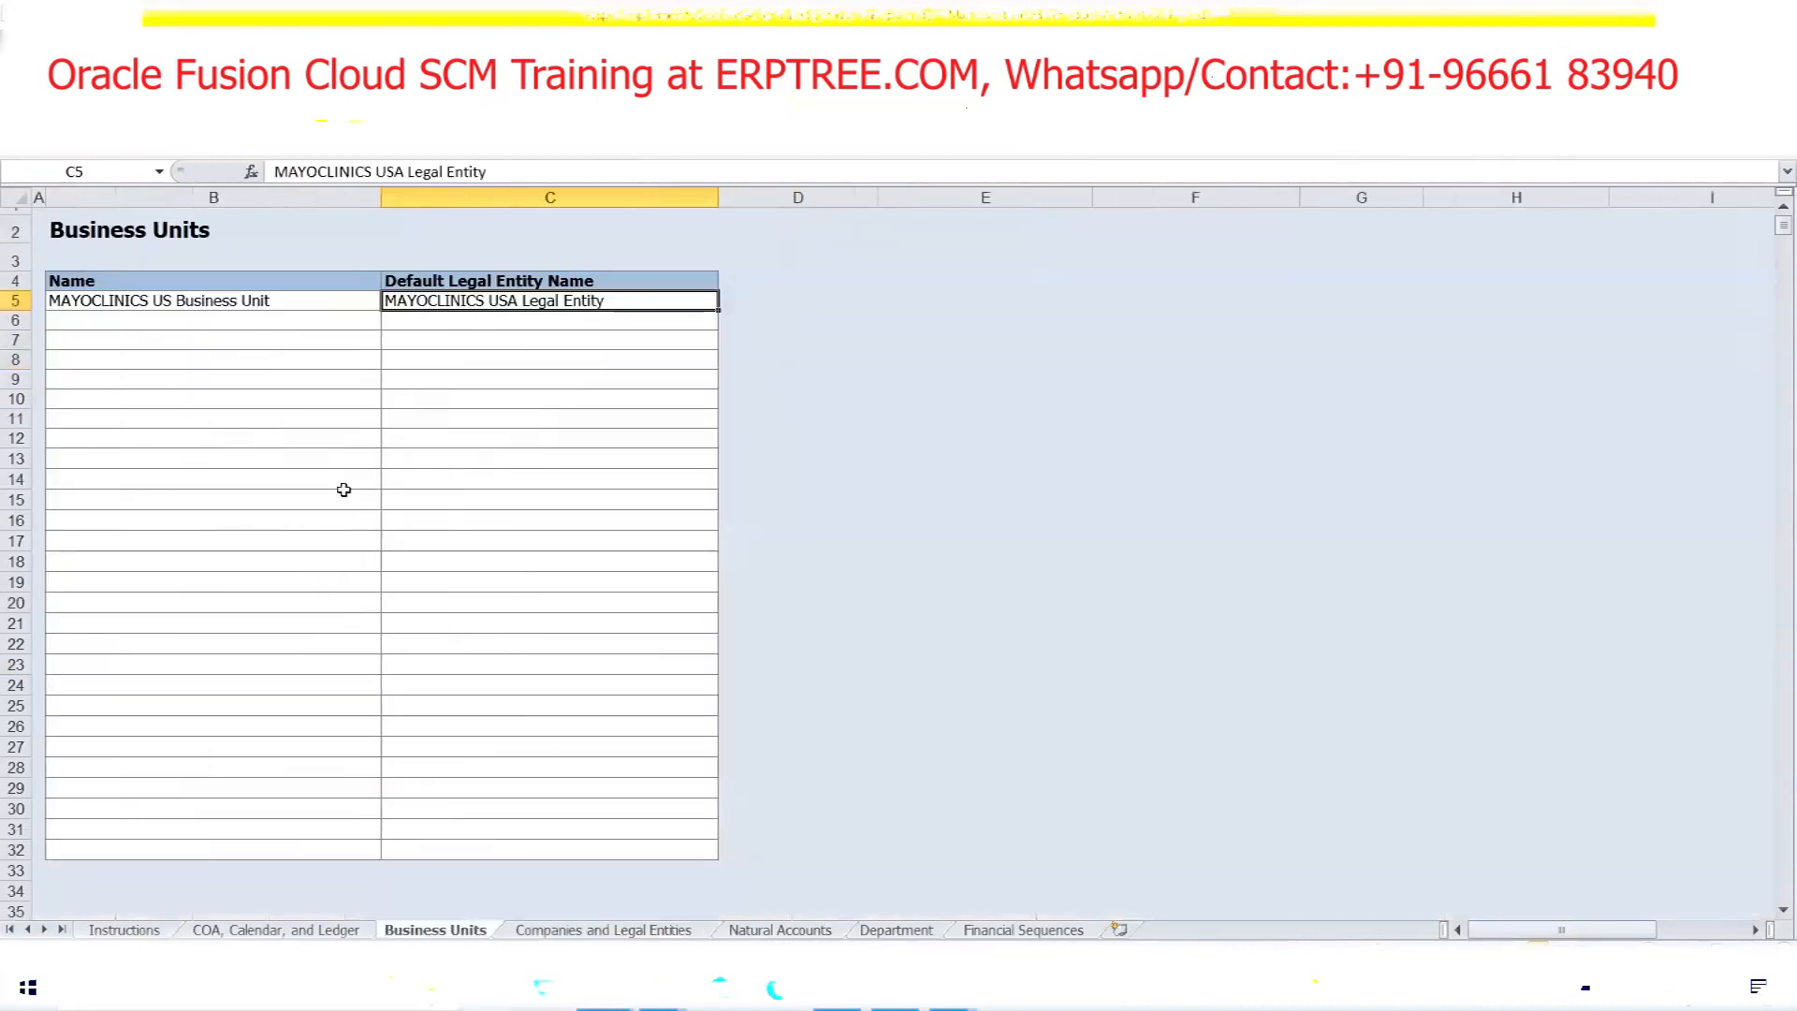
click(147, 304)
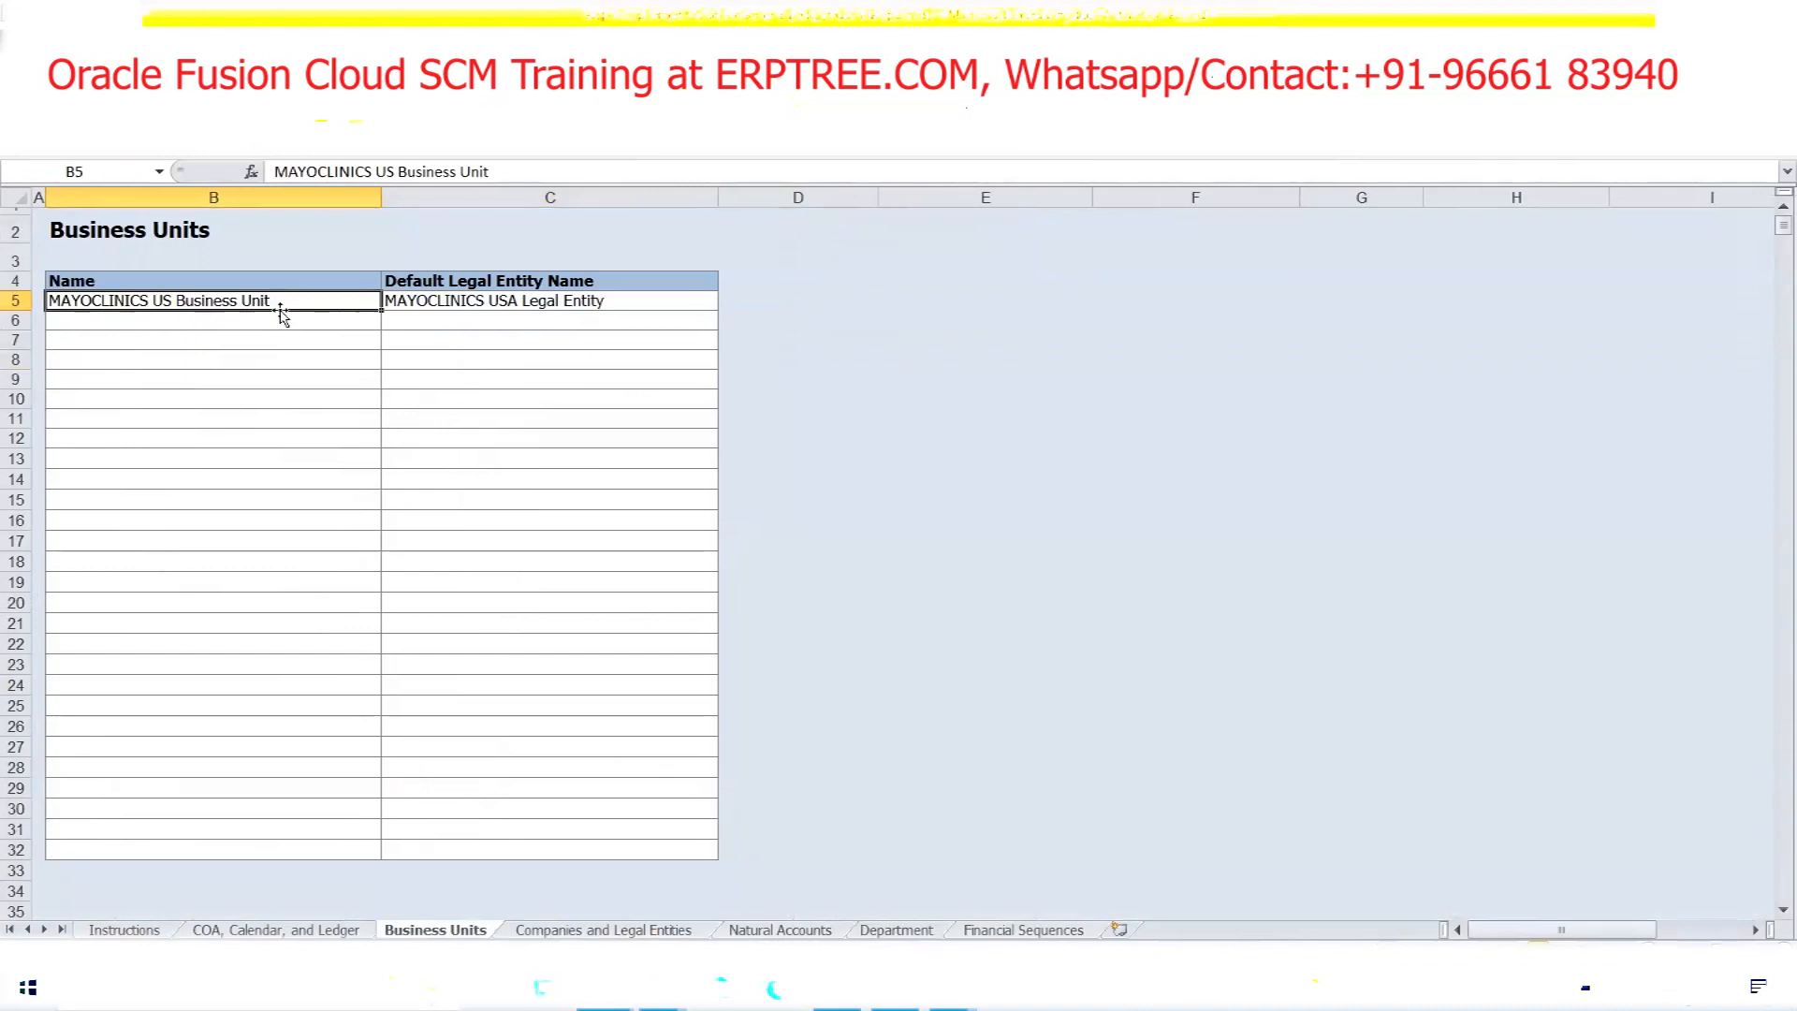
click(492, 298)
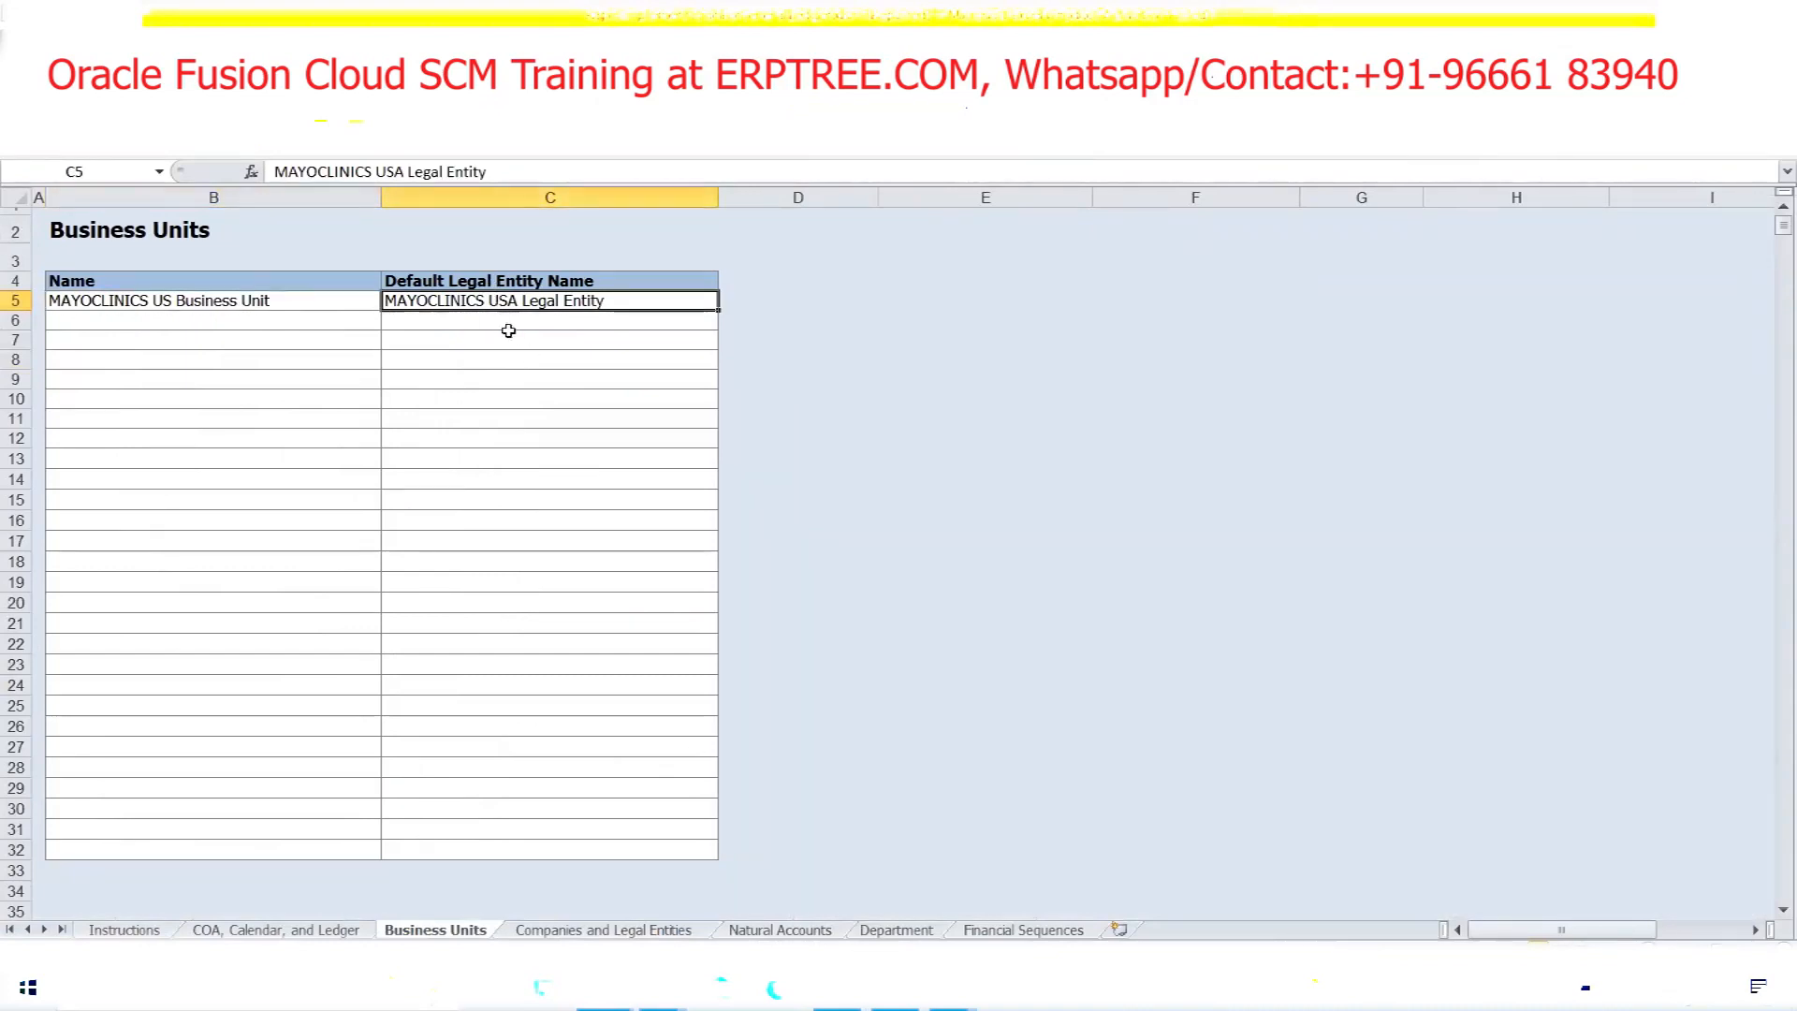
Review company values 1000 and 2000 and their legal entity names, then return to Business Units
click(562, 930)
drag(444, 355, 572, 375)
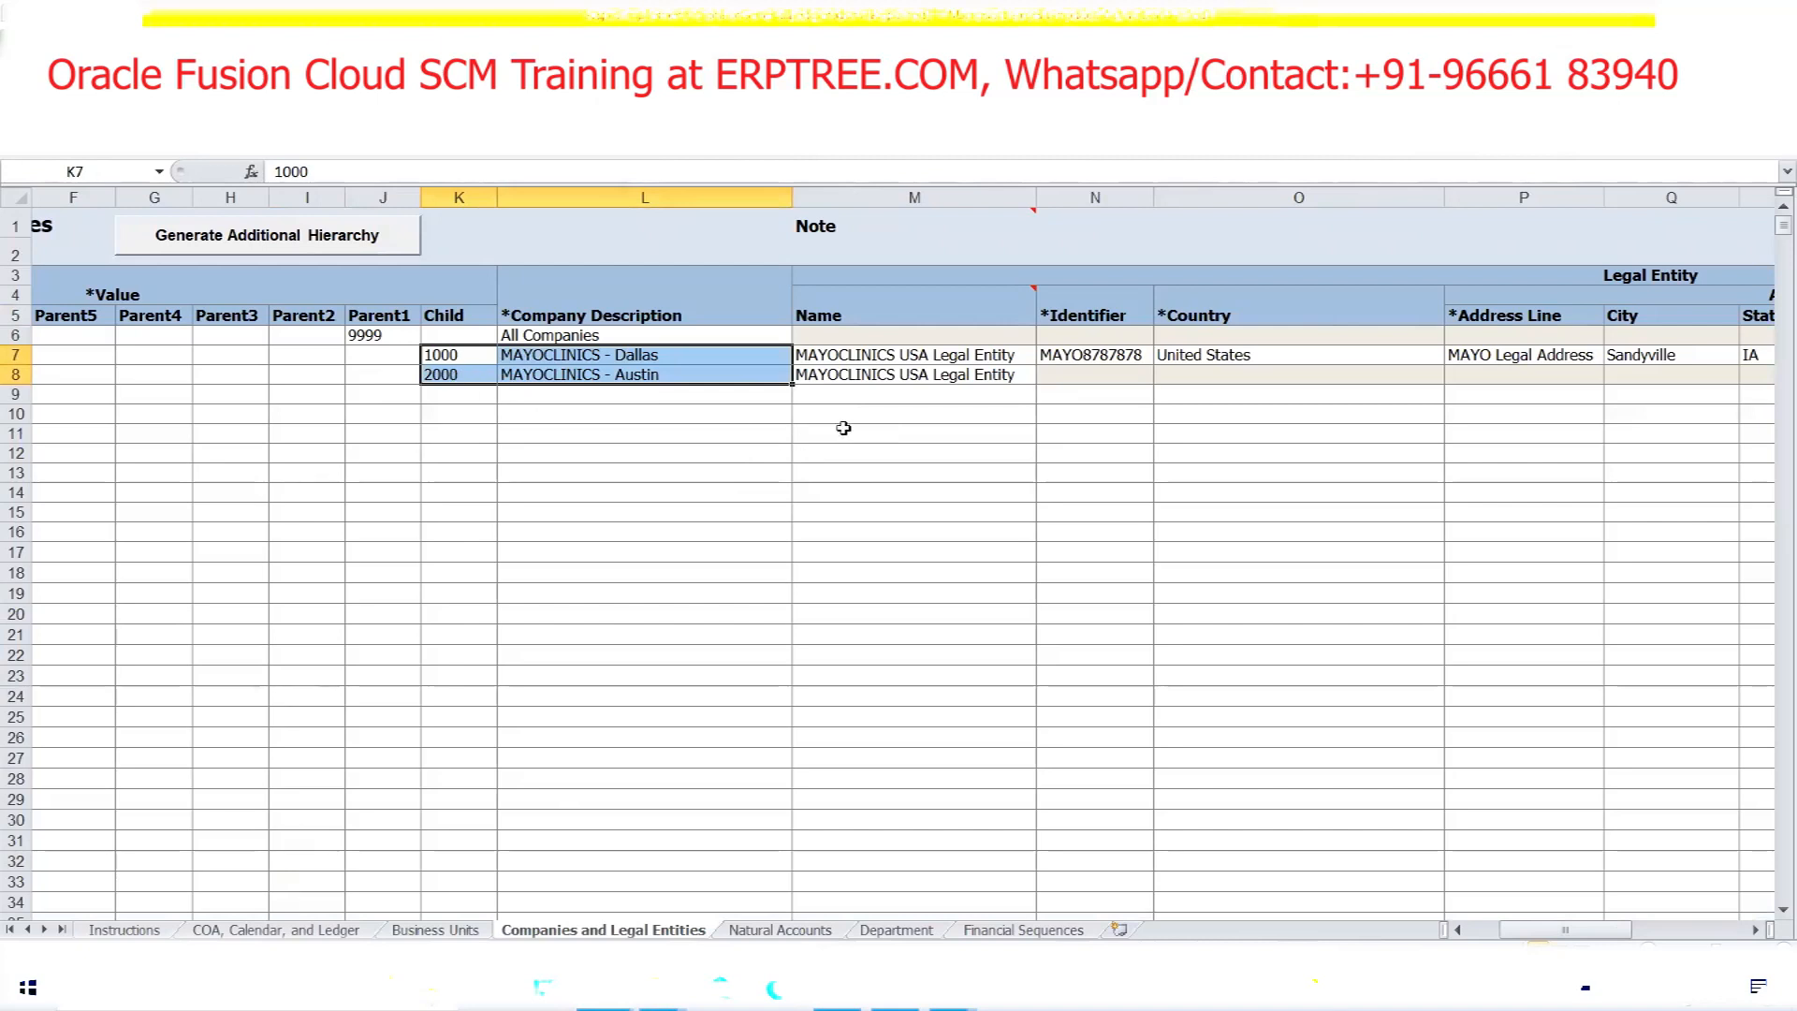
drag(825, 347, 872, 379)
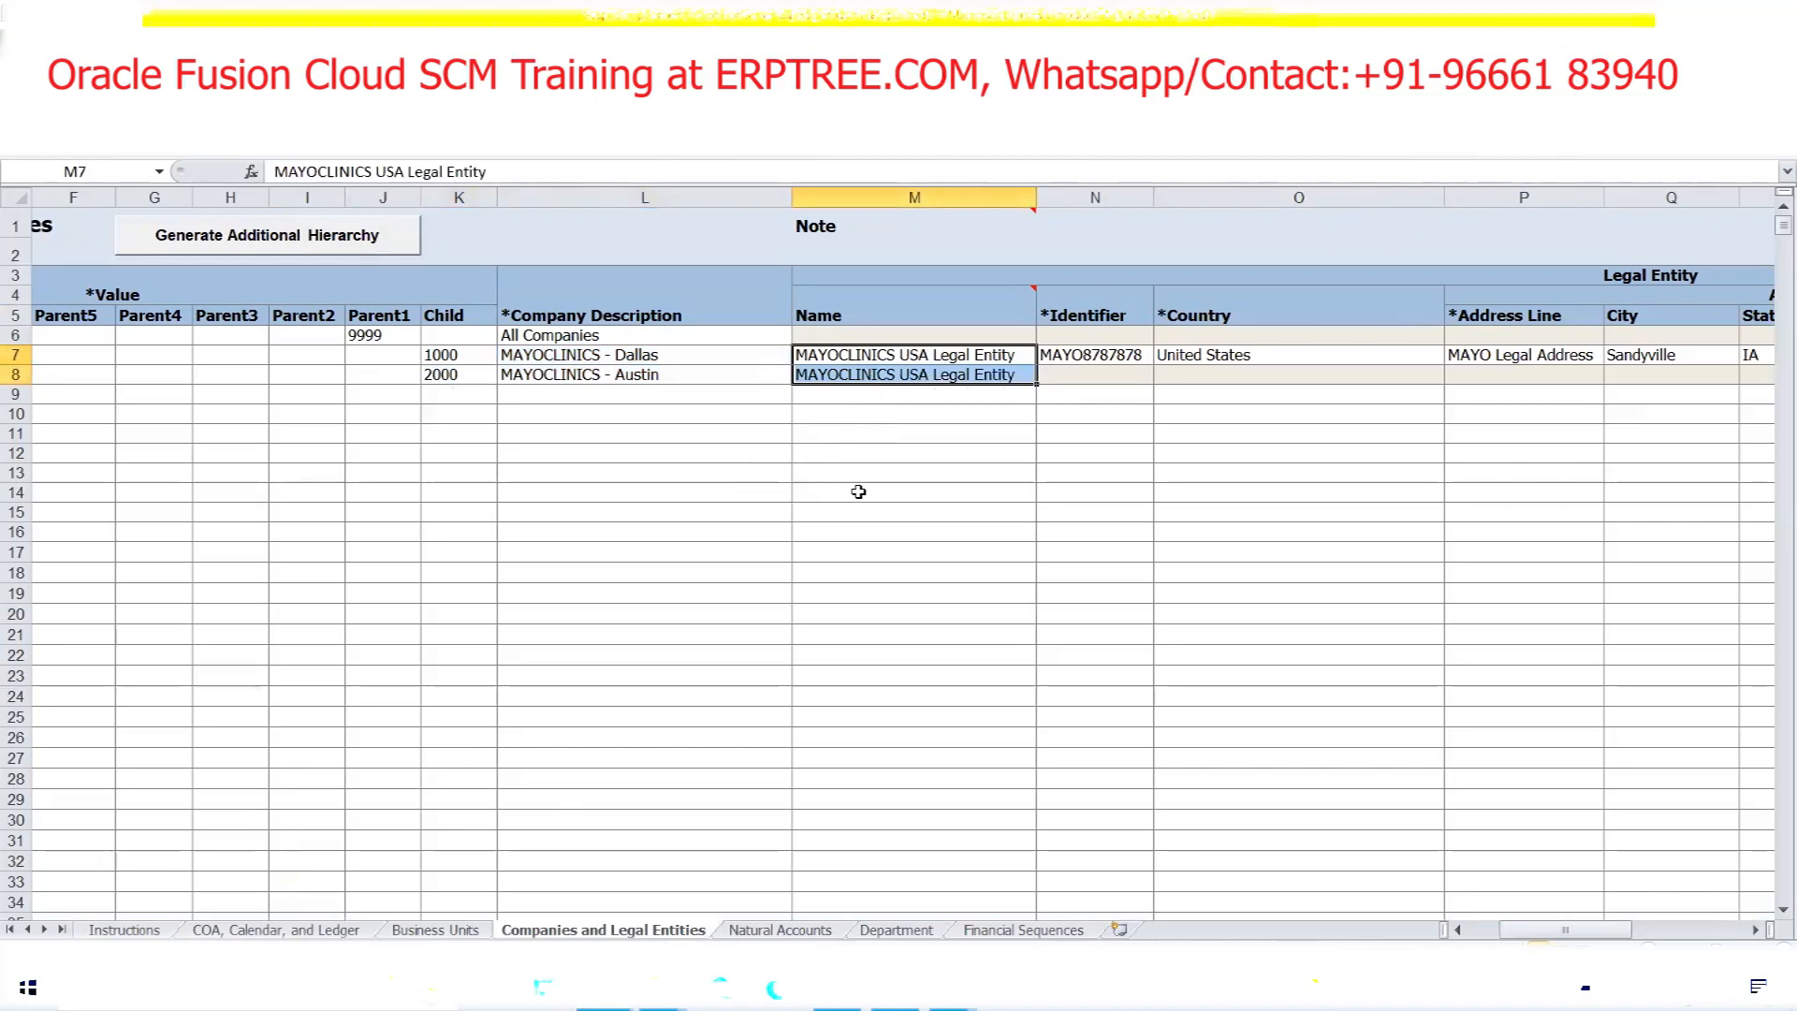
drag(445, 358, 556, 374)
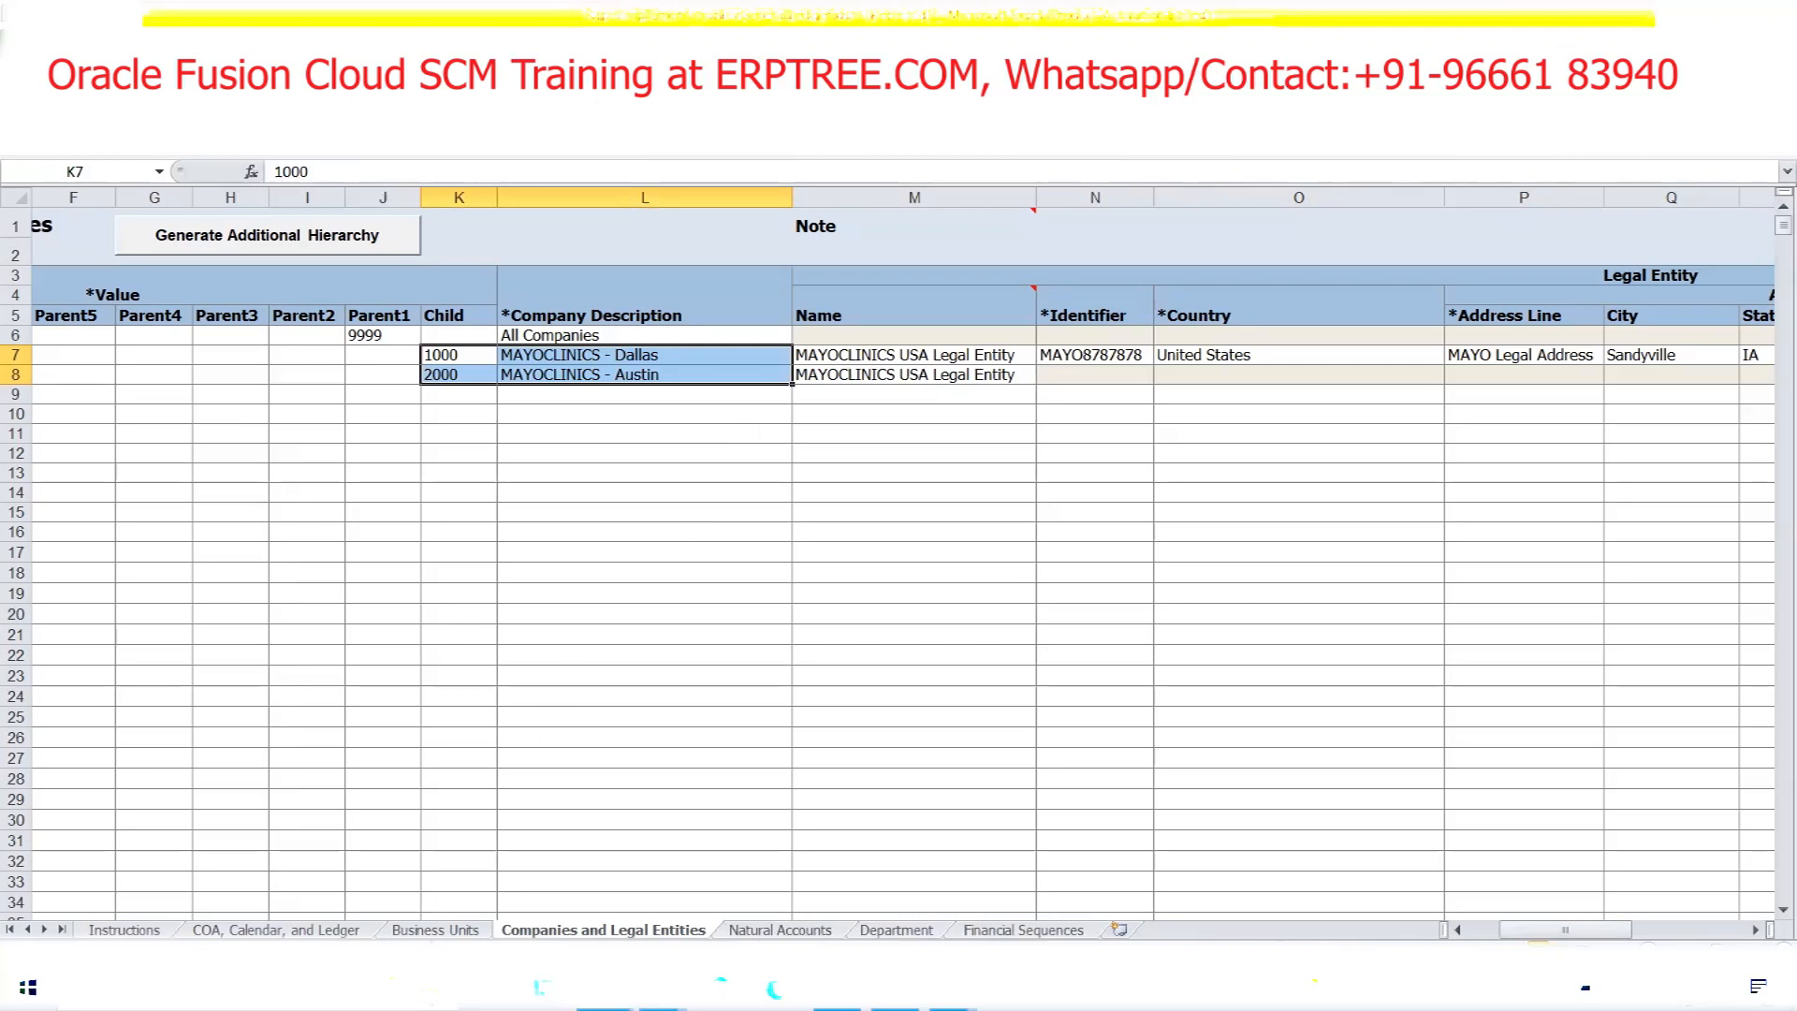
click(432, 930)
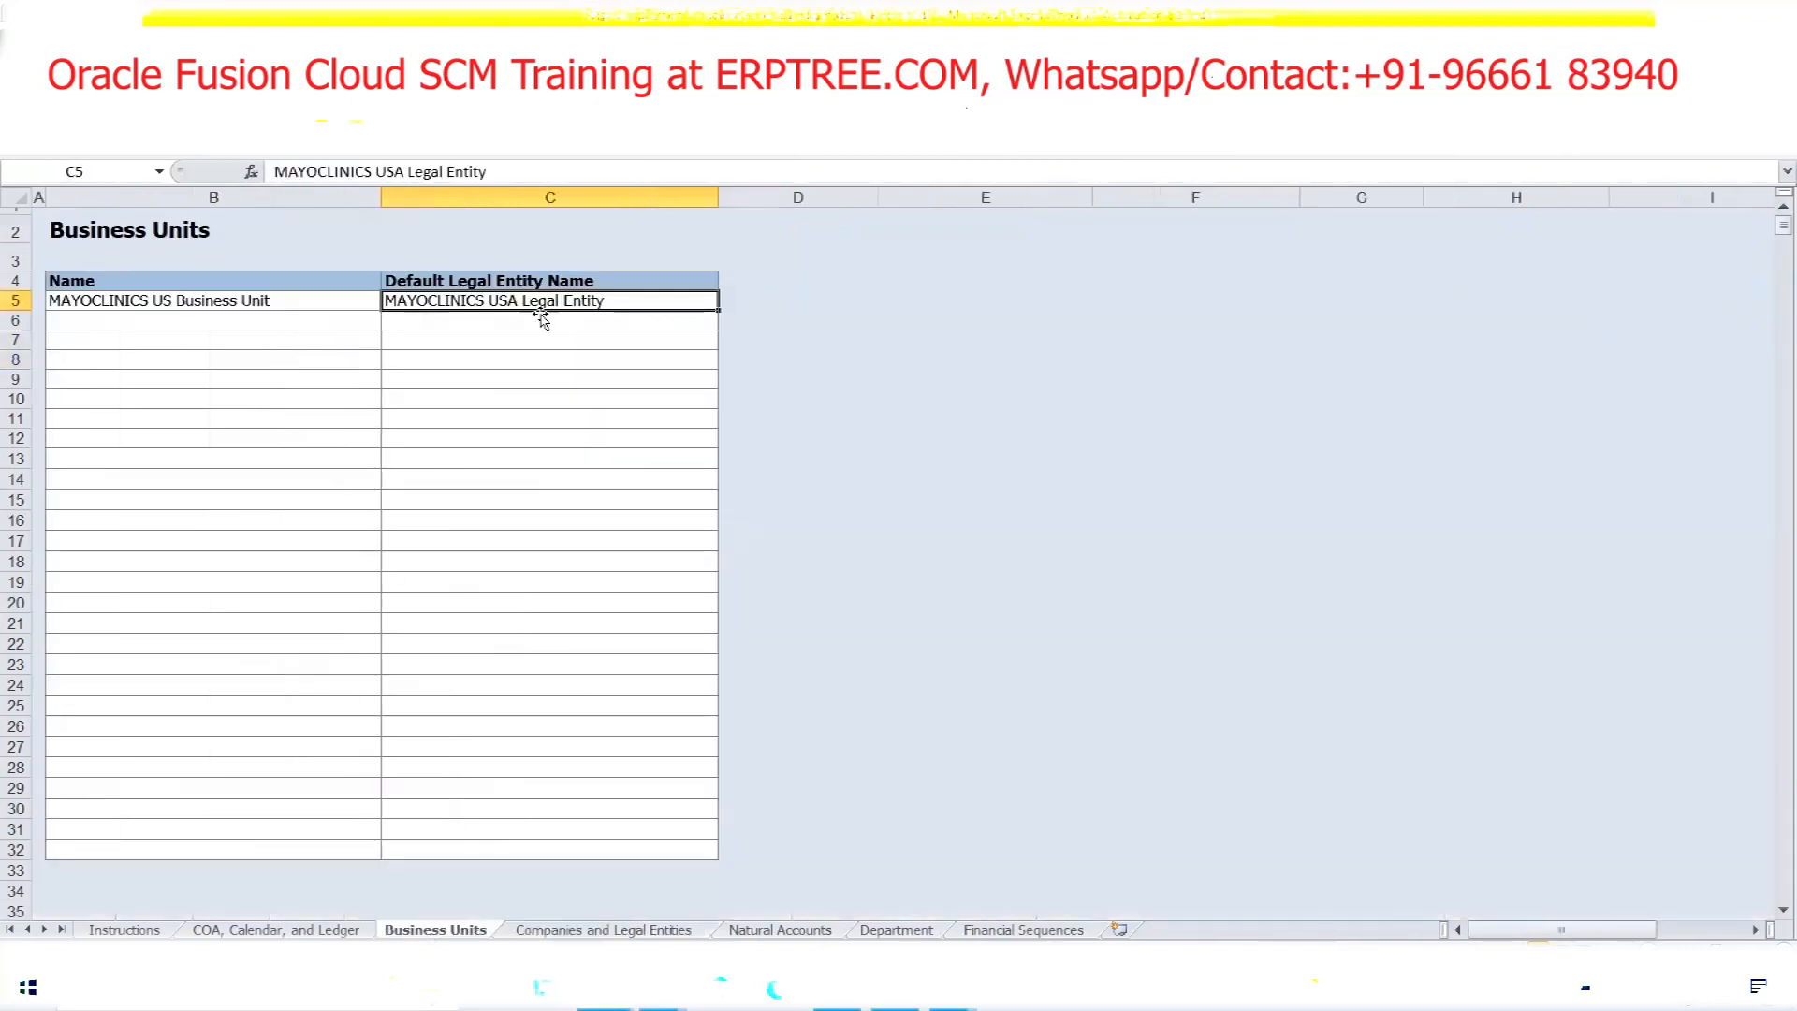
Search the project tasks for 'Manage Business Un' and open the Manage Business Unit task
key(alt+Tab)
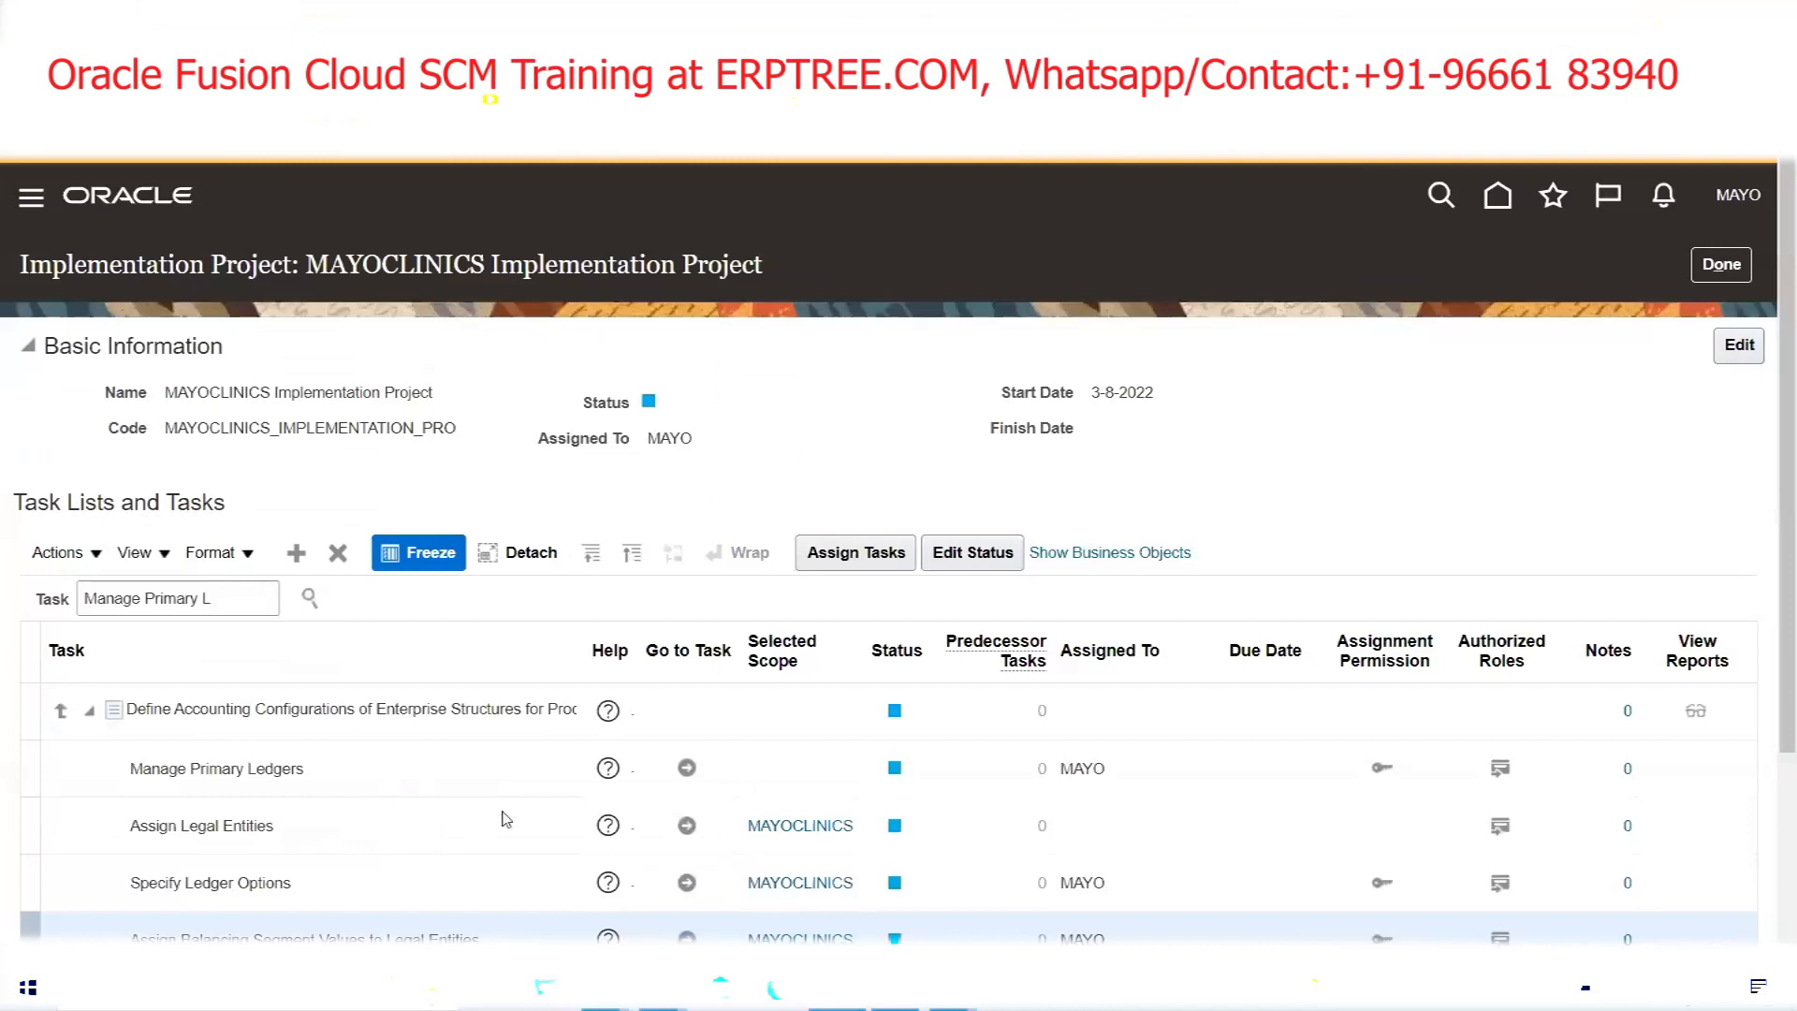
scroll(471, 513, down, 3)
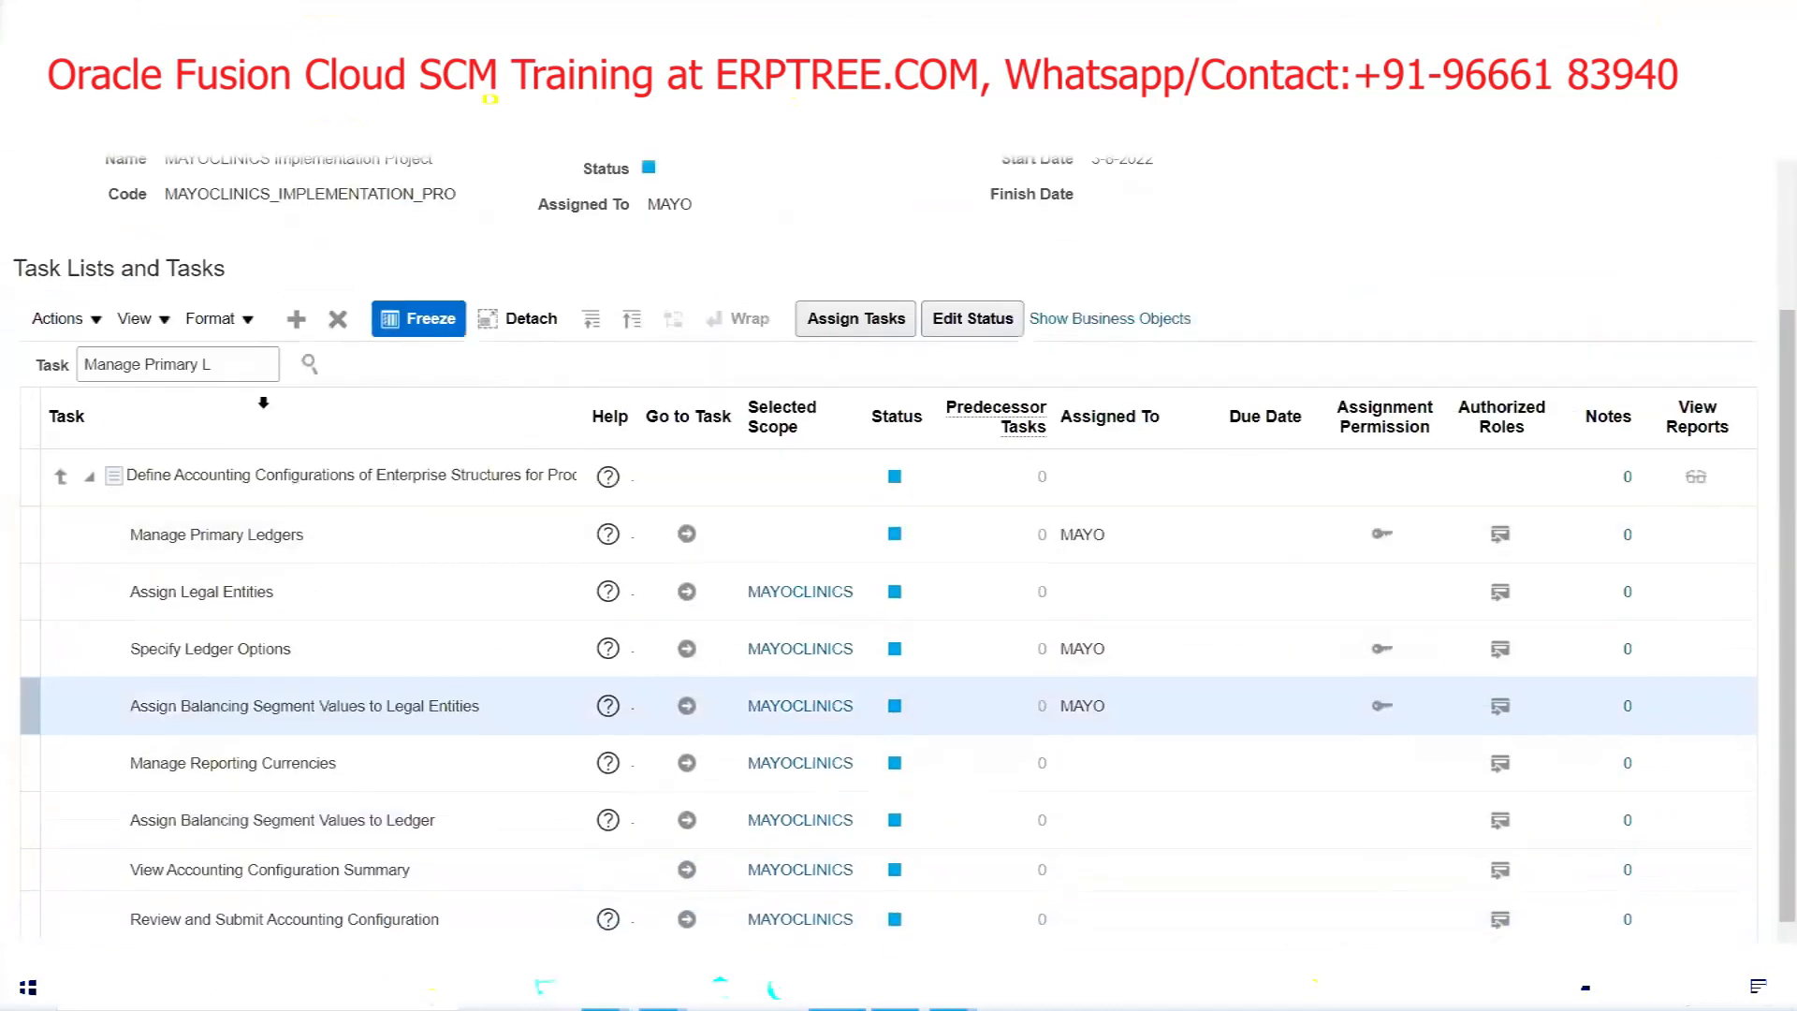
click(243, 368)
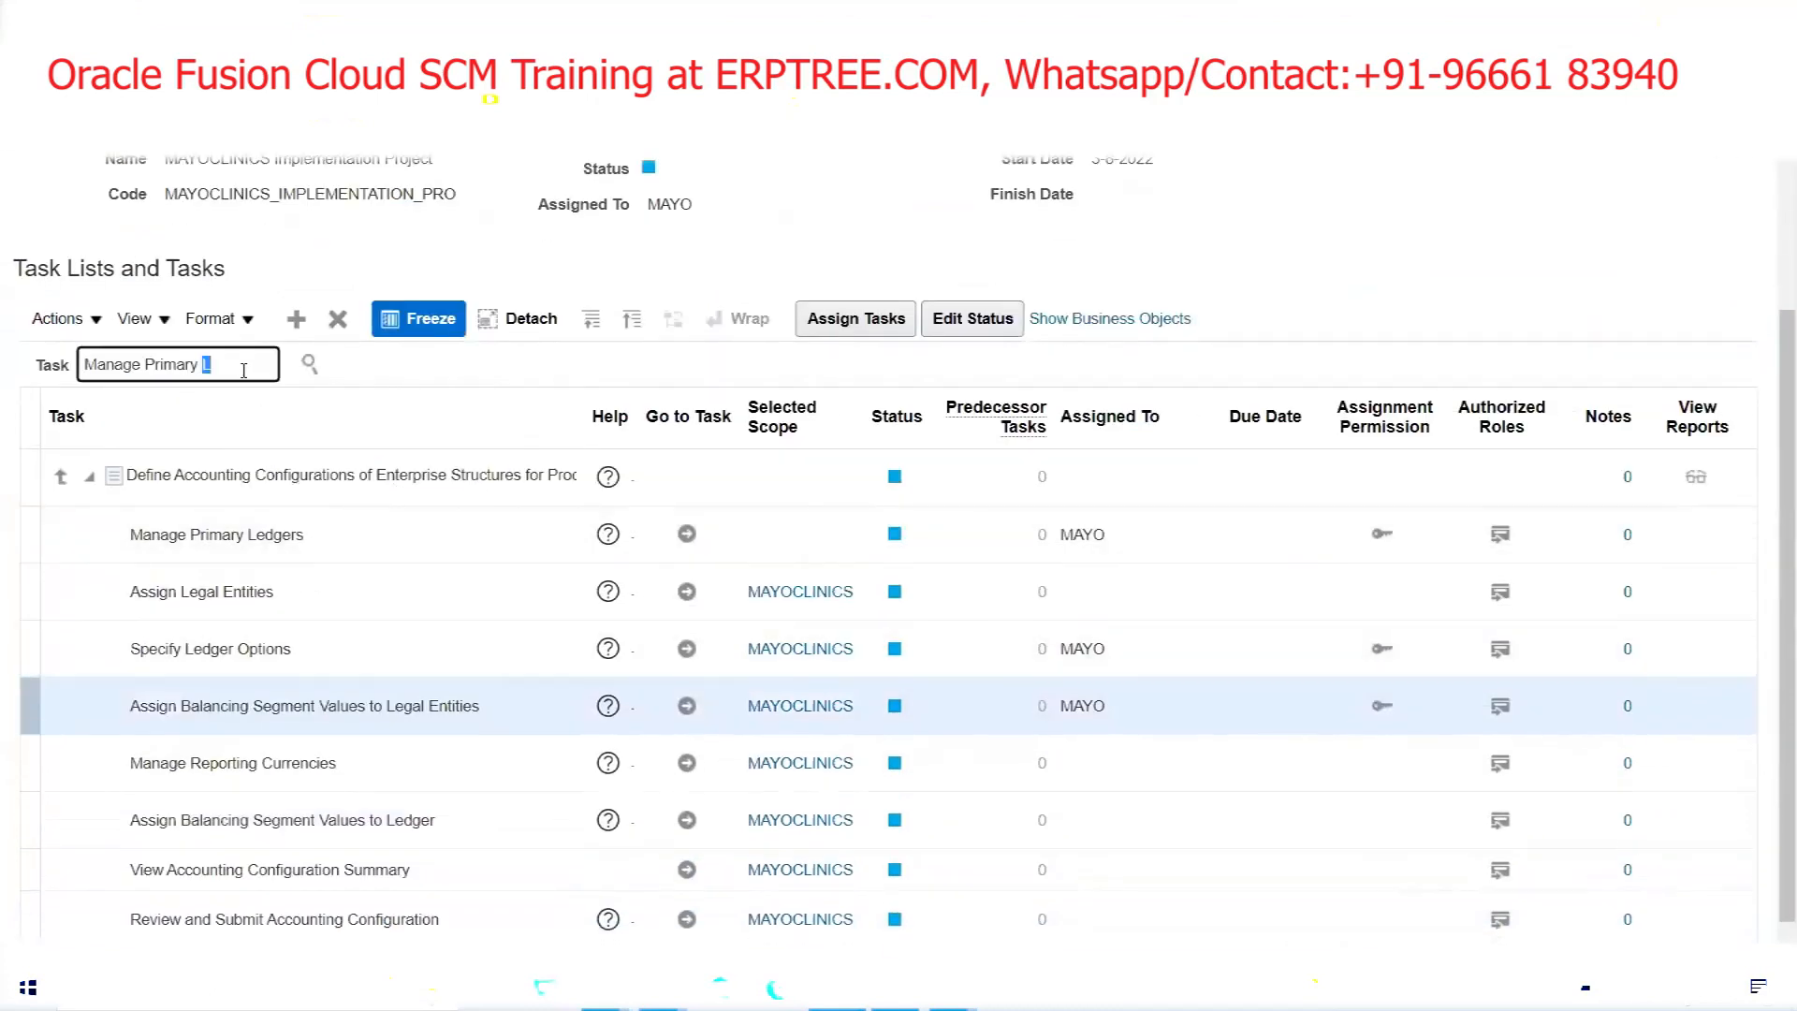
key(ctrl+a)
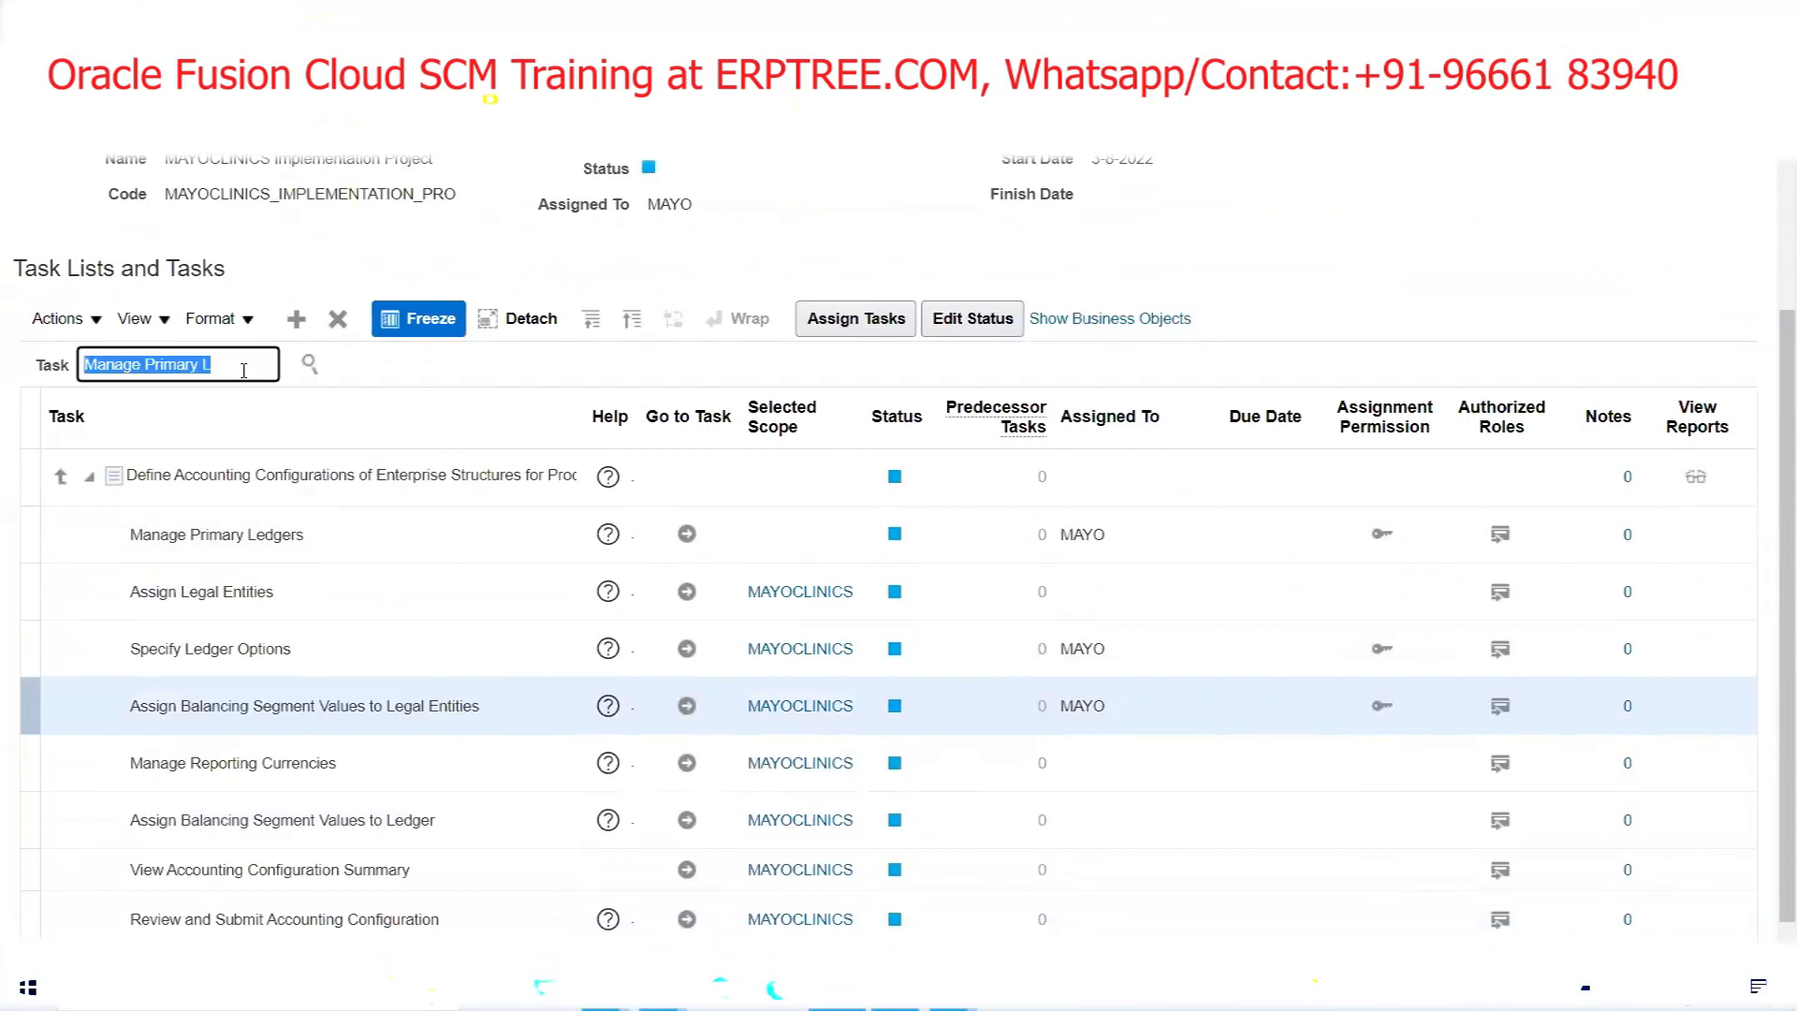
text(Manage Business Uni)
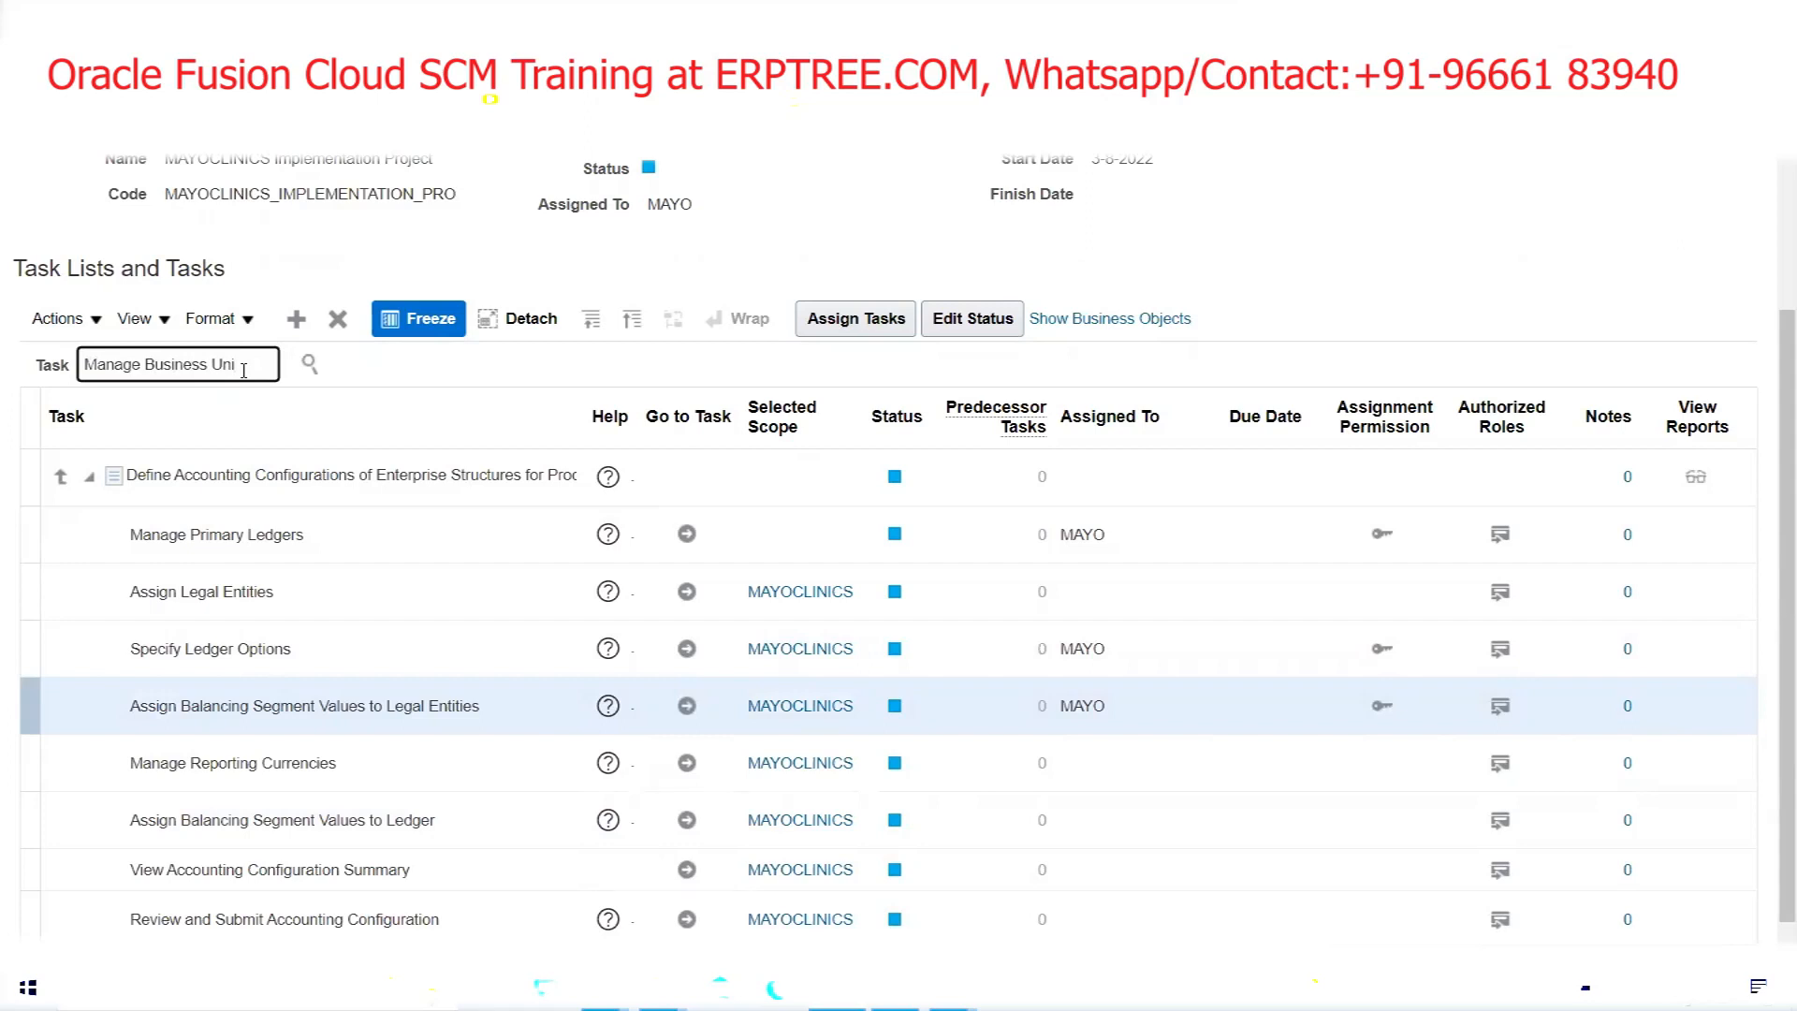
click(312, 364)
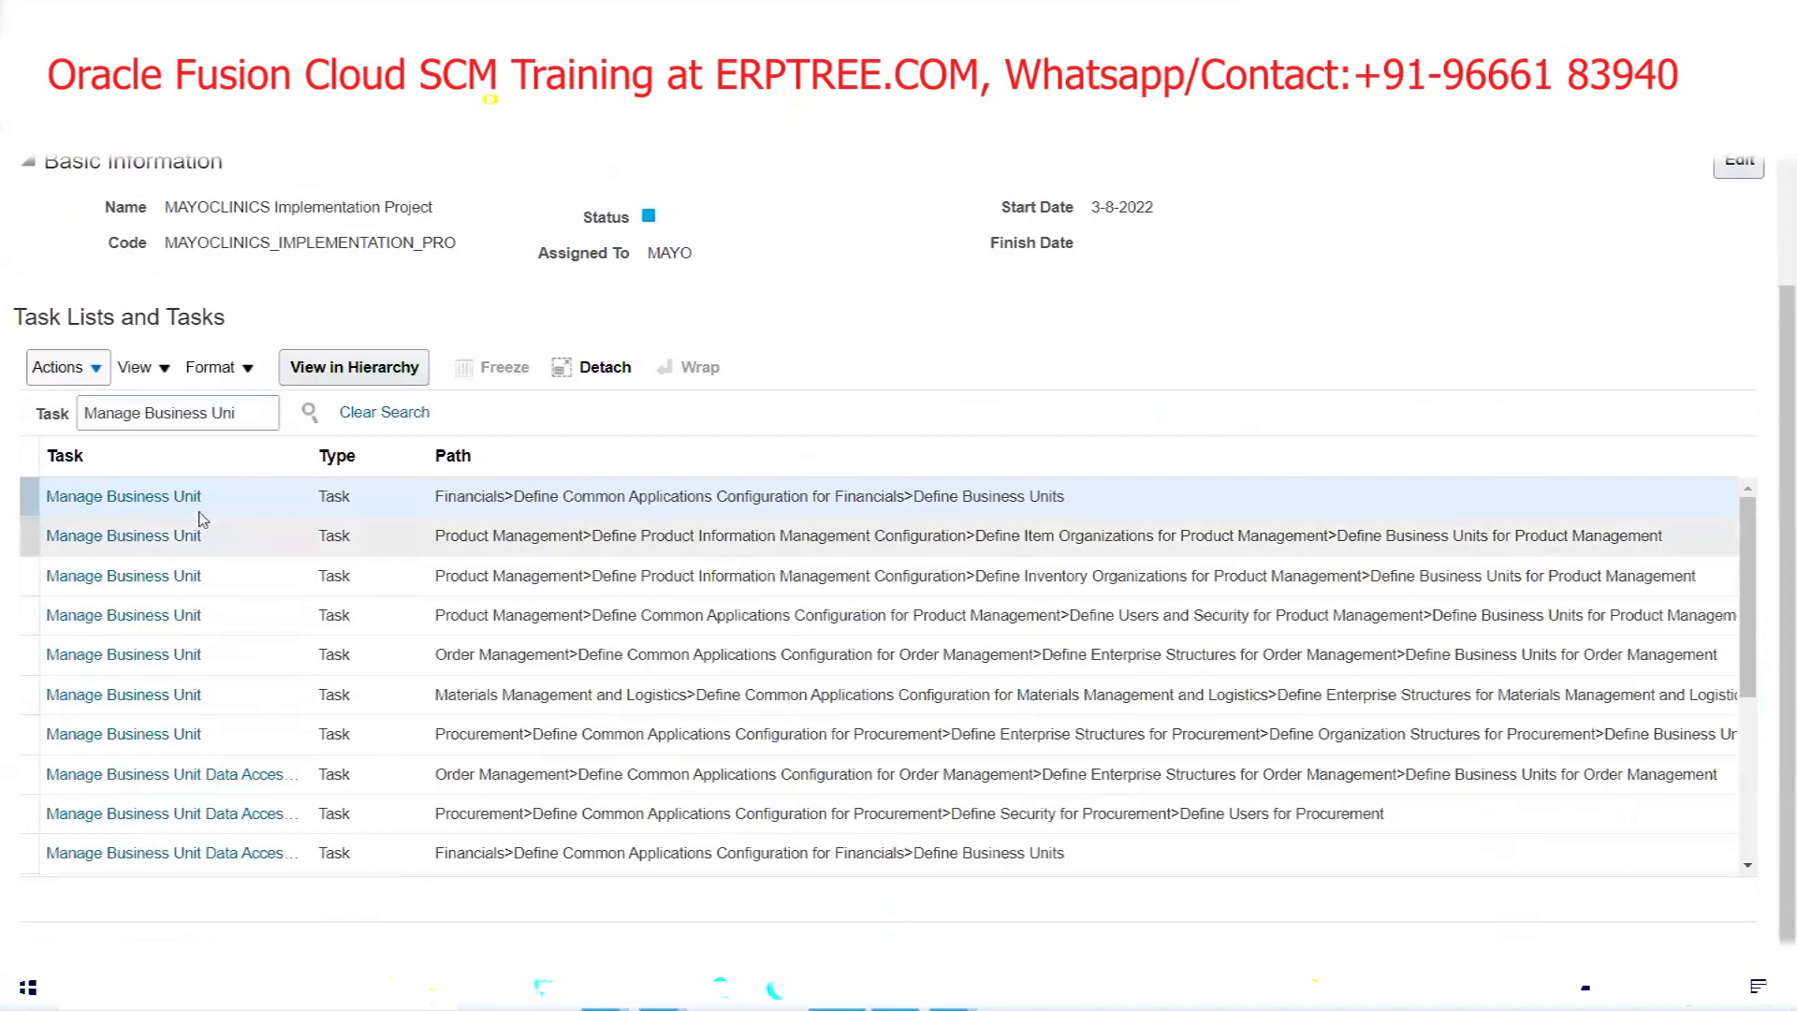
click(168, 500)
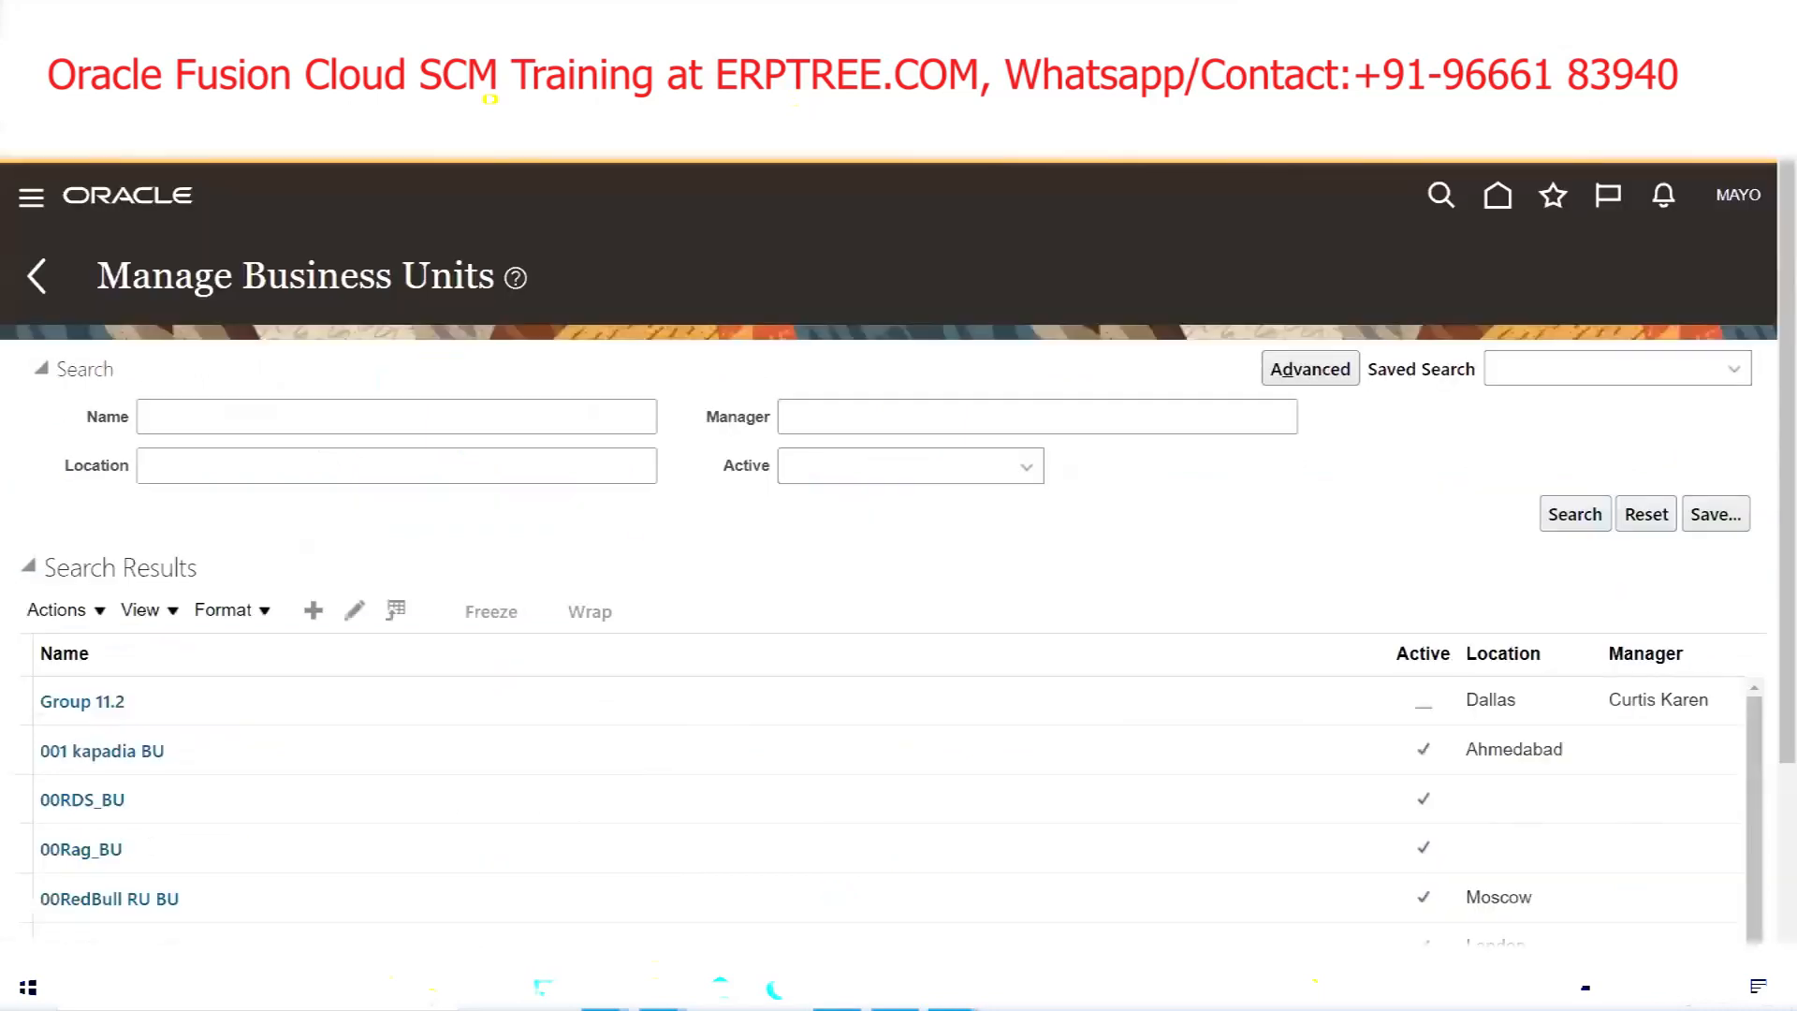
Search business units for 'MAYO' and open MAYOCLINICS US Business Unit
click(348, 414)
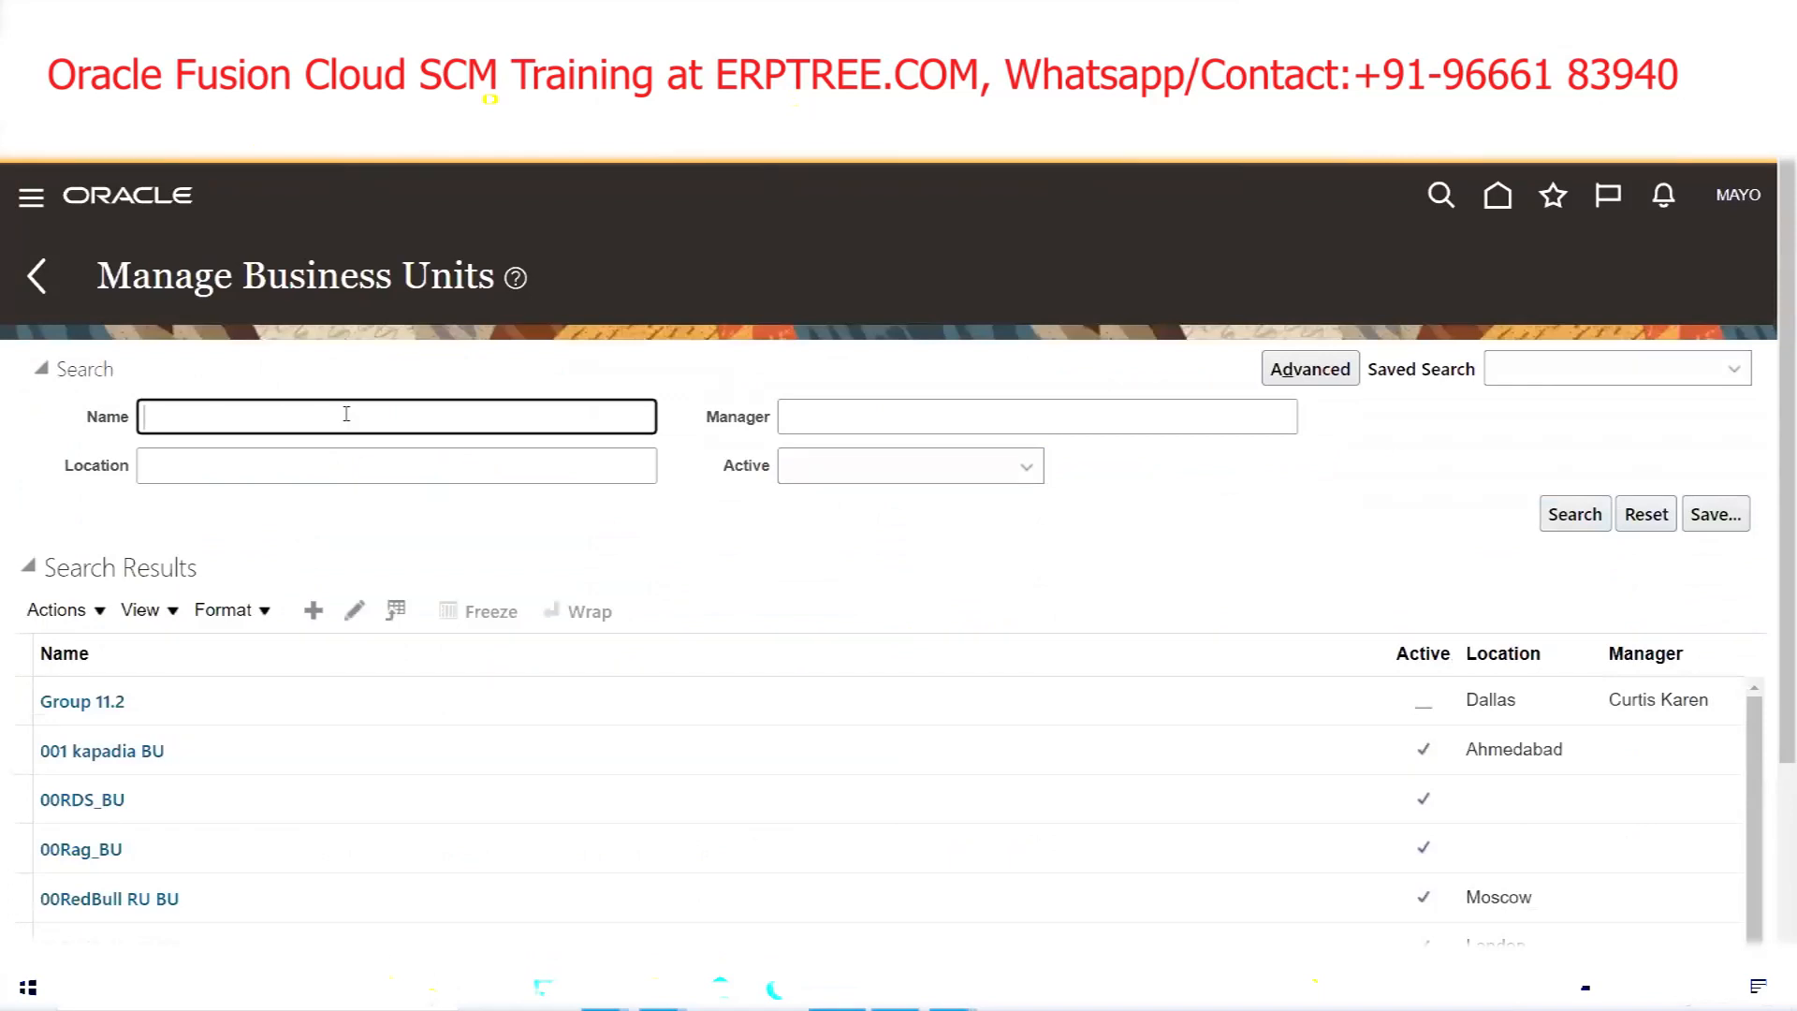
text(MAYO)
key(Return)
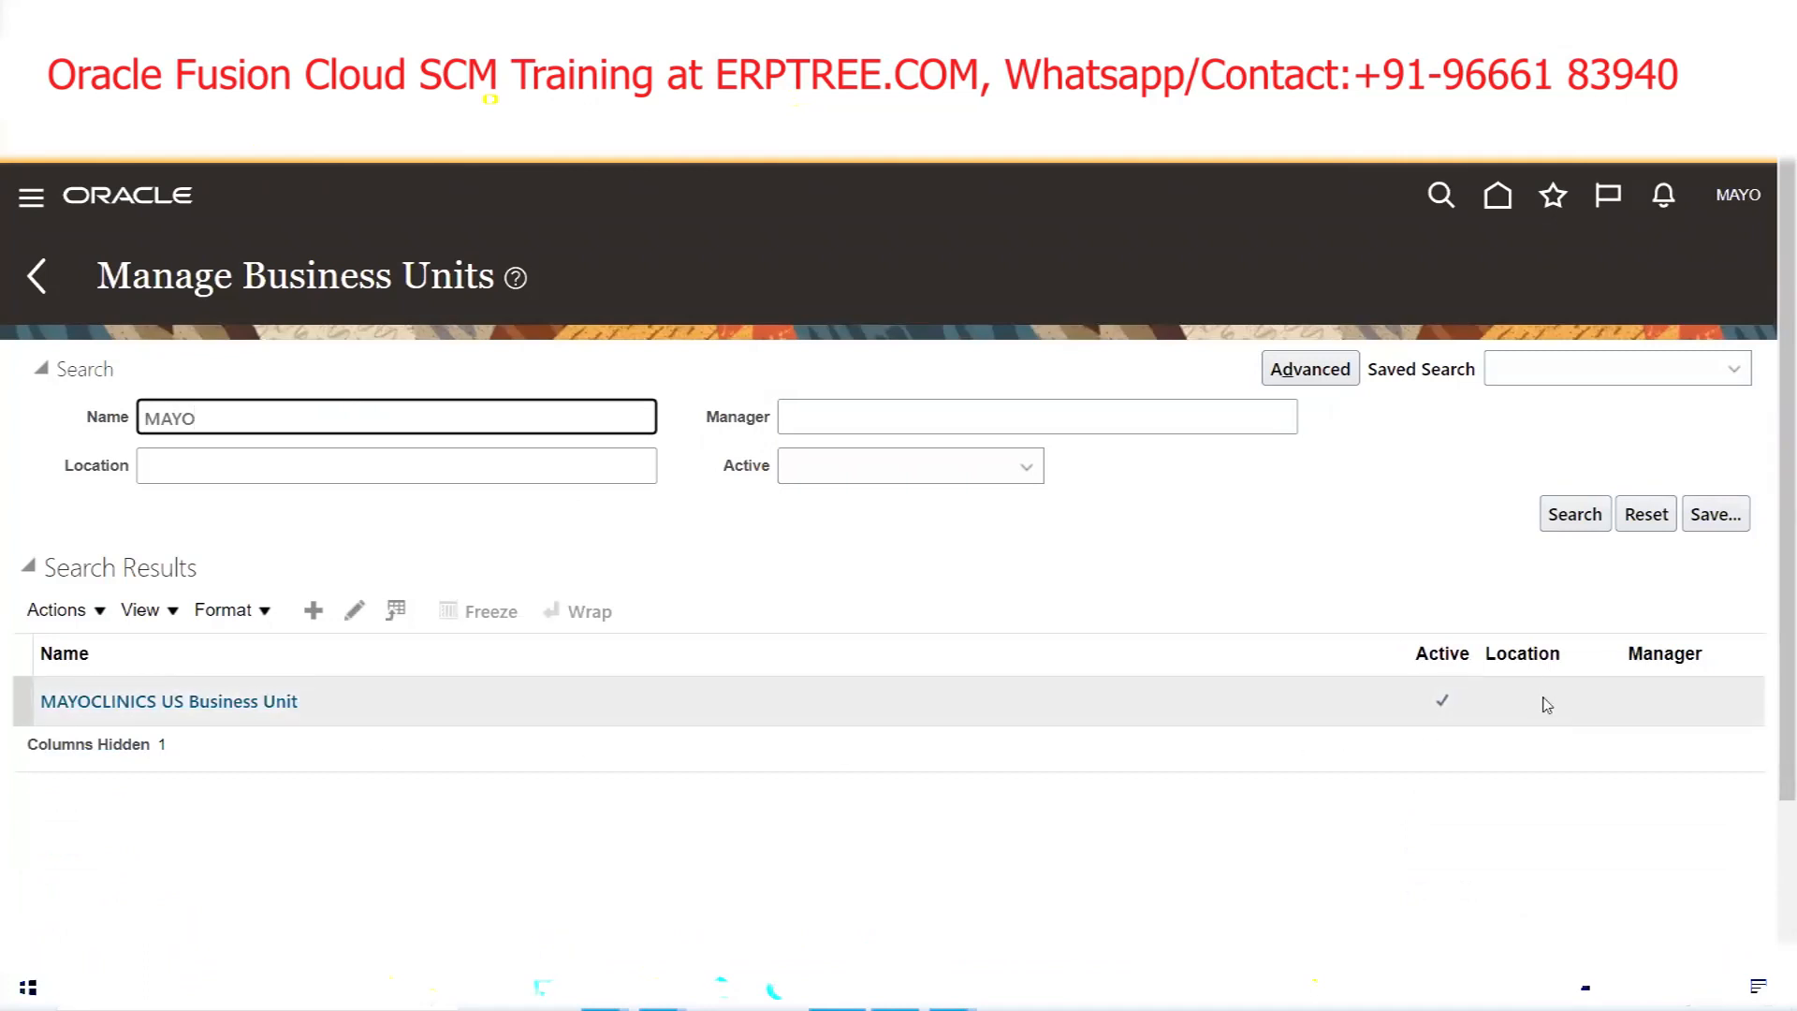
click(260, 709)
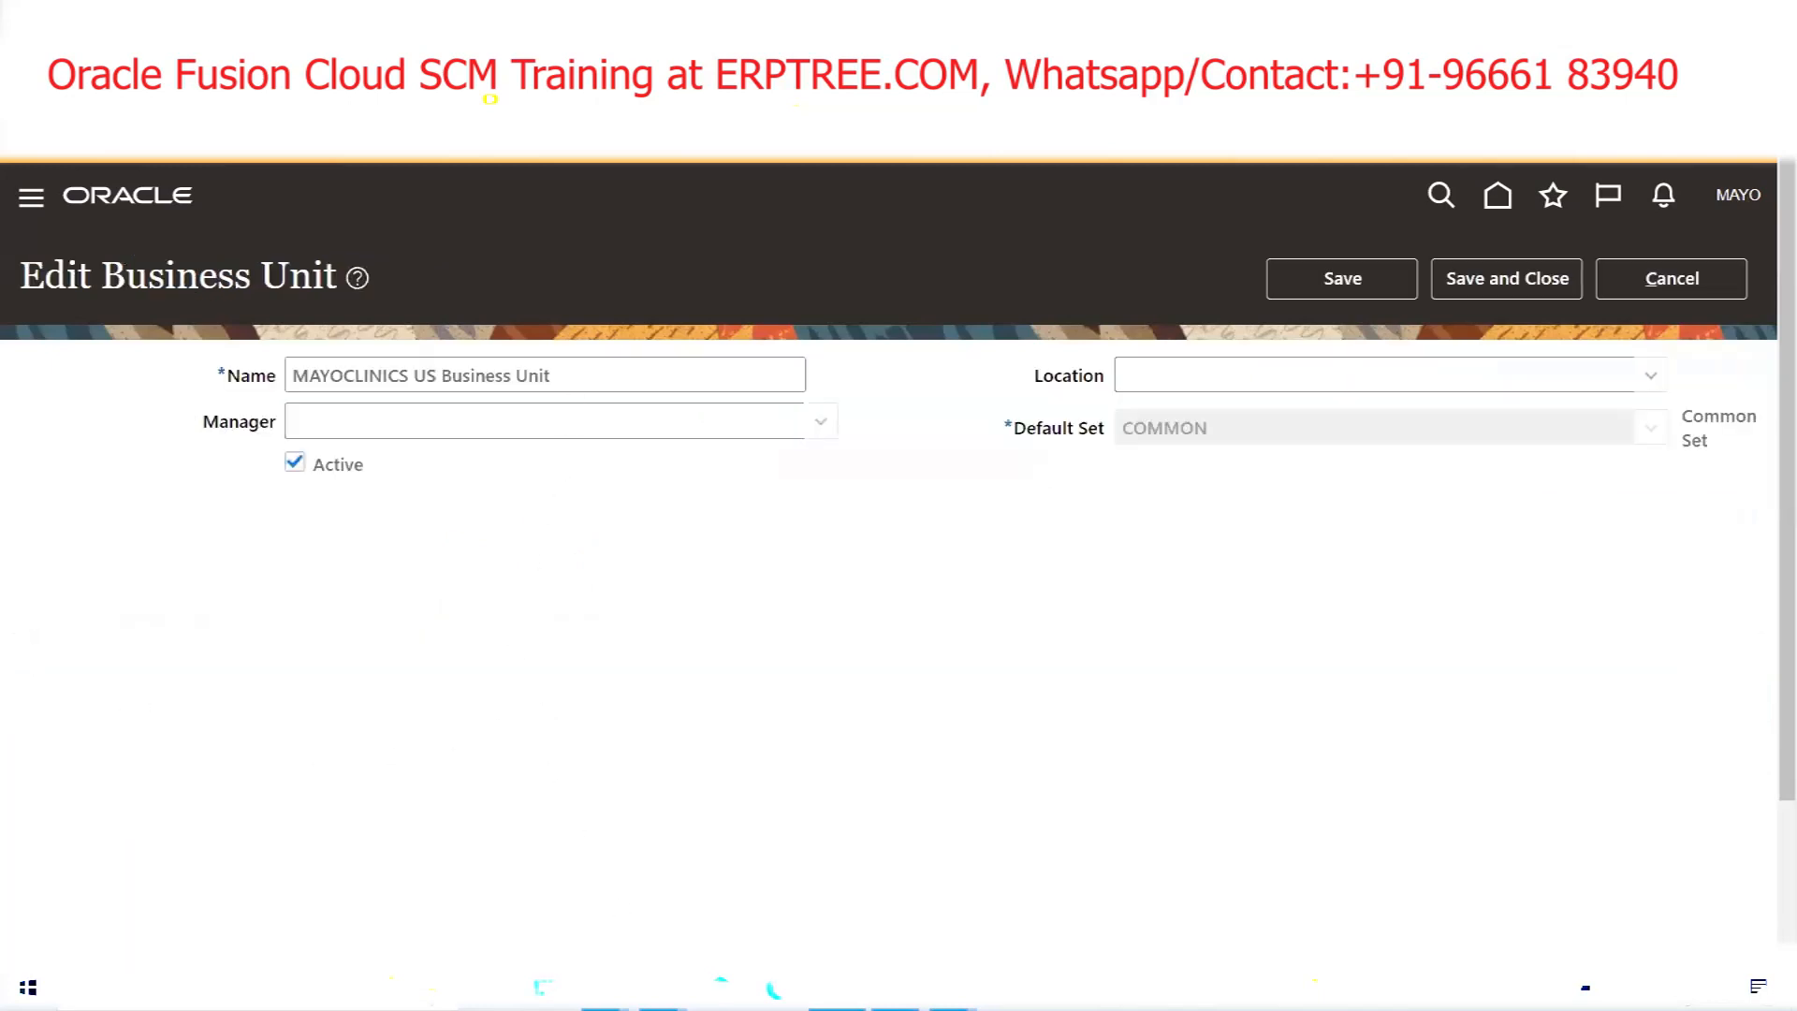
Compare its name with workbook cell B5, review Common Set and Location, then cancel without saving
mouse_move(617, 991)
click(678, 894)
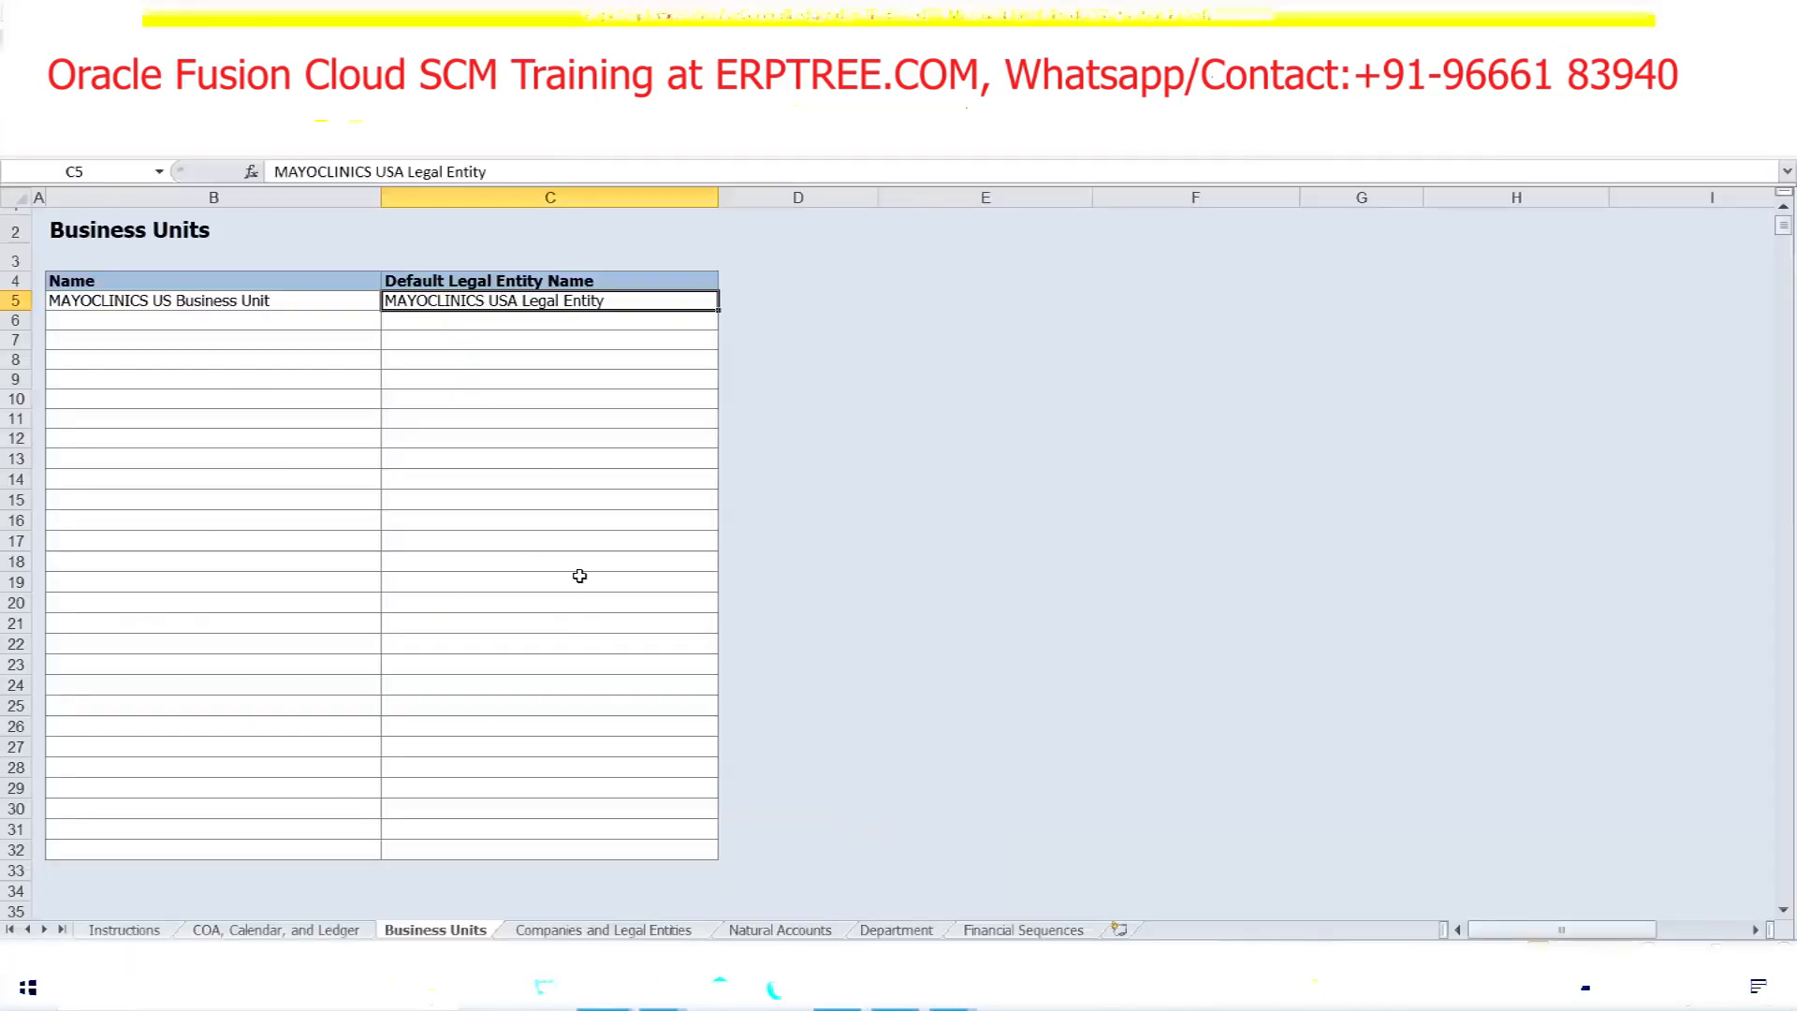
click(145, 292)
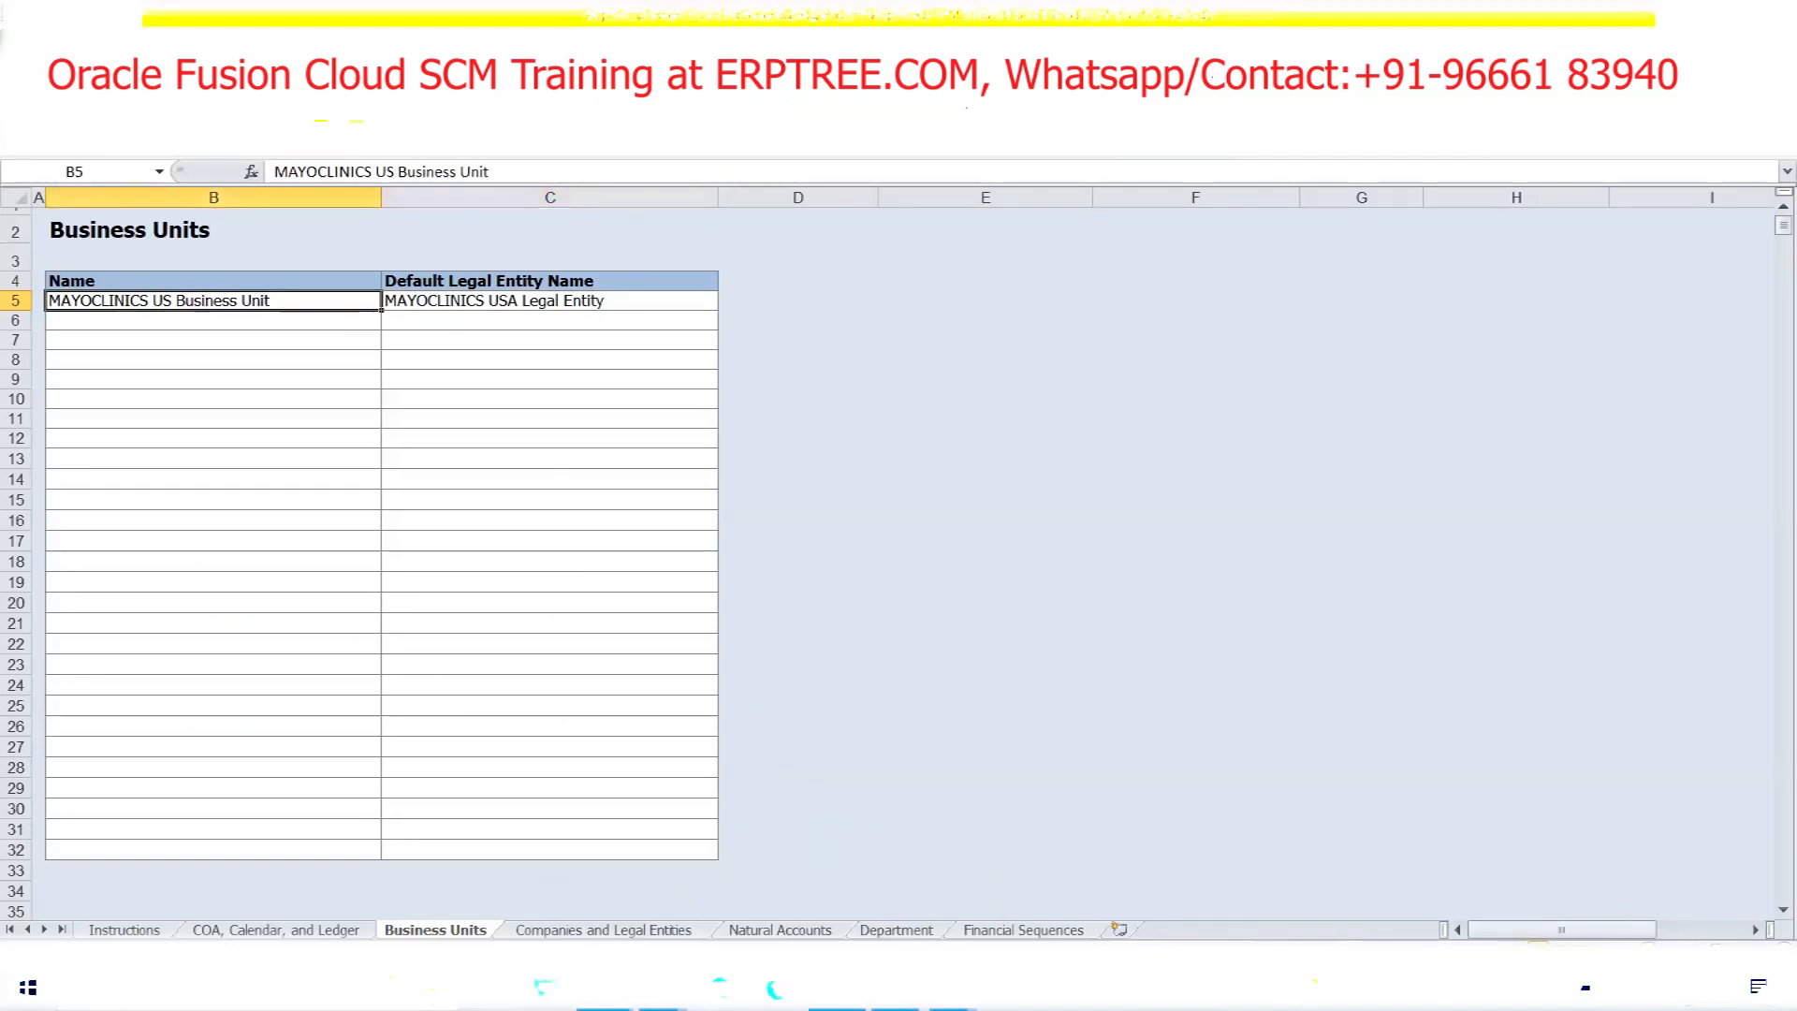
click(659, 989)
drag(552, 375, 145, 430)
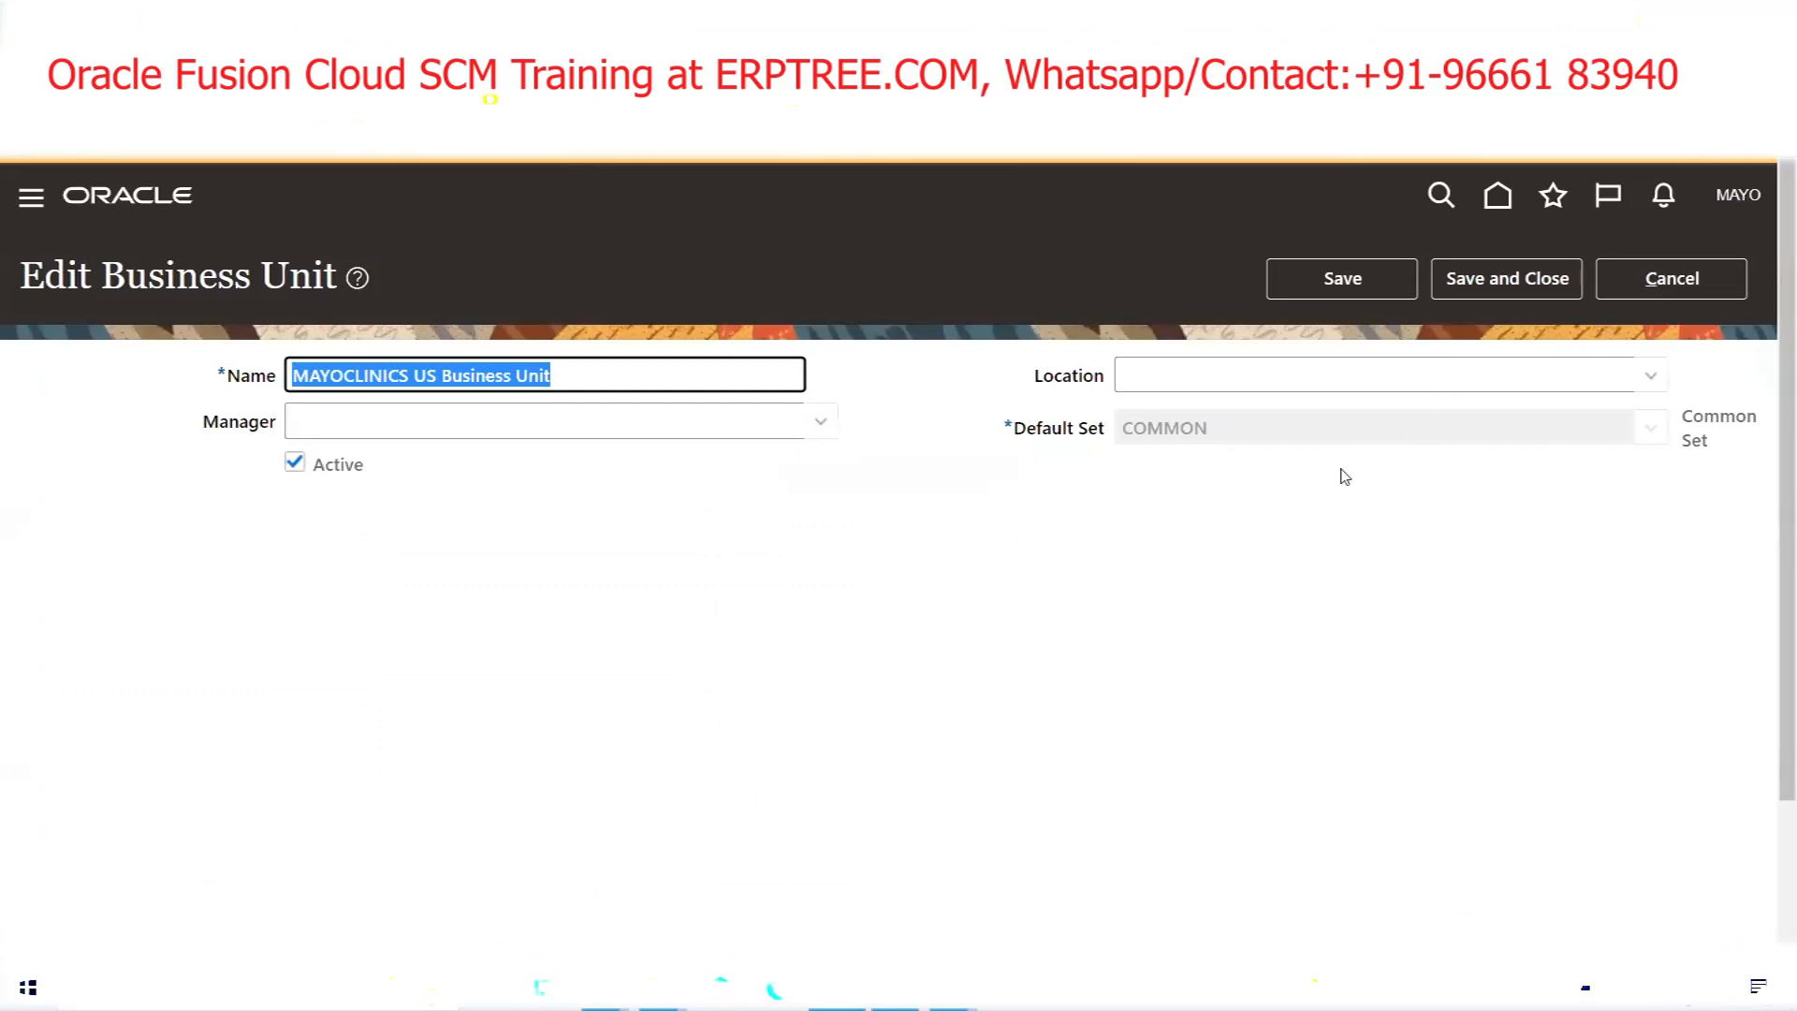
click(1259, 523)
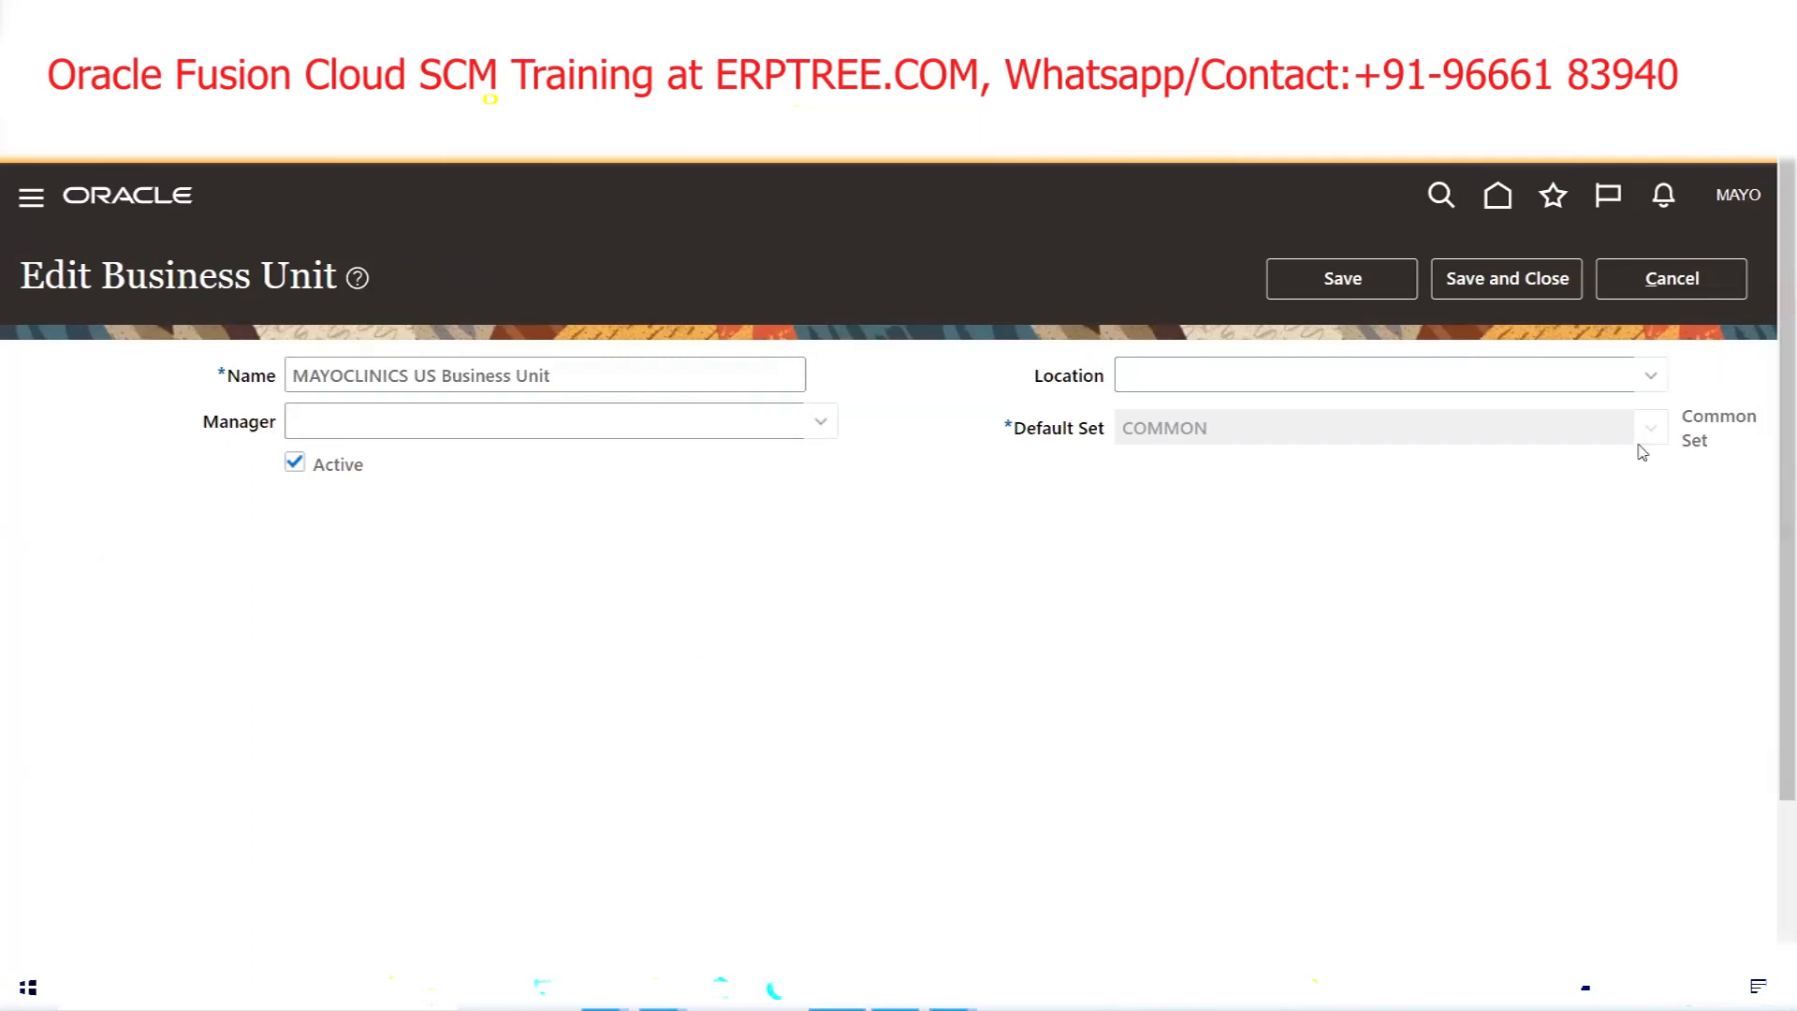
triple_click(1697, 432)
click(1300, 550)
click(1212, 386)
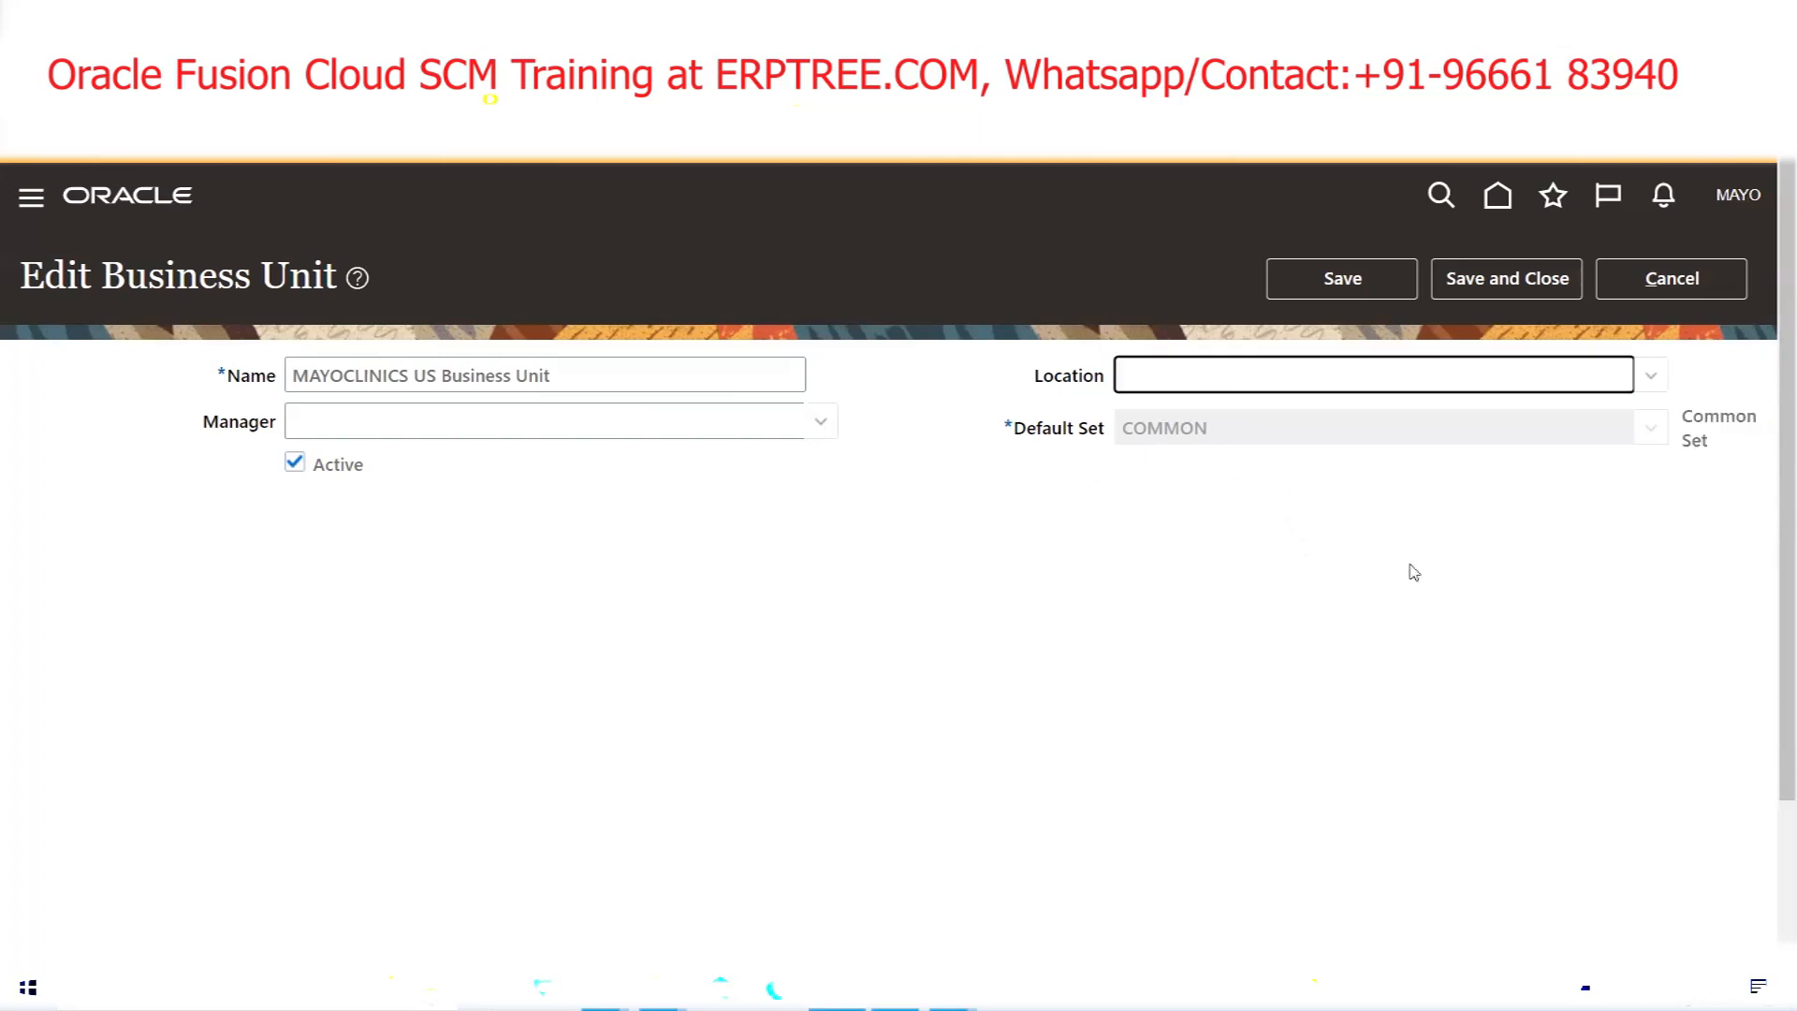
click(1685, 281)
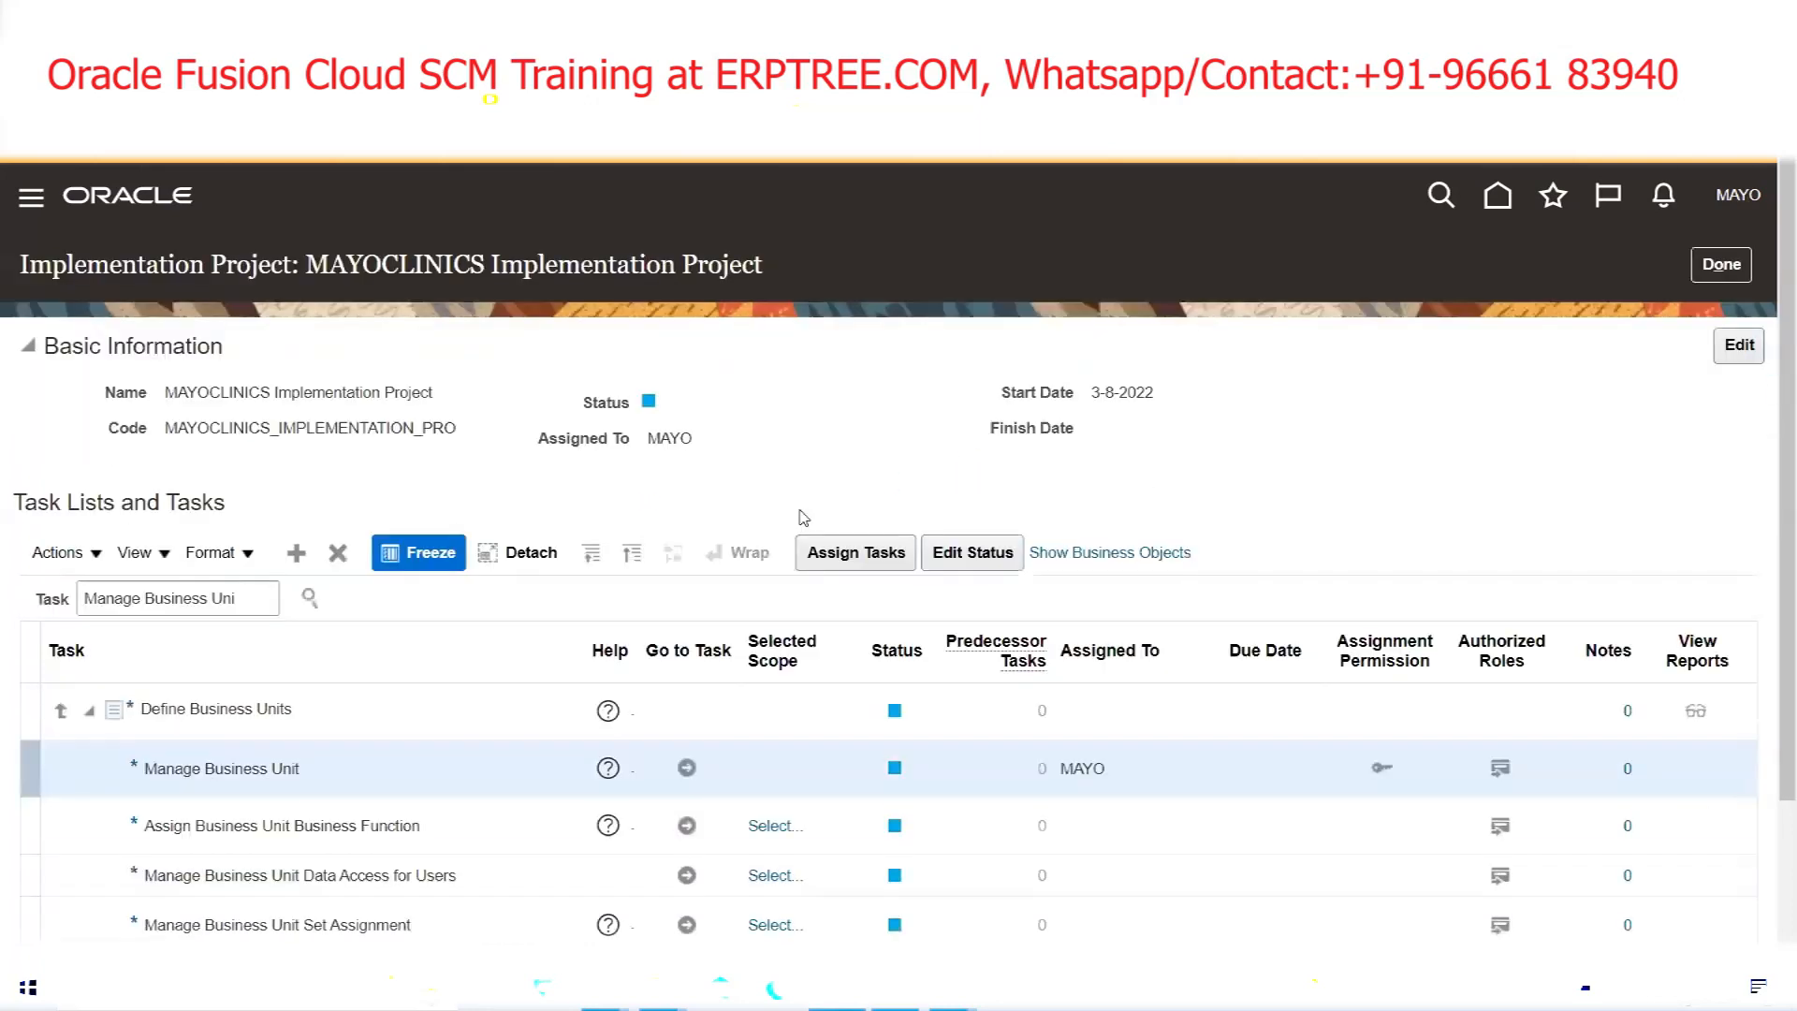
Search tasks for 'Manage Location', open Manage Locations, and start a new location
triple_click(256, 600)
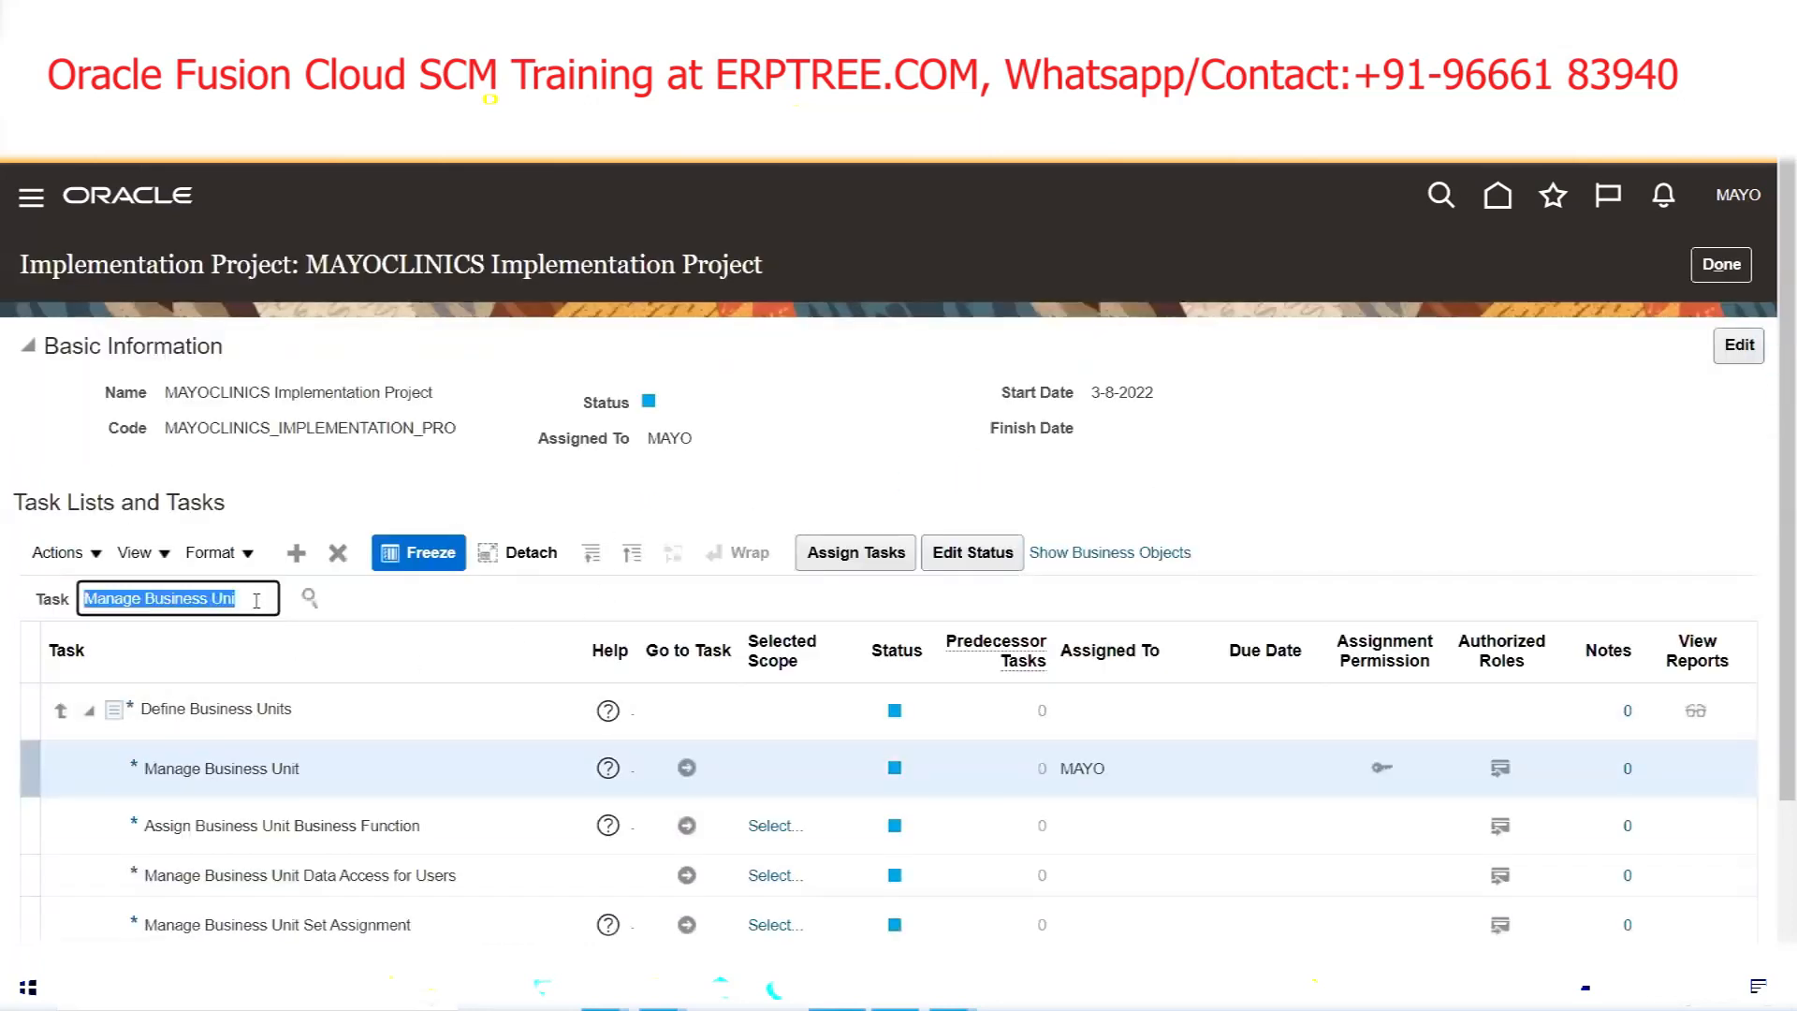
text(Man)
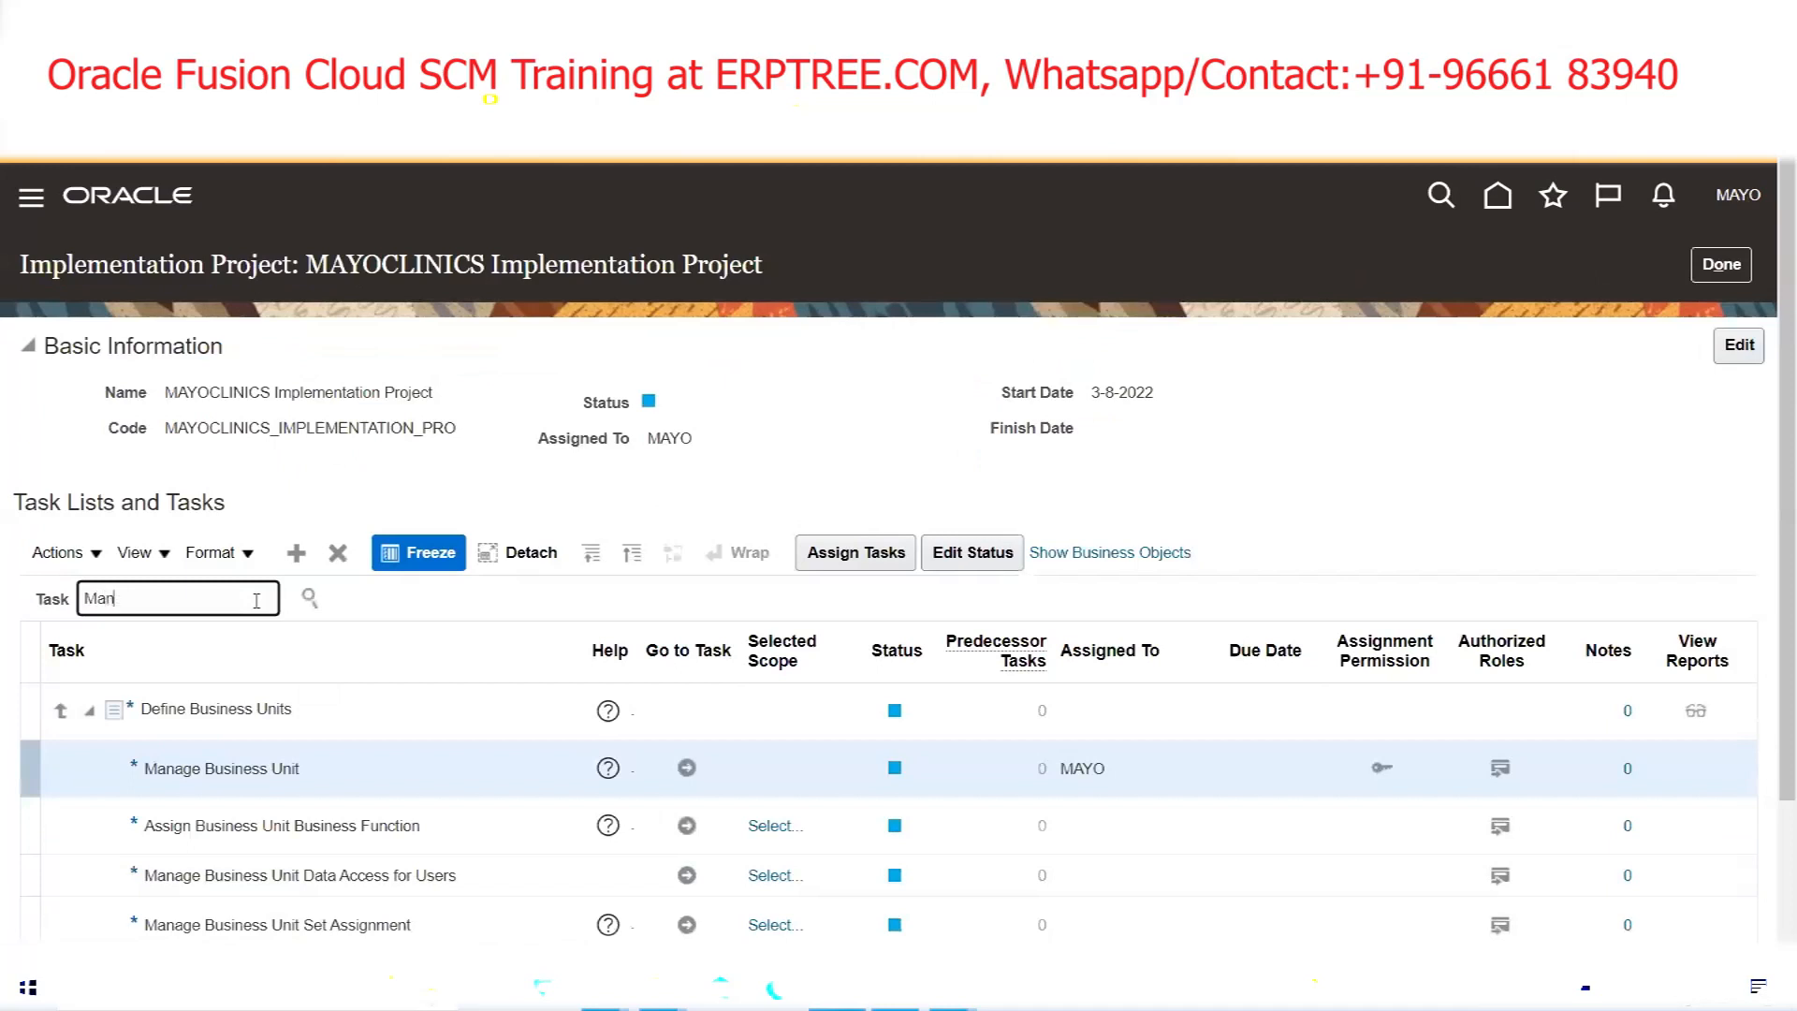
text(age Locations)
key(Return)
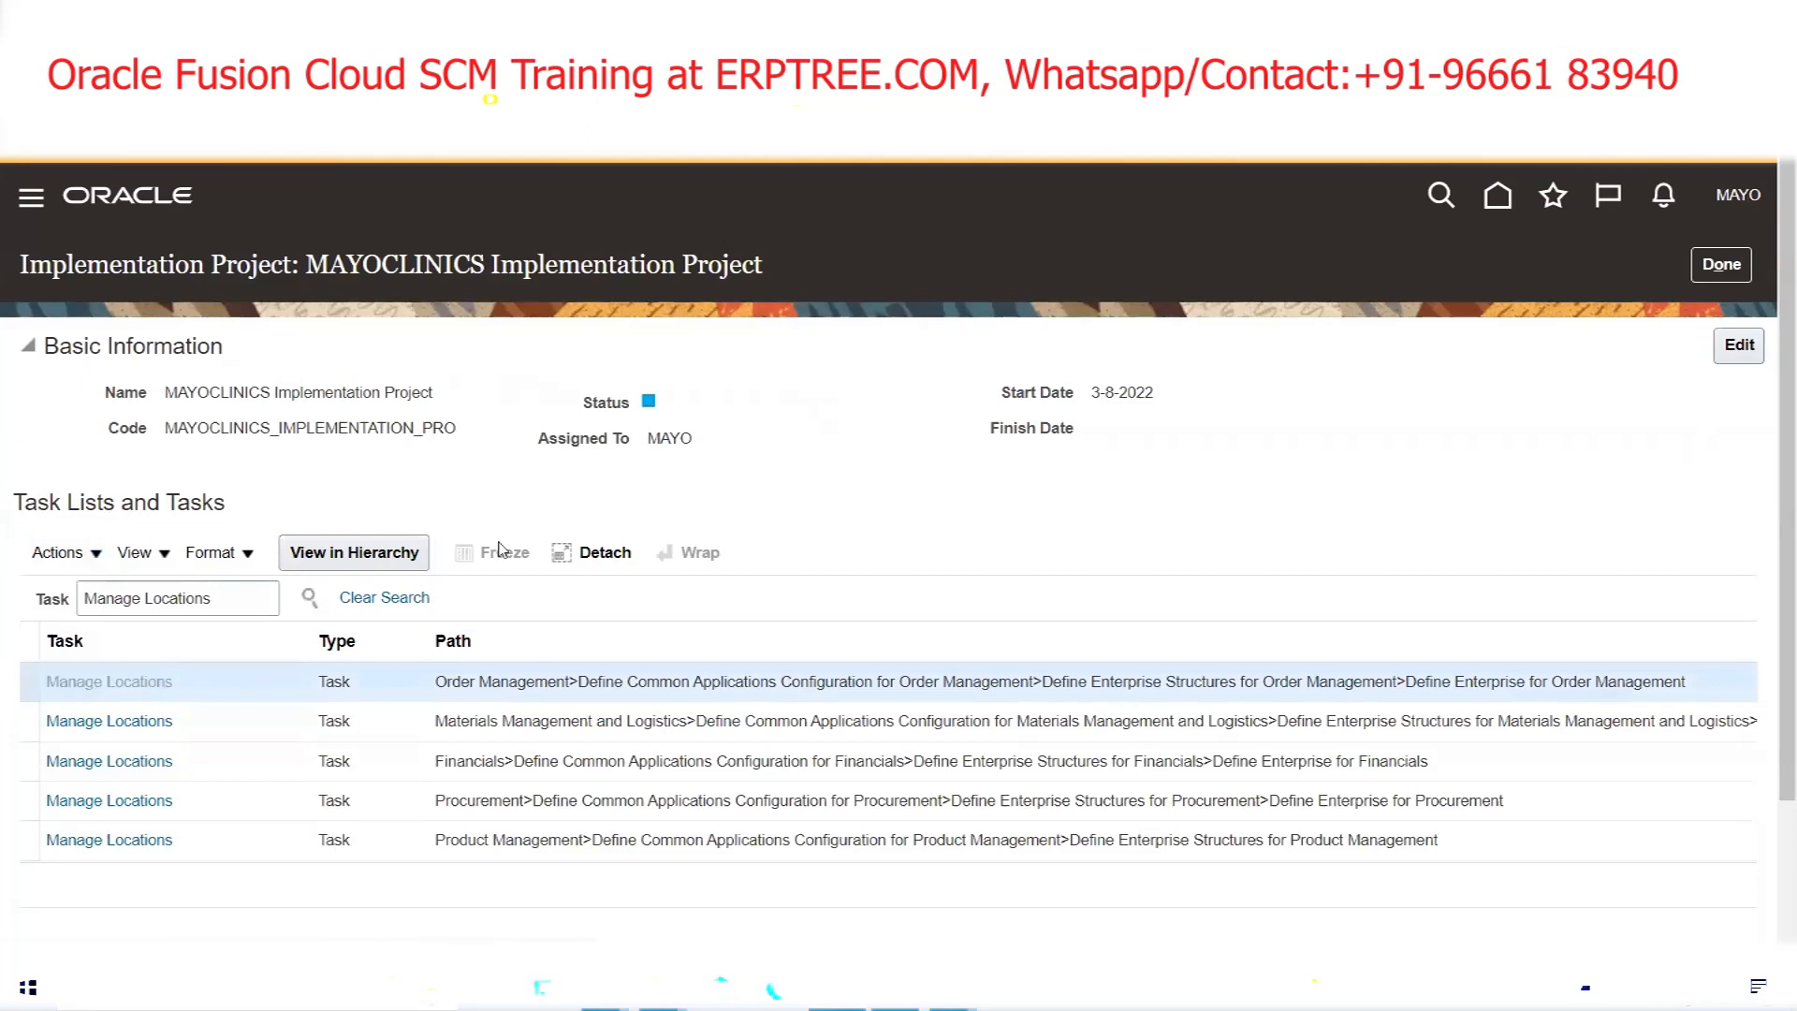
click(417, 552)
click(689, 827)
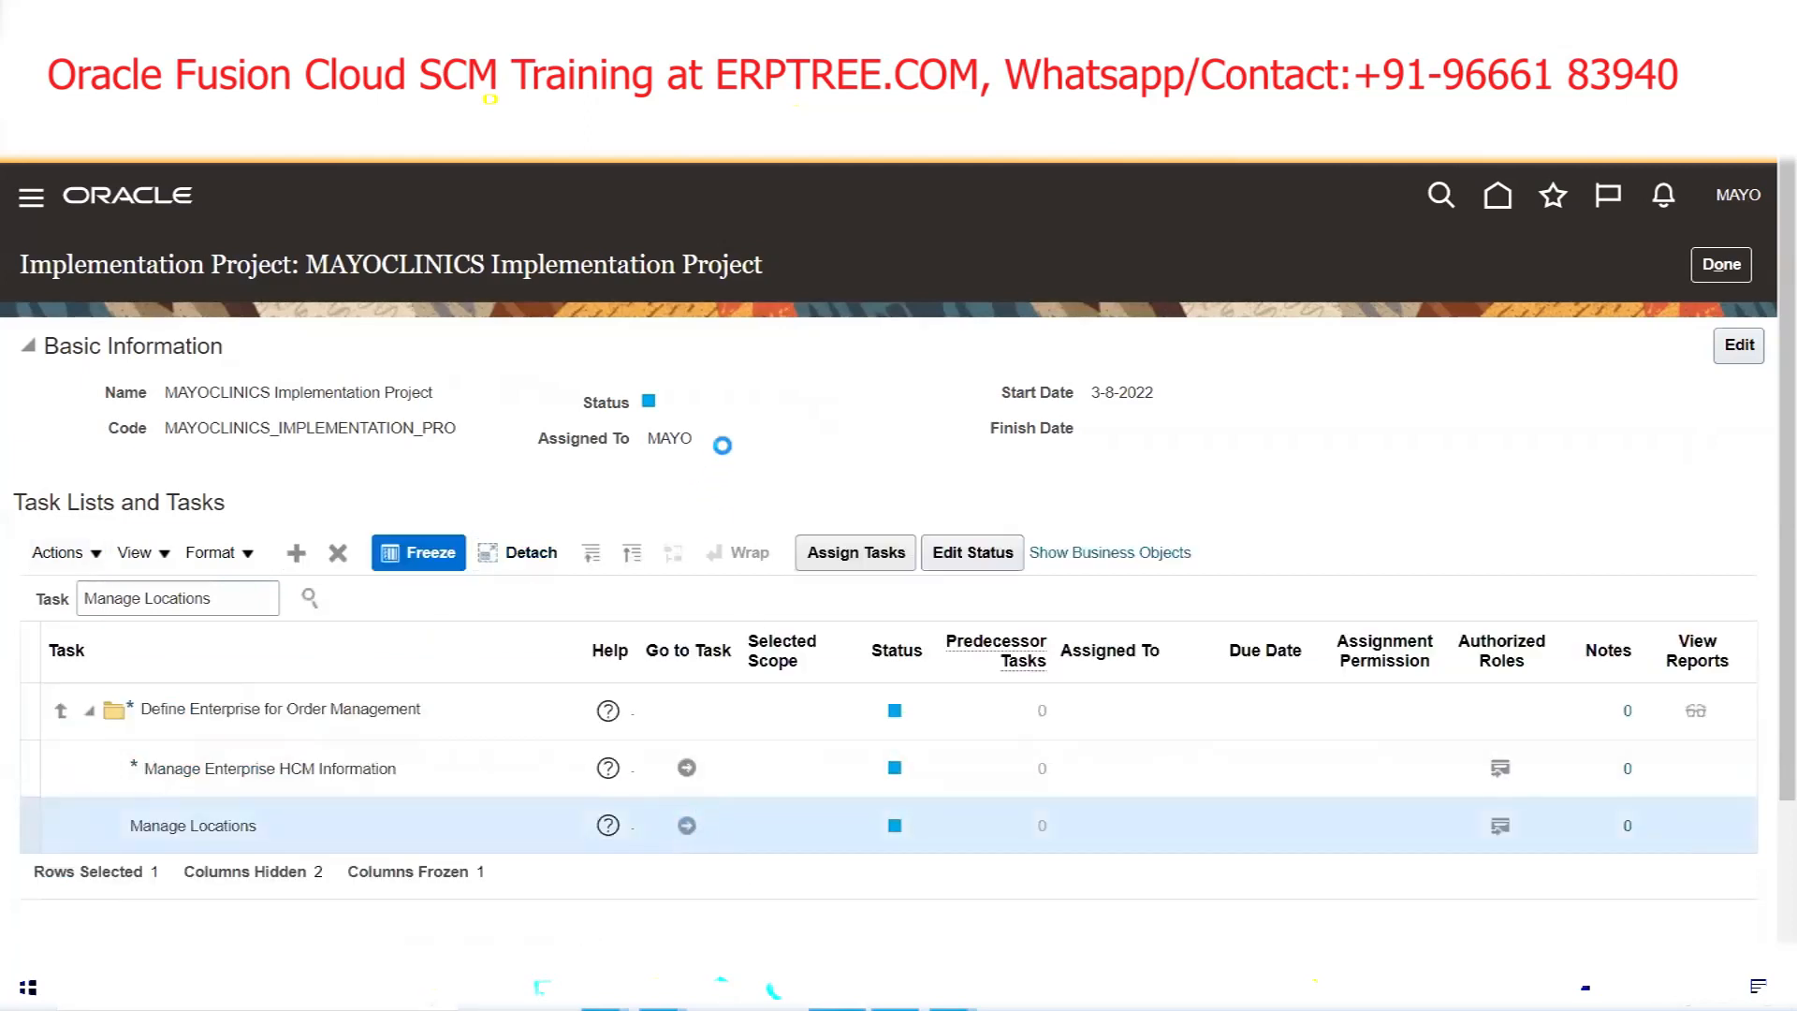
click(279, 886)
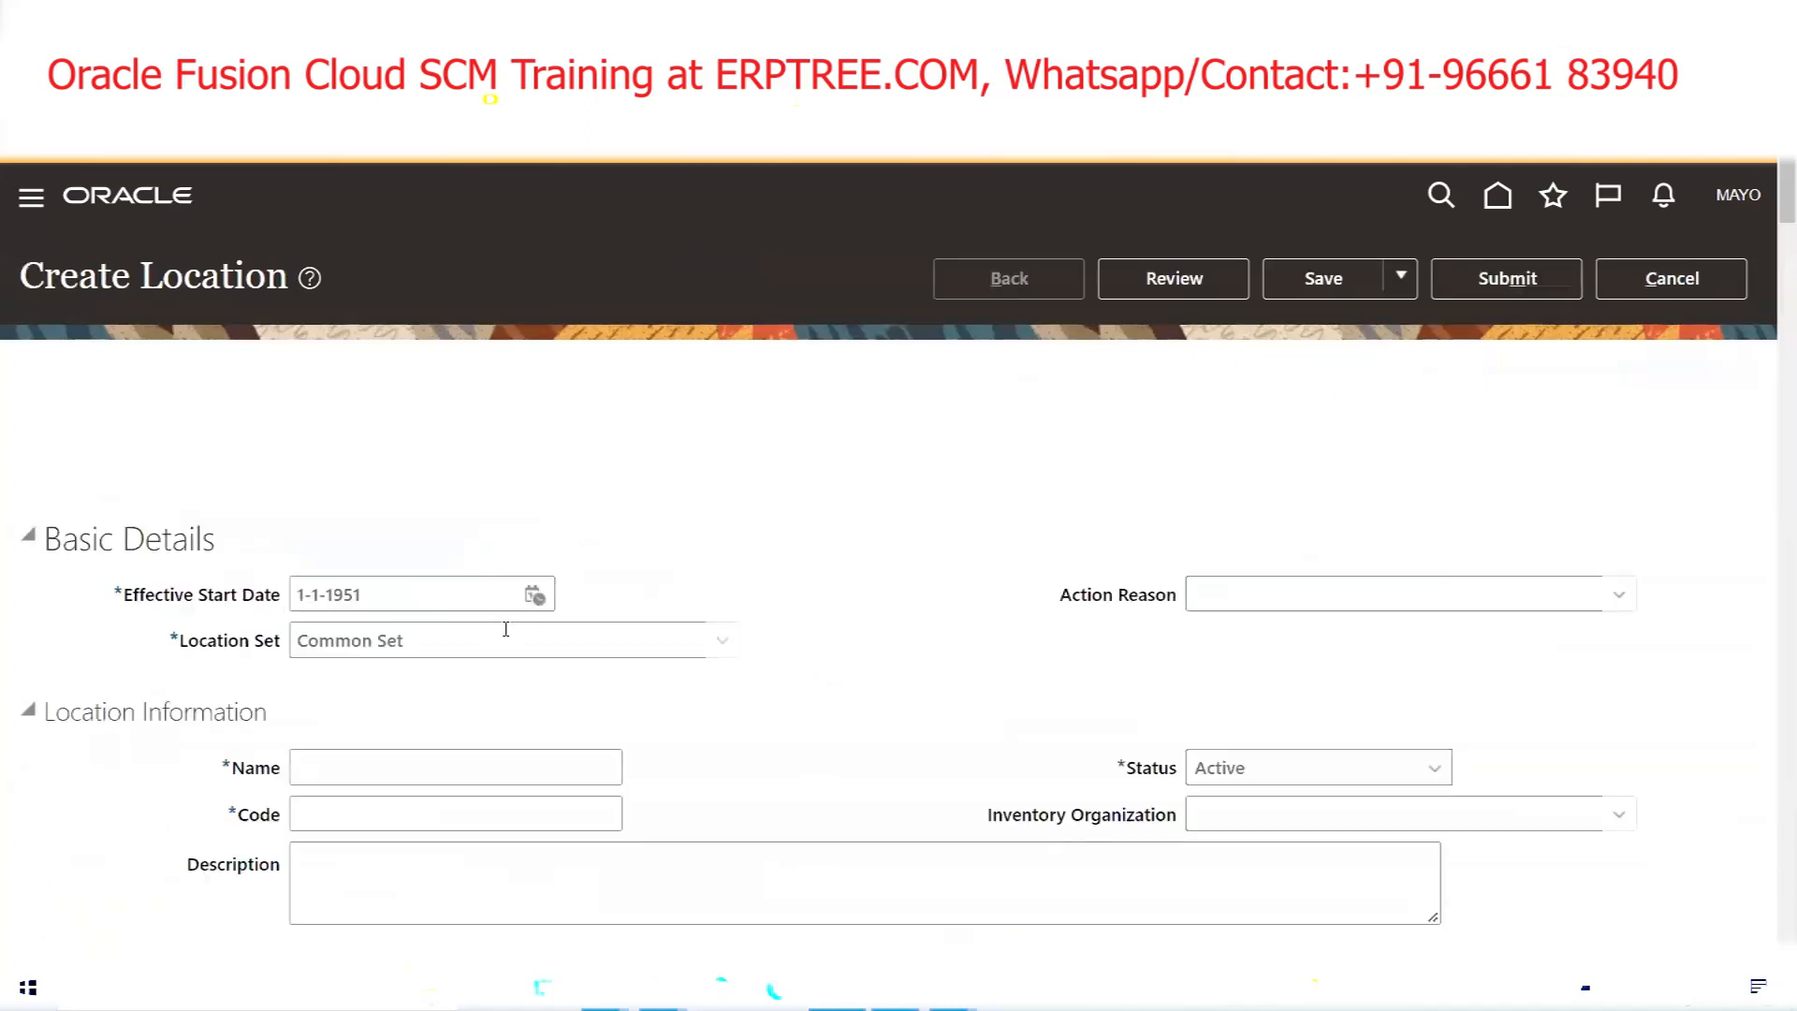
Name the new location MAYO Dallas with location code MAYOD
scroll(453, 596, down, 3)
click(440, 544)
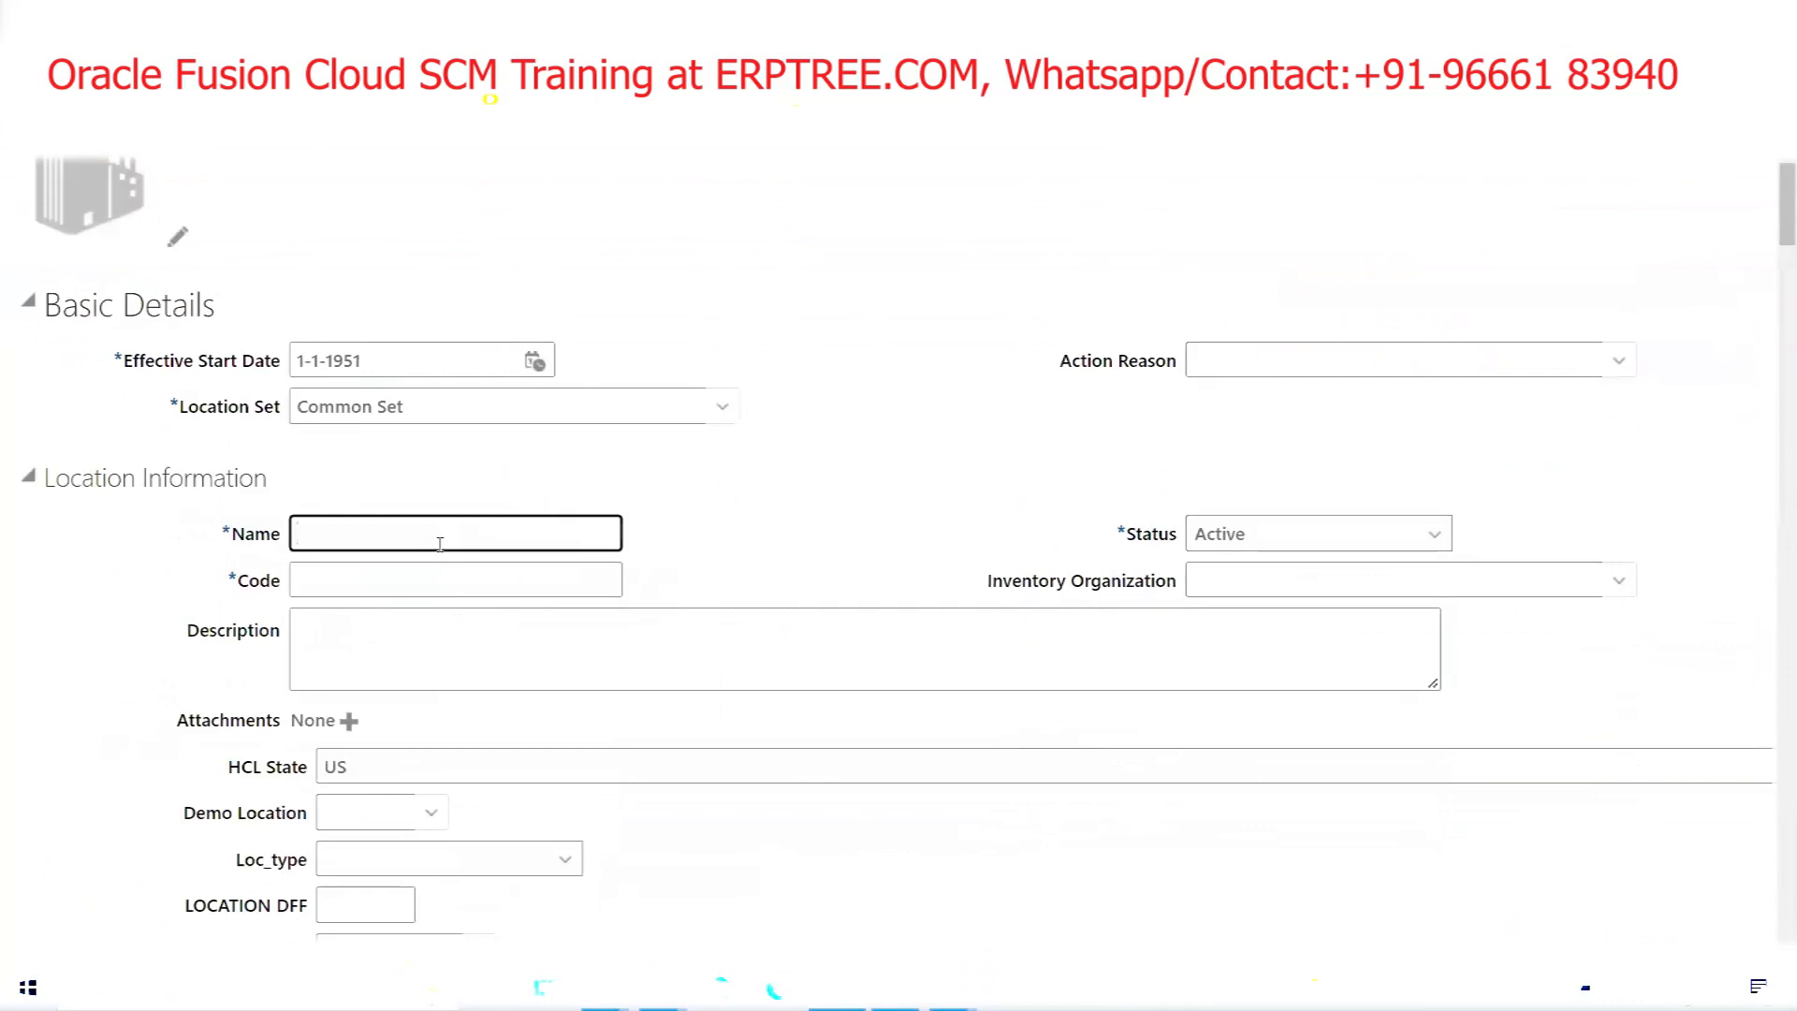
text(MAYO Dallas)
key(Tab)
text(MAYOD)
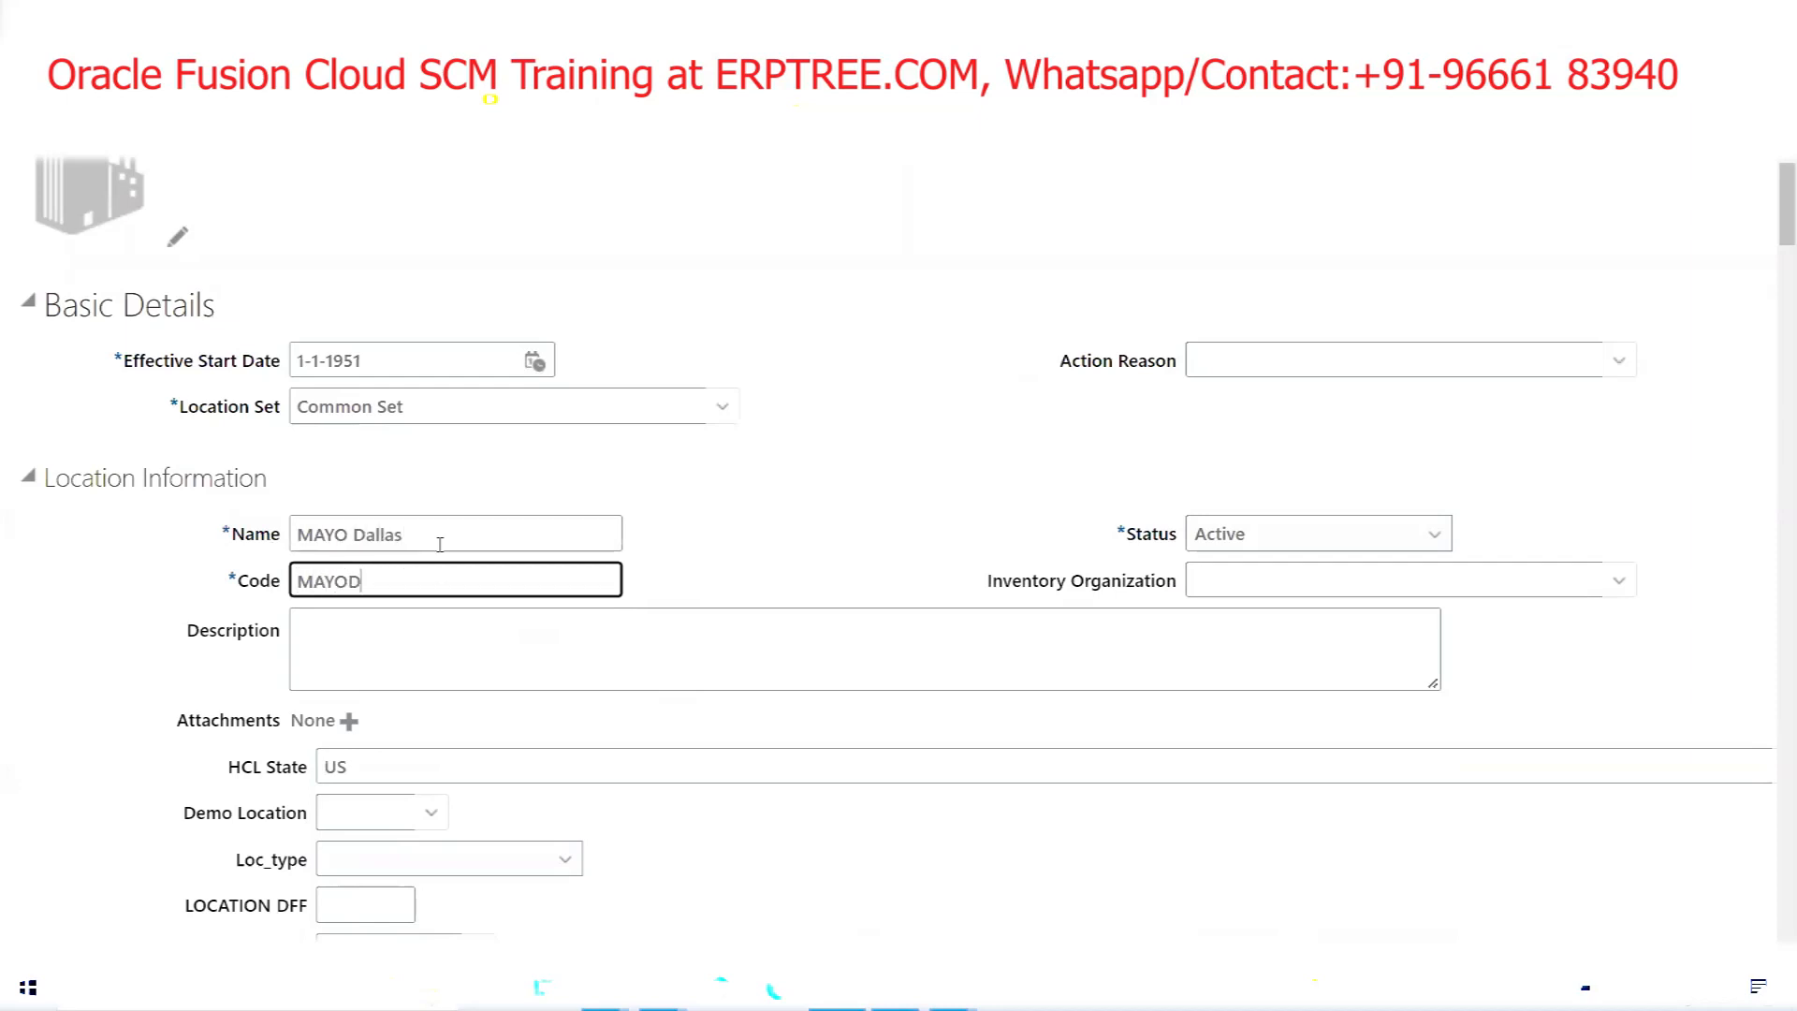
key(Tab)
Enter Address Line 1 'MAYO Dallas BU Address' and bring up the full ZIP code search
scroll(618, 449, down, 10)
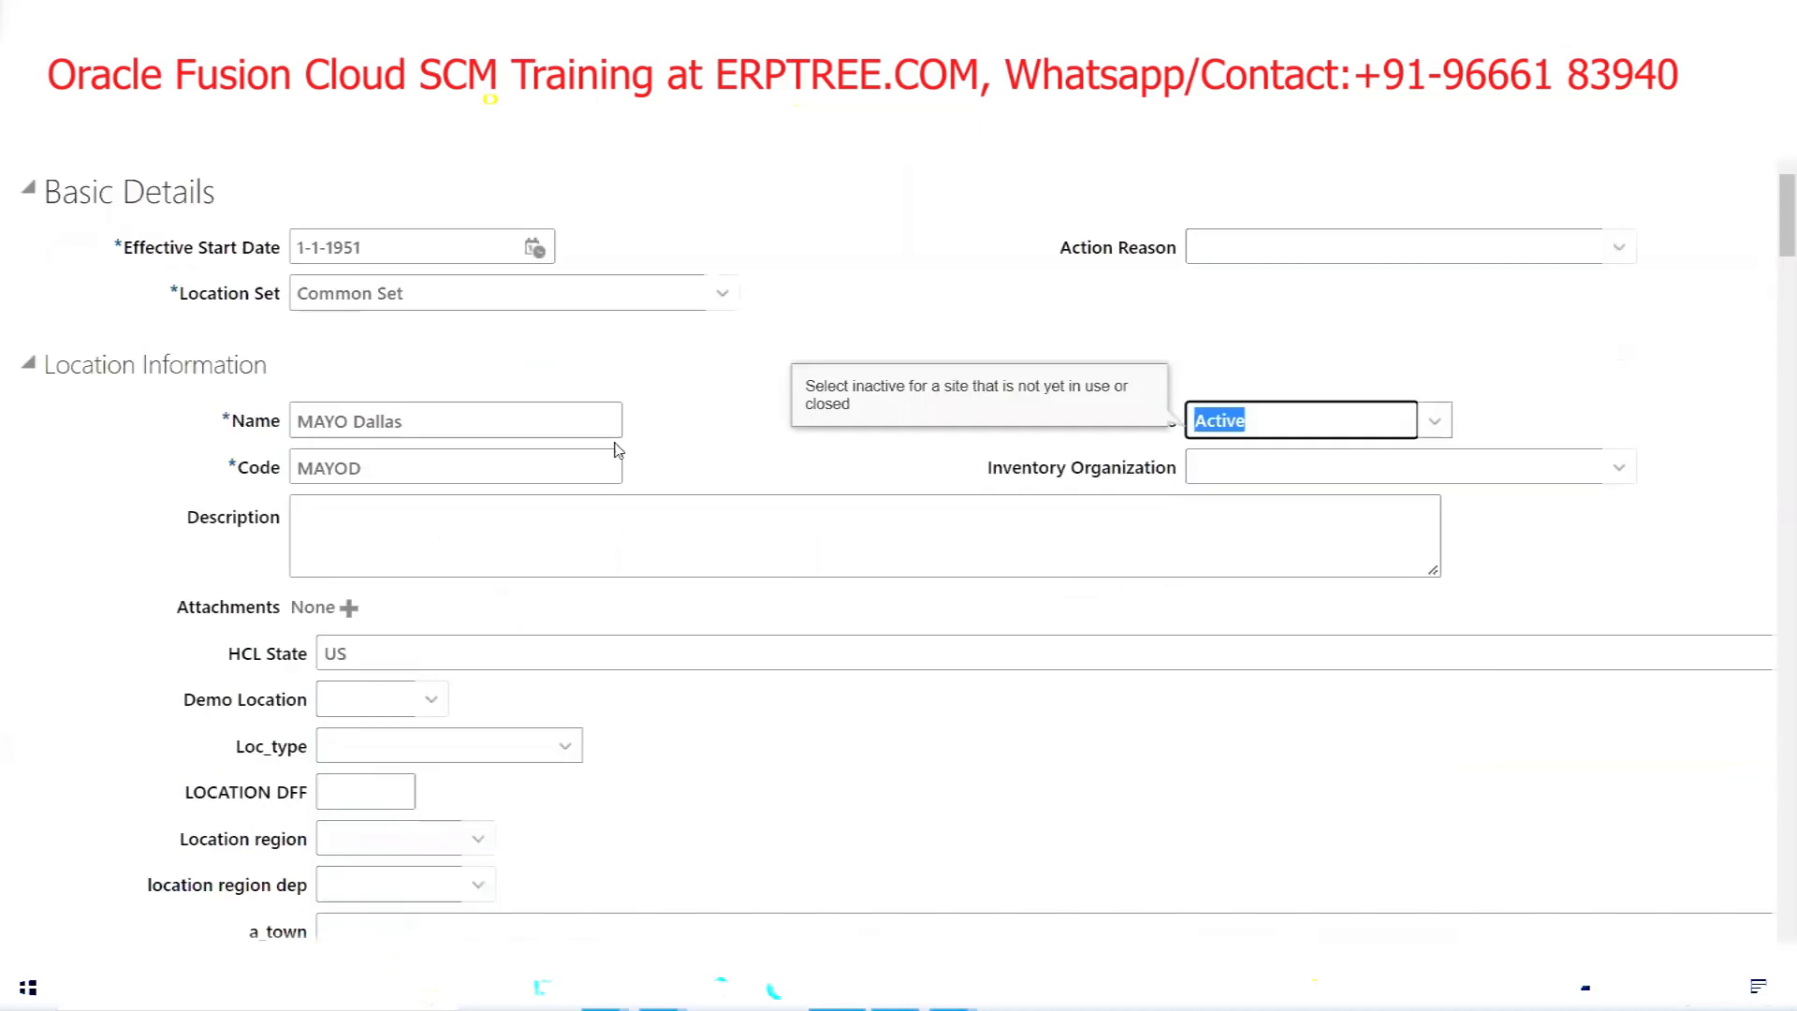
click(367, 250)
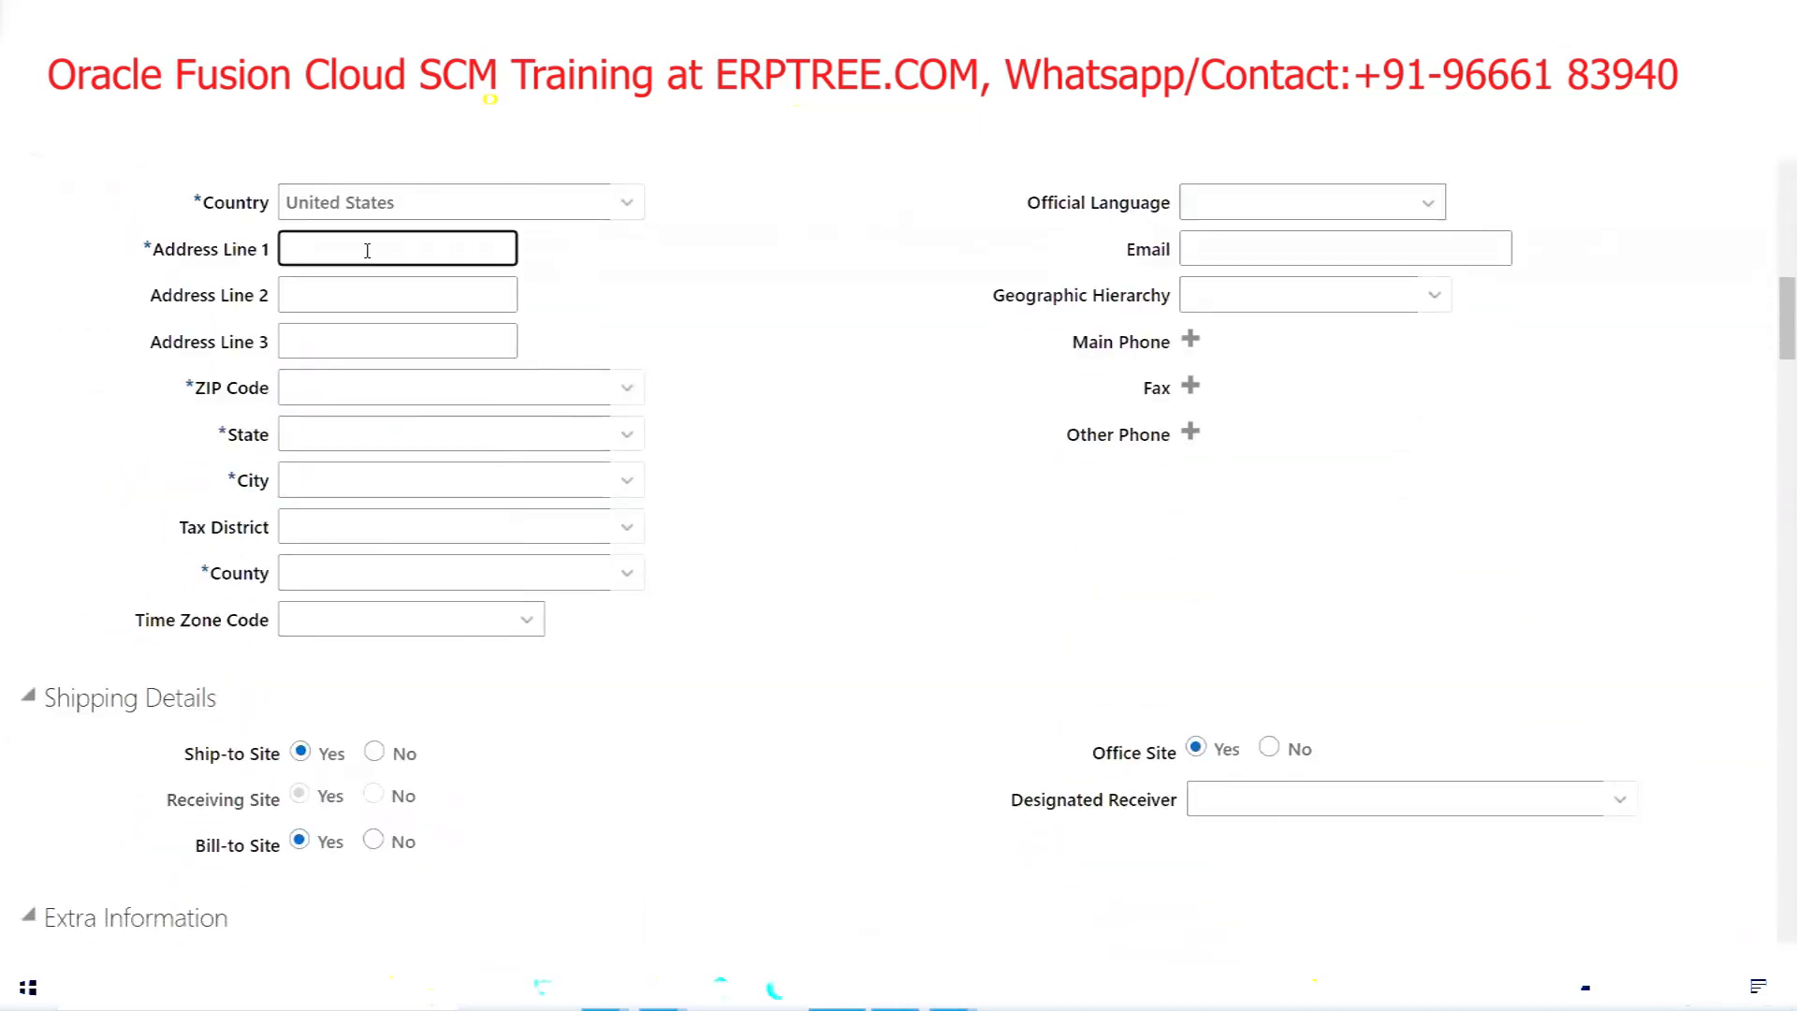
text(MAYO Dallas BU Address)
click(626, 388)
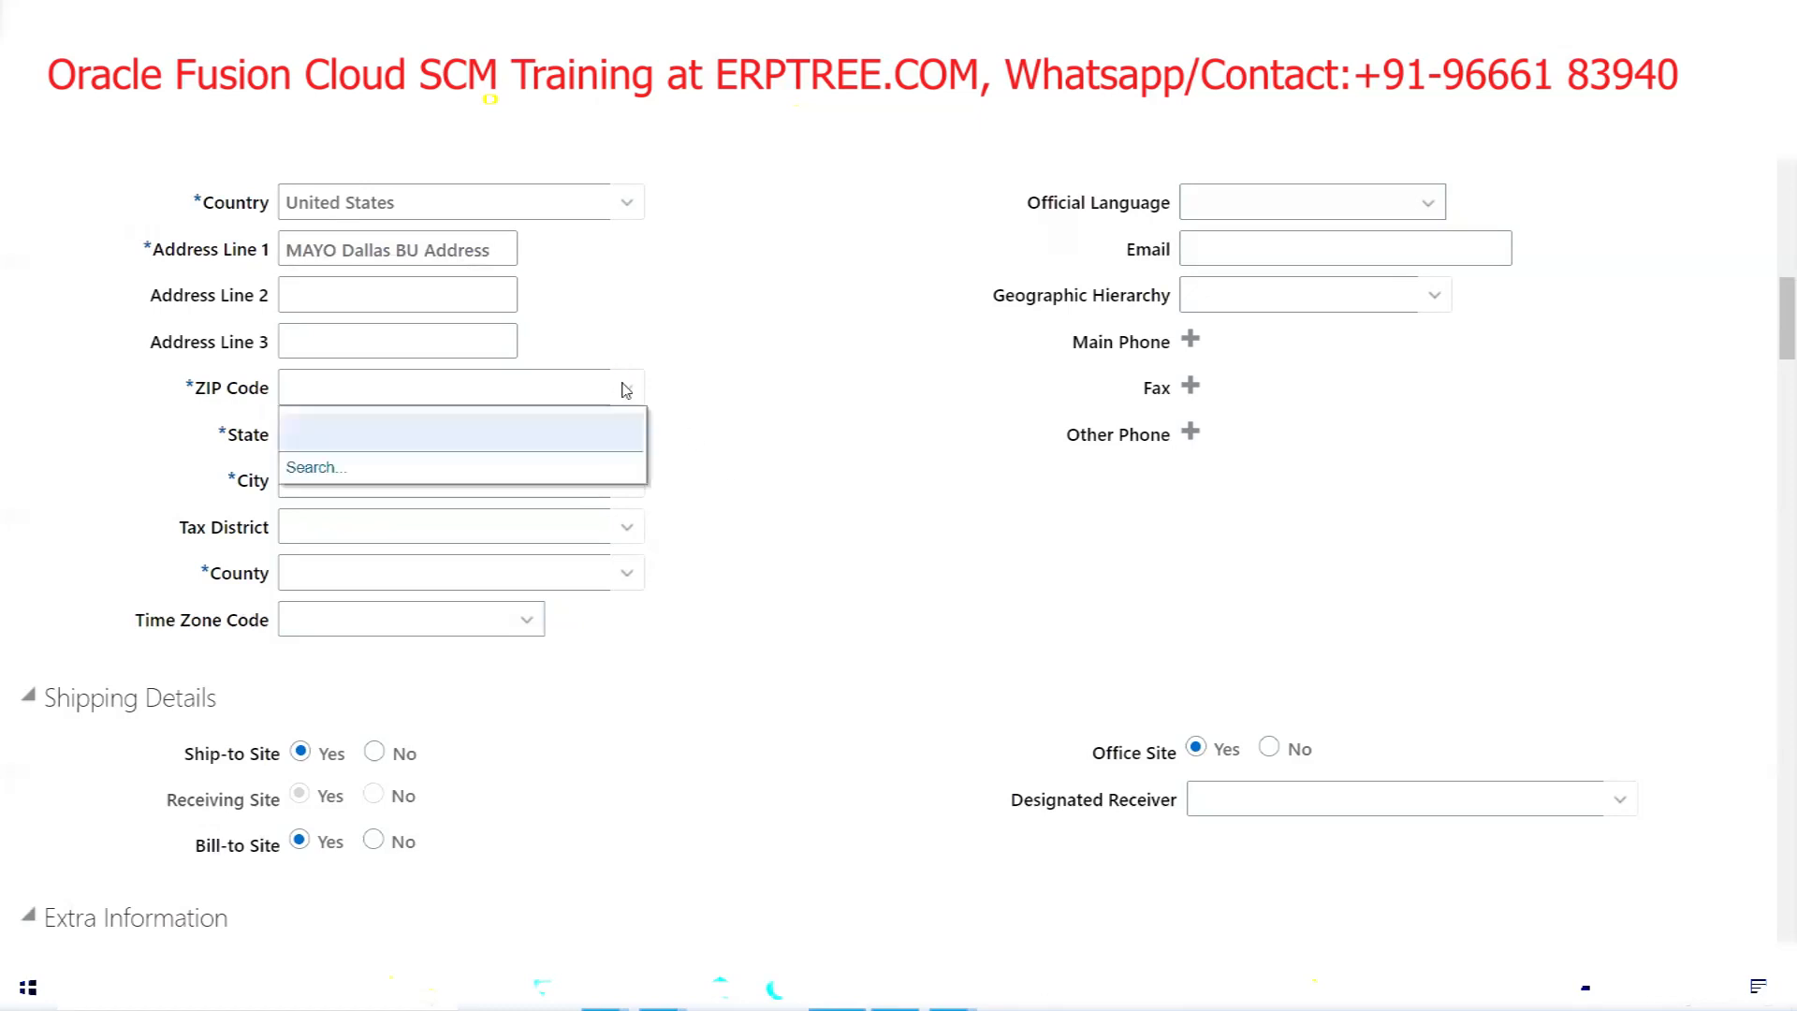
click(301, 467)
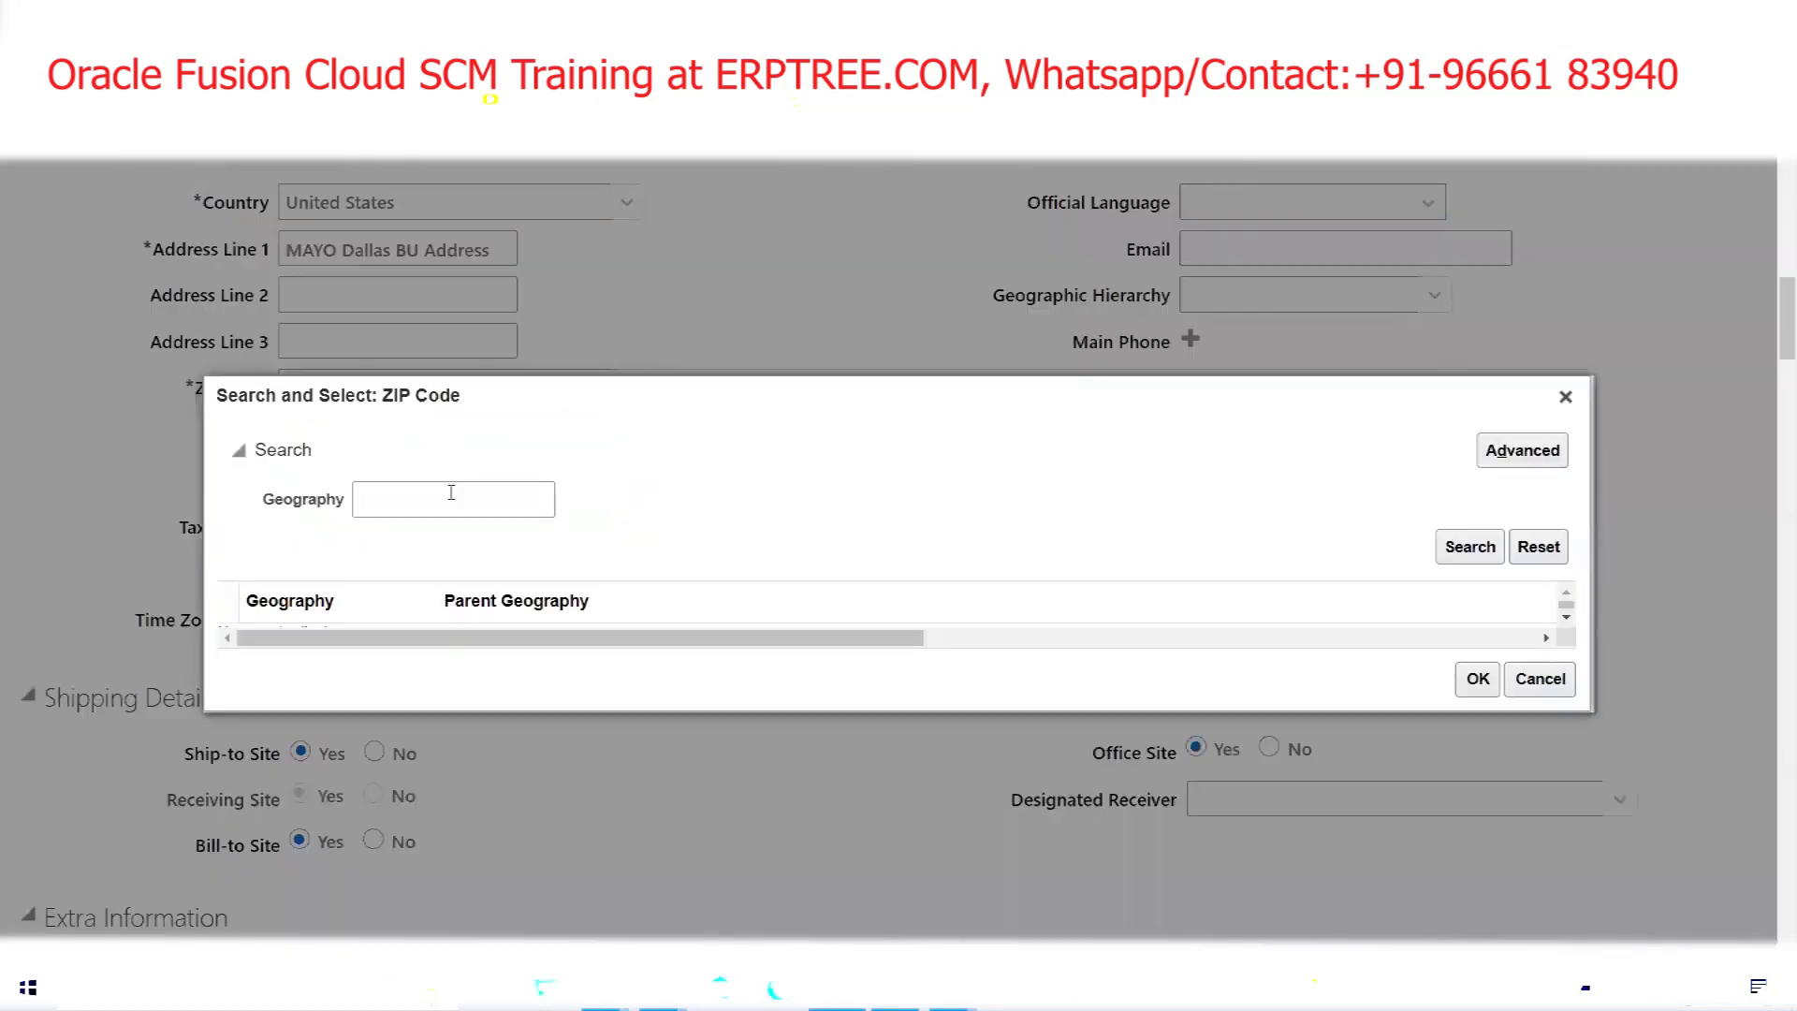
Set the location's ZIP code to 55449 through a geography search for '5'
click(451, 493)
text(5)
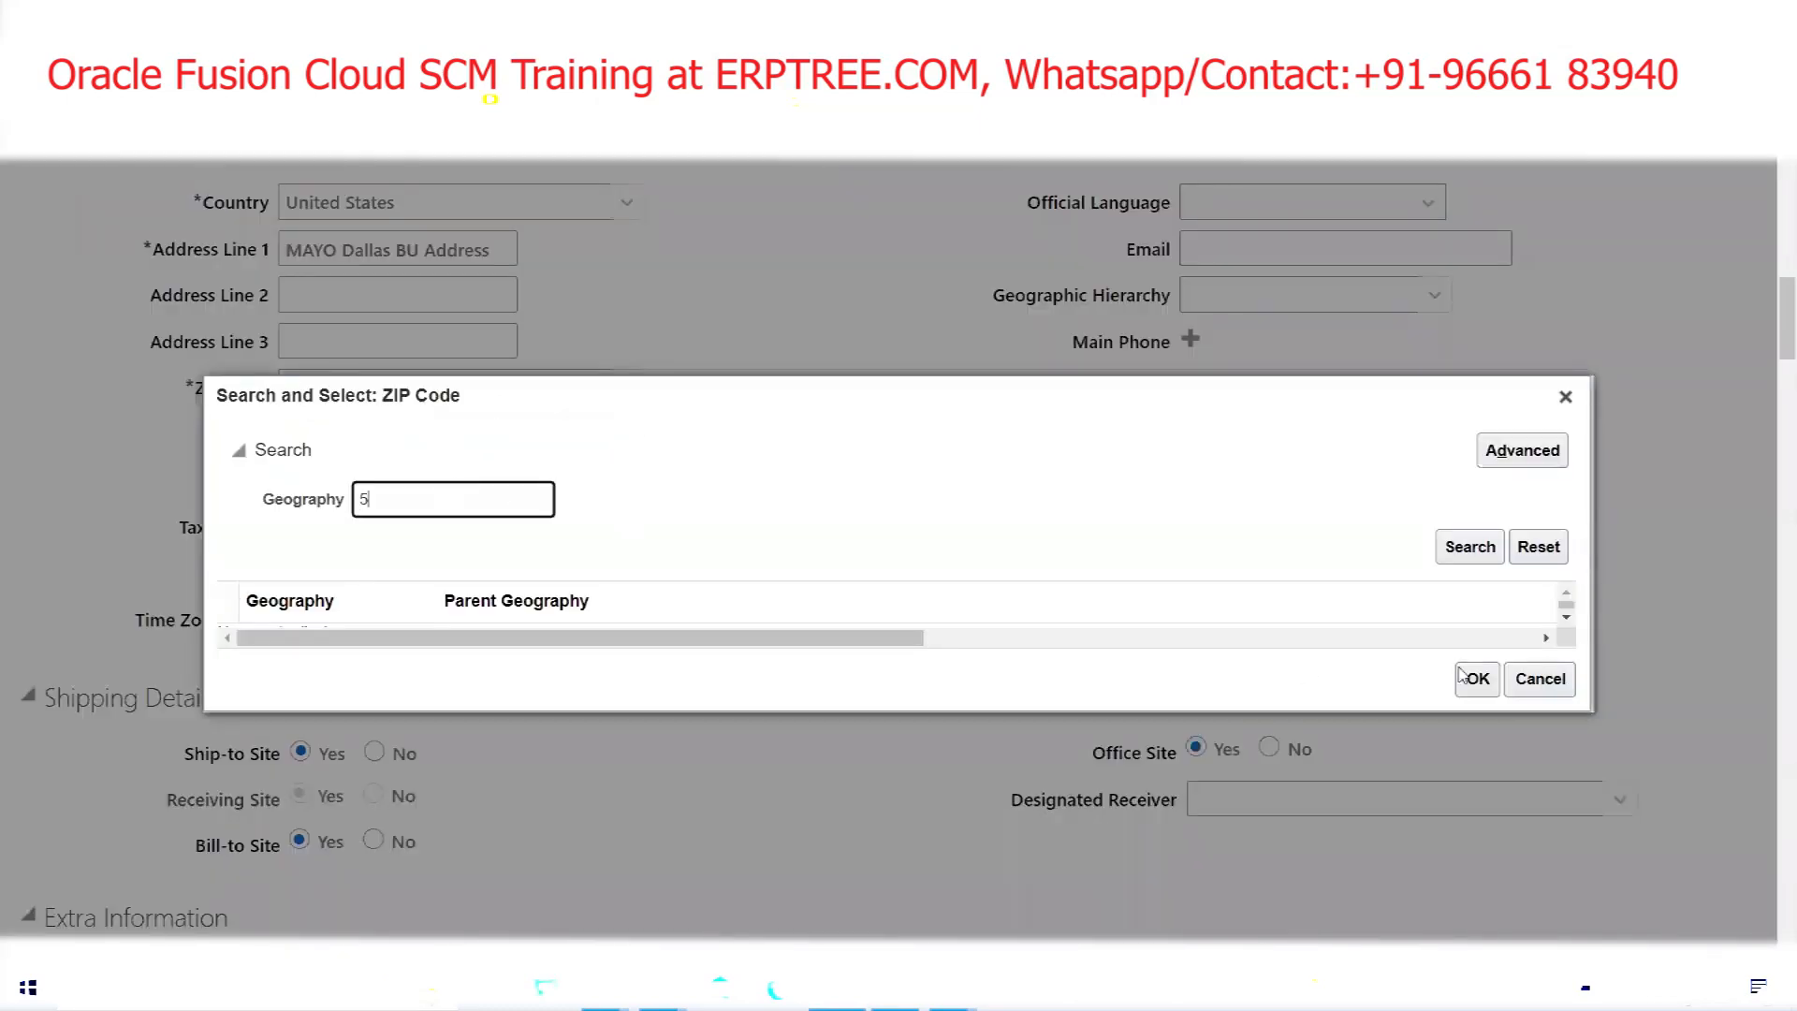
click(1470, 547)
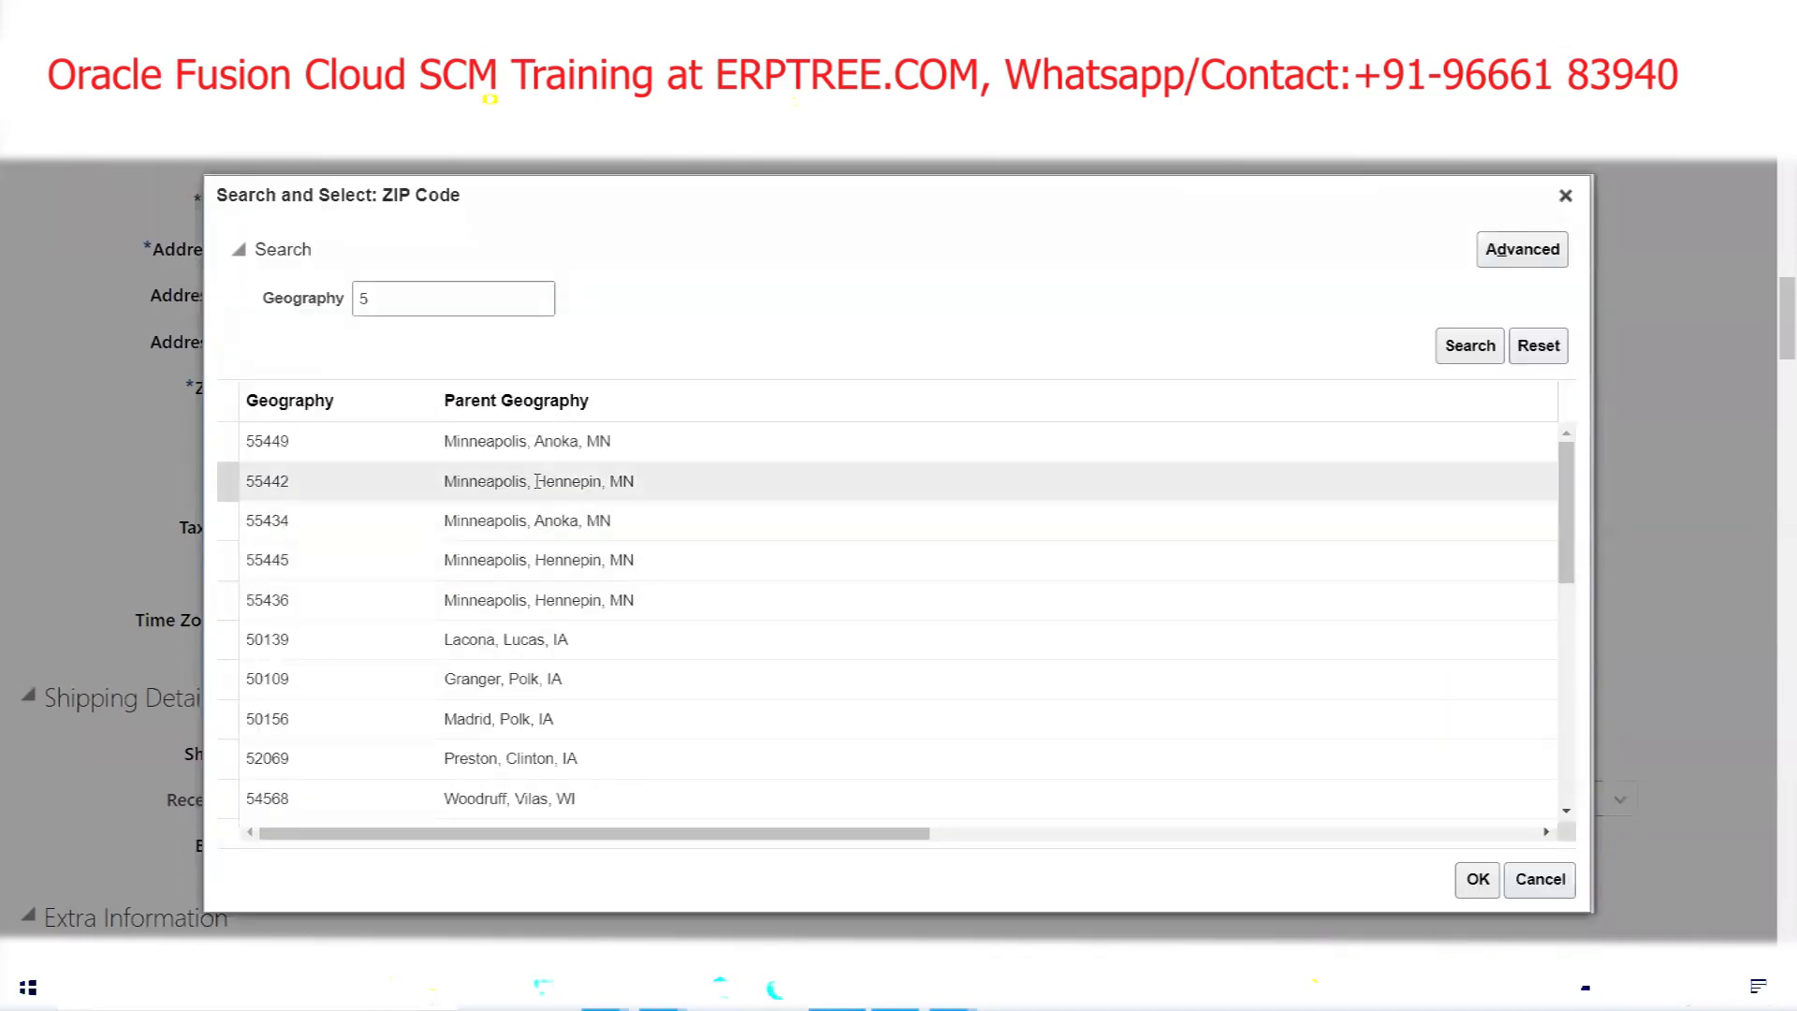
click(510, 443)
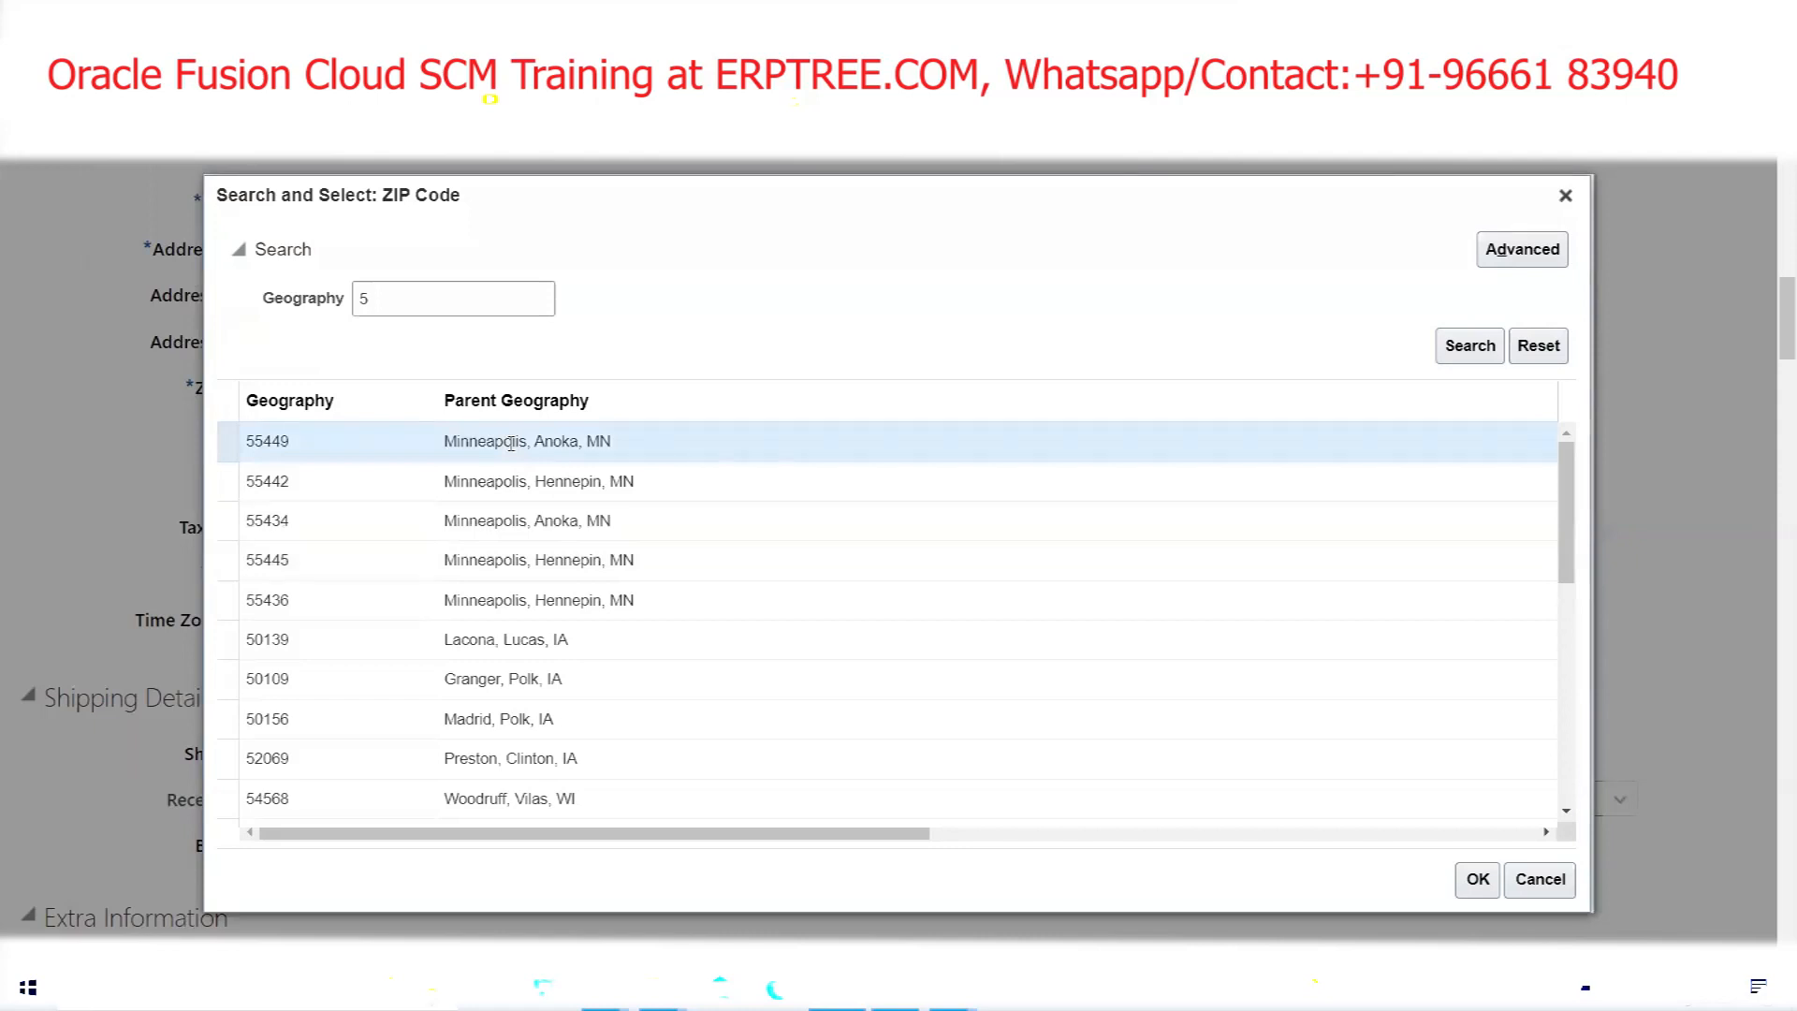
click(1479, 879)
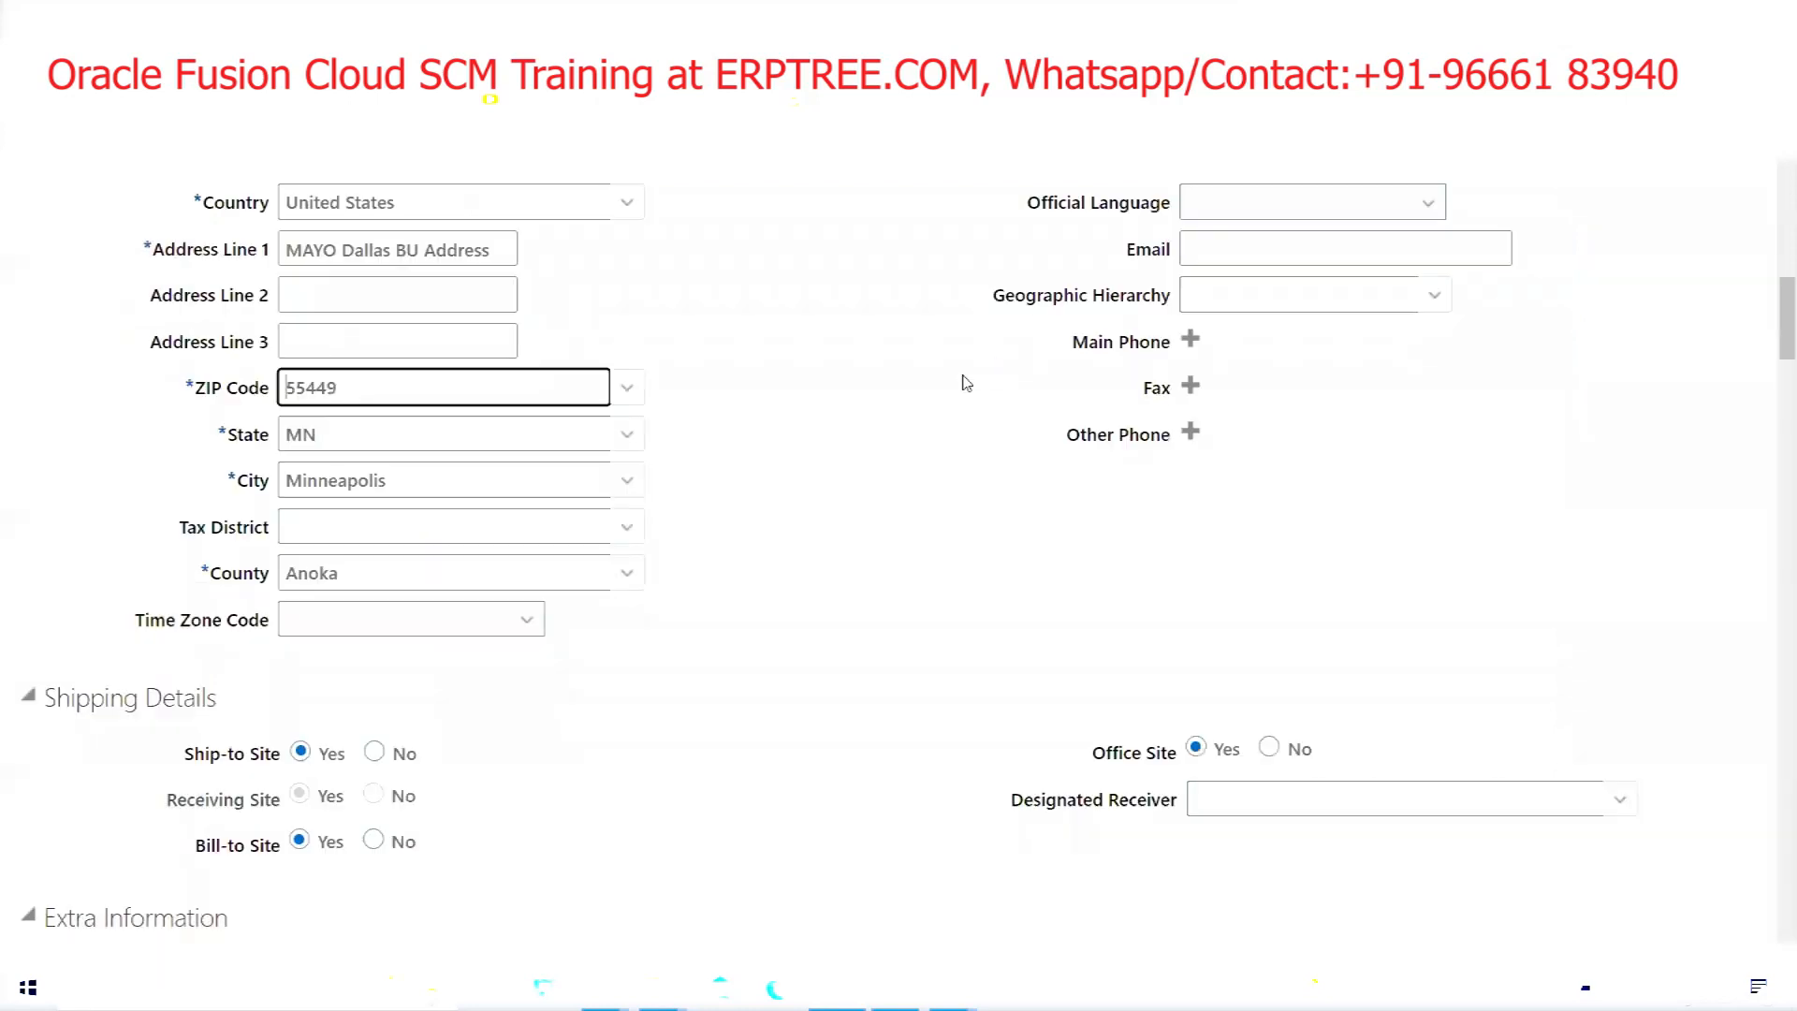
Submit the MAYO Dallas location and acknowledge the submission confirmation
scroll(593, 618, up, 10)
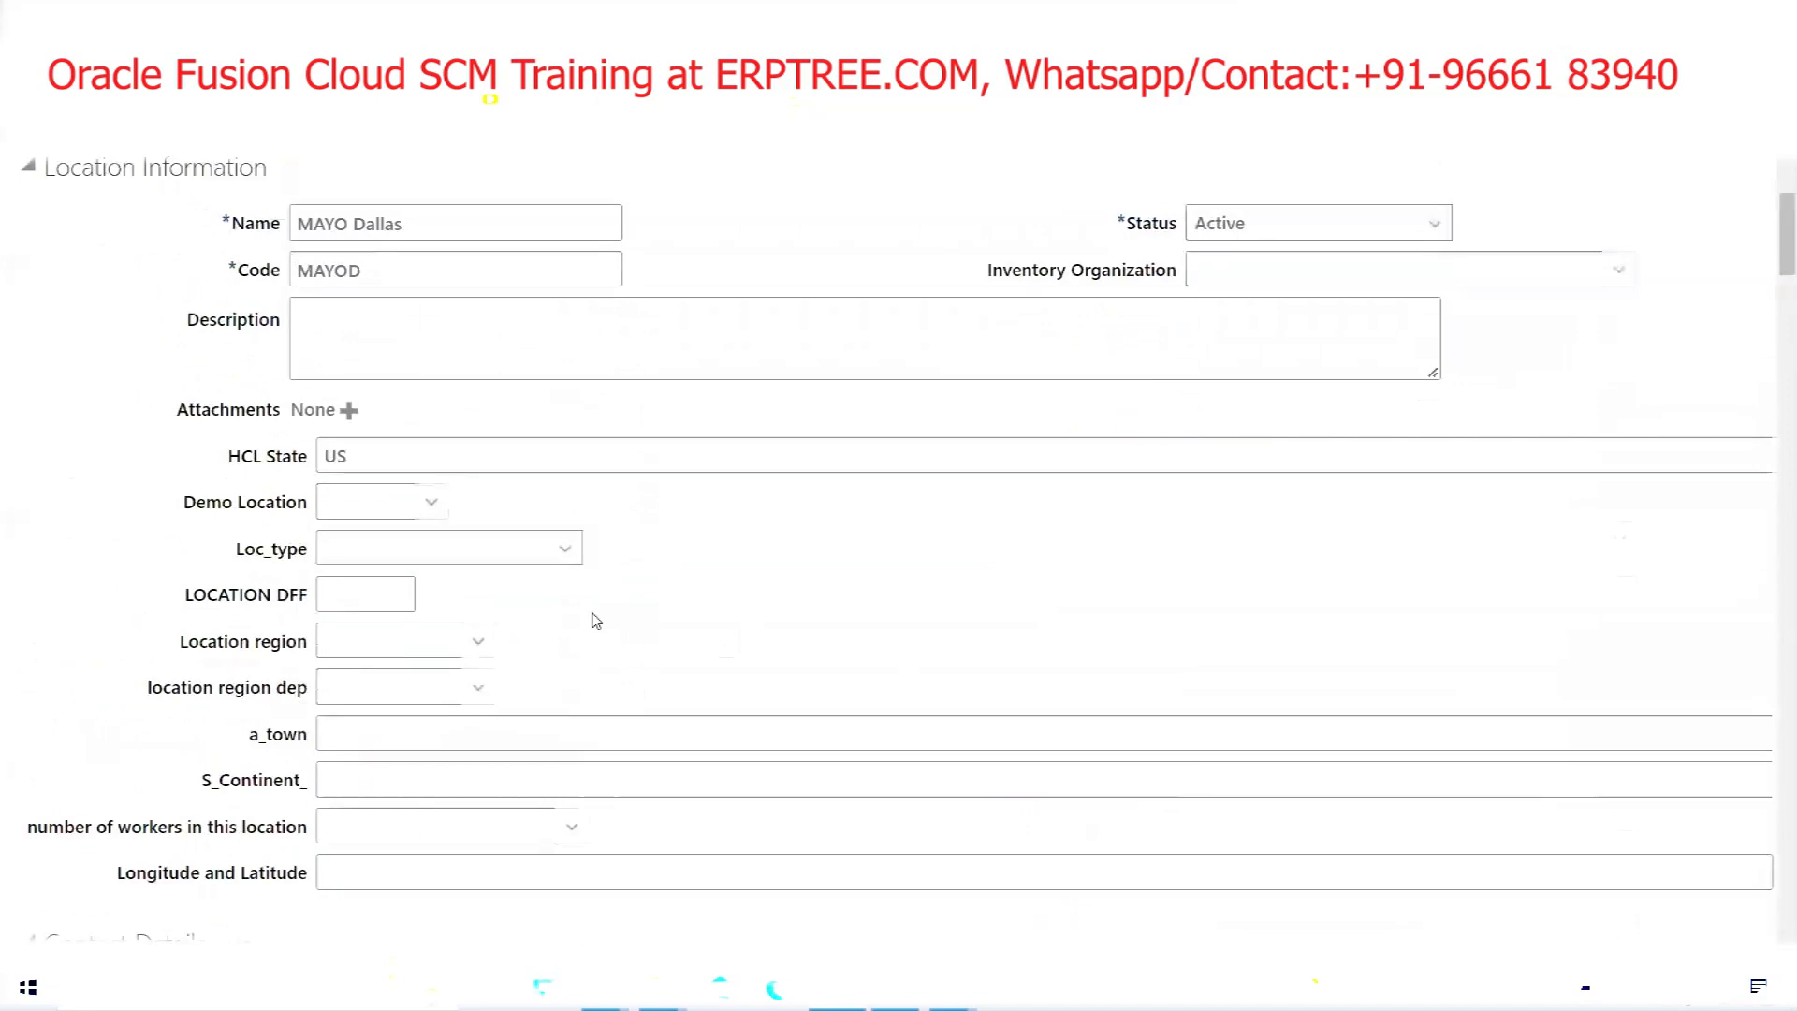
click(1536, 292)
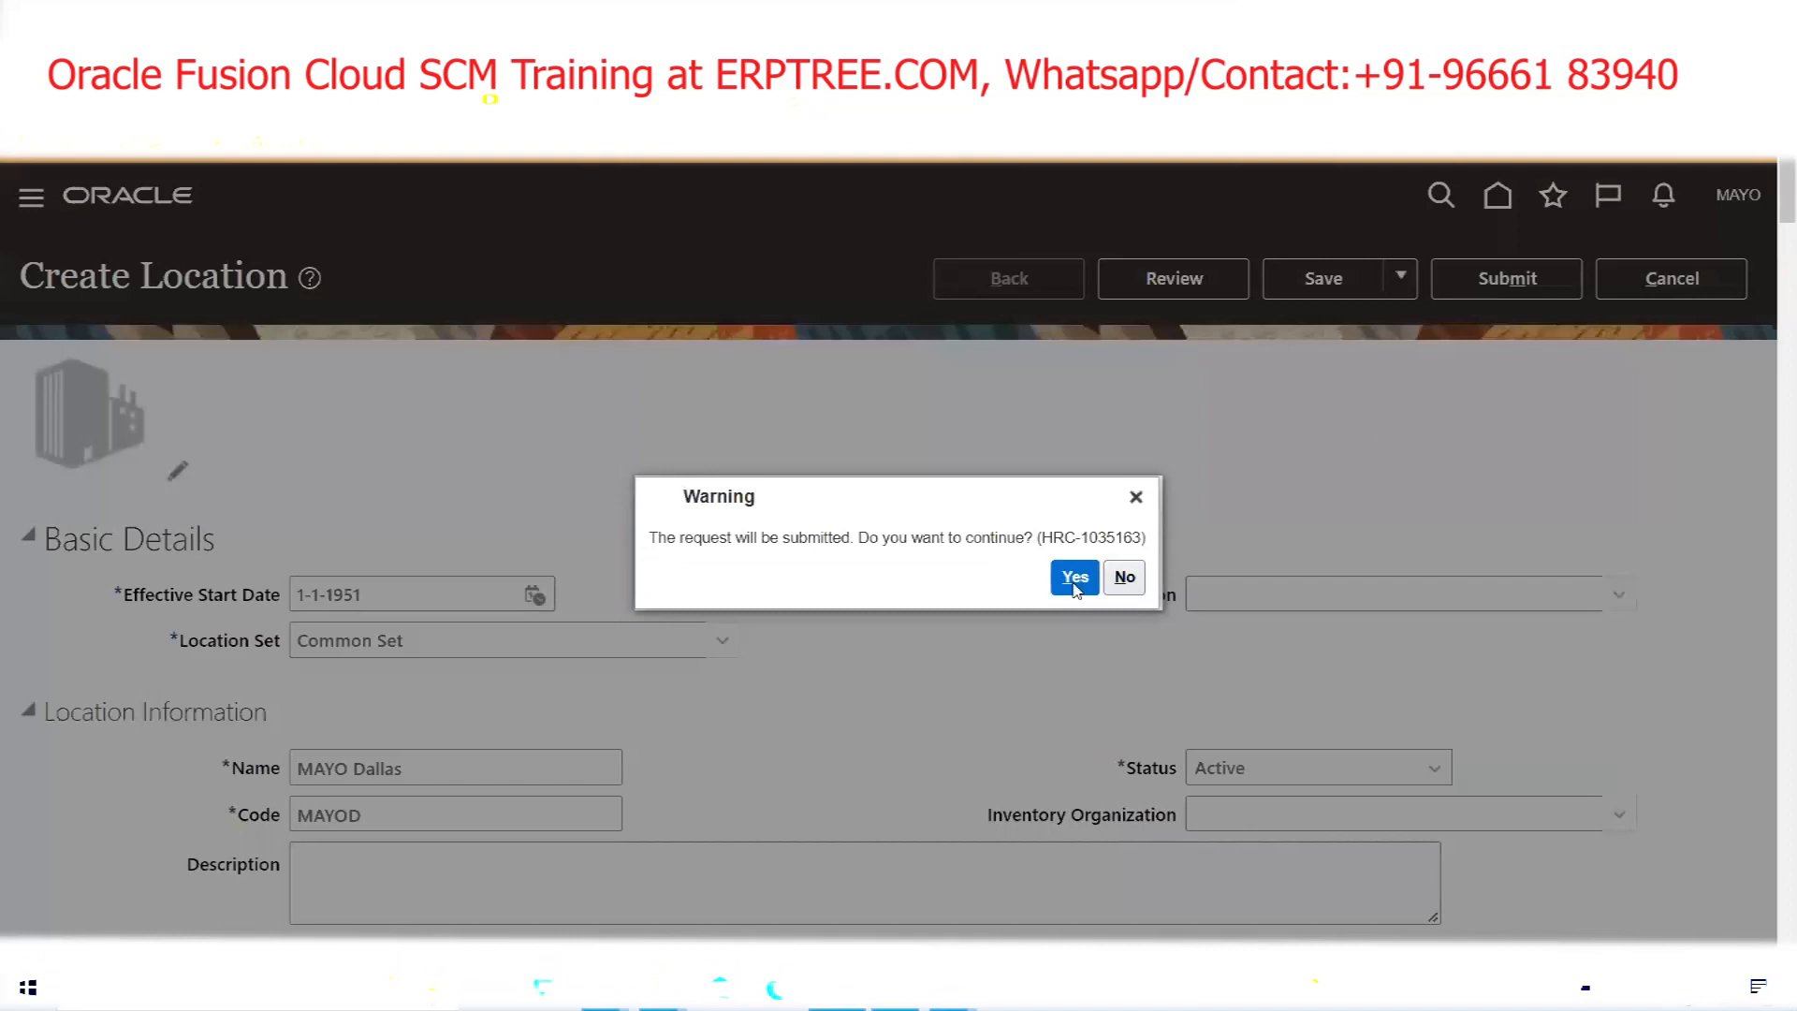
click(1073, 577)
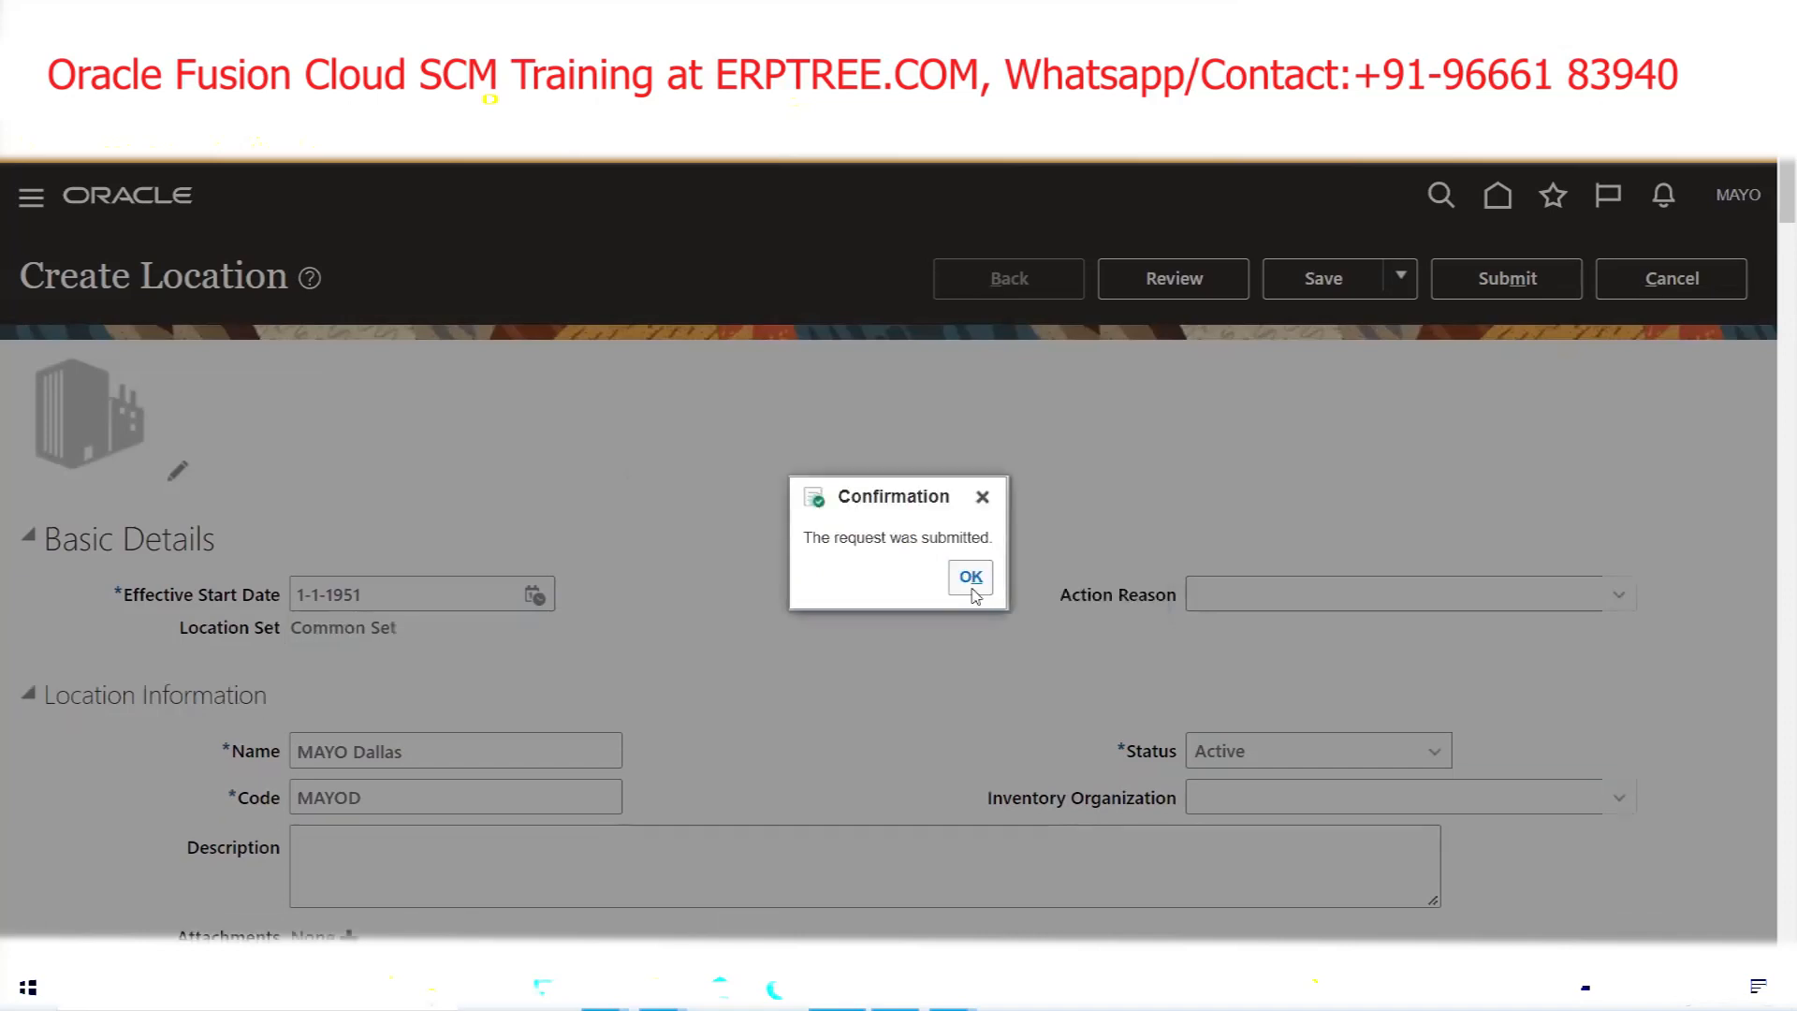
click(971, 576)
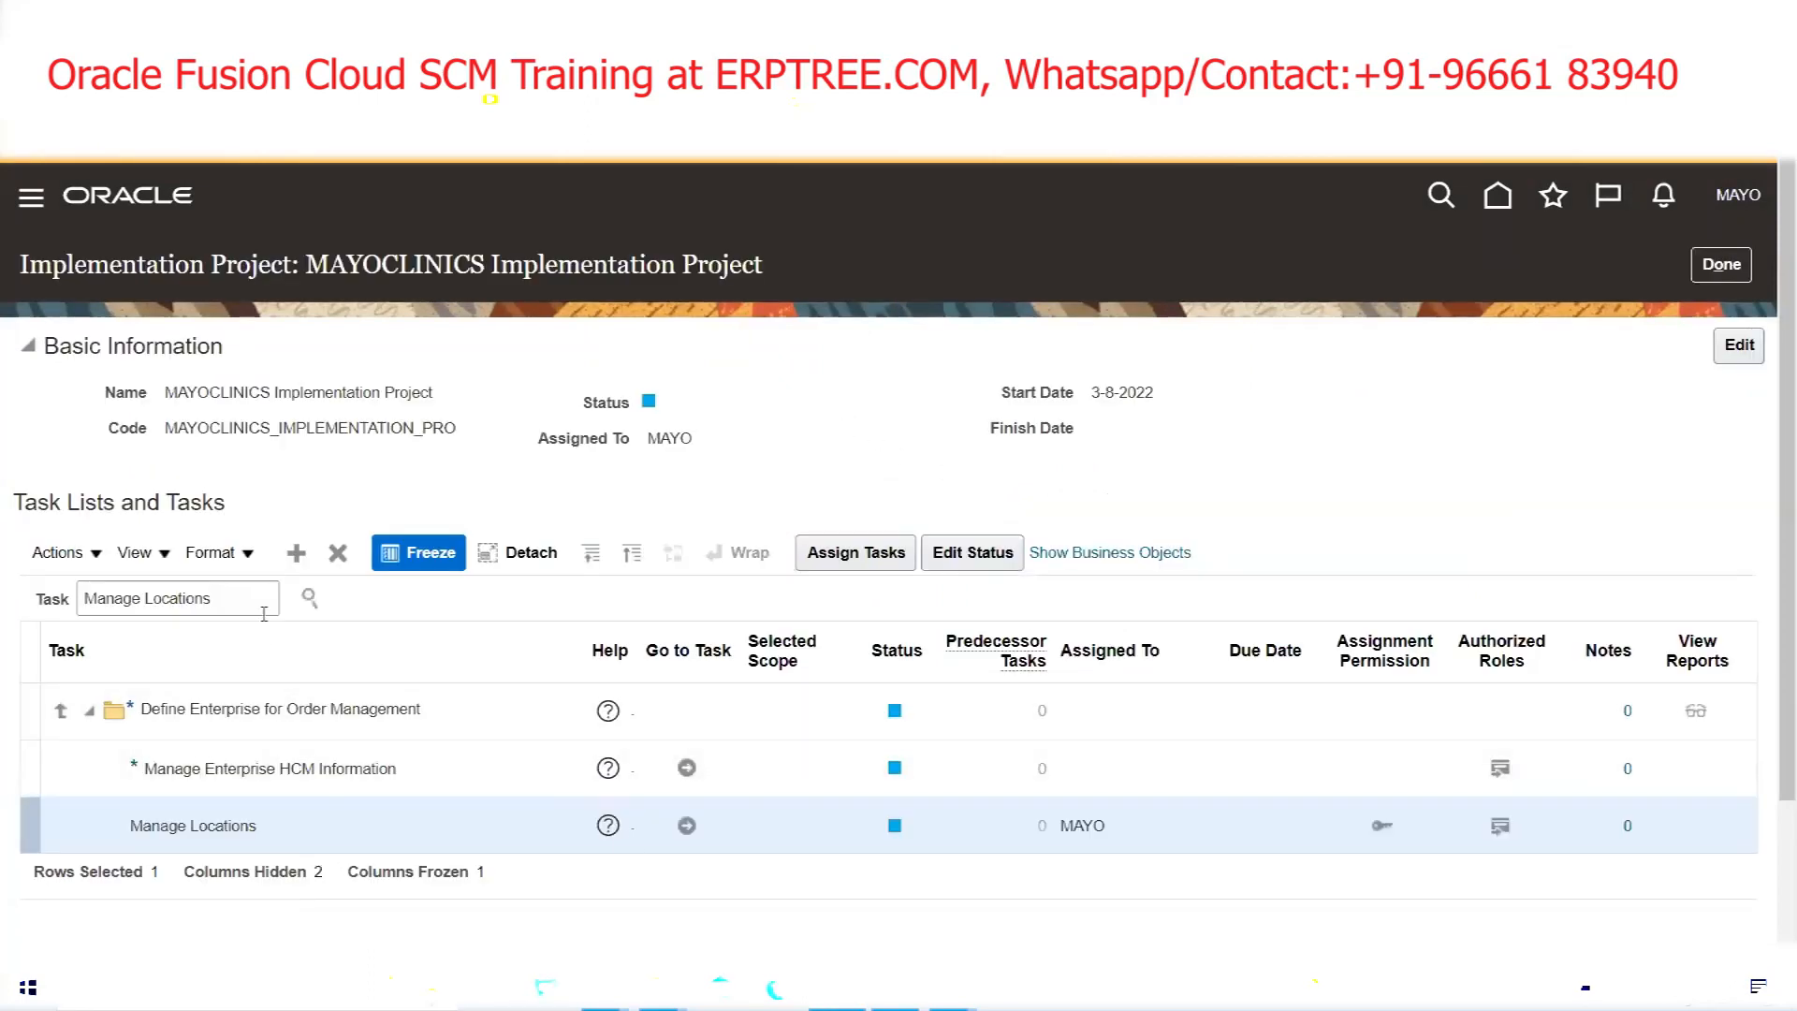
Search the project tasks for 'Manage Business Unit' and open that task
click(247, 607)
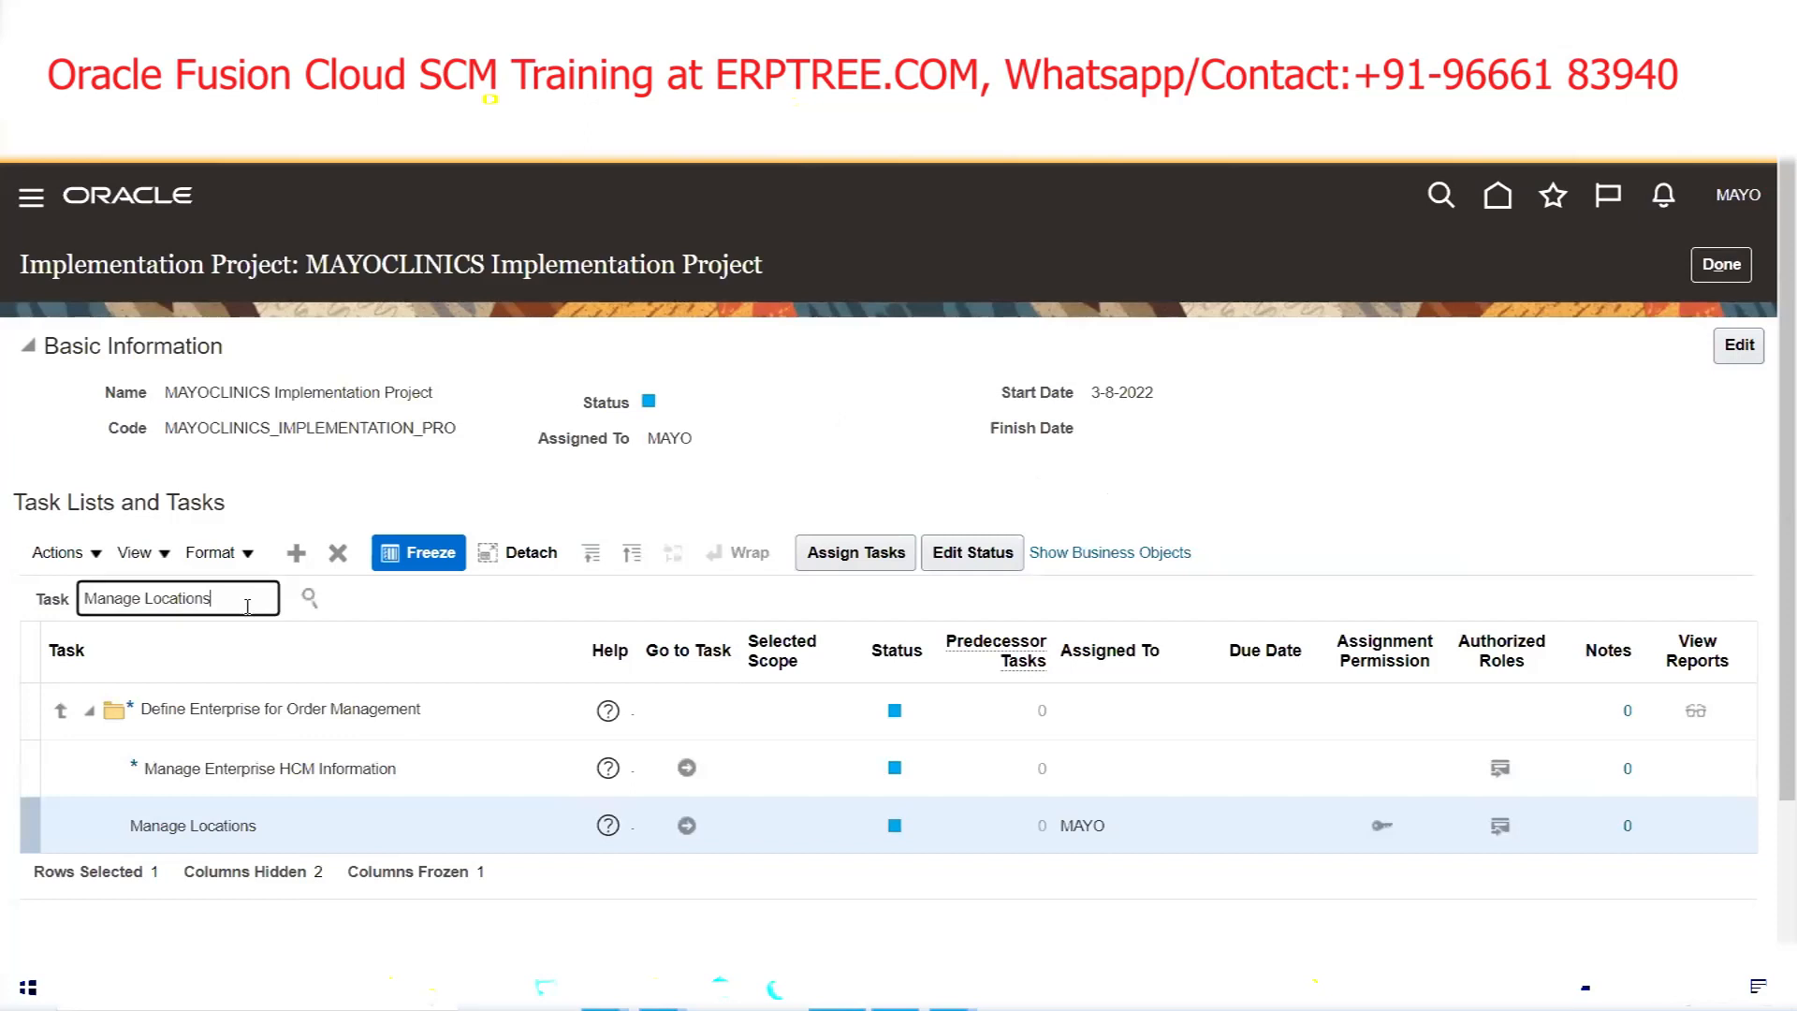
key(BackSpace)
key(BackSpace)
key(BackSpace)
key(BackSpace)
key(BackSpace)
key(BackSpace)
key(BackSpace)
key(BackSpace)
key(BackSpace)
key(BackSpace)
text(Business Unit)
key(Return)
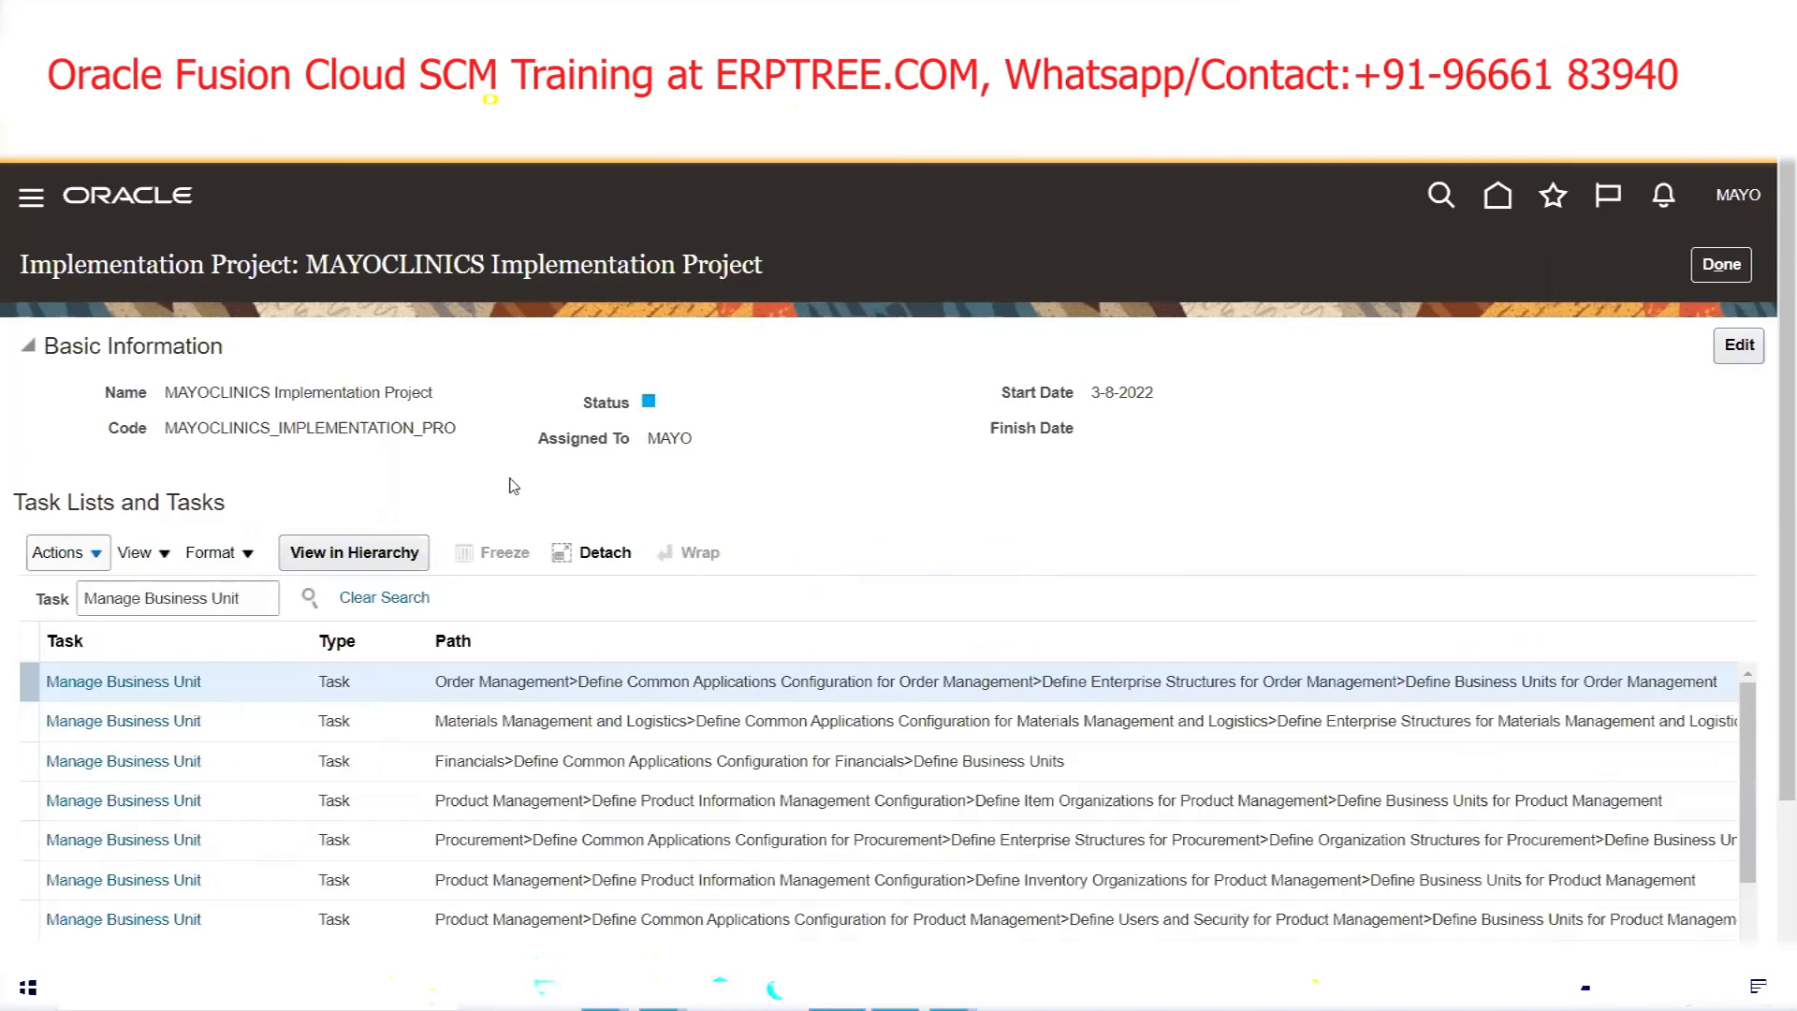
scroll(475, 456, down, 2)
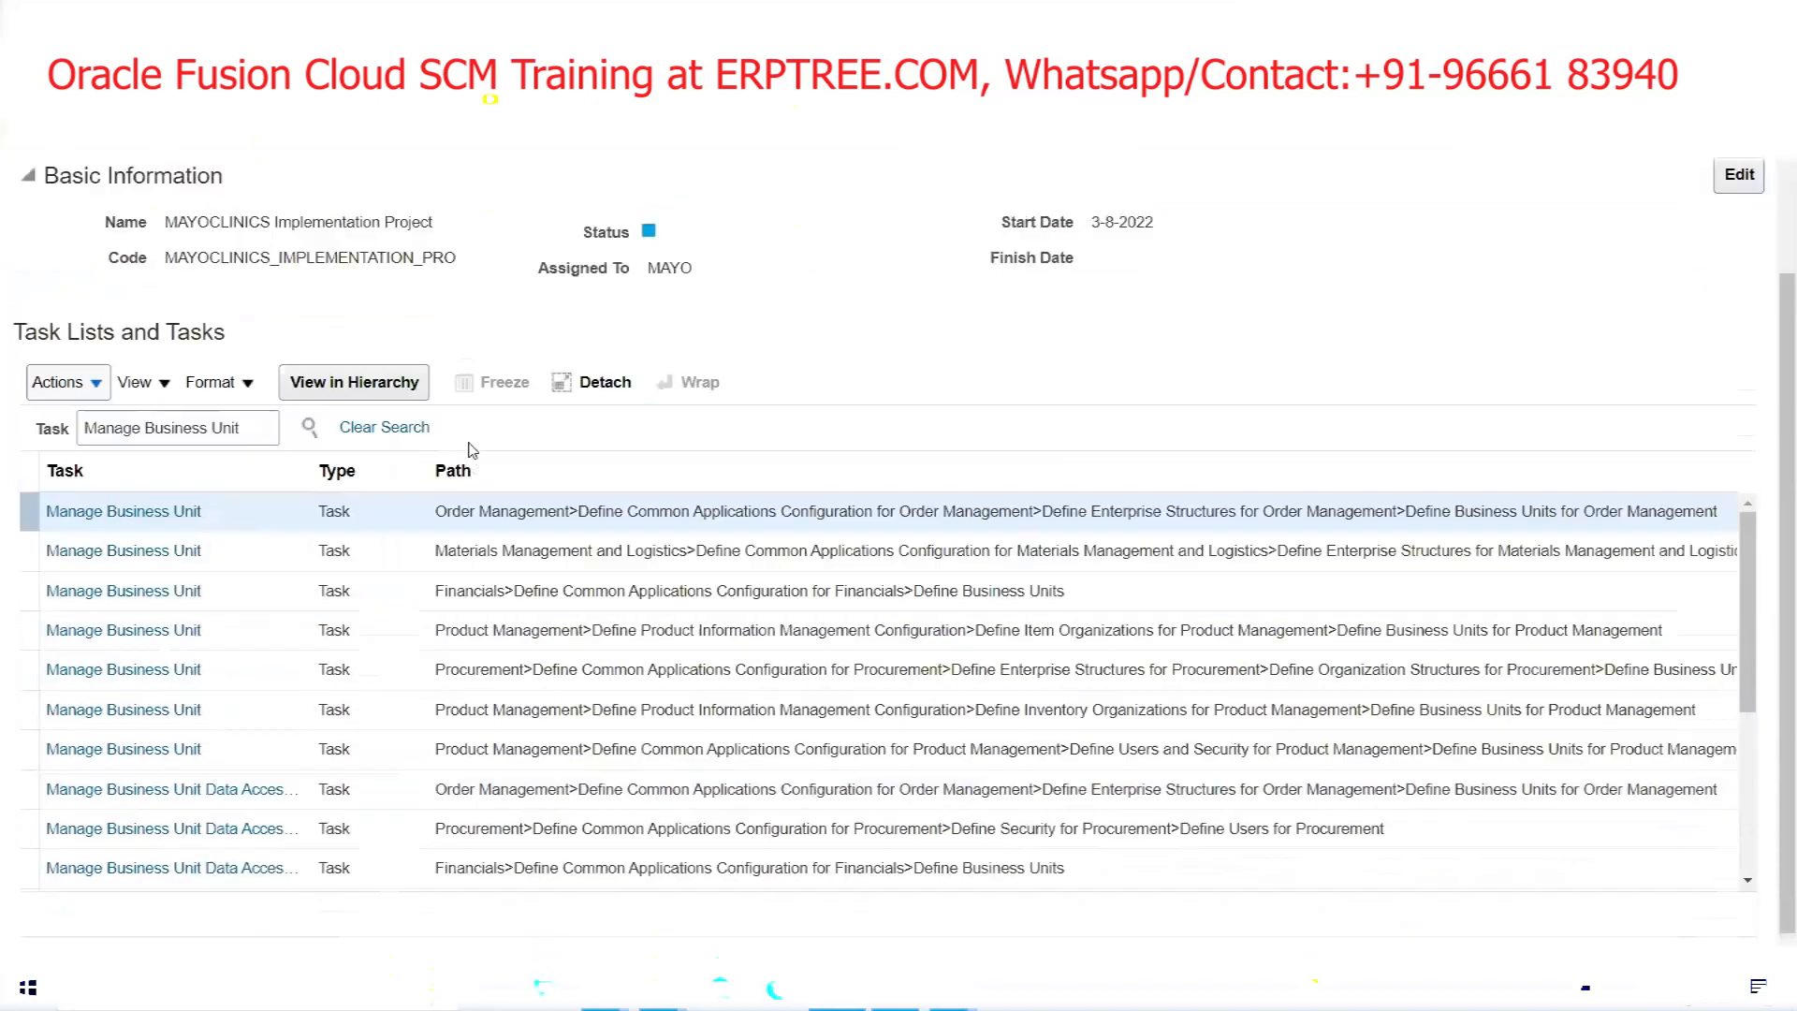
click(171, 504)
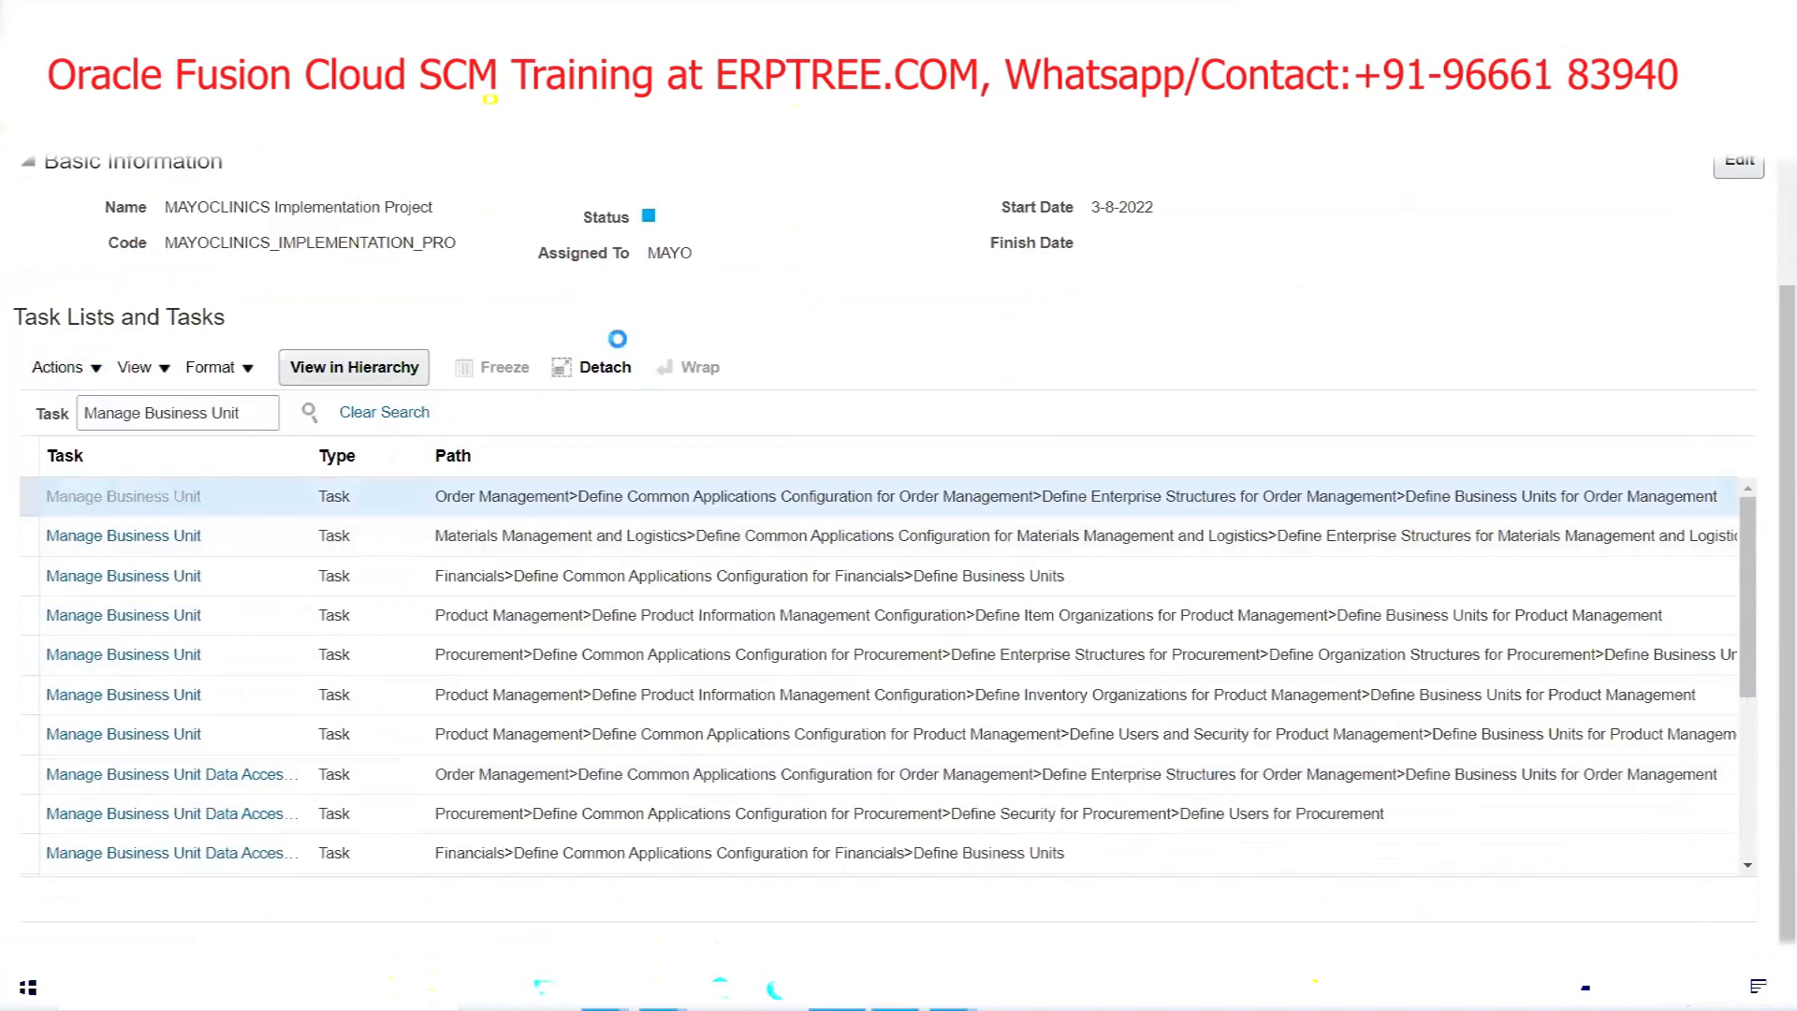
click(686, 582)
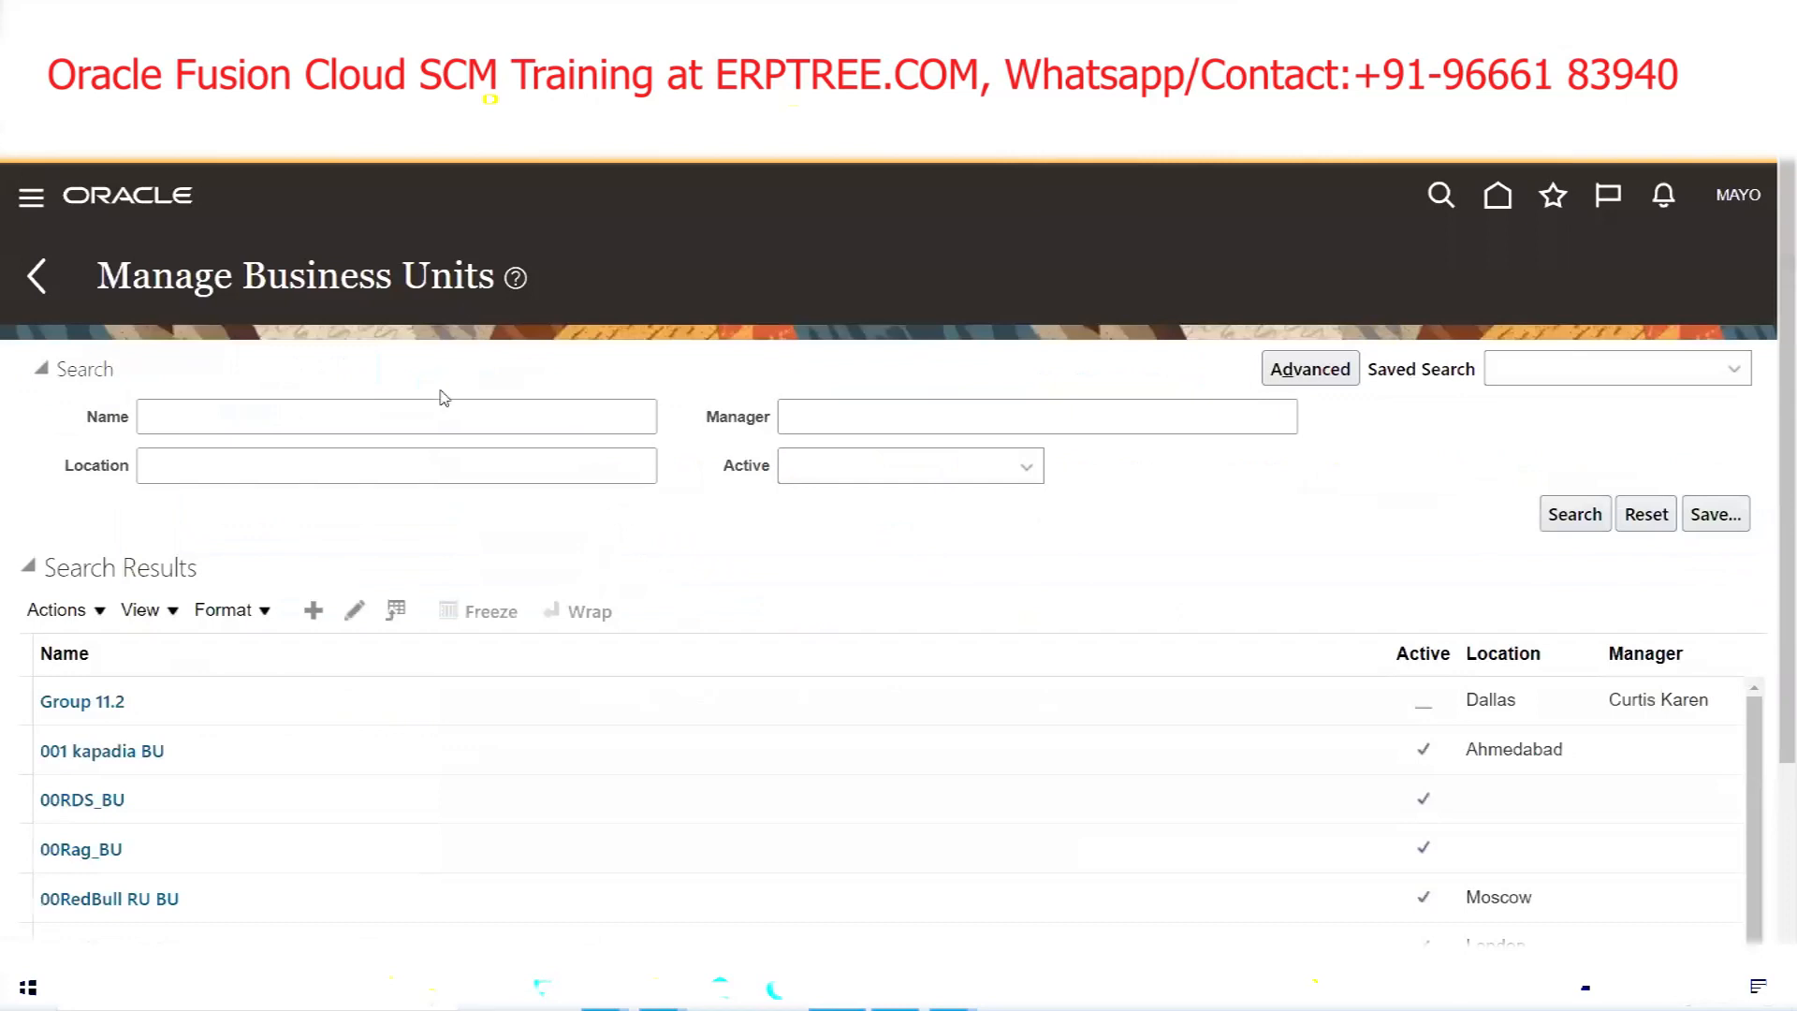
Search business units for 'MAYO' and open MAYOCLINICS US Business Unit for editing
click(432, 411)
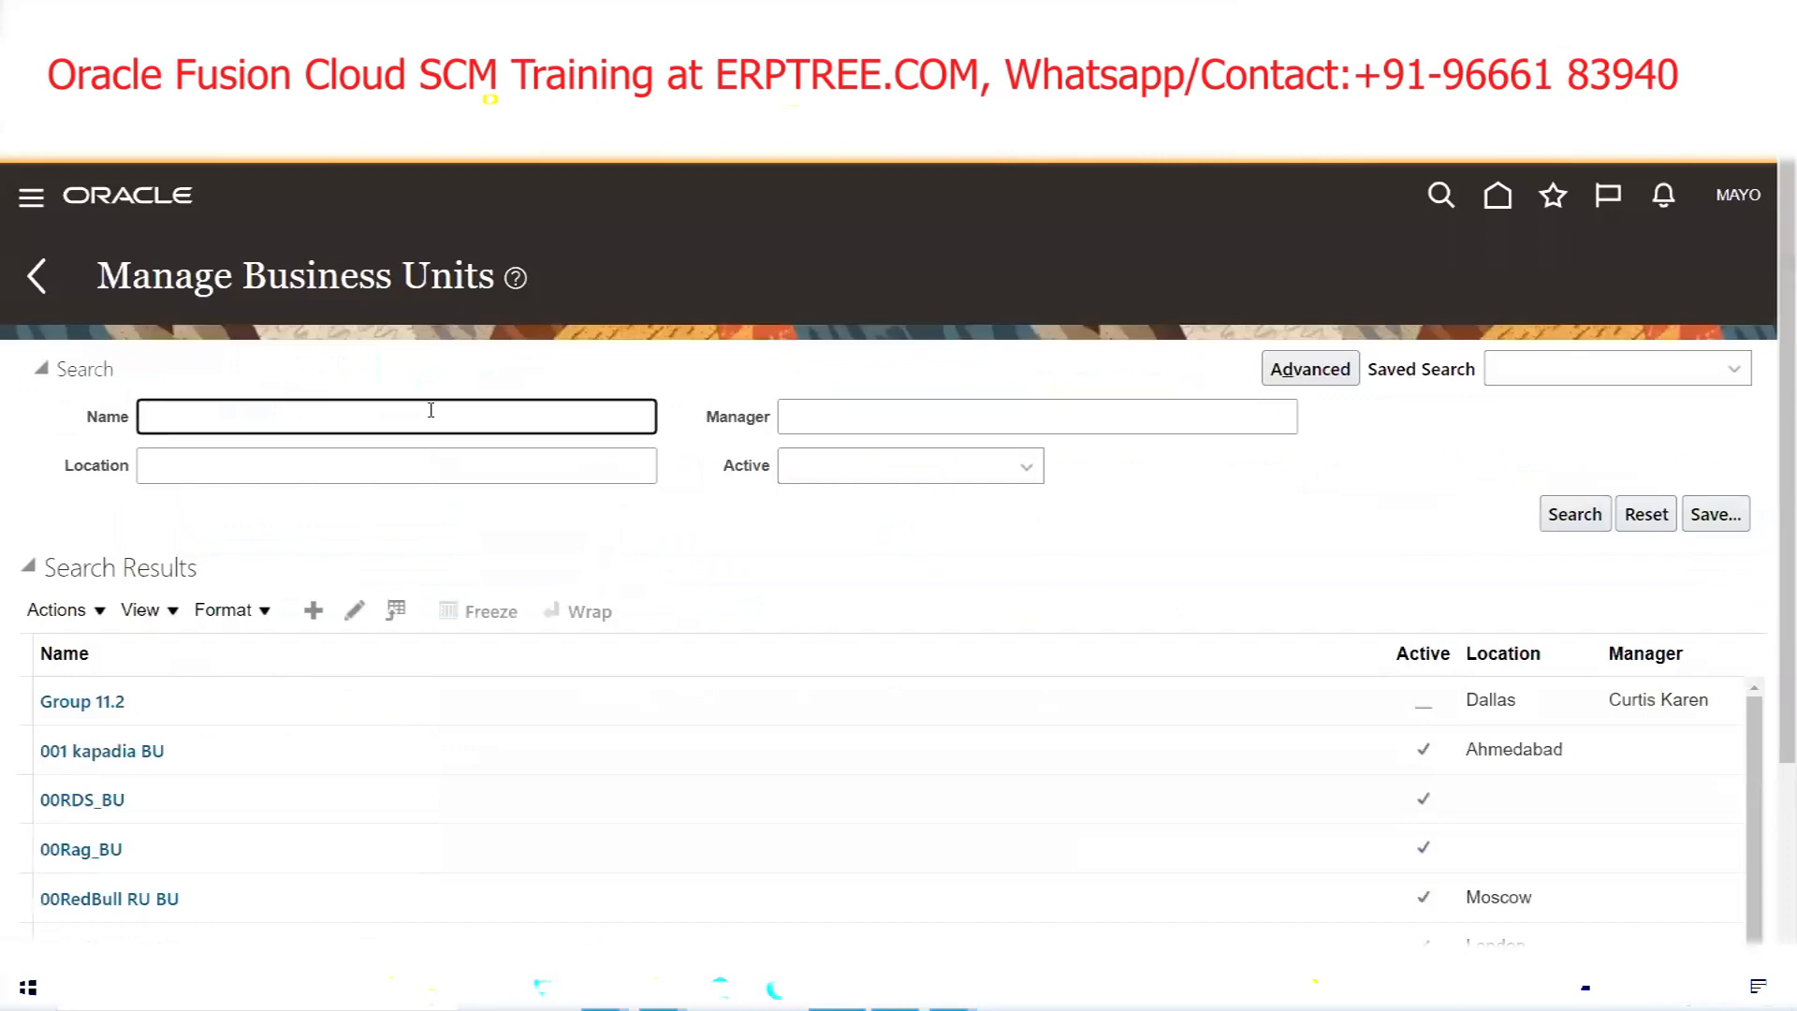
text(MAYO)
key(Return)
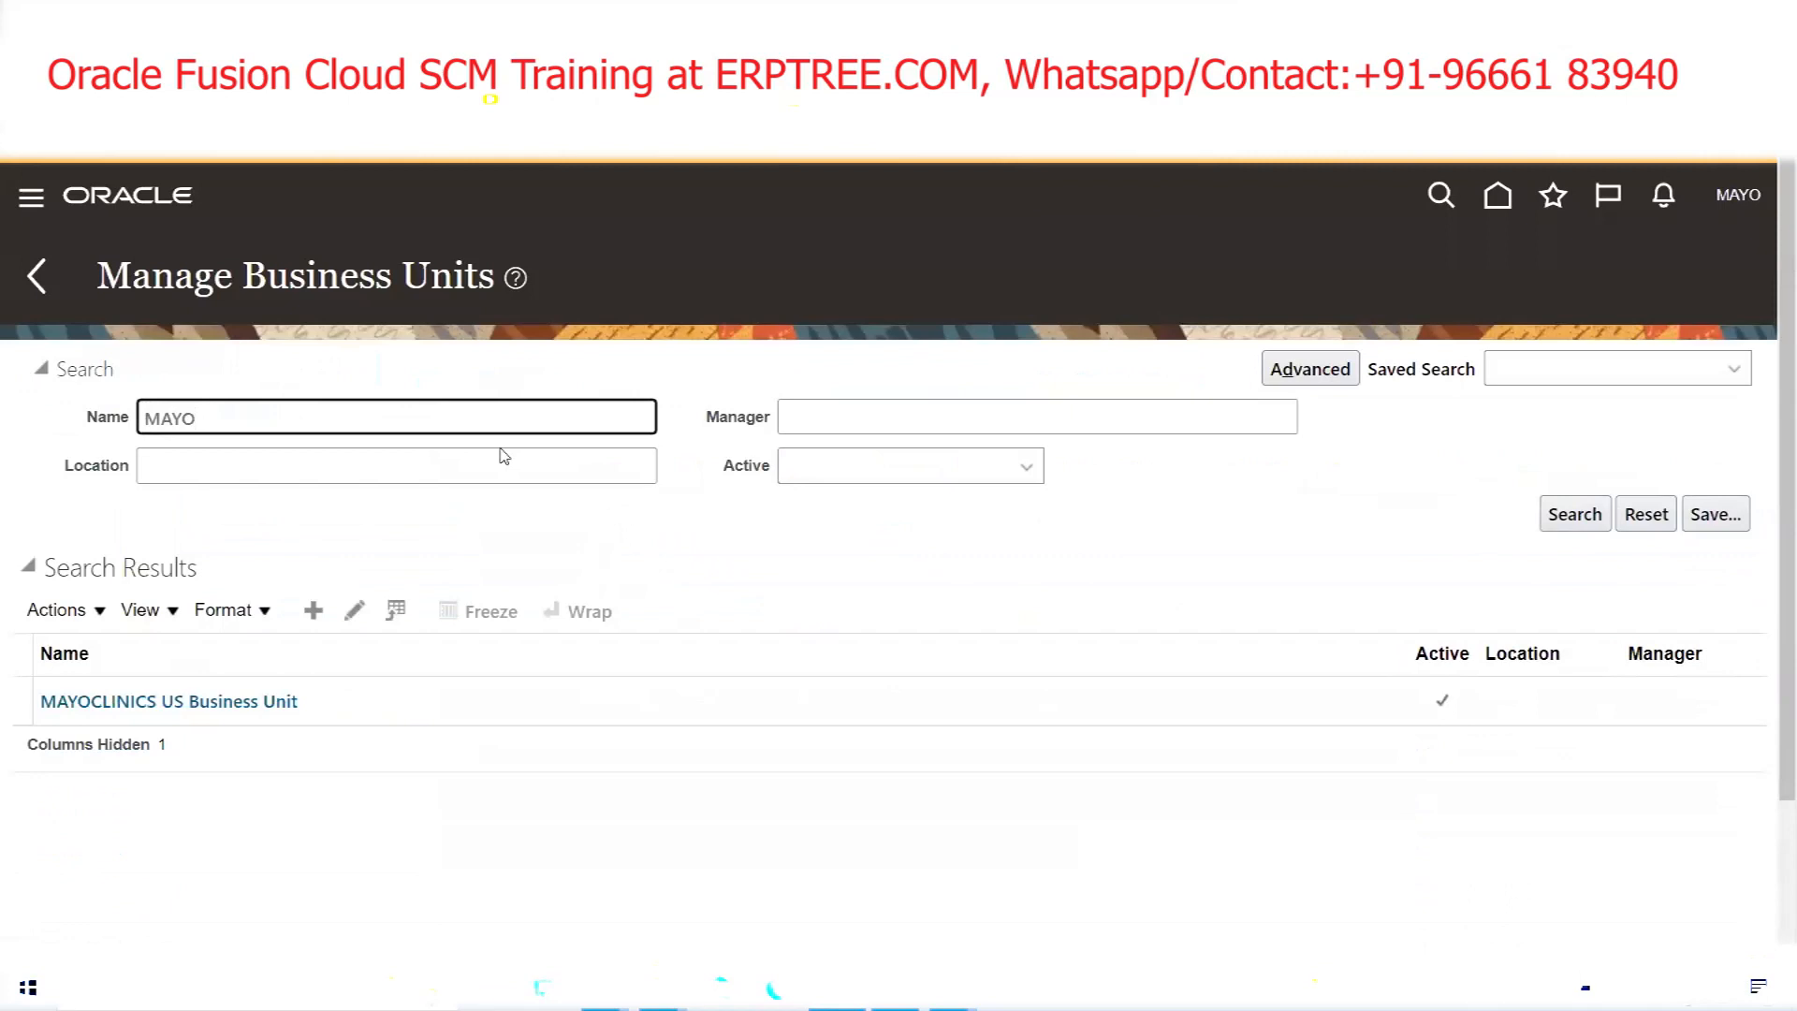
click(243, 704)
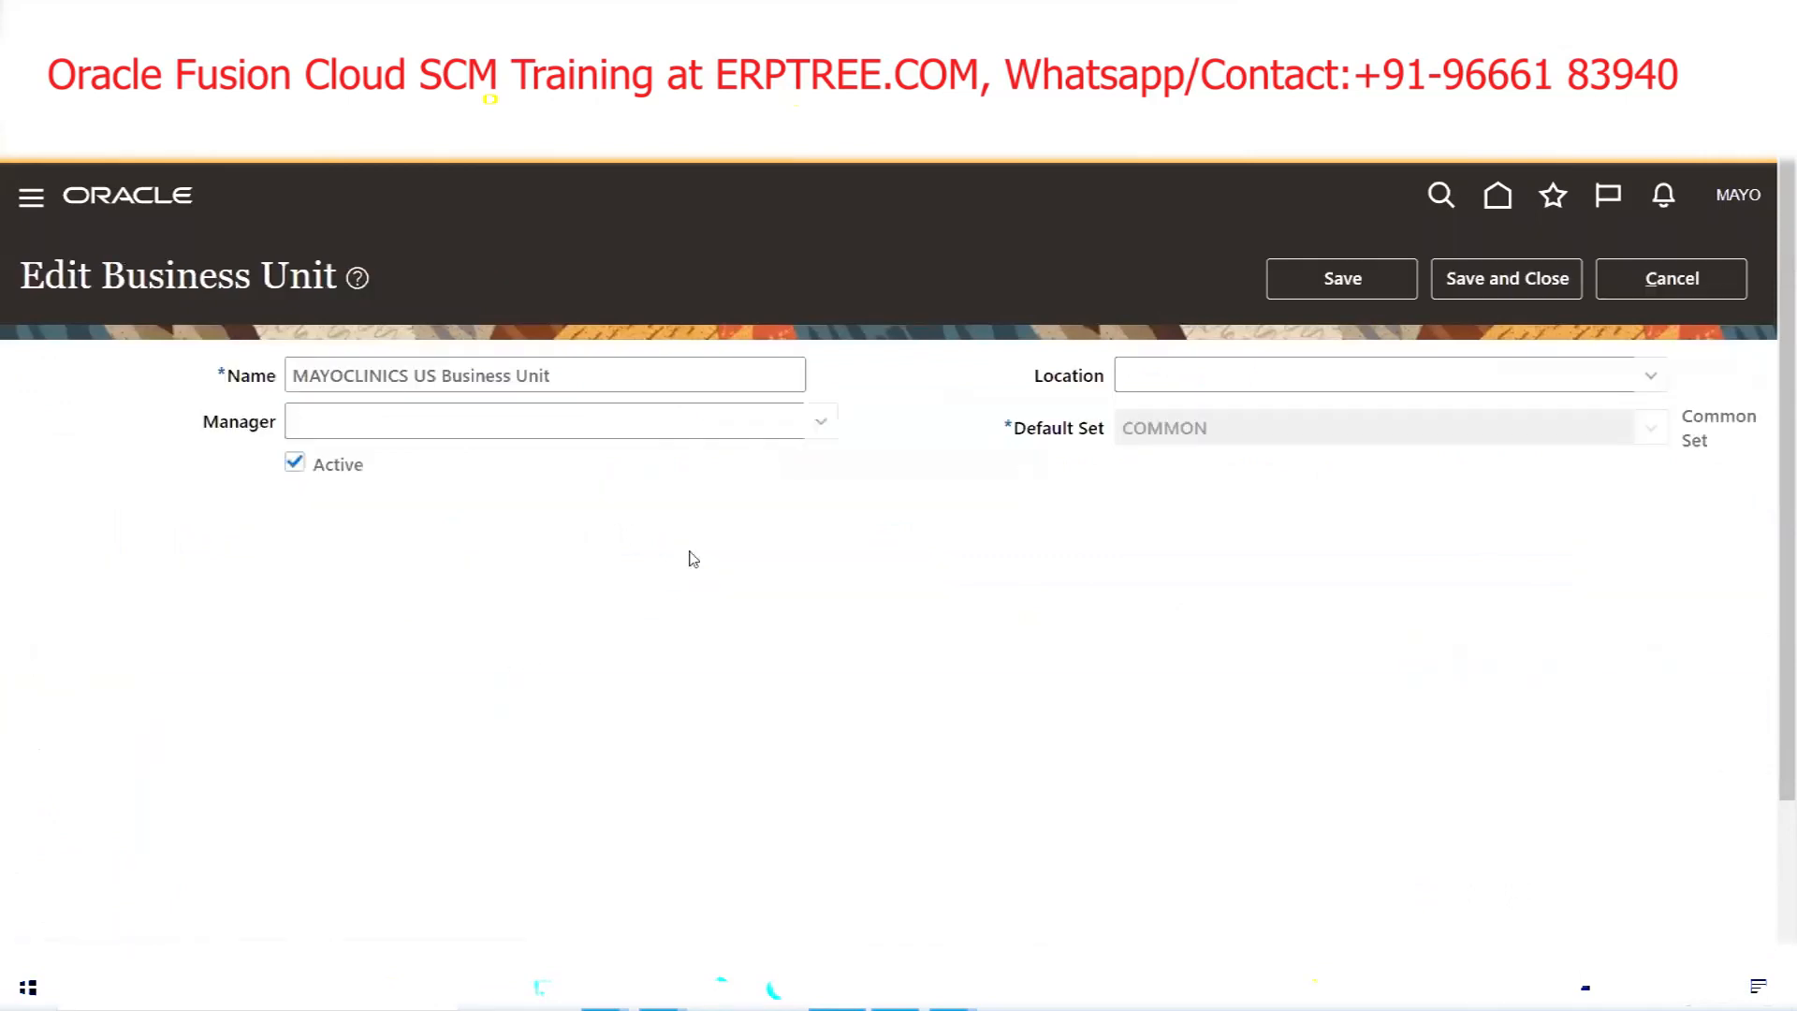
Set the business unit's location to MAYO Dallas and save and close it
click(1651, 376)
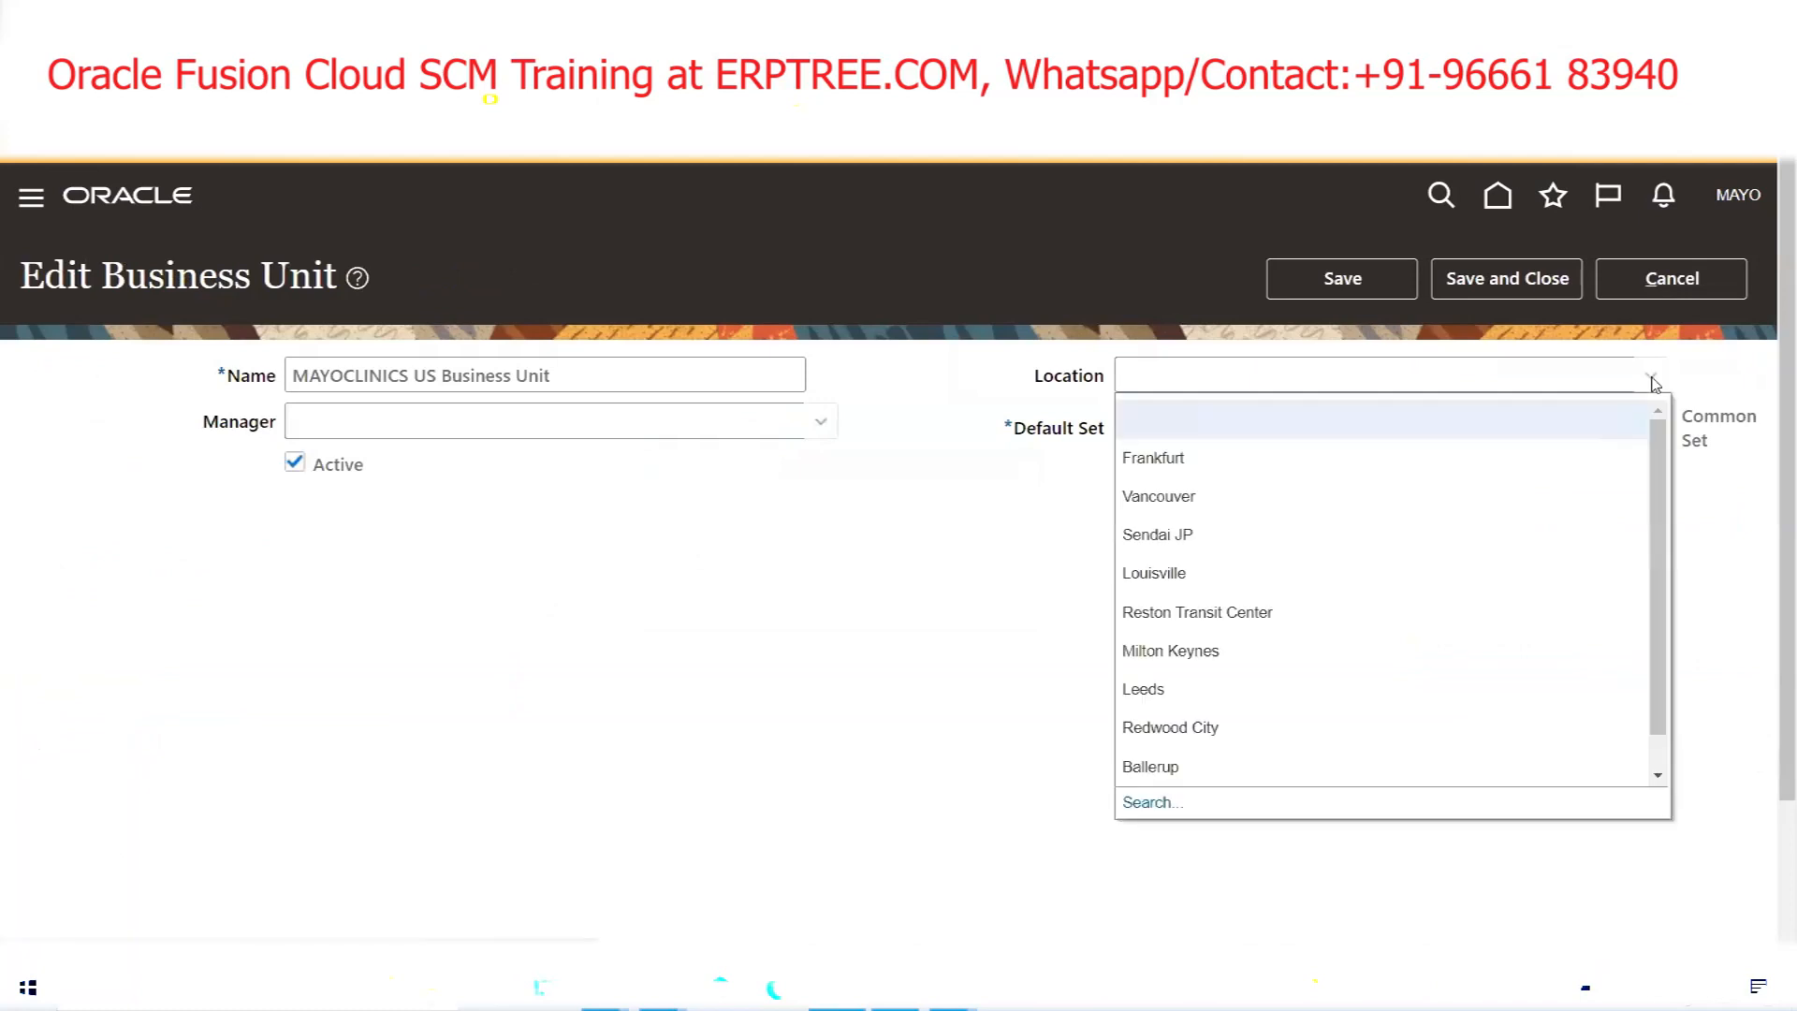
click(1149, 802)
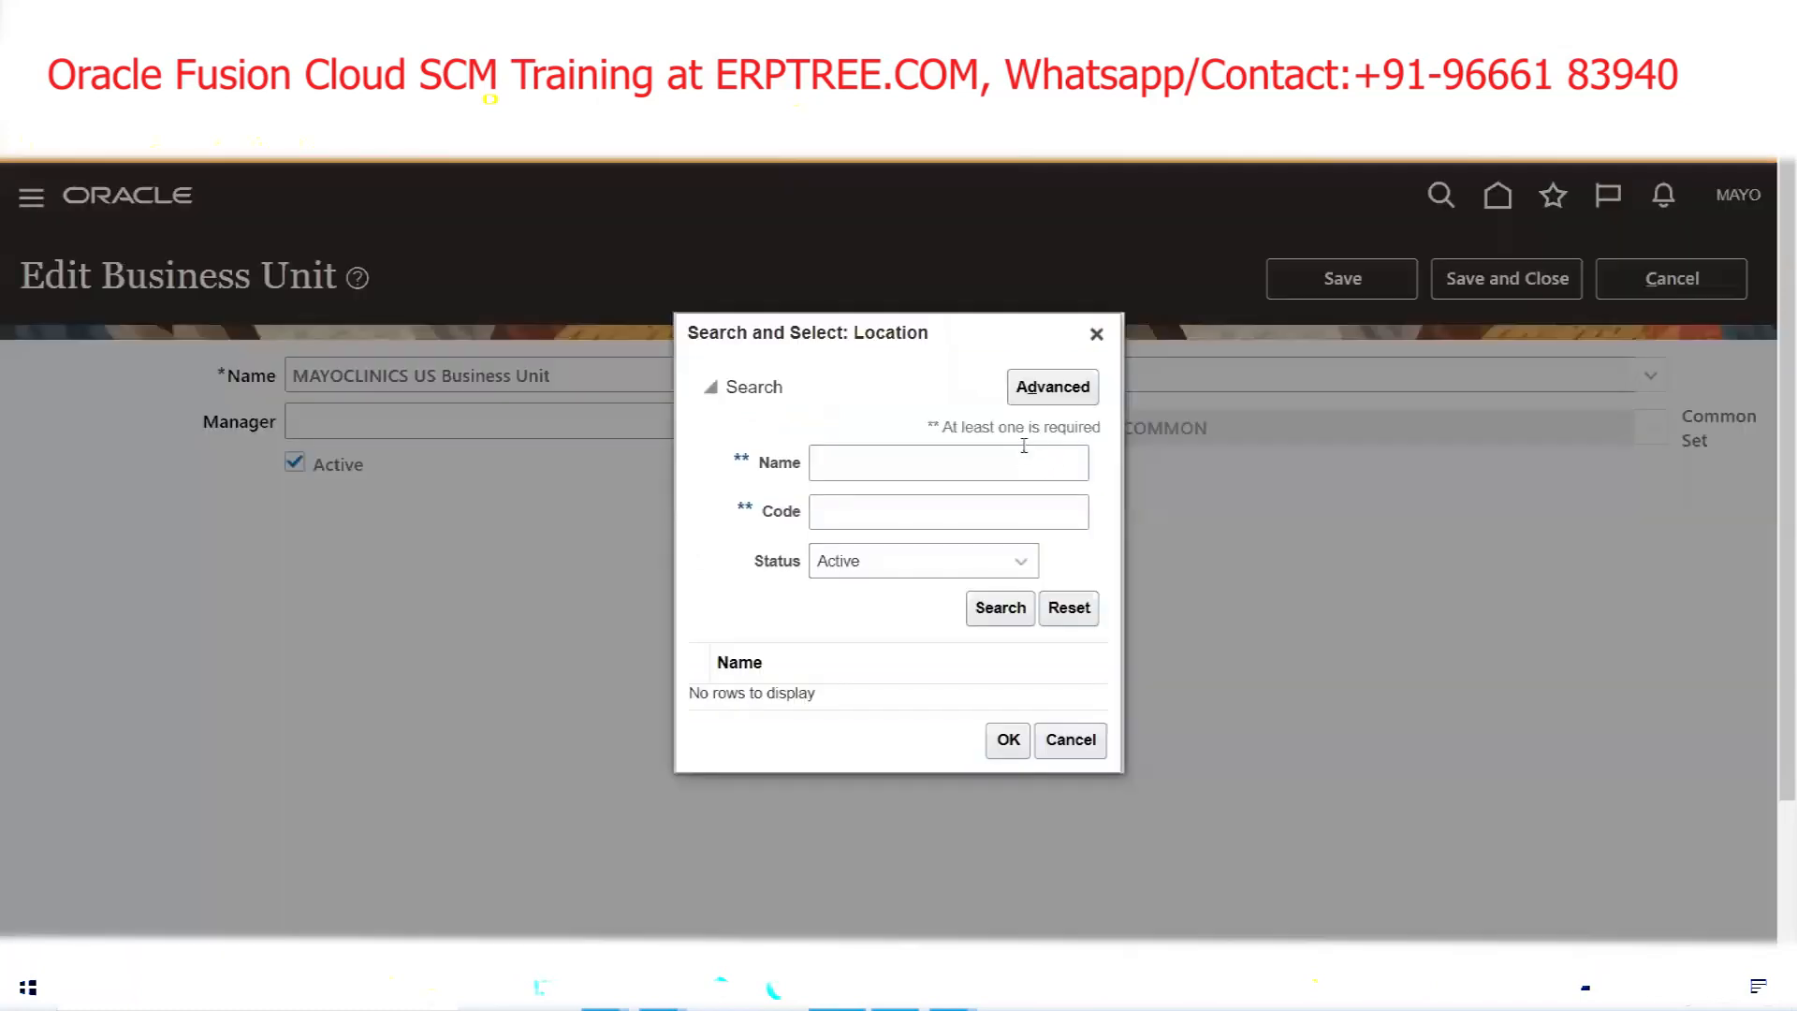
click(926, 452)
text(MAYO)
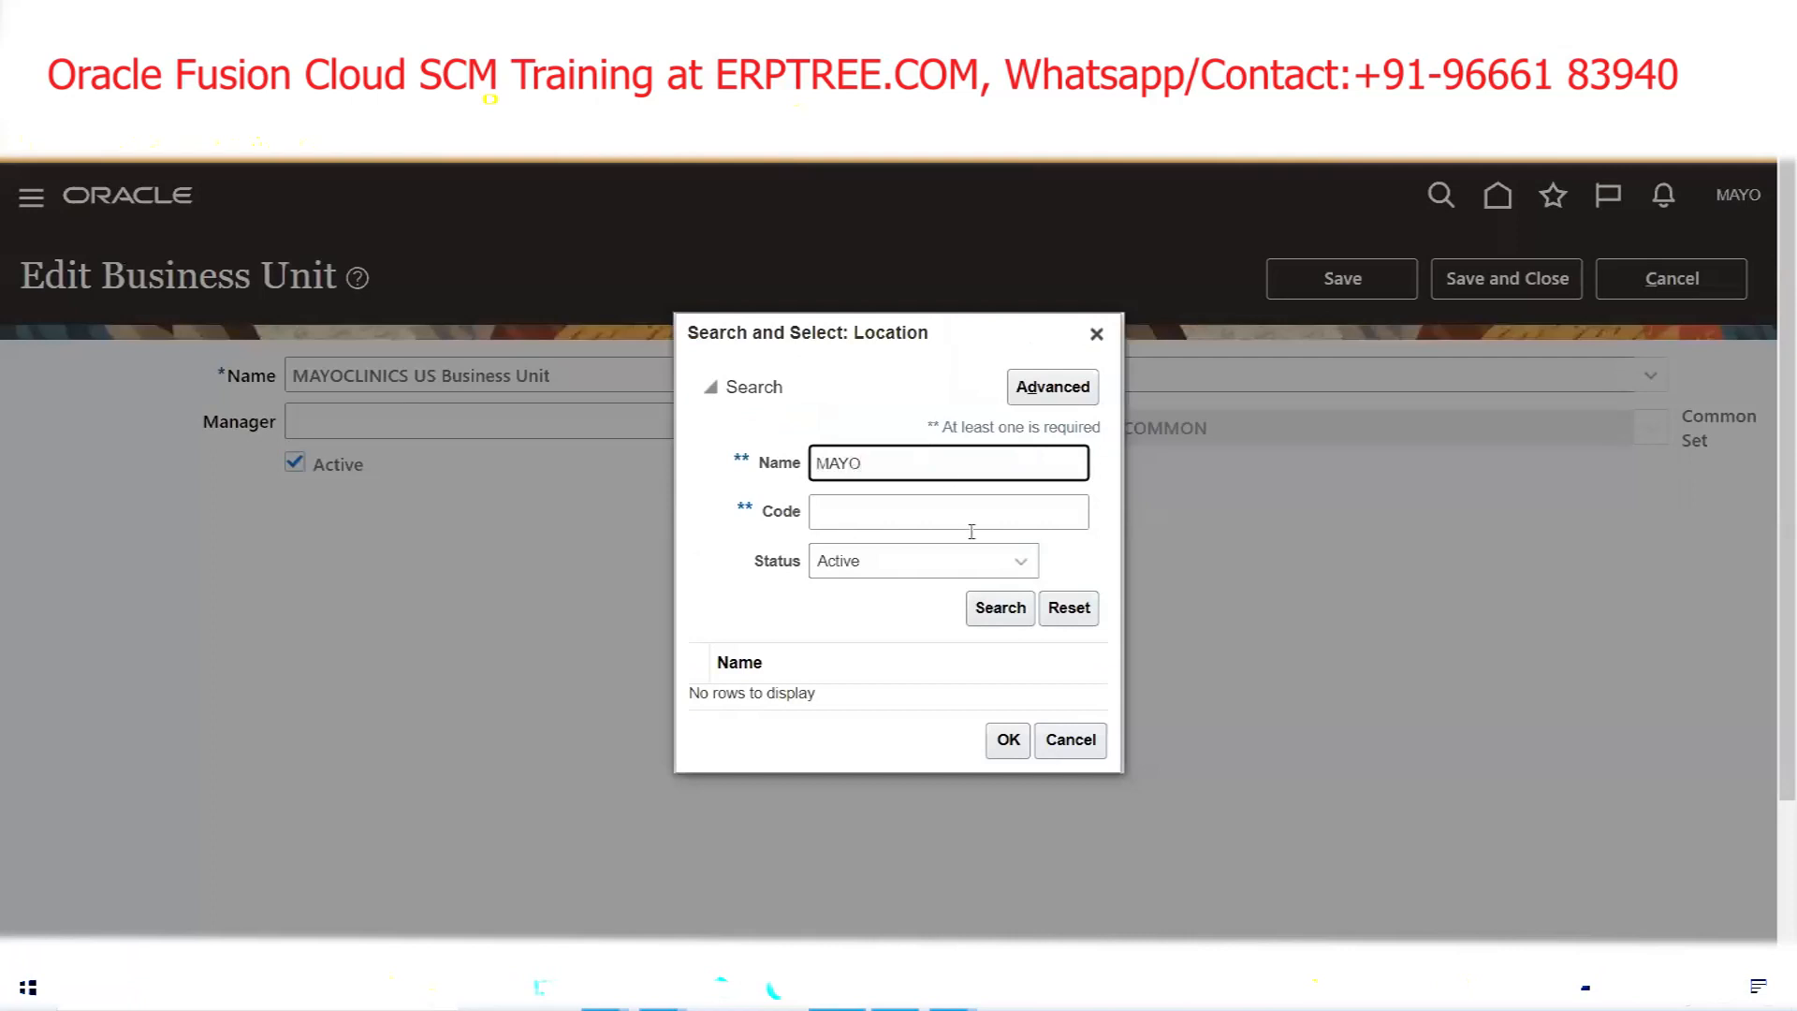
click(990, 613)
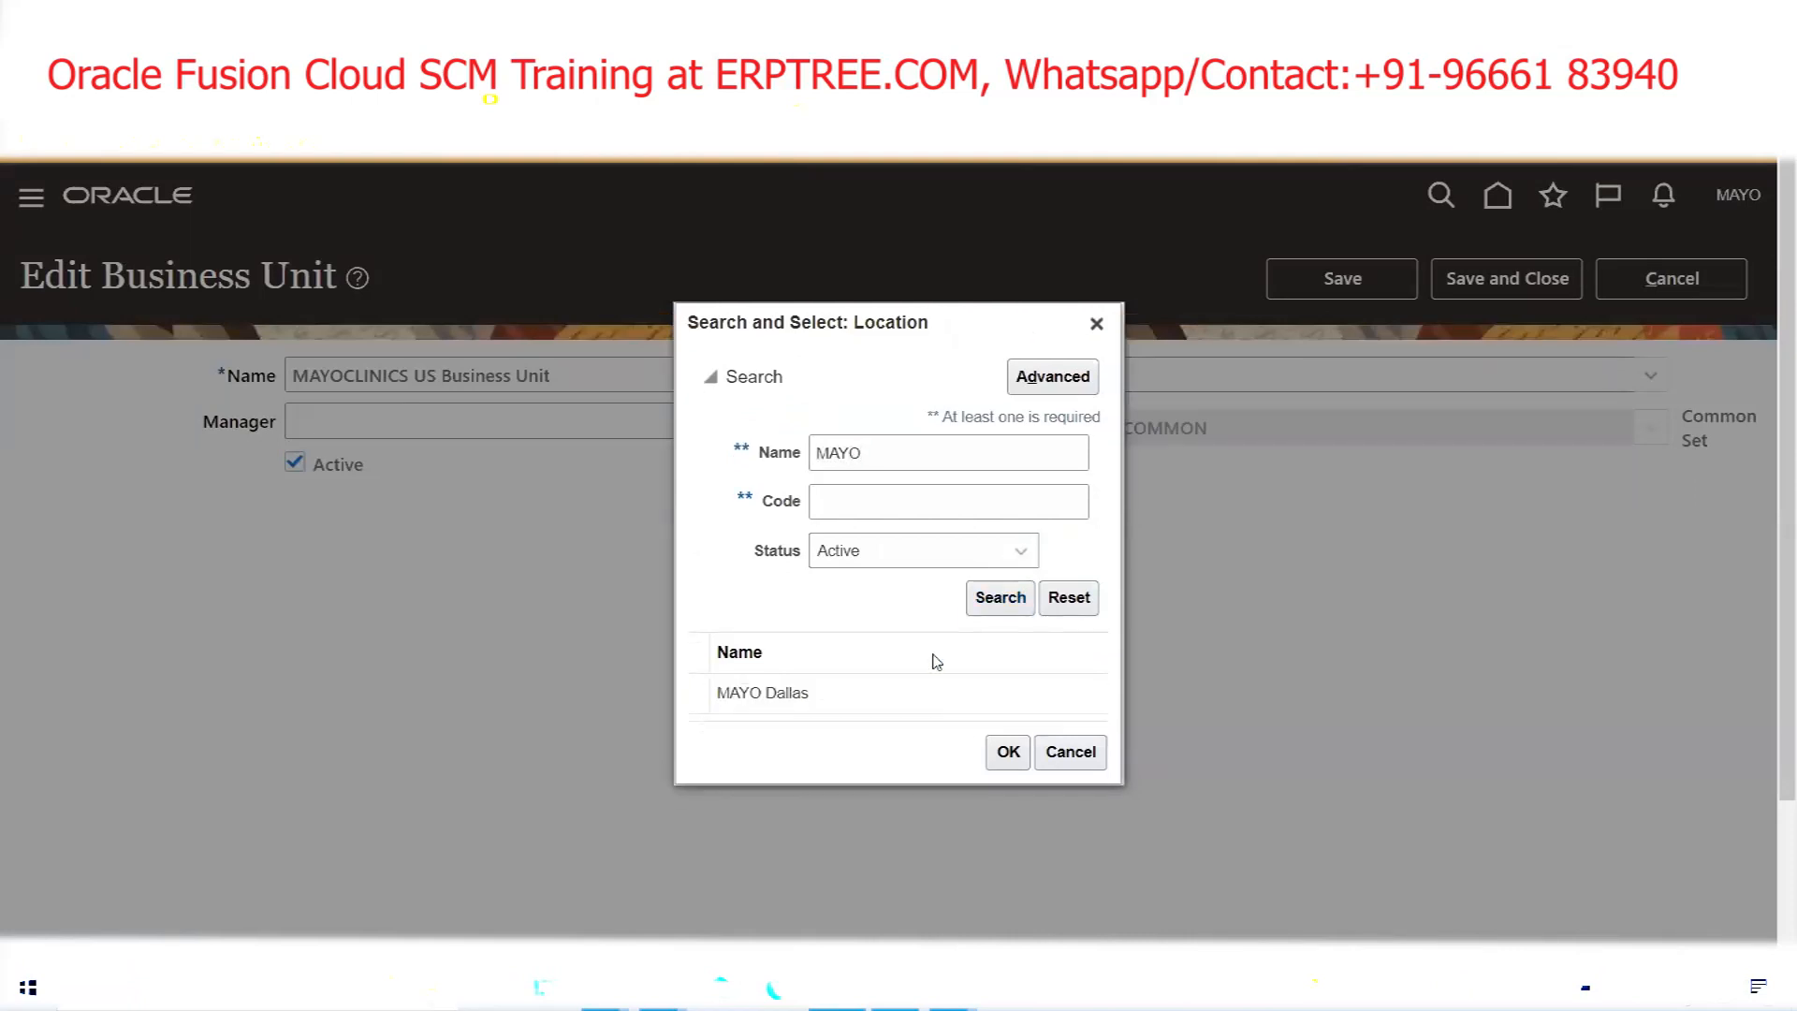
click(1011, 757)
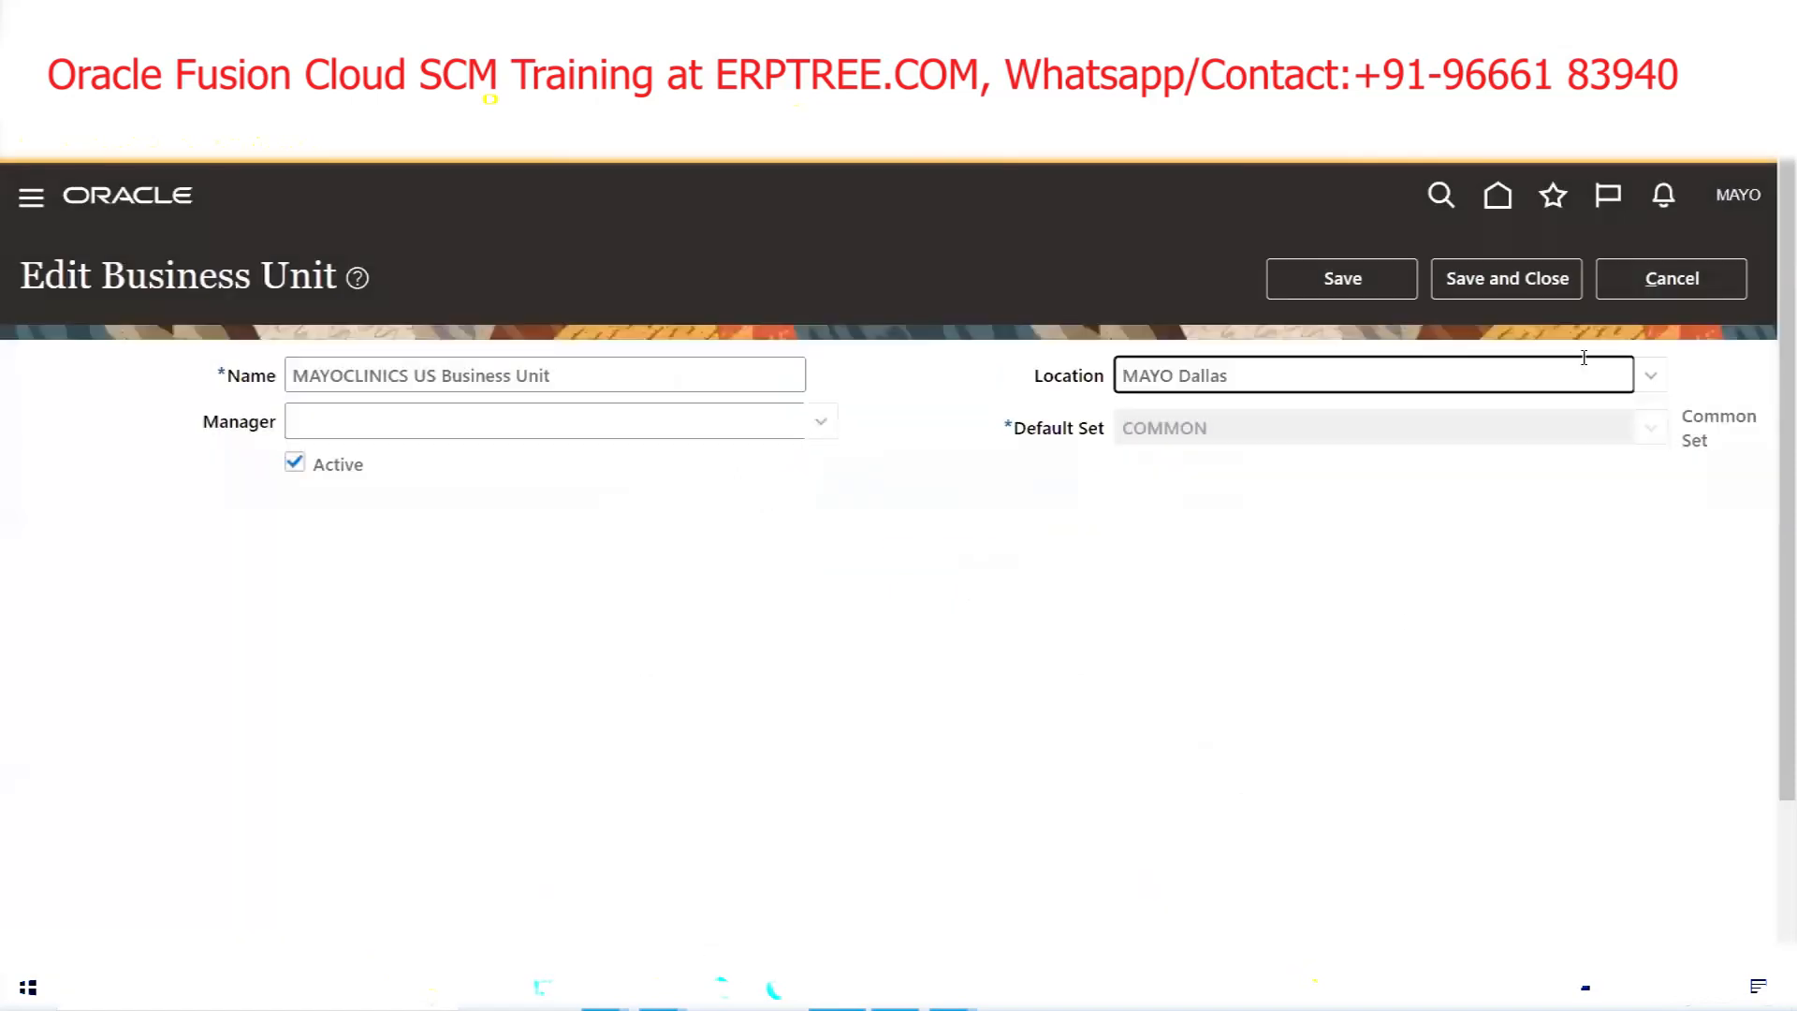
click(1554, 281)
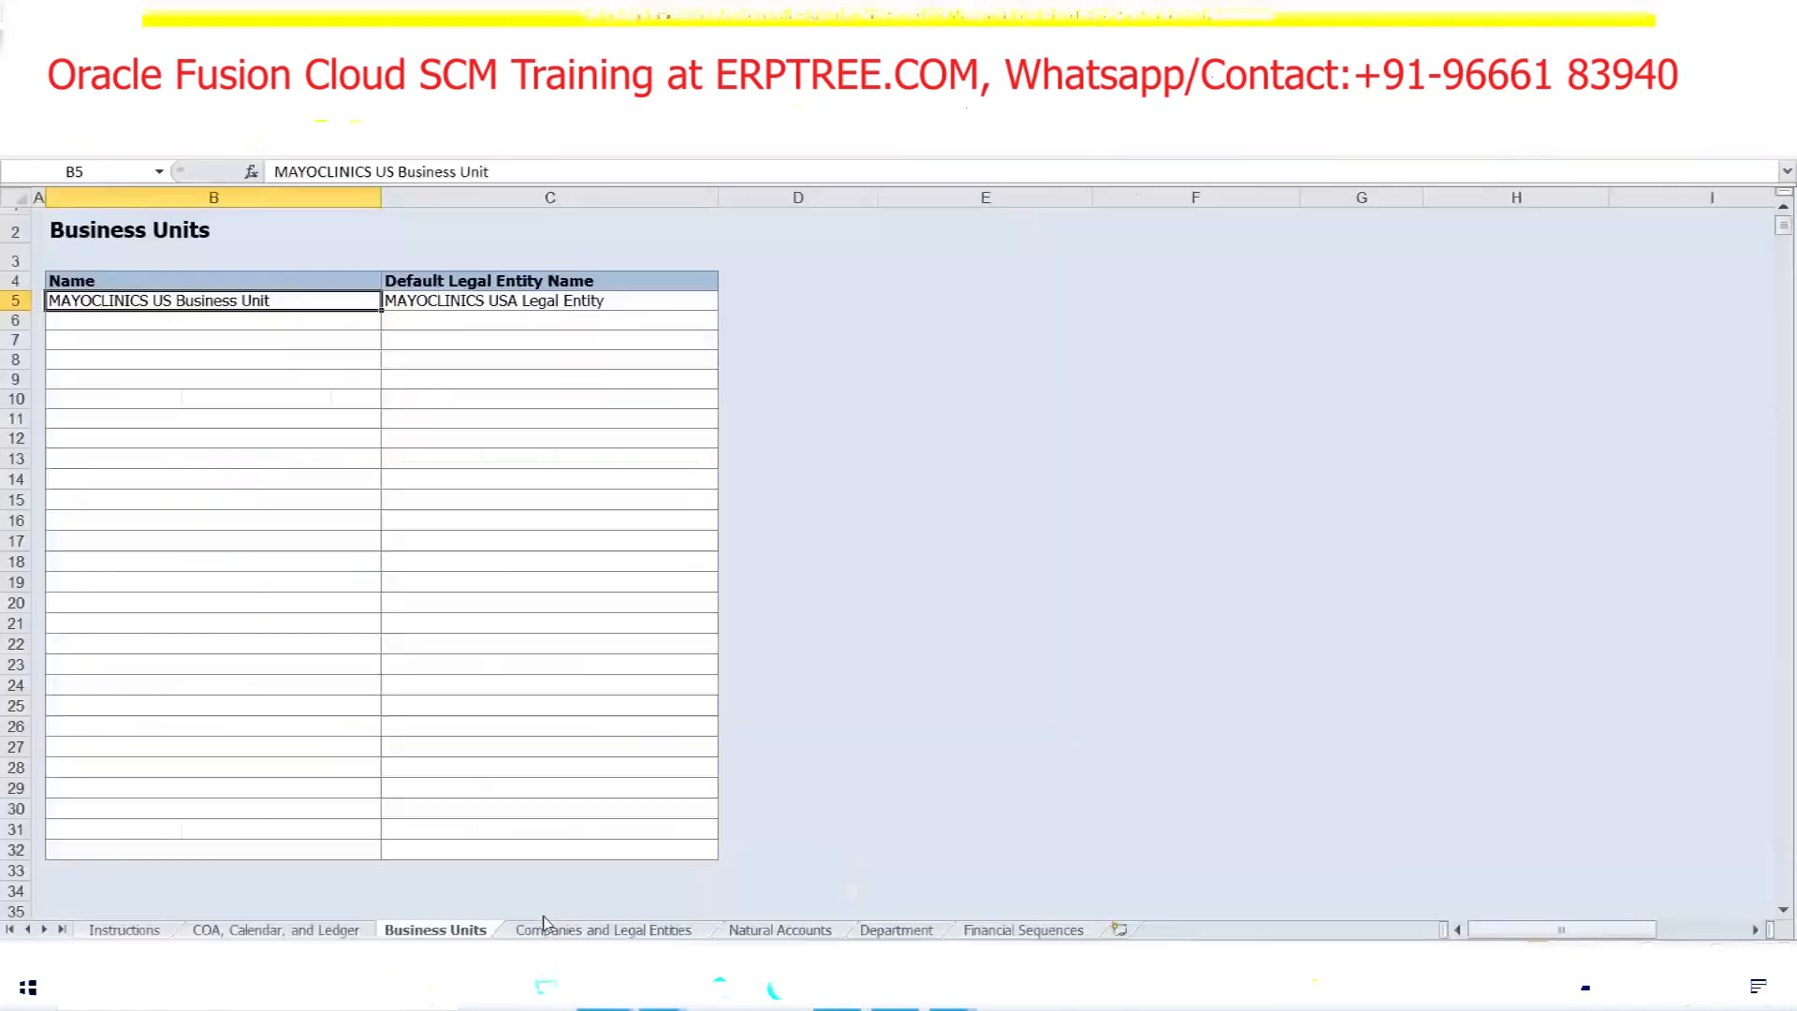
In the setup workbook, highlight the Assign Business Unit Business Functions step in row 340
click(544, 922)
drag(122, 736, 430, 729)
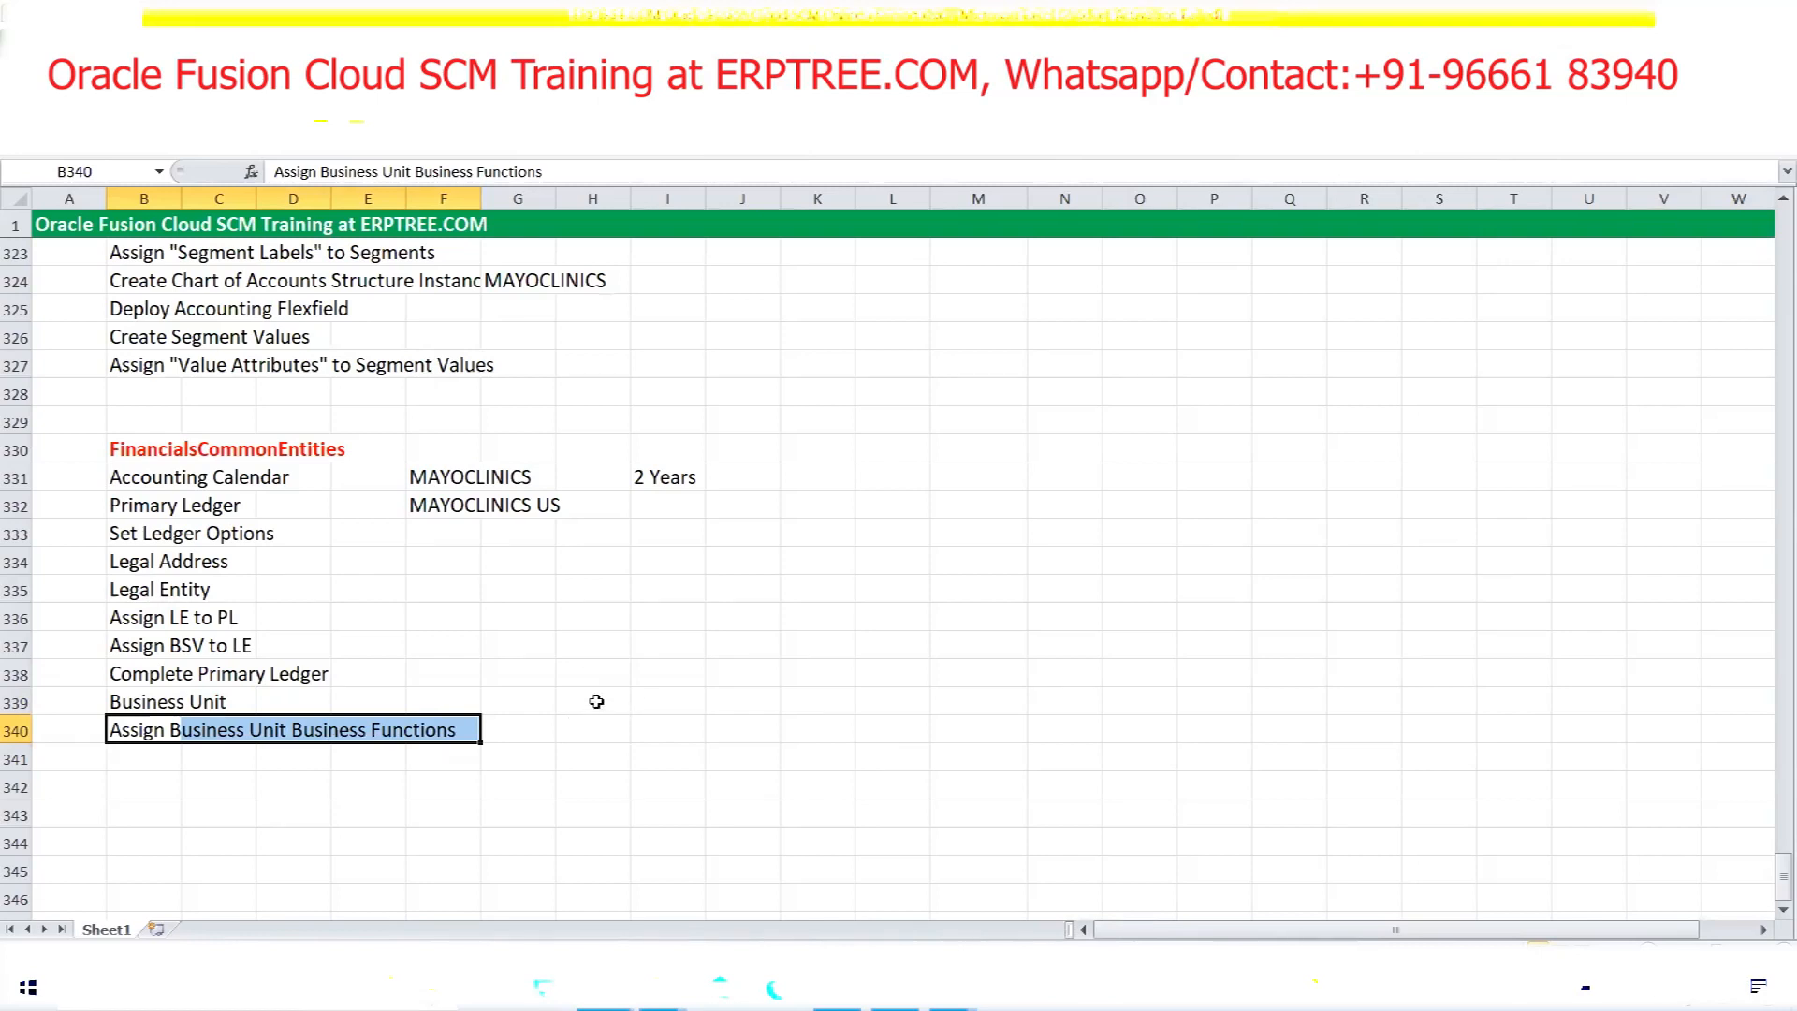
Back in the implementation project, search the task list for 'bus'
click(838, 988)
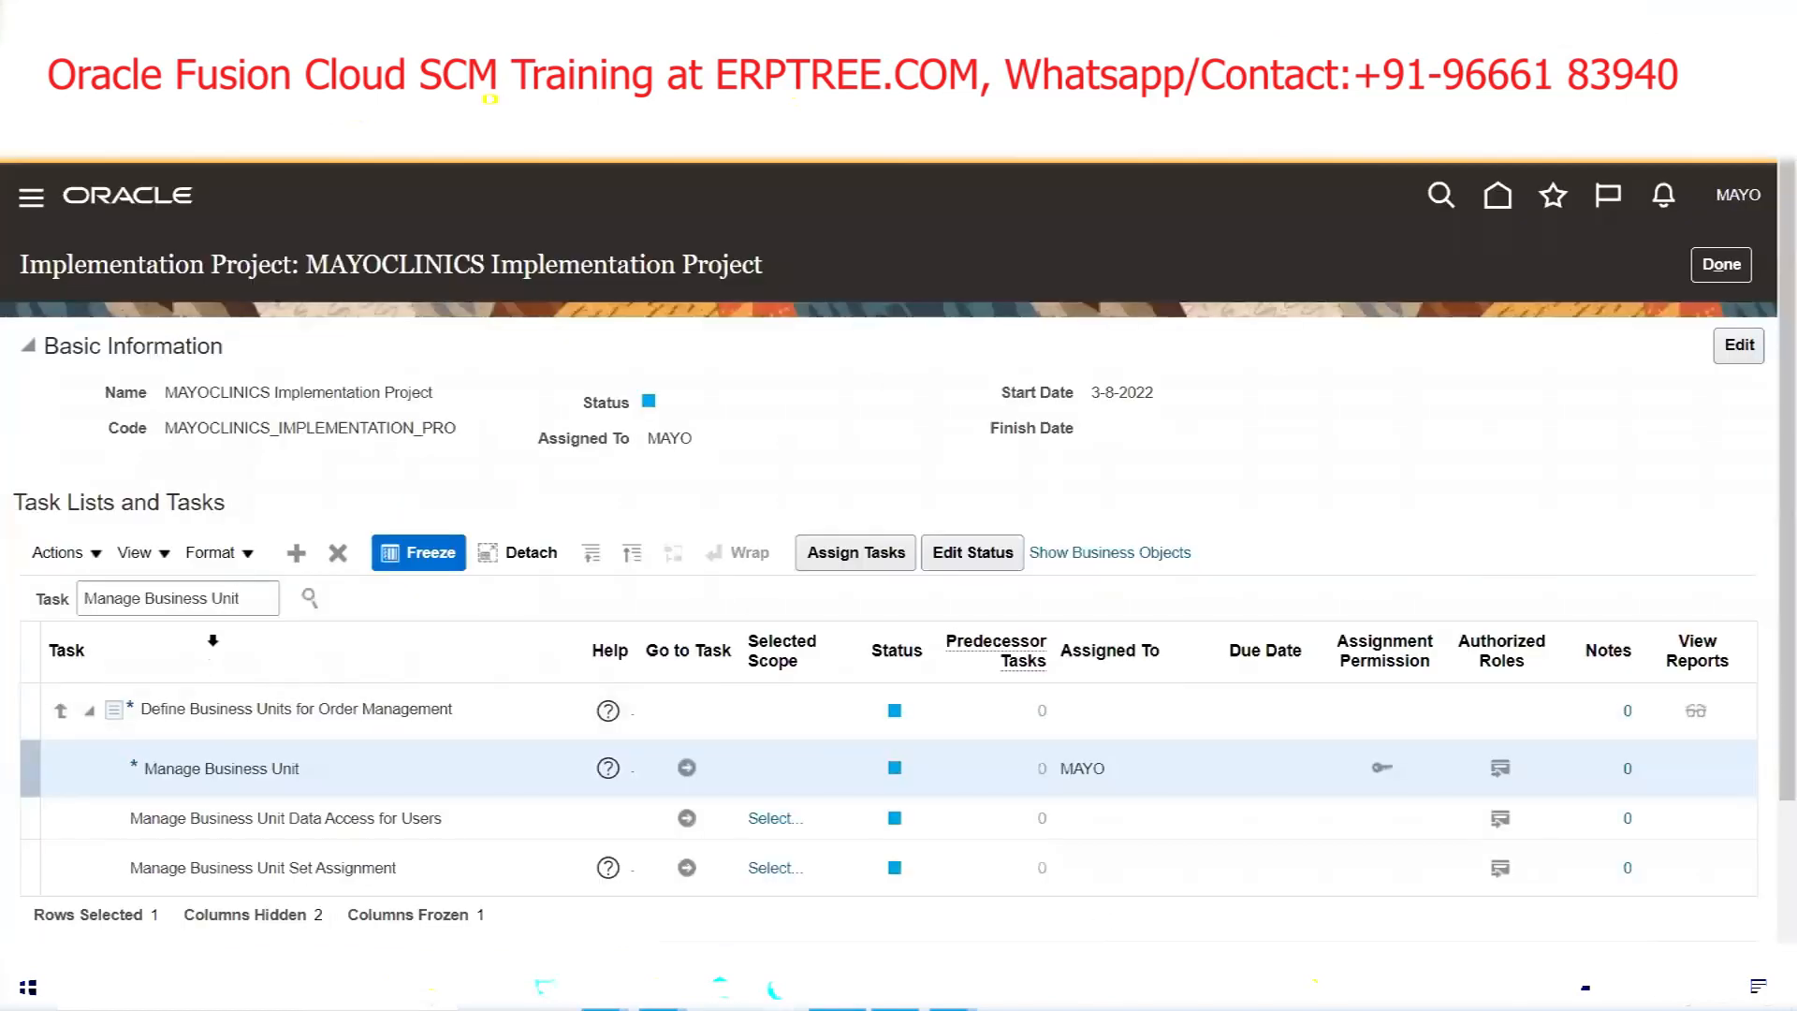
scroll(442, 823, down, 2)
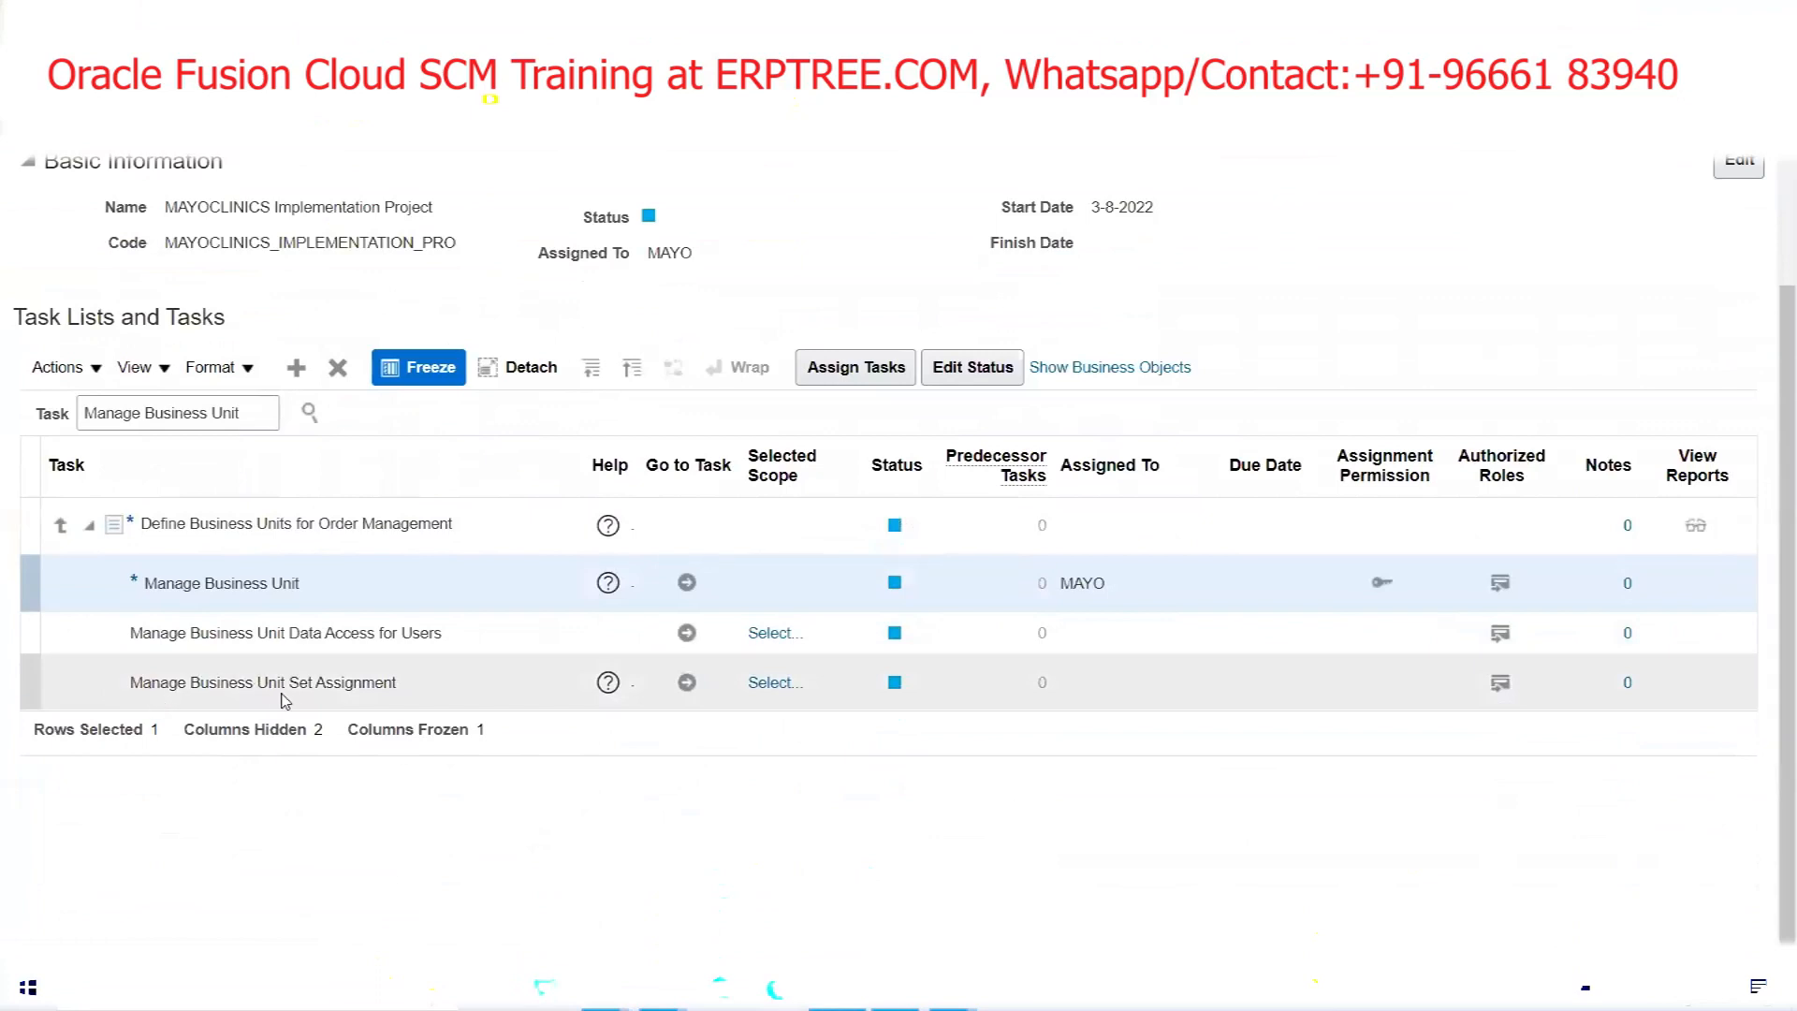
triple_click(255, 404)
click(255, 404)
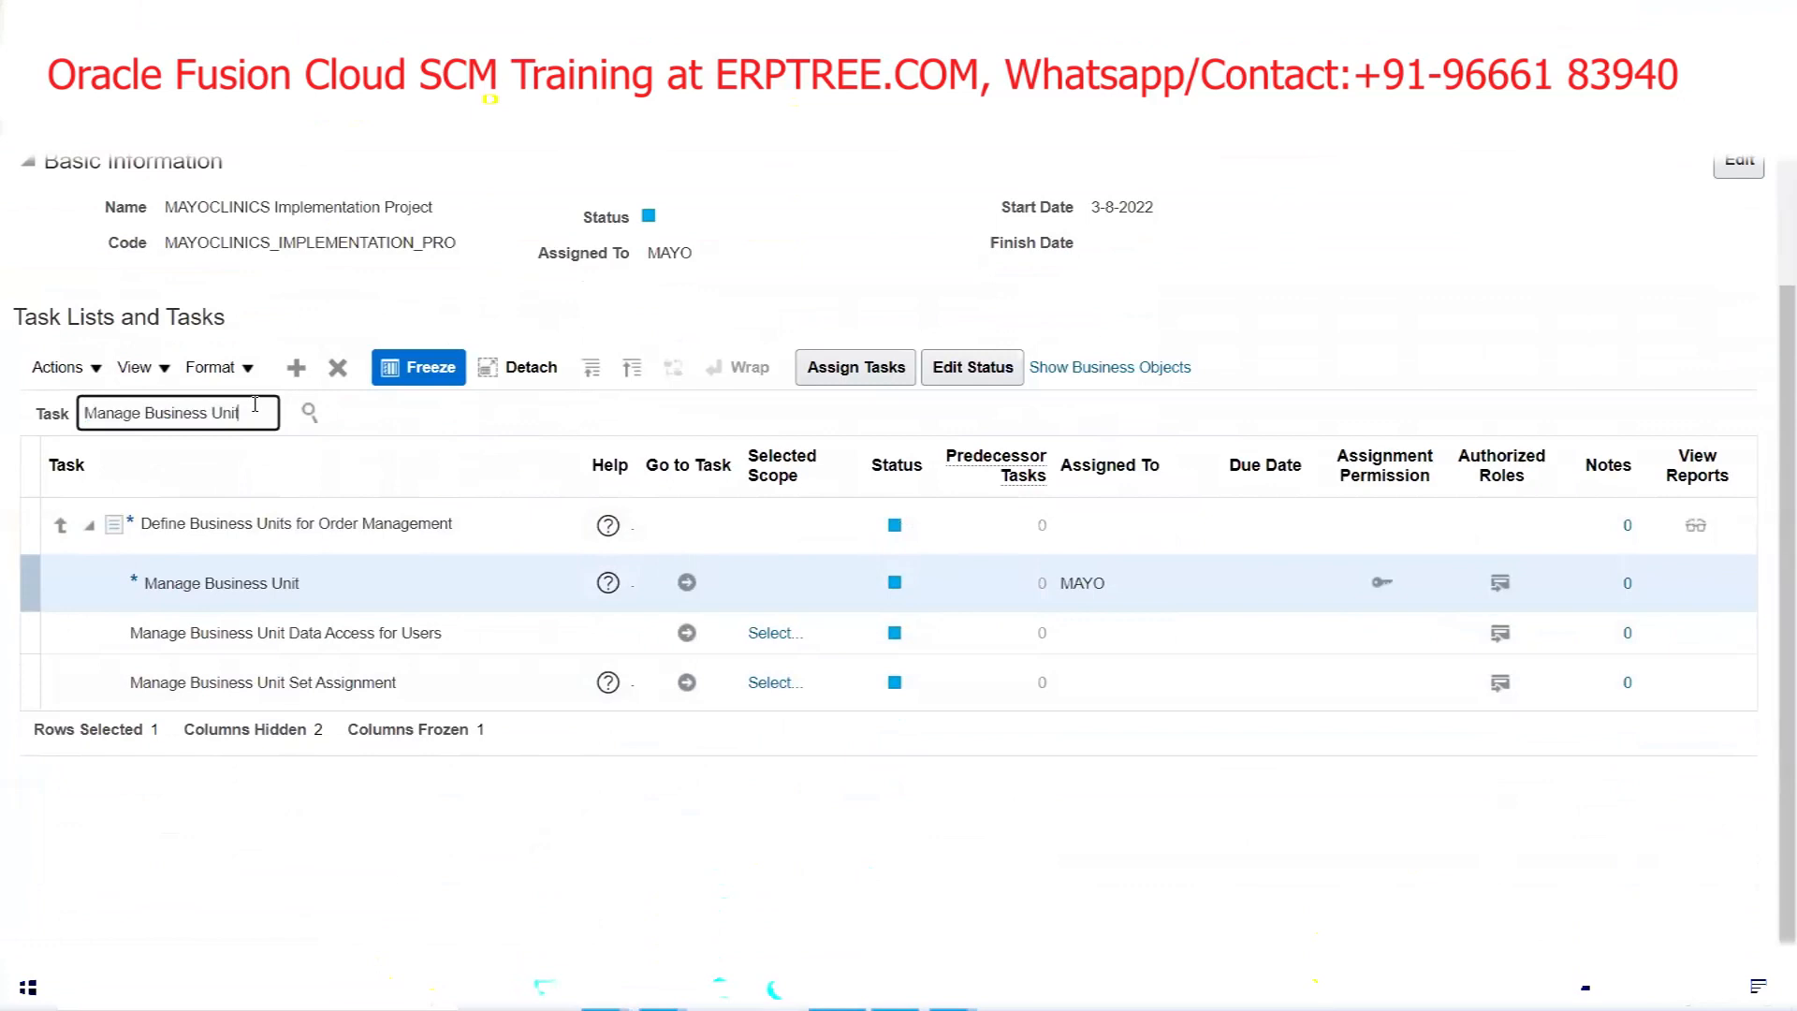
text(bus)
key(Return)
Refine the task search to 'Business Unit Business F' and open Assign Business Unit Business Function
triple_click(255, 409)
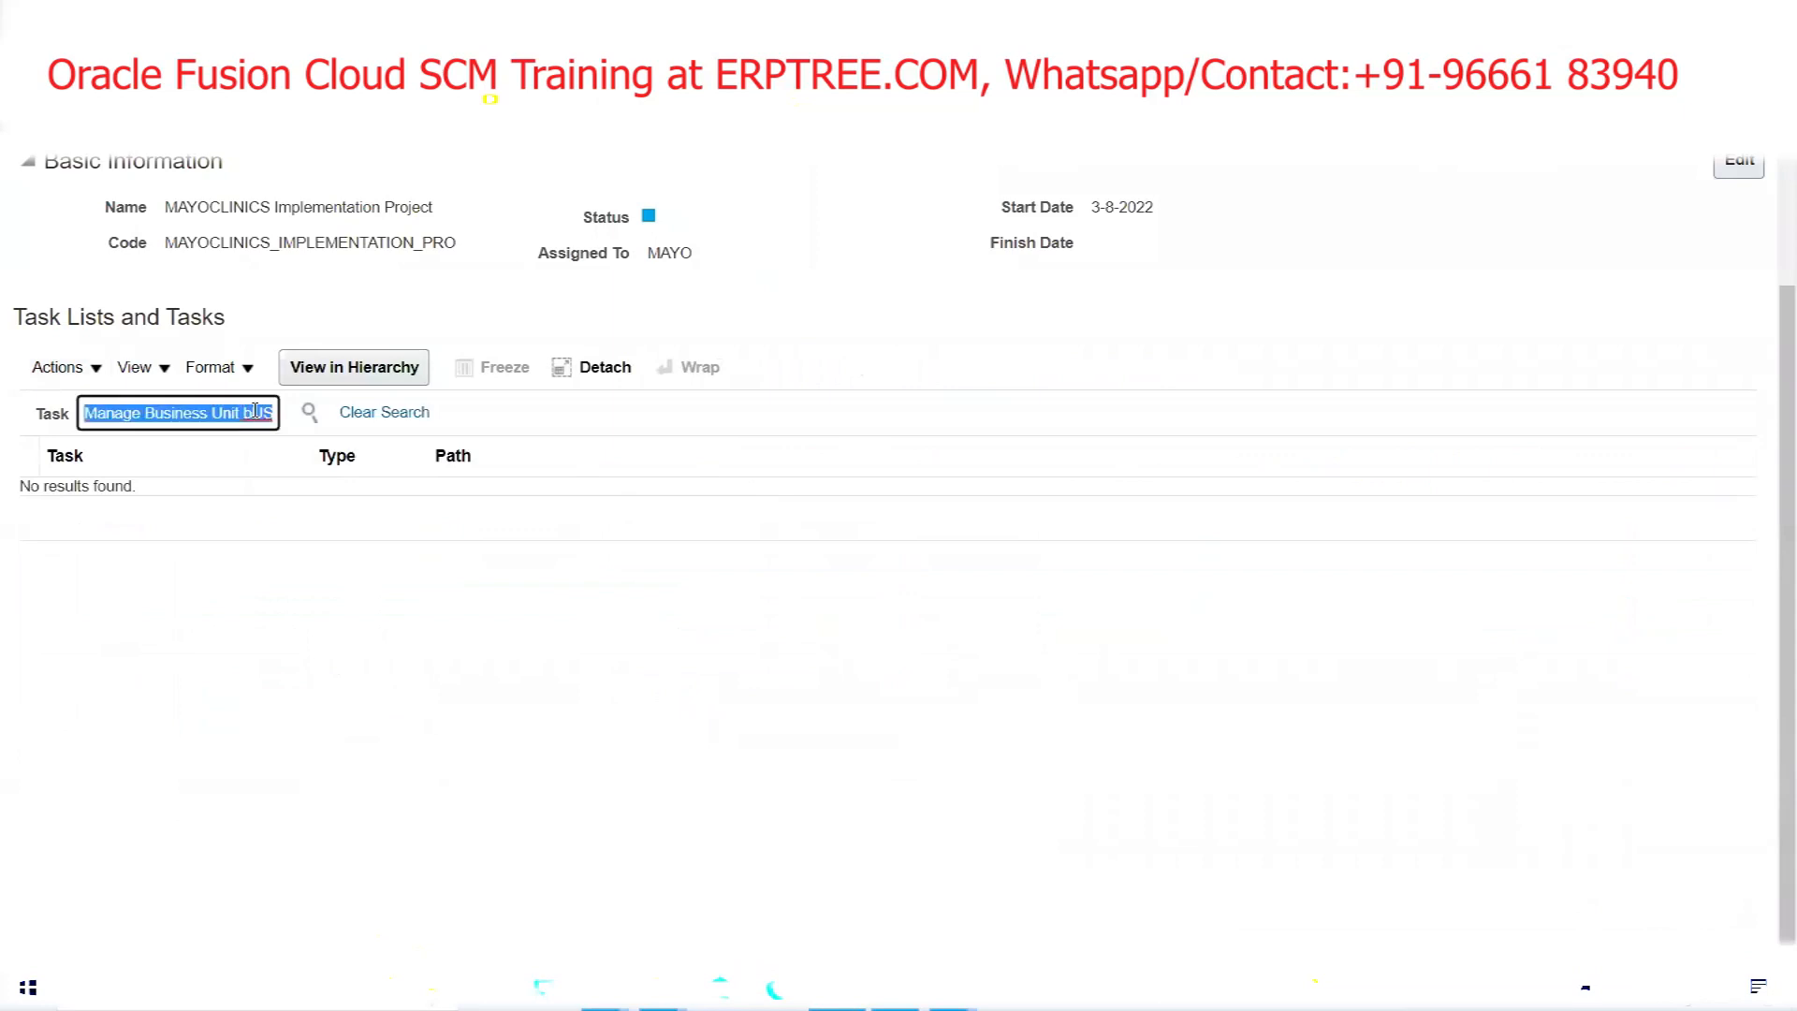
text(Bu)
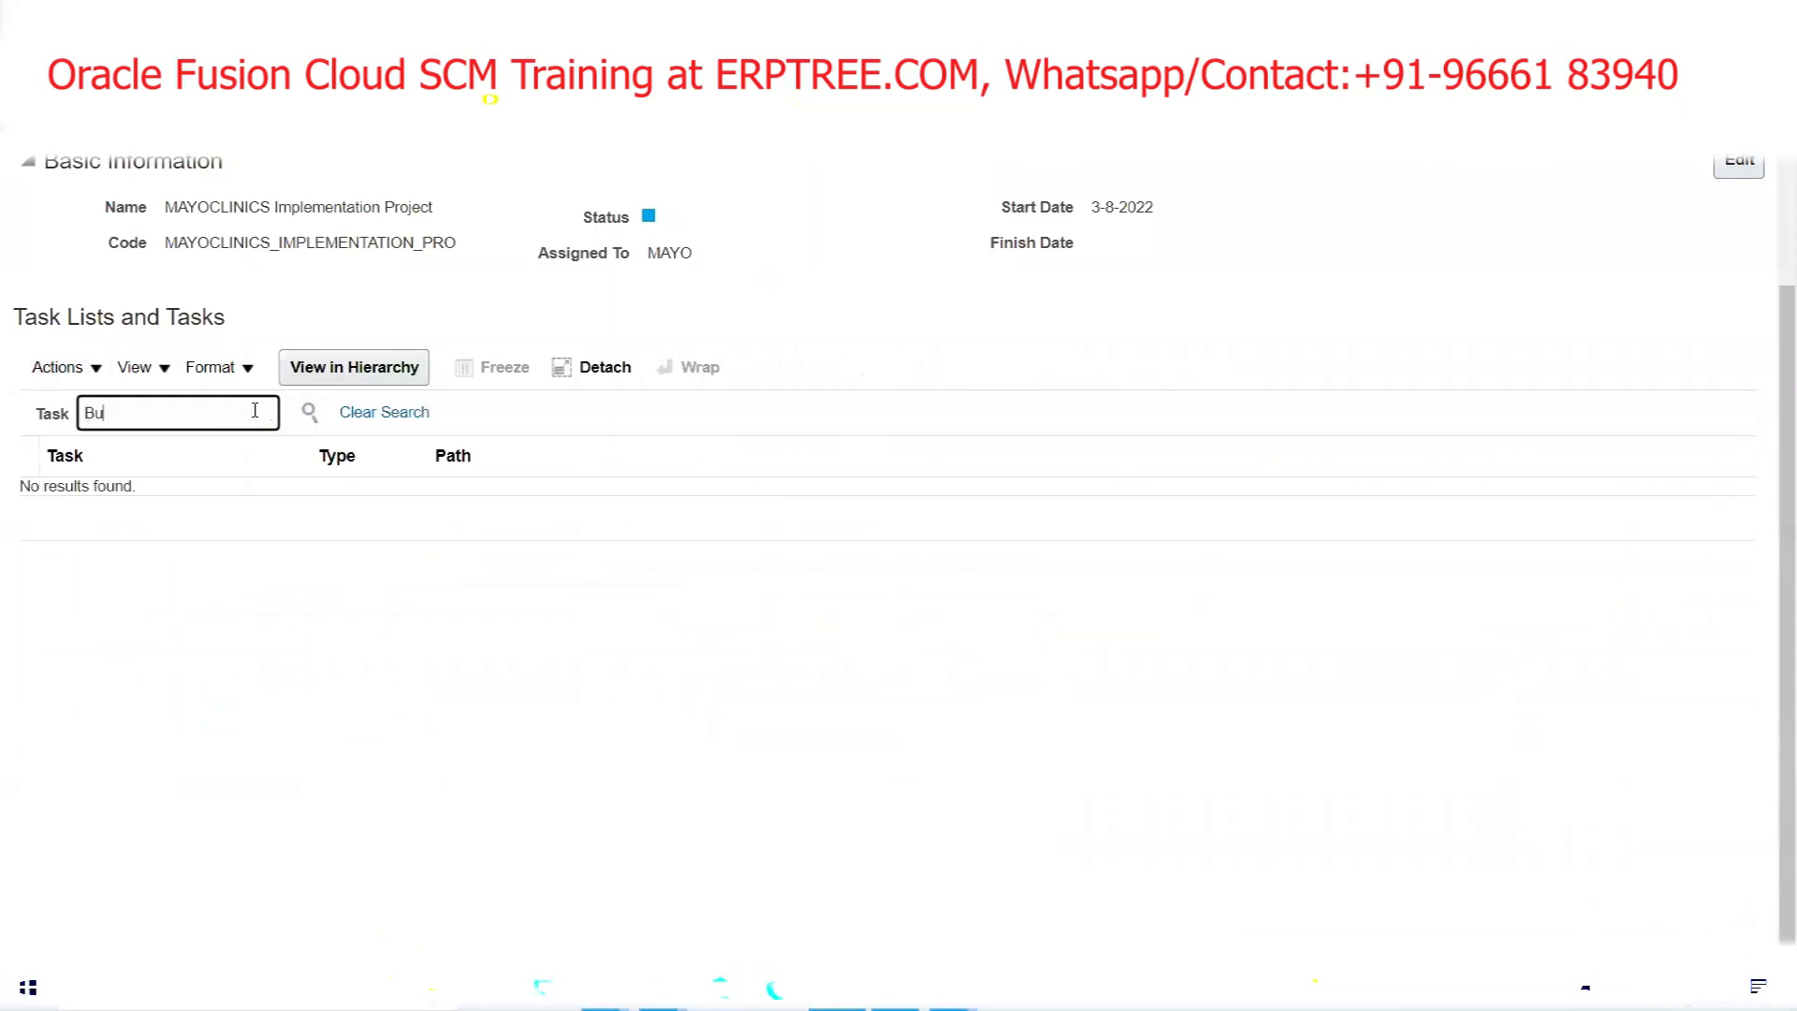
text(siness Unit Business F)
key(Return)
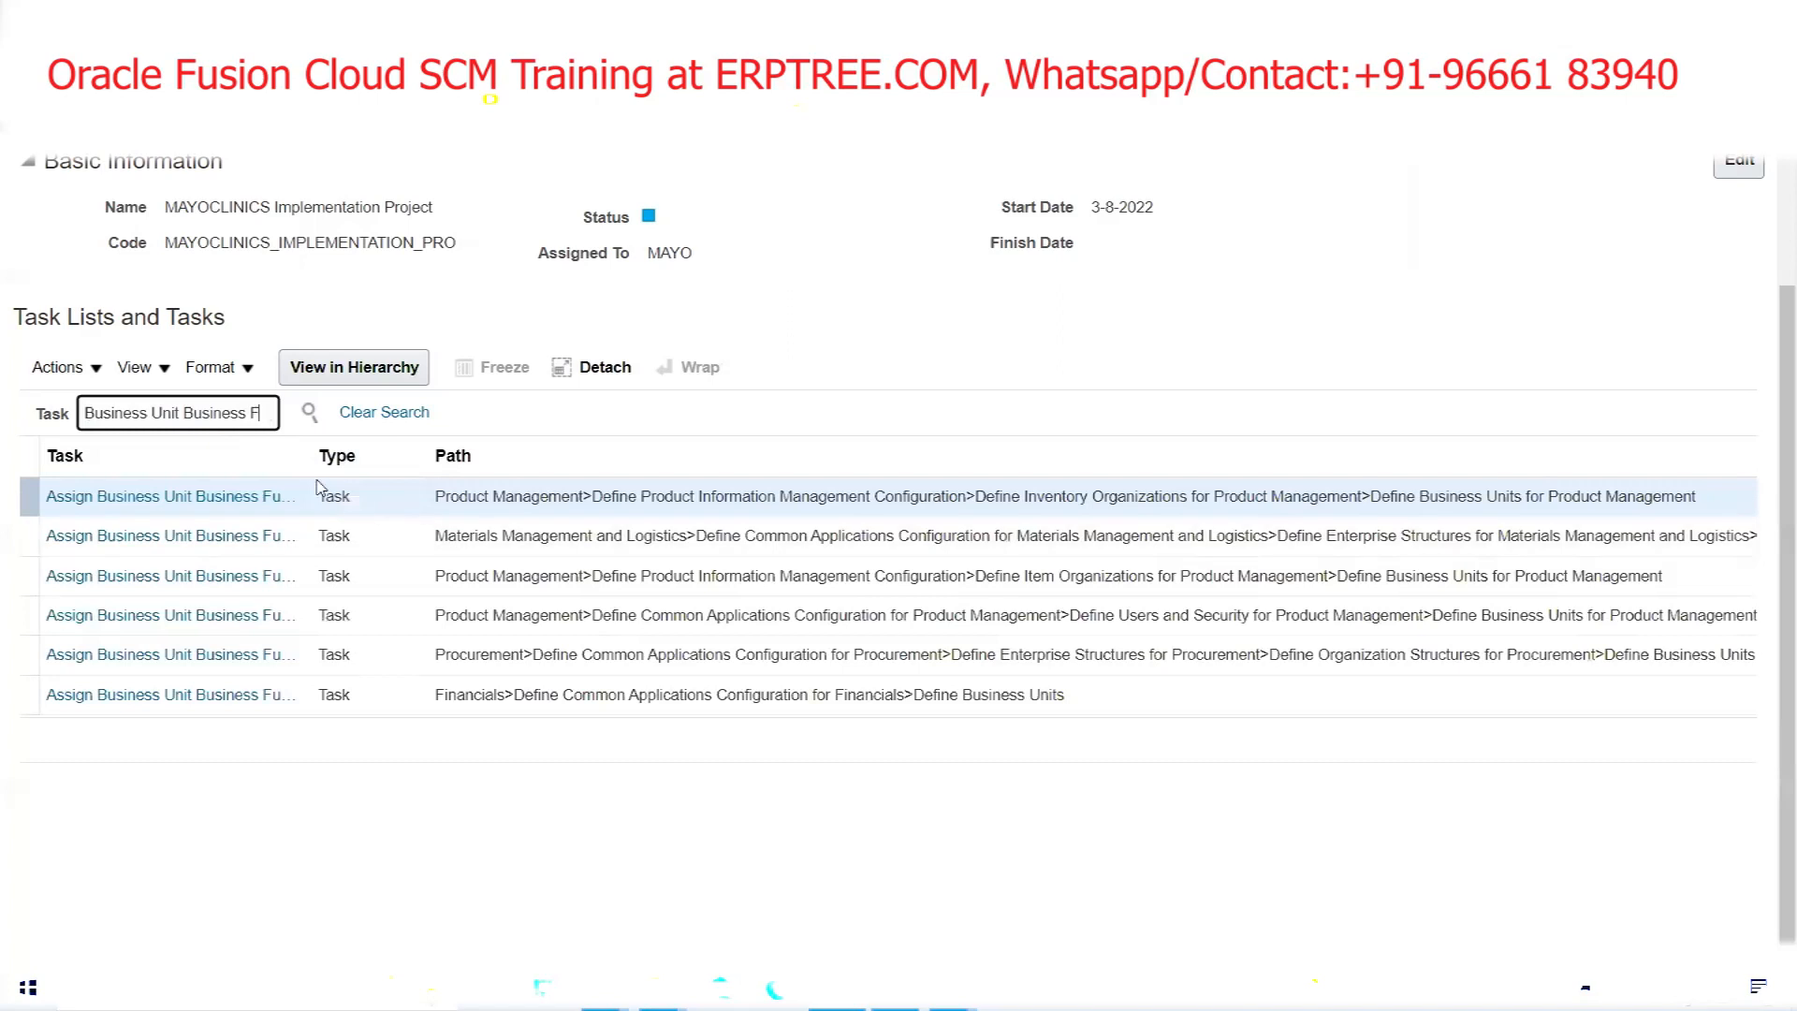
drag(316, 467, 505, 478)
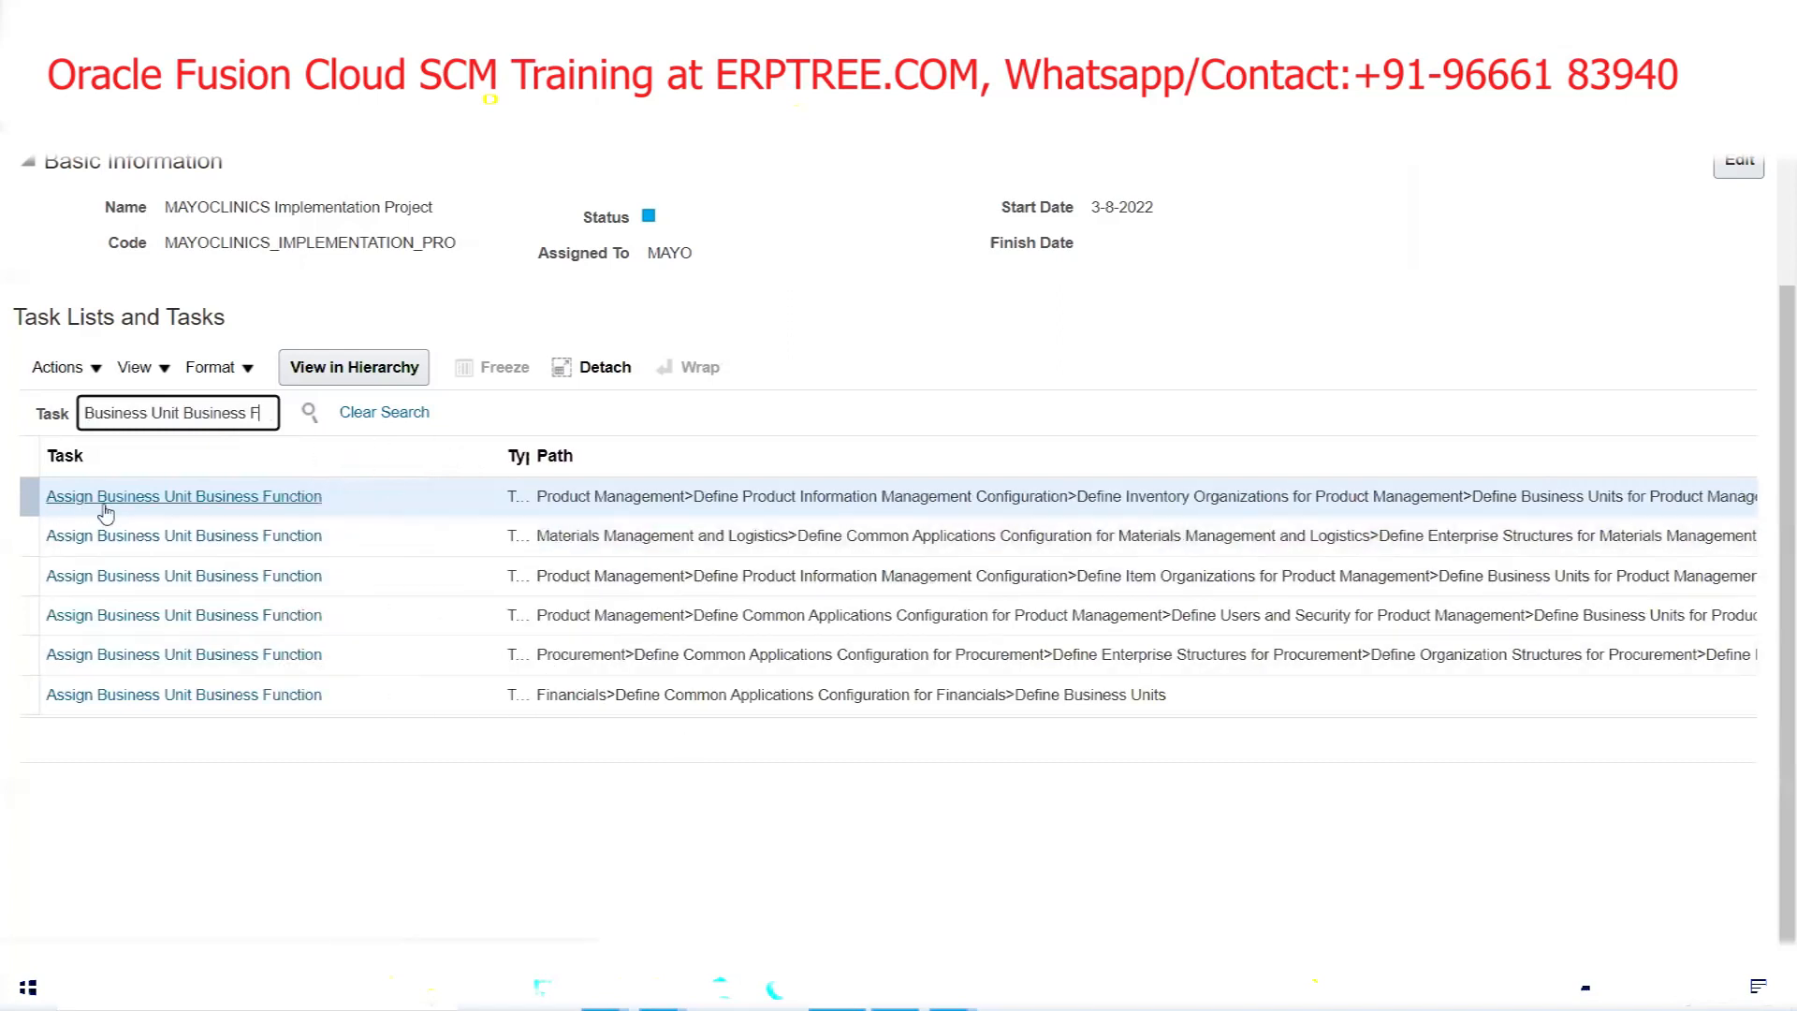
click(299, 501)
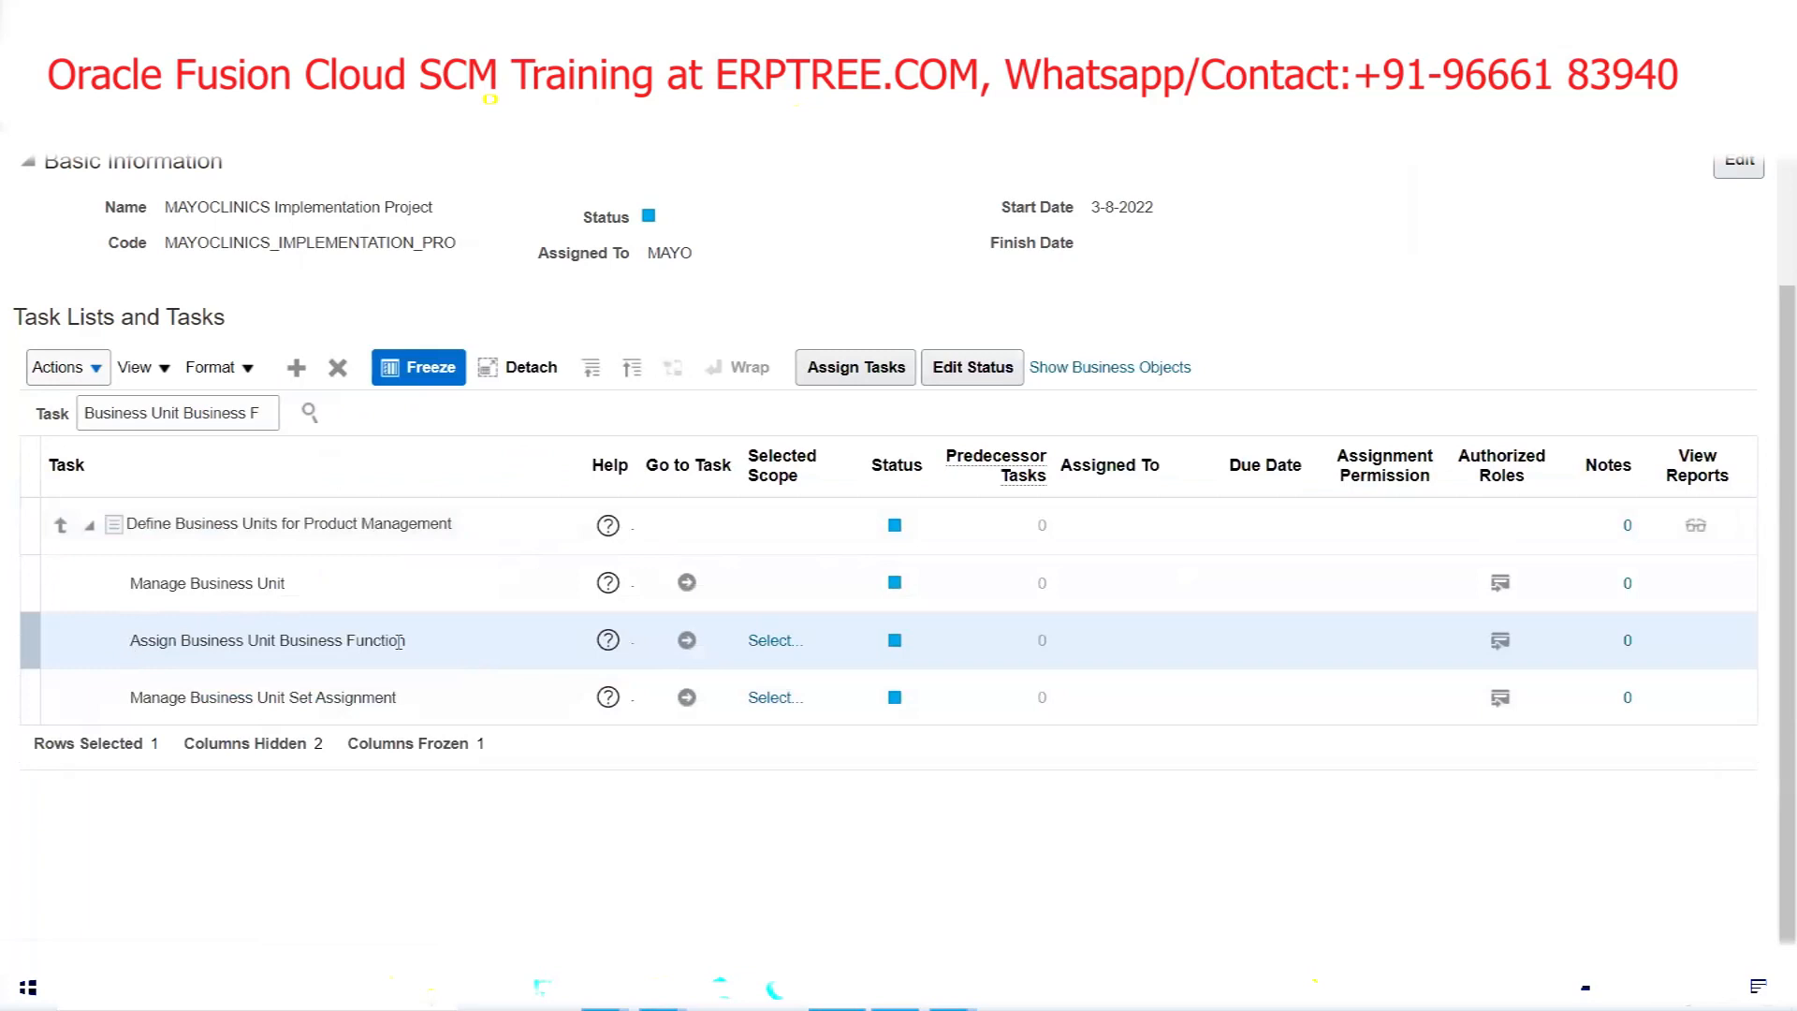
Start the task, choosing Select and Add for the Business Unit scope, then apply
click(687, 639)
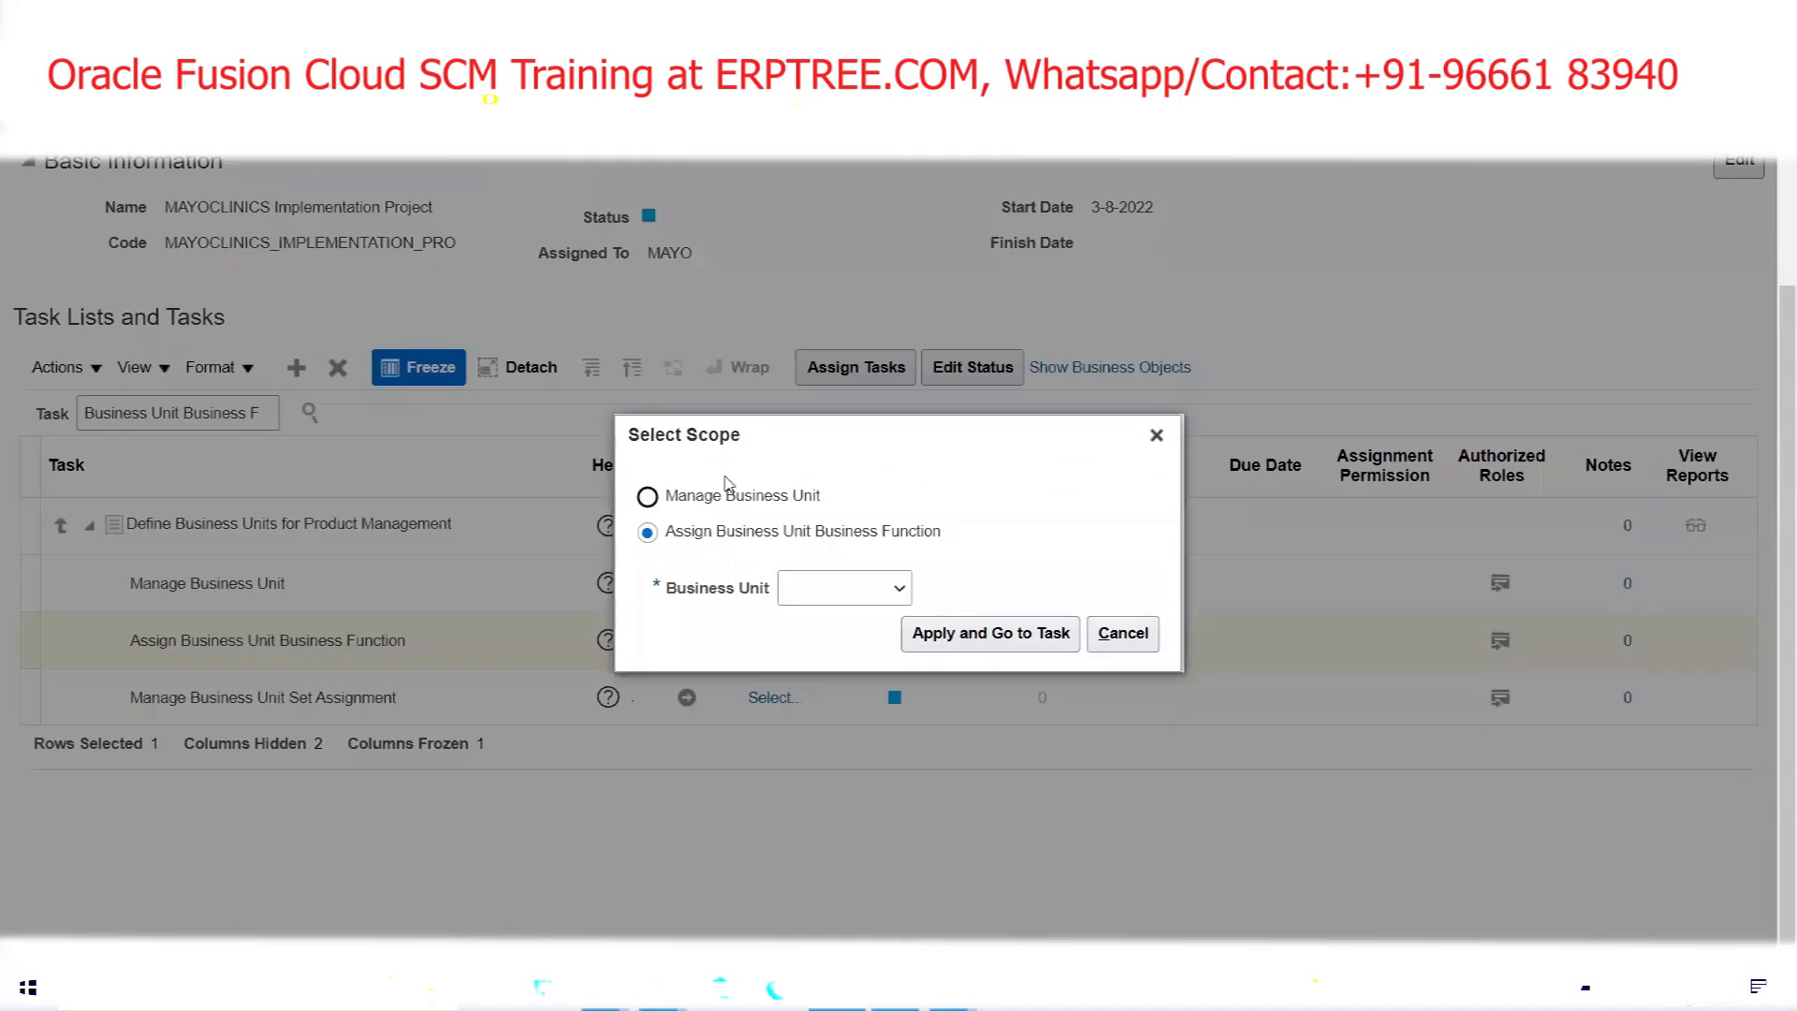
click(820, 591)
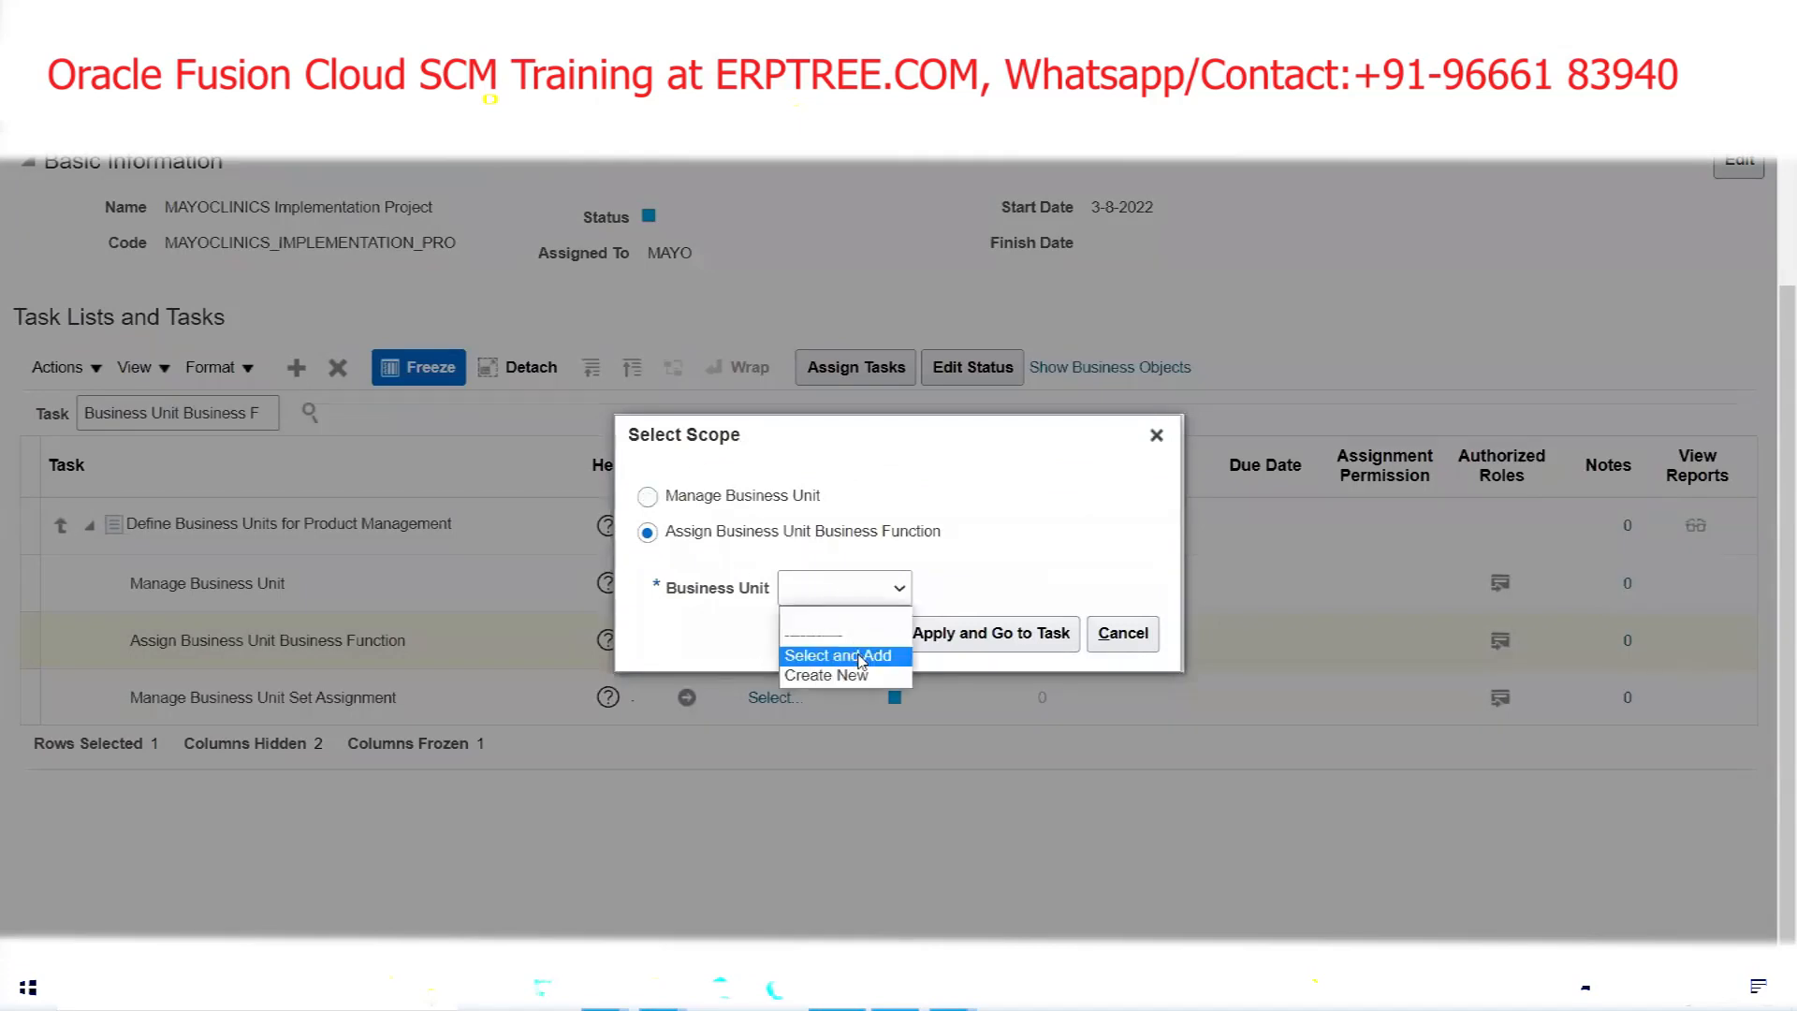
click(858, 655)
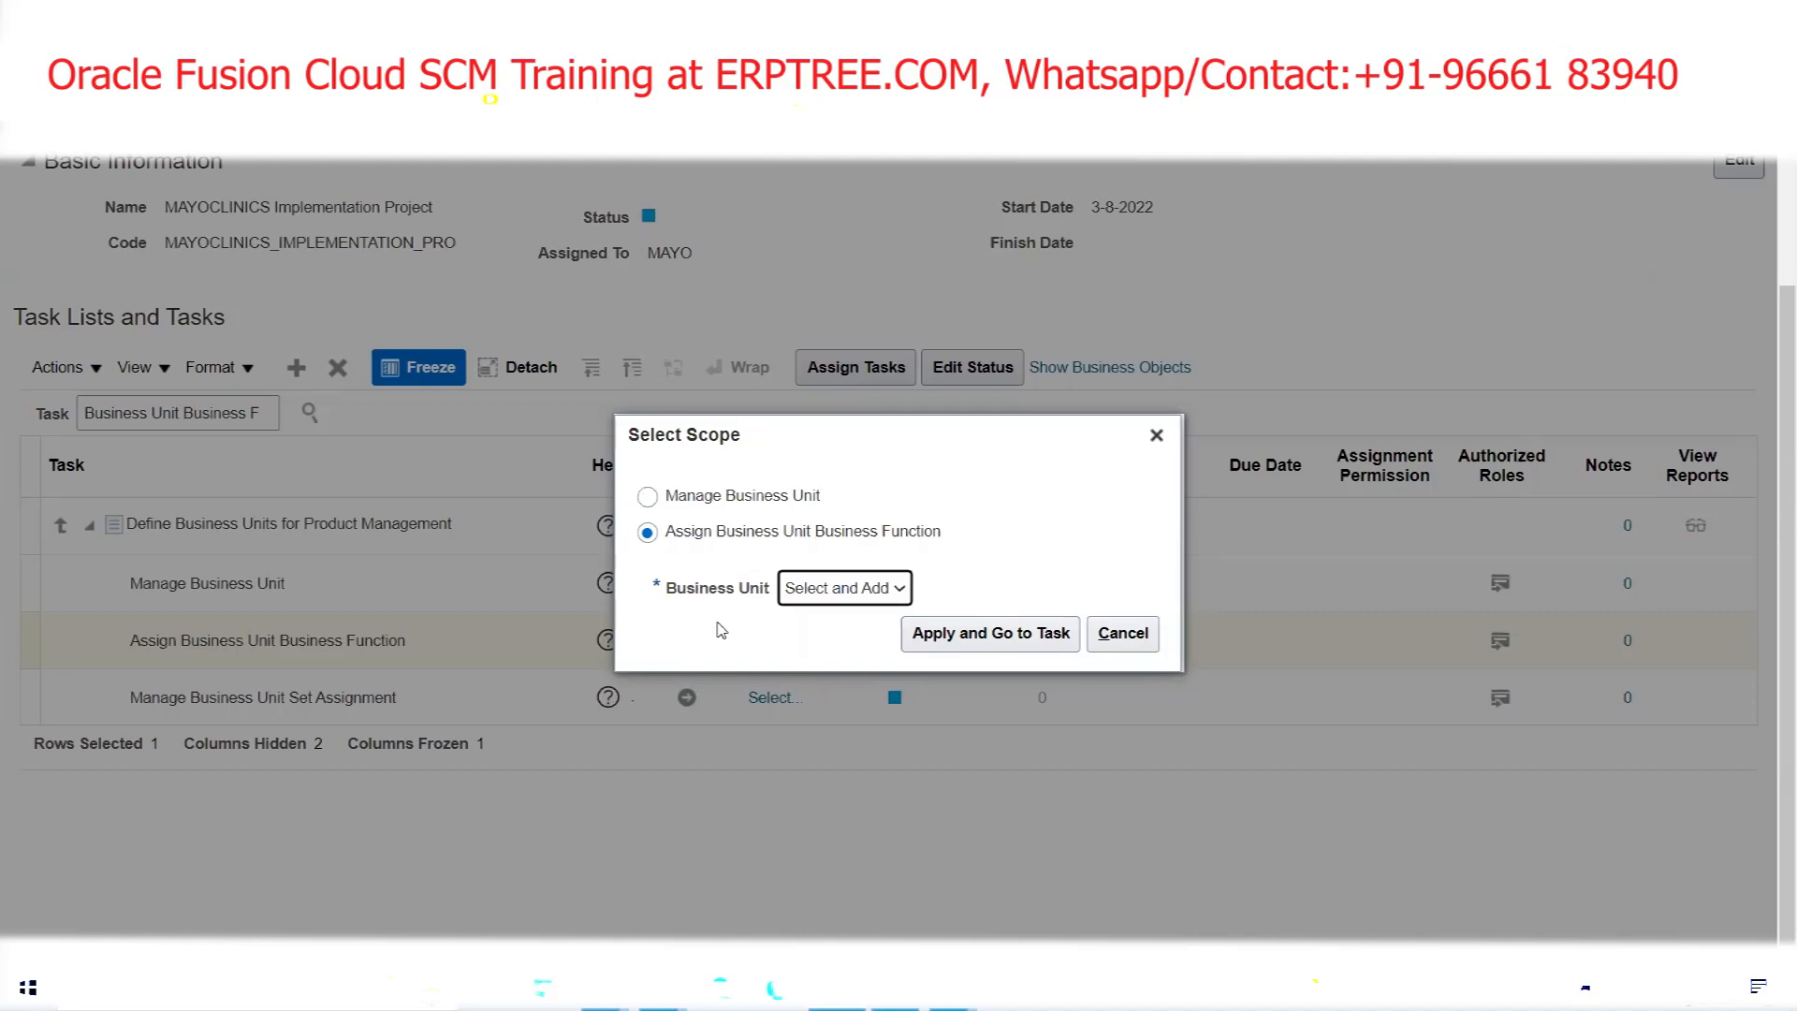
click(983, 636)
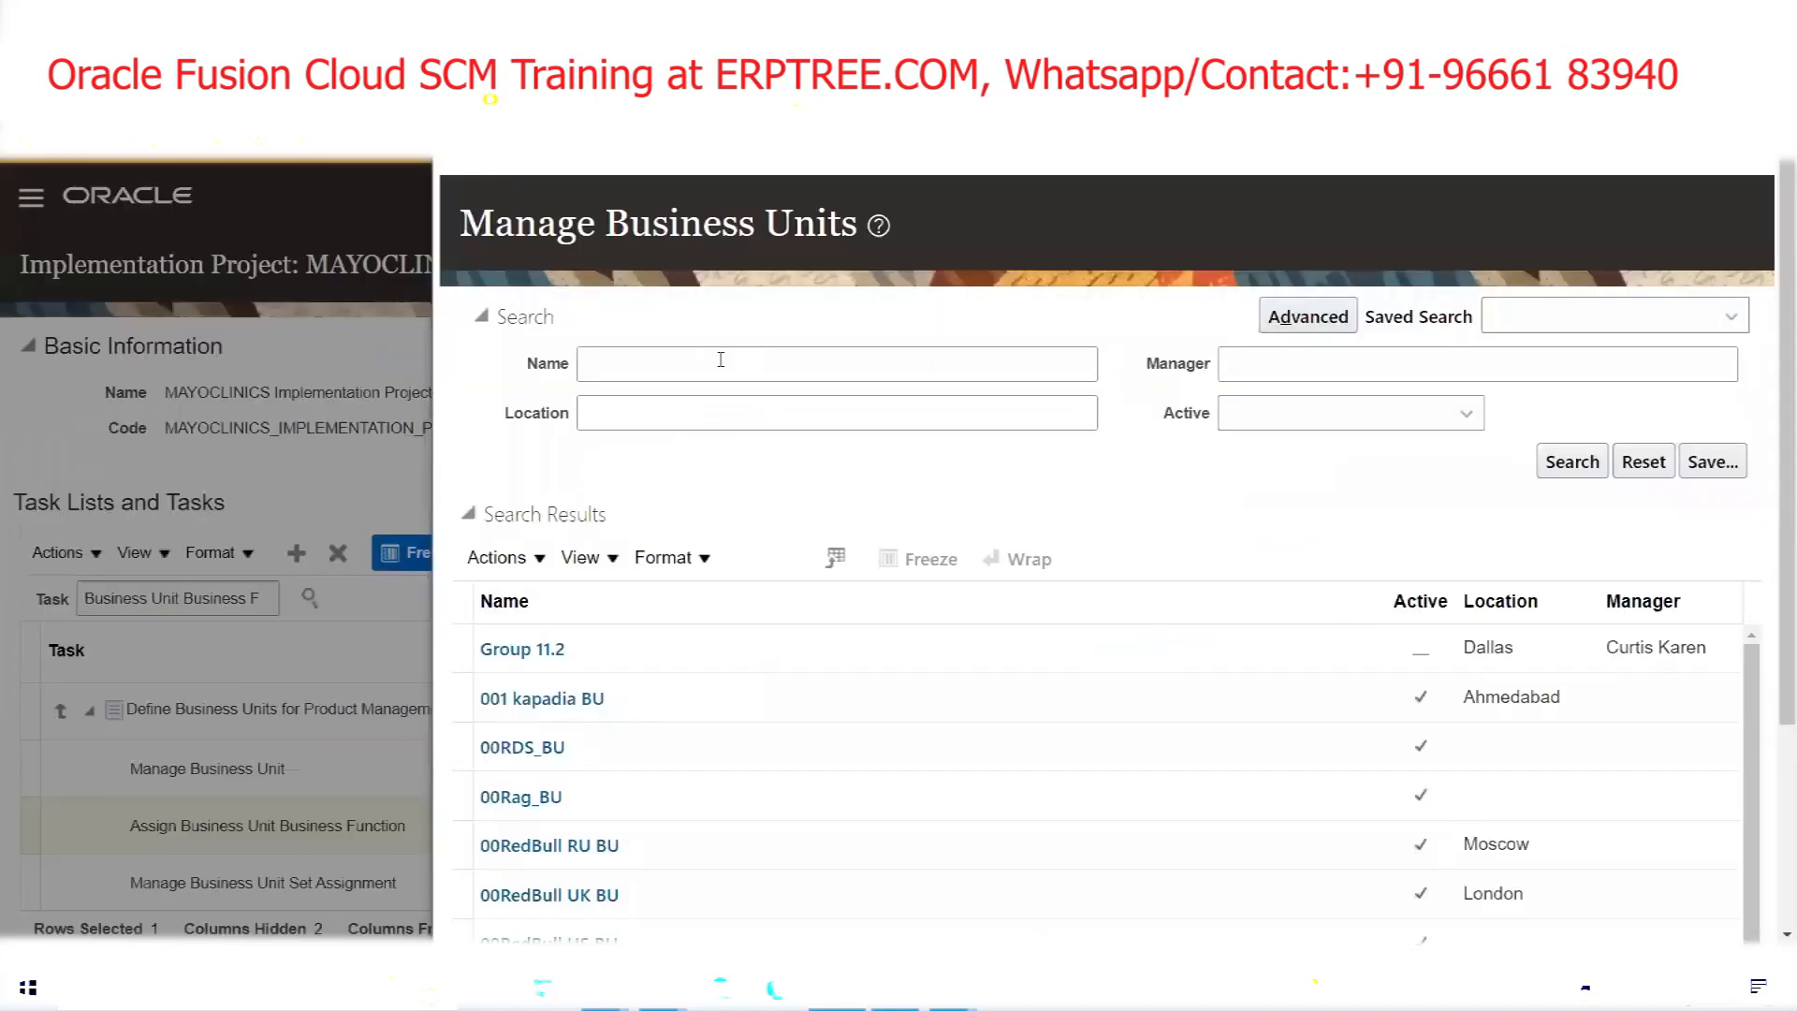
Search for 'MAYO', select MAYOCLINICS US Business Unit as the scope, and save
text(MAYO)
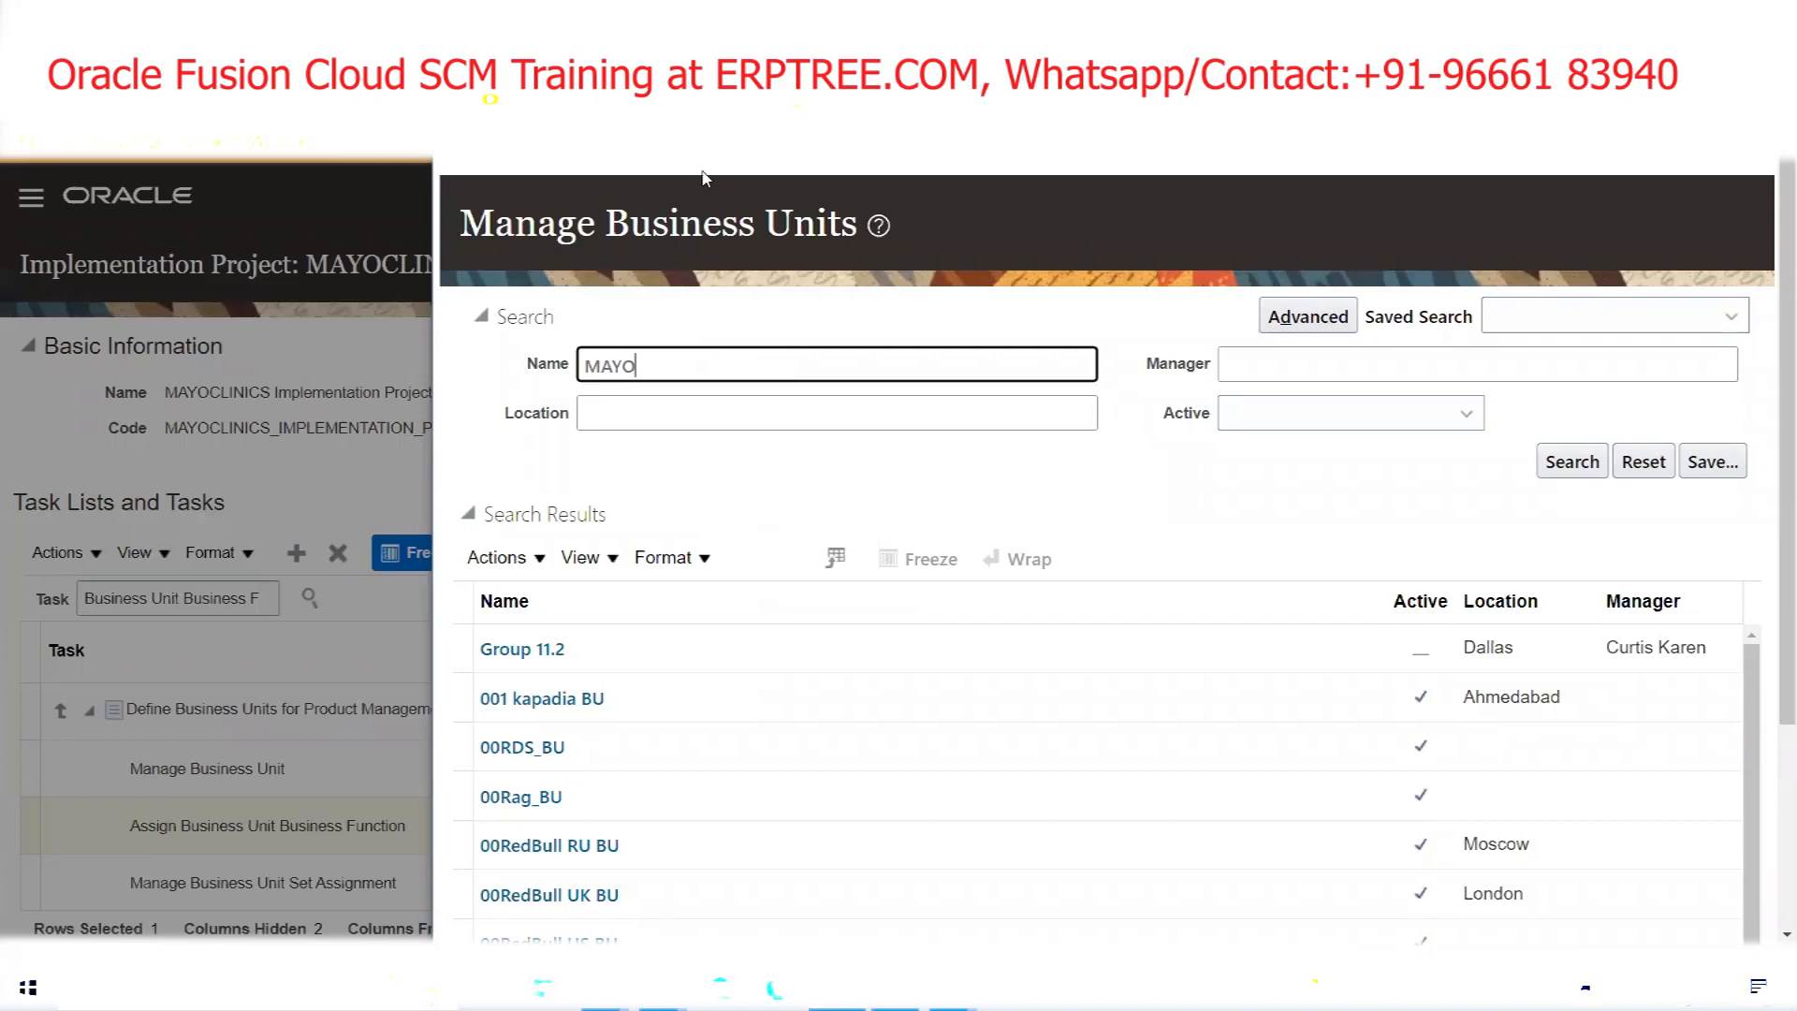
key(Return)
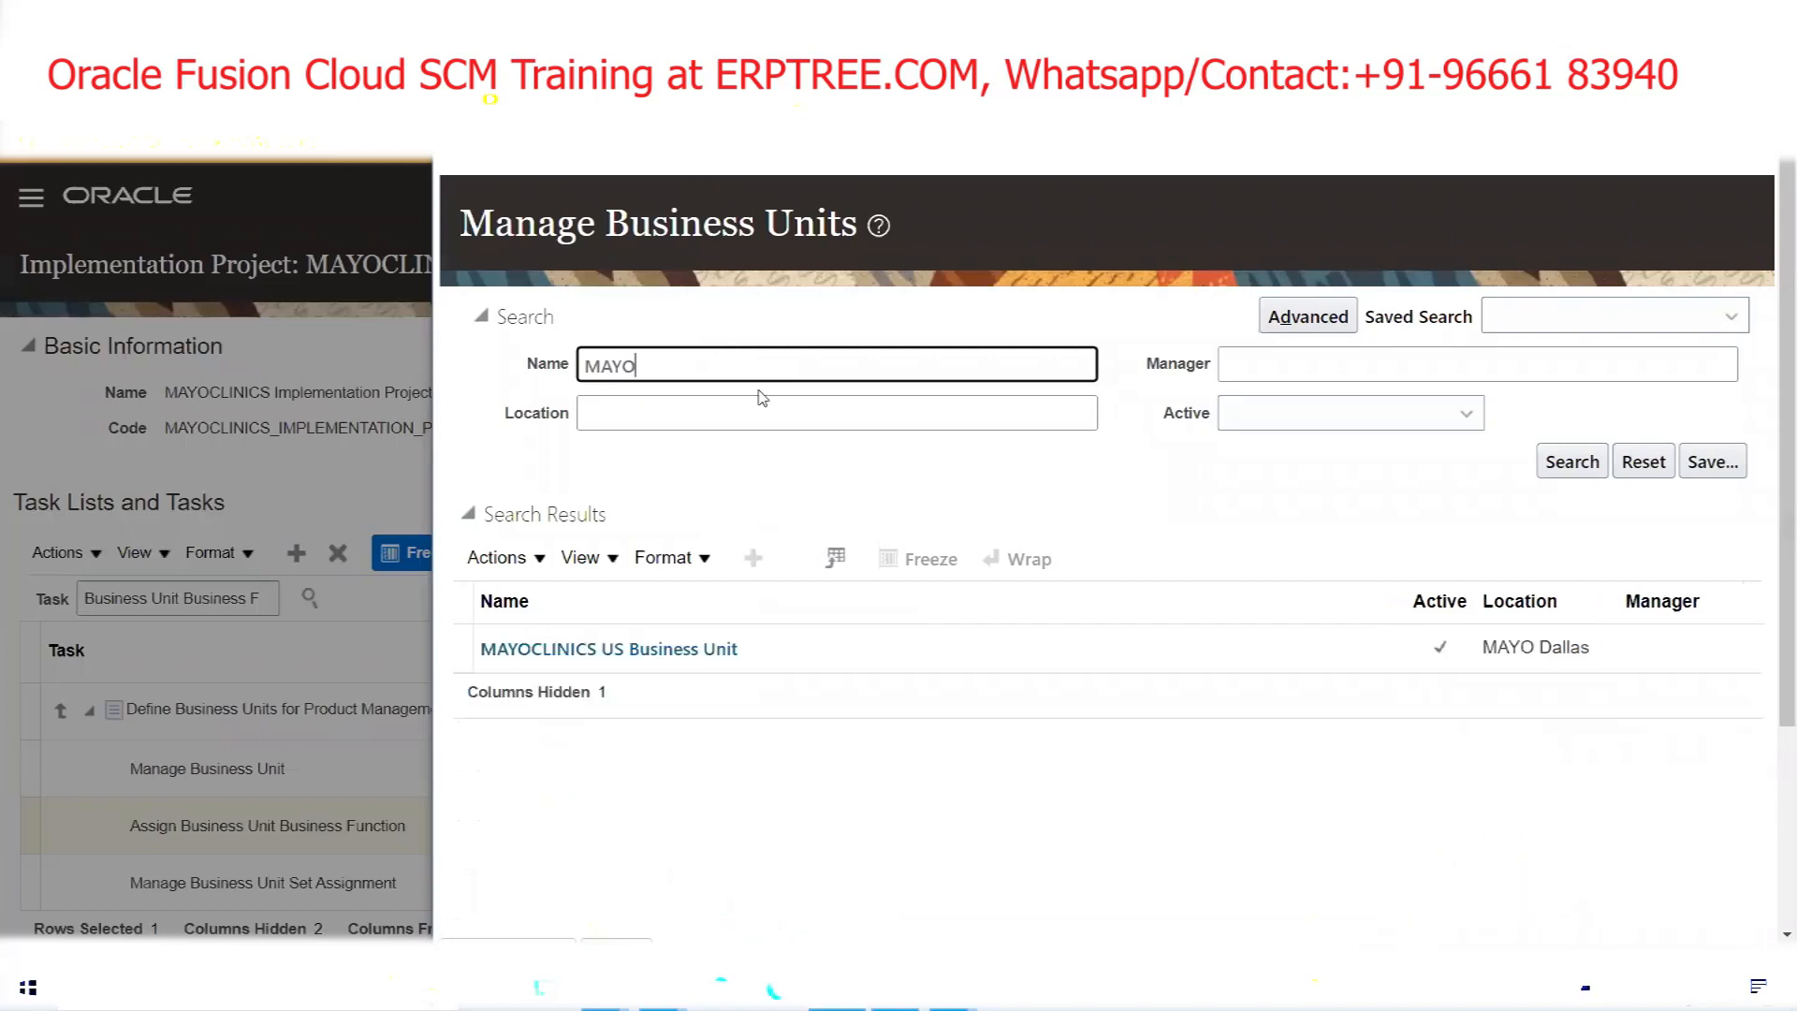
click(914, 651)
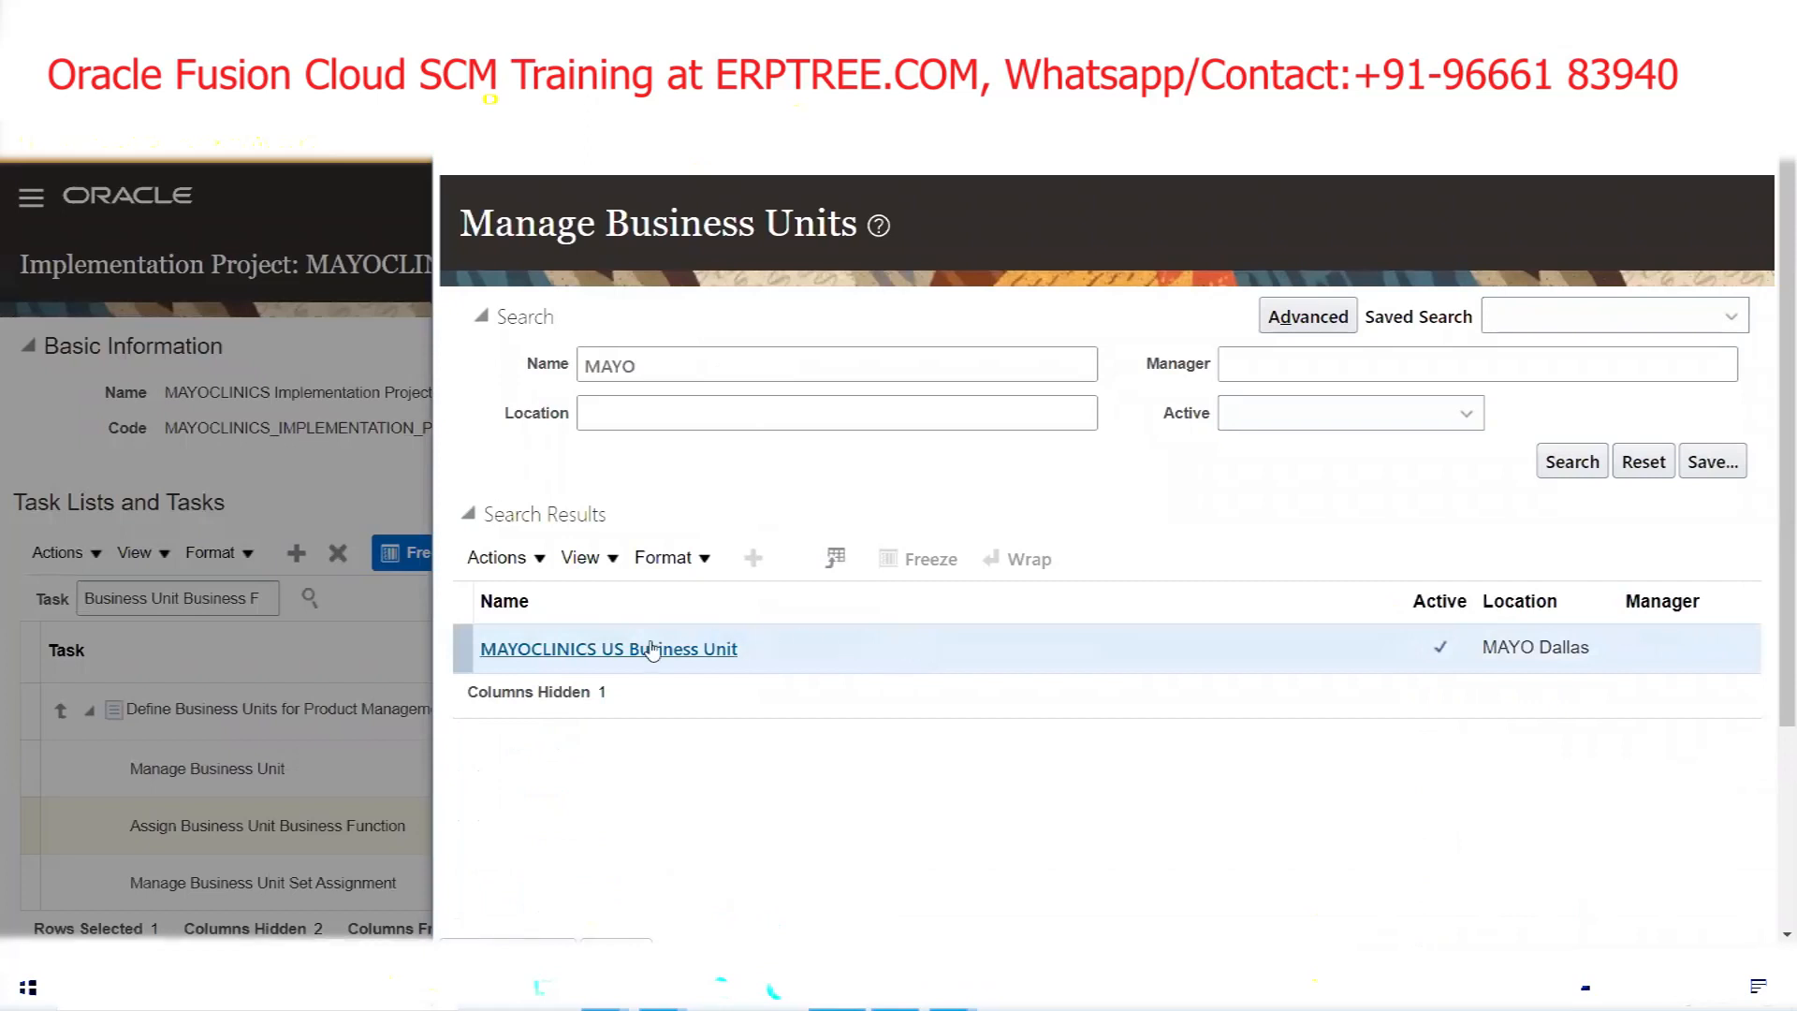
scroll(1088, 543, down, 3)
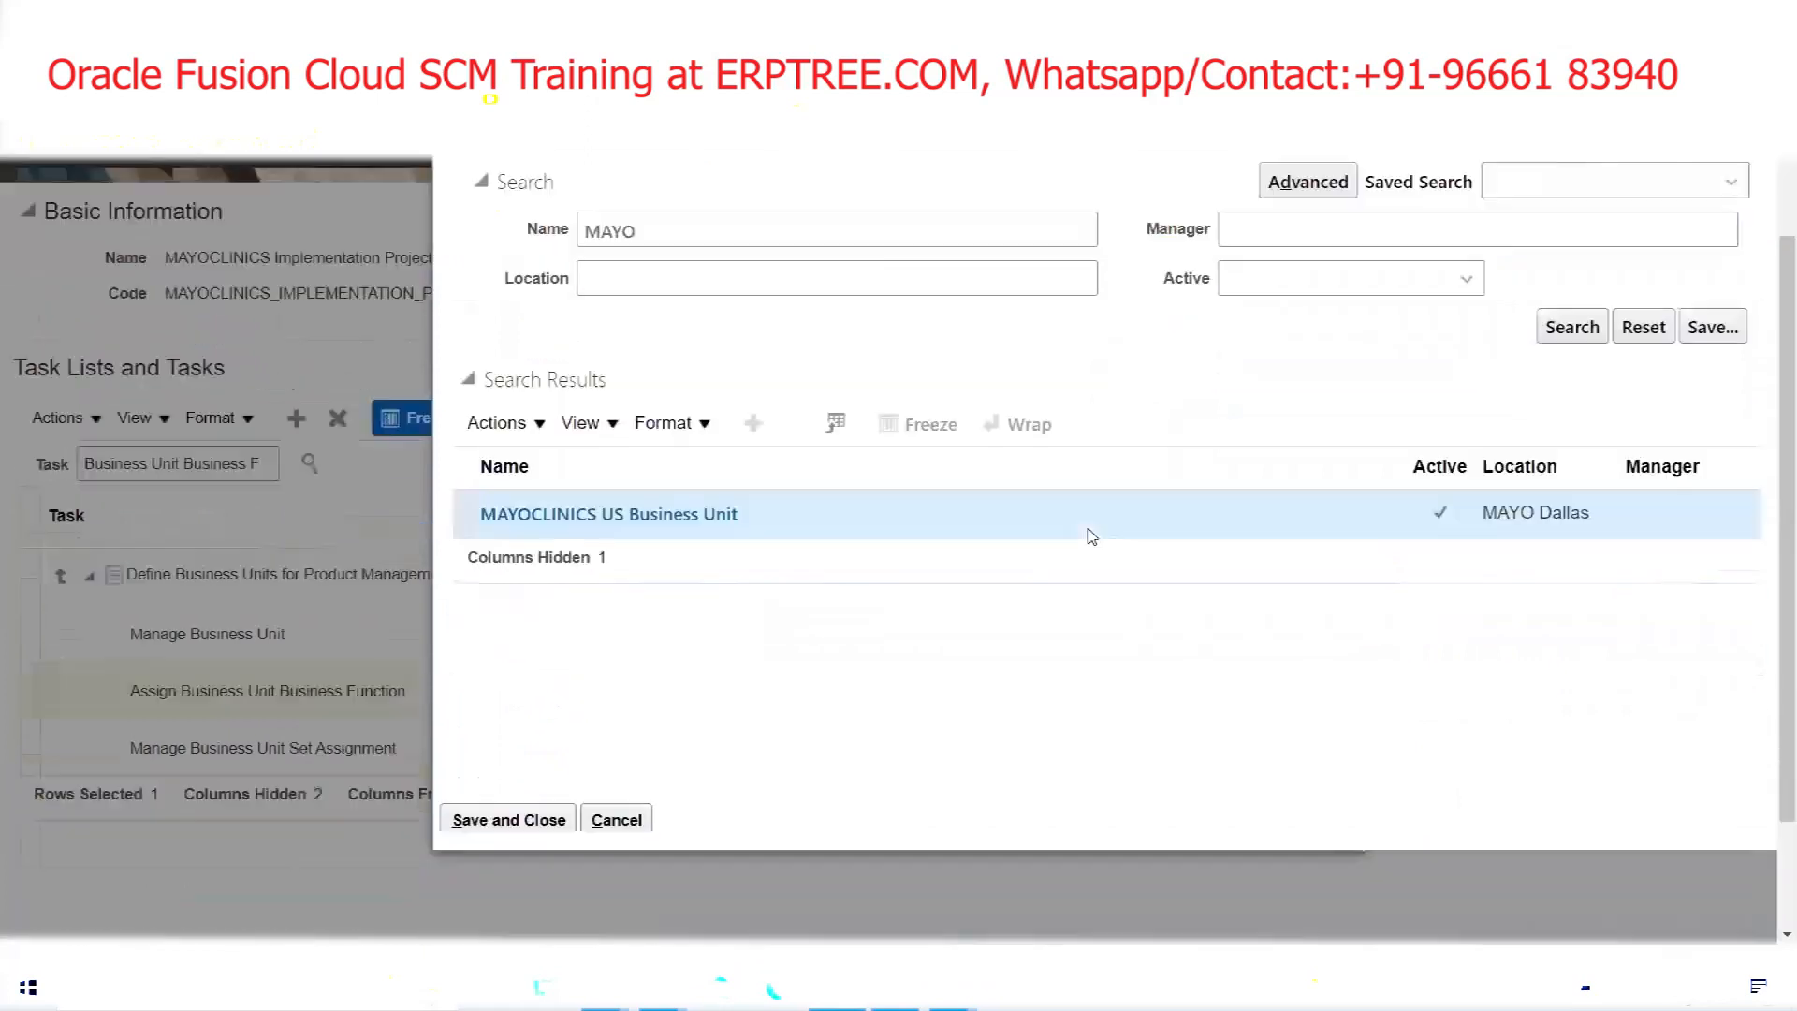
scroll(1092, 535, down, 3)
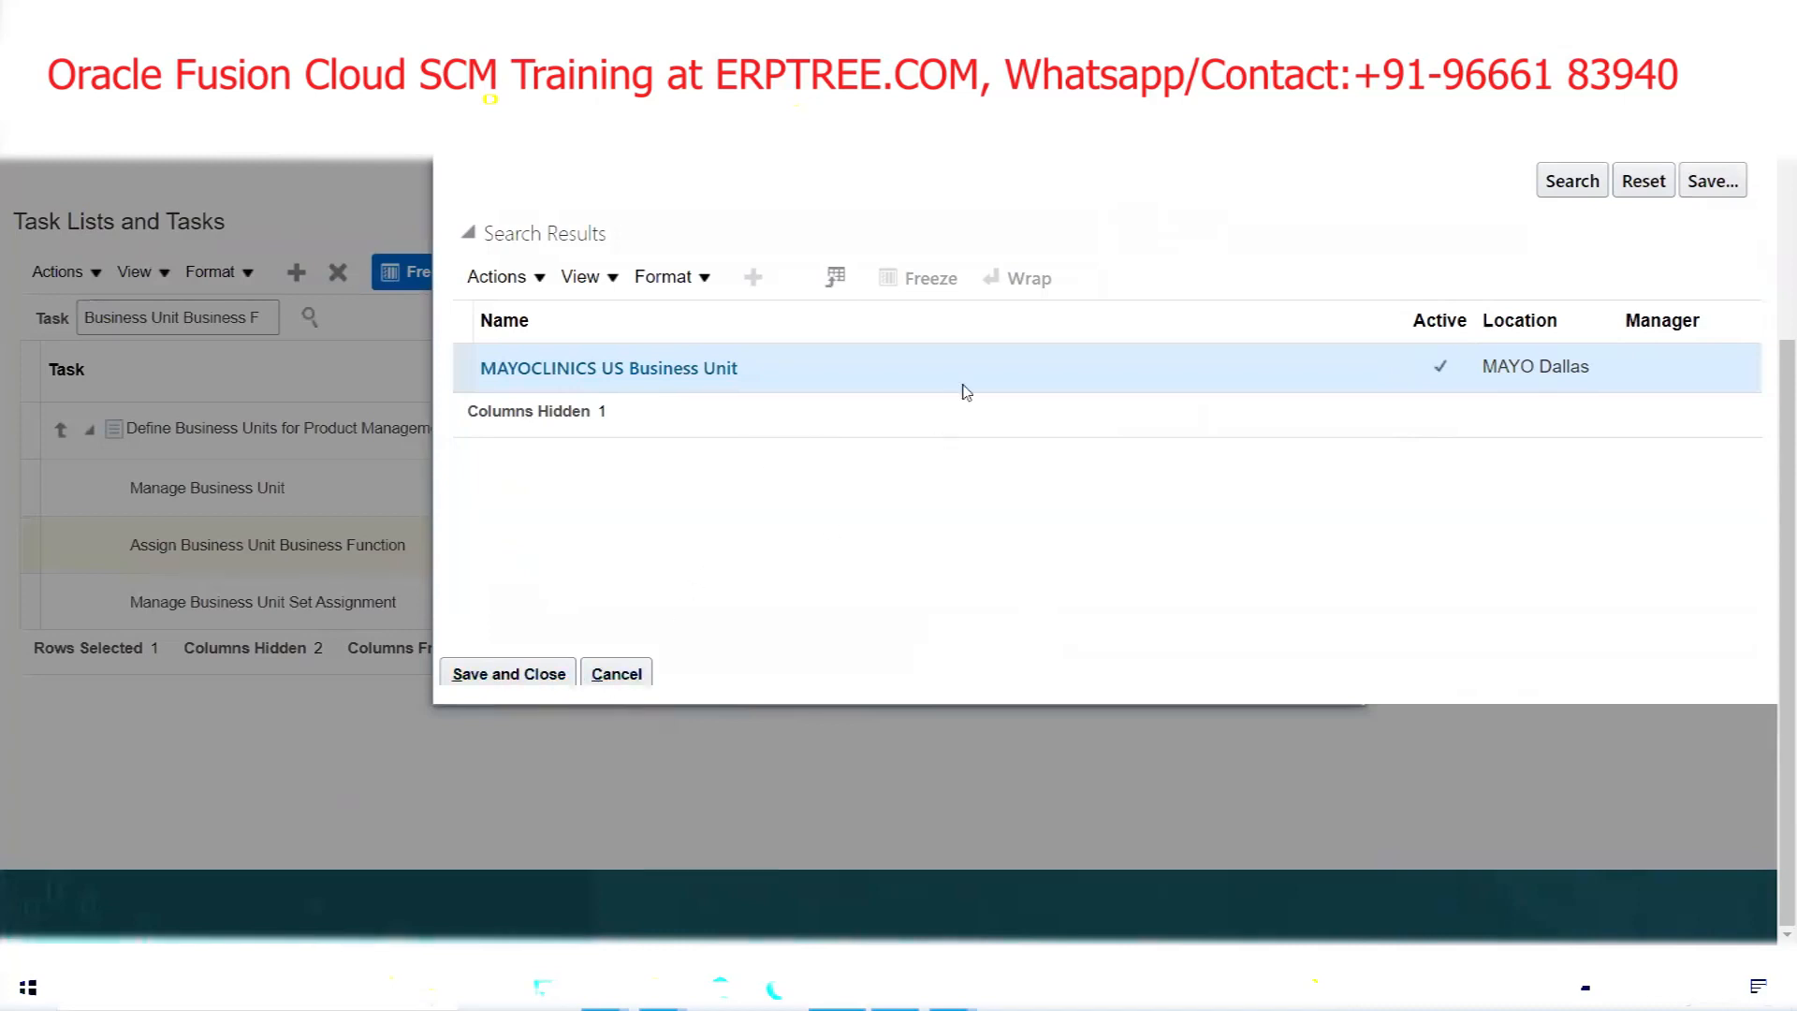
click(521, 678)
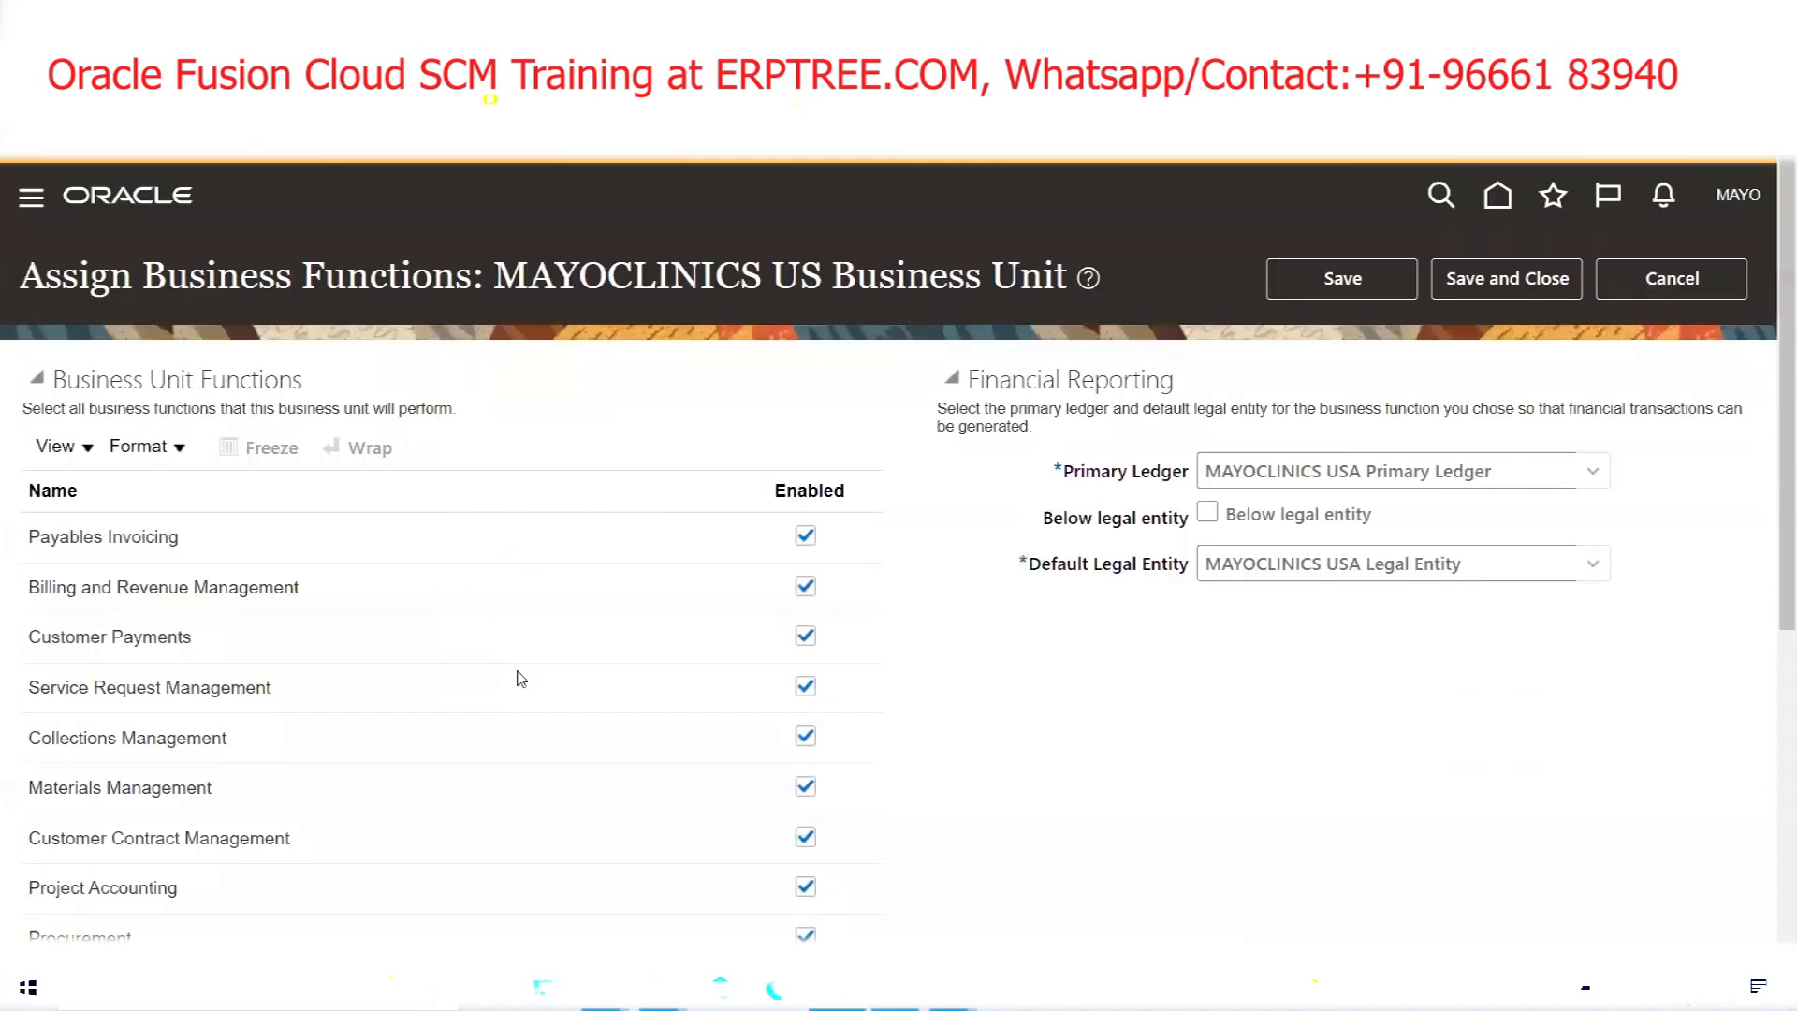
Review the enabled functions, MAYOCLINICS USA Primary Ledger and default legal entity, then save and close
drag(496, 265, 1072, 278)
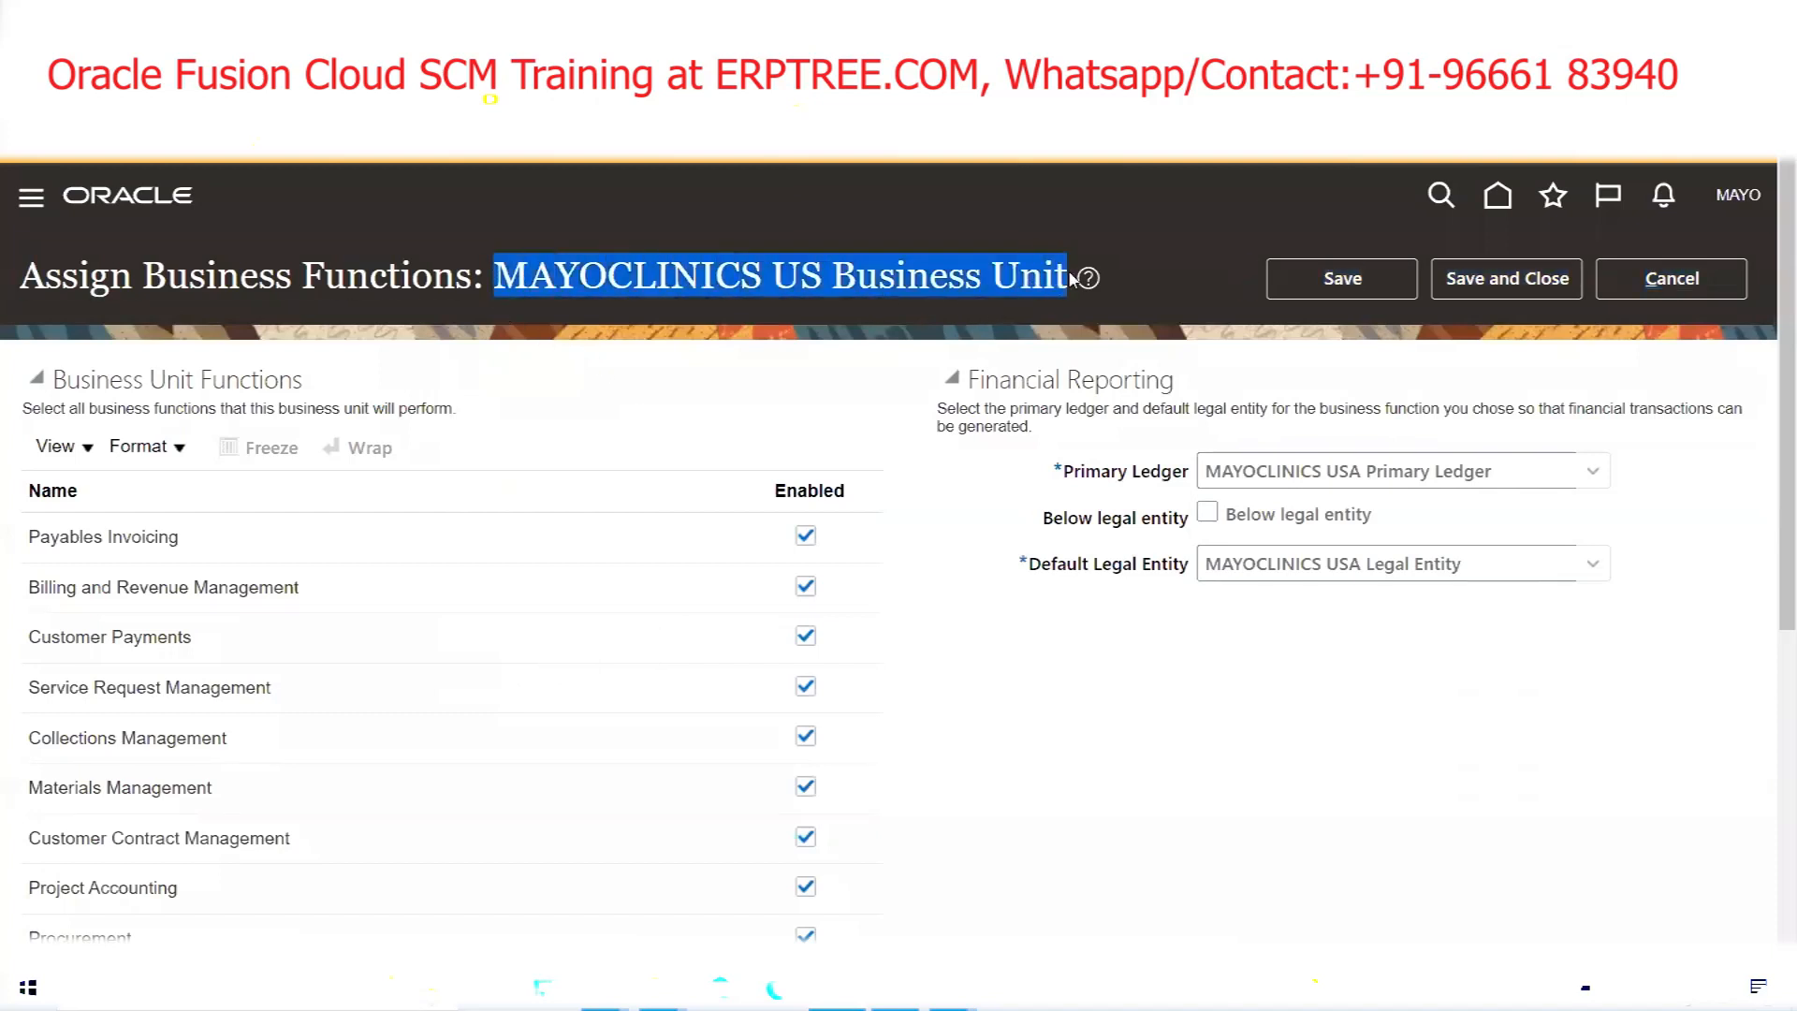
scroll(600, 481, down, 3)
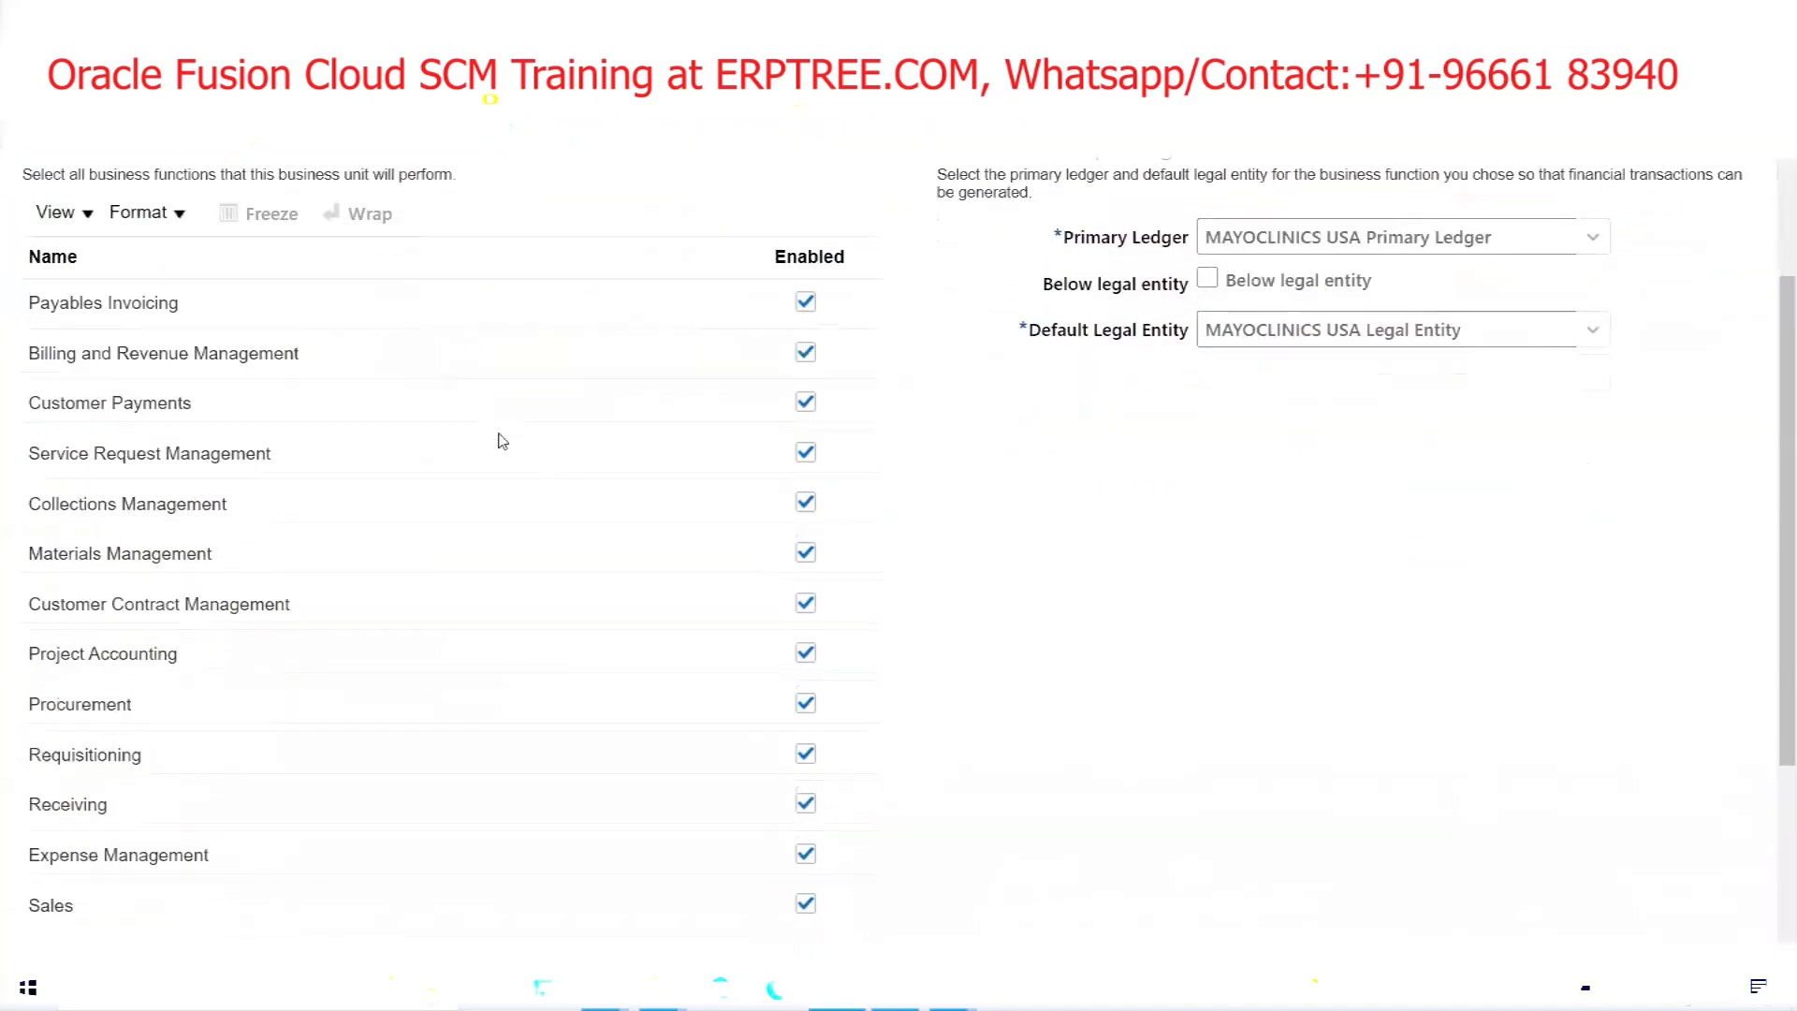
scroll(458, 551, down, 4)
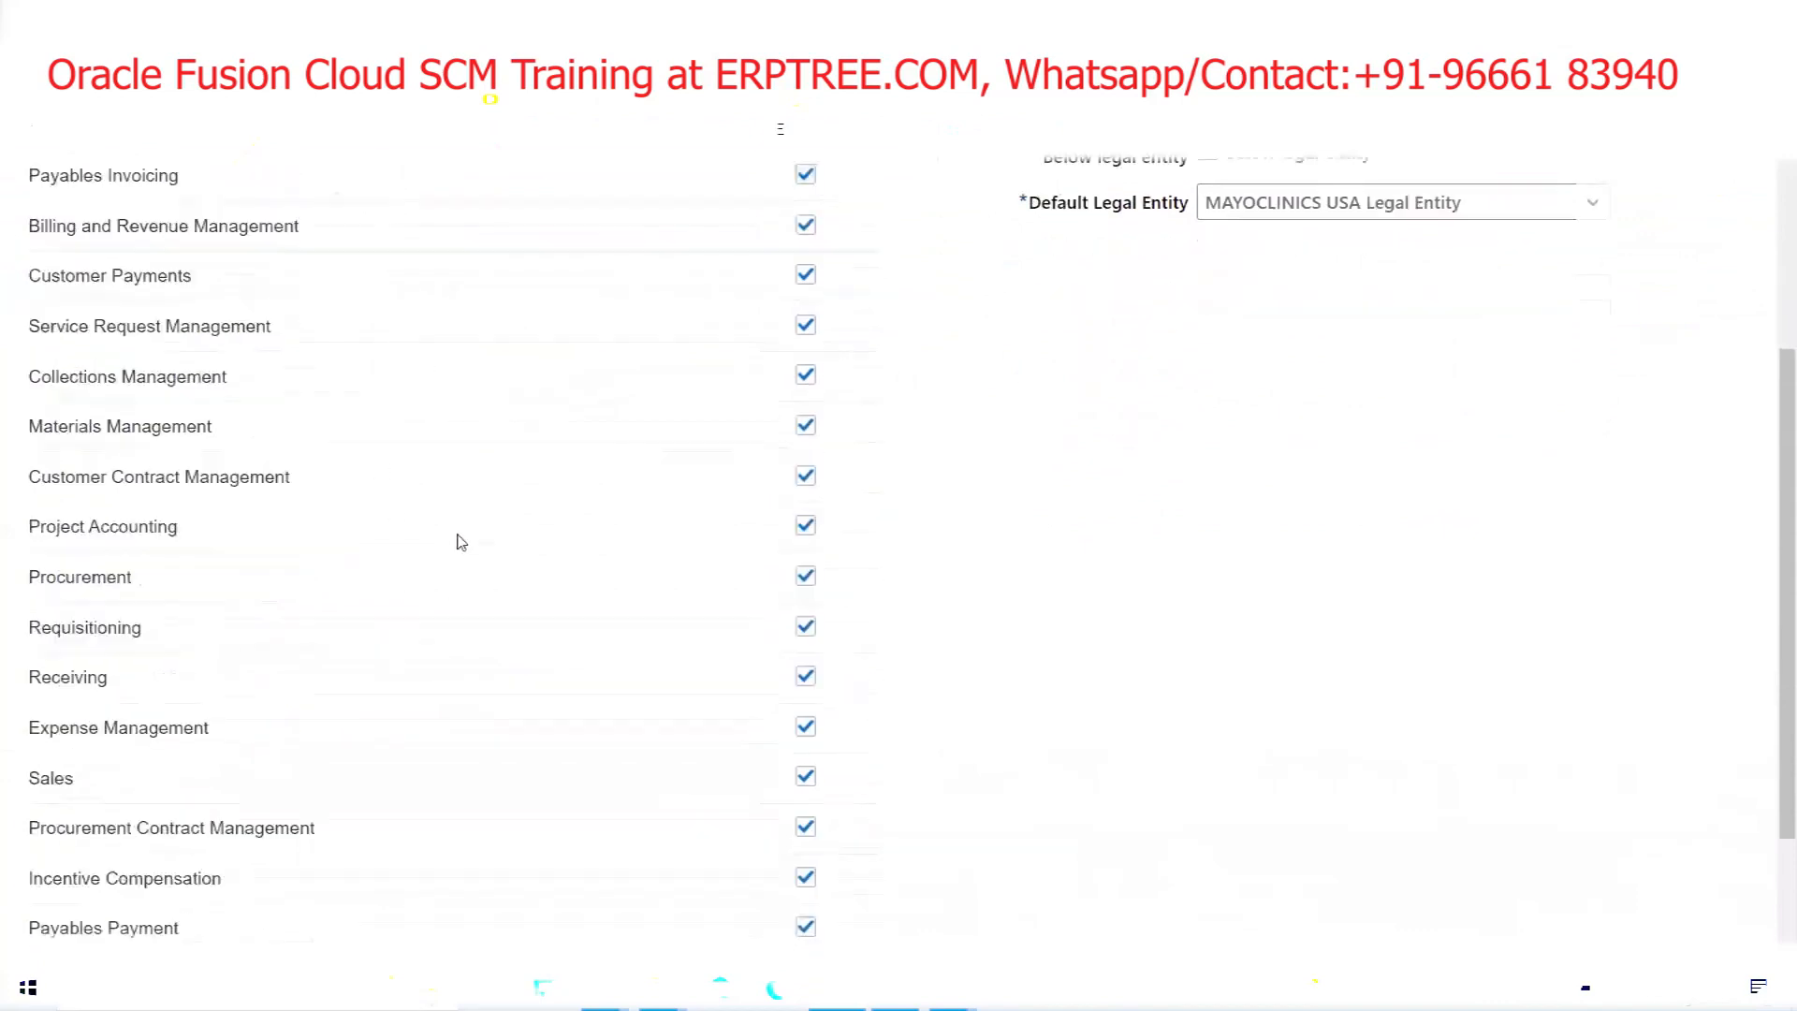
scroll(459, 614, up, 5)
scroll(458, 615, up, 2)
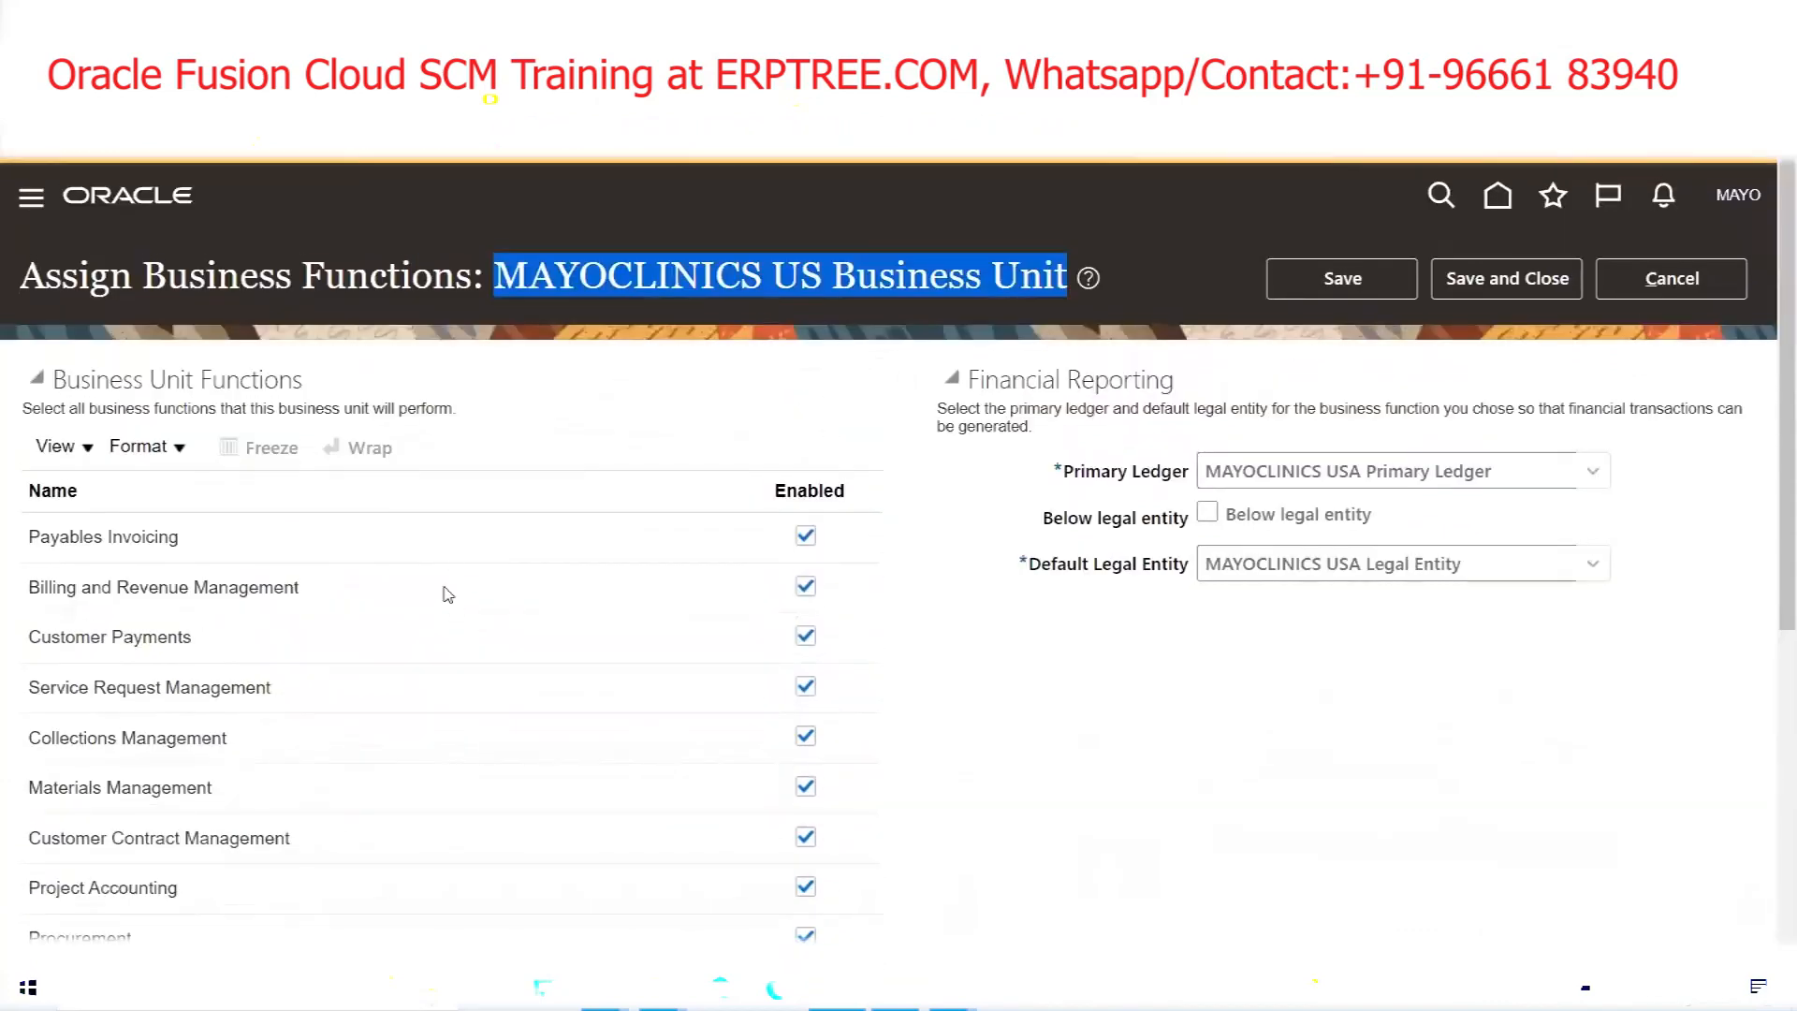
drag(1513, 475, 1145, 650)
click(1295, 562)
key(ctrl+a)
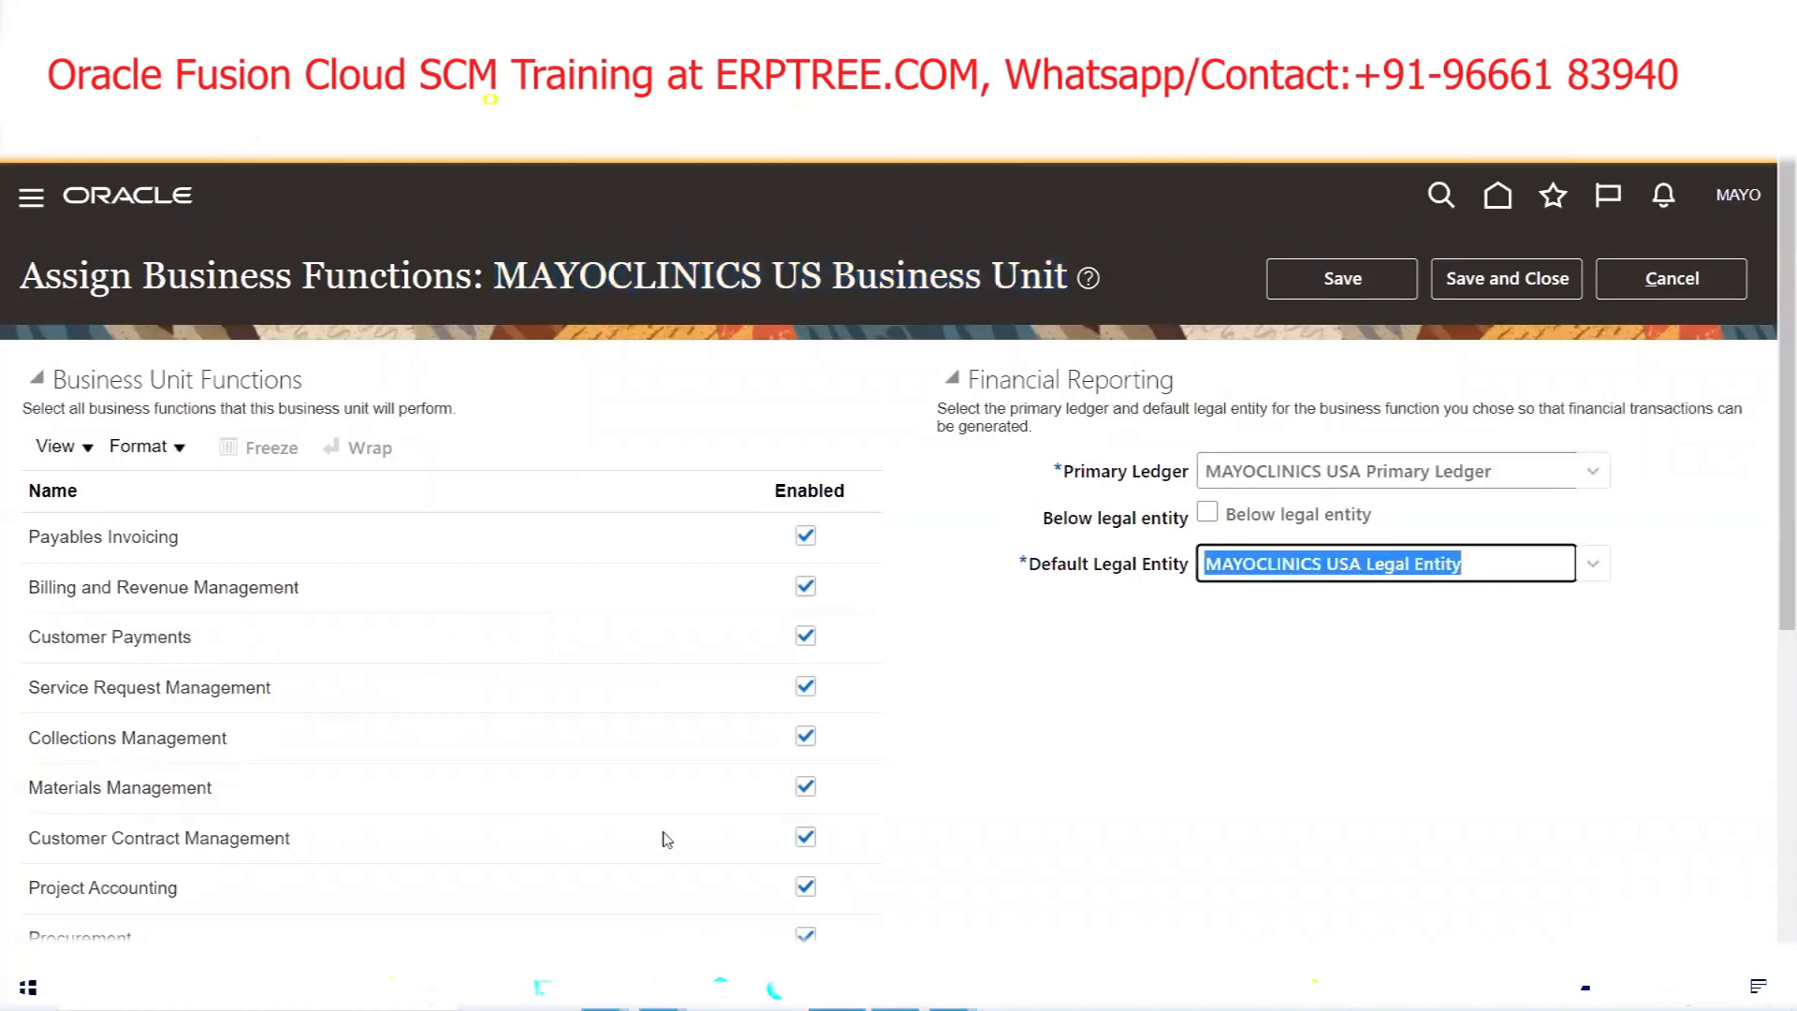
click(1550, 294)
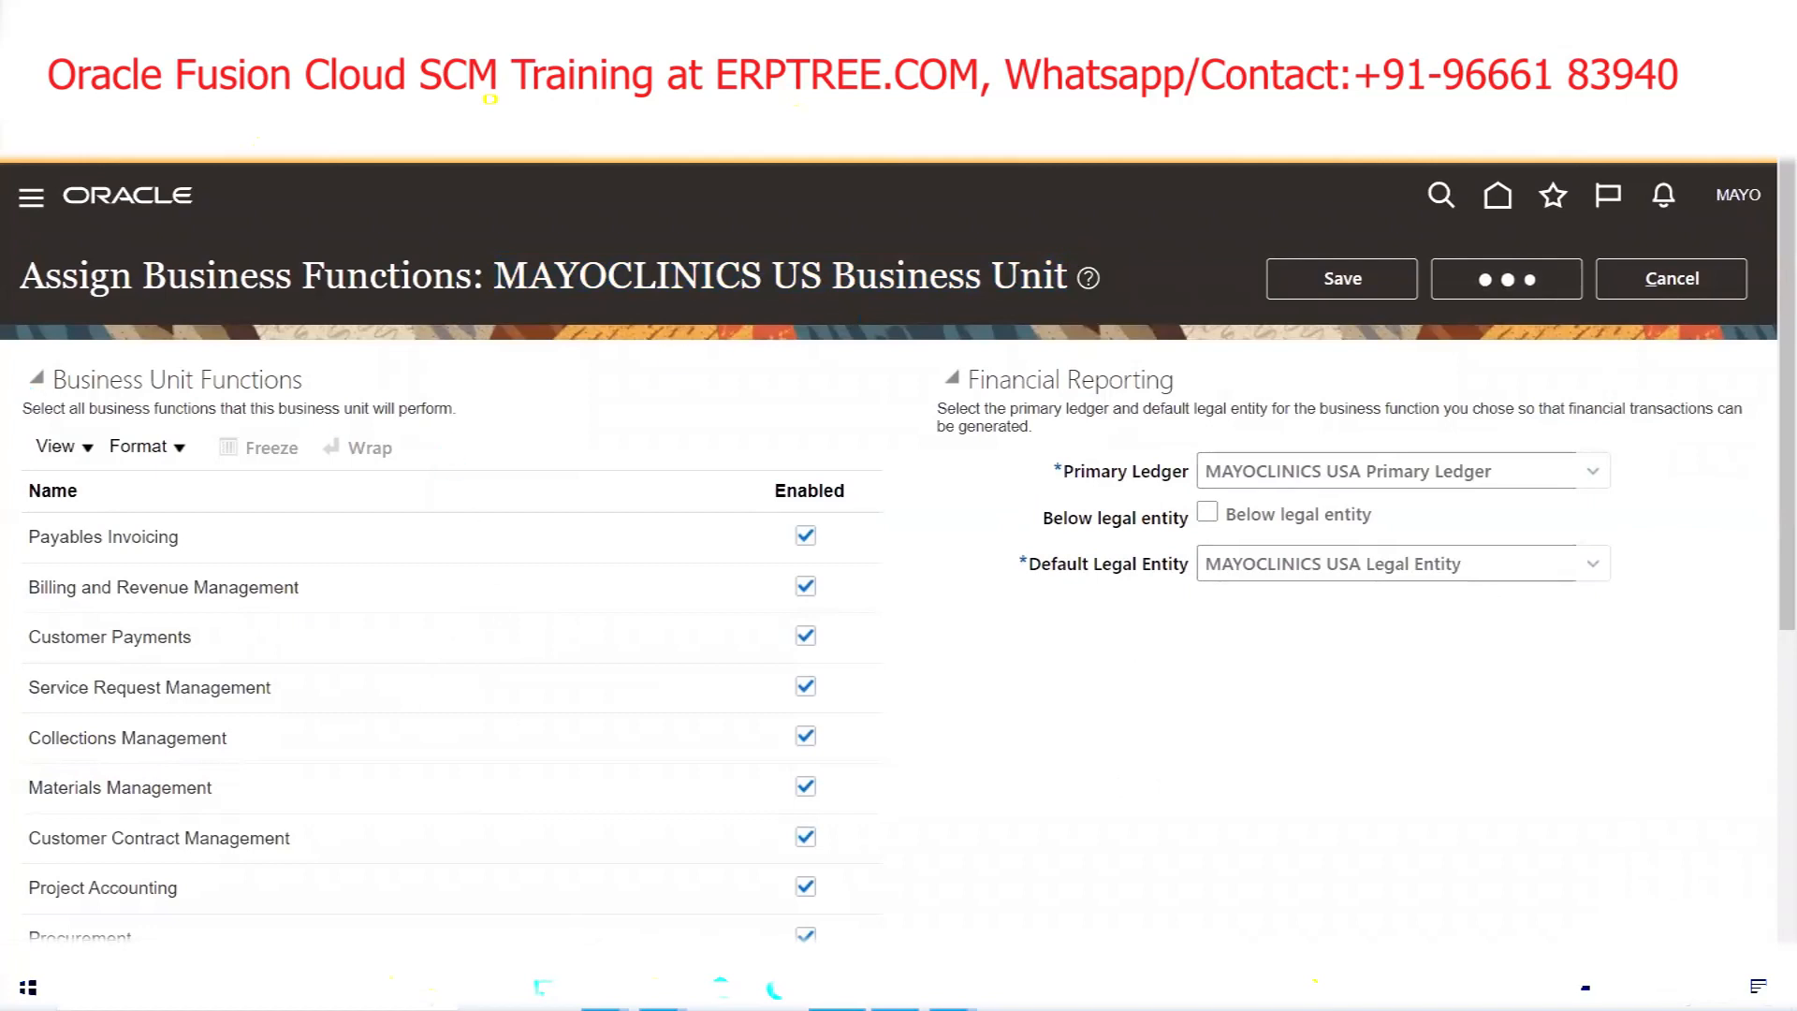
Return to the Excel setup checklist and highlight the FinancialsCommonEntities heading
mouse_move(604, 988)
click(532, 908)
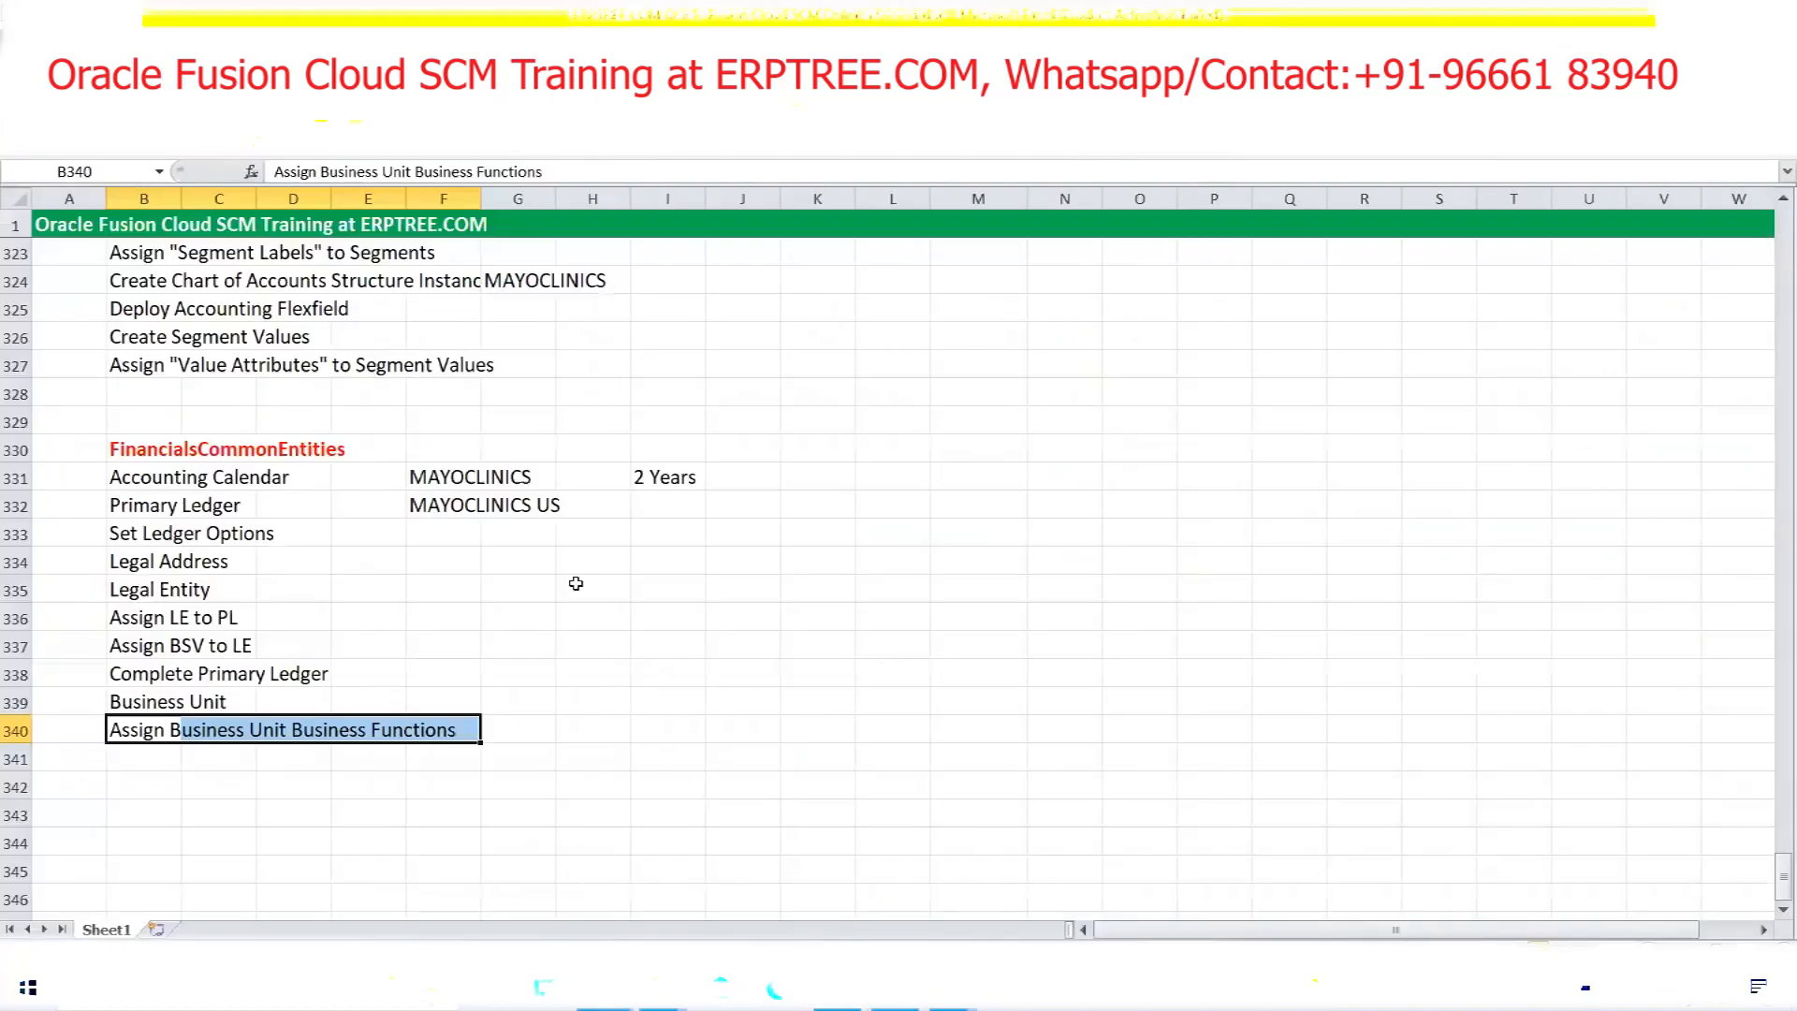
drag(125, 452, 315, 464)
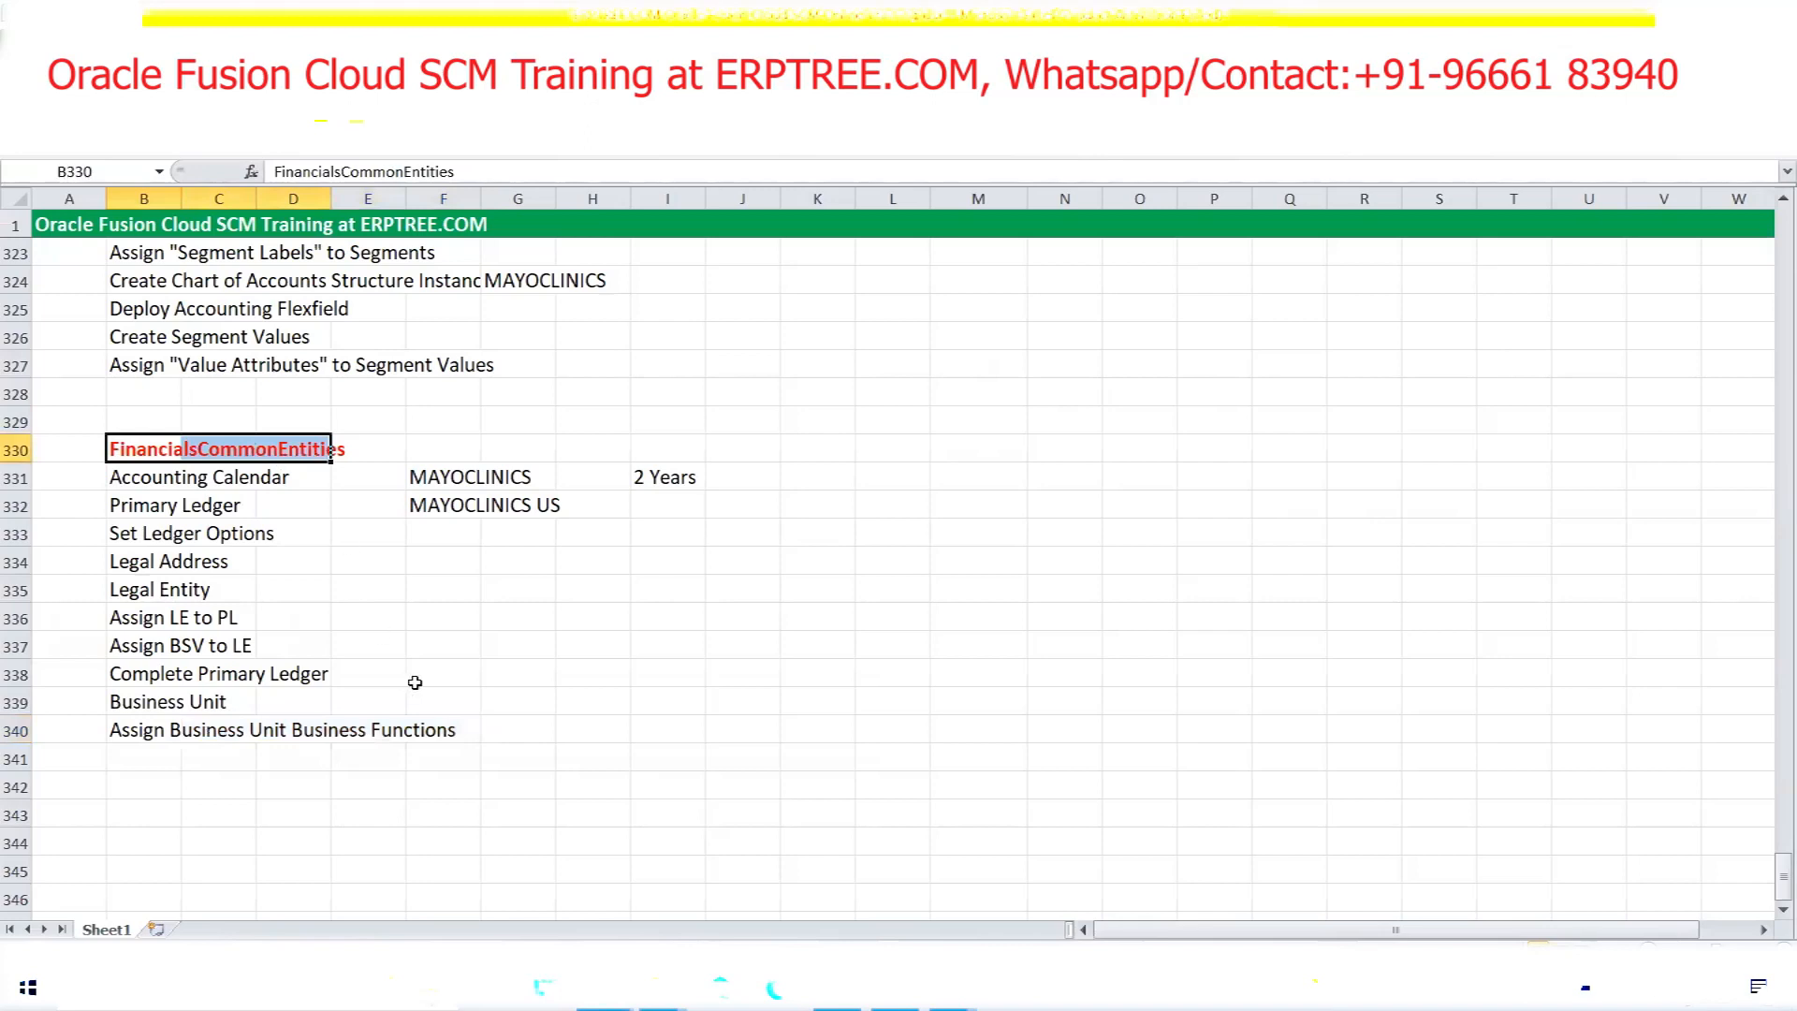
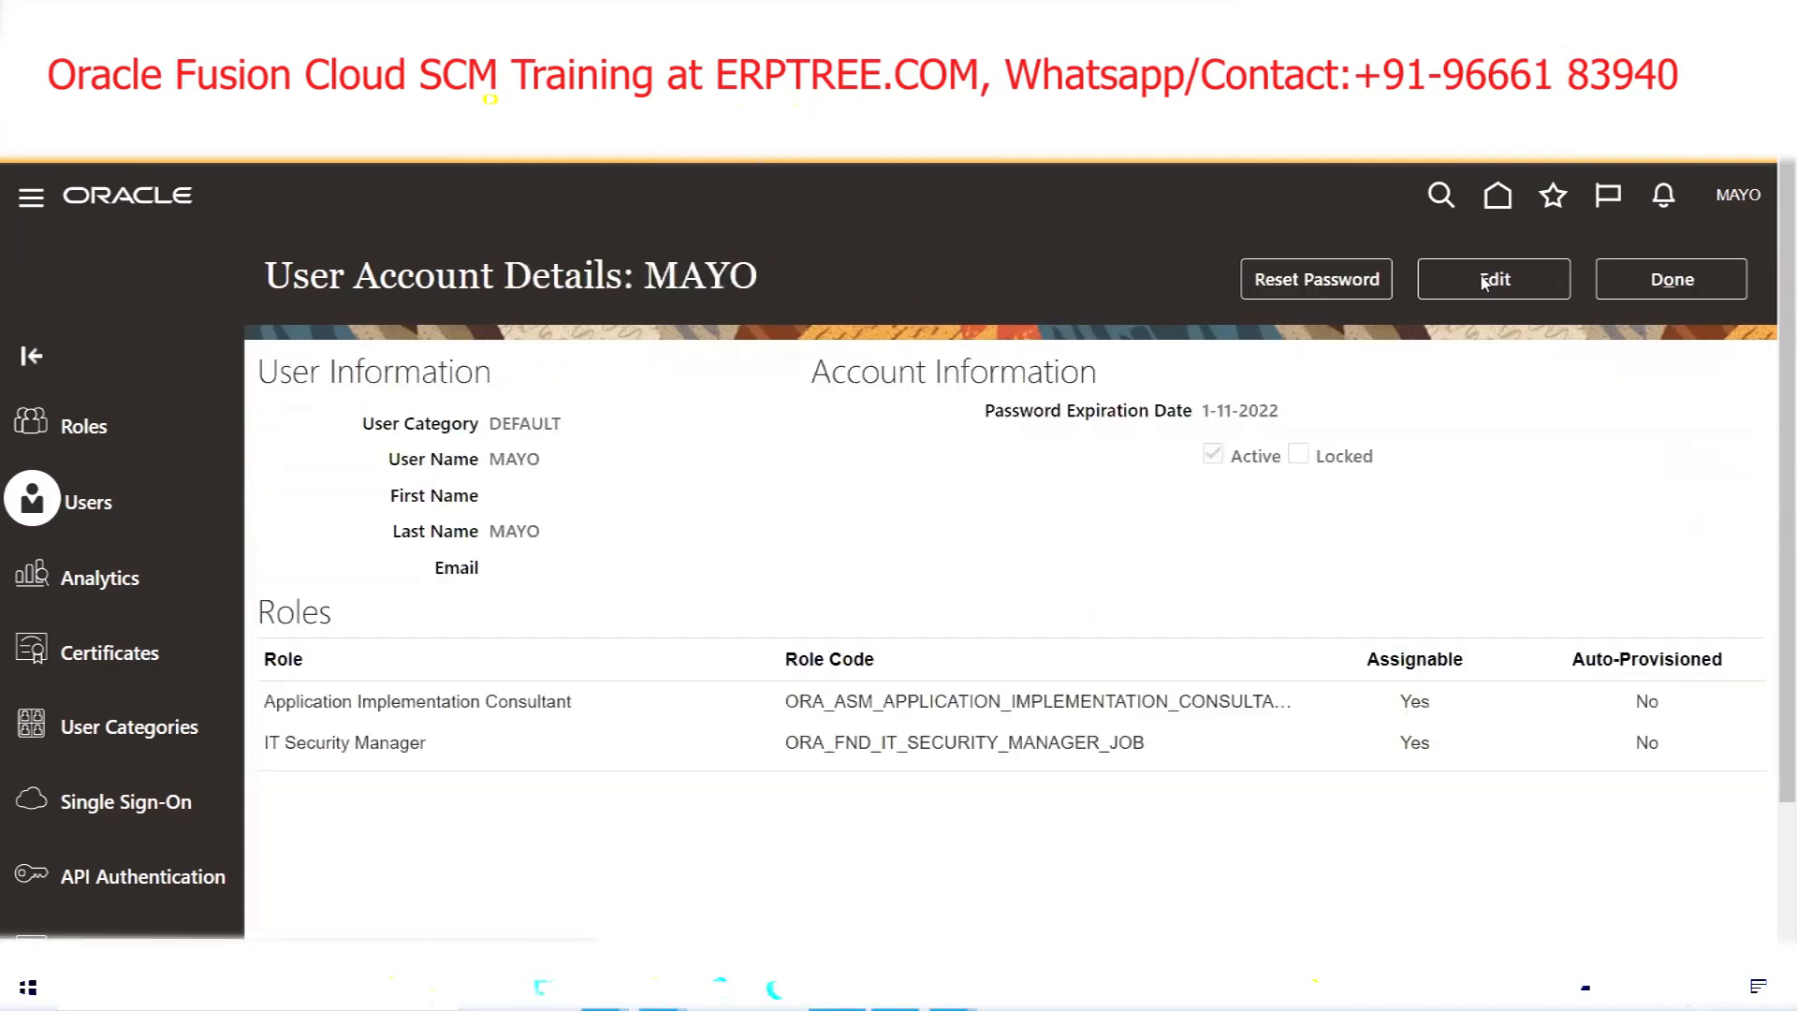
Search the user accounts for MAYO and open the MAYO account in edit mode
click(1483, 286)
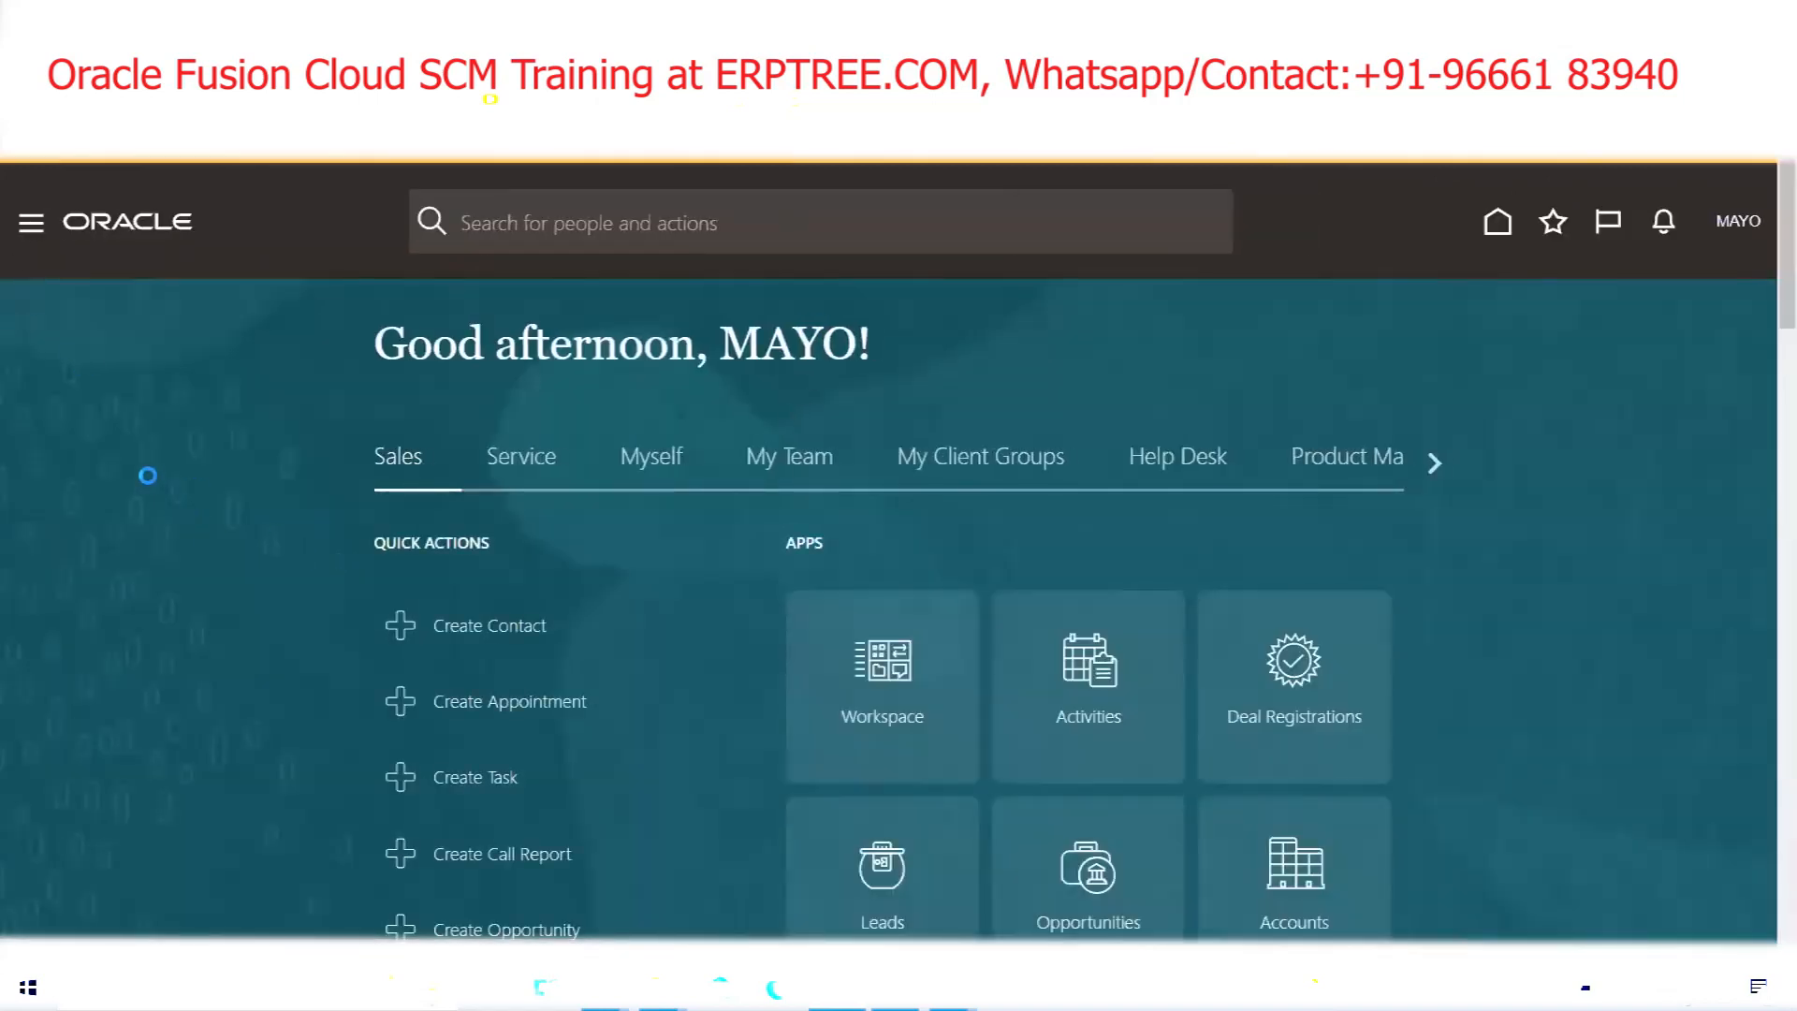
scroll(149, 476, down, 5)
scroll(220, 697, down, 1)
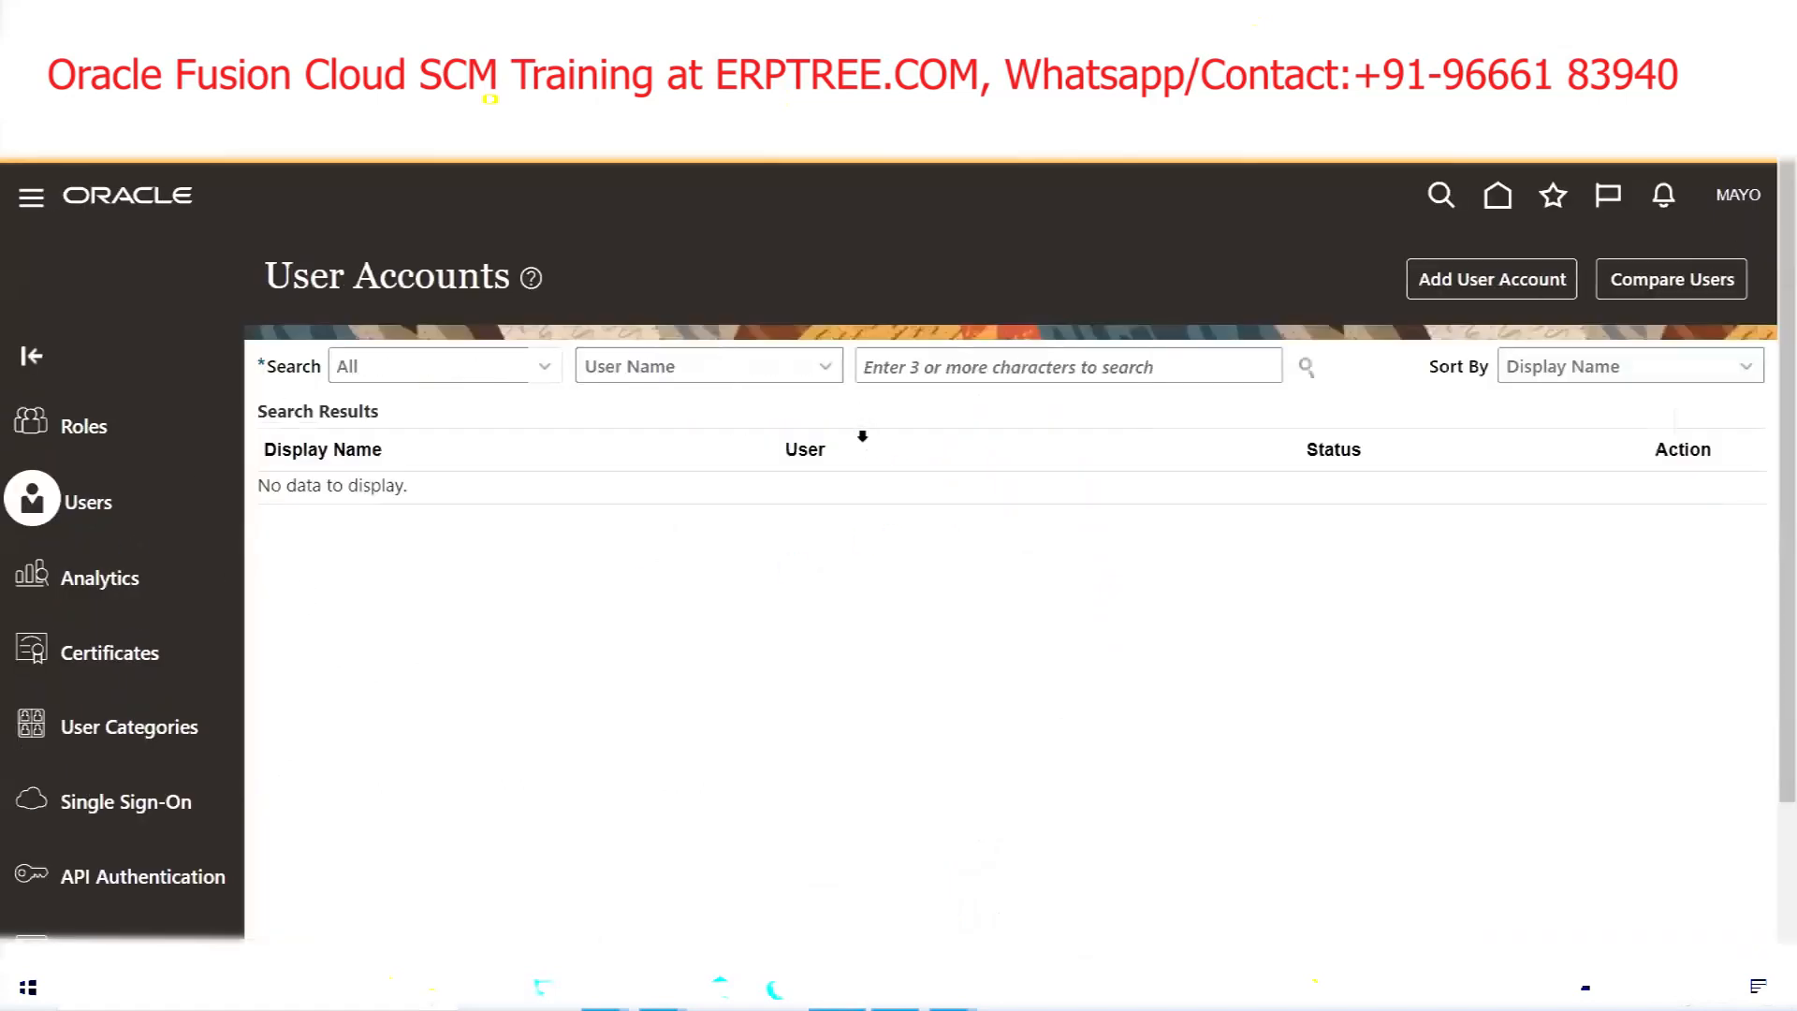
click(878, 375)
text(MAYO)
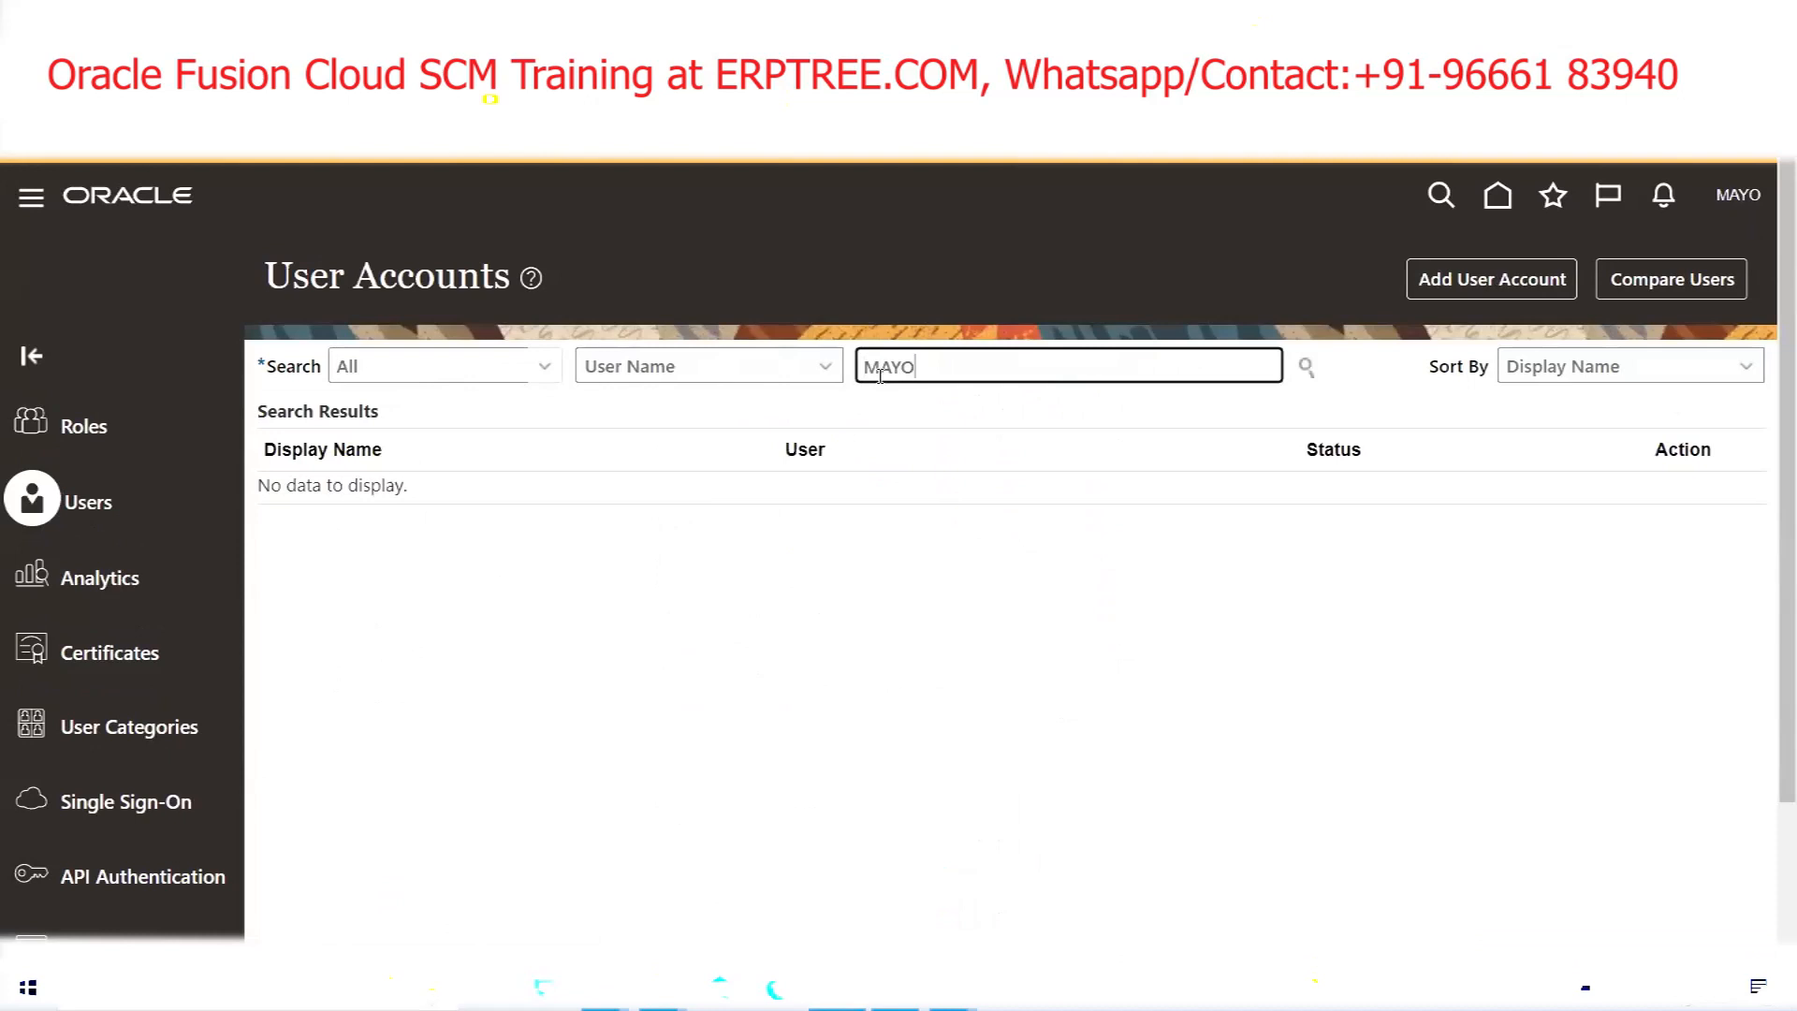
click(1307, 366)
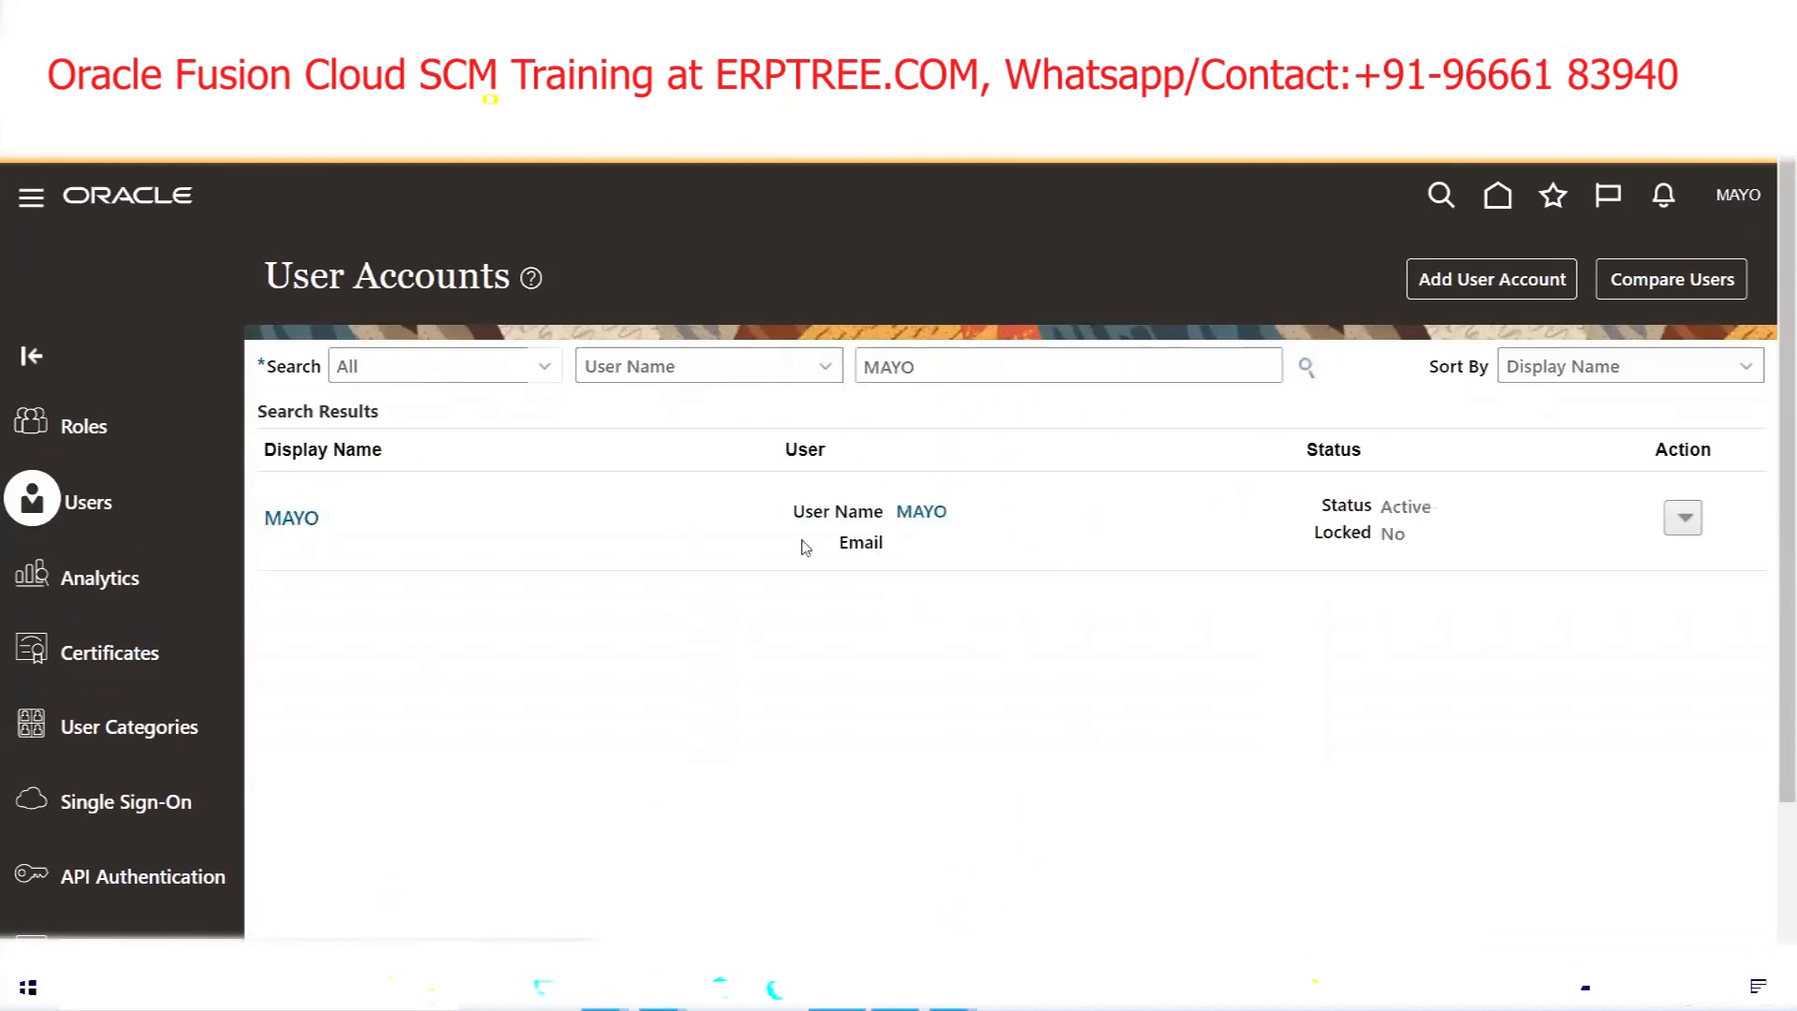
click(913, 511)
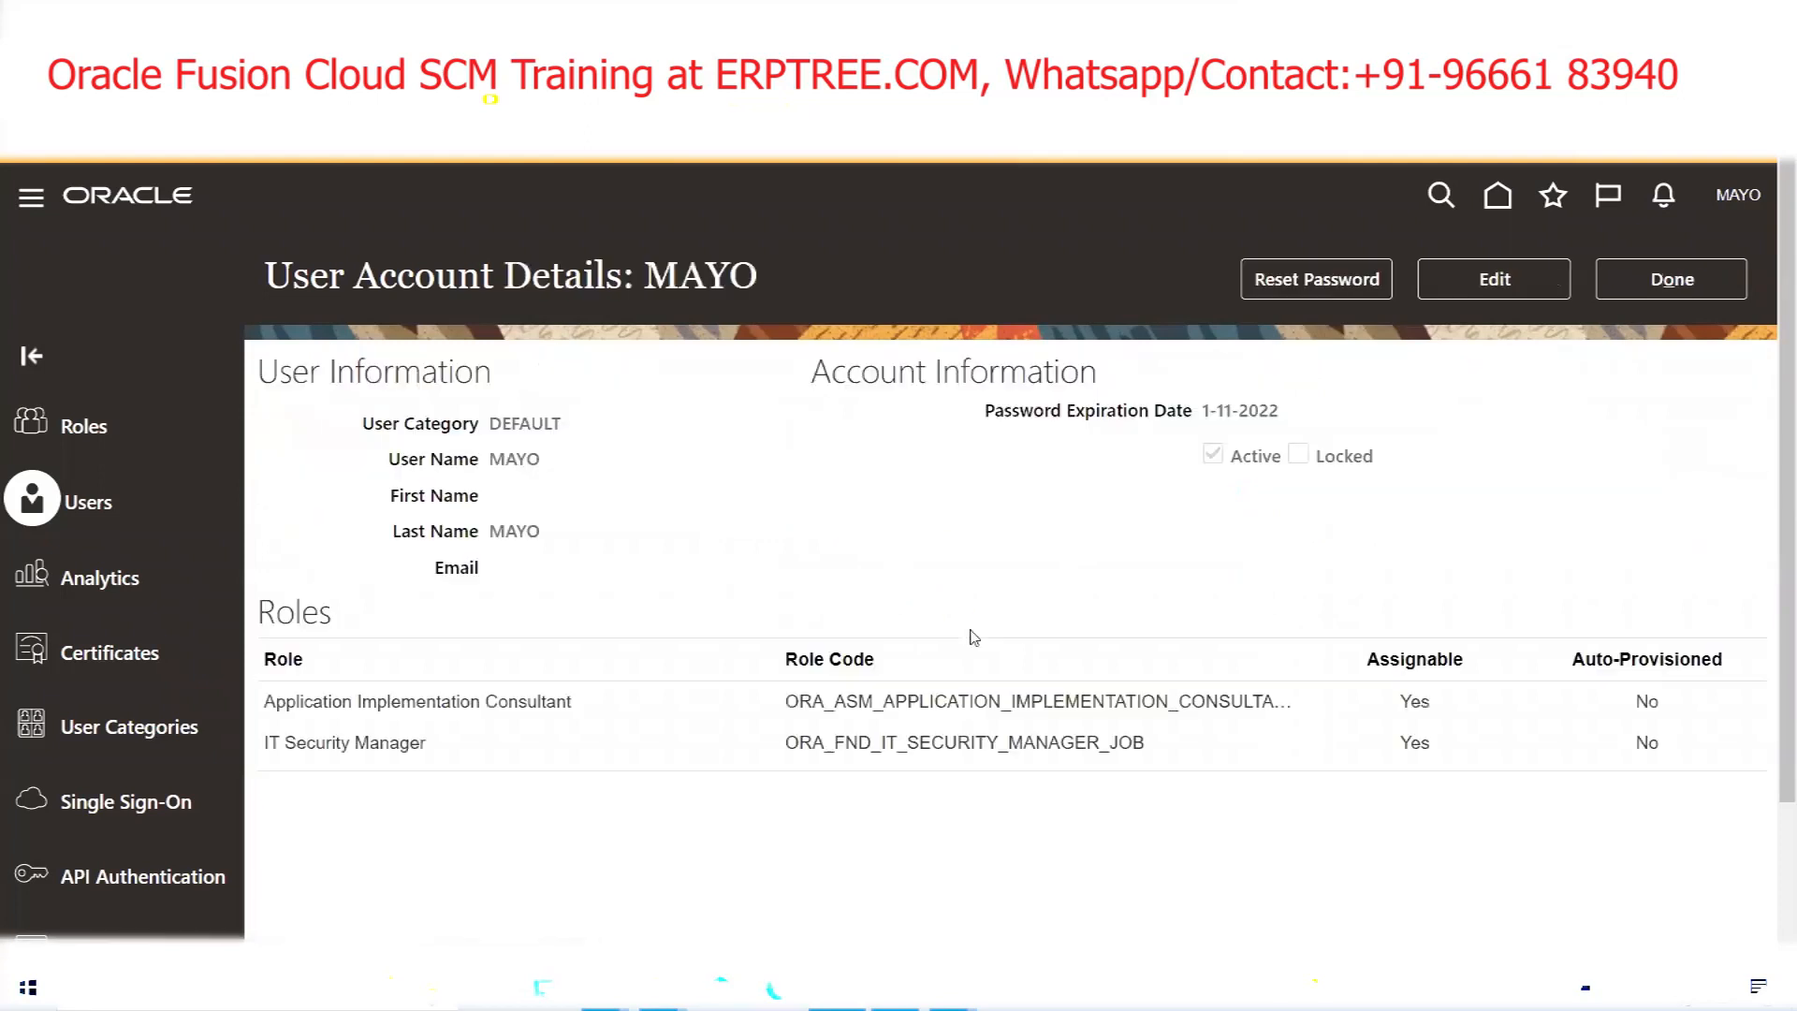
click(1502, 281)
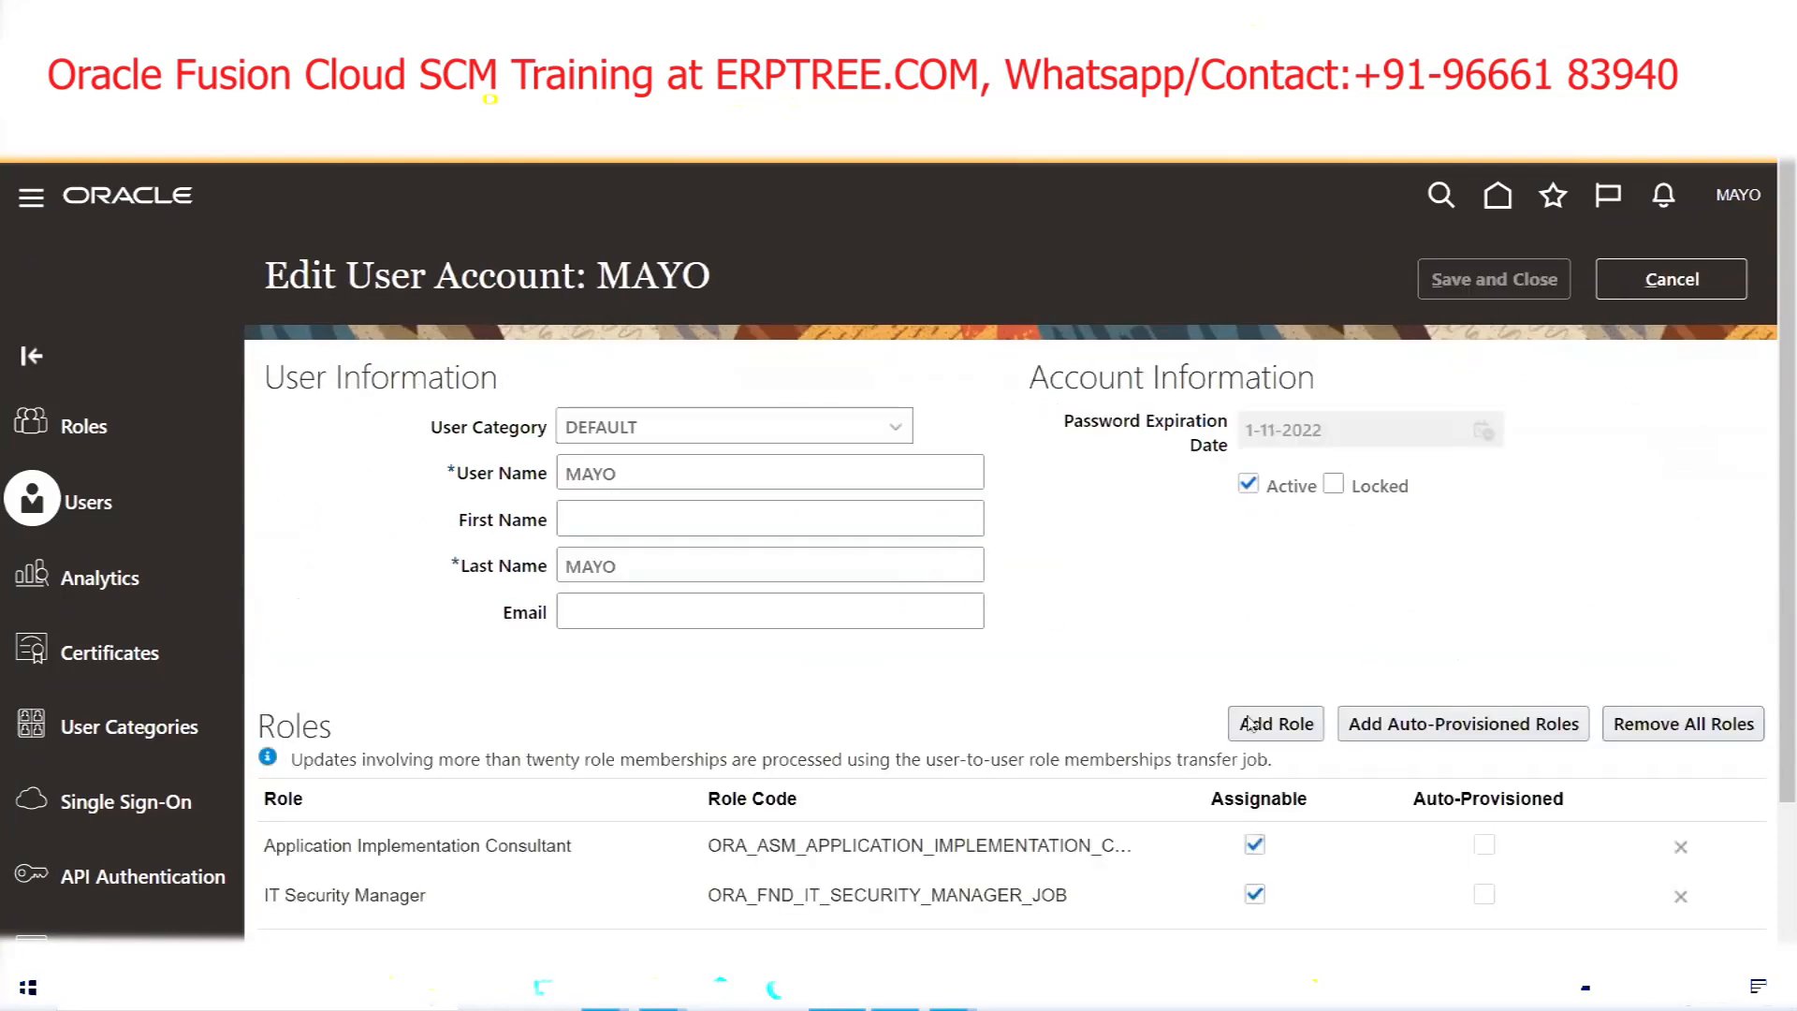
Add General Accounting Manager as MAYO's third role and save the account
click(1280, 726)
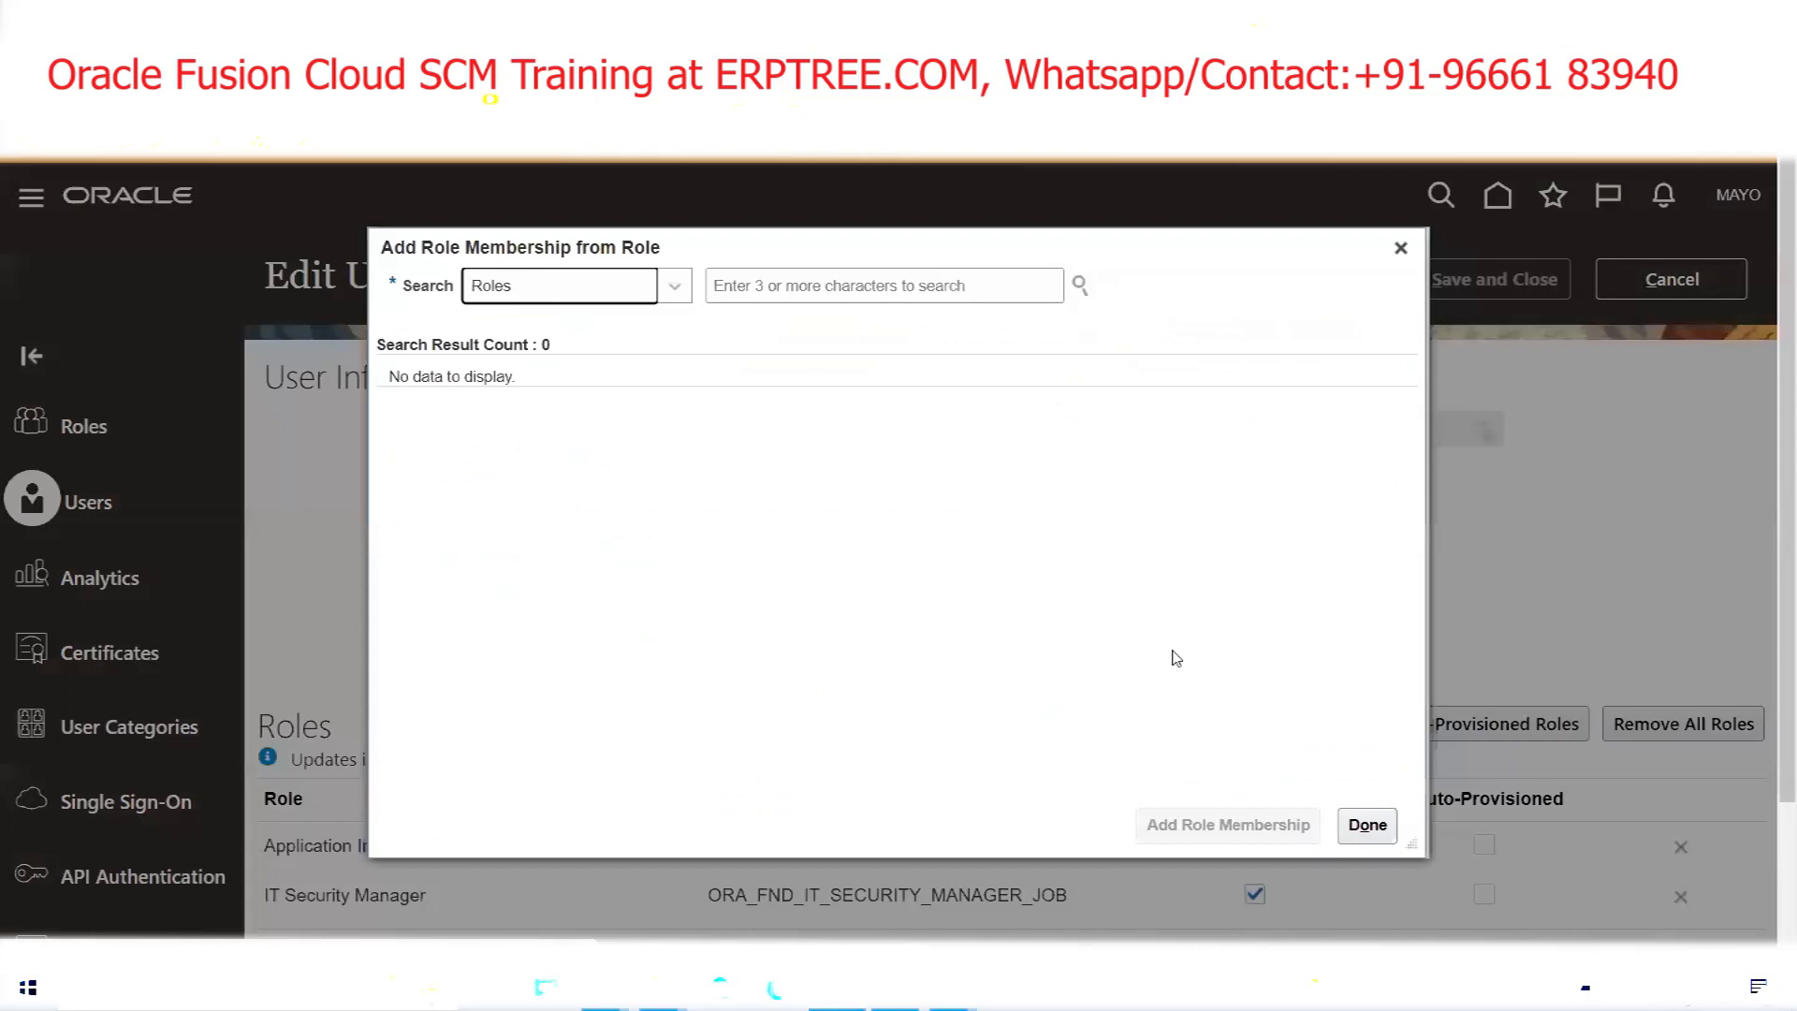
click(799, 287)
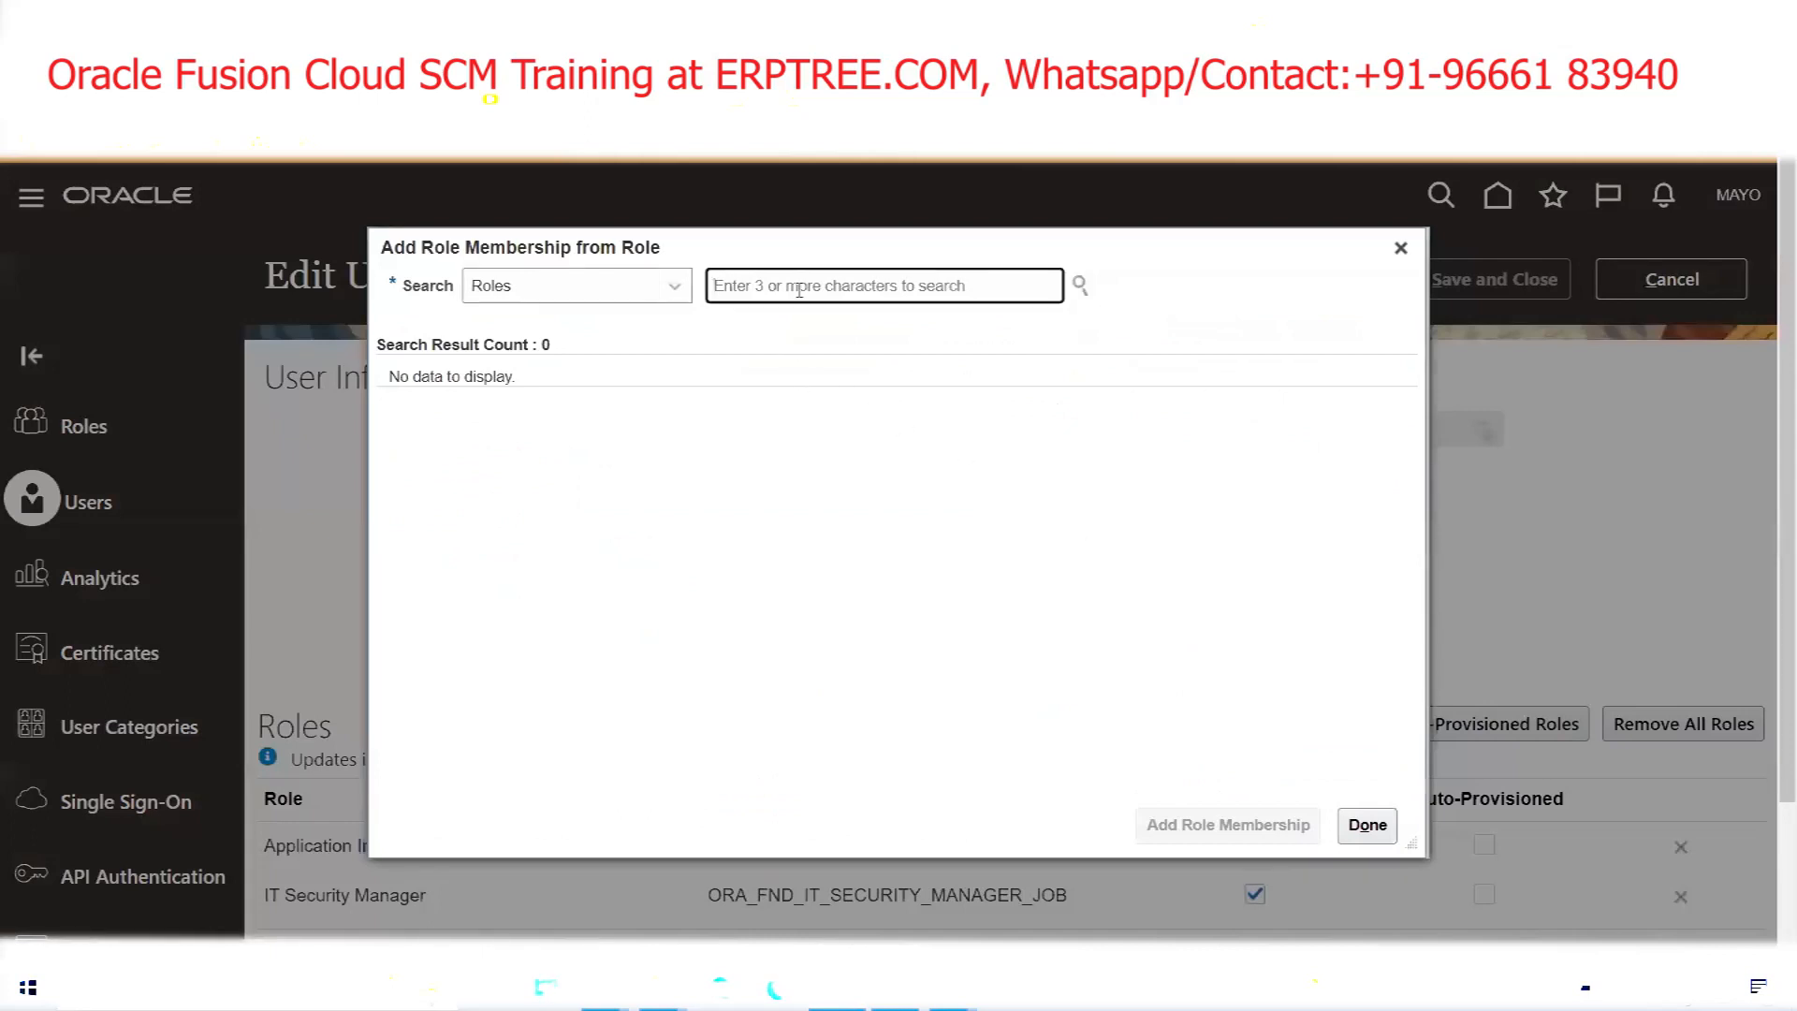
text(General)
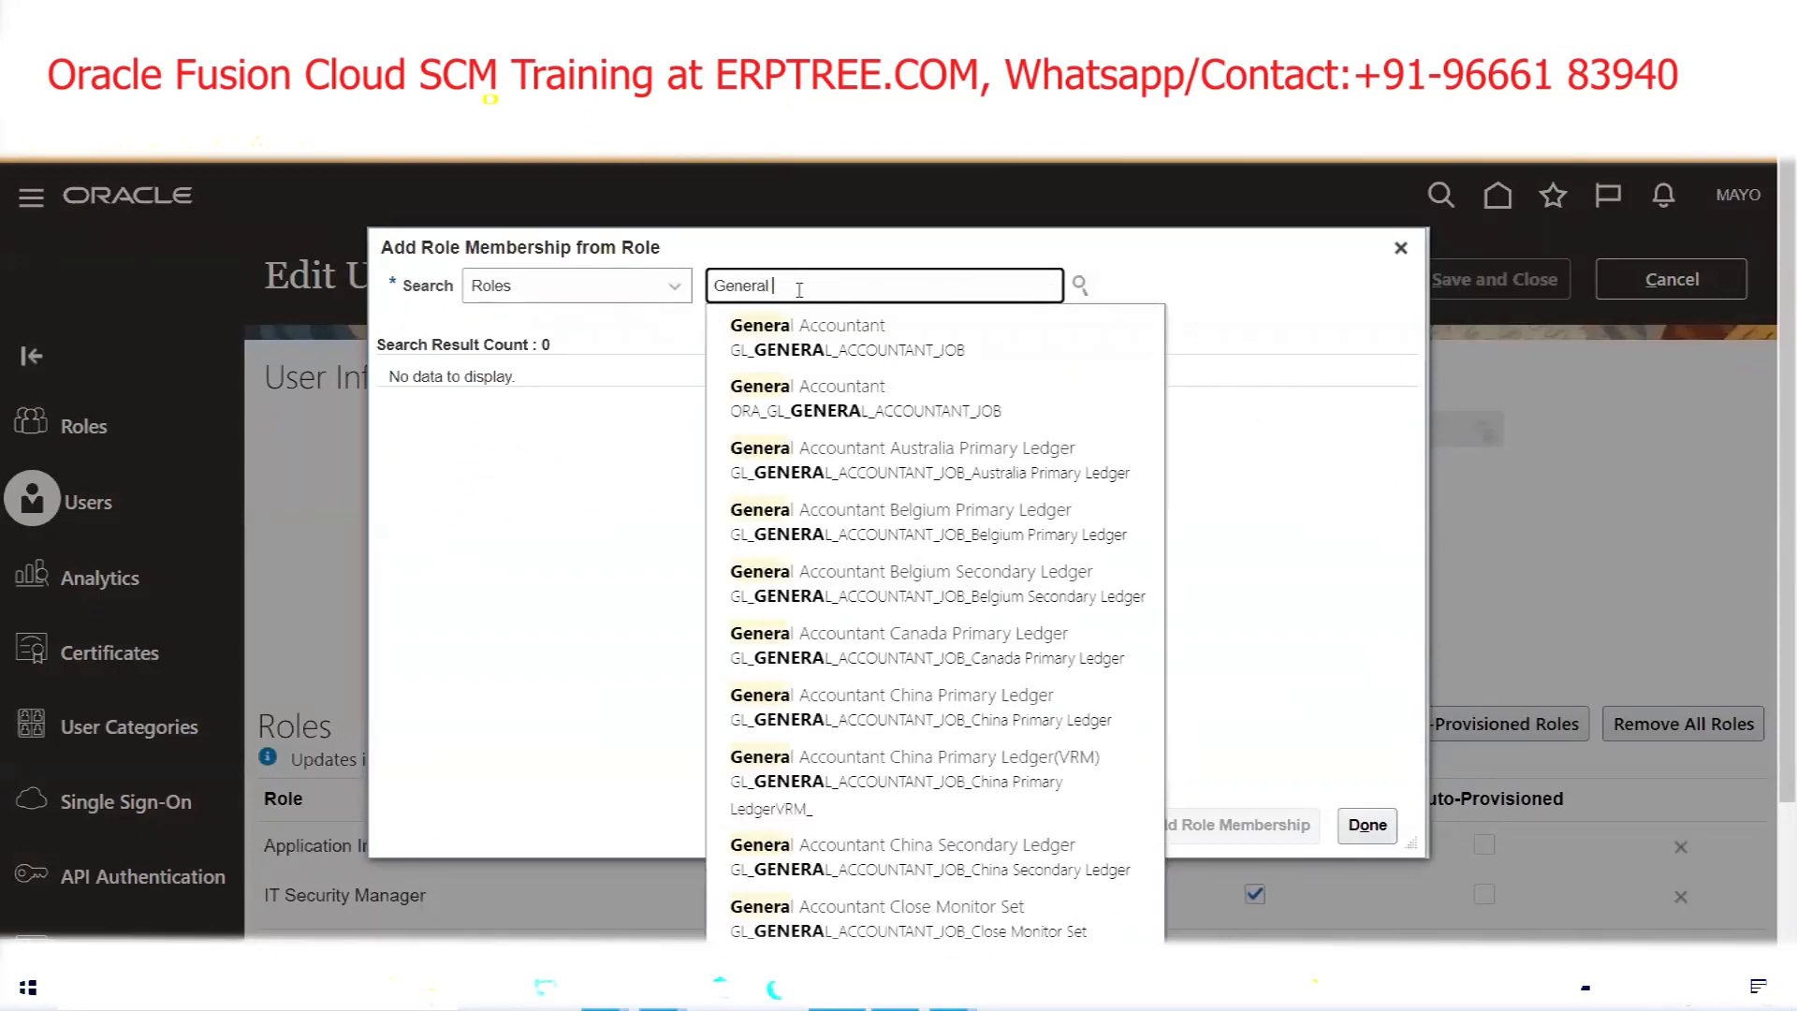
text( Accou)
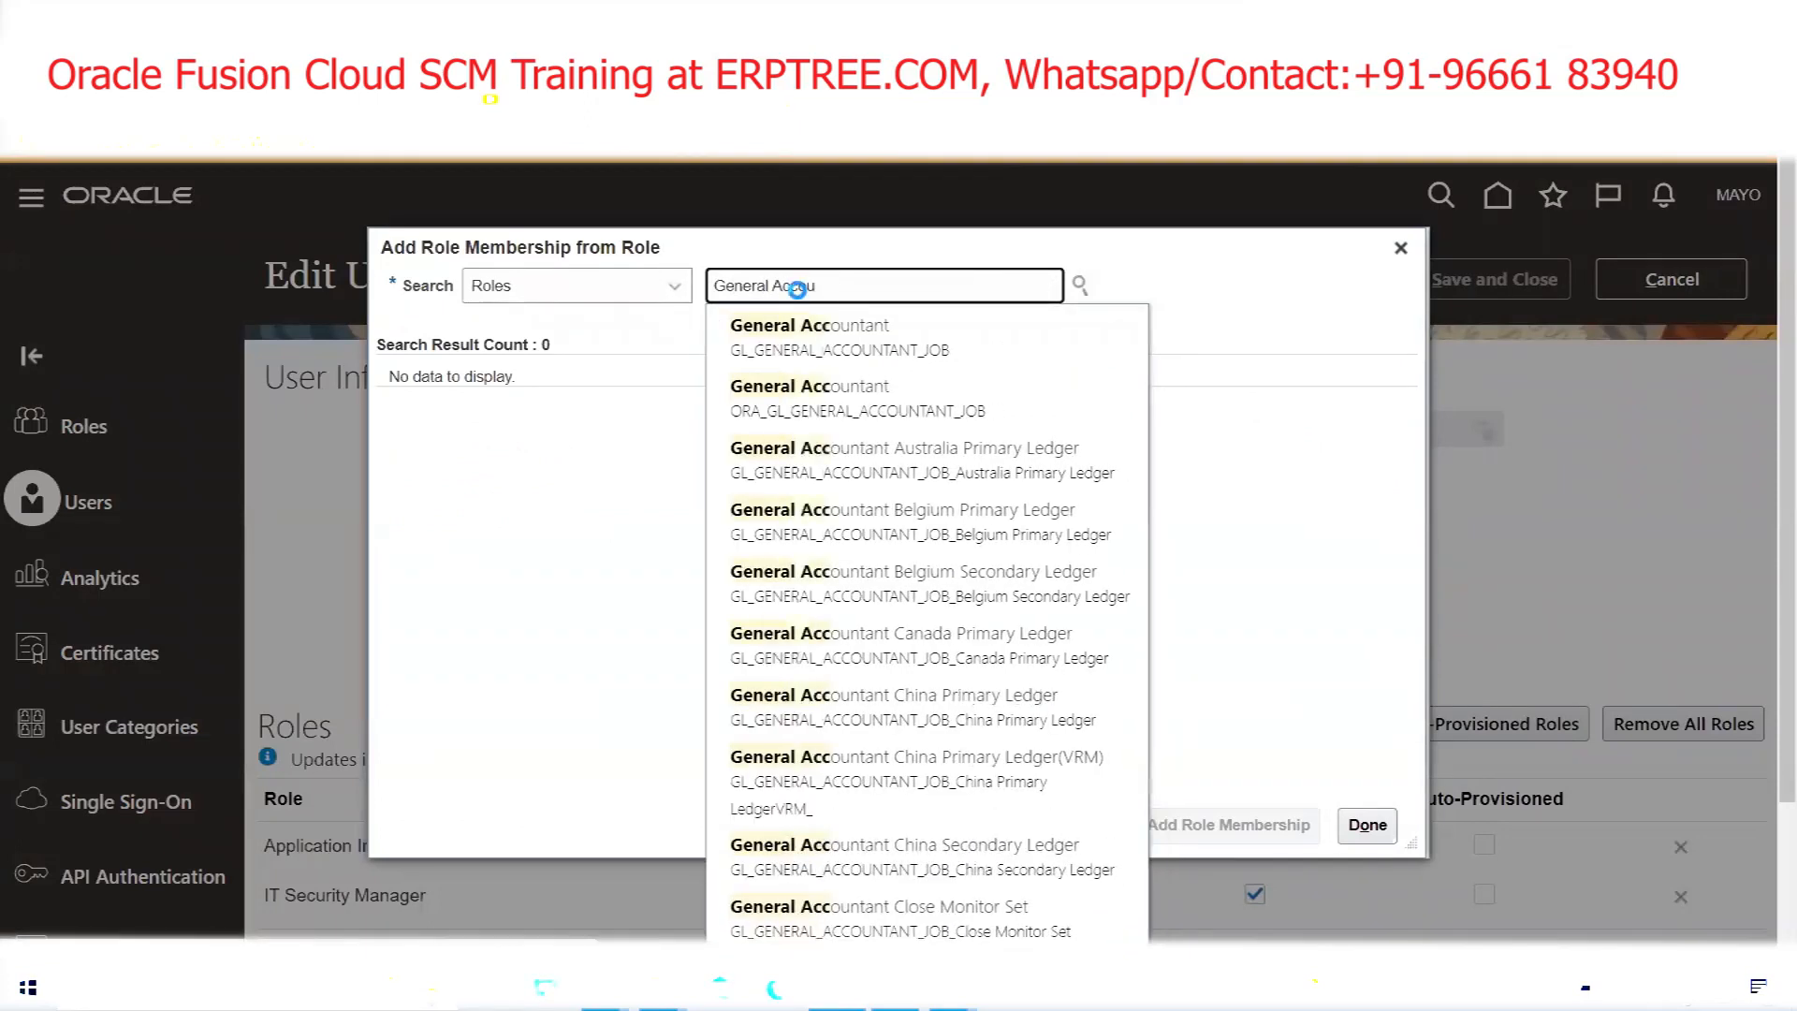
text(n)
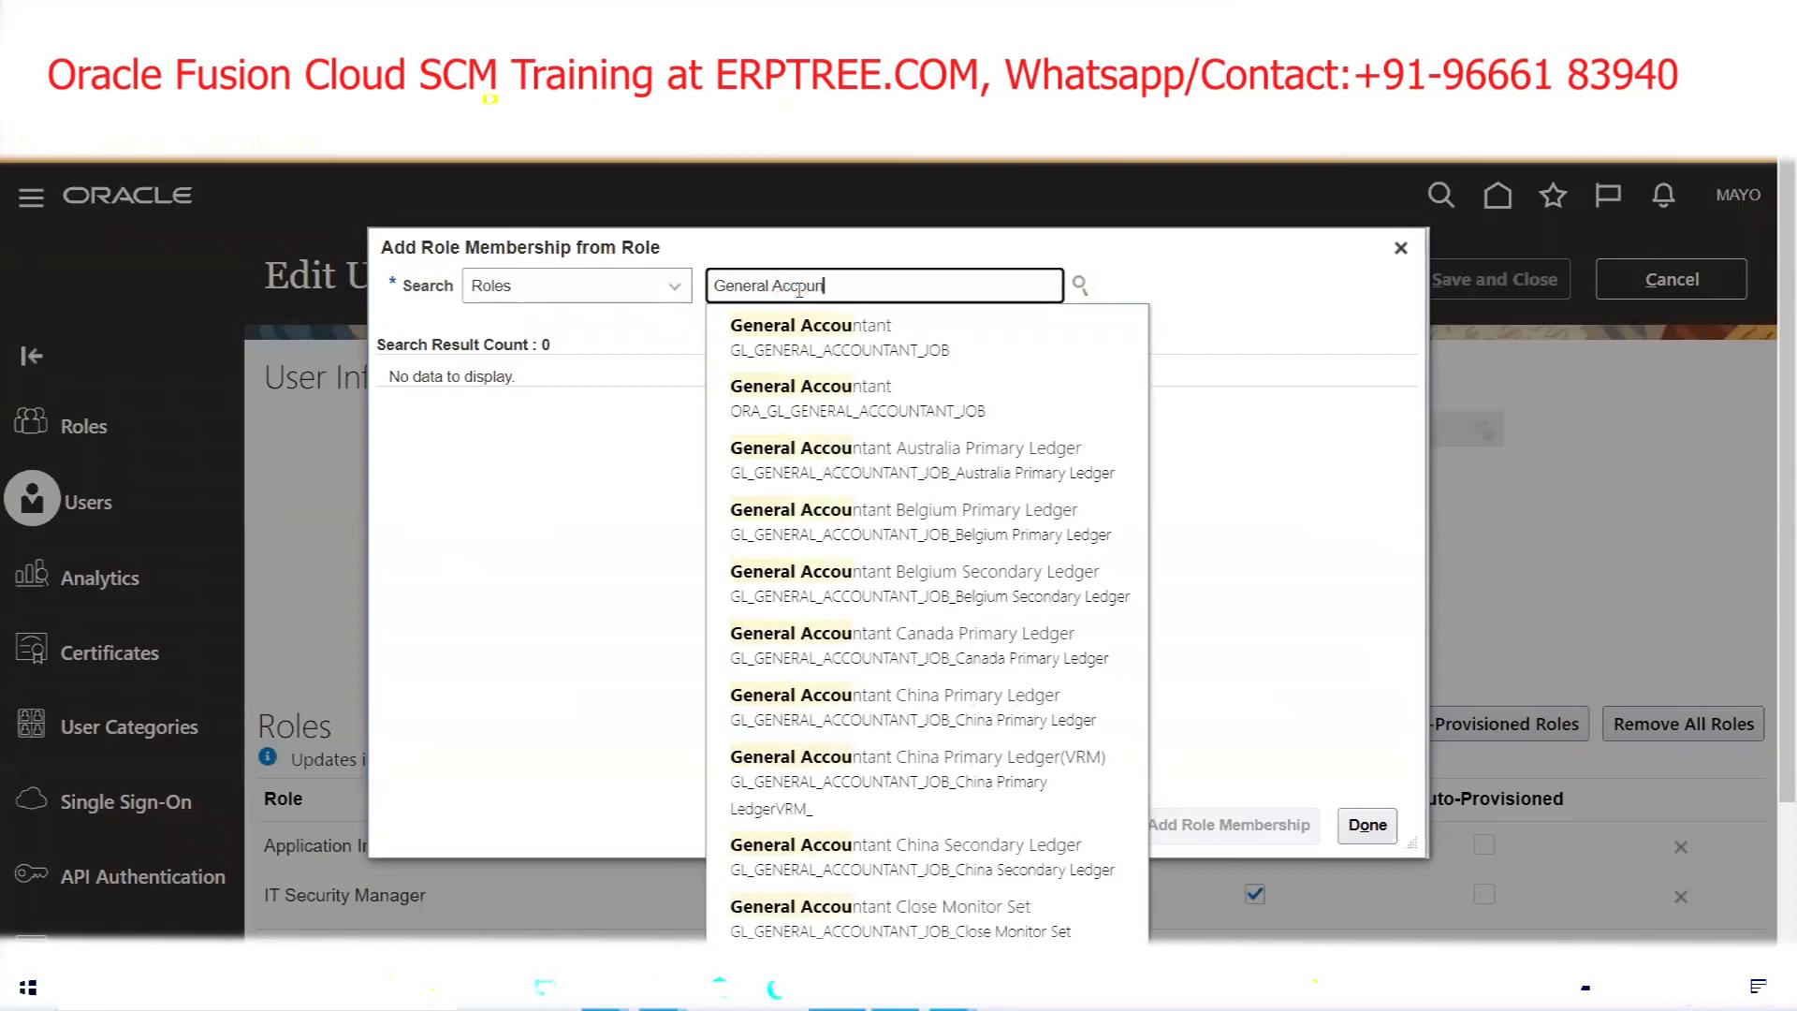
text(ting)
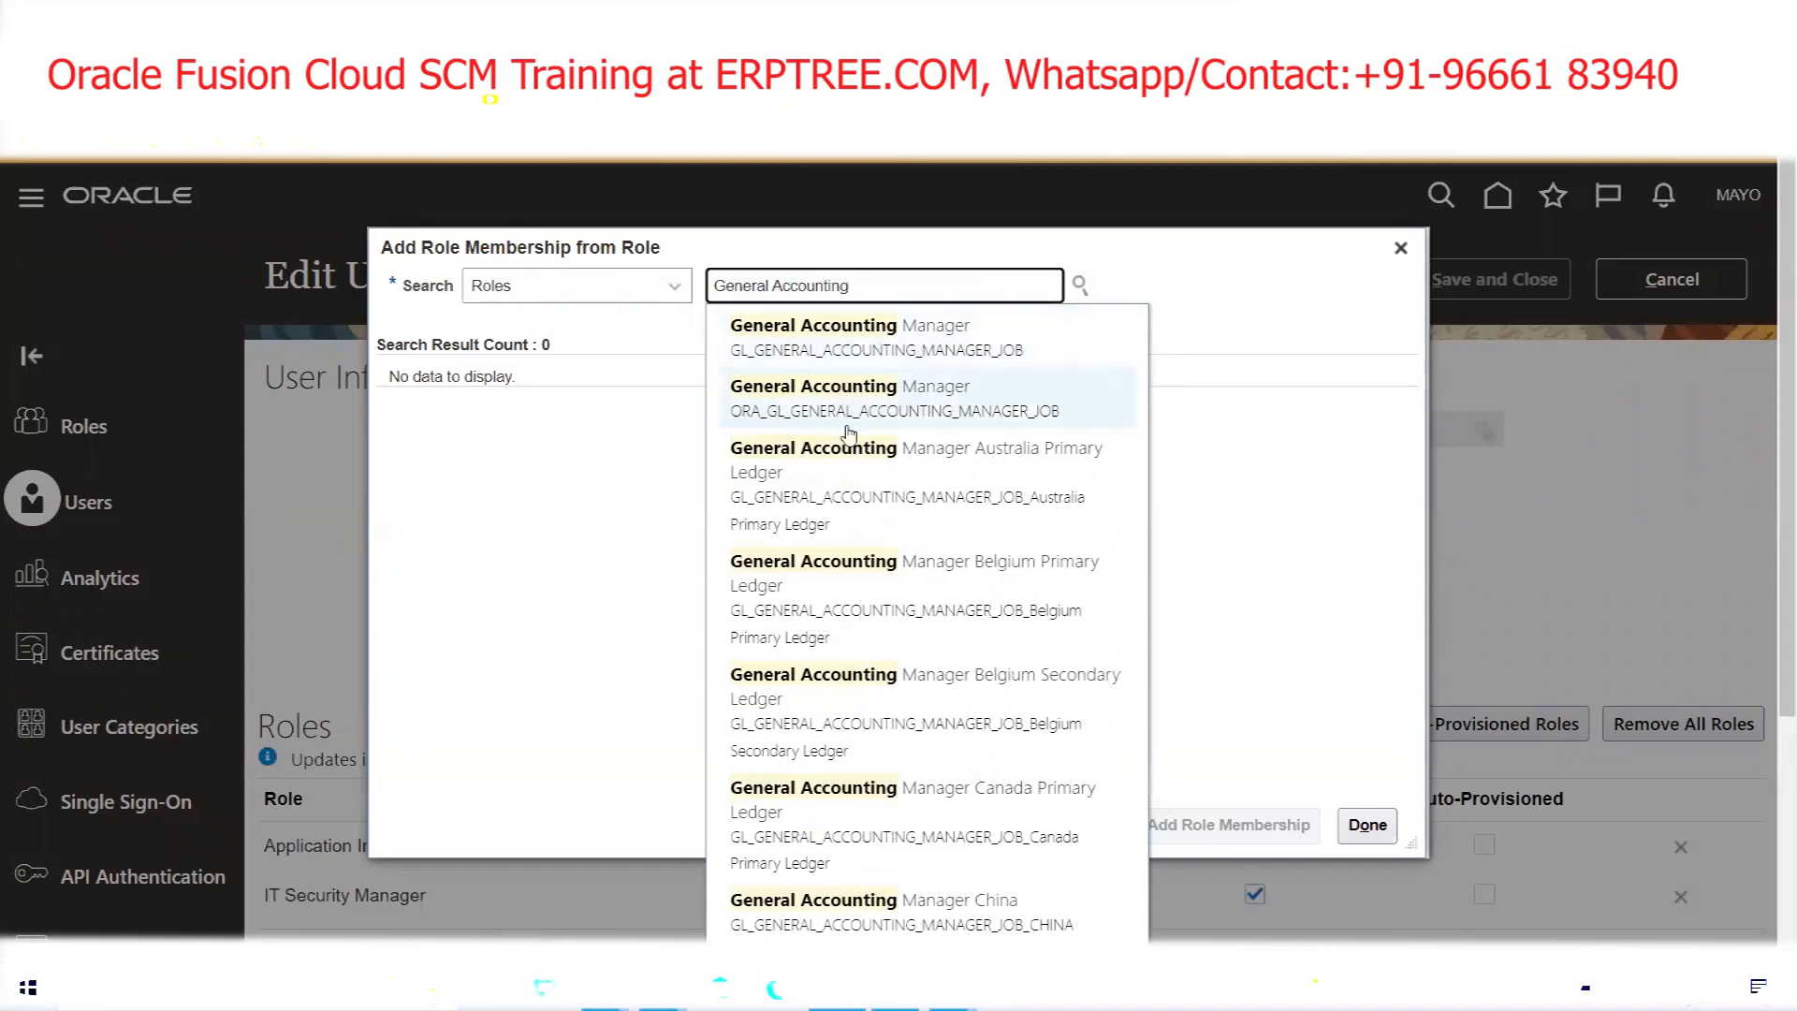
click(768, 412)
click(770, 407)
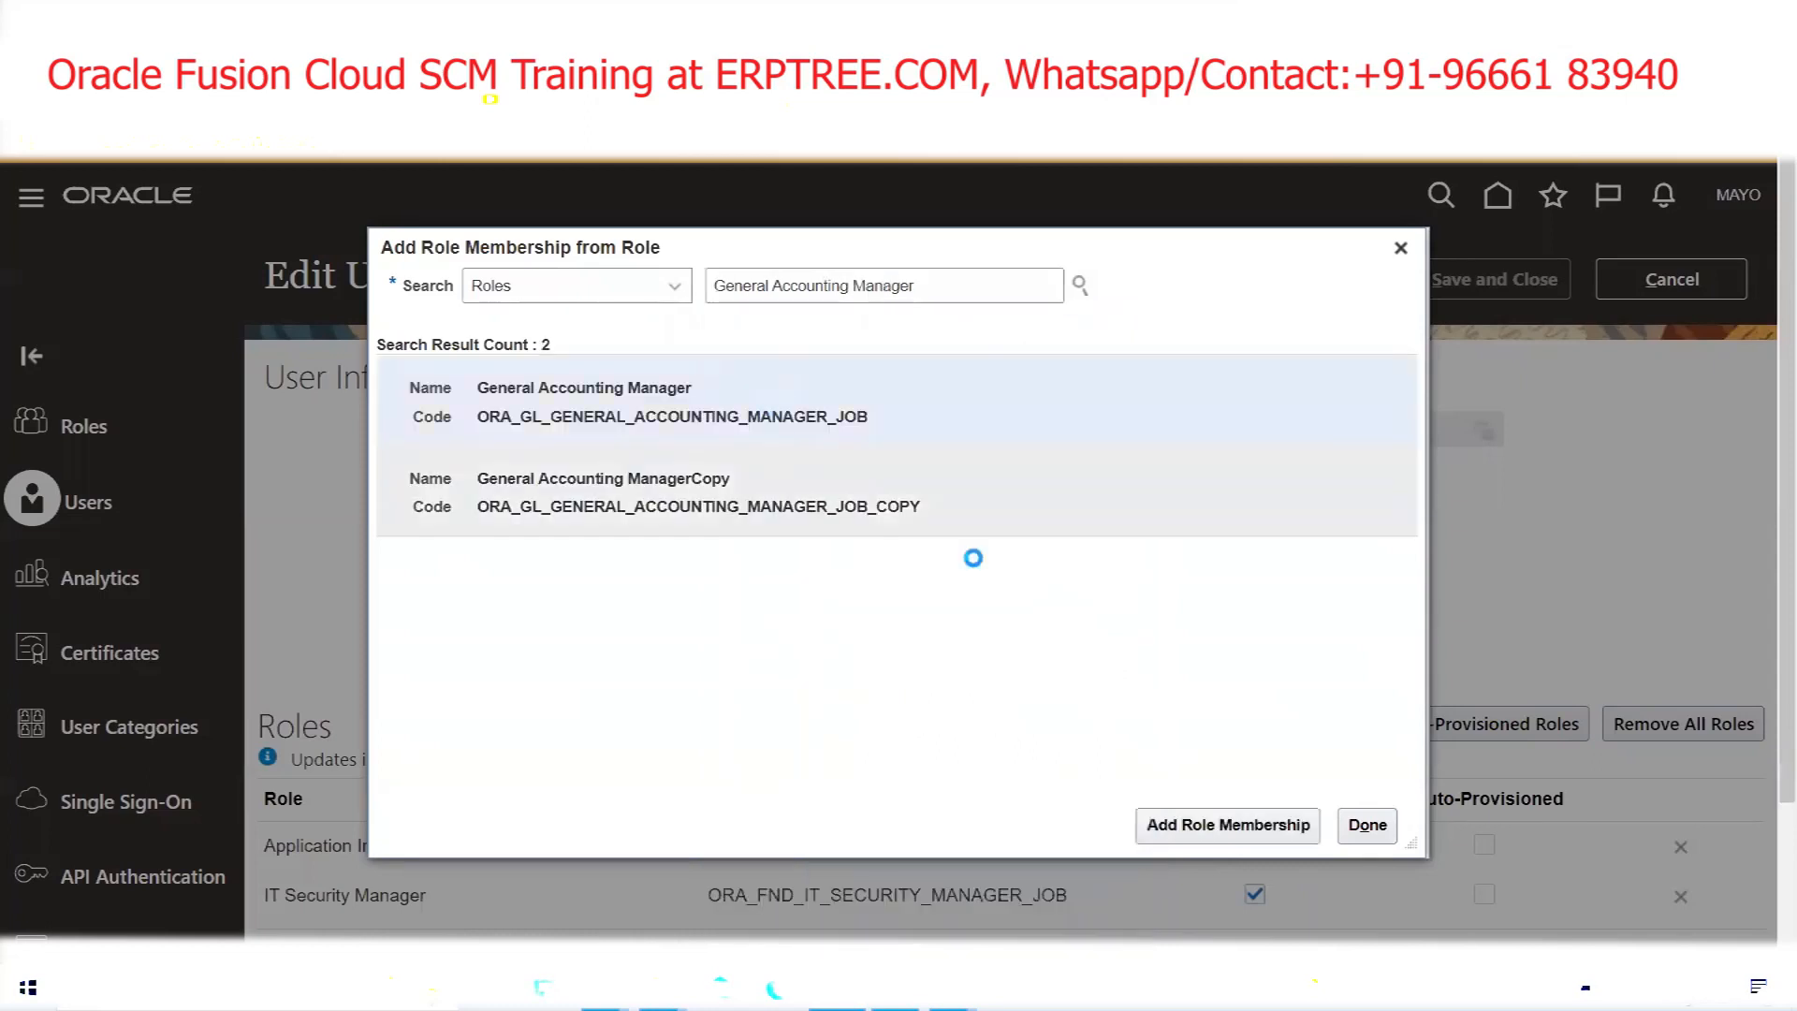
click(1208, 822)
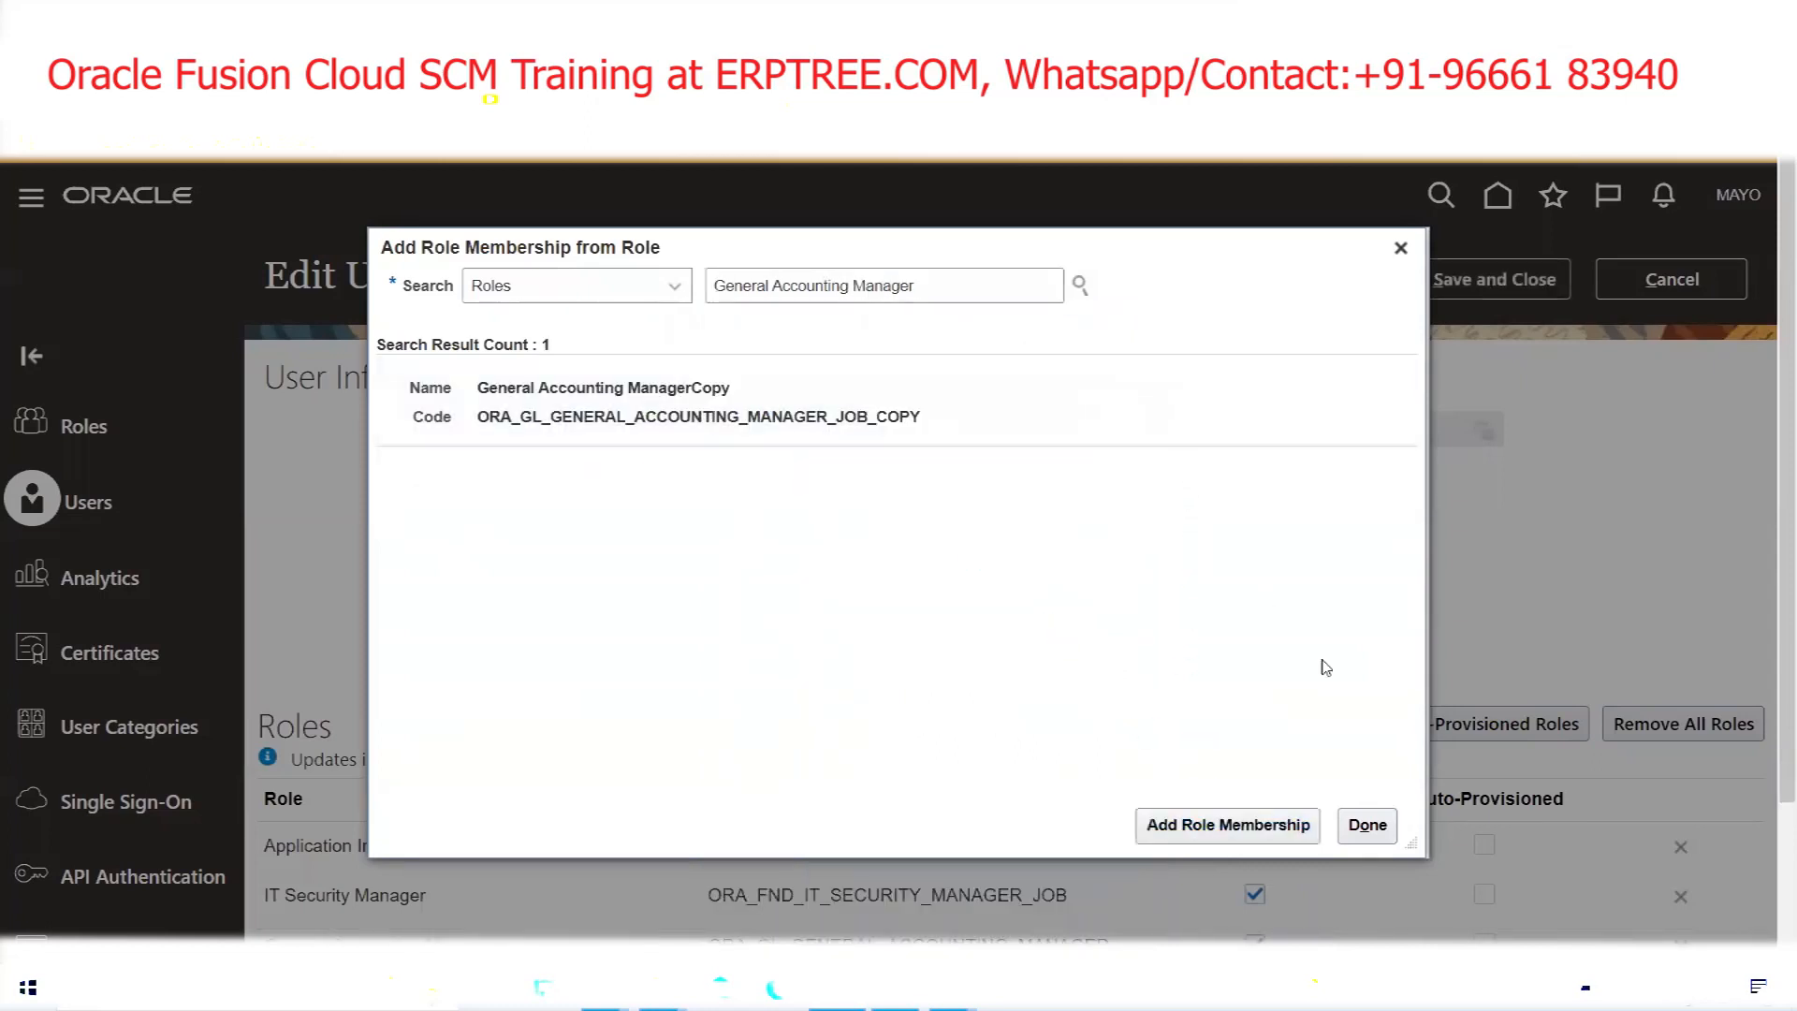
click(1368, 825)
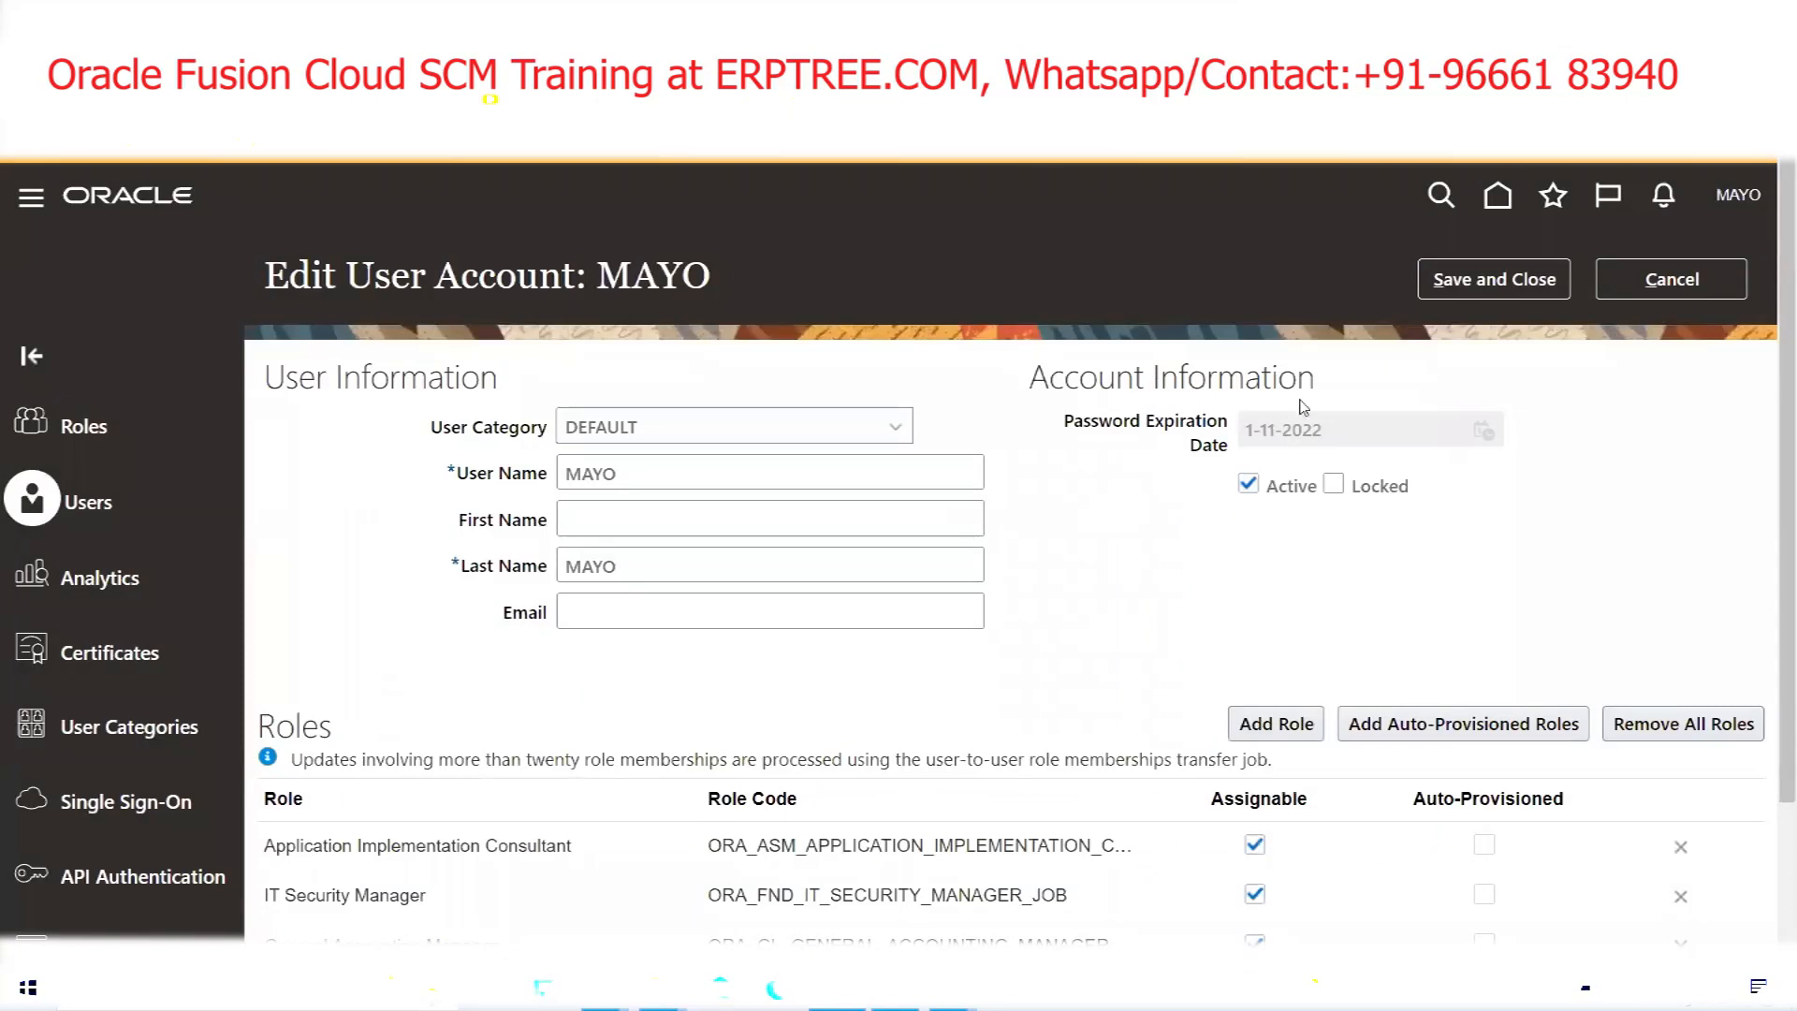
click(1489, 280)
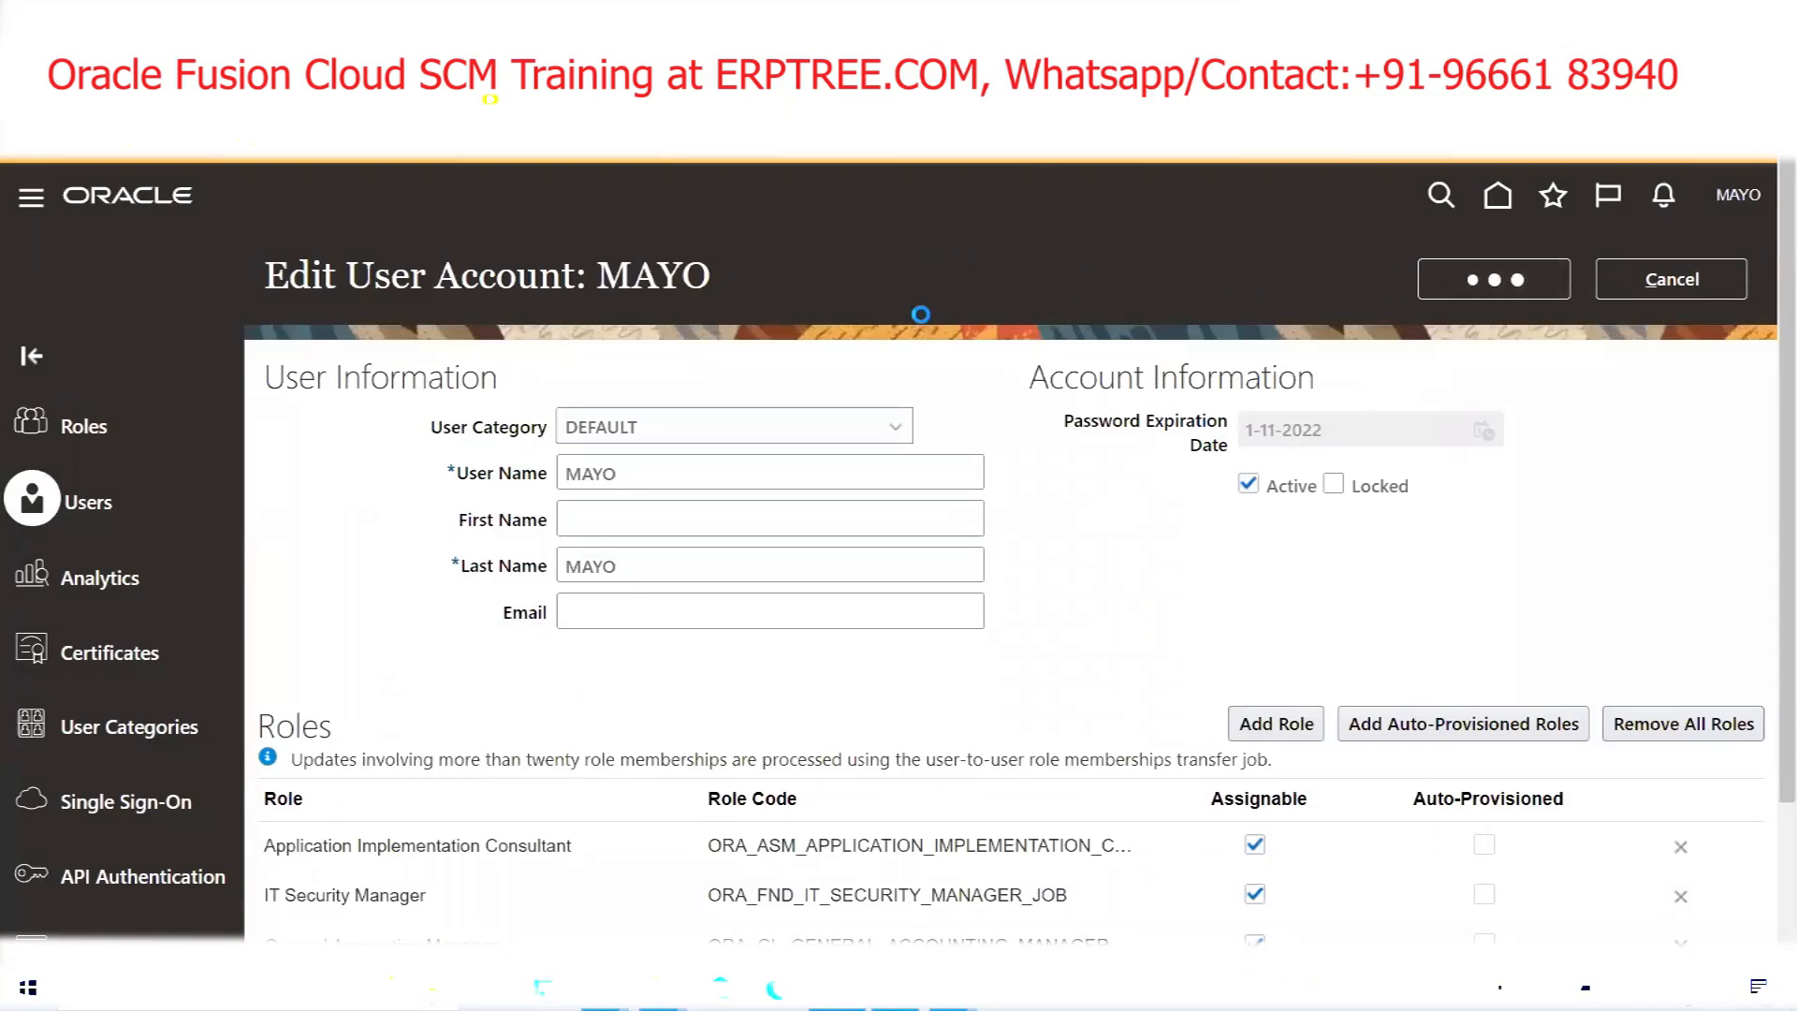
click(1648, 281)
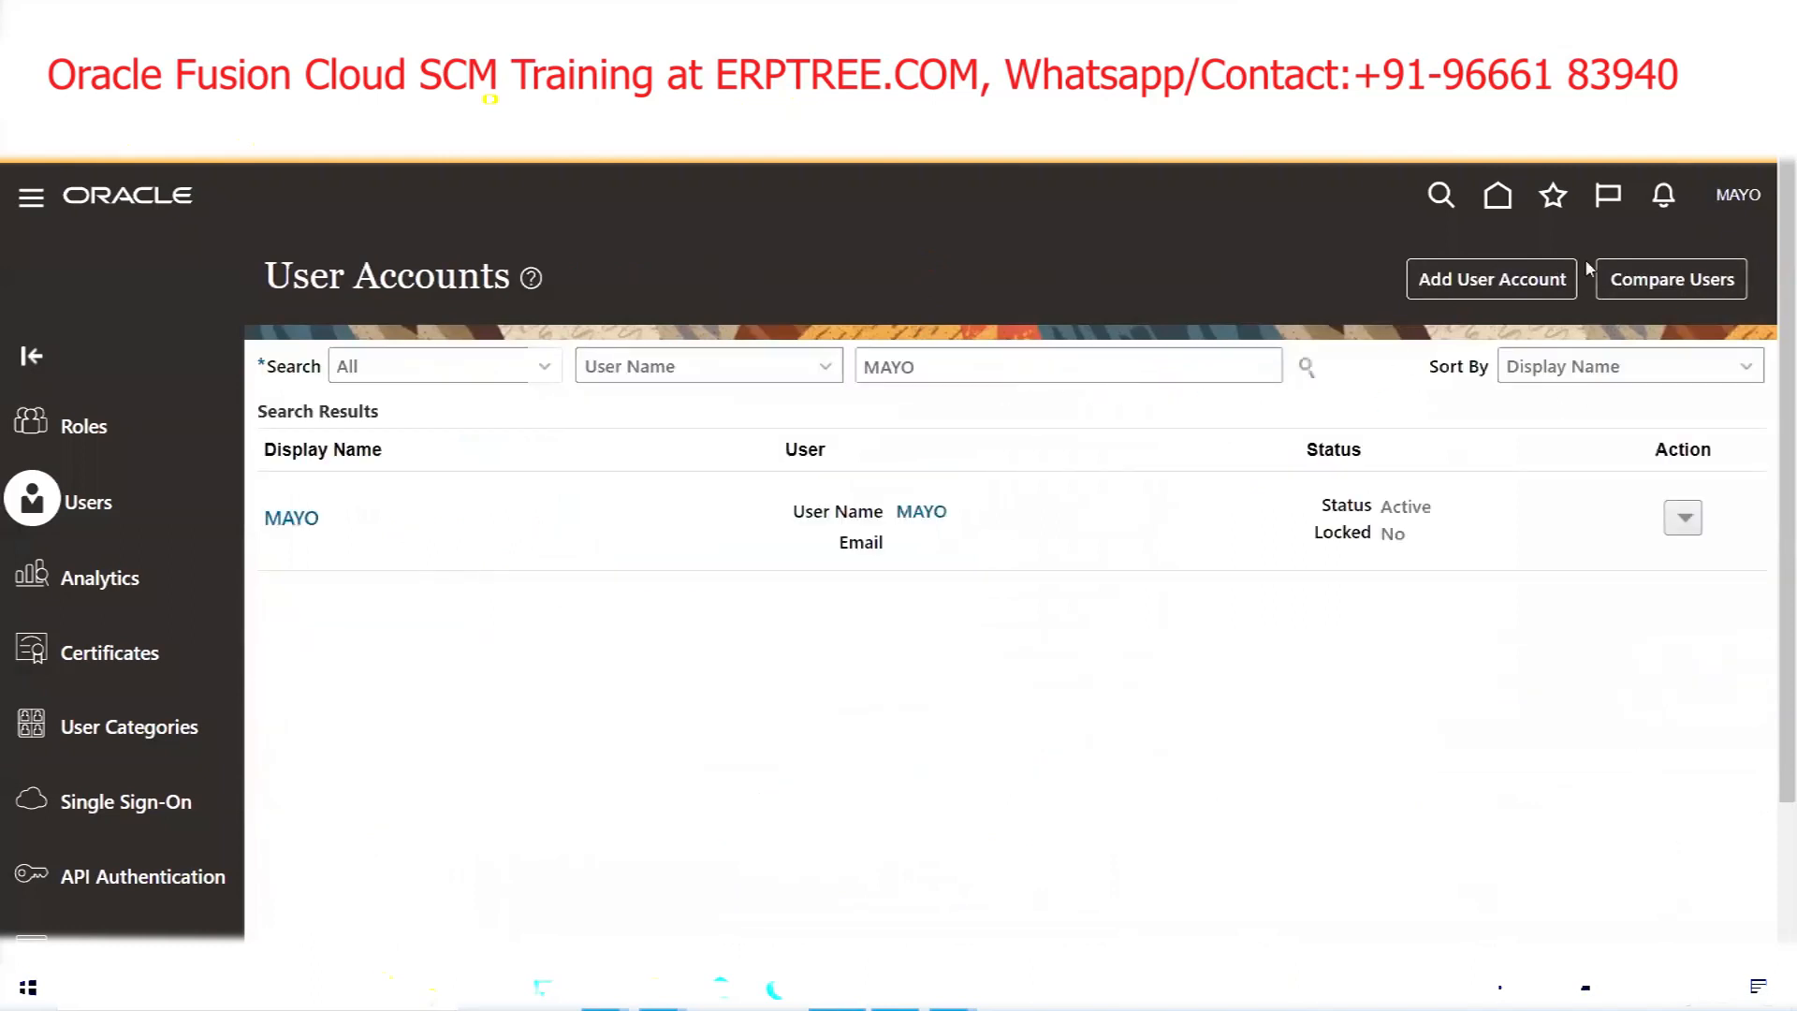
In Setup and Maintenance, search tasks for 'Data access for users' and open Manage Data Access for Users
click(1736, 200)
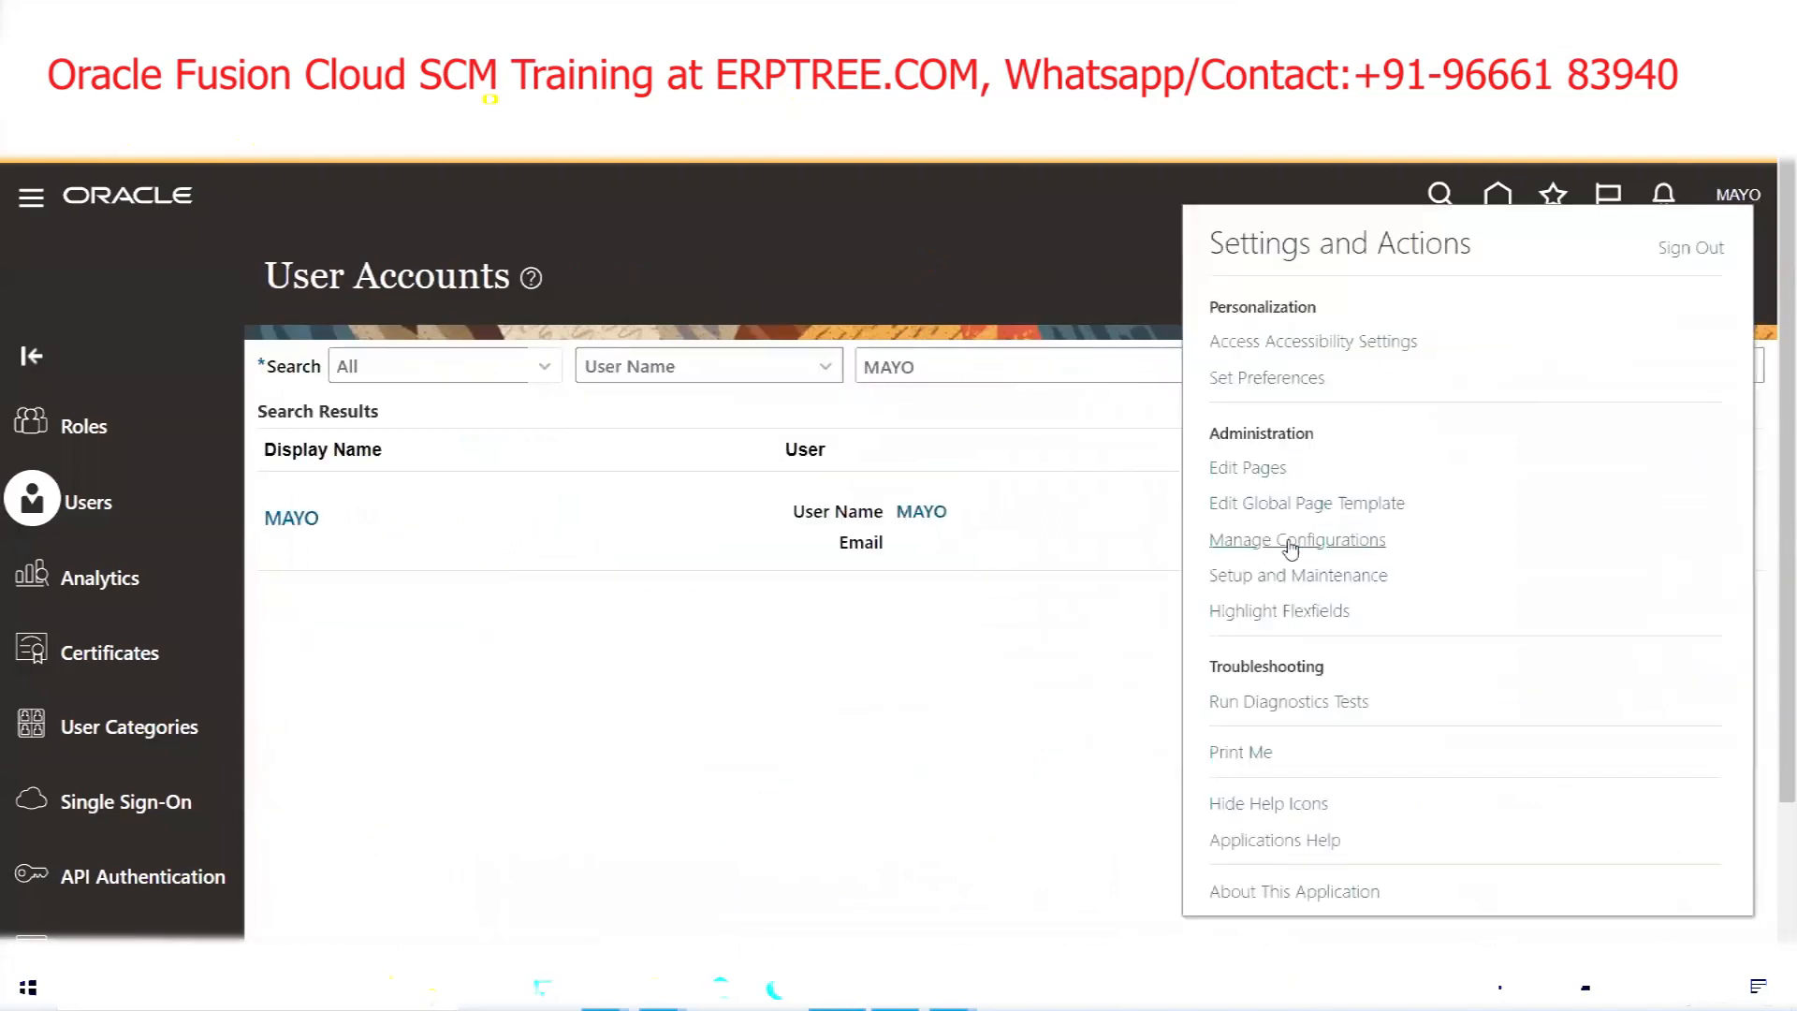
click(1319, 578)
click(1757, 552)
click(1556, 587)
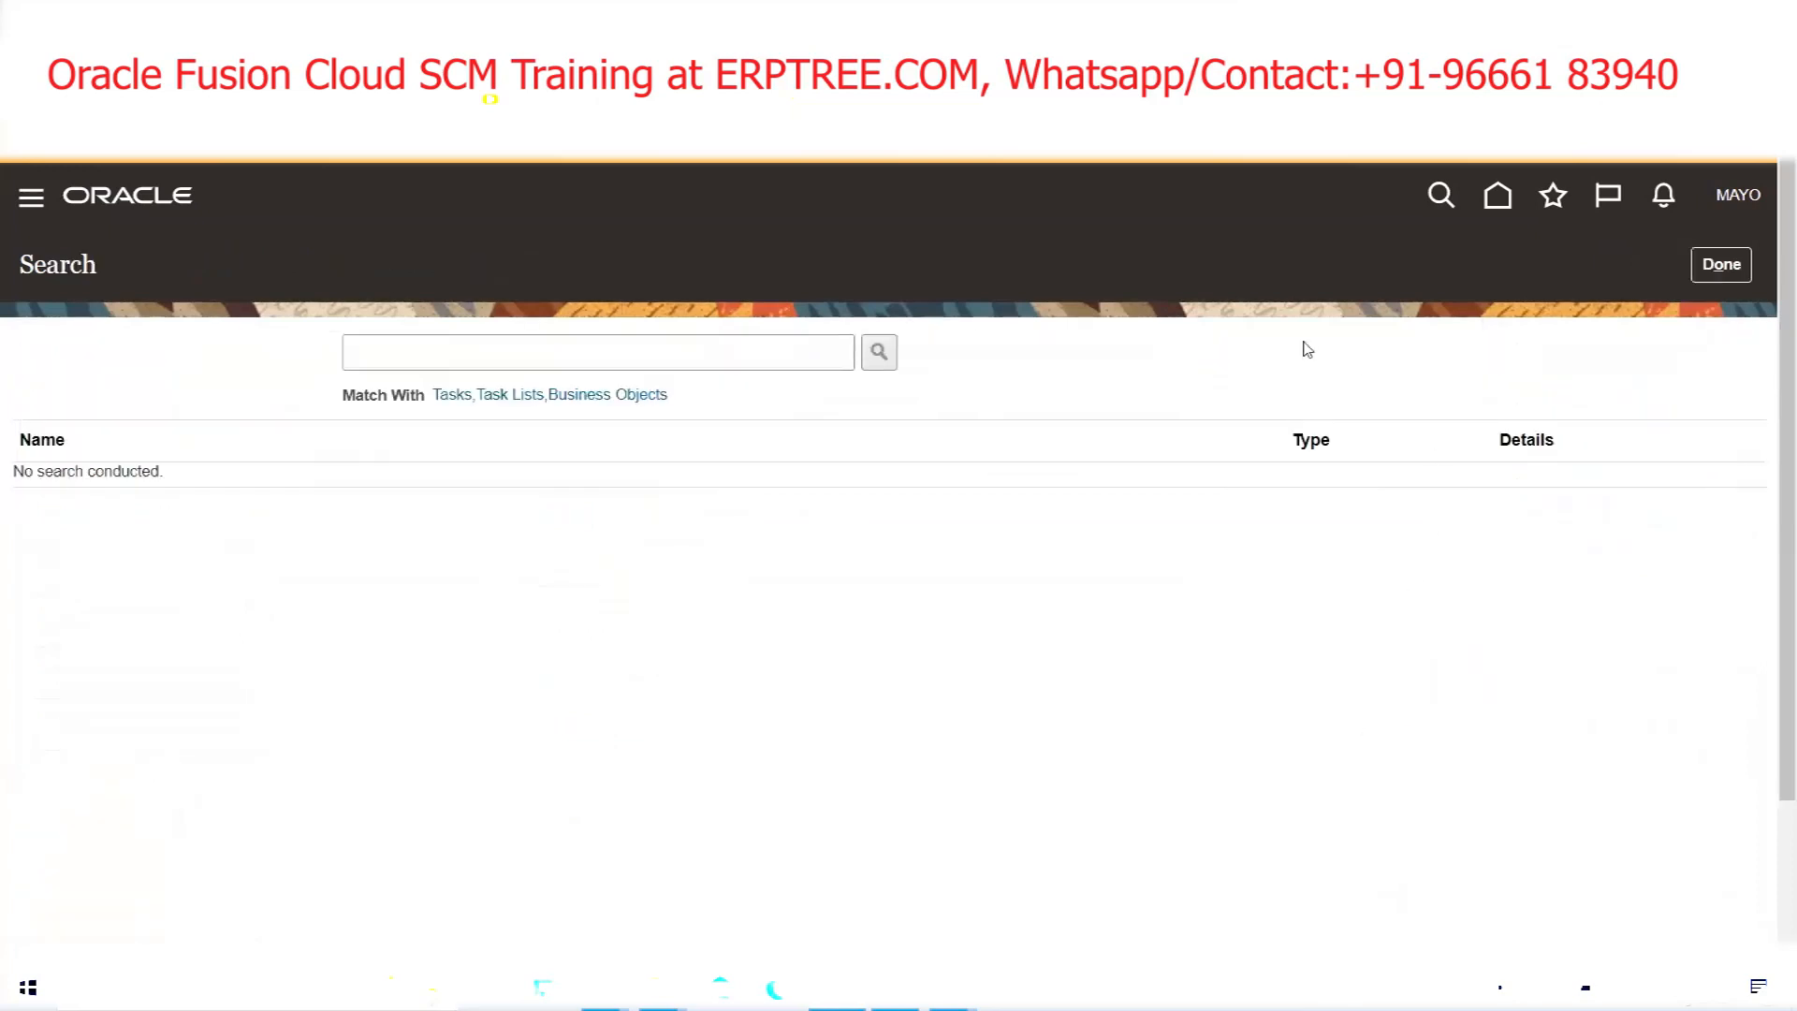
click(656, 337)
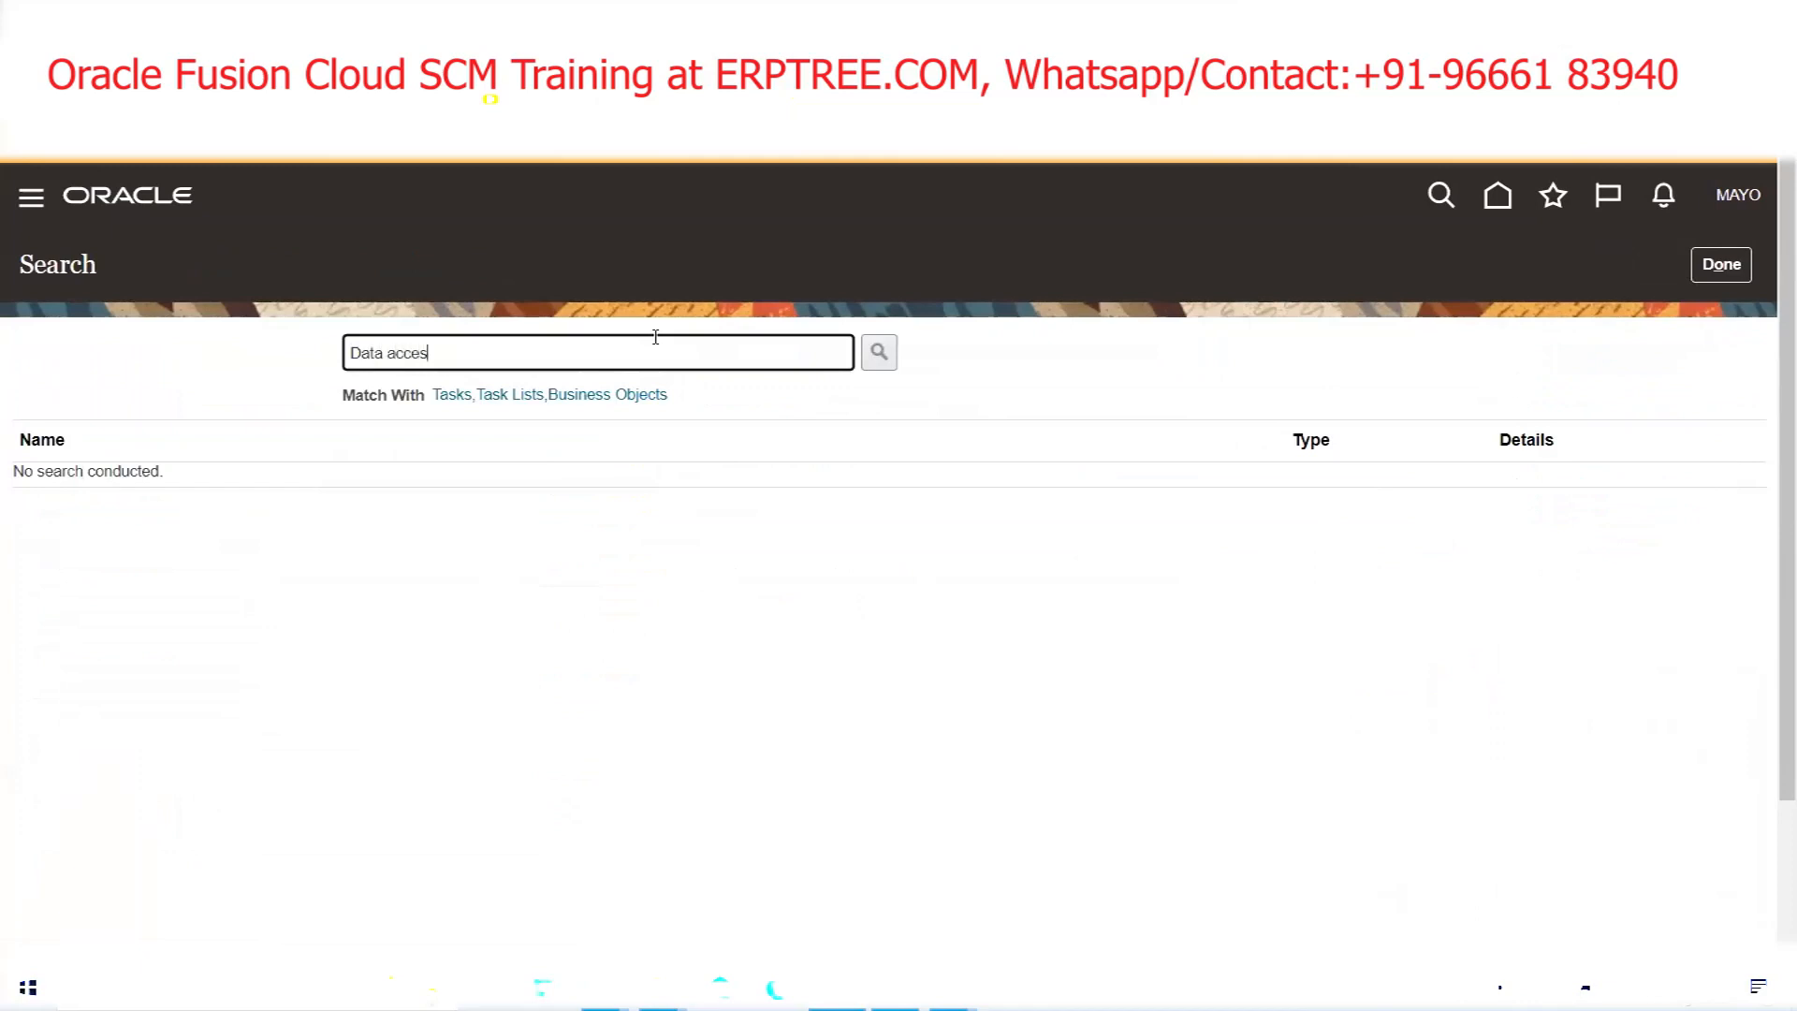
key(Return)
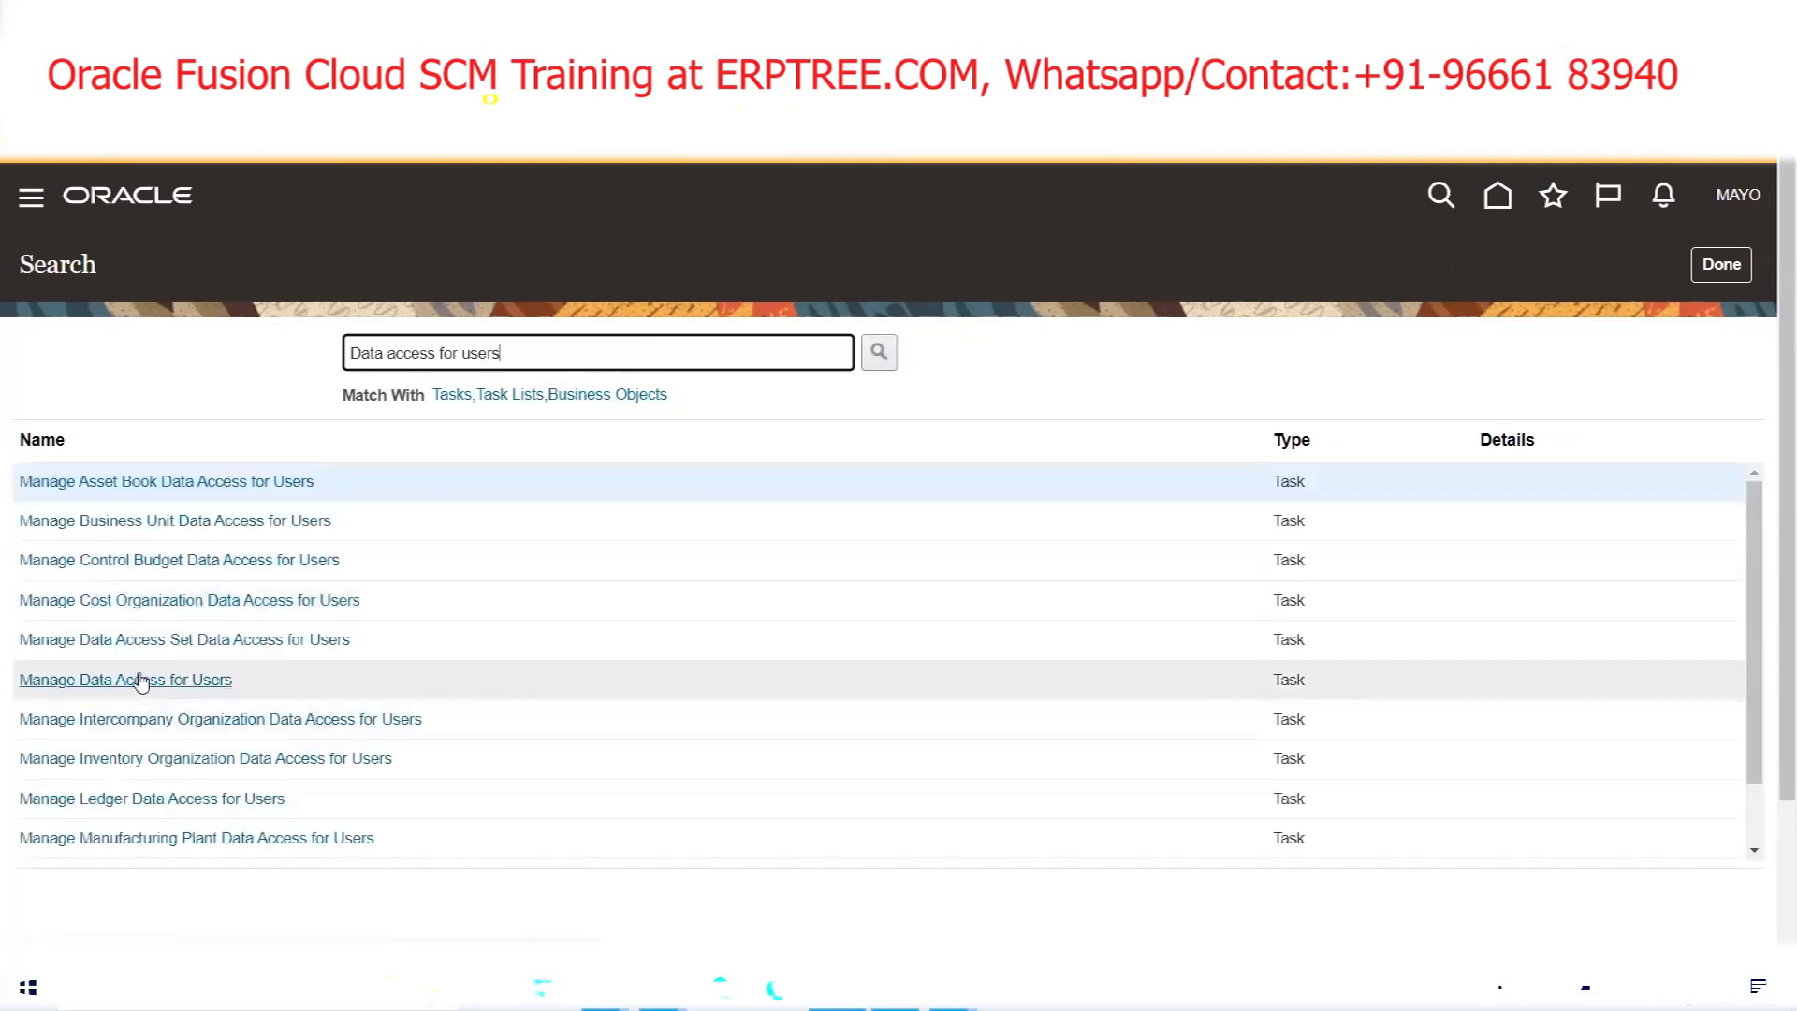
click(138, 676)
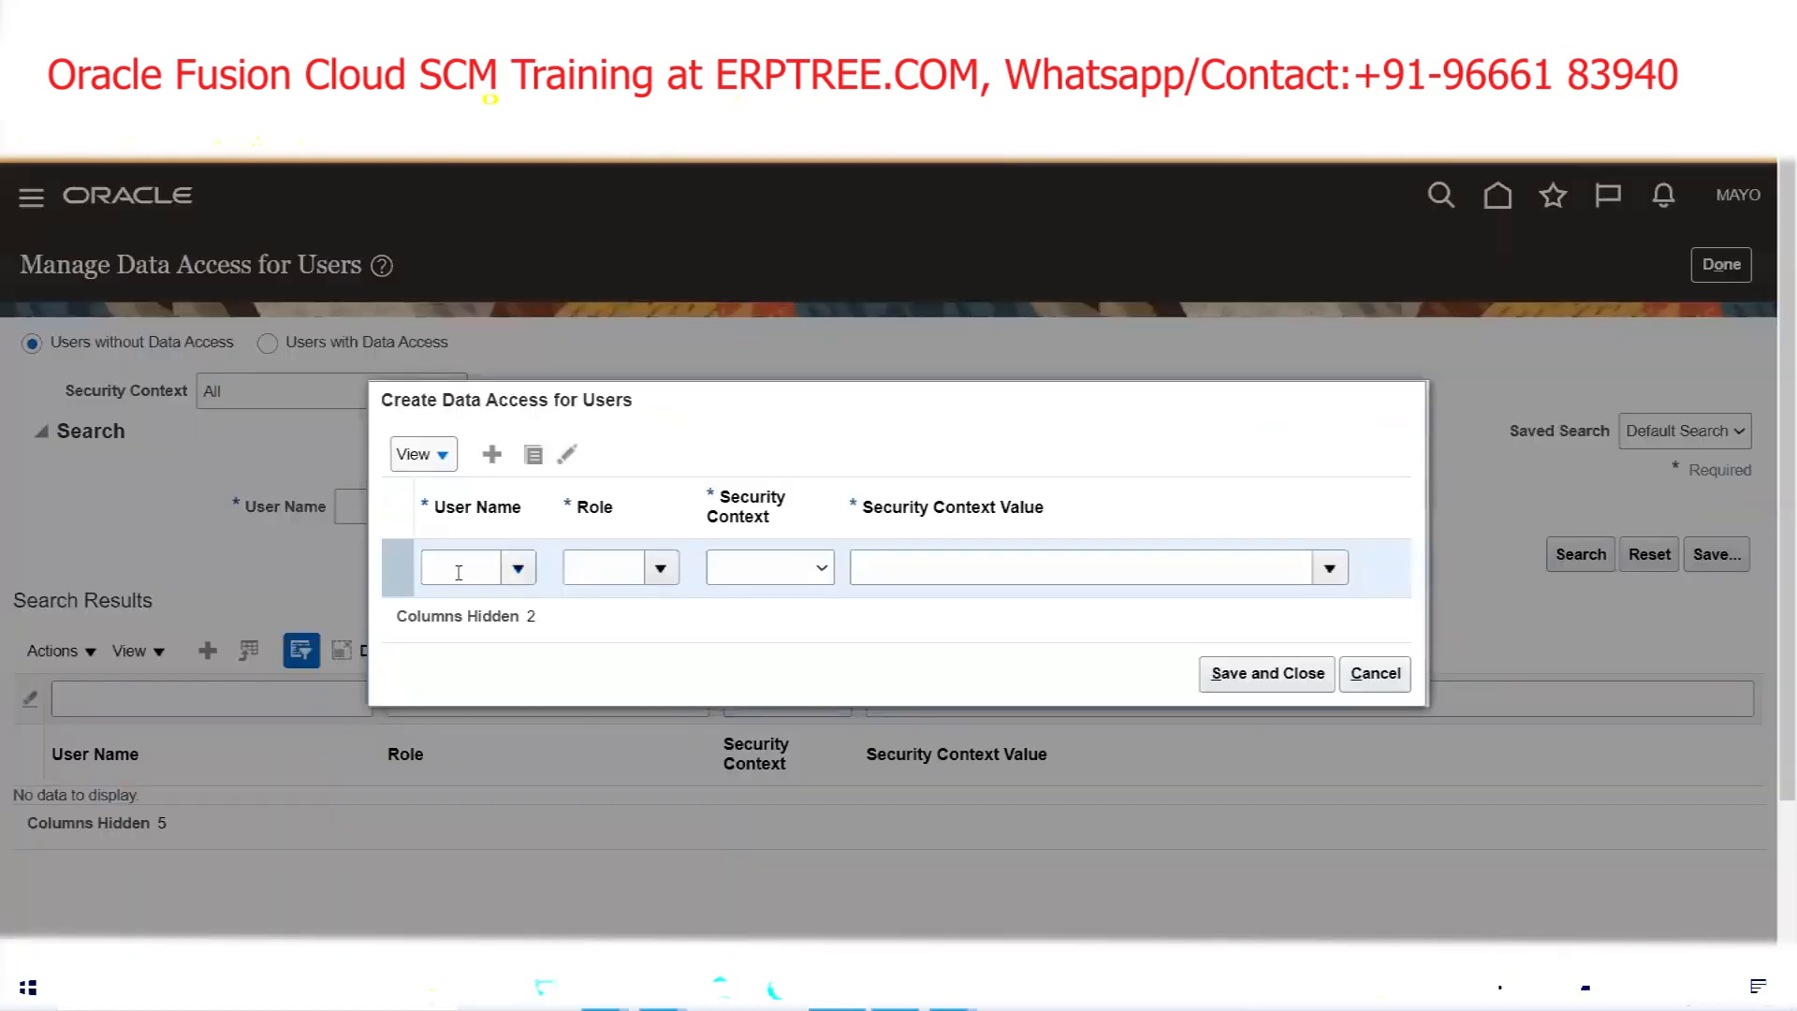
Add access for MAYO, General Accounting Manager, Data access set MAYOCLINICS USA Primary Ledger, and save
click(459, 569)
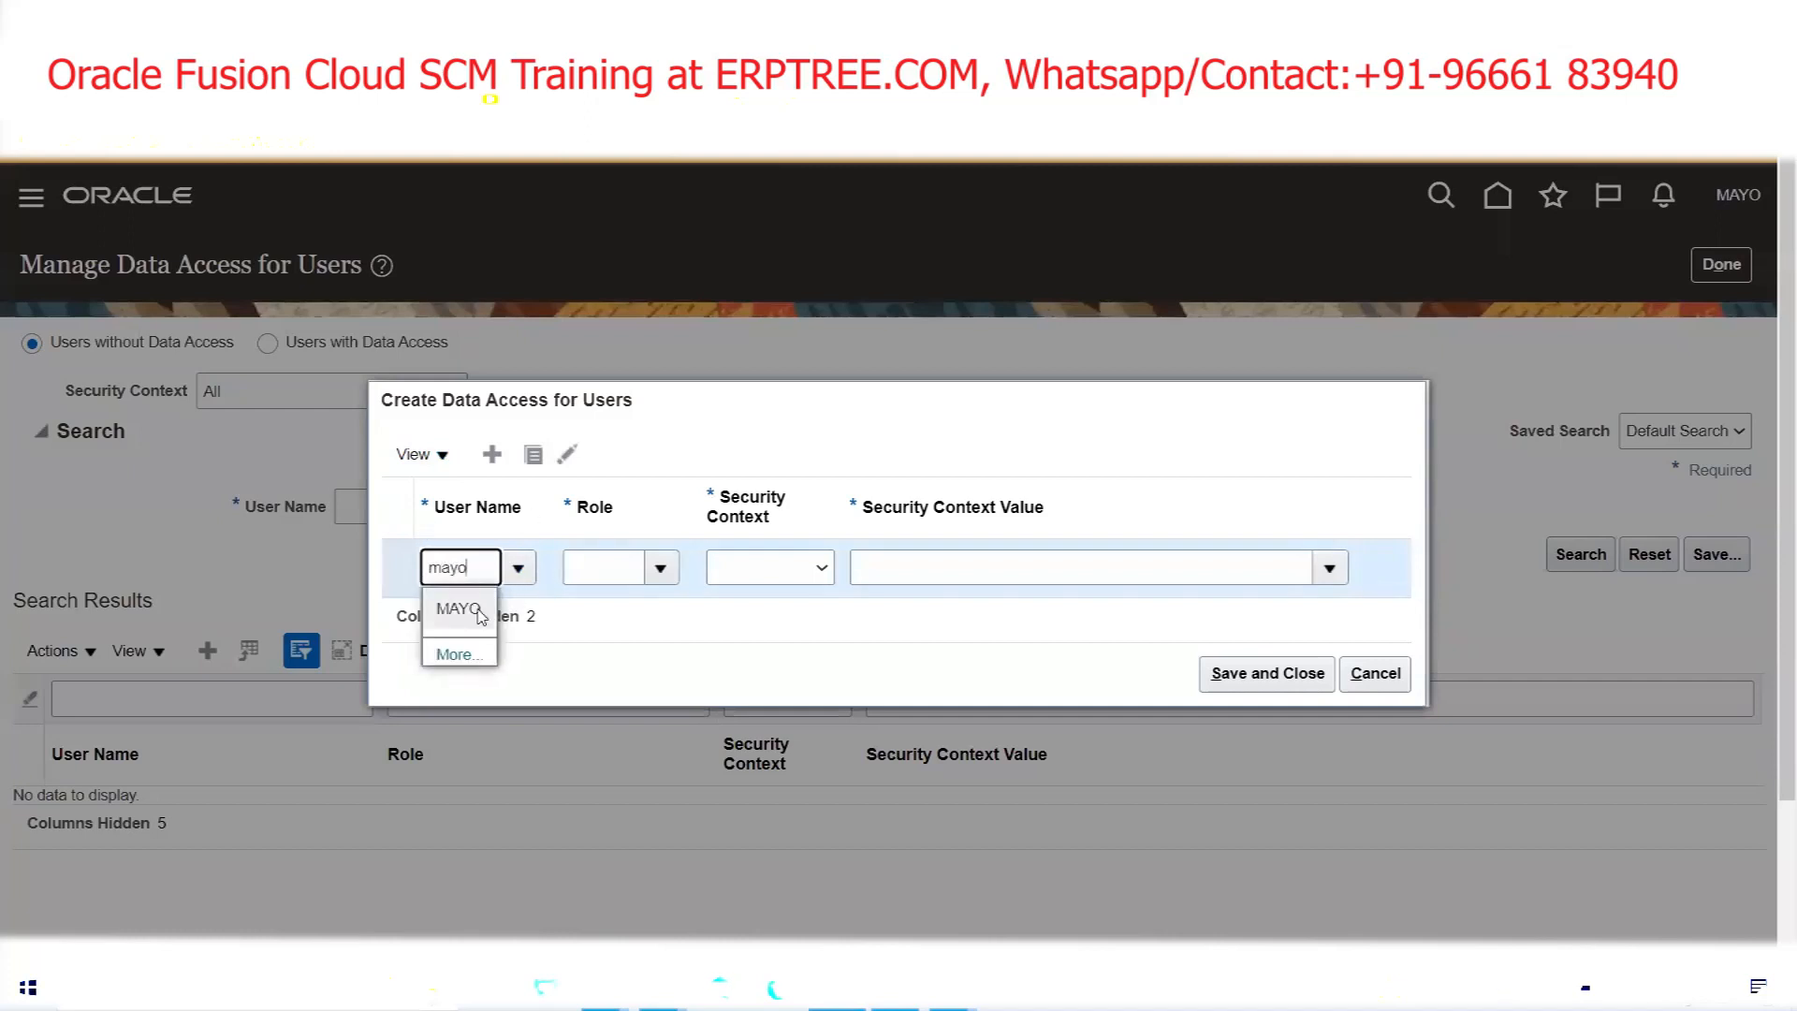
click(473, 610)
click(658, 569)
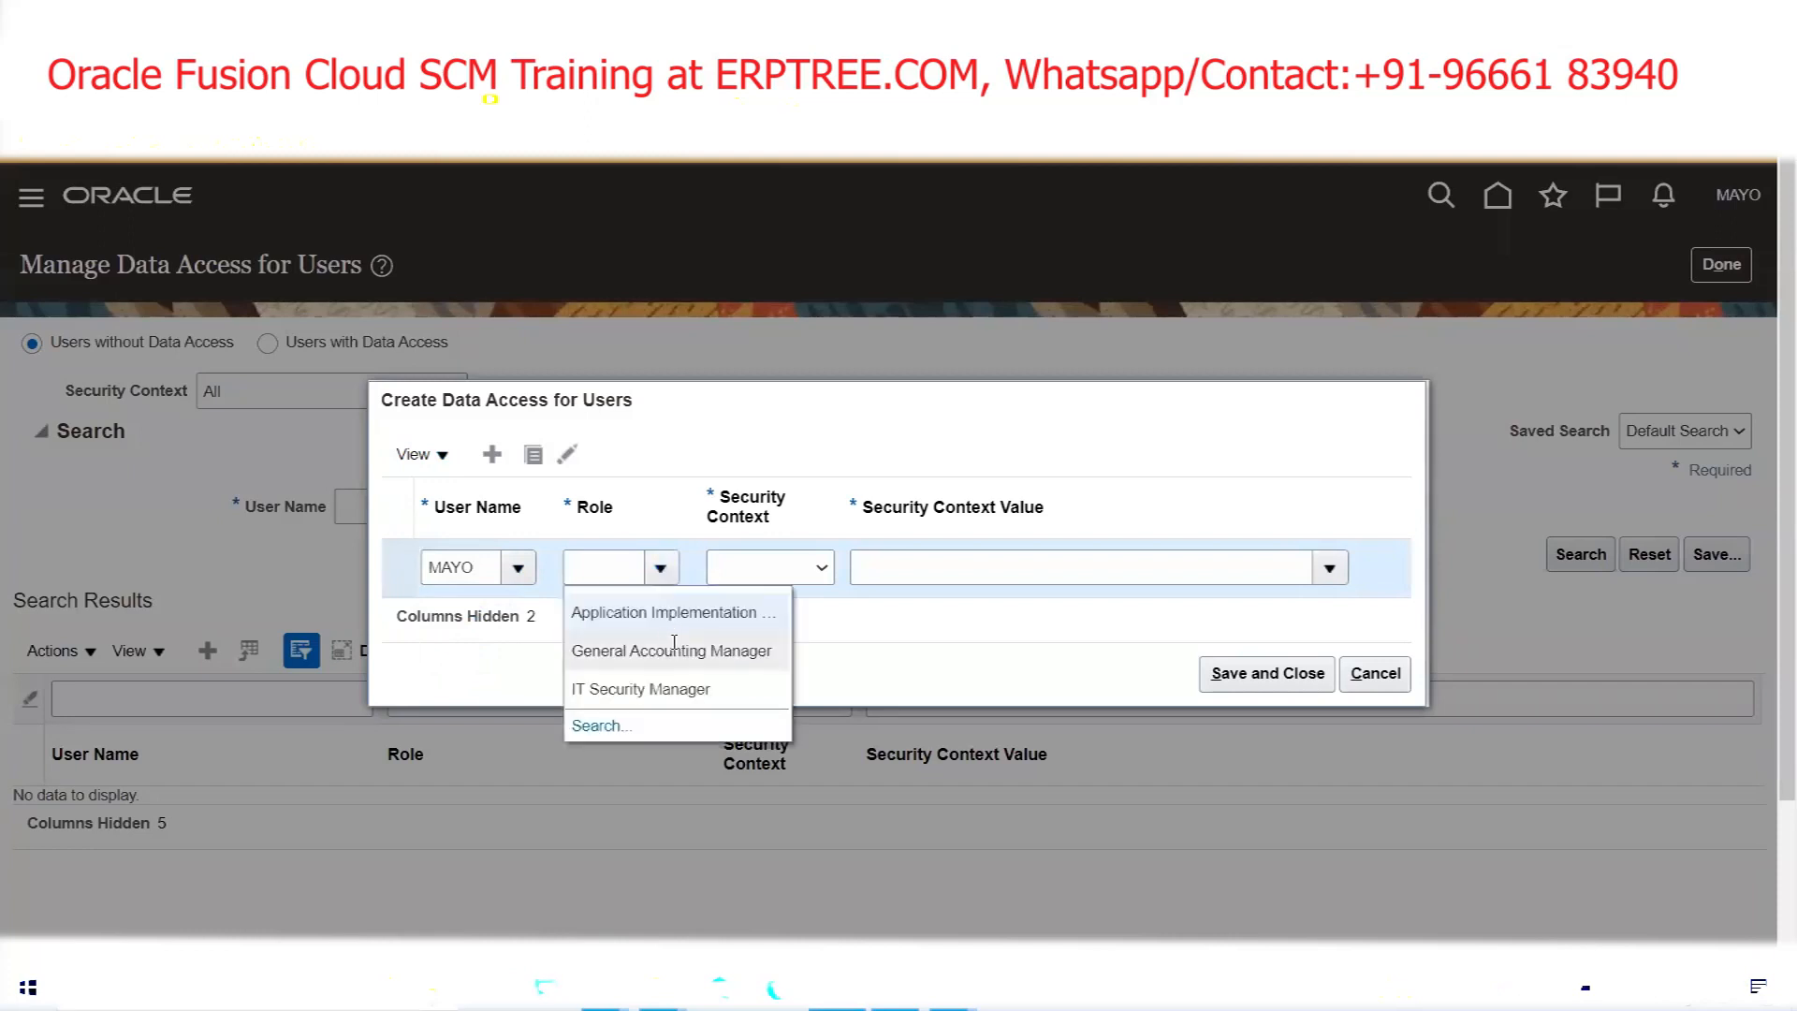
click(674, 646)
click(778, 566)
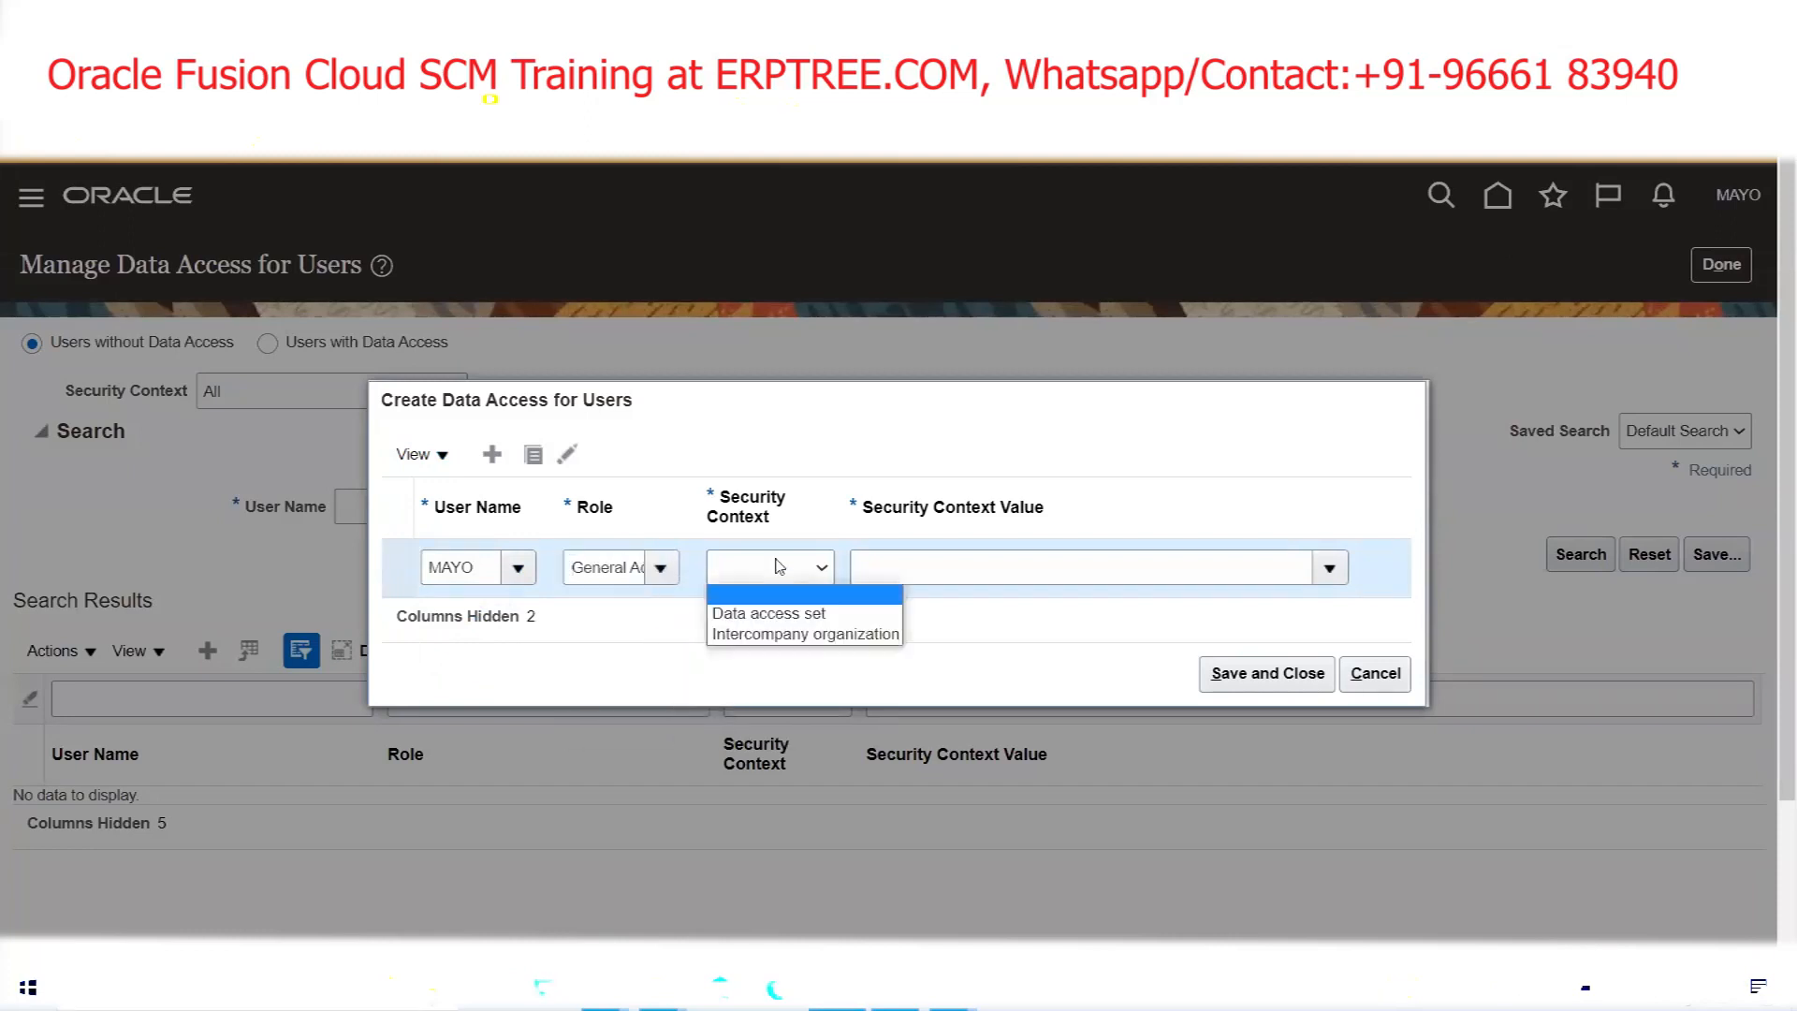
click(791, 614)
click(947, 569)
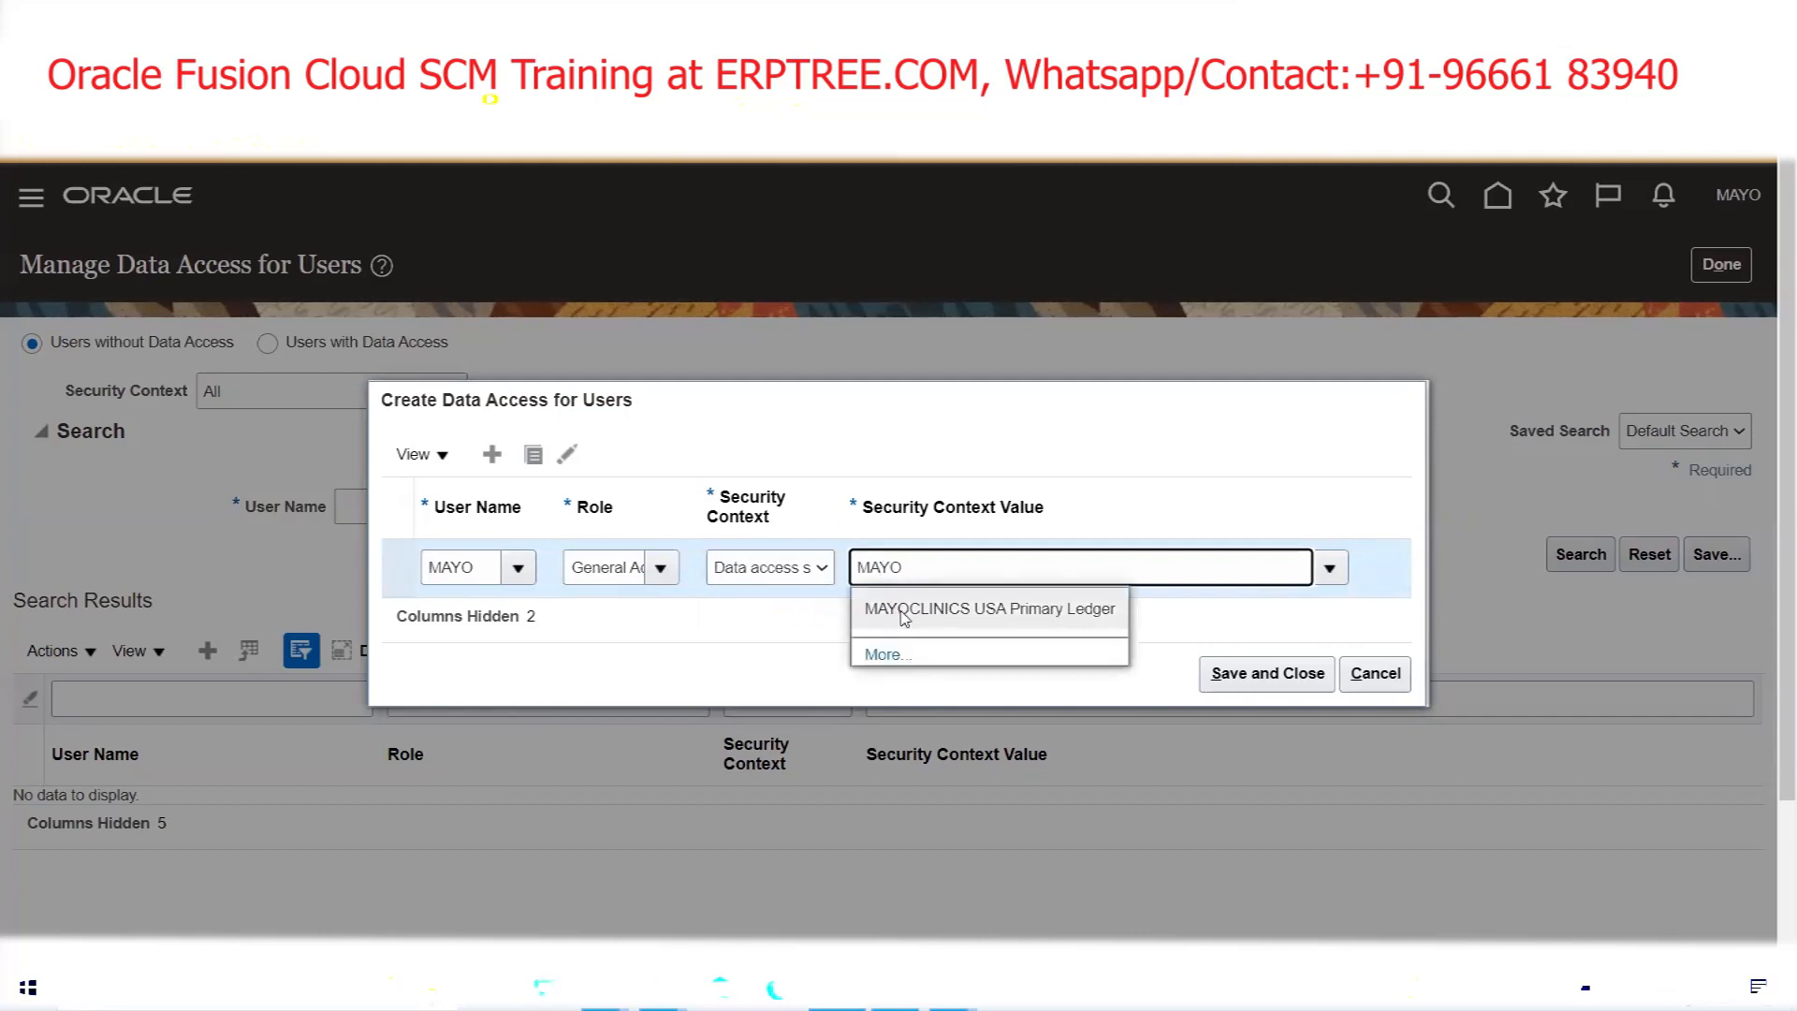
click(908, 610)
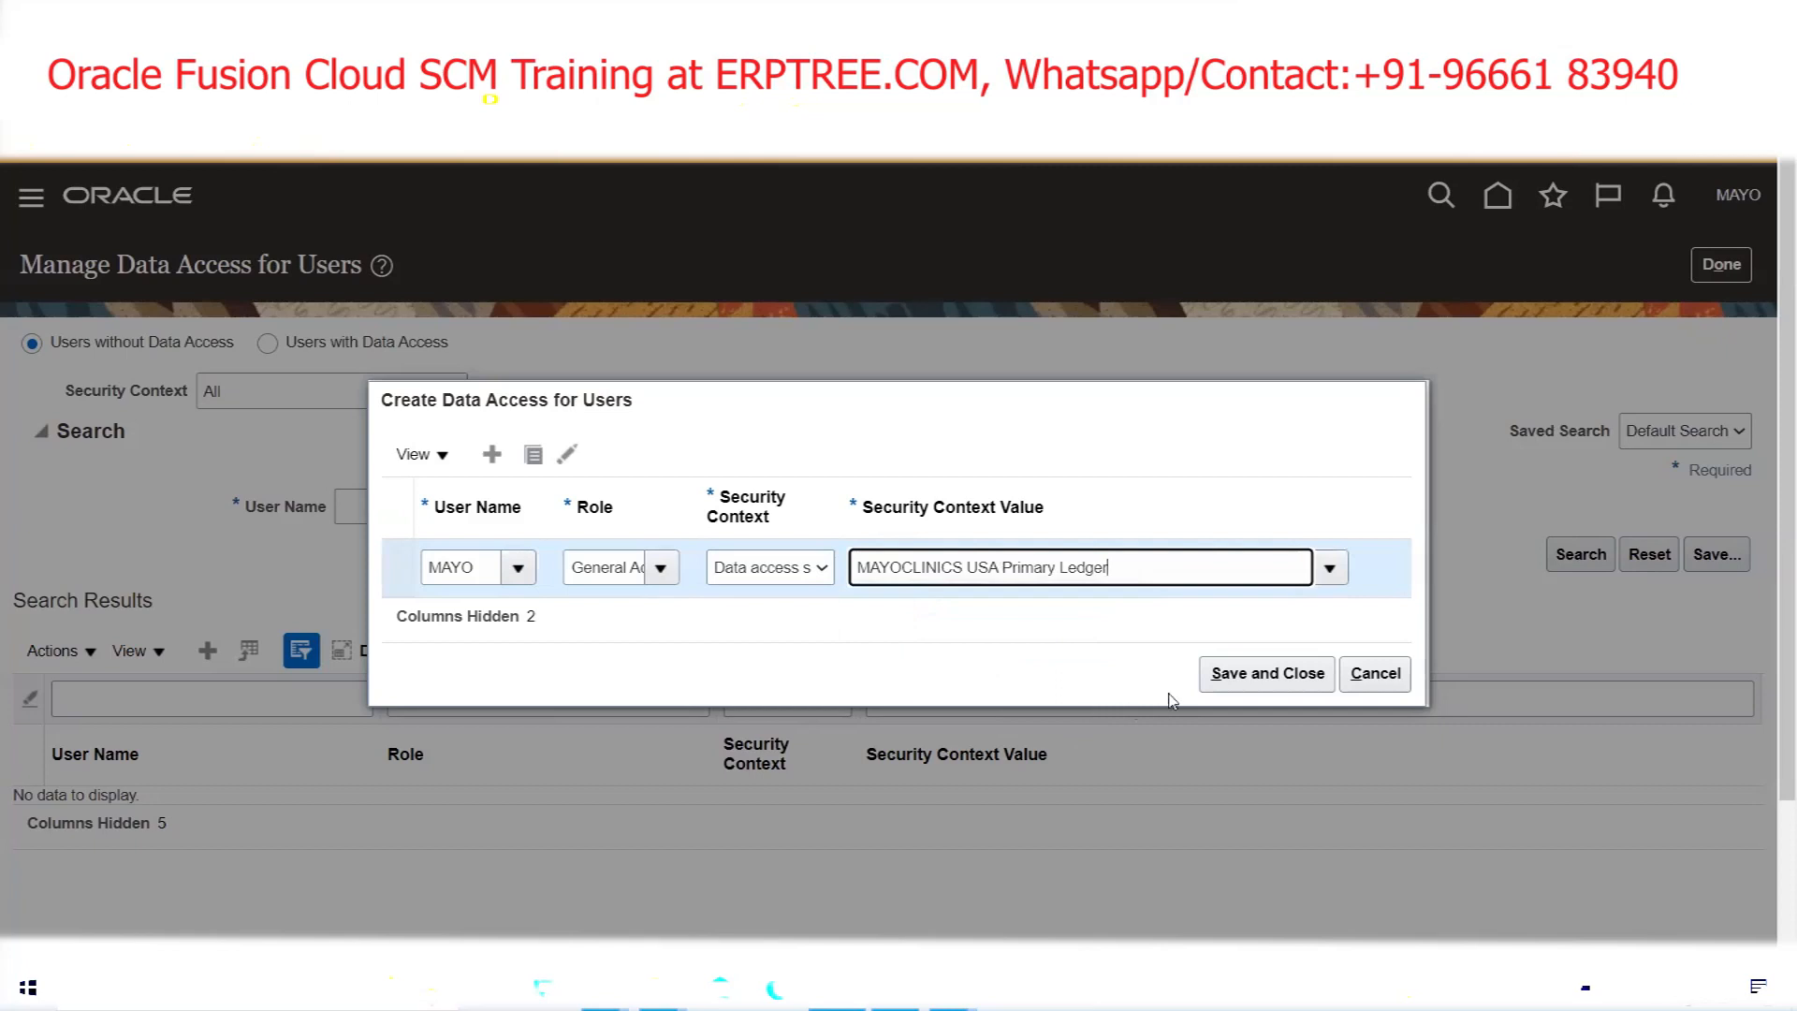
click(1232, 690)
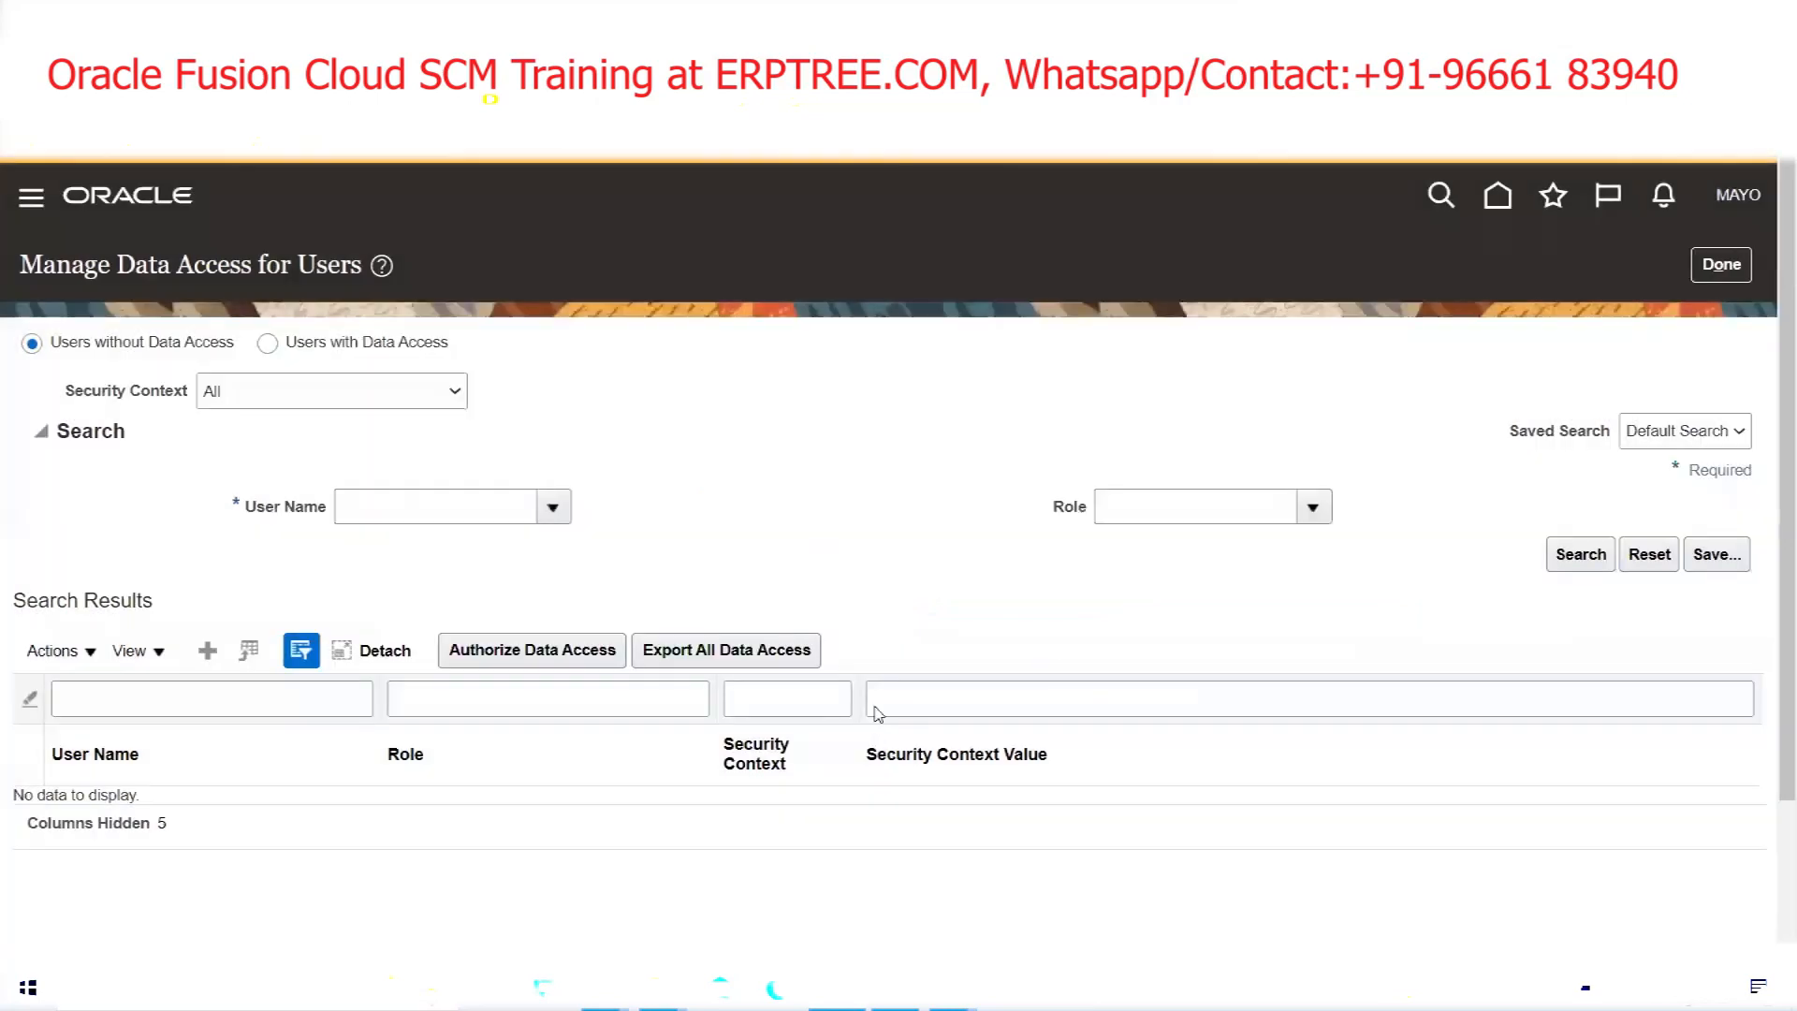
click(1720, 265)
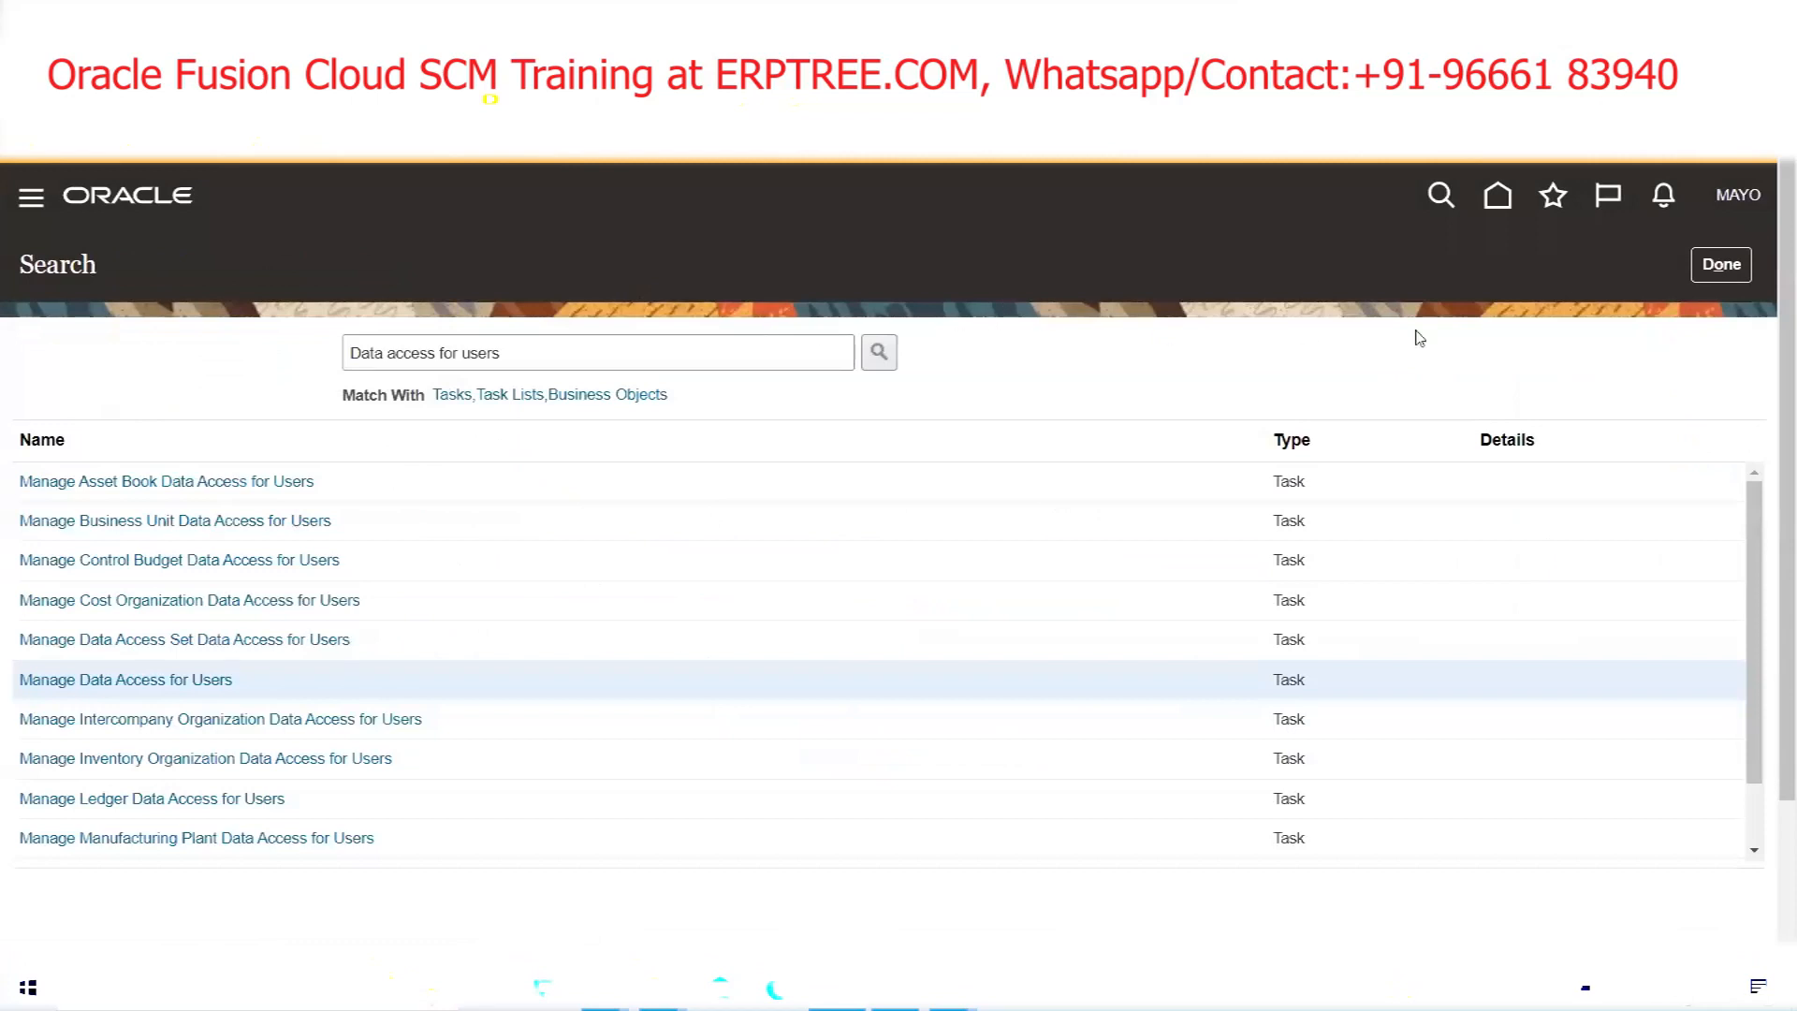
From Scheduled Processes, schedule a new process using the Retrieve Latest LDAP Changes job
click(1720, 265)
click(29, 200)
scroll(380, 442, down, 10)
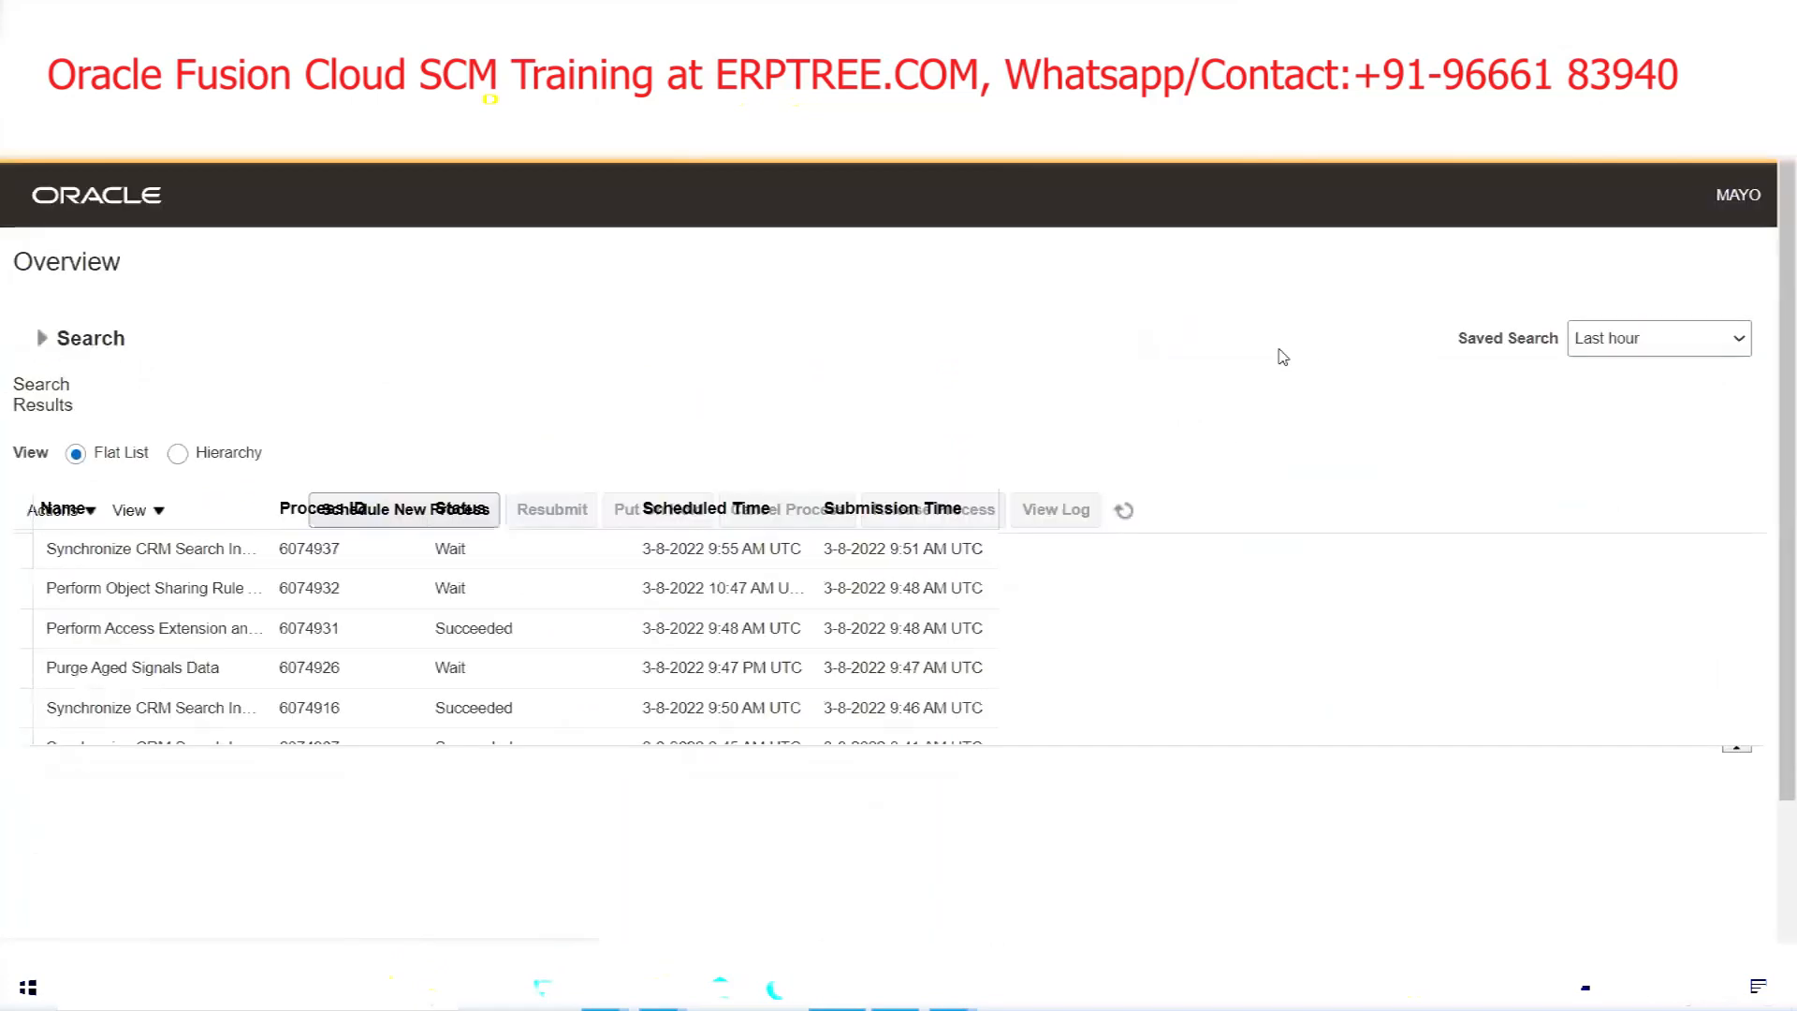
click(199, 520)
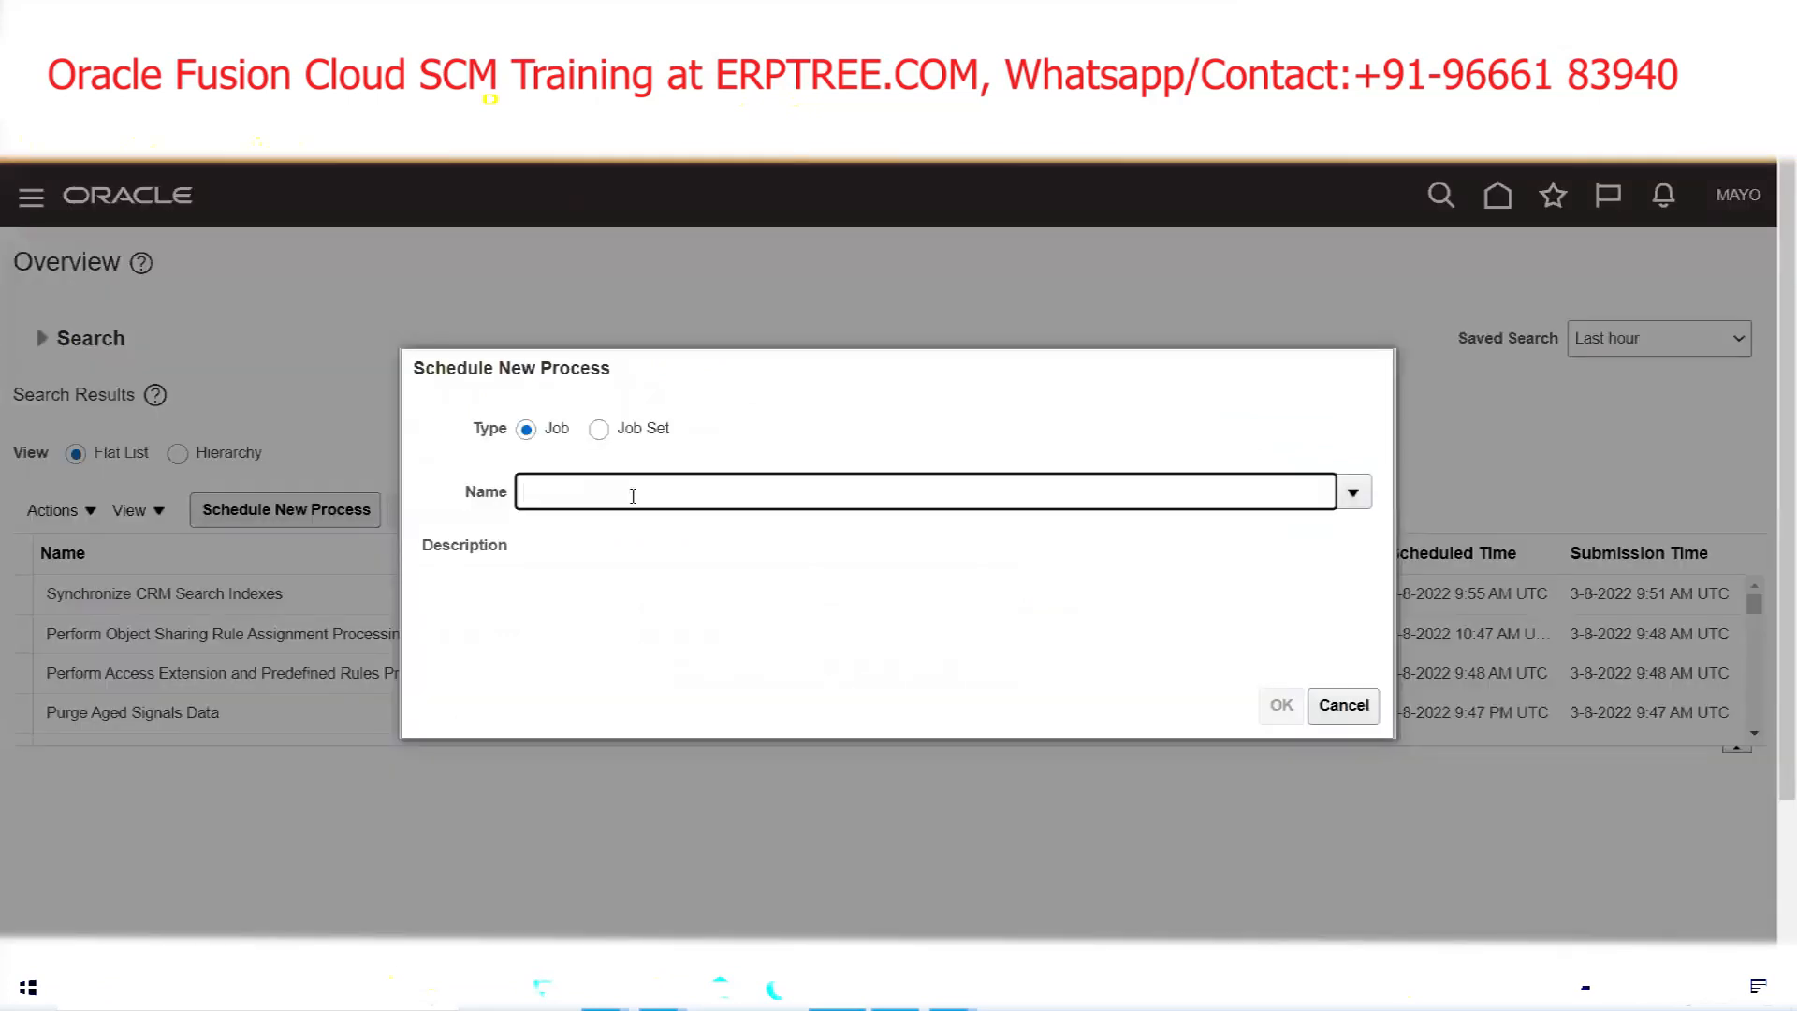
key(Tab)
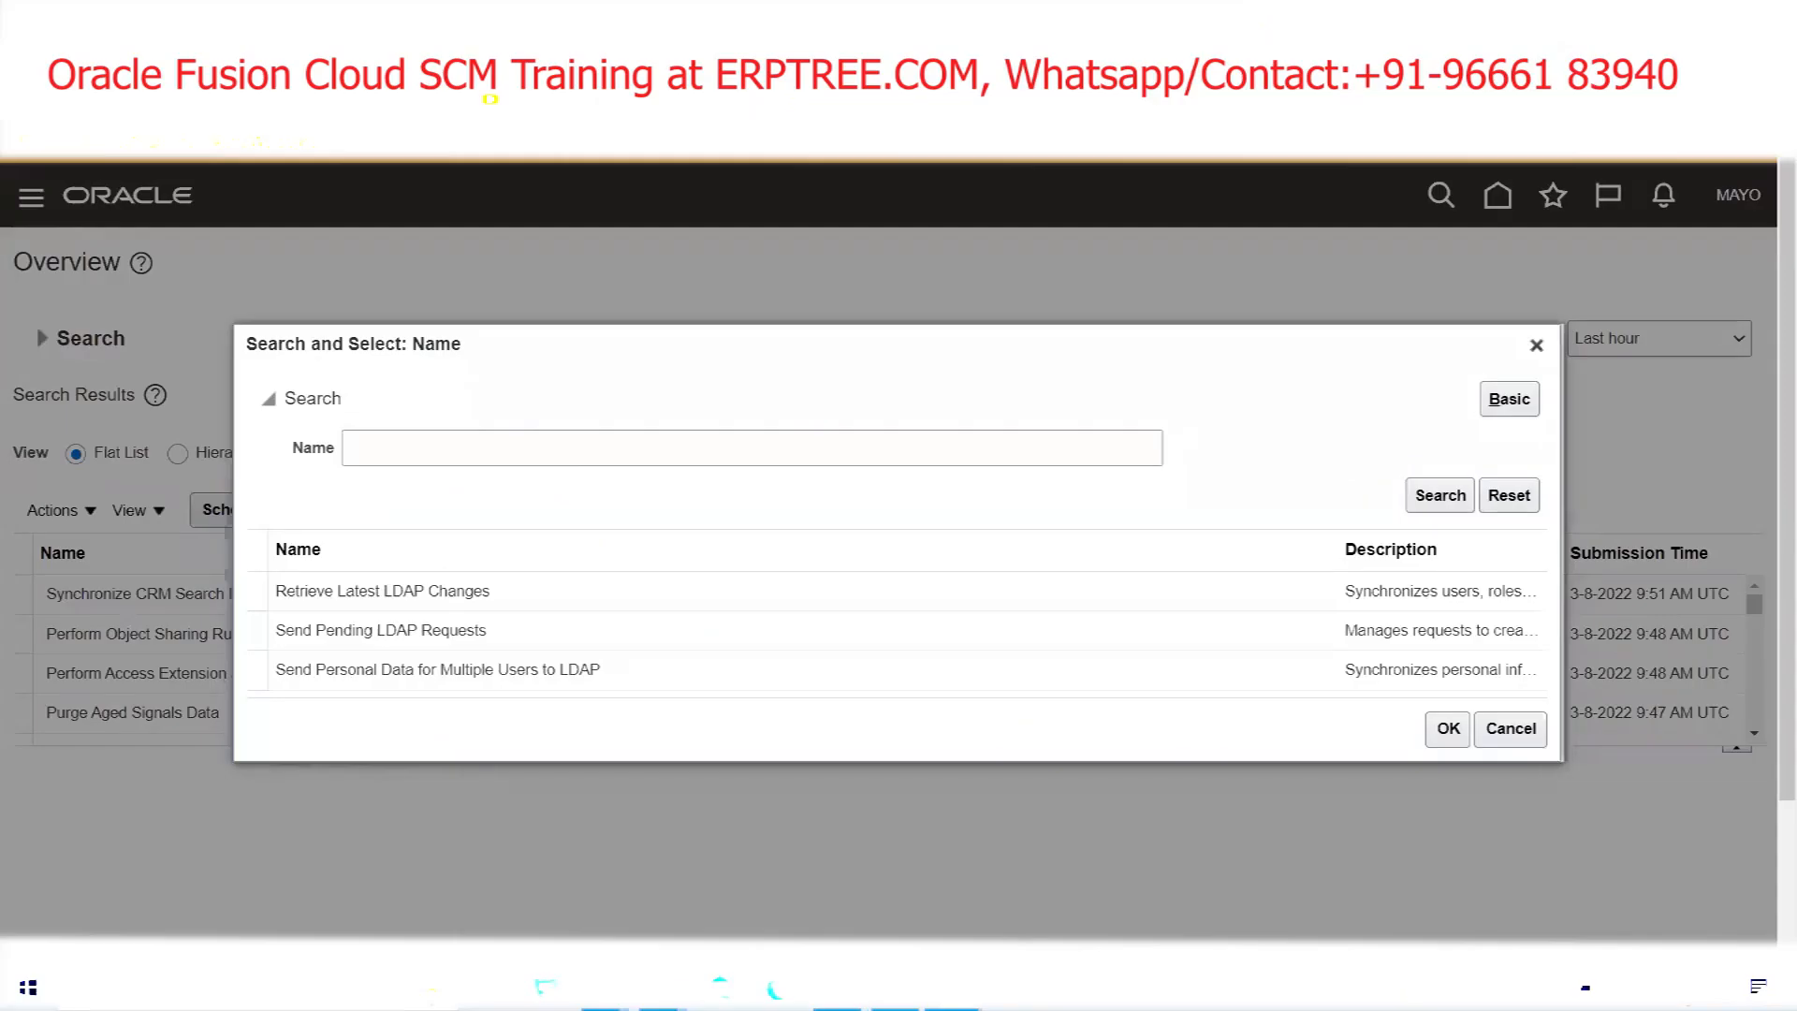
click(429, 593)
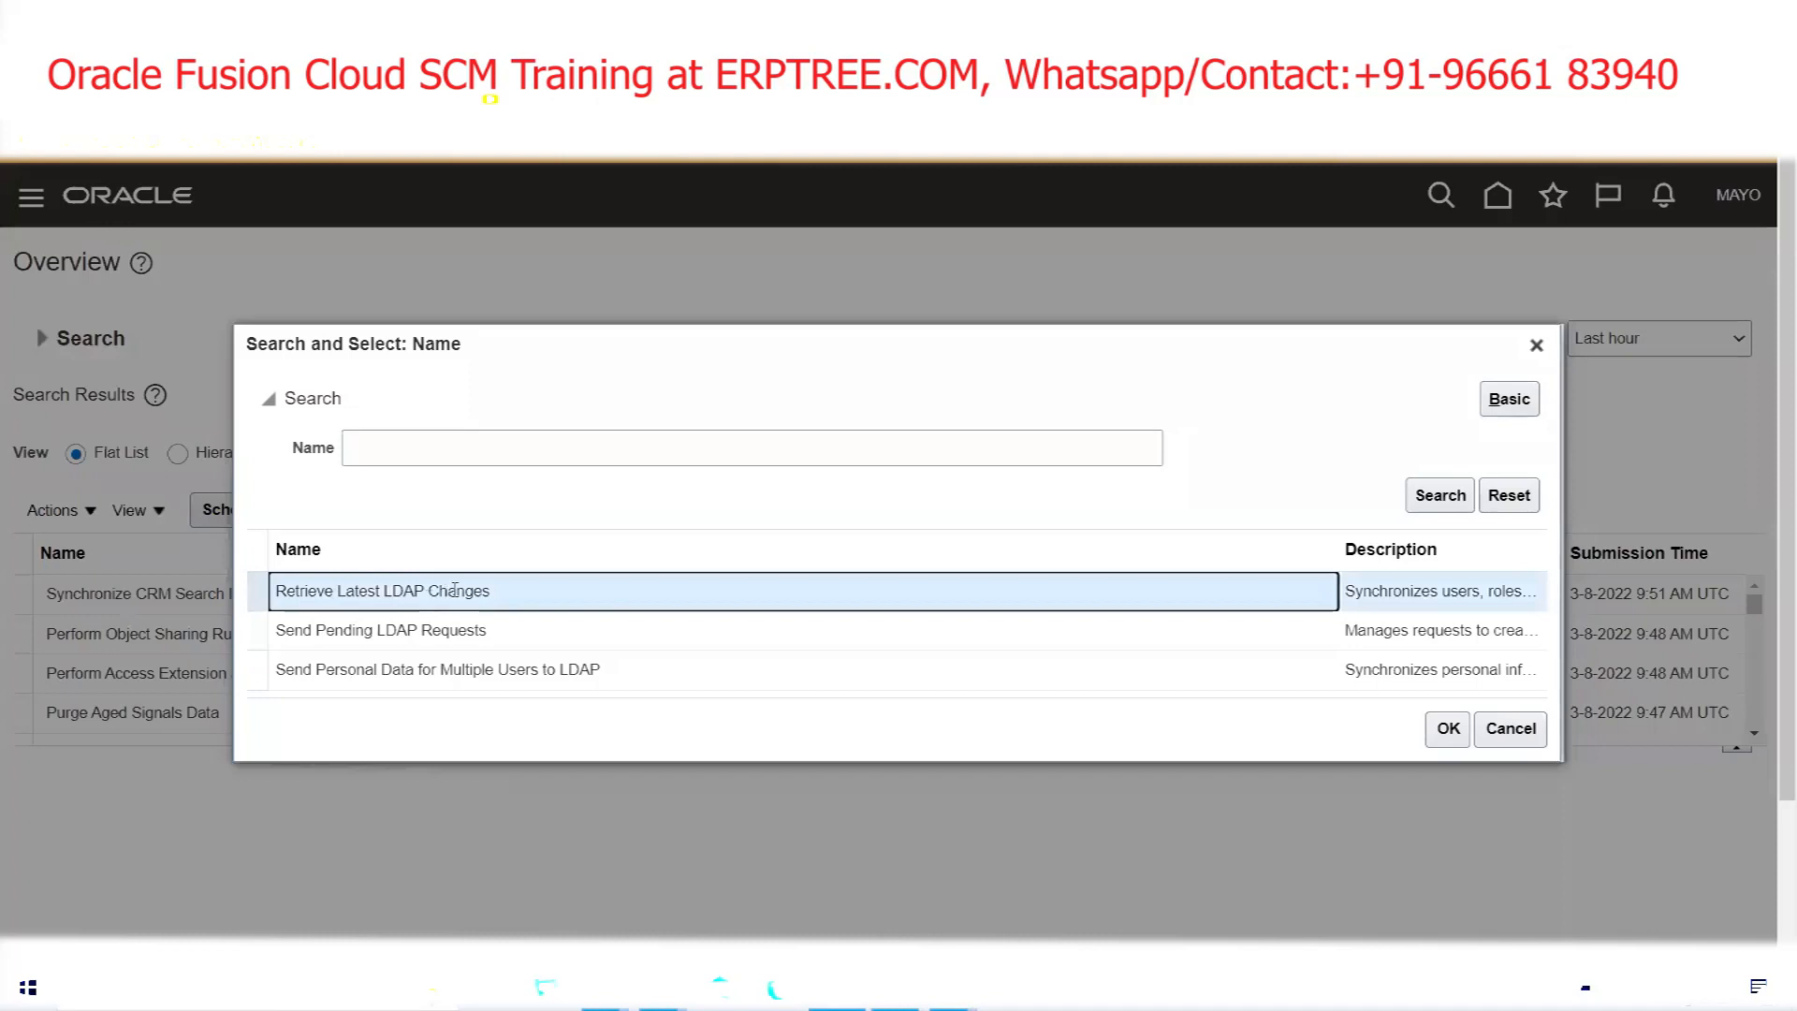
click(1448, 728)
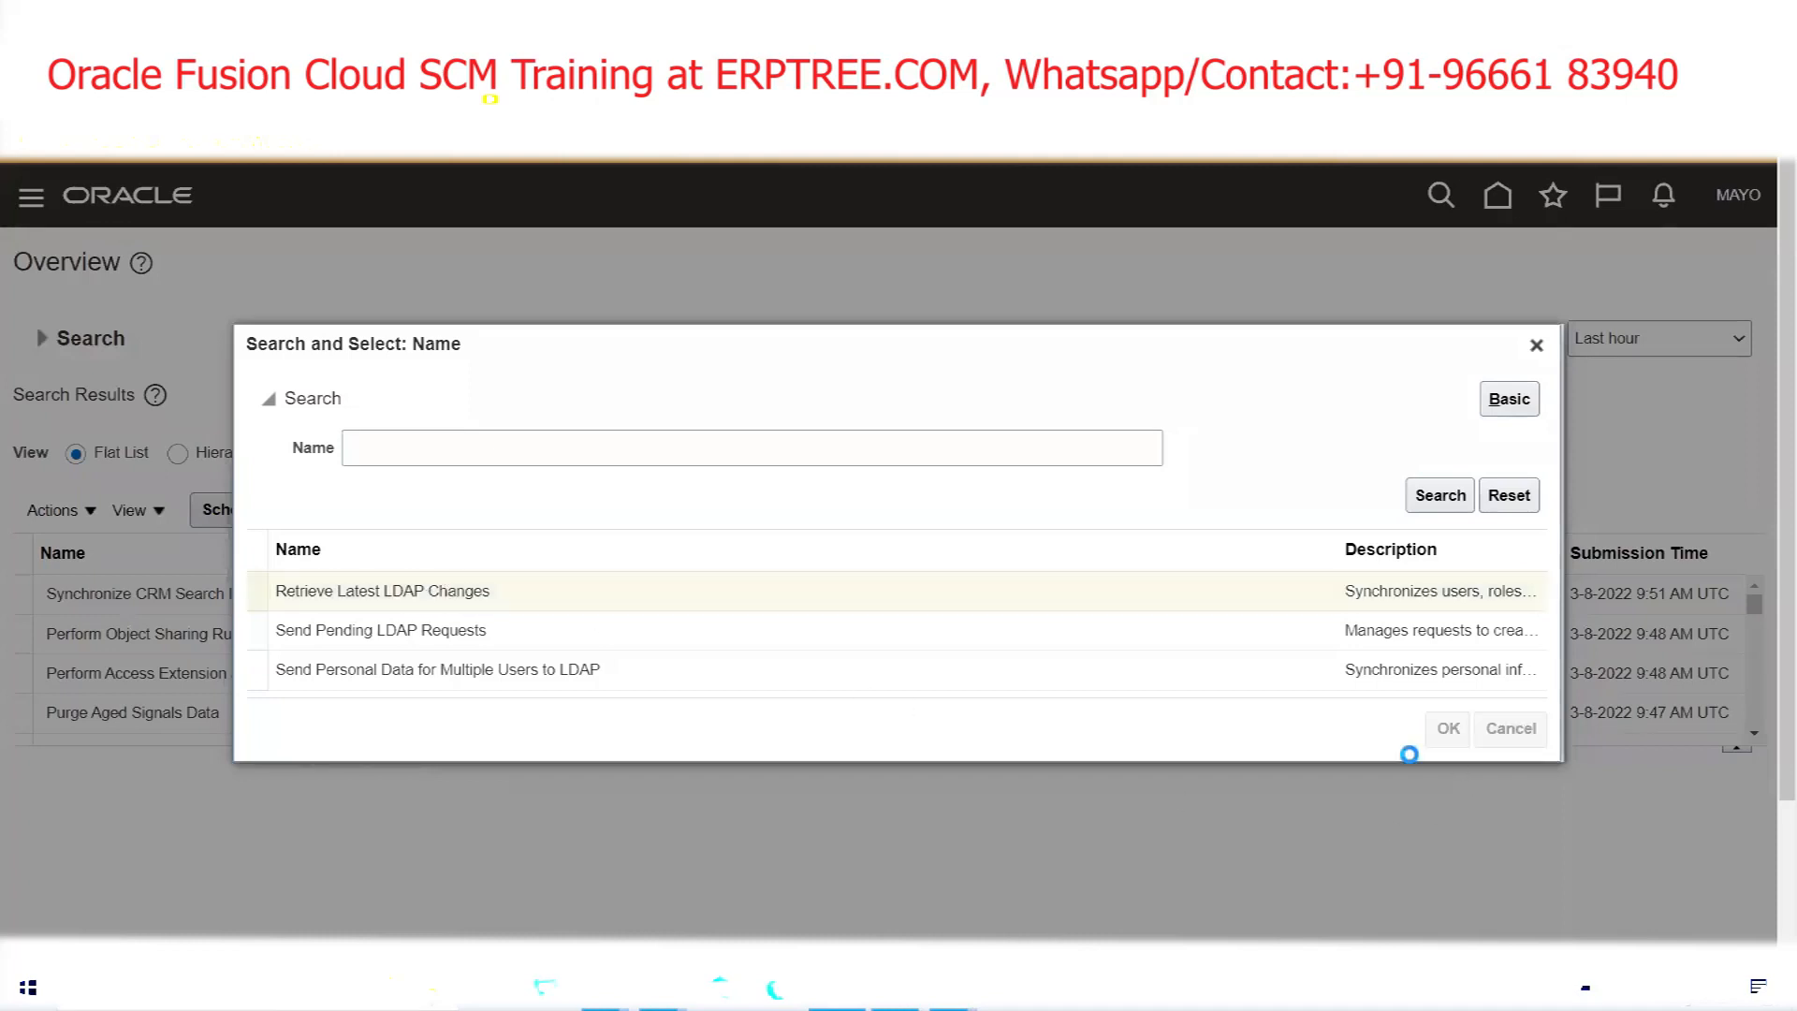
click(1282, 705)
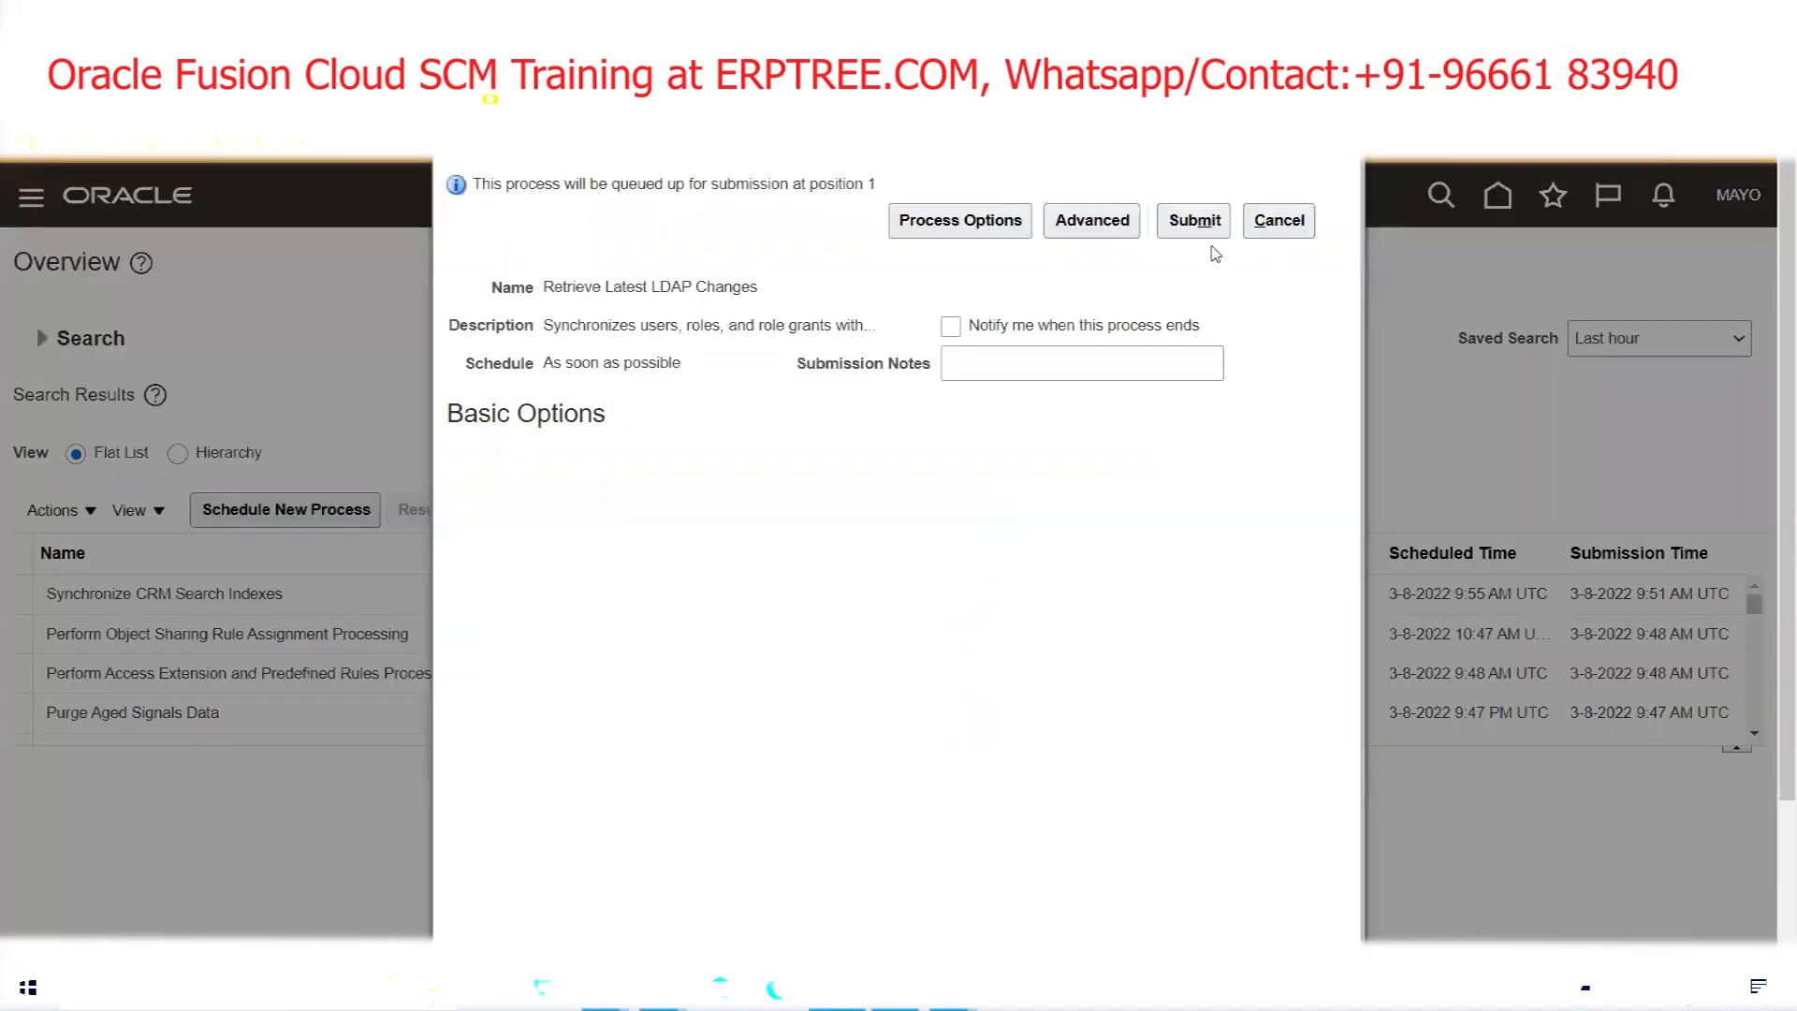
Submit the Retrieve Latest LDAP Changes job and refresh the process list to track its status
click(1194, 222)
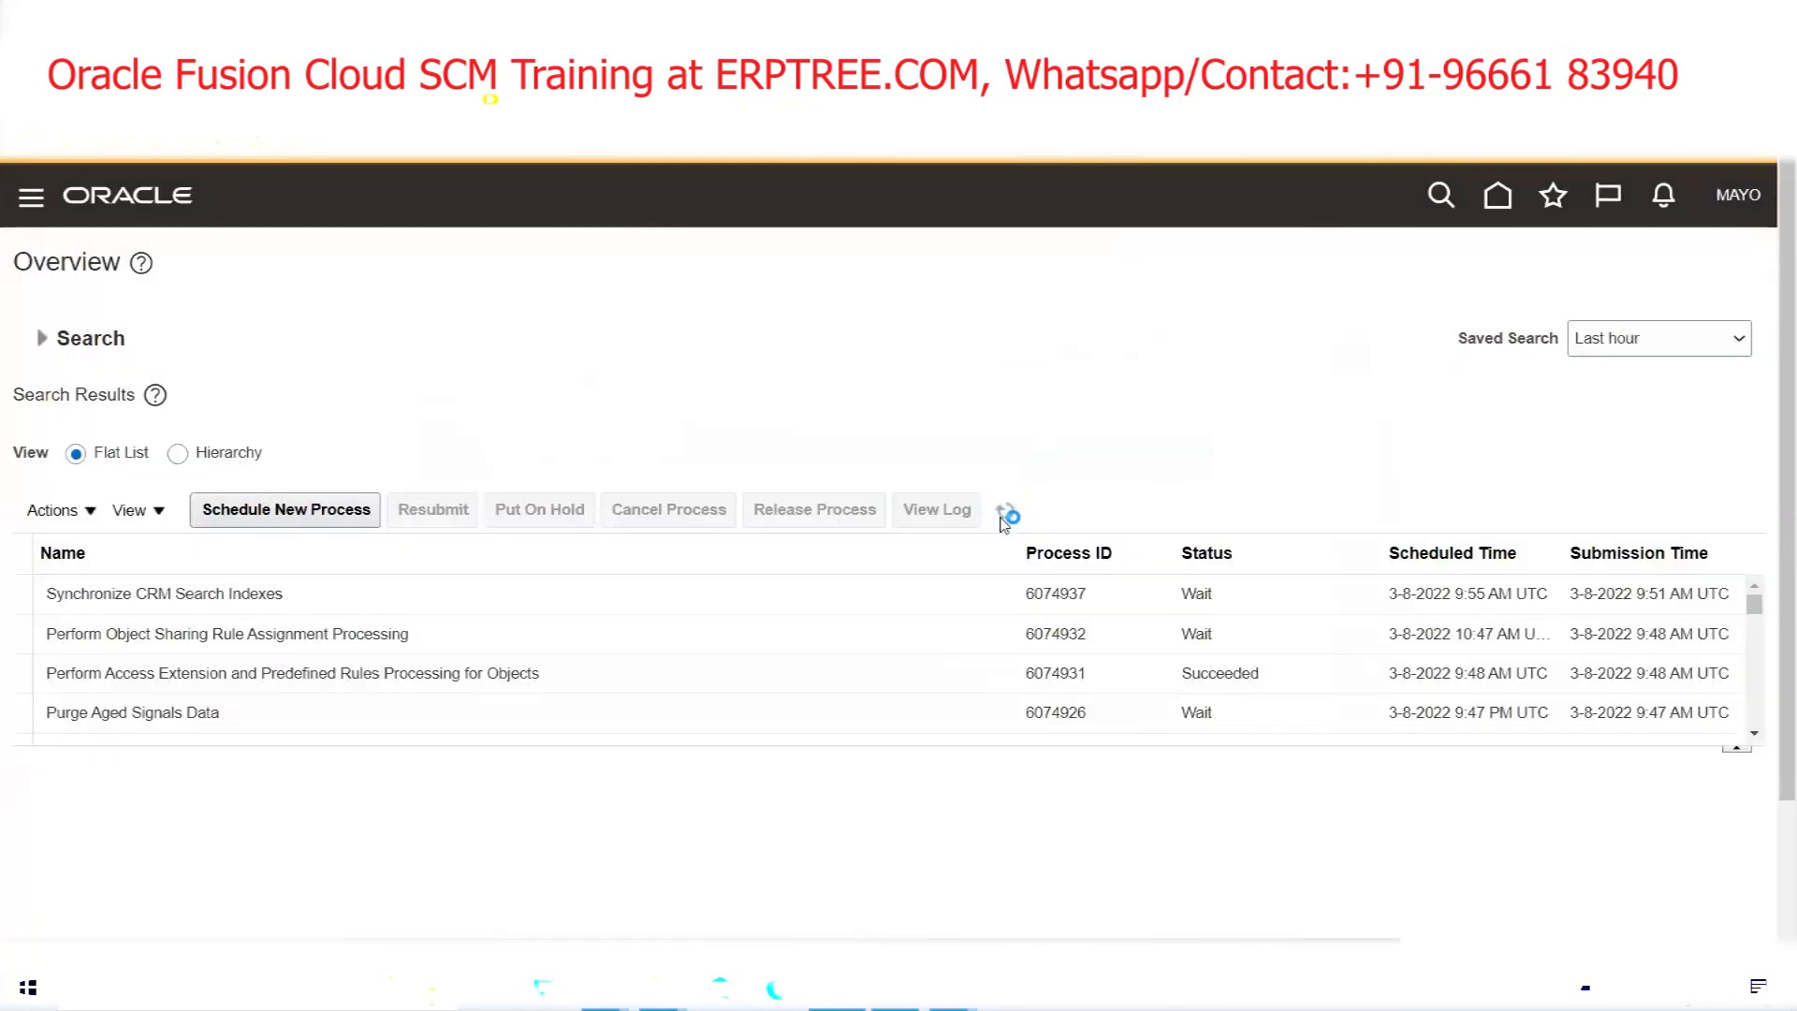
click(1005, 517)
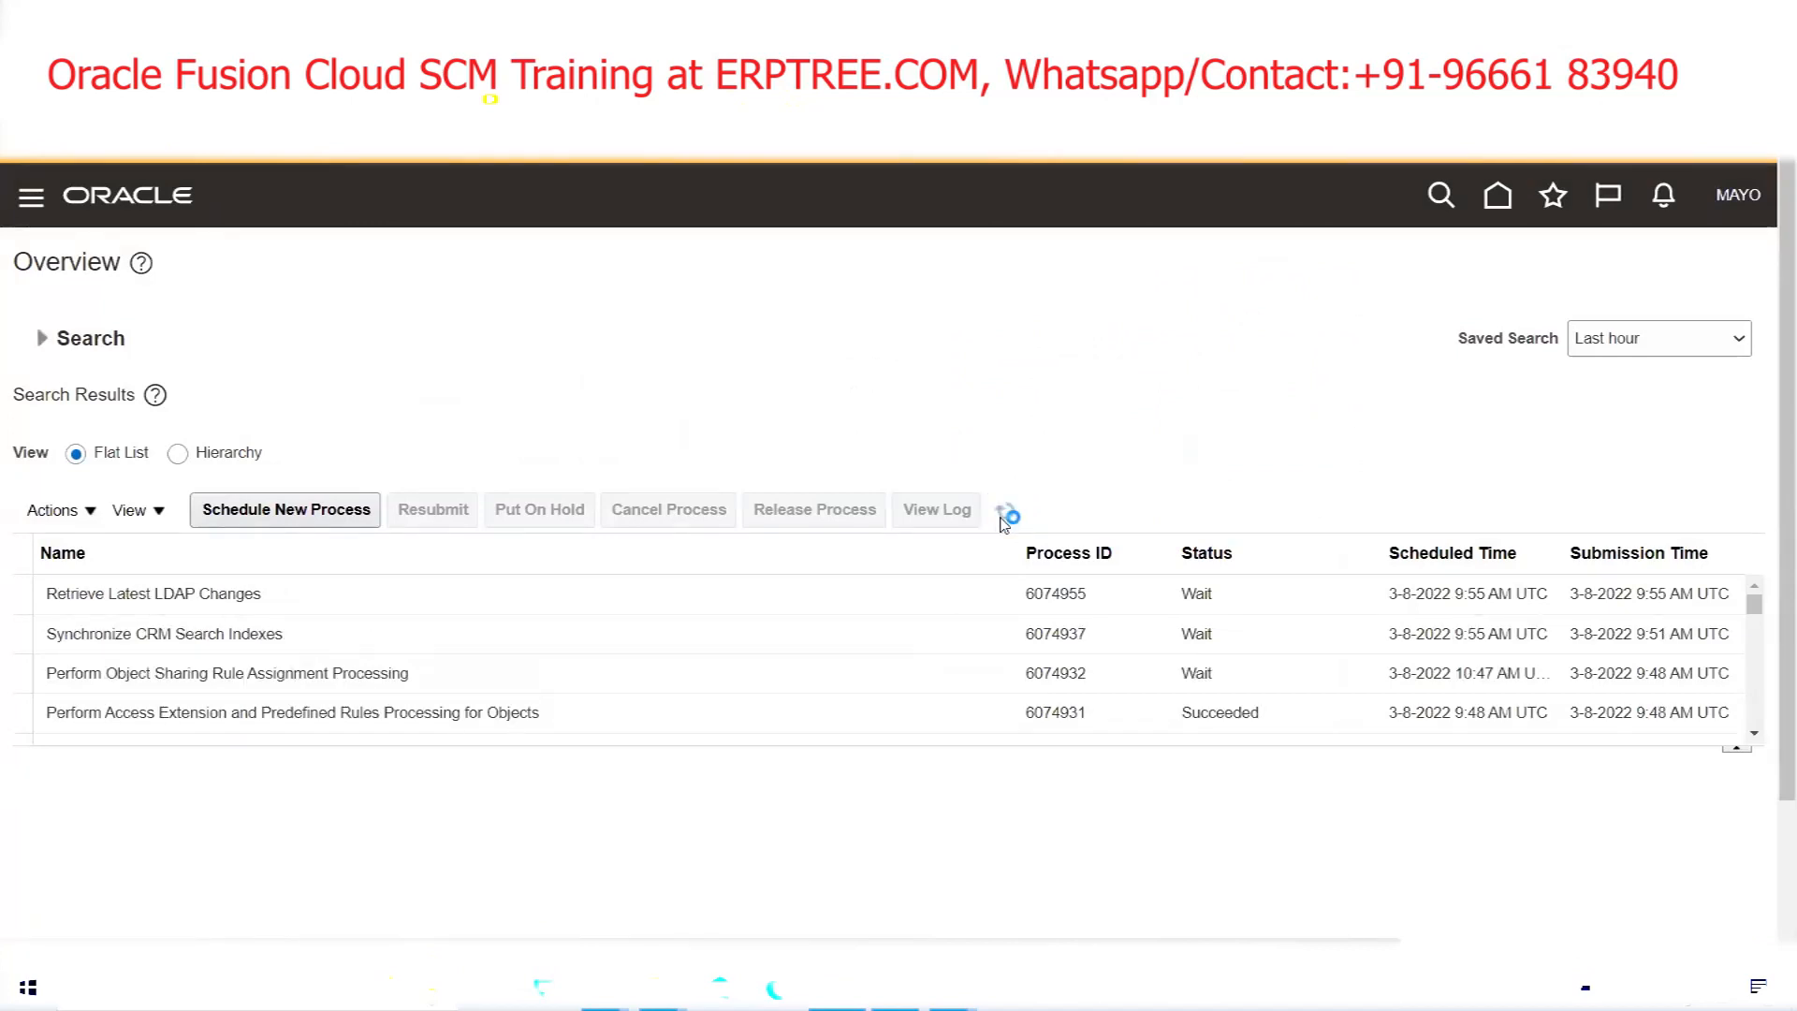
click(1003, 515)
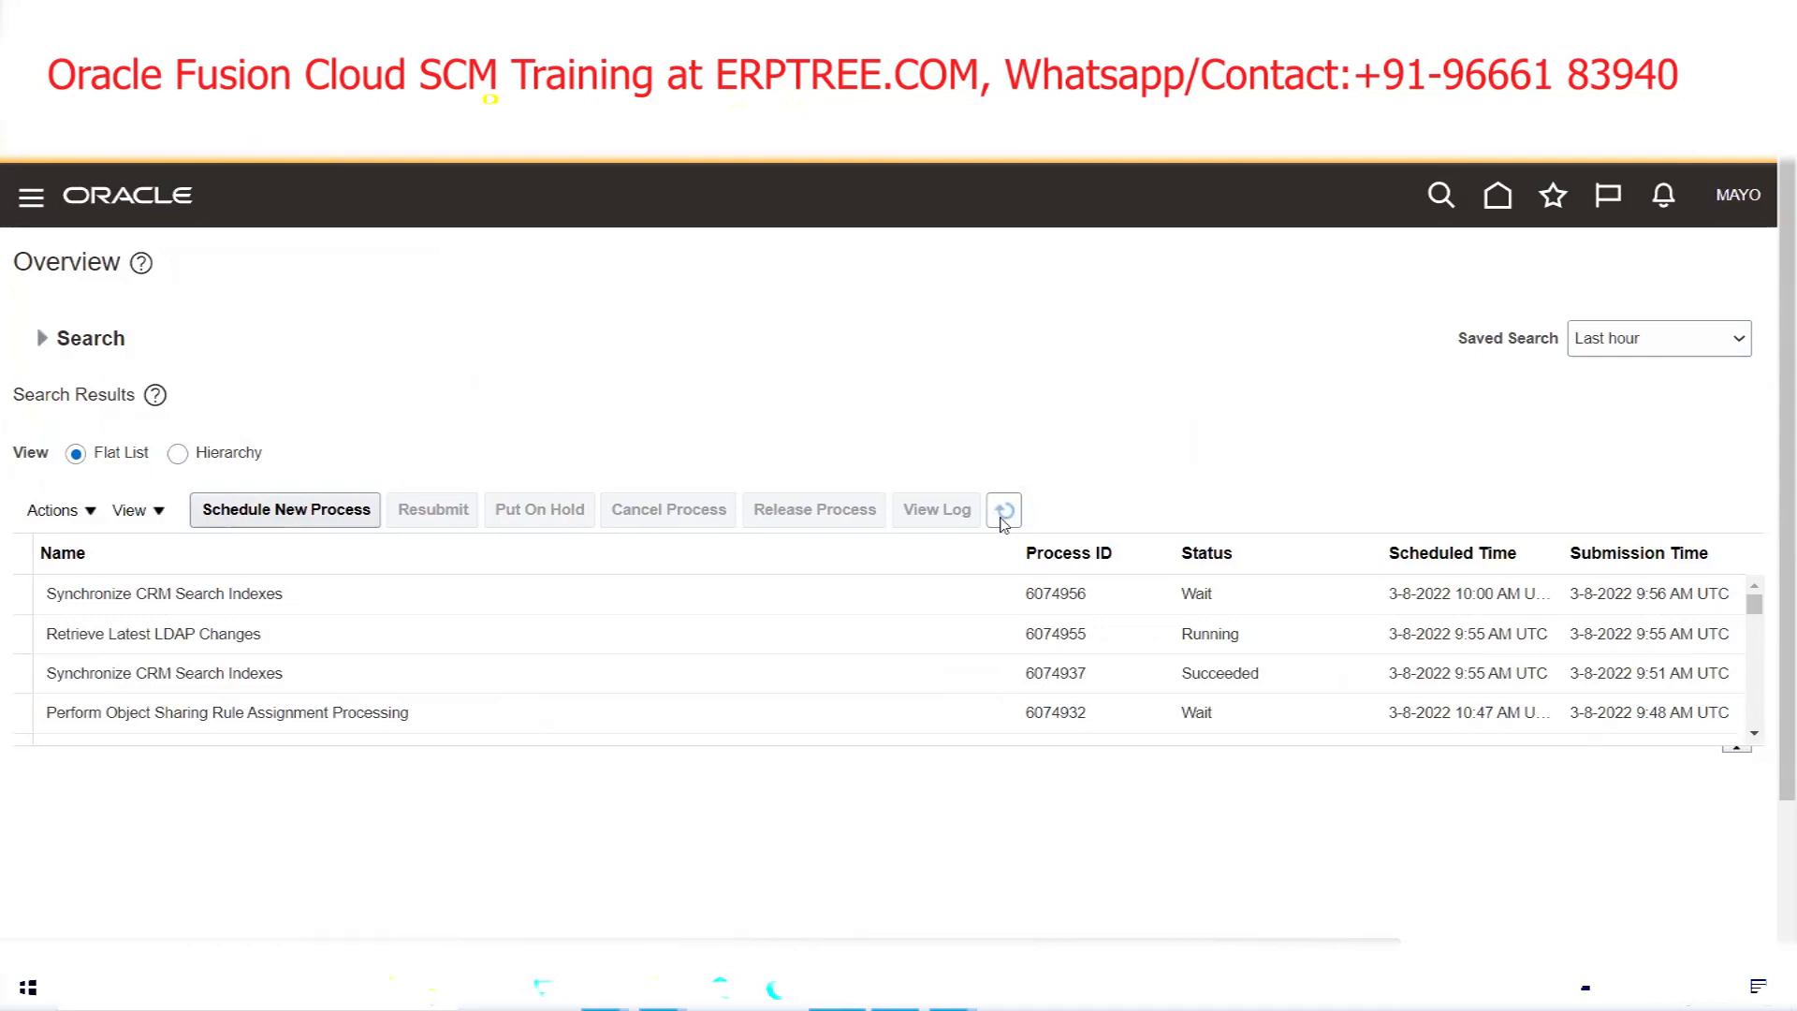
click(1001, 519)
click(1004, 520)
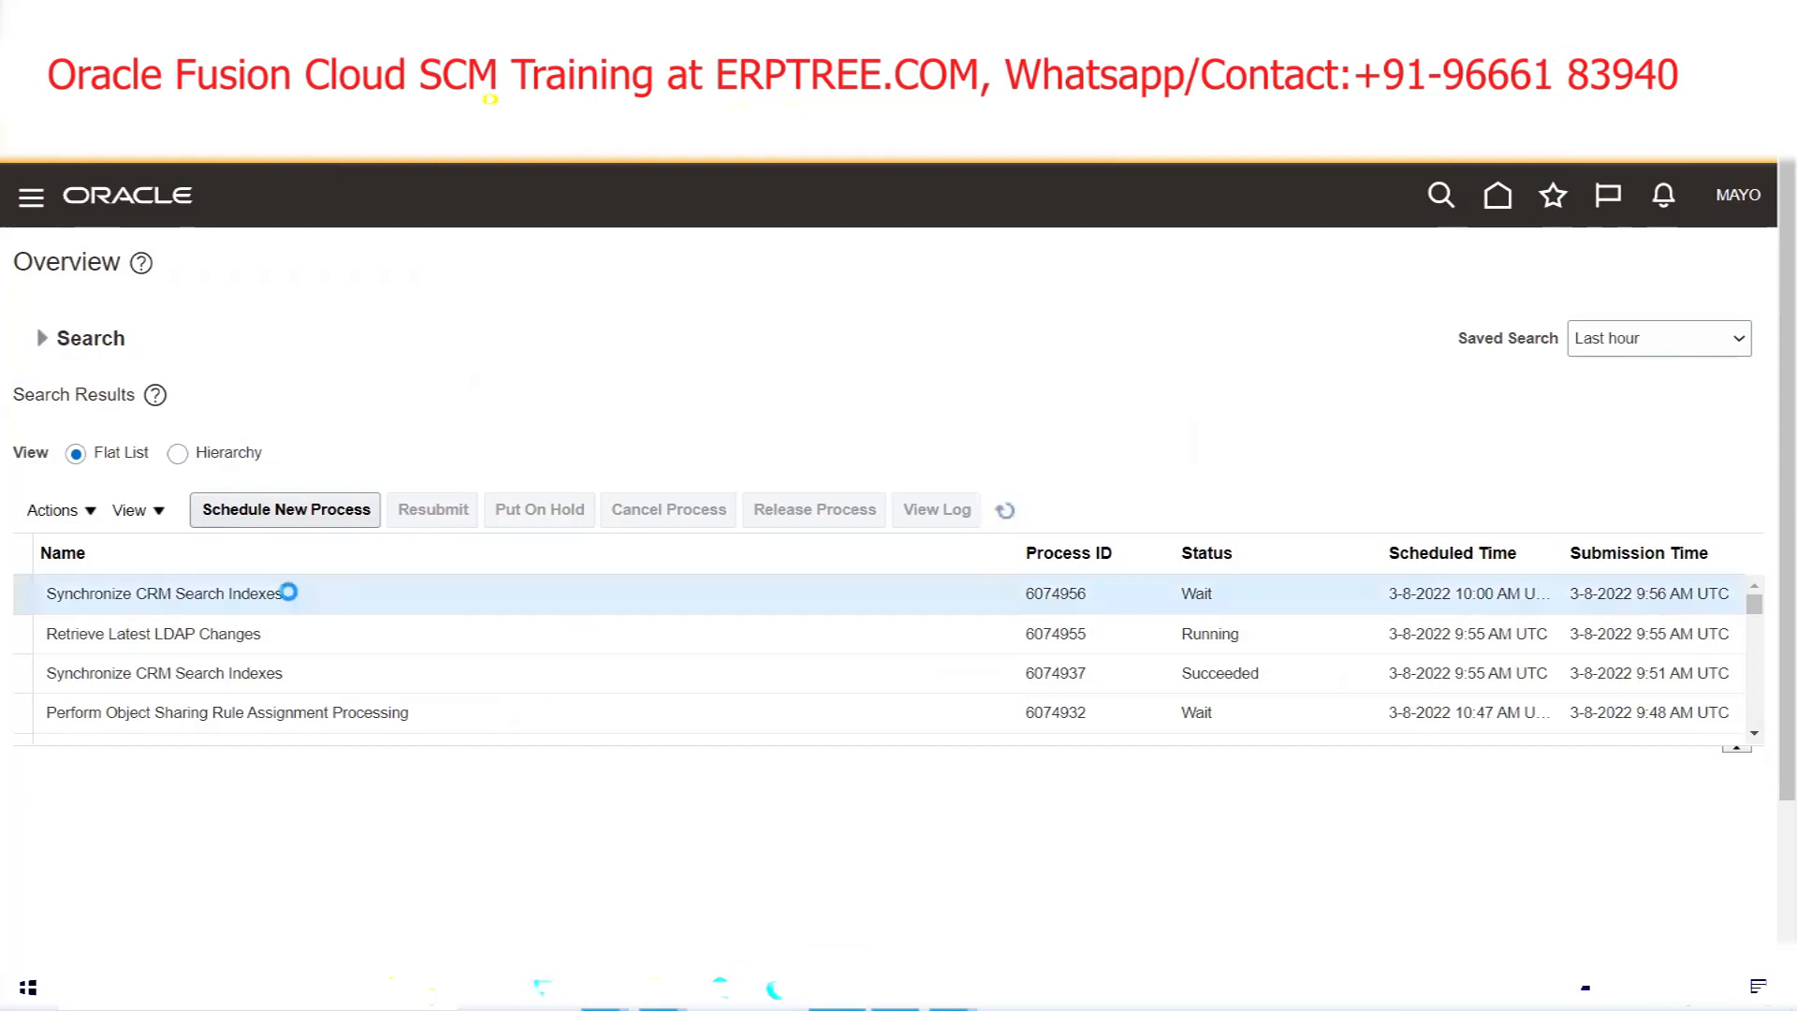
click(456, 609)
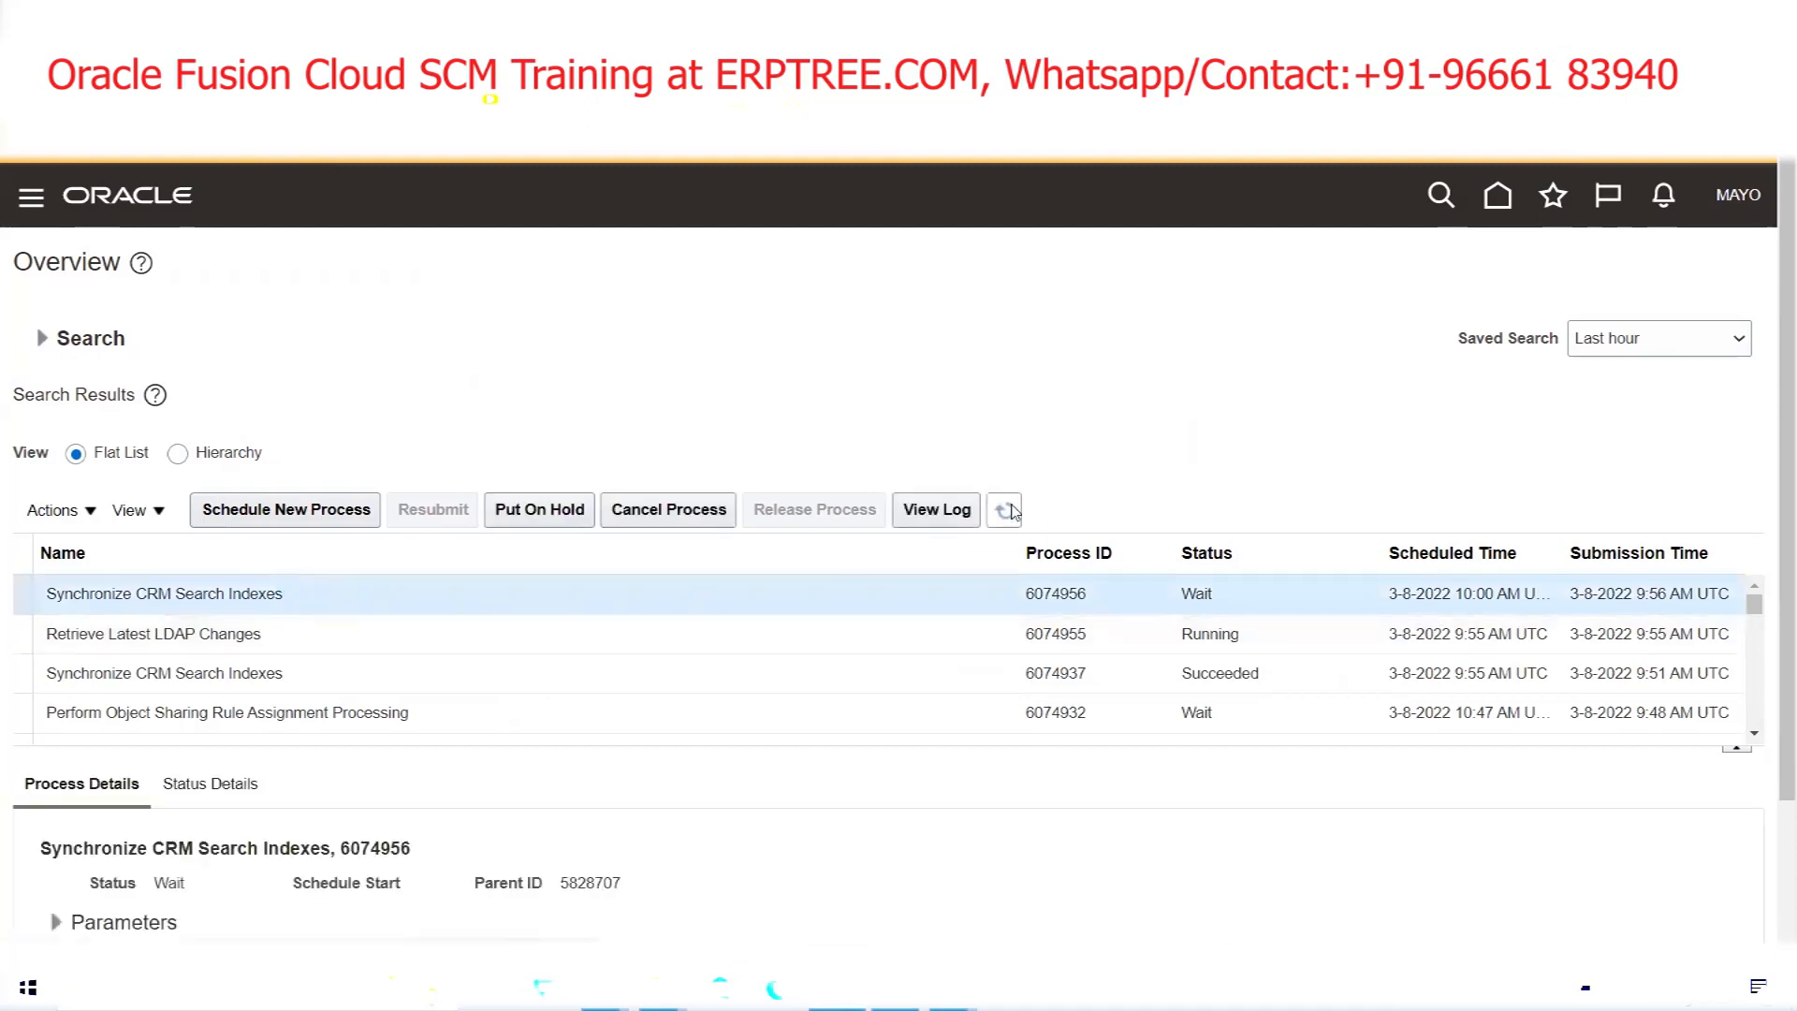
click(1008, 510)
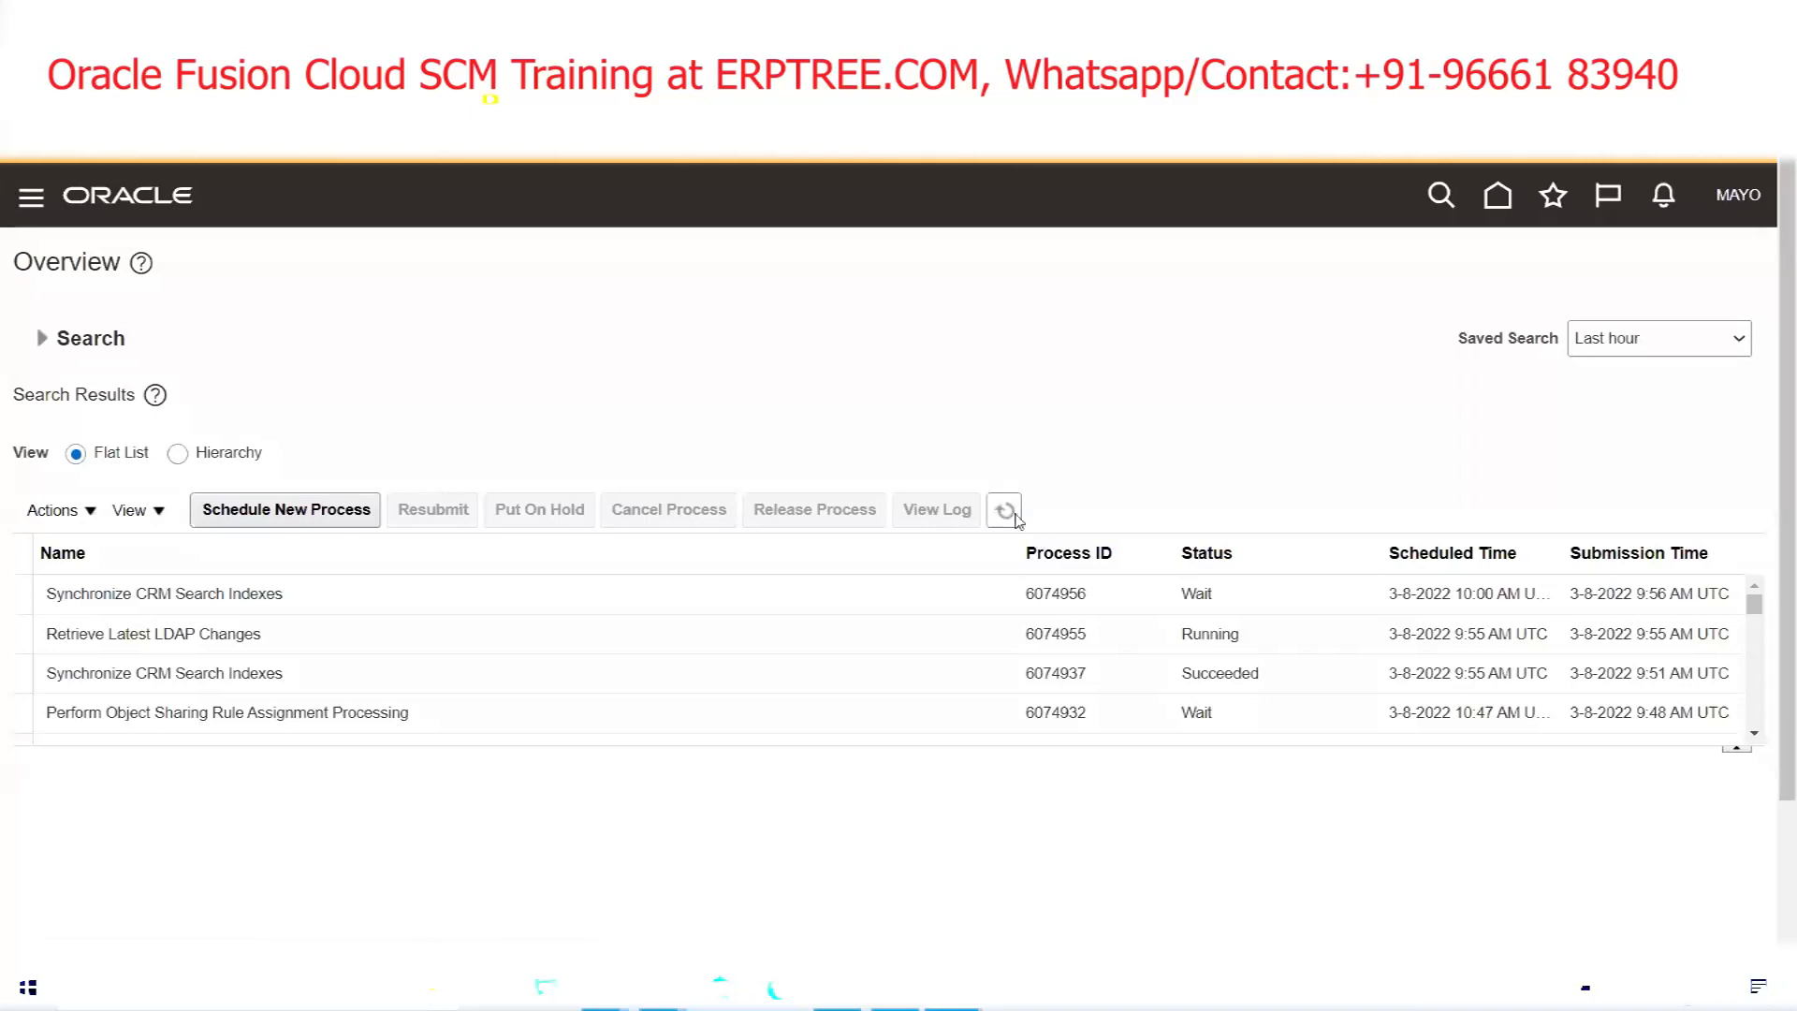
click(1007, 511)
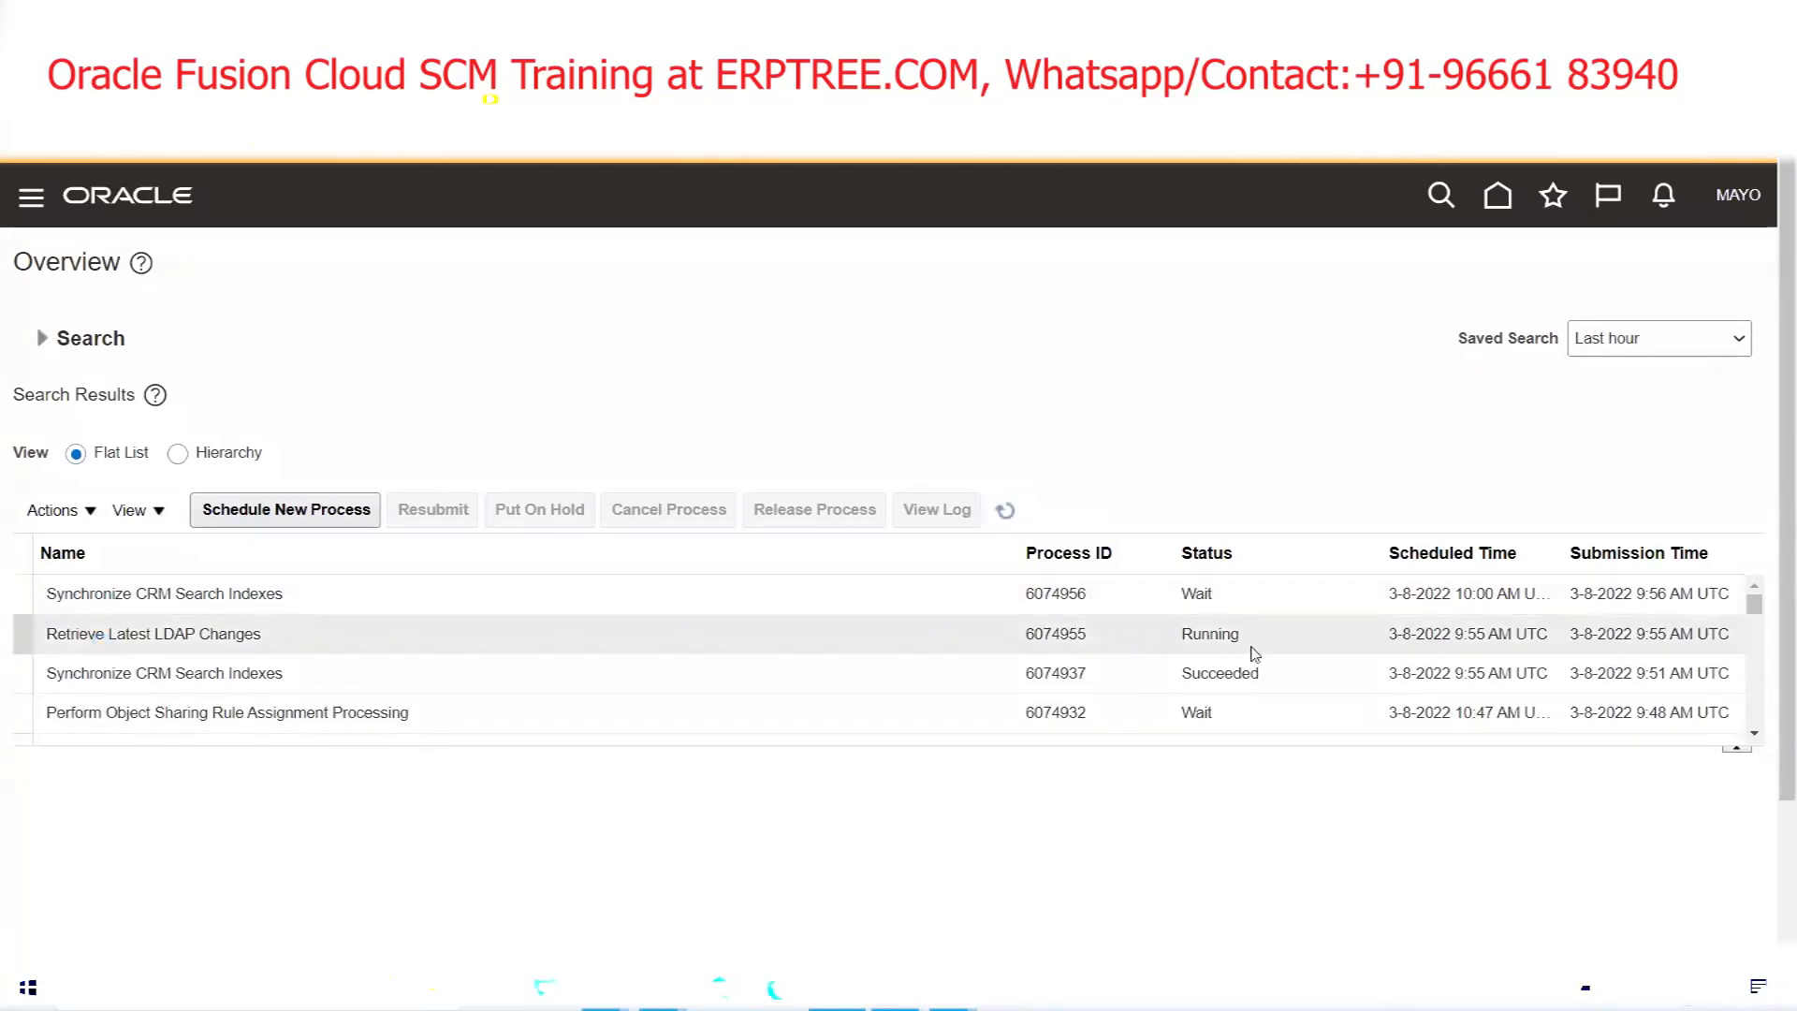
click(1005, 513)
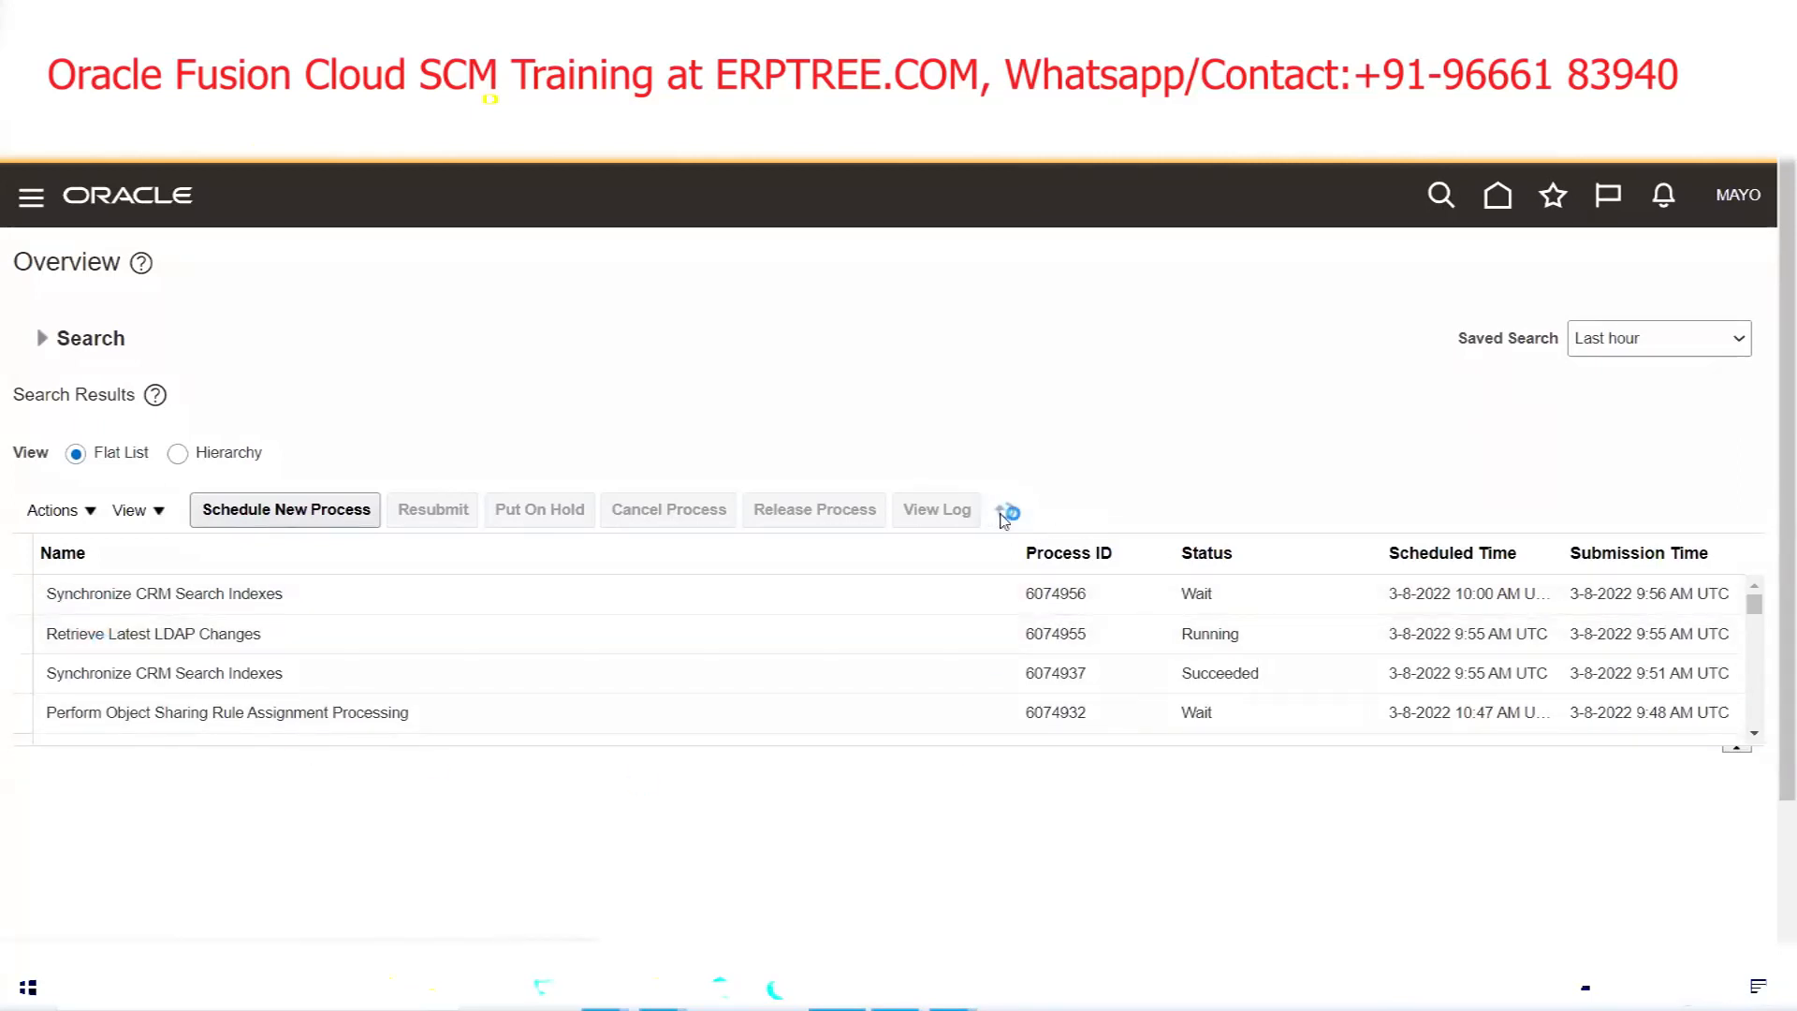
click(1735, 218)
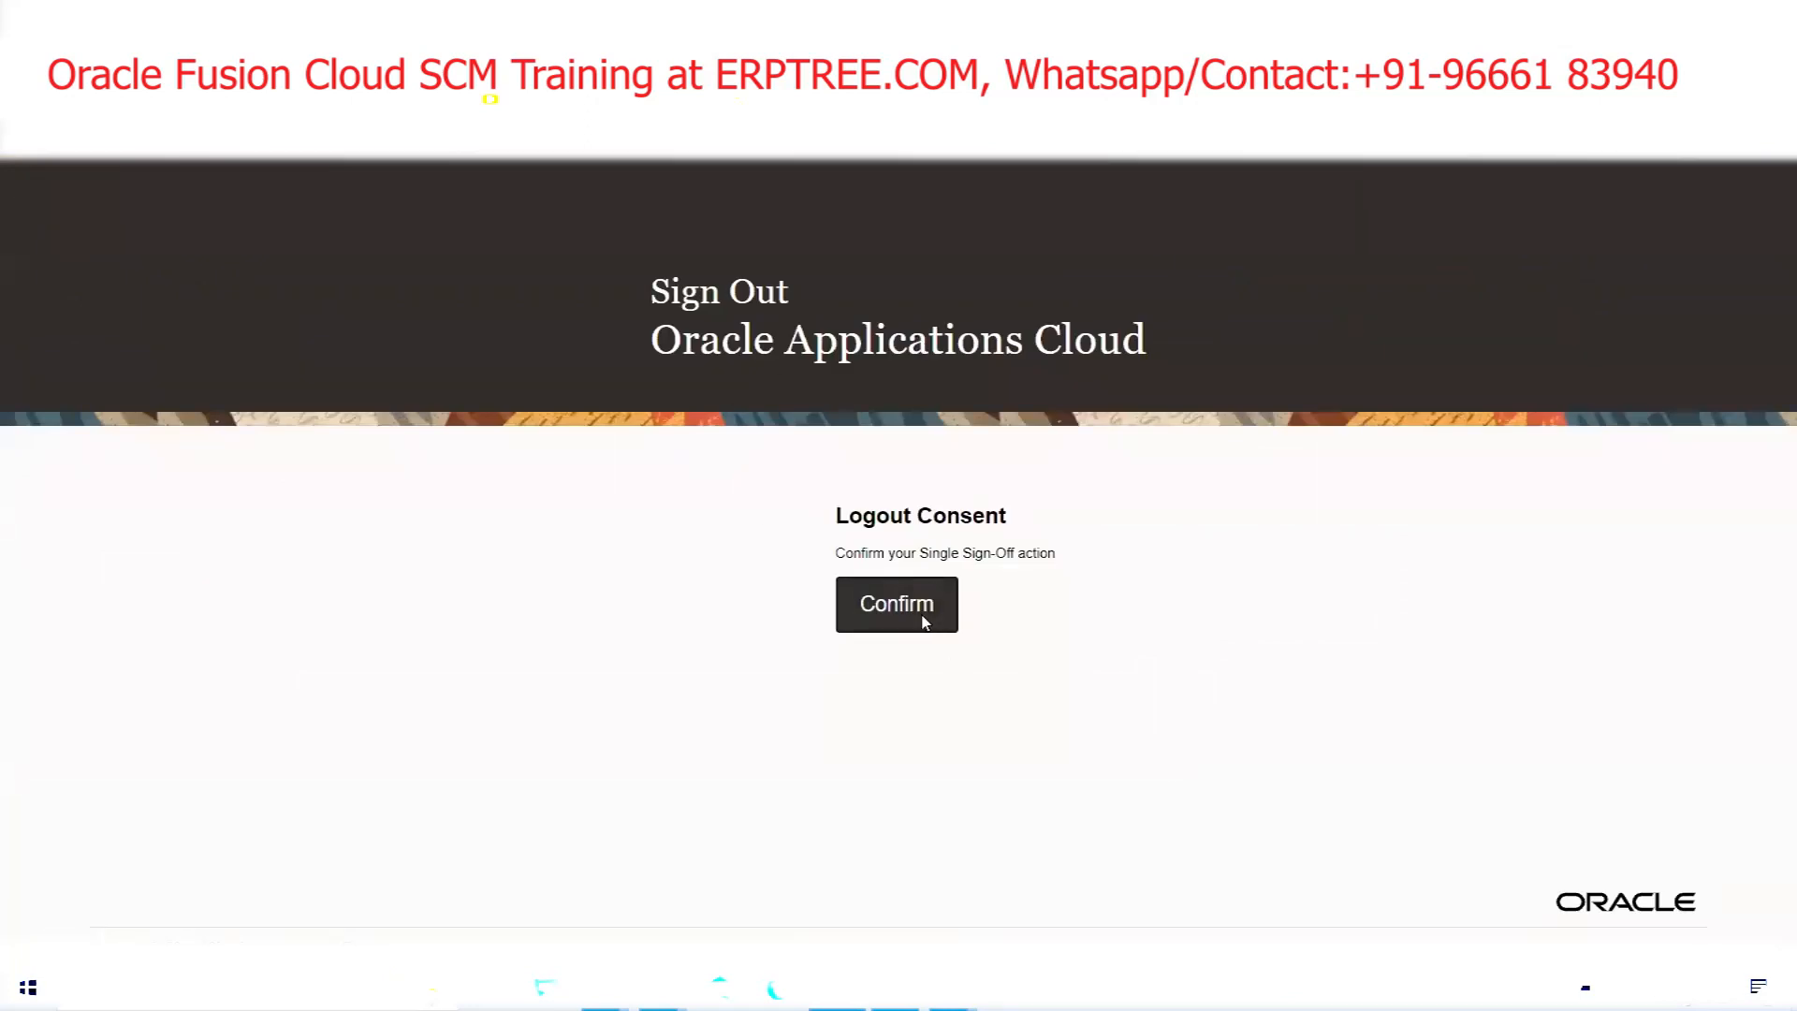
click(924, 623)
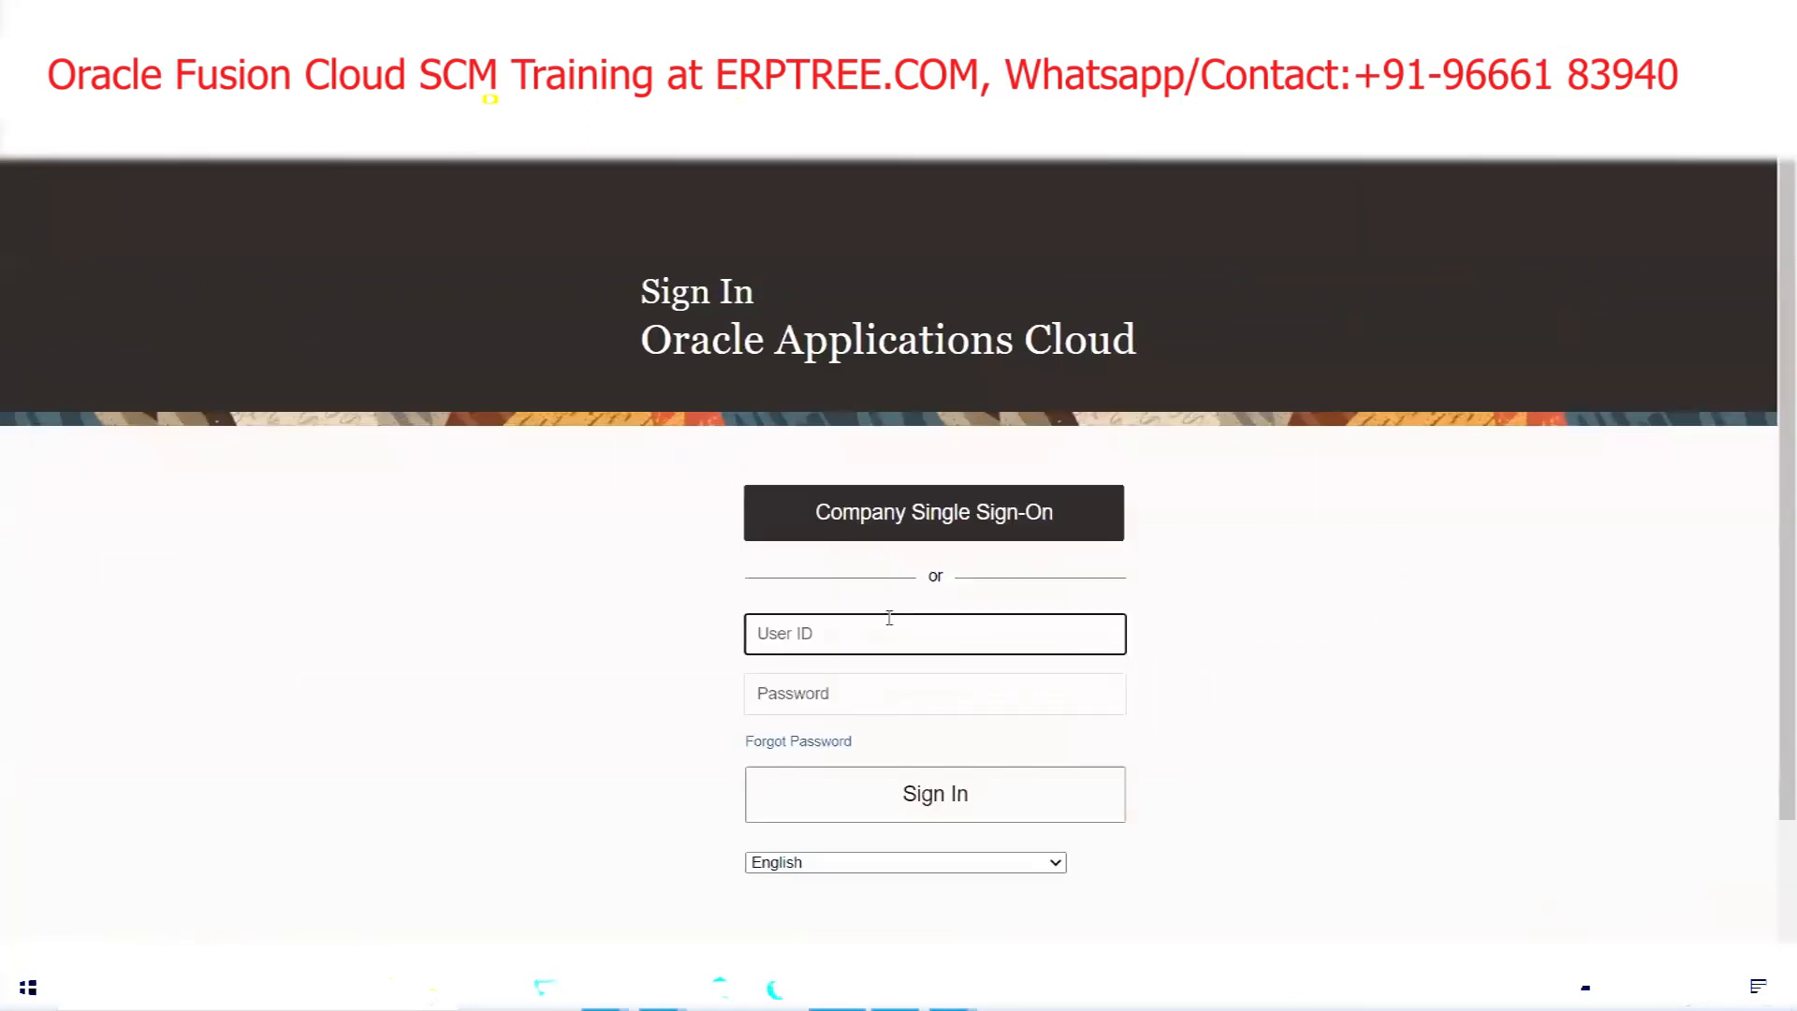
text(MAYO)
key(Tab)
text(••••••••)
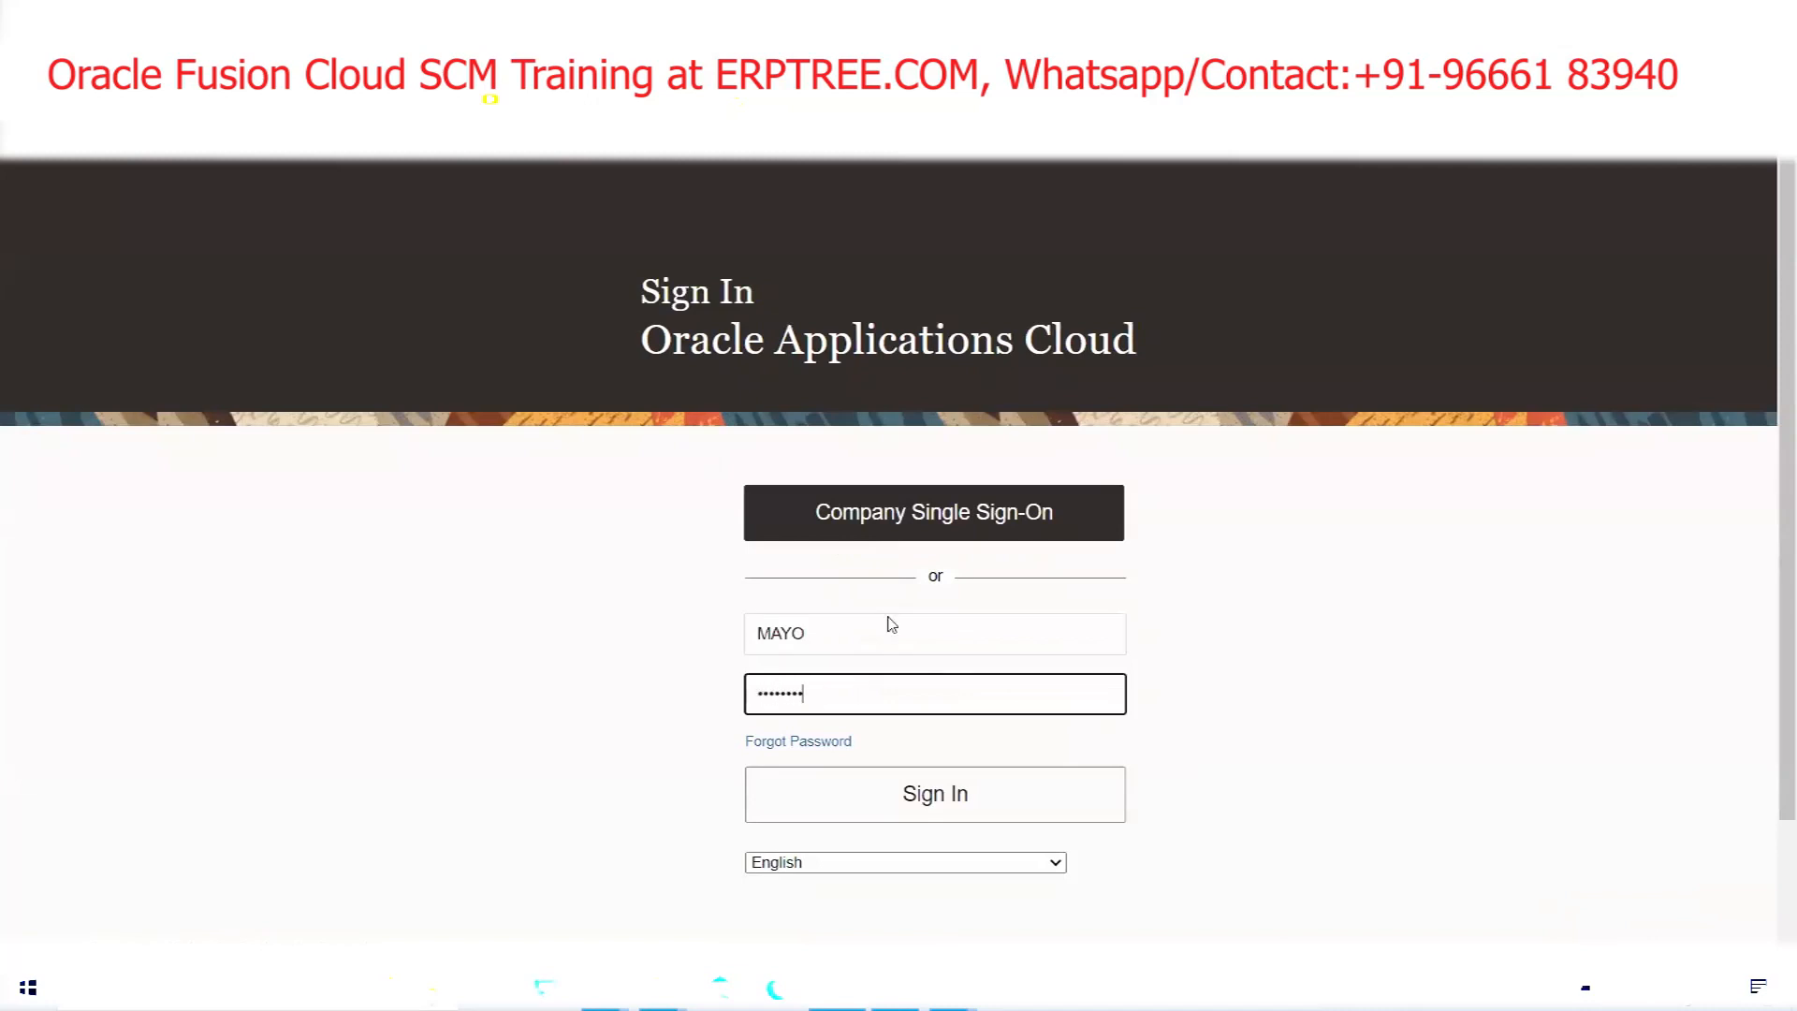
Complete the sign-in and browse the navigator's list of work areas
key(Return)
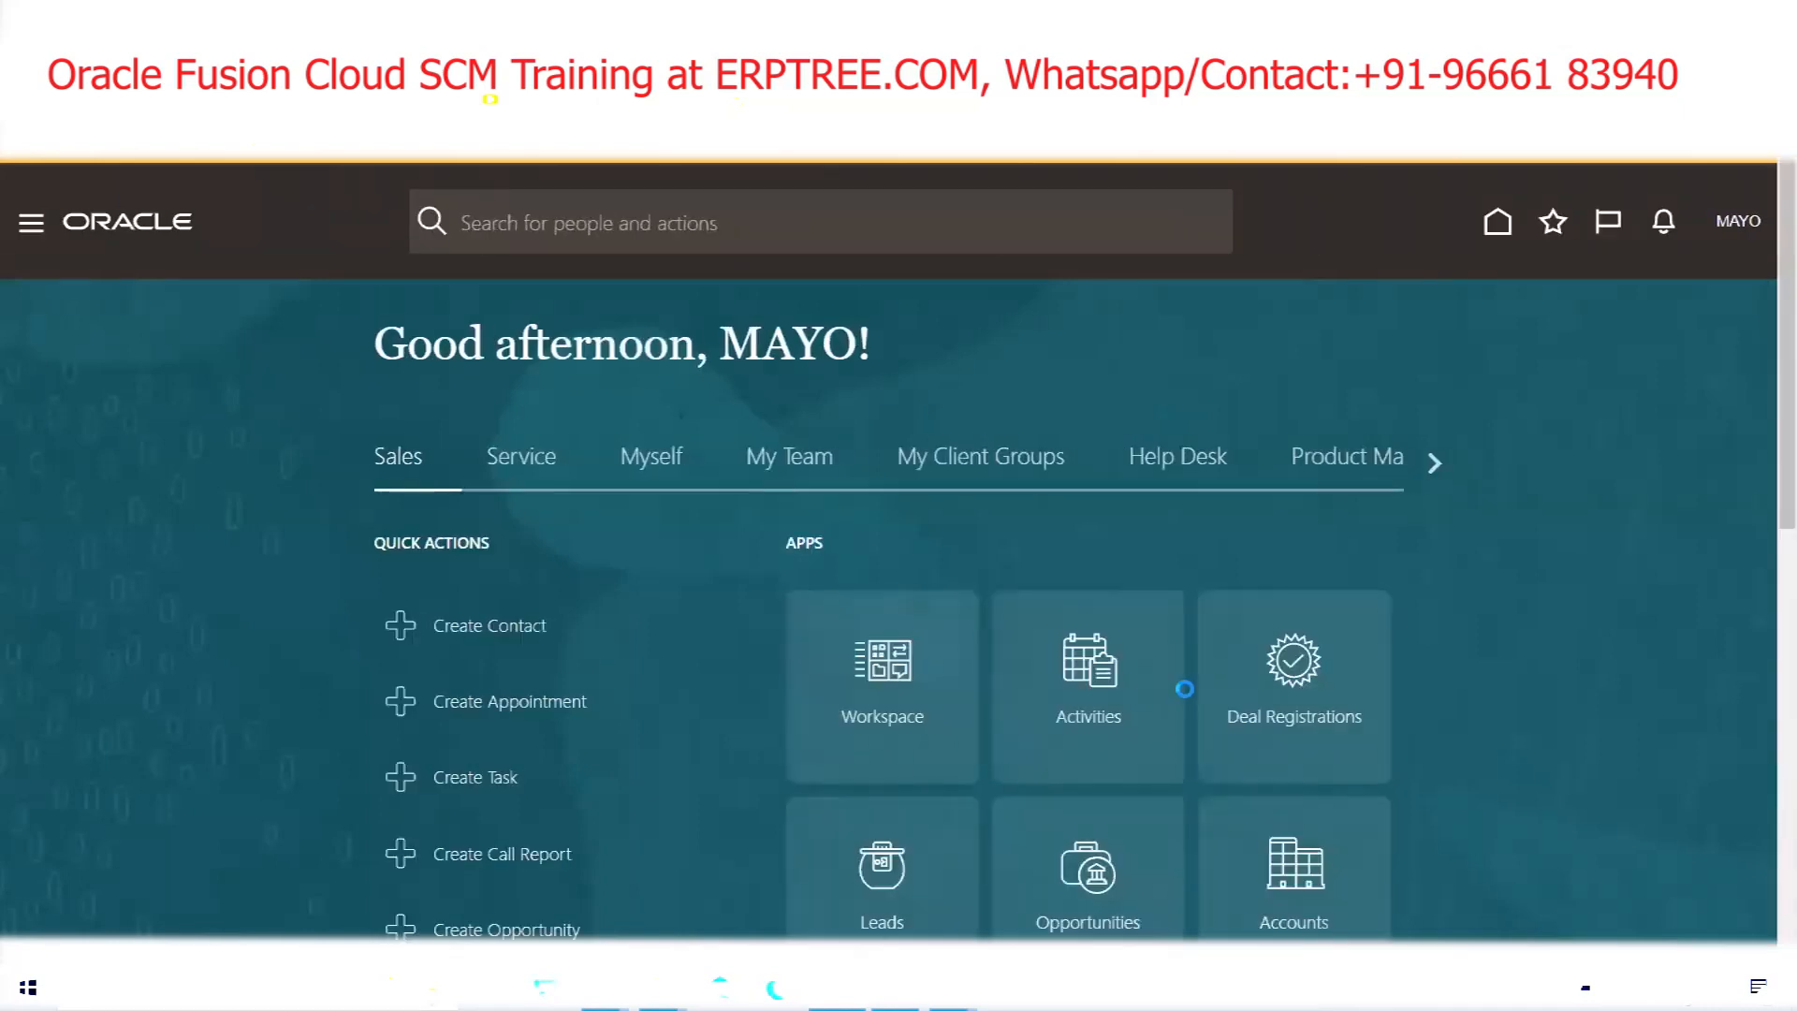
click(28, 234)
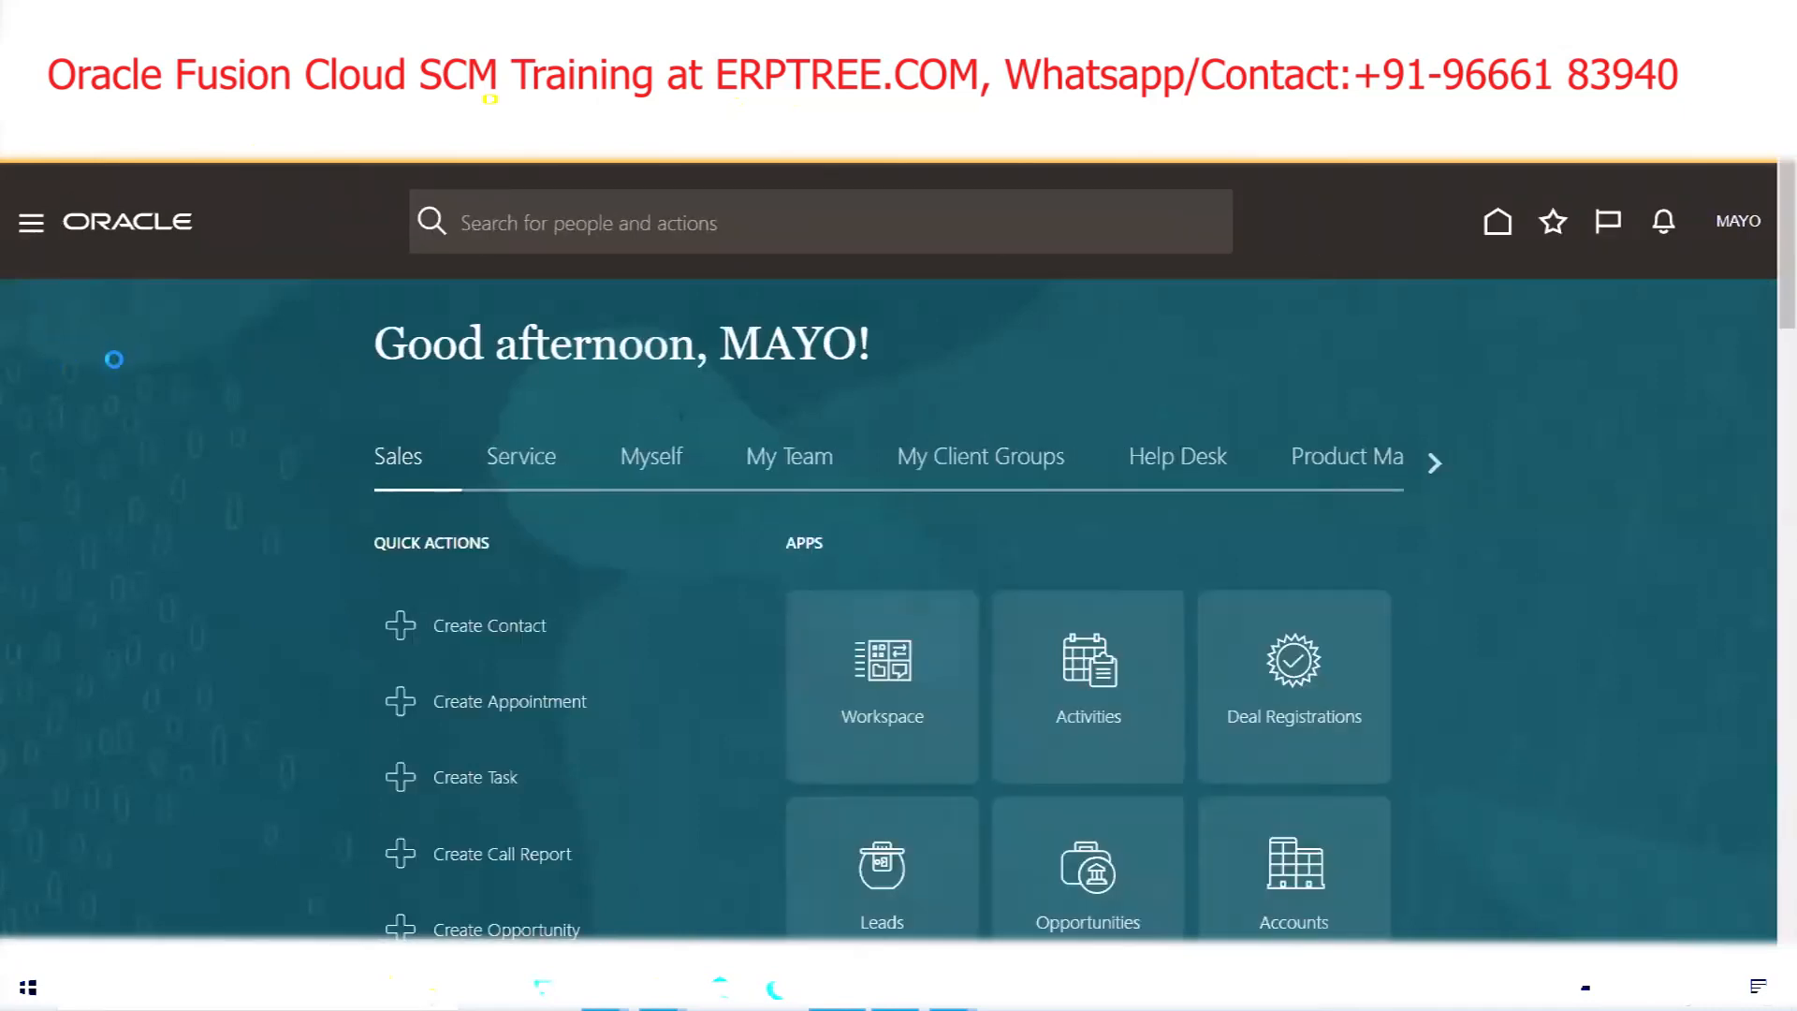
scroll(117, 376, down, 8)
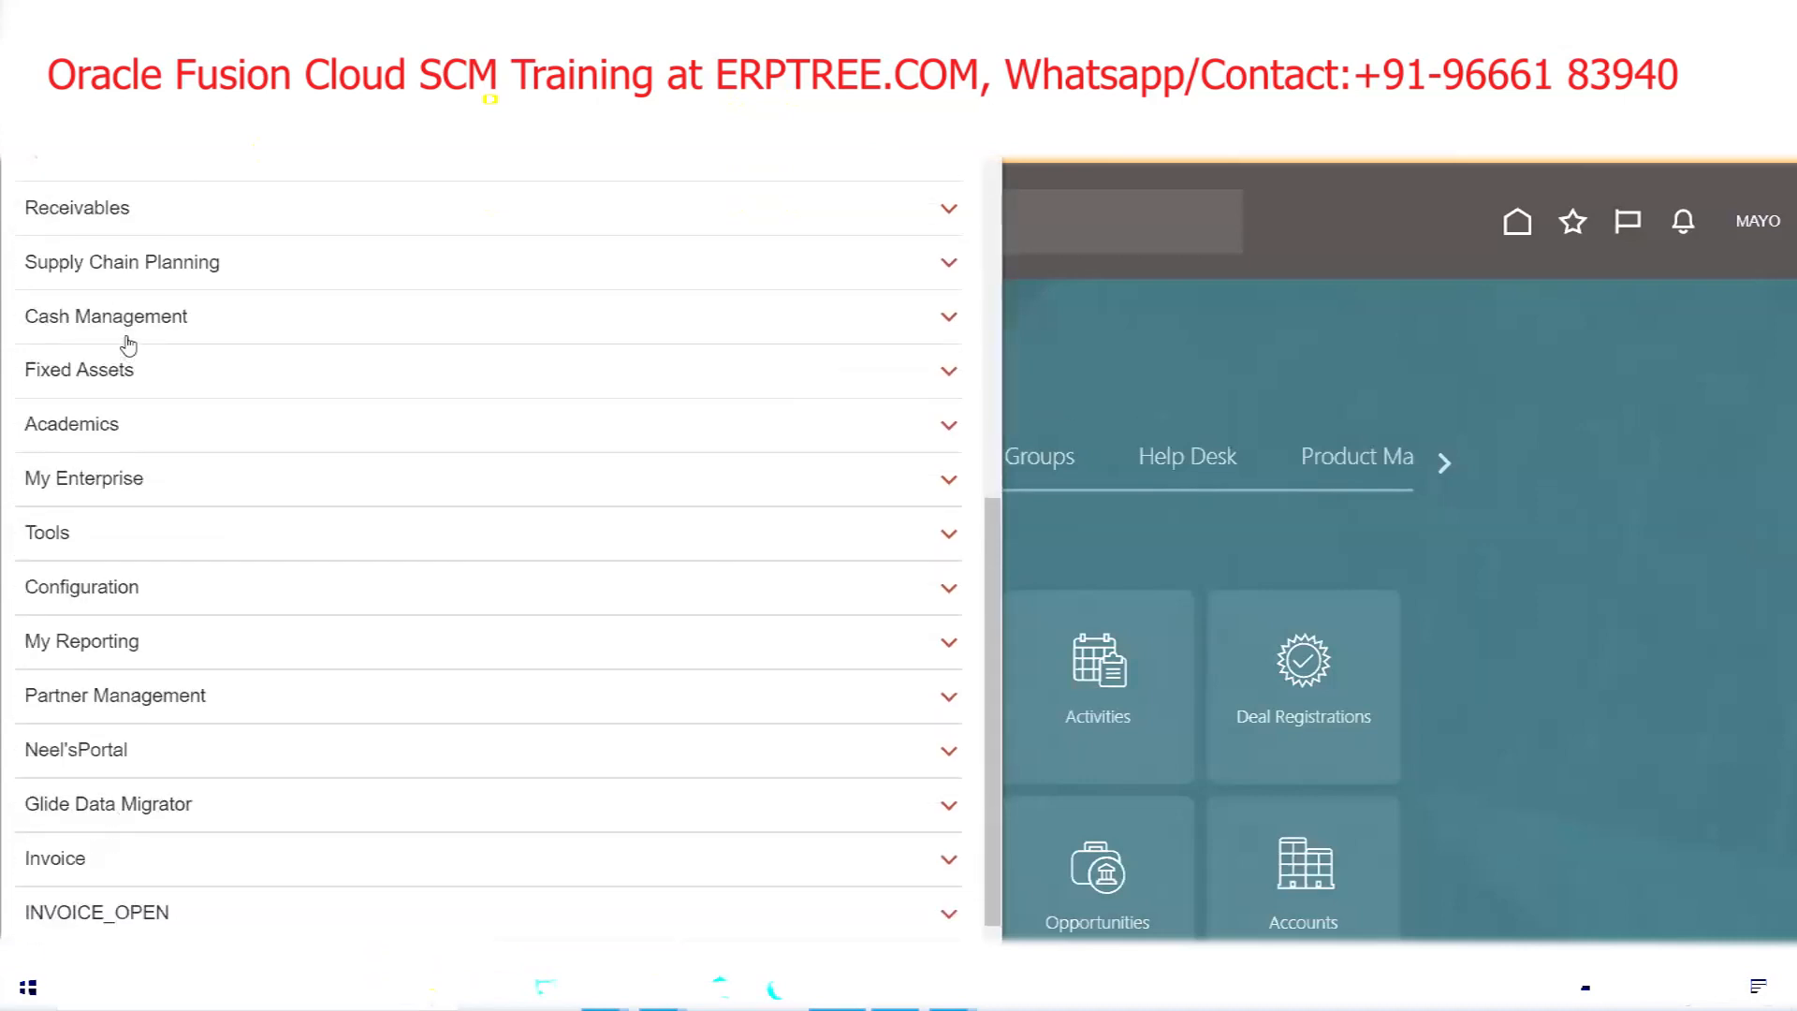
scroll(128, 340, up, 3)
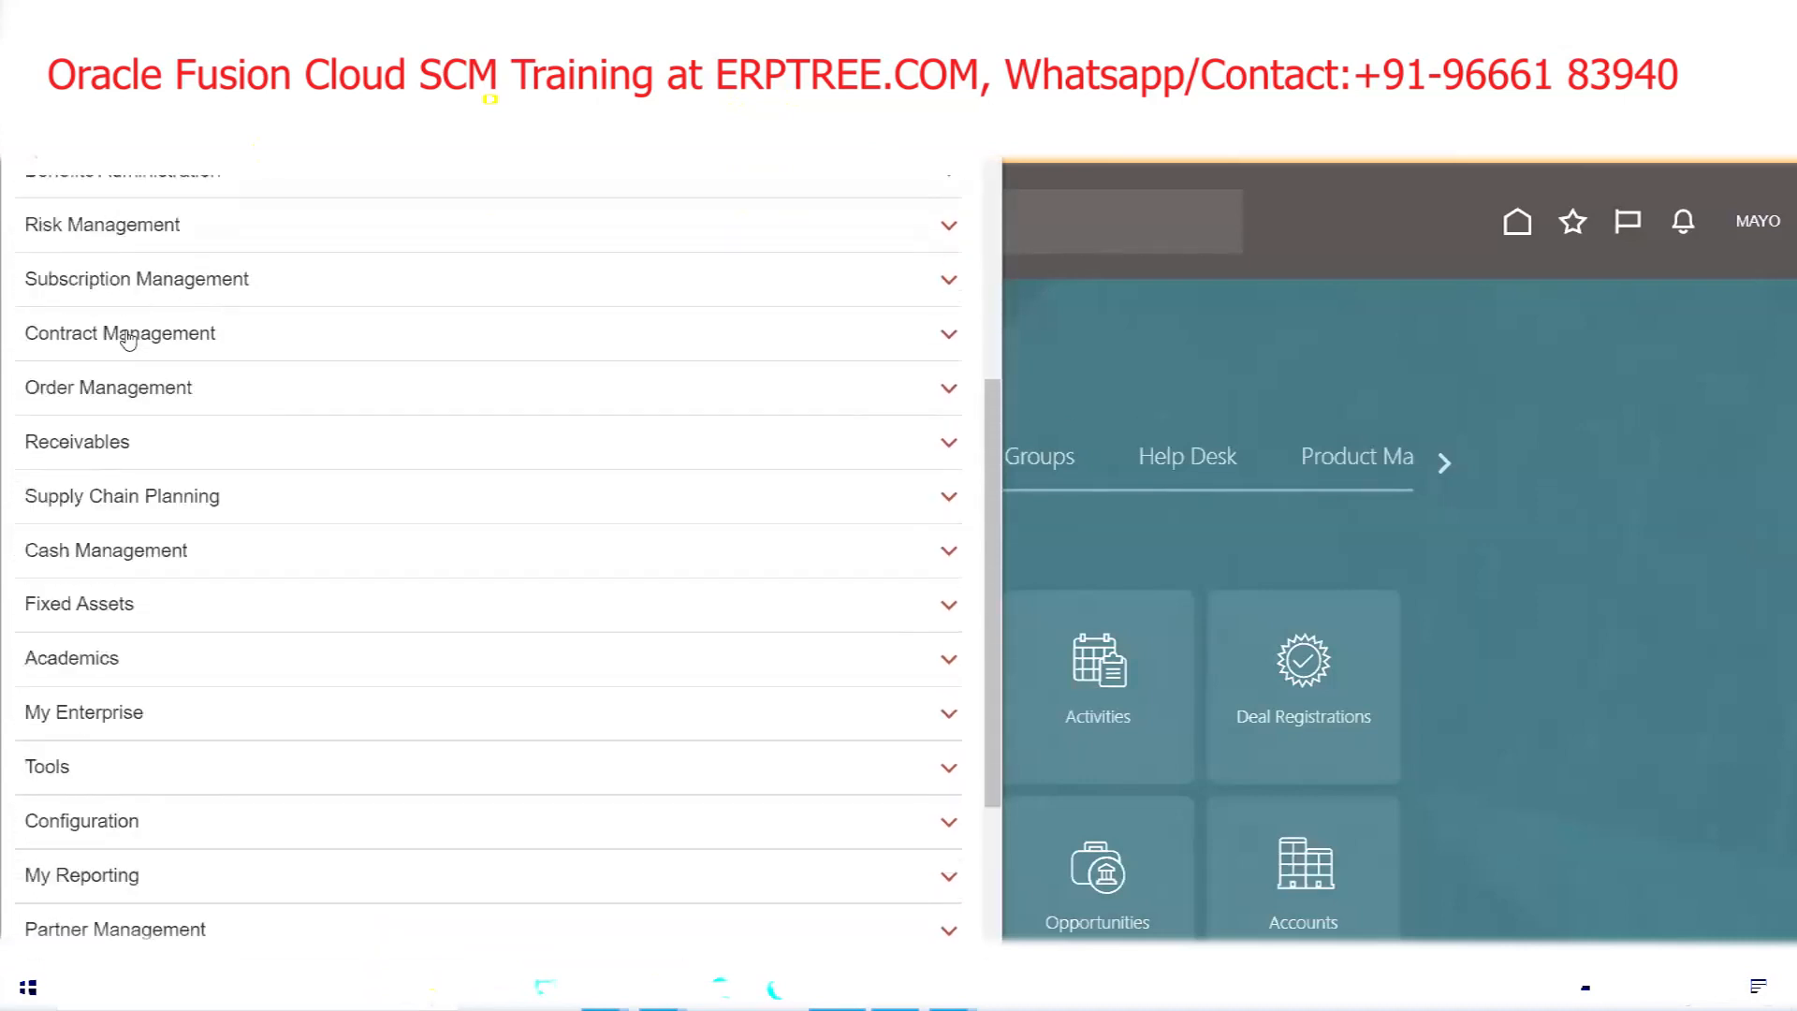
scroll(128, 340, up, 3)
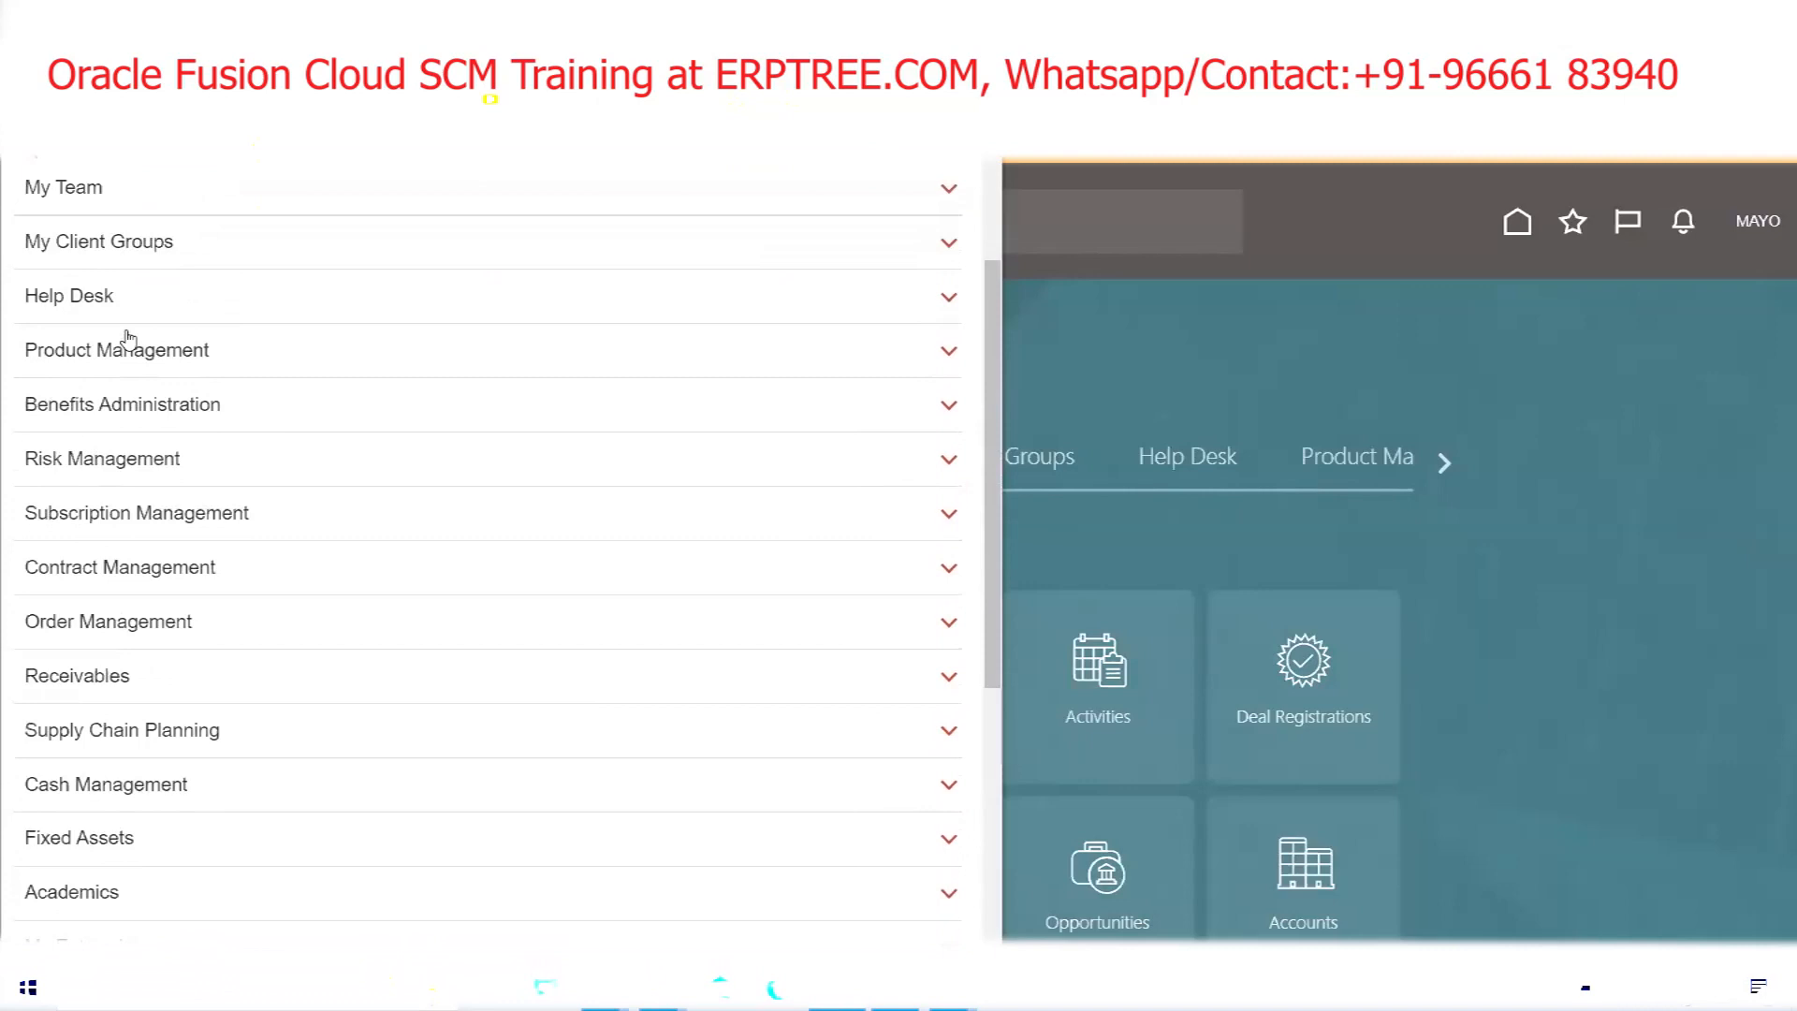
scroll(128, 340, down, 5)
scroll(128, 340, down, 3)
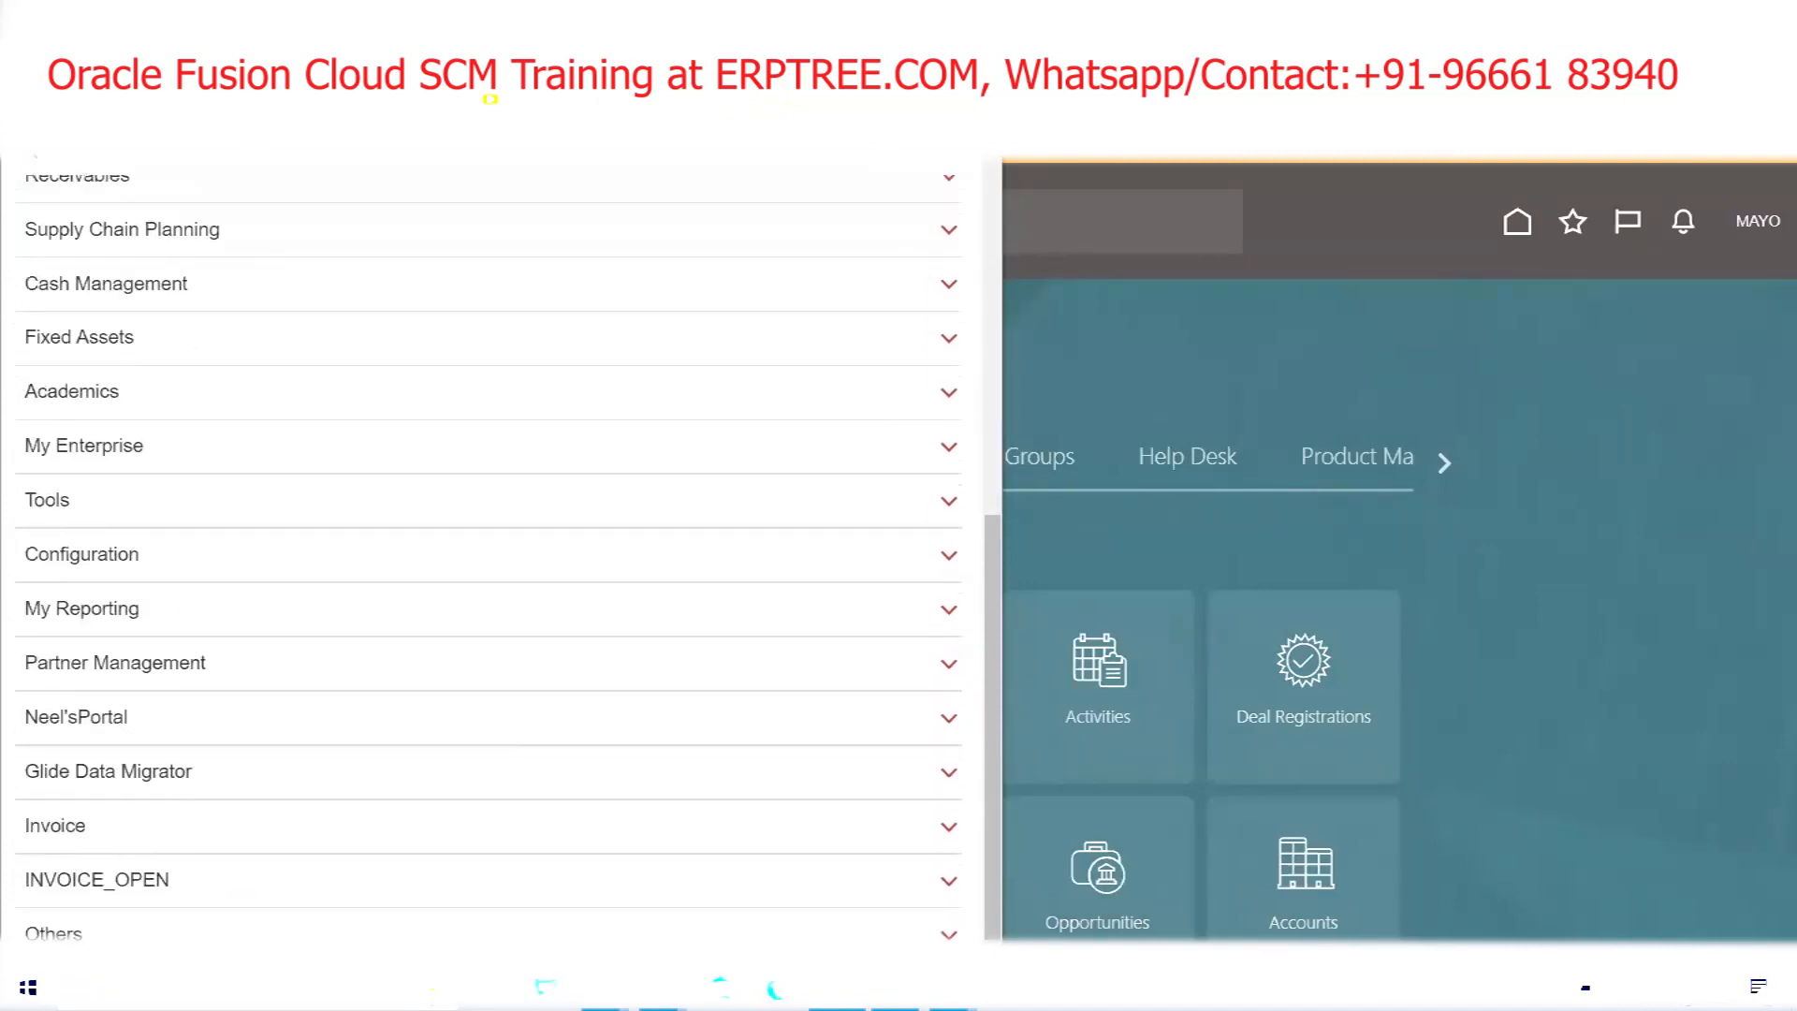
scroll(233, 827, up, 5)
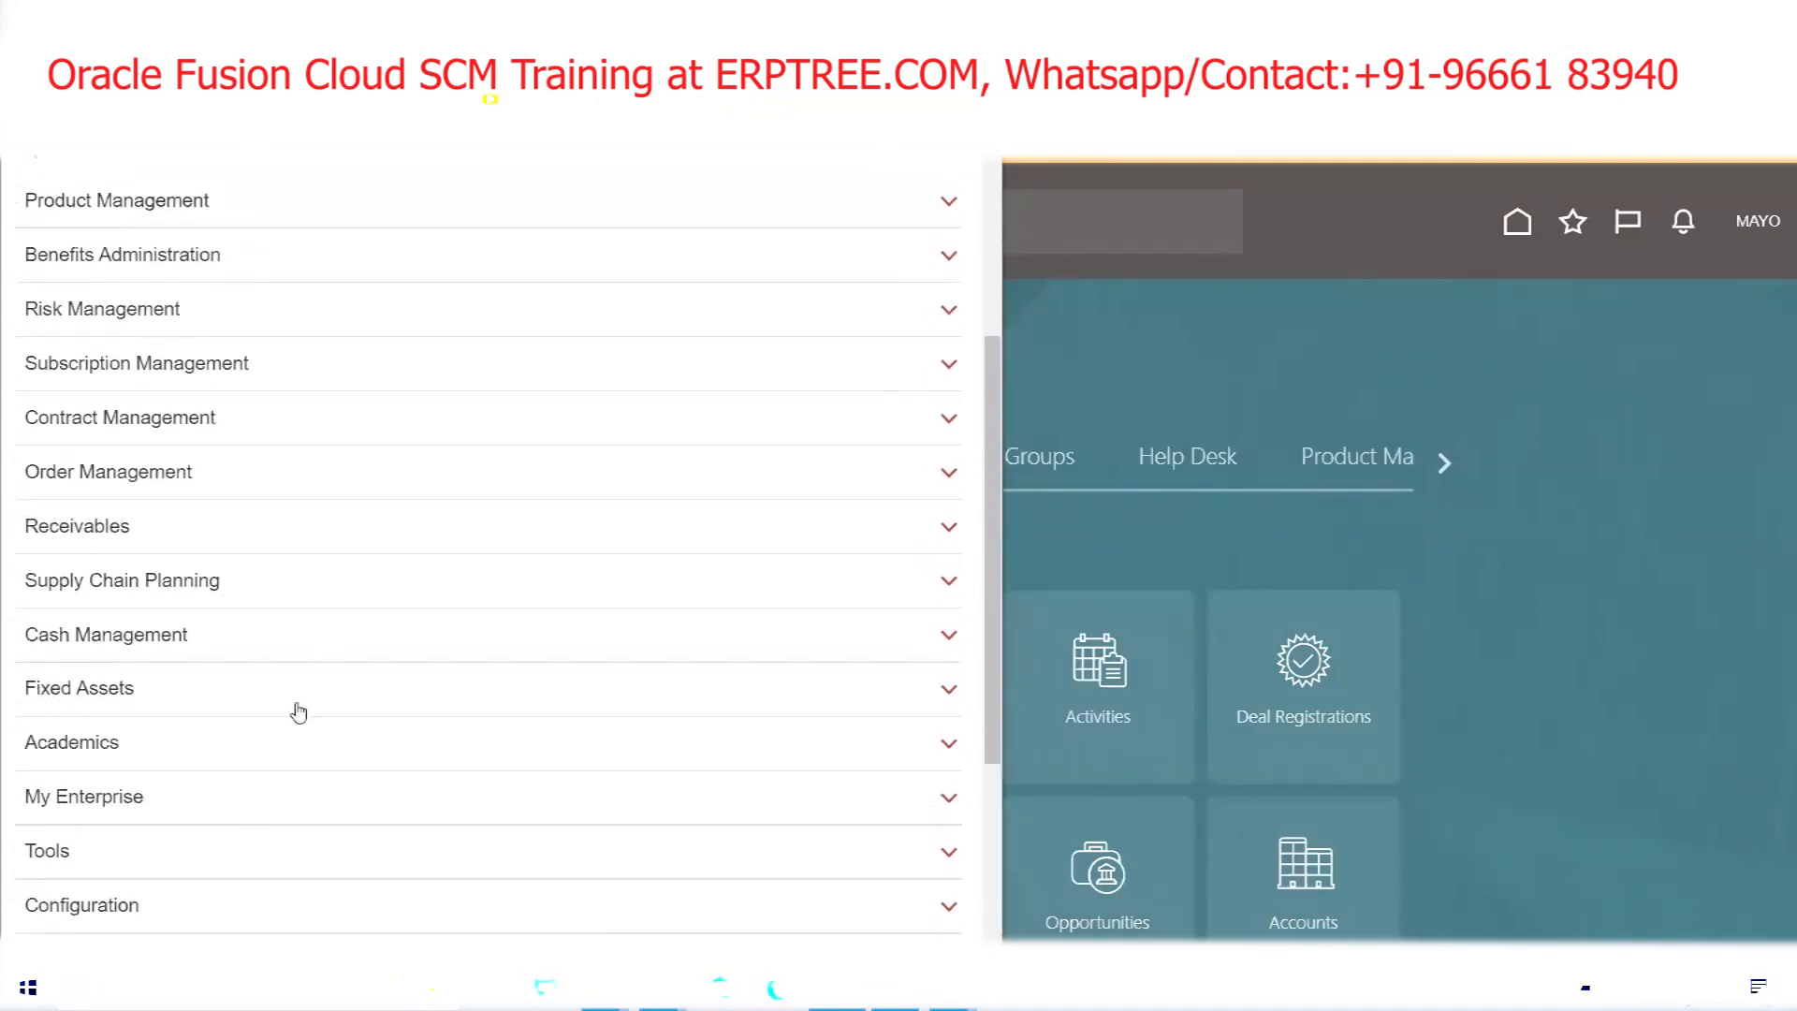
scroll(319, 646, down, 3)
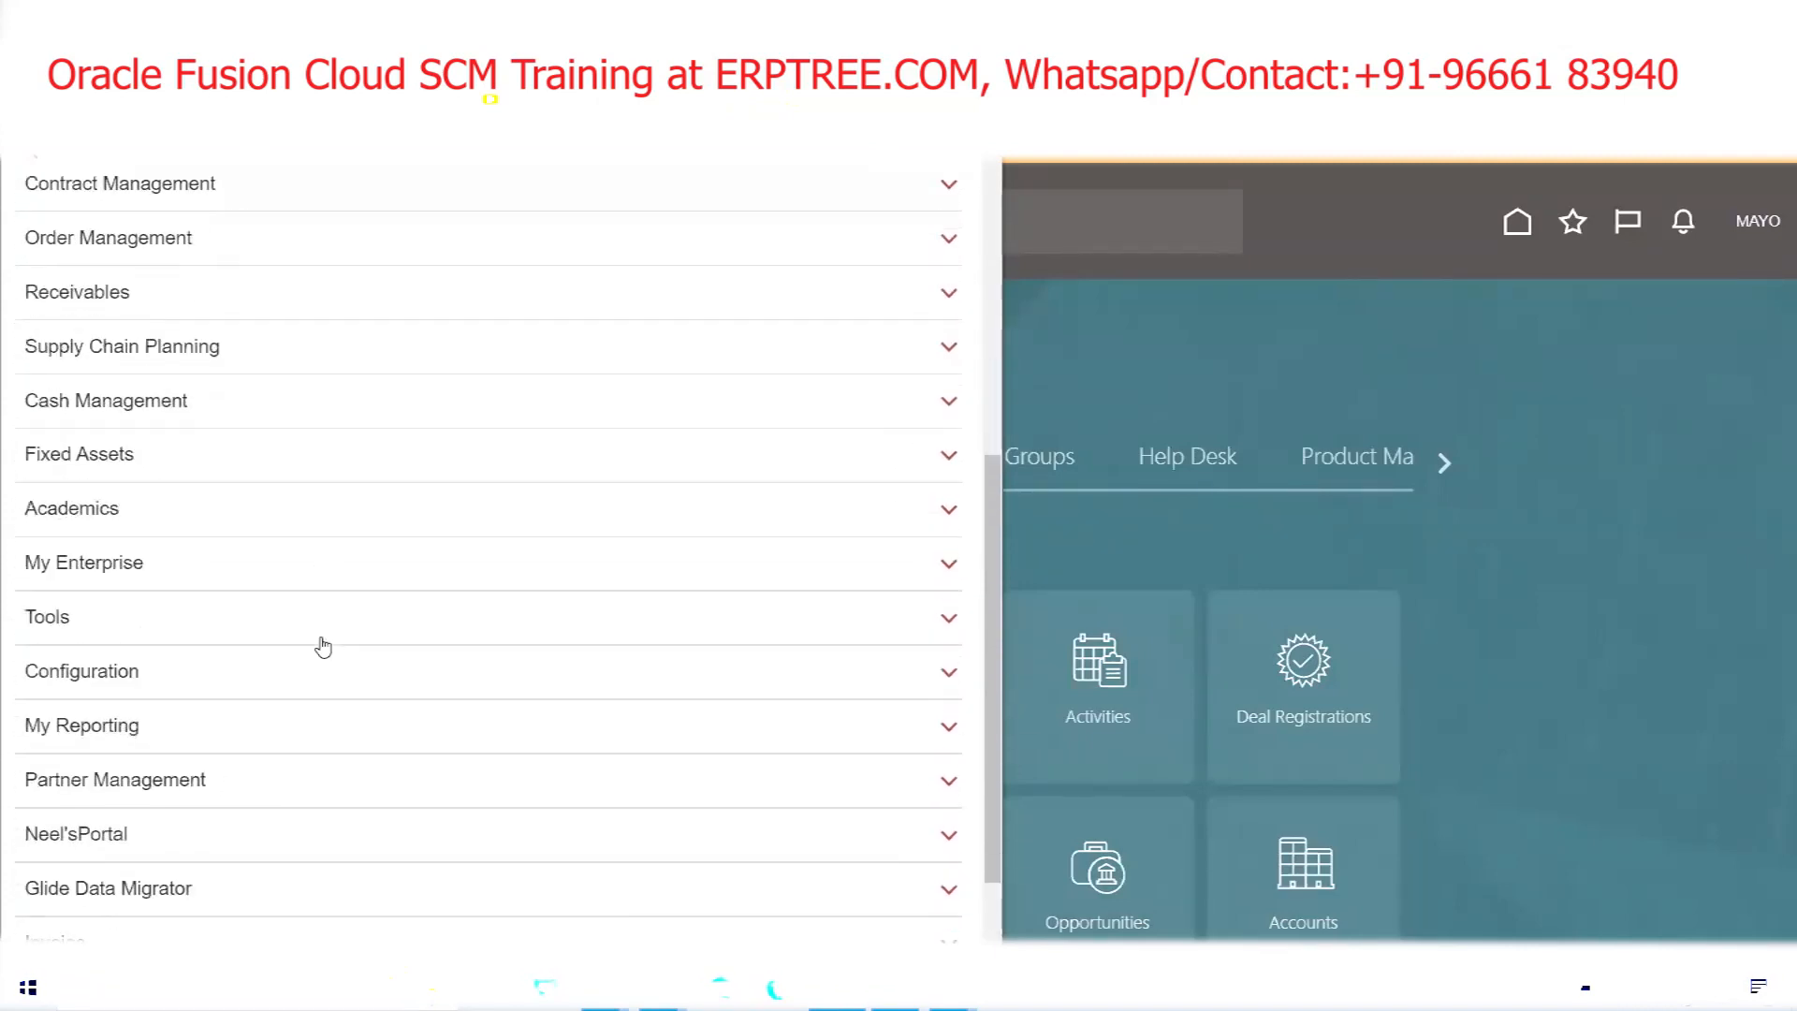
Expand the navigator's Tools group to reach Scheduled Processes
click(35, 621)
scroll(37, 623, down, 1)
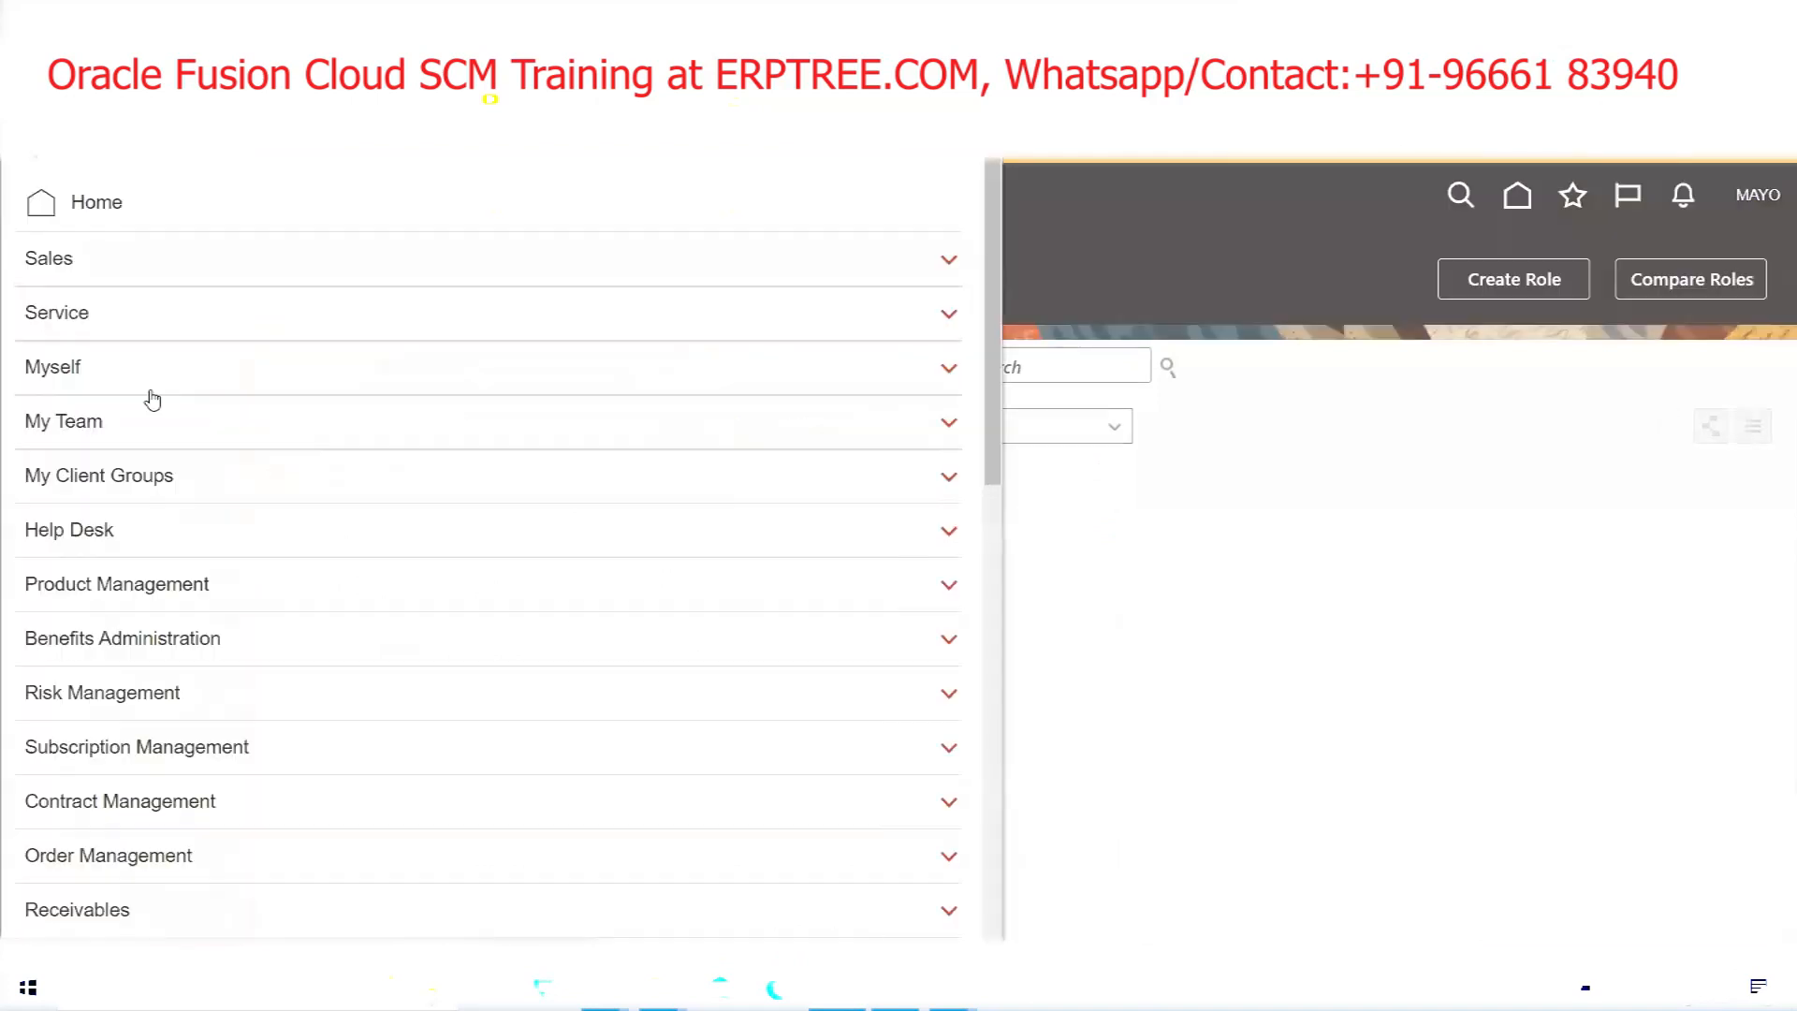
scroll(144, 397, down, 4)
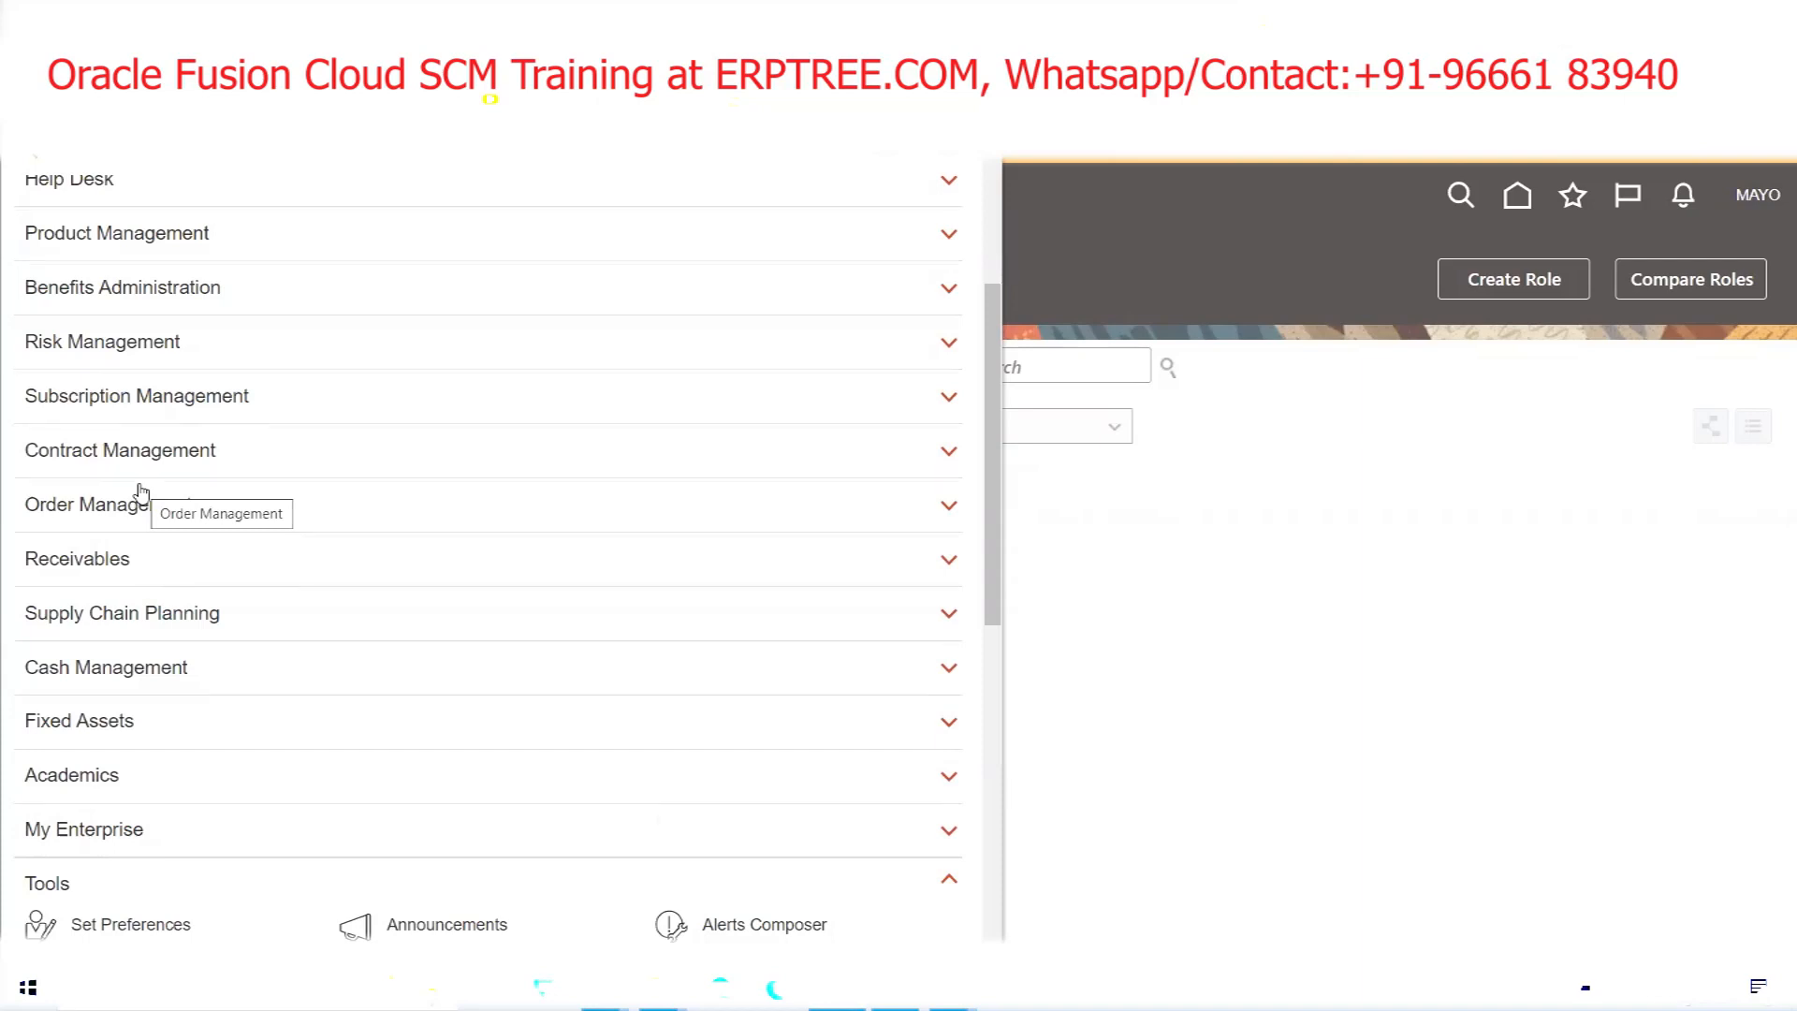
scroll(143, 491, down, 3)
scroll(155, 512, up, 6)
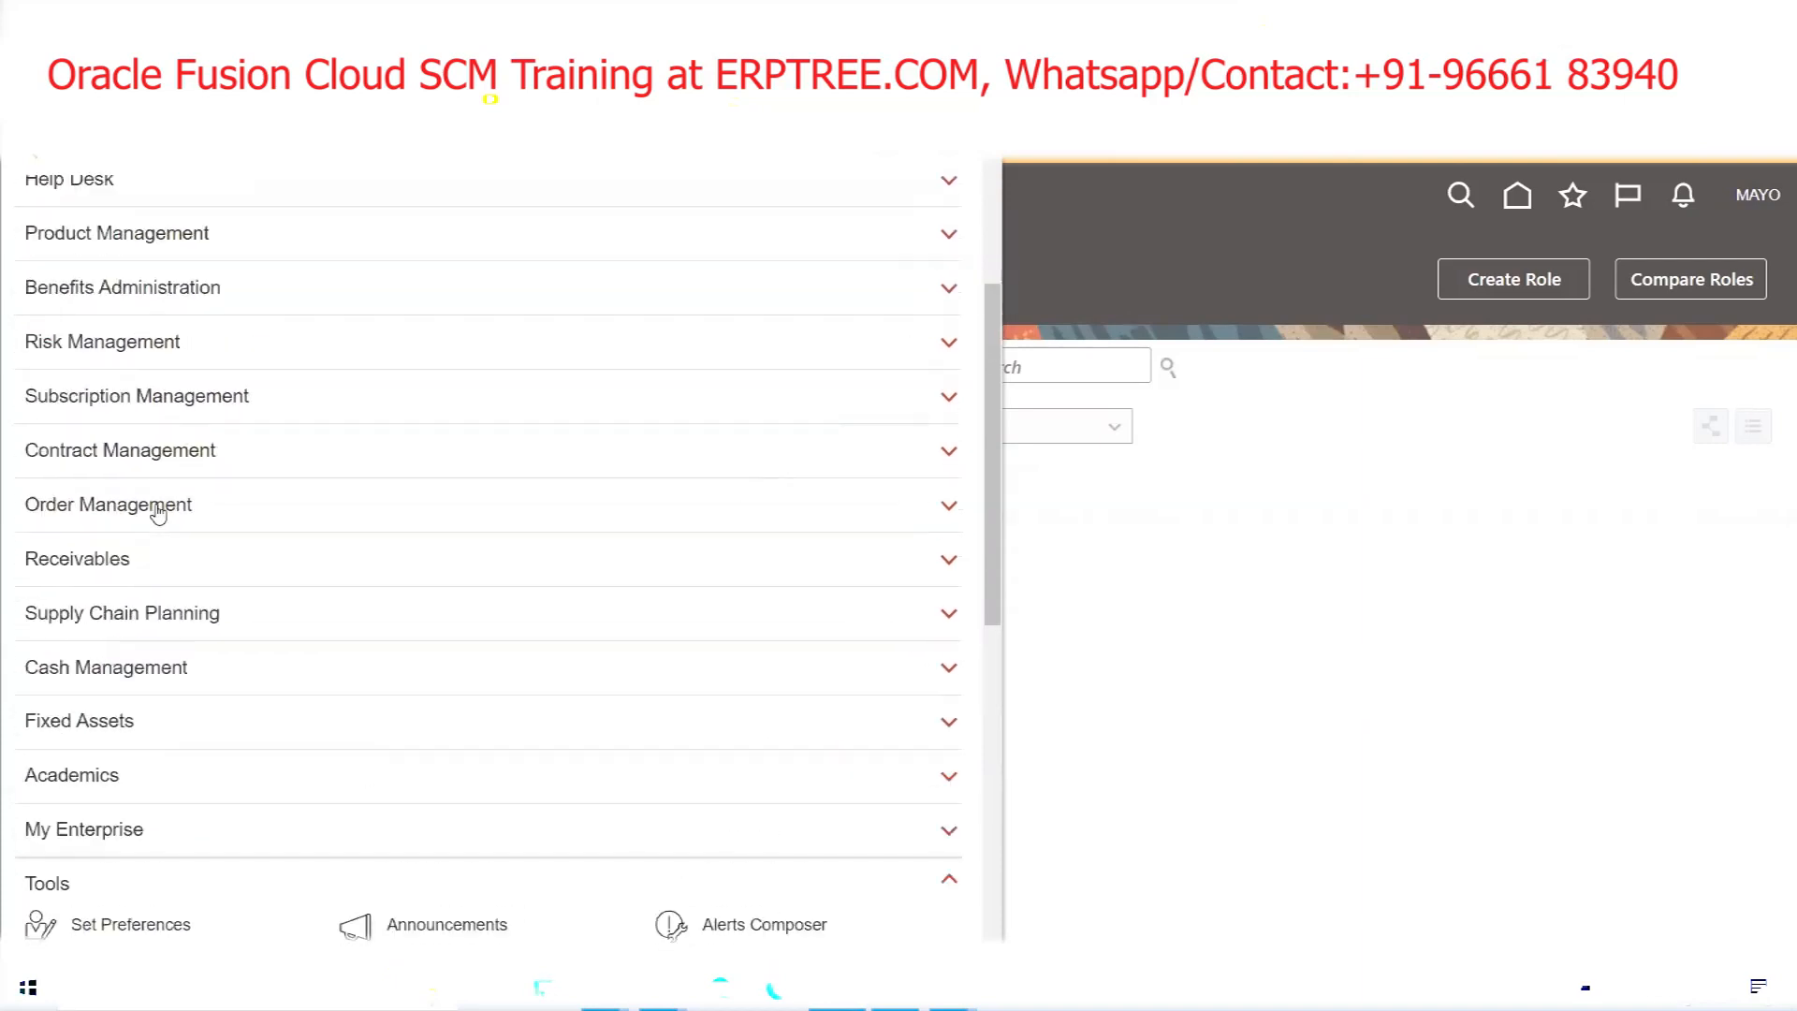
scroll(159, 510, up, 2)
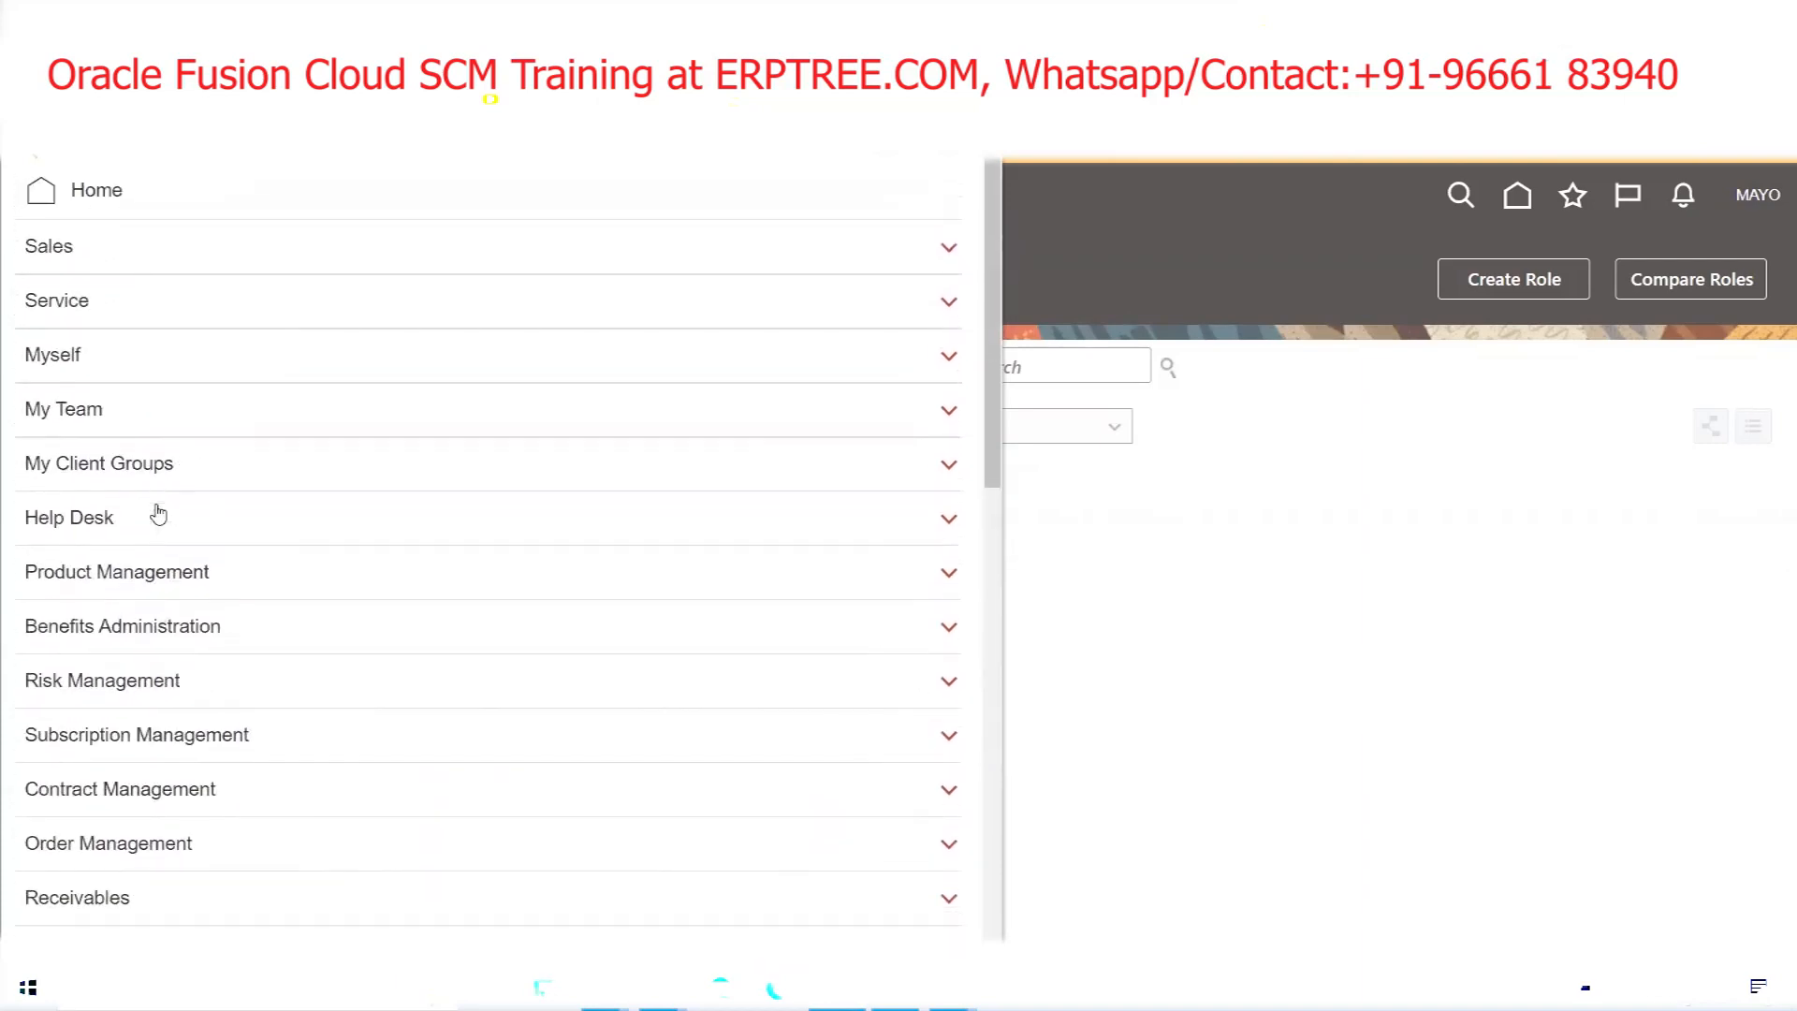
scroll(160, 513, down, 12)
scroll(158, 511, down, 2)
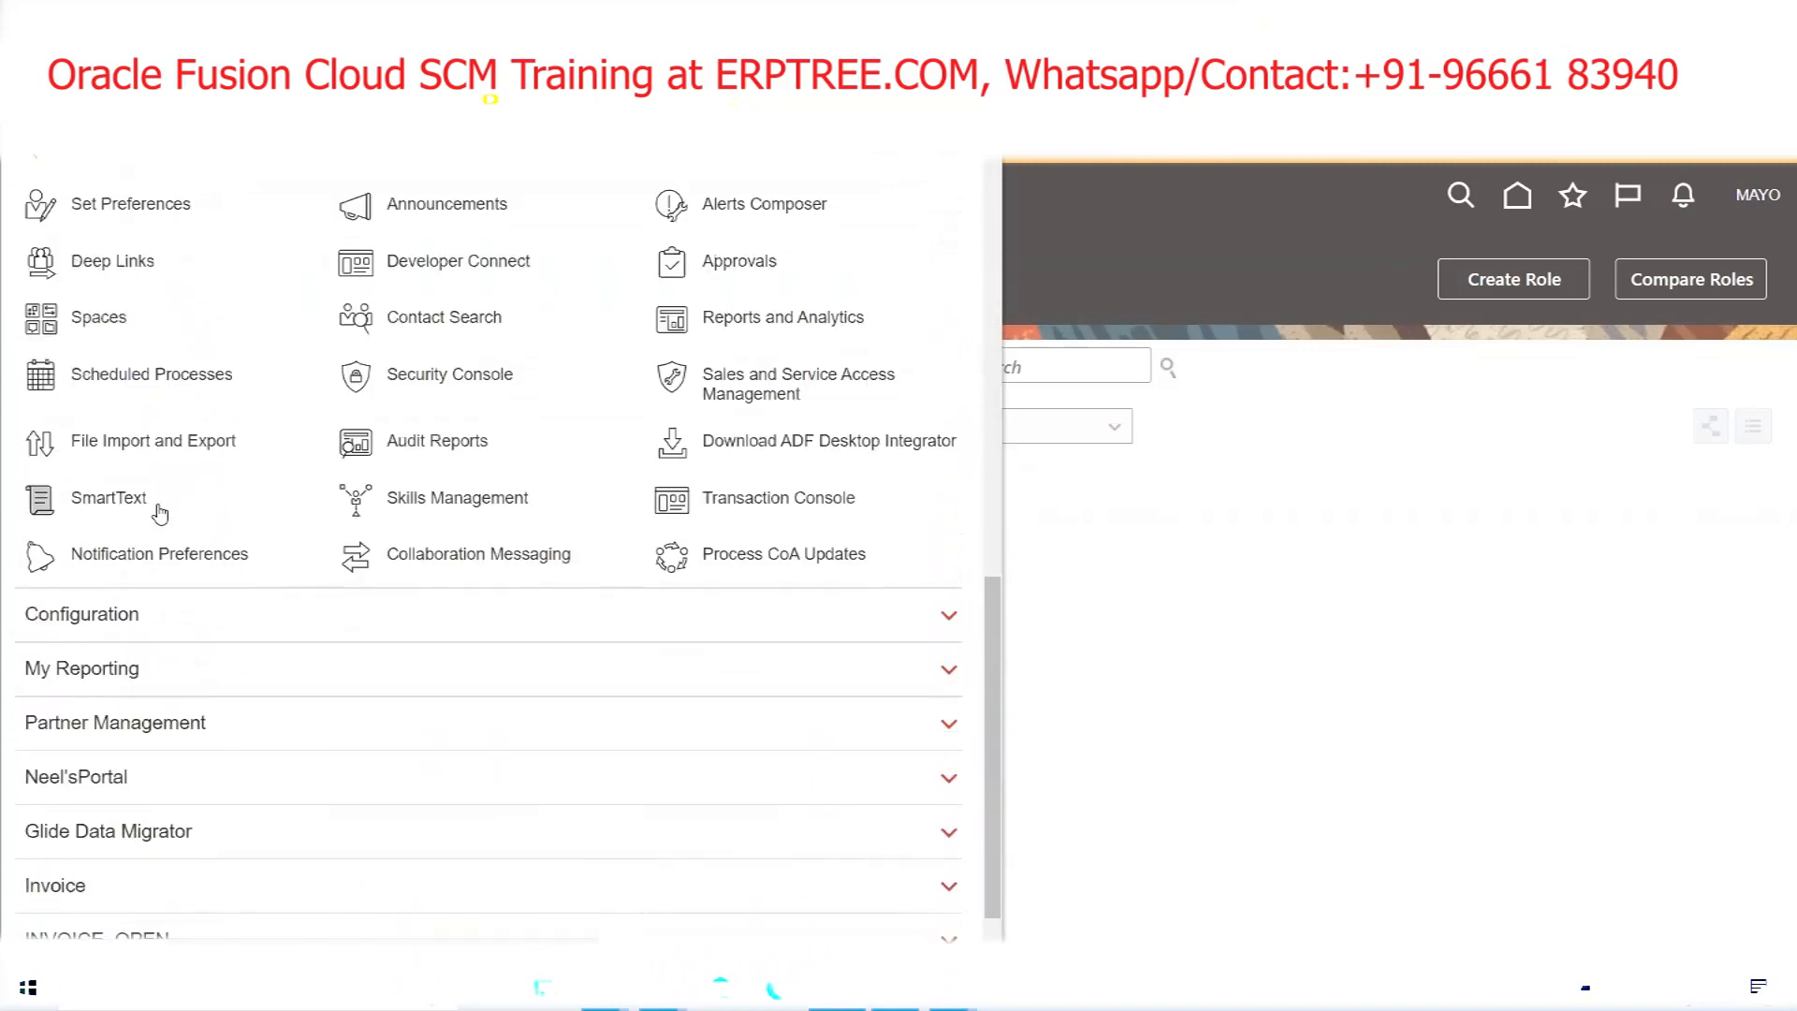
scroll(157, 511, up, 4)
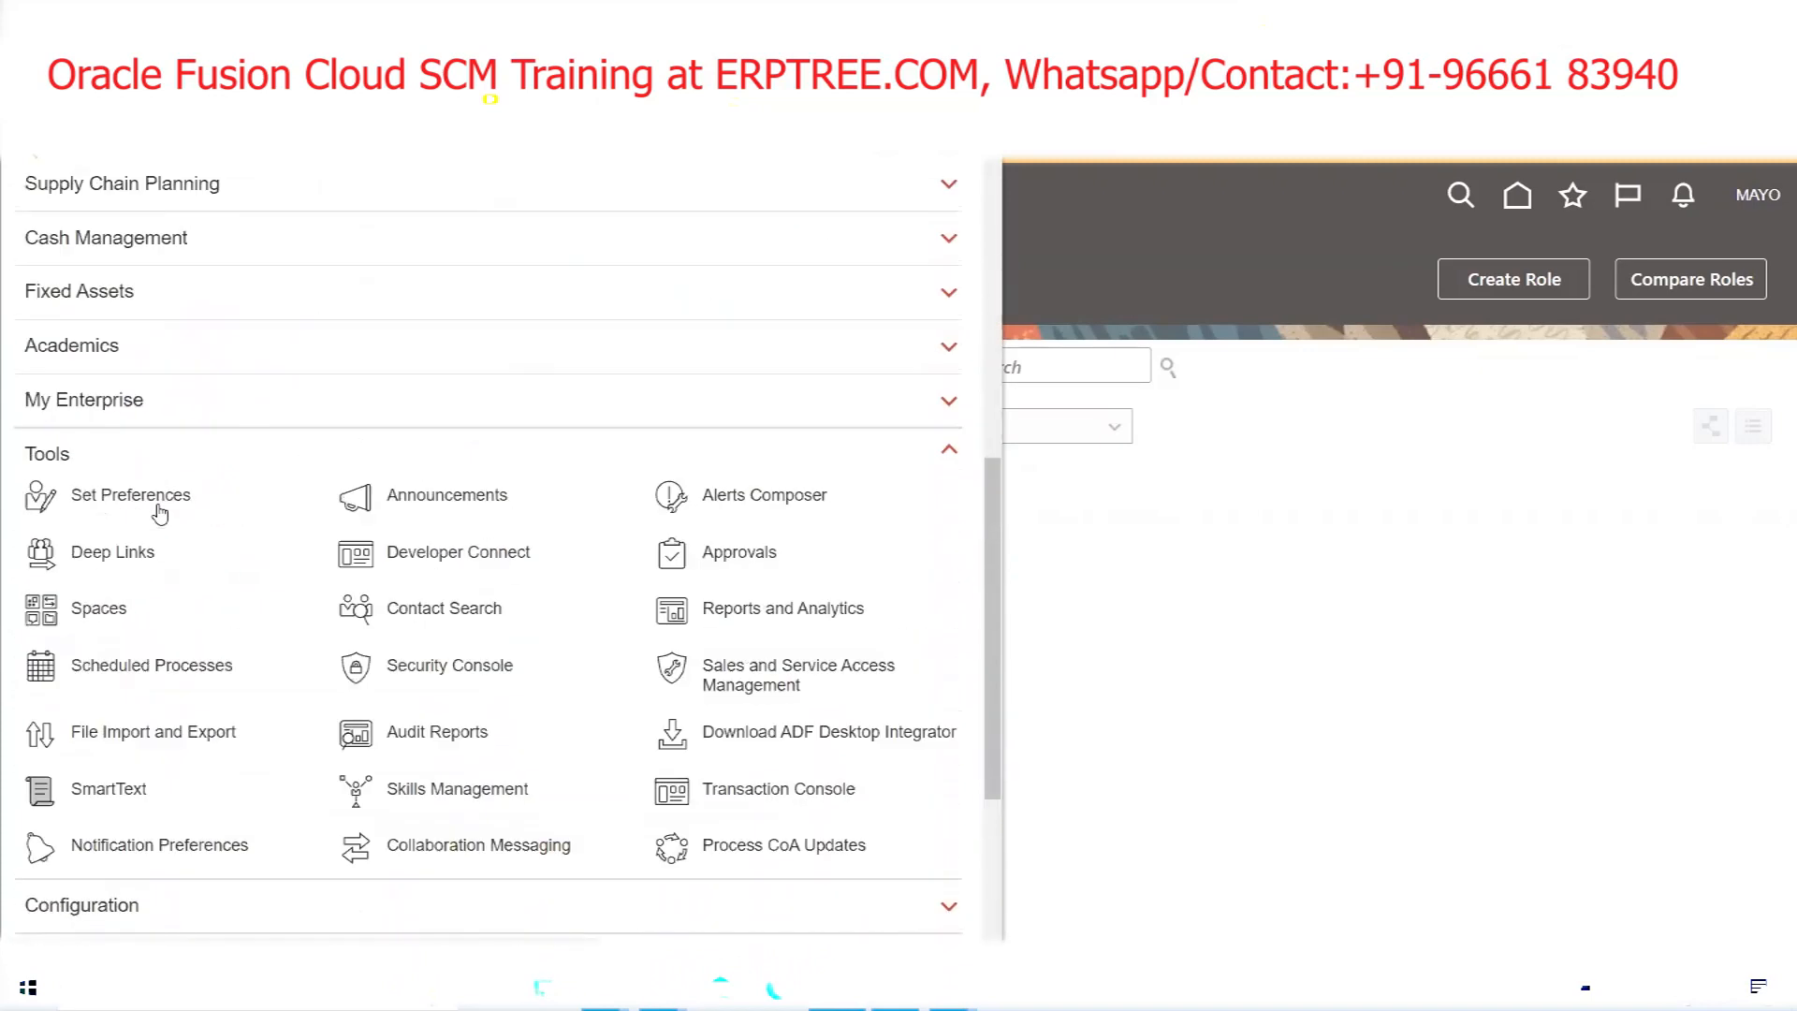
click(59, 465)
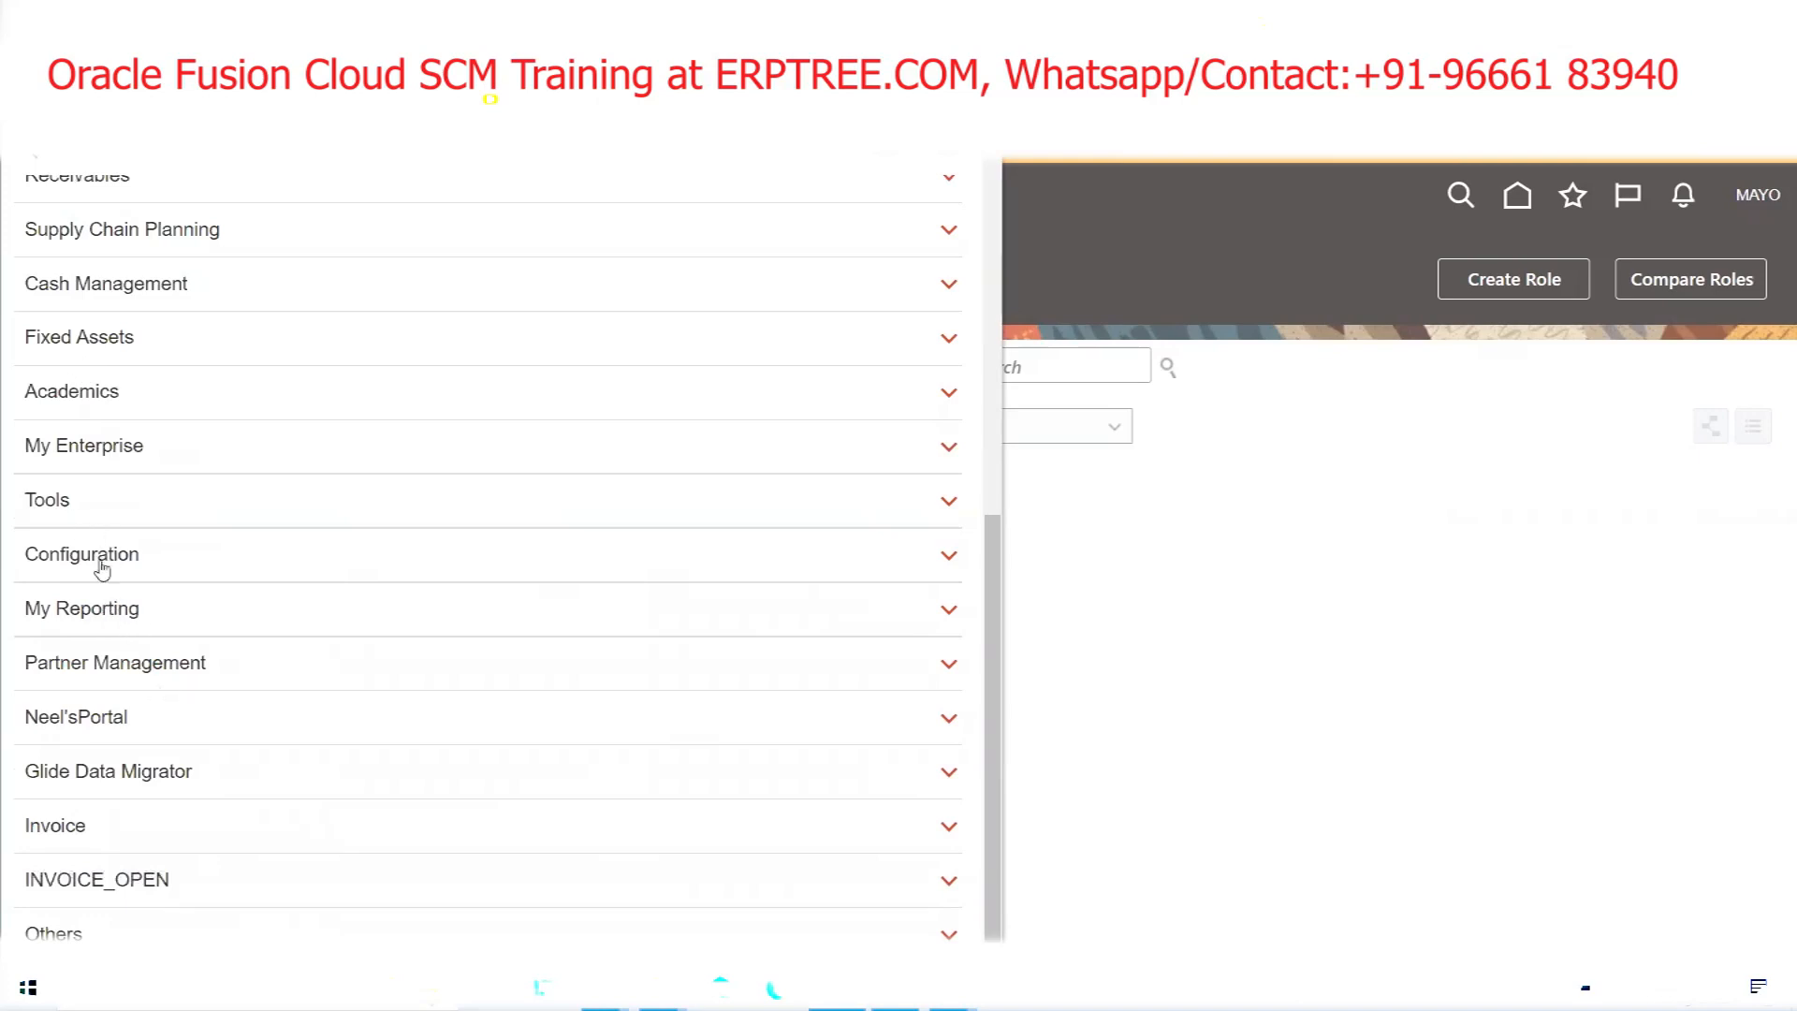
click(75, 506)
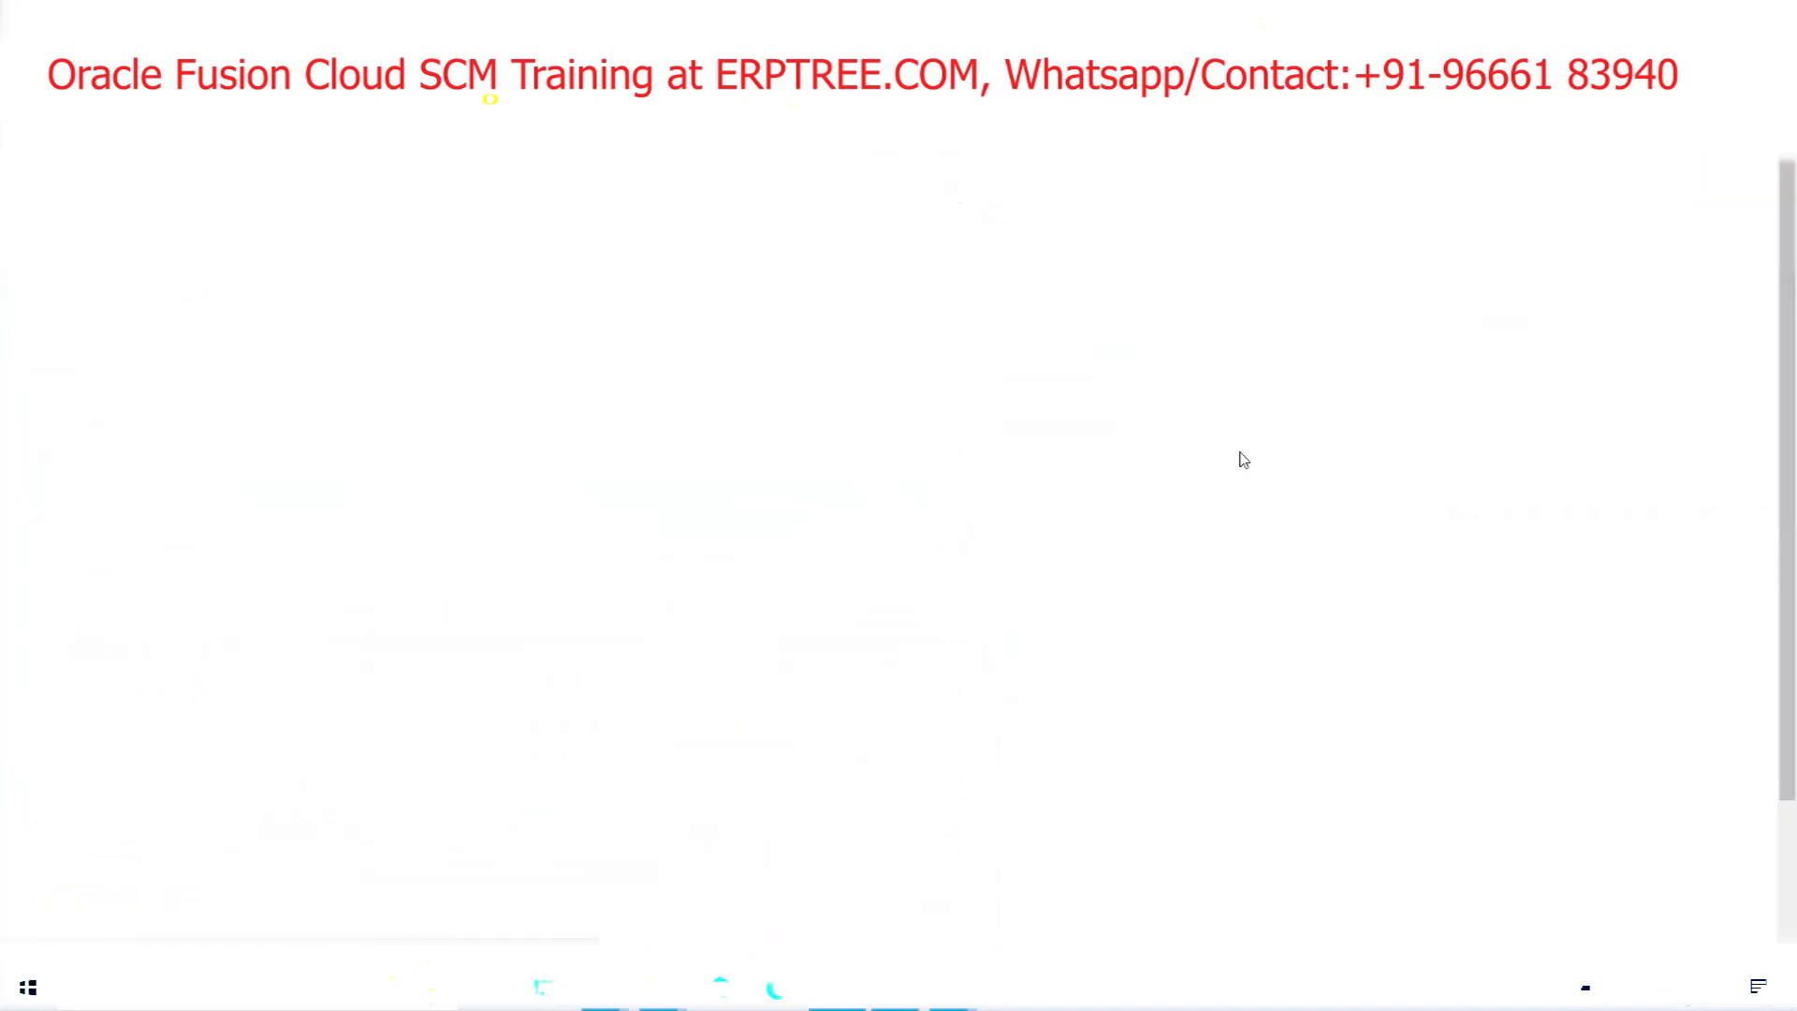
Refresh the scheduled processes, then go to General Accounting > Period Close for MAYOCLINICS USA Primary Ledger
click(1005, 511)
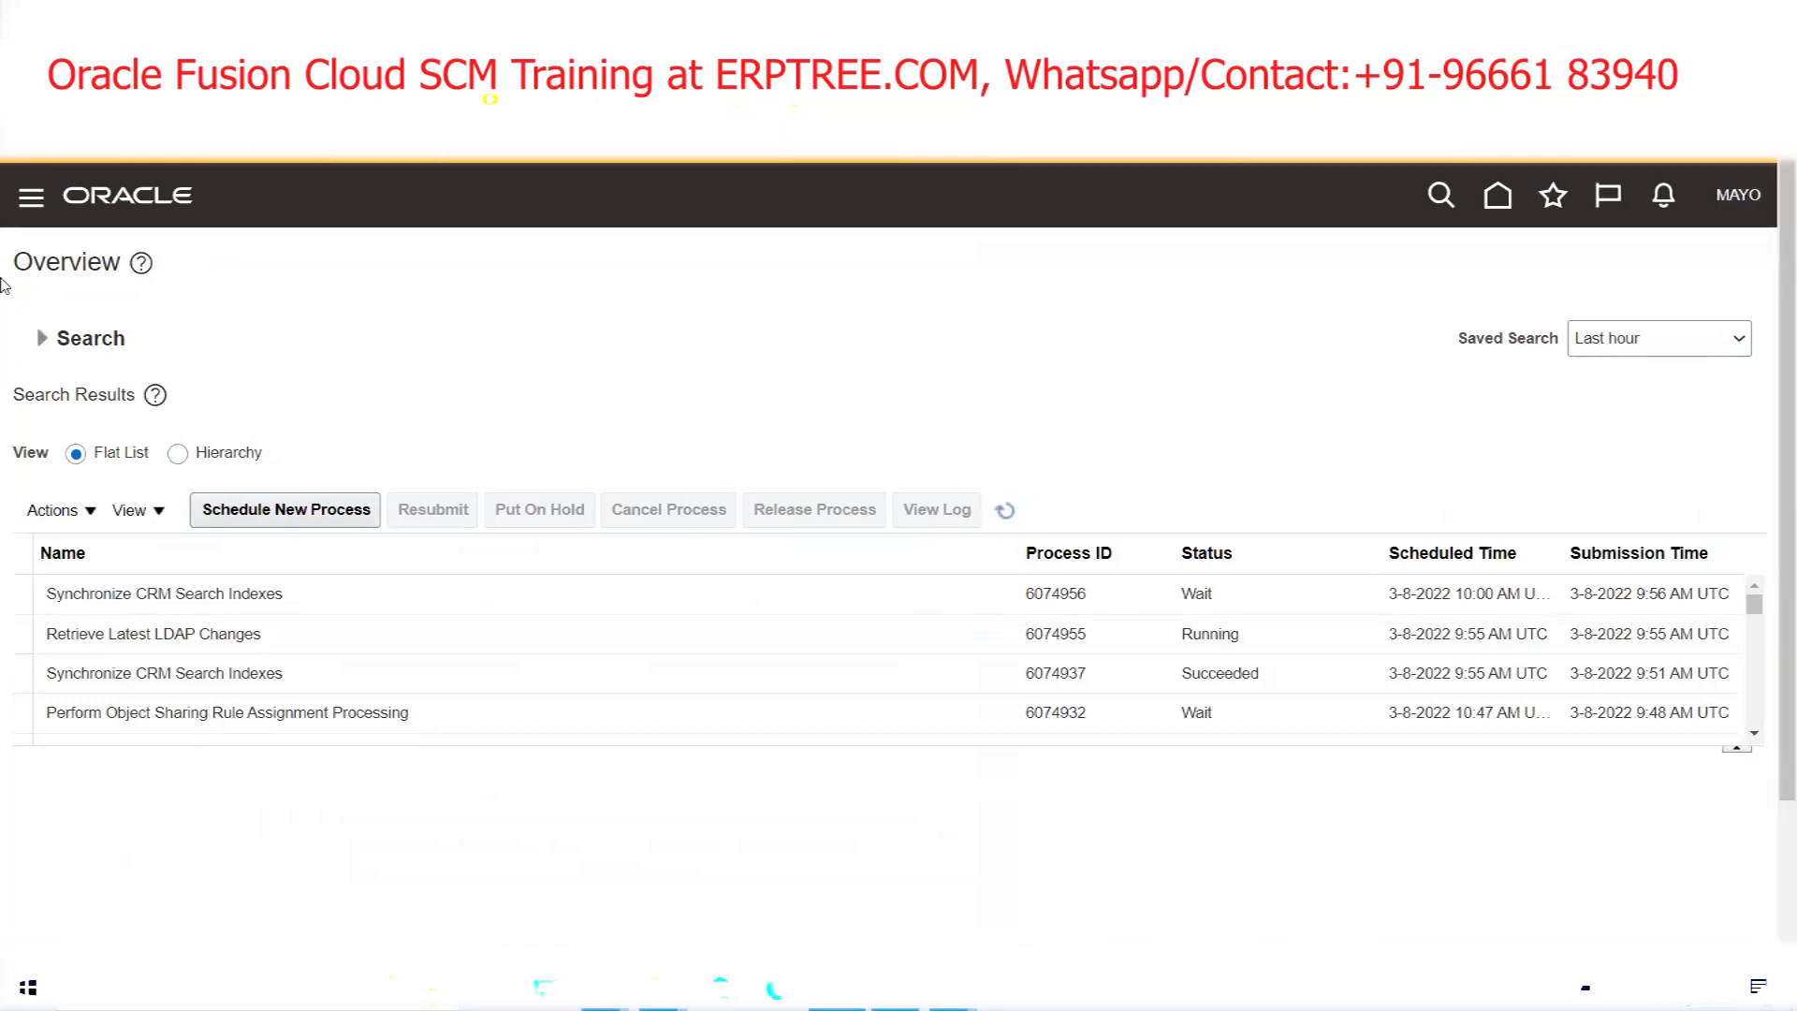
click(30, 198)
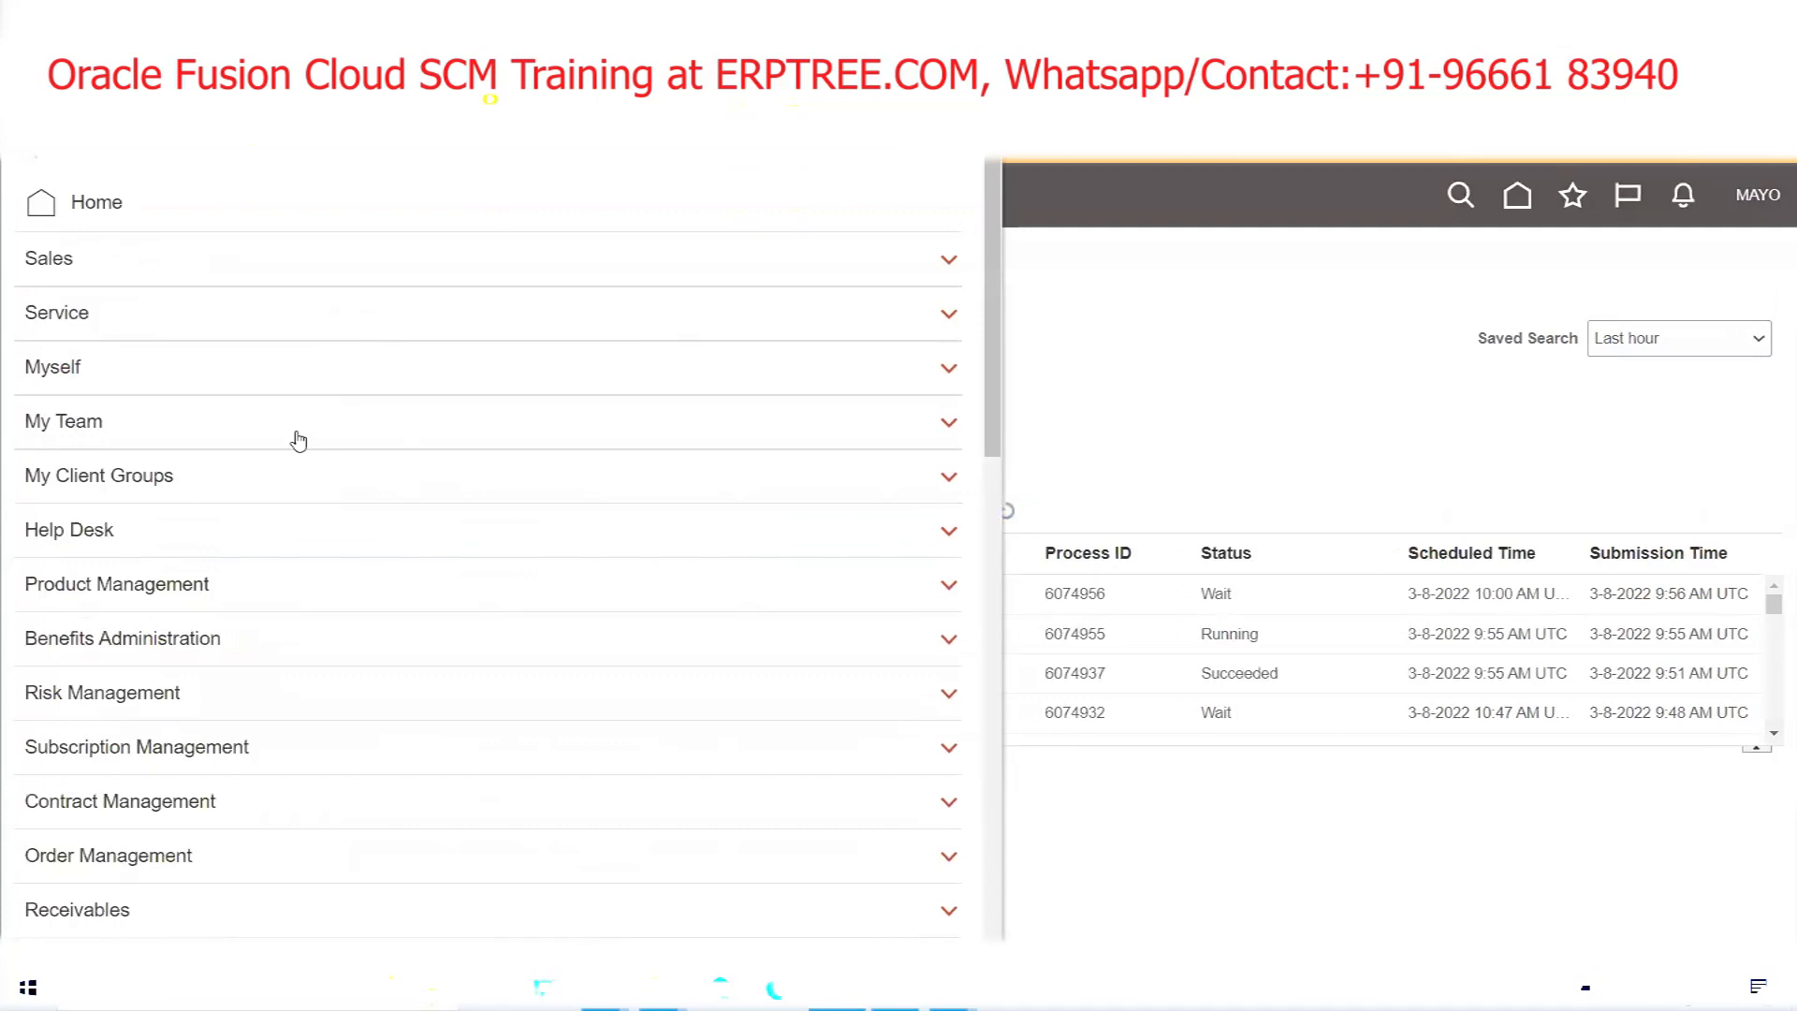
scroll(298, 440, down, 5)
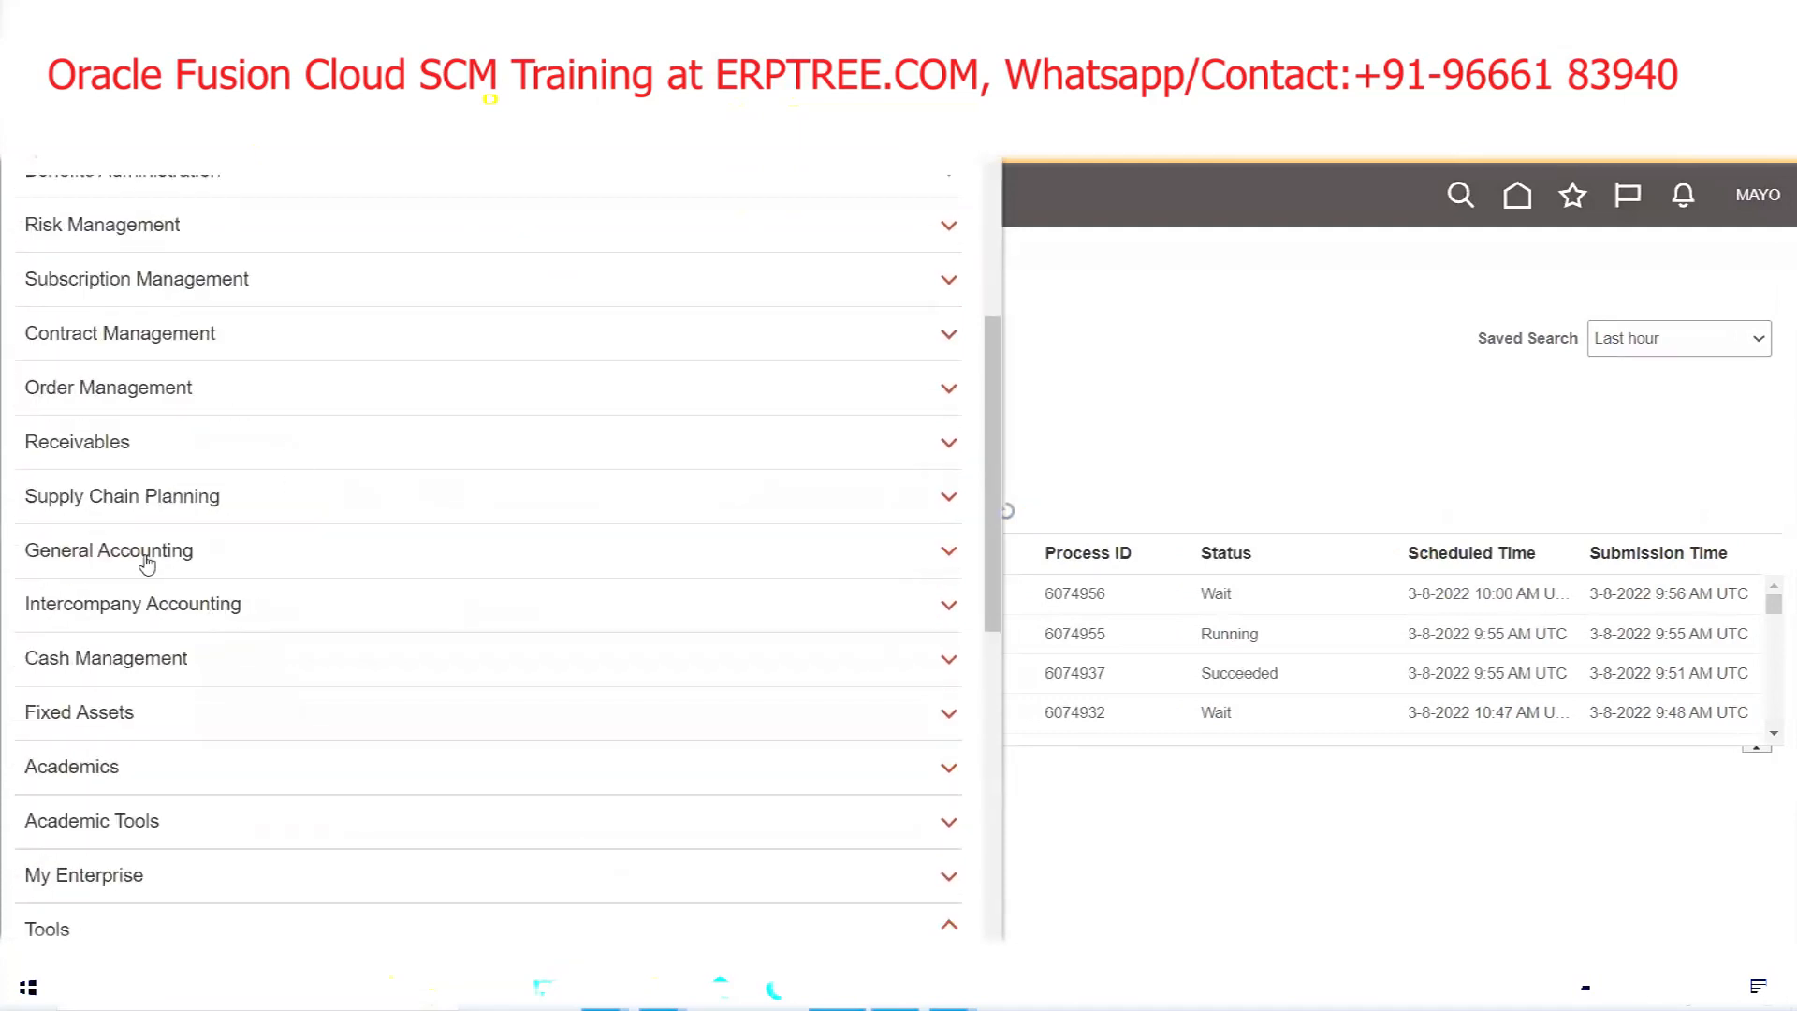
click(134, 554)
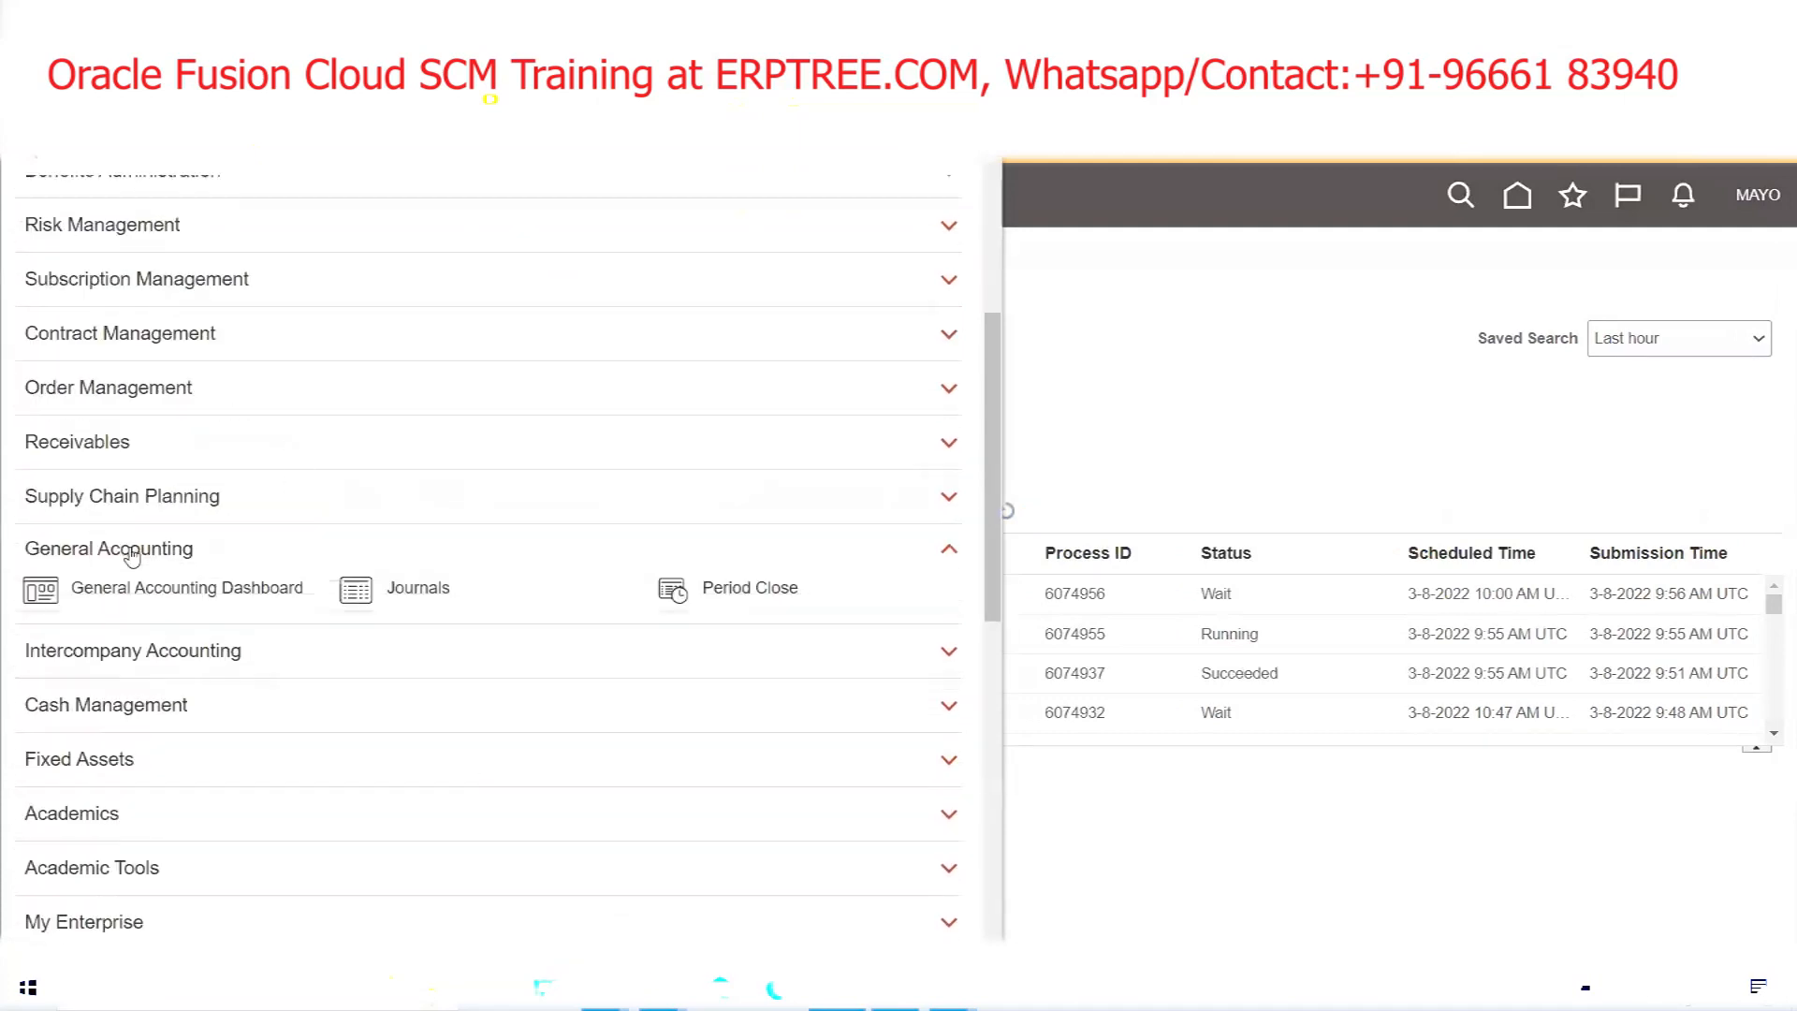
click(764, 599)
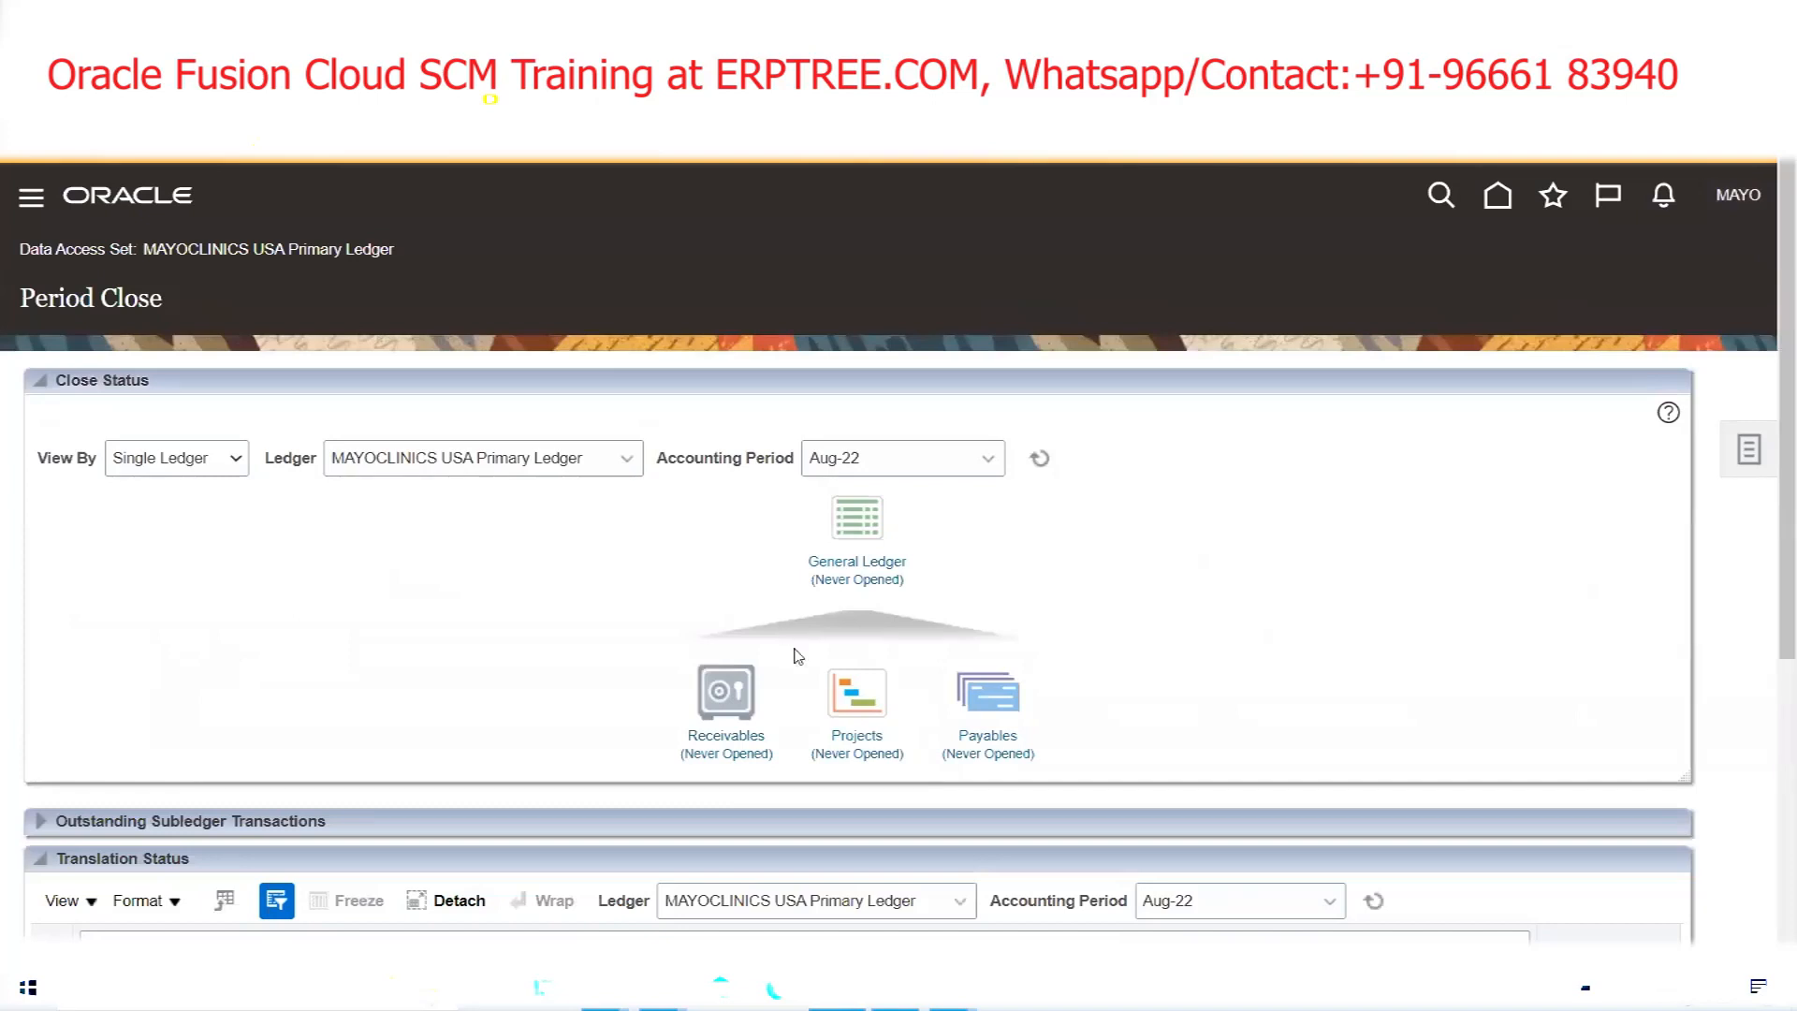
Open the General Ledger (Never Opened) period statuses, bringing up the Open First Period prompt for Jan-22
click(852, 581)
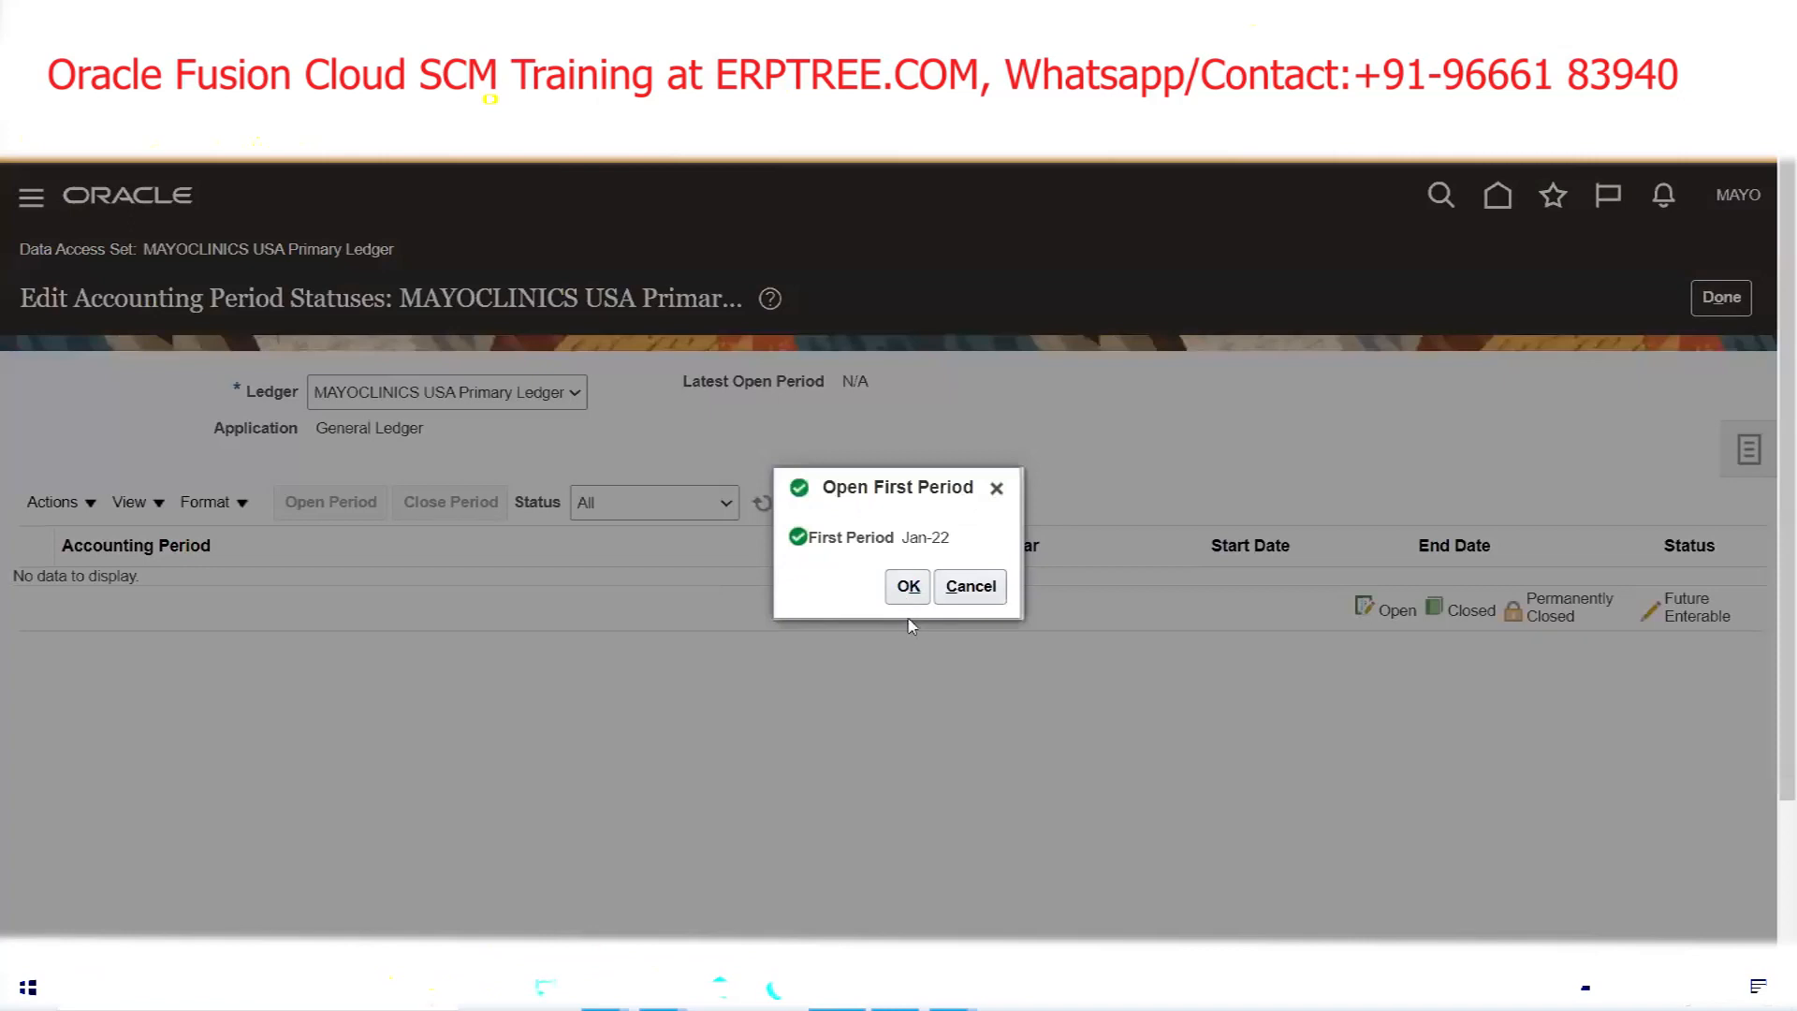
Open Jan-22 as the first period and refresh until Feb-22 shows Future Enterable
click(906, 588)
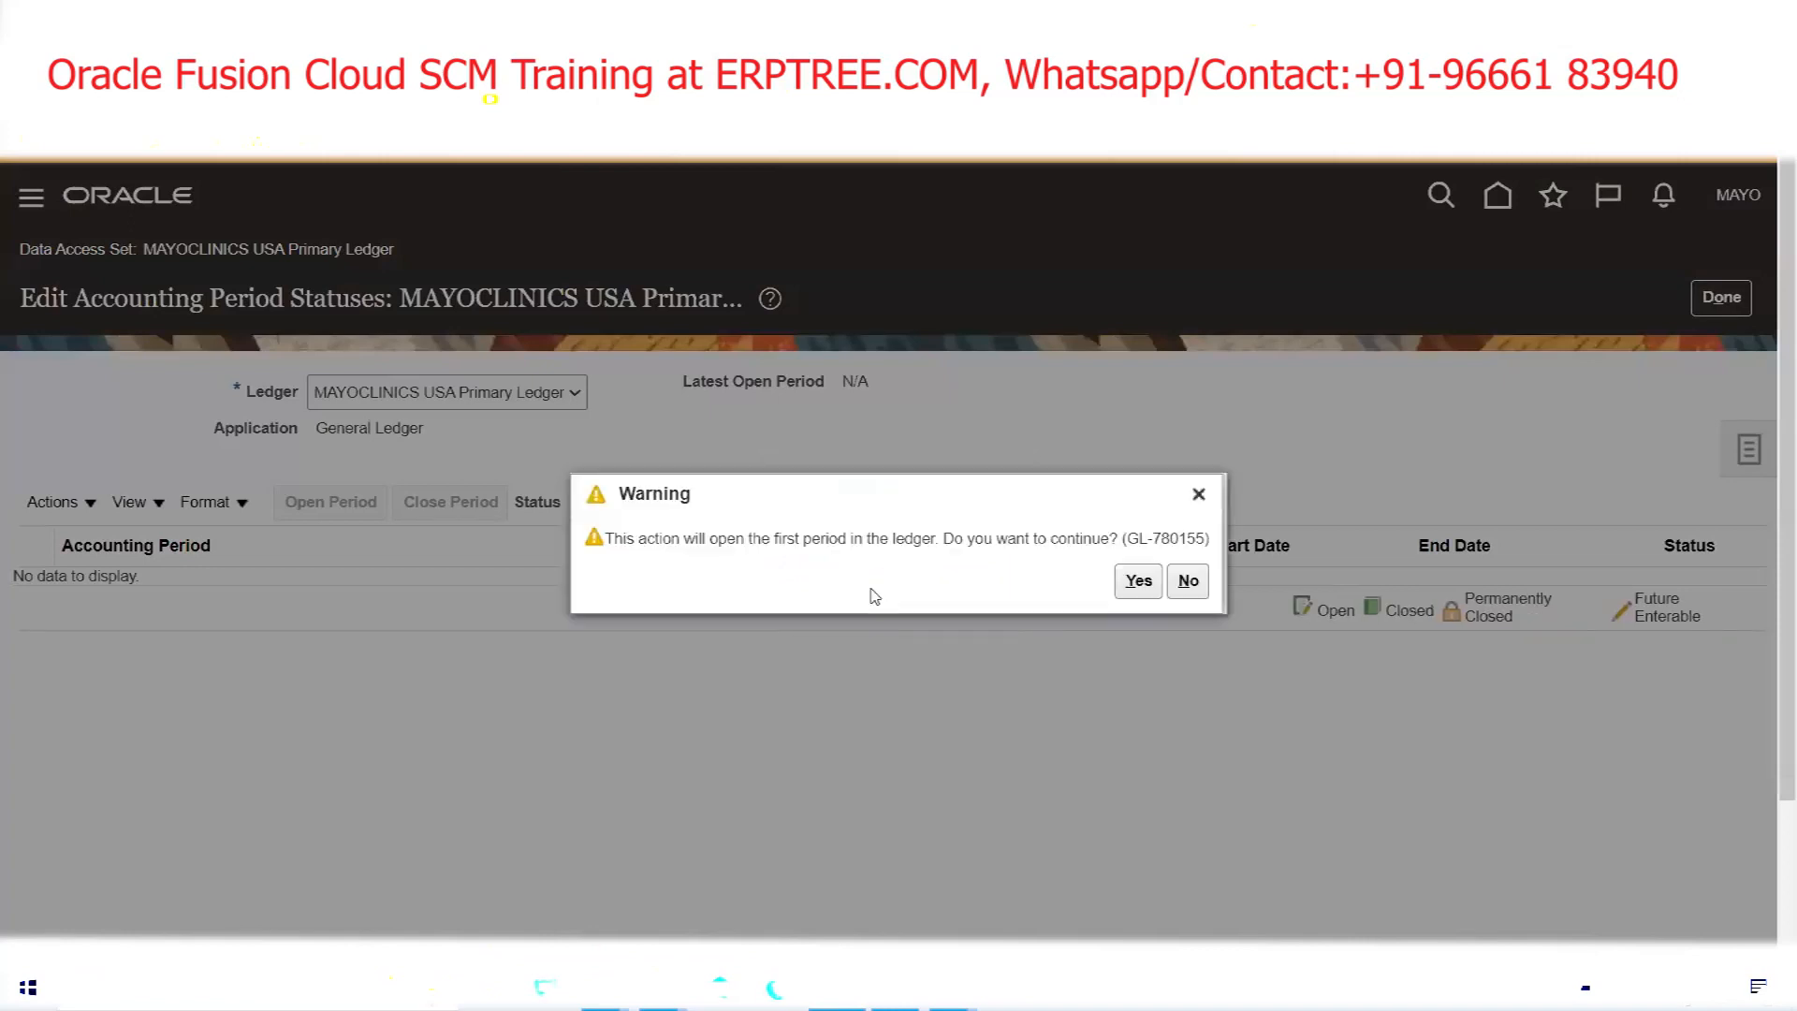
click(1136, 581)
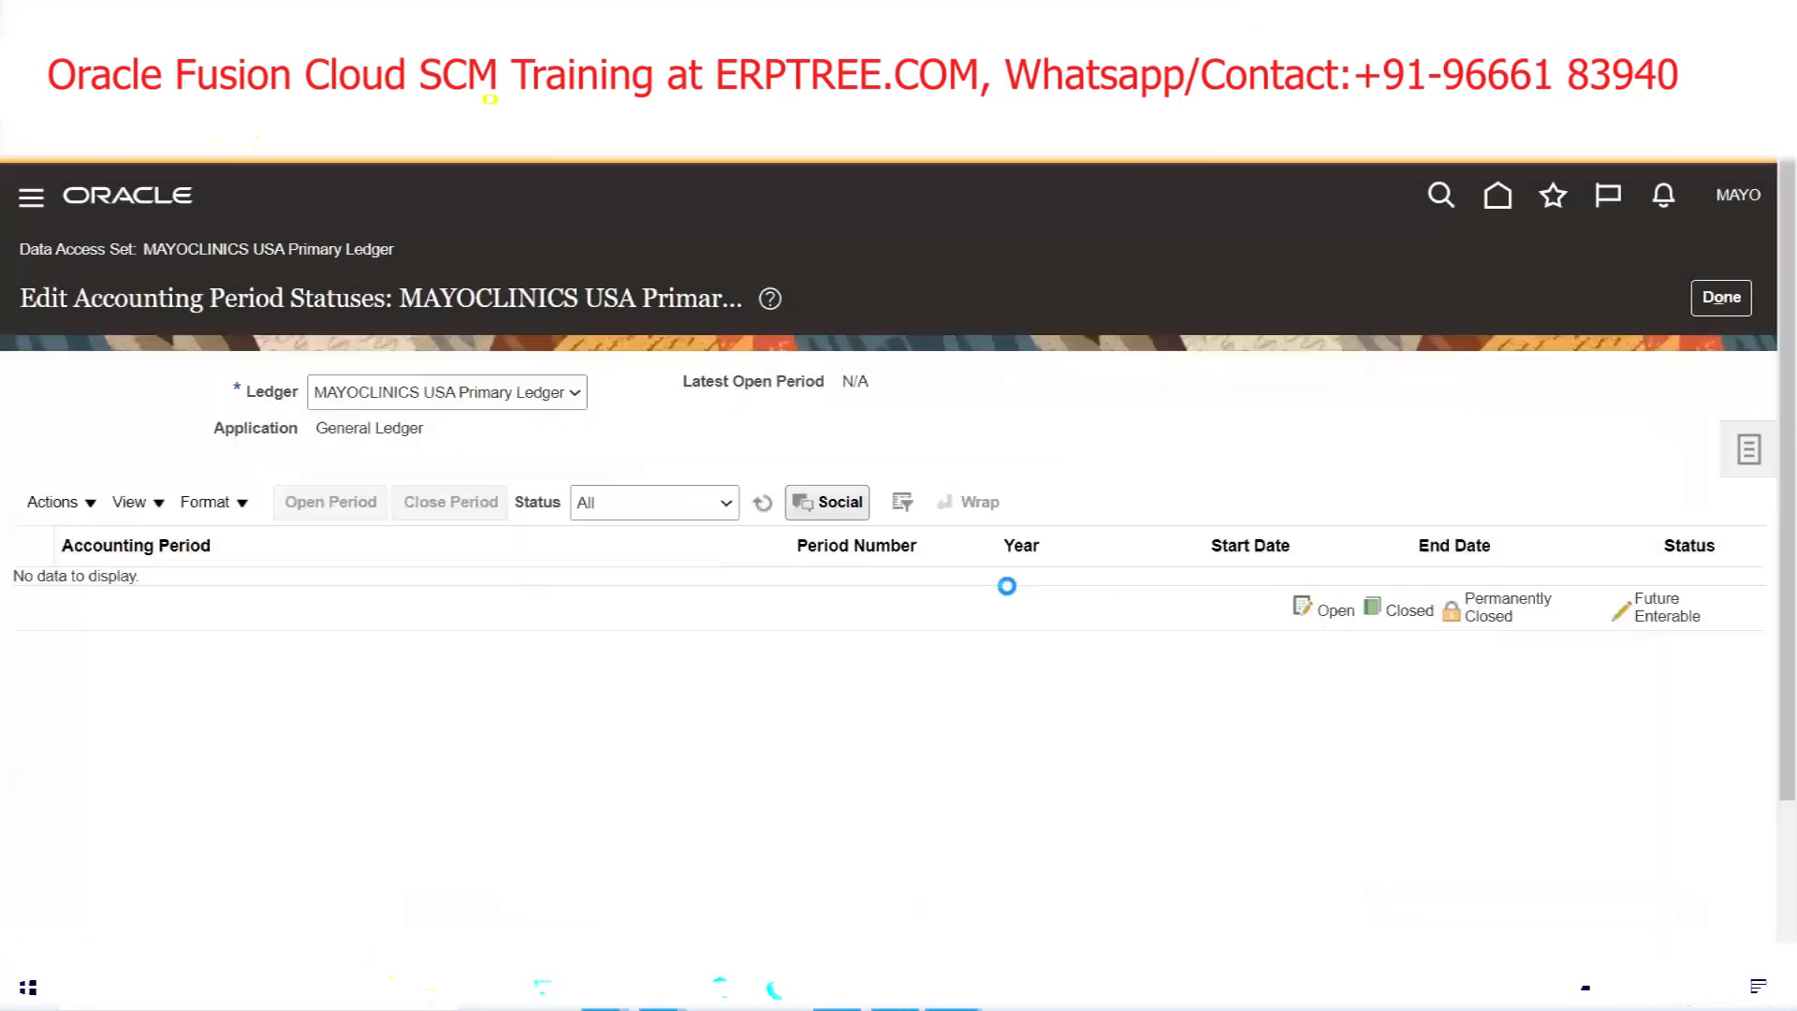
click(763, 505)
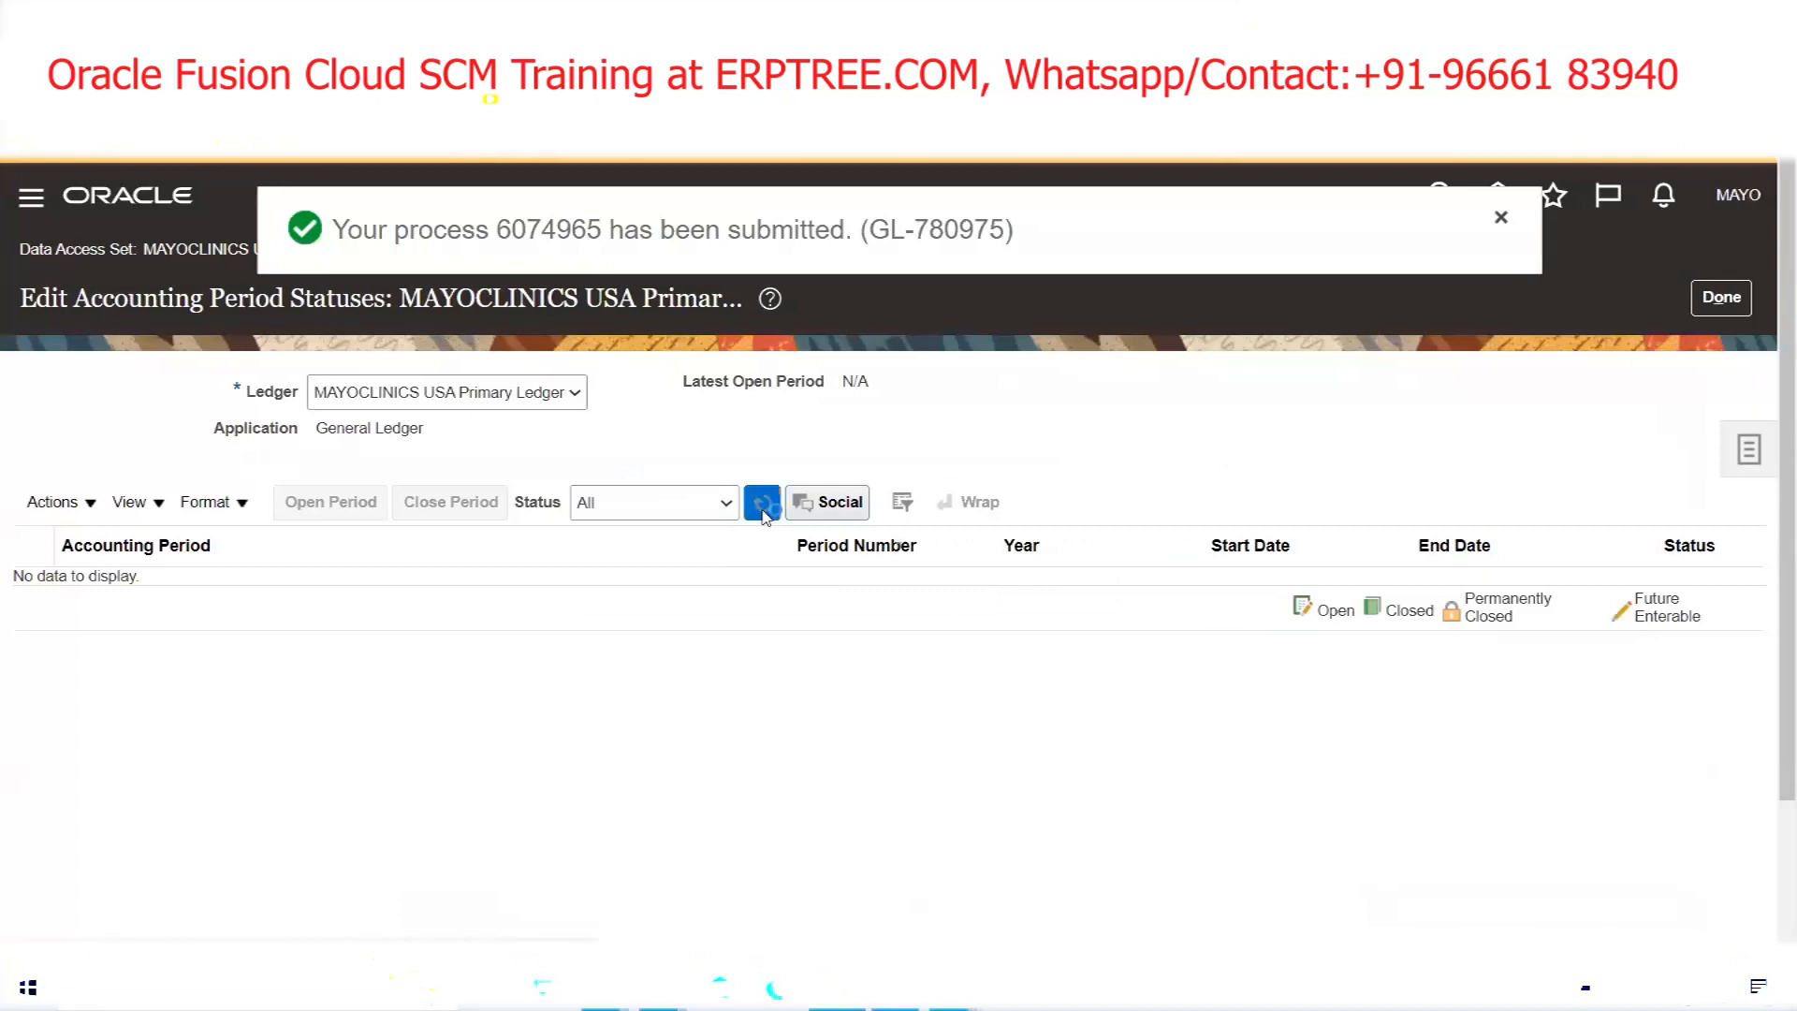
click(764, 507)
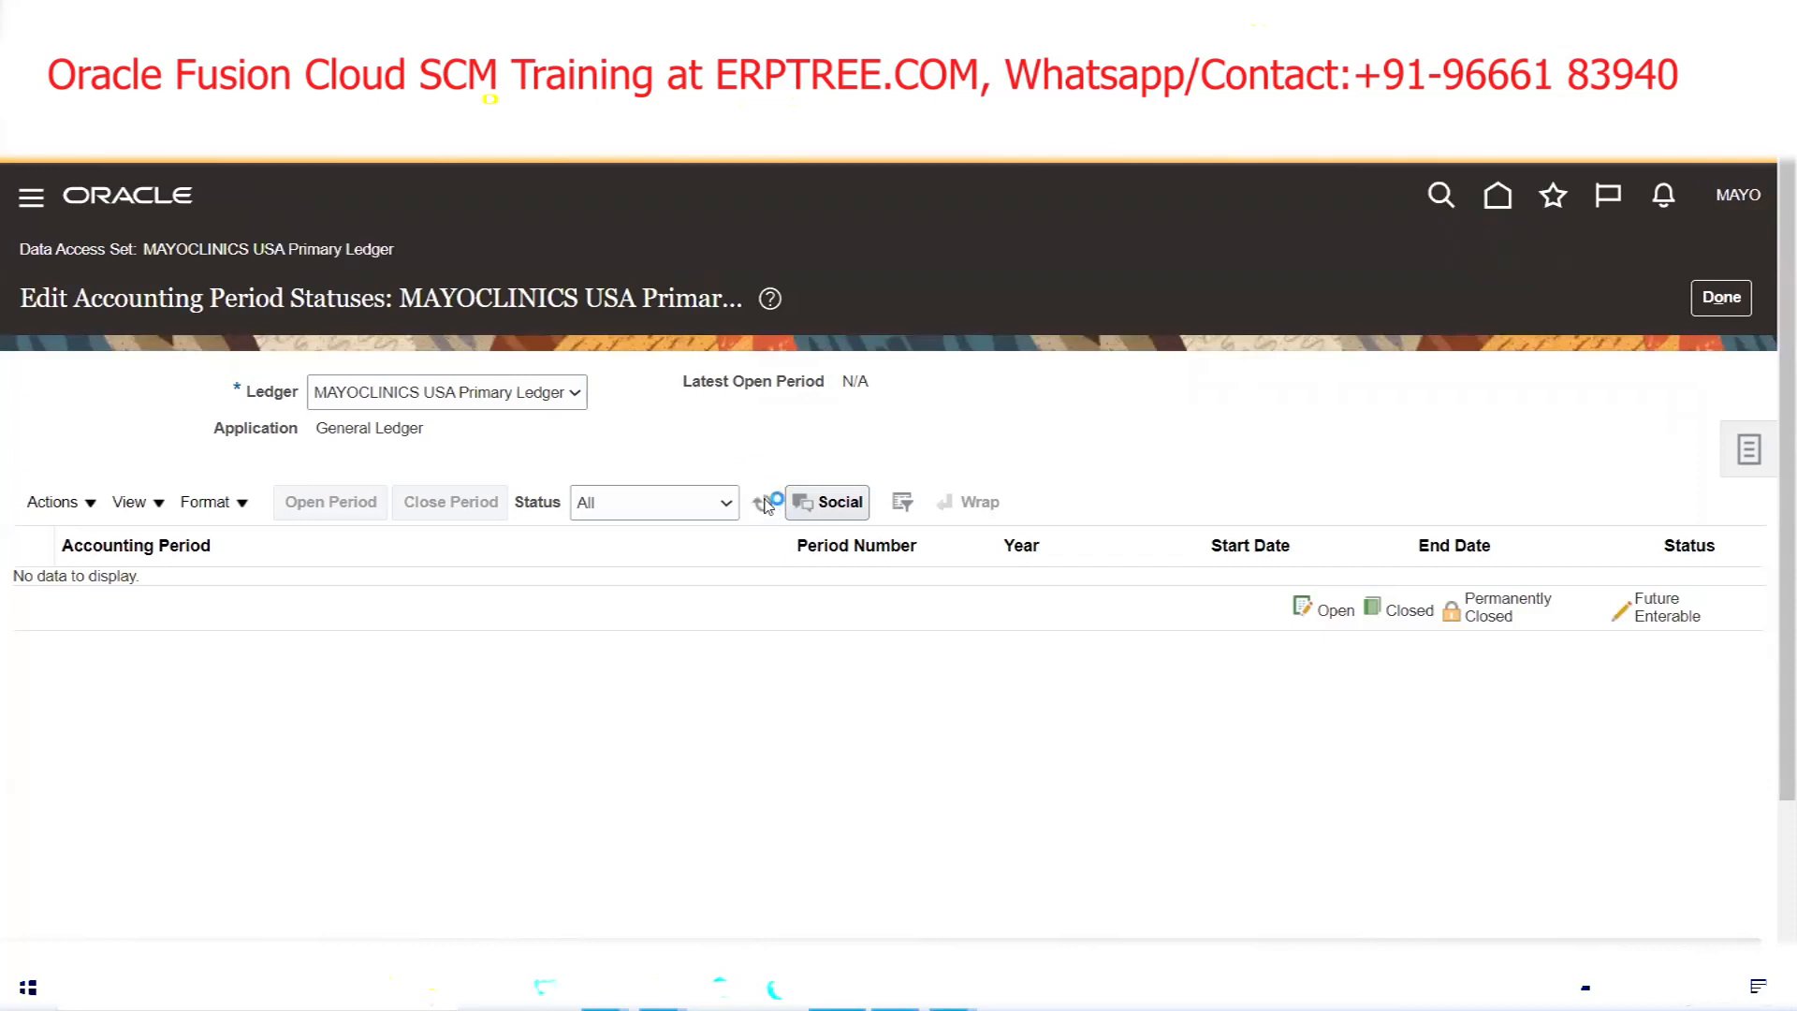
click(761, 510)
click(761, 510)
click(761, 510)
click(761, 510)
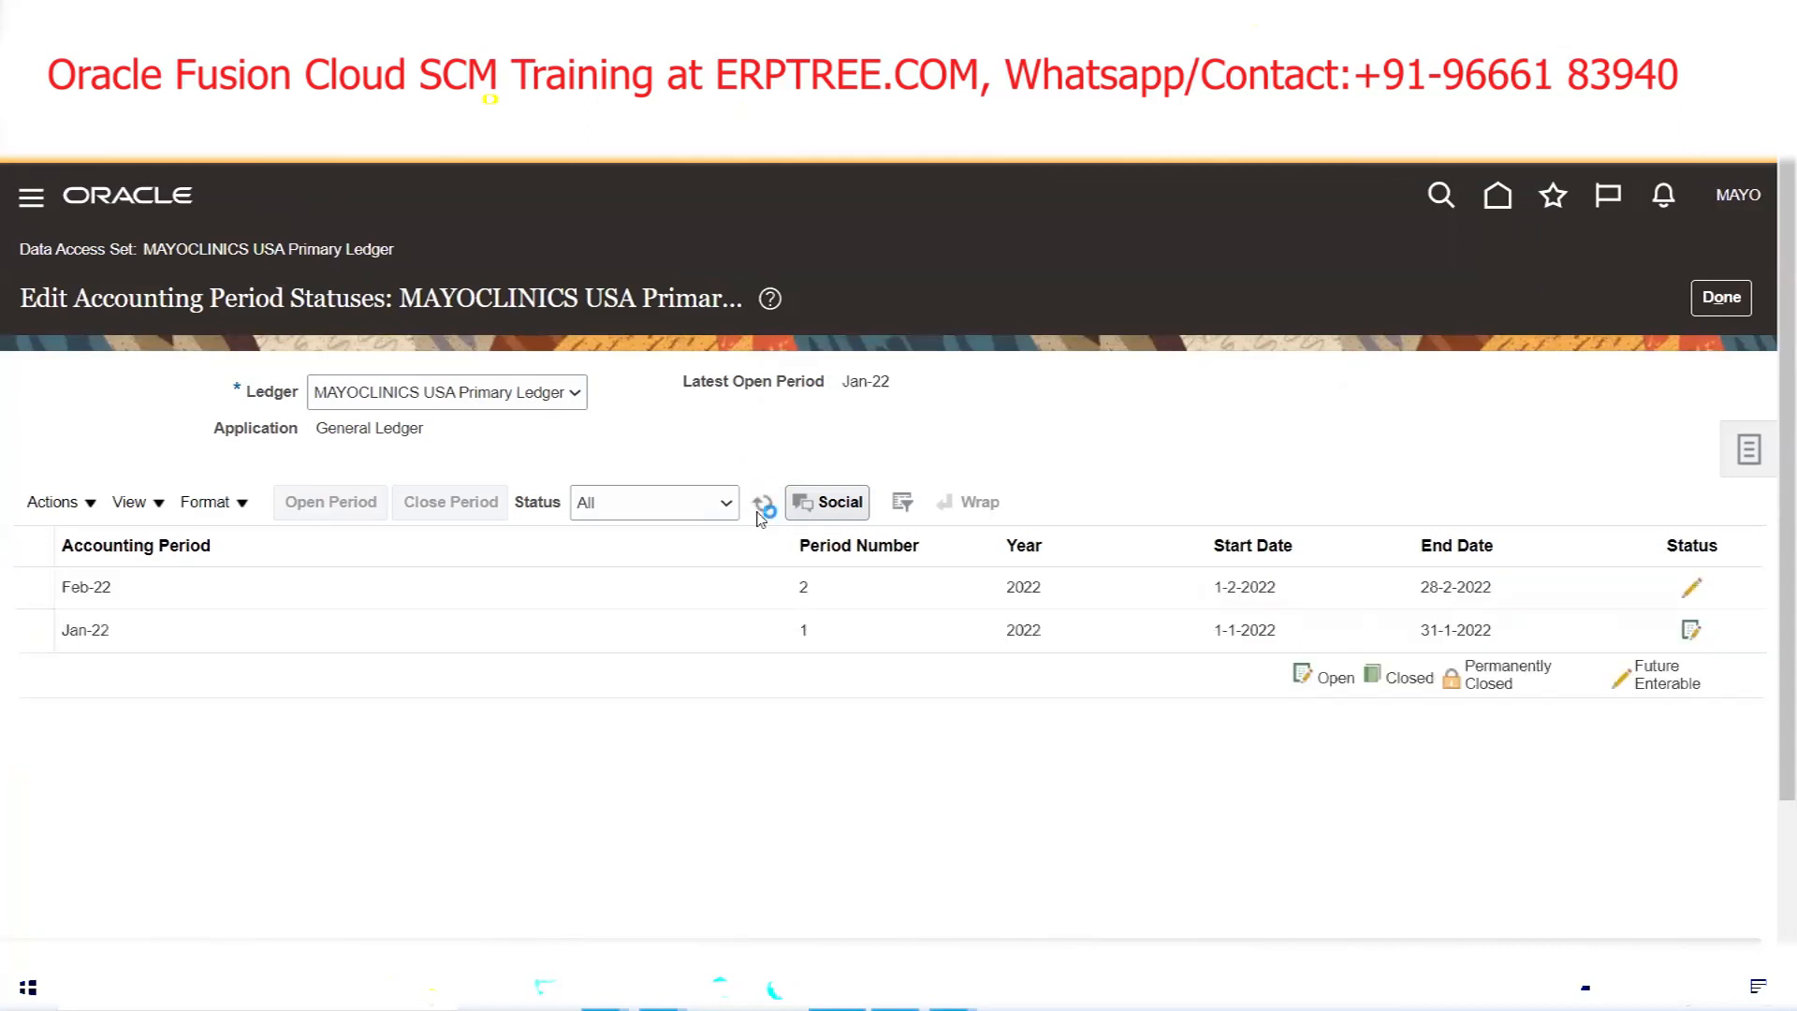
click(760, 512)
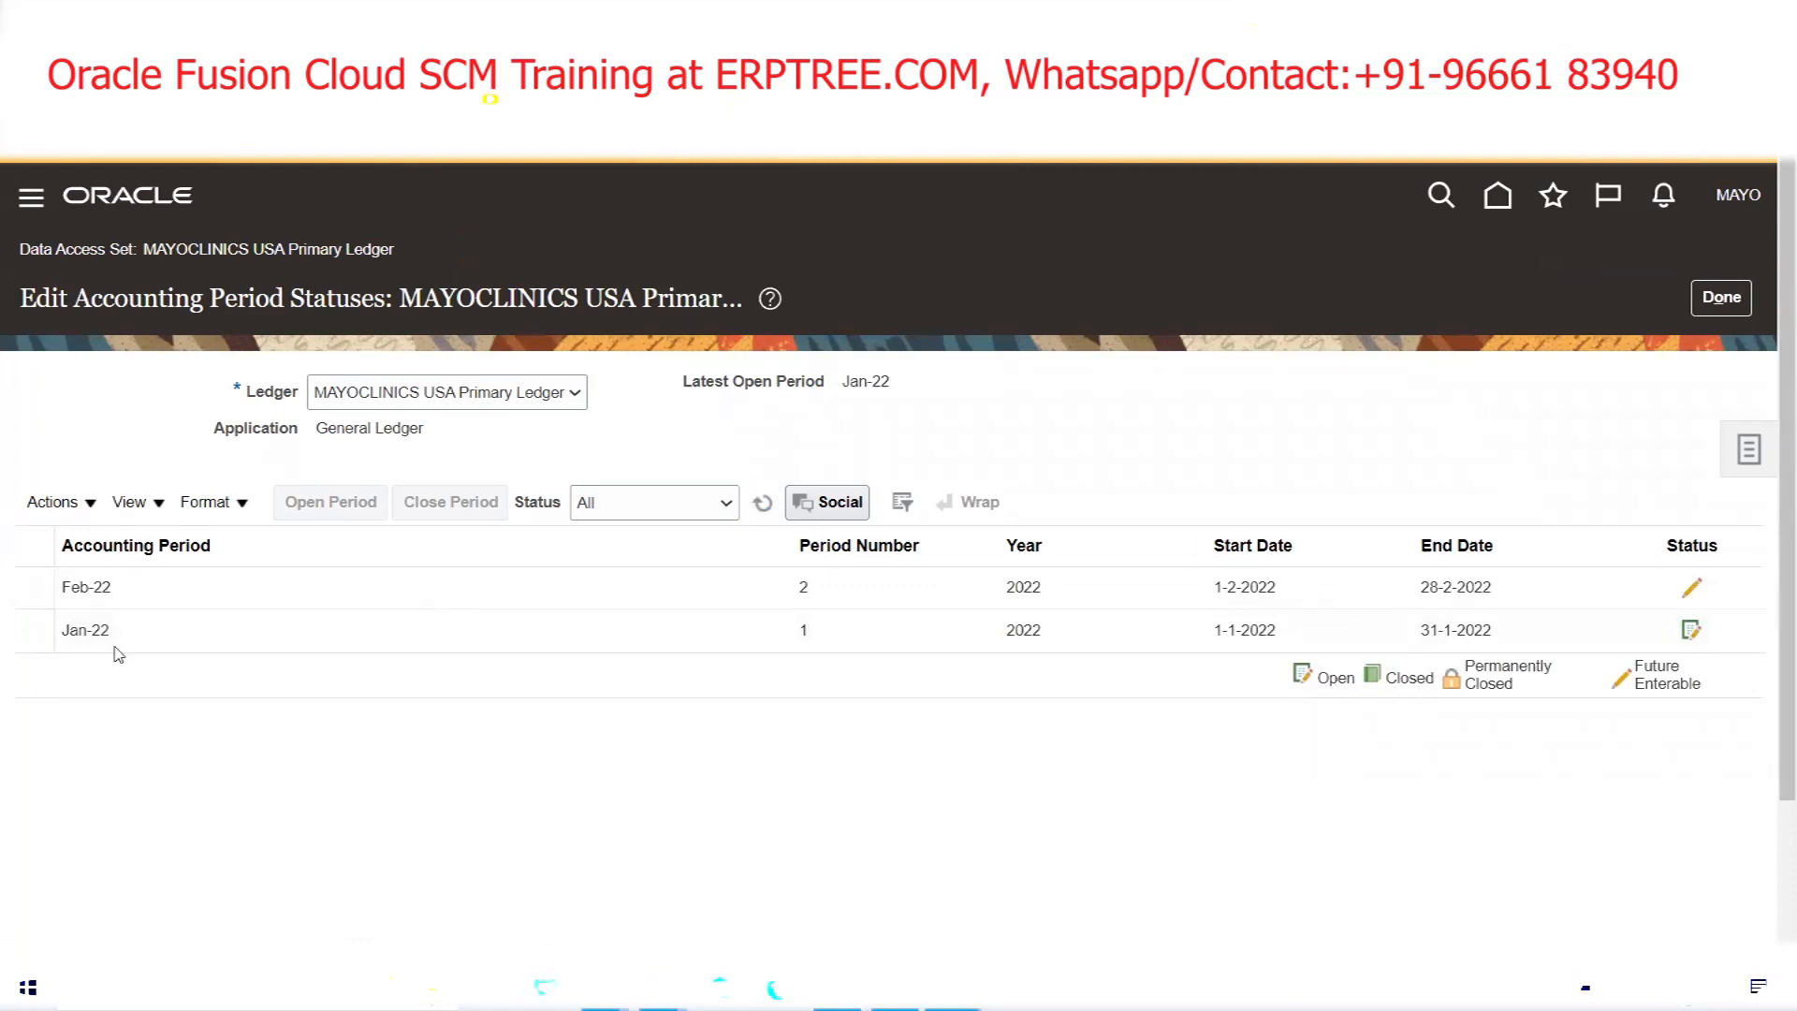
Open all periods through target period Aug-22 and refresh until Jan-22 through Aug-22 appear
click(96, 505)
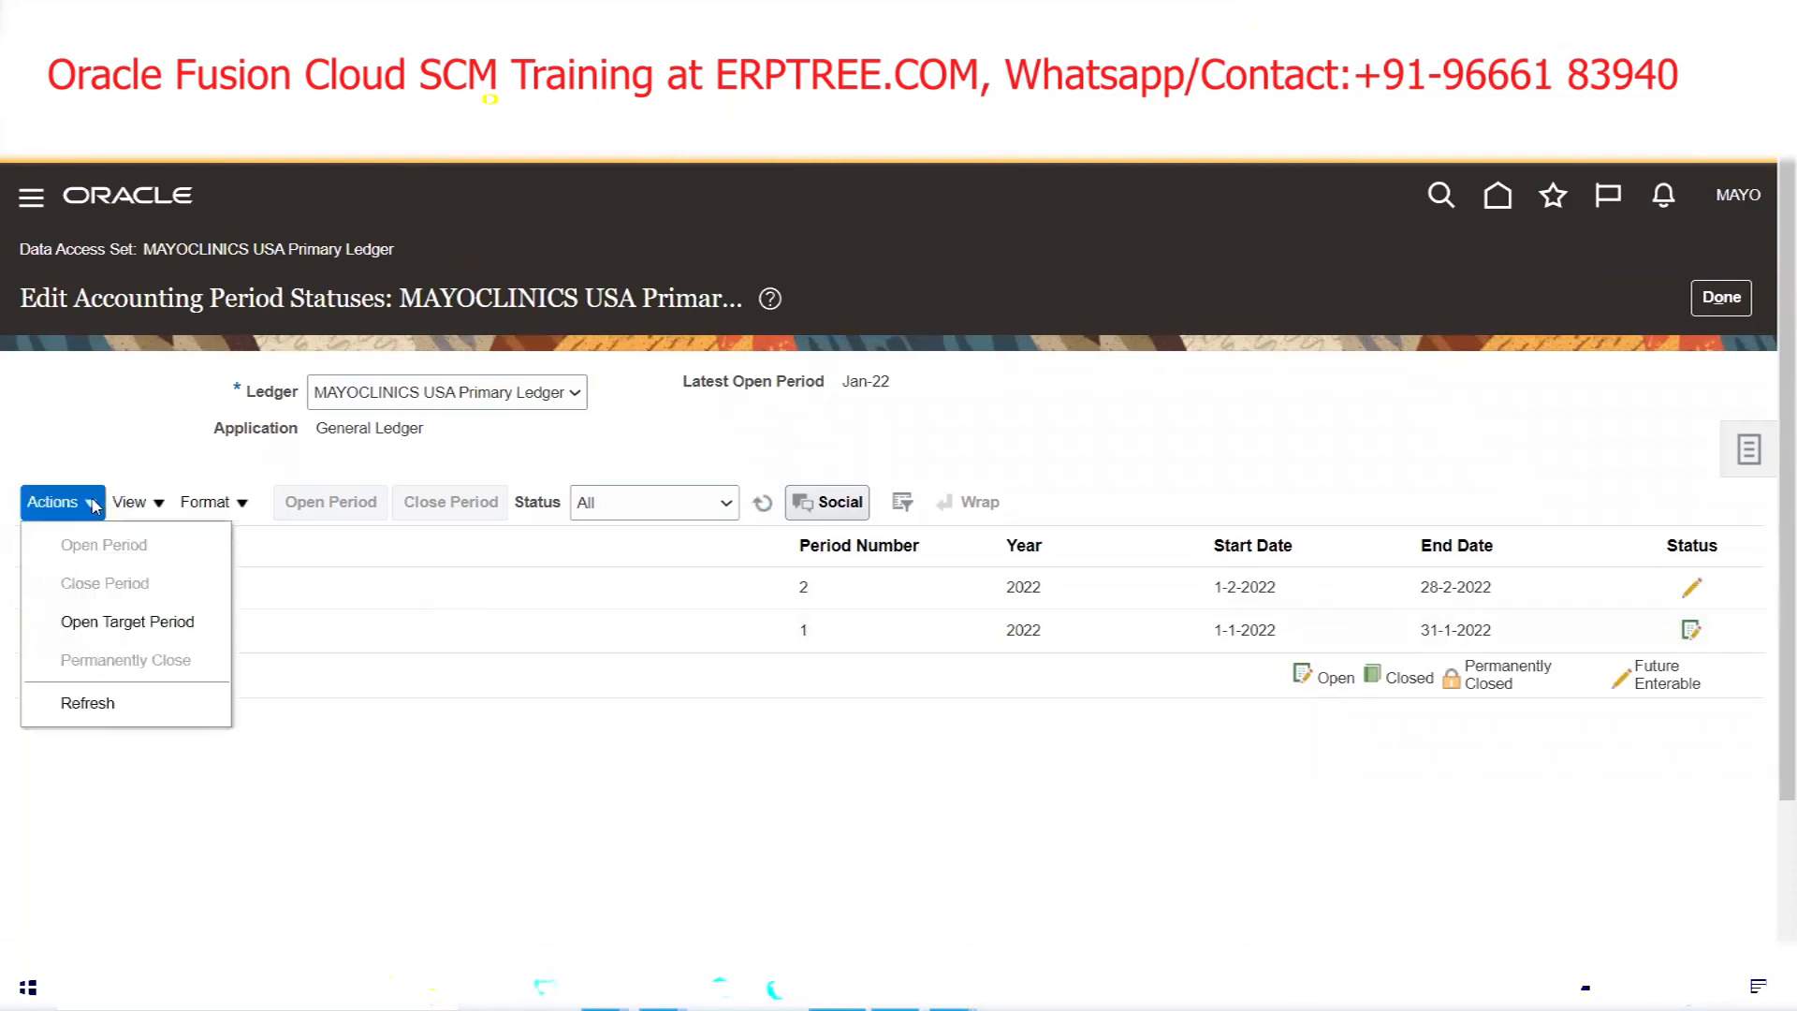
click(119, 629)
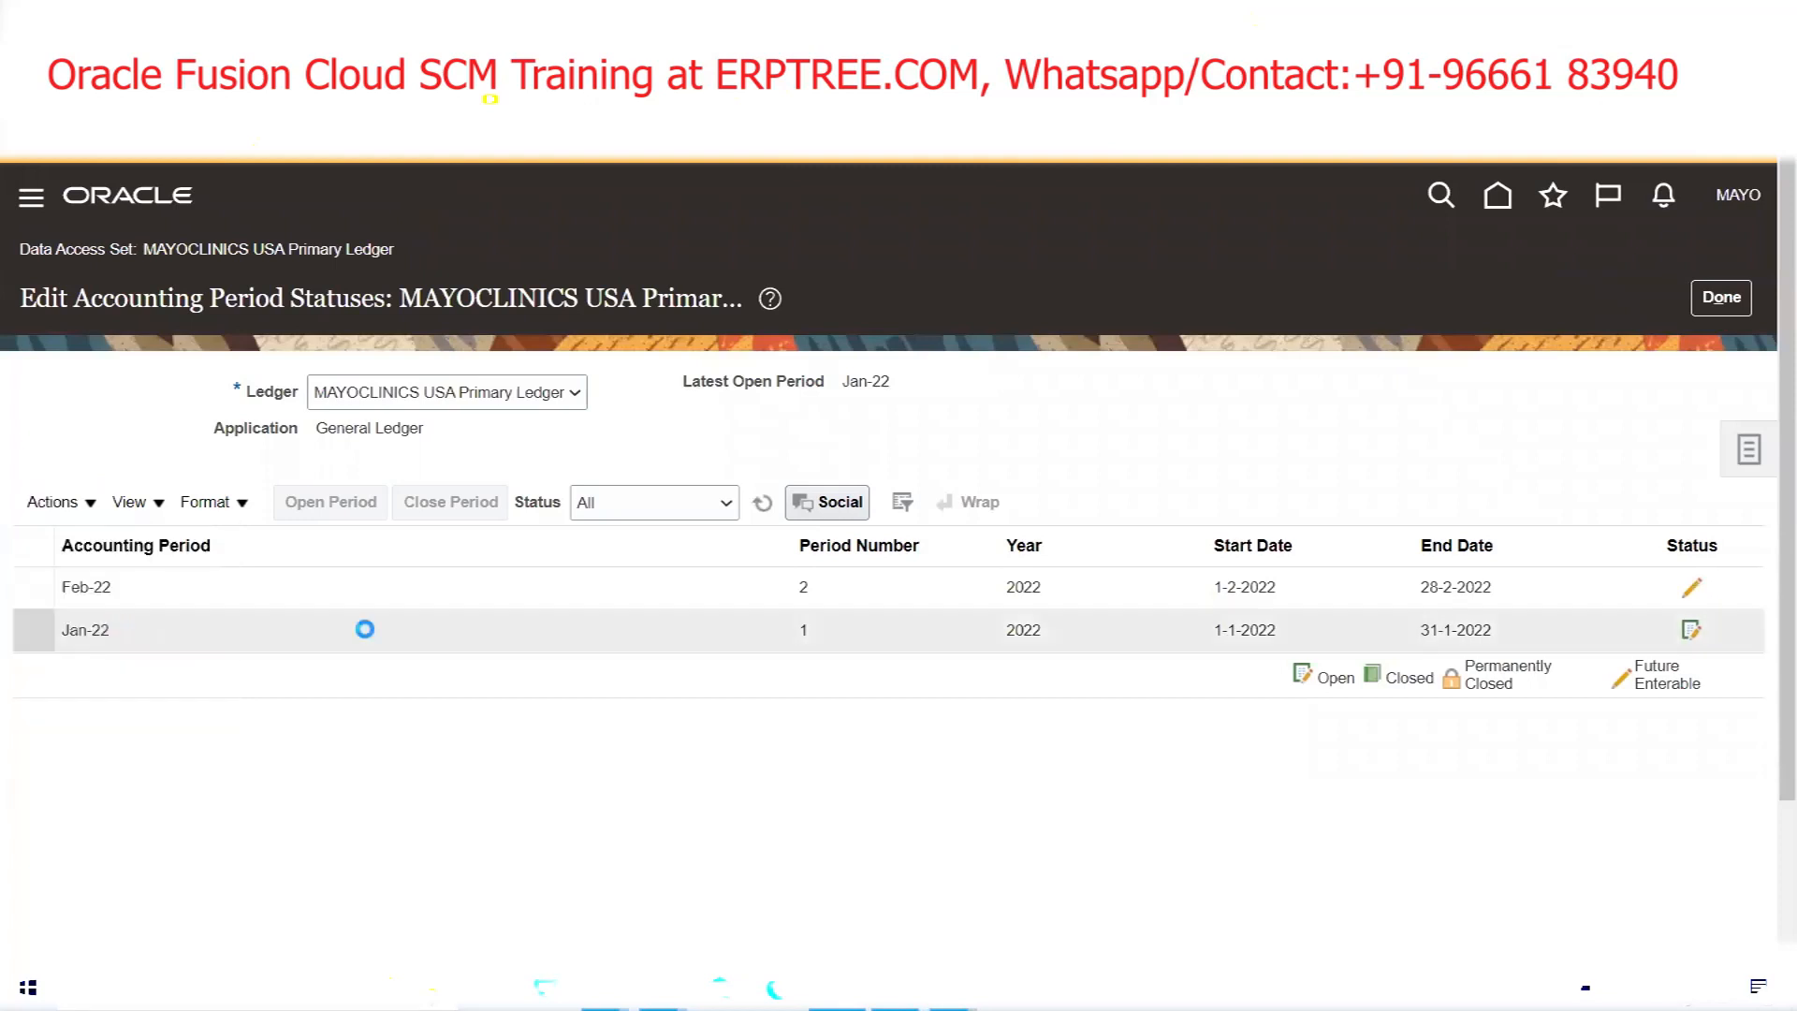
click(954, 527)
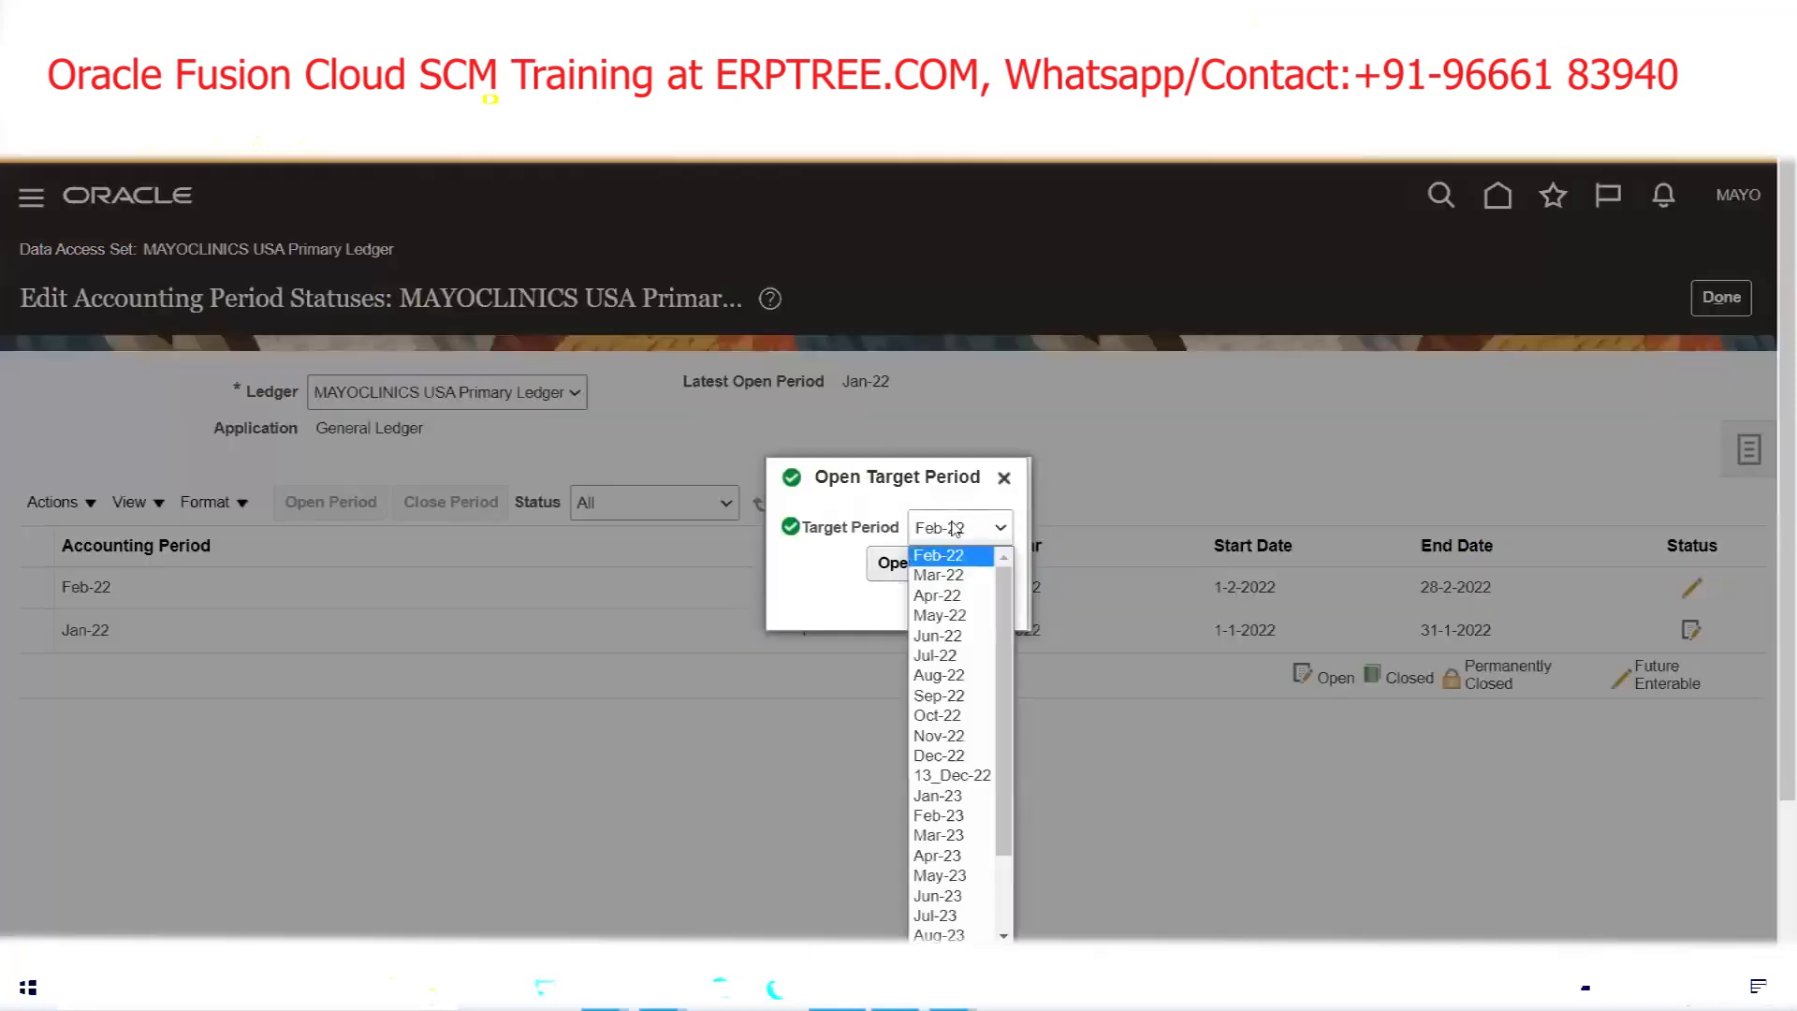
click(944, 676)
click(900, 562)
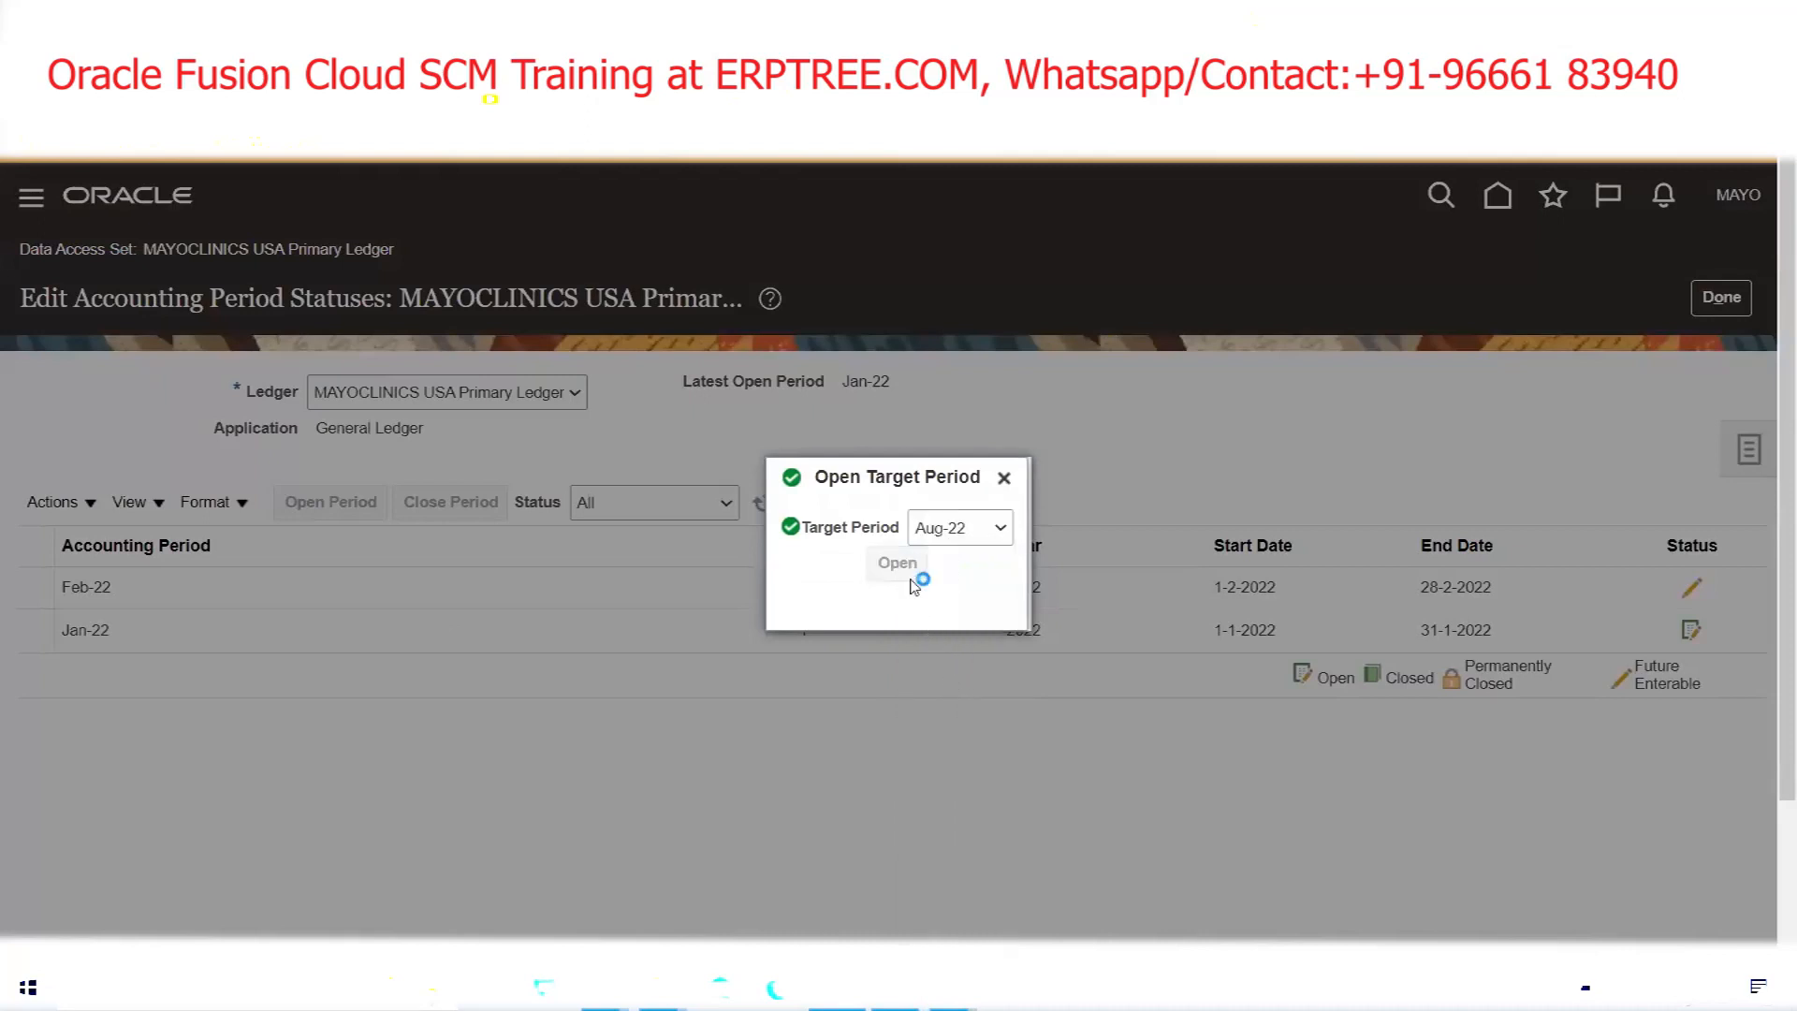
click(1365, 580)
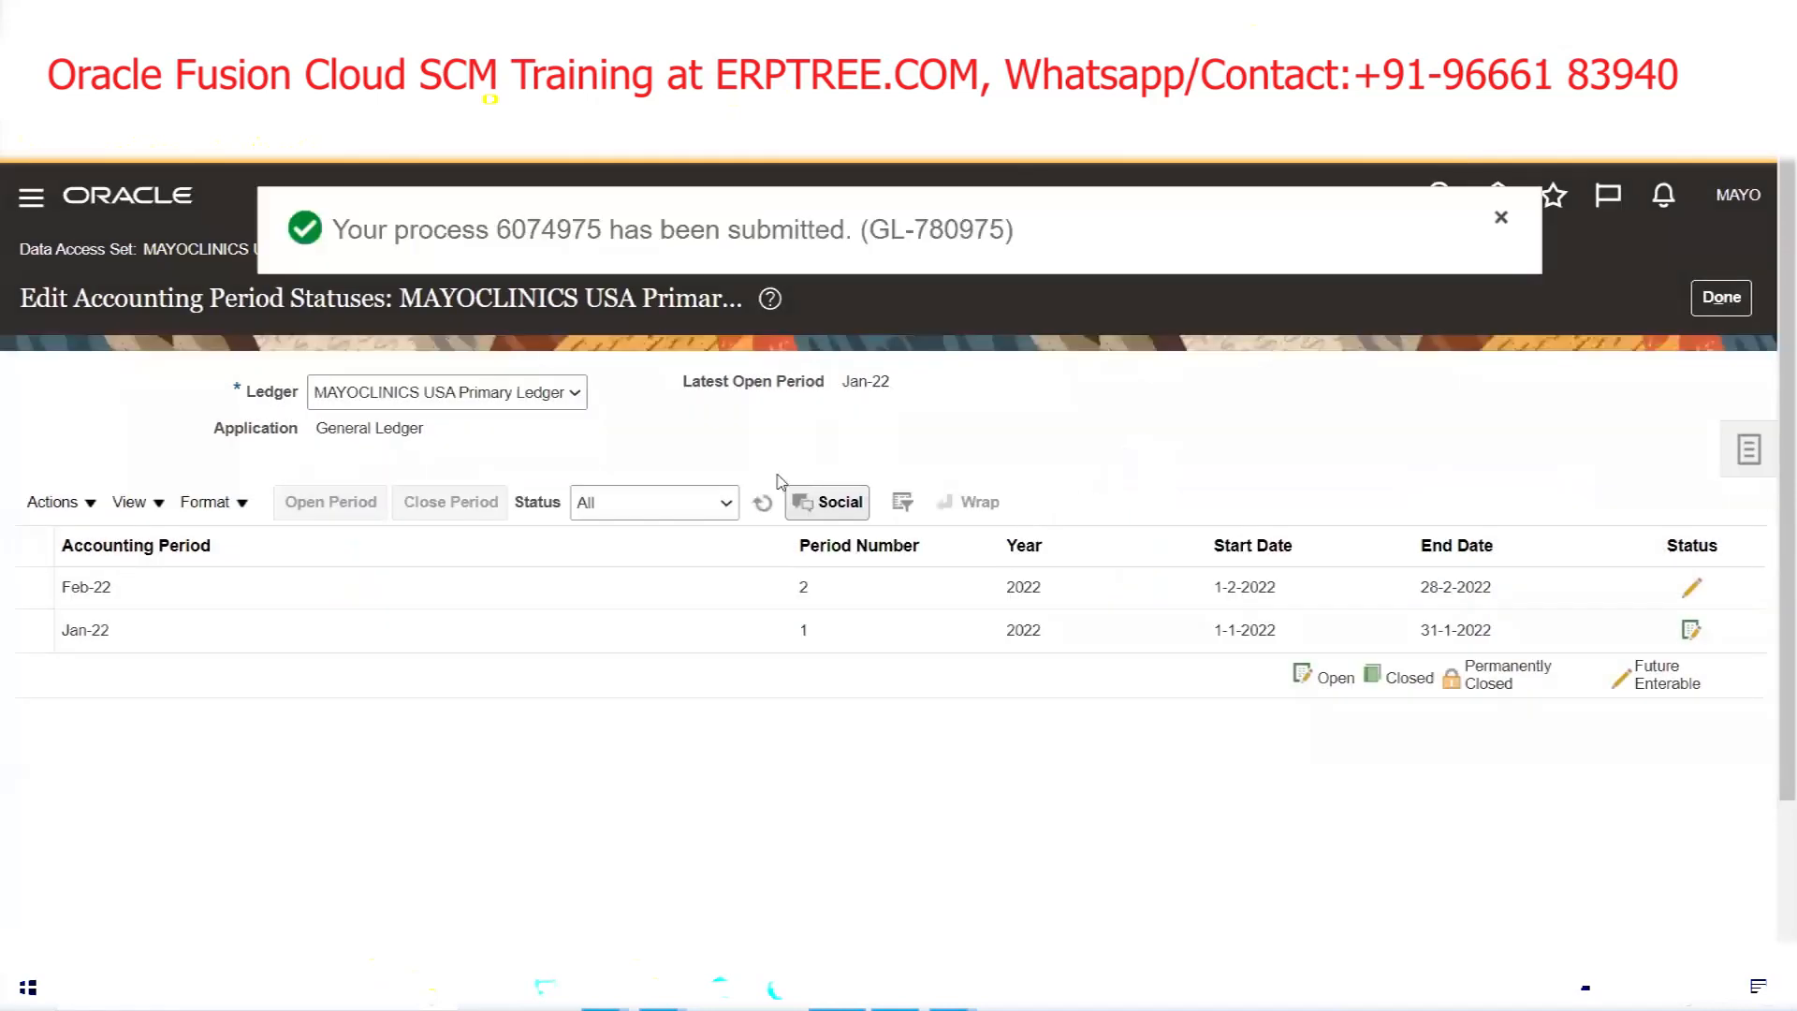
click(764, 506)
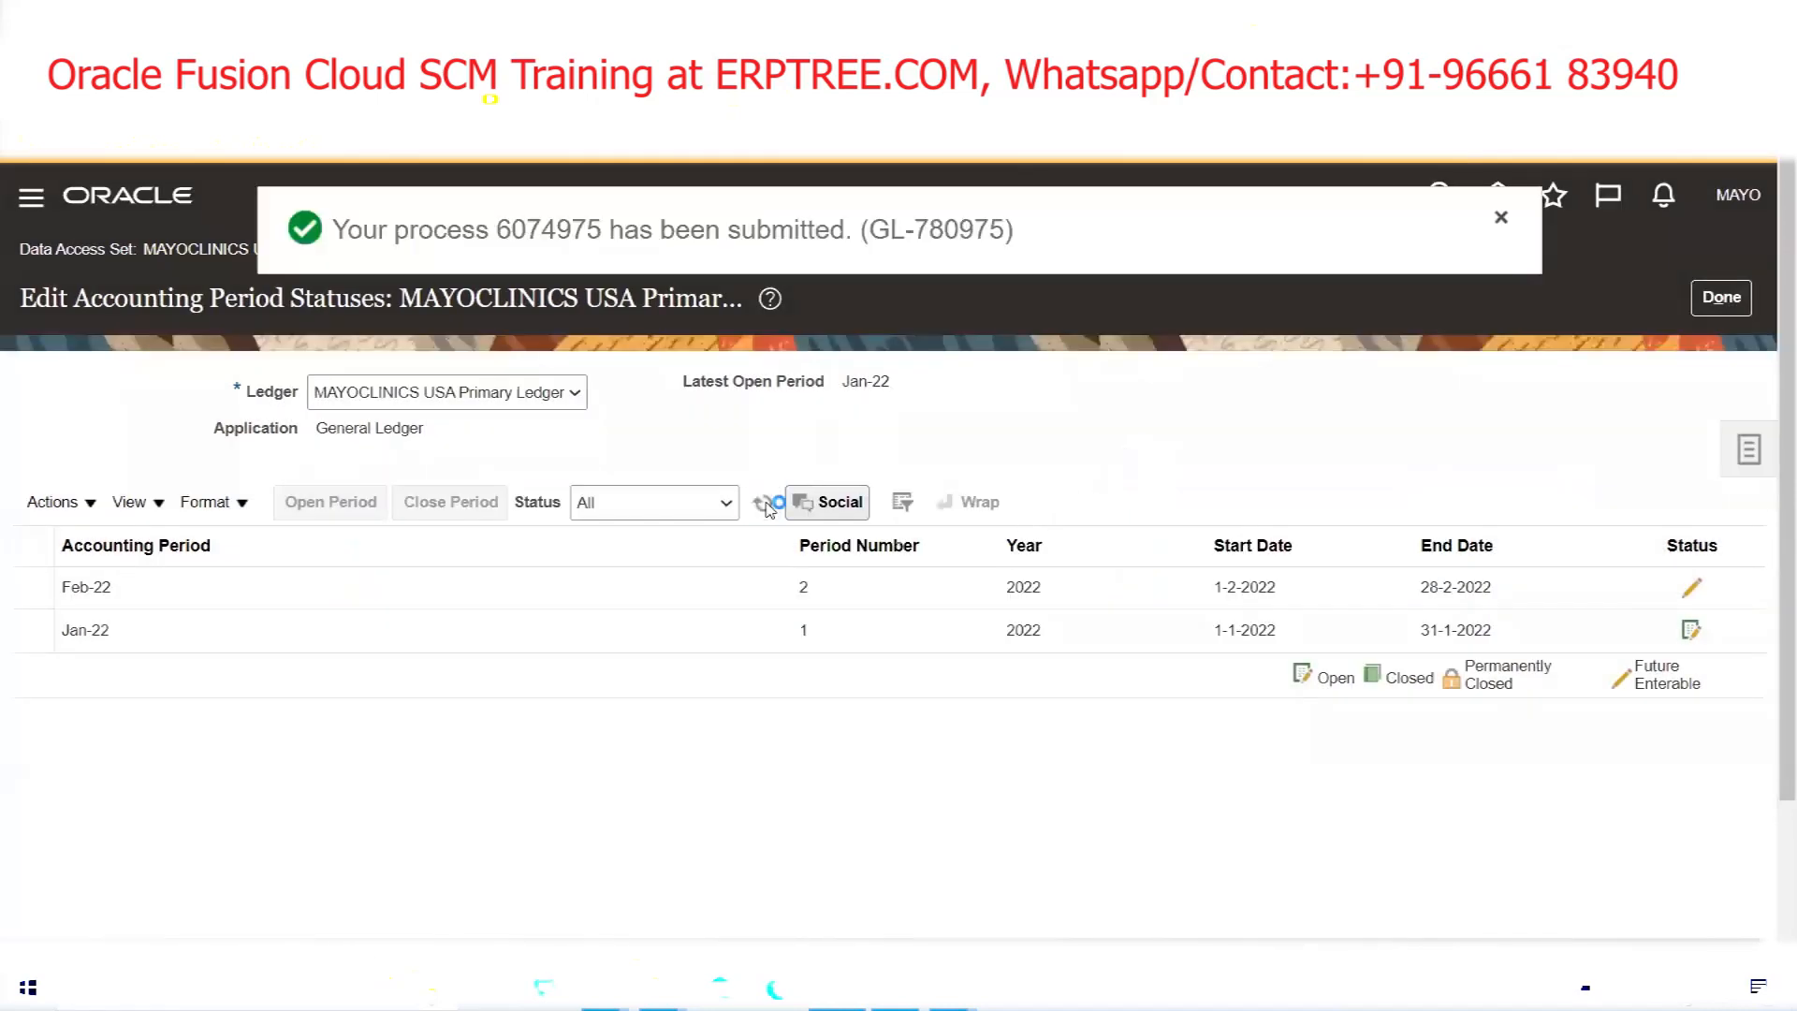
click(765, 507)
click(766, 507)
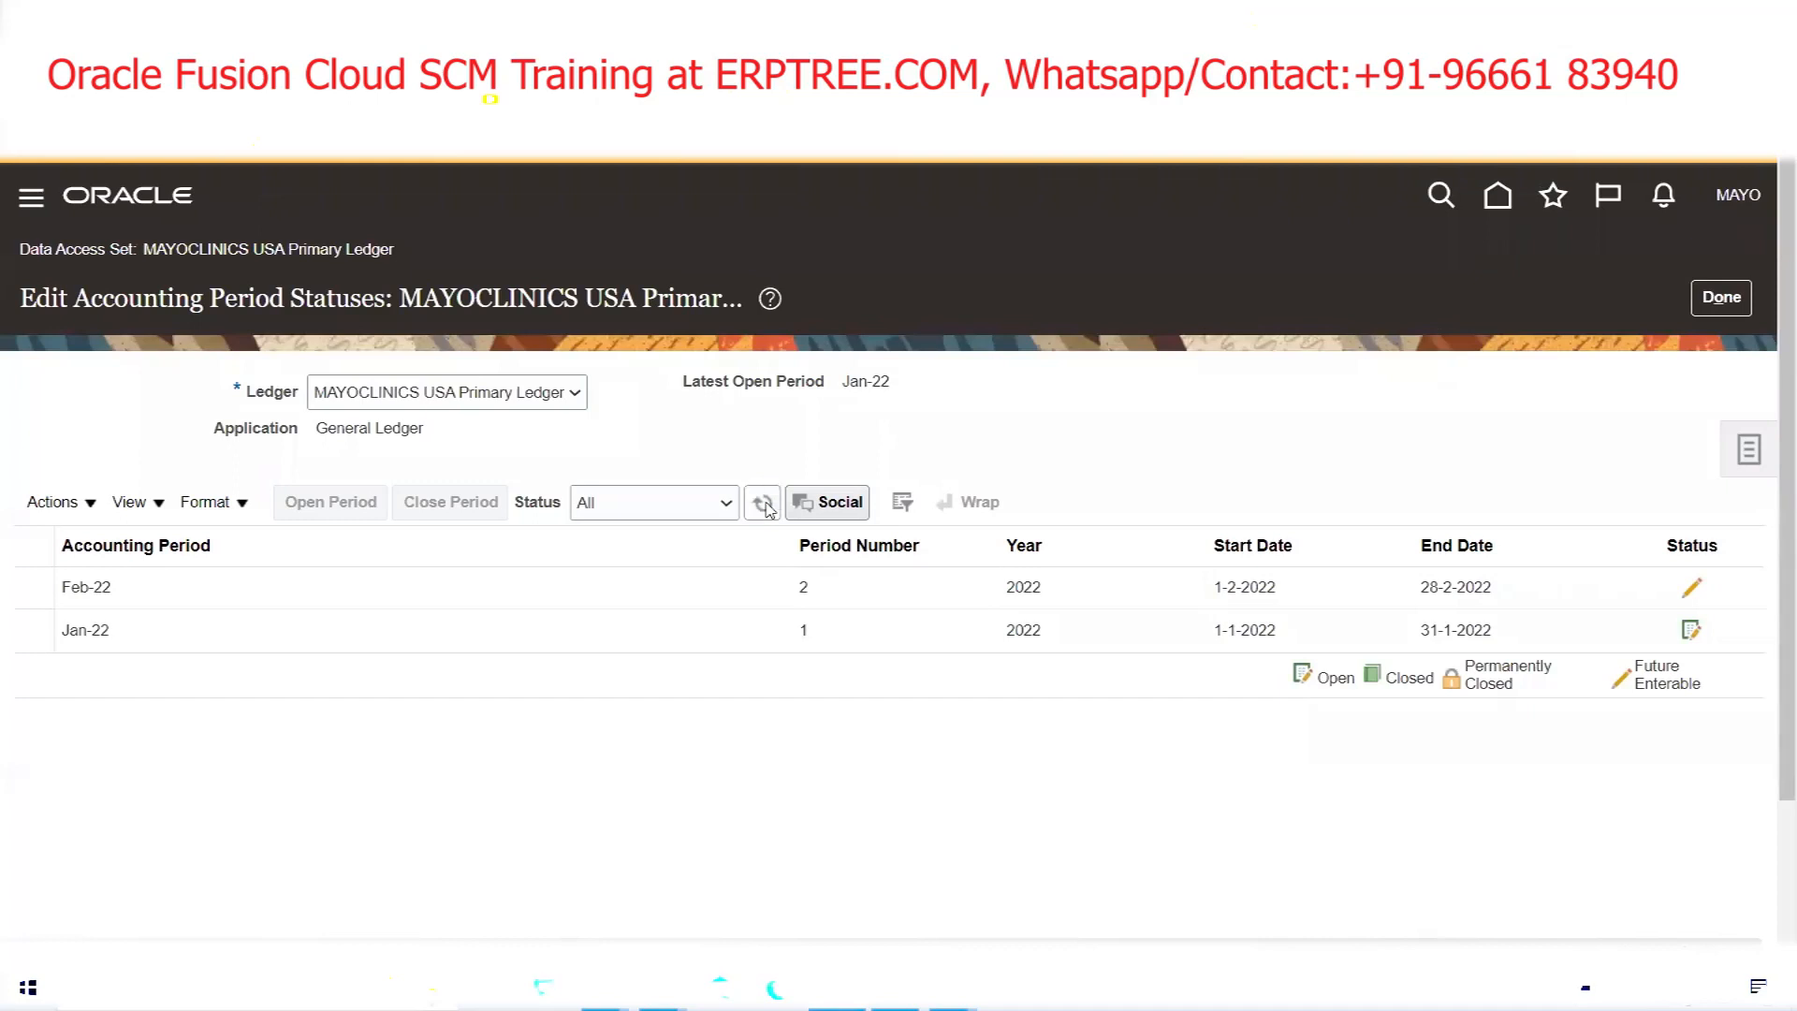
click(764, 506)
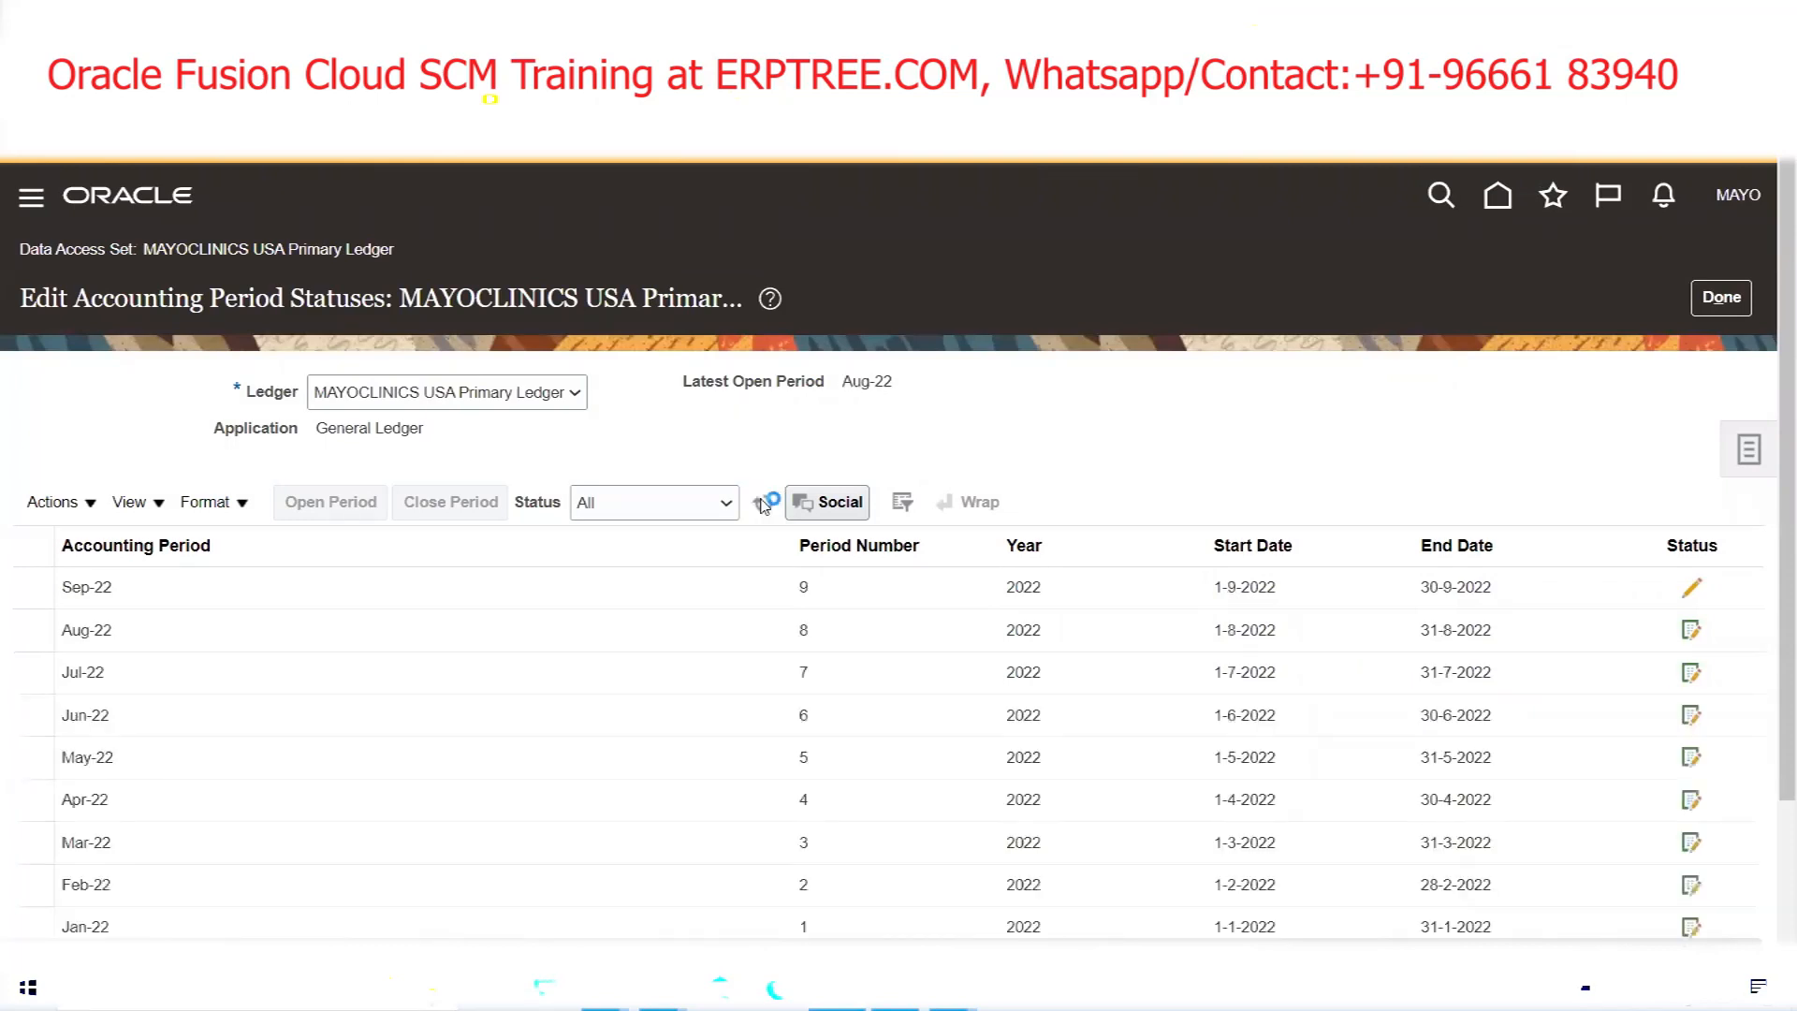
Select the Aug-22 row, finish with Done, and return to the Excel notes workbook
click(130, 642)
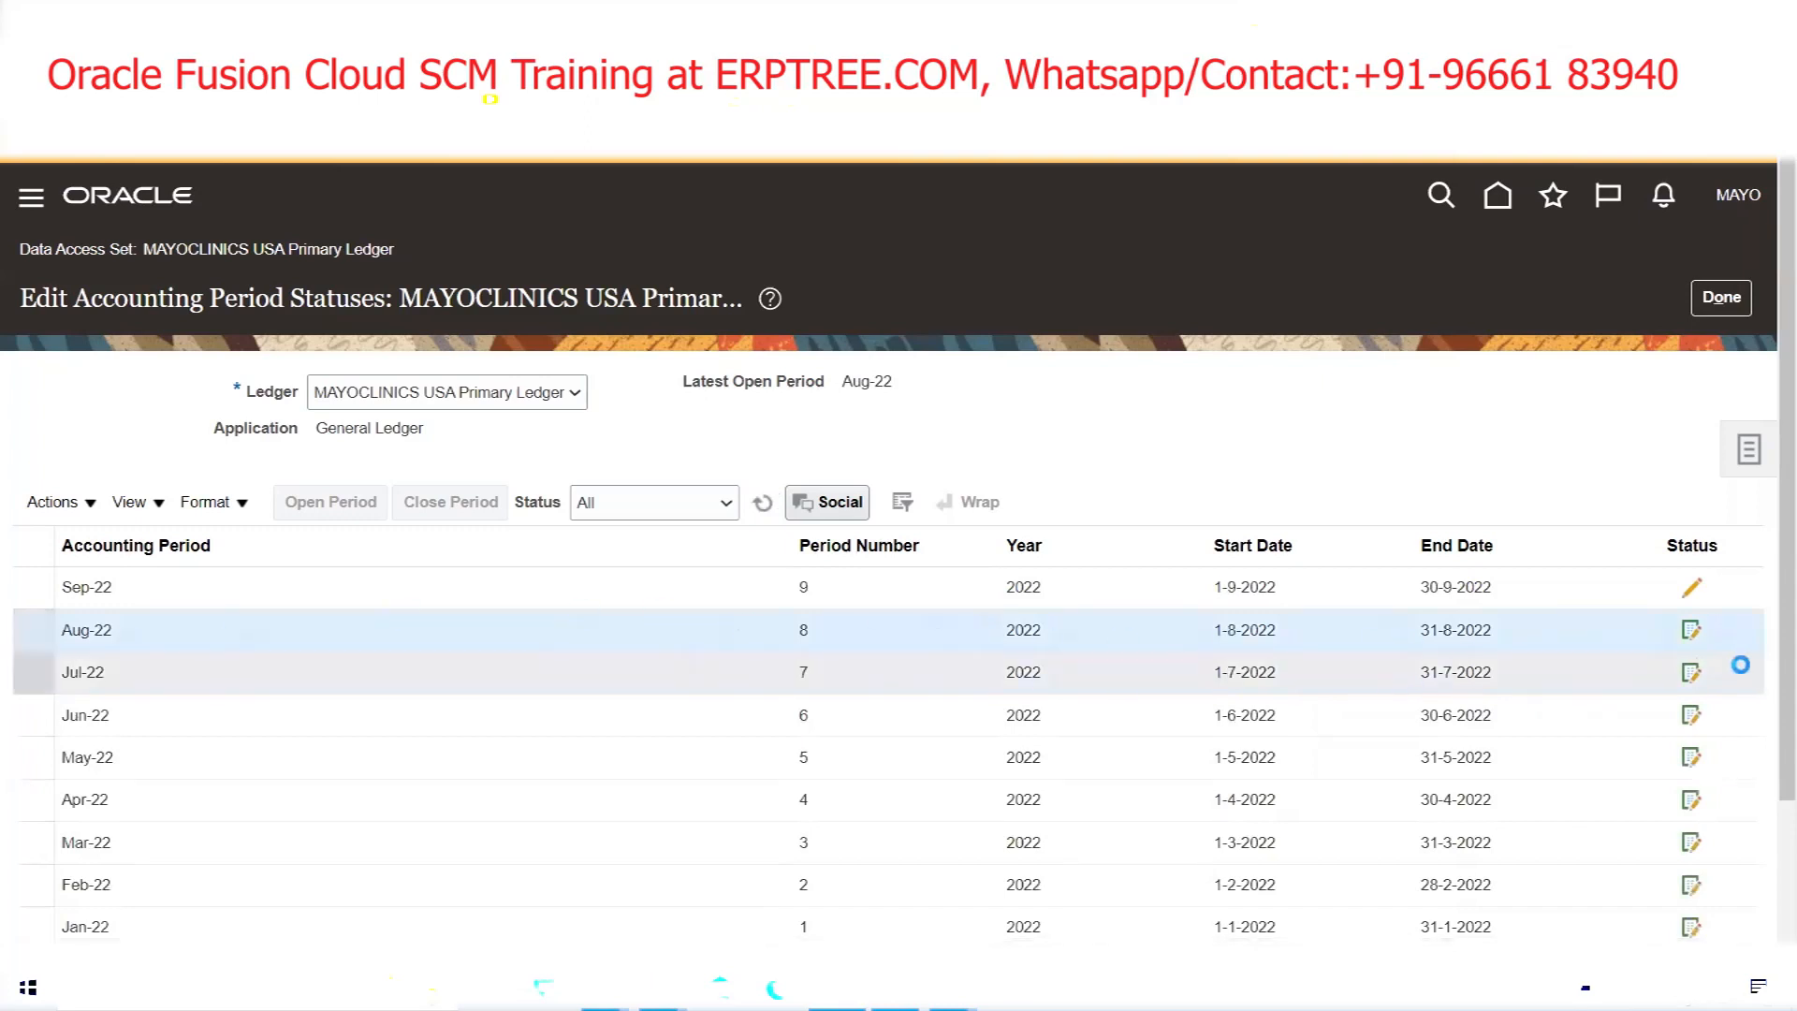
click(1720, 313)
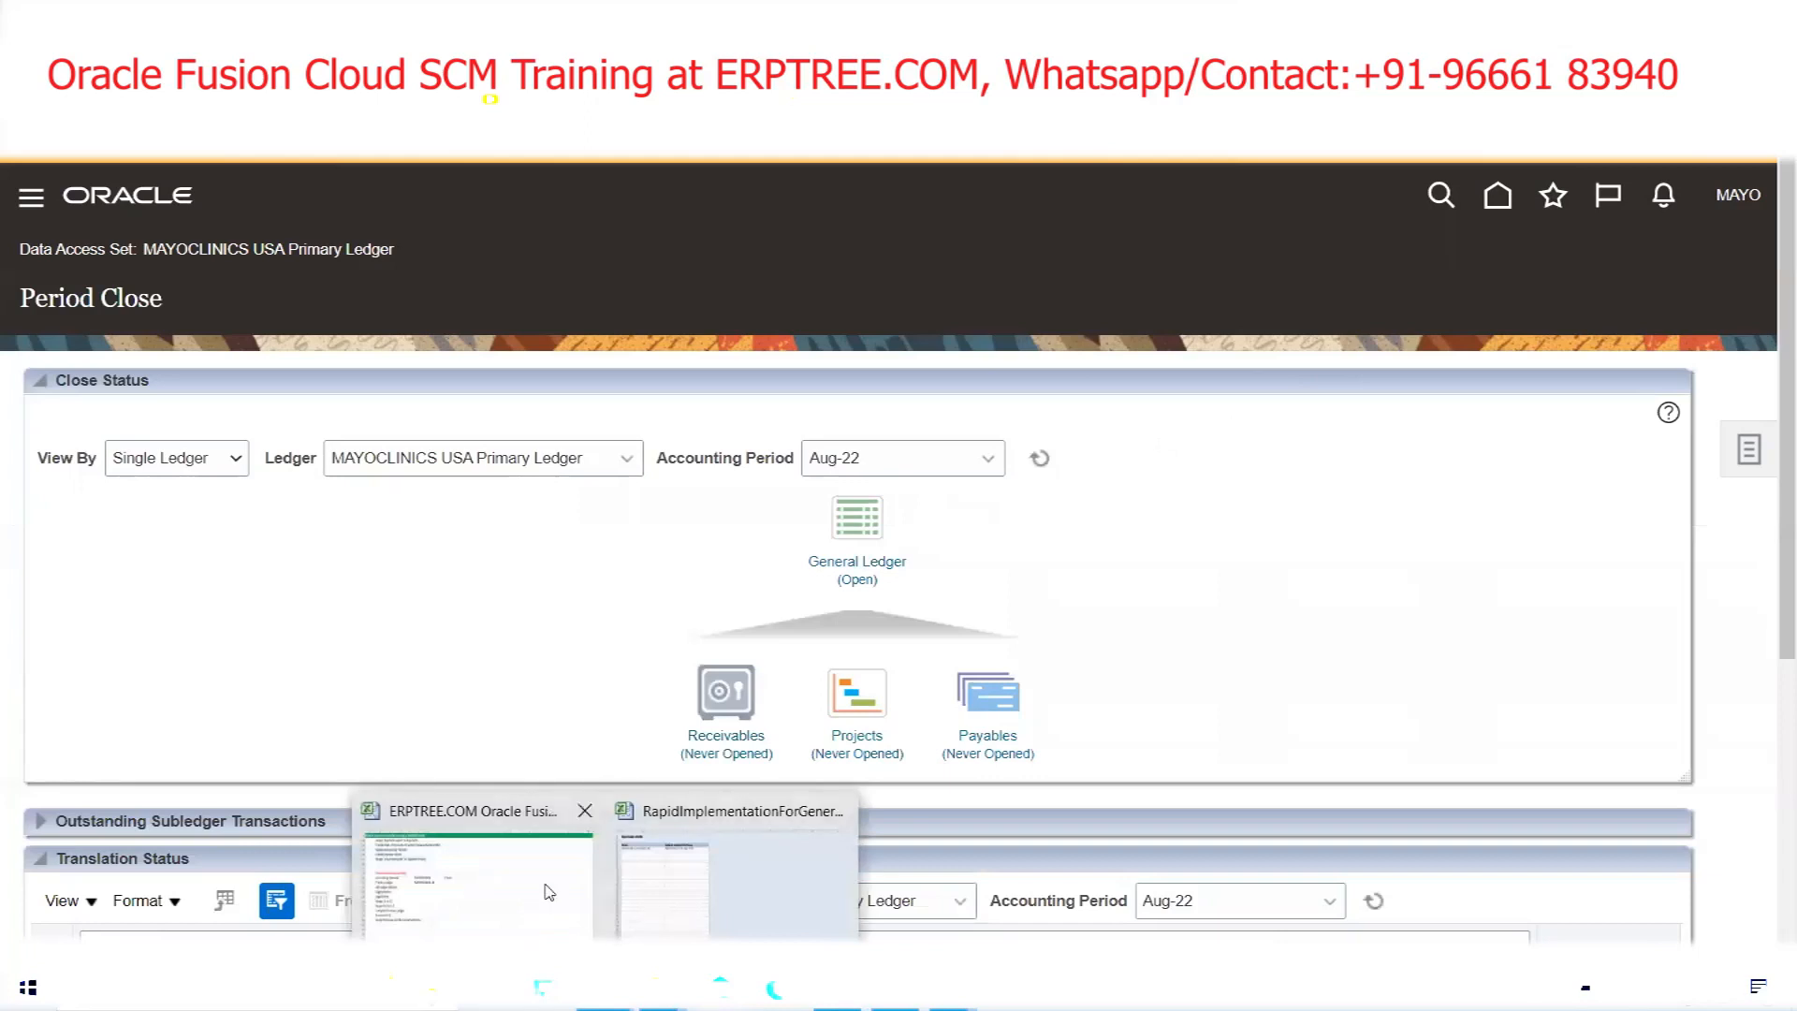
click(552, 884)
scroll(1101, 533, up, 3)
Enter a bold 'Rapid Implementation' heading in cell M318
click(975, 368)
text(Rapid Implementation)
key(Return)
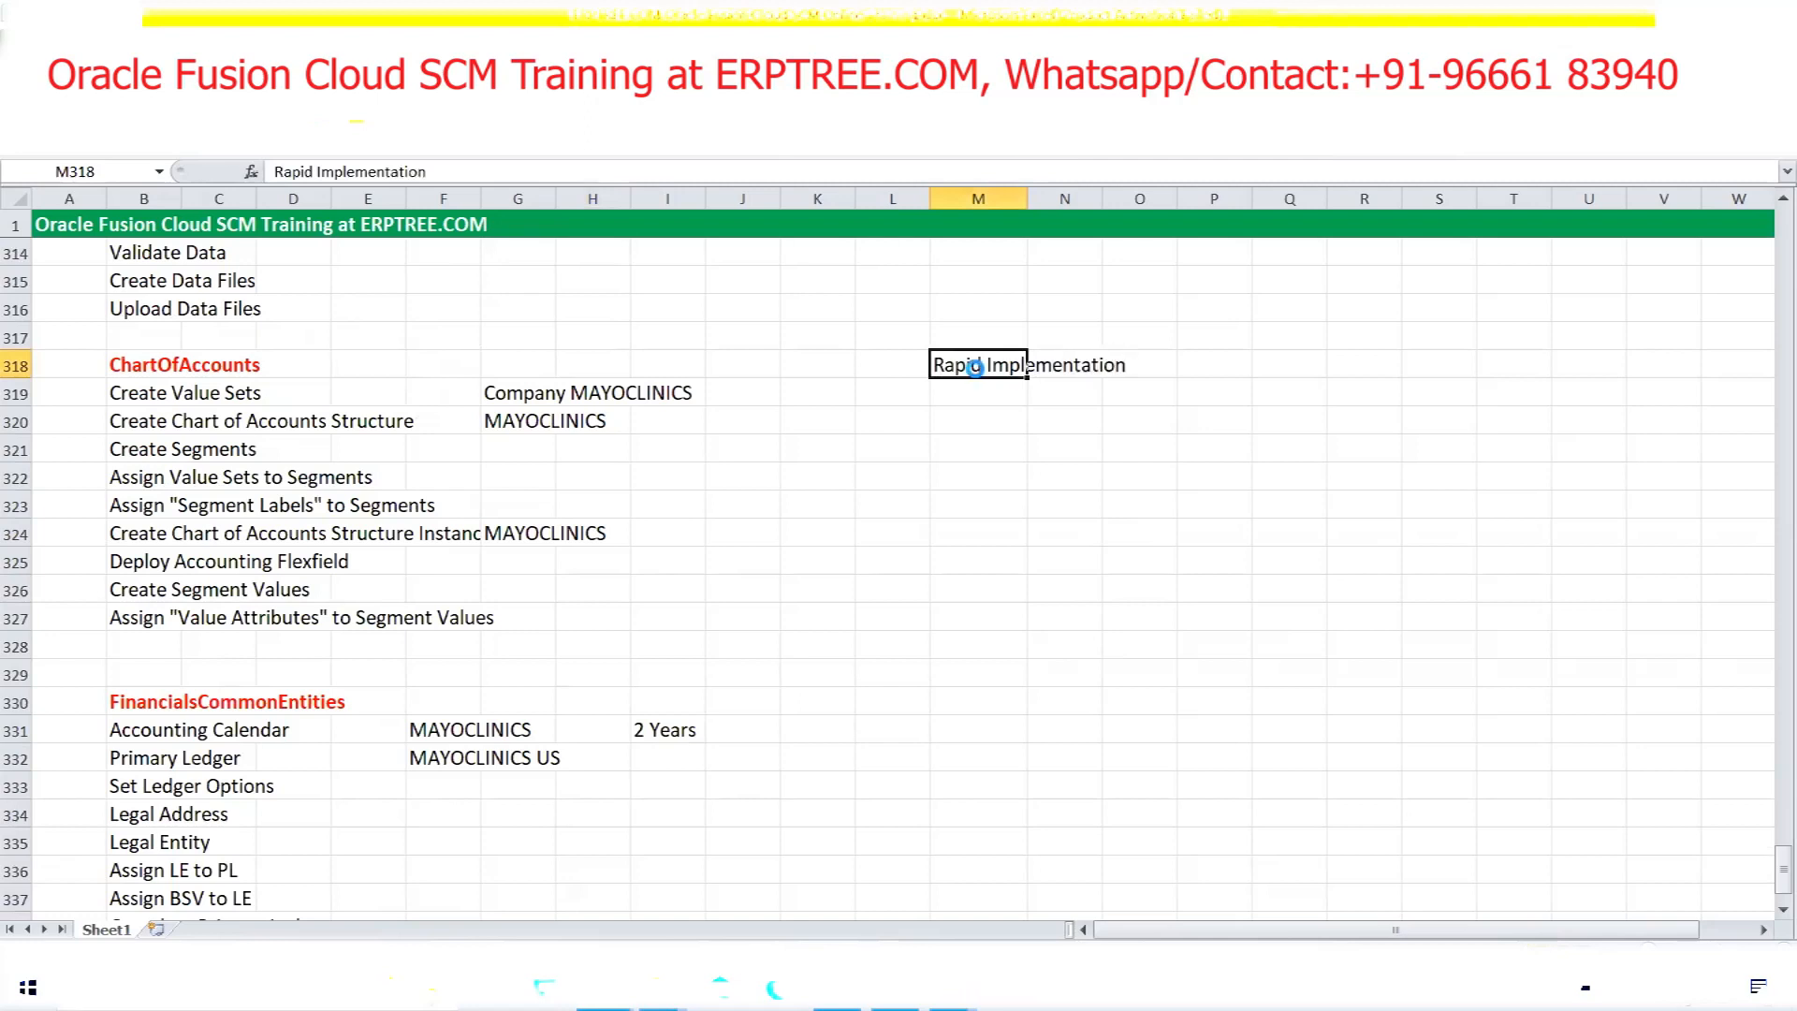
key(ctrl+b)
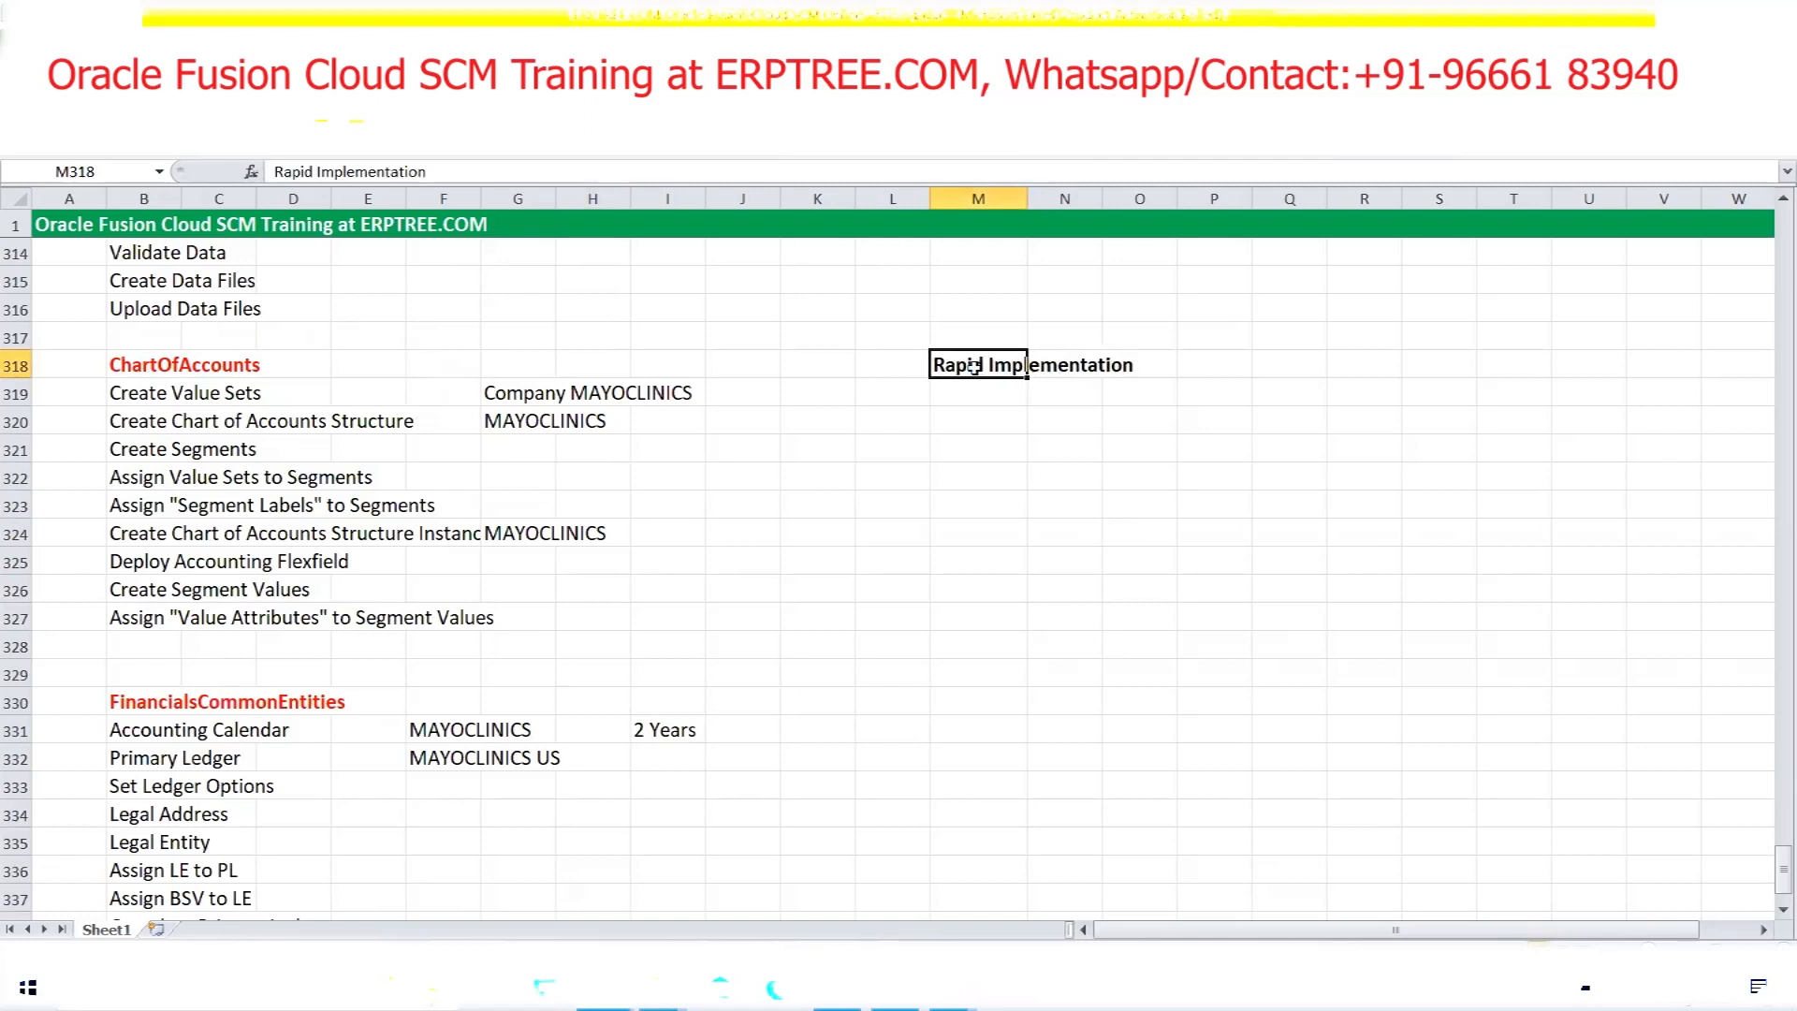
List 'User' and 'Load Geographies' in M319–M320, then begin typing 'Rapid Impleme' in M321
click(978, 387)
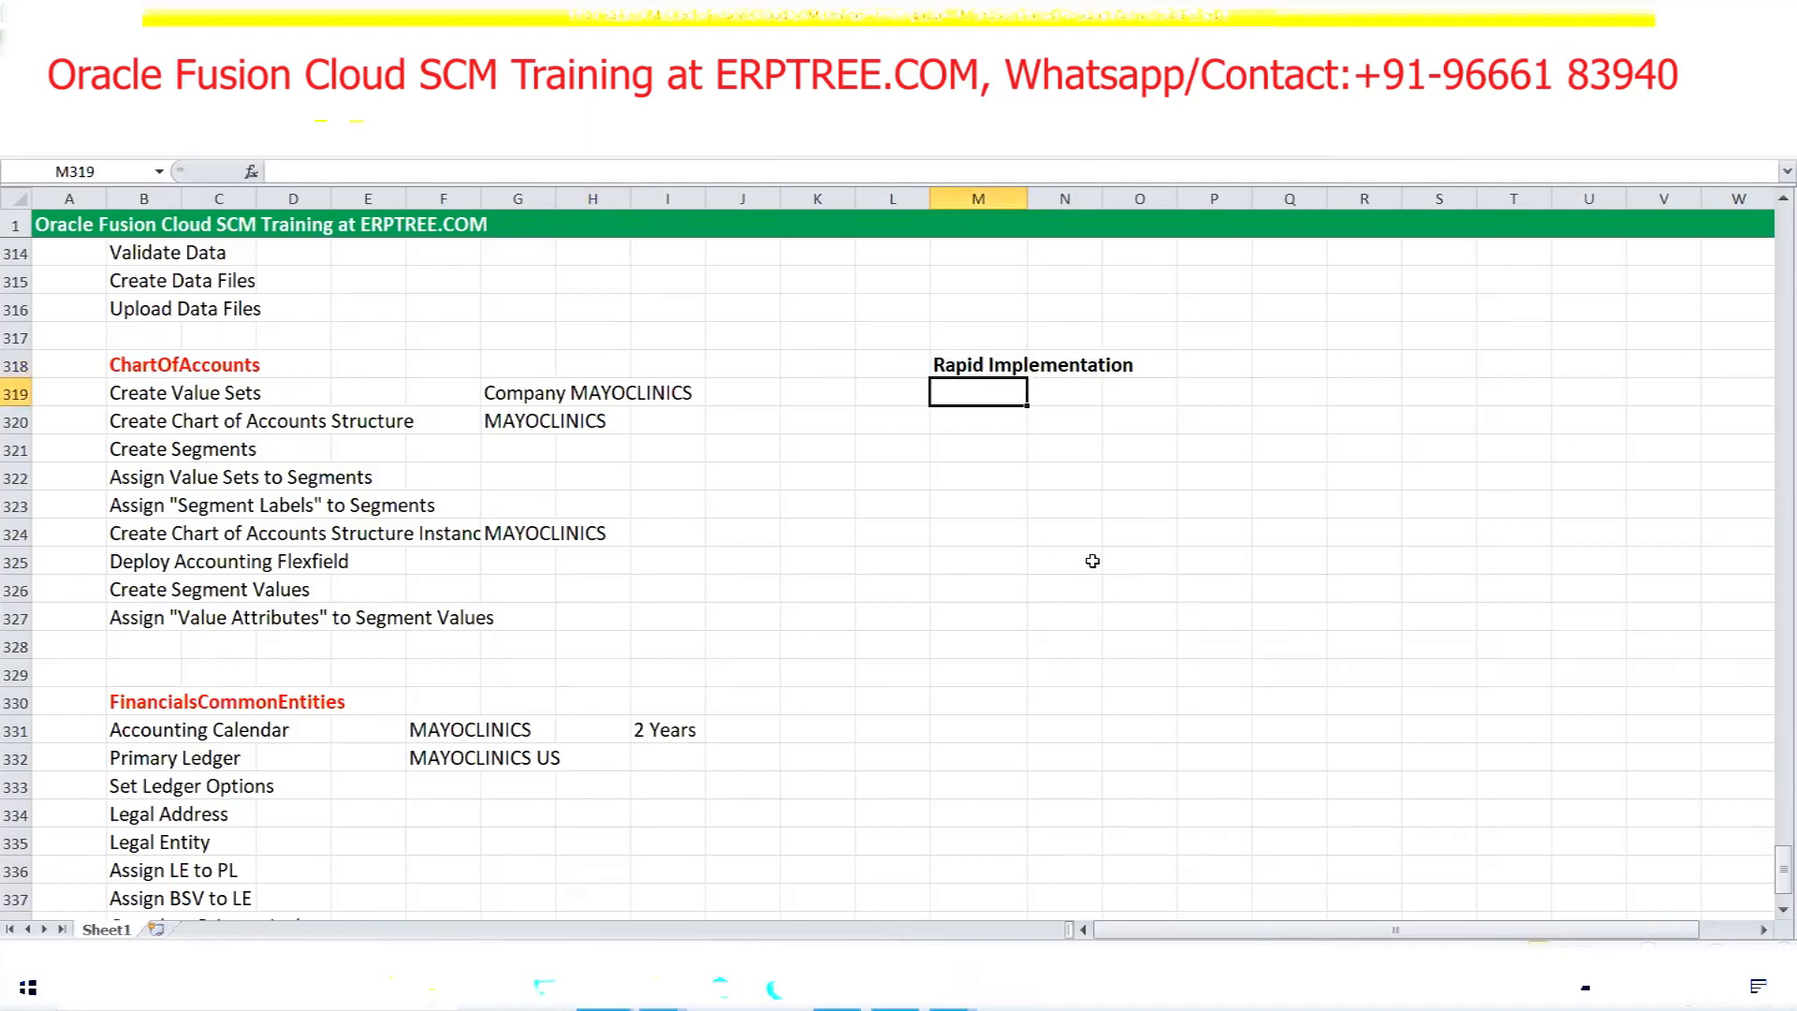
text(User)
key(Return)
text(Load Geographies)
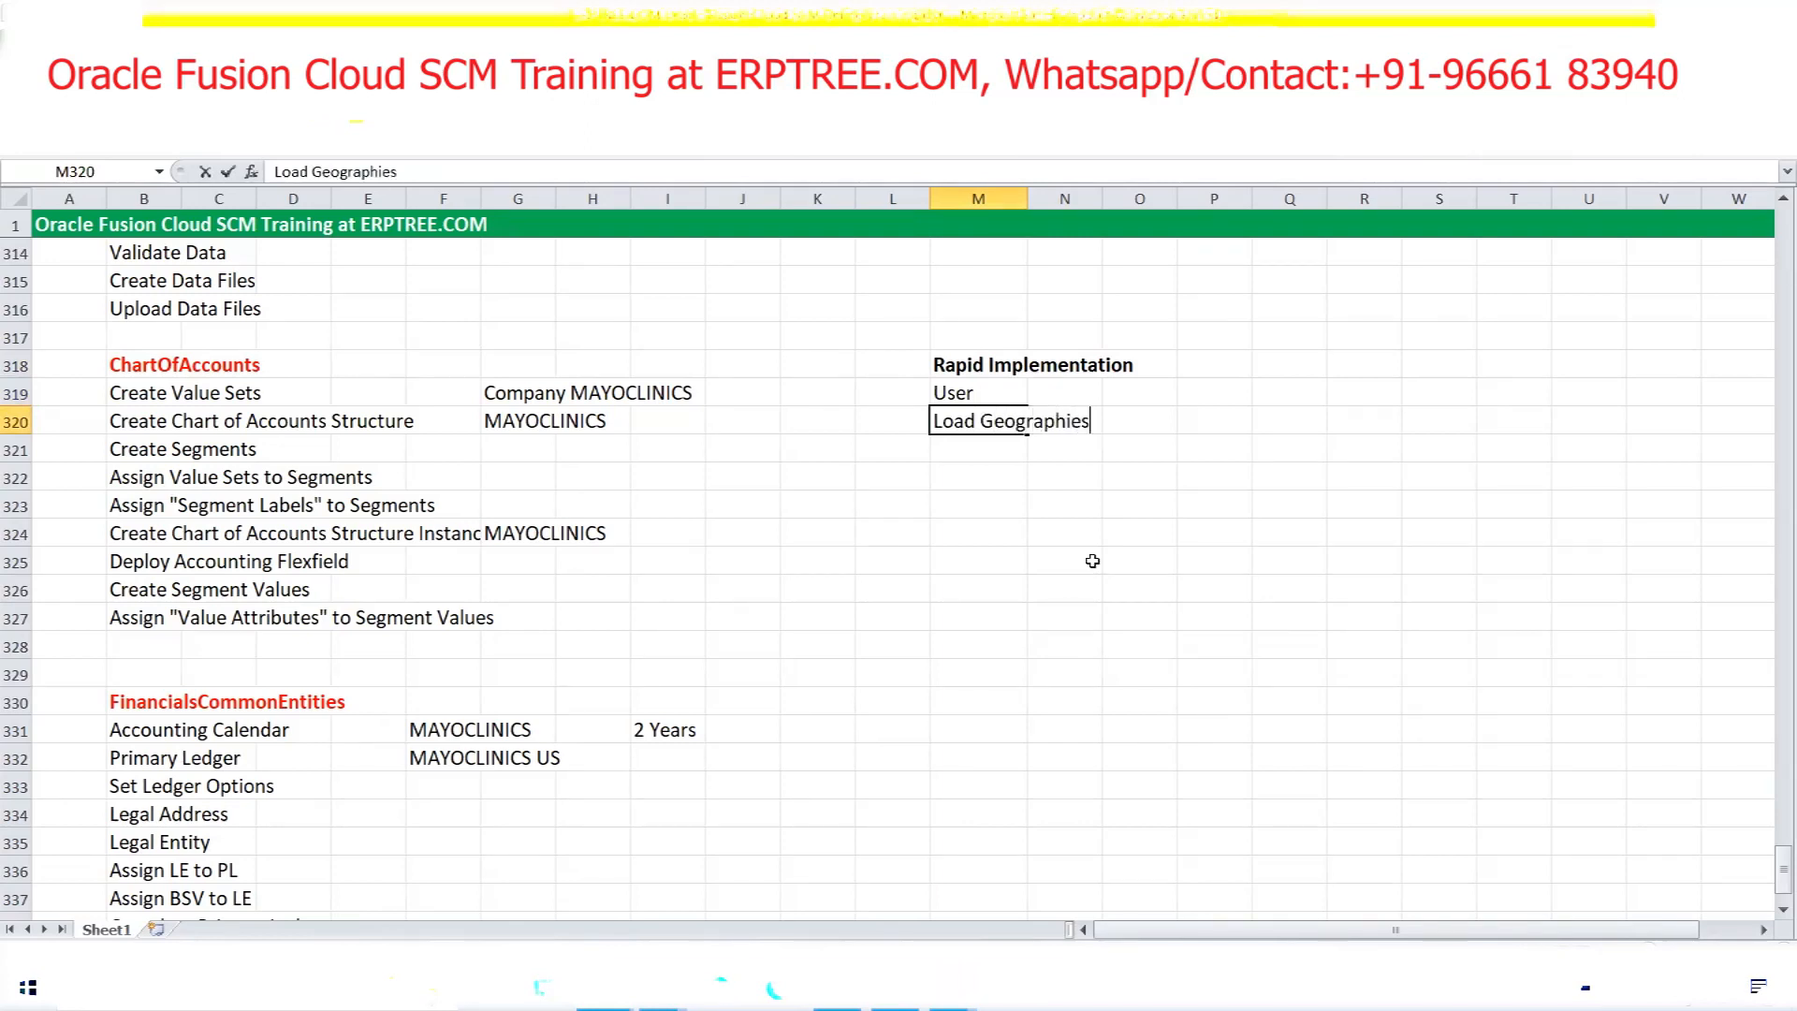
key(Return)
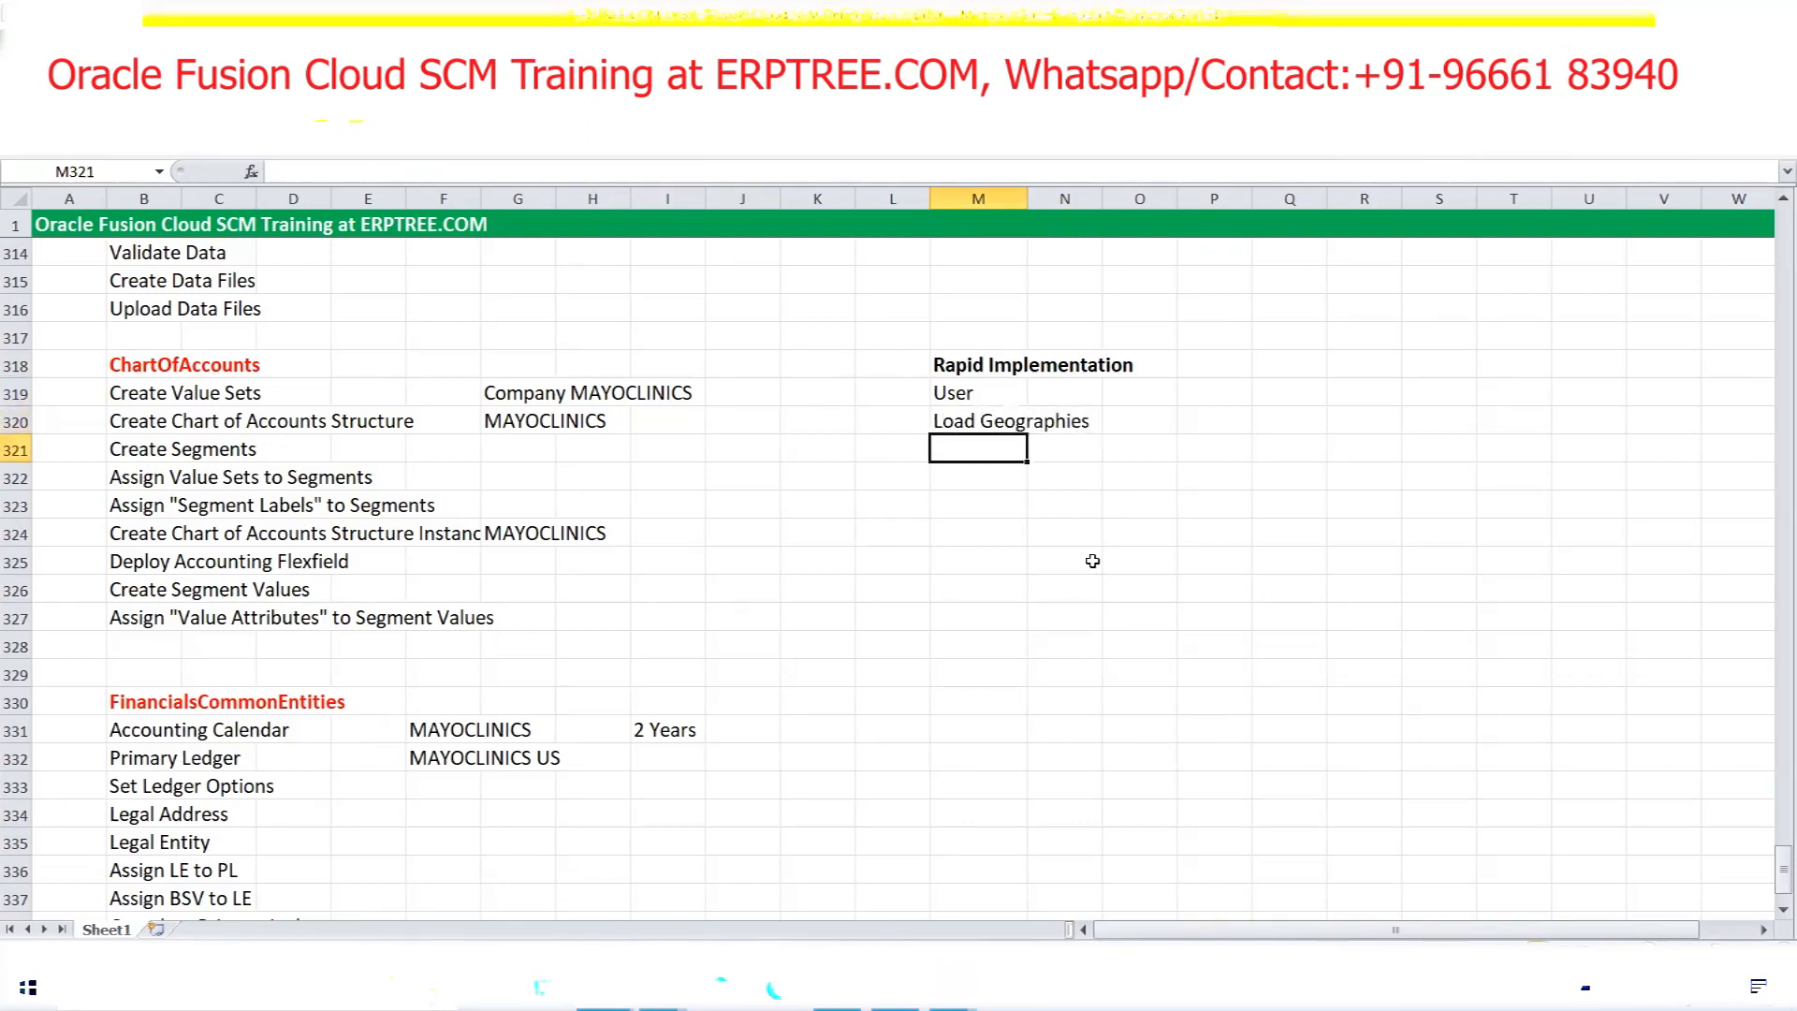
text(Rapi)
key(BackSpace)
key(BackSpace)
key(BackSpace)
text(Rapid)
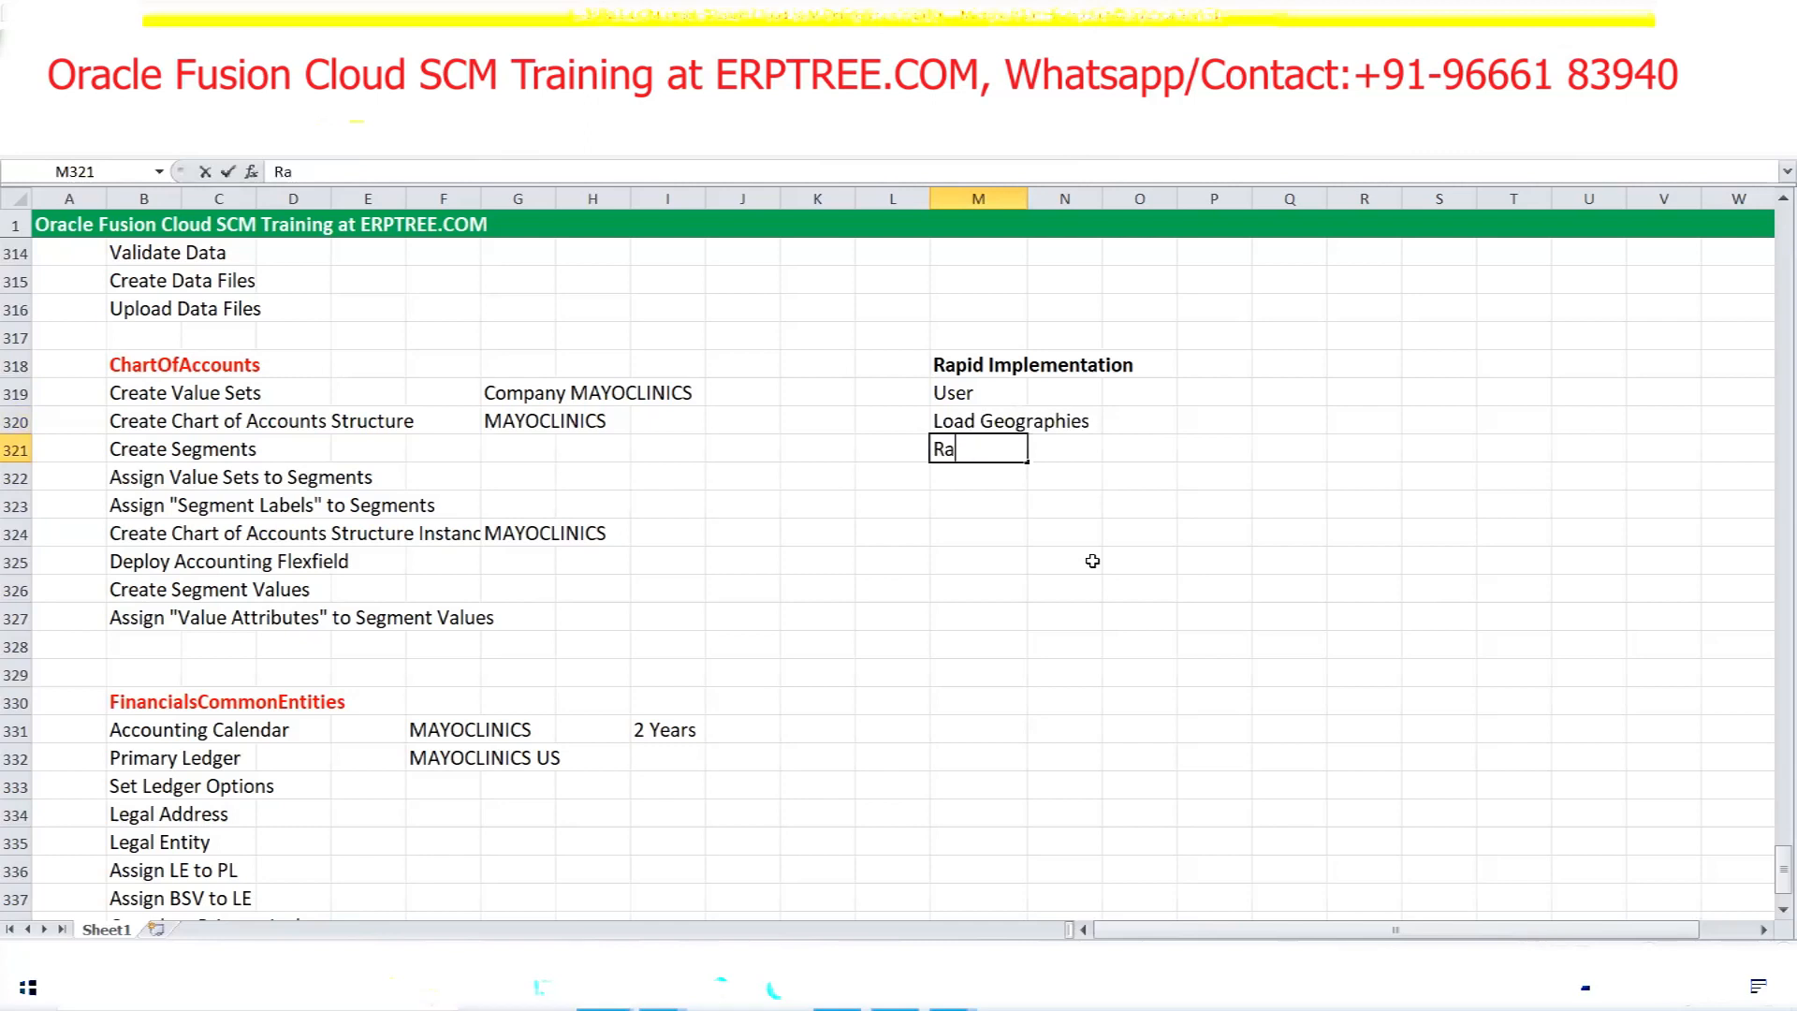
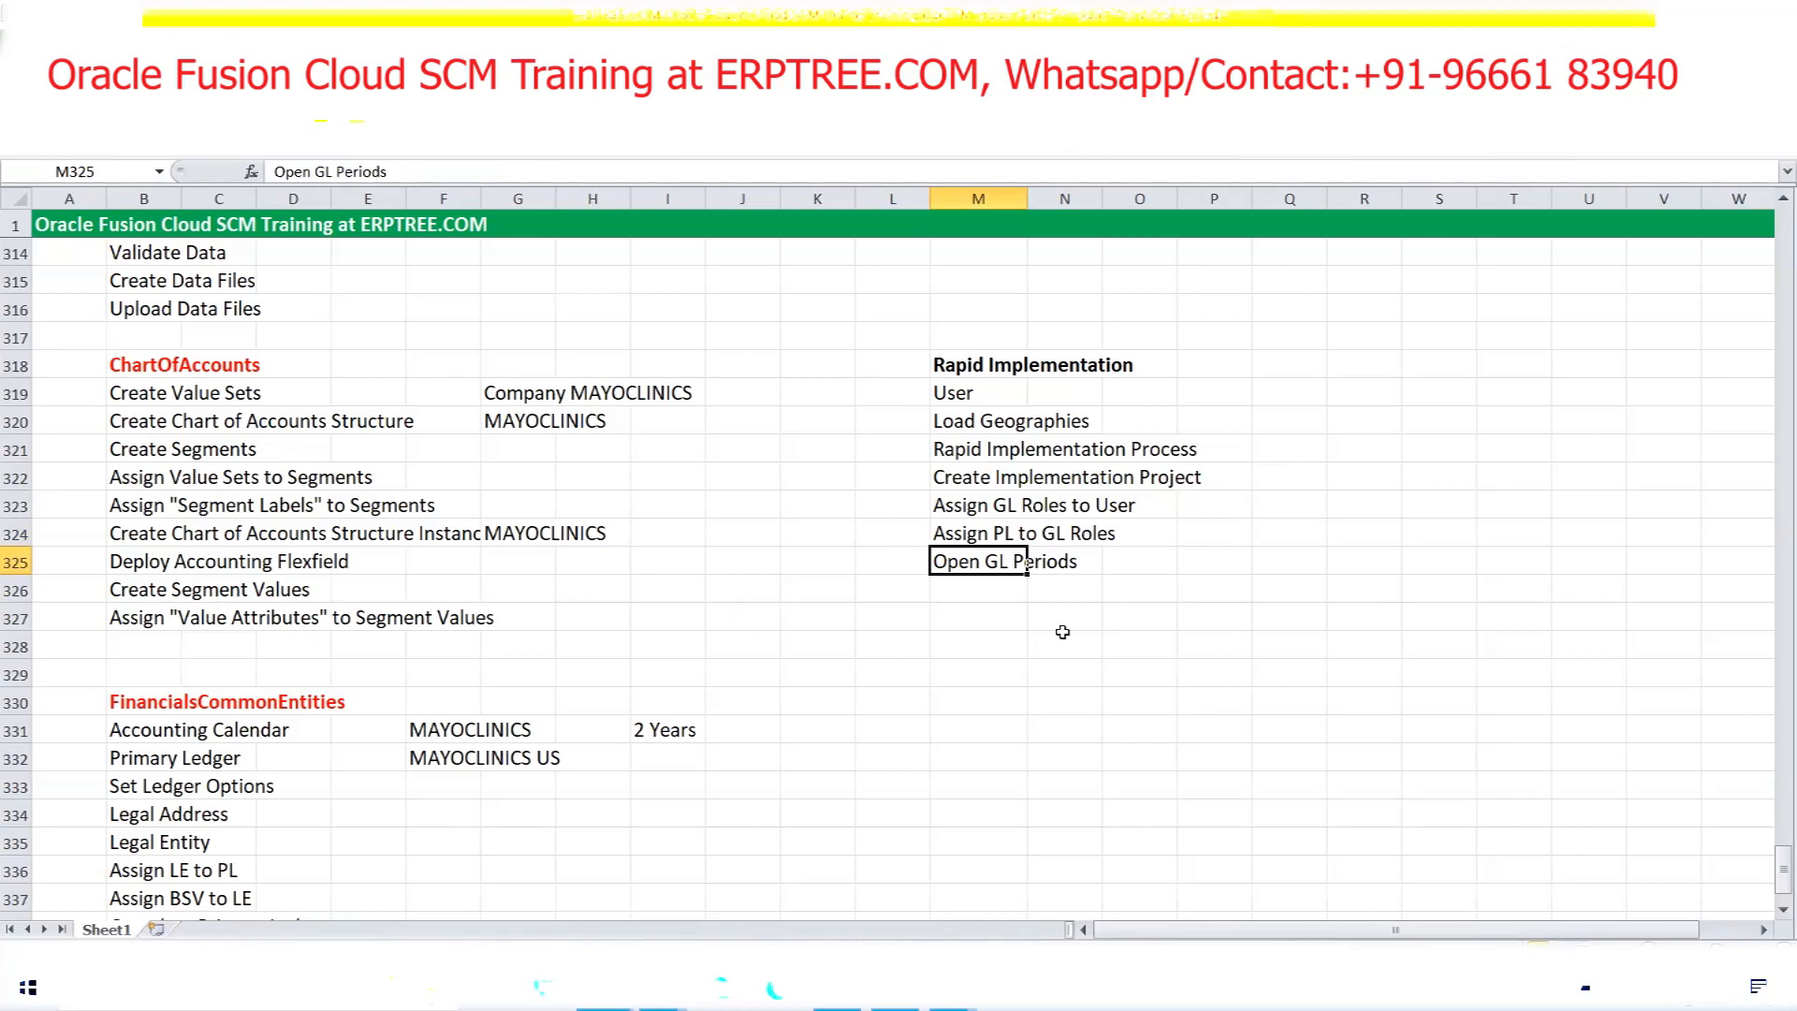
Mark the Rapid Implementation task list in the Excel notes
drag(967, 373, 1180, 573)
scroll(654, 574, up, 10)
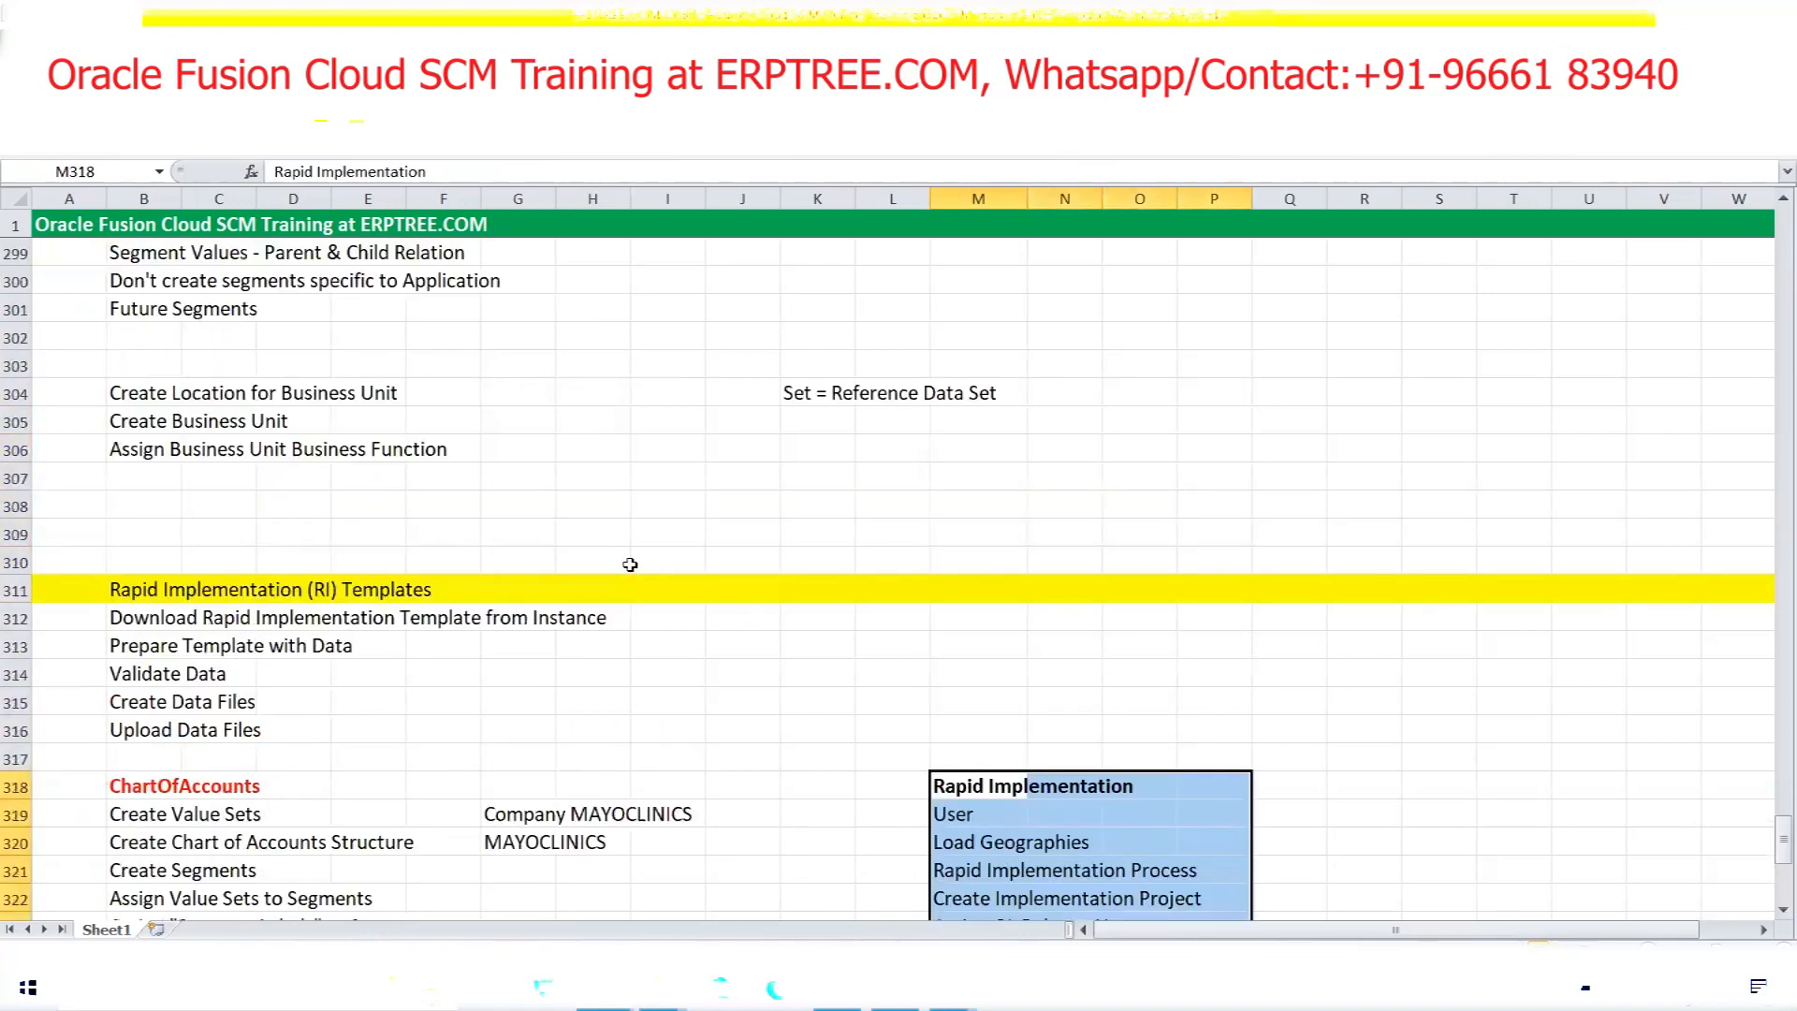
scroll(624, 560, up, 8)
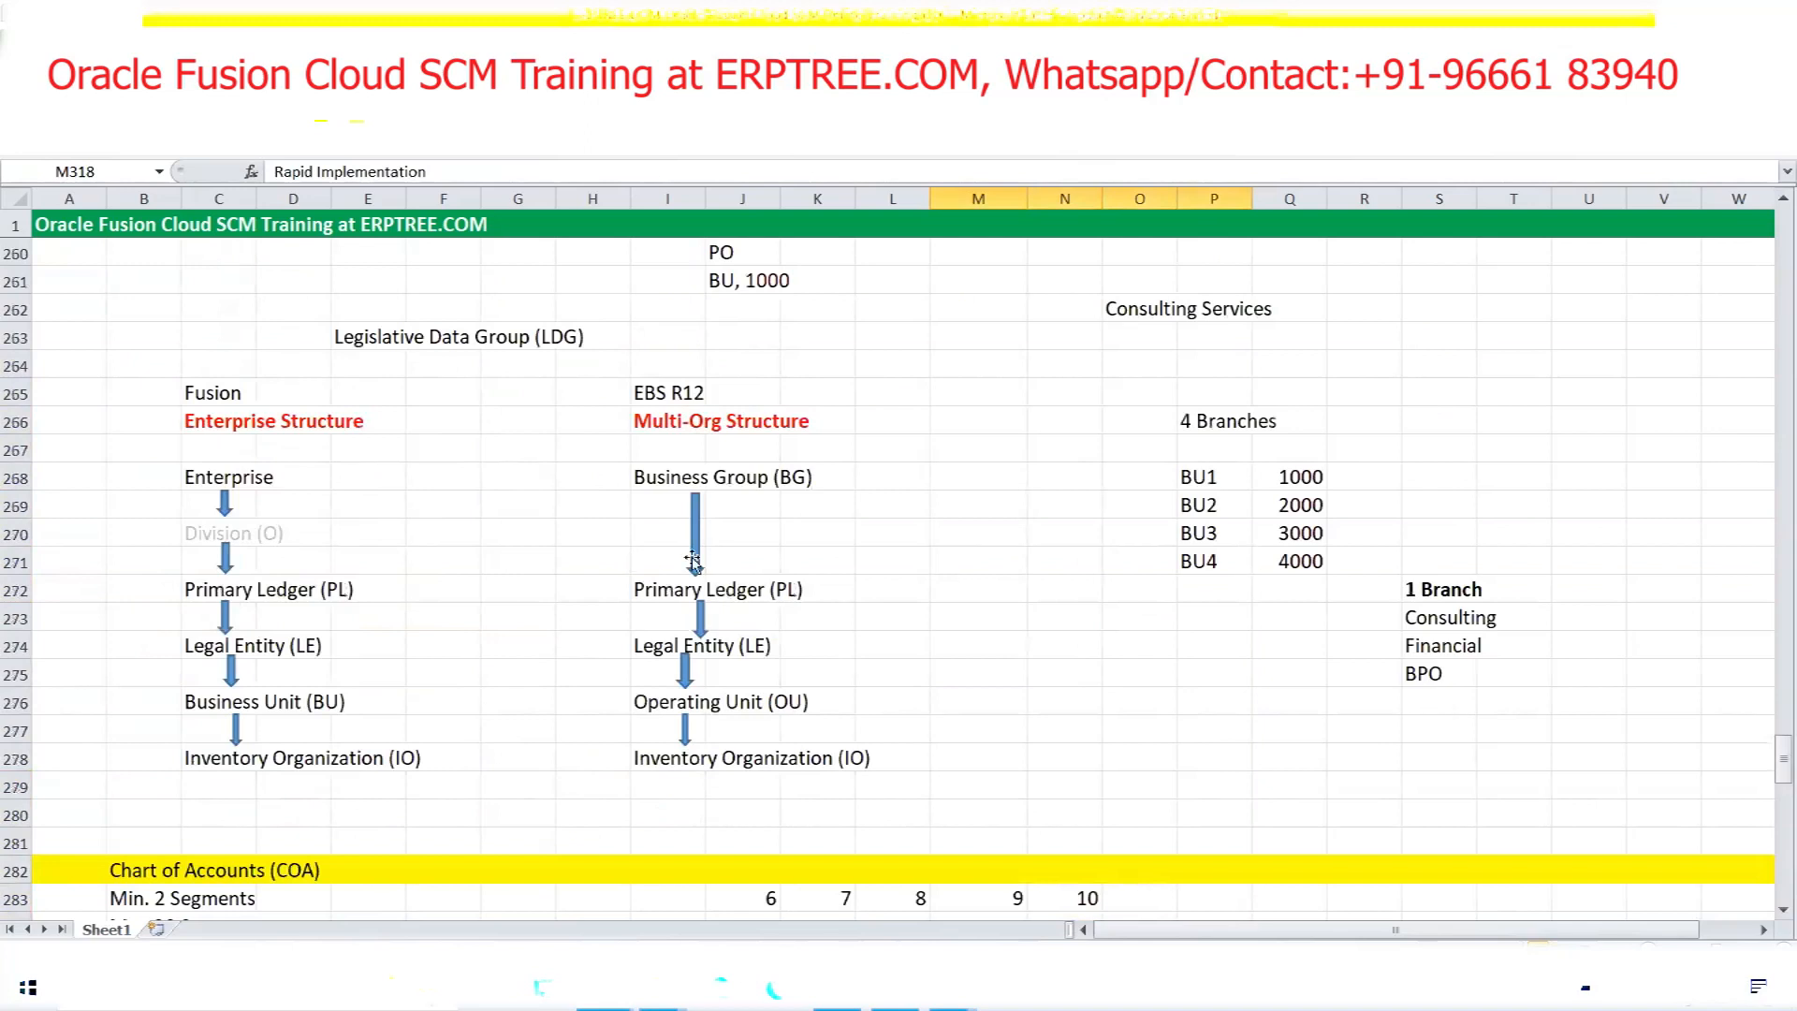
Highlight the Primary Ledger, Legal Entity, Business Unit, Enterprise and Division levels on the structure diagram
drag(191, 592, 335, 592)
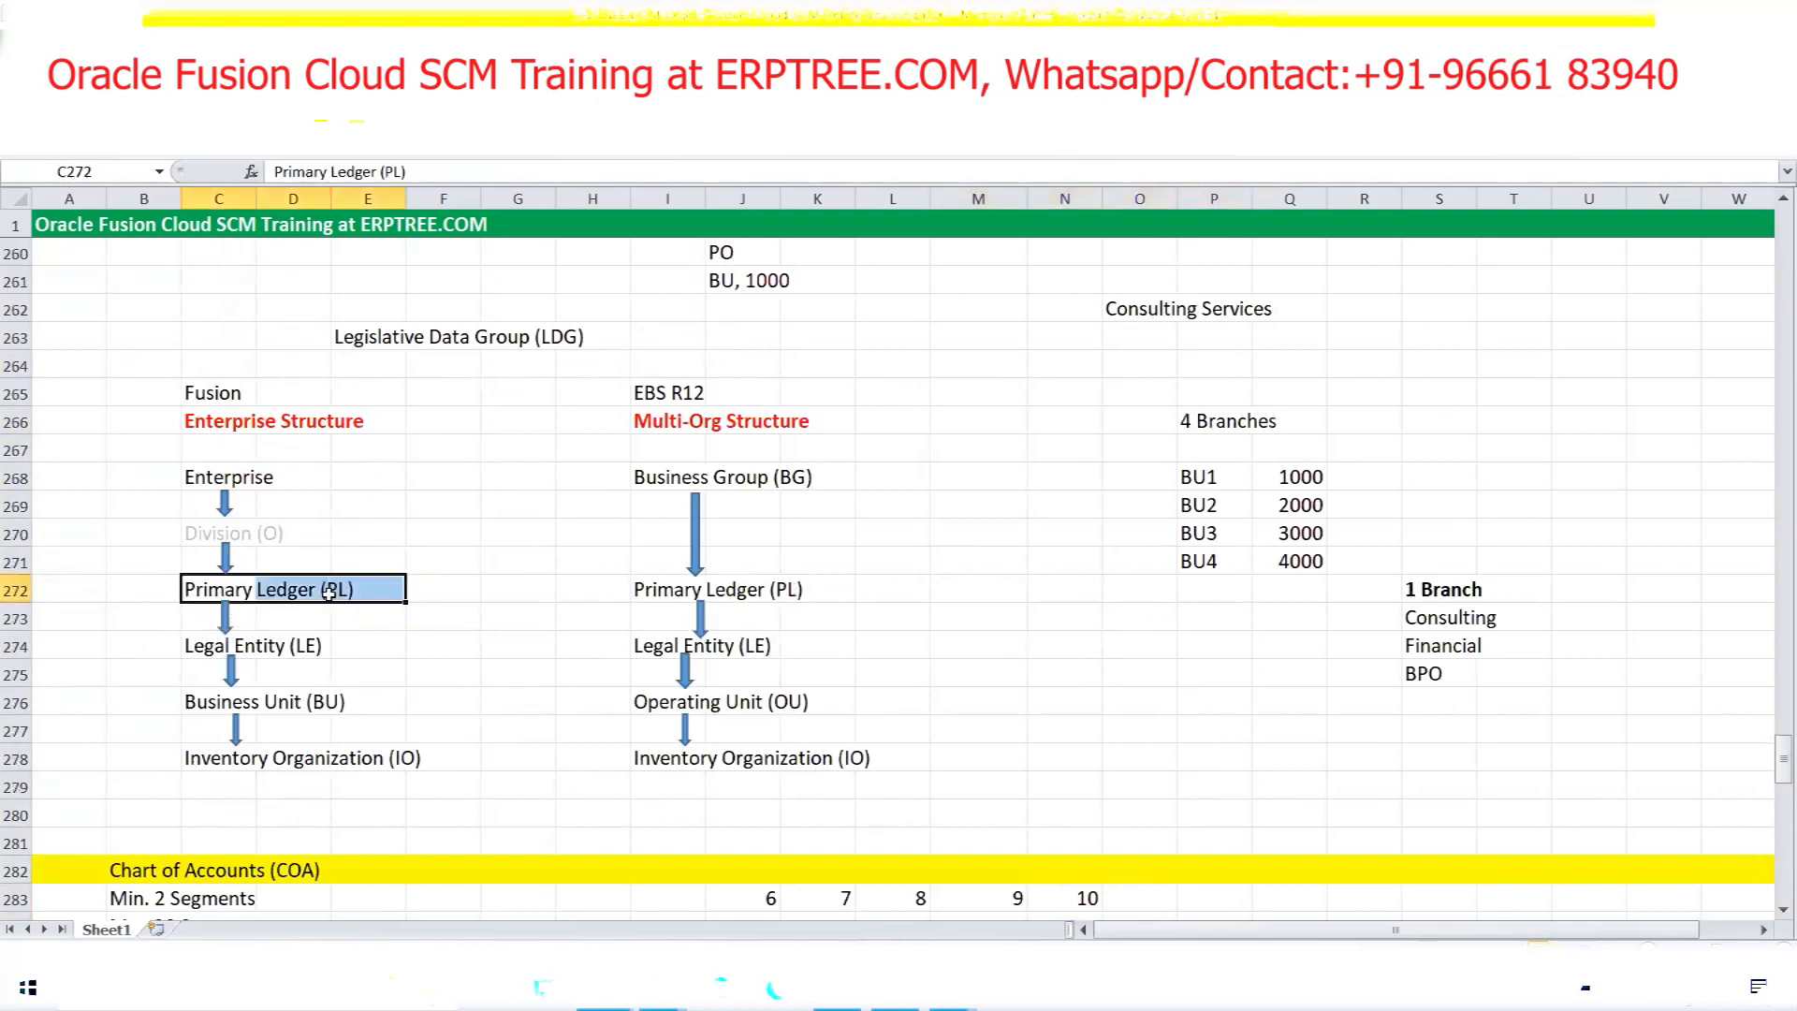
drag(194, 646, 304, 648)
drag(191, 702, 351, 693)
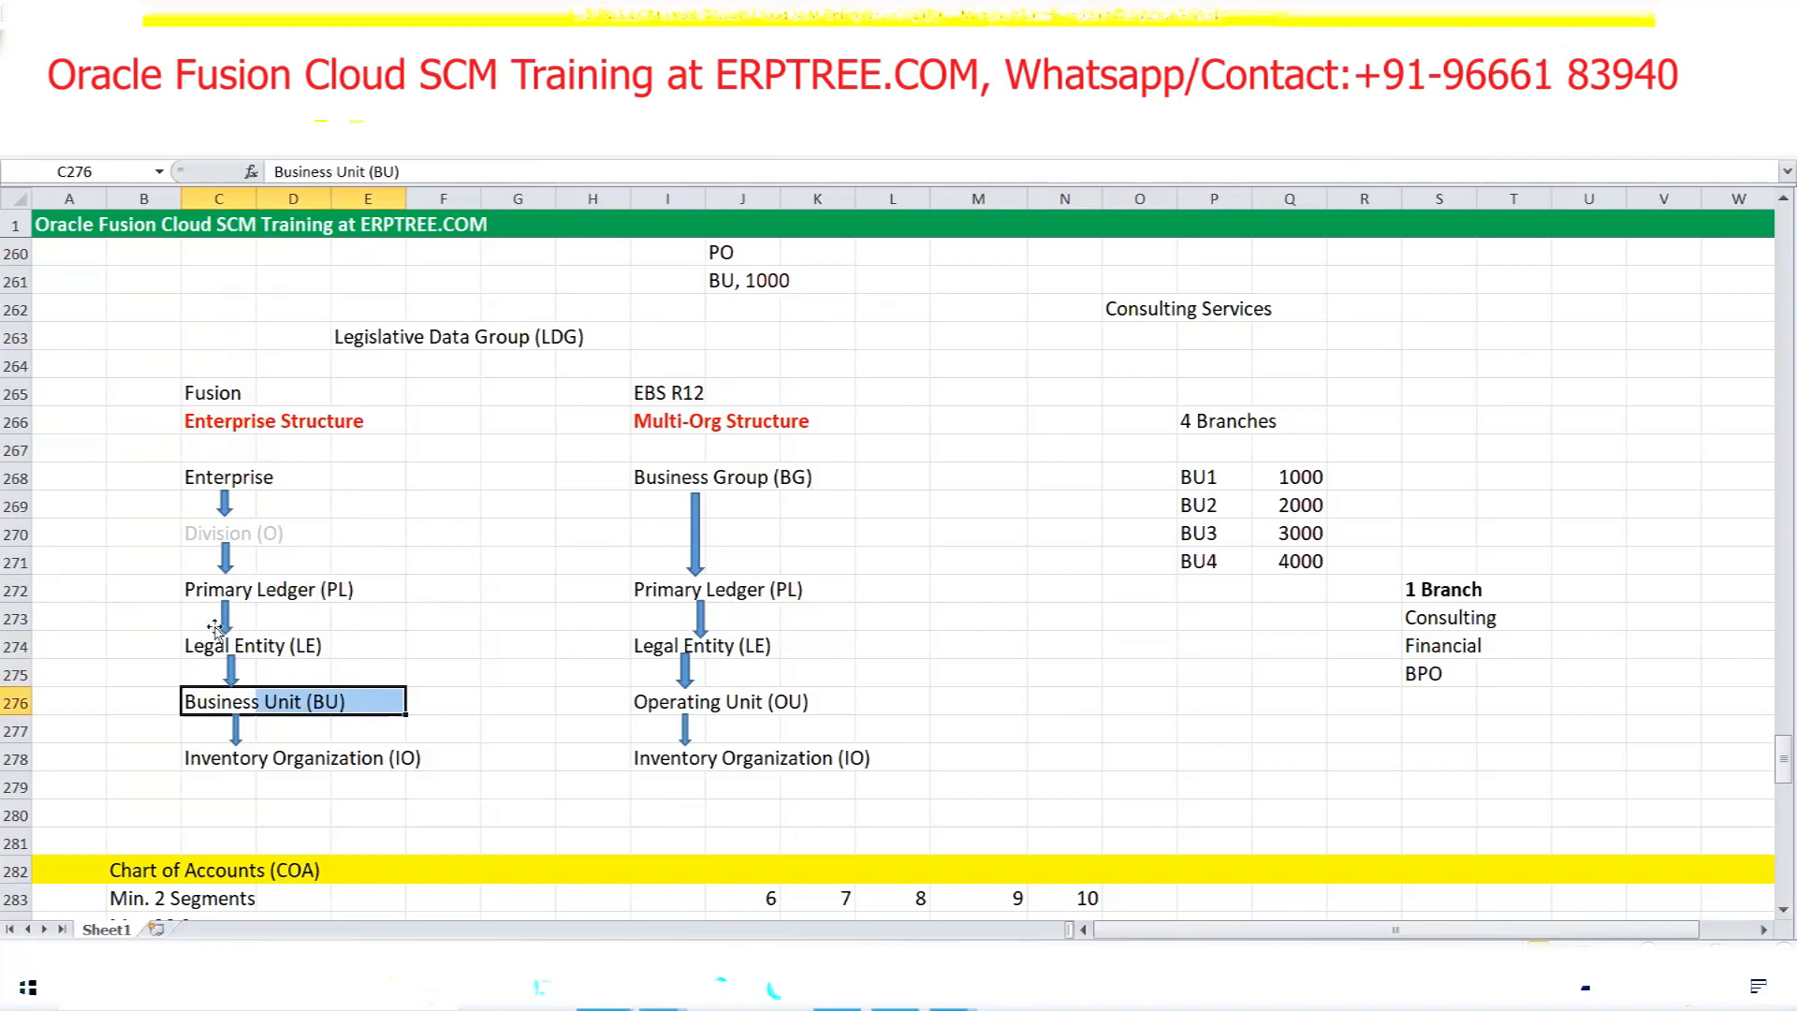
click(205, 588)
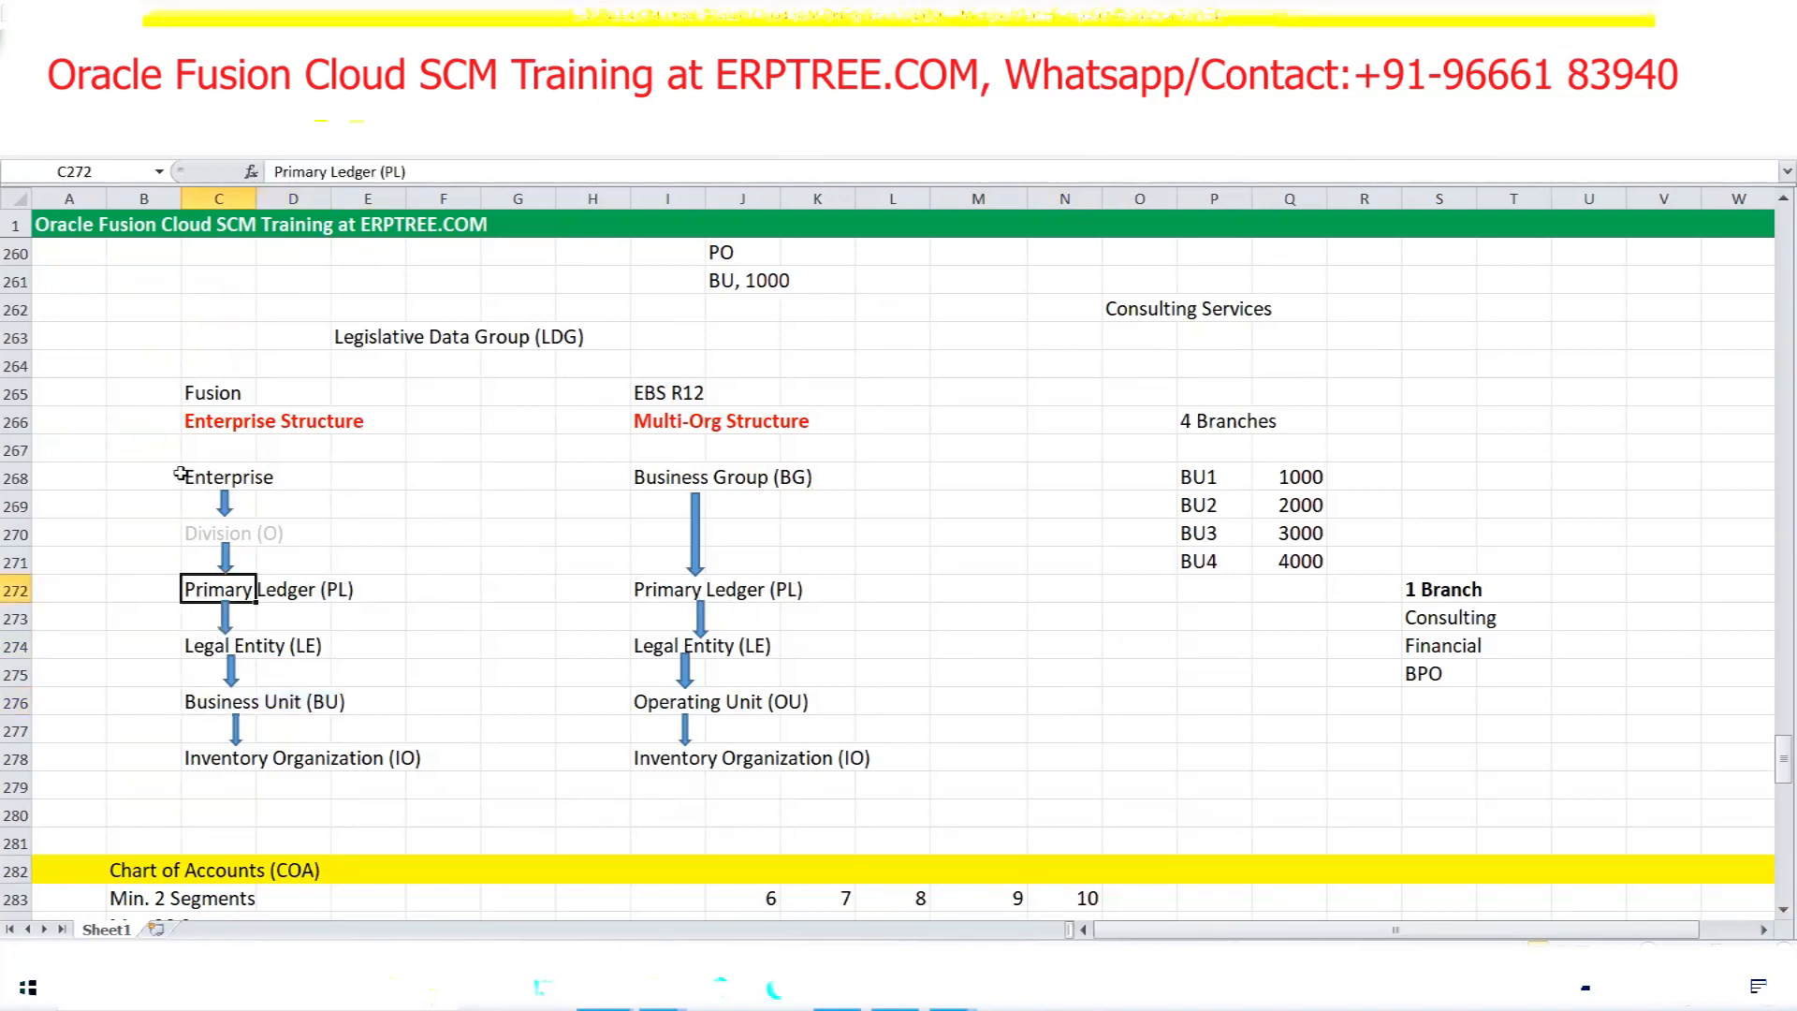
drag(186, 475, 291, 523)
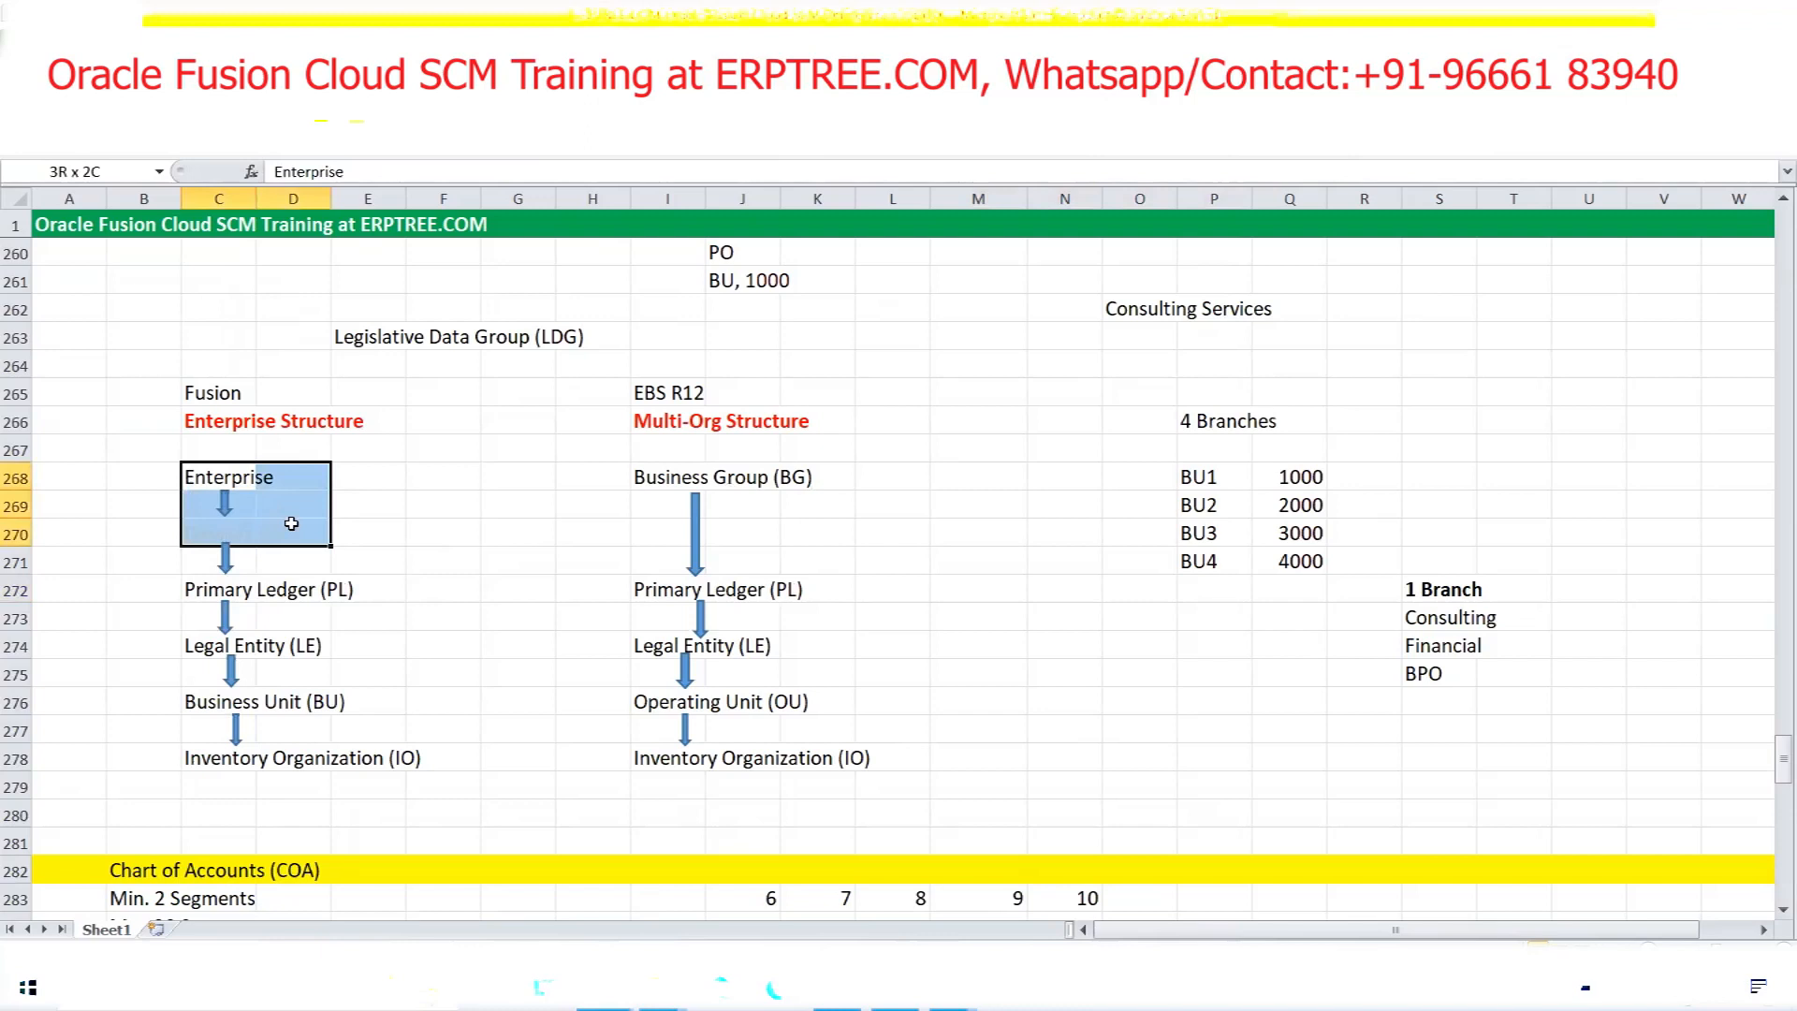
click(465, 515)
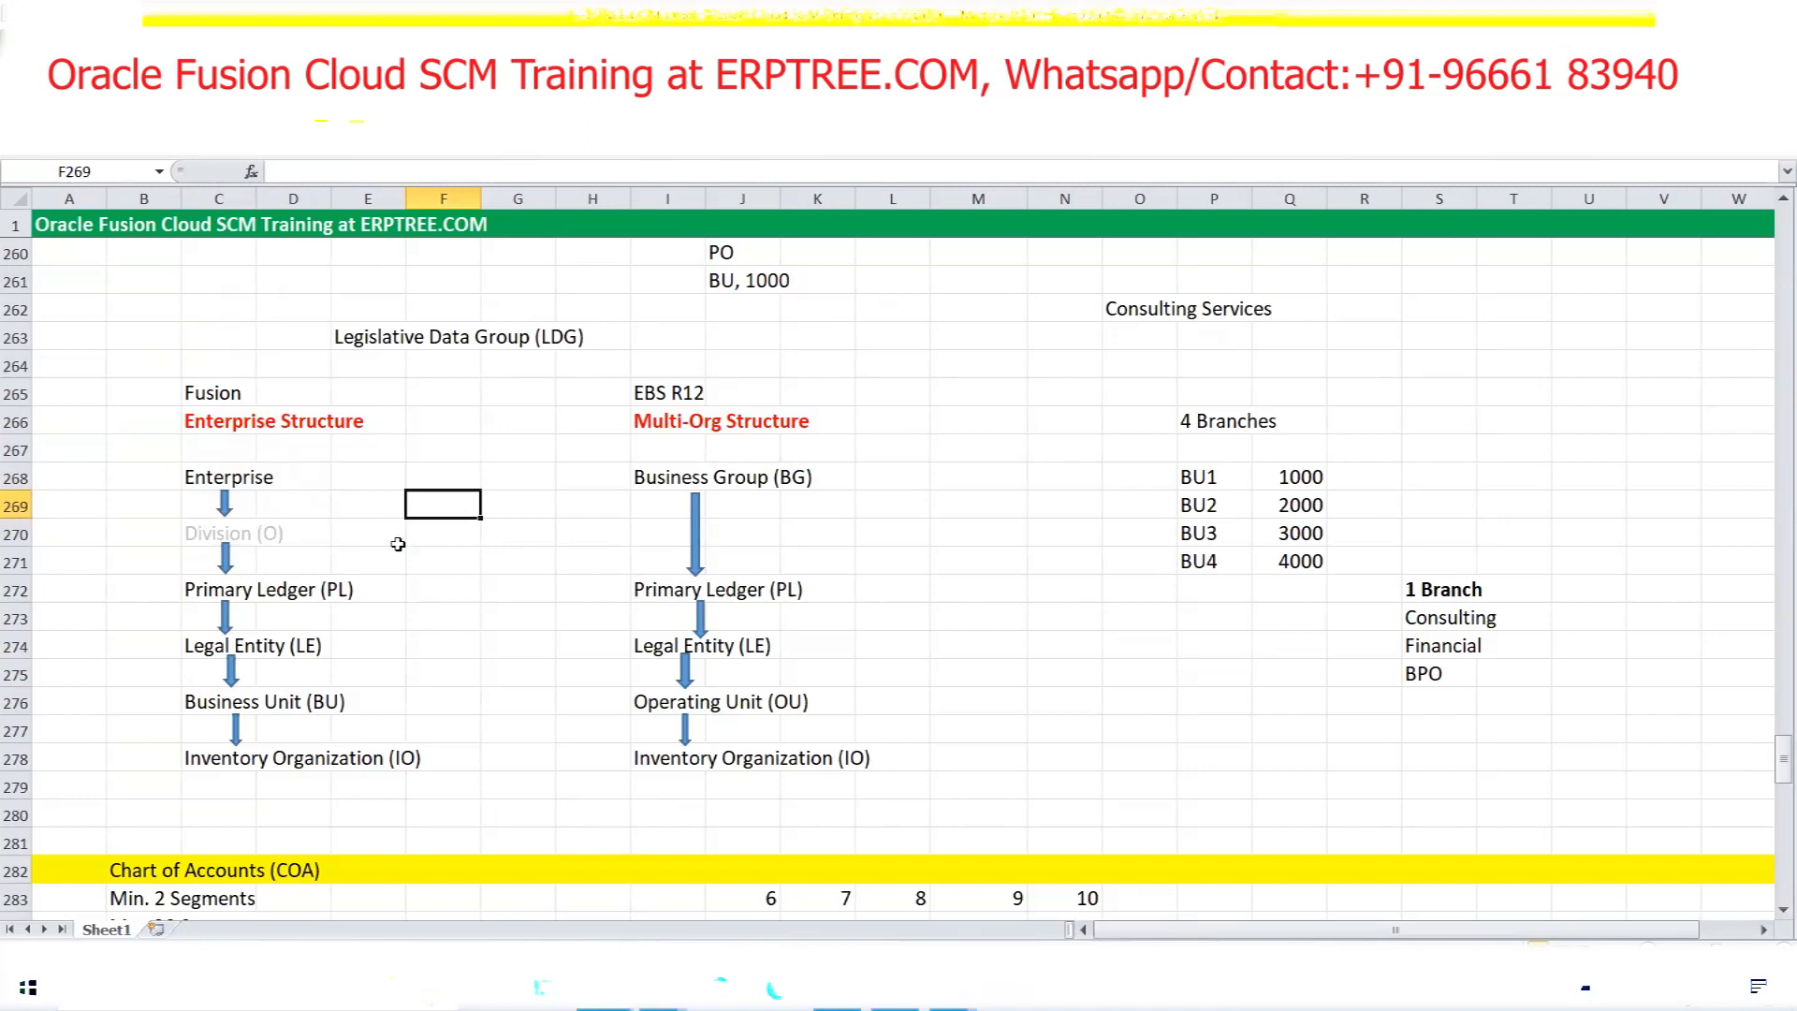
Scroll down the notes and return to the Oracle Compensation Management setup page
scroll(423, 555, down, 4)
scroll(426, 557, down, 5)
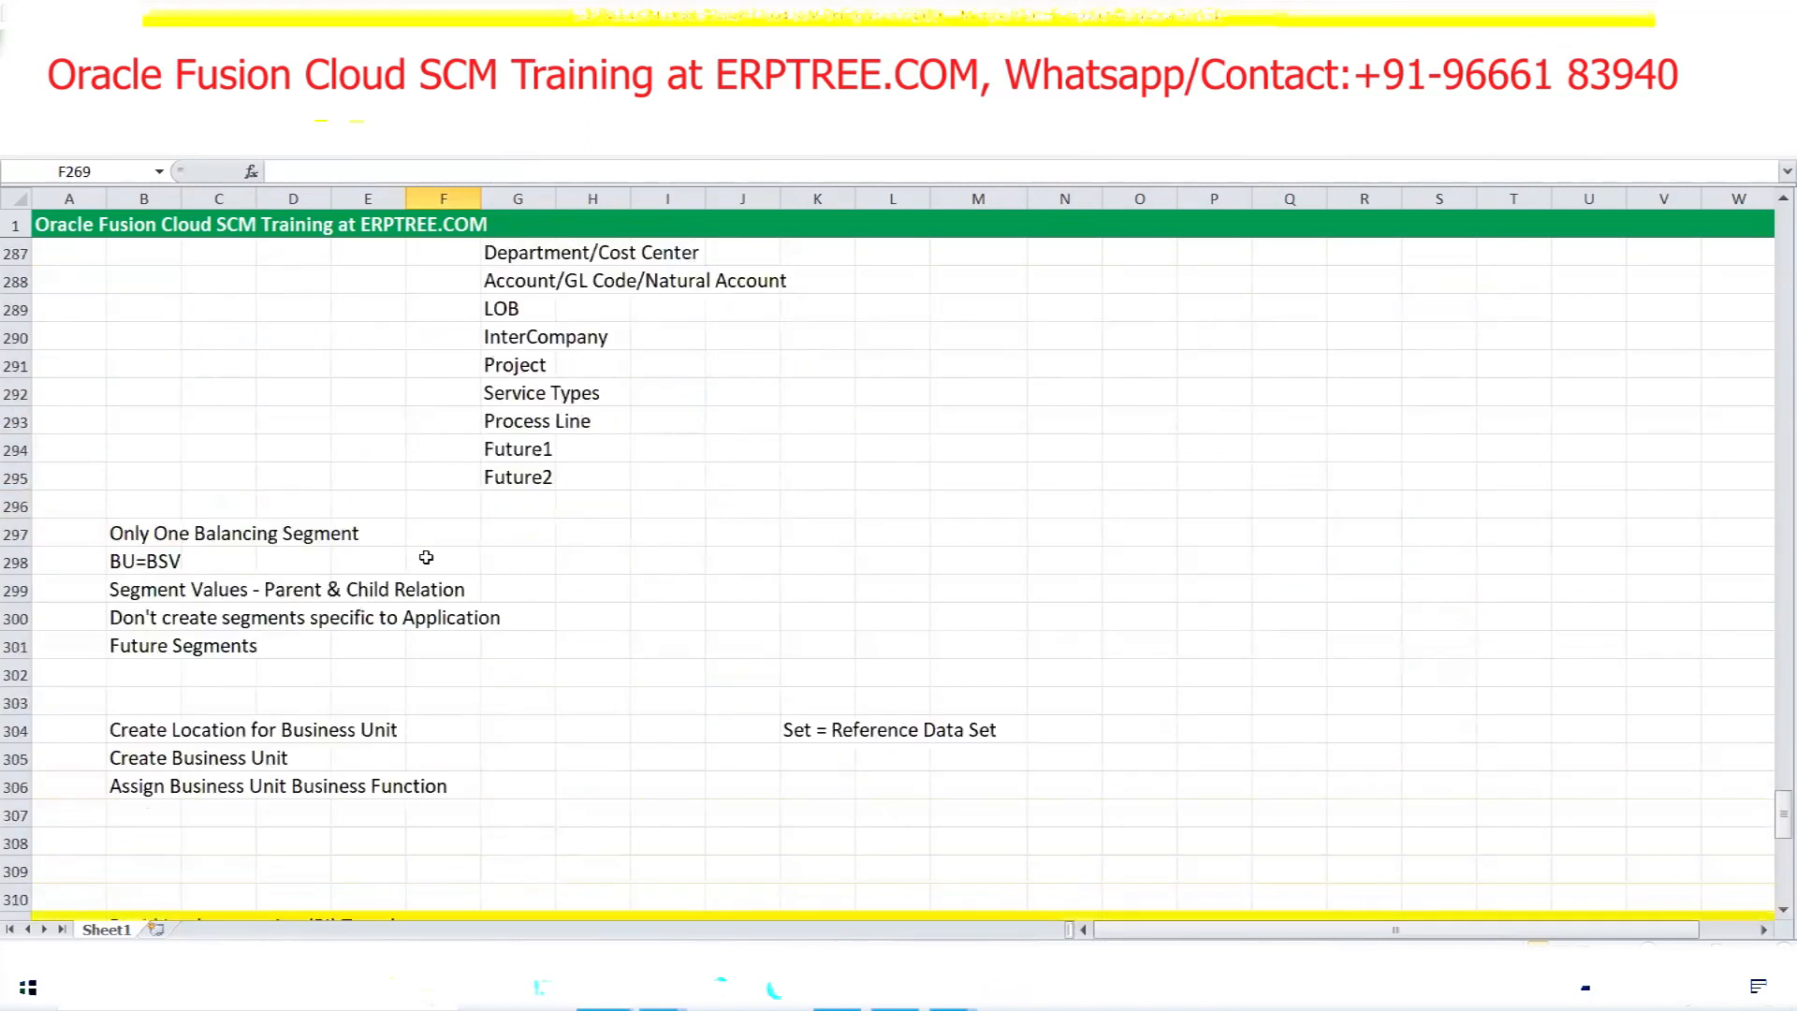
scroll(516, 583, down, 4)
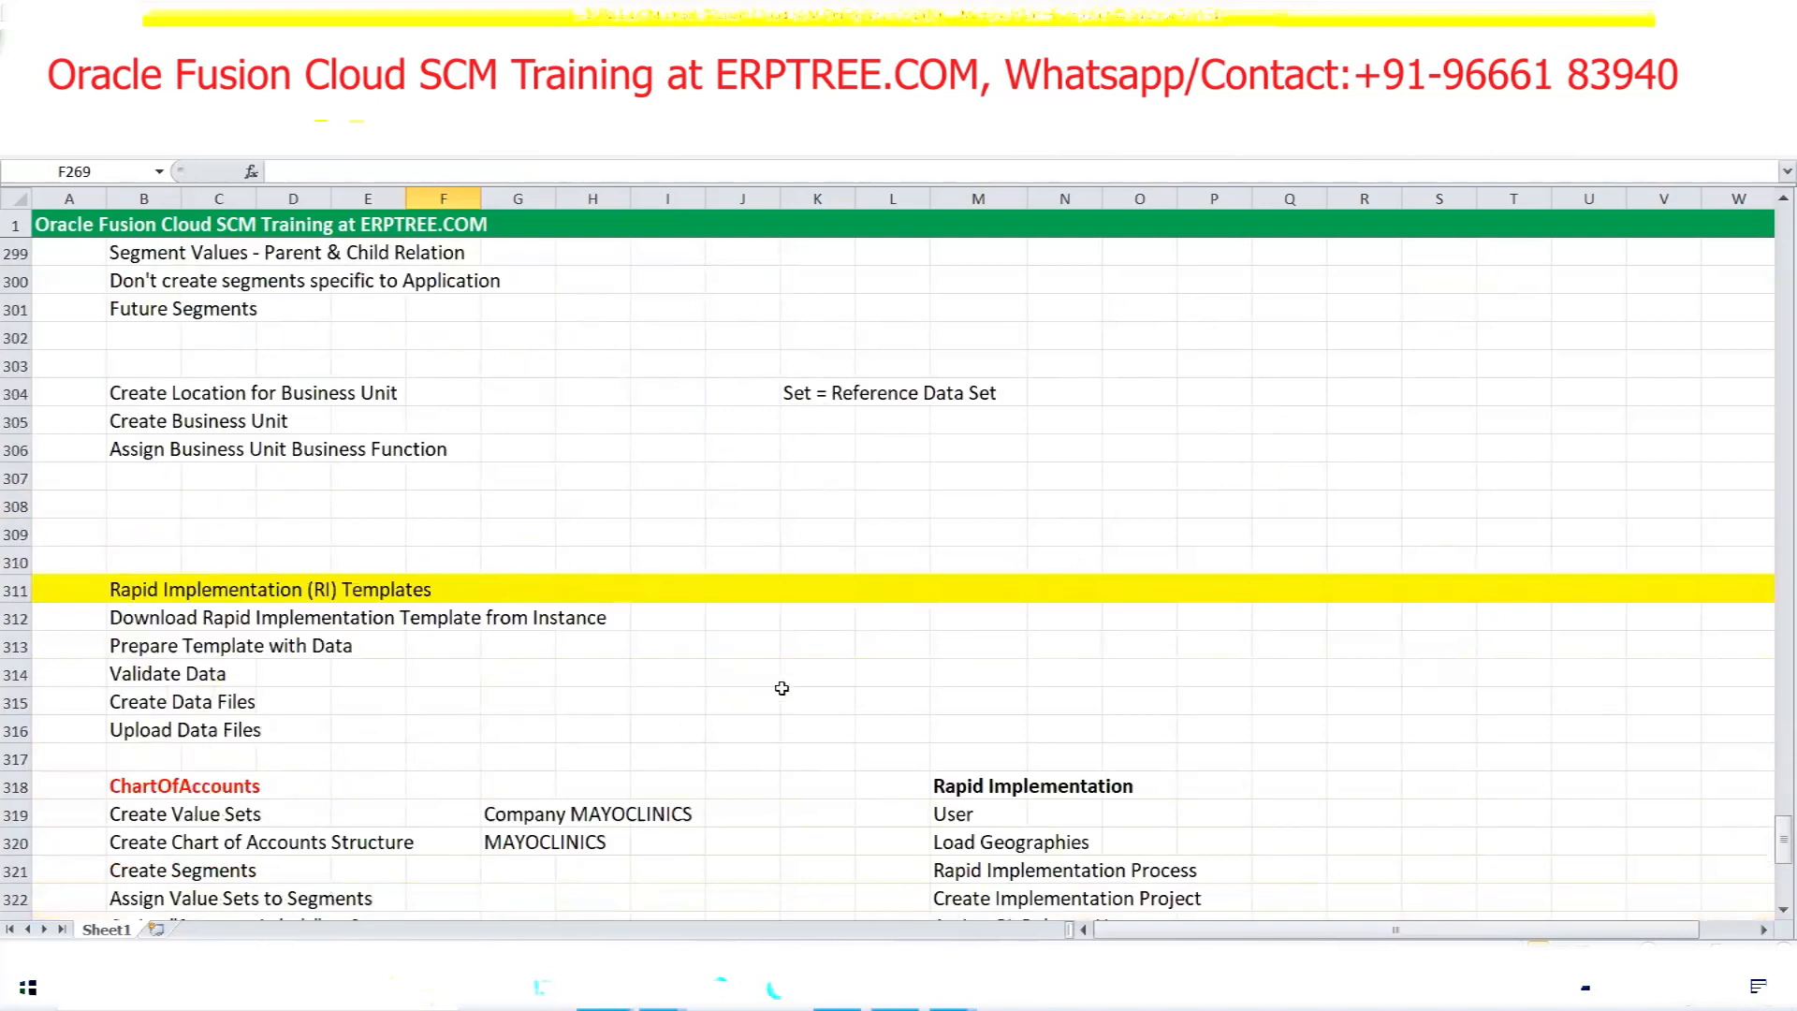
click(837, 988)
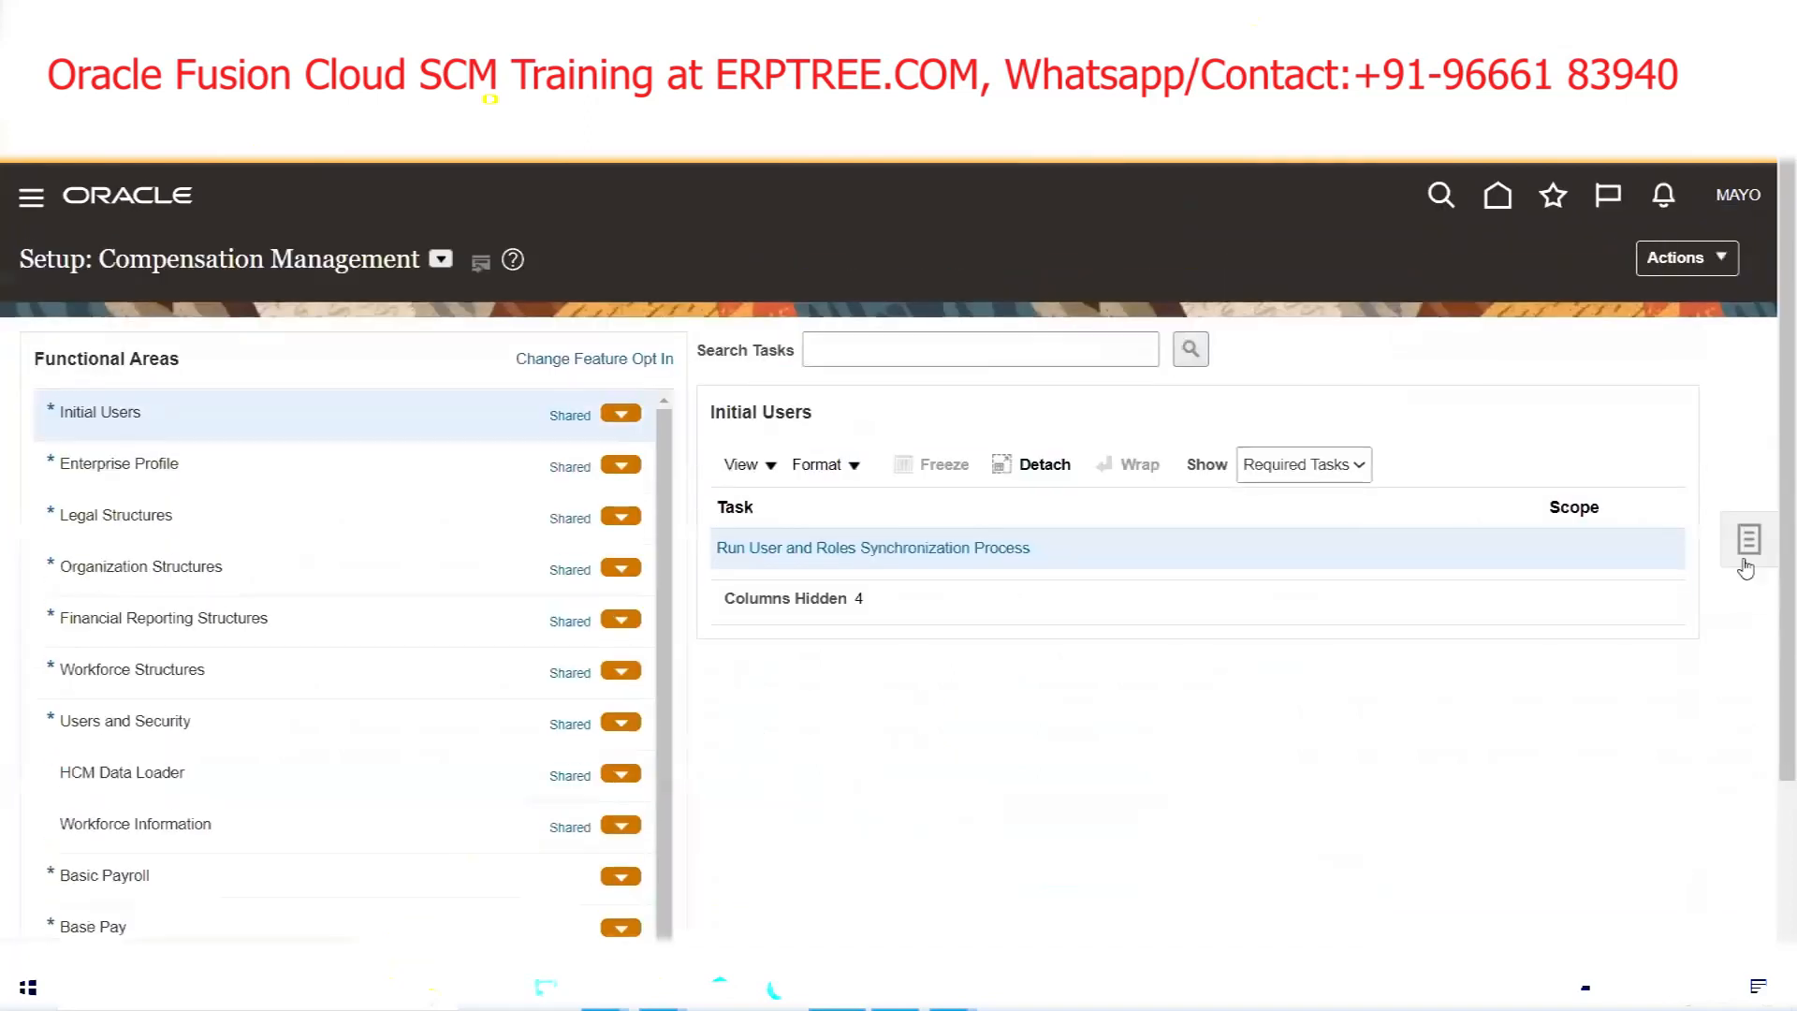
Search the setup tasks for 'Enterprise HCM'
click(1748, 539)
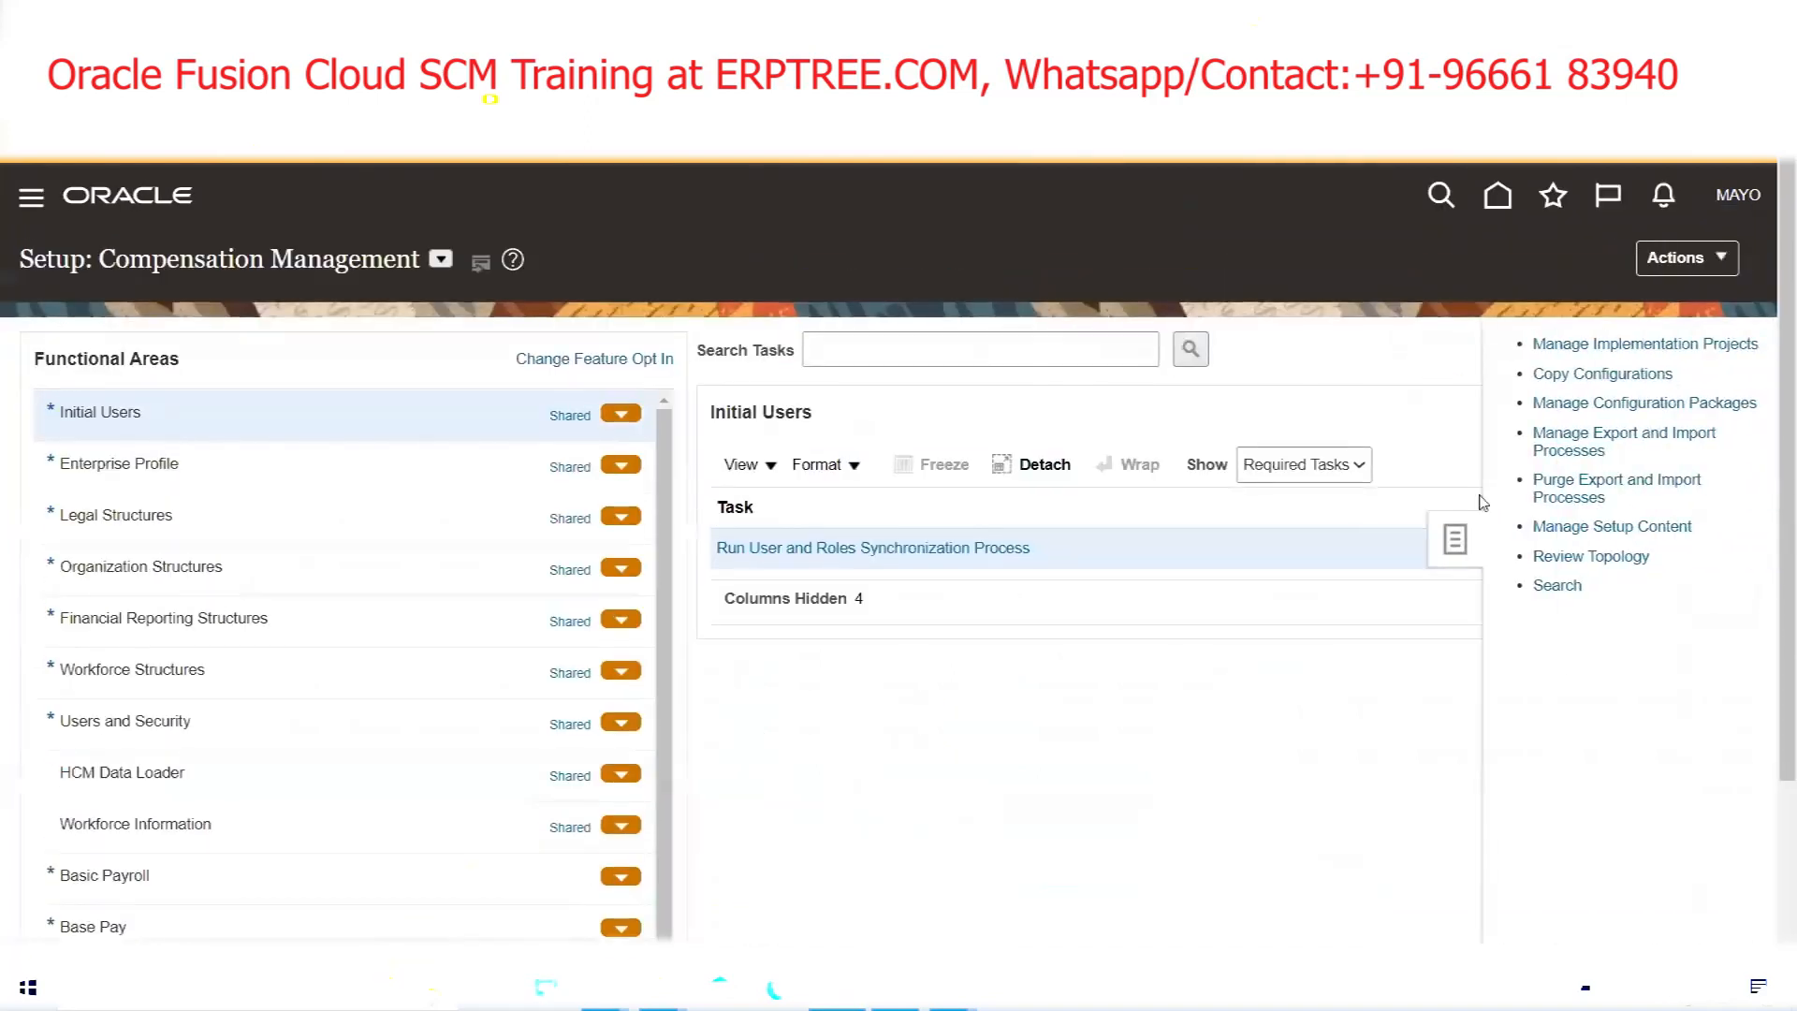
click(1559, 590)
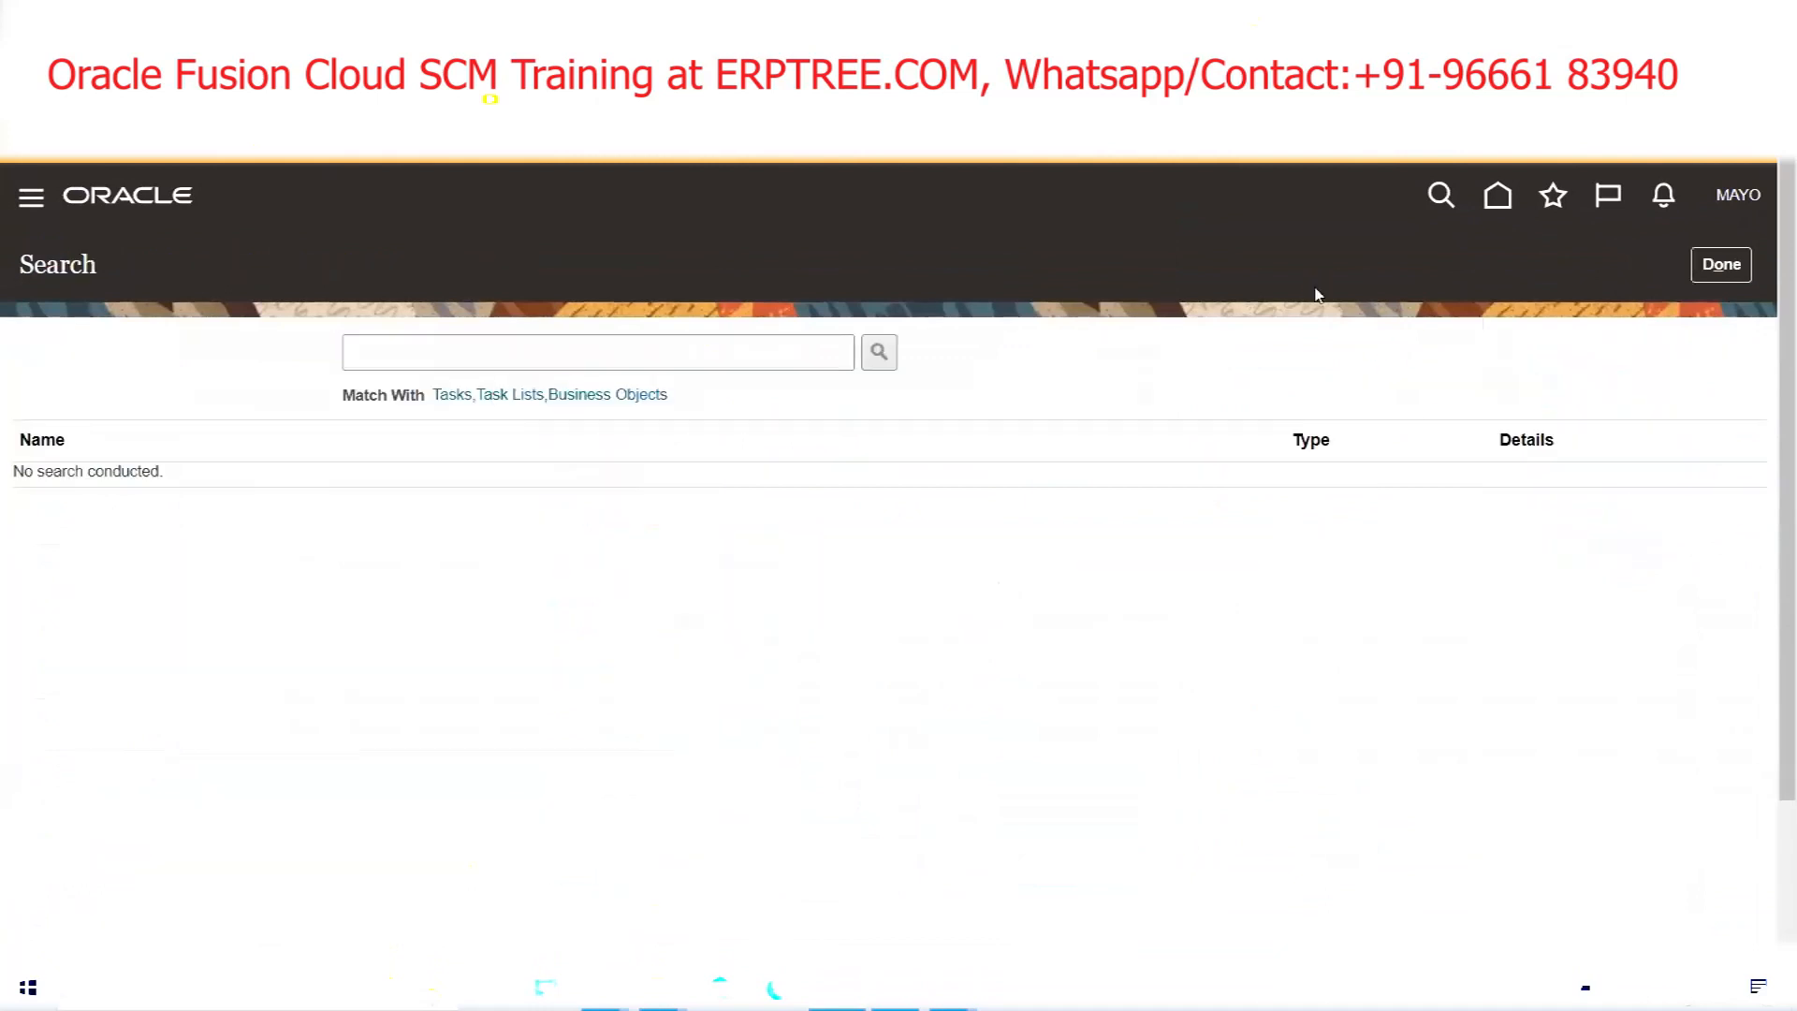
click(711, 353)
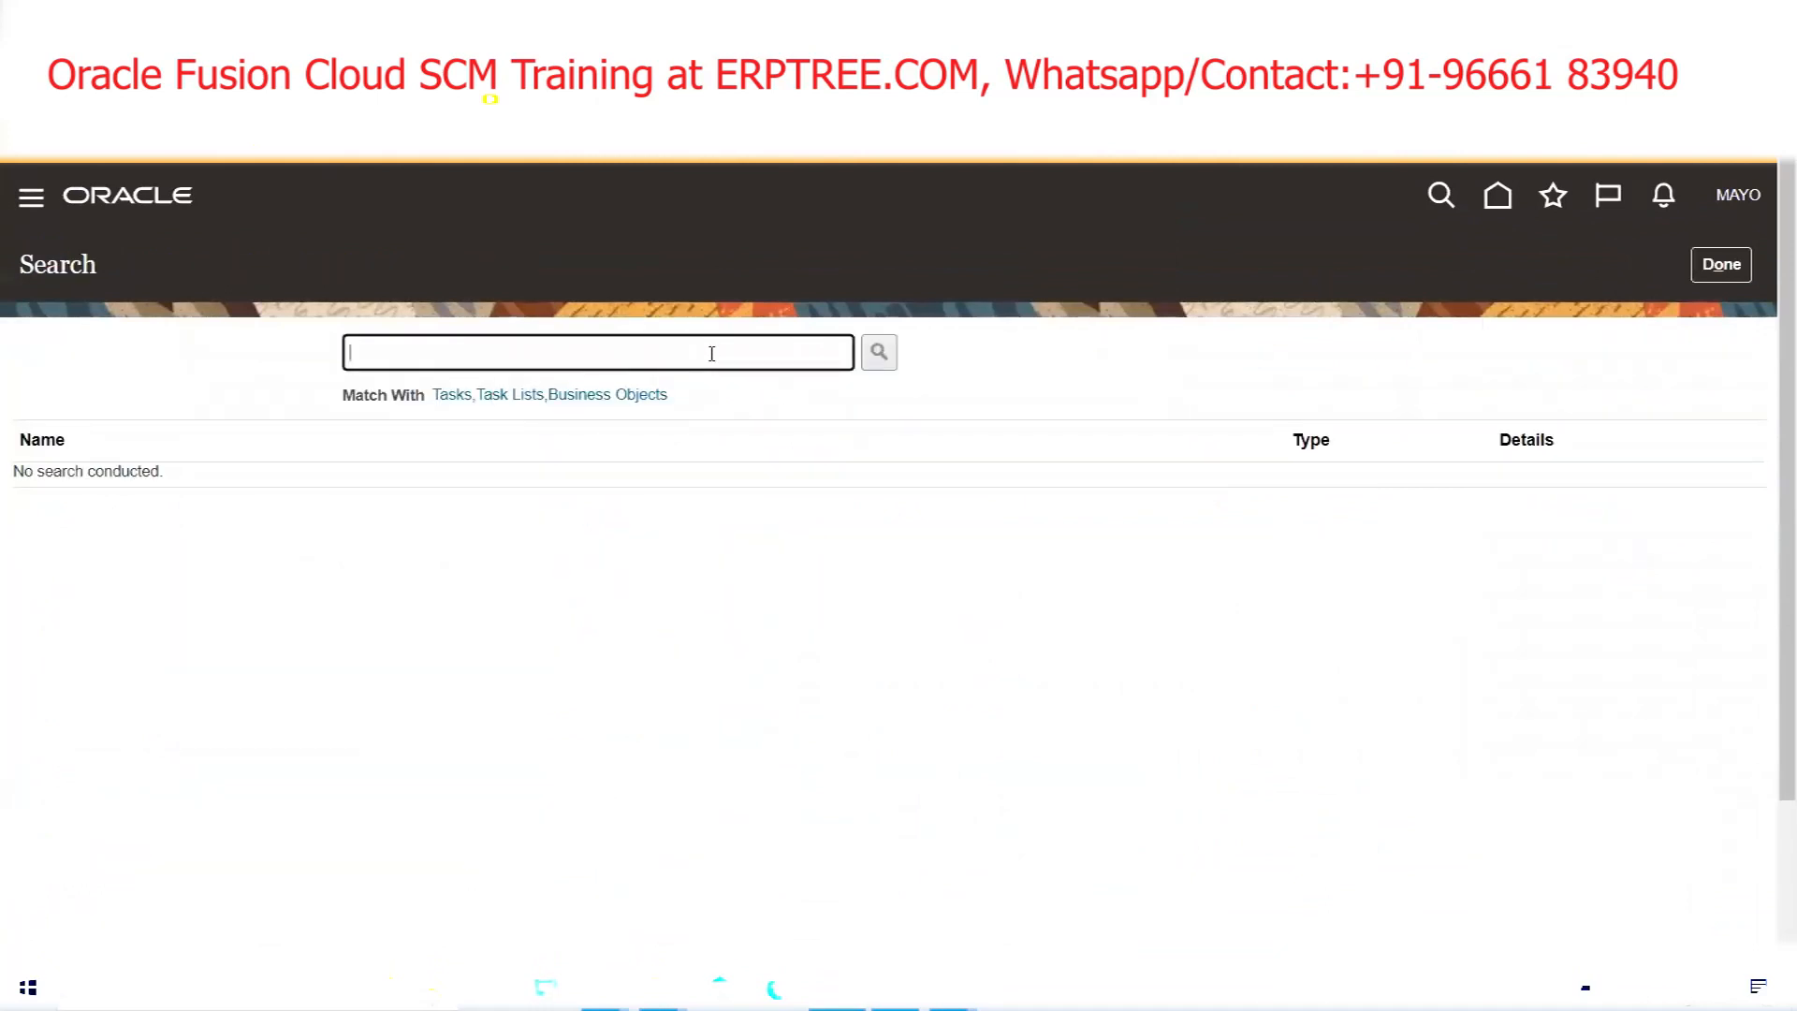
text(HCM Enter)
key(Return)
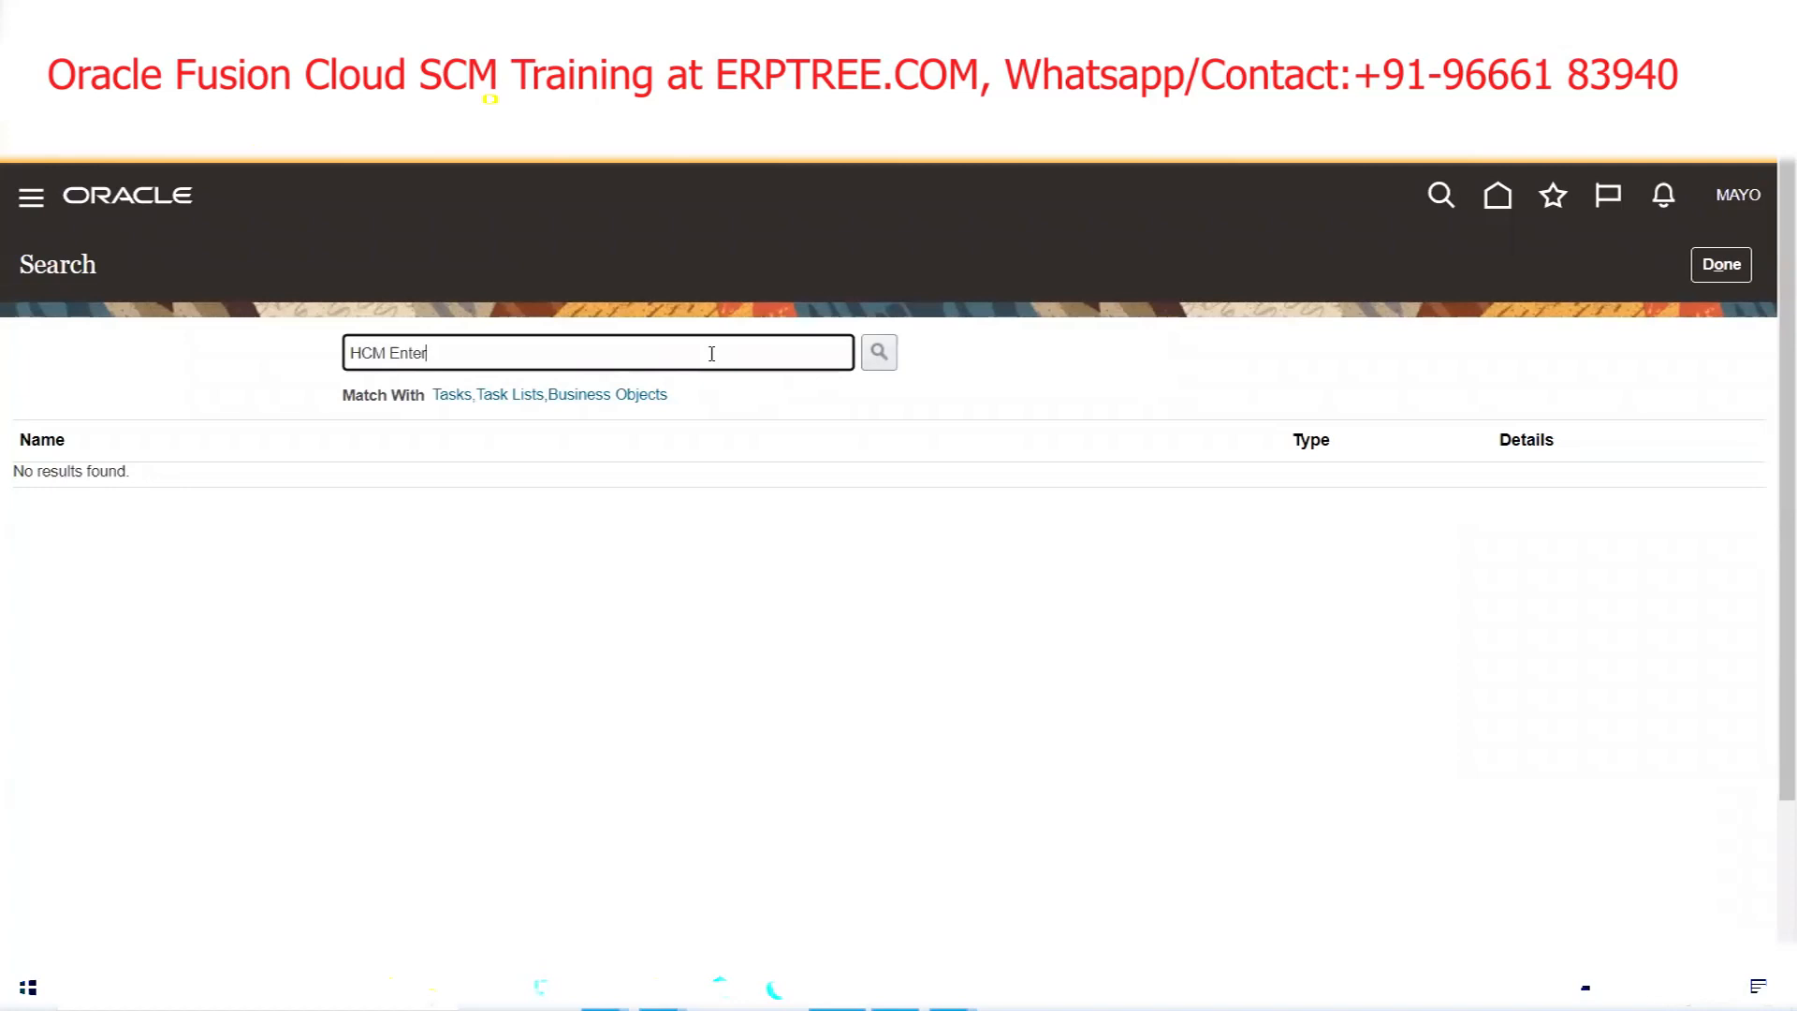
key(BackSpace)
key(BackSpace)
key(BackSpace)
key(BackSpace)
key(BackSpace)
key(BackSpace)
text(Enterprise HCM)
key(Return)
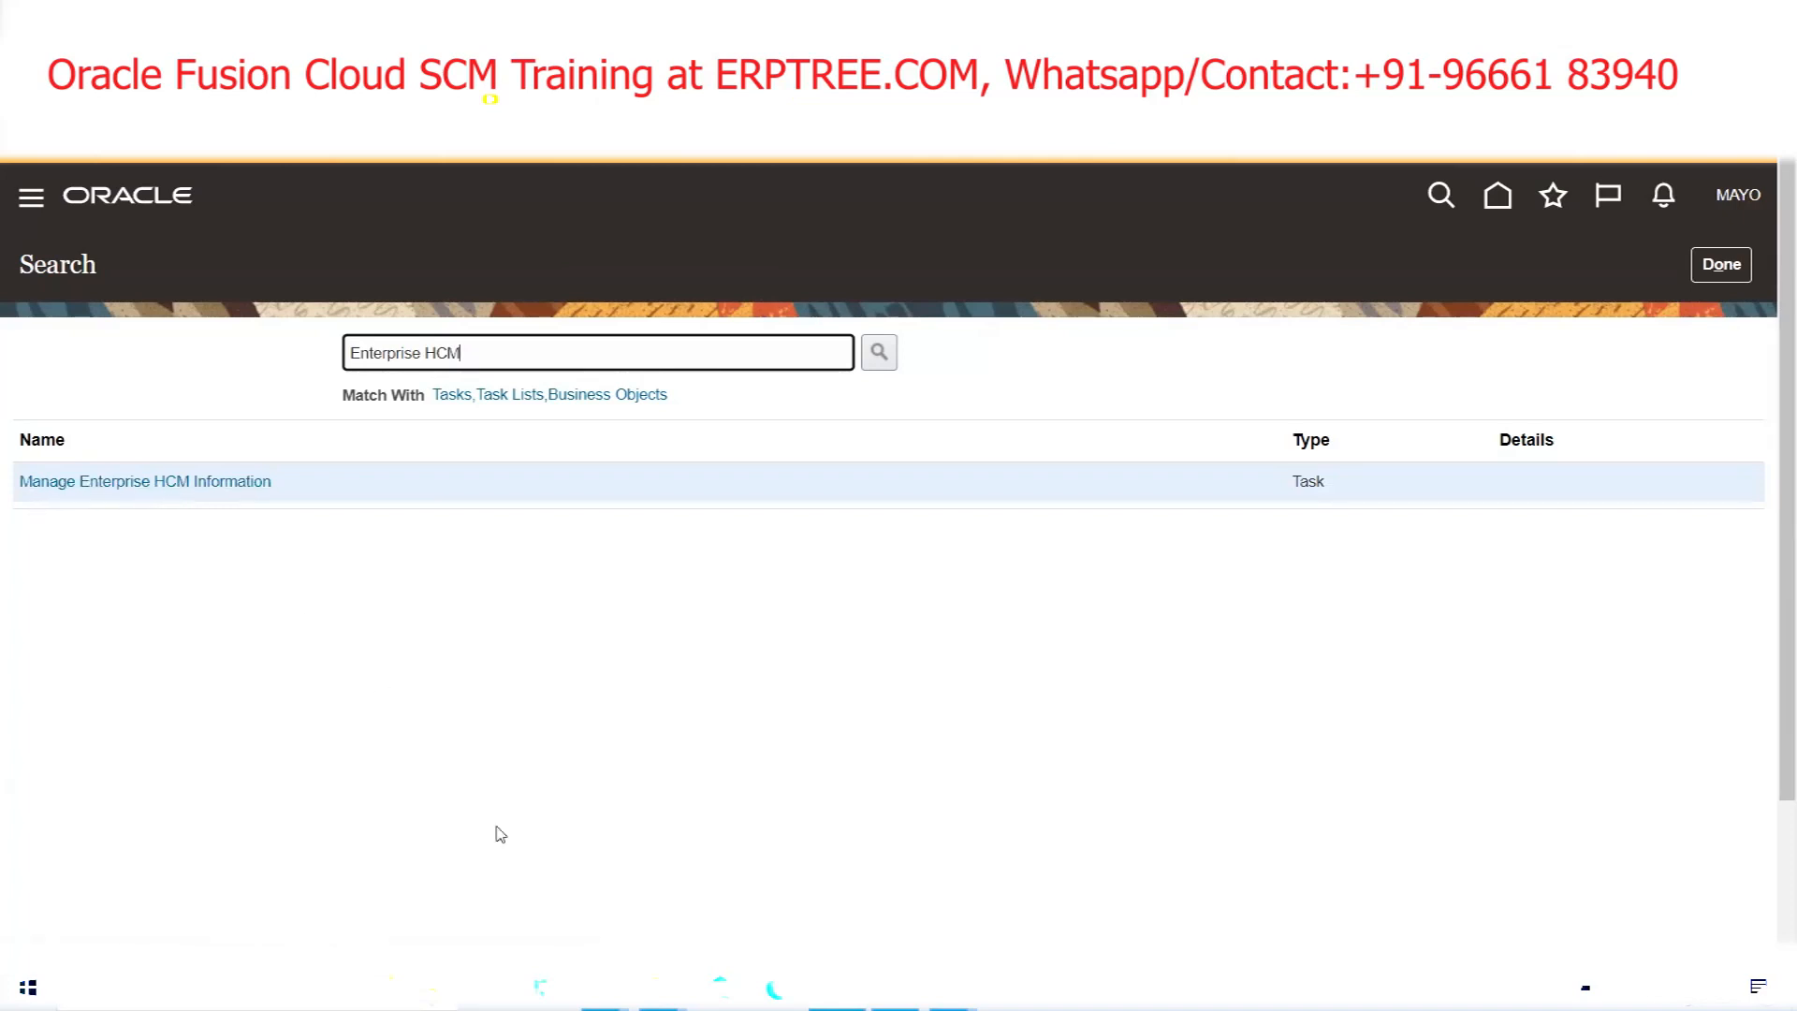
Switch to the enterprise-structure notes and point out the Enterprise level
click(604, 991)
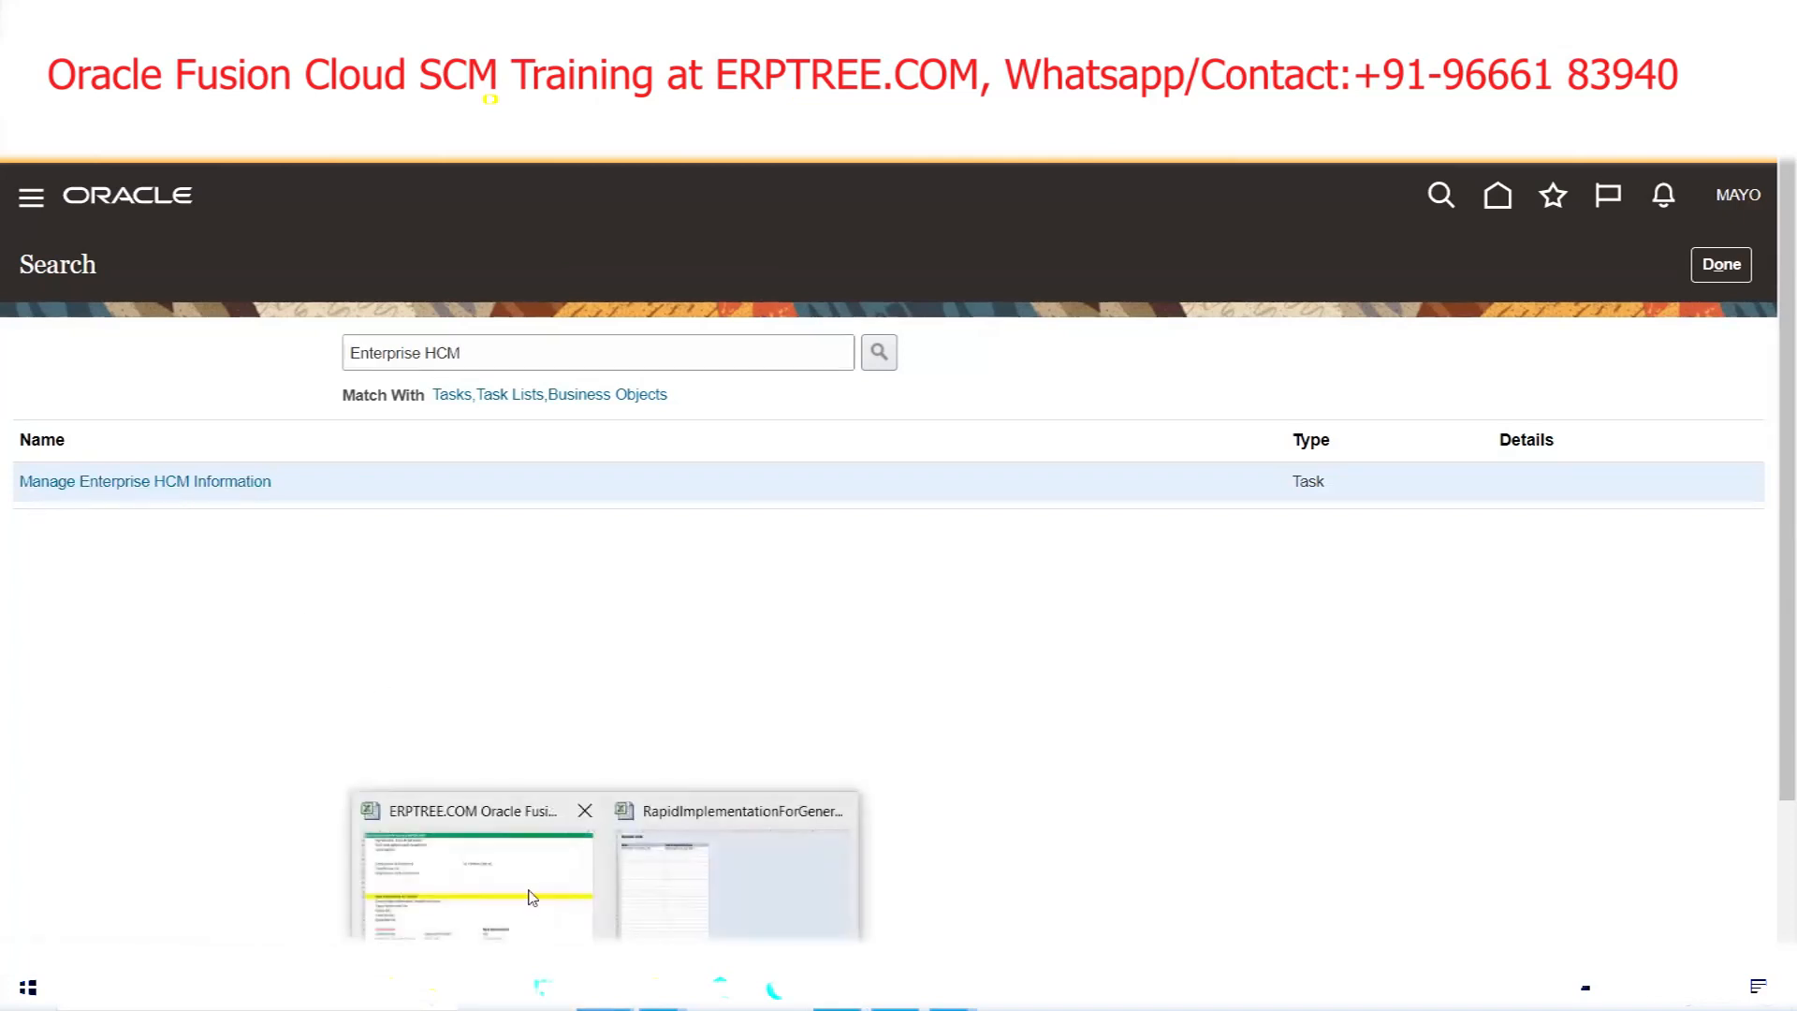
click(531, 896)
scroll(487, 712, up, 9)
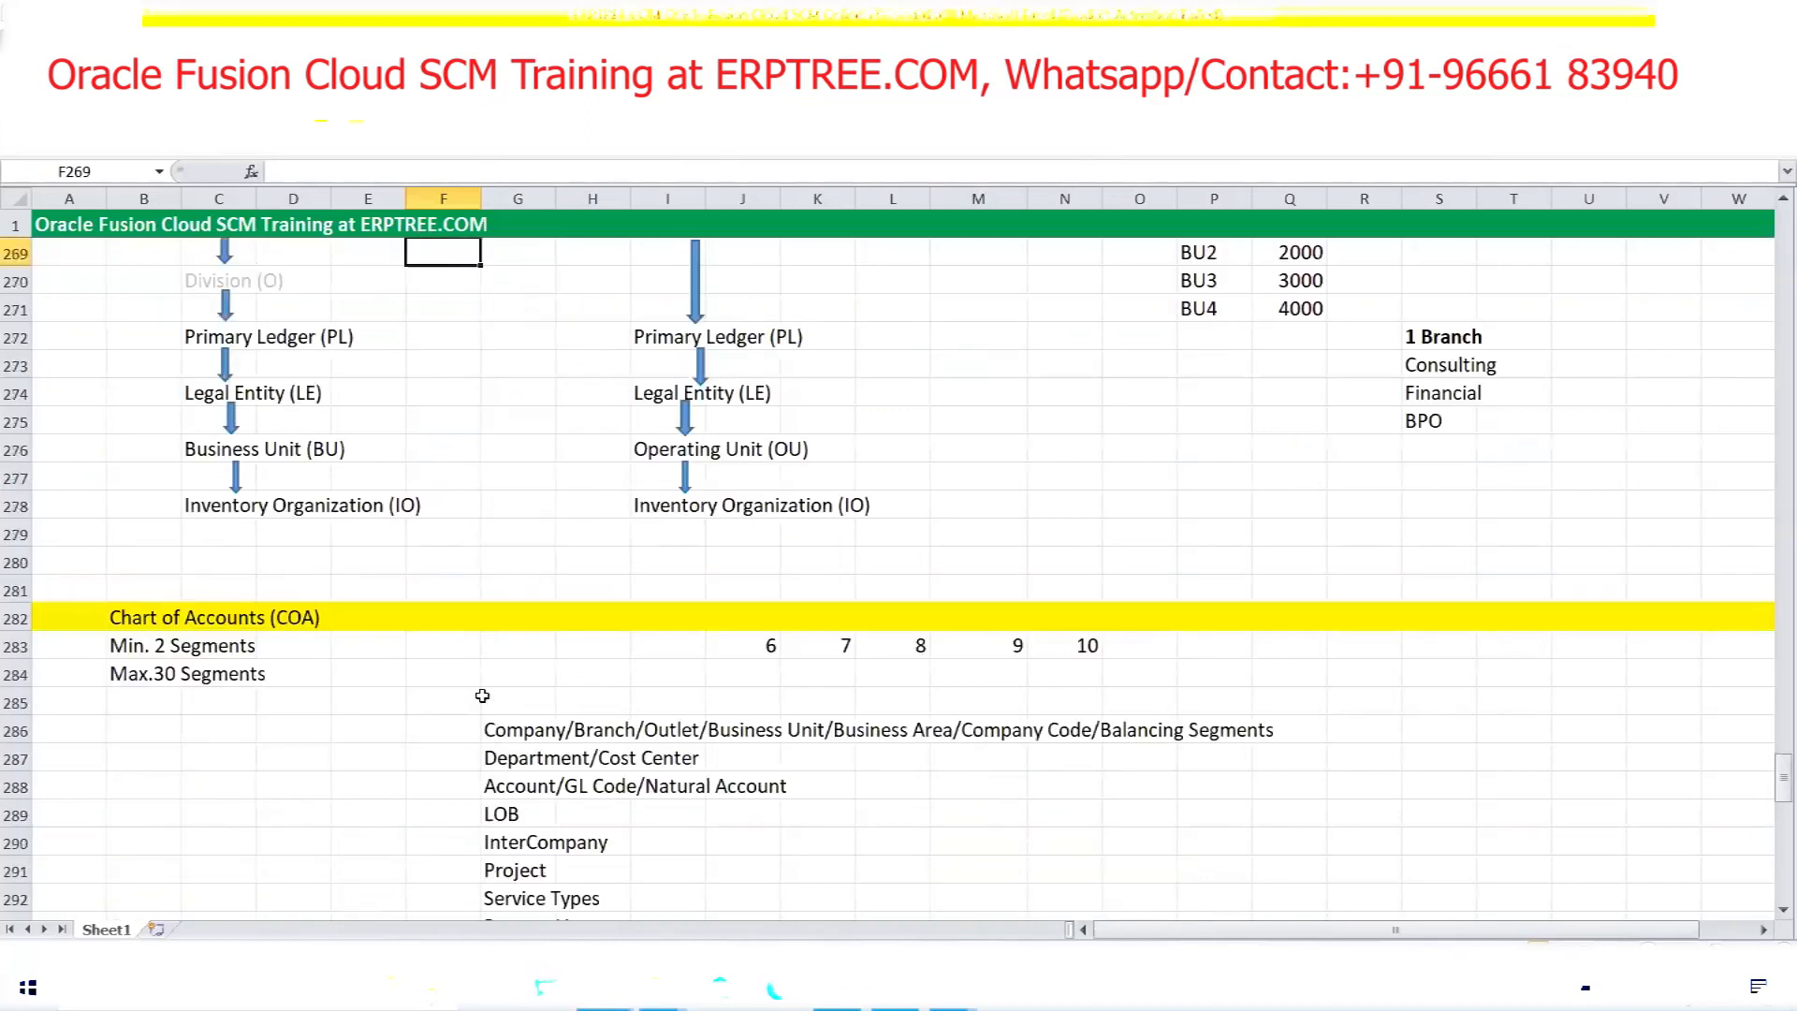
scroll(482, 695, up, 4)
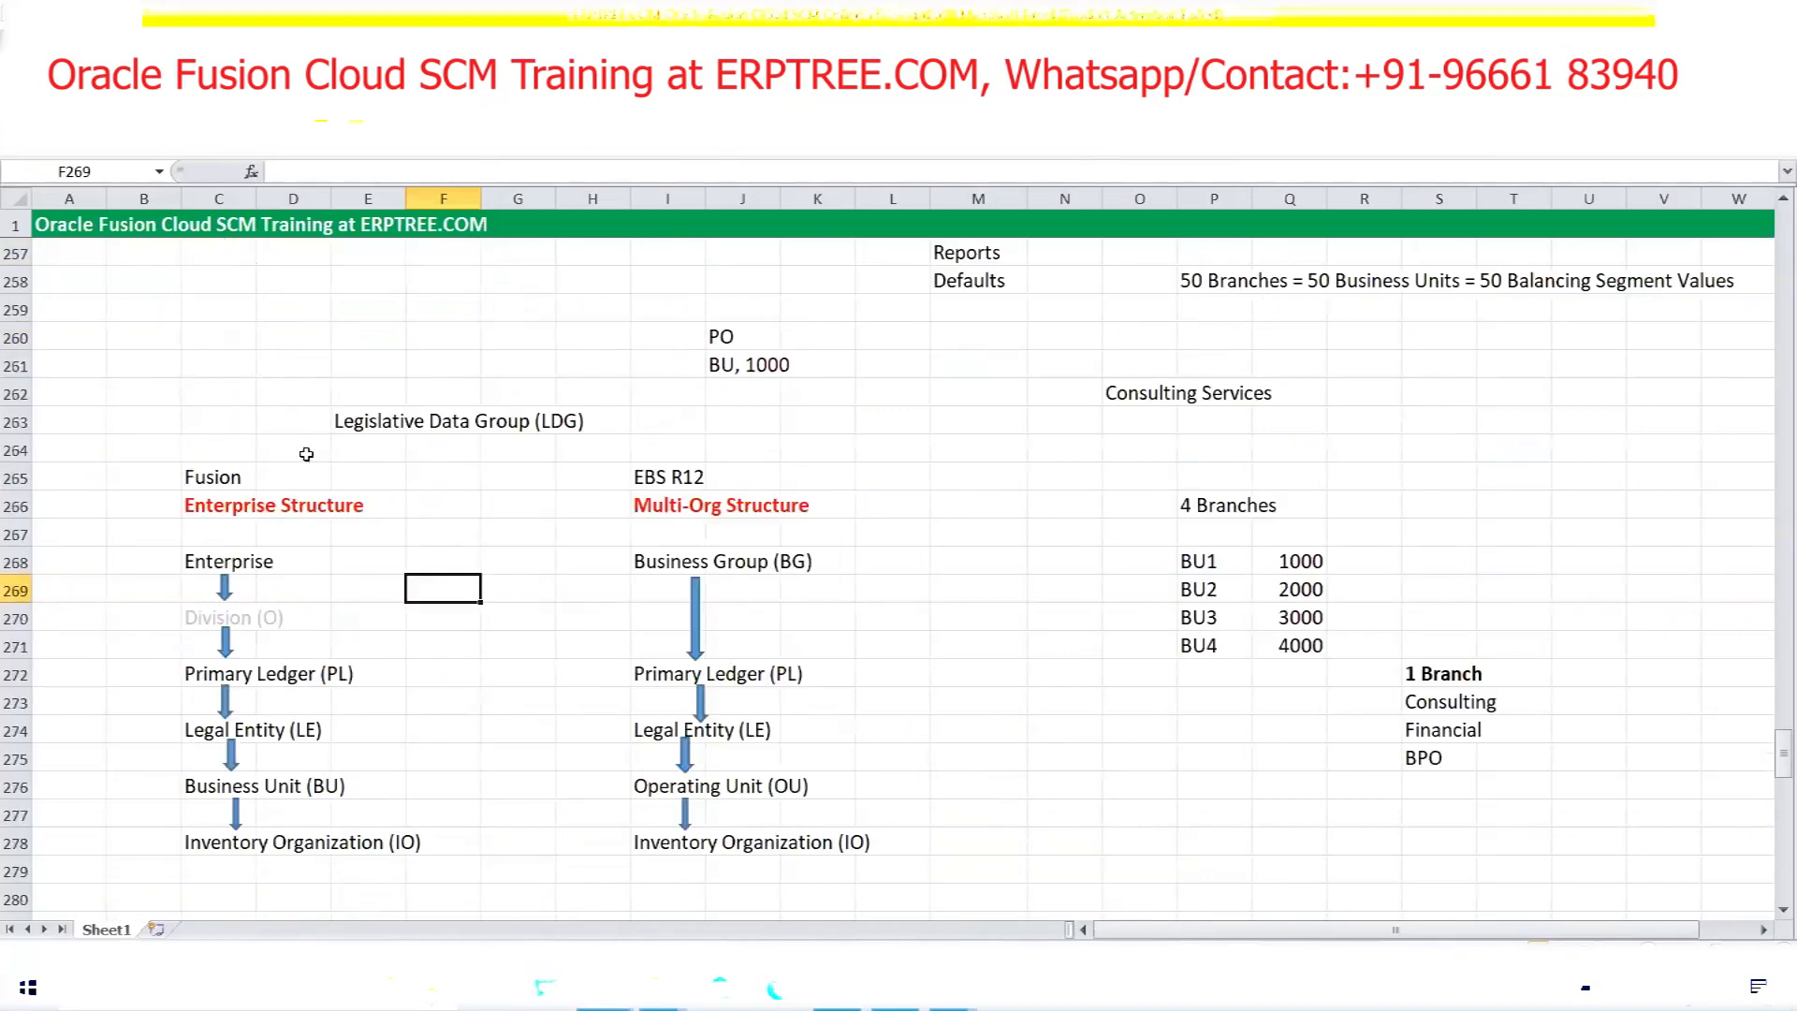
click(192, 562)
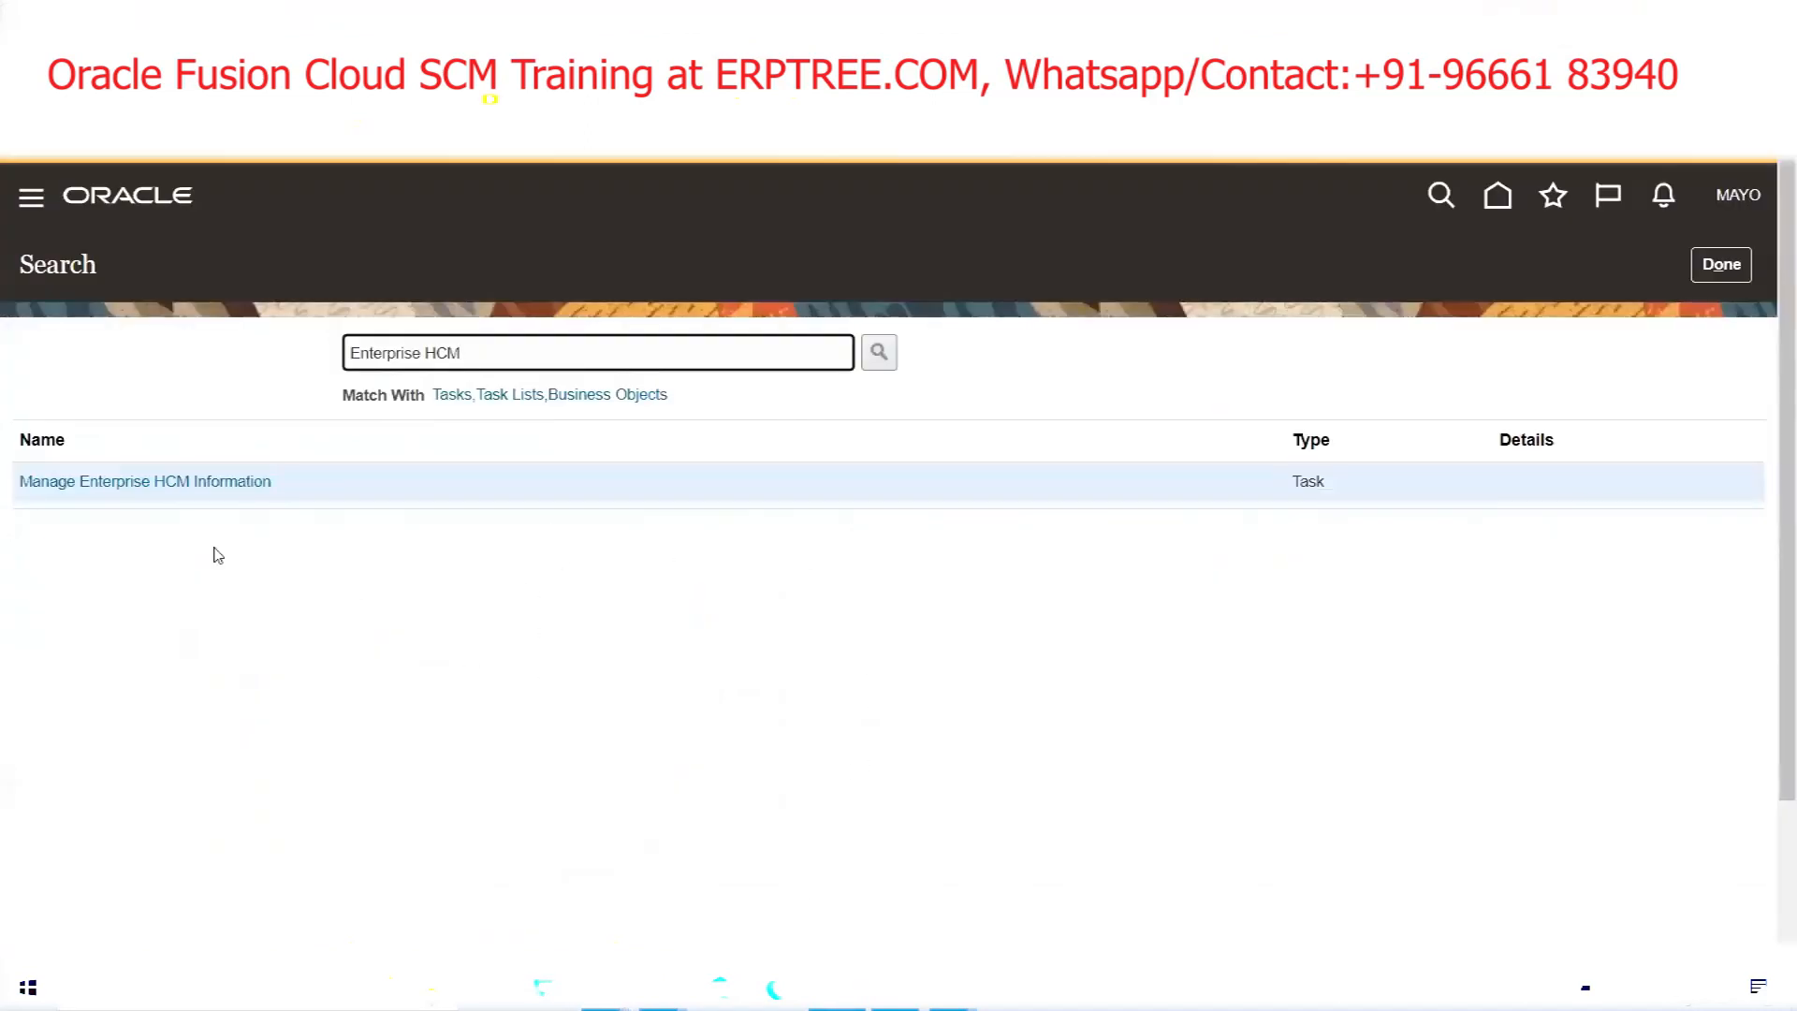
click(152, 481)
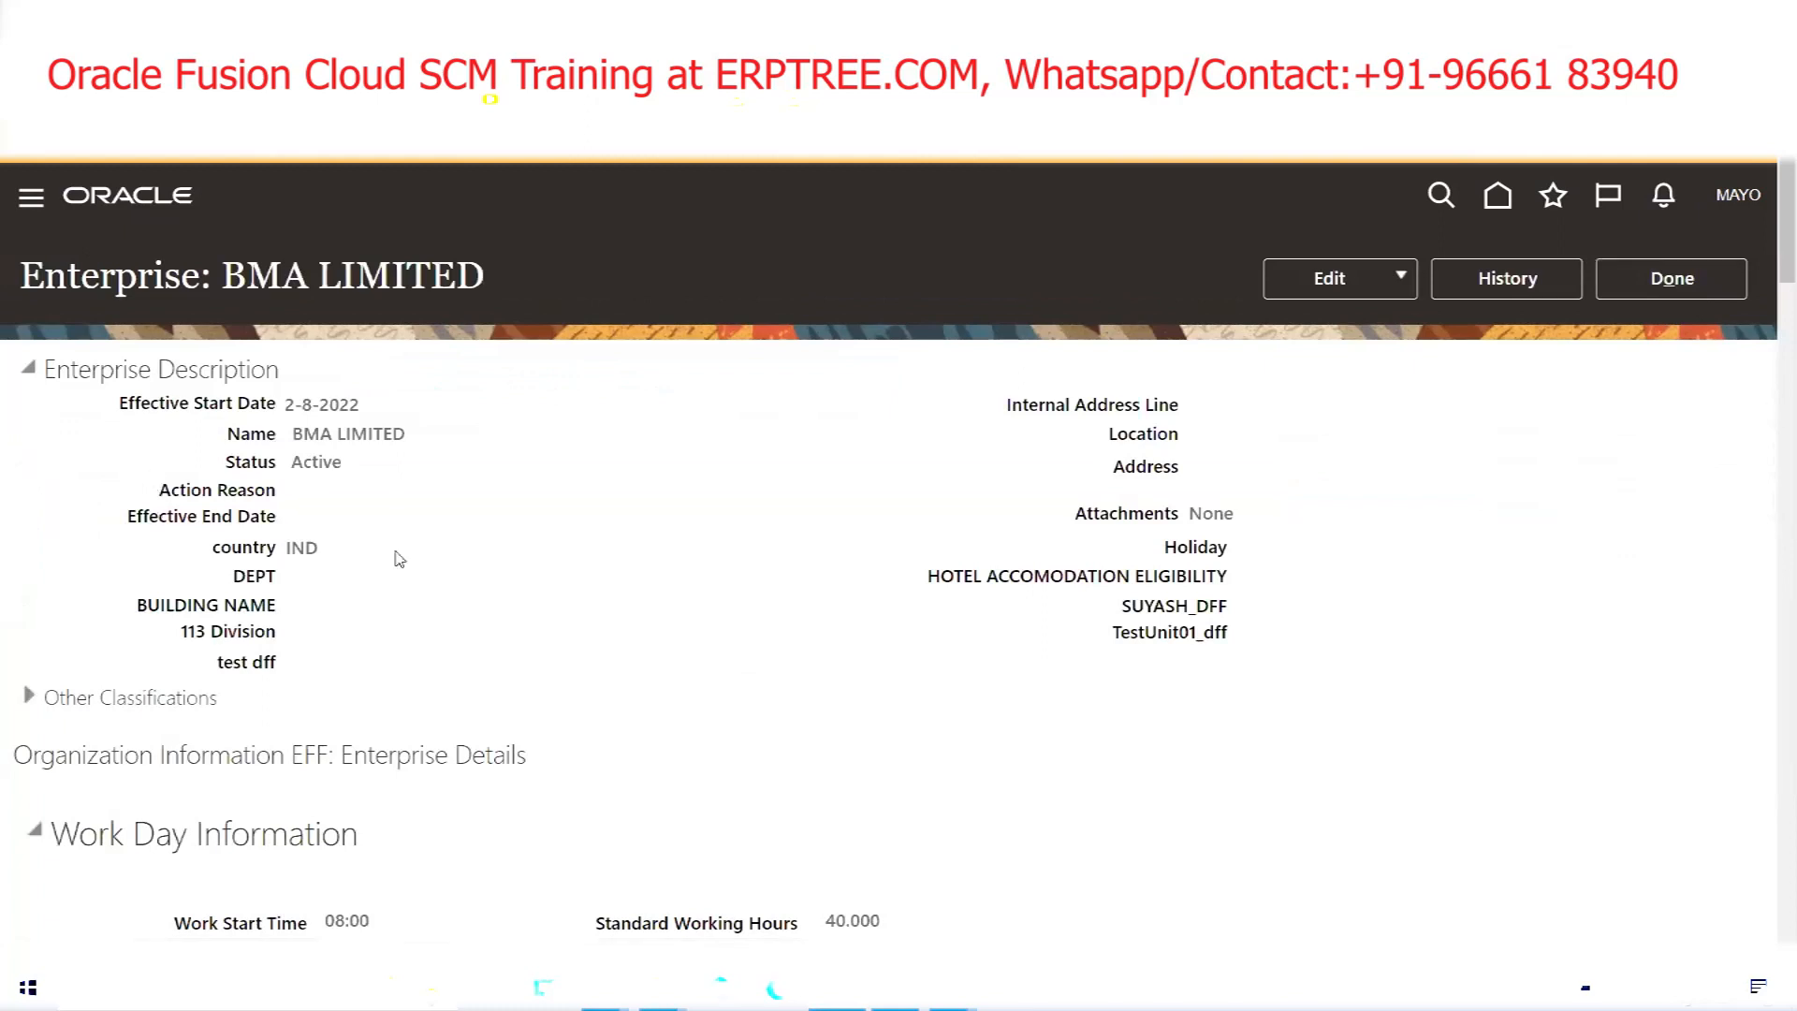
scroll(501, 526, down, 5)
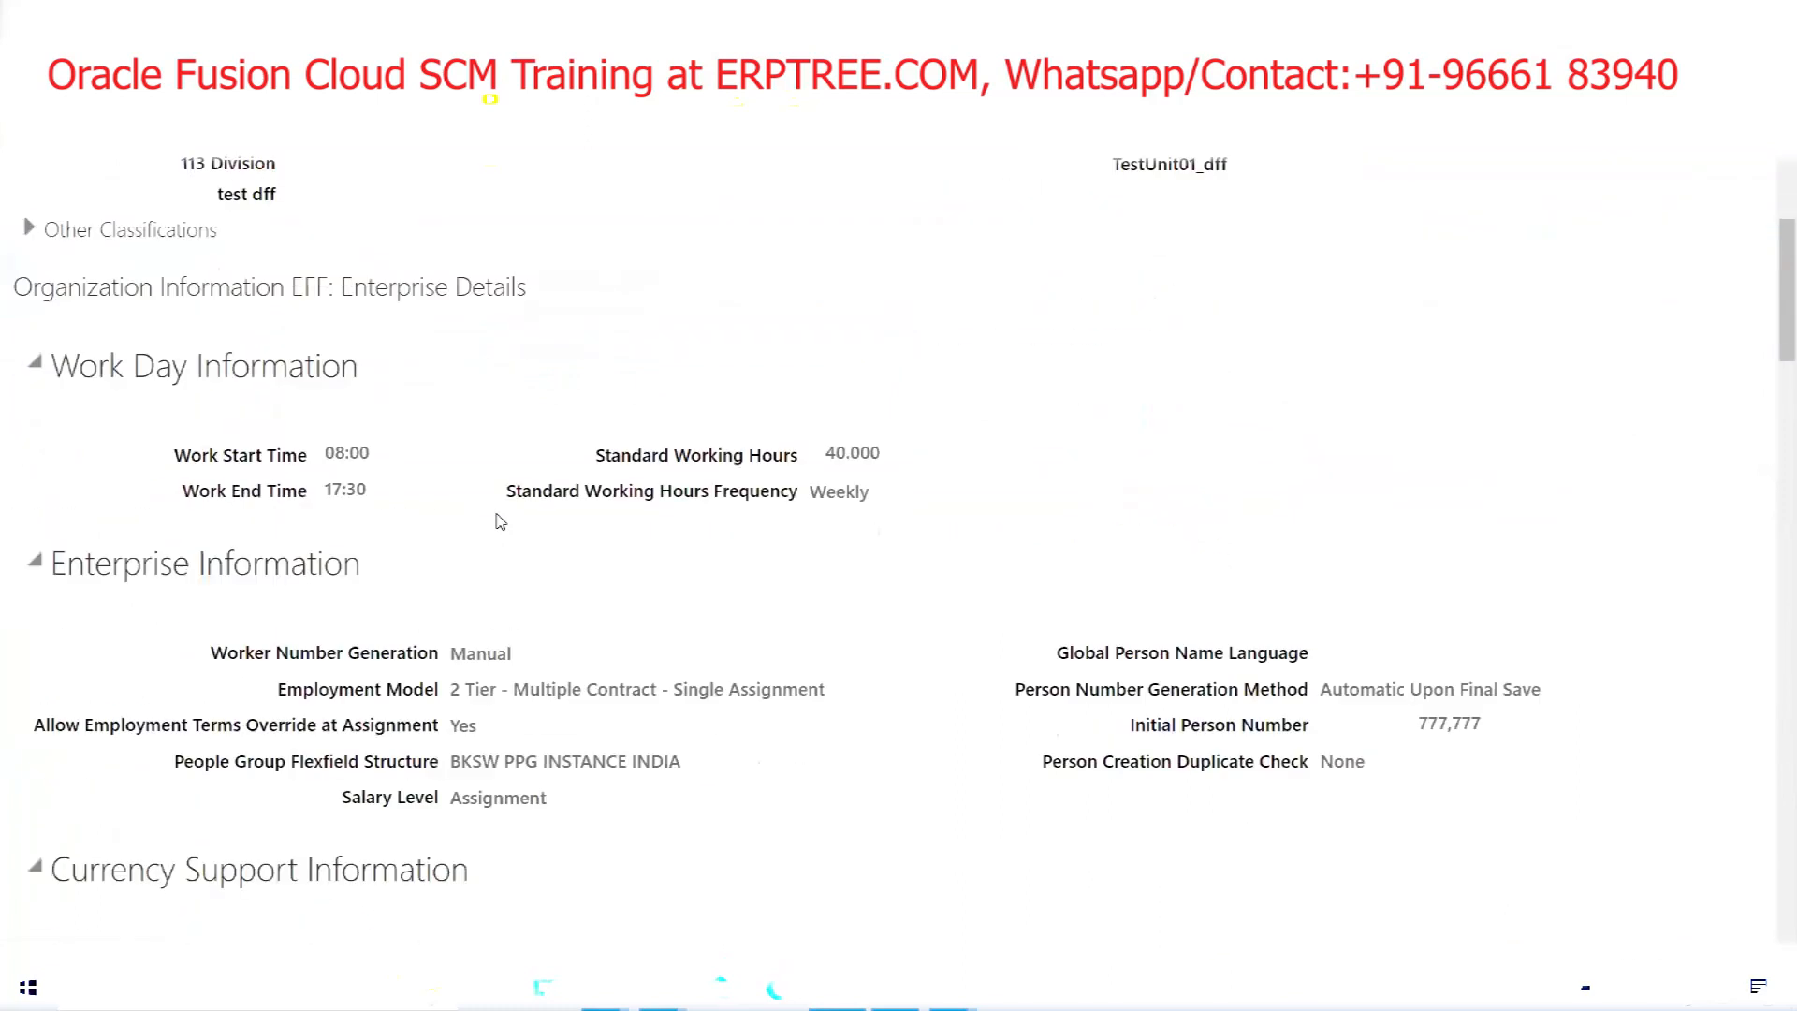
scroll(499, 520, down, 1)
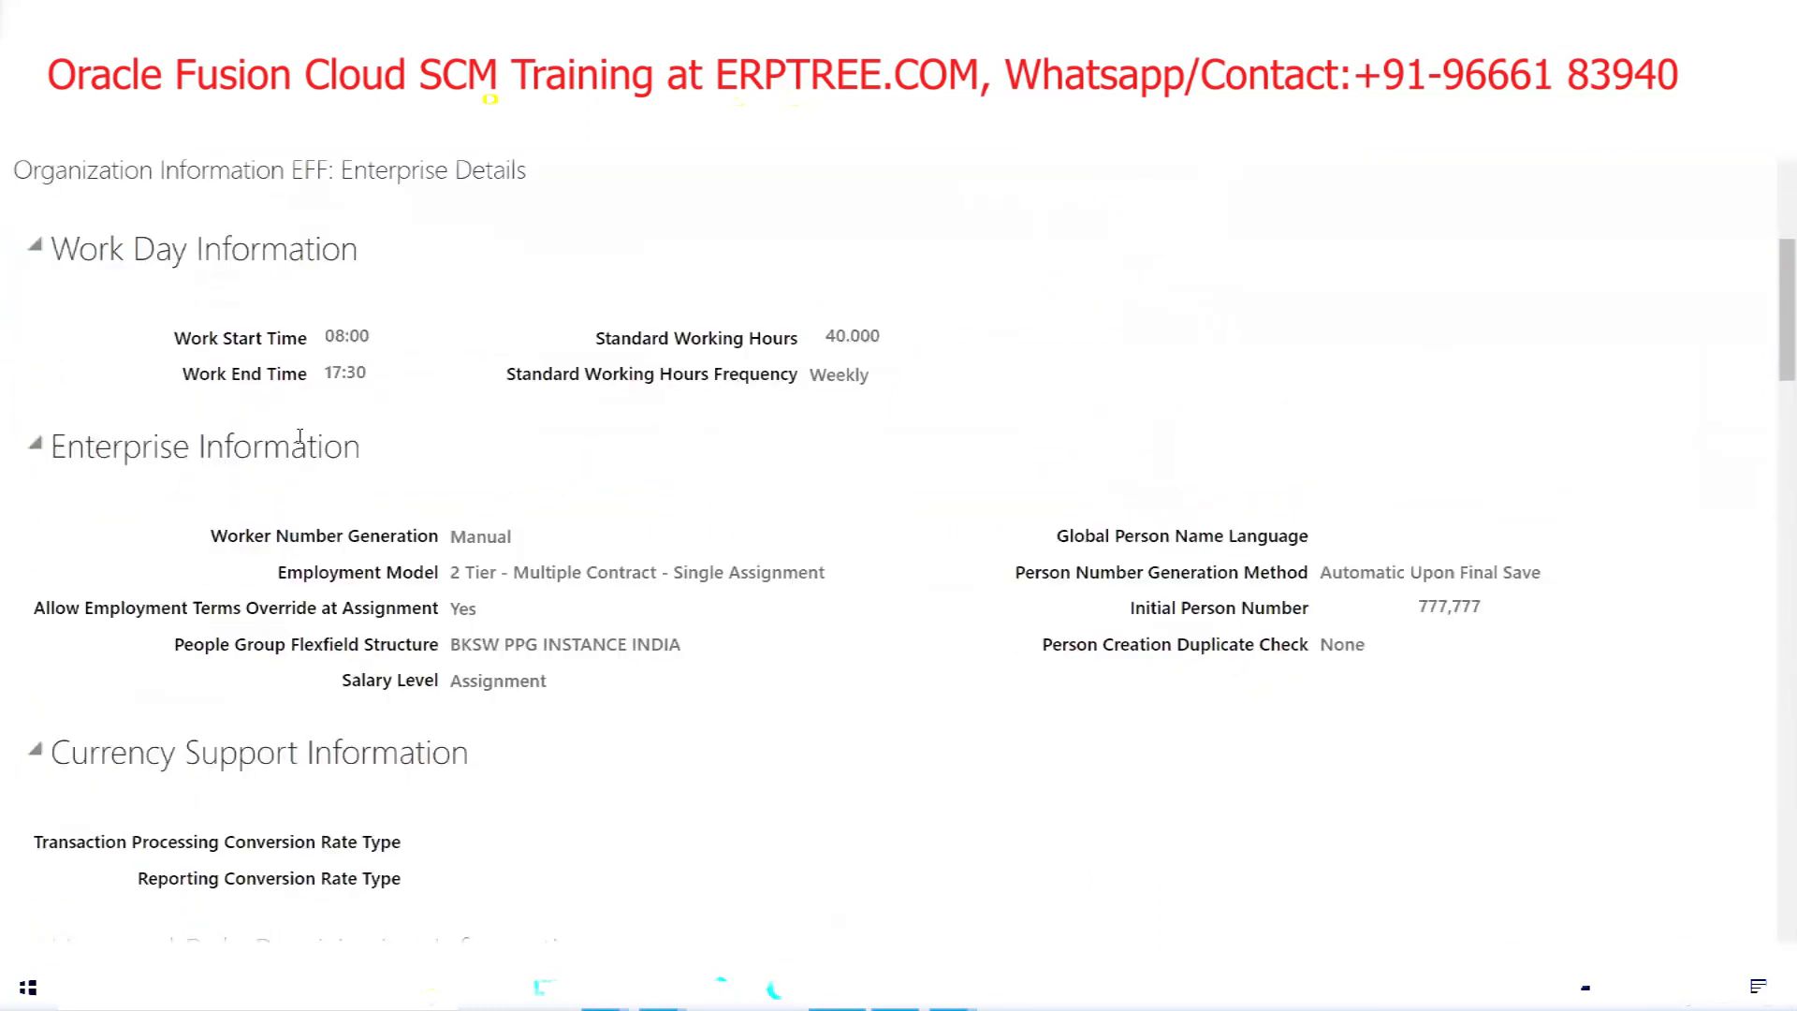
triple_click(260, 344)
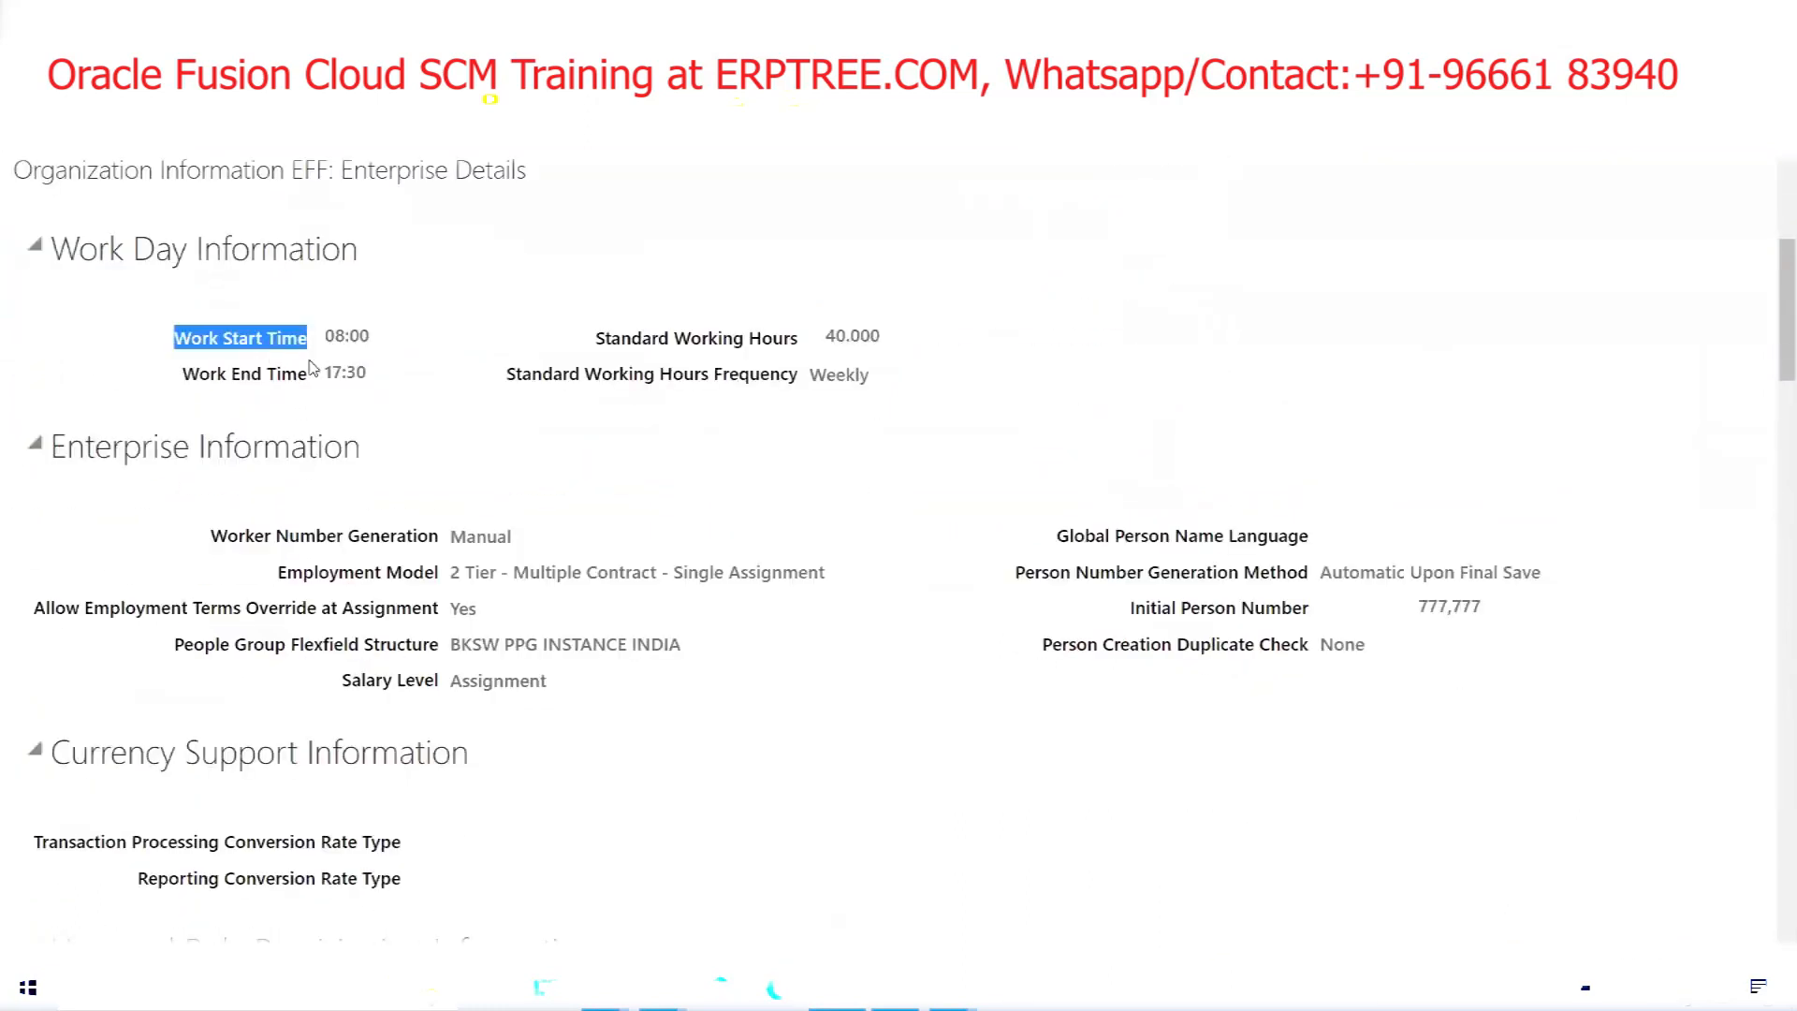
click(287, 379)
triple_click(287, 378)
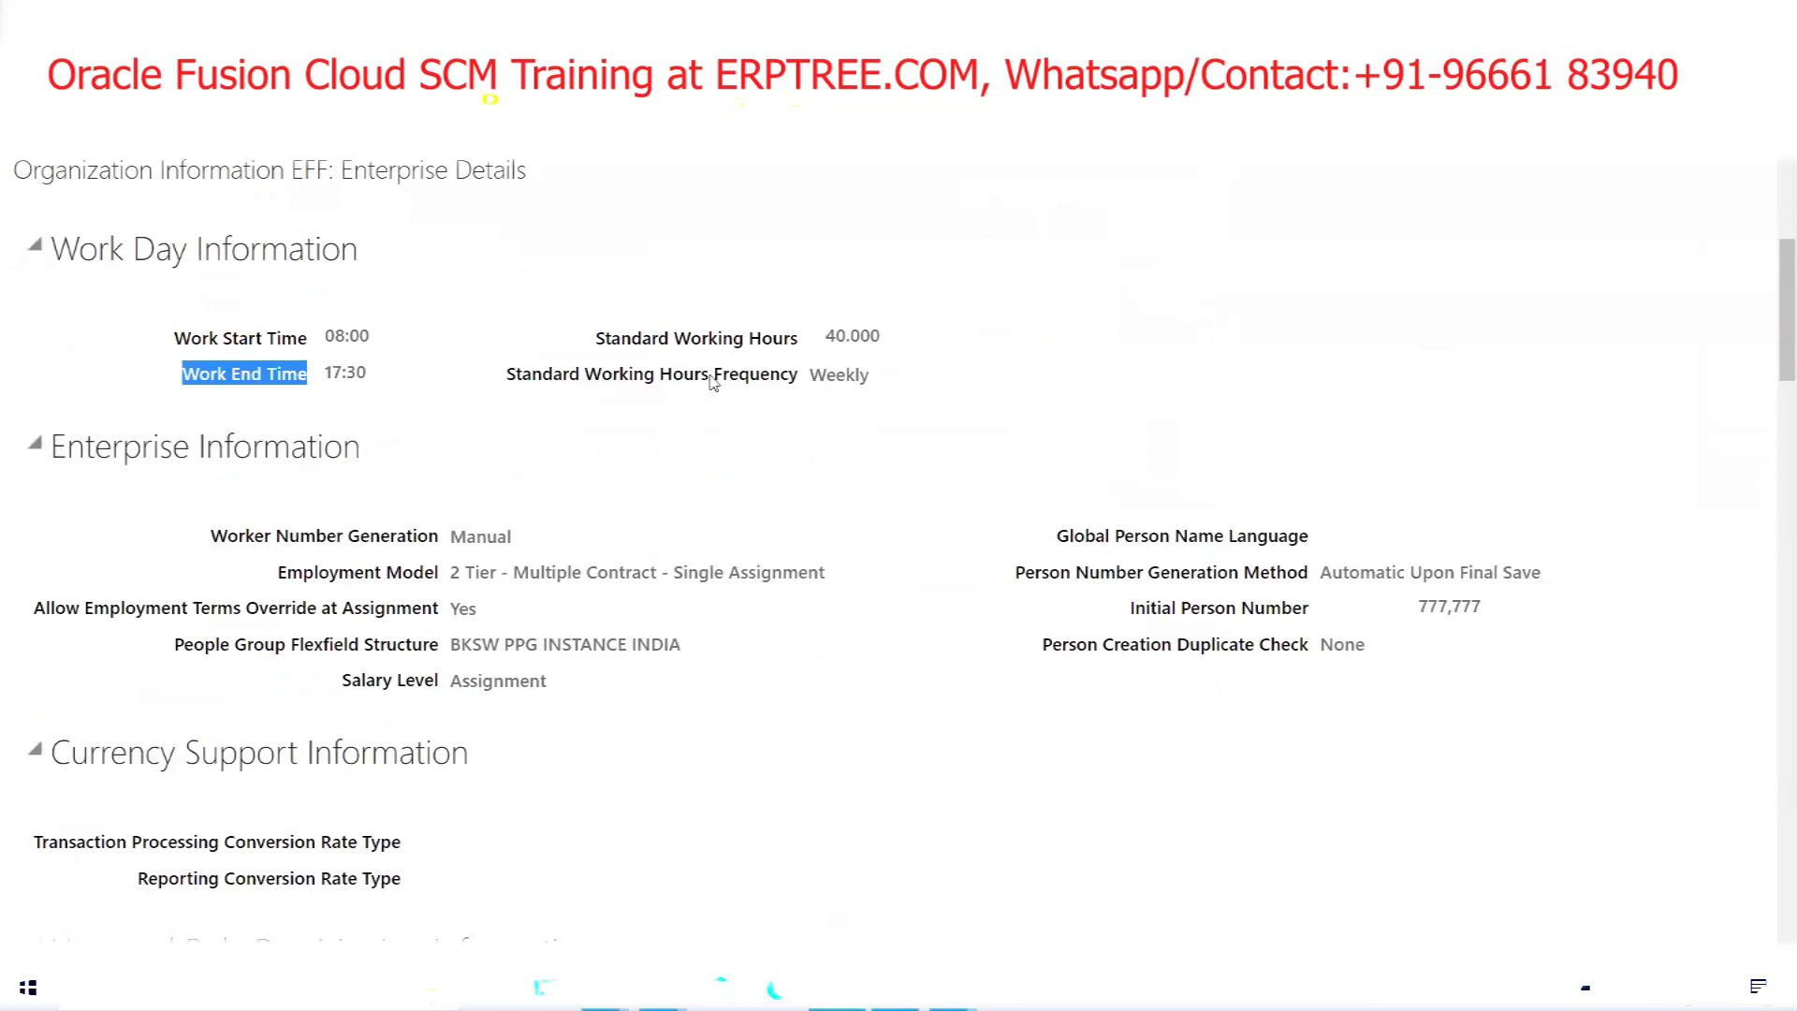
click(749, 379)
double_click(749, 379)
click(749, 348)
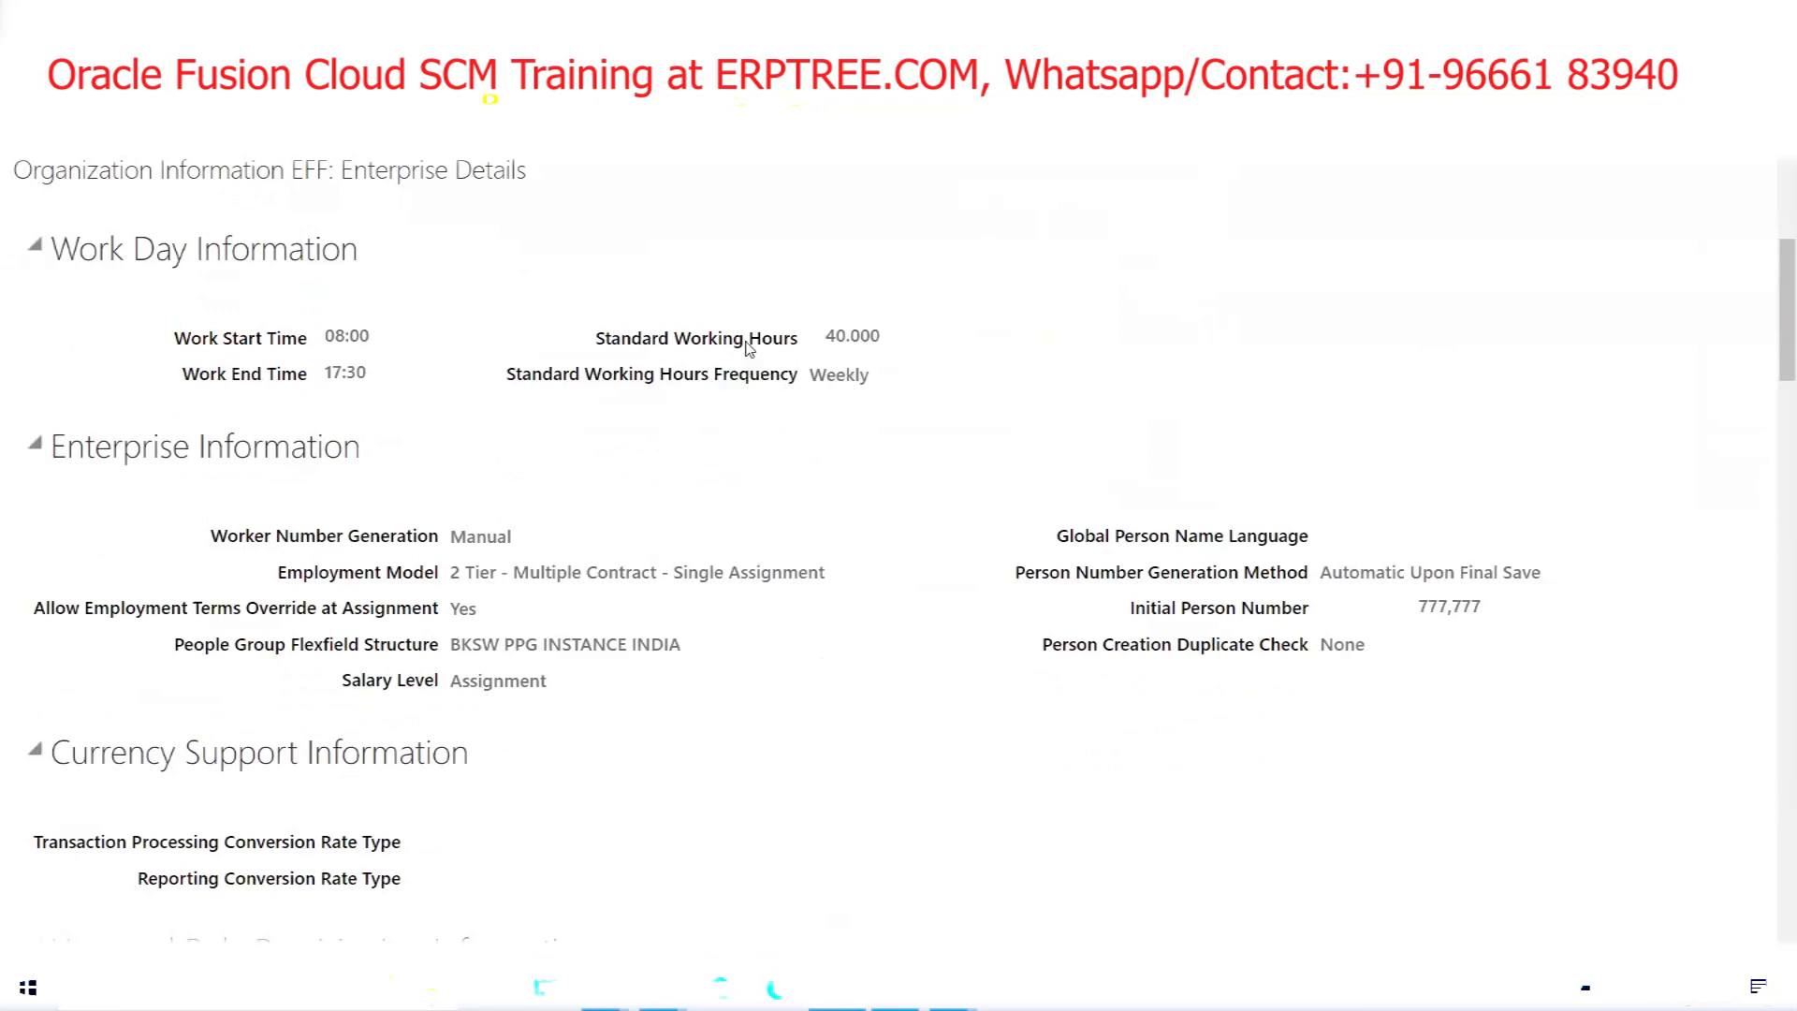
triple_click(749, 348)
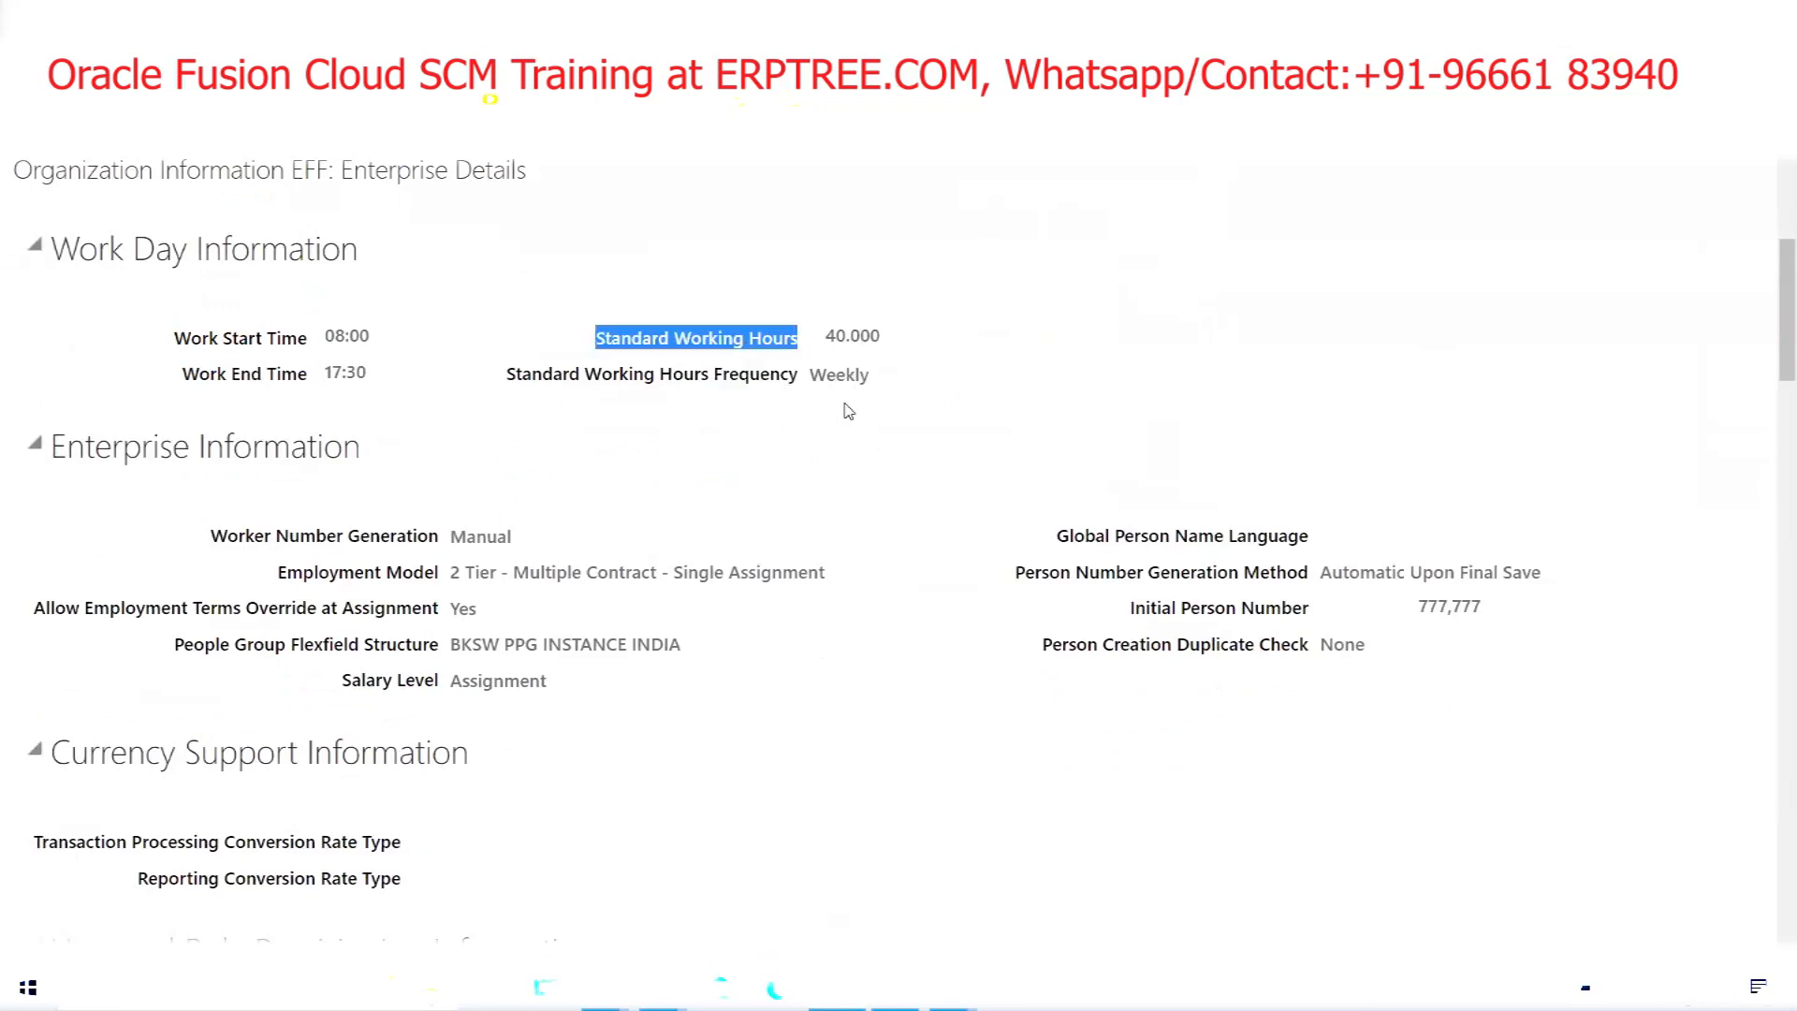
scroll(848, 412, down, 1)
scroll(848, 412, down, 1)
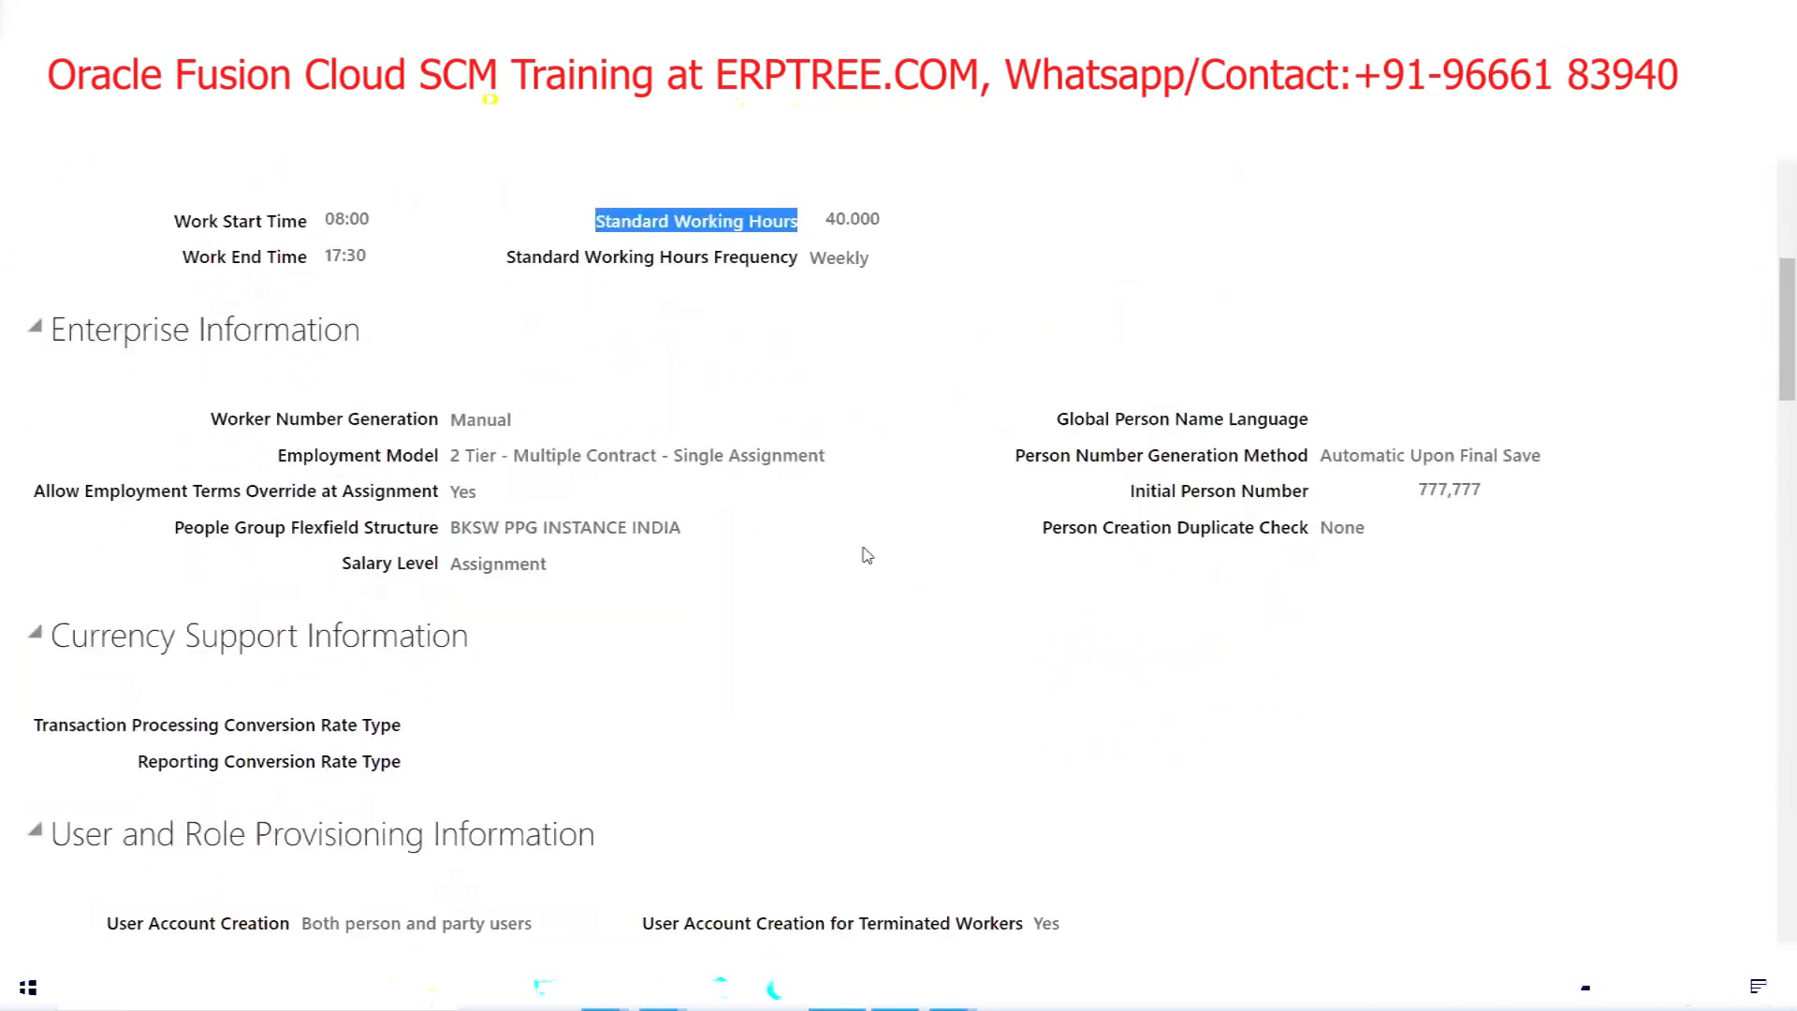
triple_click(1176, 500)
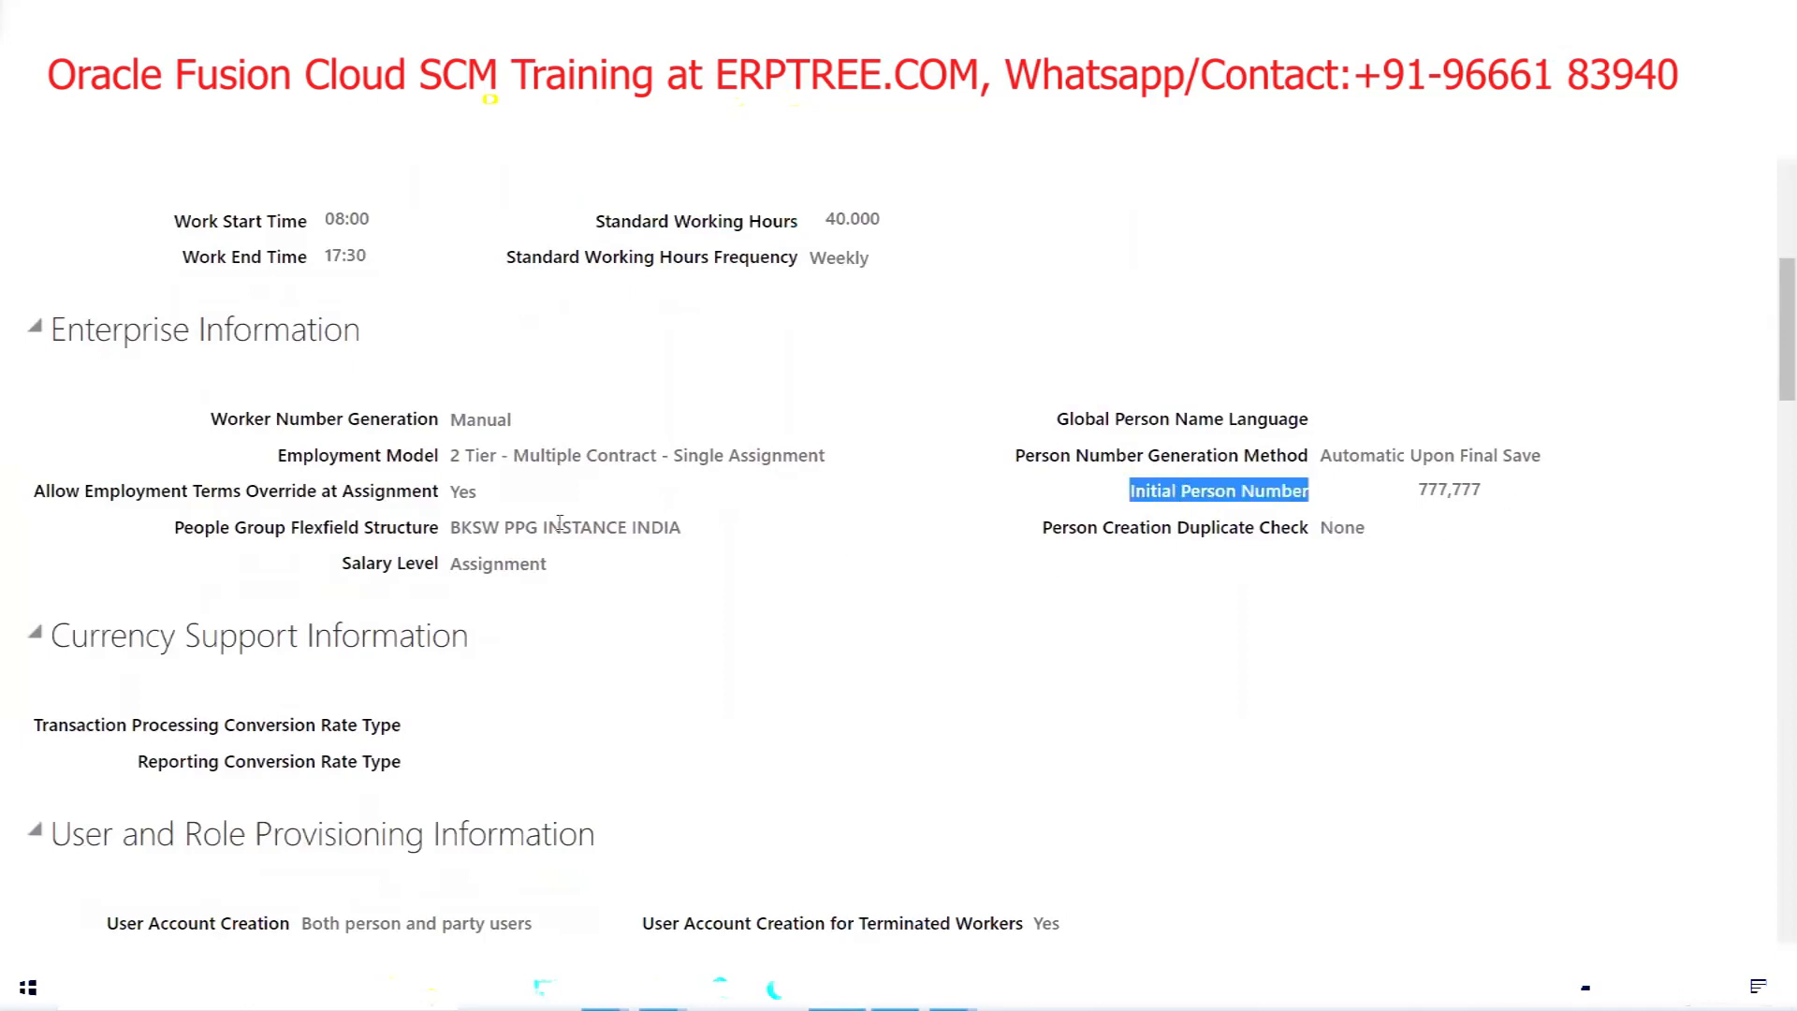
scroll(693, 529, down, 4)
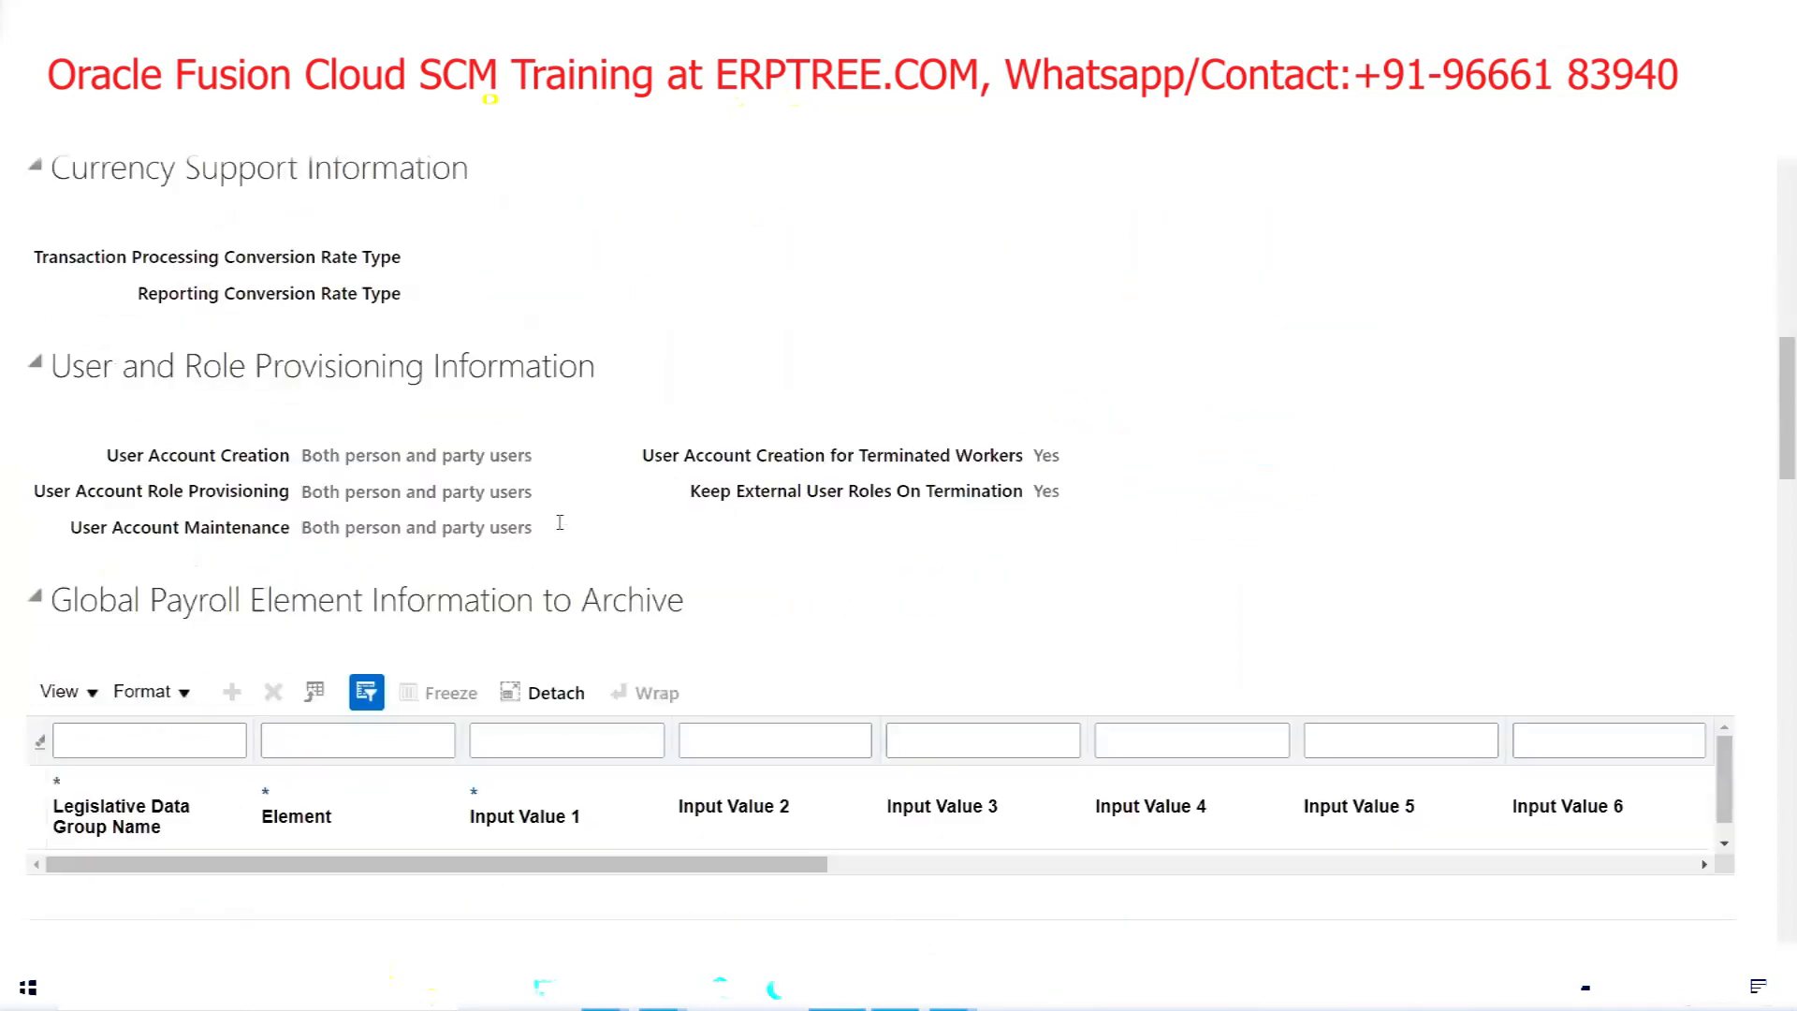
scroll(188, 398, down, 2)
double_click(198, 378)
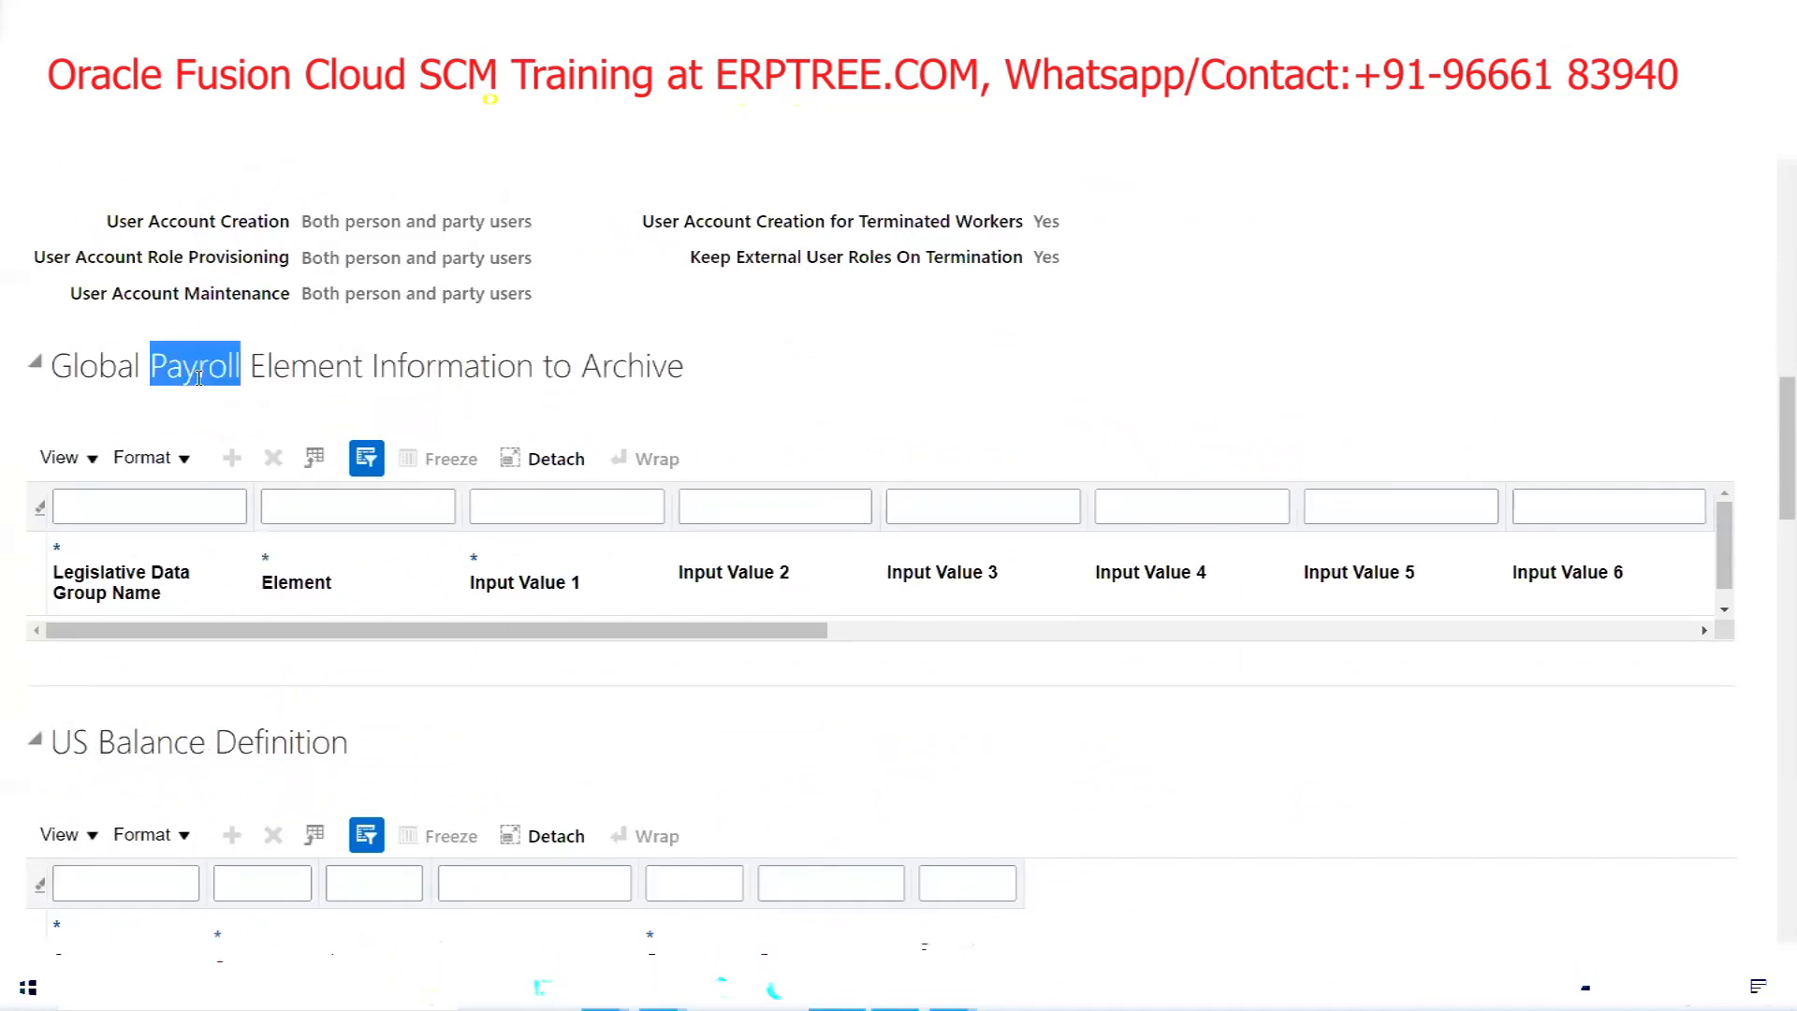
scroll(199, 377, down, 4)
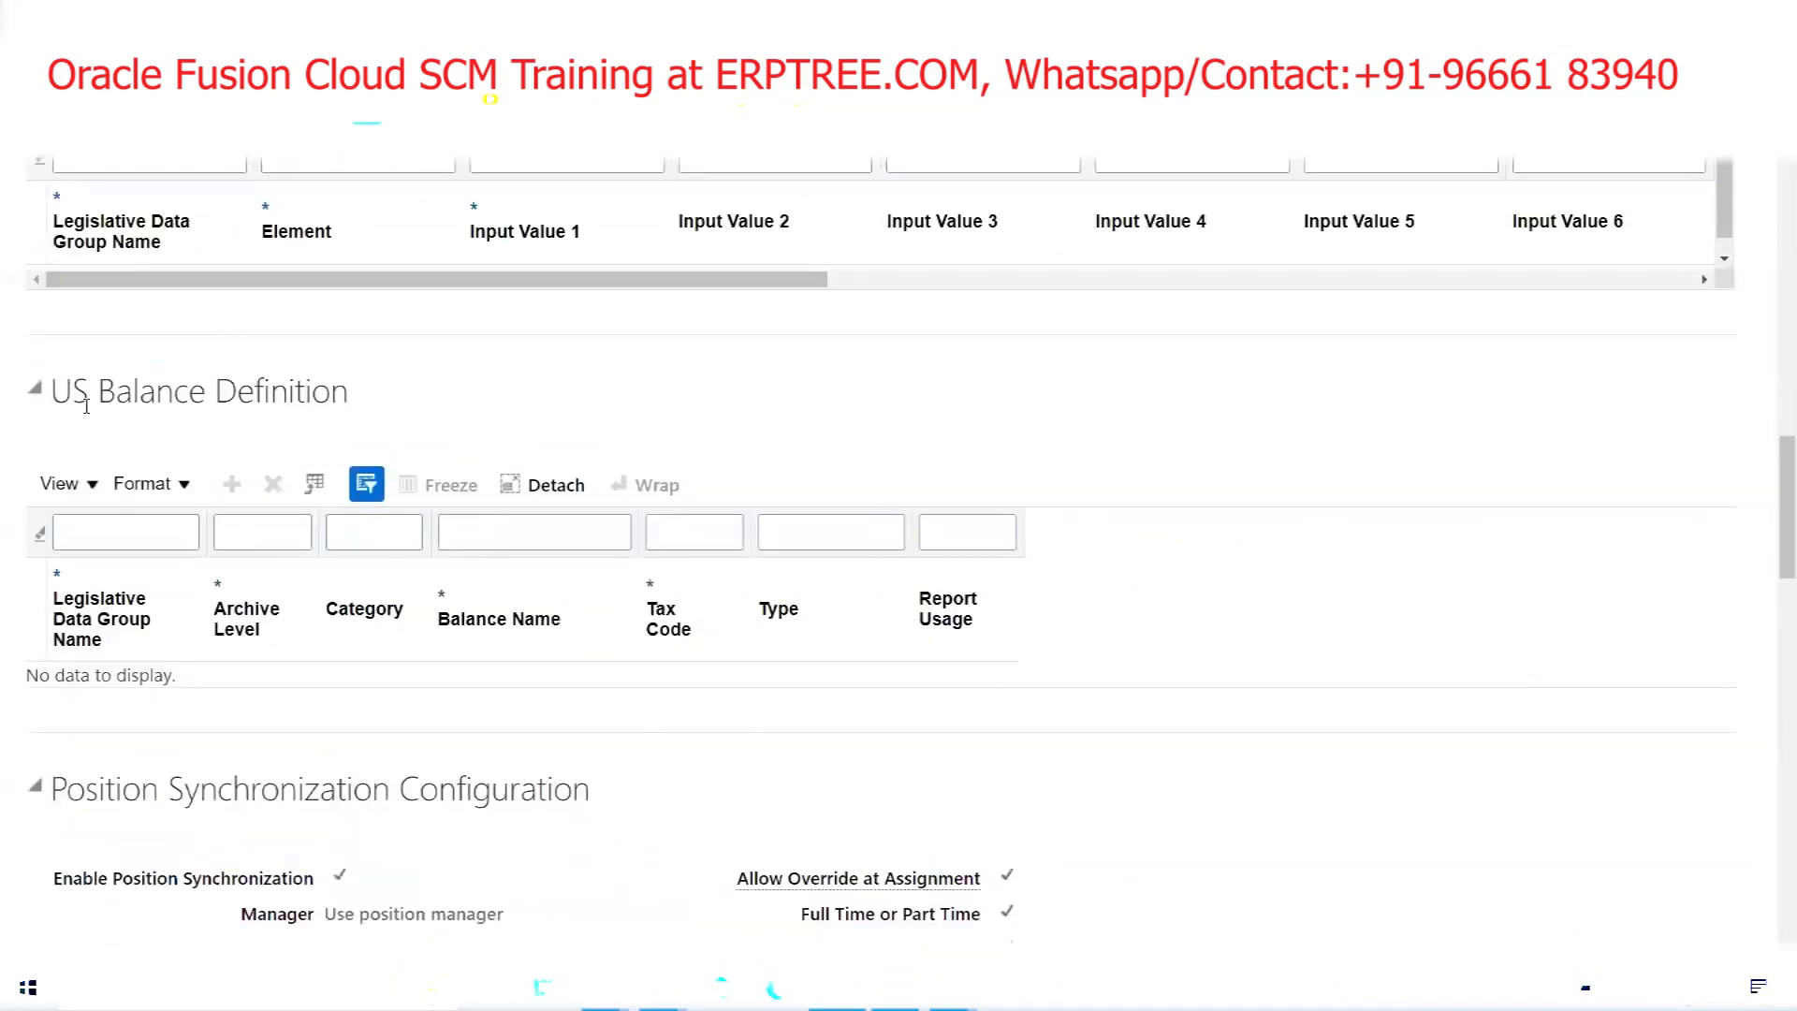
scroll(301, 428, down, 3)
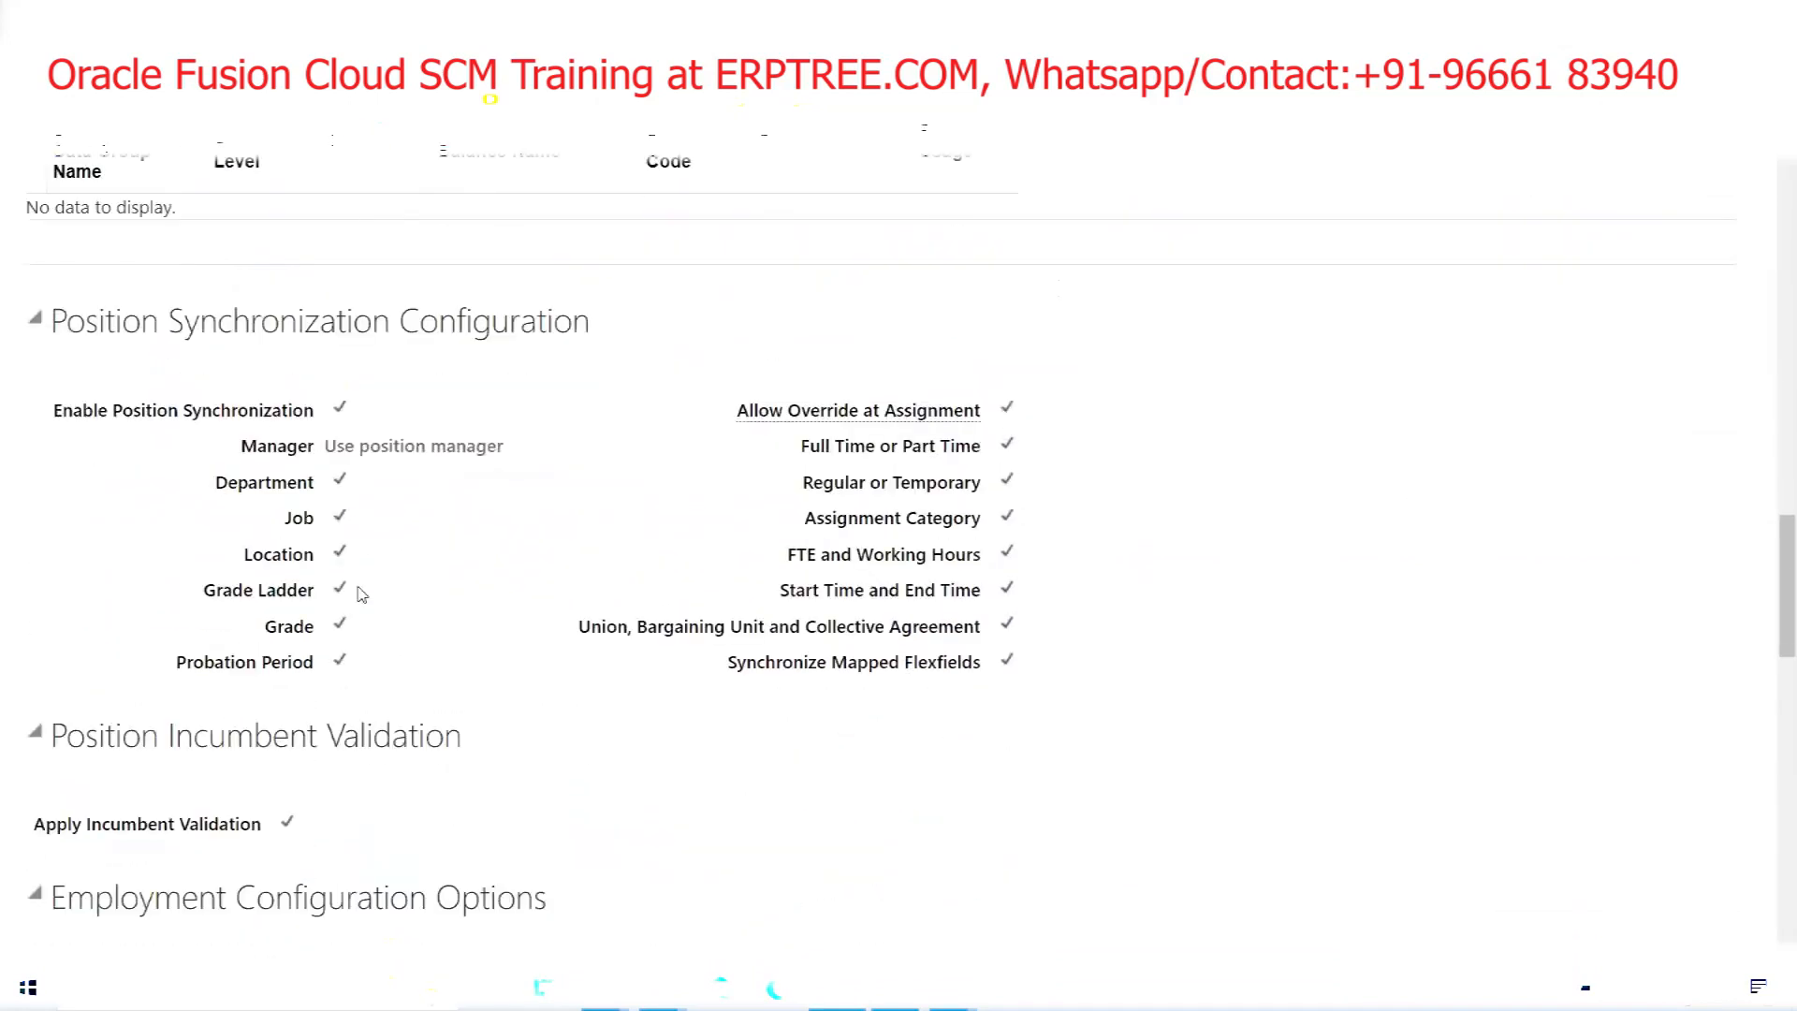
scroll(321, 477, down, 6)
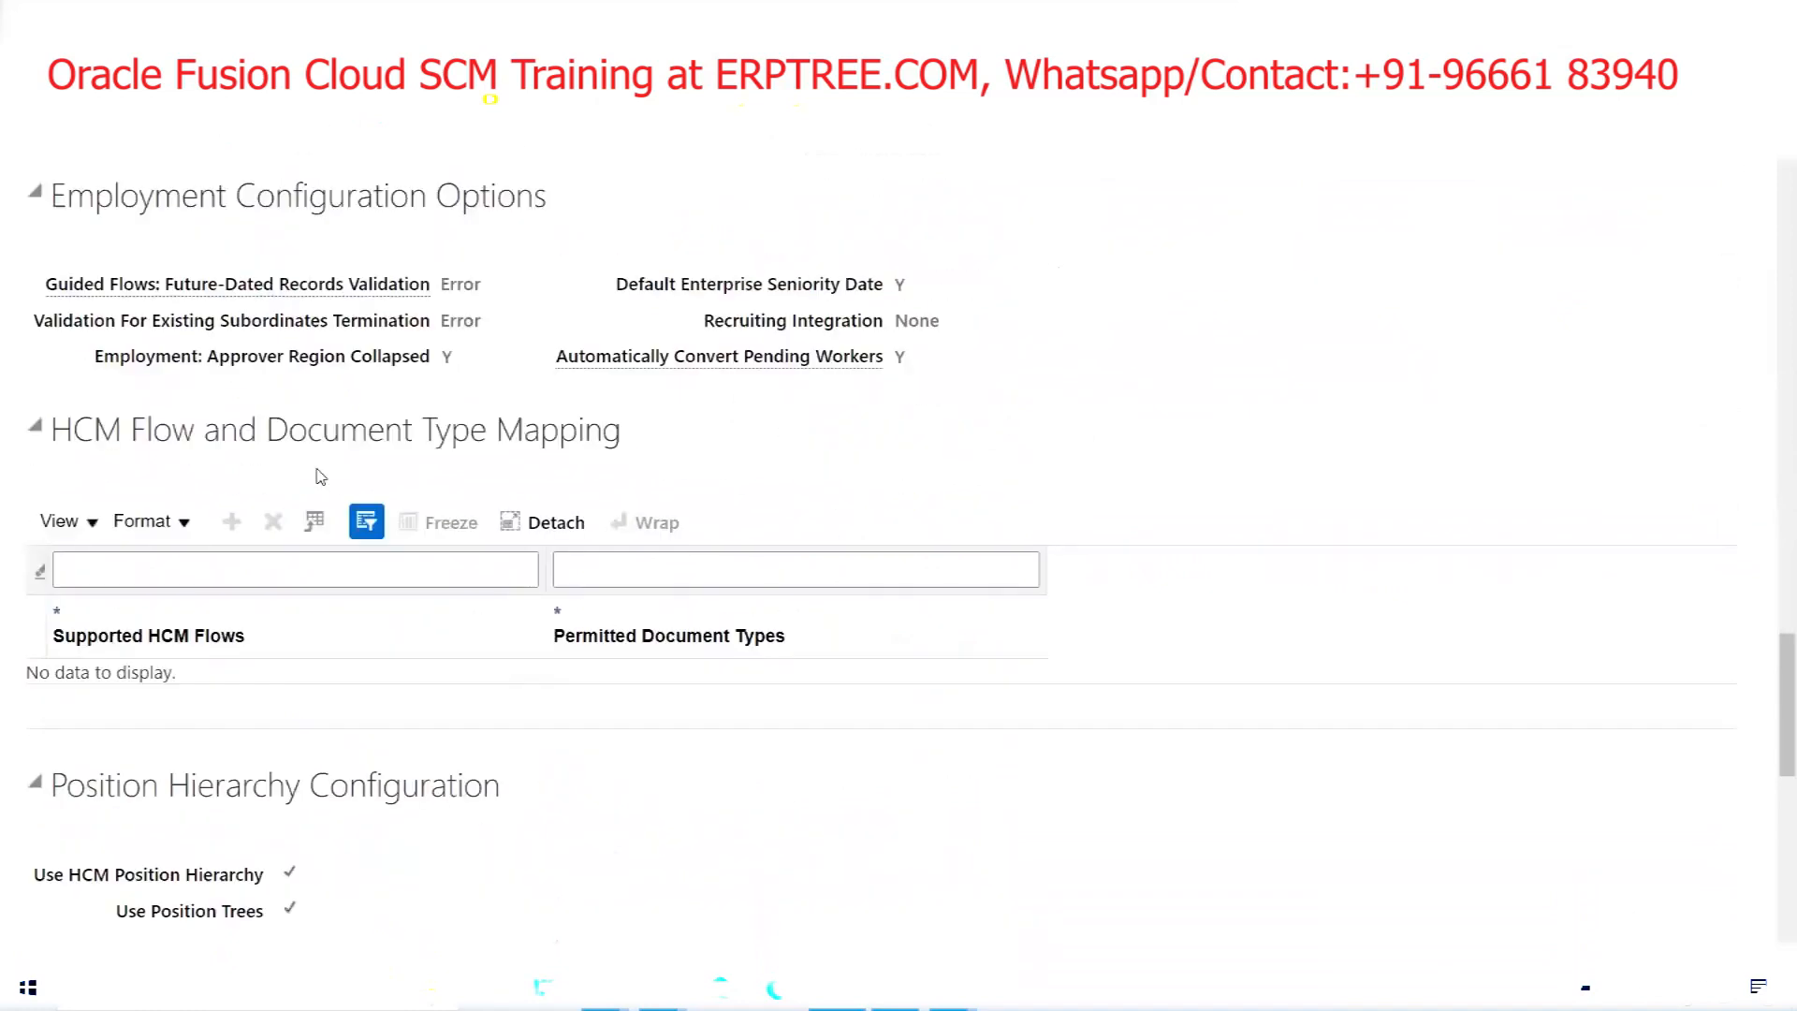
scroll(322, 478, down, 6)
scroll(397, 545, down, 3)
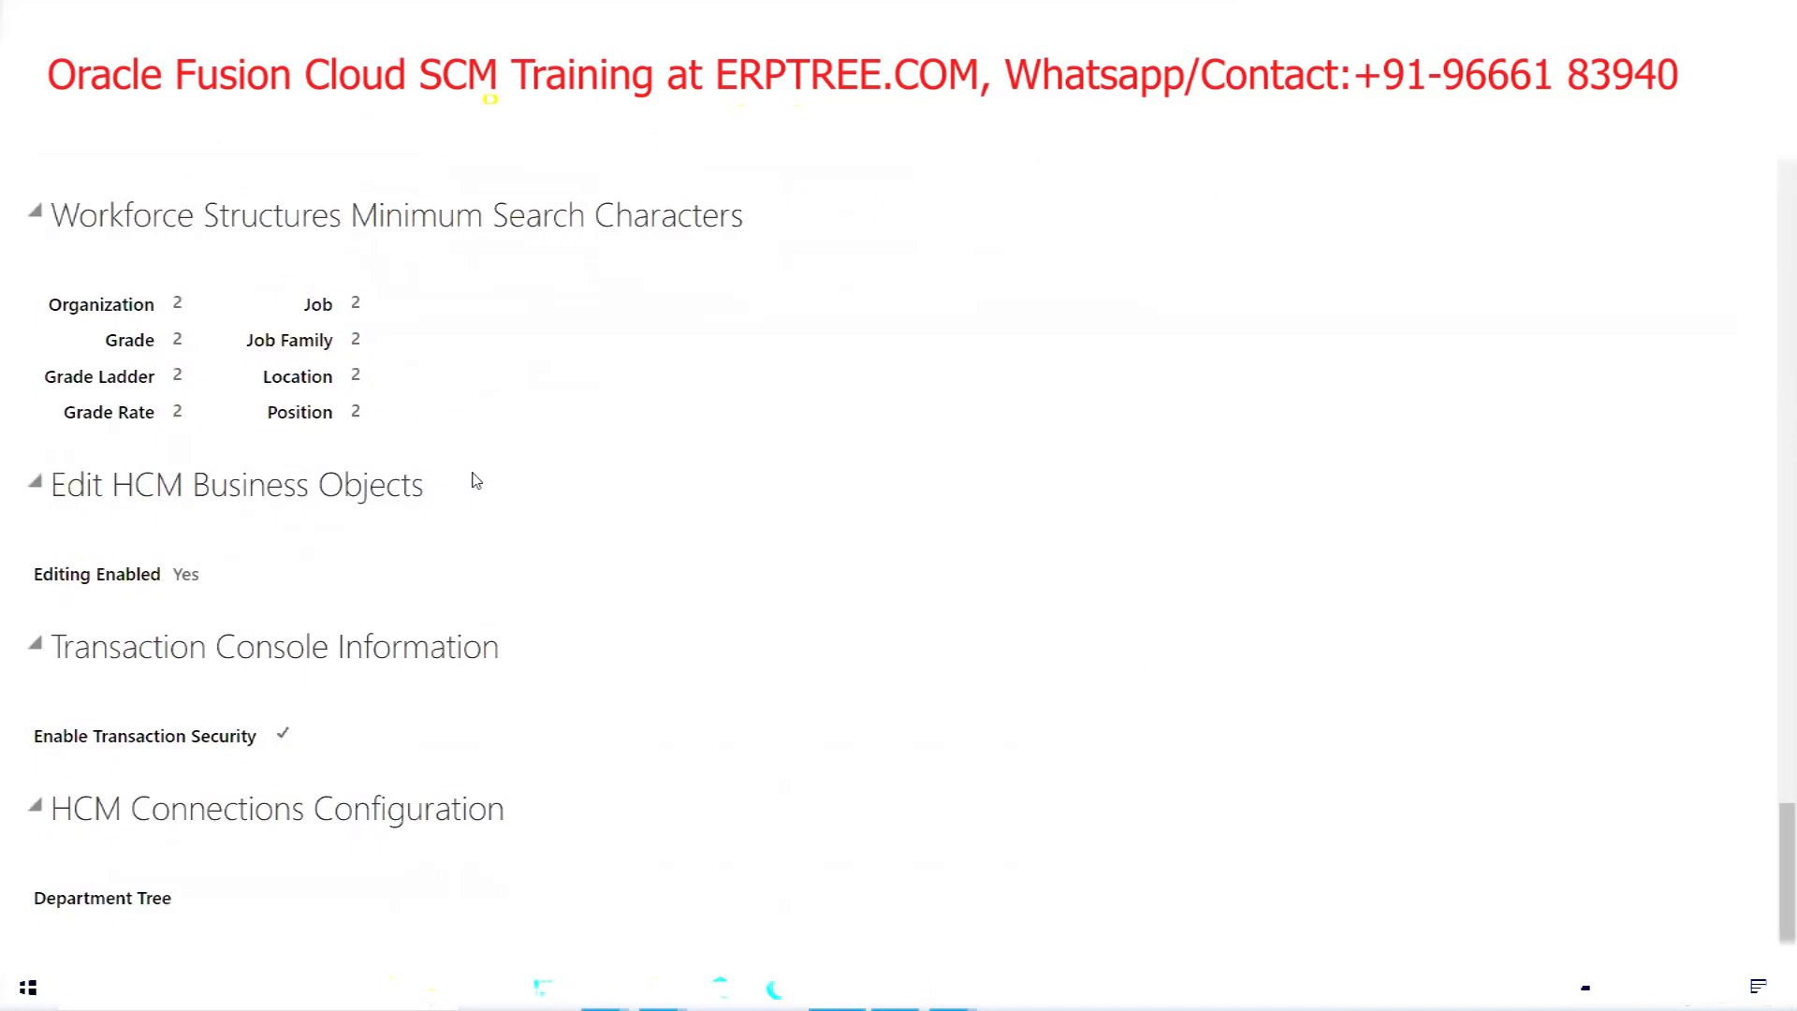
scroll(475, 481, up, 9)
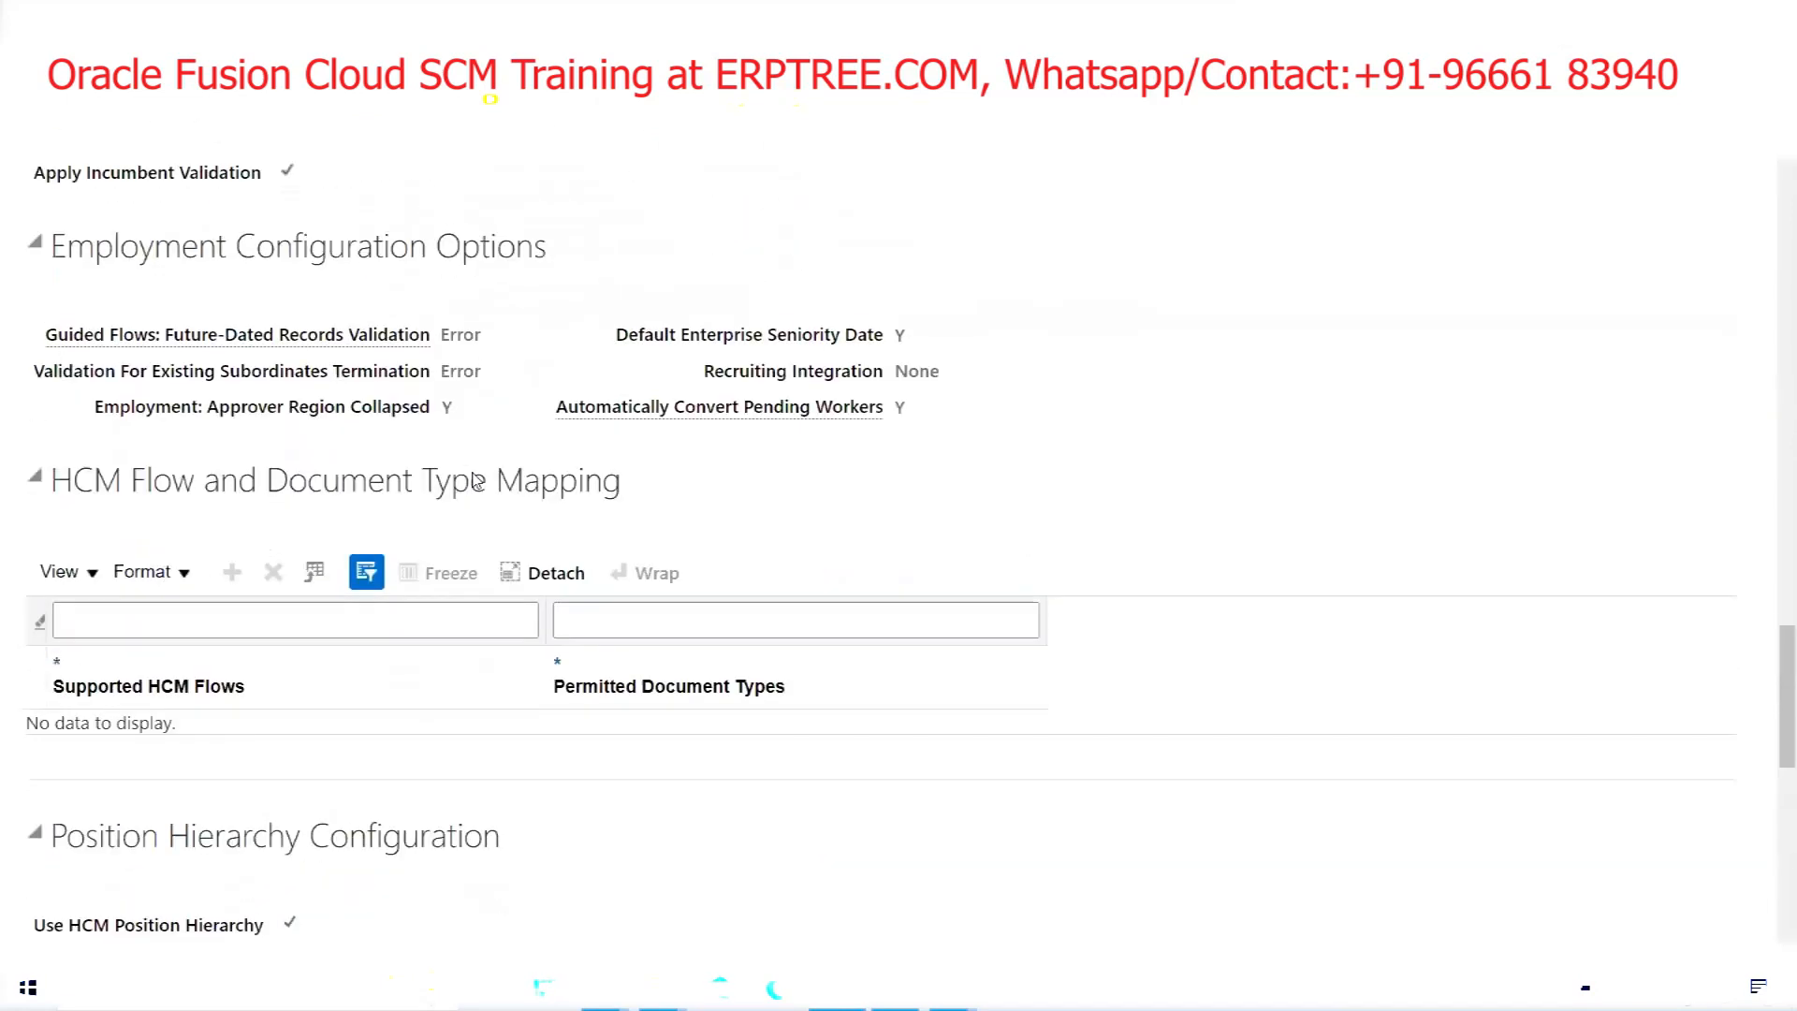
scroll(473, 473, up, 16)
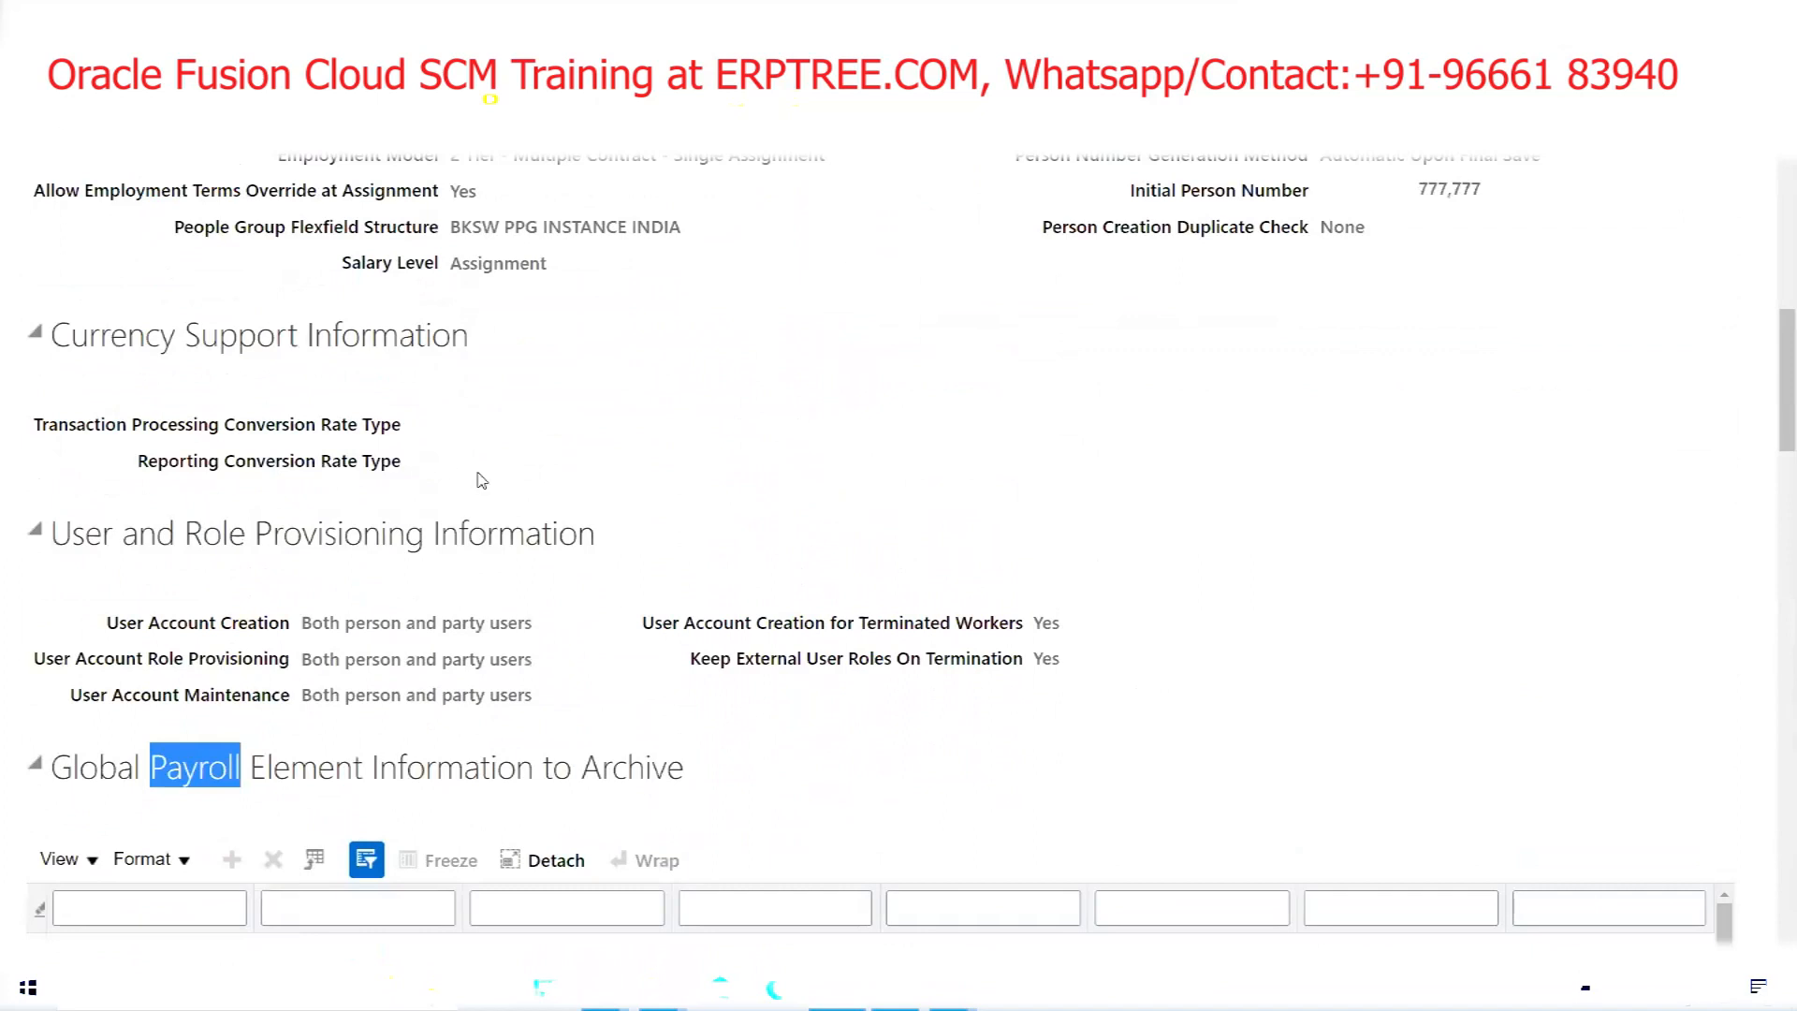
scroll(481, 480, up, 8)
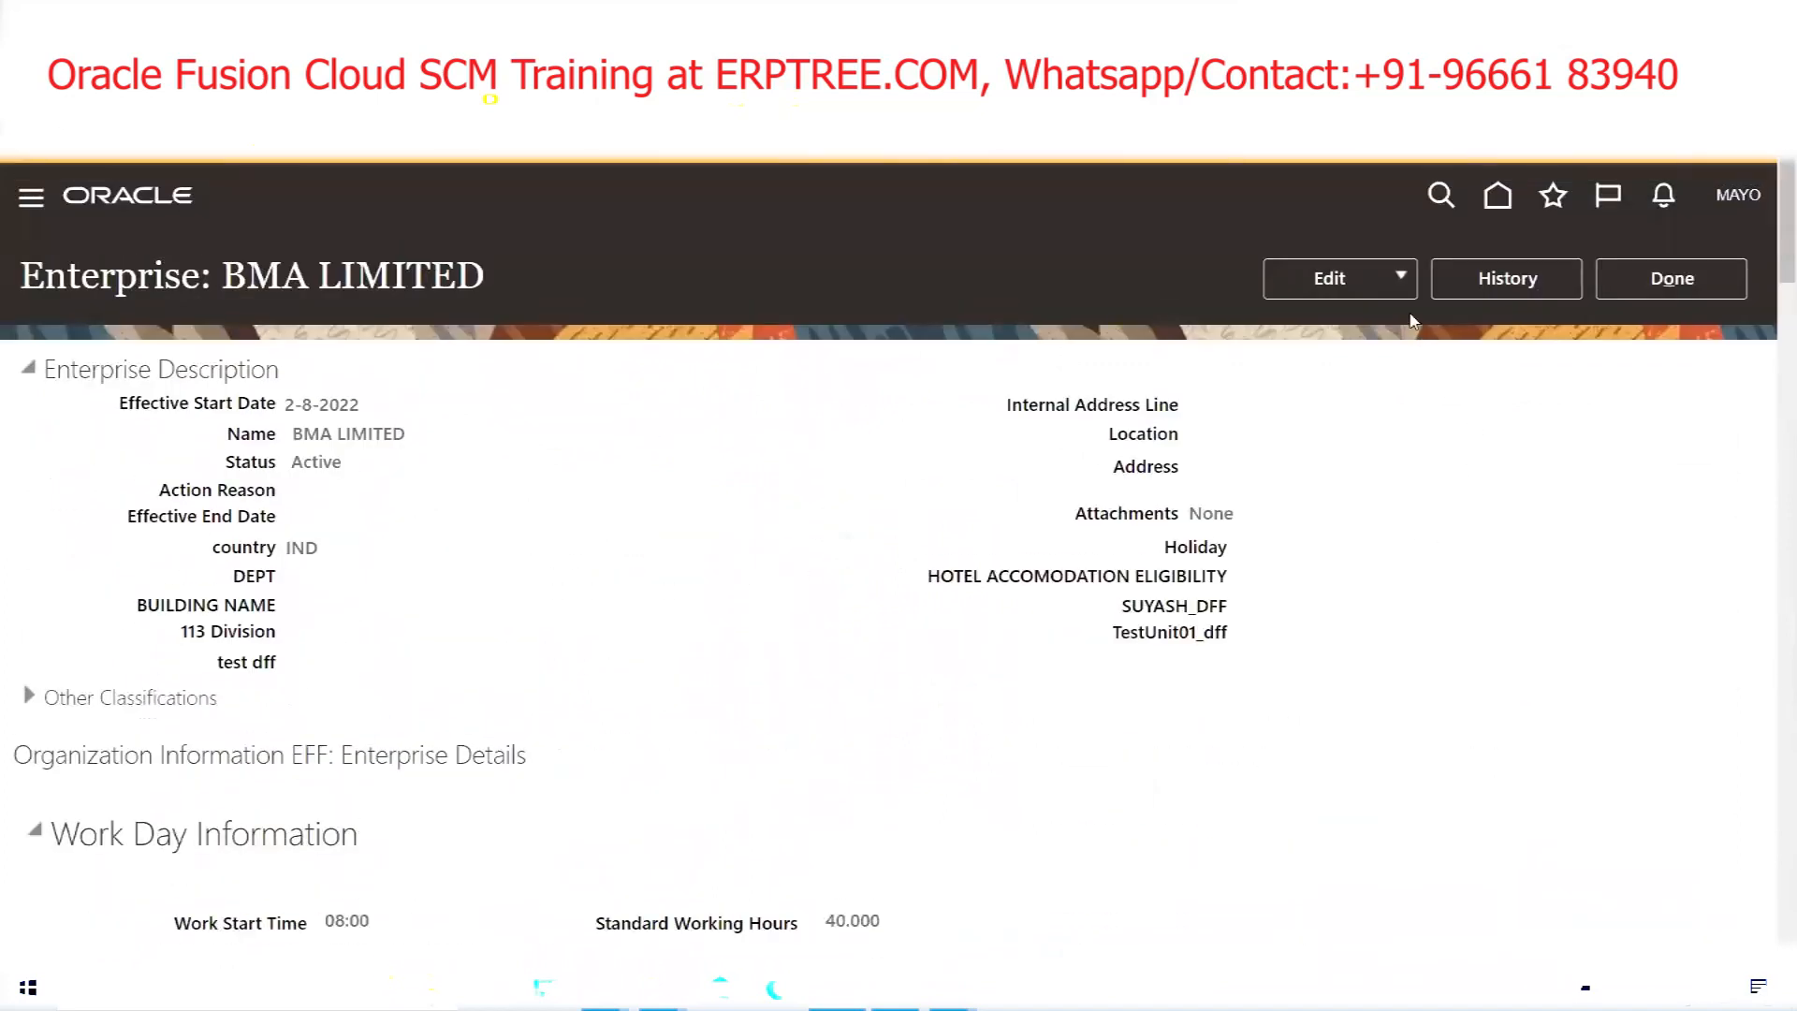
Start updating the BMA LIMITED enterprise record and look over its fields
click(1387, 281)
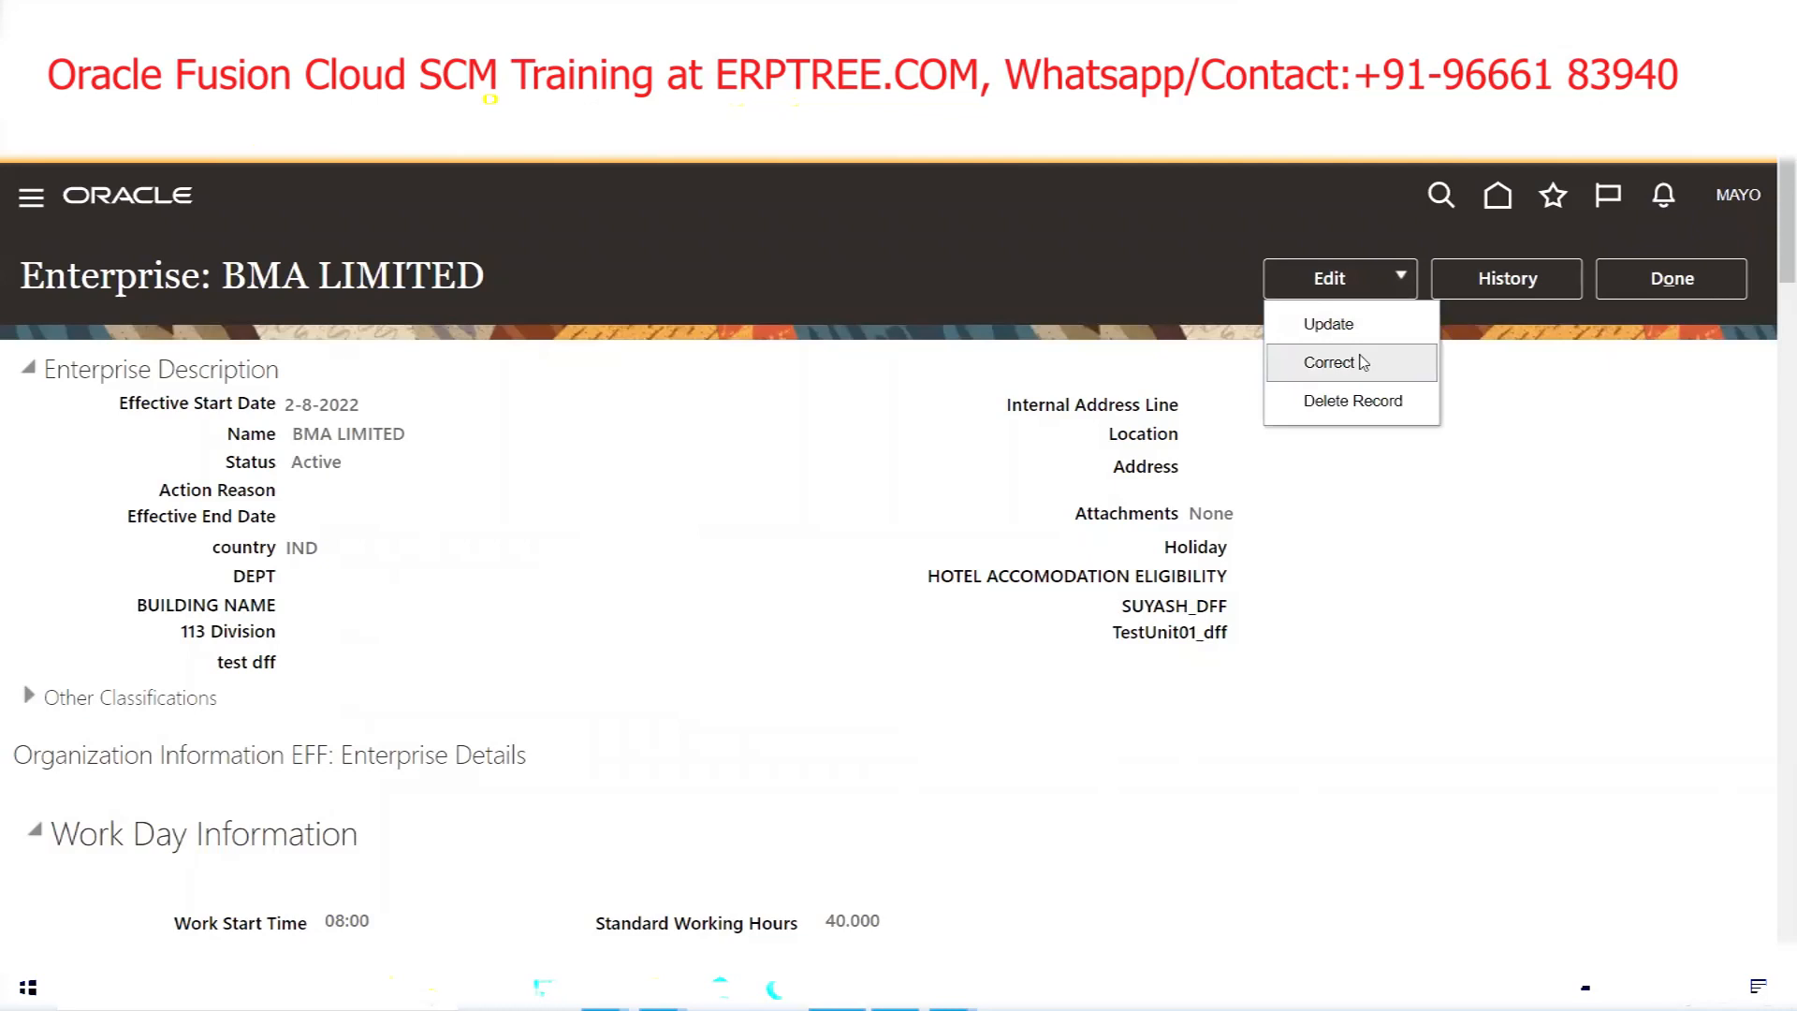
click(1362, 328)
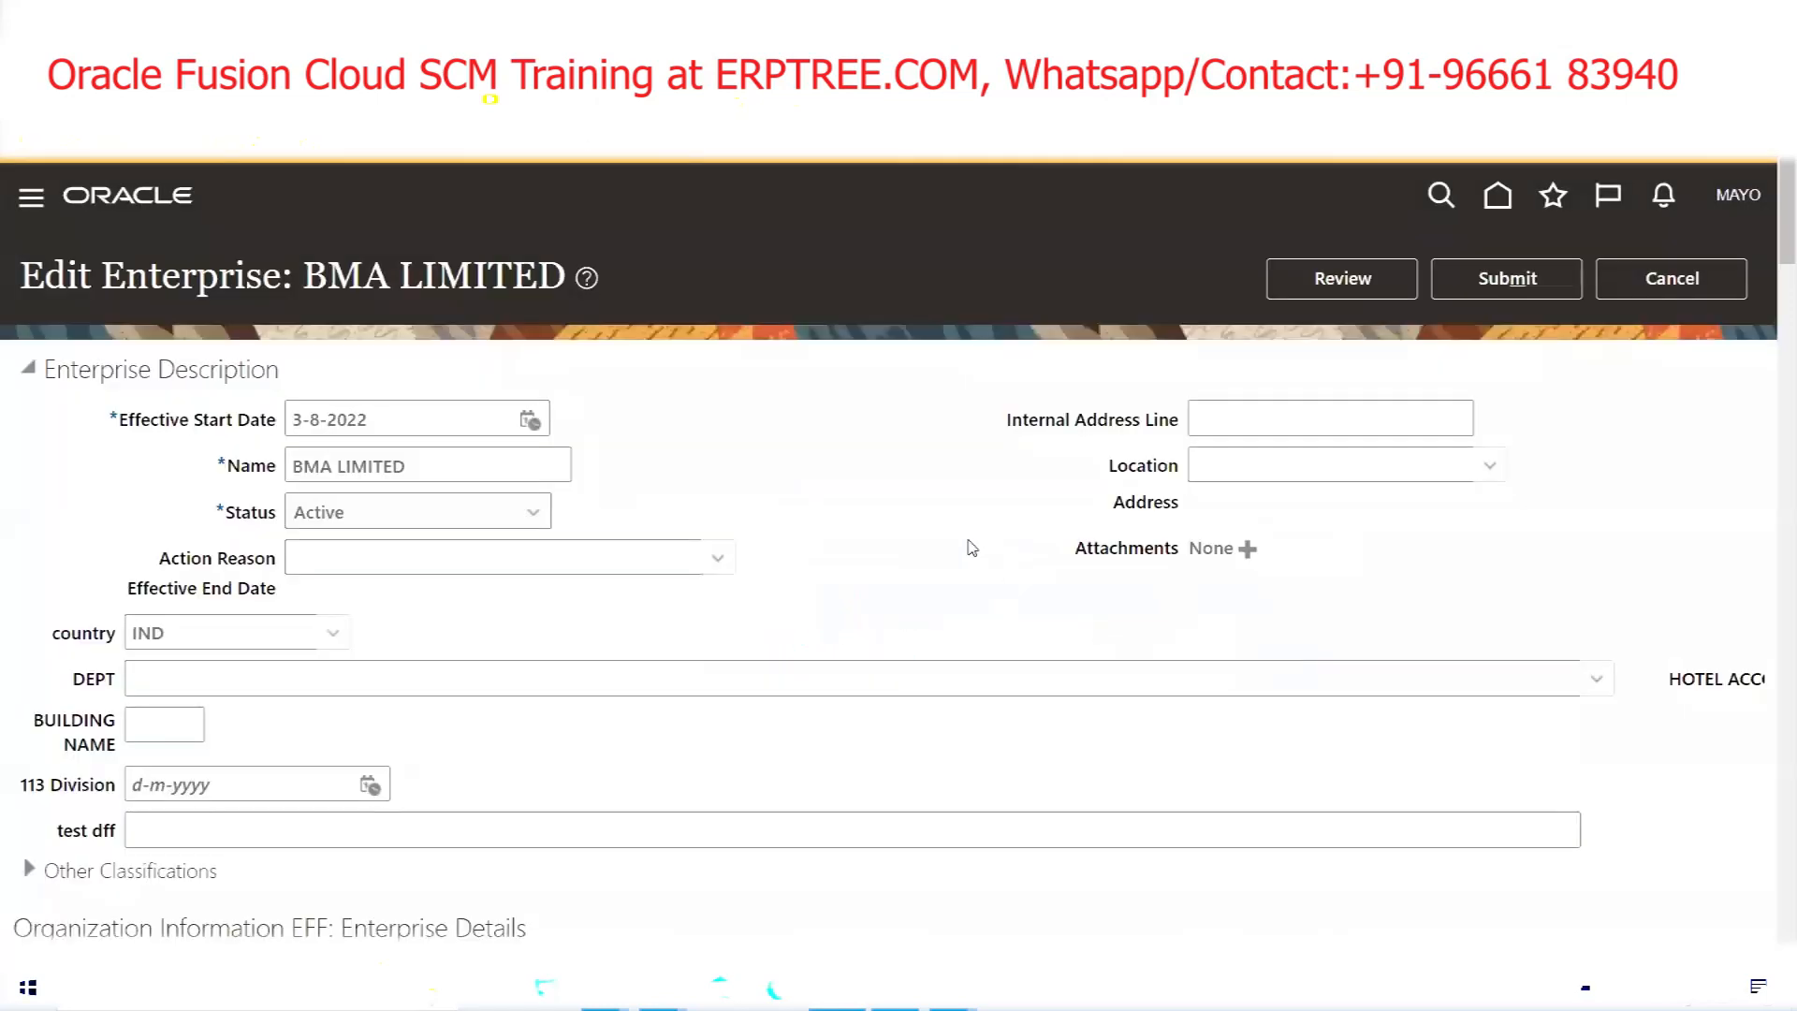
triple_click(477, 463)
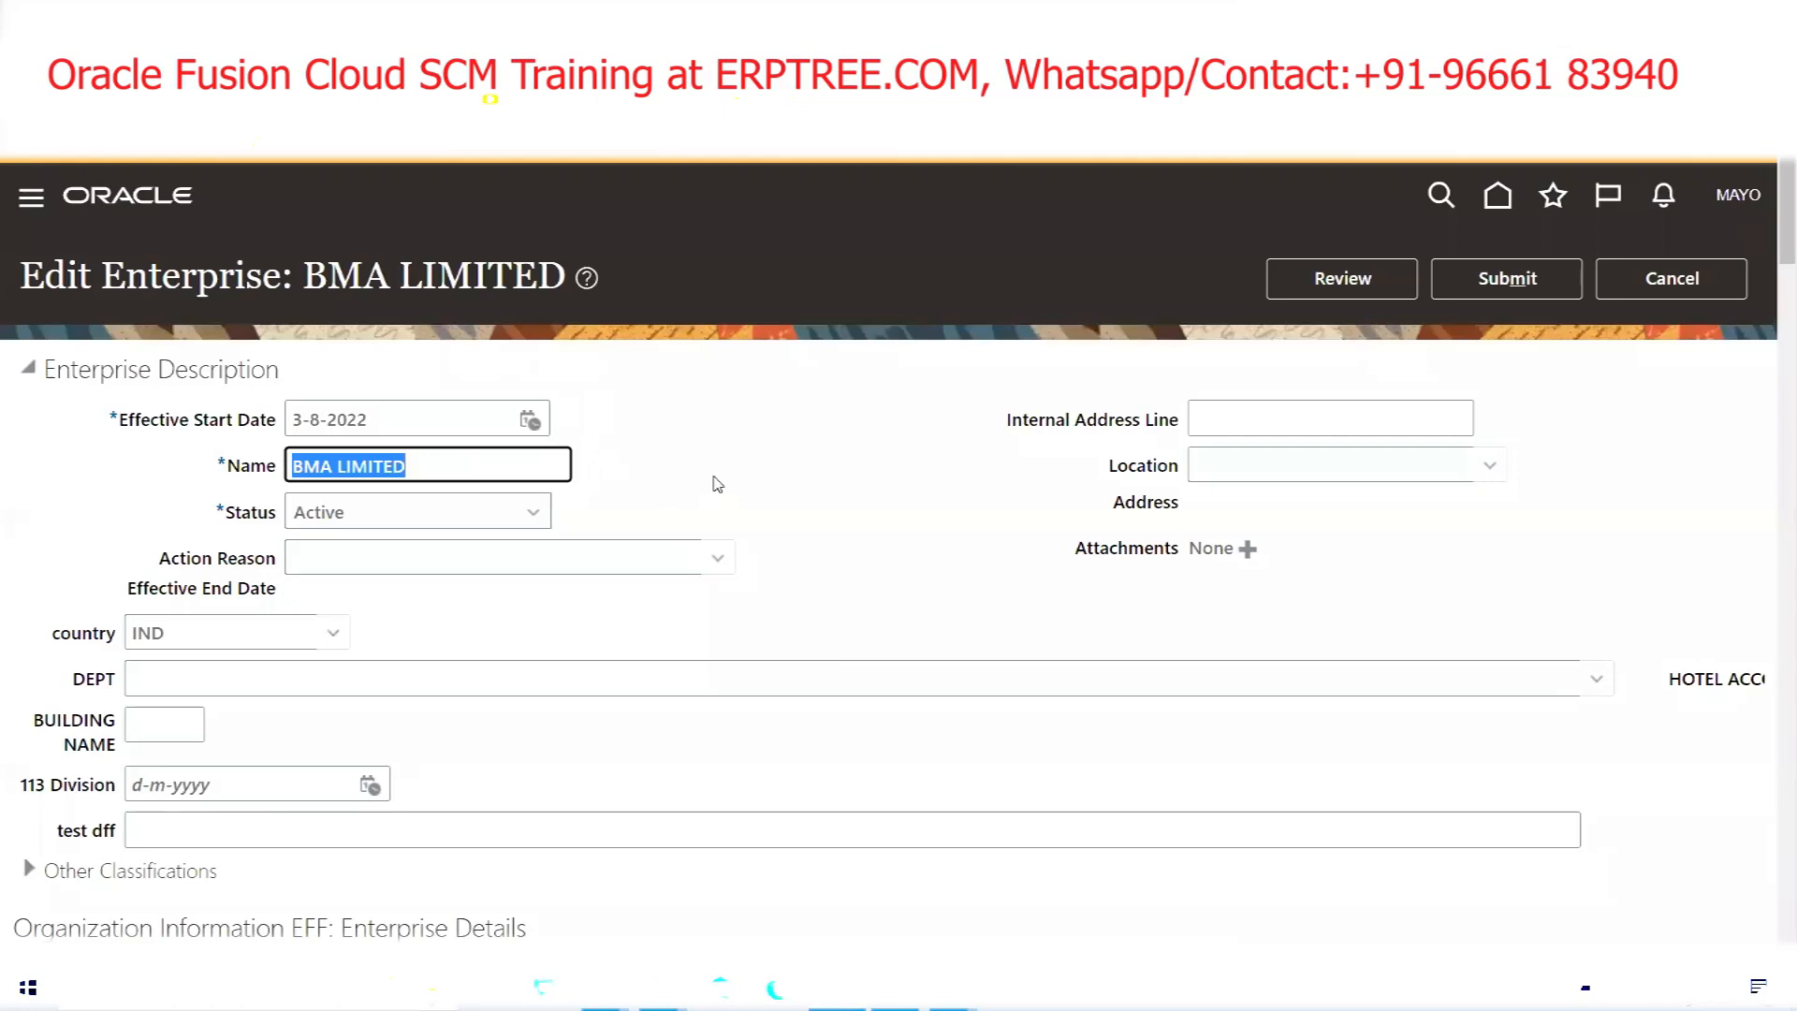
scroll(717, 420, down, 9)
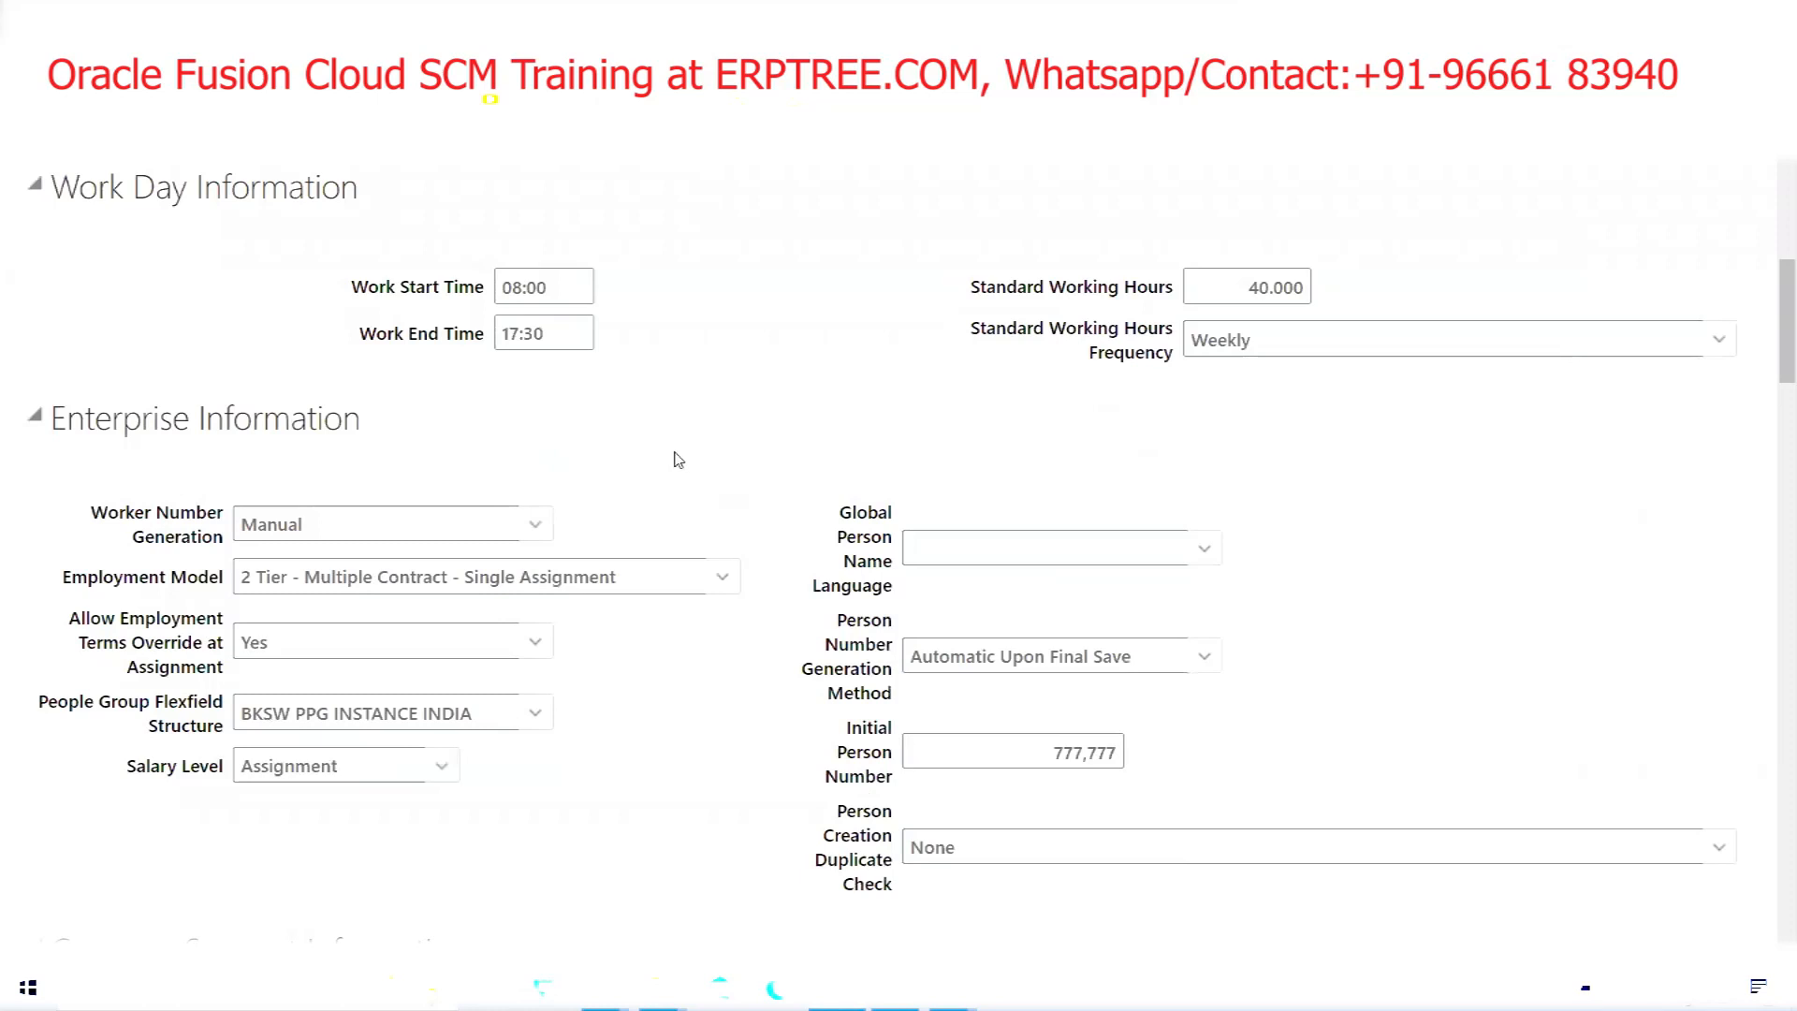
scroll(679, 460, down, 3)
scroll(679, 460, up, 1)
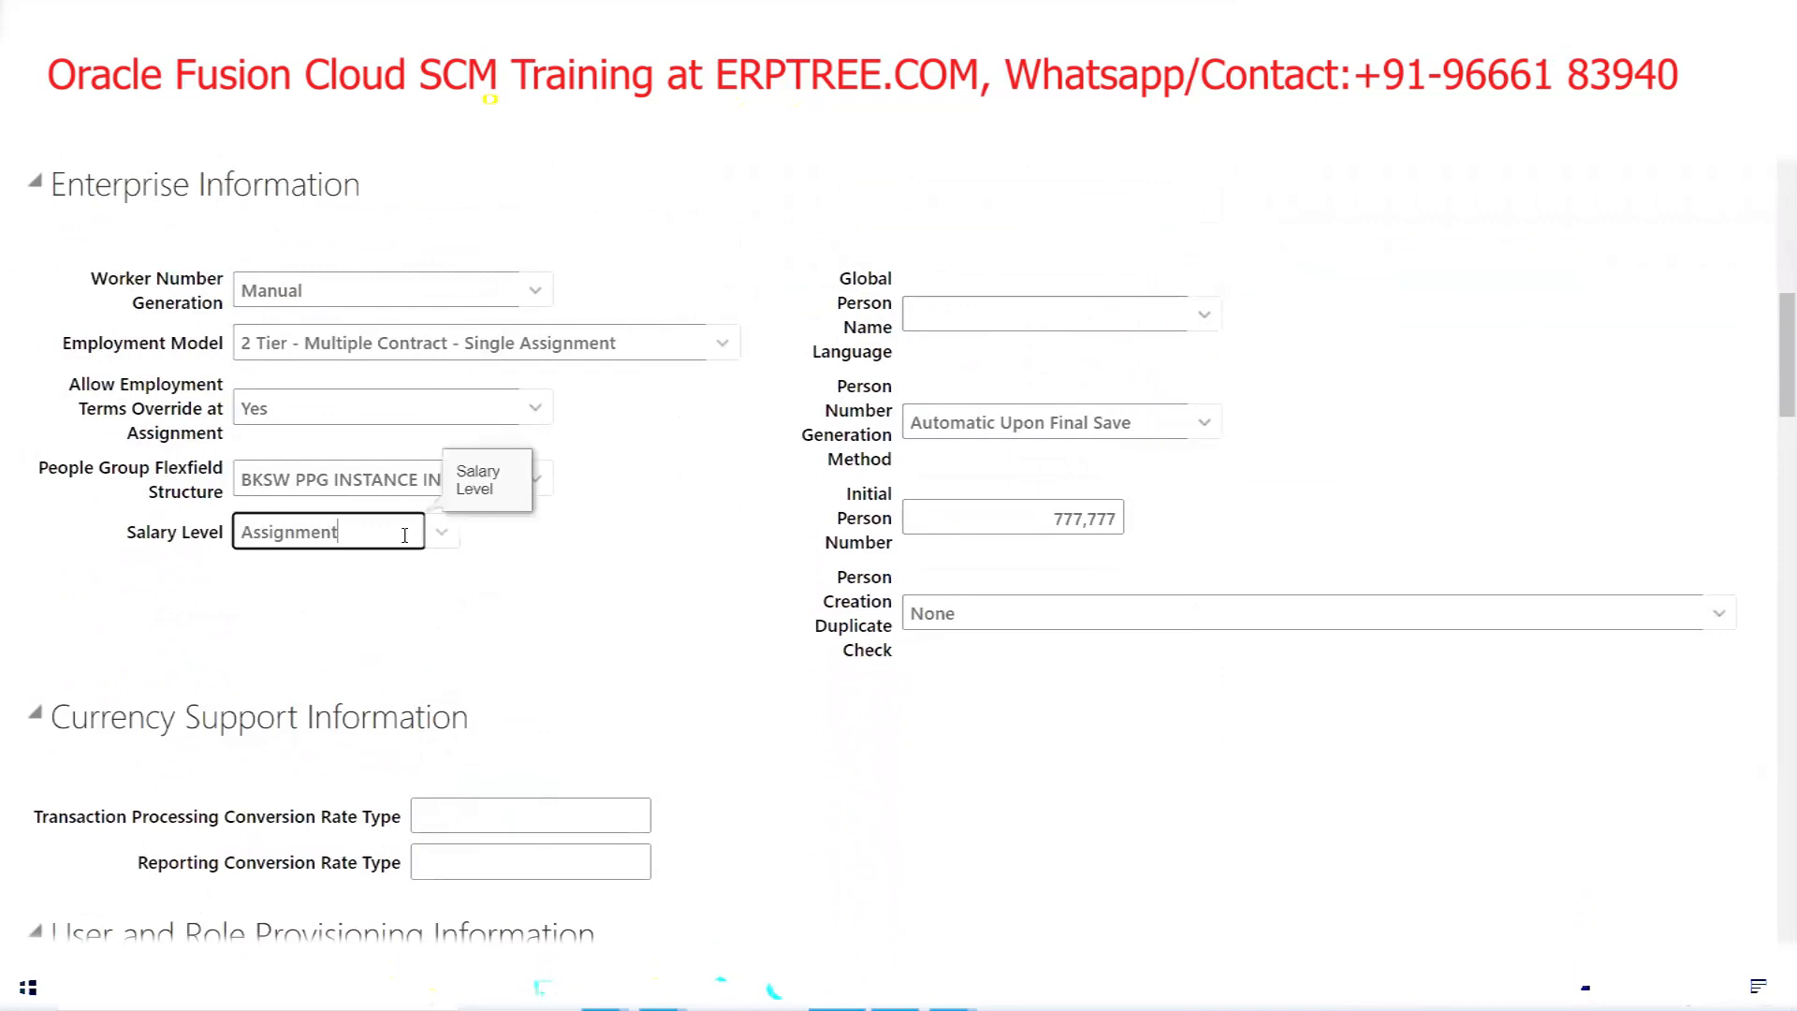
Review the available Salary Level options for the enterprise
click(441, 532)
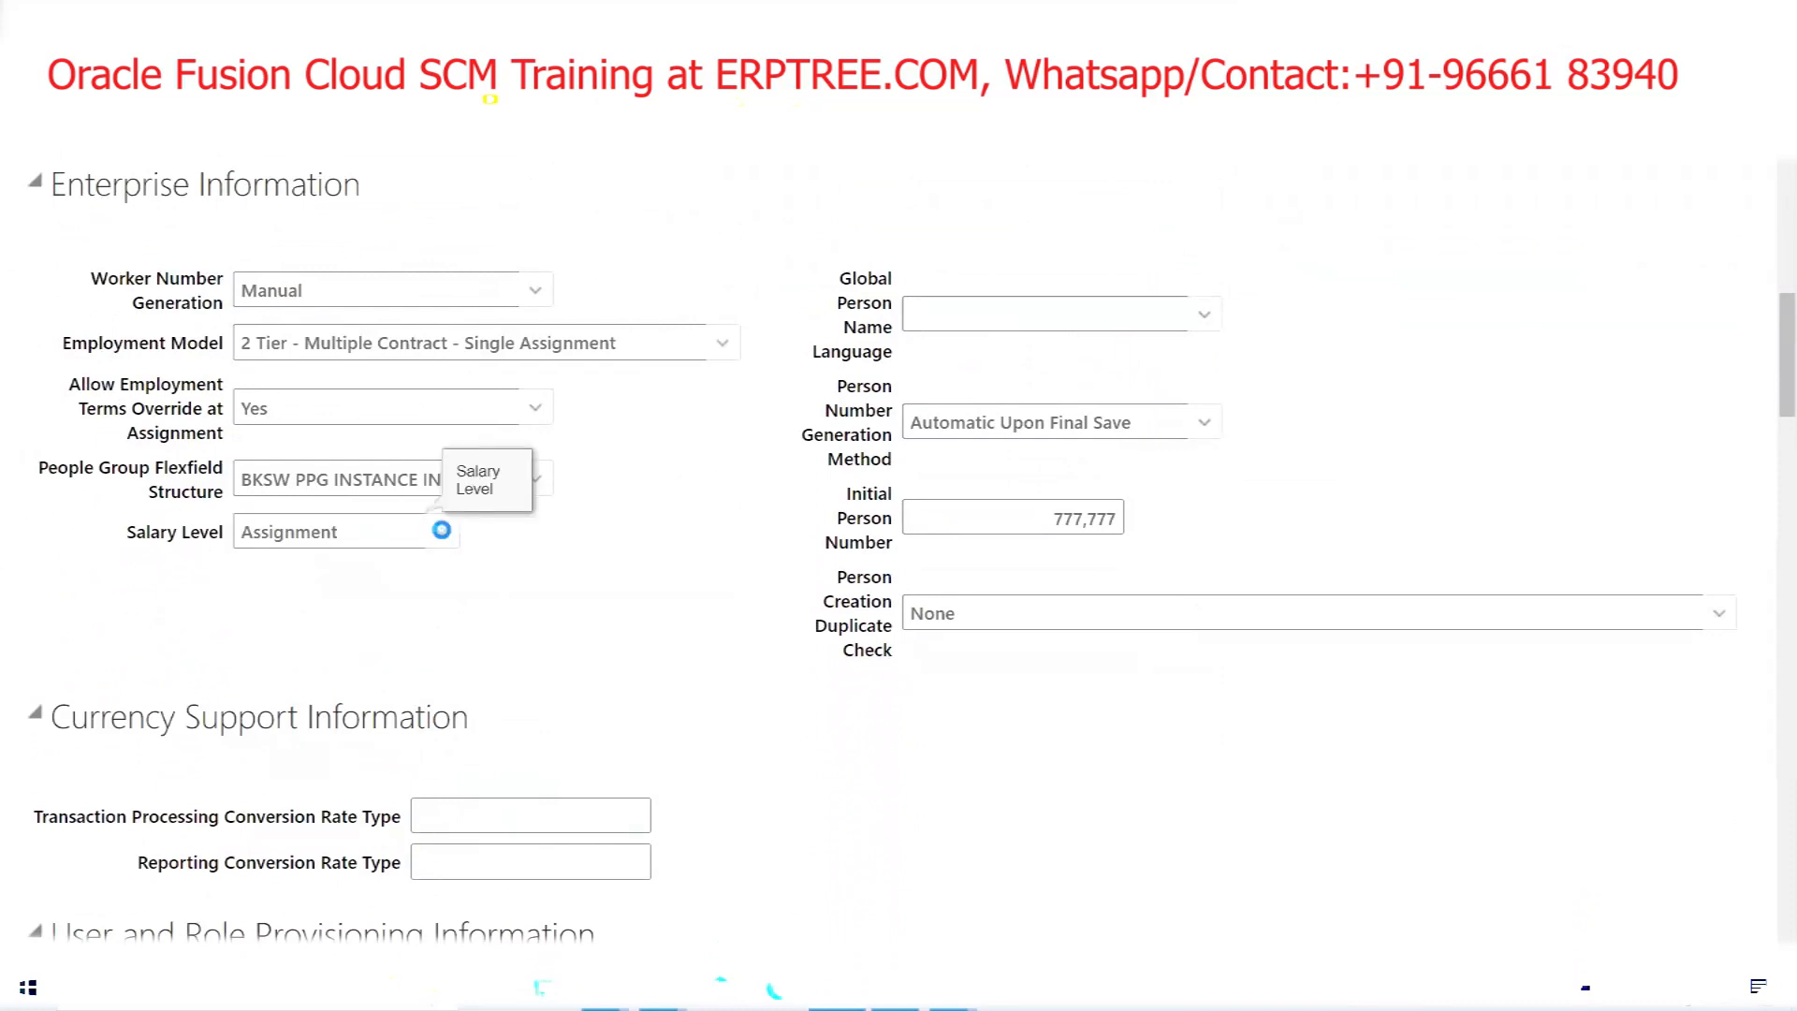
click(628, 452)
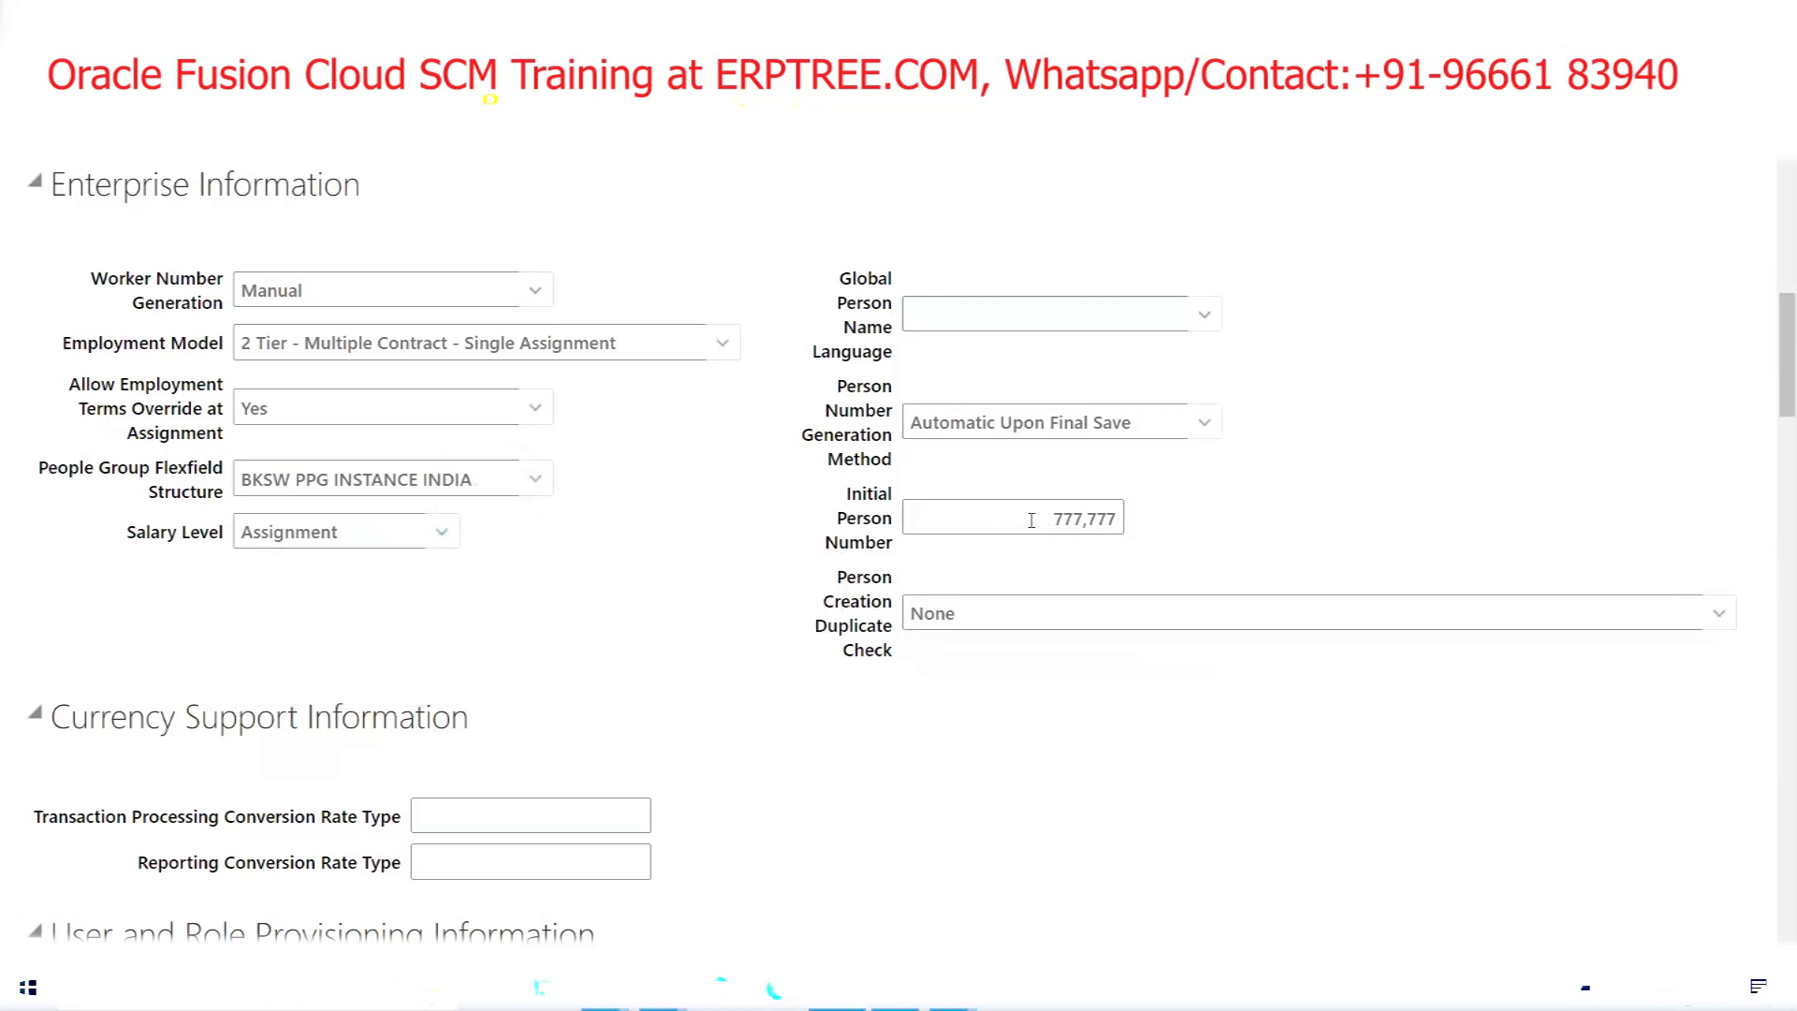
scroll(630, 586, down, 6)
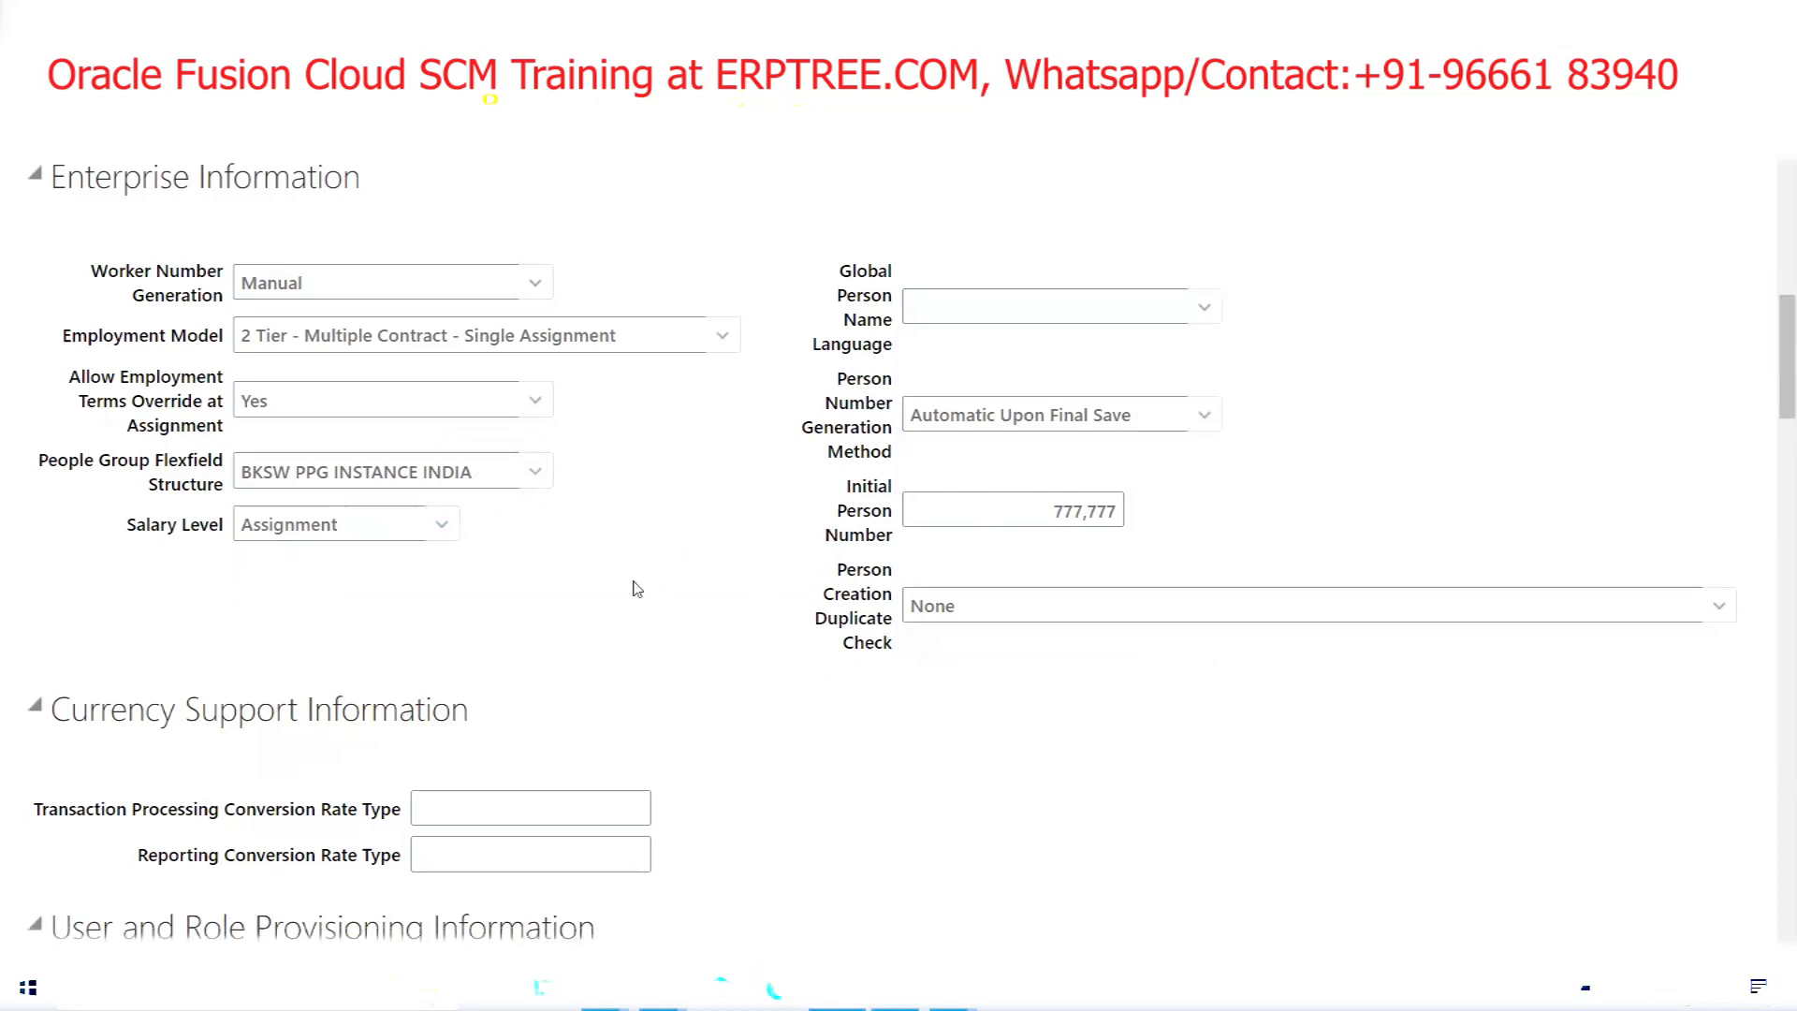
scroll(634, 588, down, 6)
scroll(632, 583, down, 7)
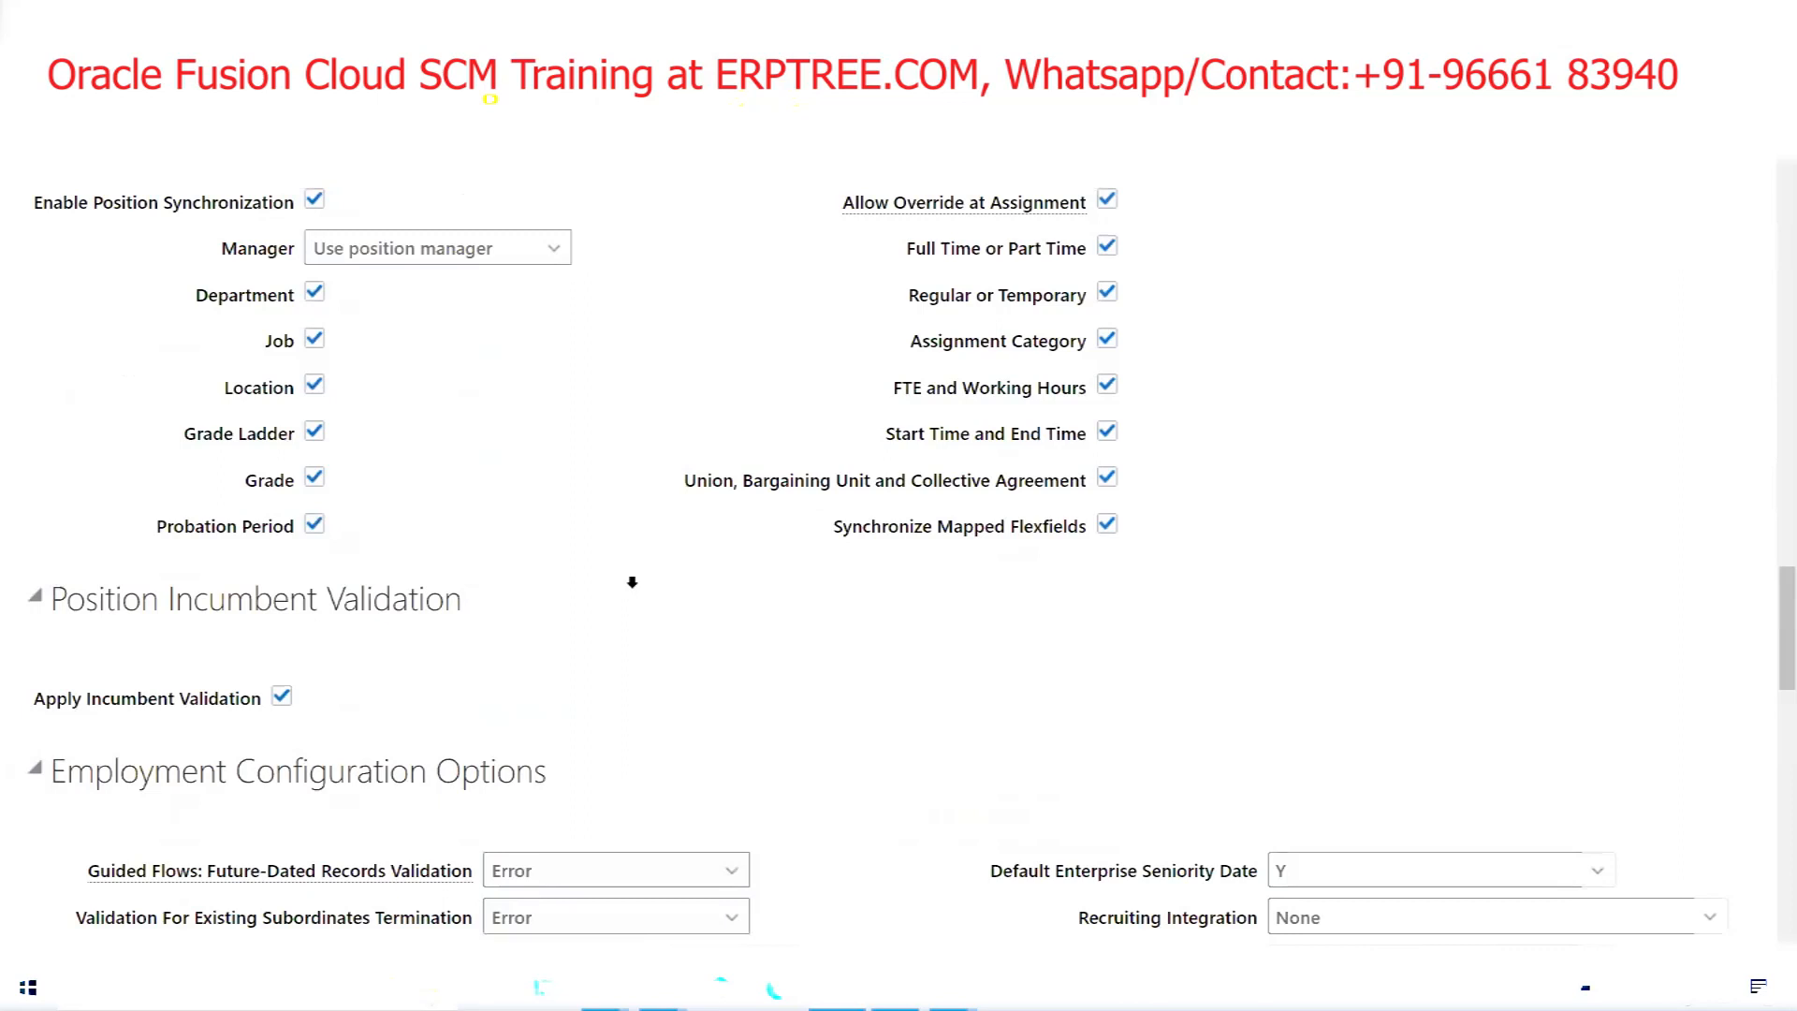
scroll(632, 582, down, 15)
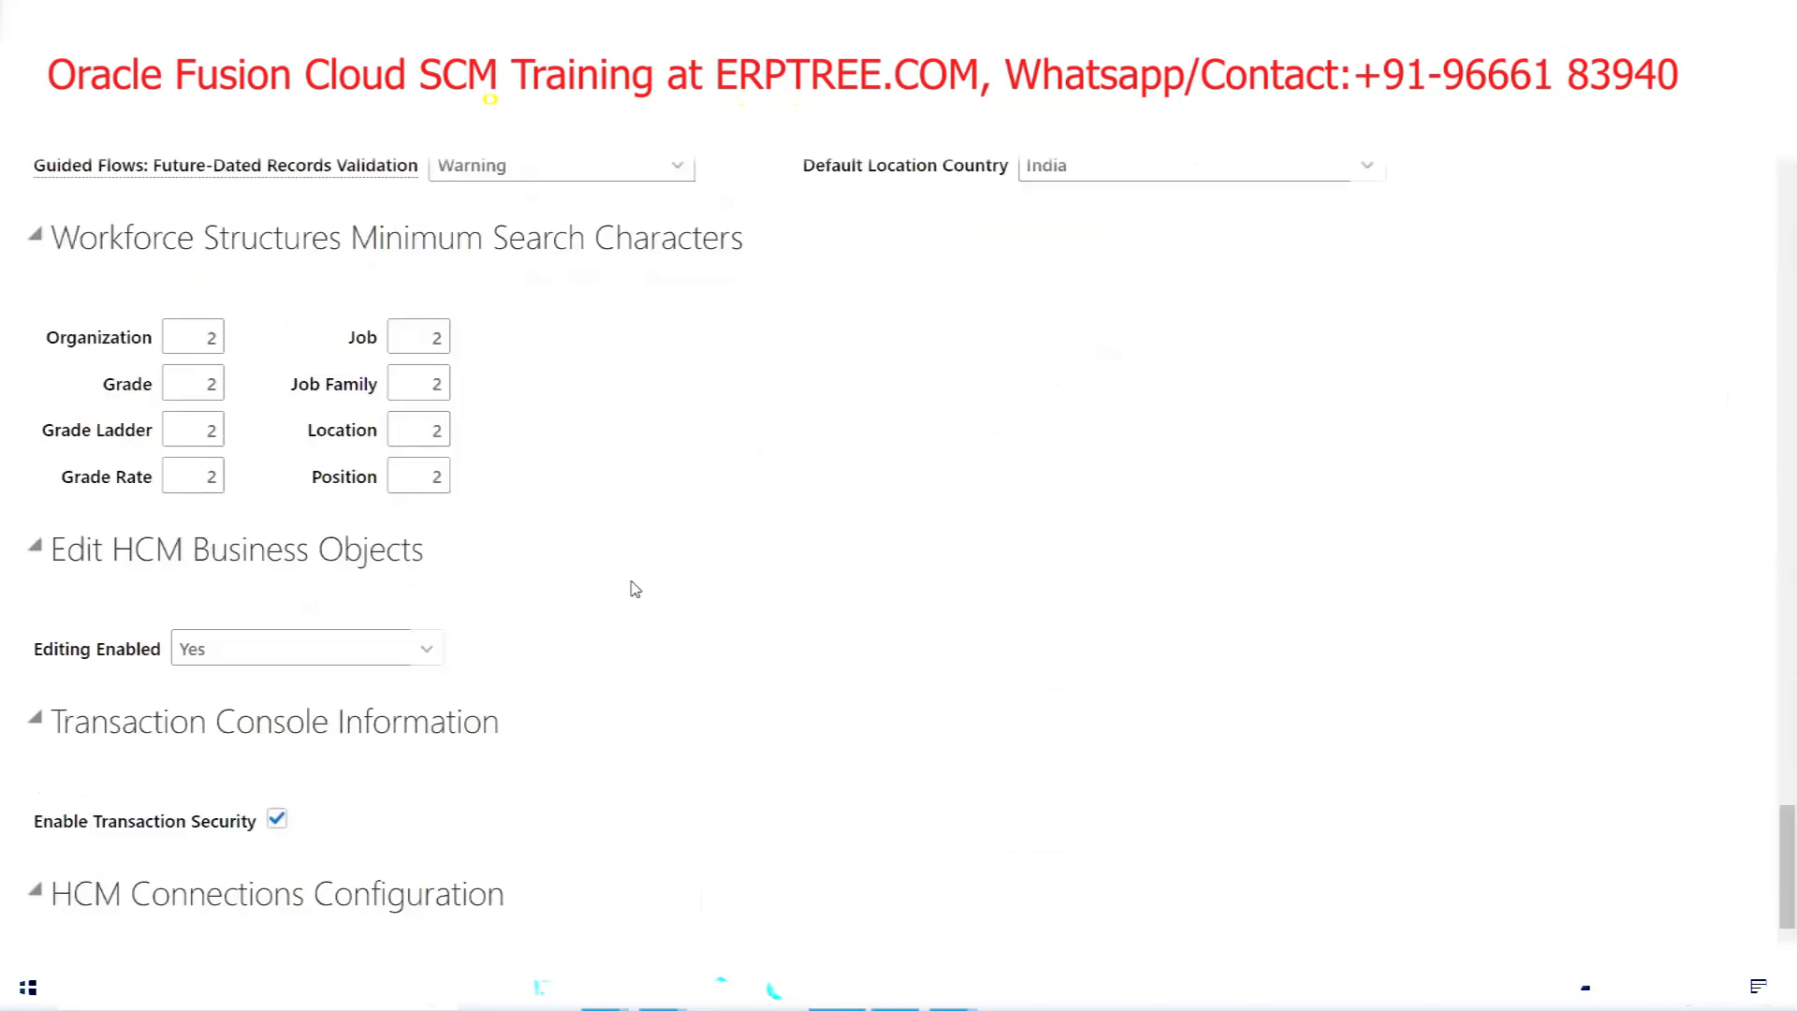
scroll(635, 588, up, 15)
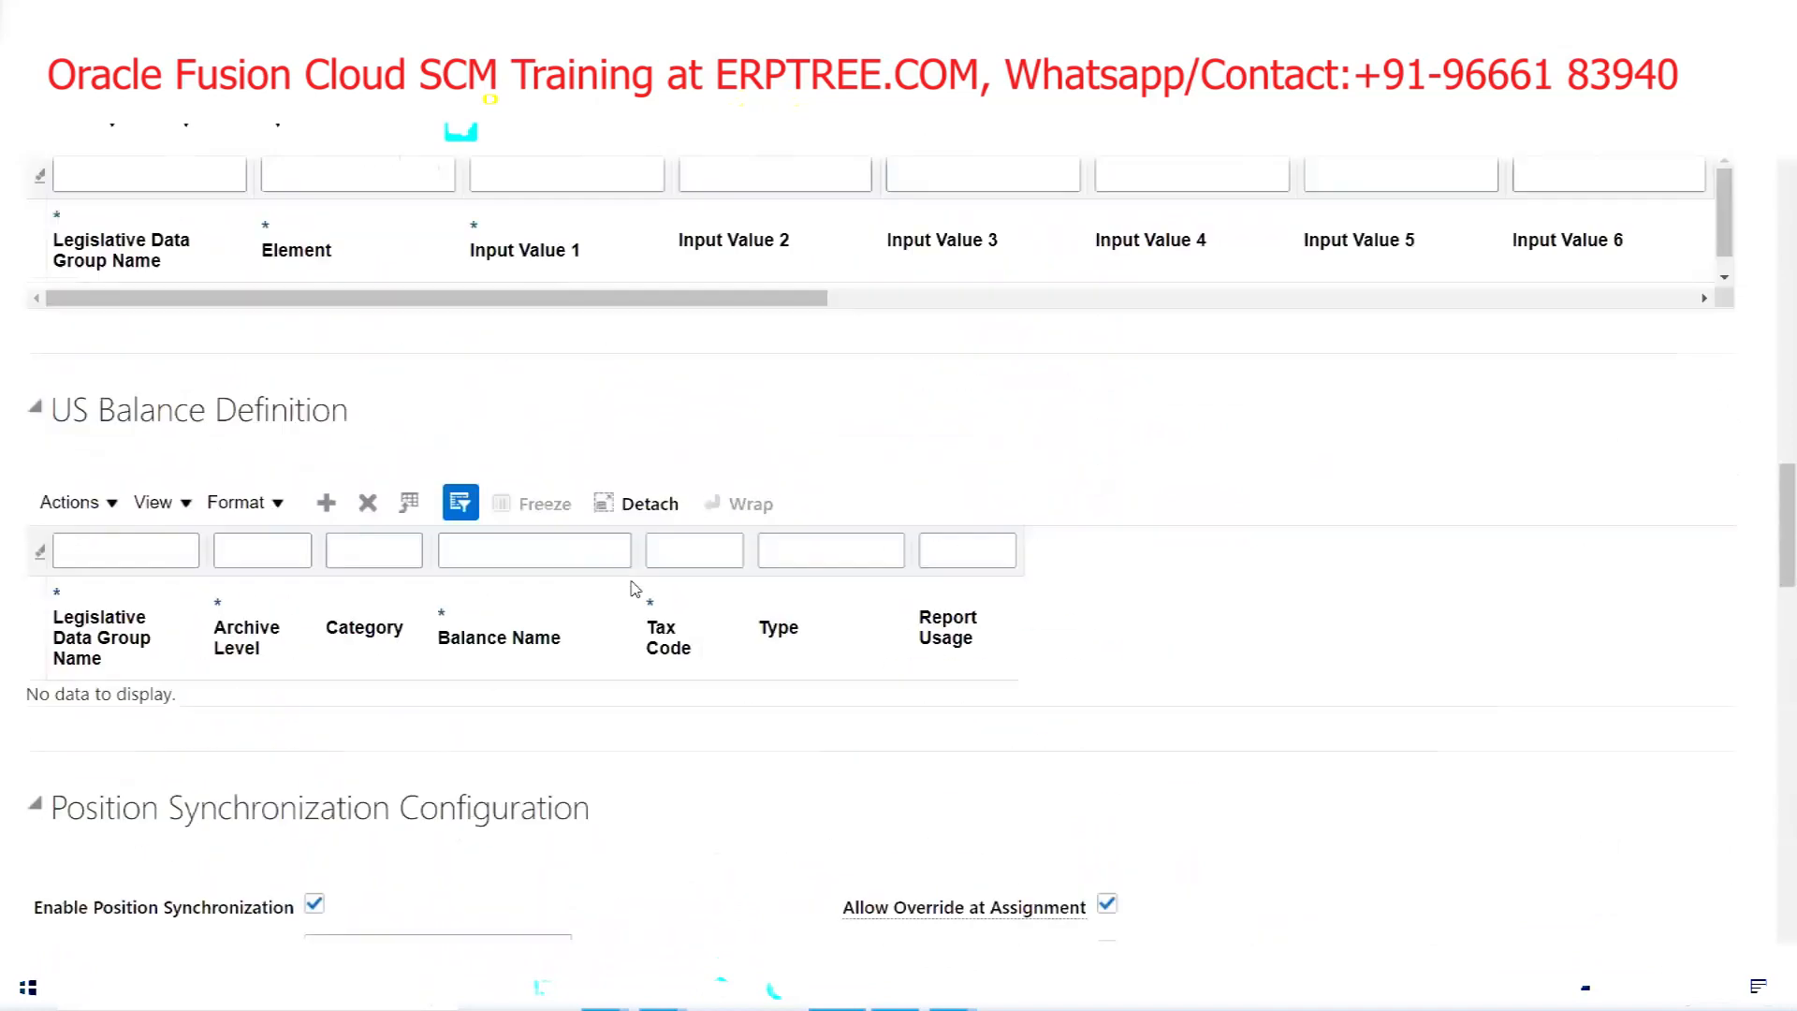
scroll(633, 588, up, 12)
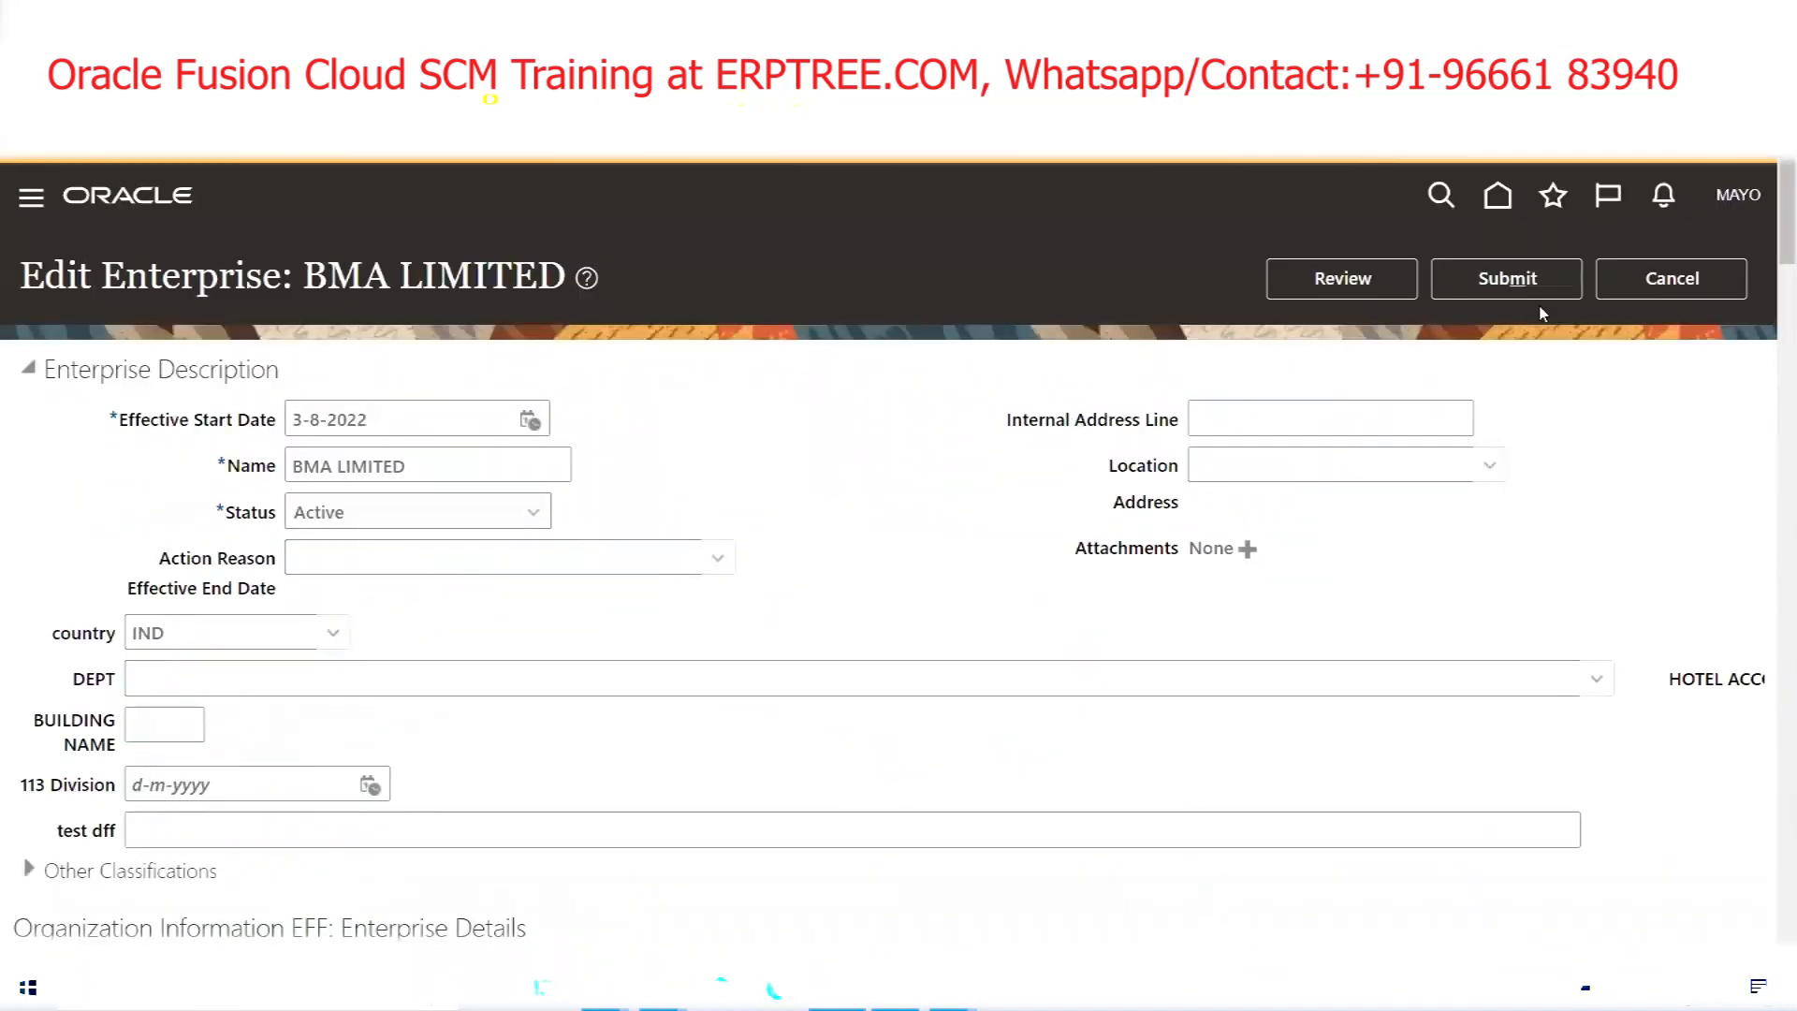
Cancel the enterprise edits without saving and bring up the Excel structure notes
click(1718, 281)
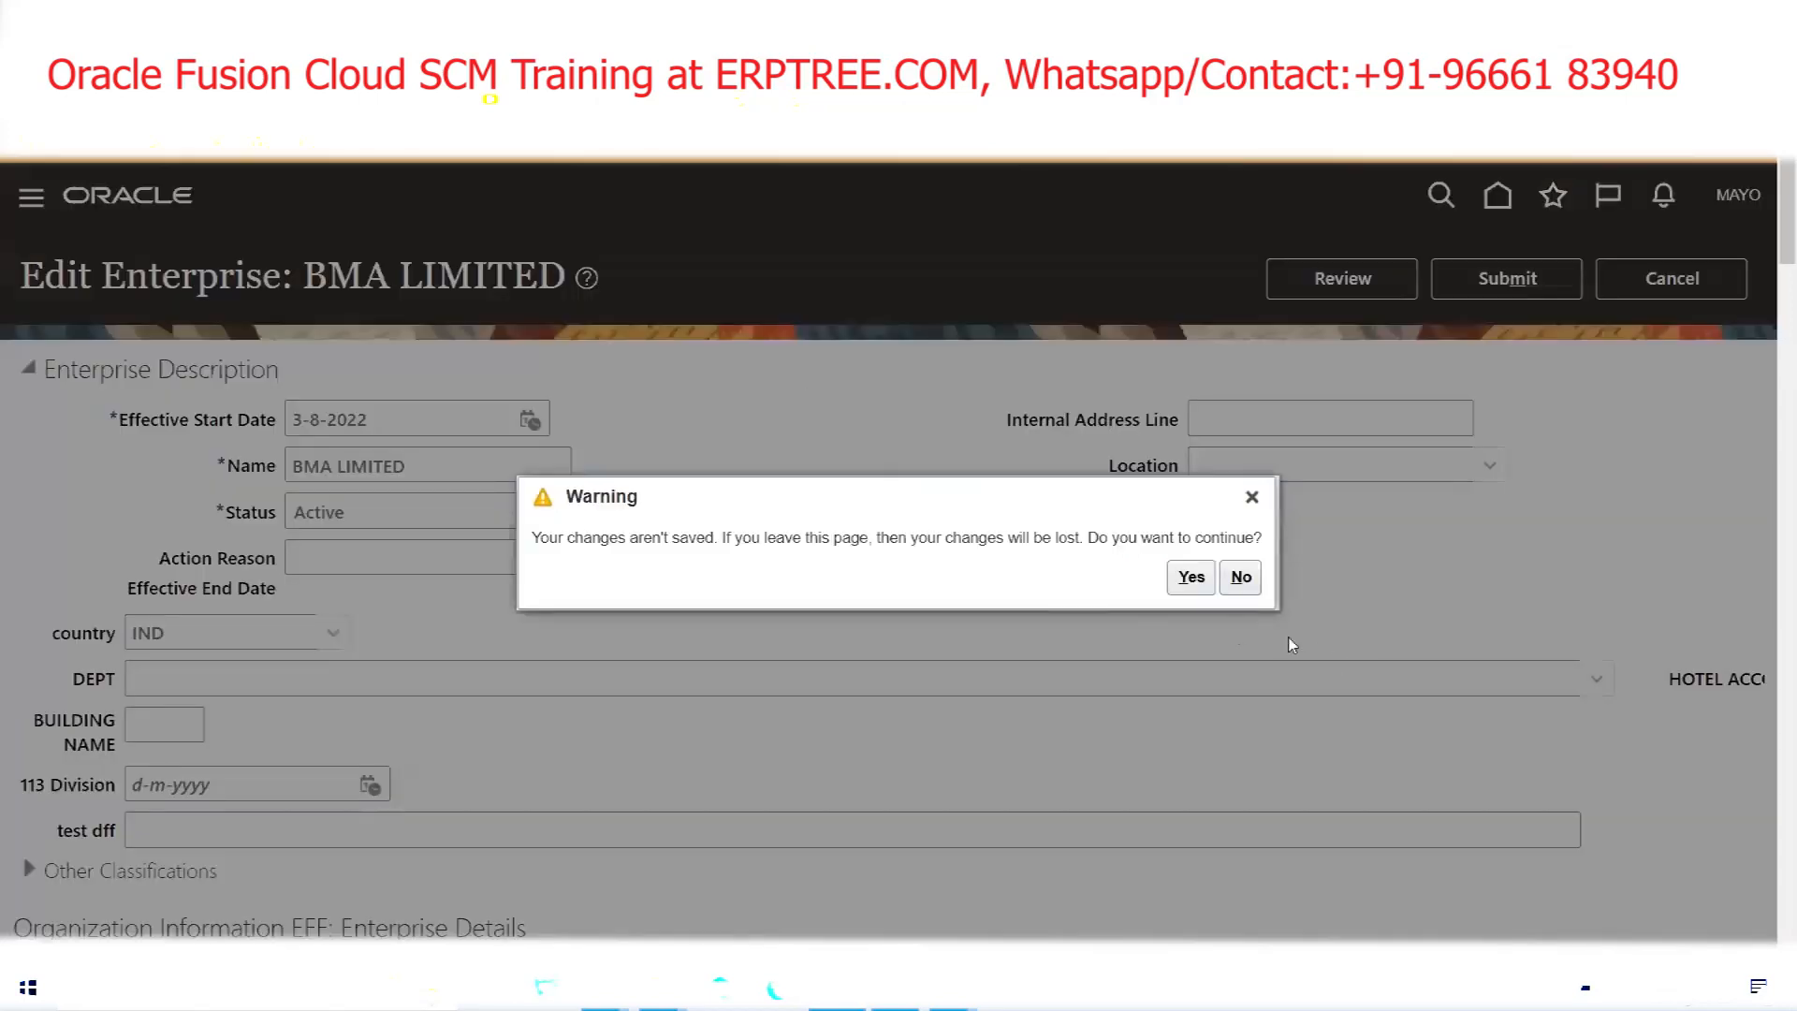
click(1192, 577)
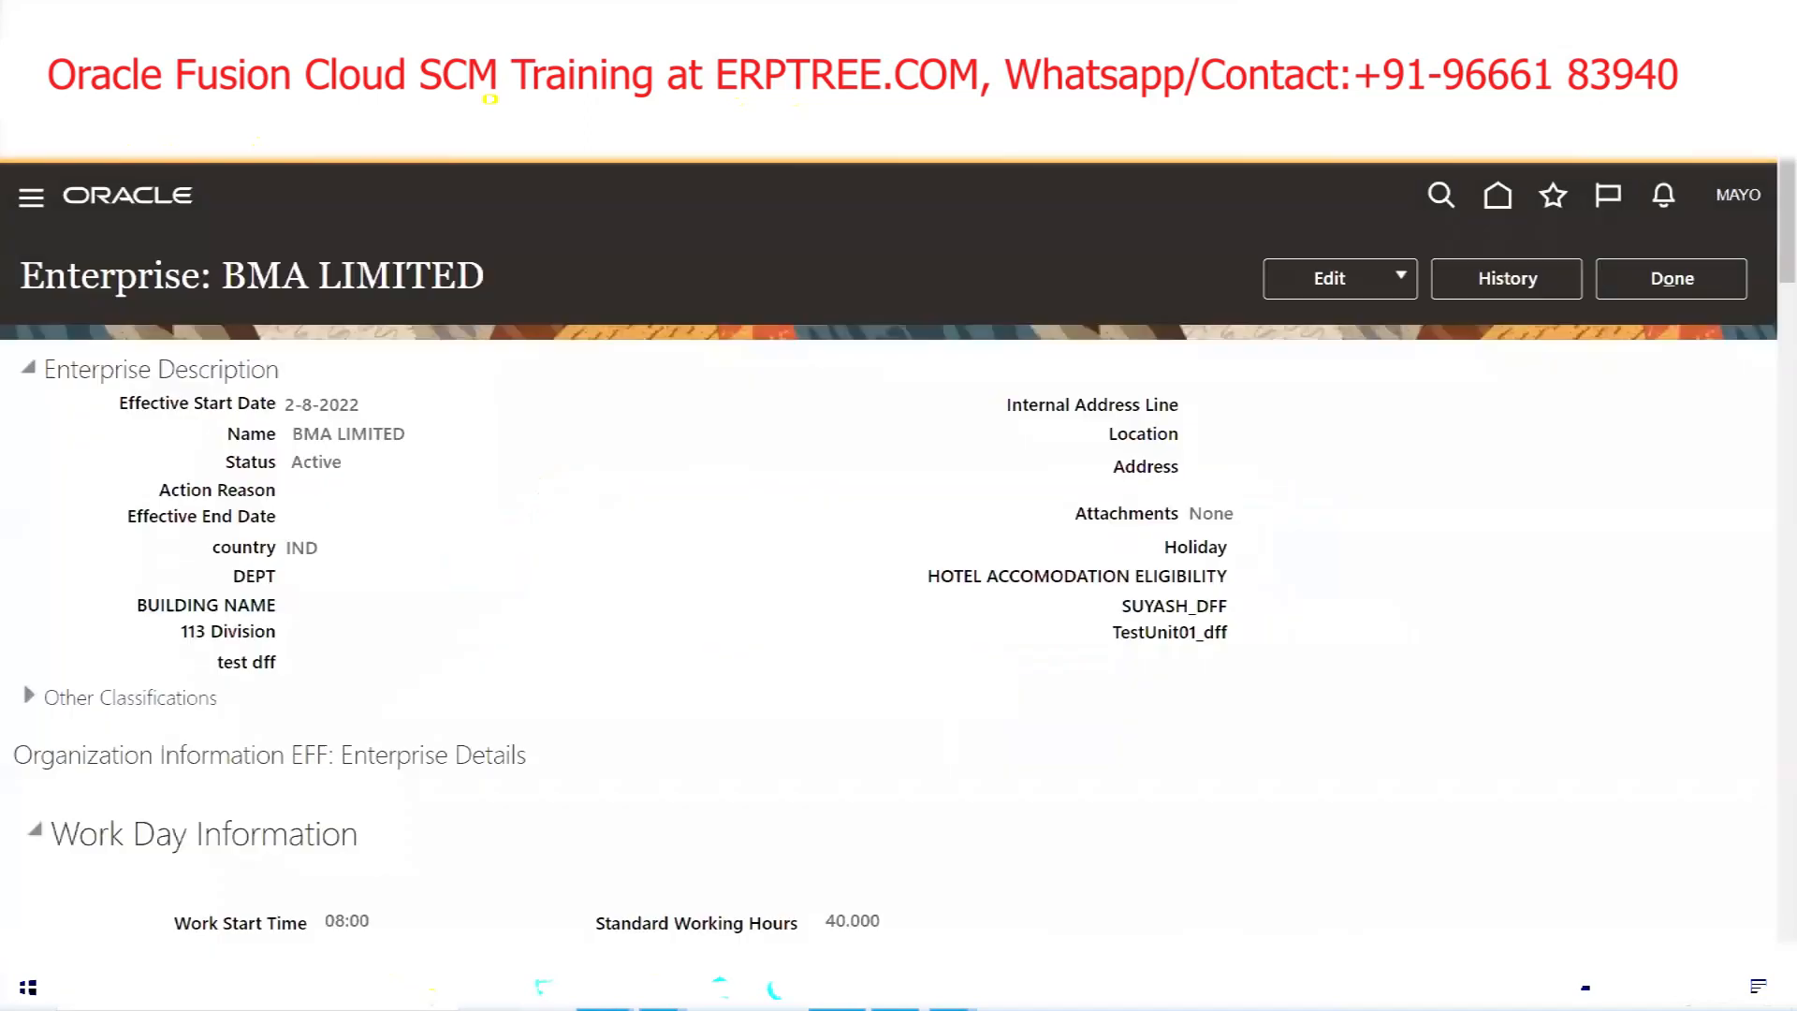
mouse_move(562, 988)
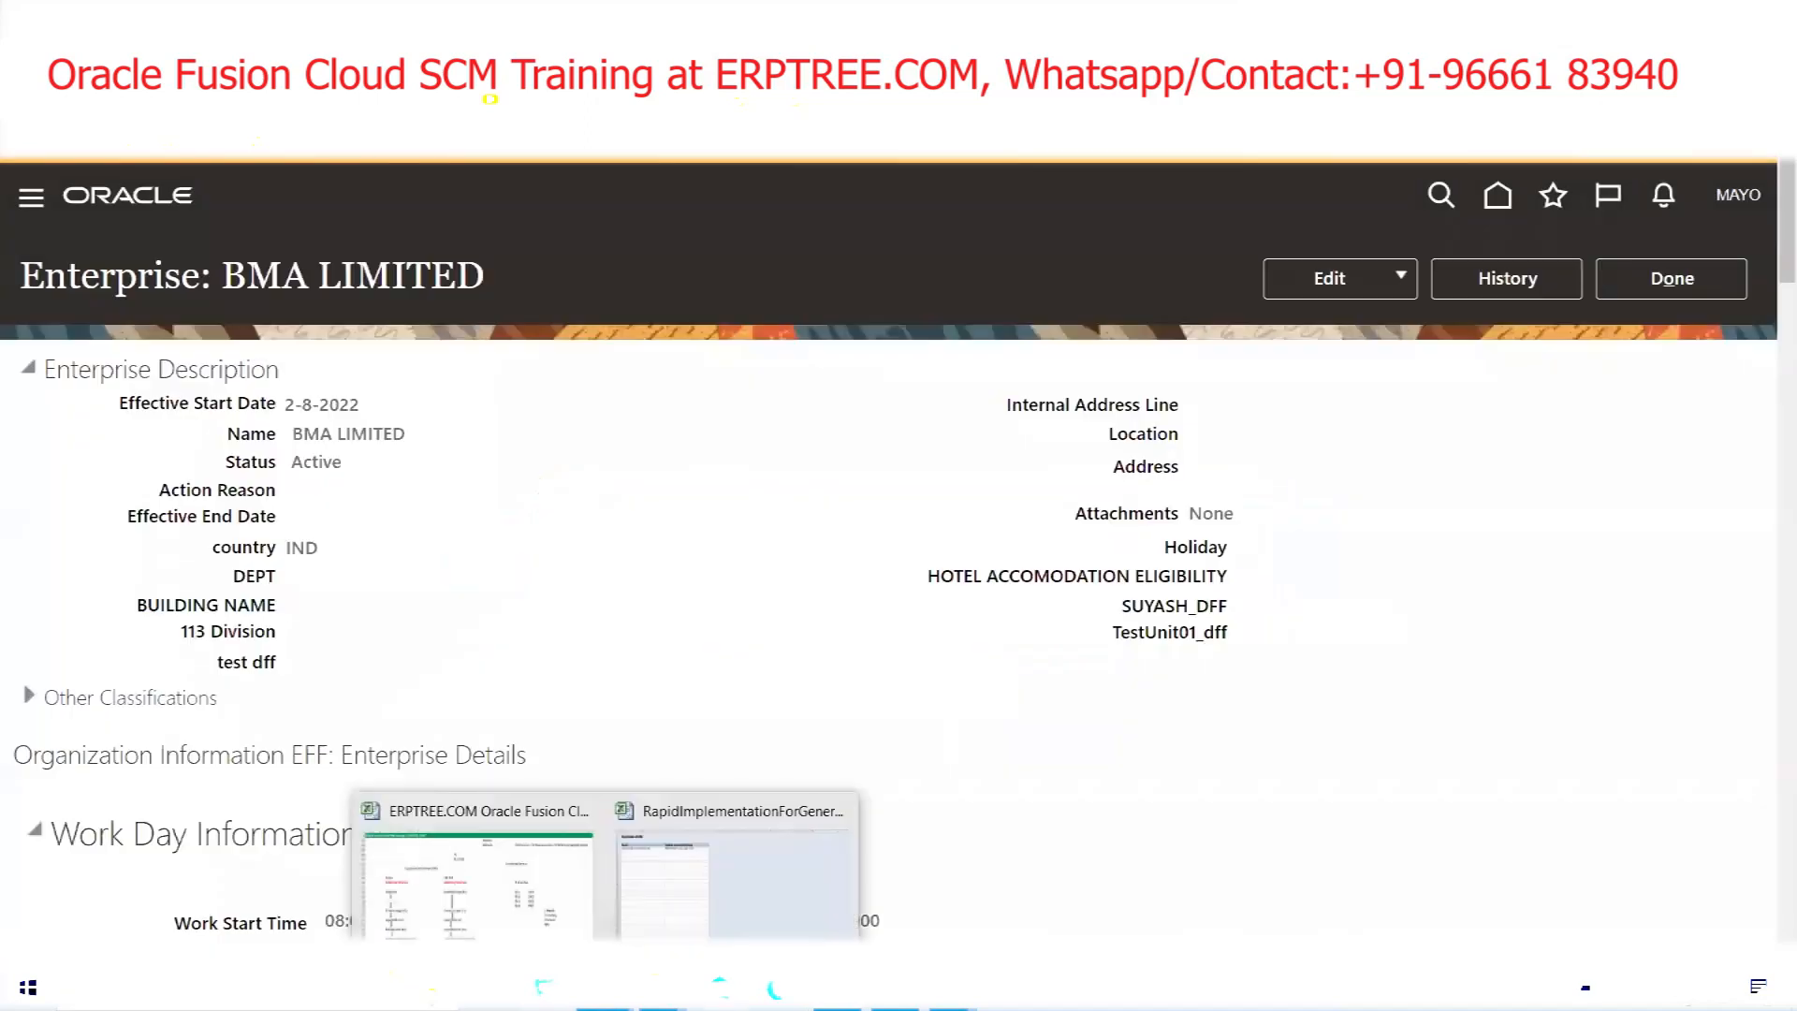
click(525, 894)
Mark Division (O) across columns C–D, then return to Oracle and close the enterprise view
click(191, 619)
drag(242, 620, 267, 617)
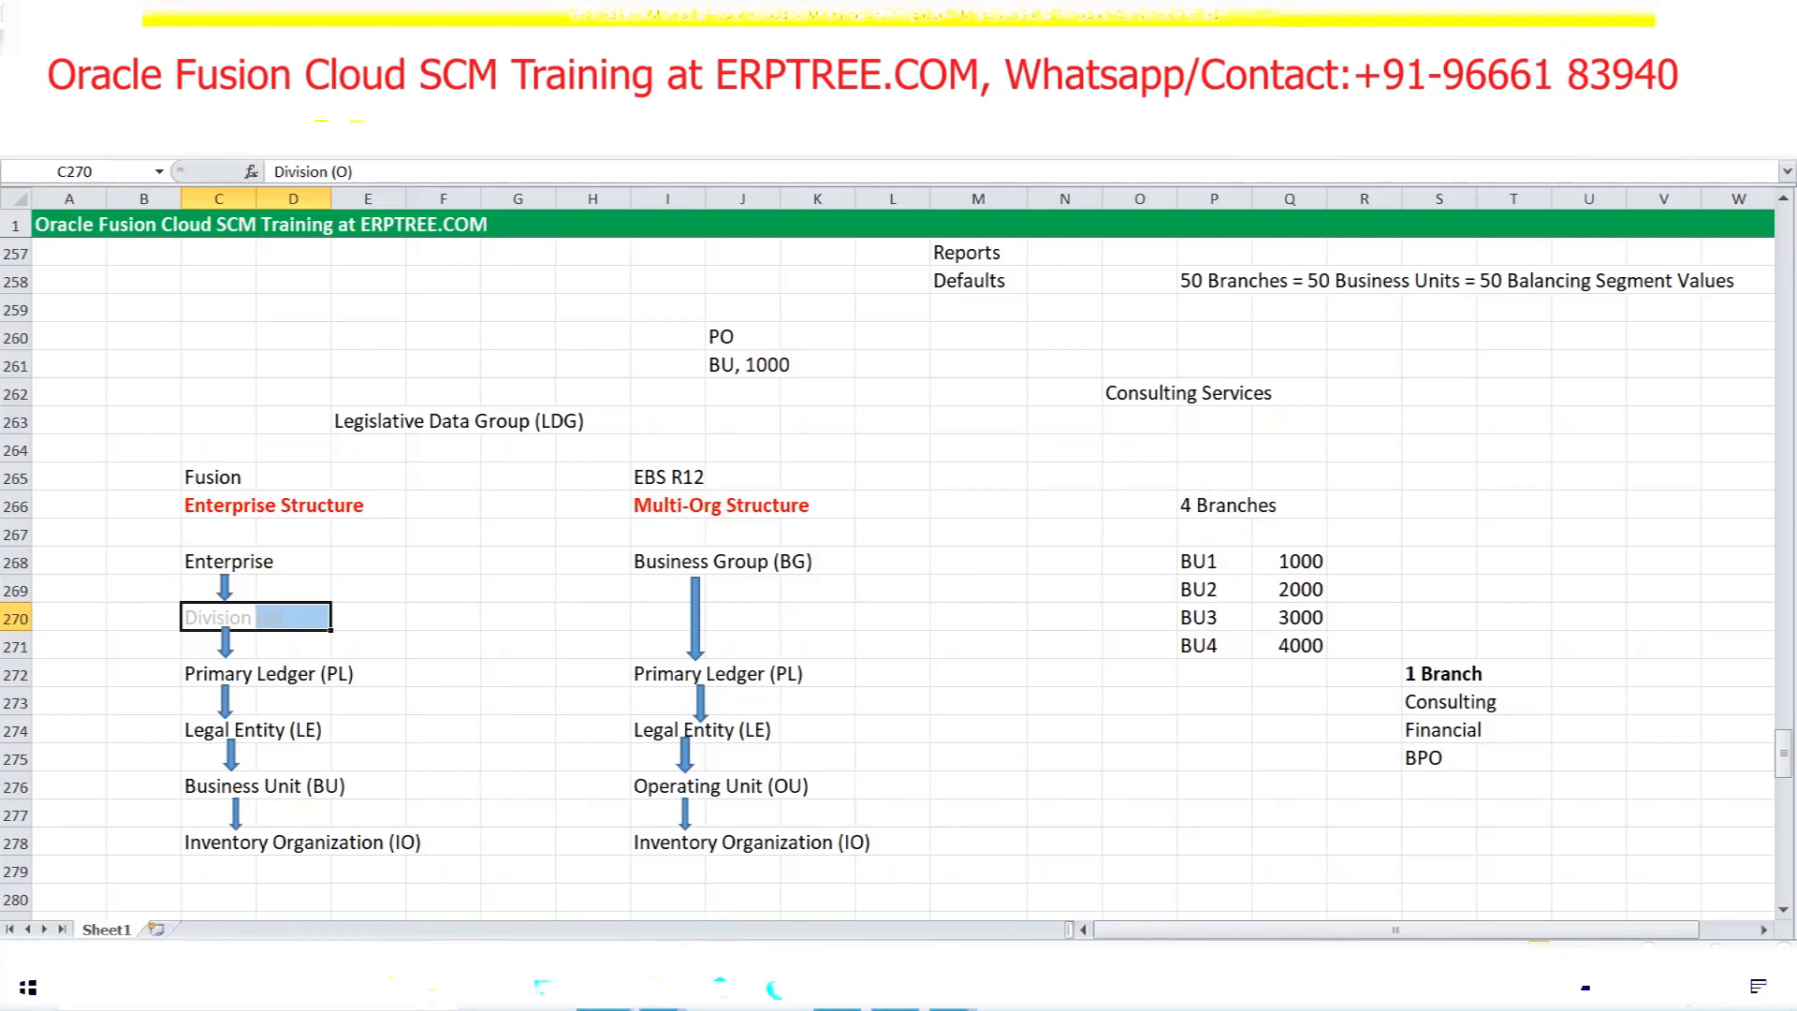
click(838, 989)
click(1726, 280)
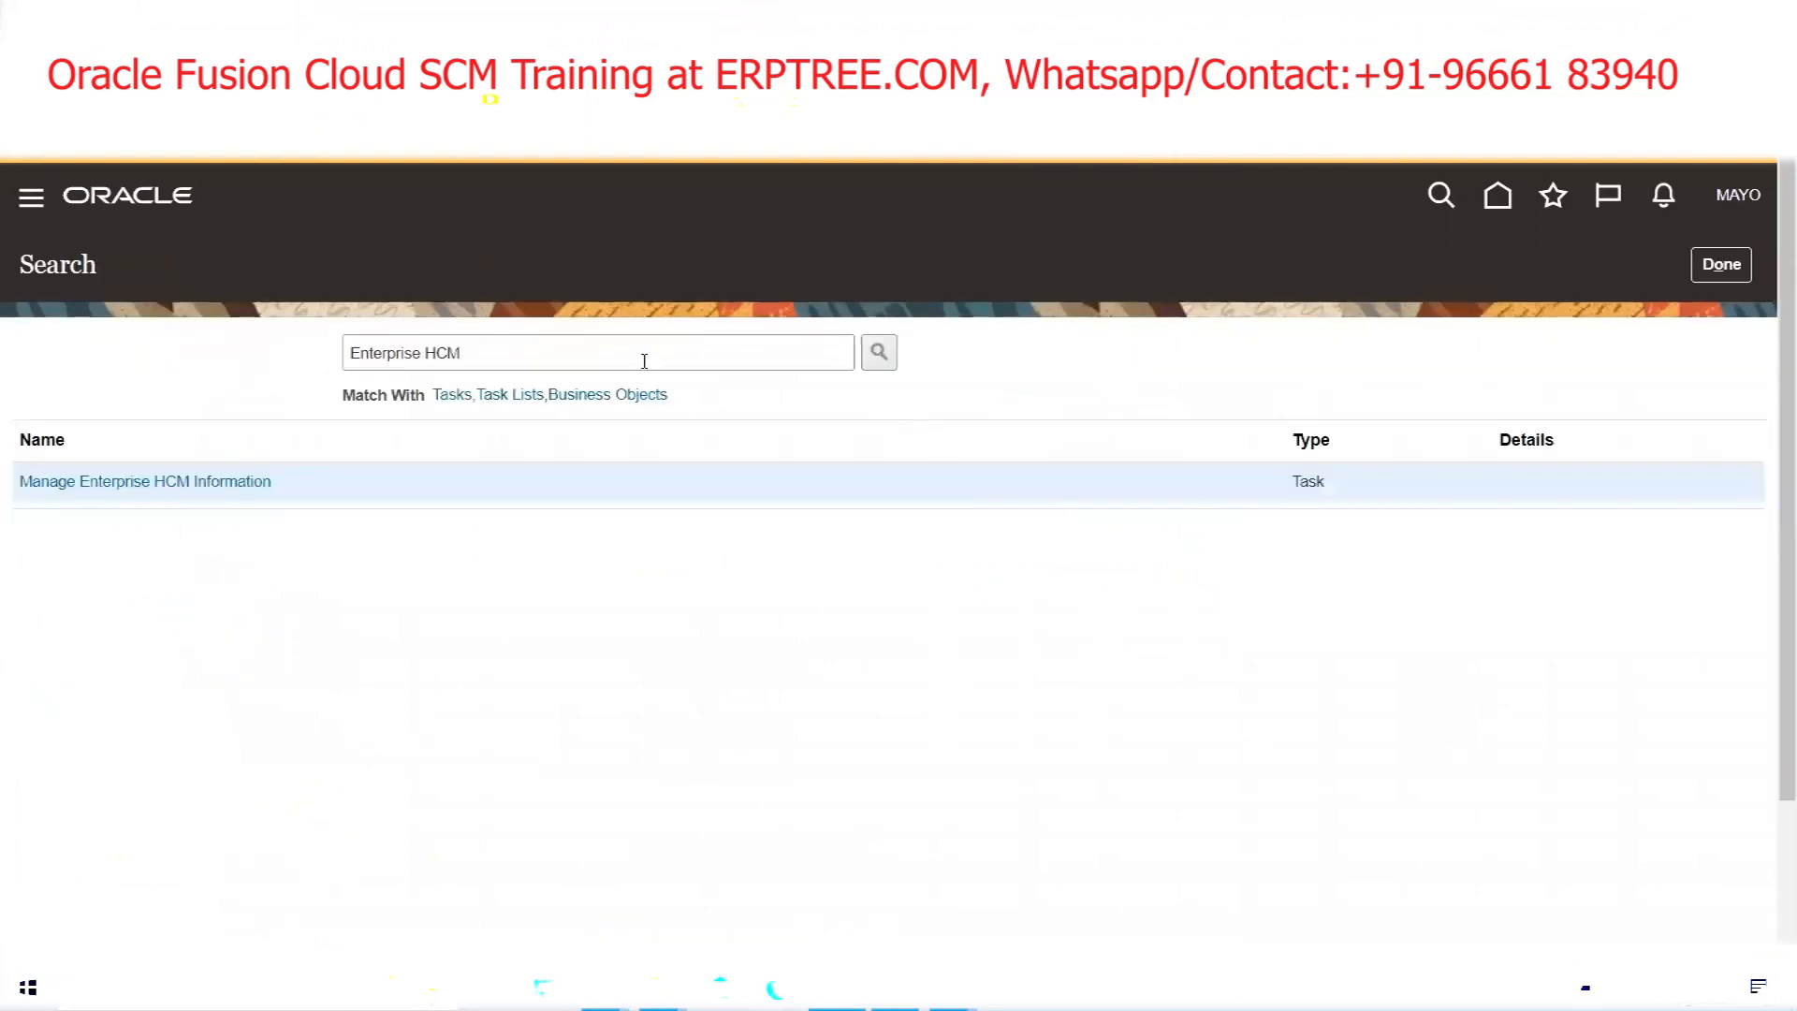
Change the task search from HCM to 'Manage Di' and open Manage Divisions
double_click(644, 364)
key(BackSpace)
key(BackSpace)
key(BackSpace)
key(BackSpace)
key(BackSpace)
key(BackSpace)
key(BackSpace)
key(BackSpace)
key(BackSpace)
key(BackSpace)
key(BackSpace)
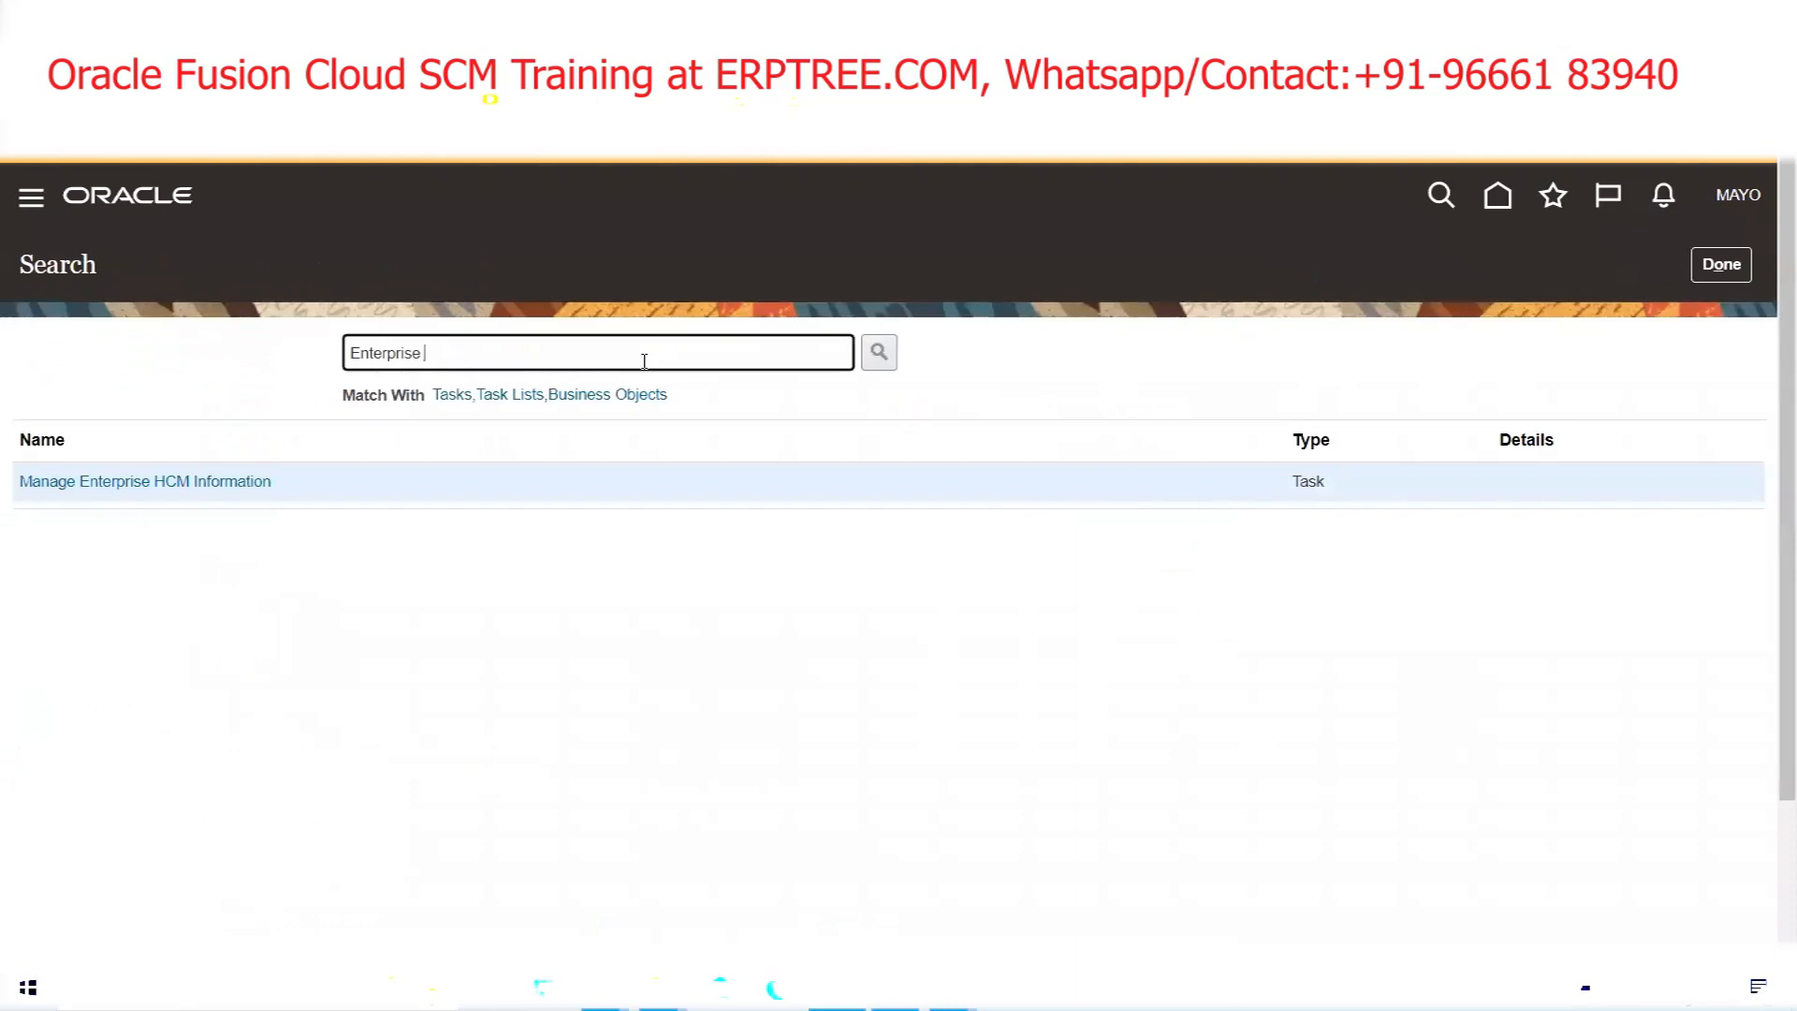
text(anage Divis)
key(Return)
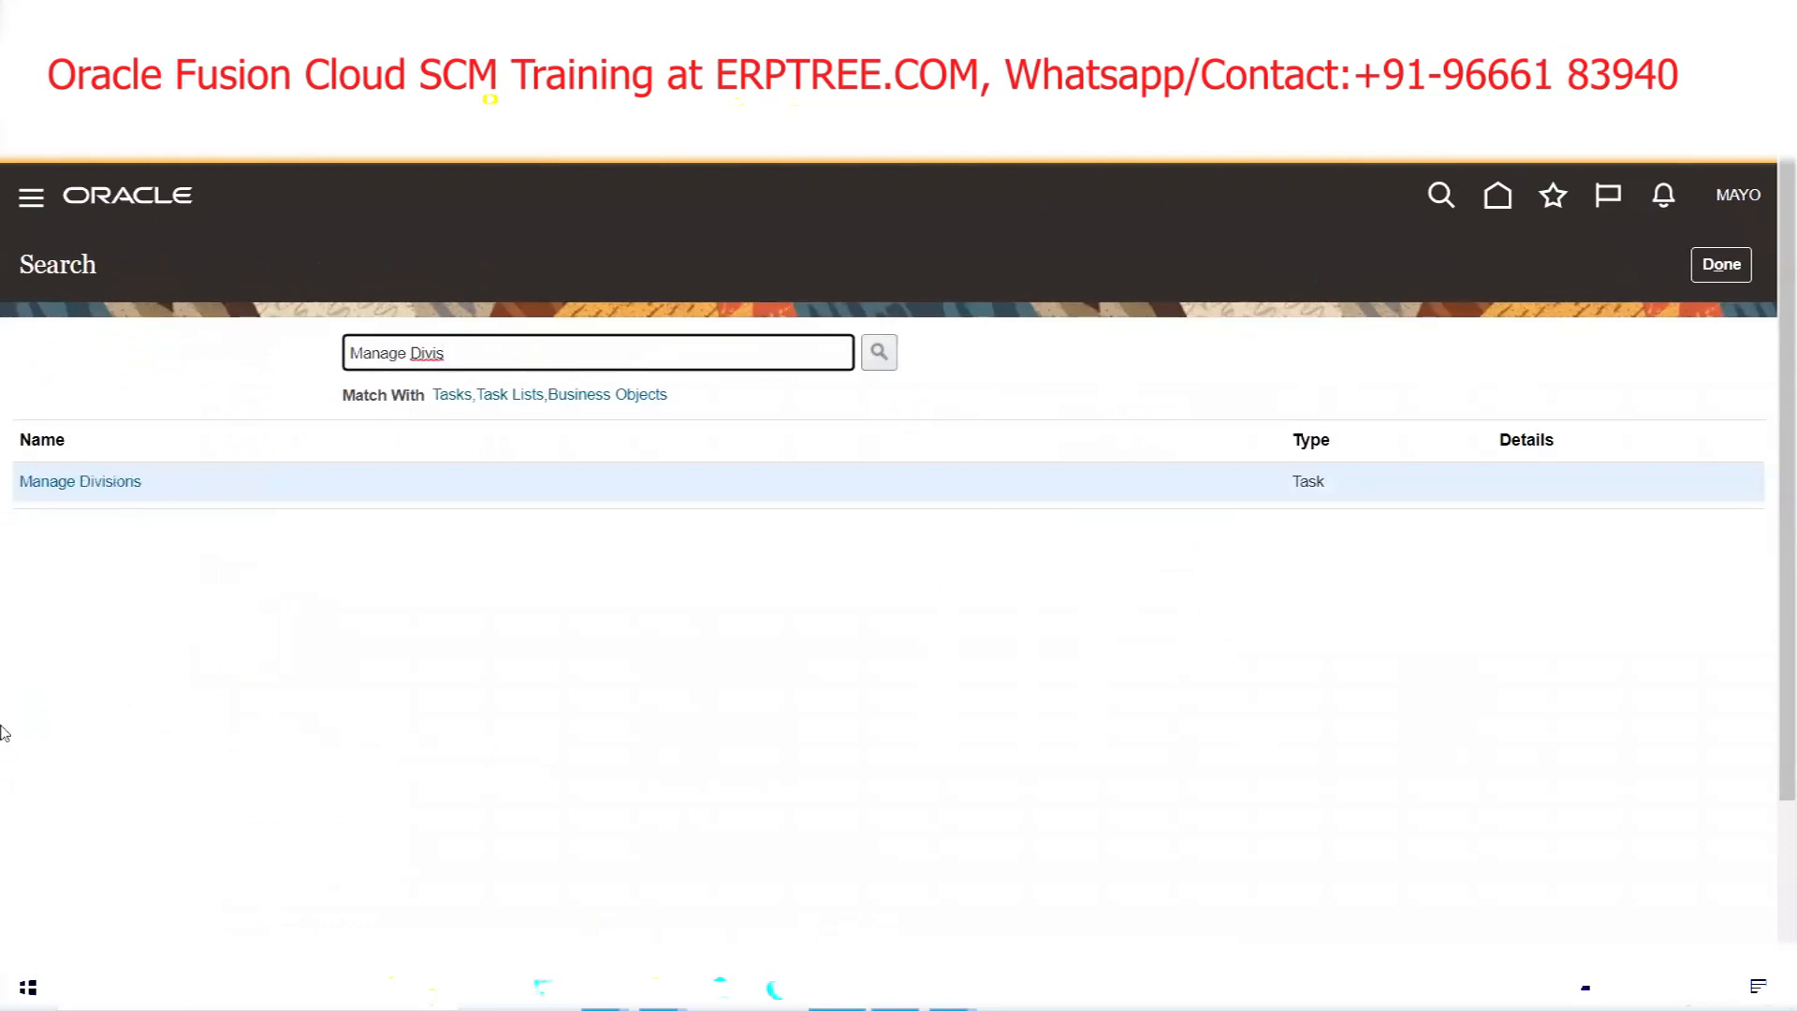
click(93, 482)
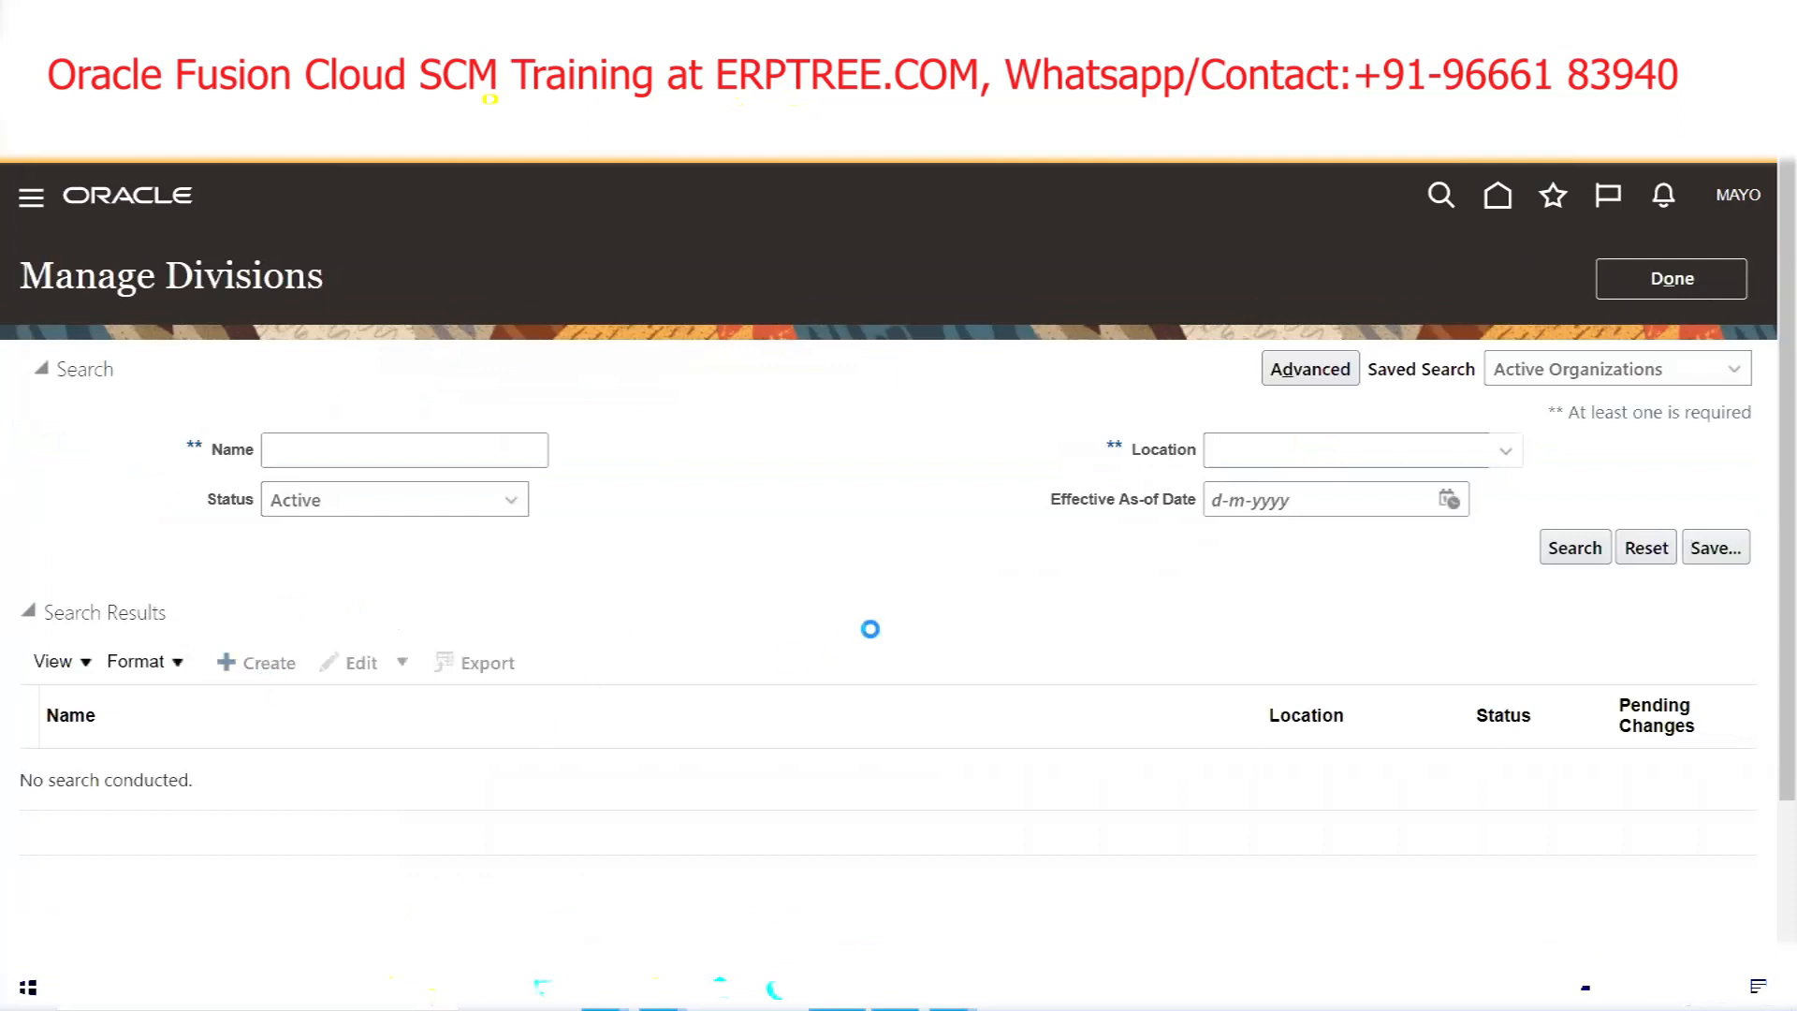
Name the new division 'MAYO Healthcare'
click(449, 650)
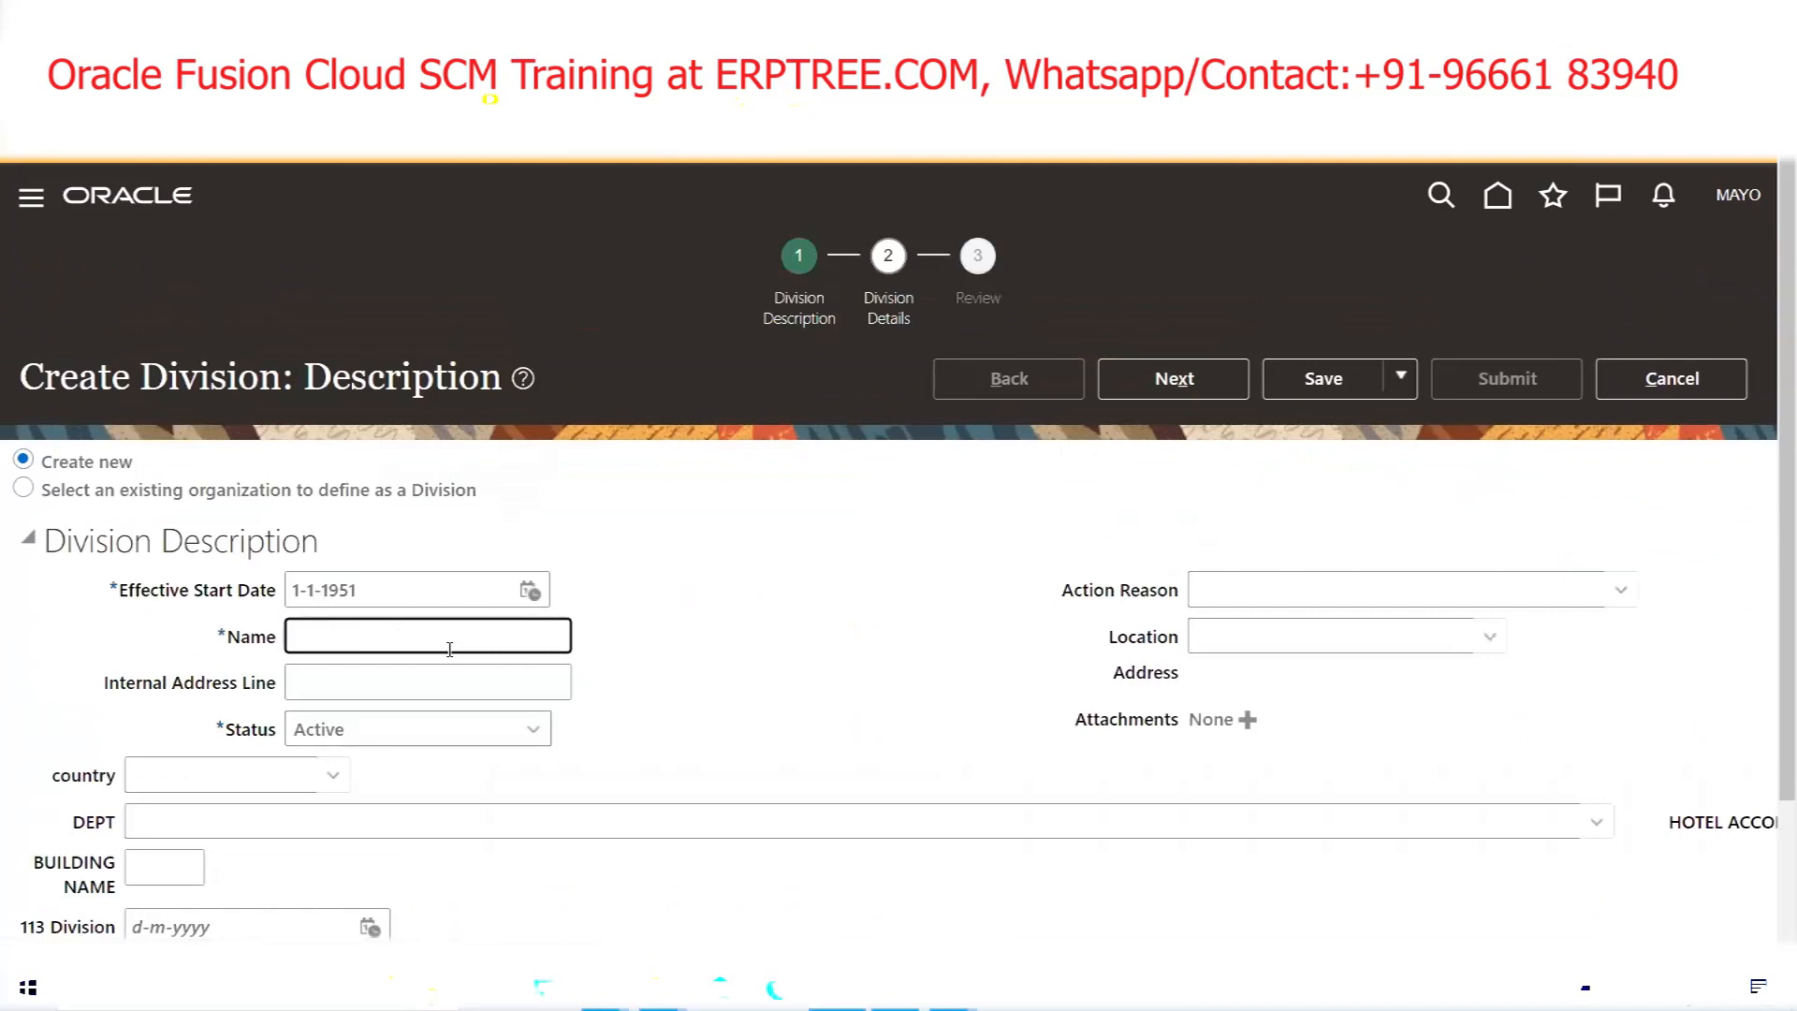
text(MAYO Healthcare)
scroll(726, 682, down, 2)
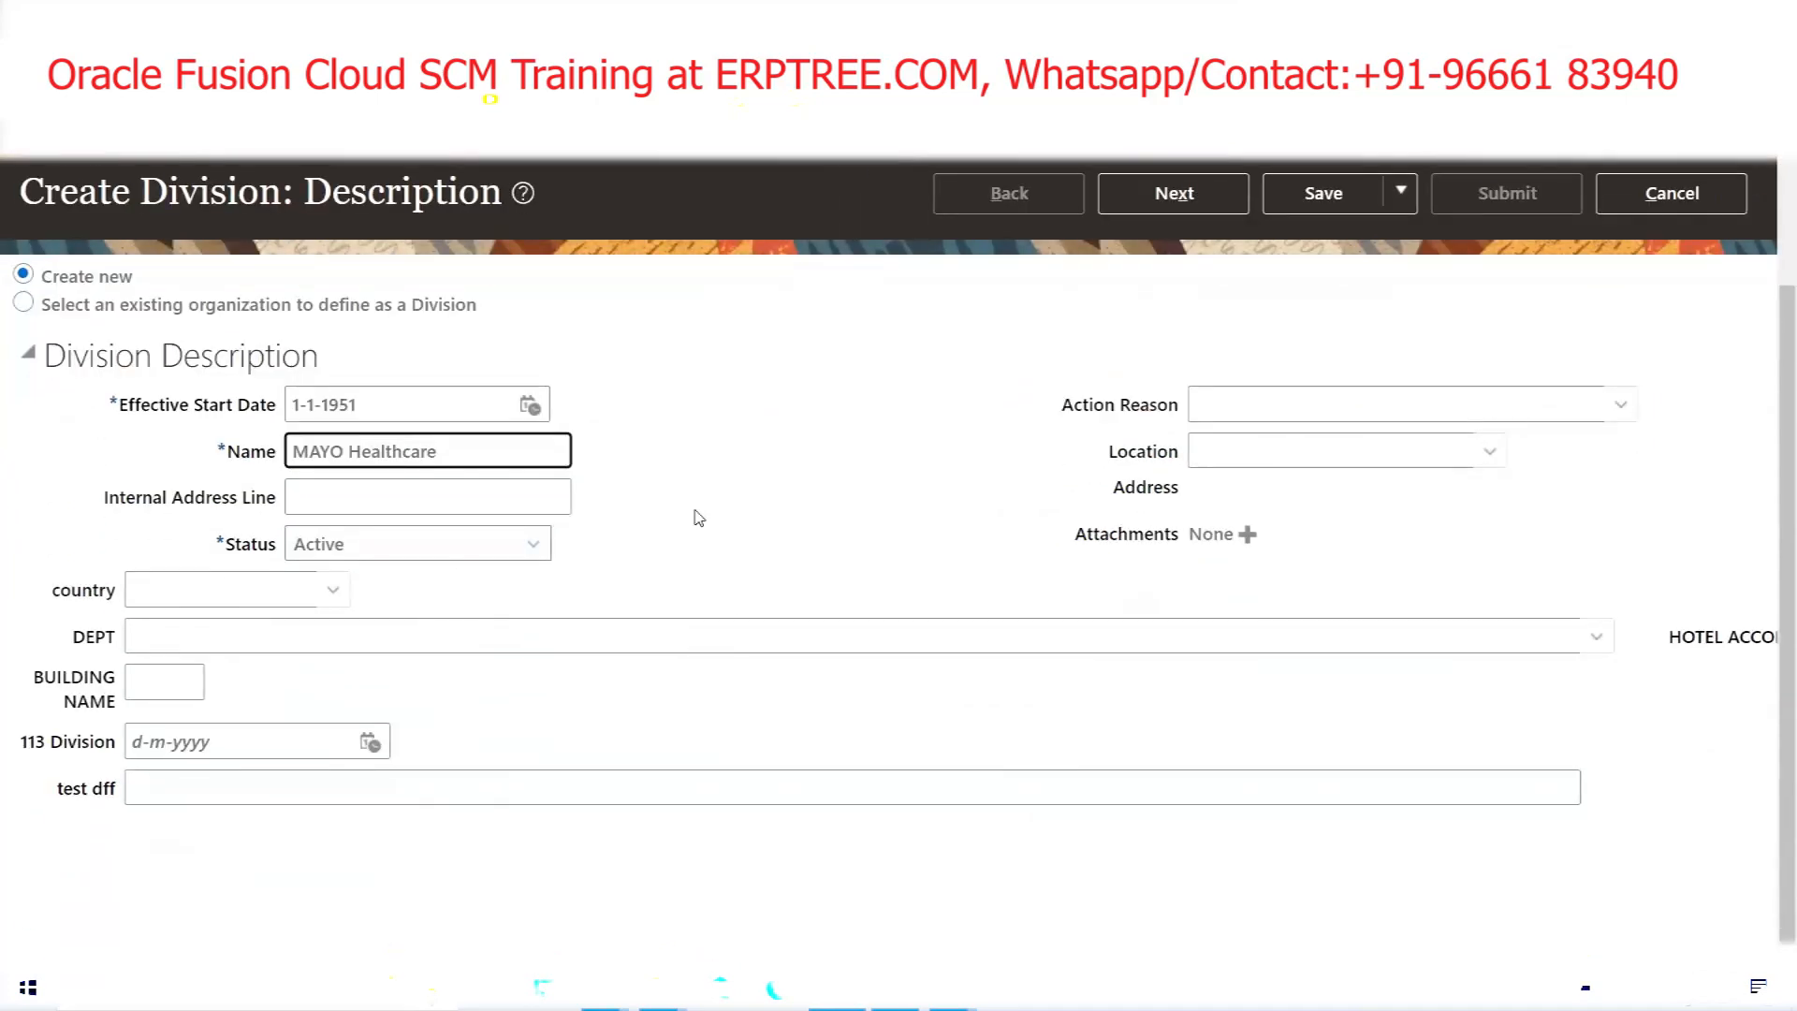
scroll(693, 513, up, 2)
Advance through the details and review steps and submit the MAYO Healthcare division
click(1222, 376)
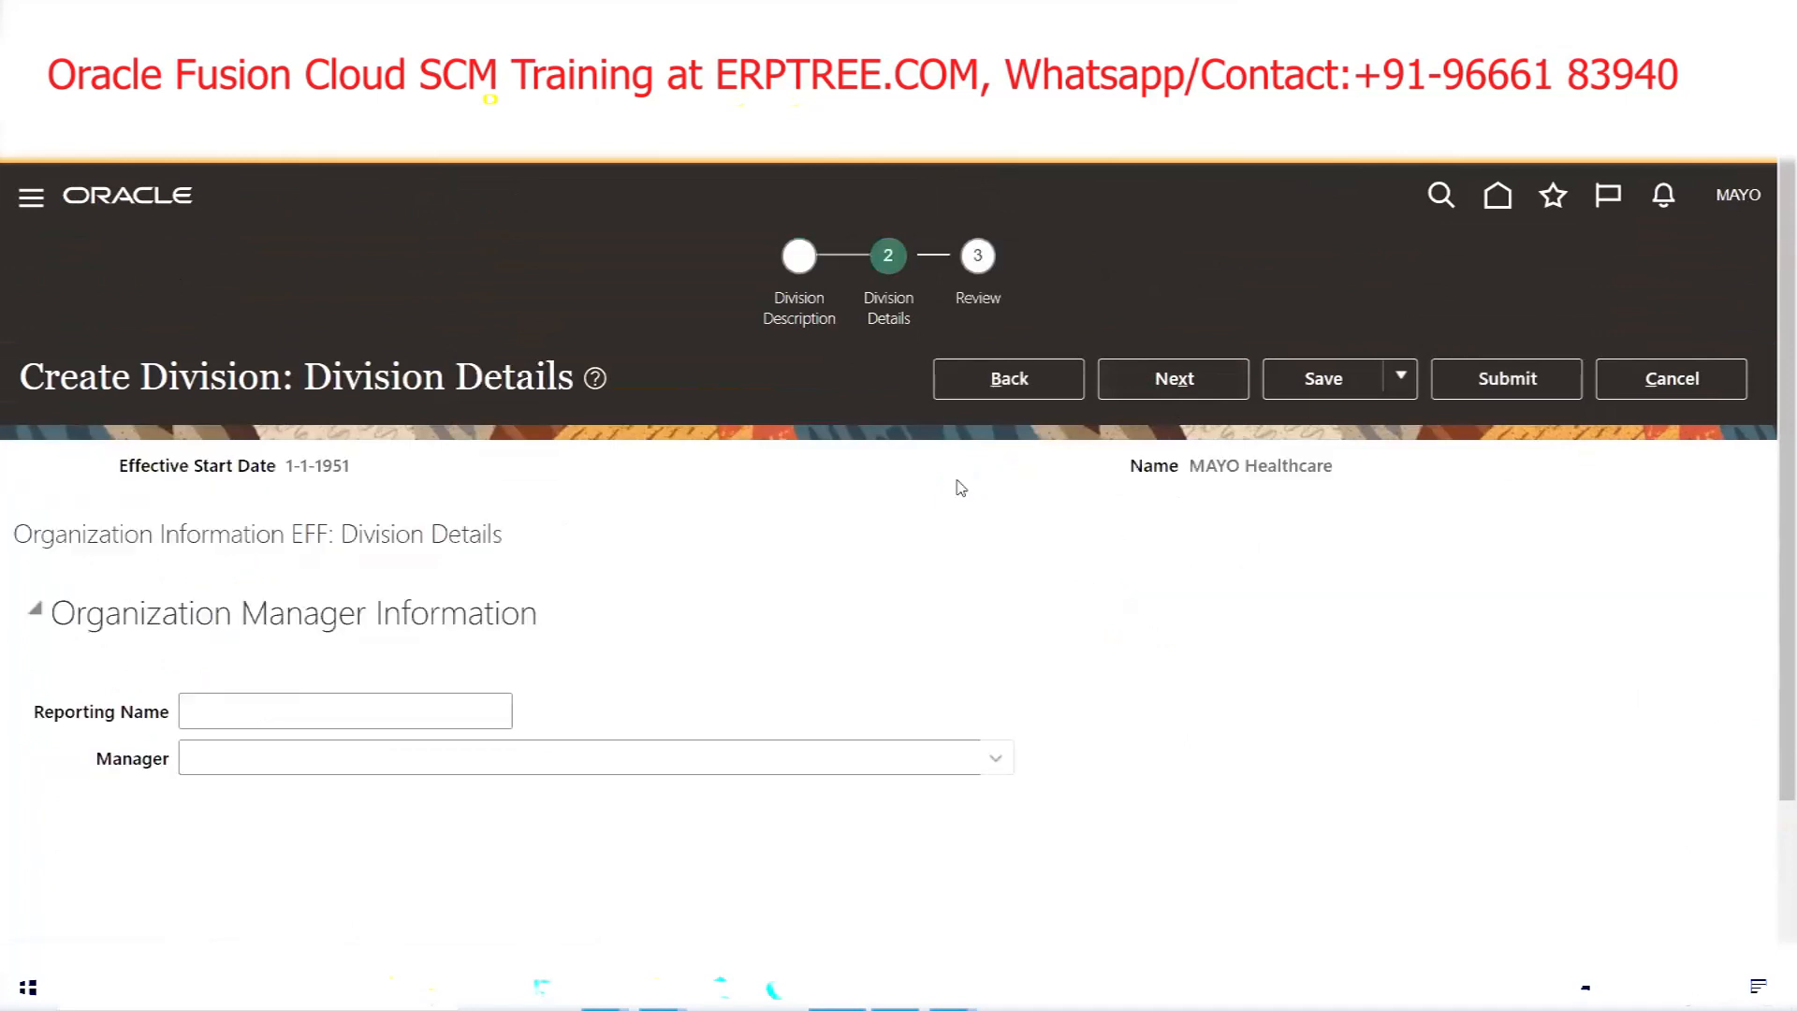
click(1181, 383)
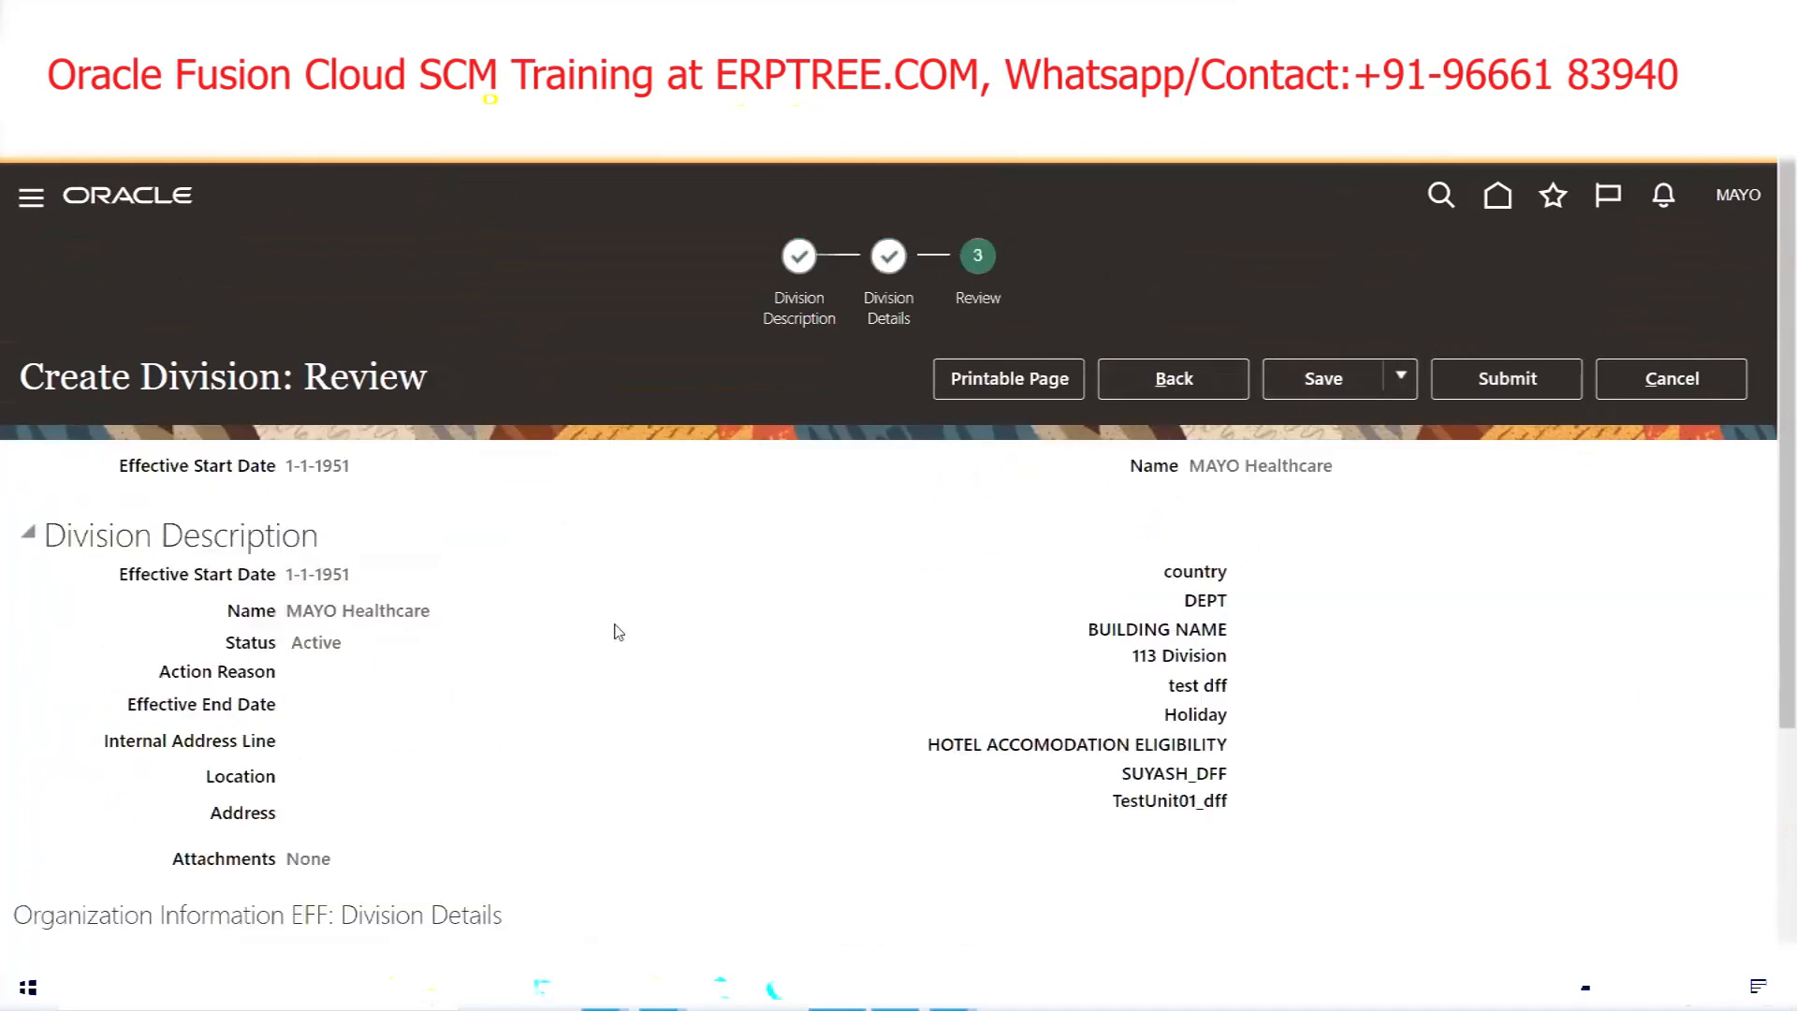
click(1498, 384)
click(1076, 578)
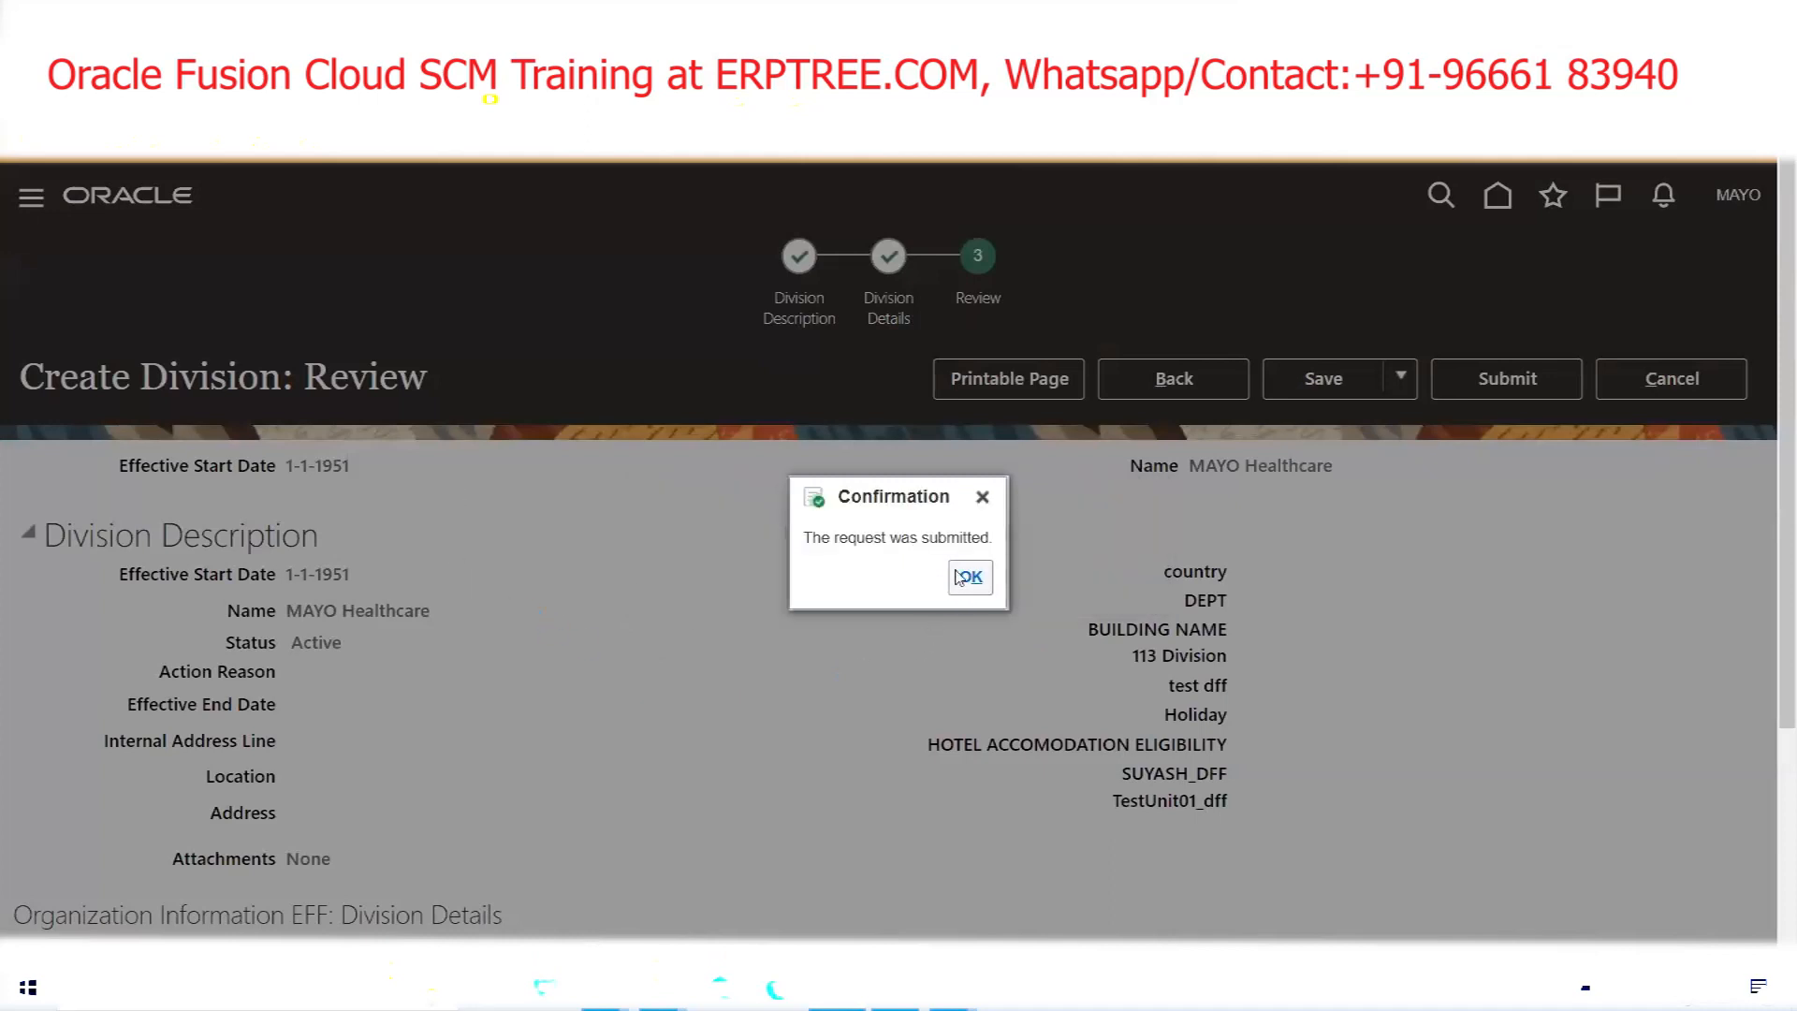
click(967, 577)
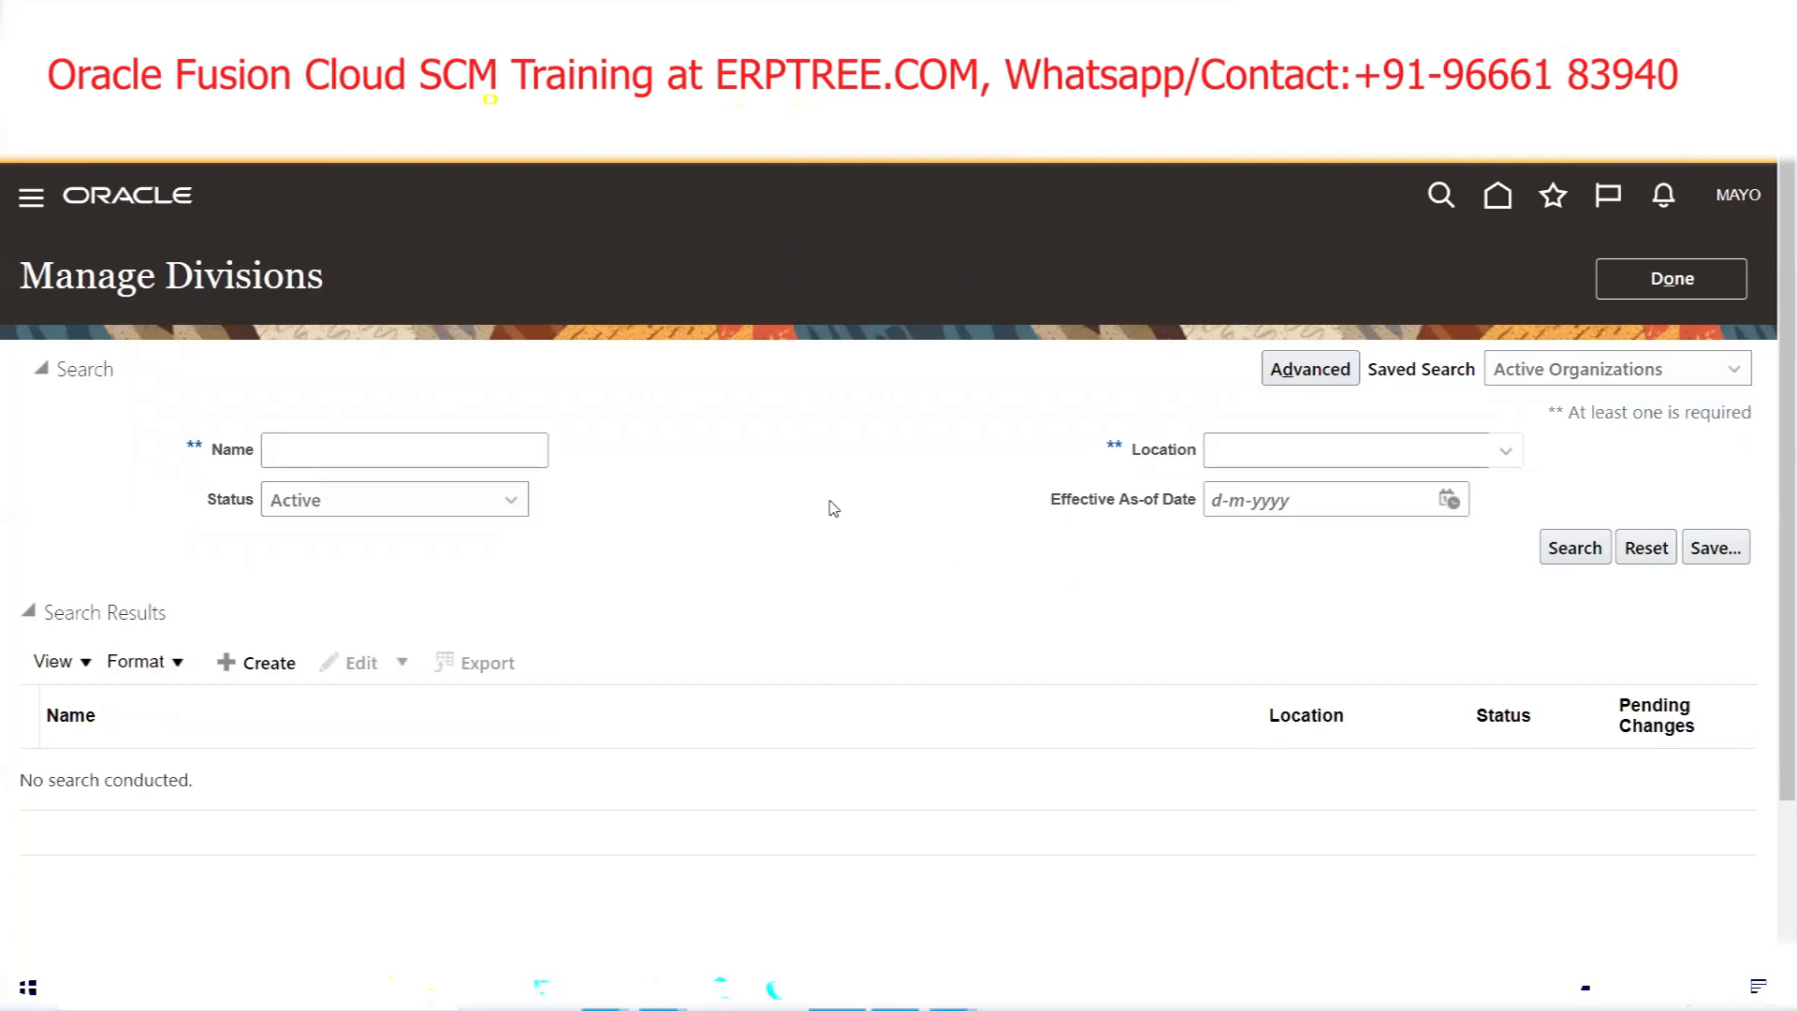
Close Manage Divisions and the task search, then bring up the Excel structure notes
click(1671, 285)
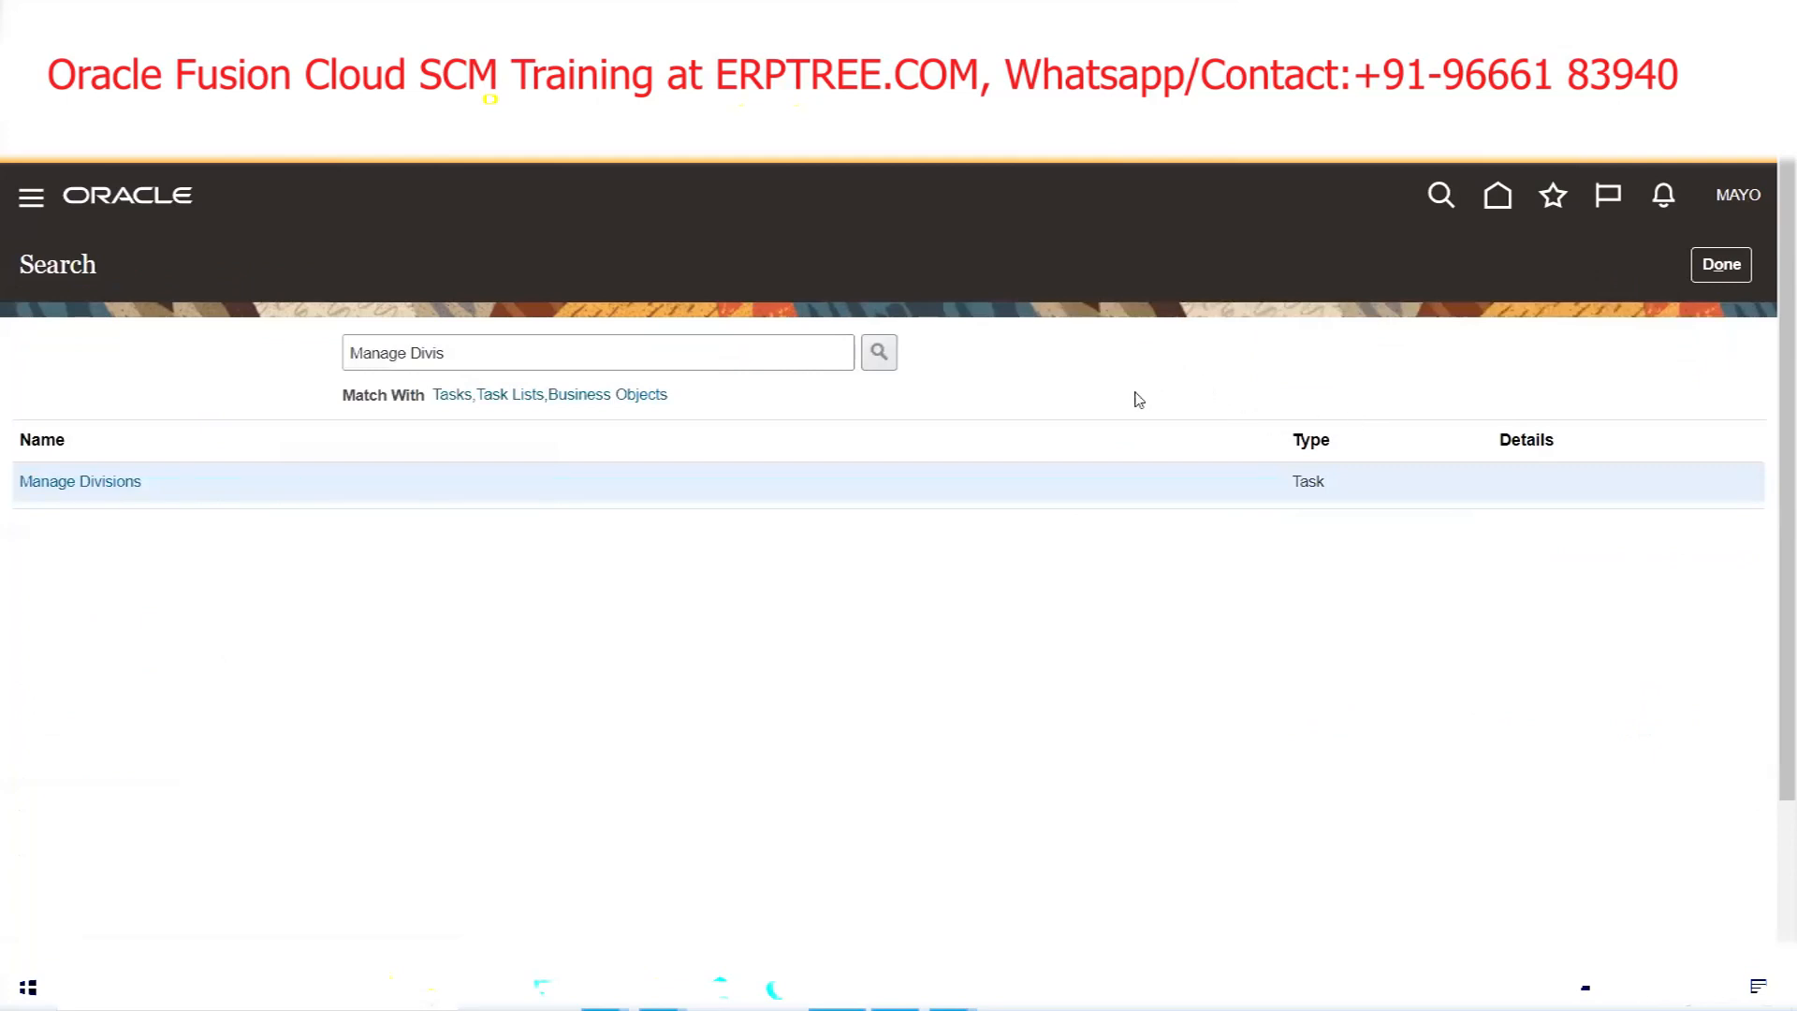
click(1720, 265)
click(605, 990)
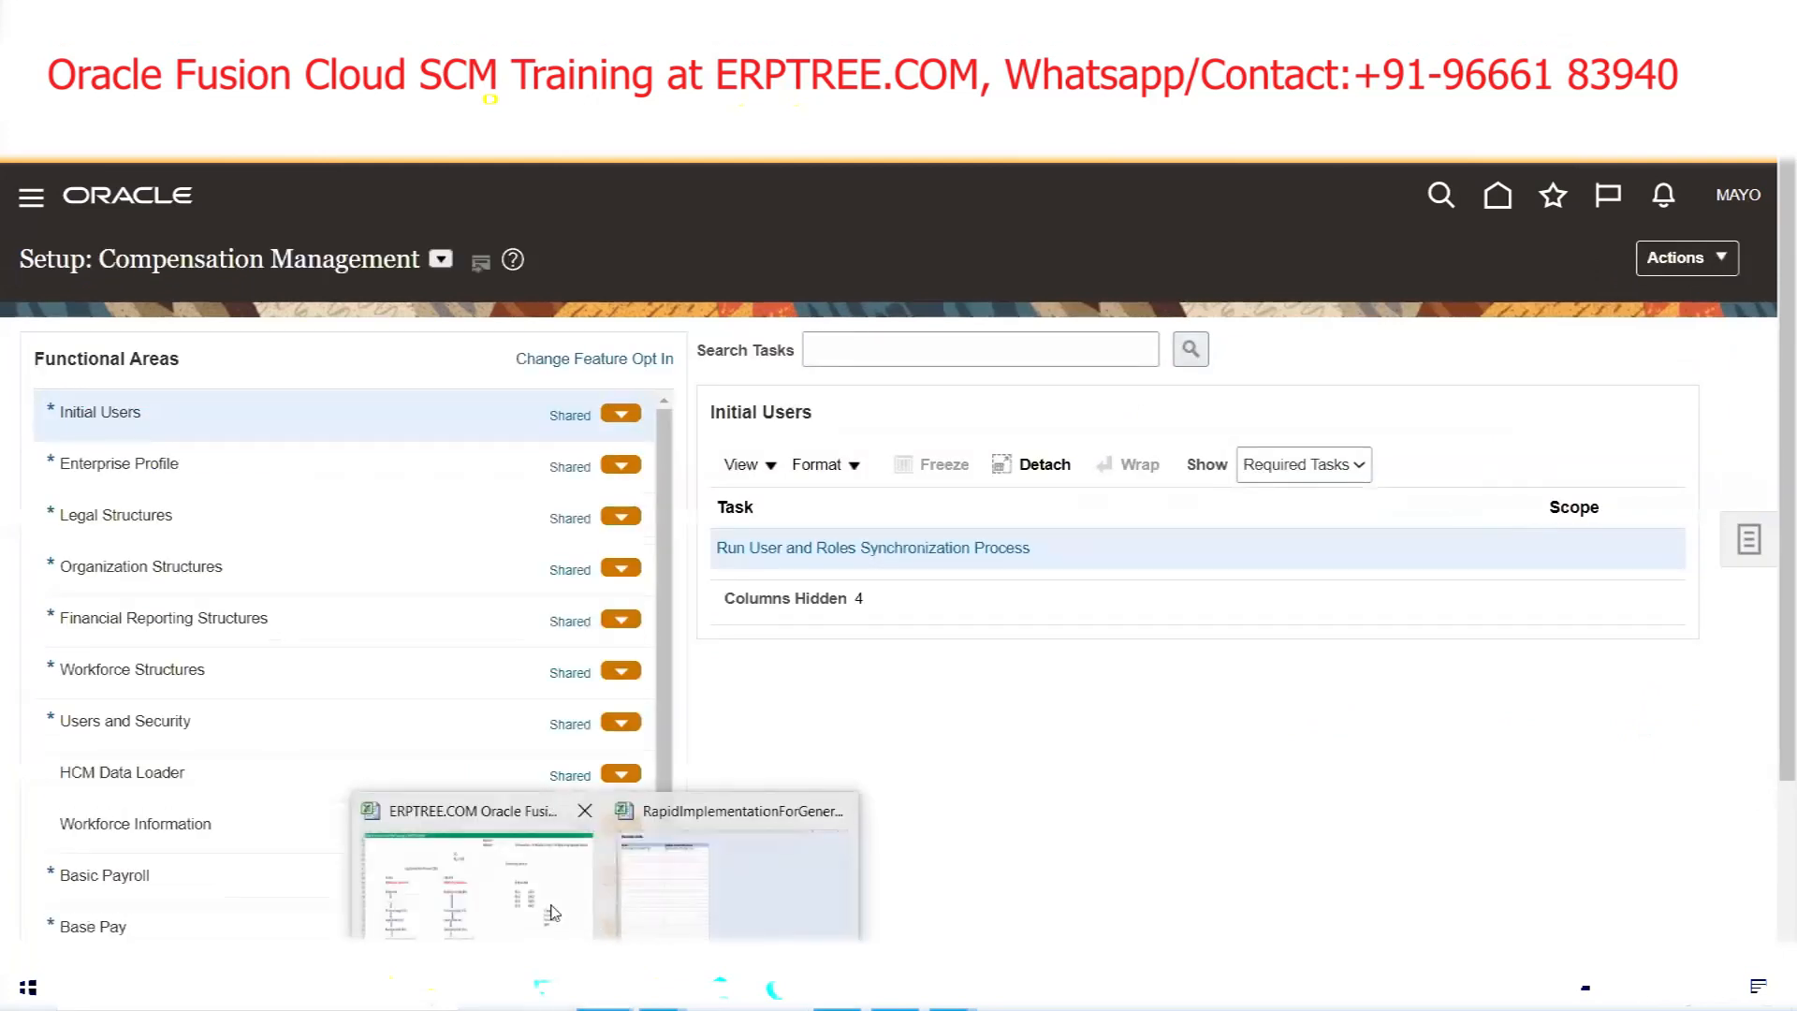
click(550, 911)
Point out the Enterprise, Division (O) and Primary Ledger (PL) levels in the notes
click(212, 565)
click(192, 620)
click(199, 670)
click(192, 731)
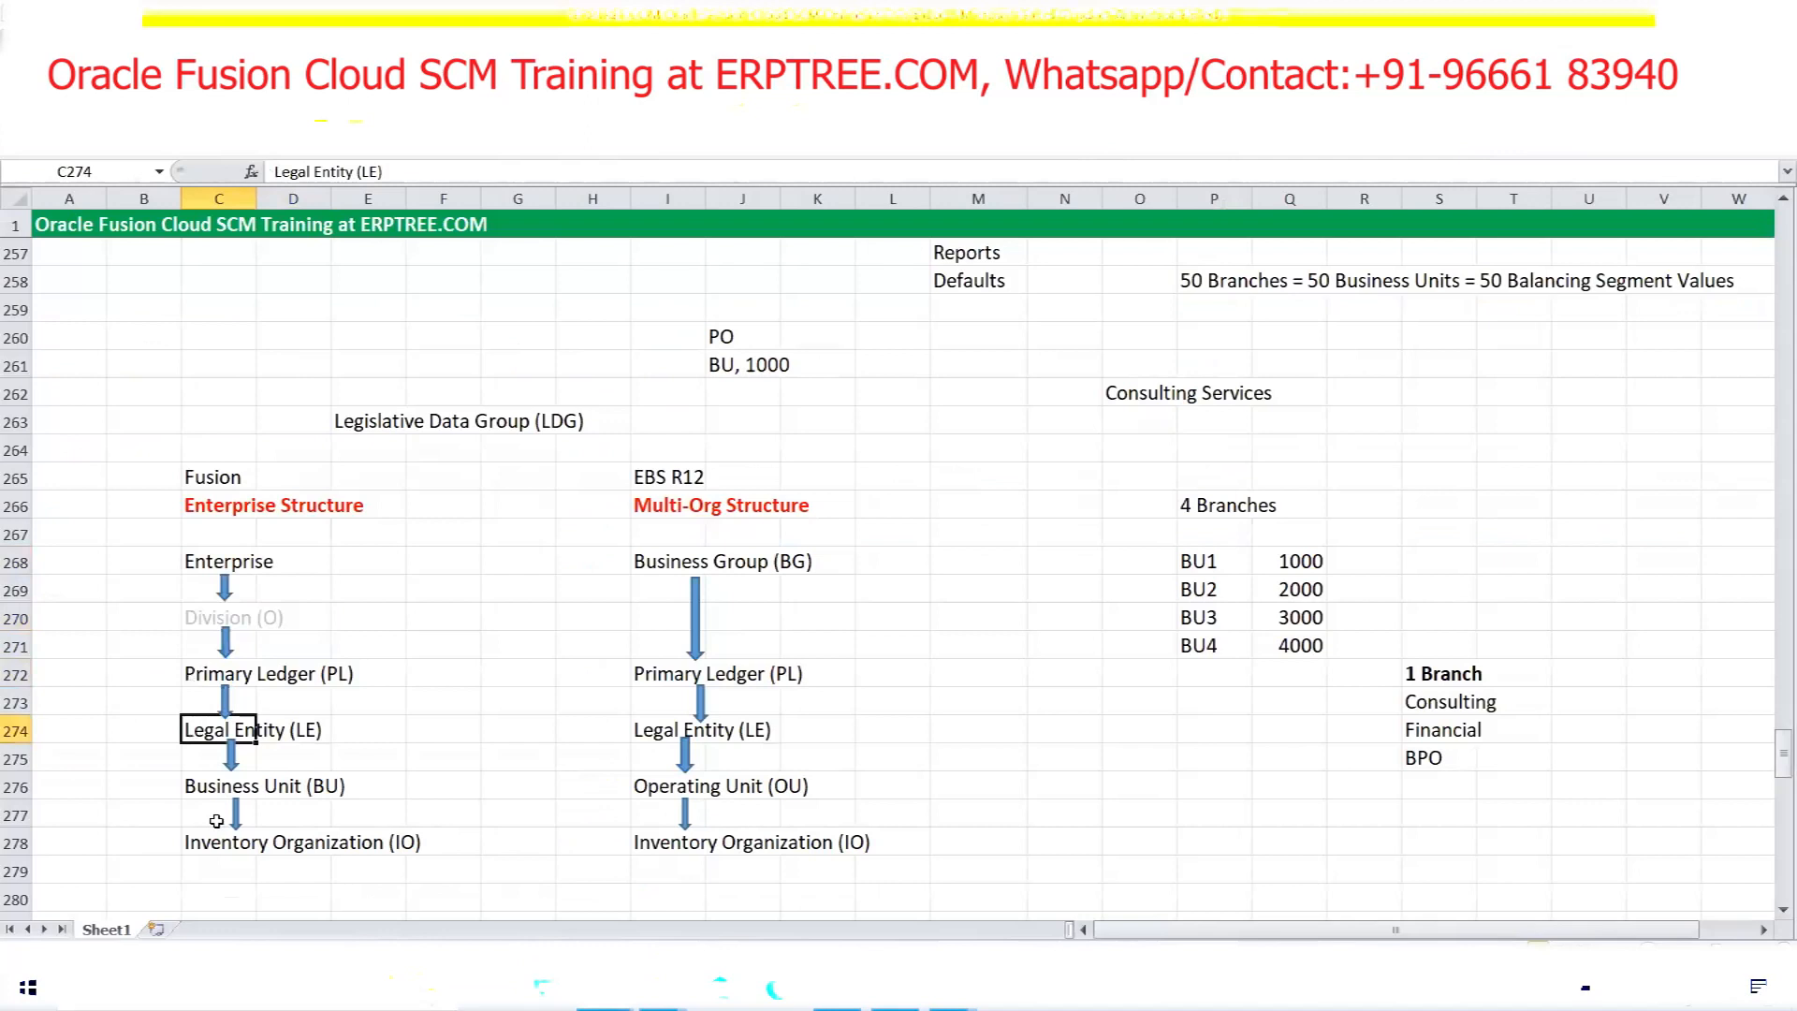
click(204, 795)
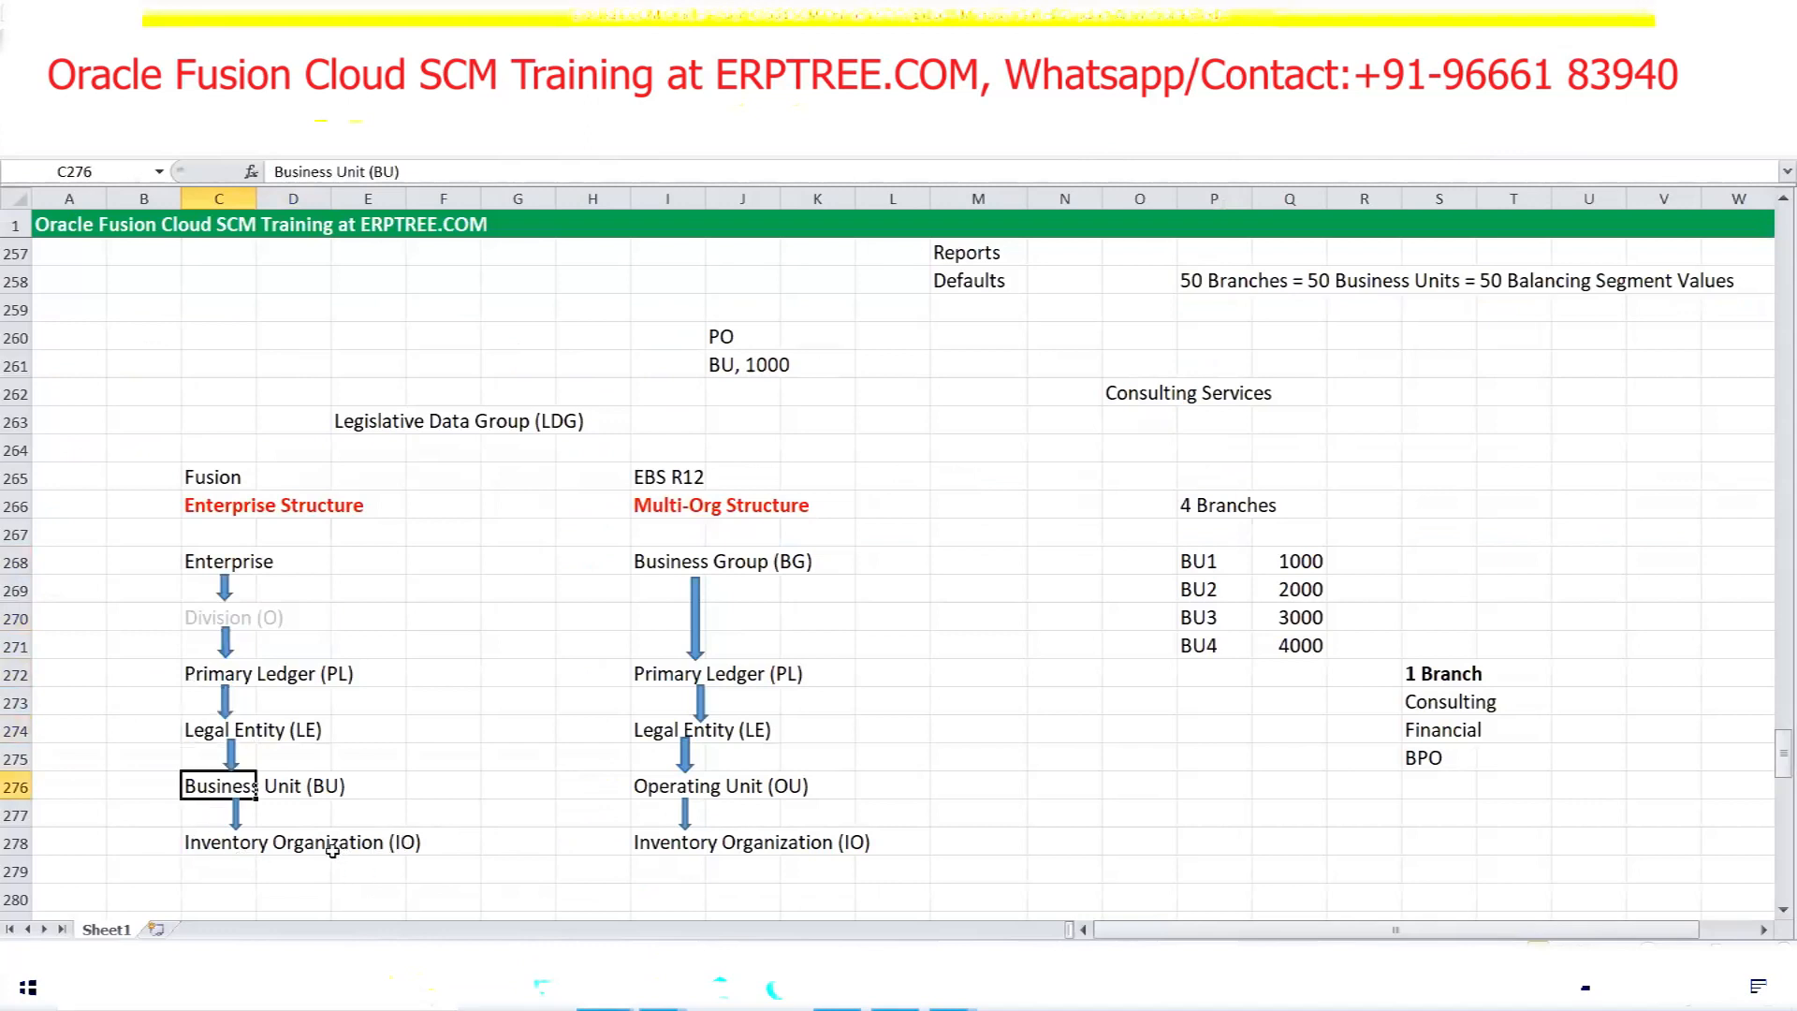
drag(190, 570, 330, 791)
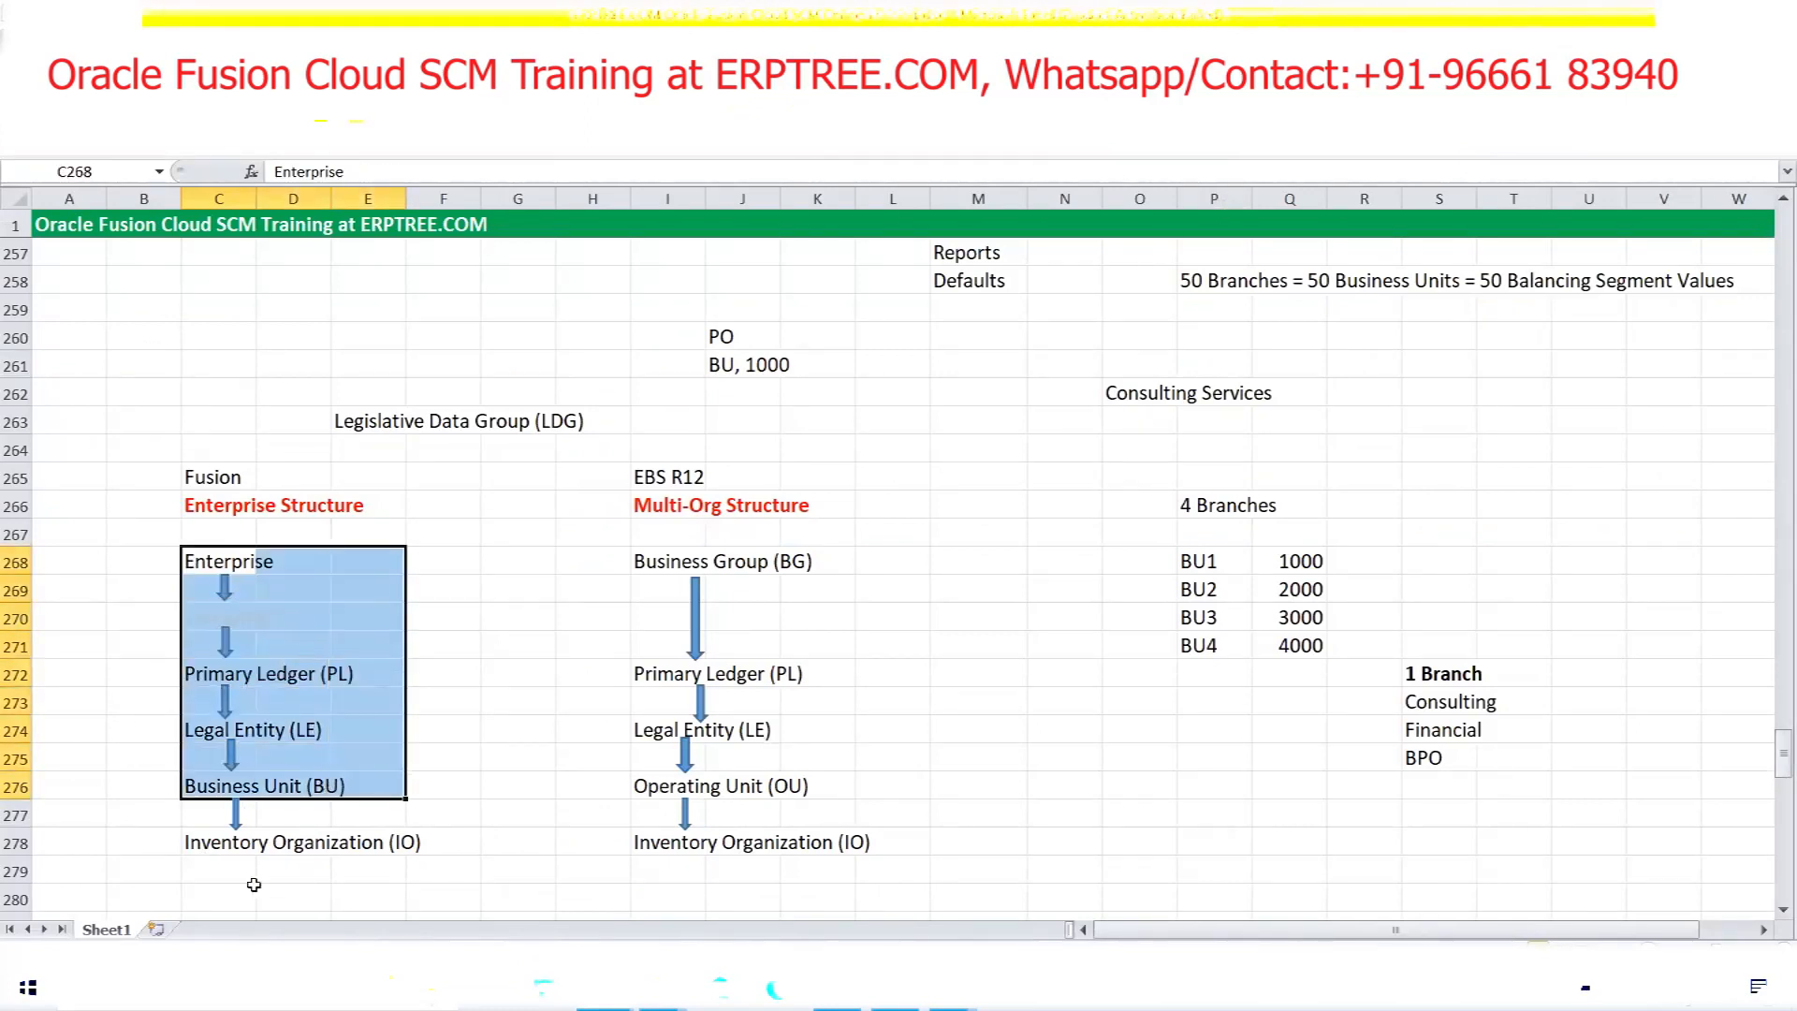
drag(184, 846, 413, 850)
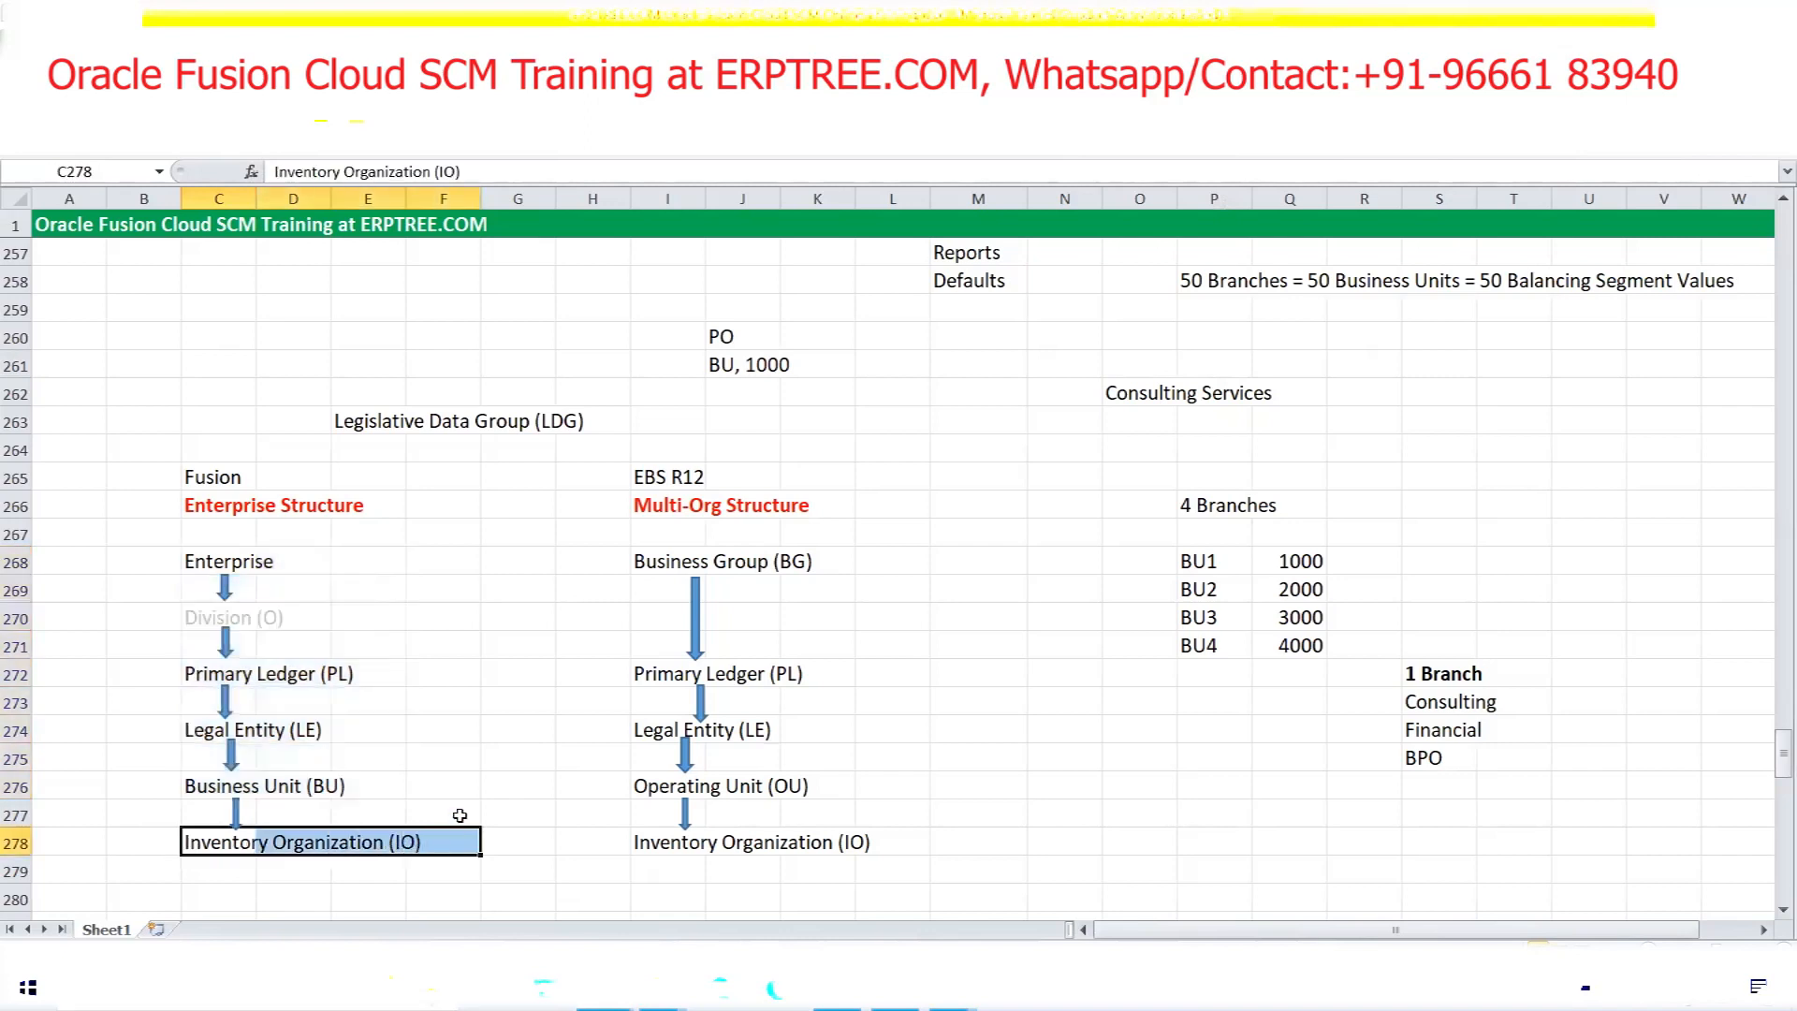
click(460, 745)
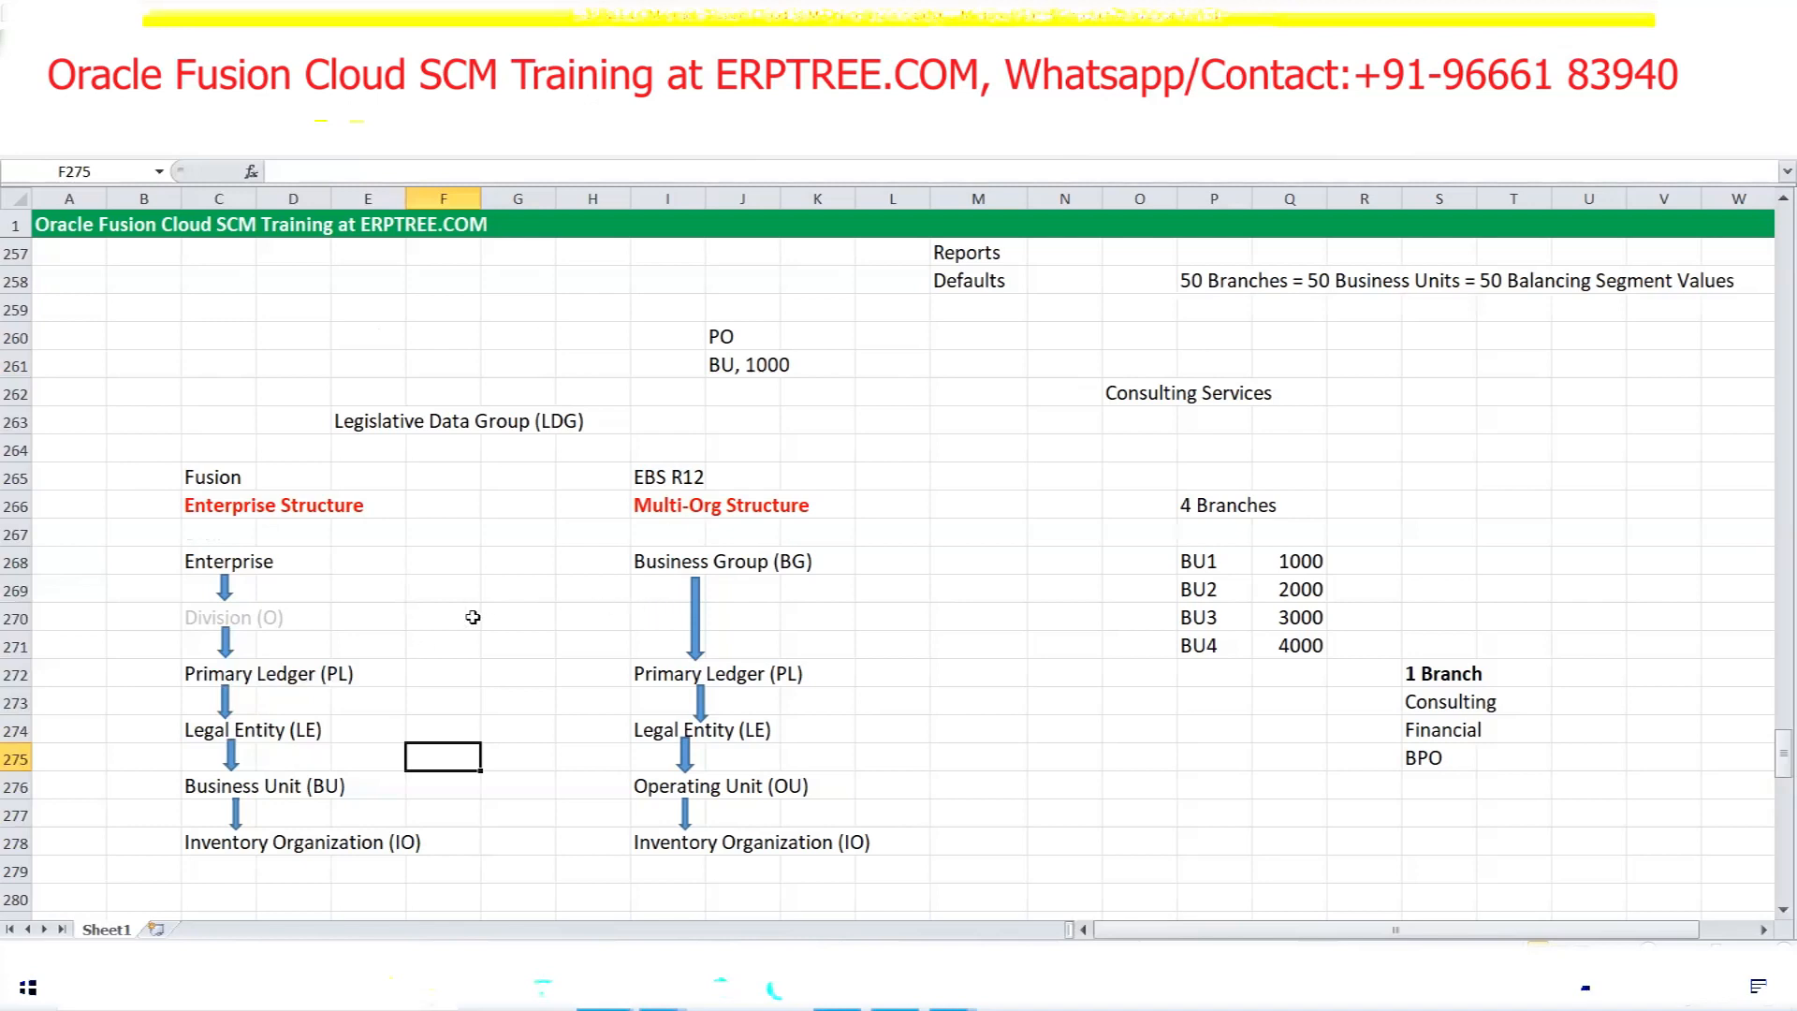
Type the heading 'Employee User' into cell B343 below the business unit setup steps
scroll(473, 617, down, 19)
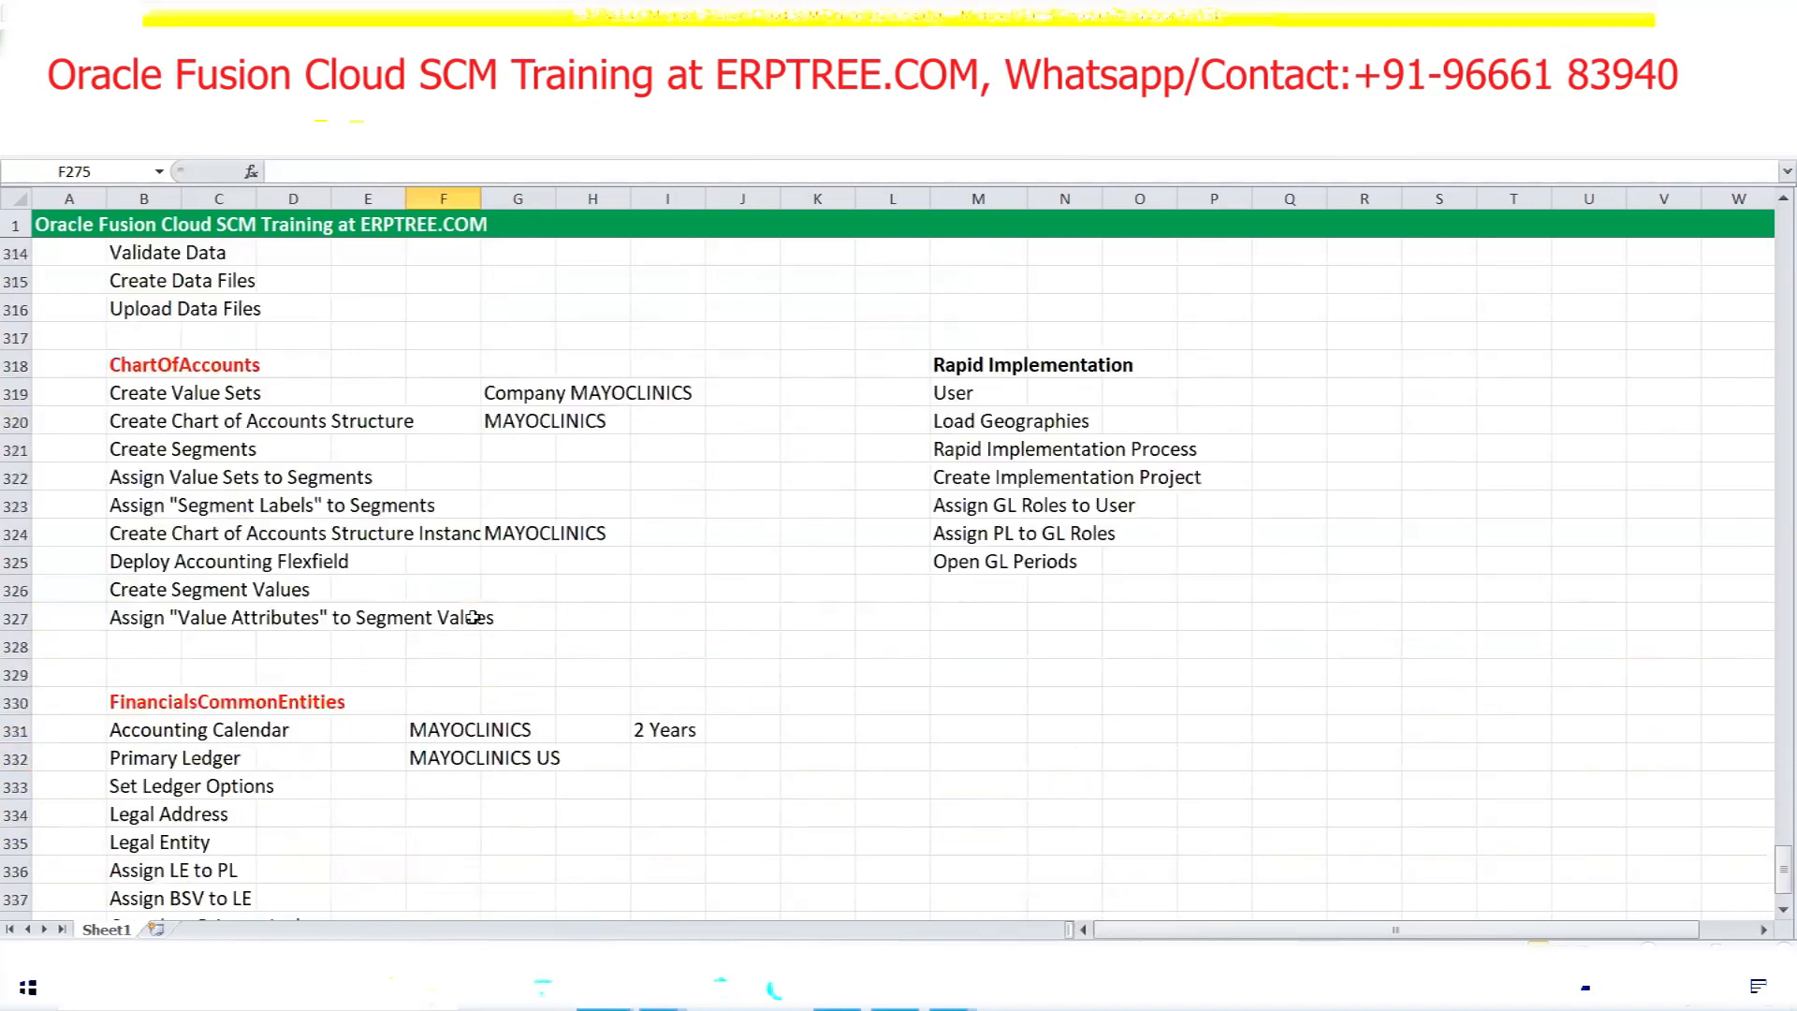
scroll(473, 617, down, 6)
click(140, 567)
text(Em)
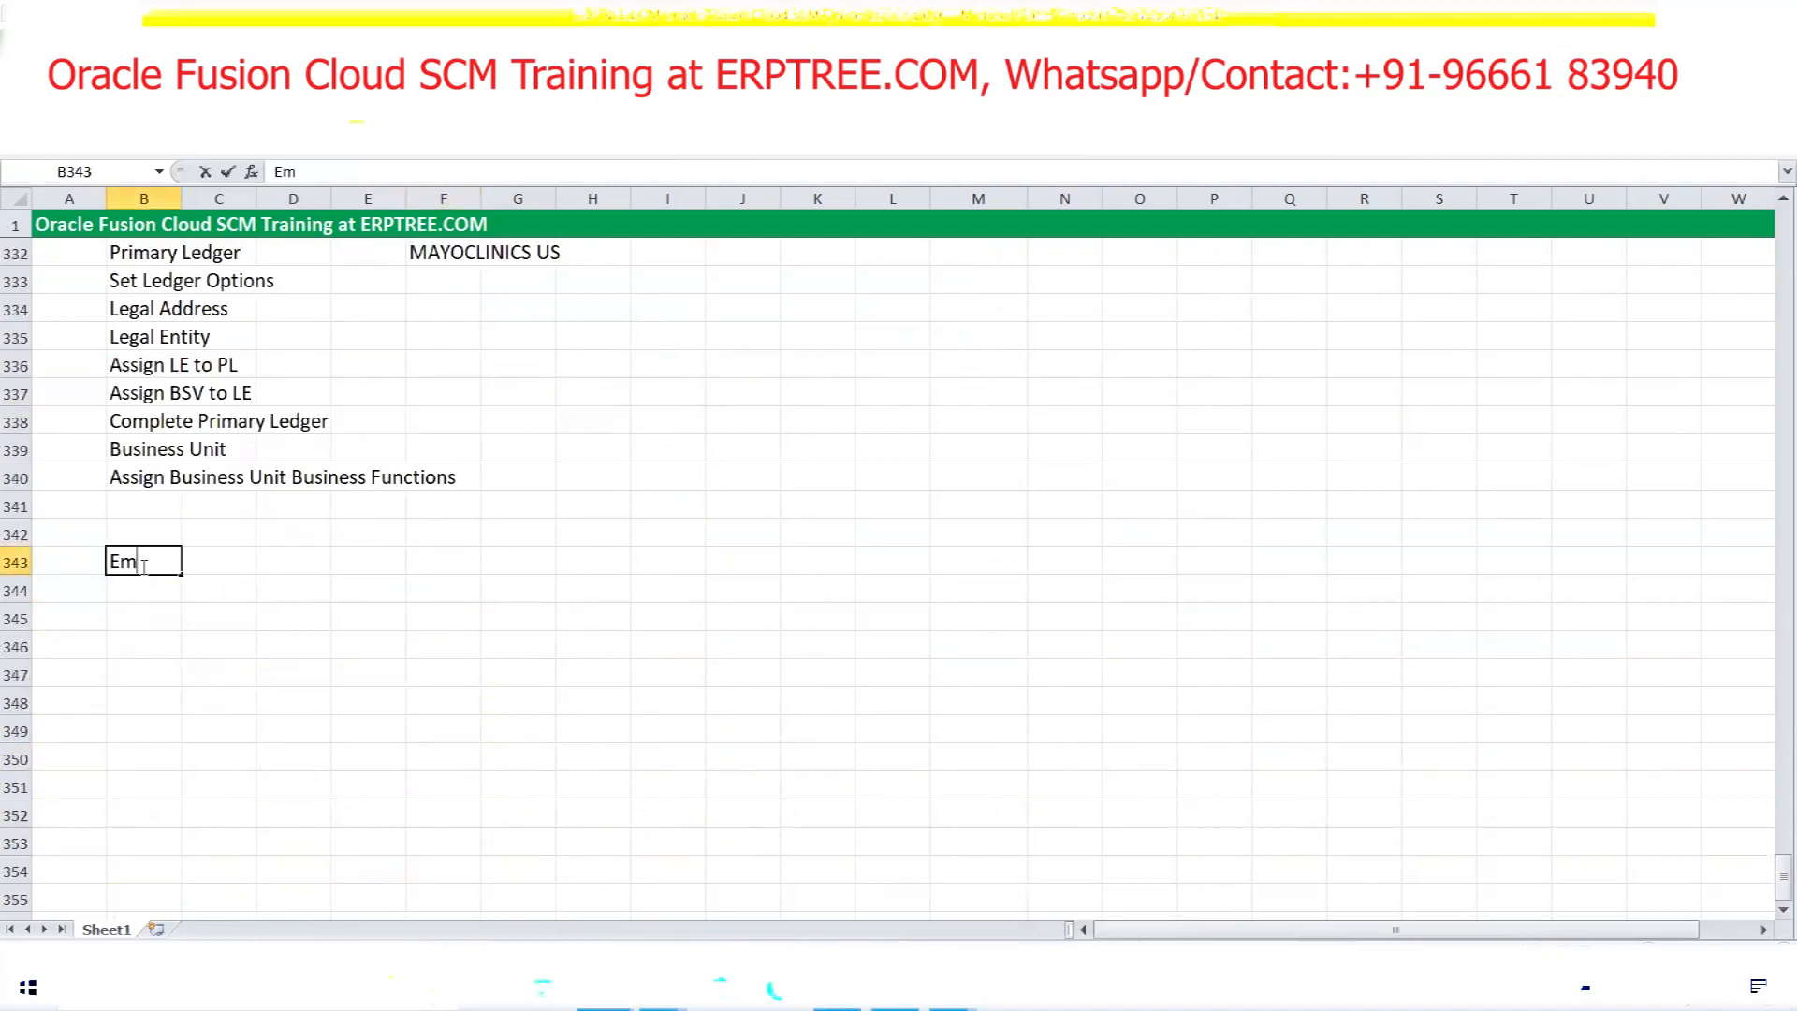
text(ployee User)
click(142, 565)
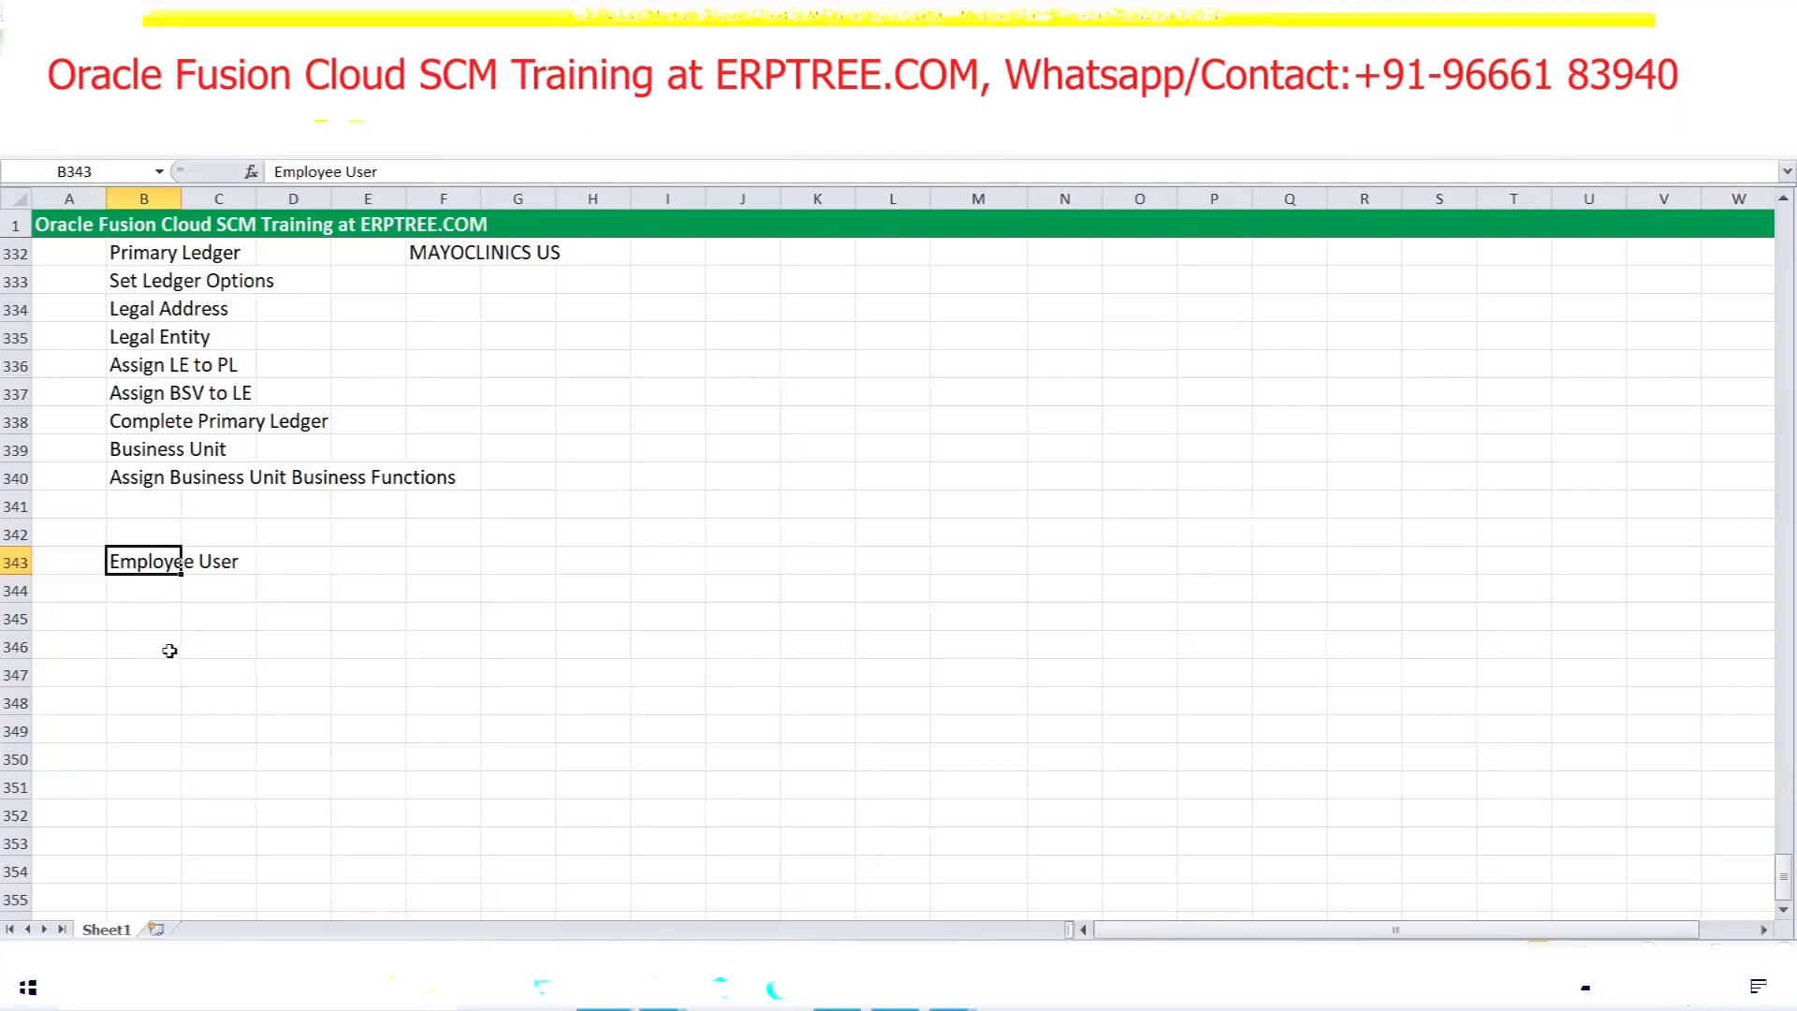
Enter 'Business Unit' in B344 and 'Legal Entity' in B345, then bold the Employee User heading
click(154, 599)
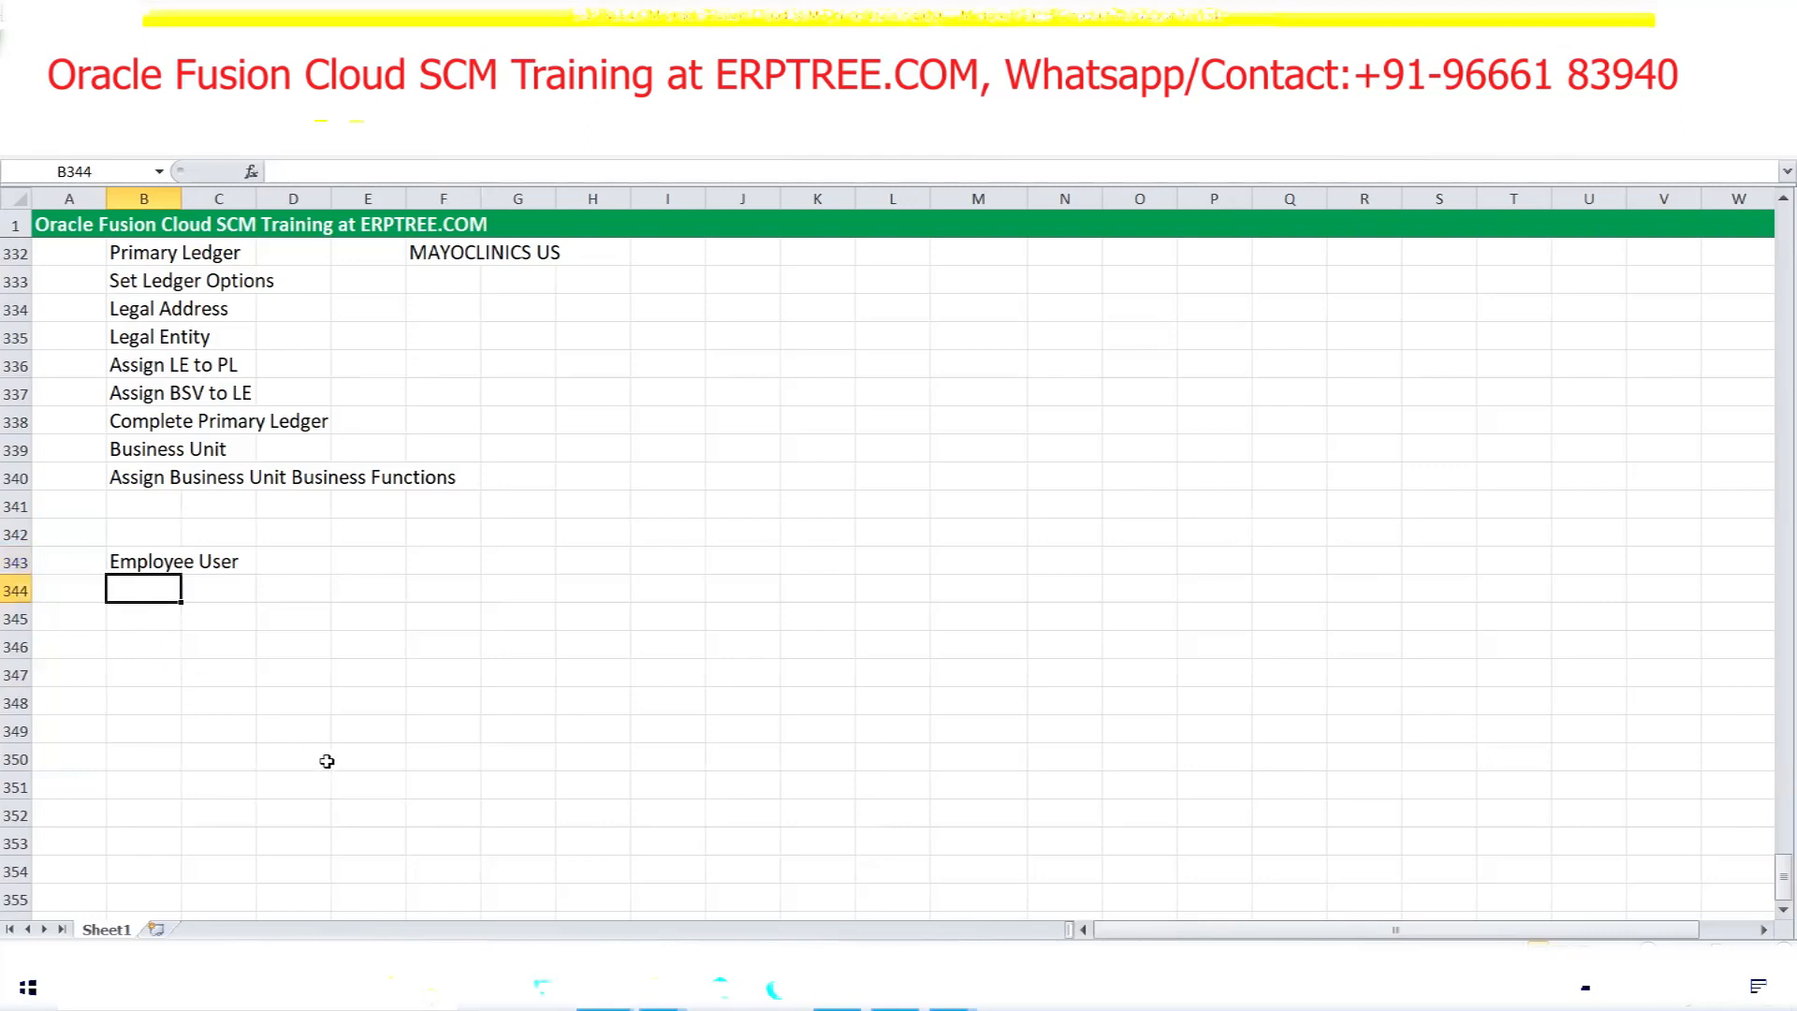
text(Busine)
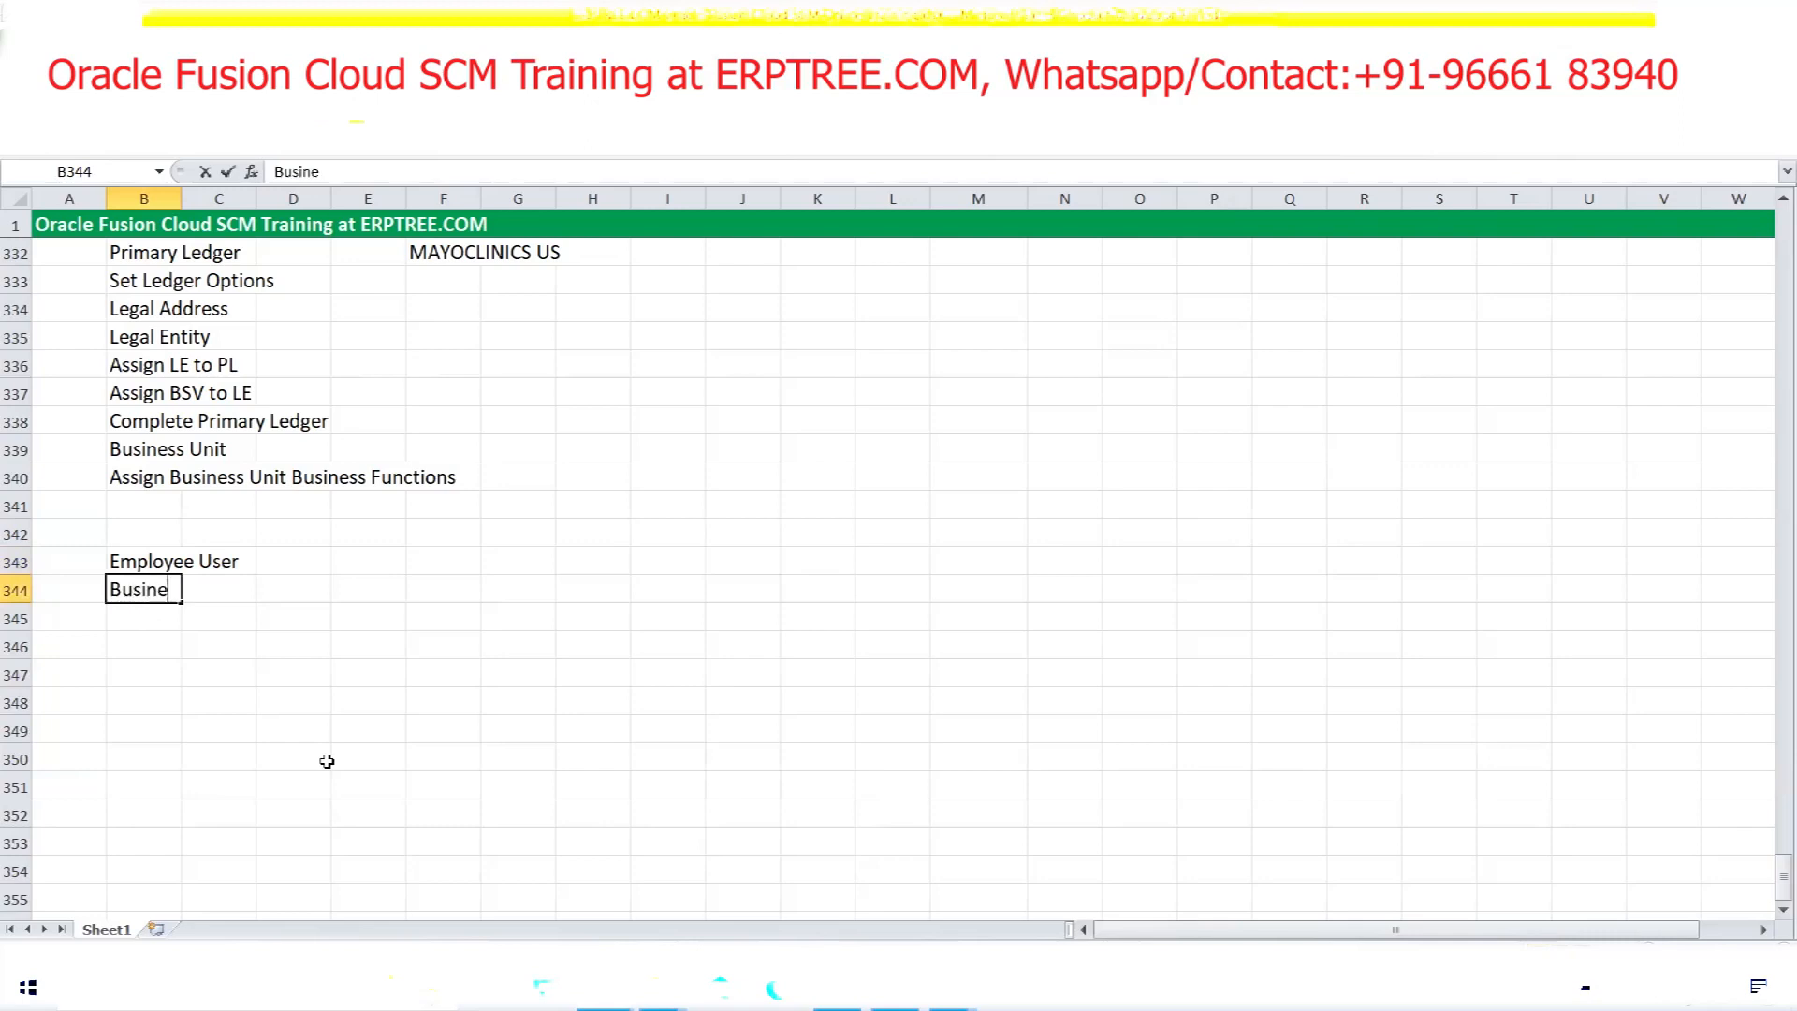
text(ss Unit)
key(Return)
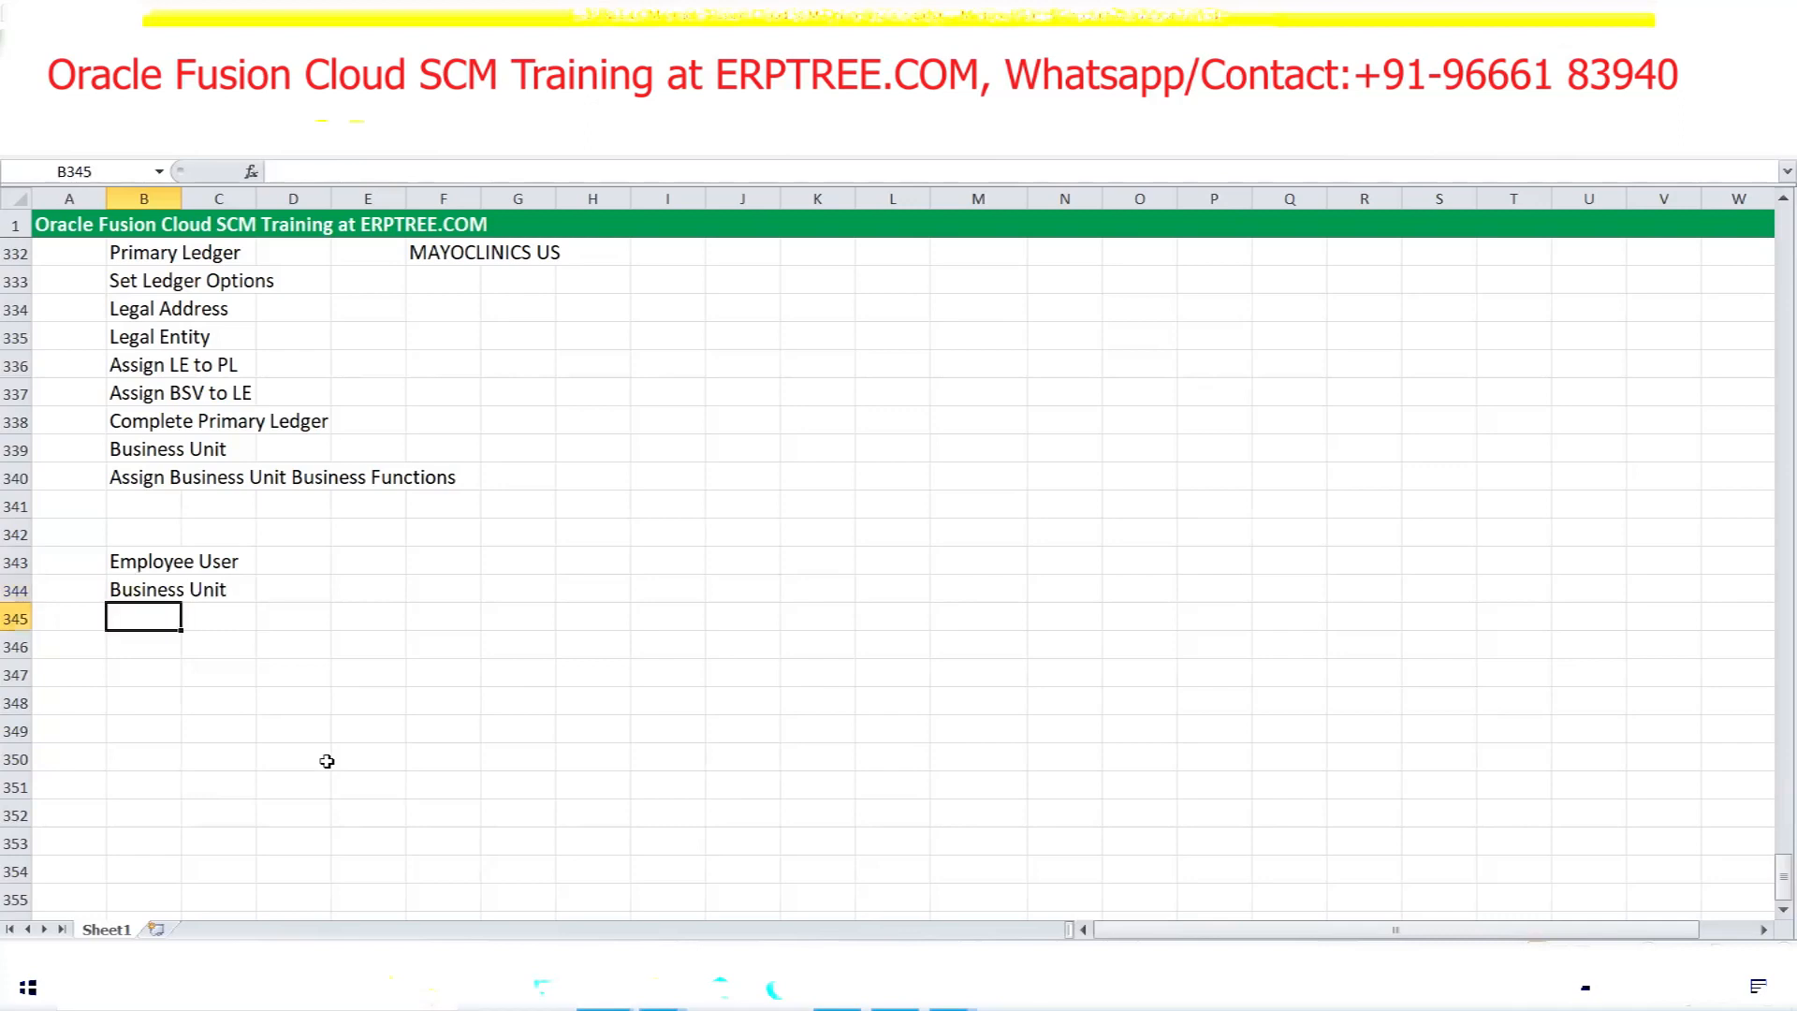
text(Legal Entity)
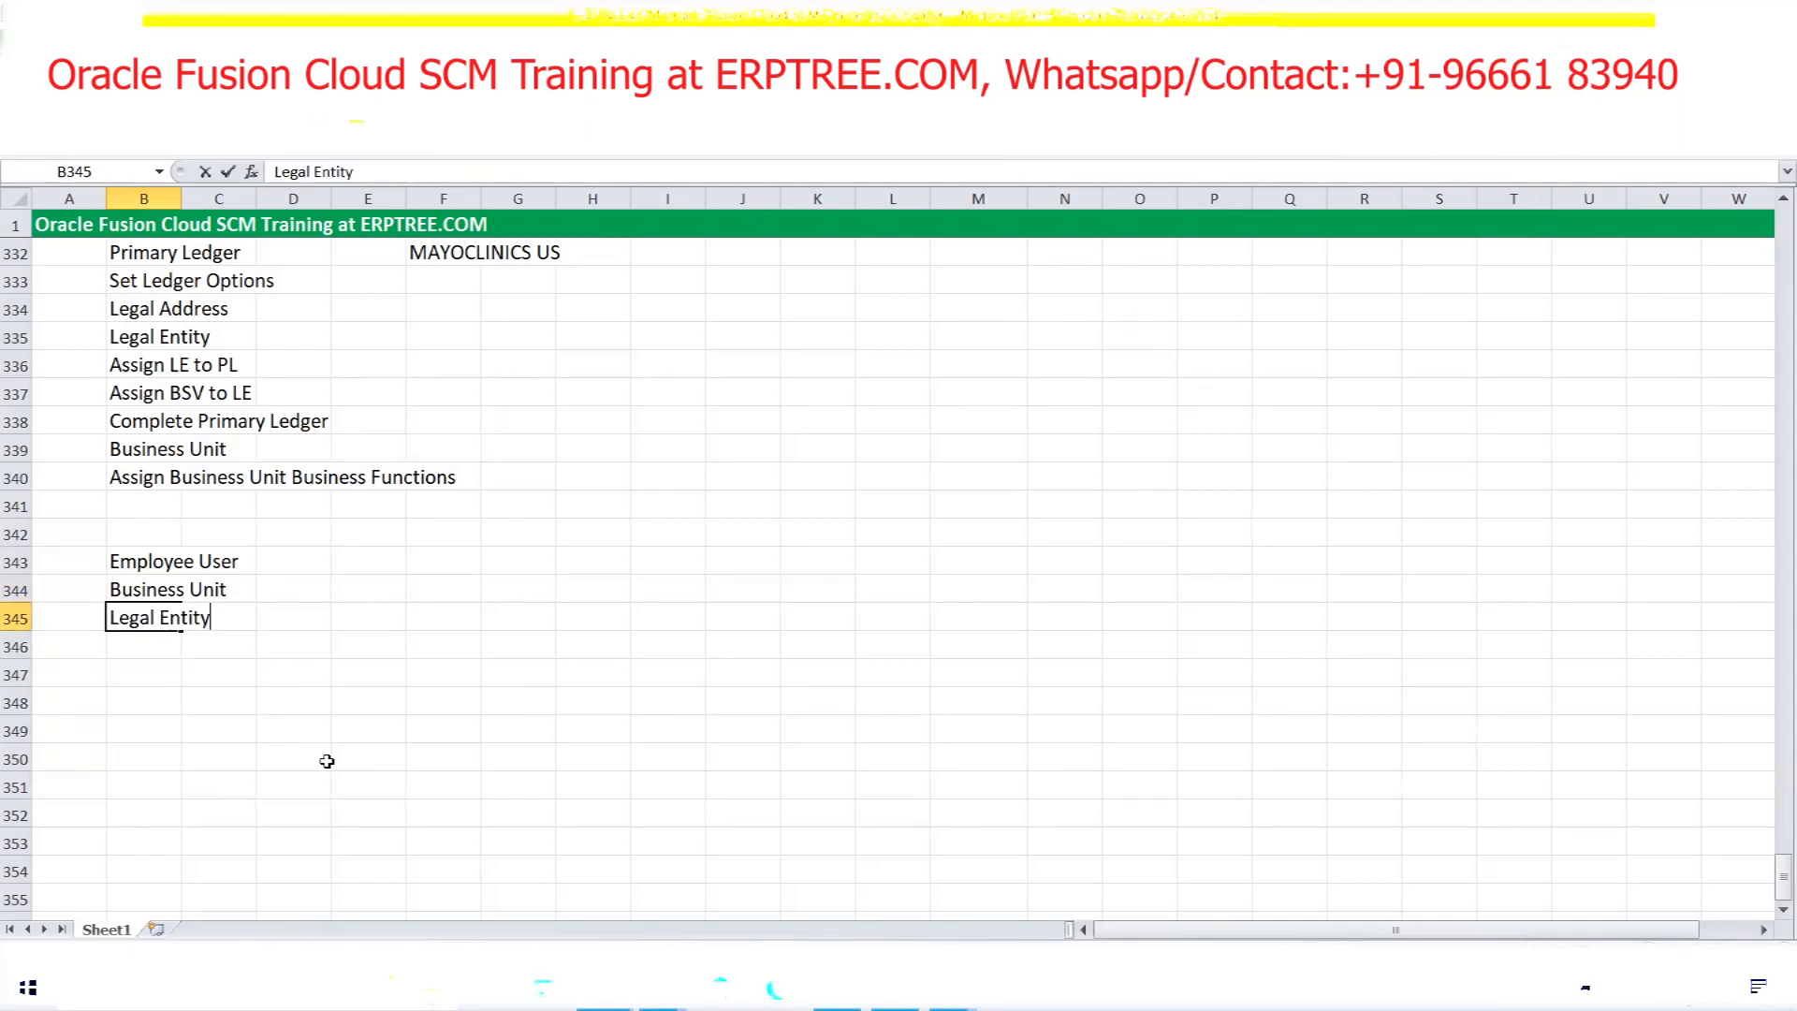
click(139, 562)
key(ctrl+b)
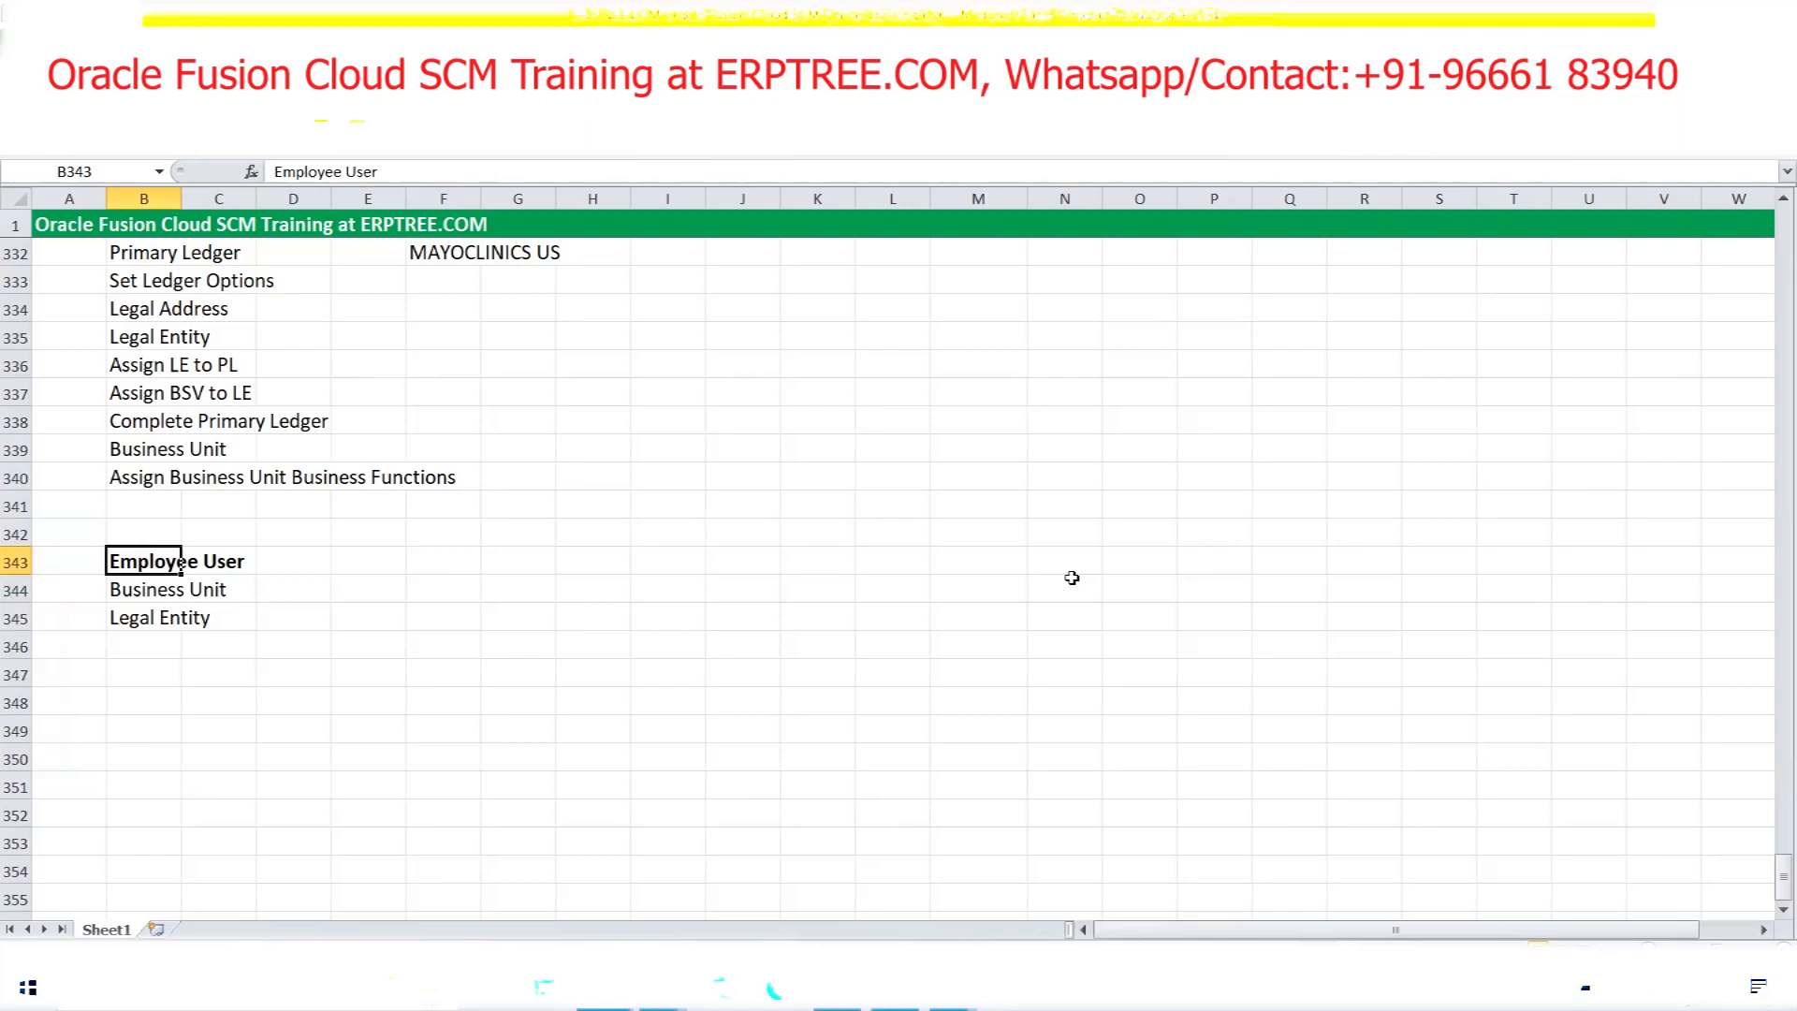
scroll(536, 604, up, 5)
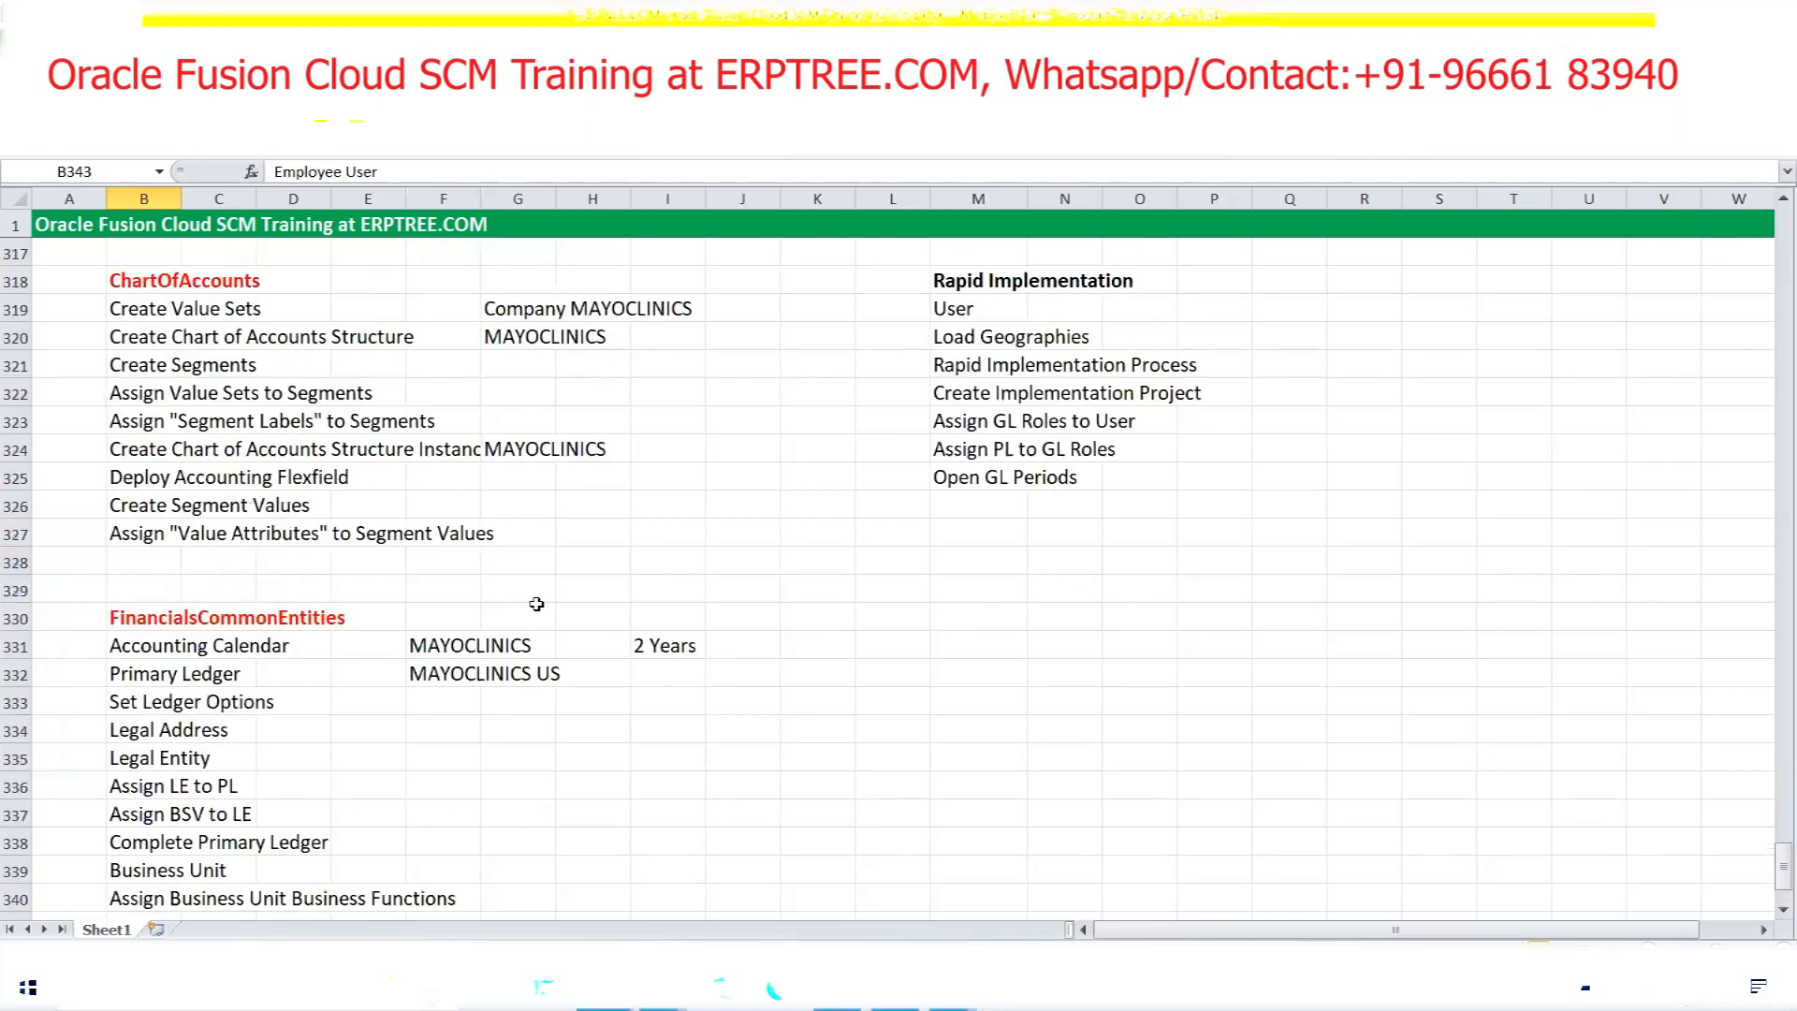
scroll(536, 604, up, 11)
scroll(536, 604, up, 10)
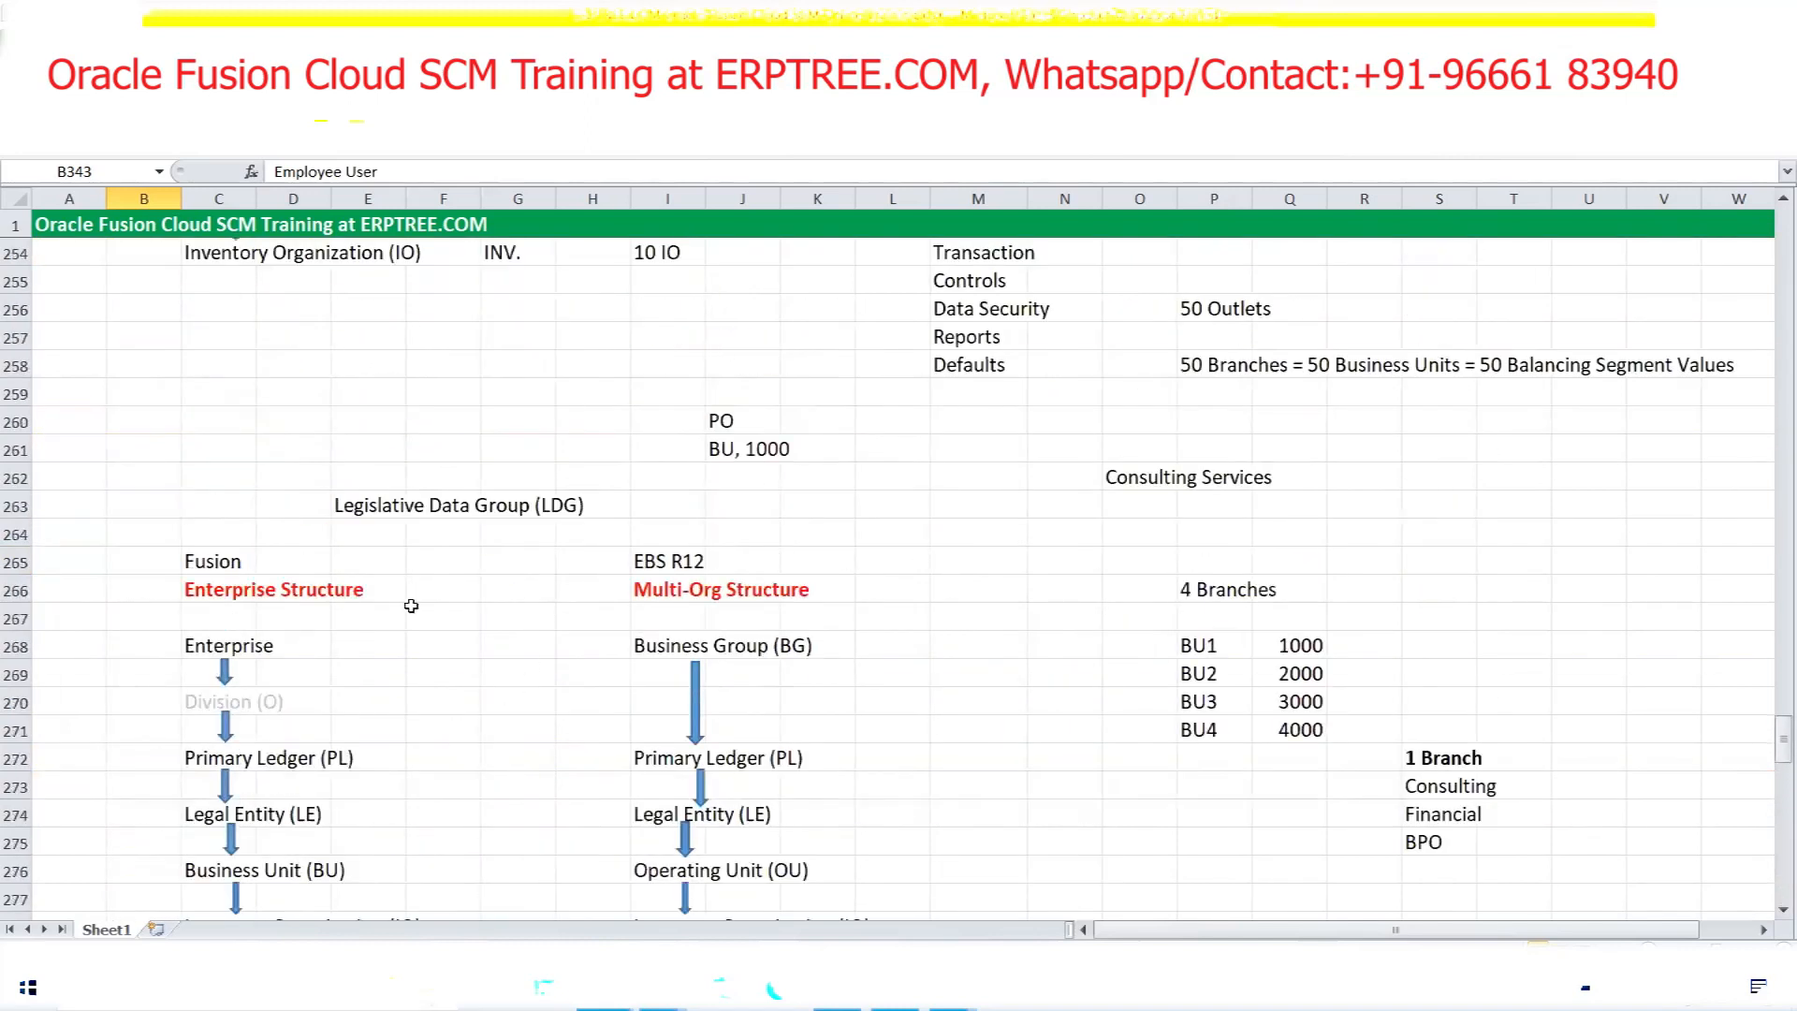
drag(356, 506, 580, 506)
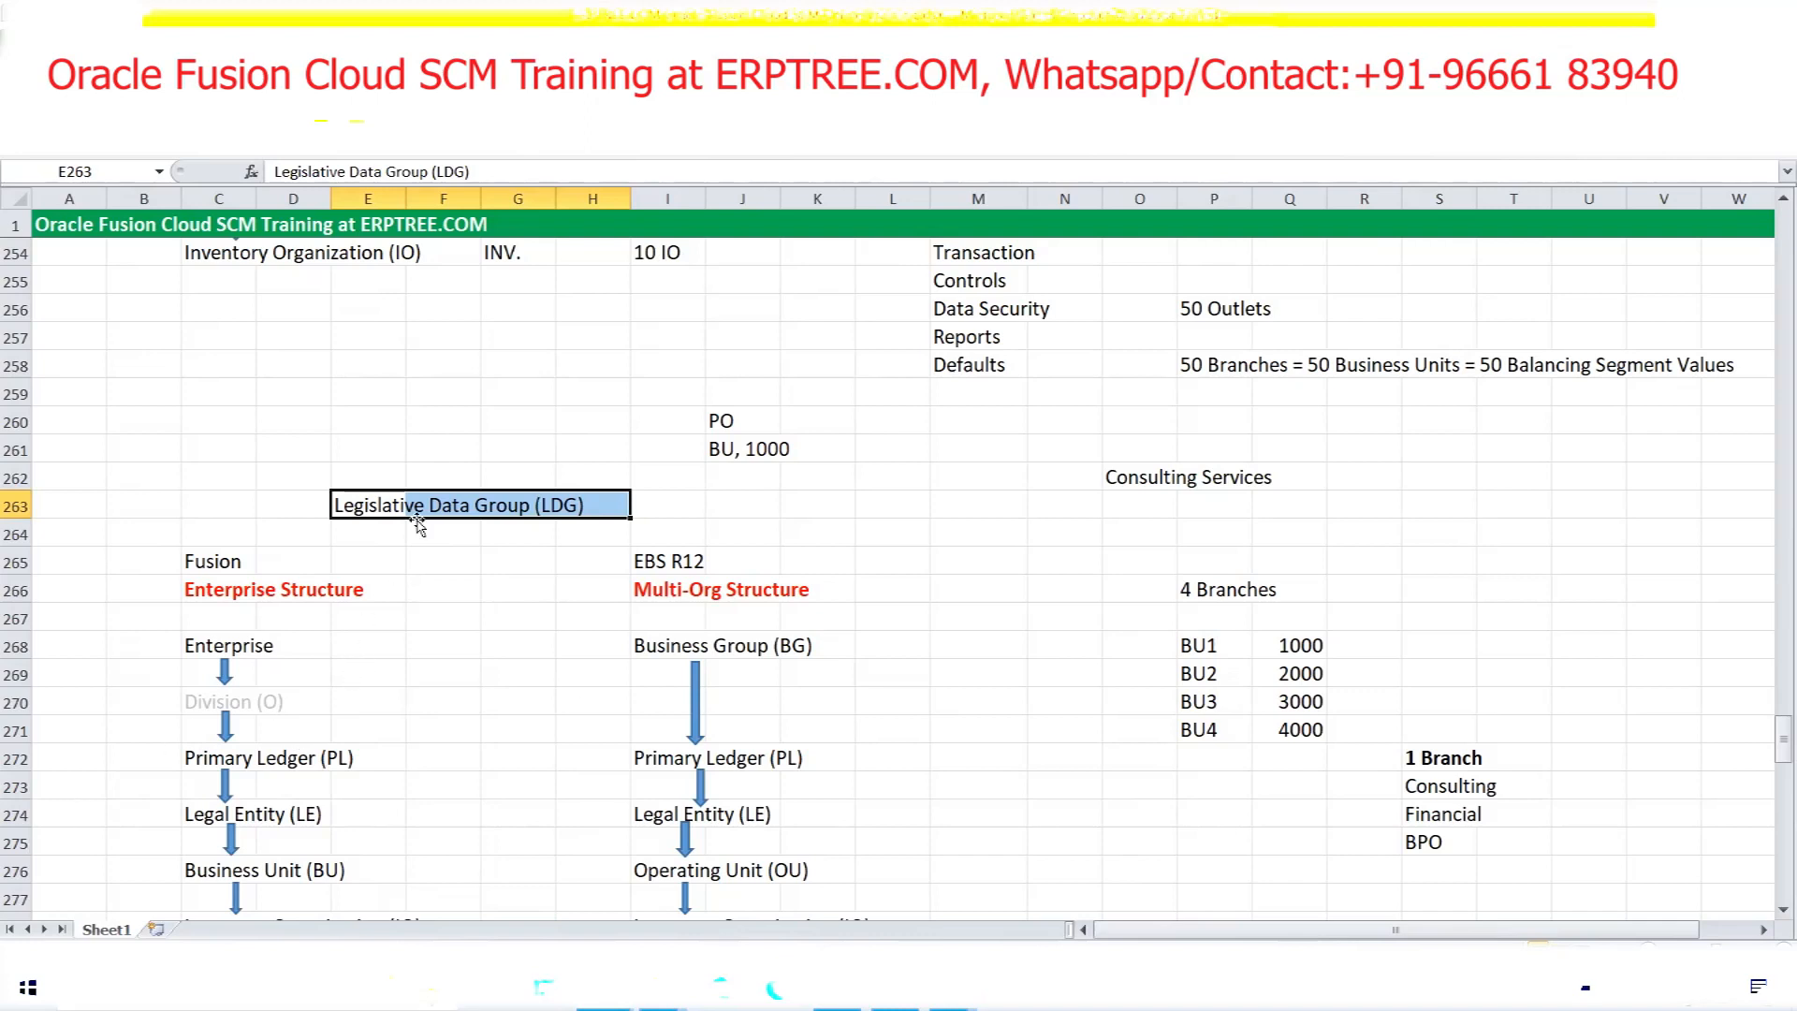
scroll(418, 520, down, 20)
scroll(418, 510, down, 3)
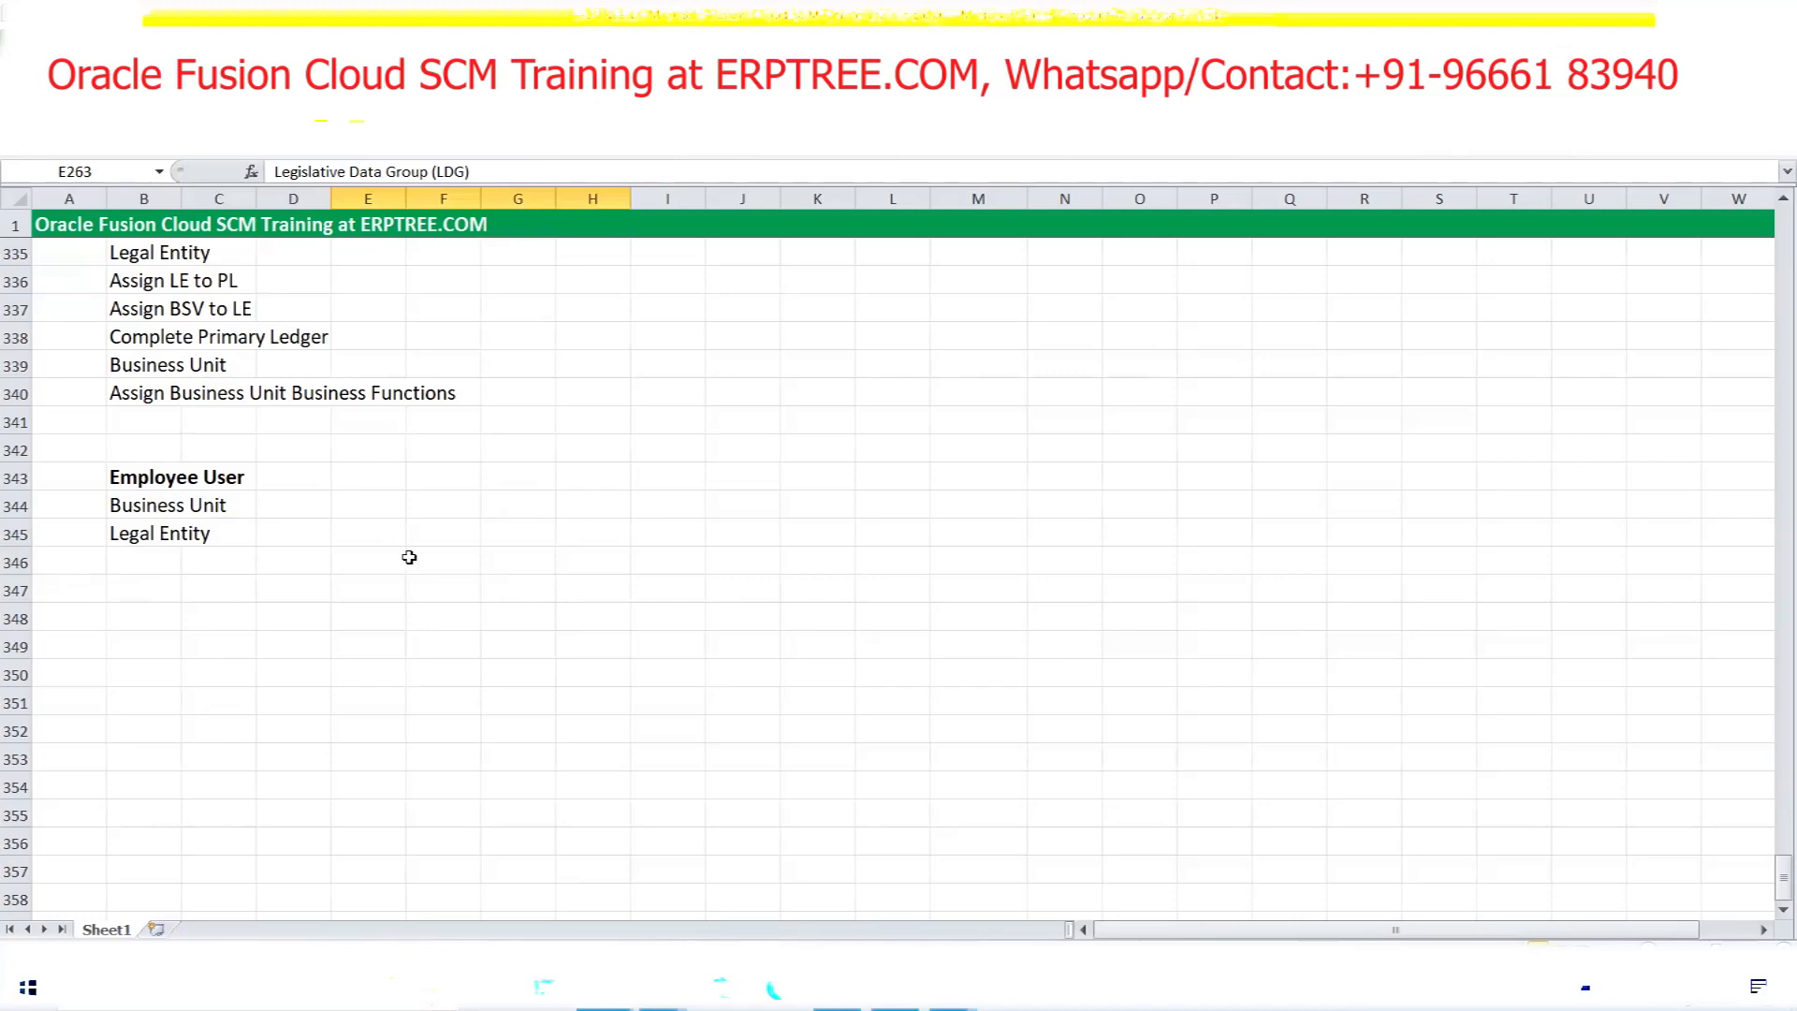
Write 'Legal Entity<----------US Legislative Data Group (LDG)' in cell K345
click(808, 538)
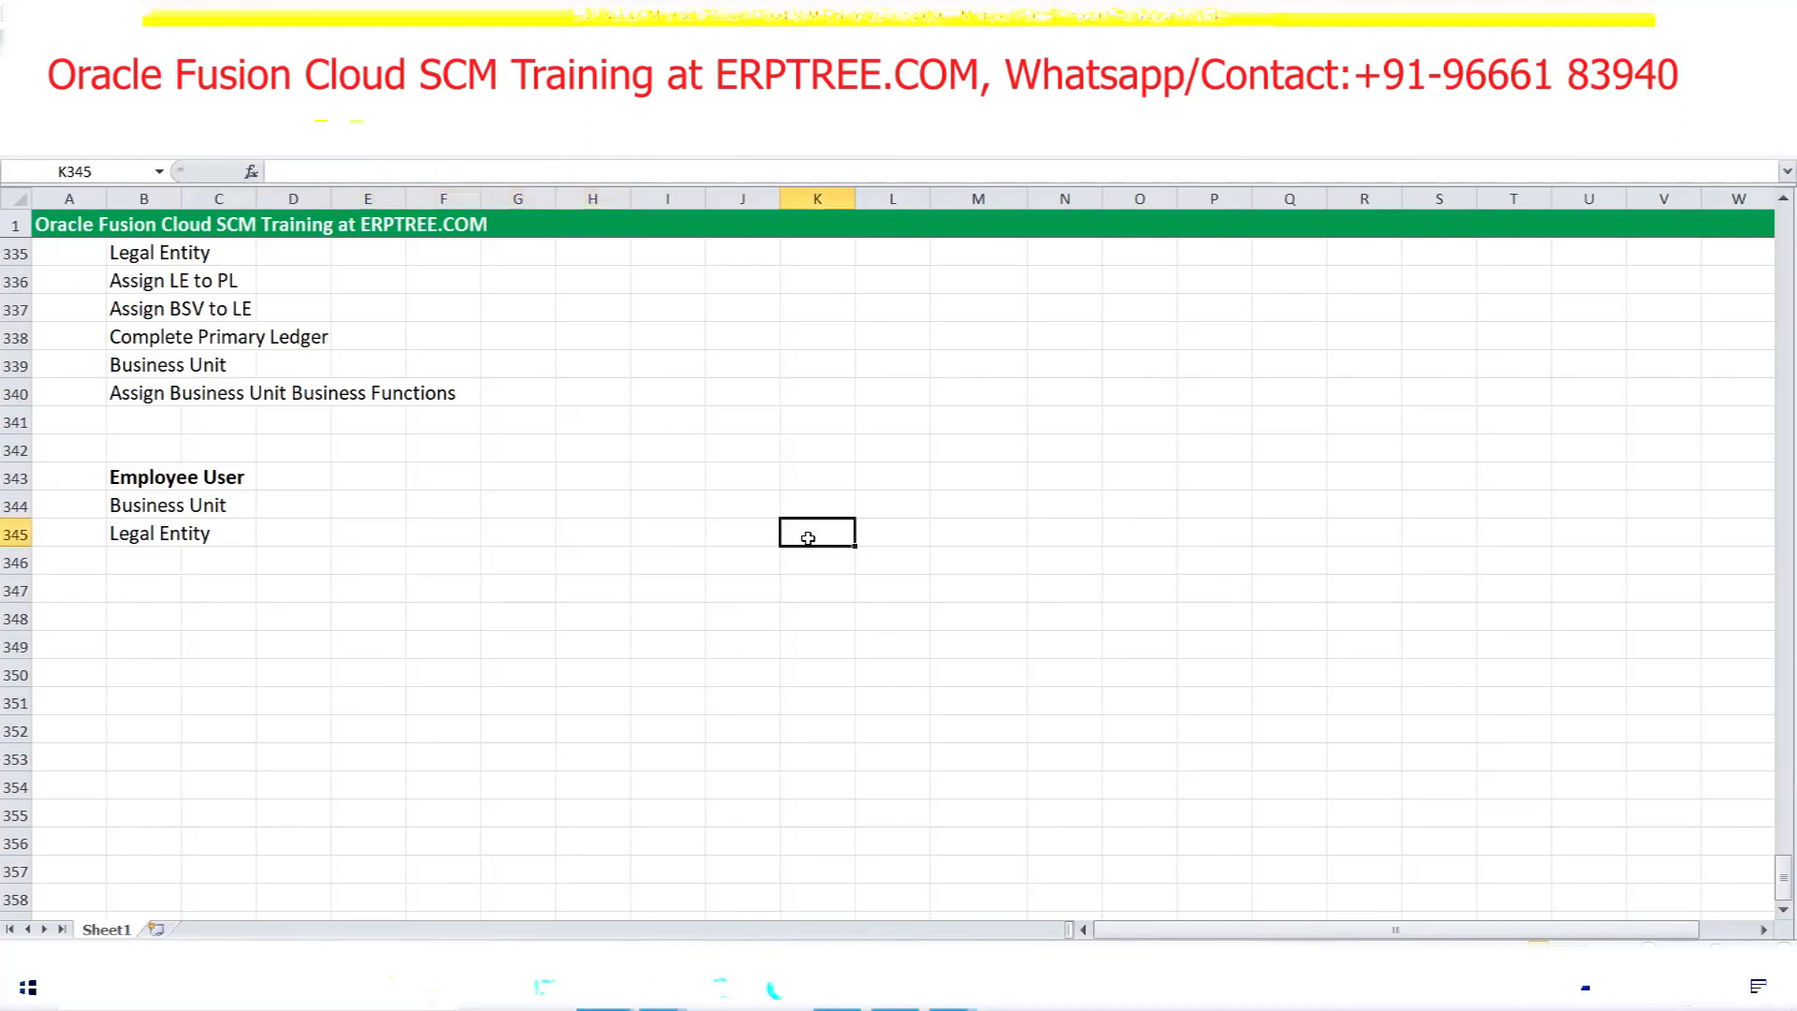
text(Legislati)
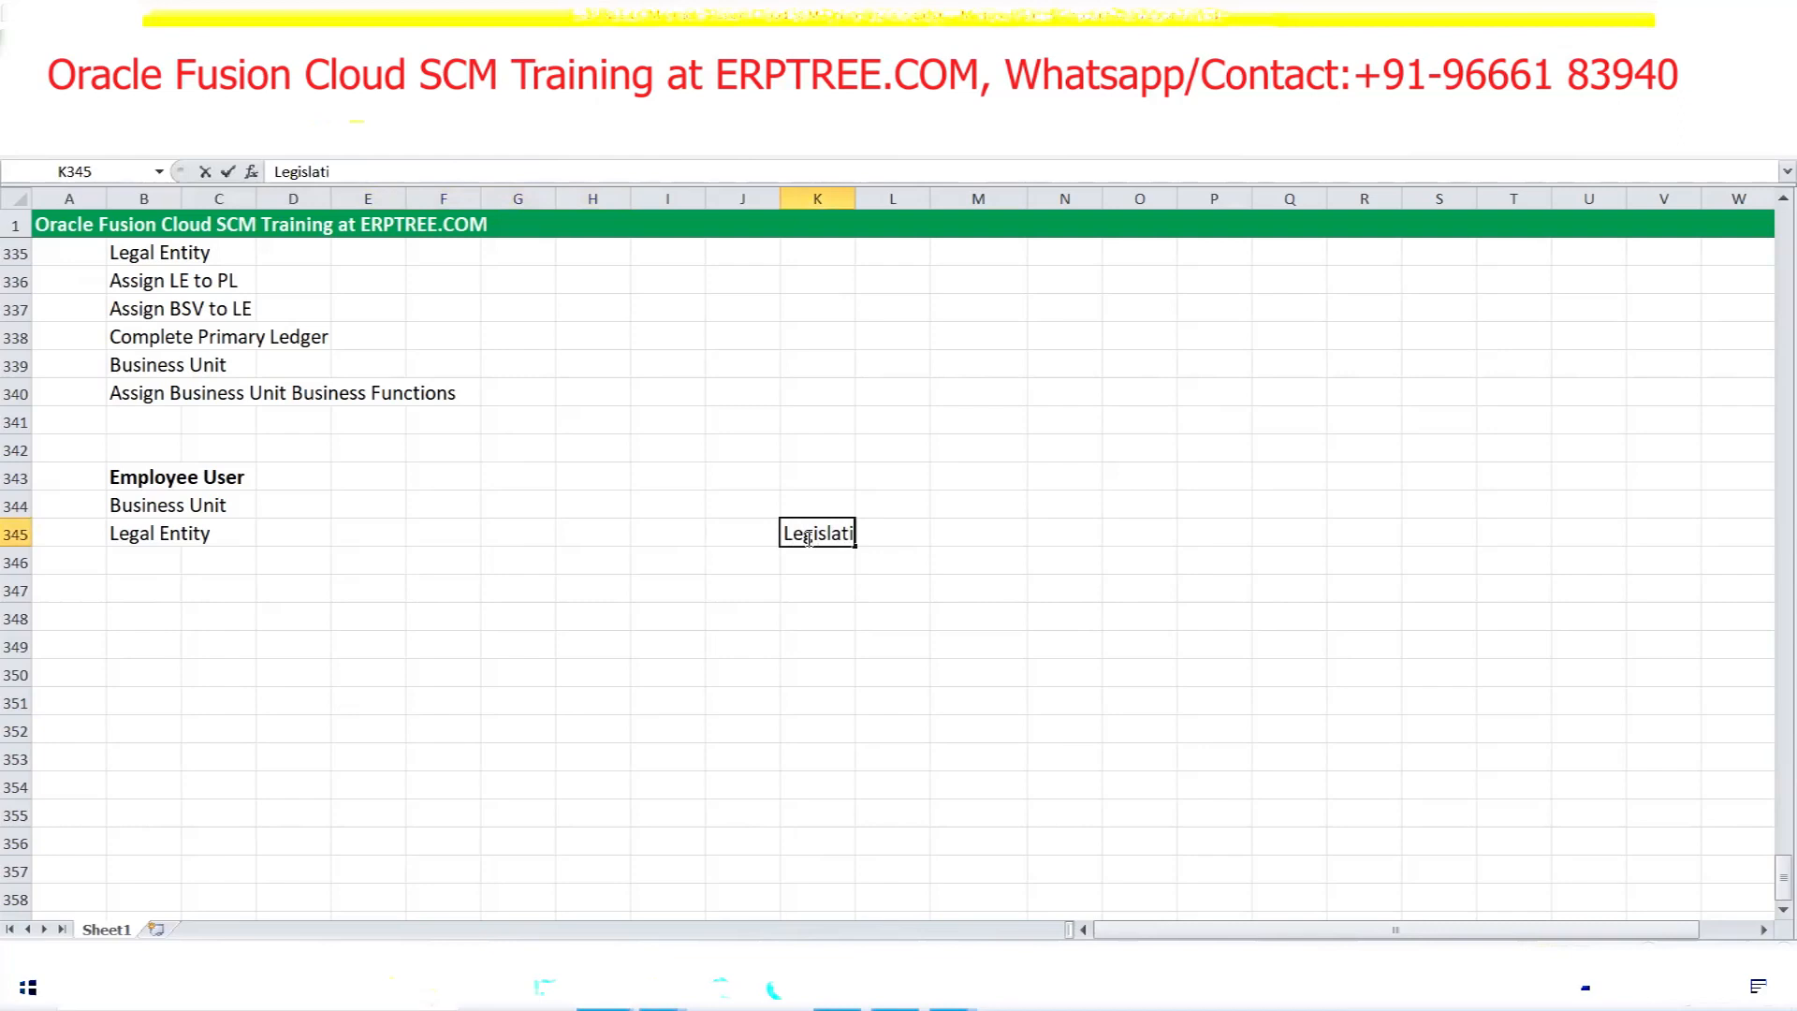
text(ve Data Group)
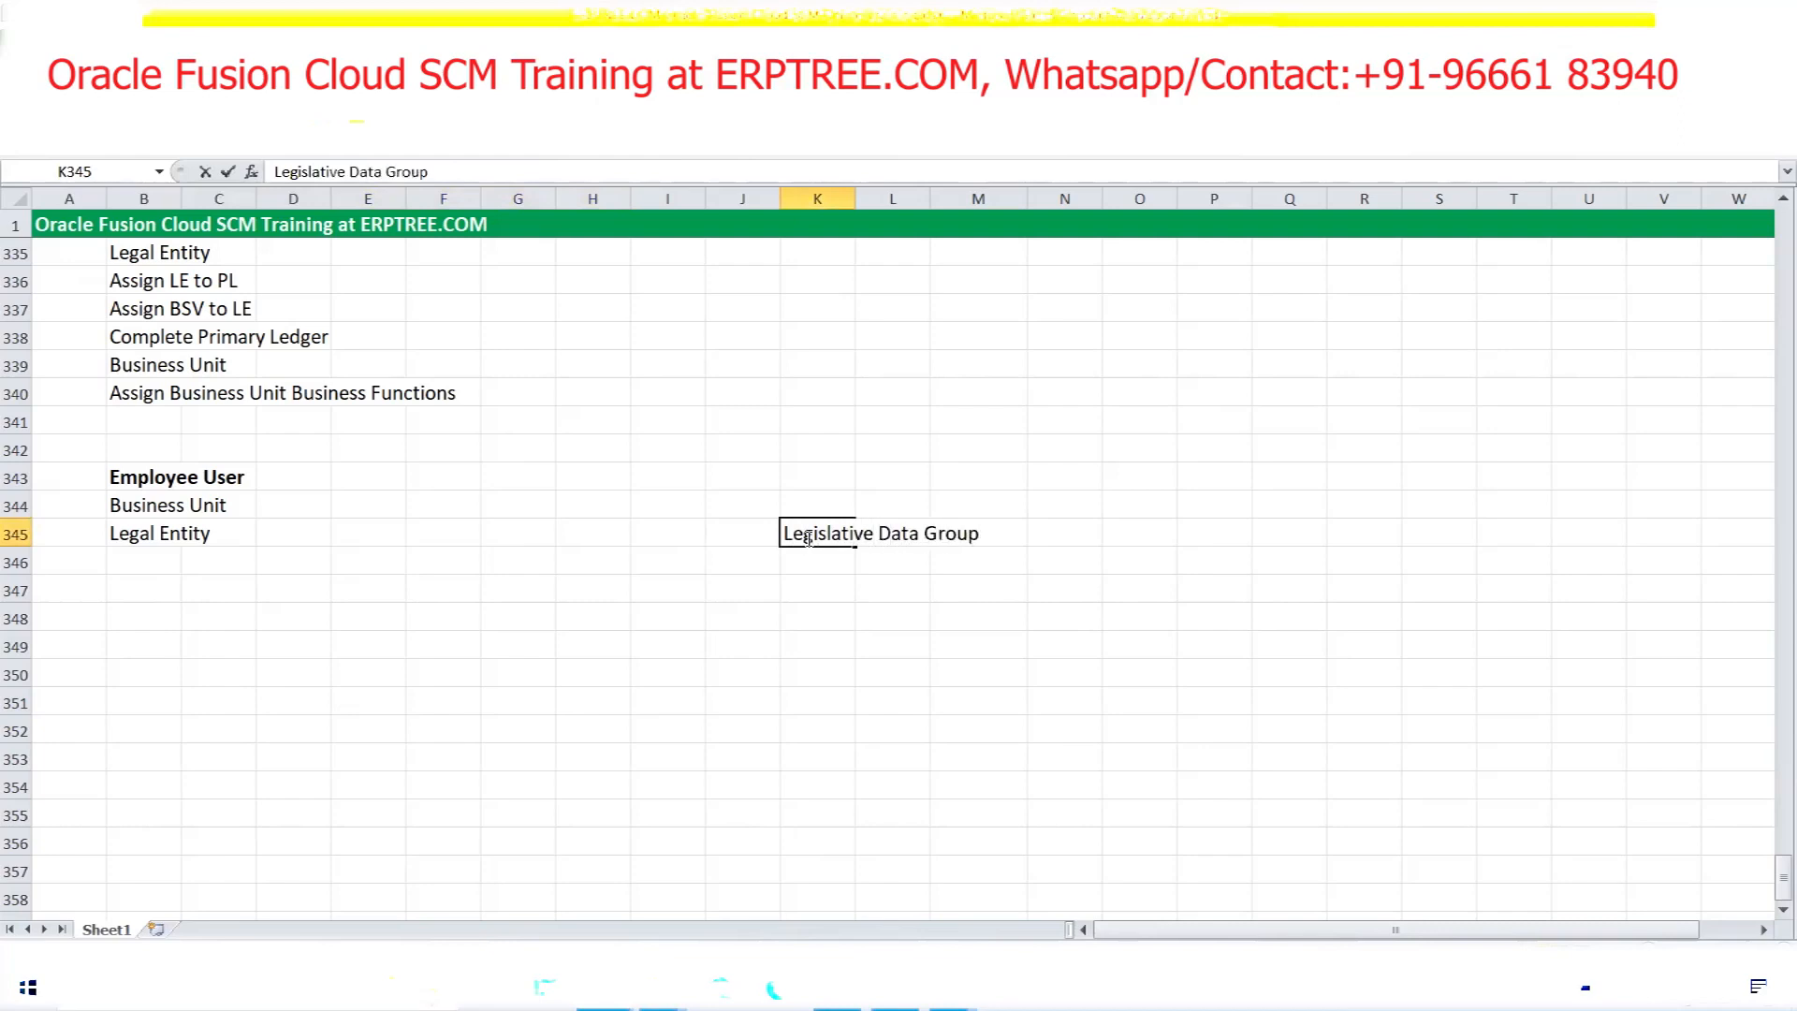
text( (LDG)
text())
click(785, 536)
text(US)
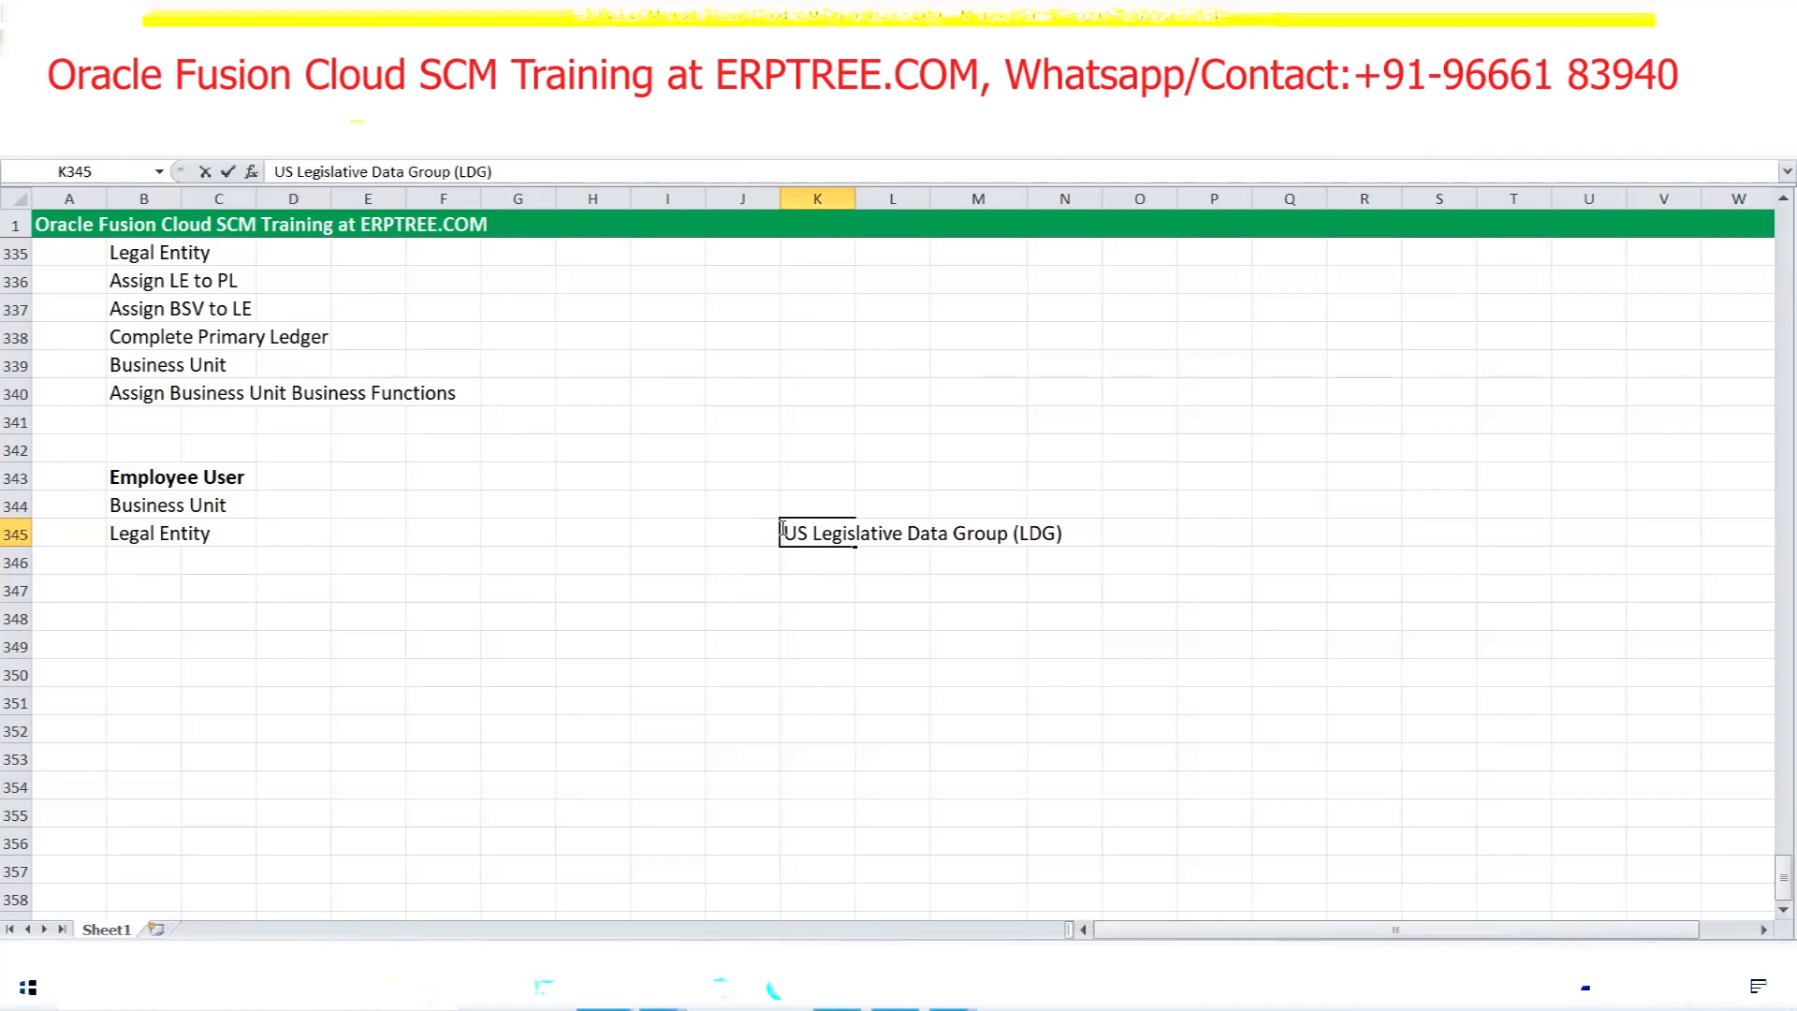
text(<)
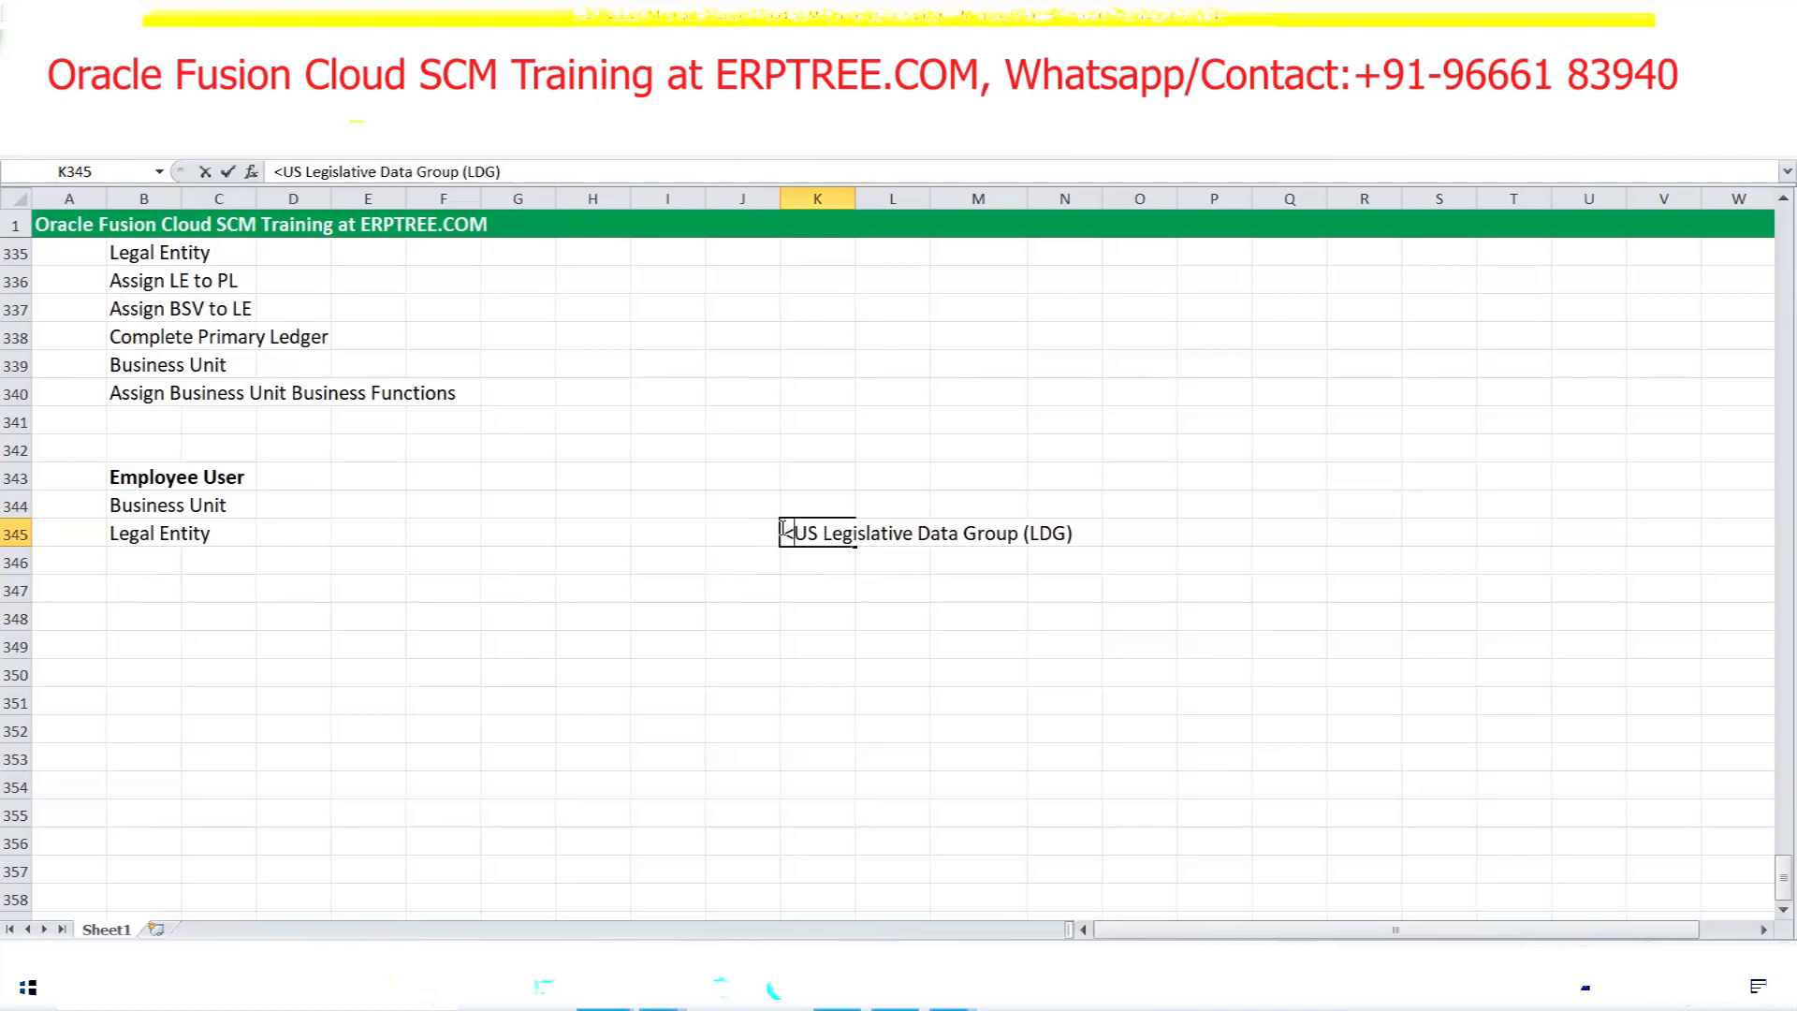
text(----------)
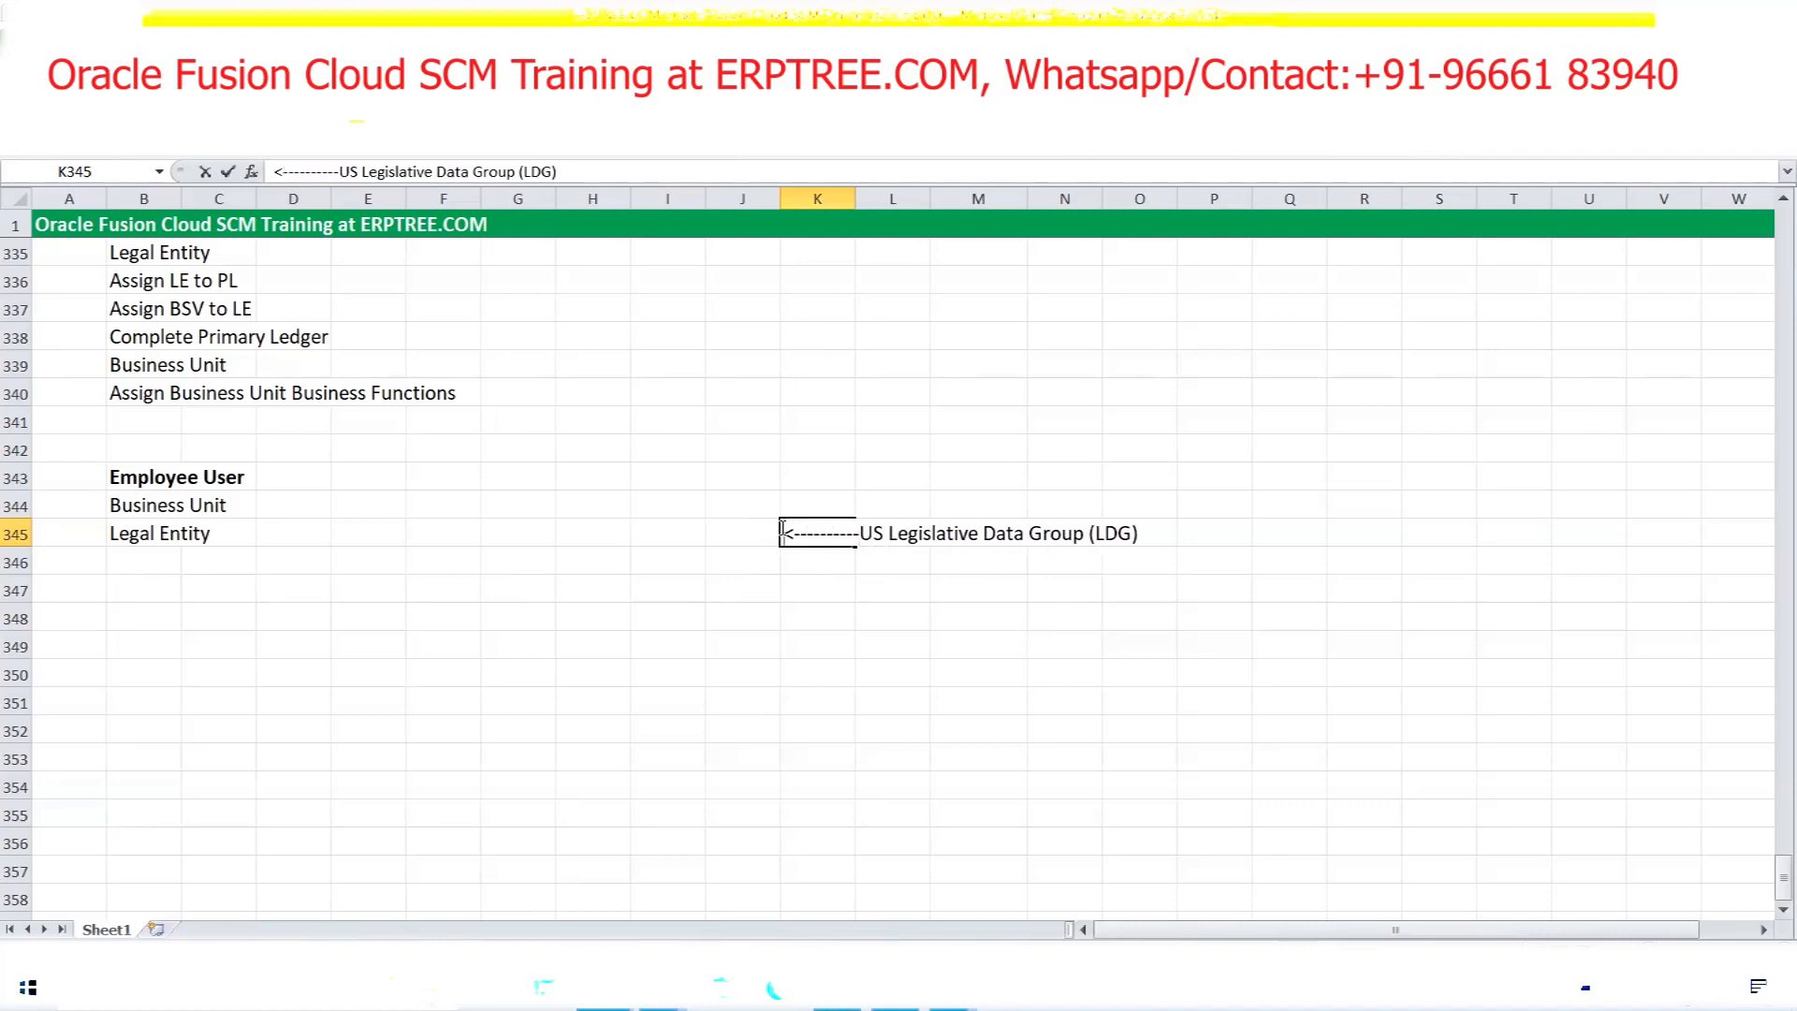
text(Lega)
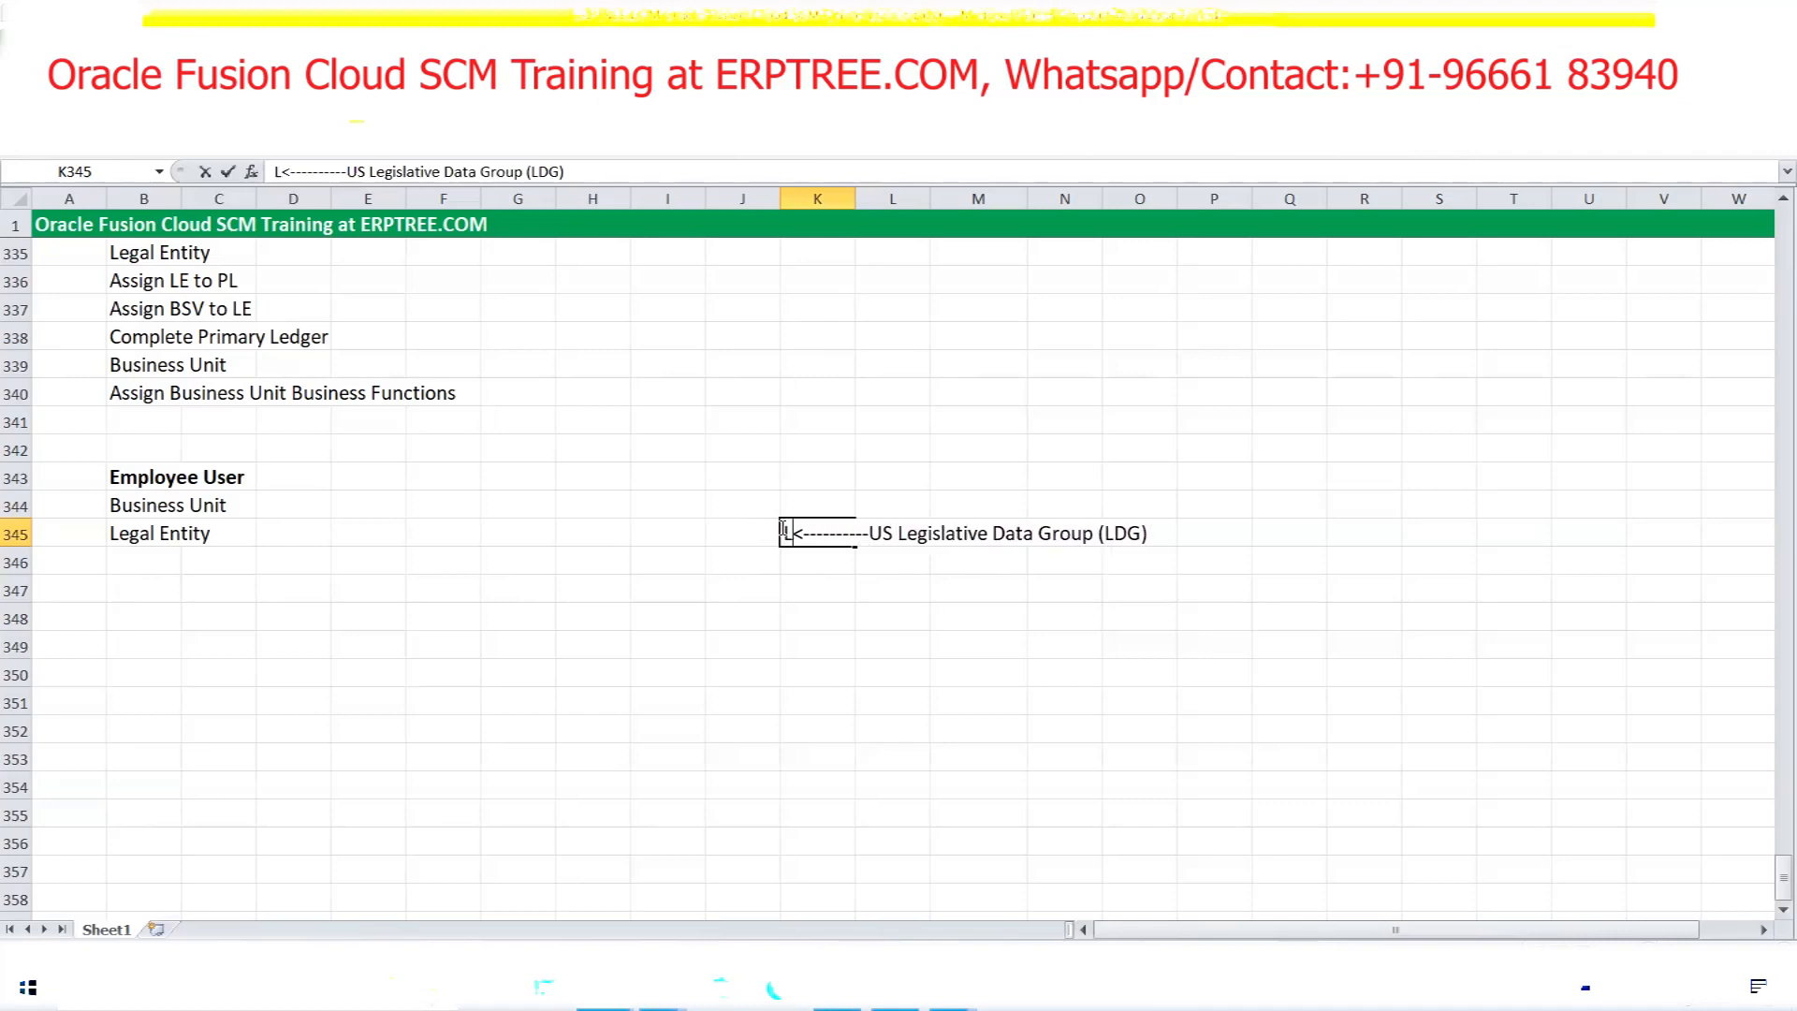
text(l Entity)
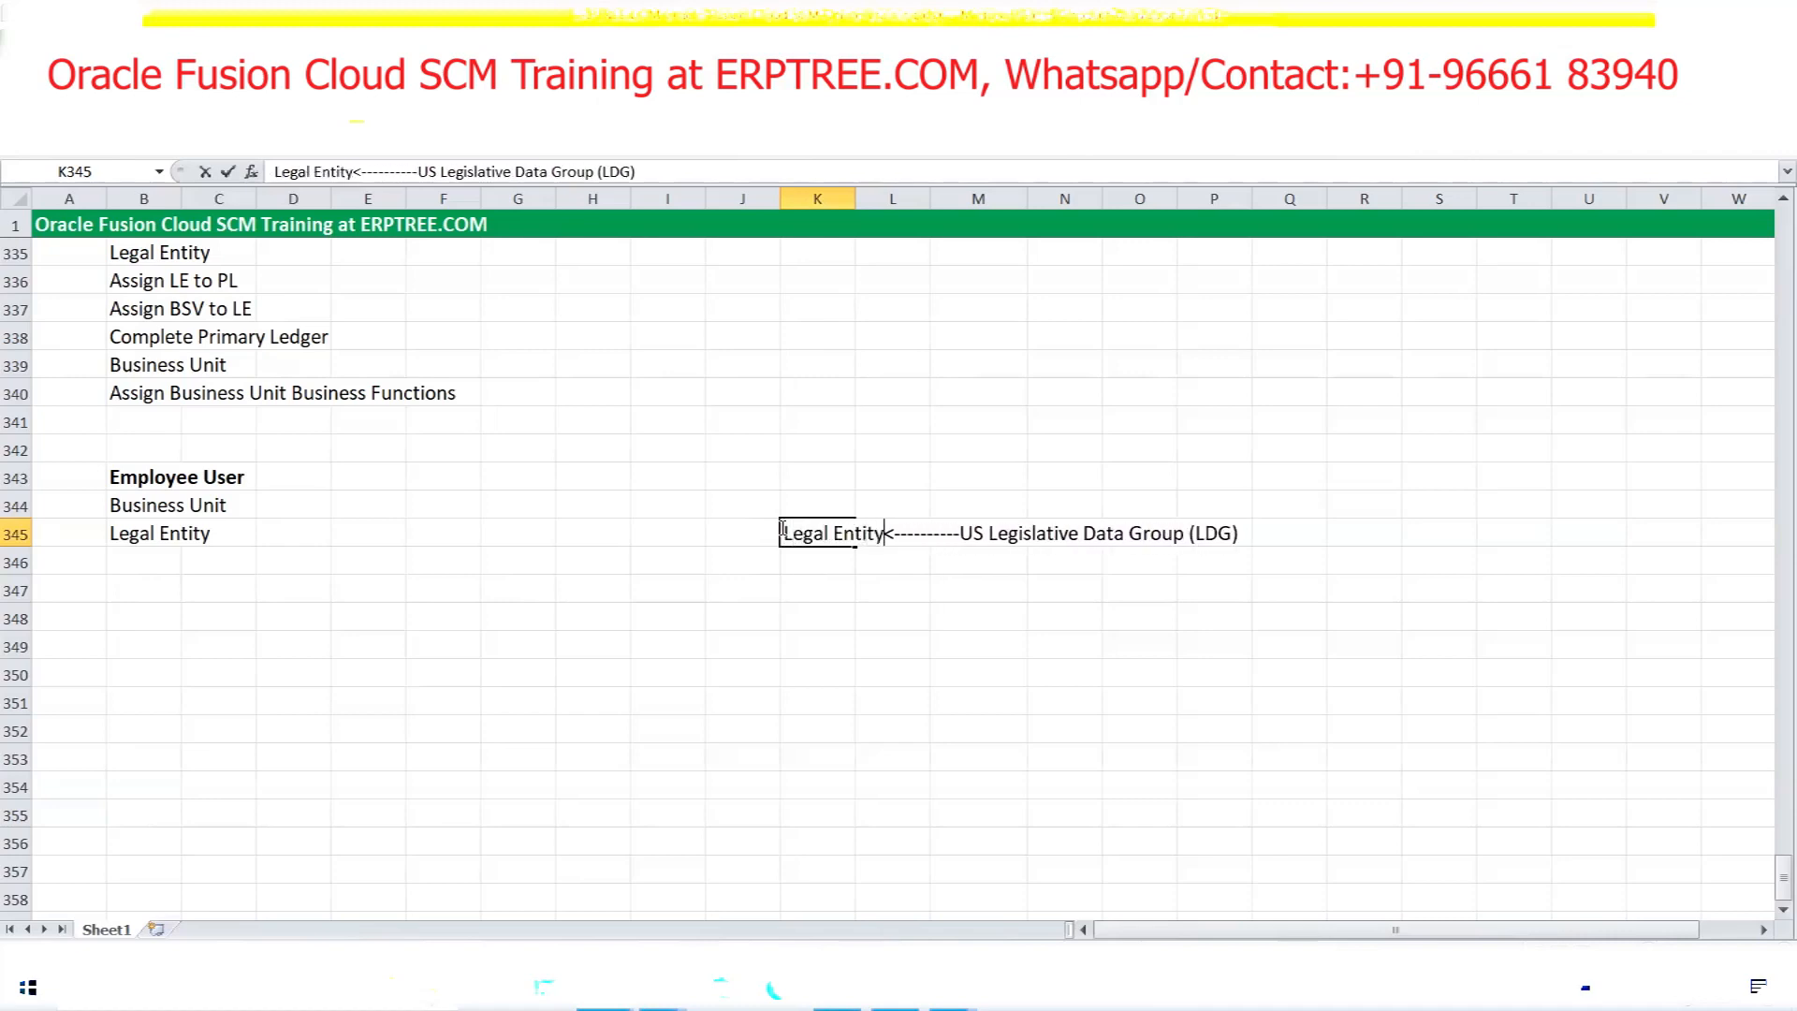
Put an X in cell K344 beside Business Unit
click(832, 501)
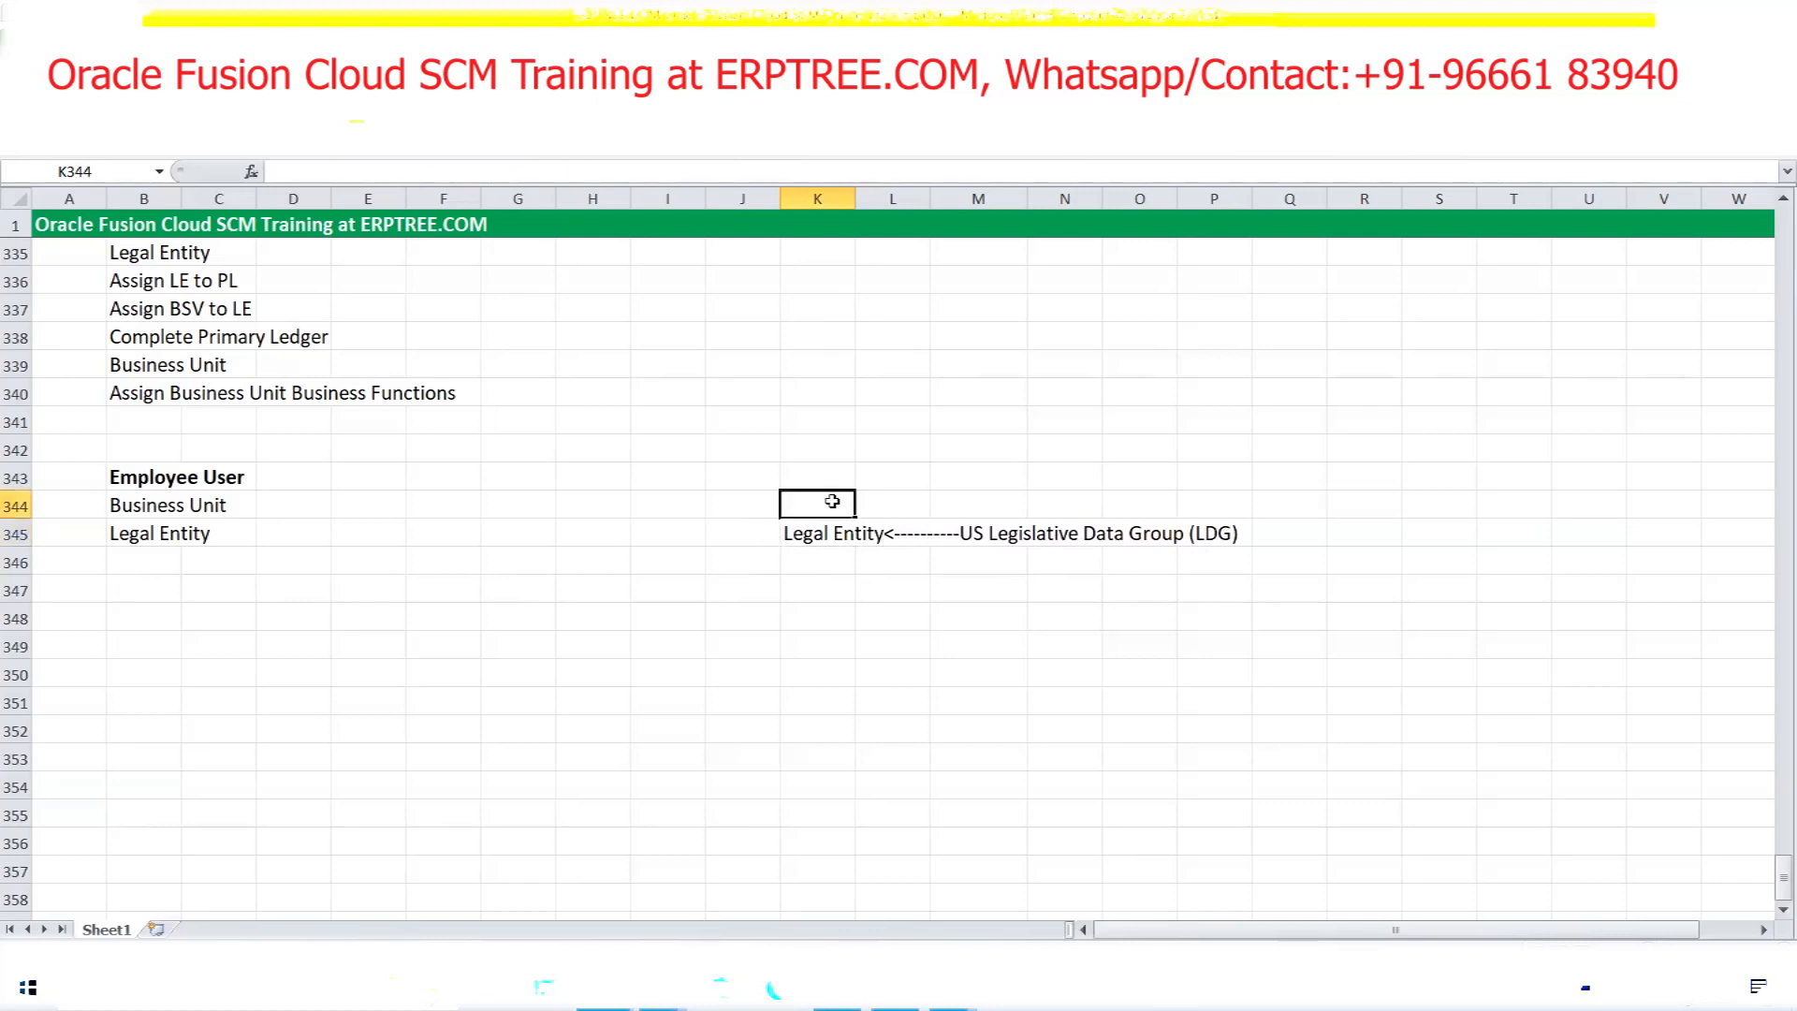
text(X)
click(829, 558)
click(821, 535)
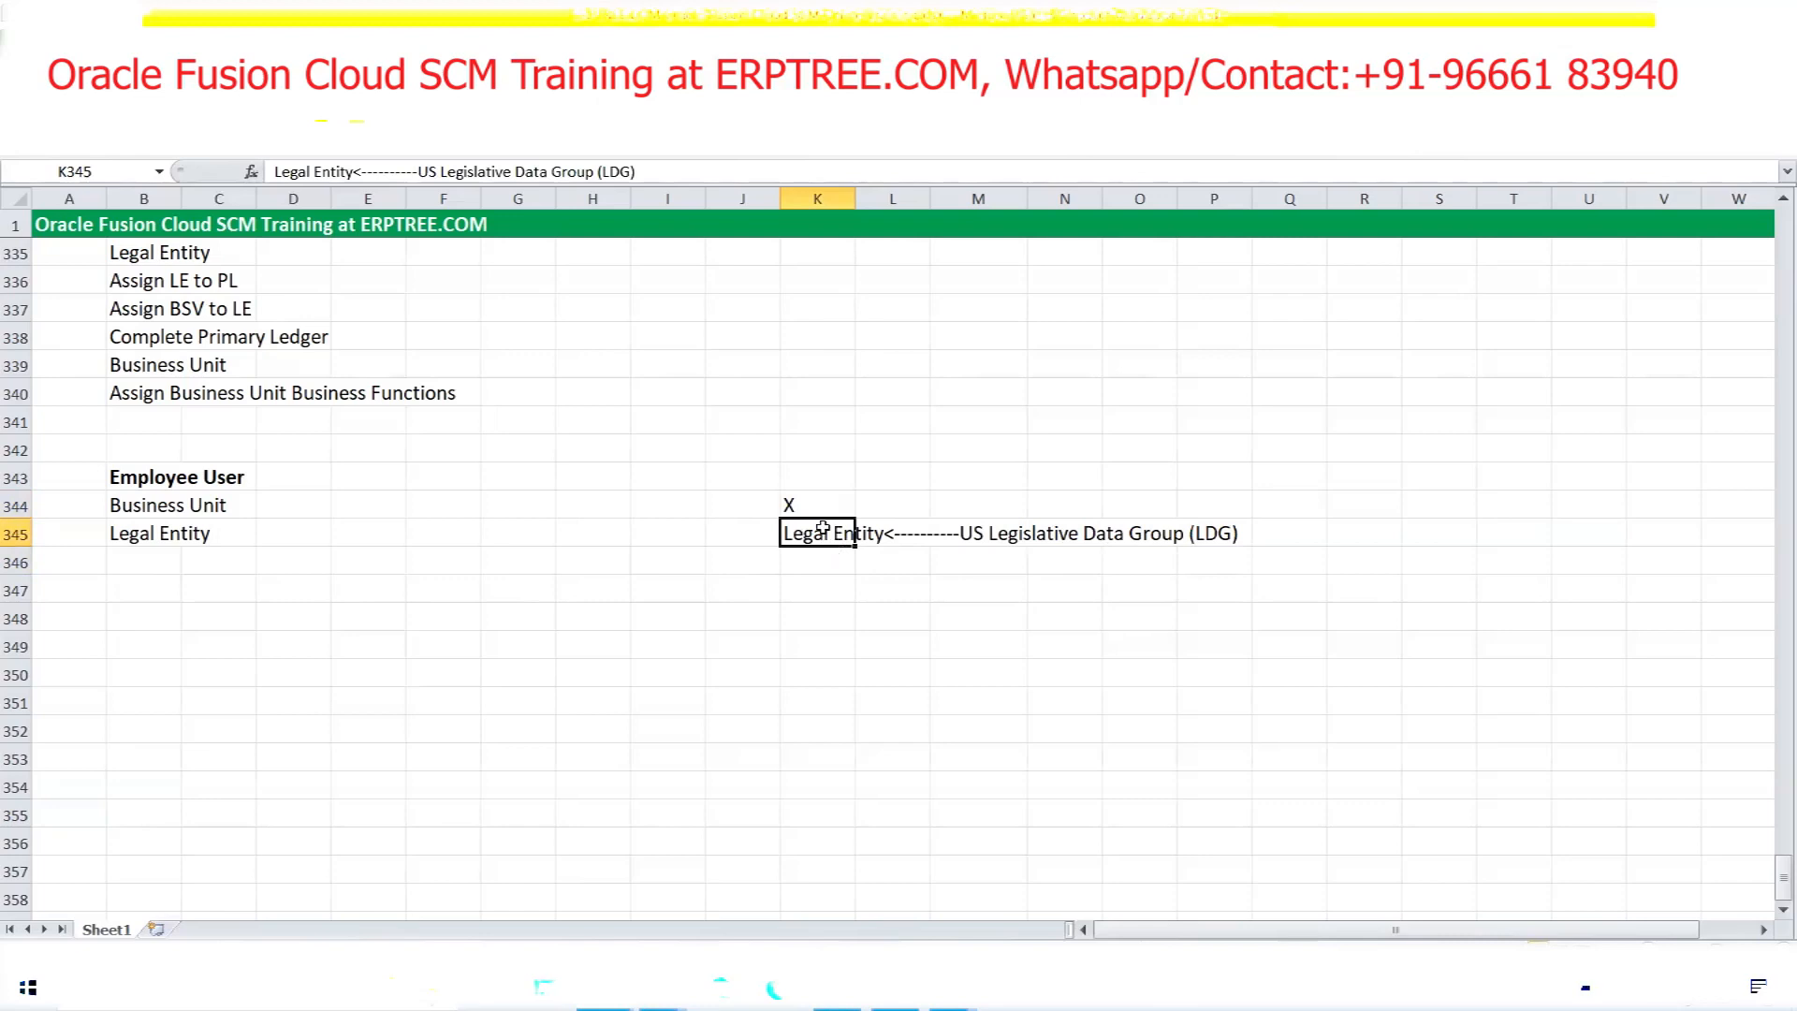
Check the X in K344 unchanged, then begin entering 'Create Legislative' in cell B348
click(801, 506)
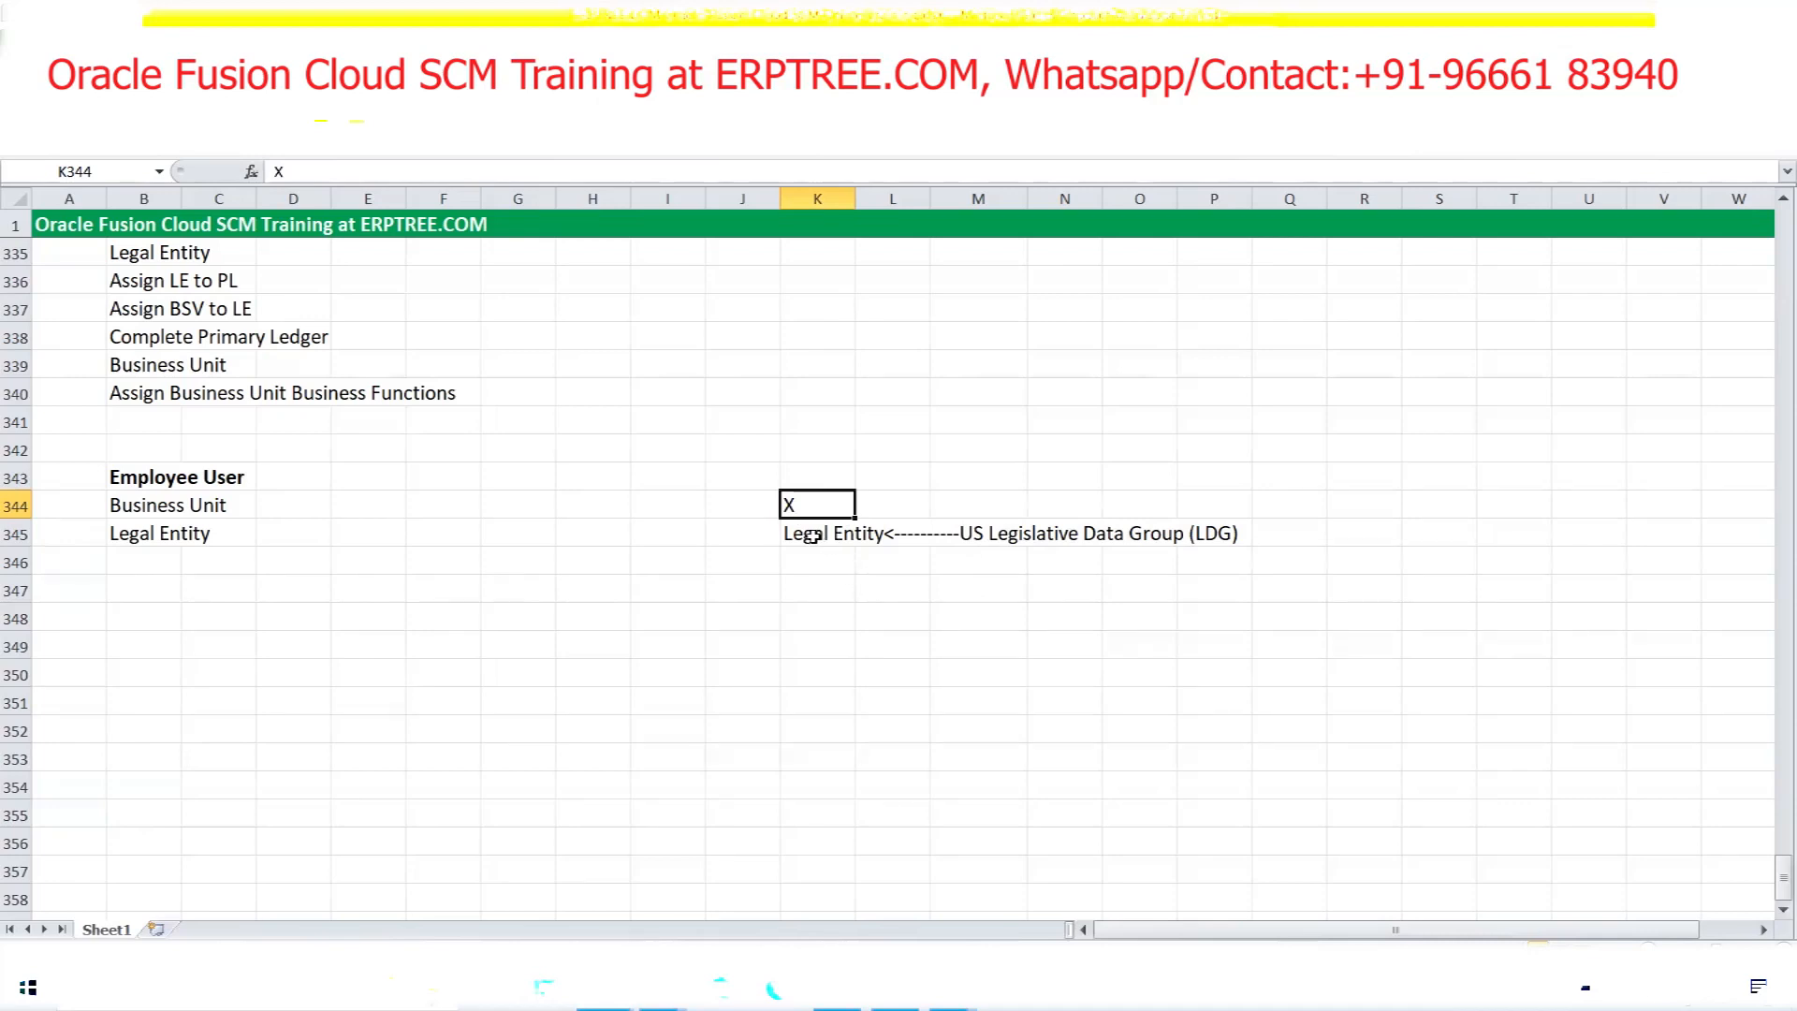
double_click(802, 502)
drag(802, 504, 778, 503)
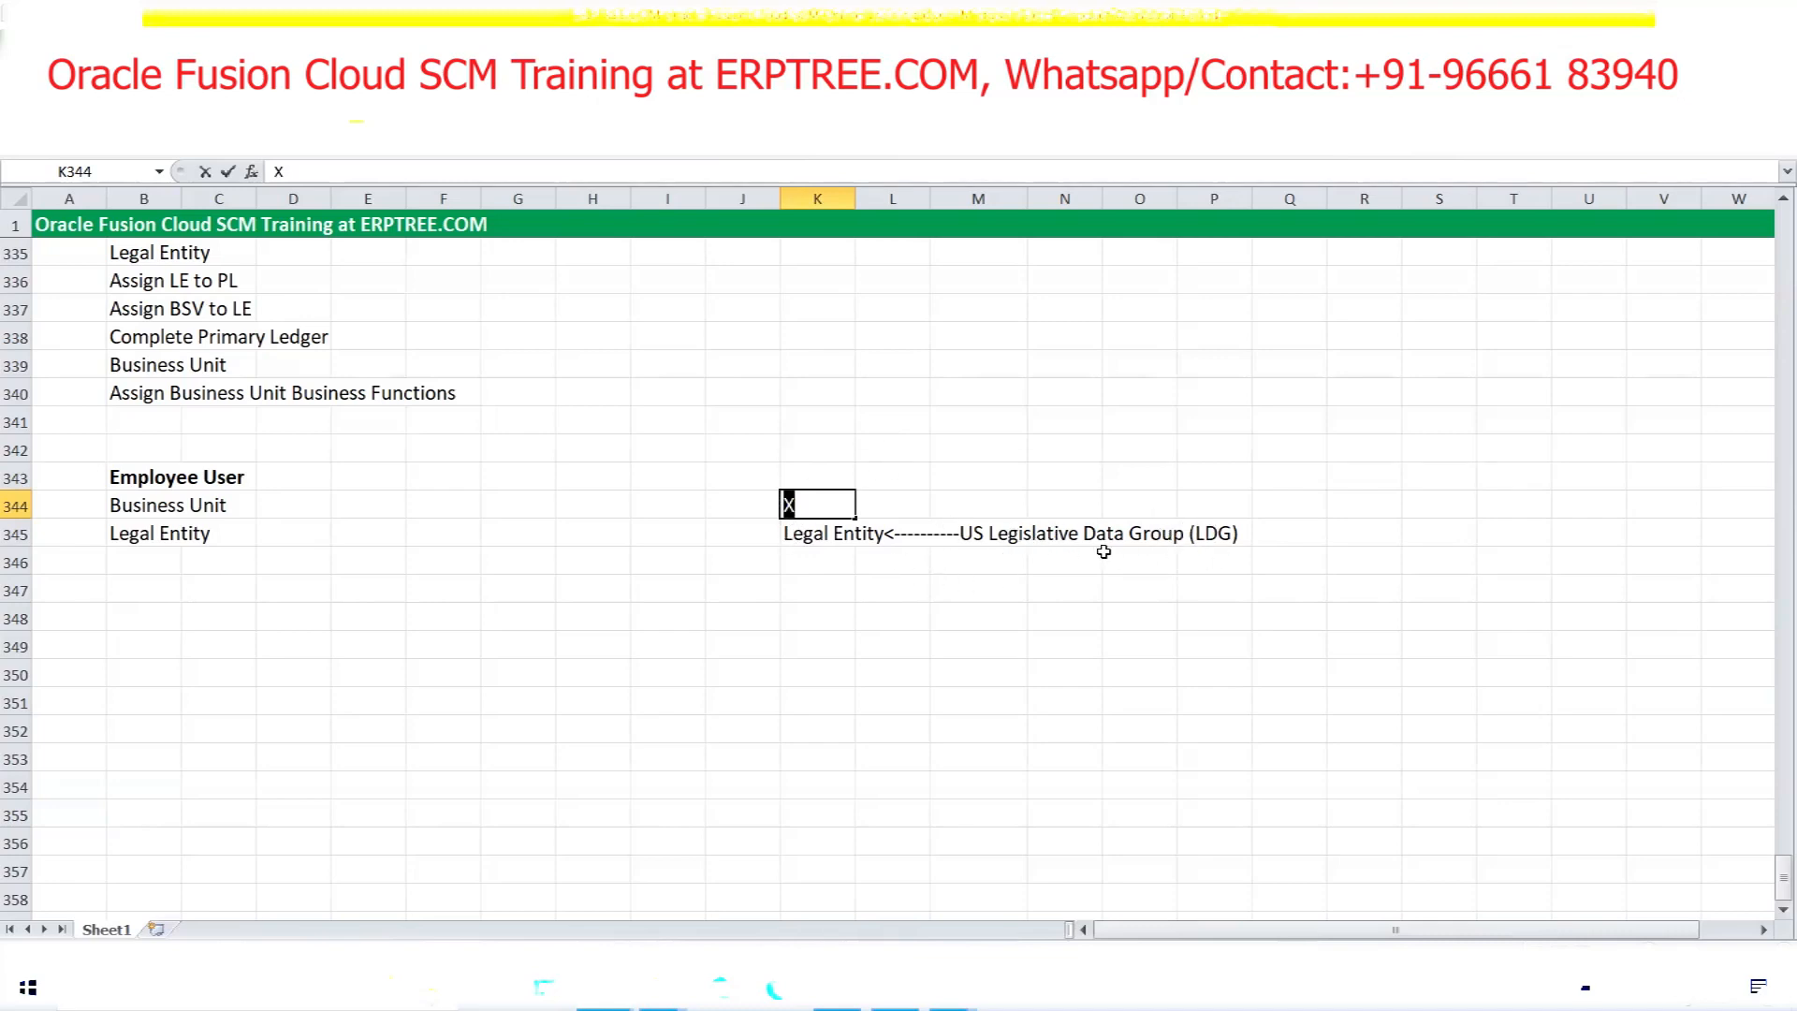
click(817, 547)
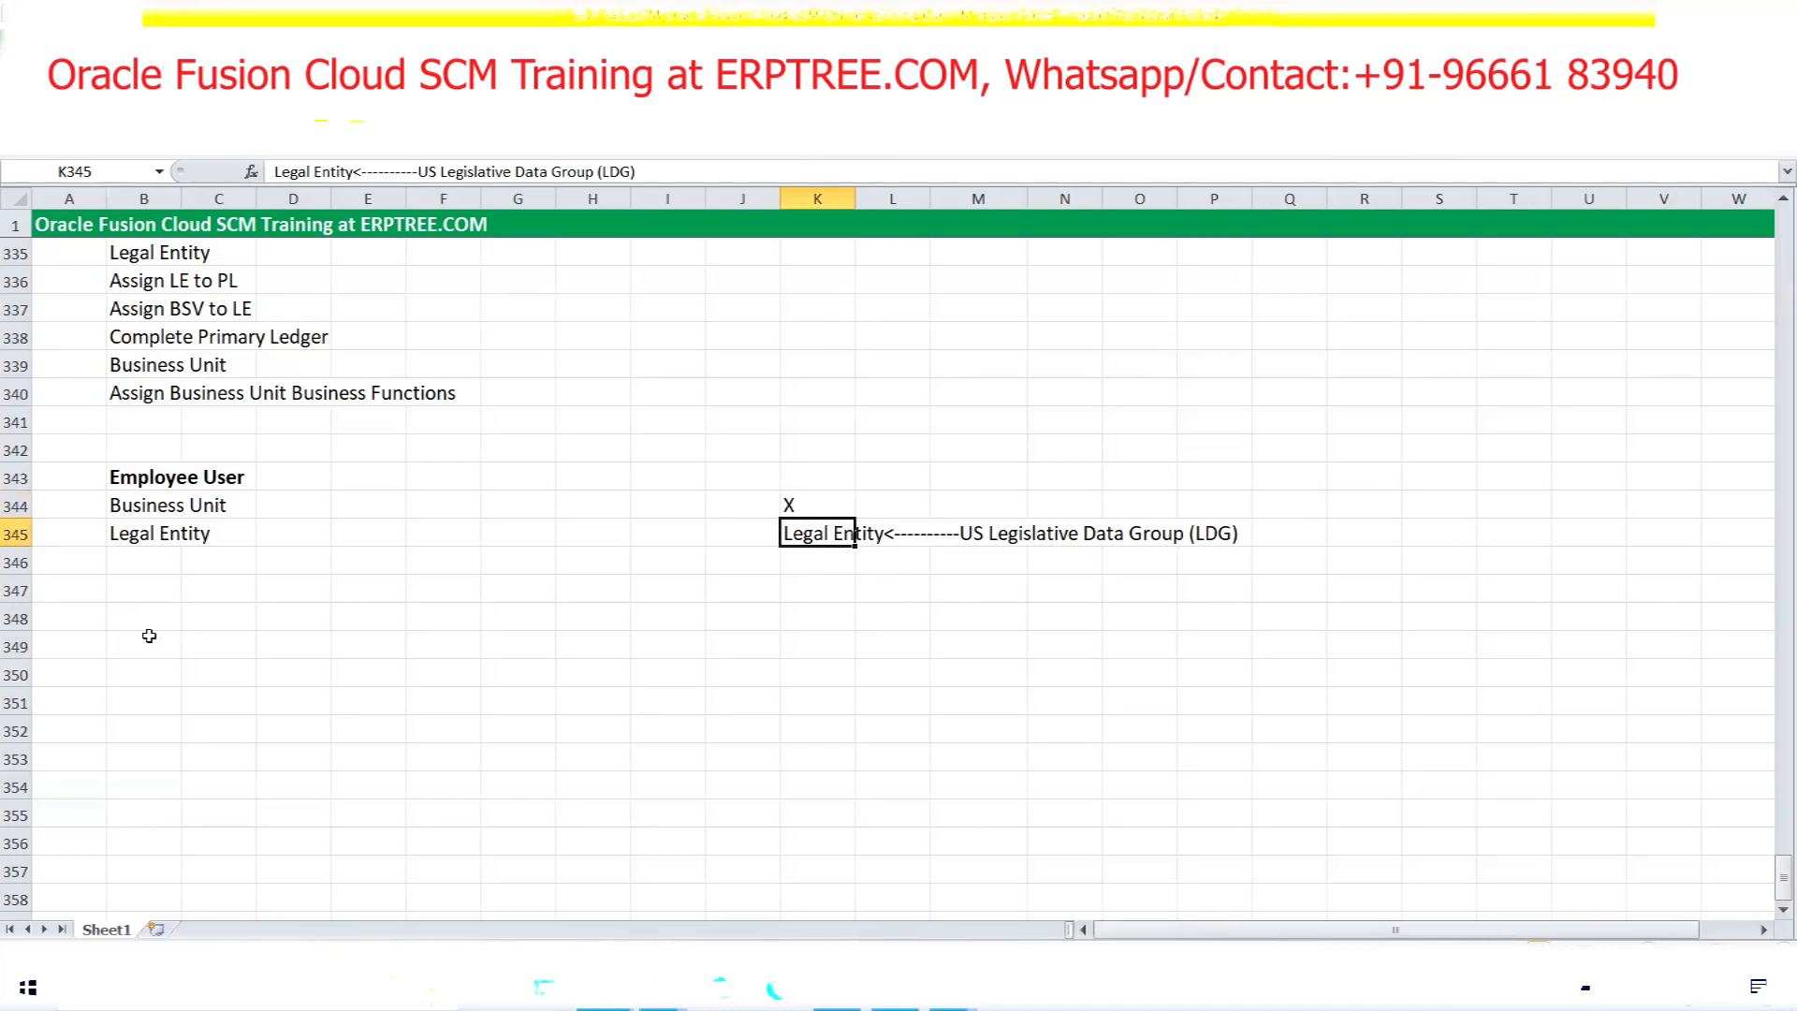
click(143, 619)
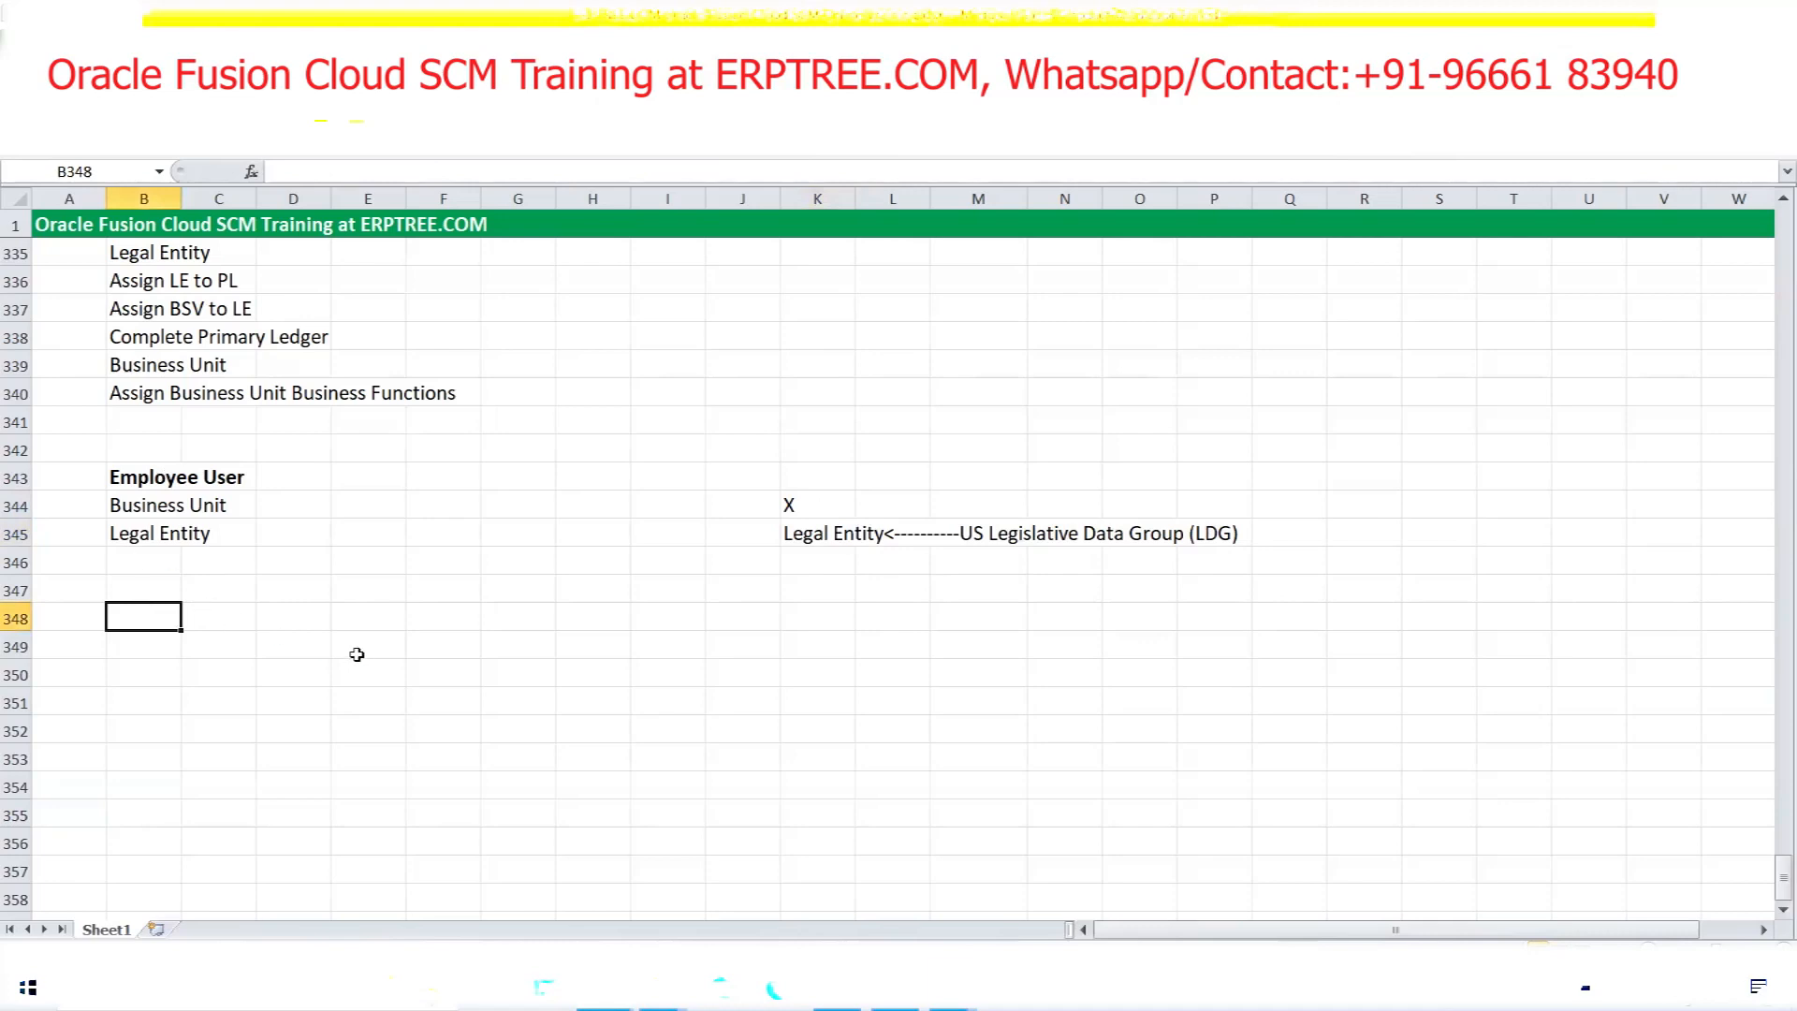
text(Crea)
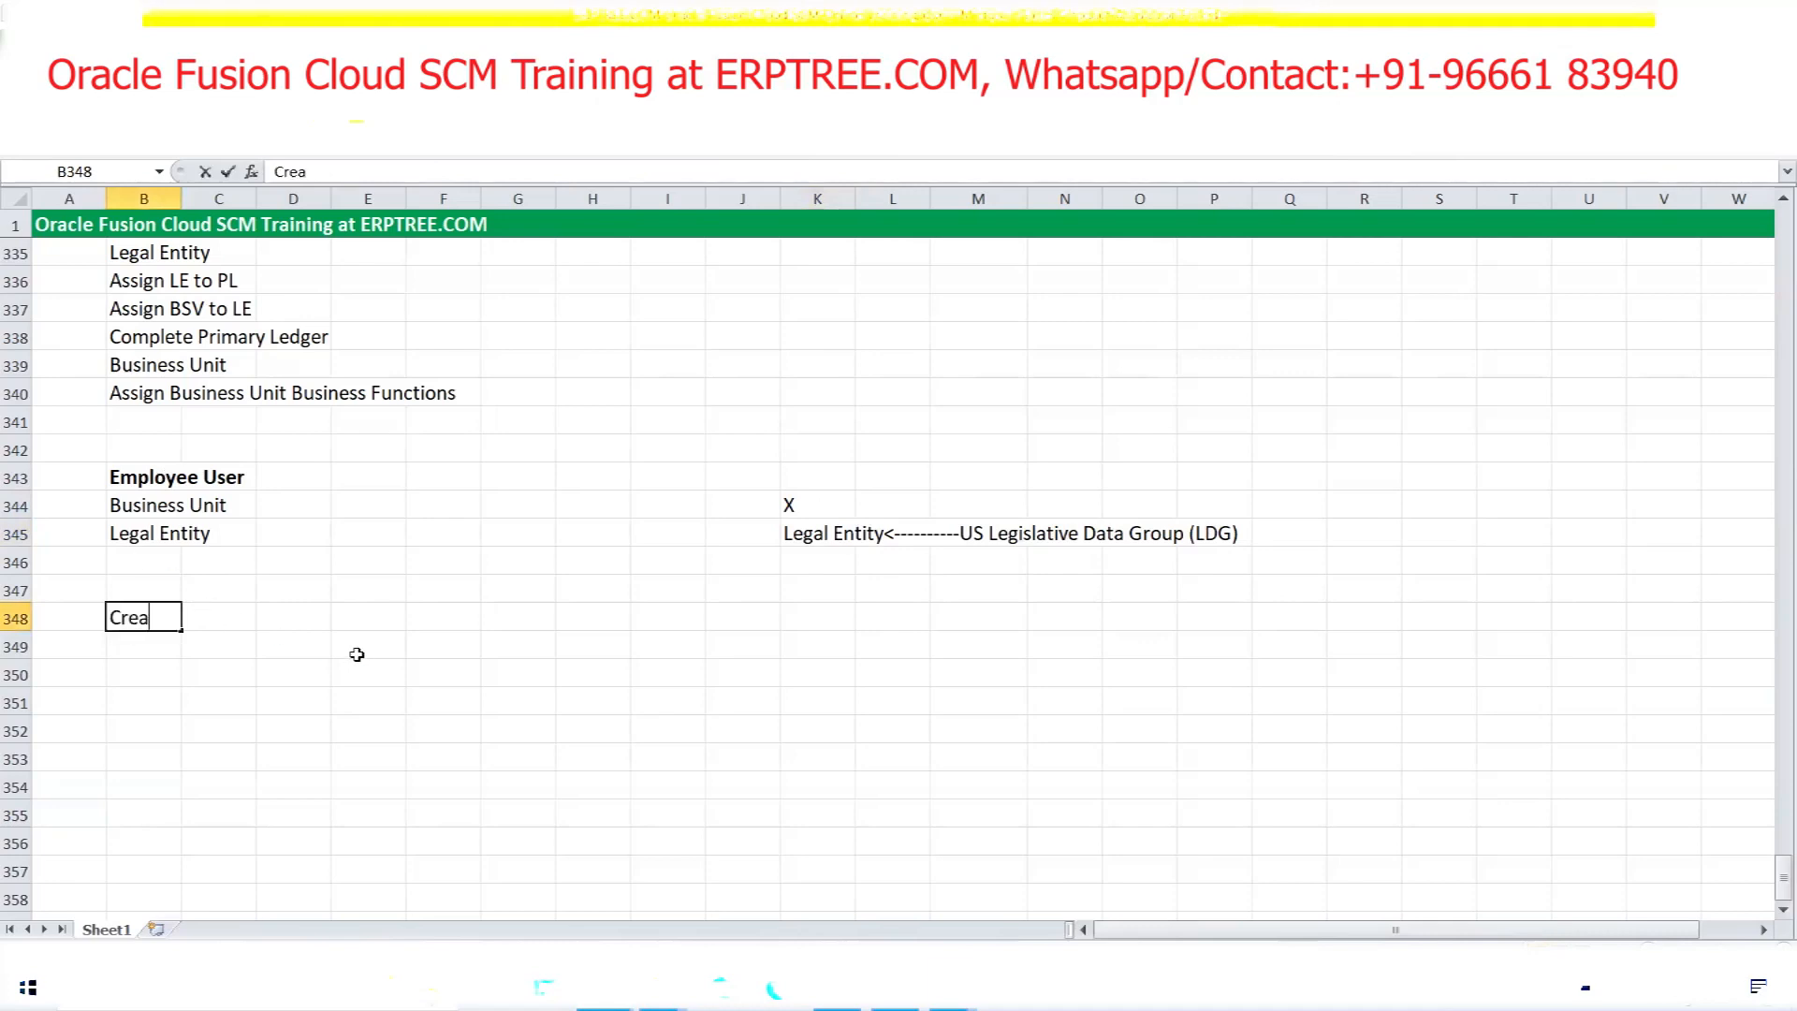
text(te Legislatie)
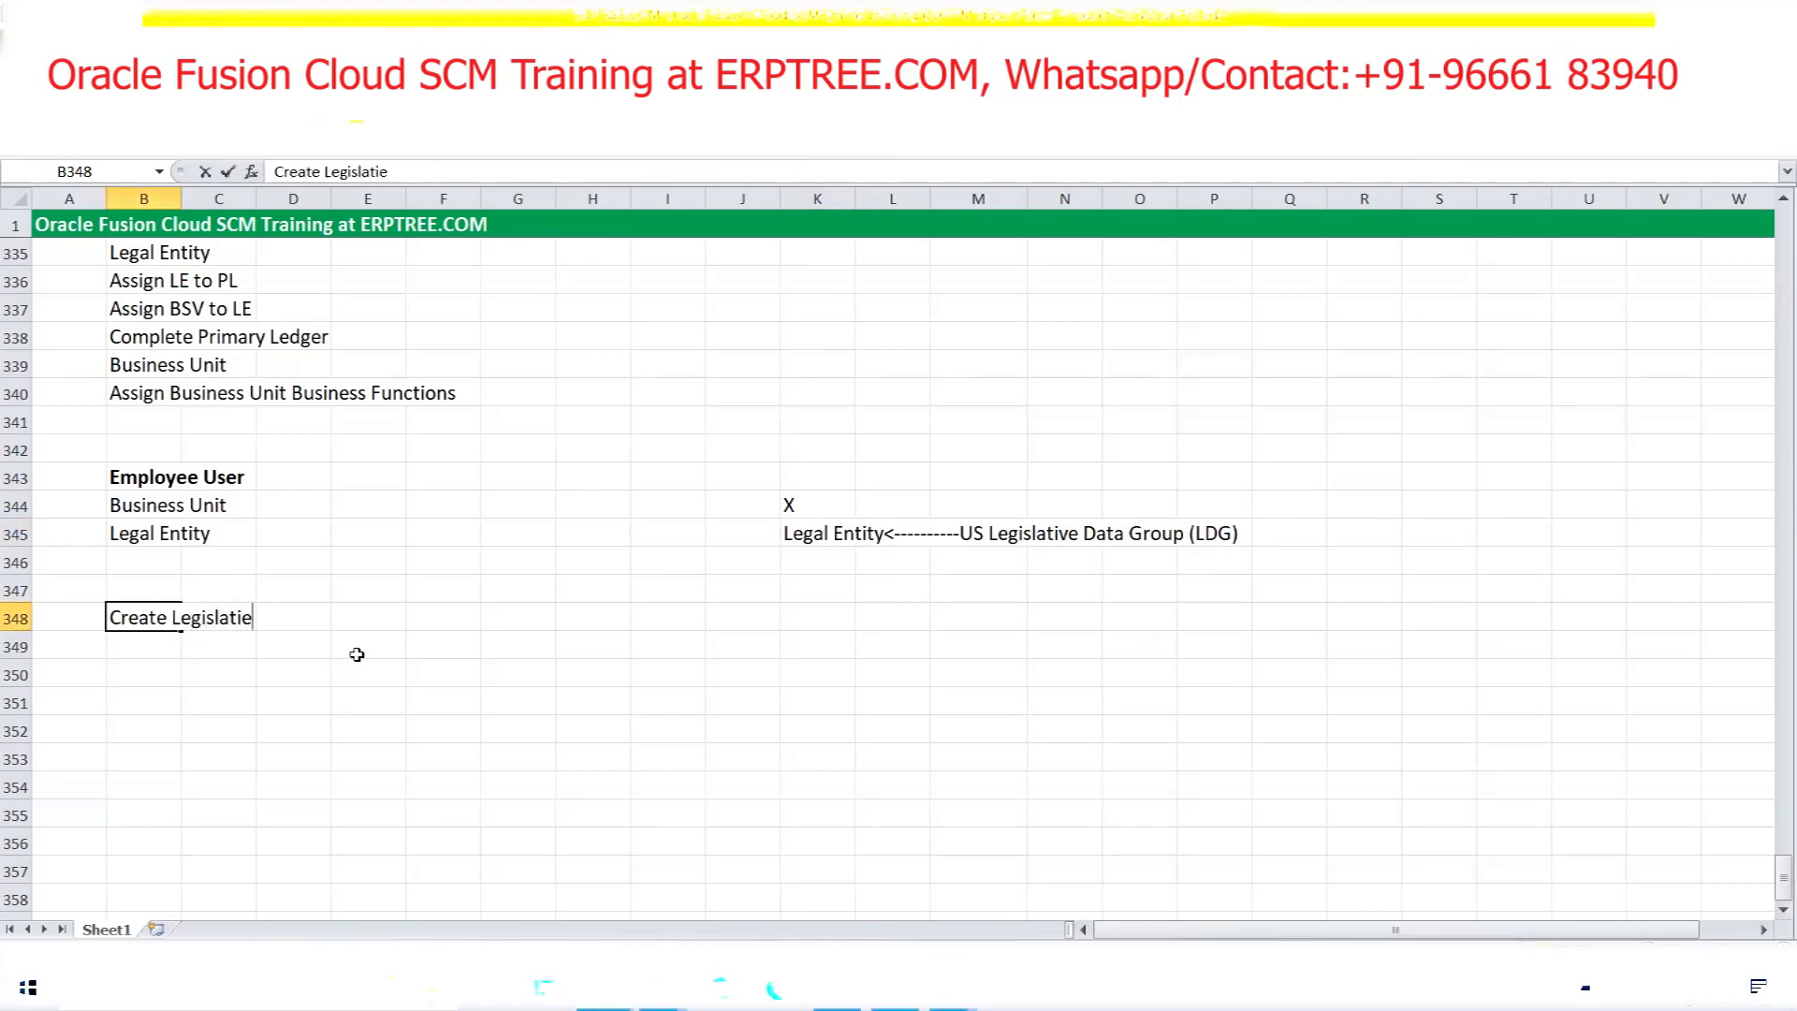
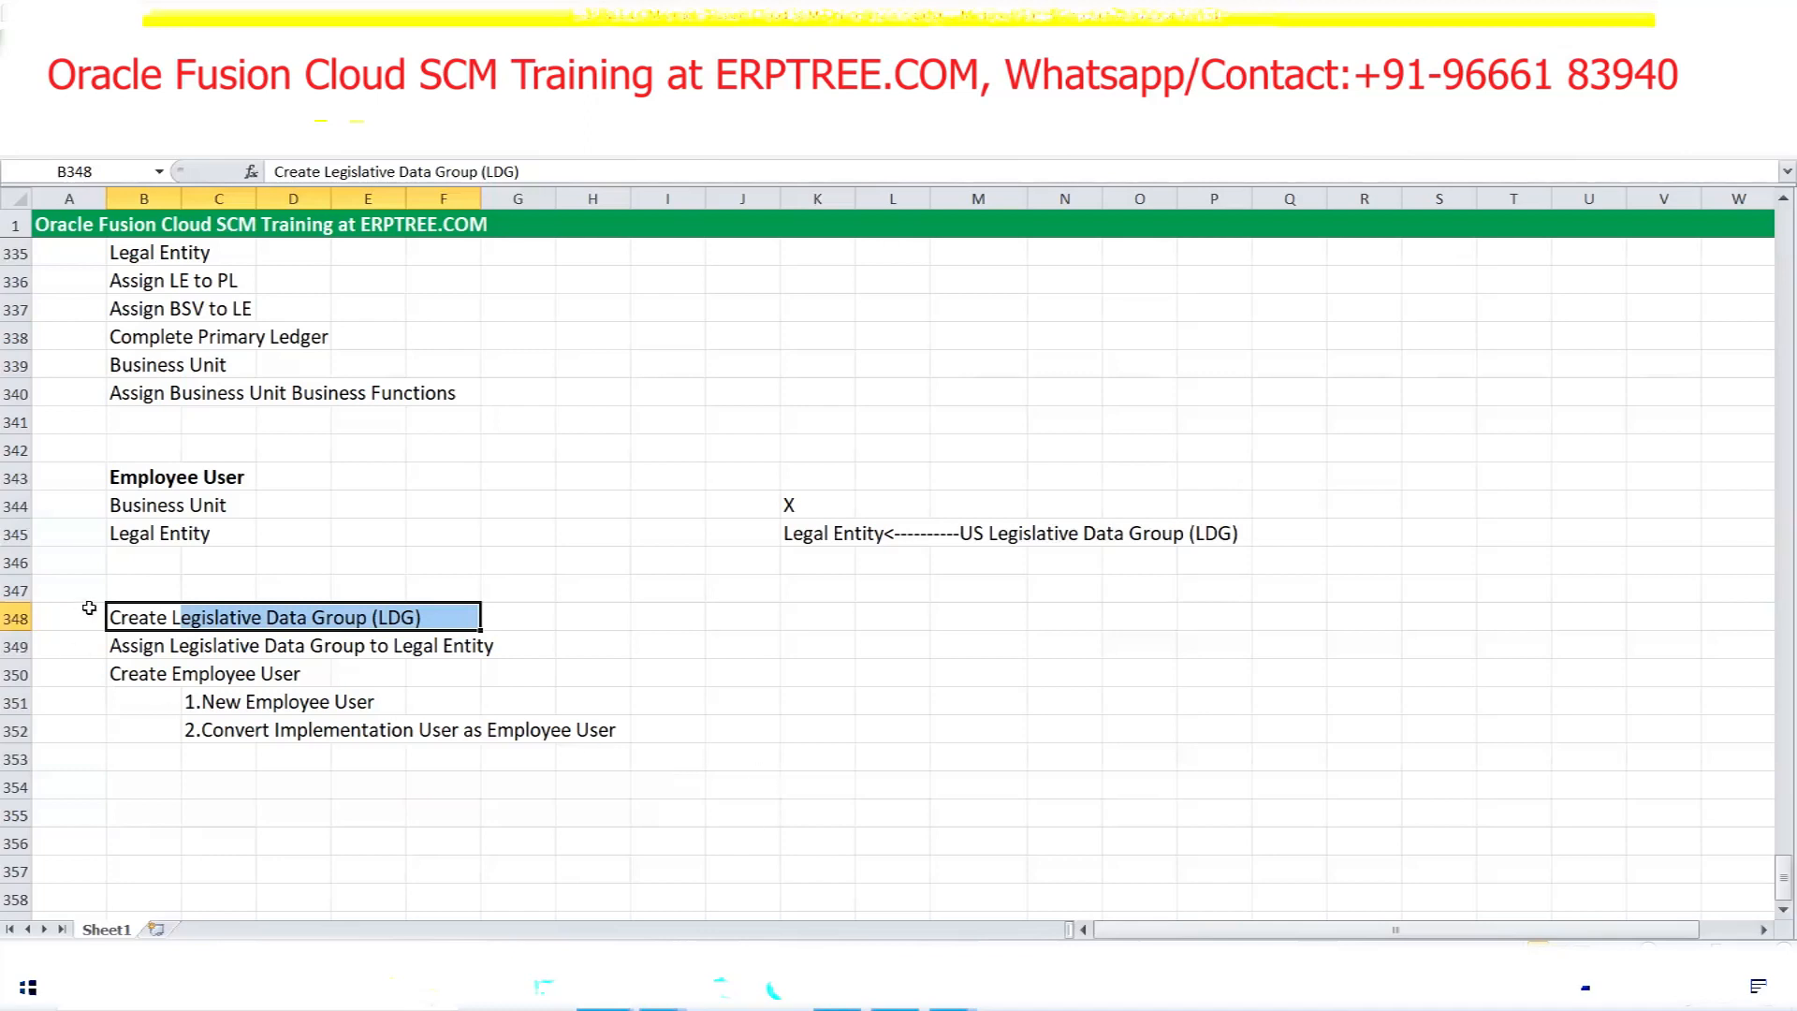
Select the Create Legislative Data Group (LDG) note rows in Excel, then return to the Oracle browser
drag(111, 618, 507, 663)
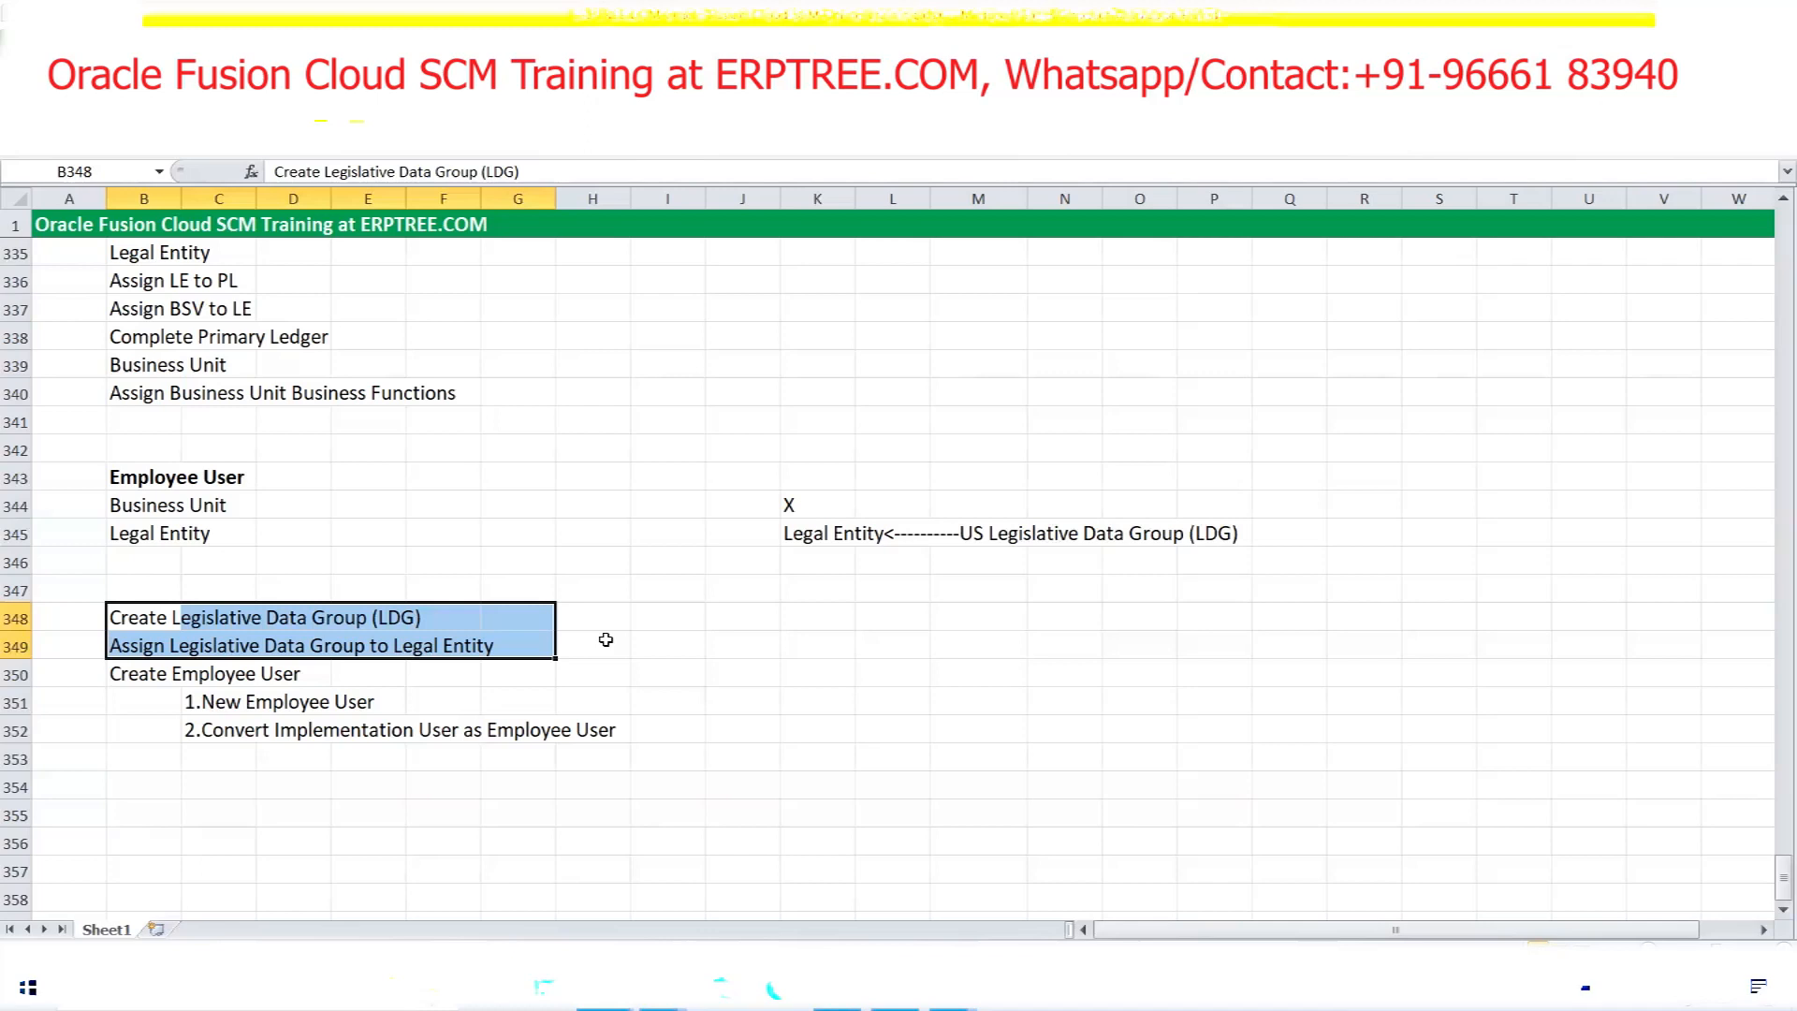
click(136, 620)
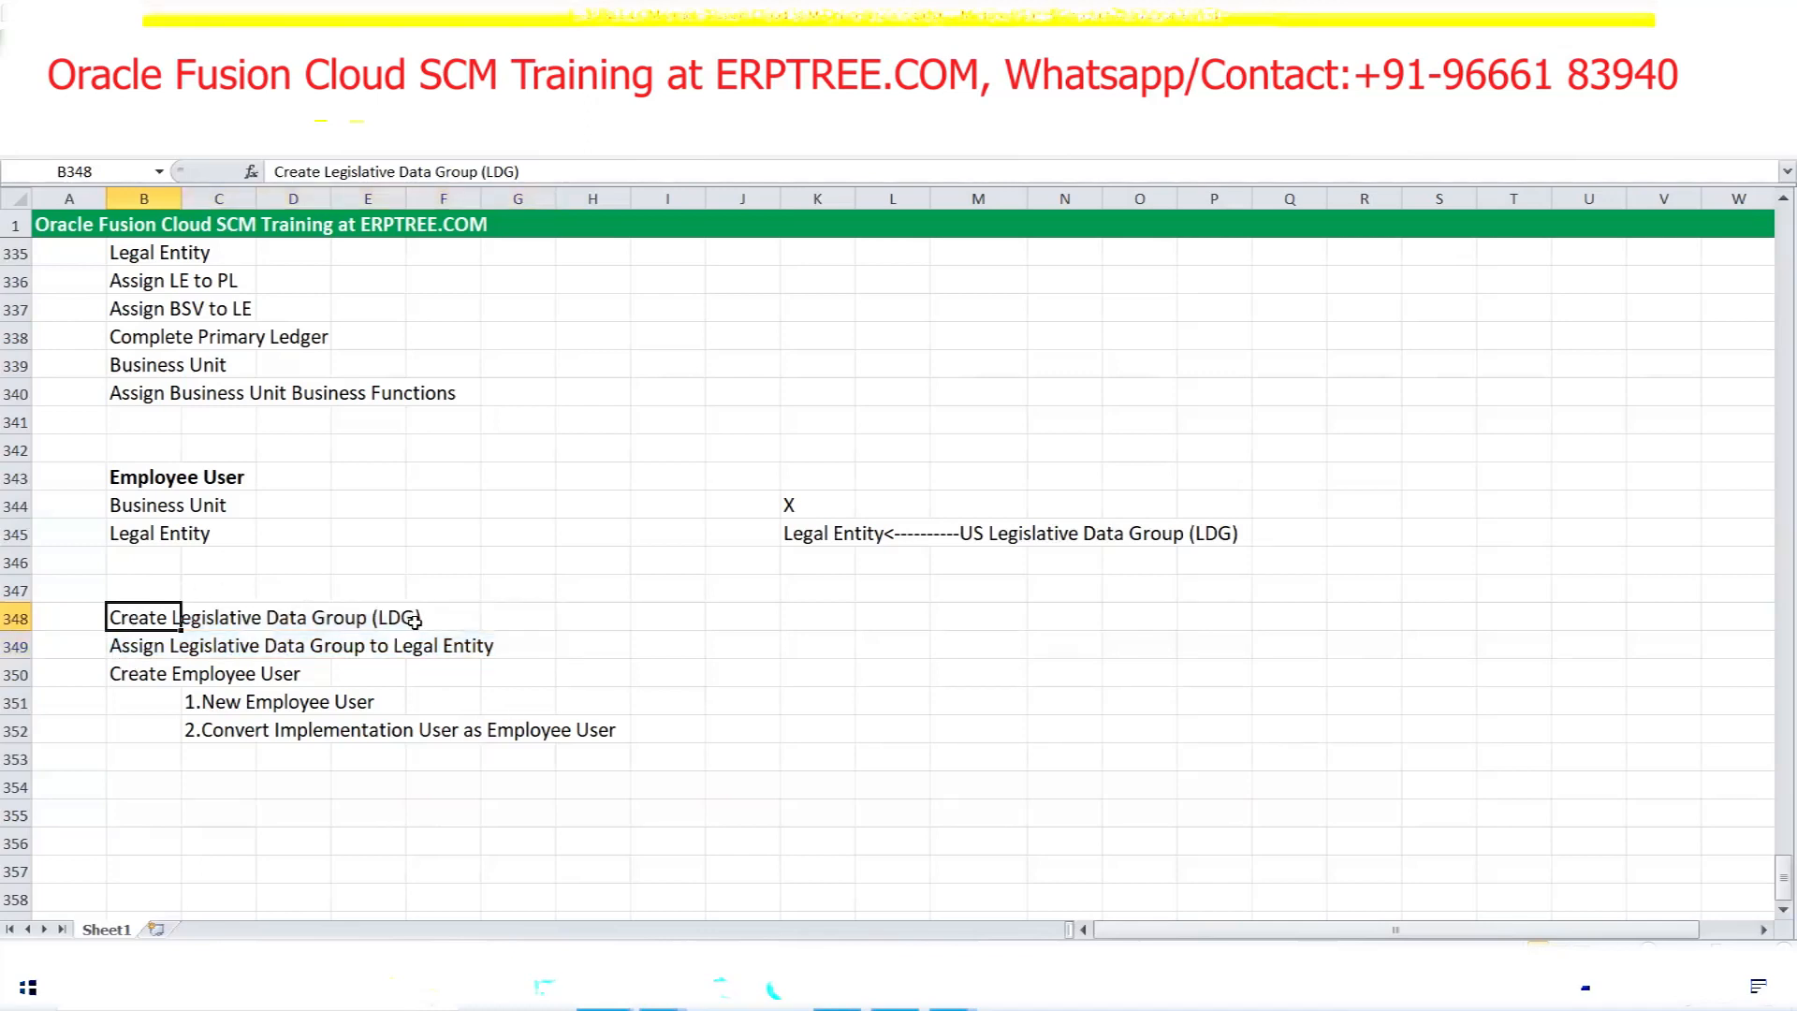
click(837, 989)
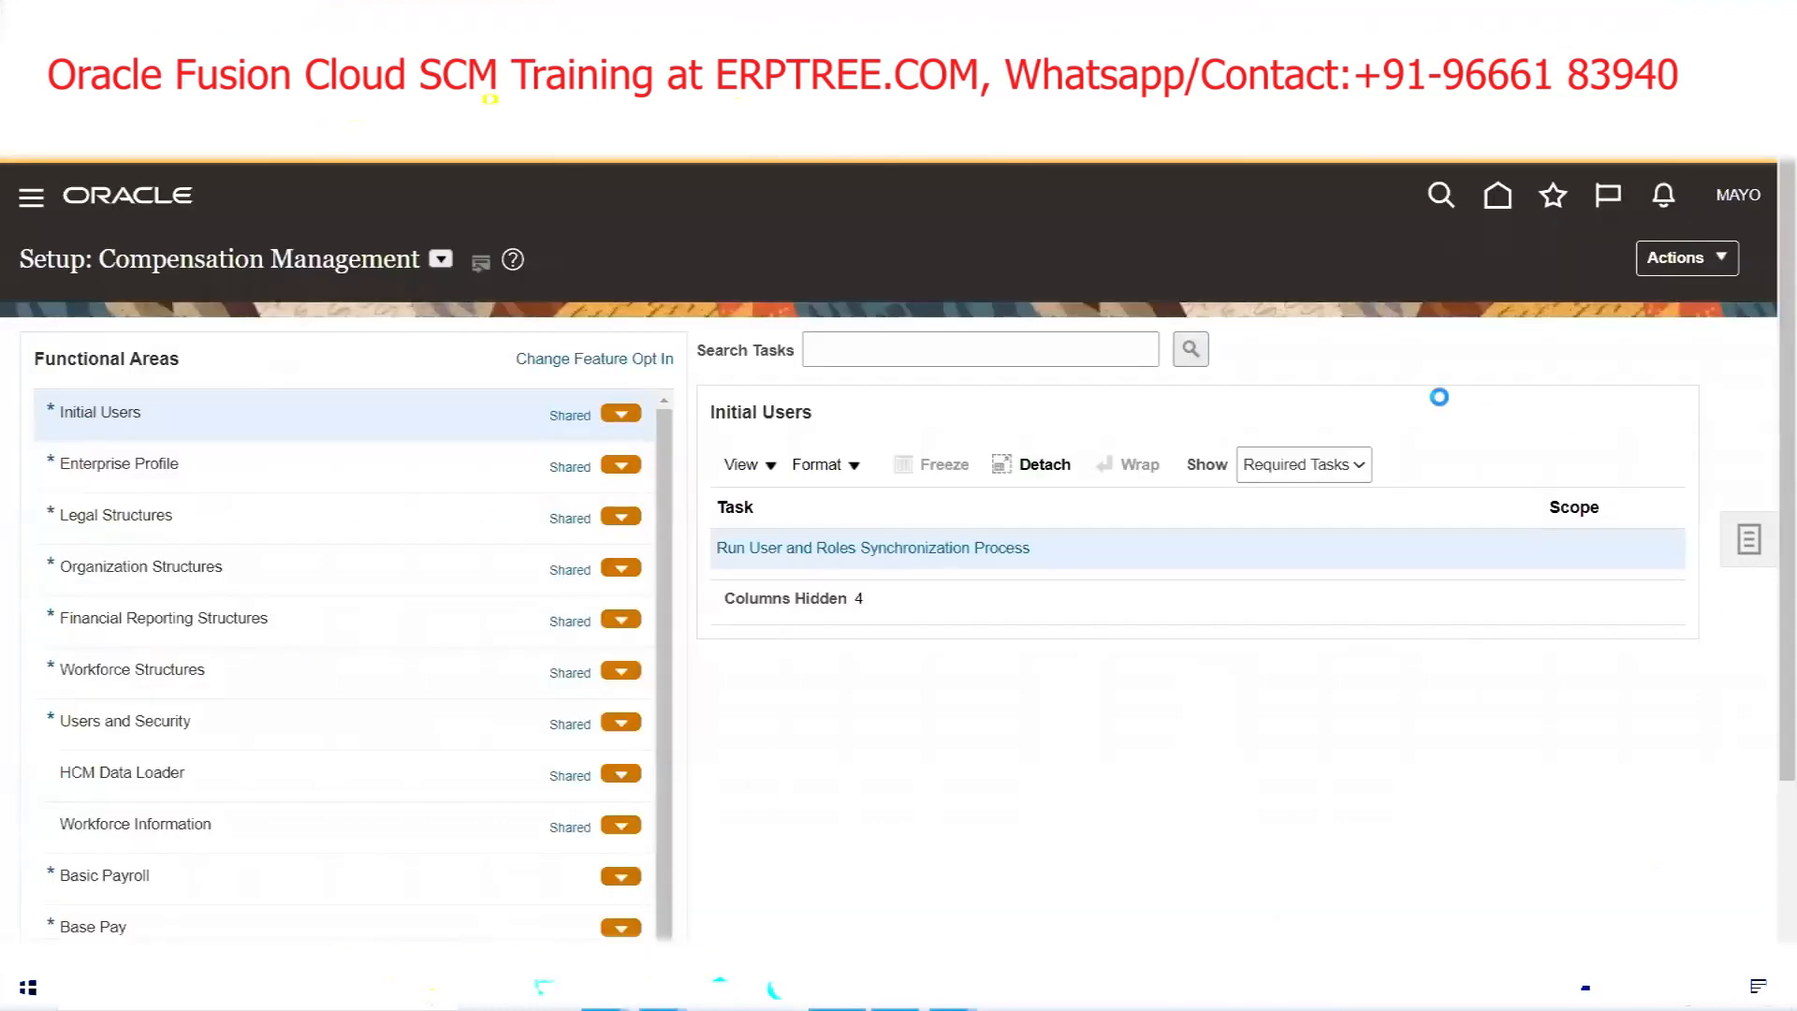
Go to Manage Implementation Projects and open the MAYOCLINICS Implementation Project's task lists
click(1748, 540)
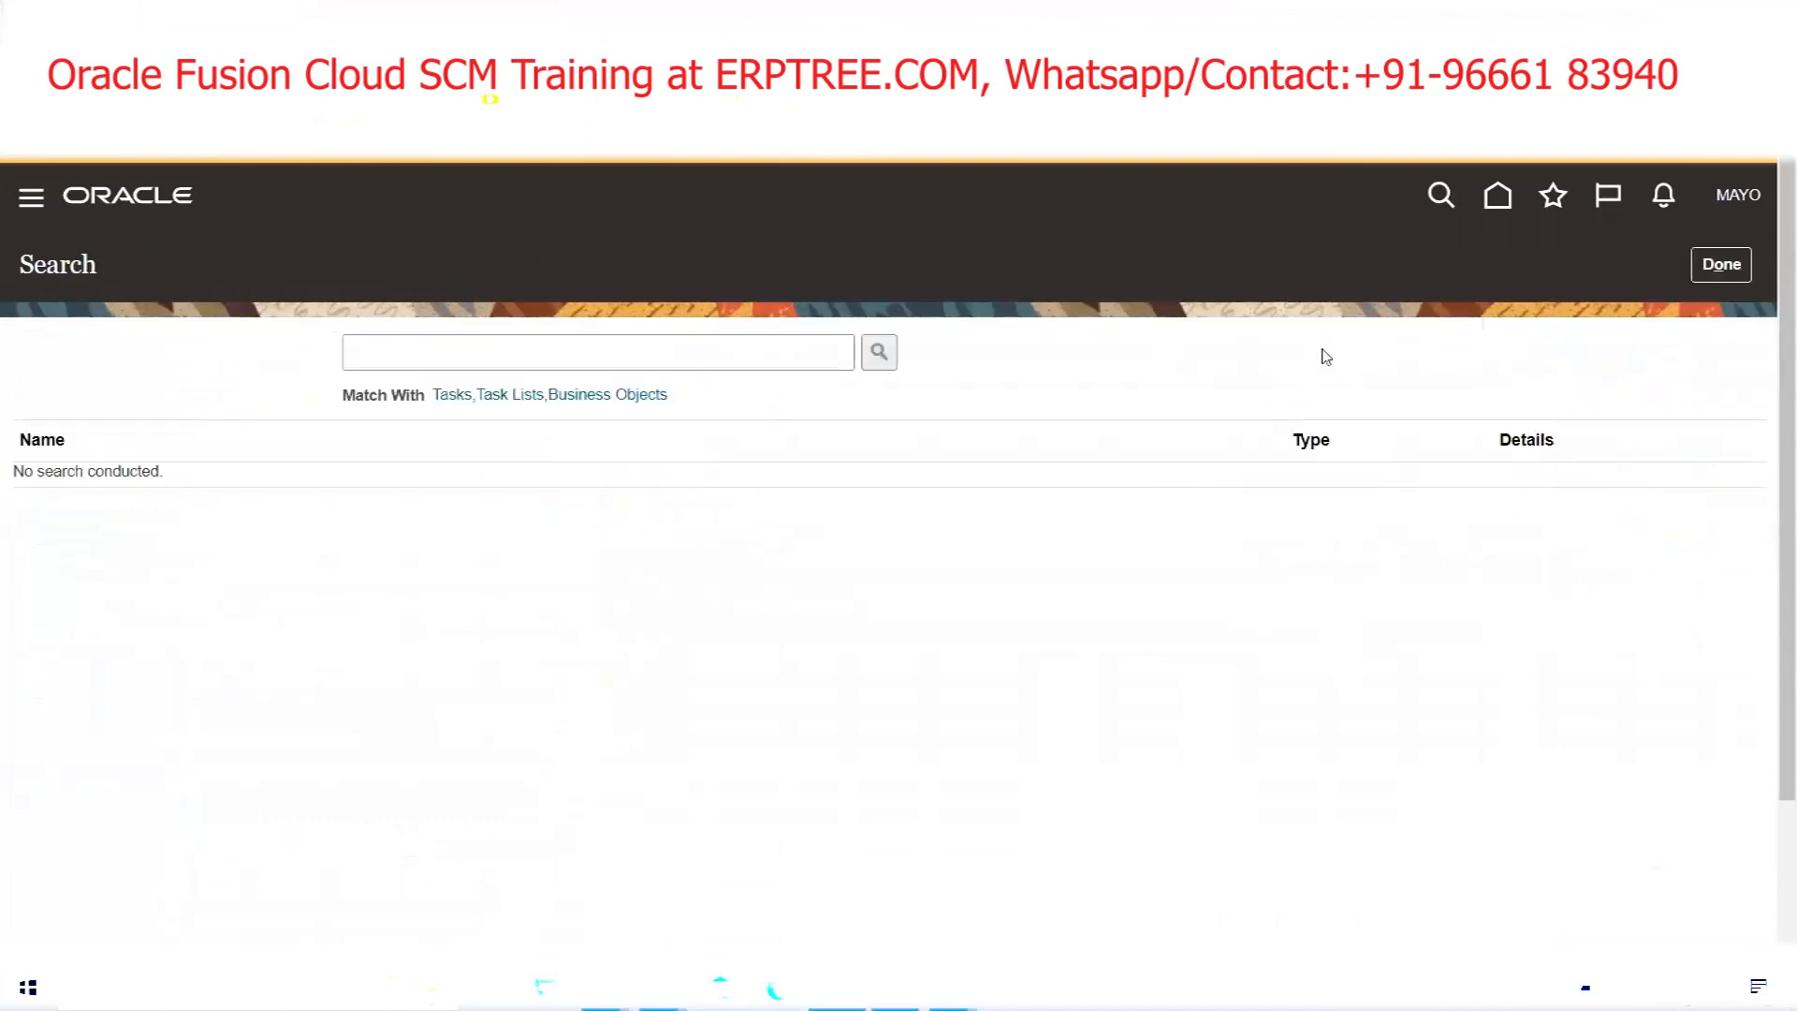
click(1728, 271)
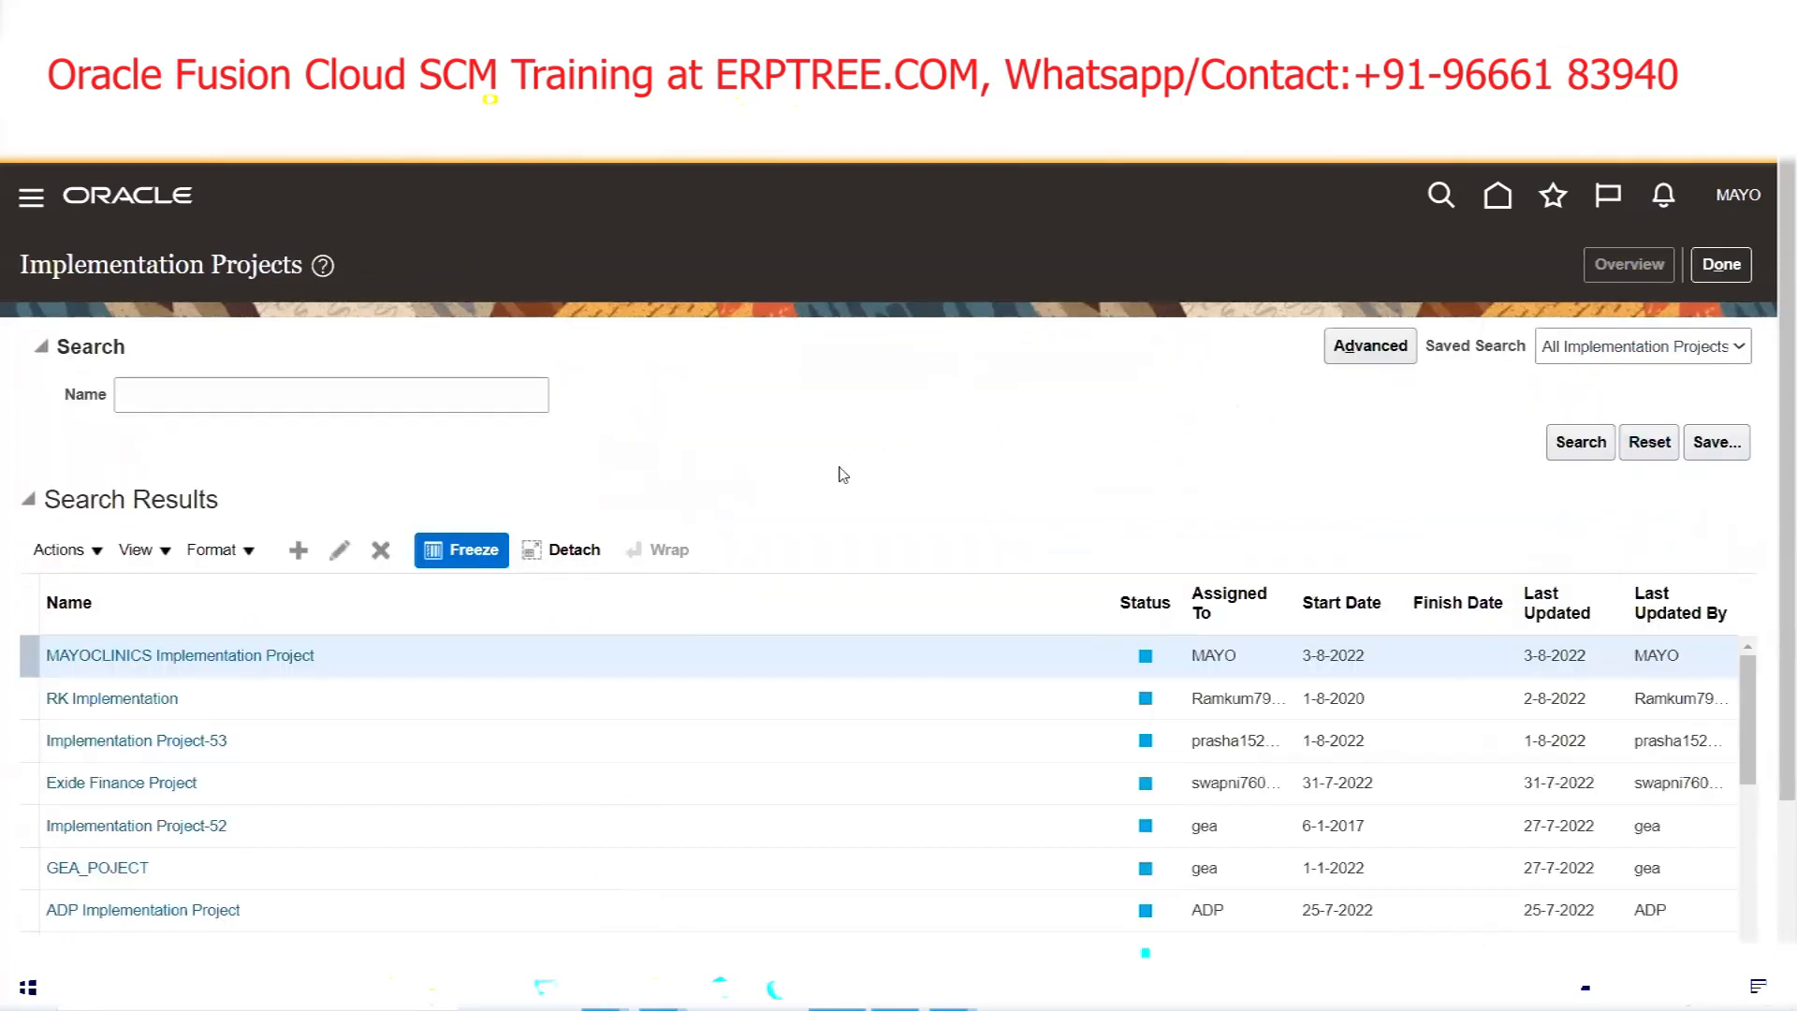
mouse_move(605, 988)
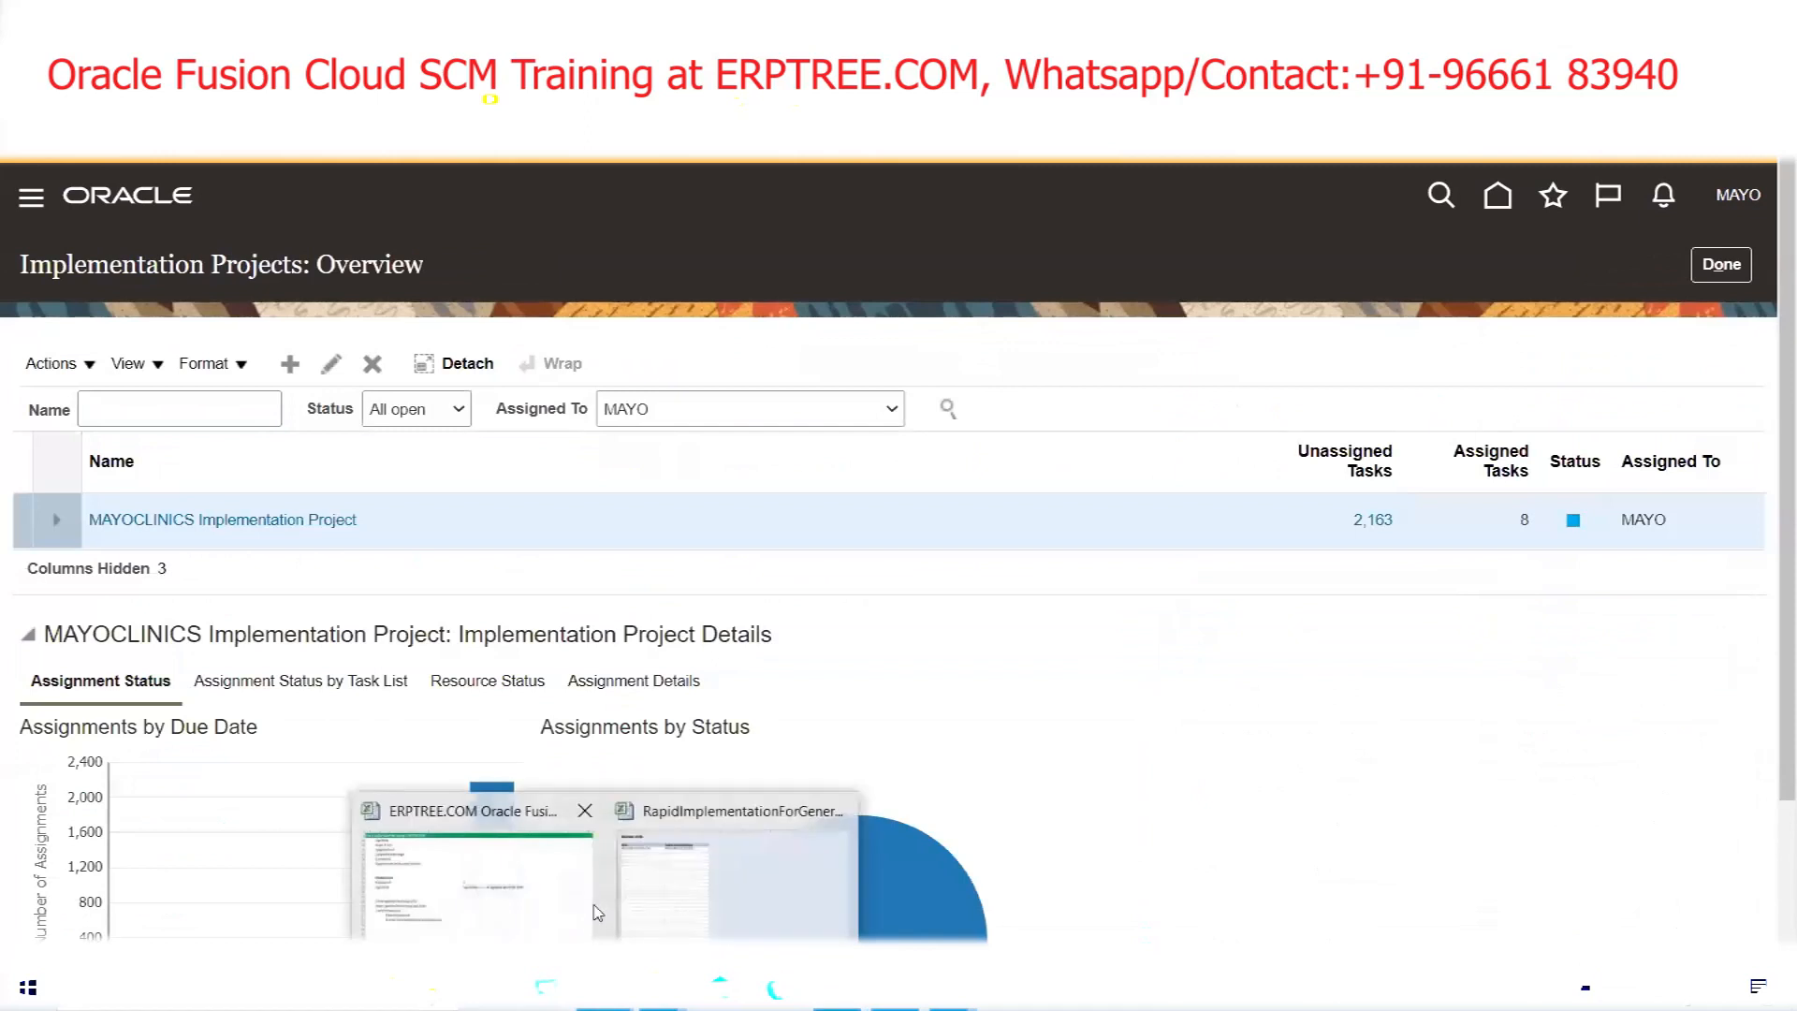
click(530, 905)
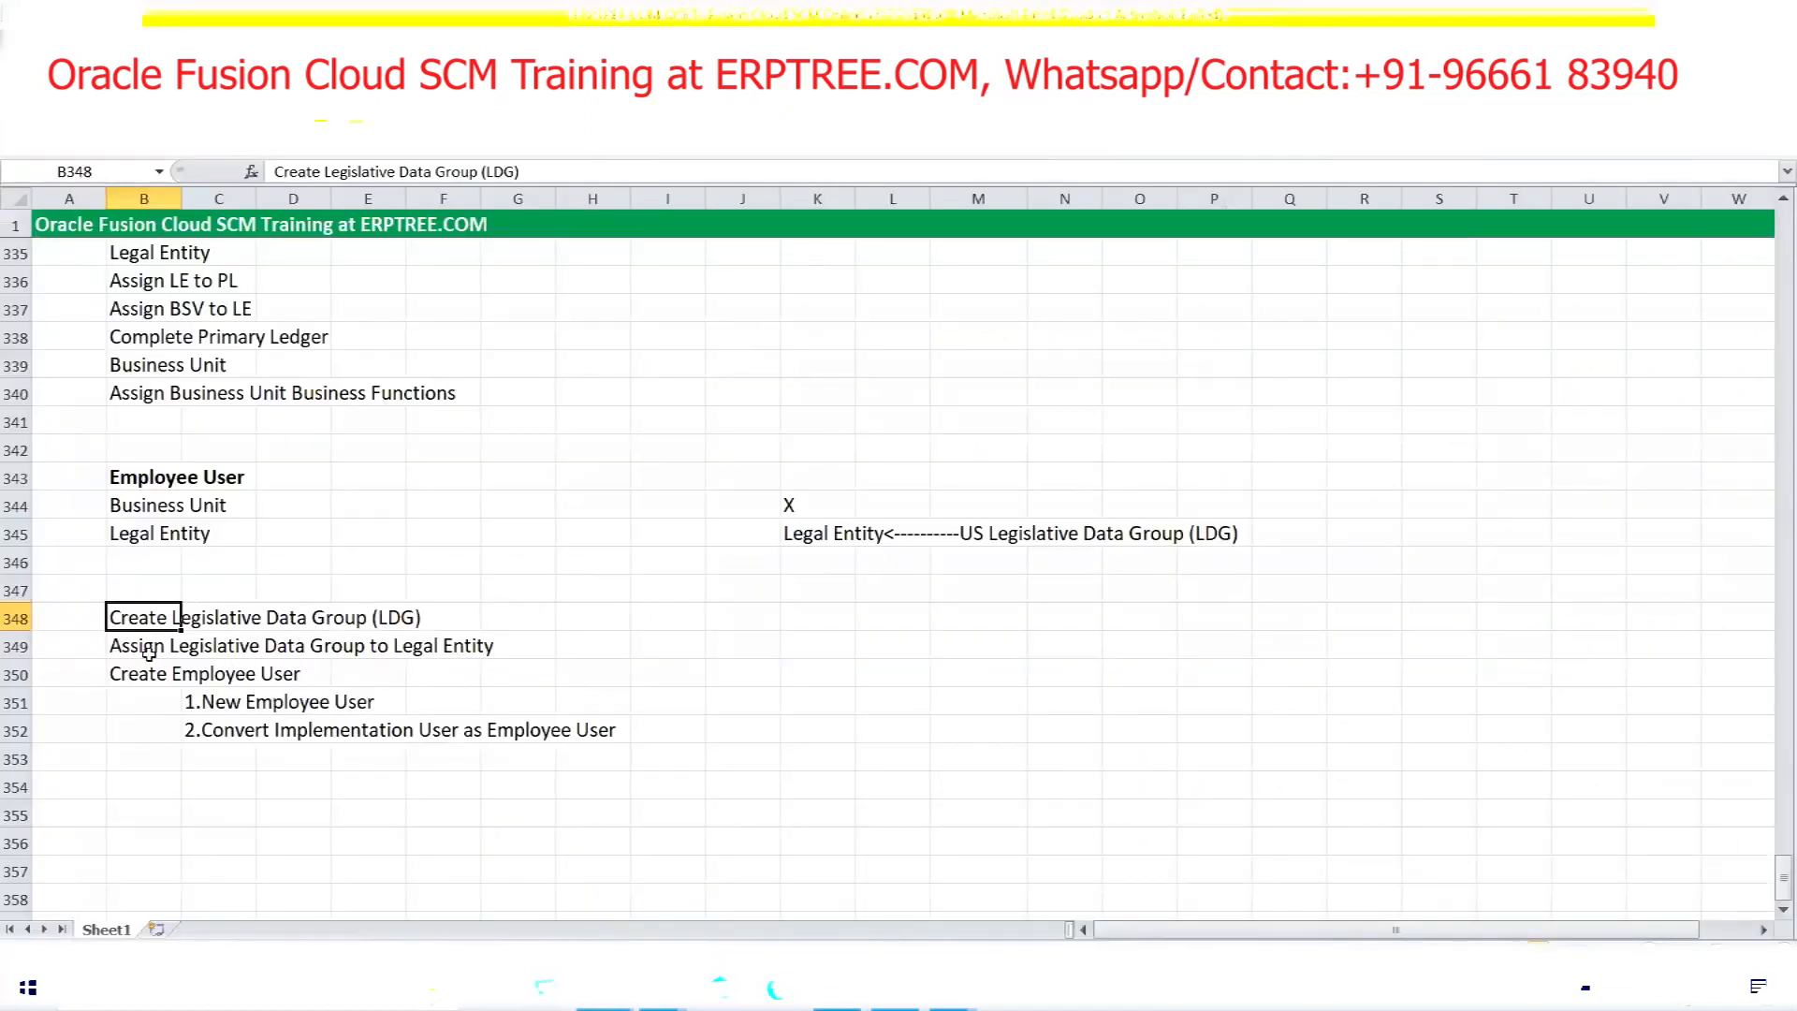
key(alt+Tab)
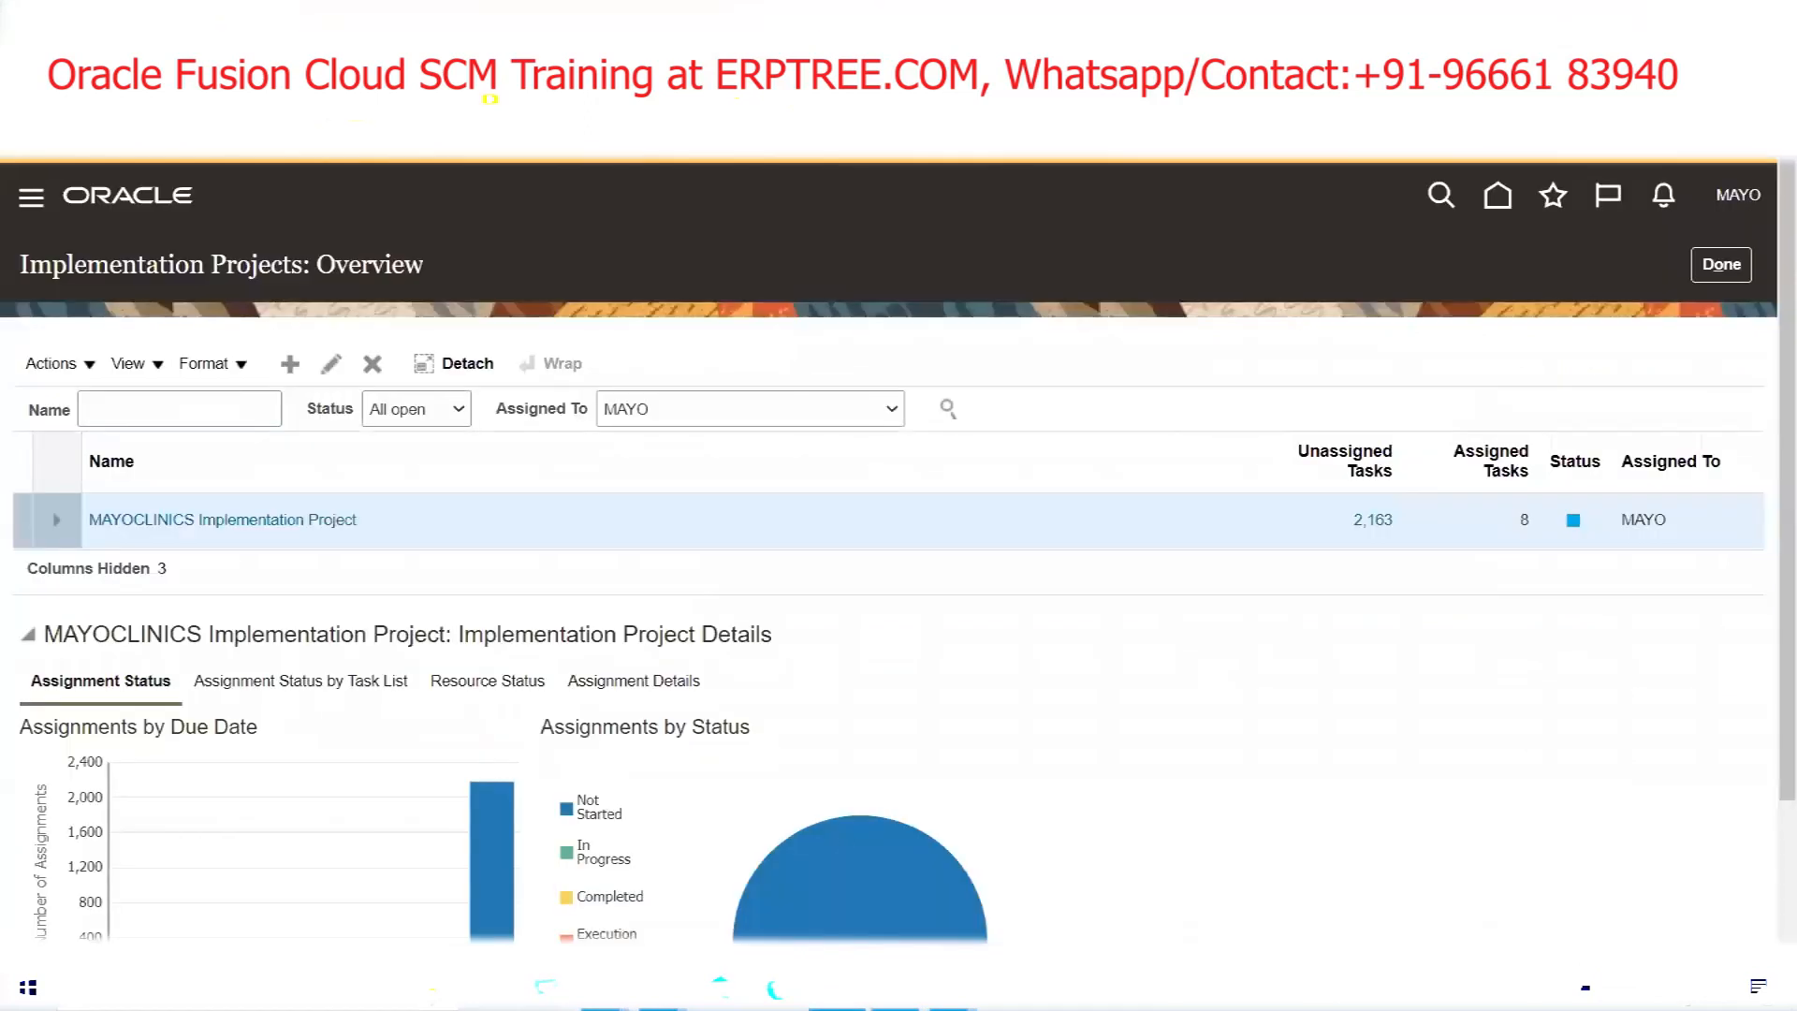
click(209, 522)
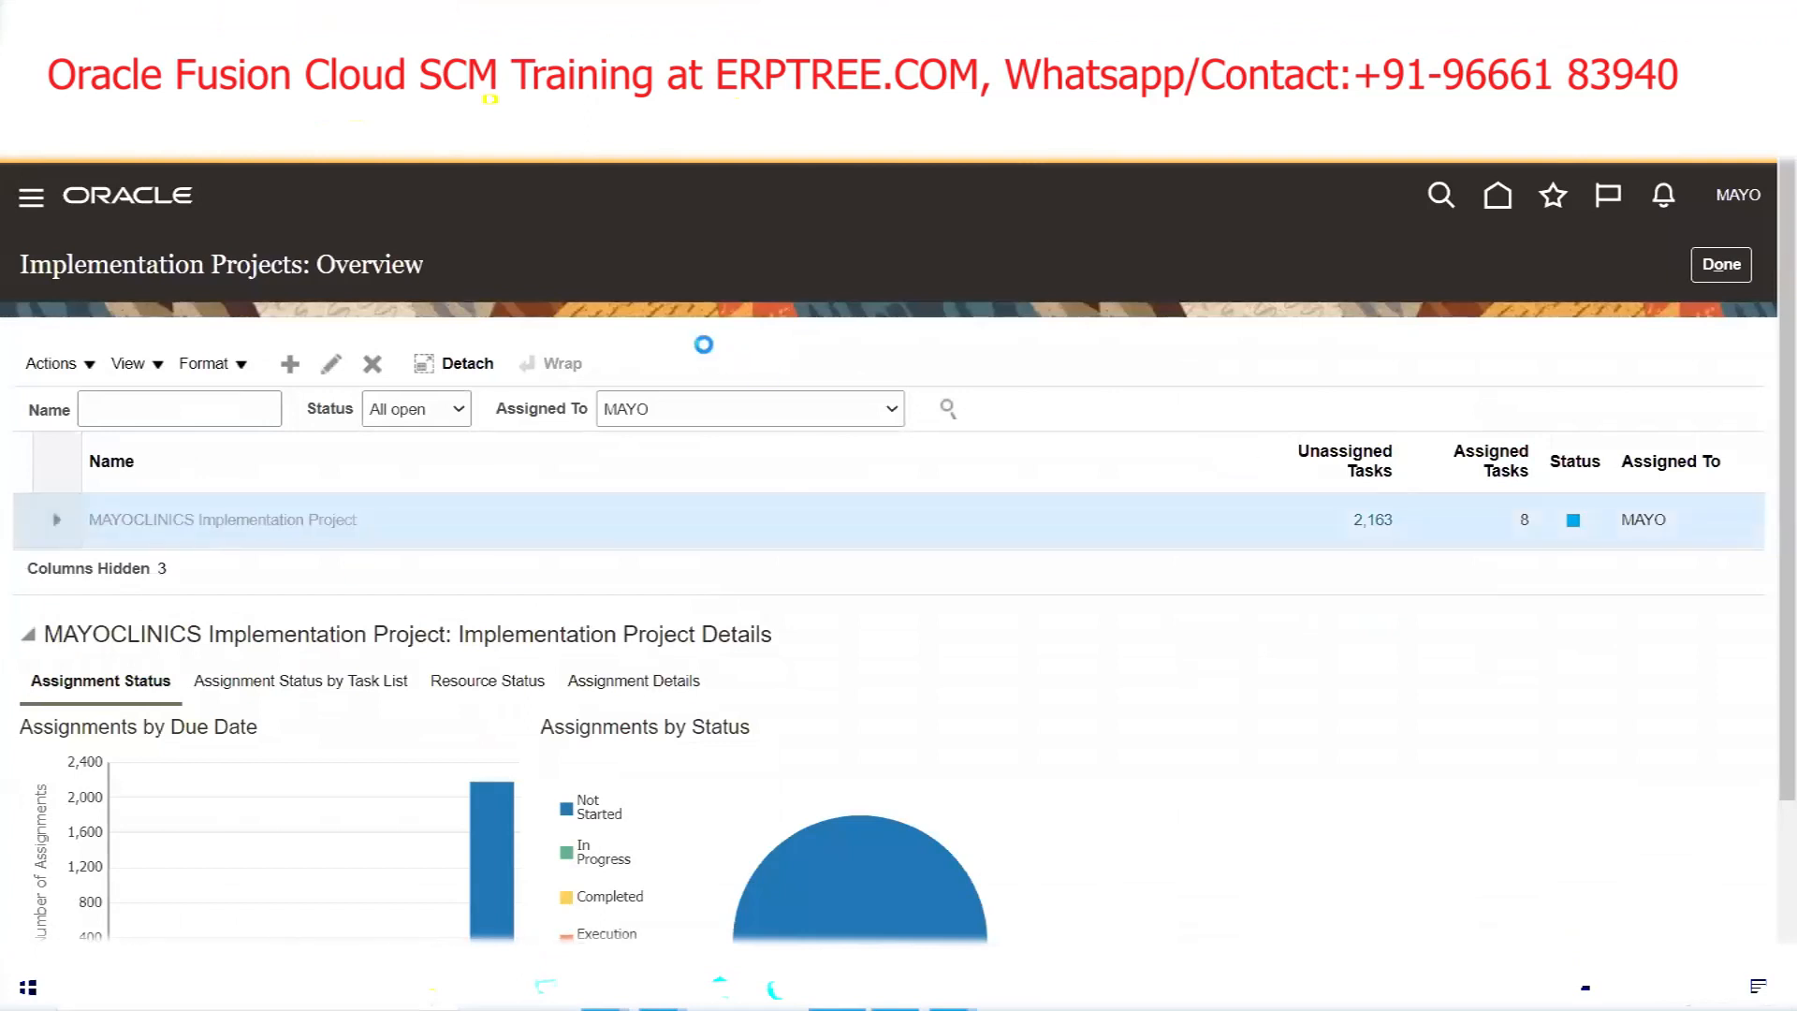
click(241, 589)
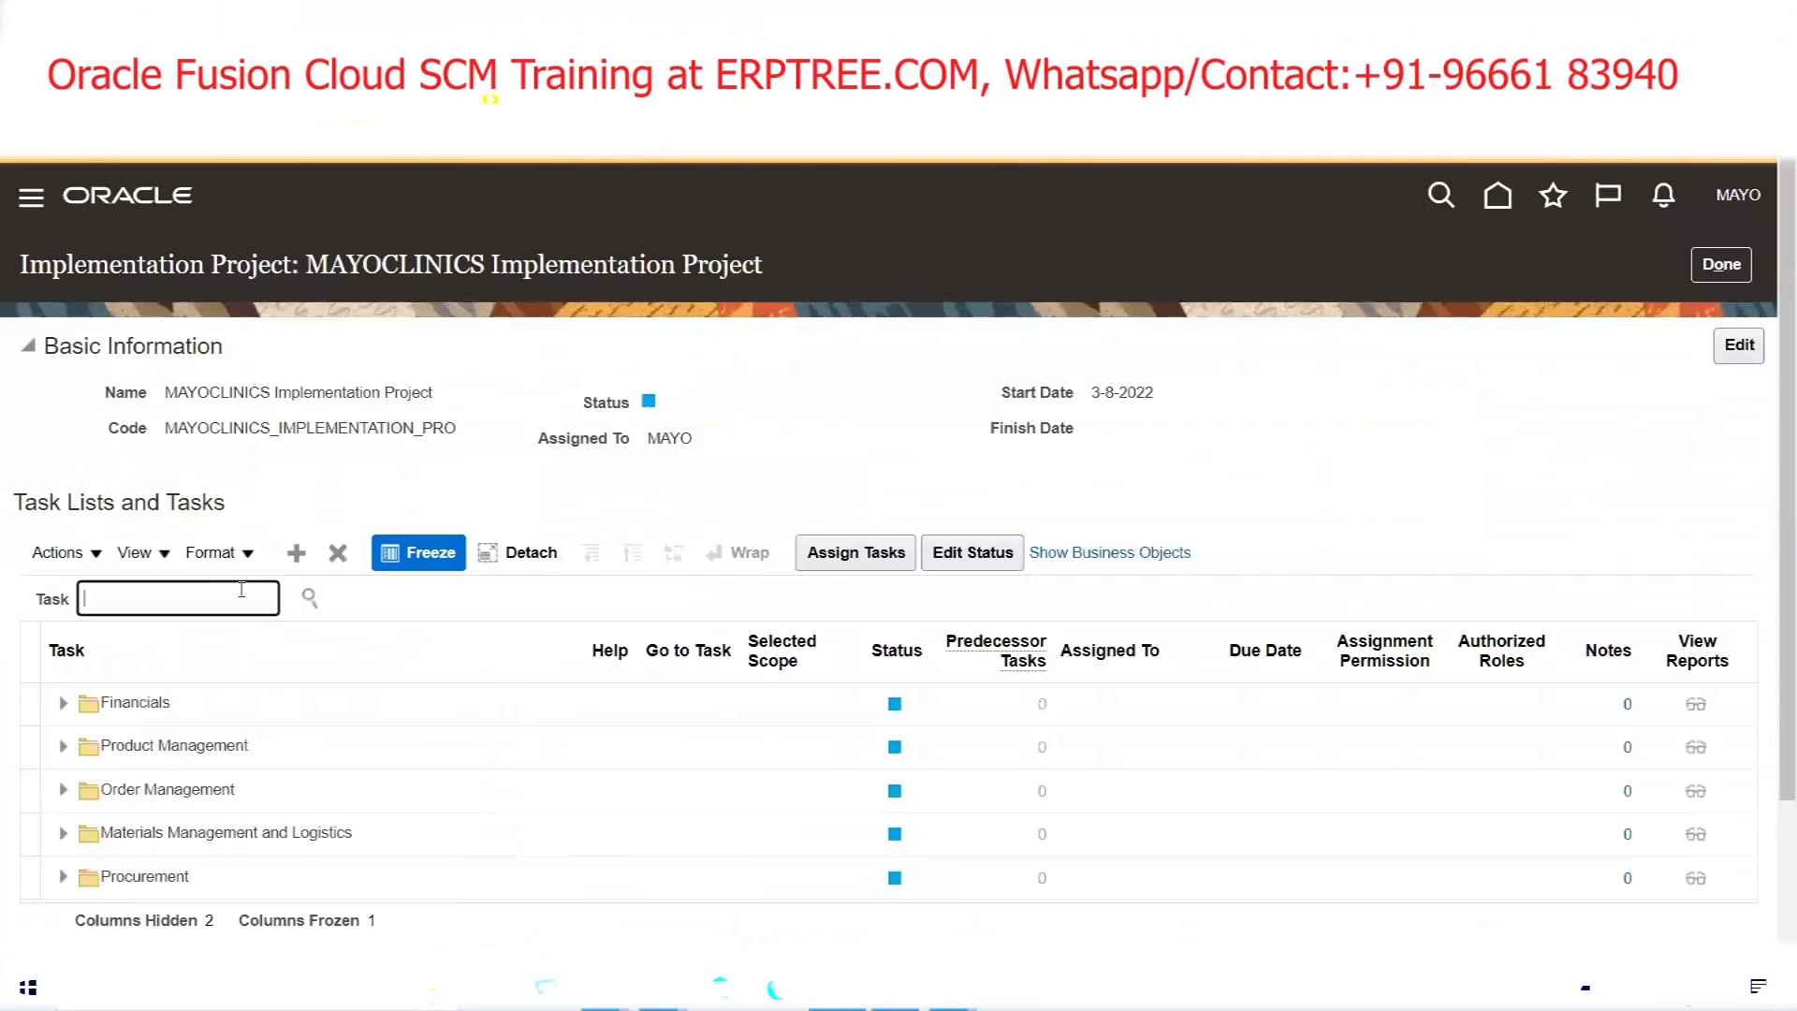
Search the project tasks for 'Legislative Data Grou' and launch Manage Legislative Data Groups from the hierarchy
text(Legislative Data Grou)
key(Return)
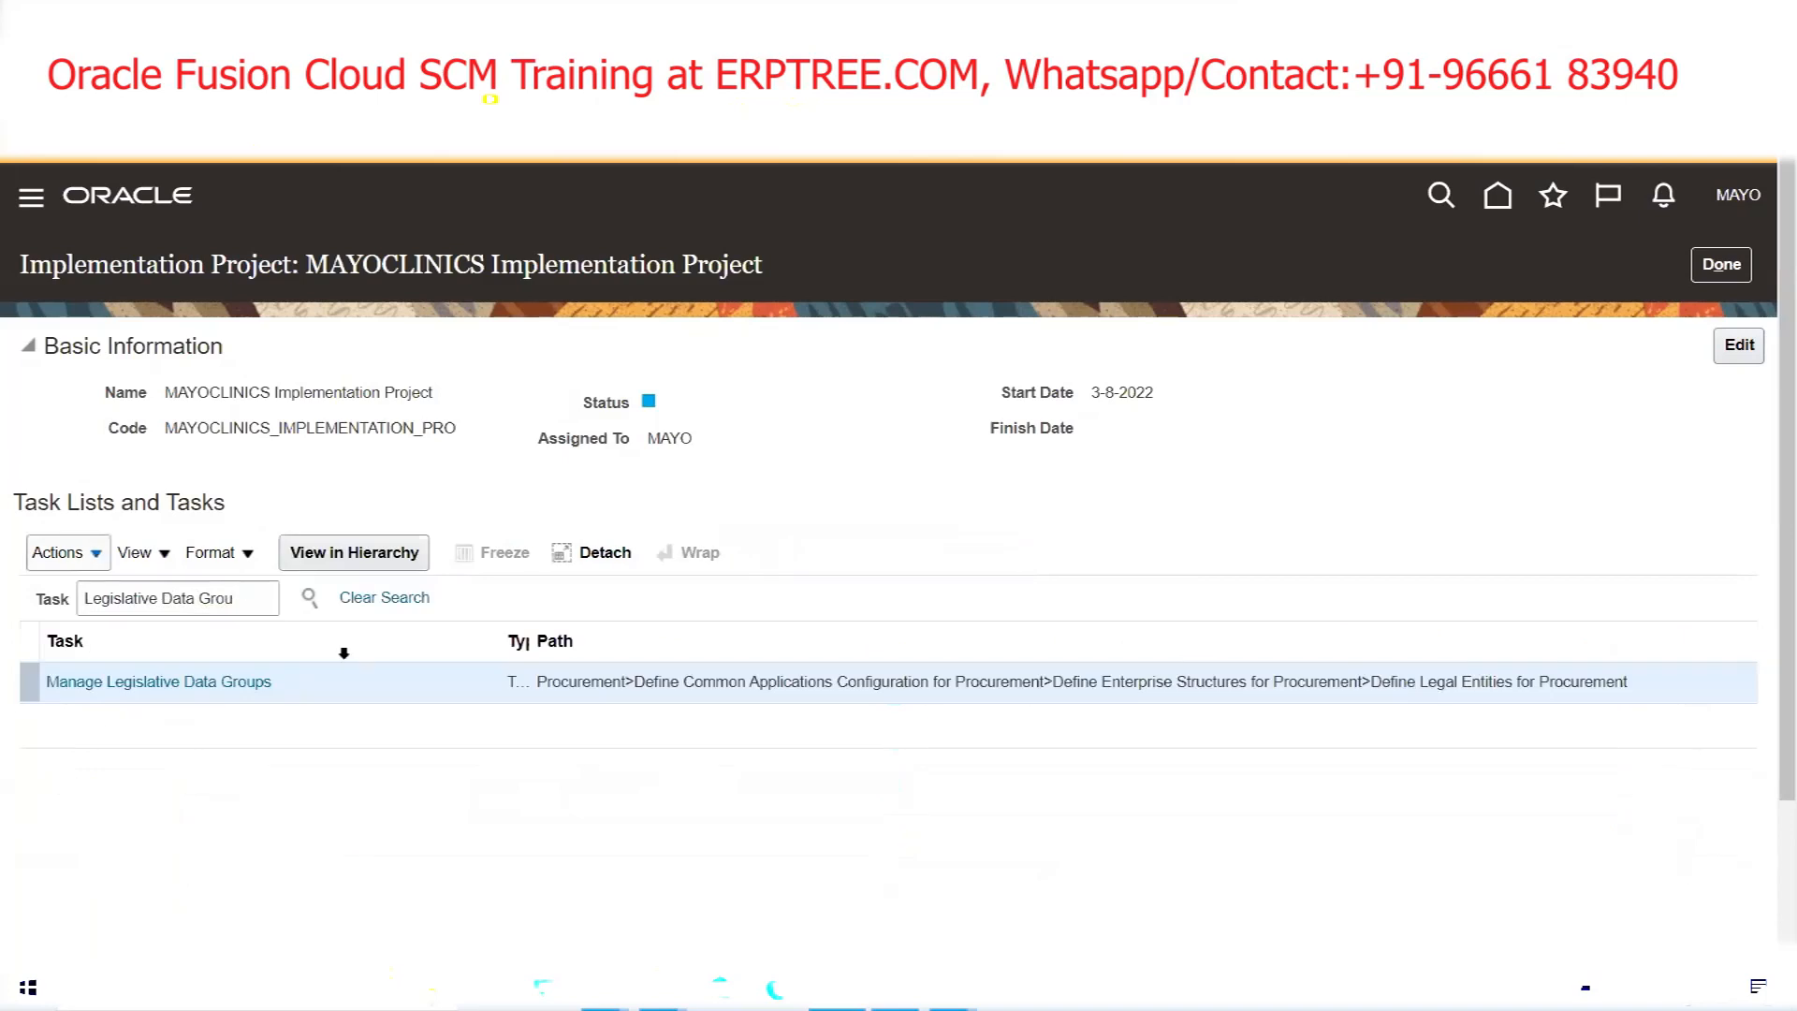
click(245, 681)
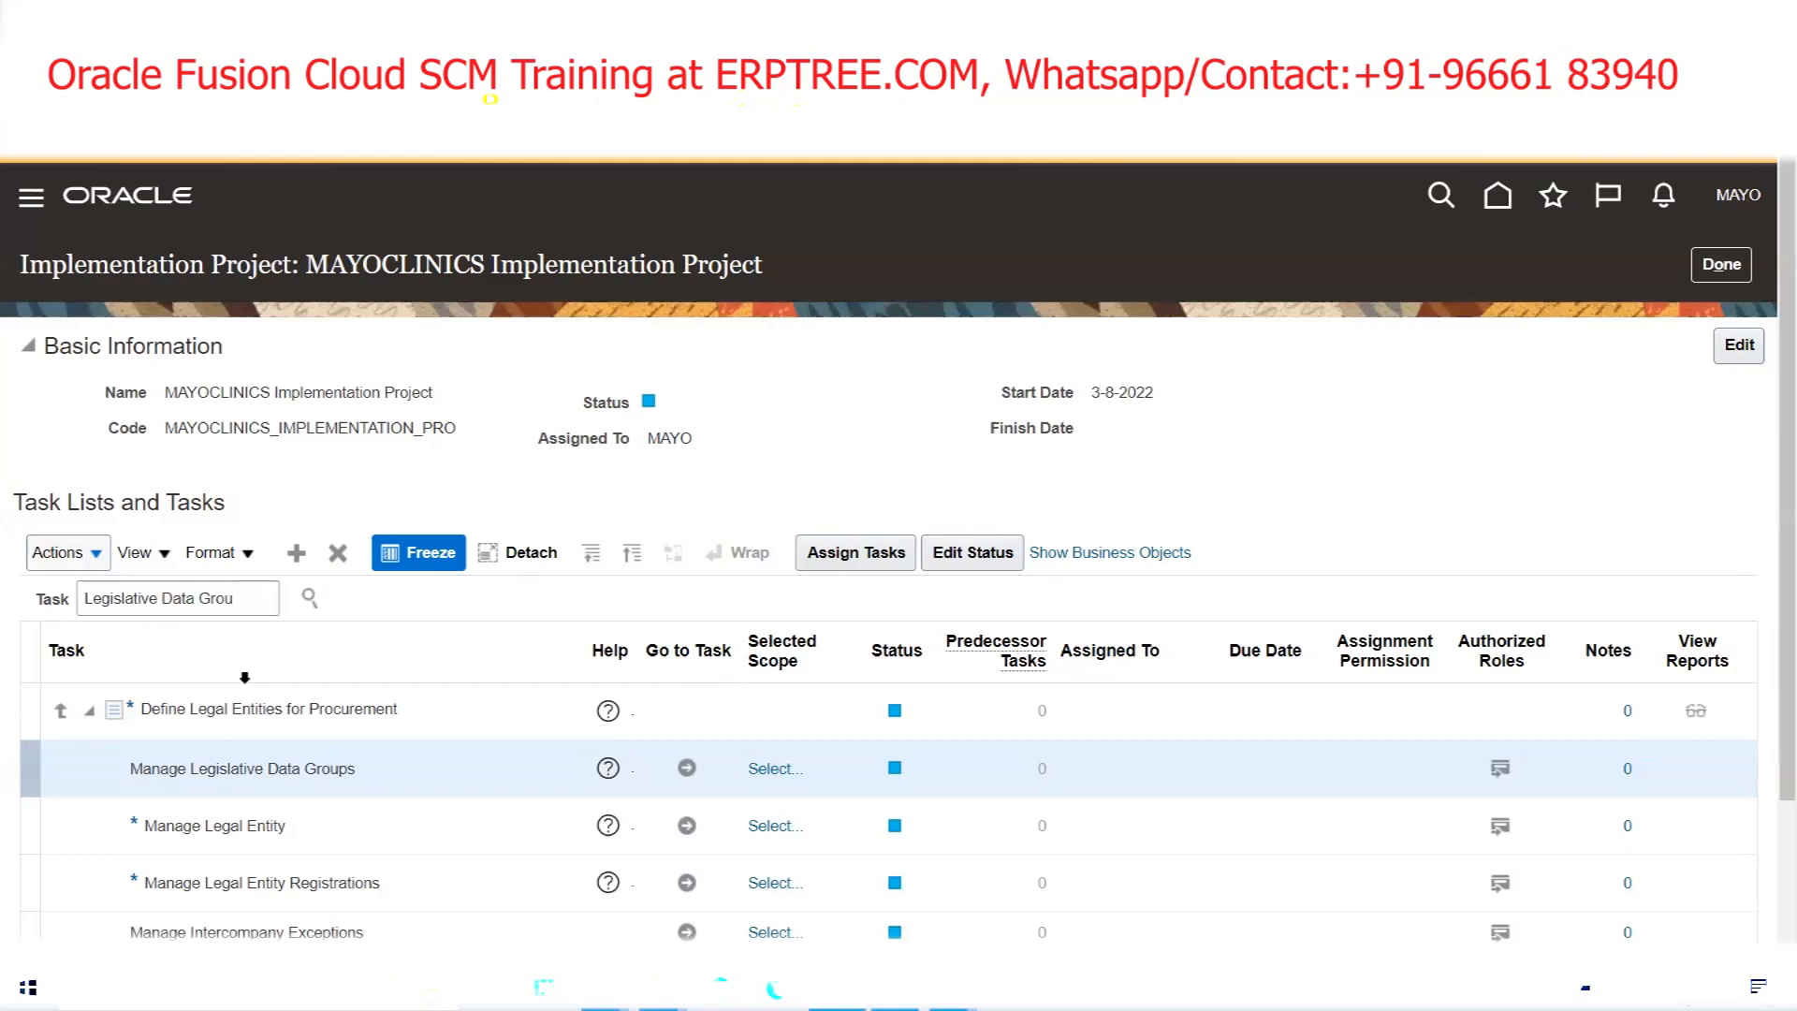
click(684, 771)
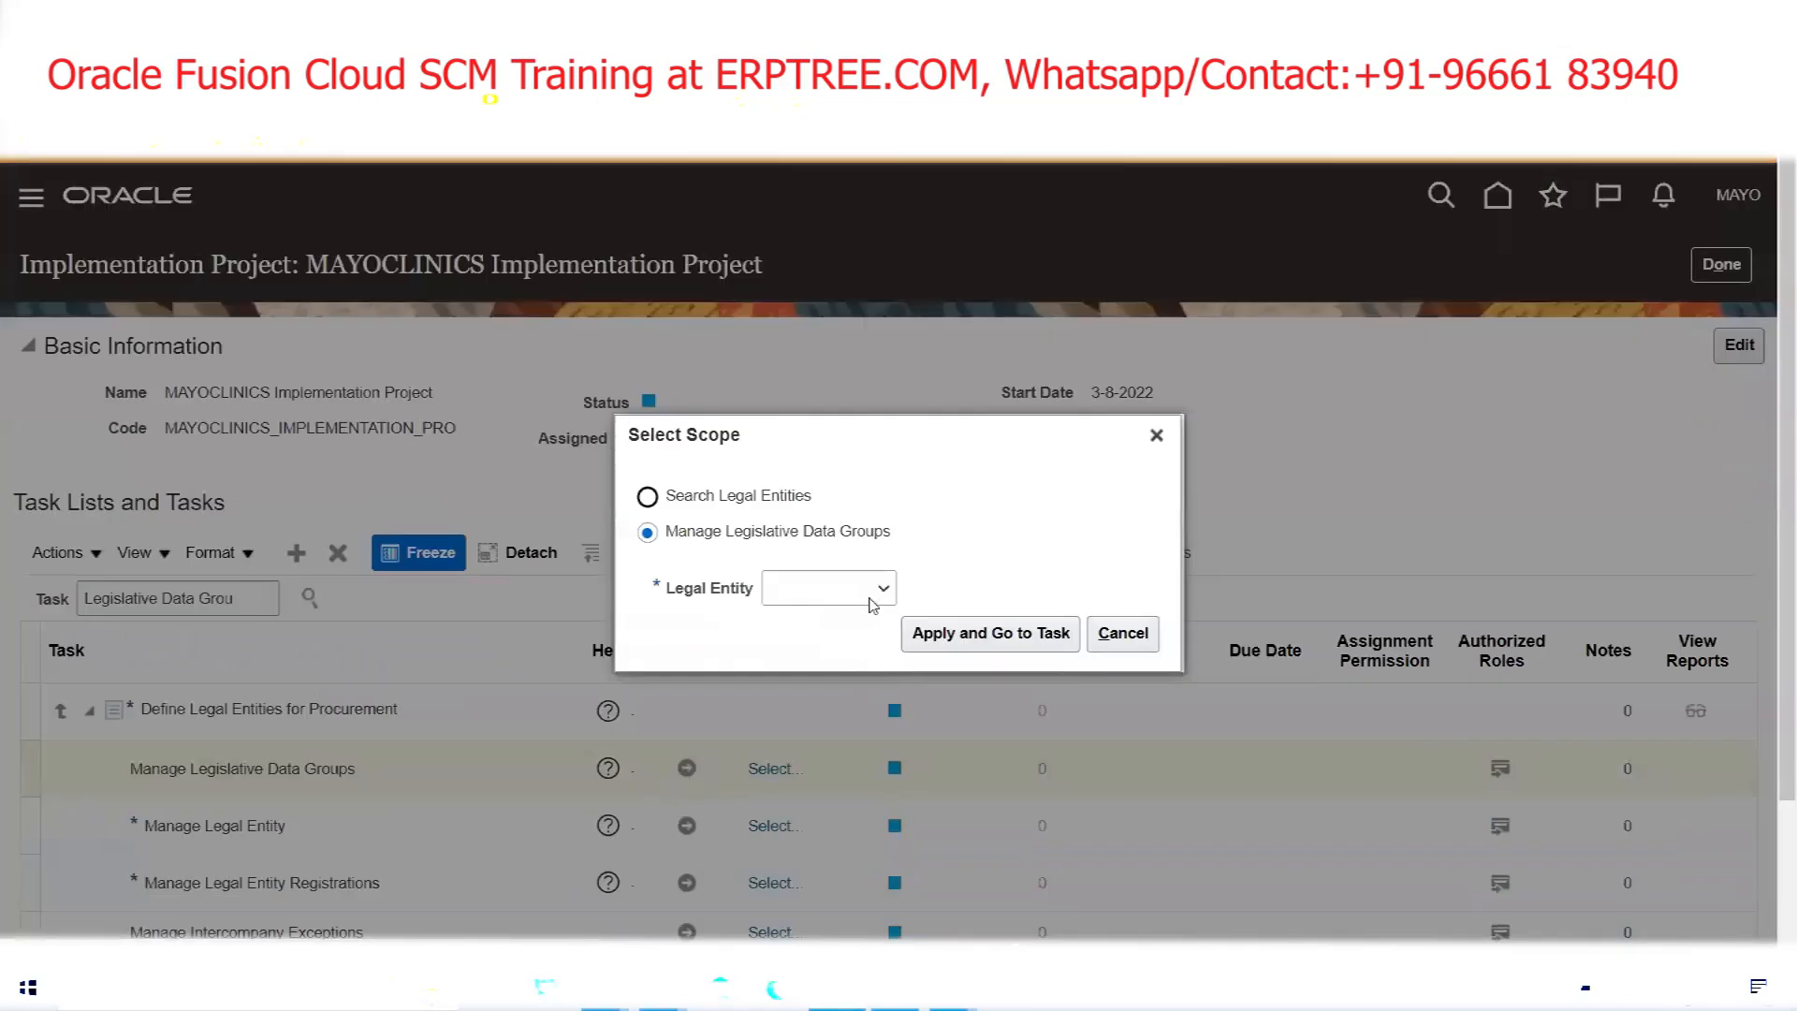
Scope the task to the MAYOCLINICS legal entity, found by searching 'mayo', and save
click(877, 588)
click(861, 658)
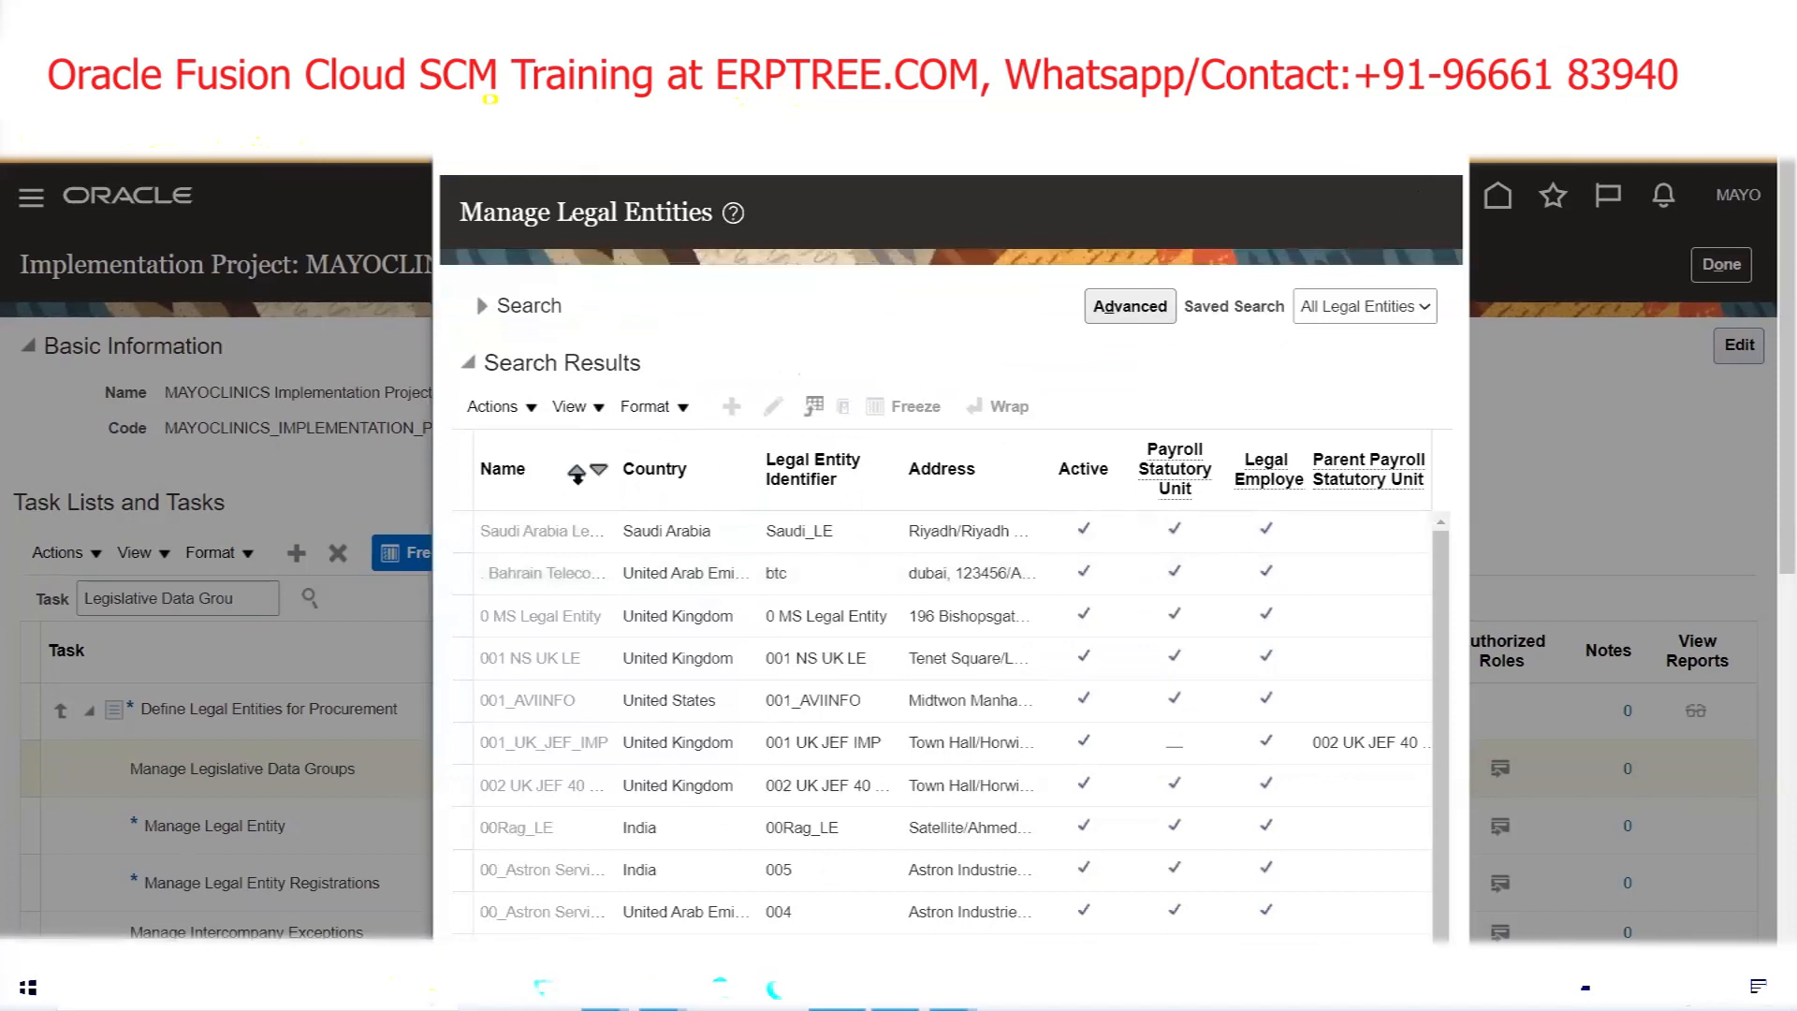
click(482, 306)
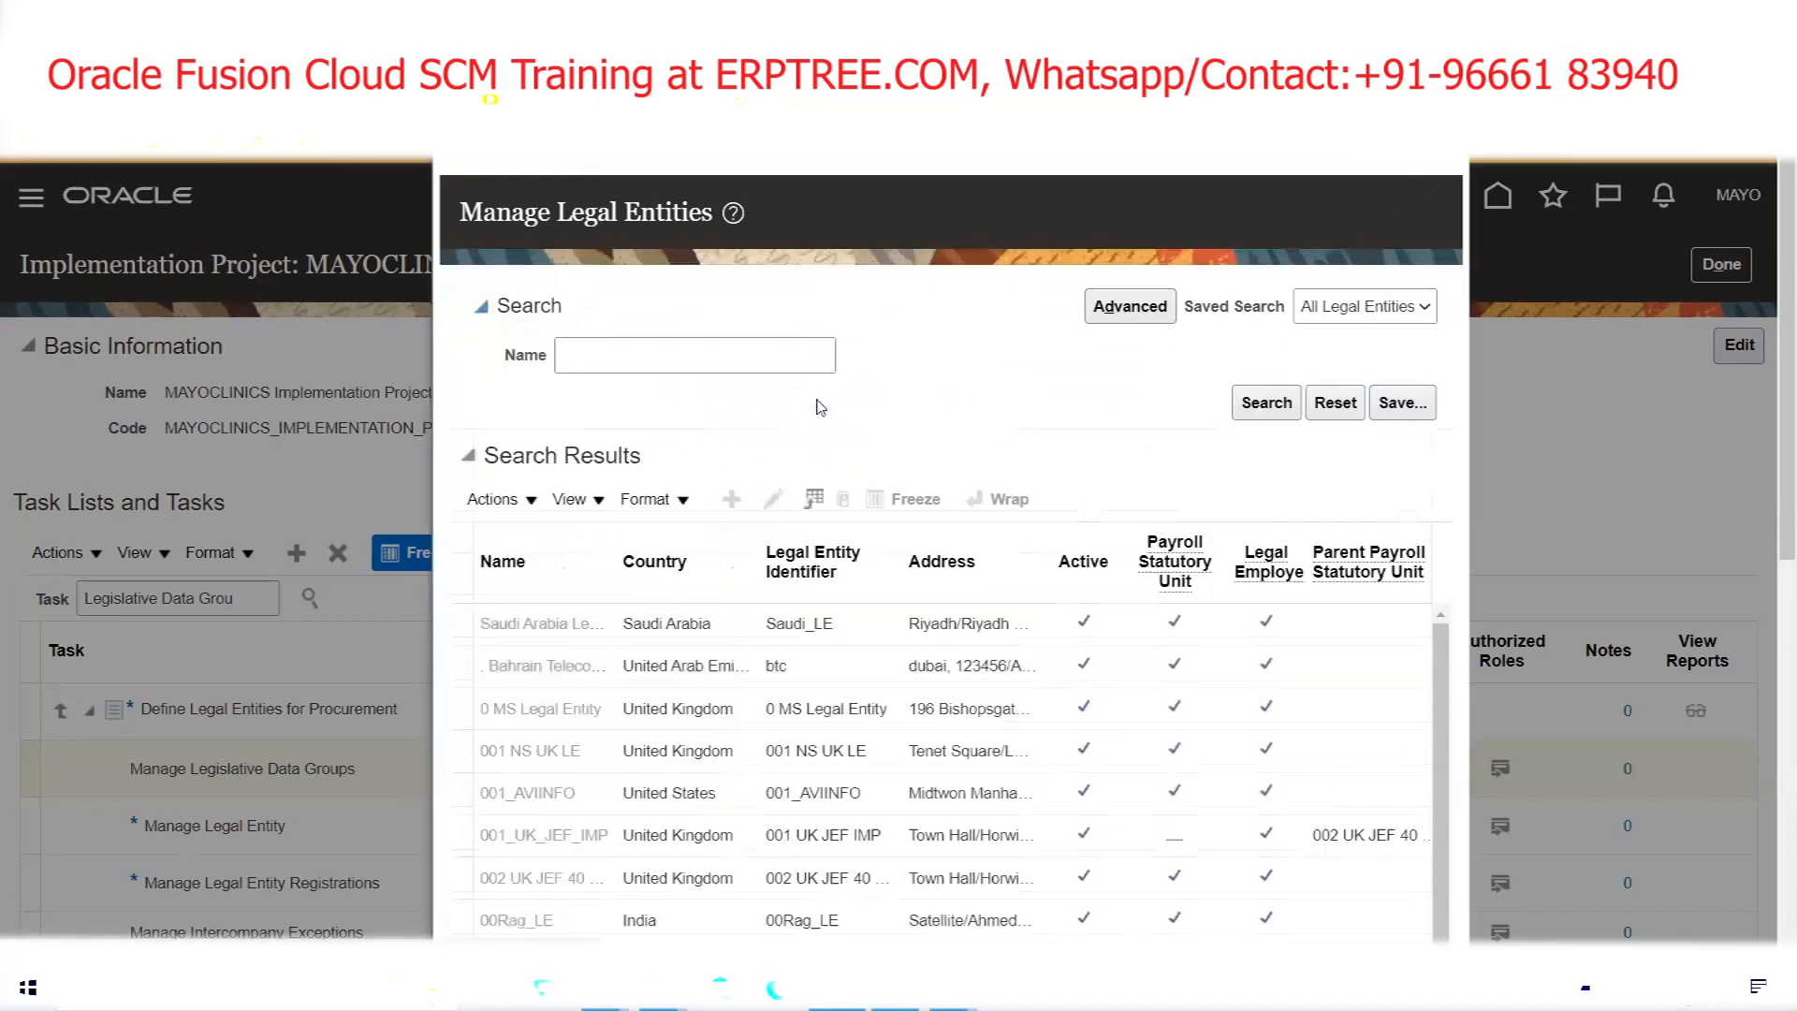
click(697, 357)
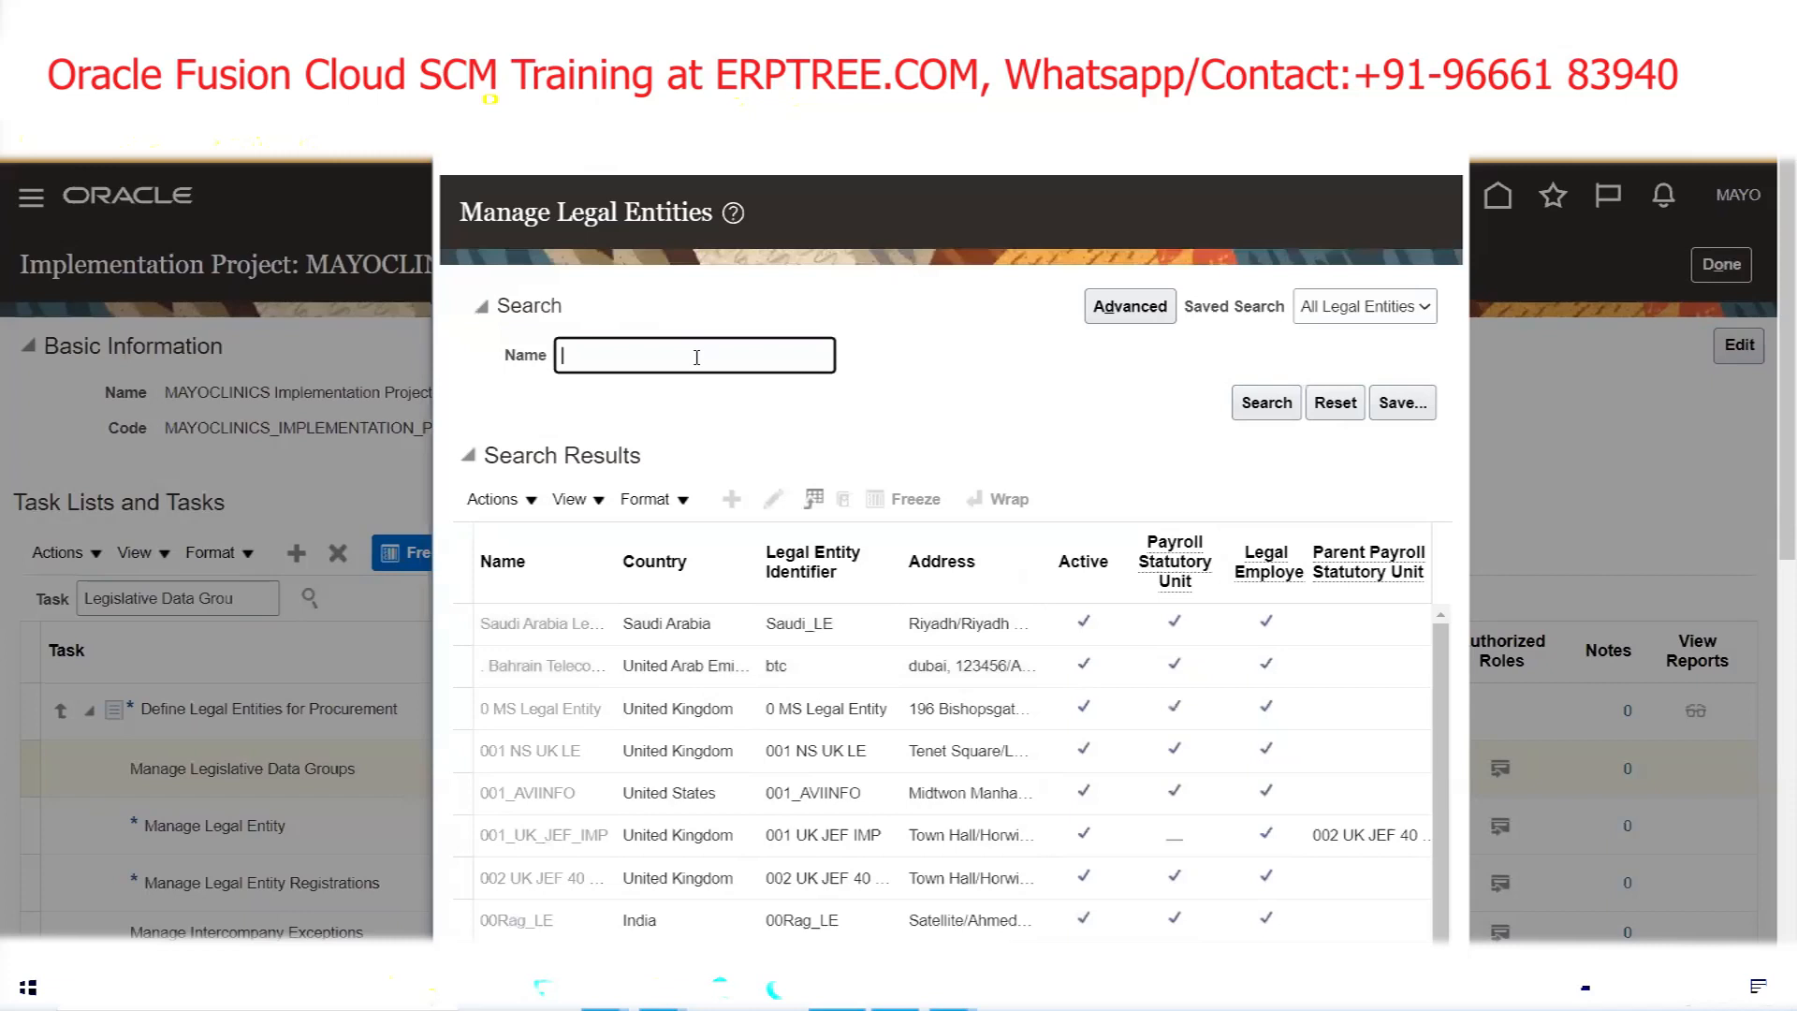
text(mayo)
key(Return)
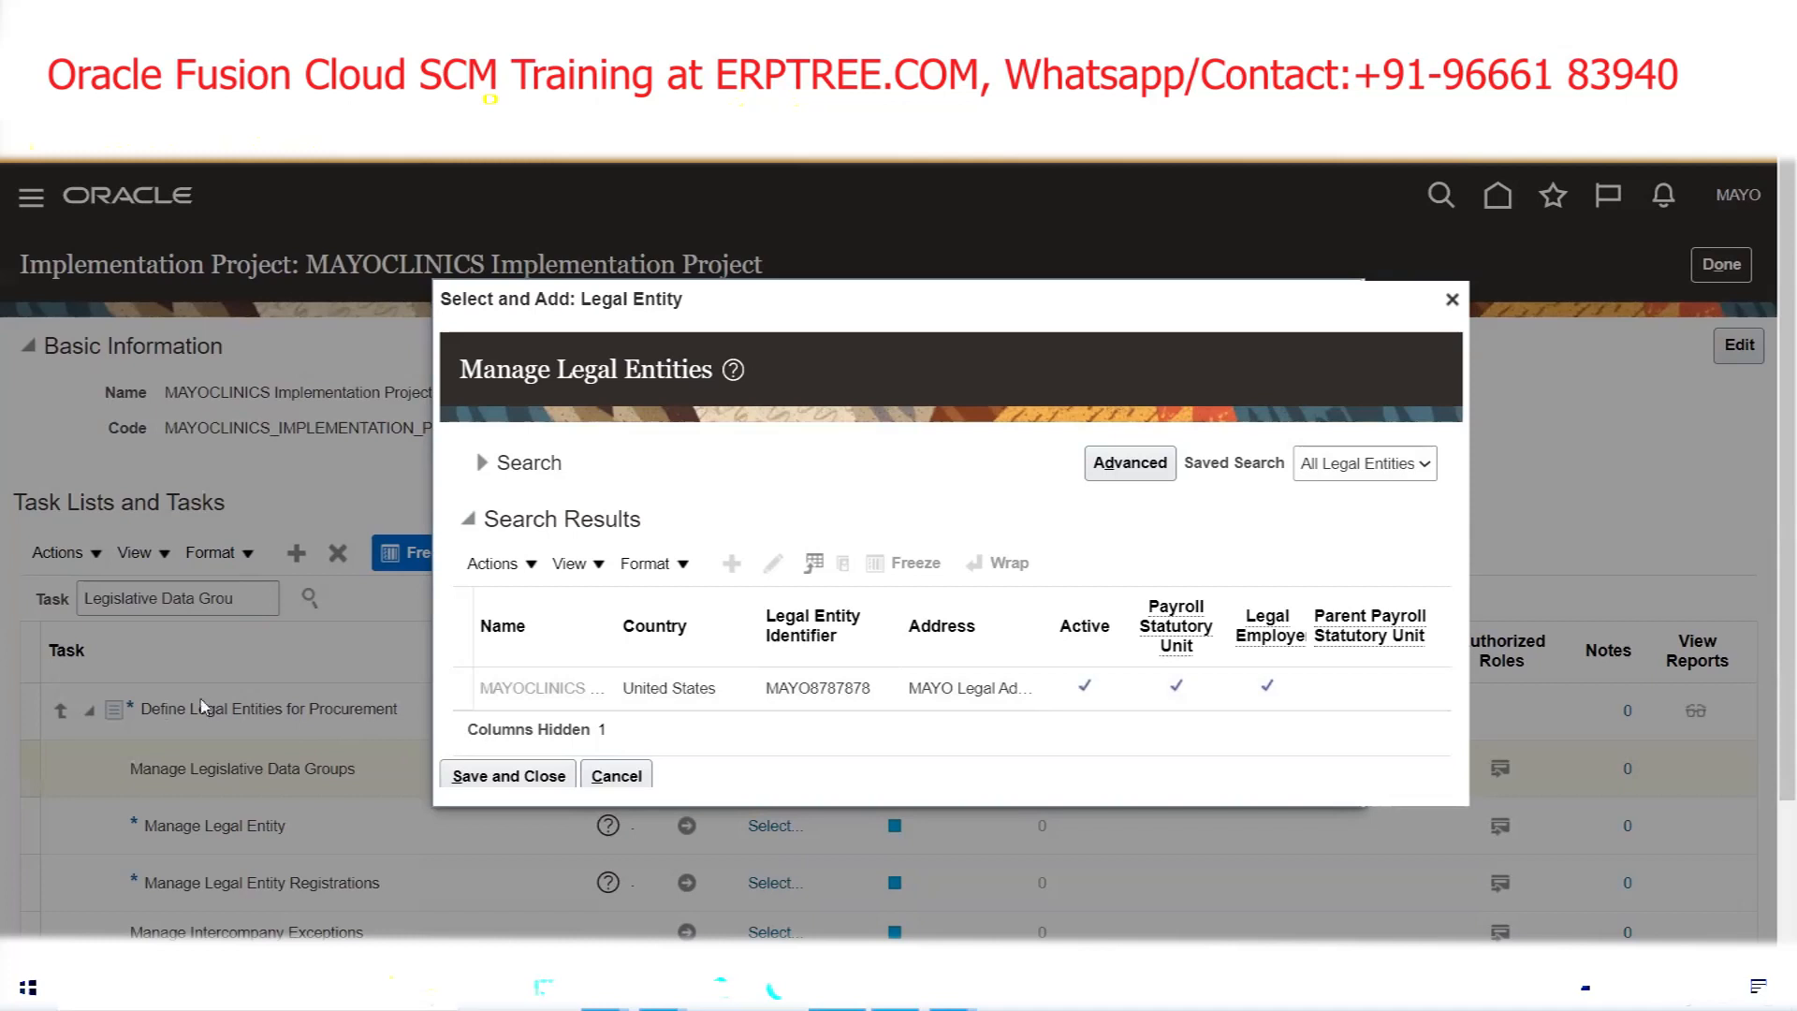
click(691, 688)
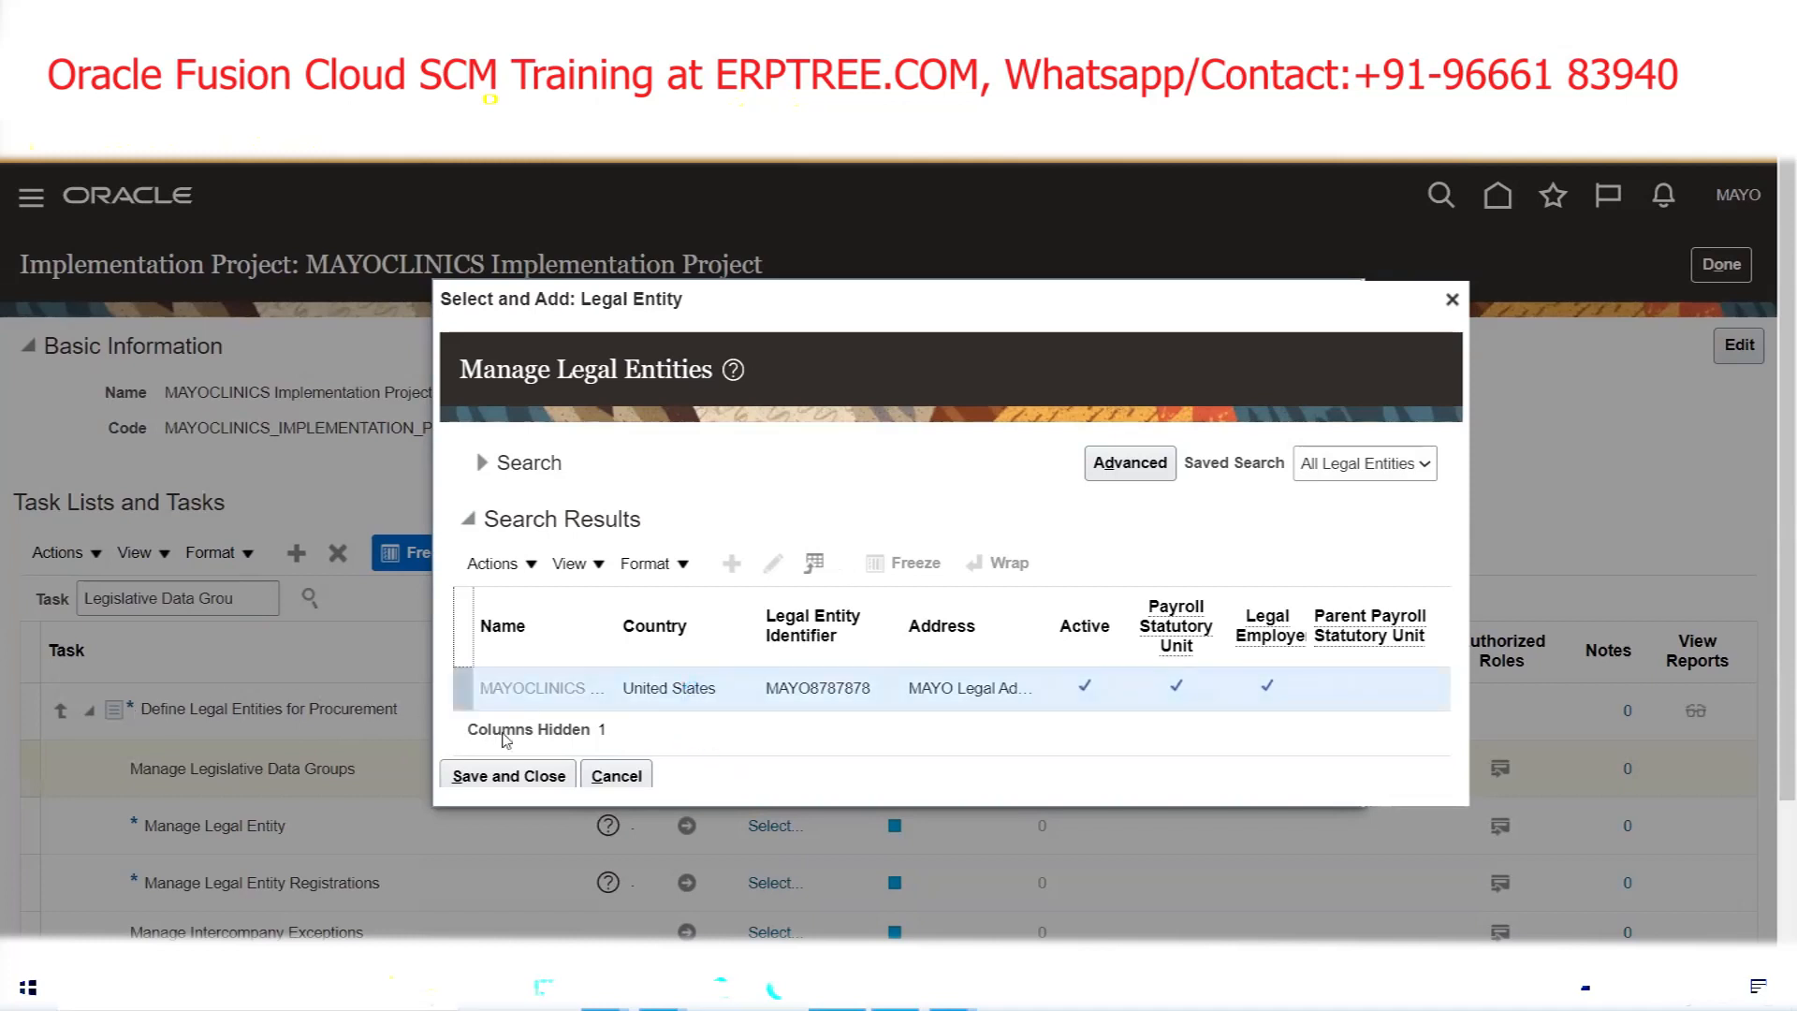
click(507, 777)
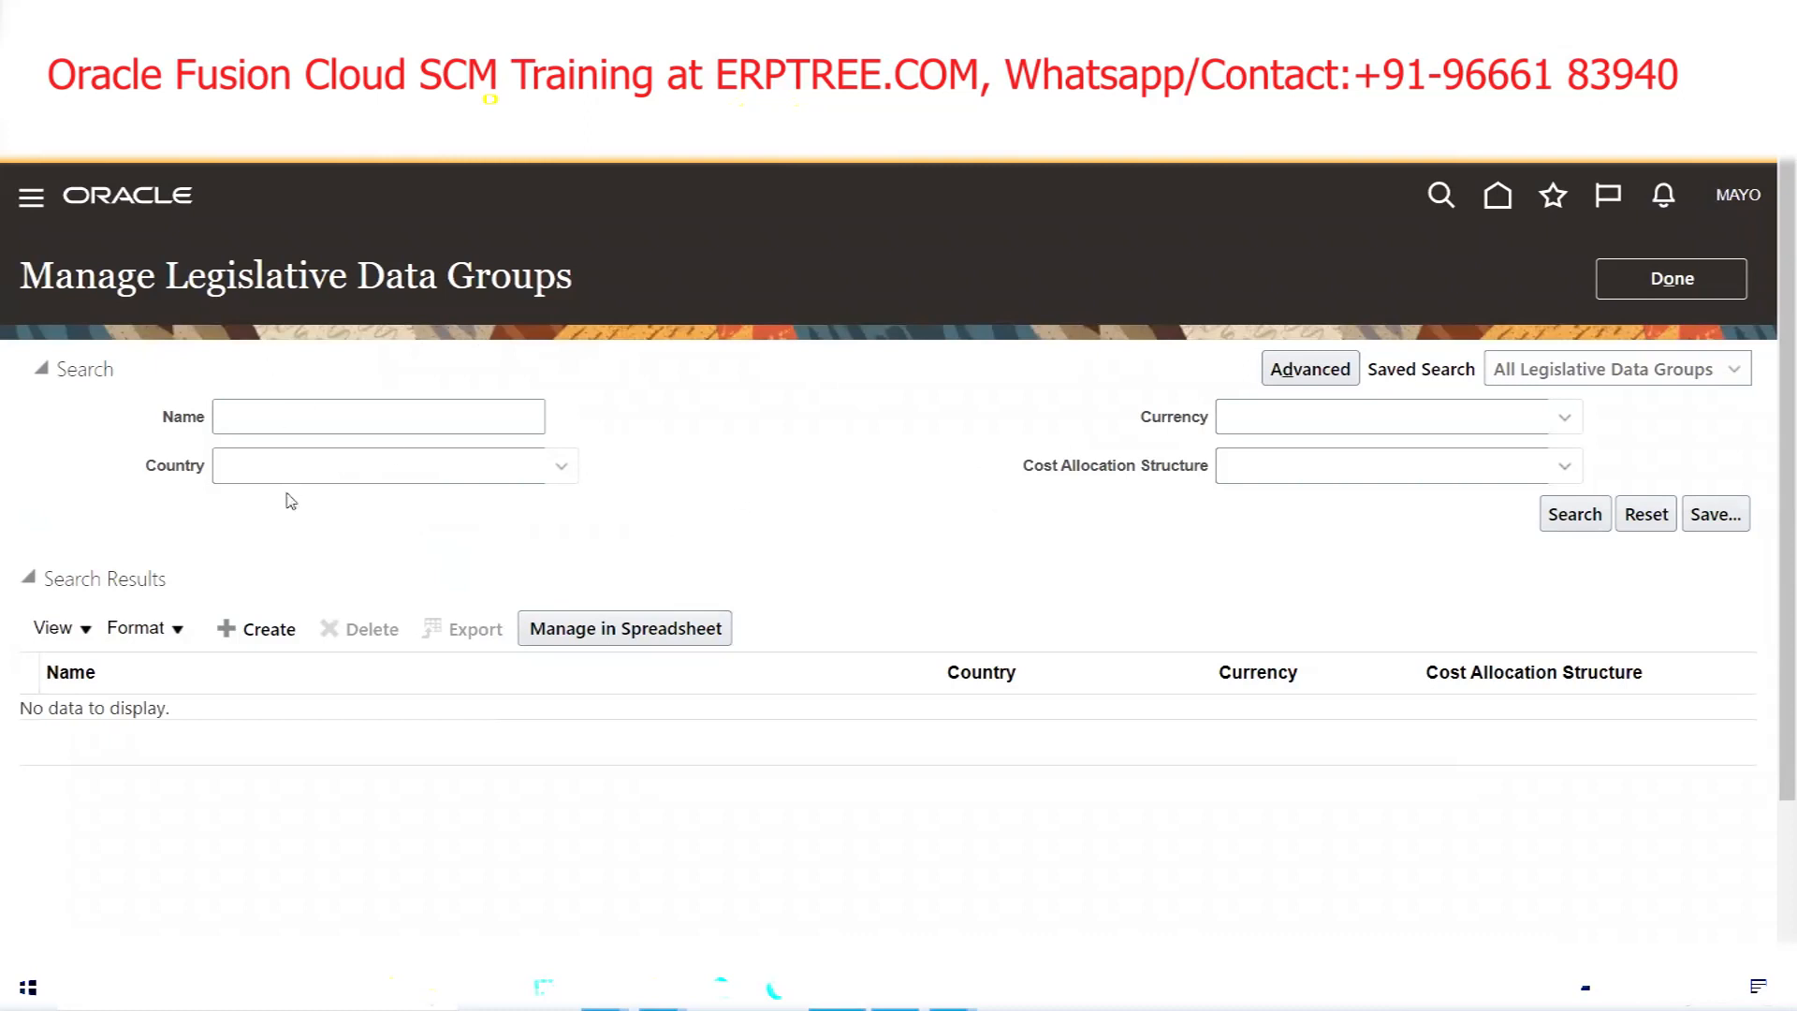
Create a legislative data group named 'MAYO US Legislative Data Group' and enter 'united' as its country
click(254, 630)
click(551, 428)
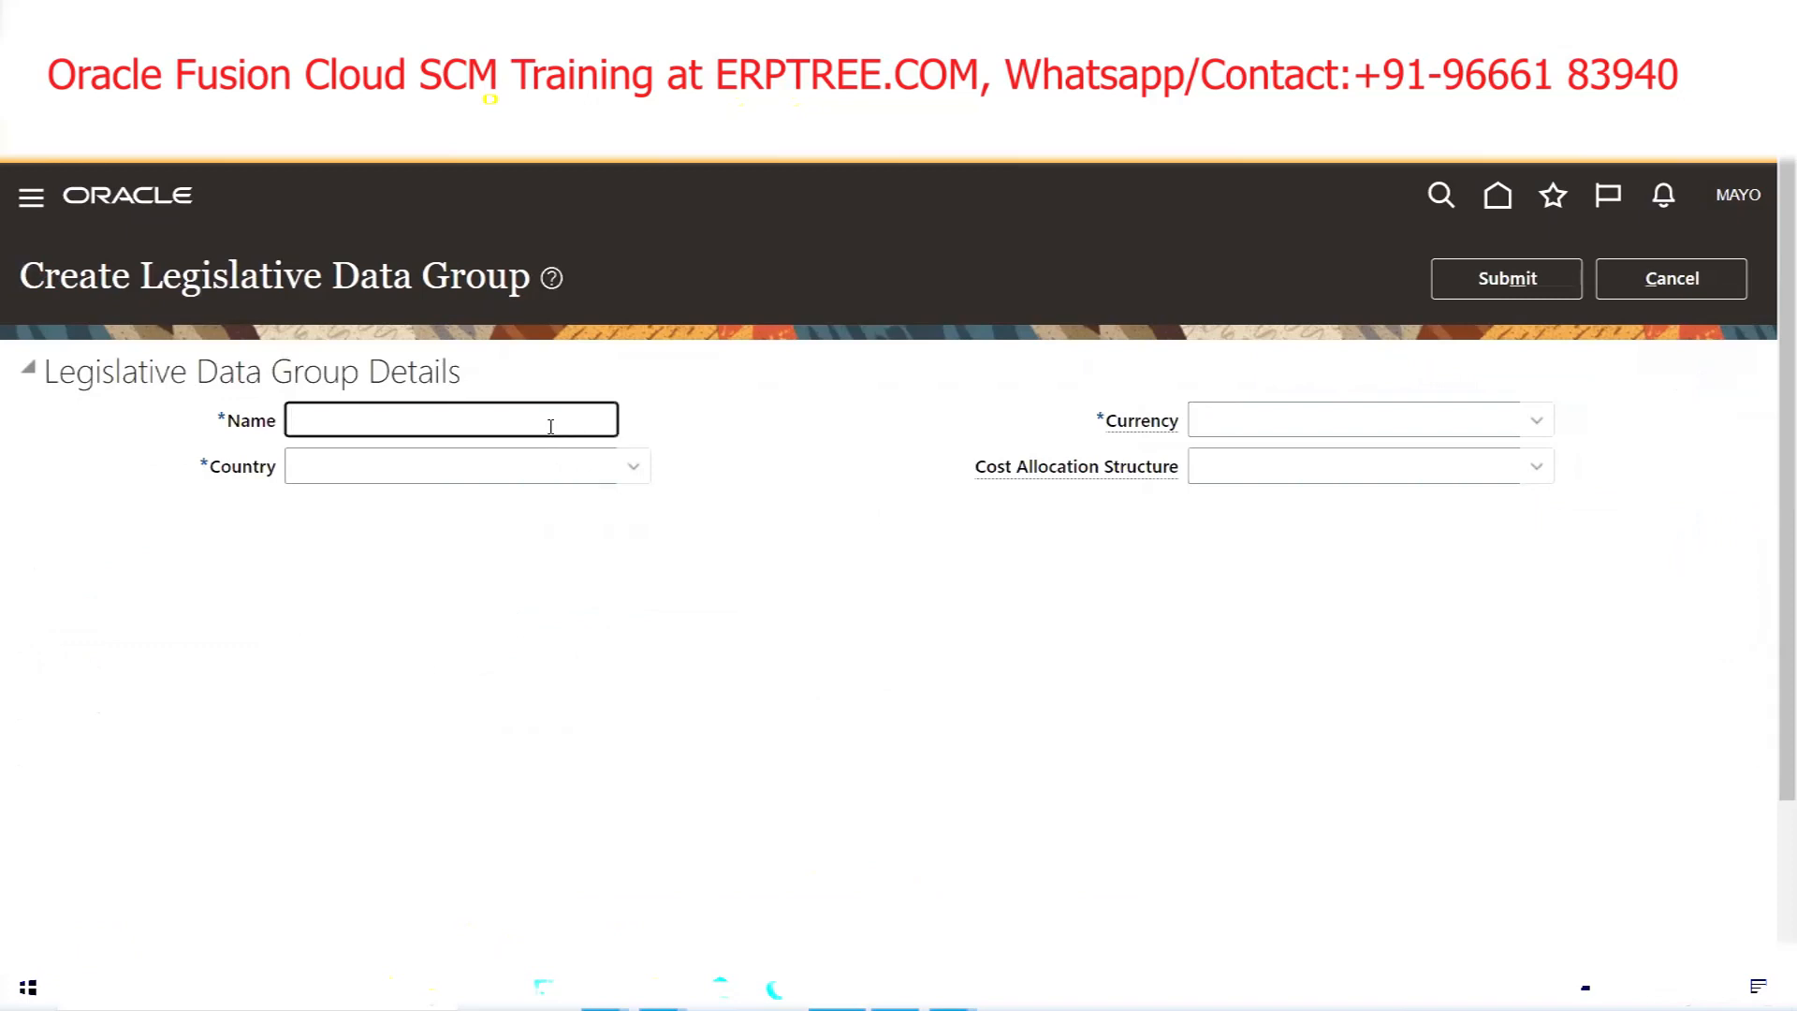
text(MAYO US Legislative)
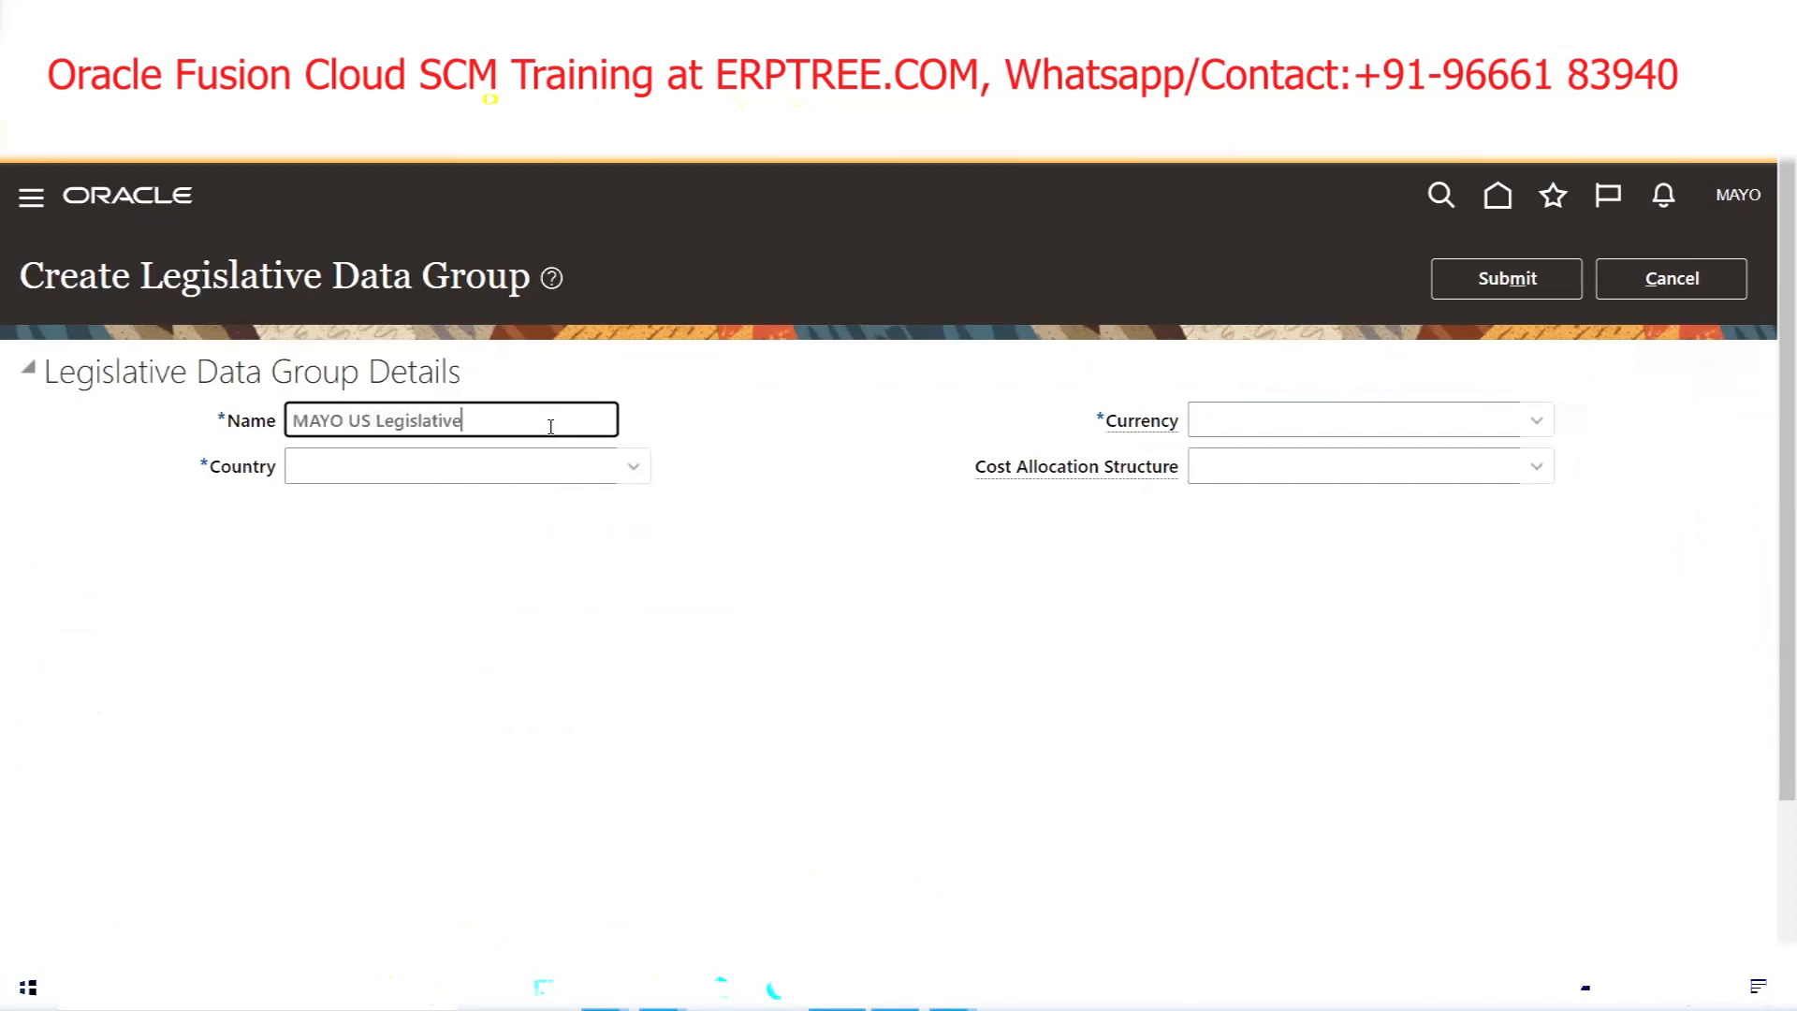
text( Data Group)
key(Tab)
text(united)
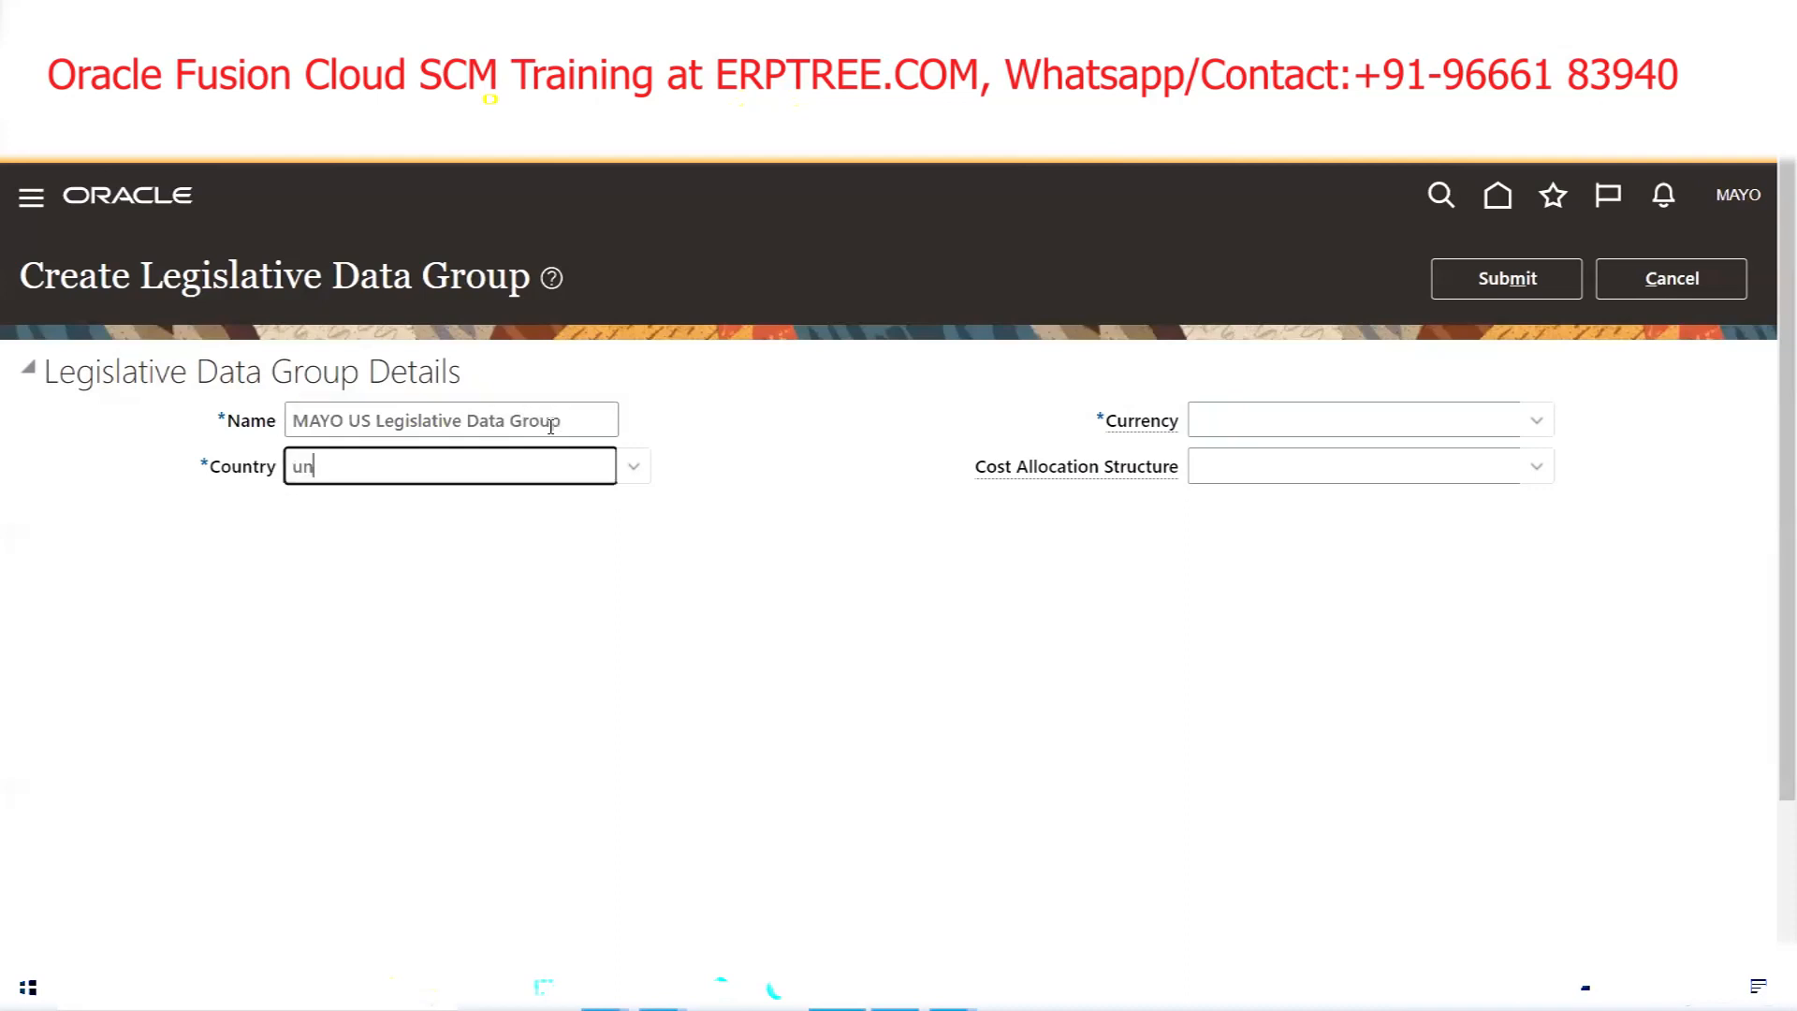
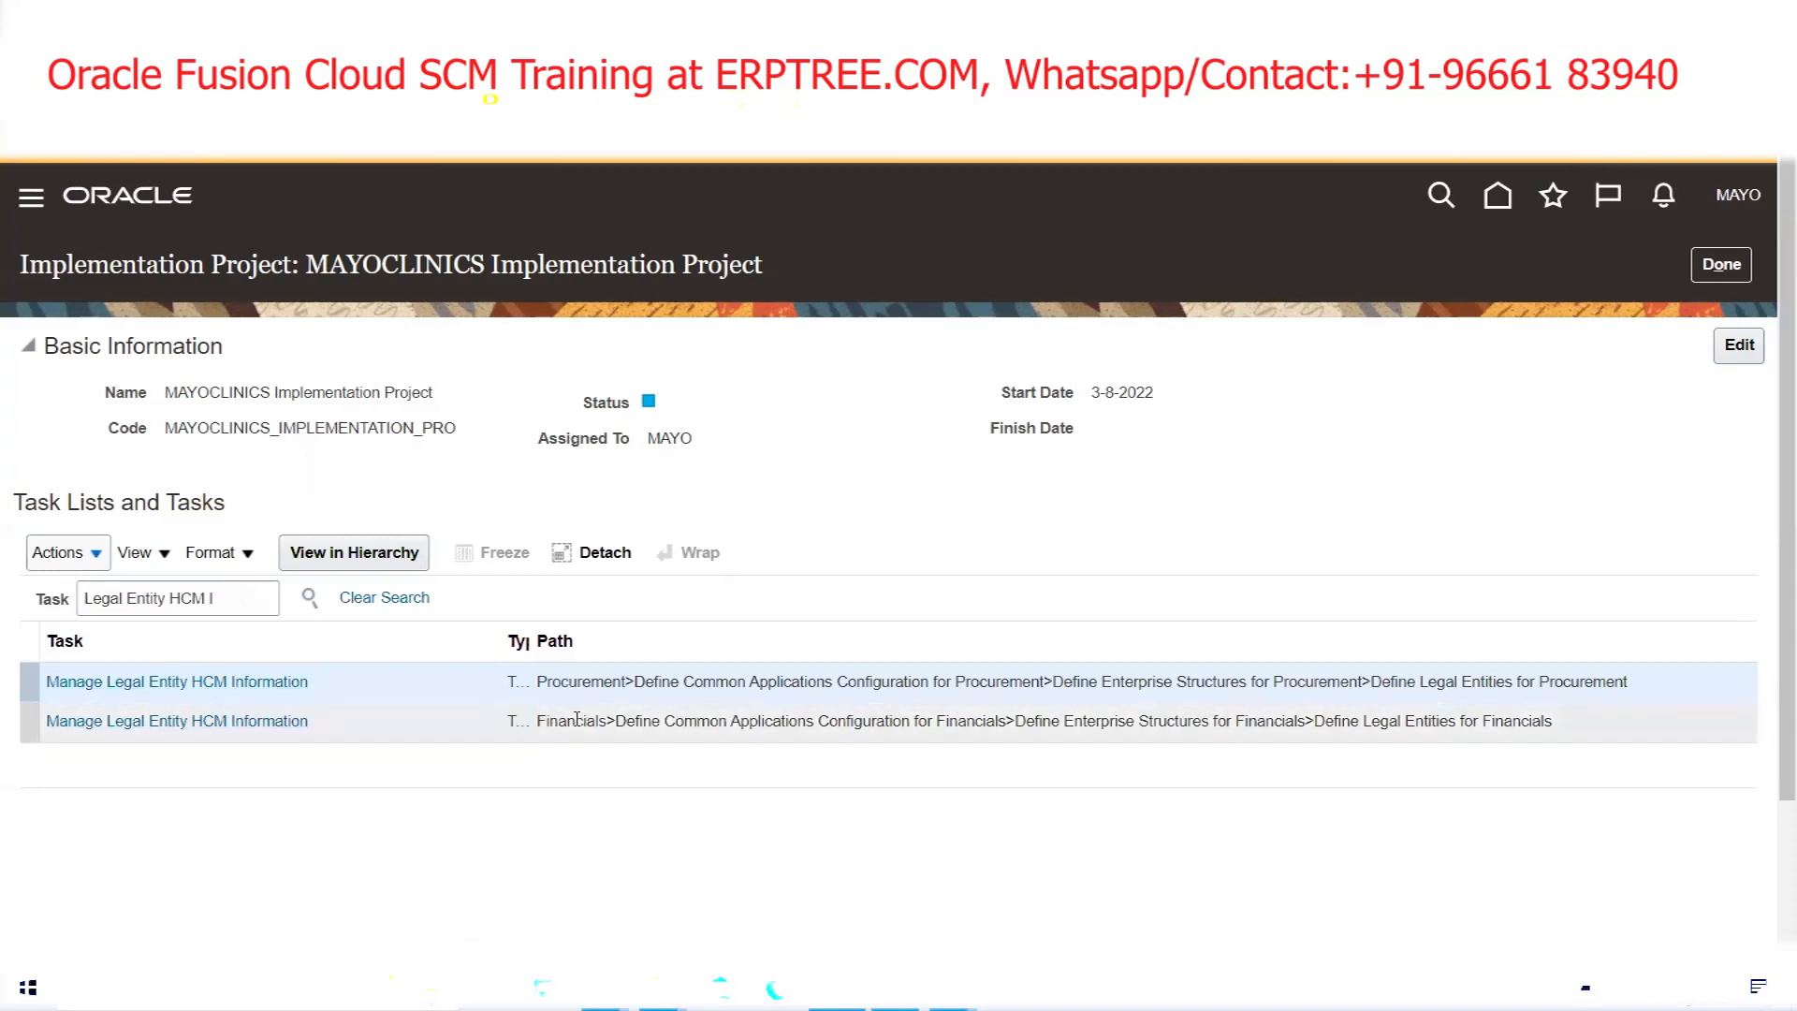
Show Manage Legal Entity HCM Information within the Define Legal Entities for Procurement list, then switch to the Excel notes
click(204, 682)
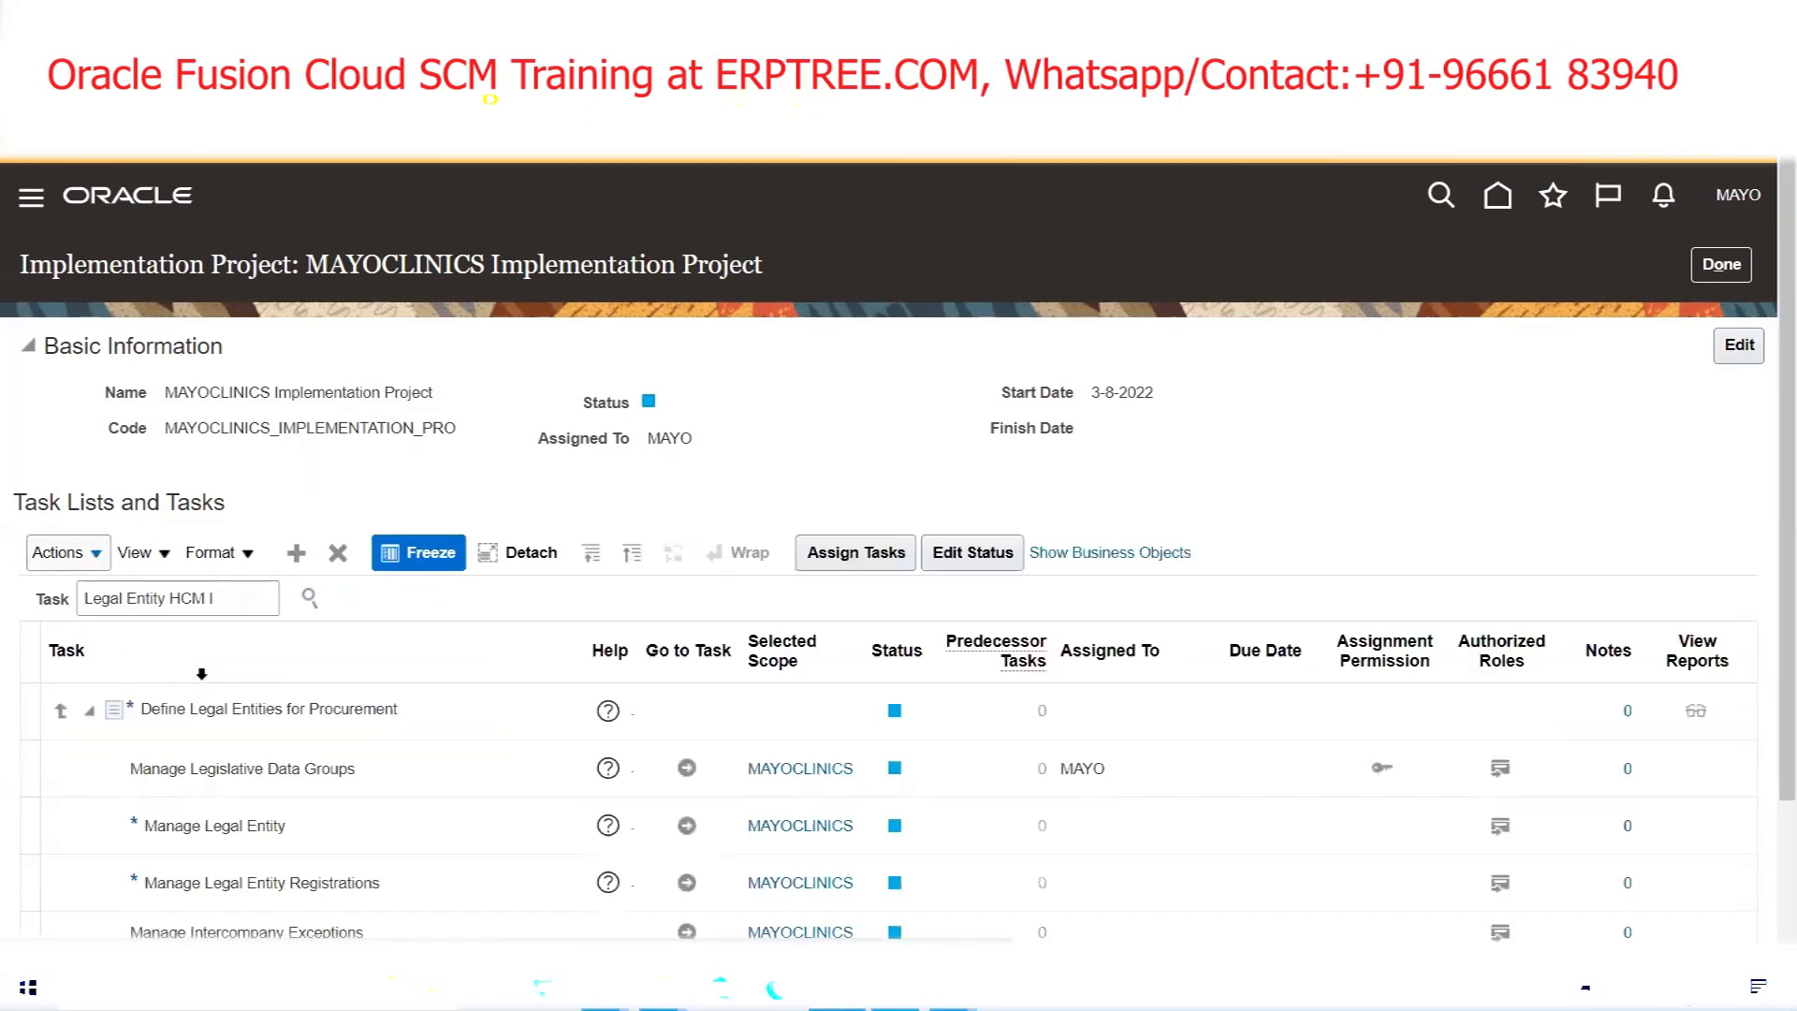
scroll(544, 668, down, 2)
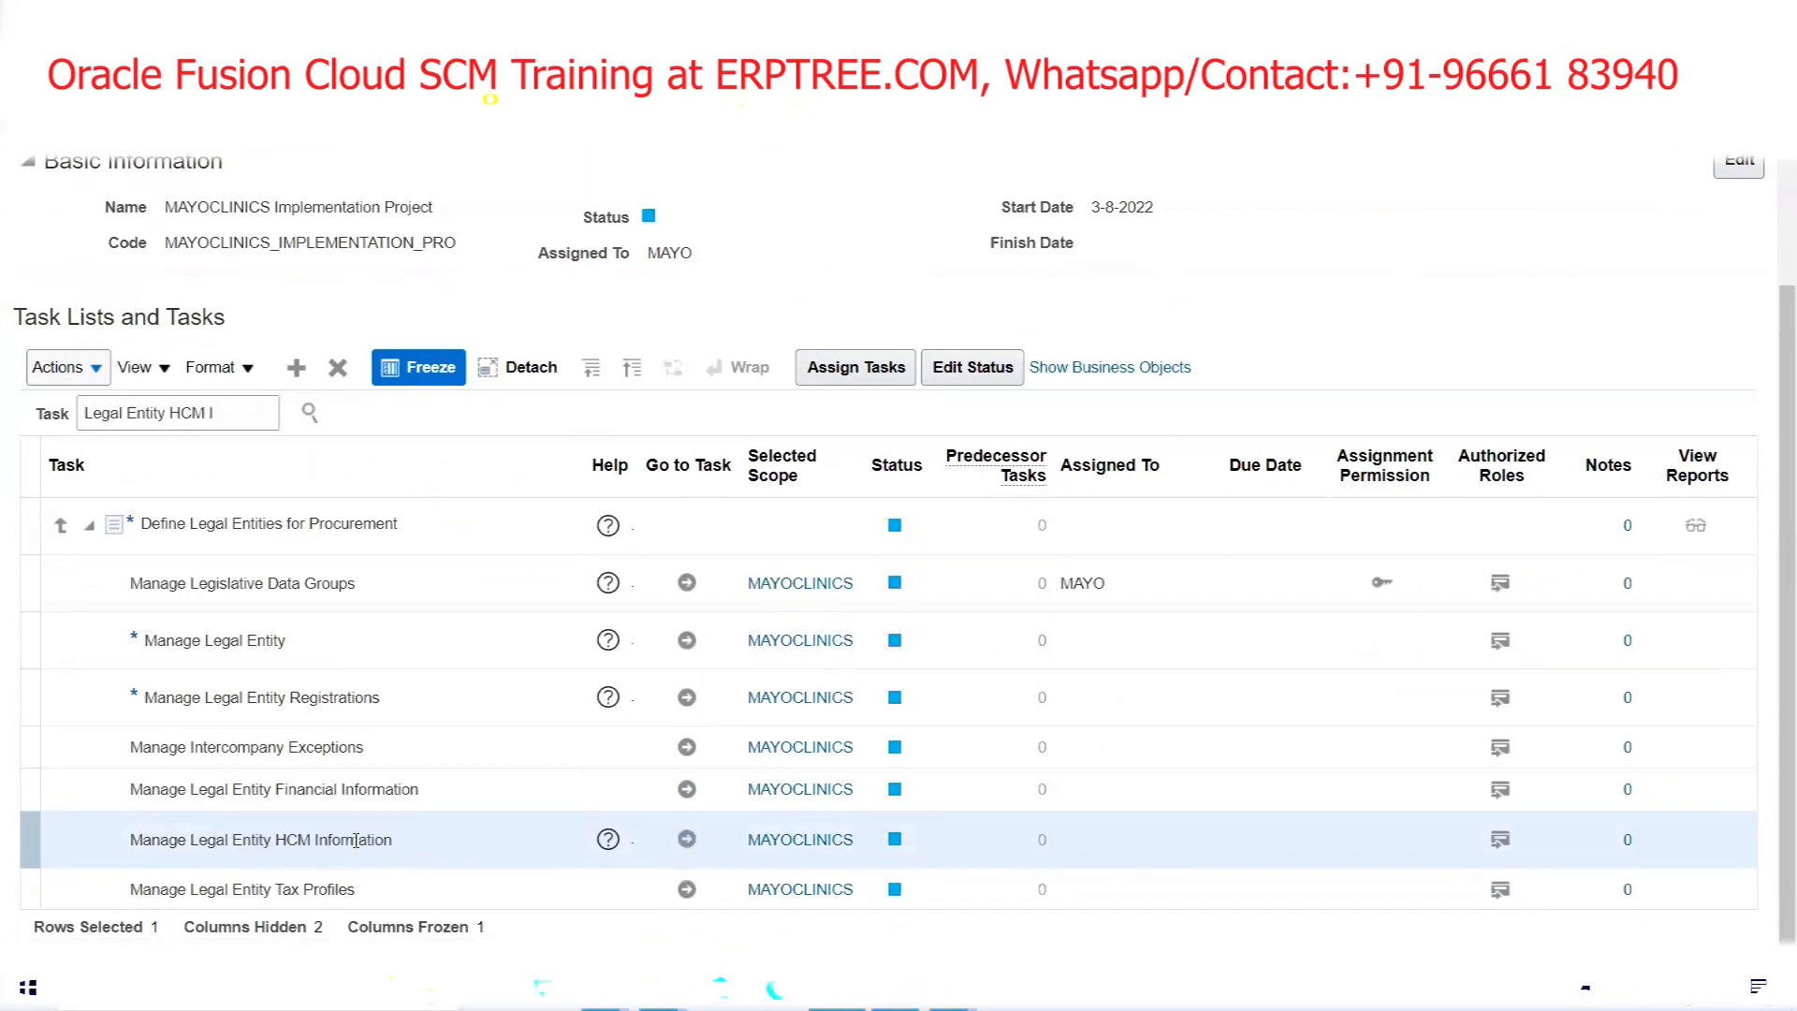
click(604, 990)
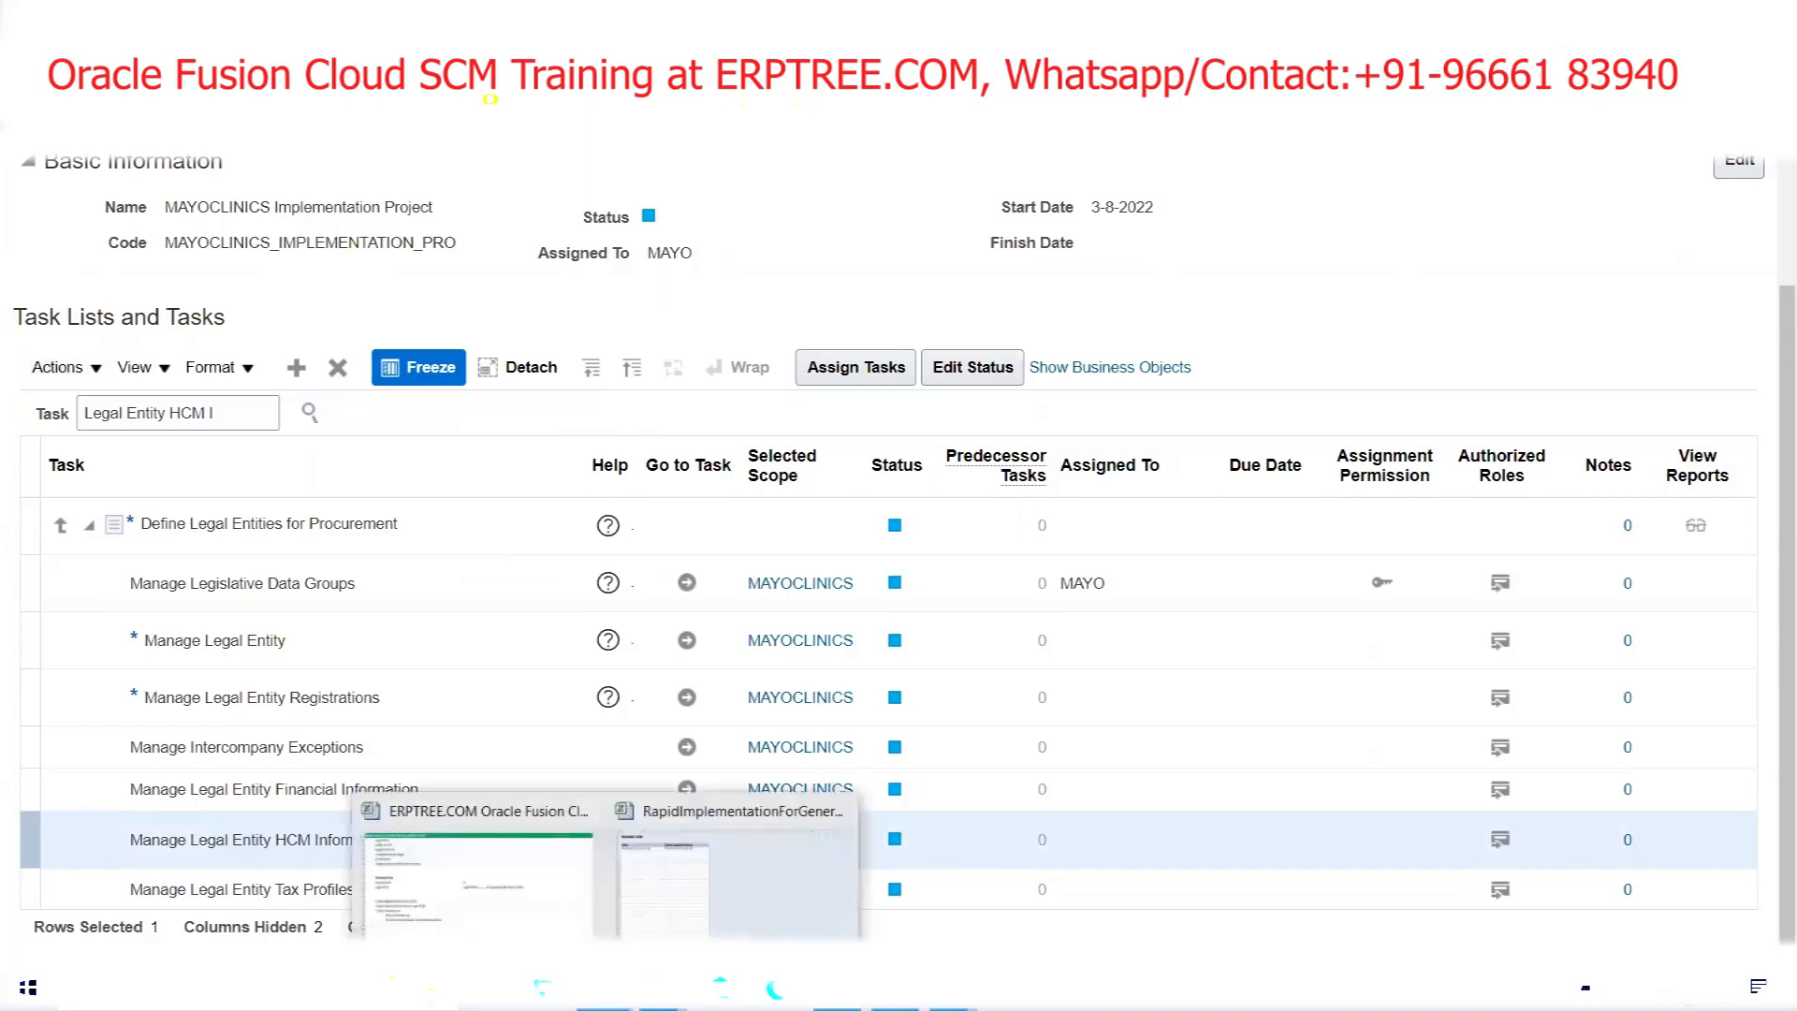
click(513, 932)
drag(136, 646, 487, 643)
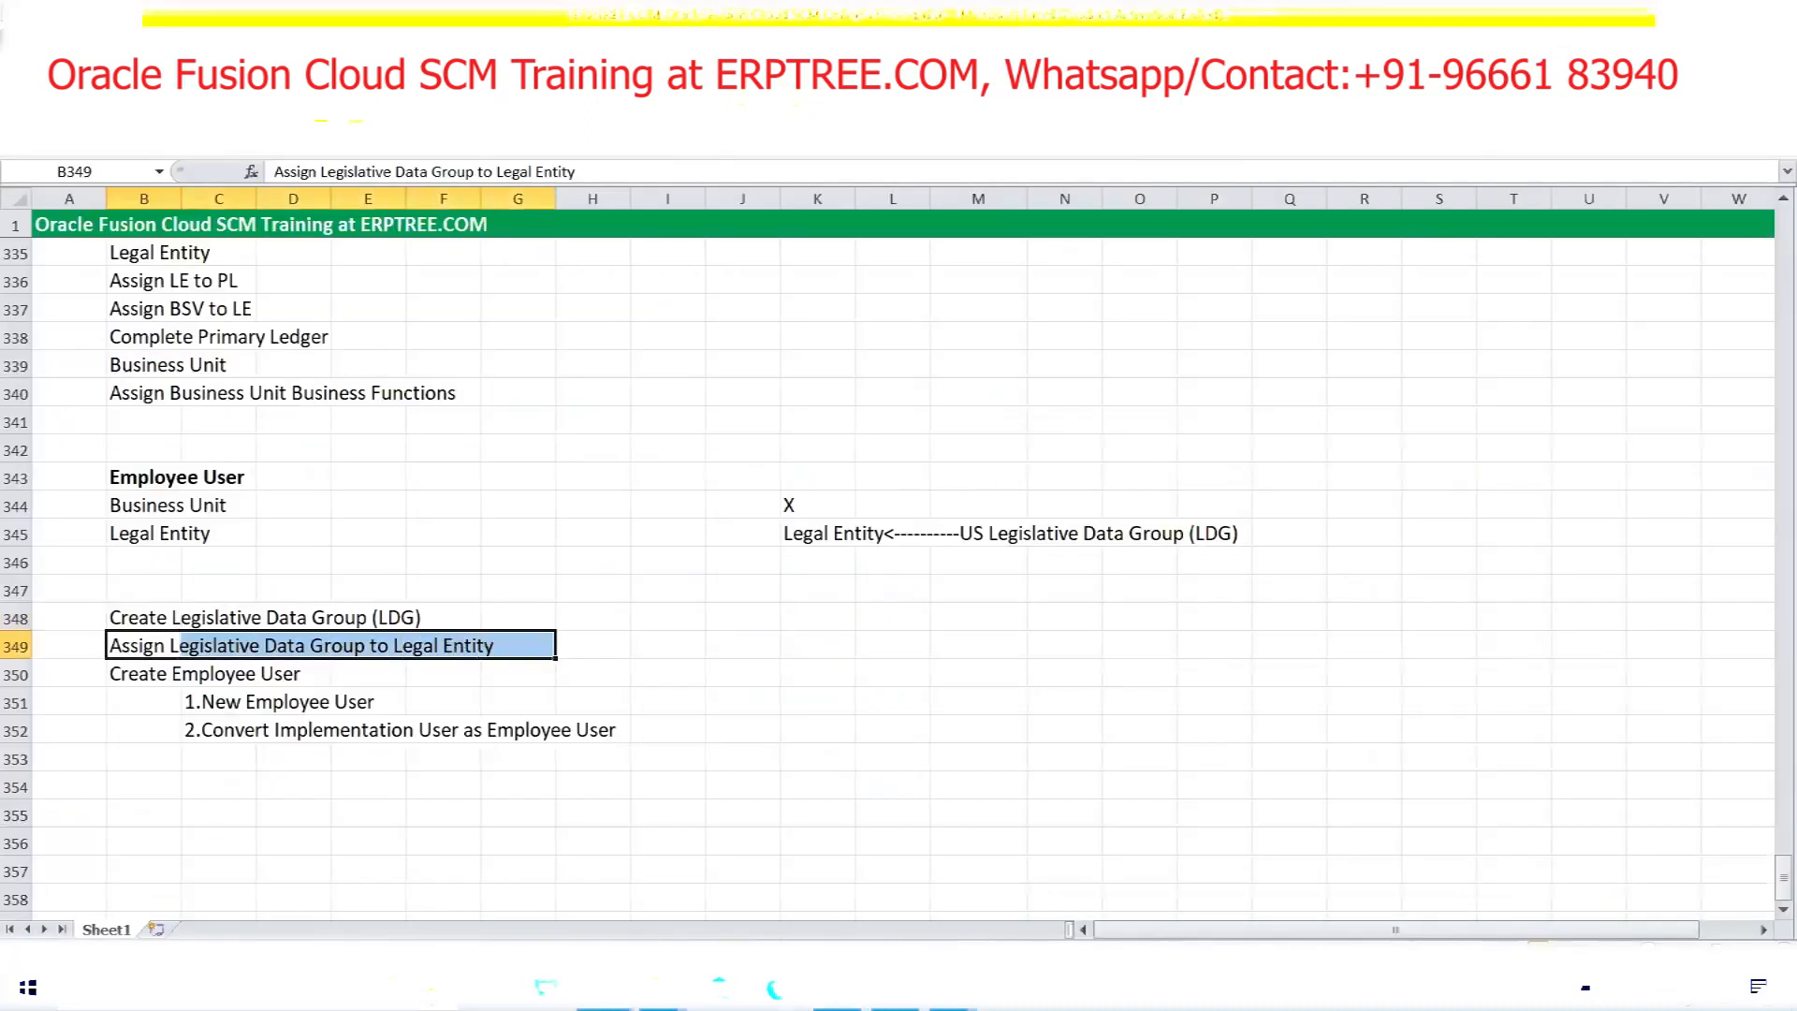
click(837, 991)
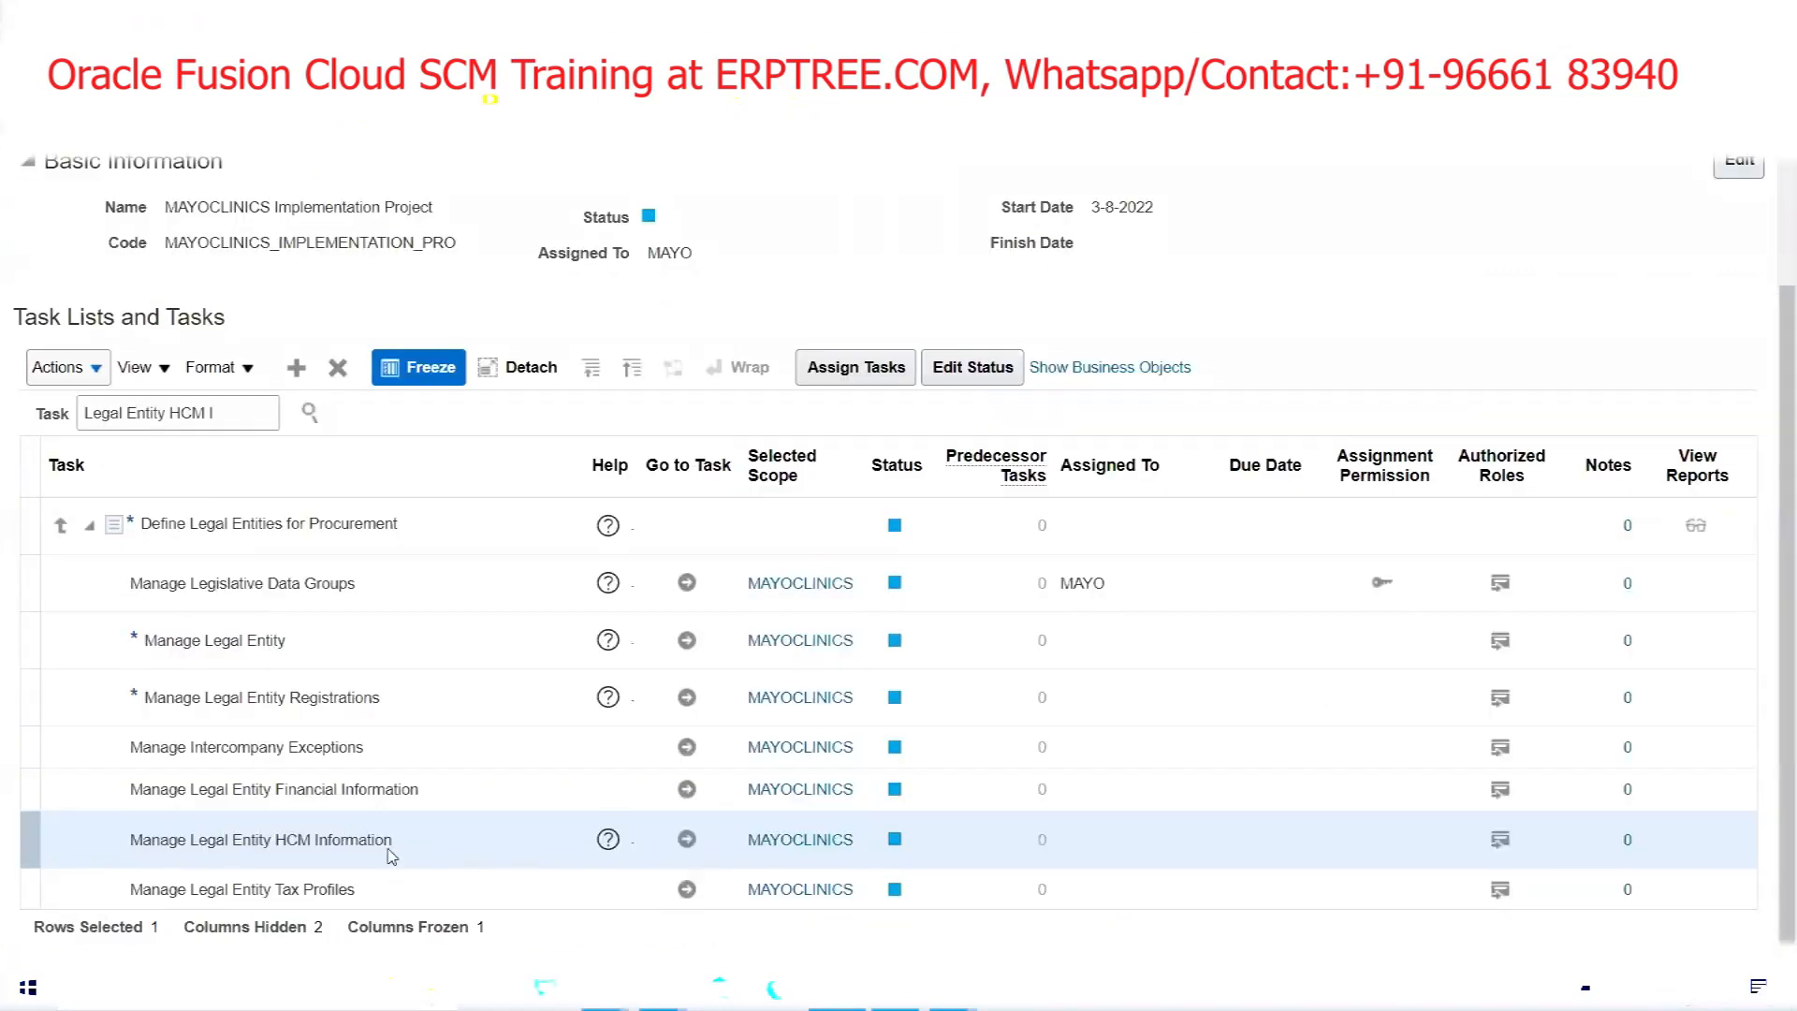
Go to Manage Legal Entity HCM Information, review the MAYOCLINICS USA Legal Entity record, and finish with Done
click(686, 836)
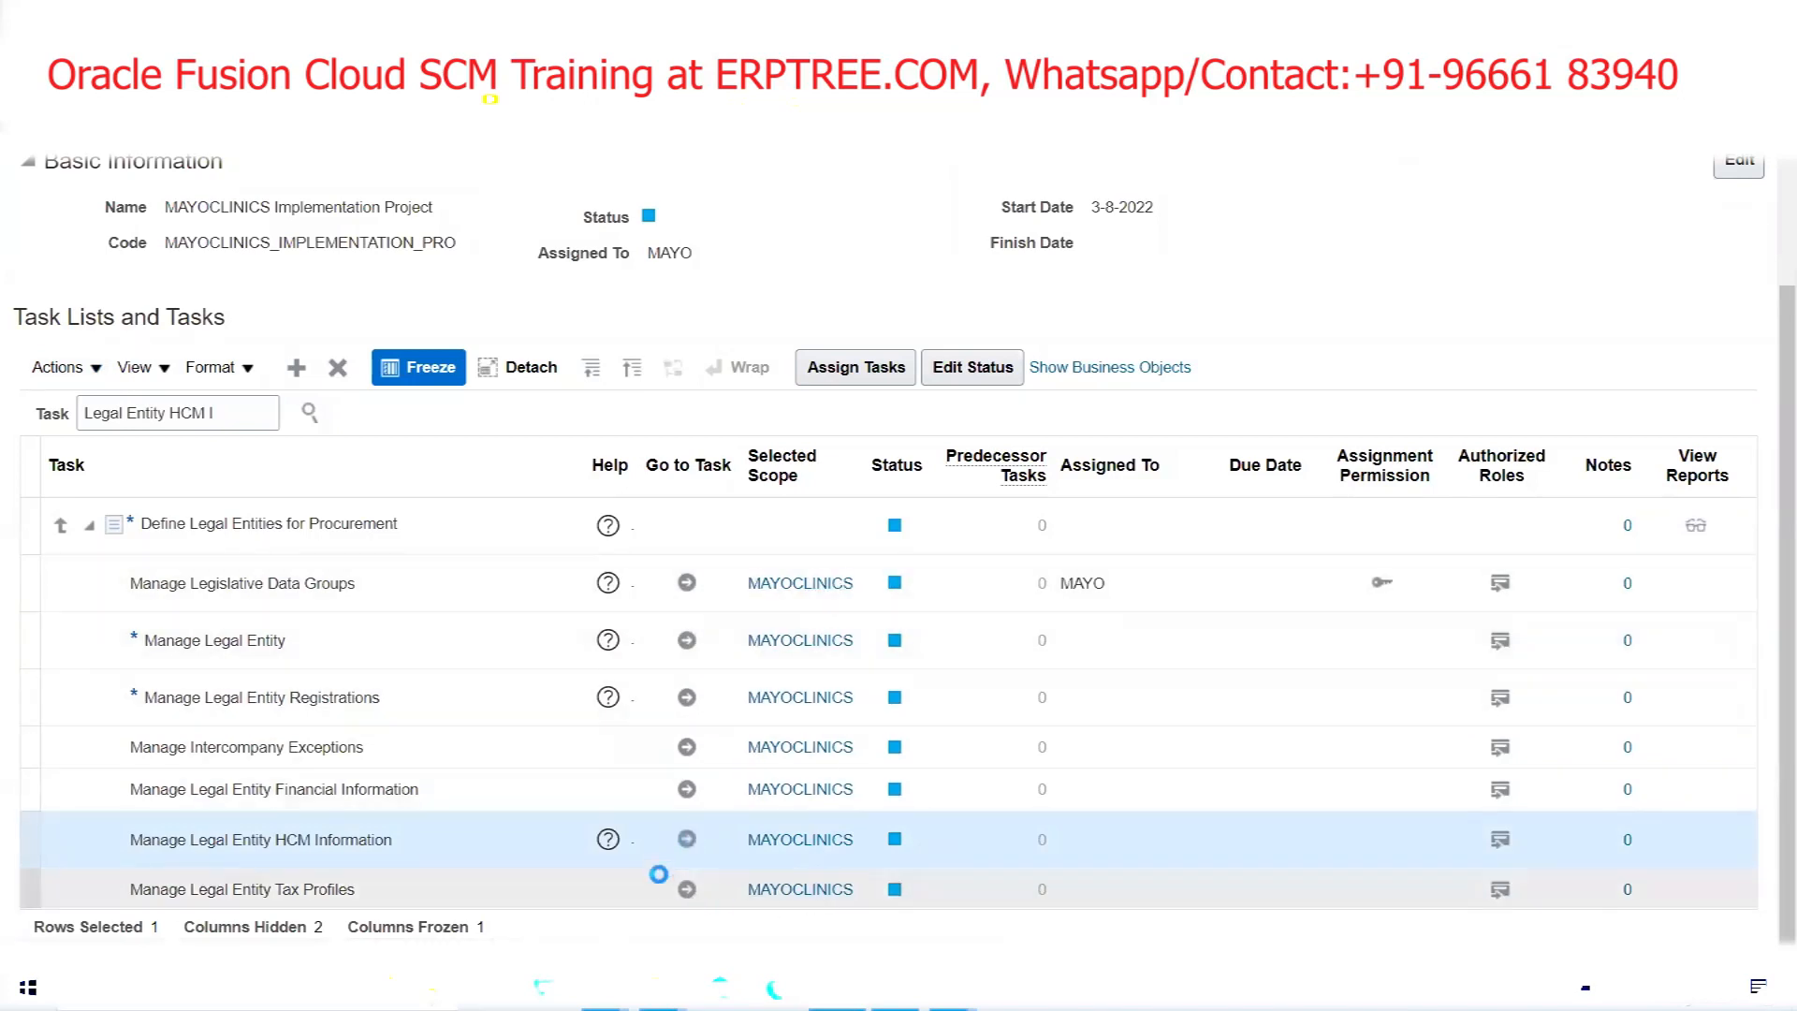
drag(859, 461, 999, 505)
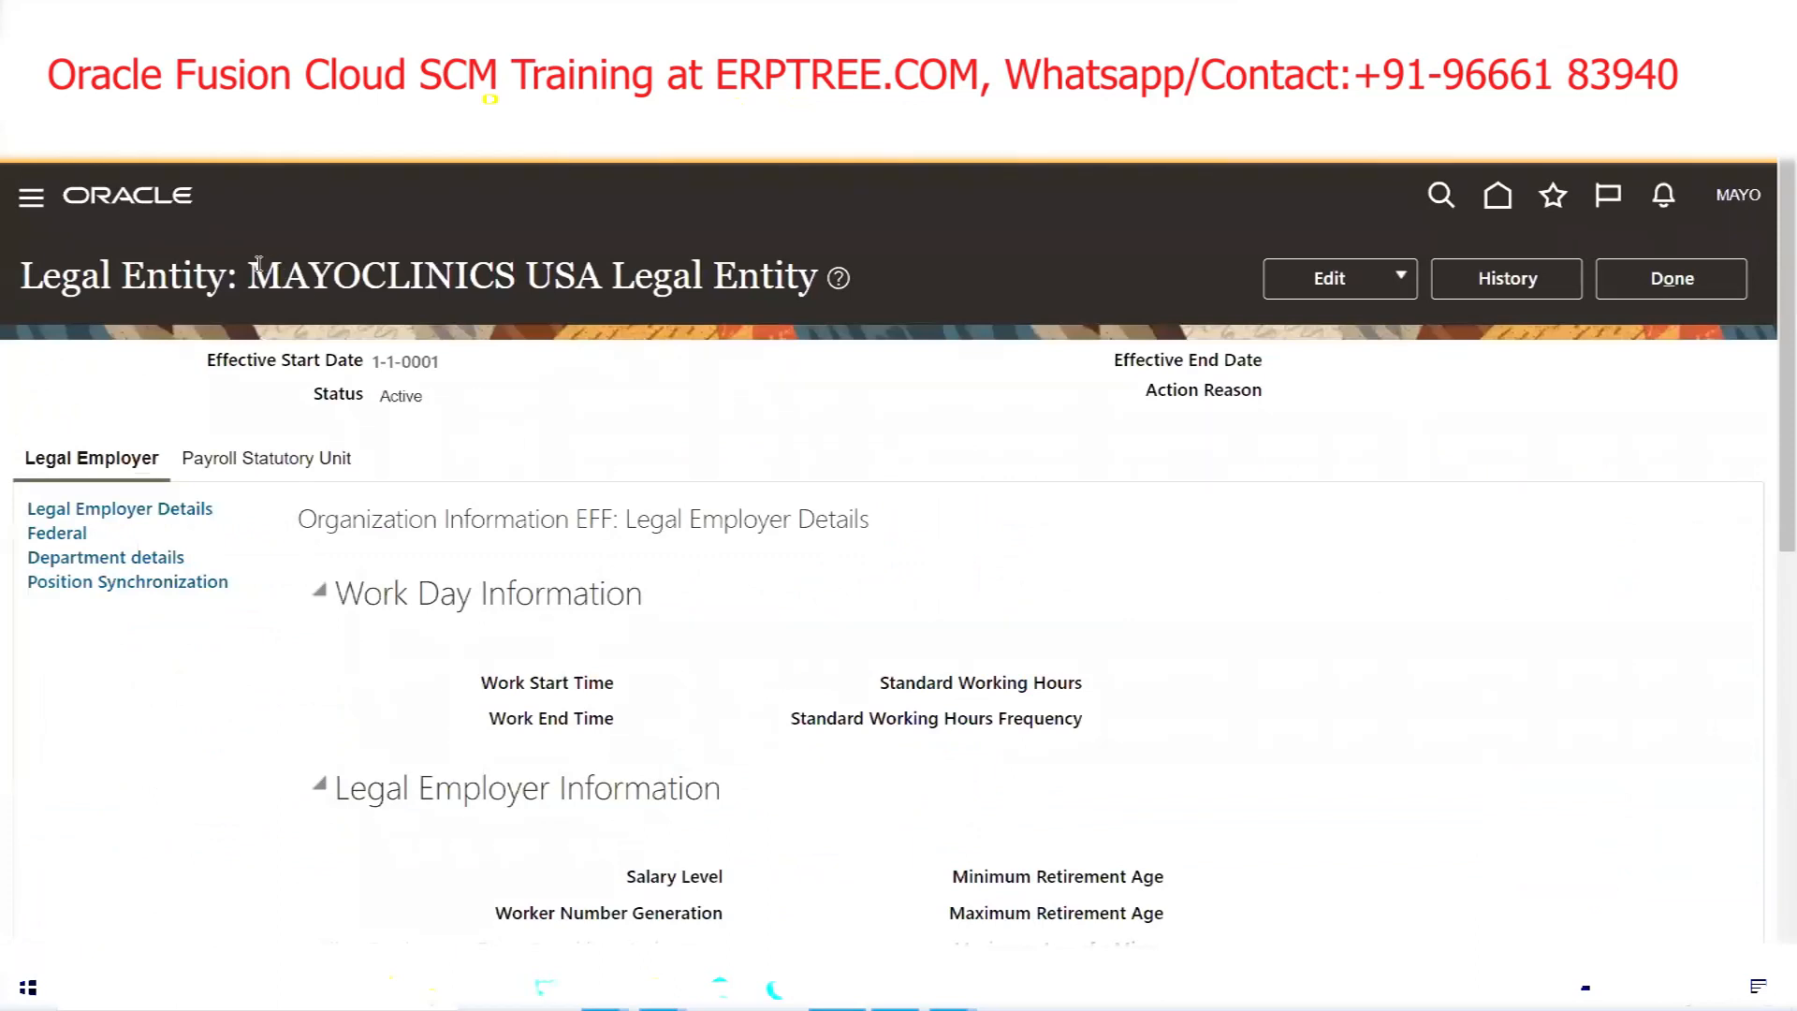
drag(239, 276, 818, 275)
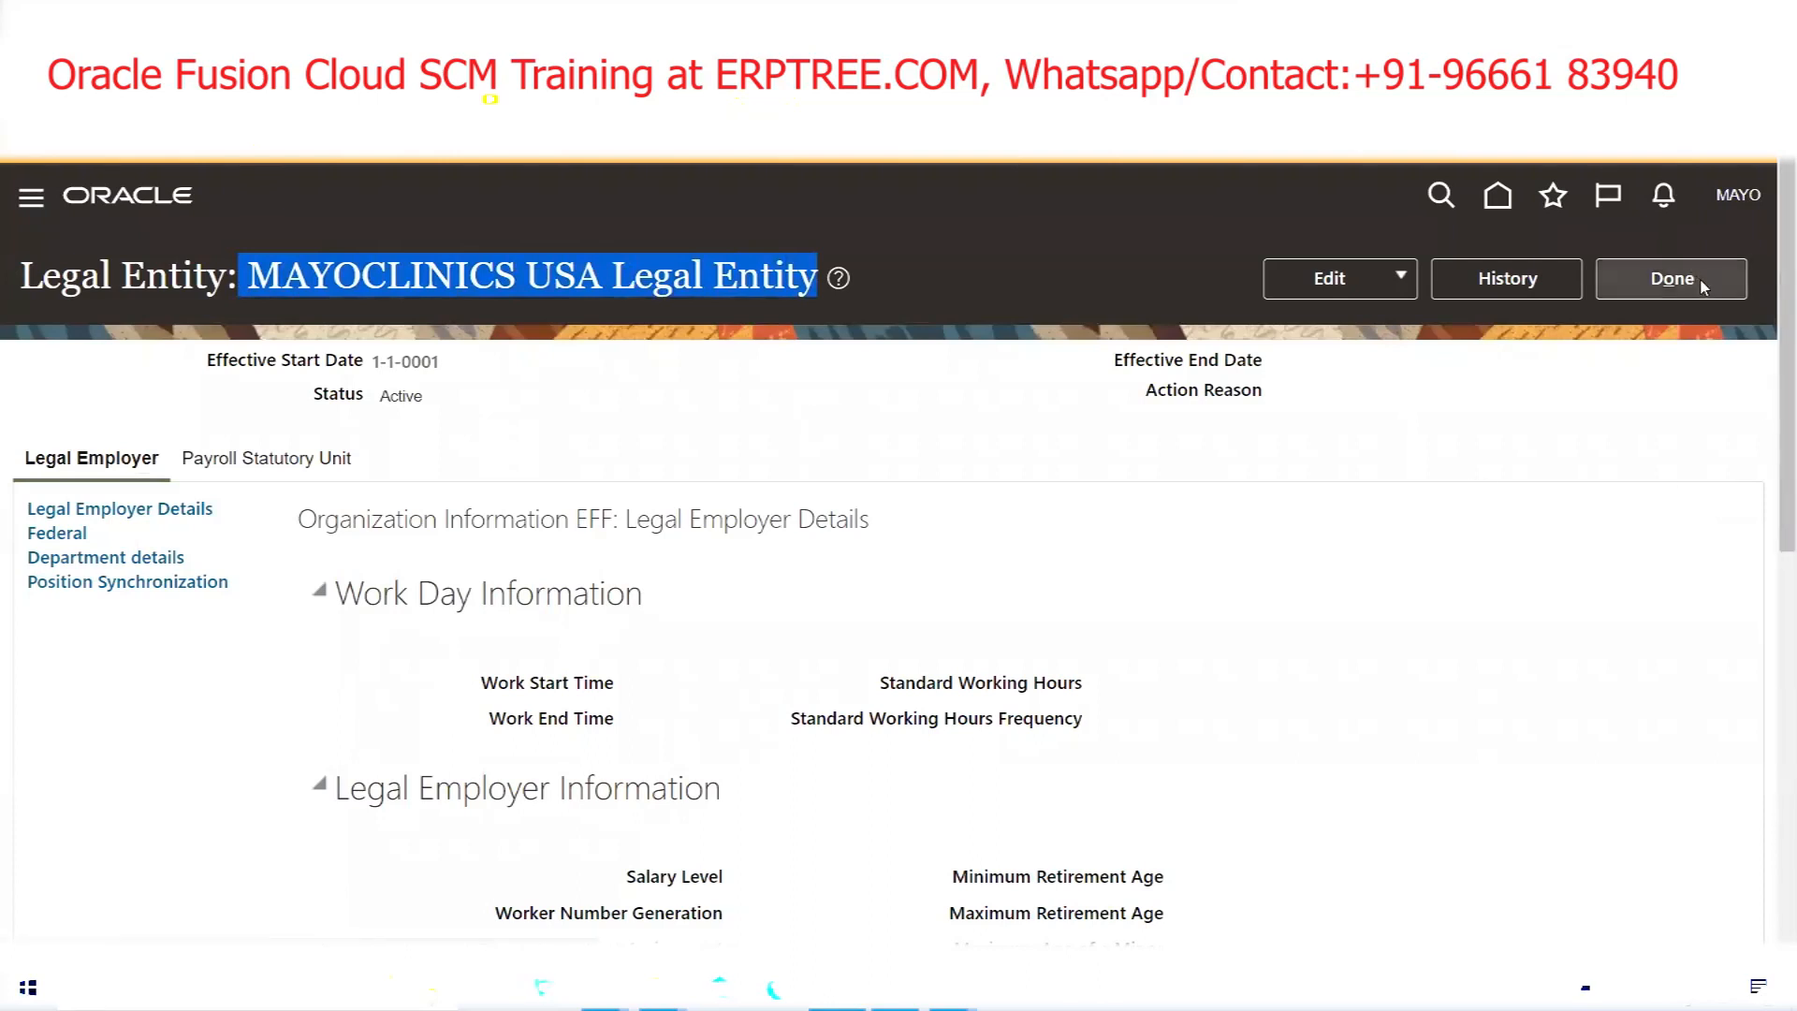
click(1671, 279)
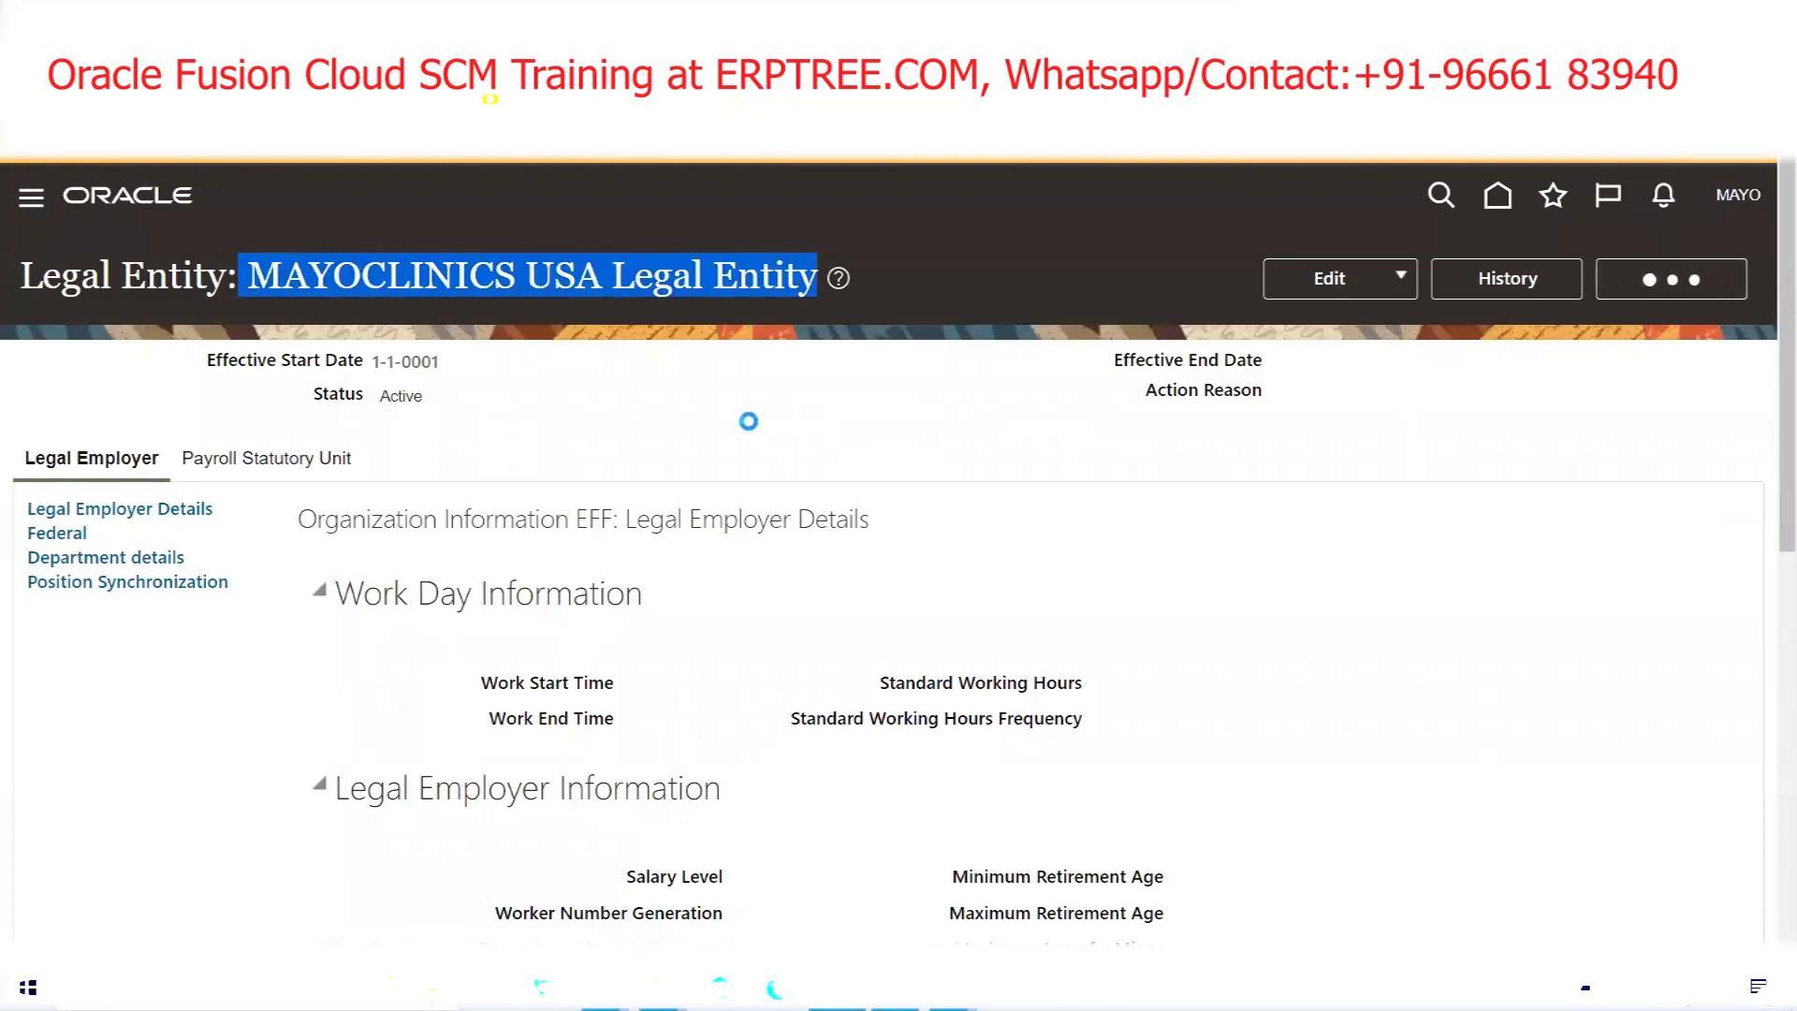
click(1710, 279)
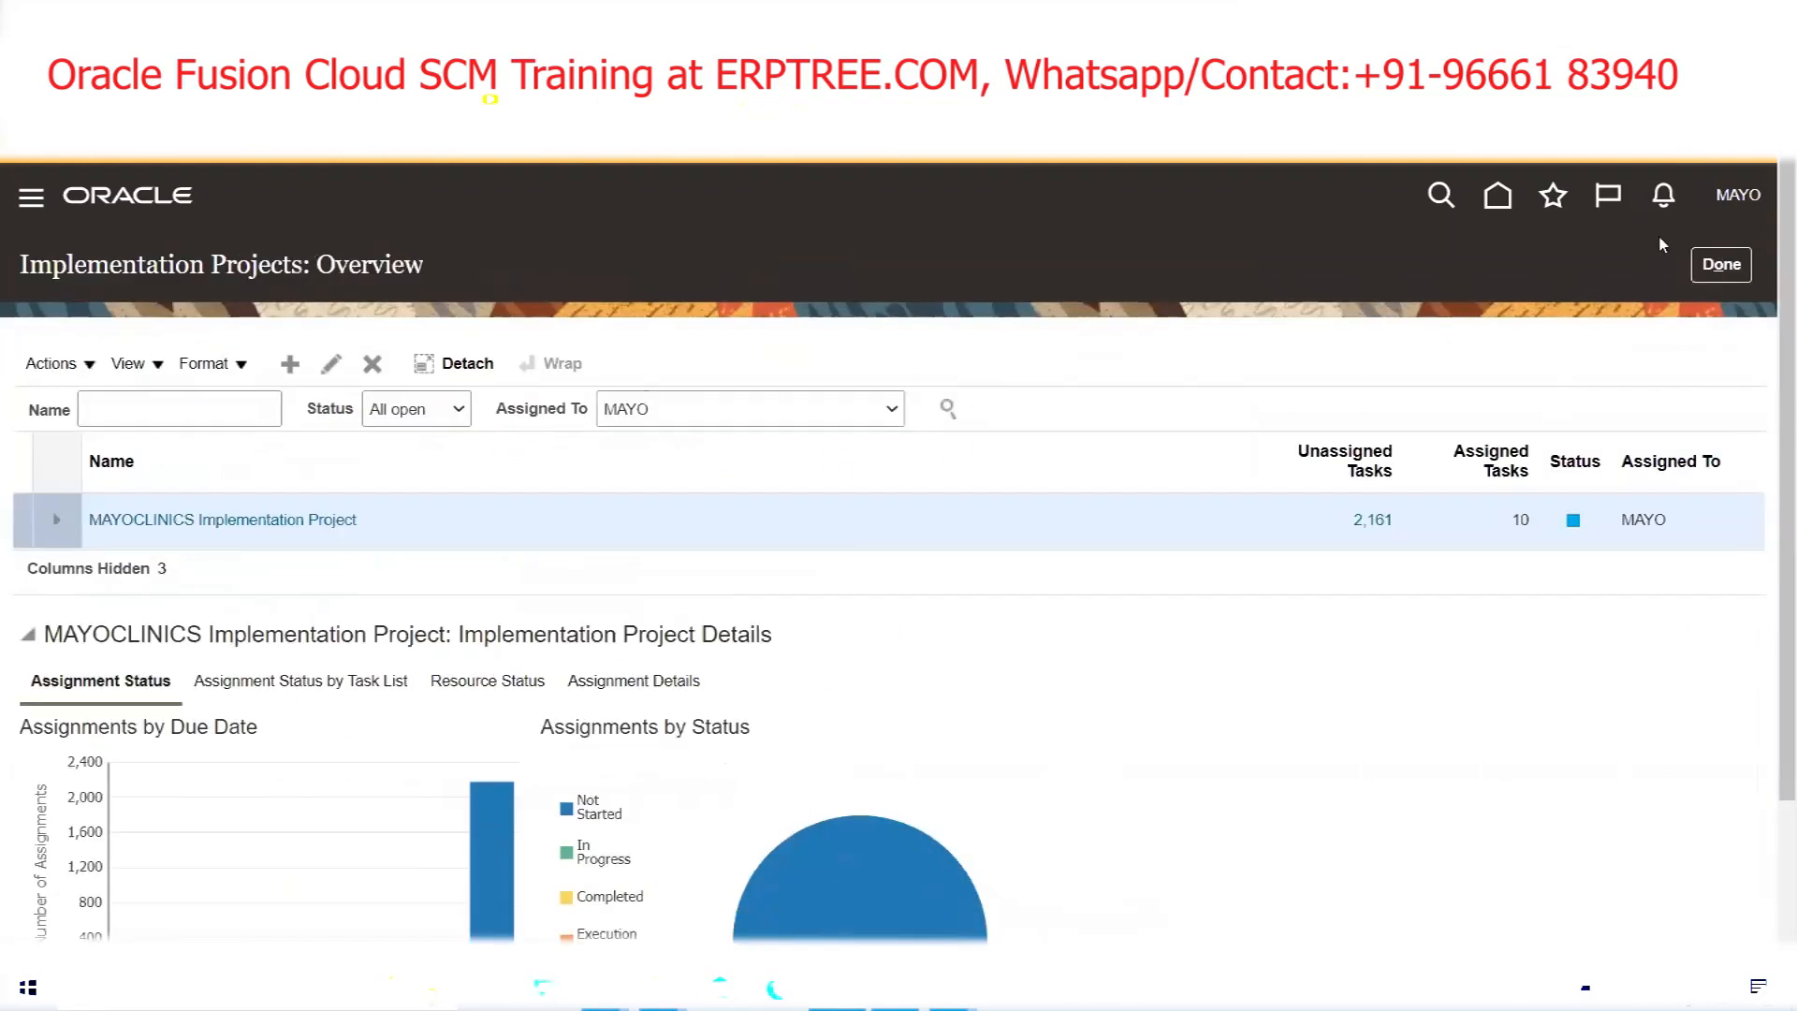
In Setup and Maintenance, search tasks for 'Legal Entity HCM' and open Manage Legal Entity HCM Information
click(1739, 197)
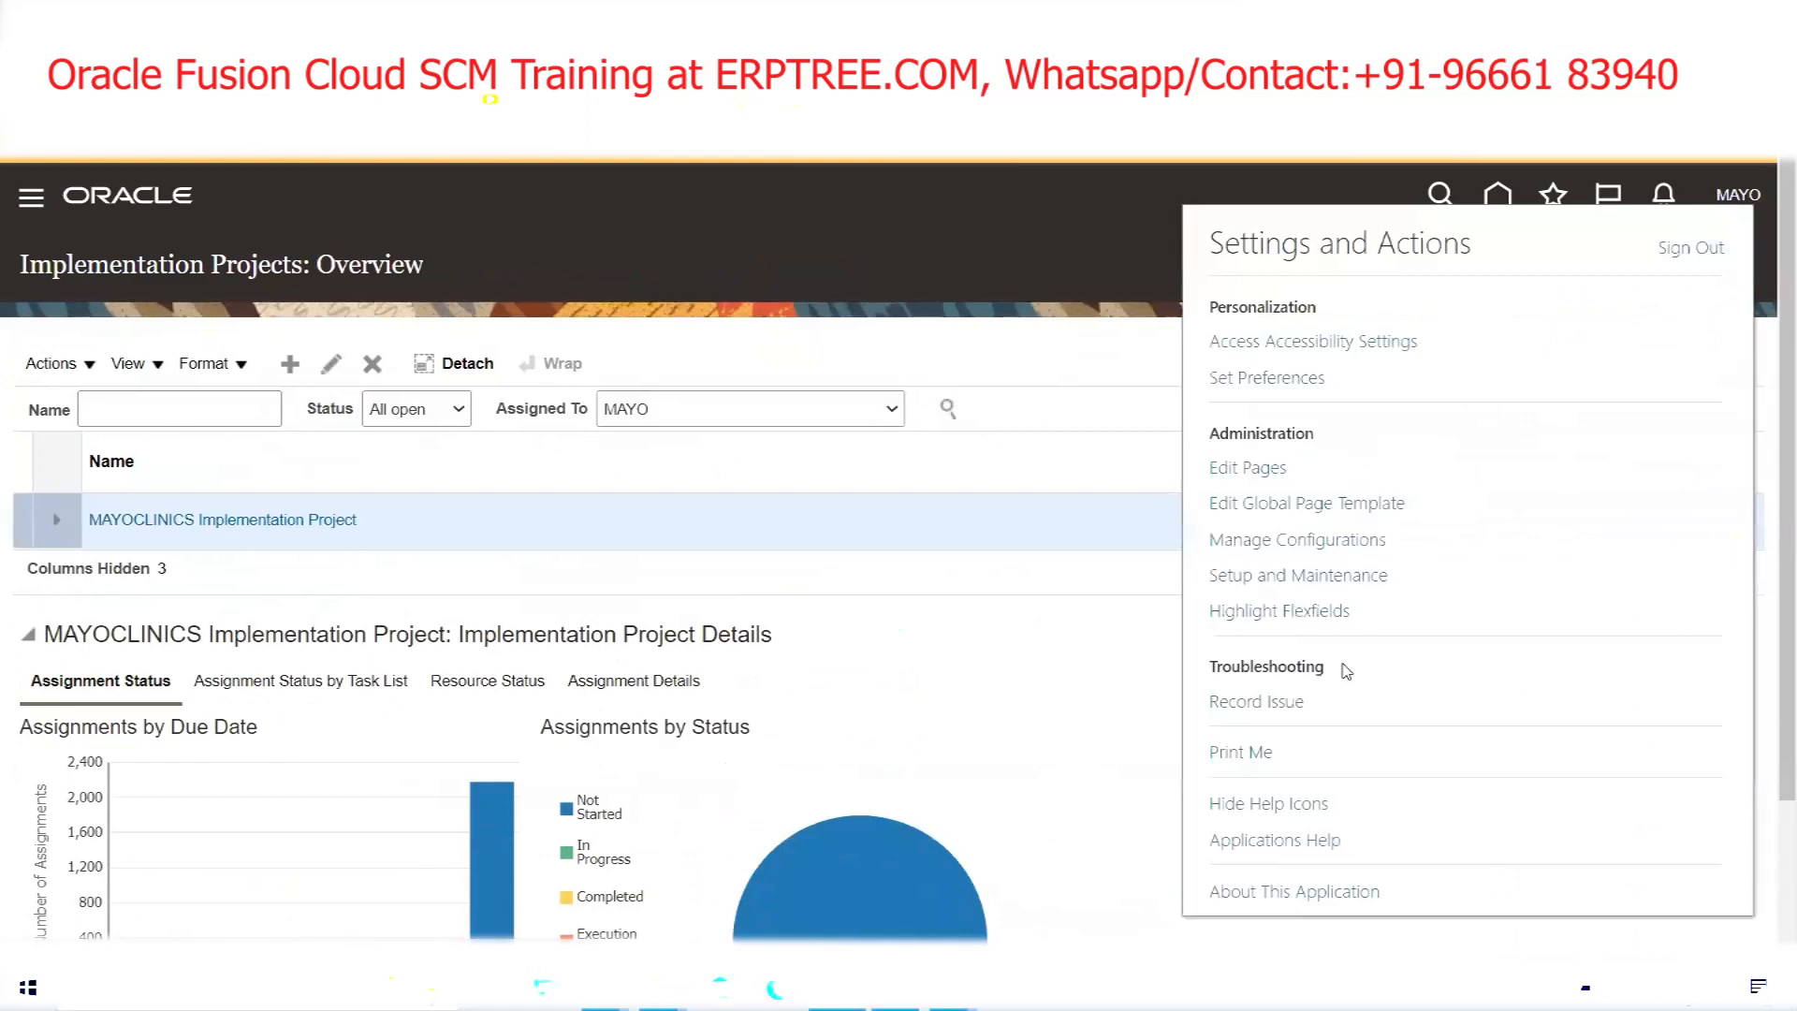
click(1315, 577)
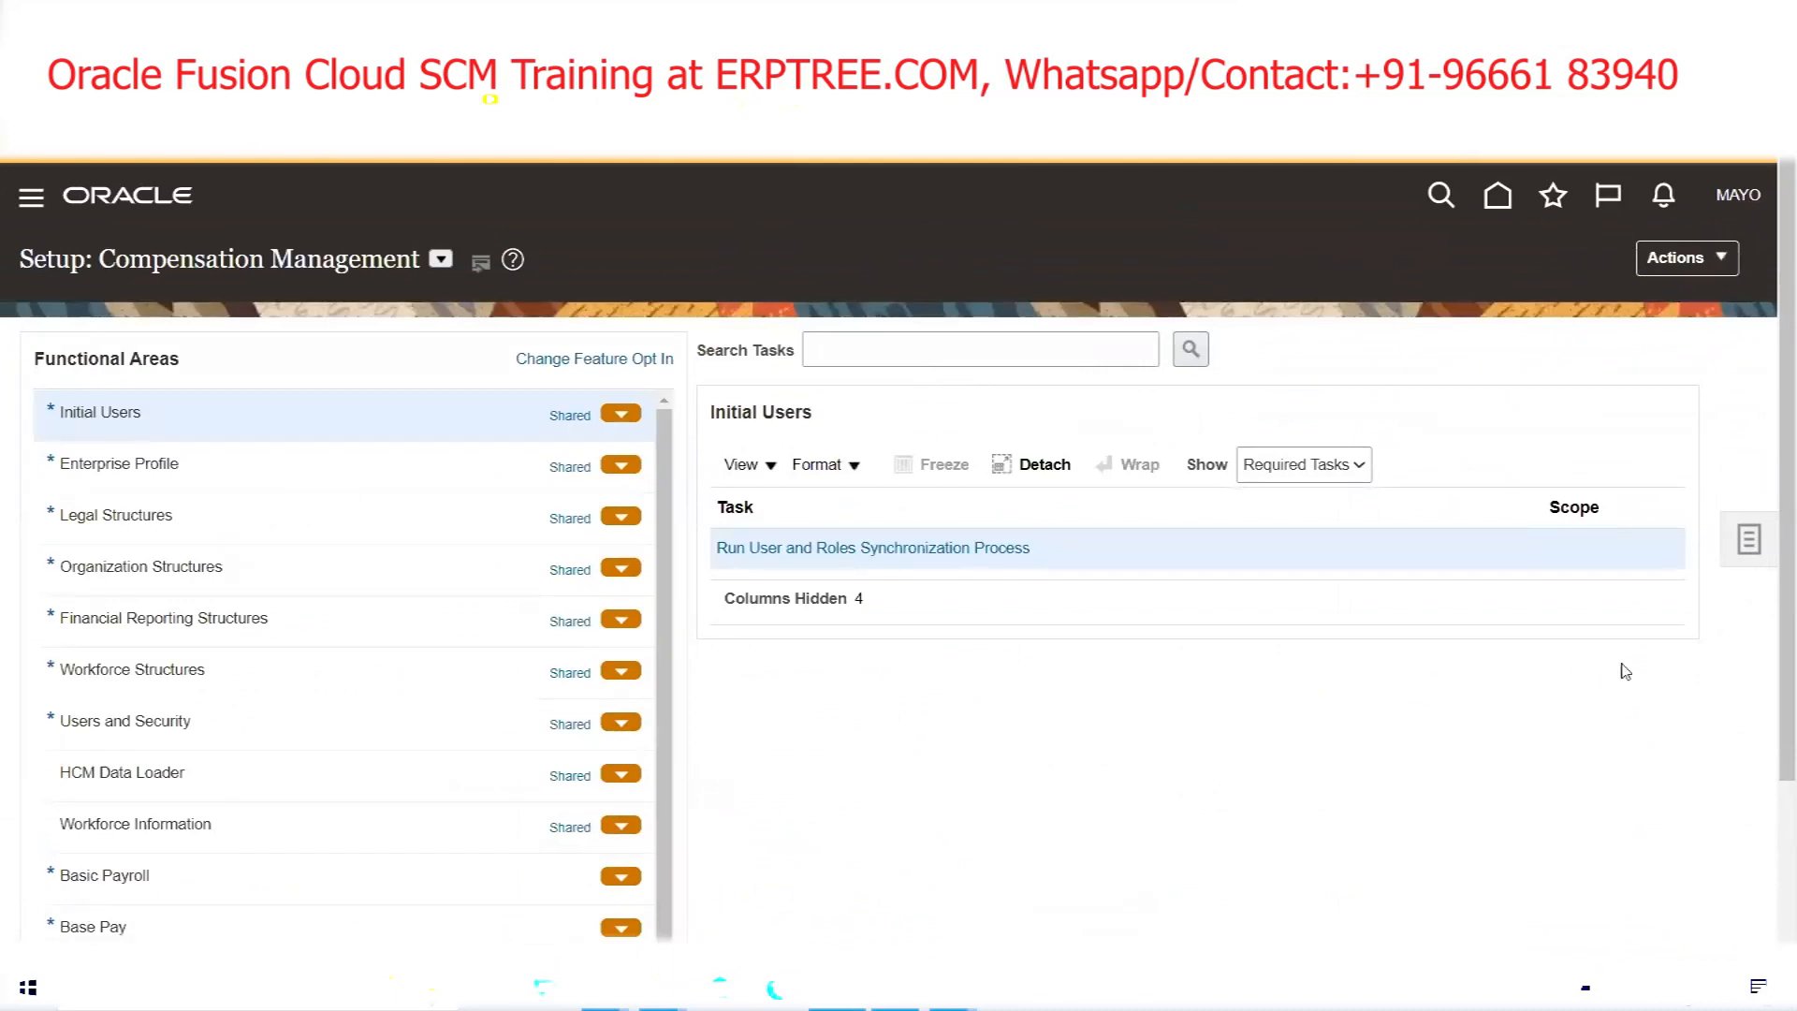
click(691, 353)
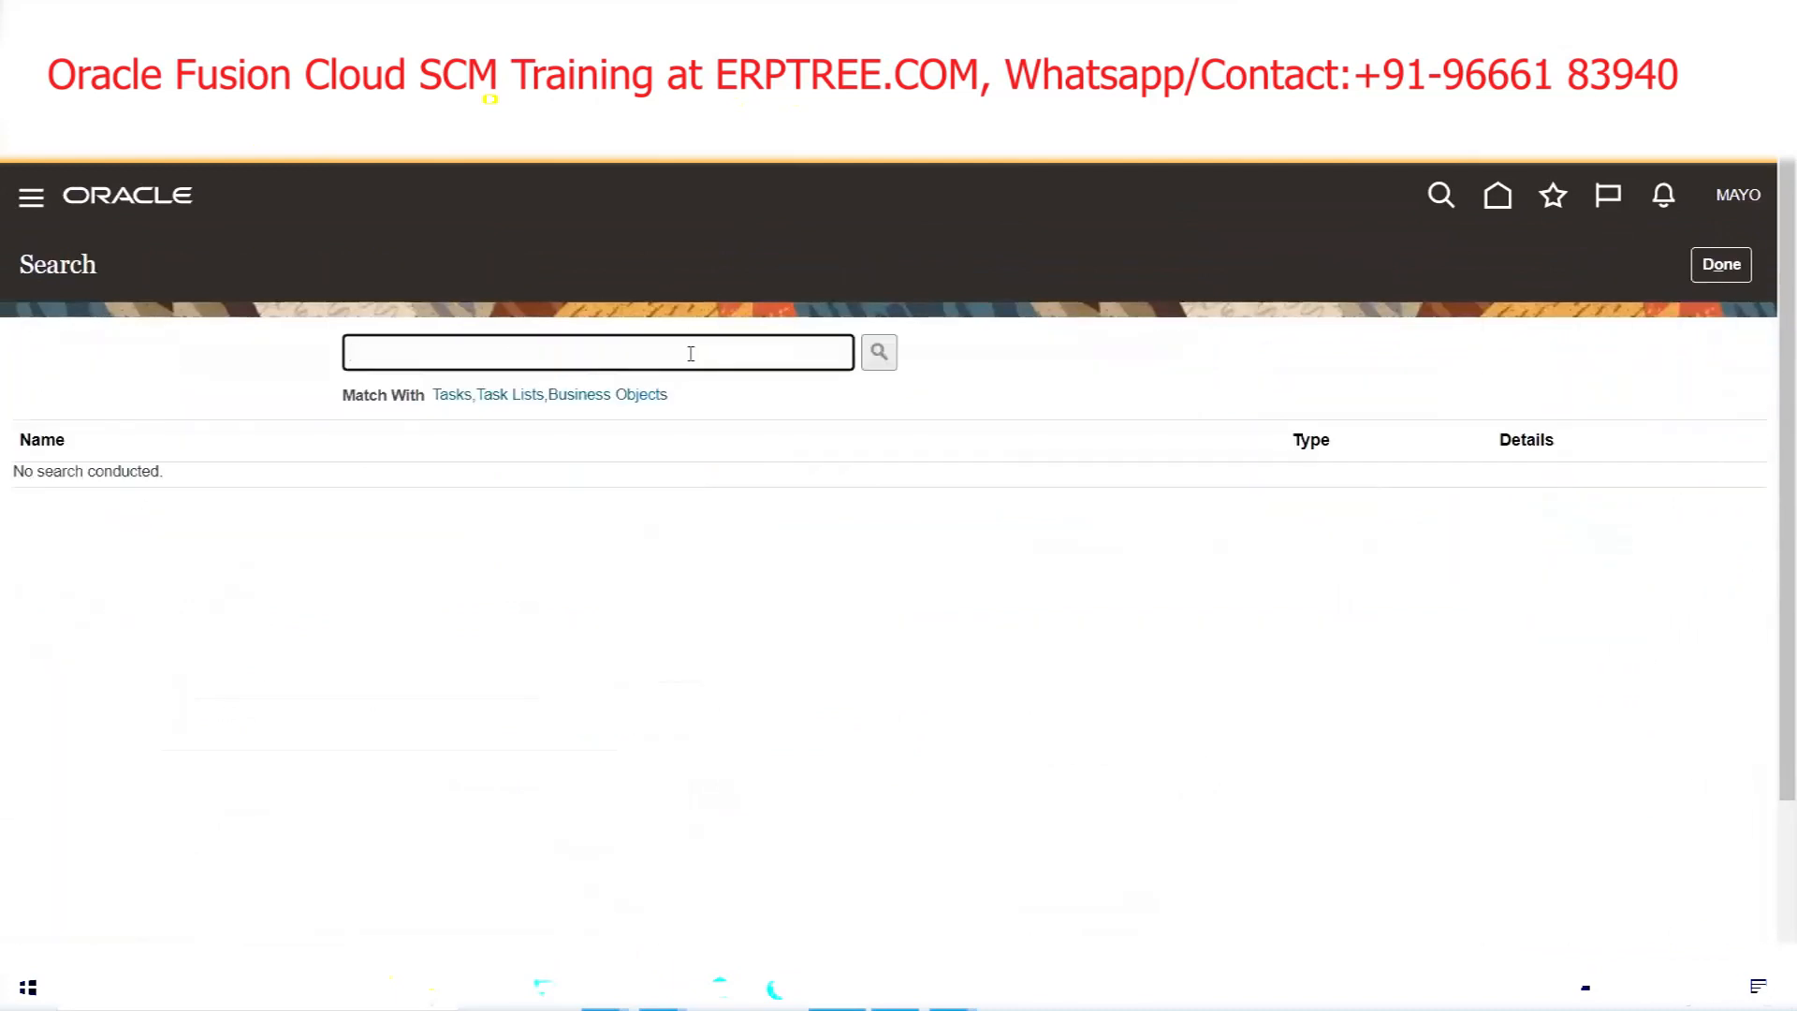
text(Legal Entity HCM)
key(Return)
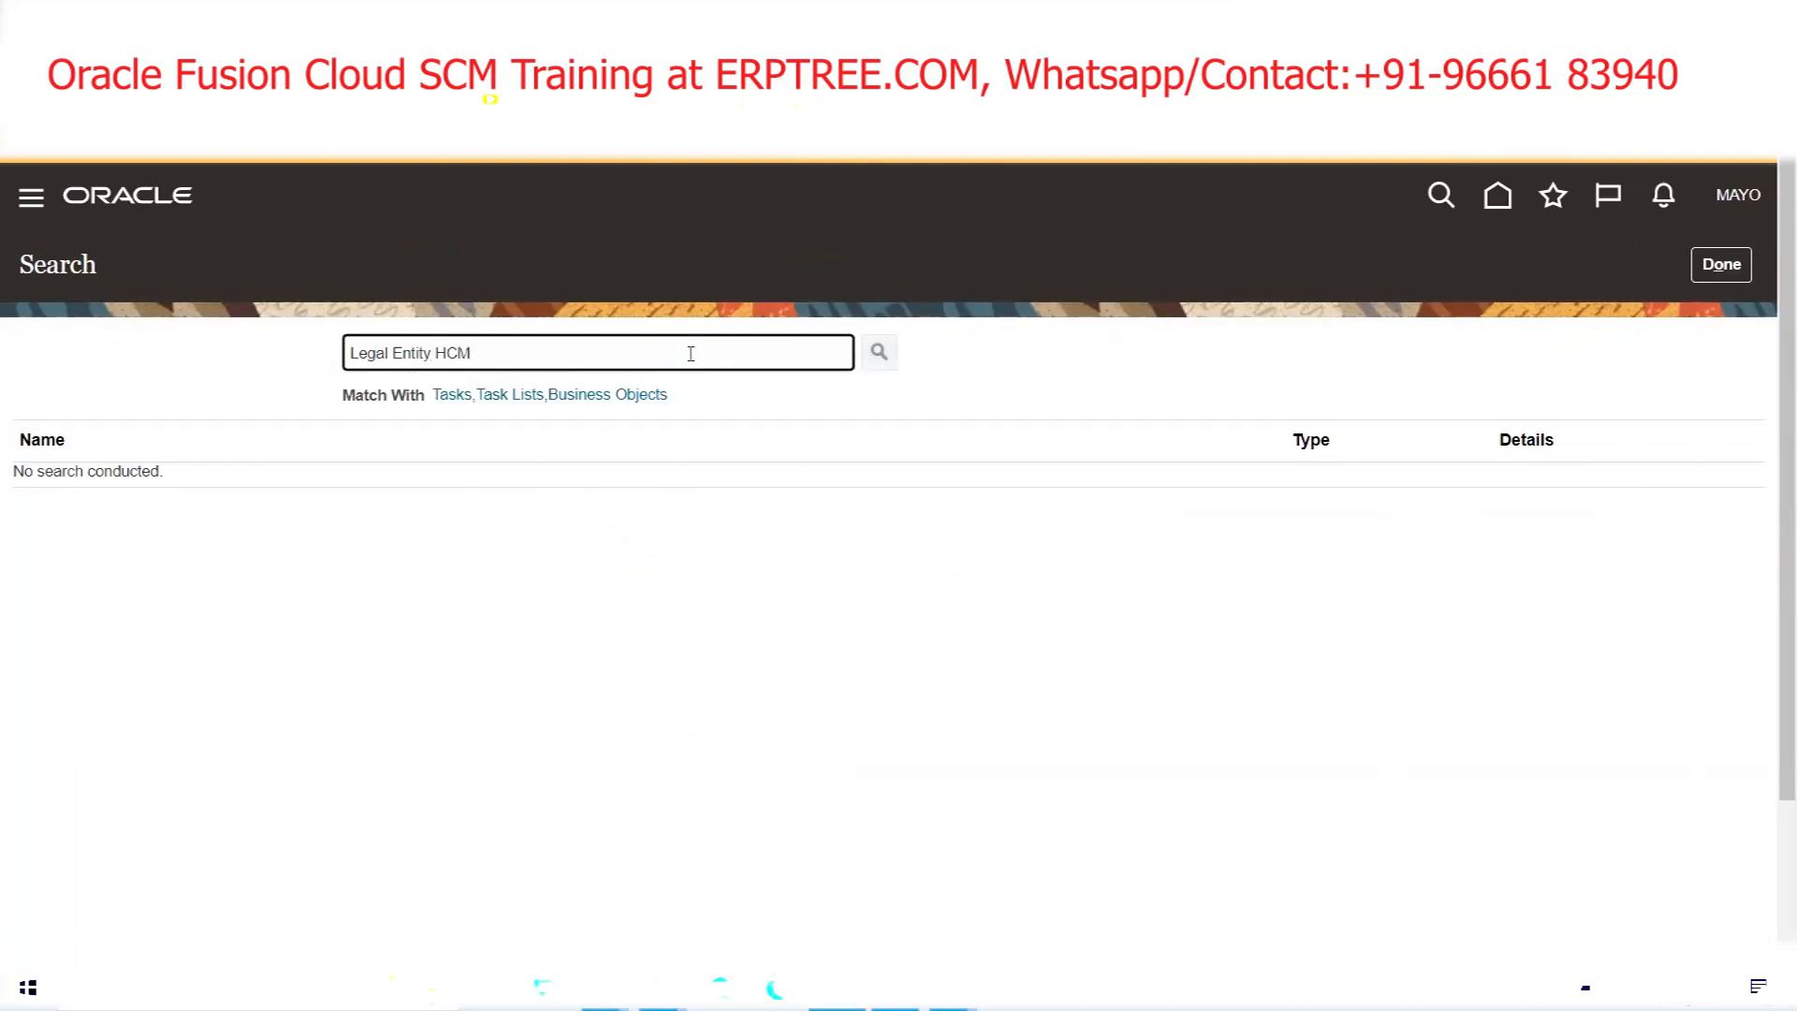
click(215, 479)
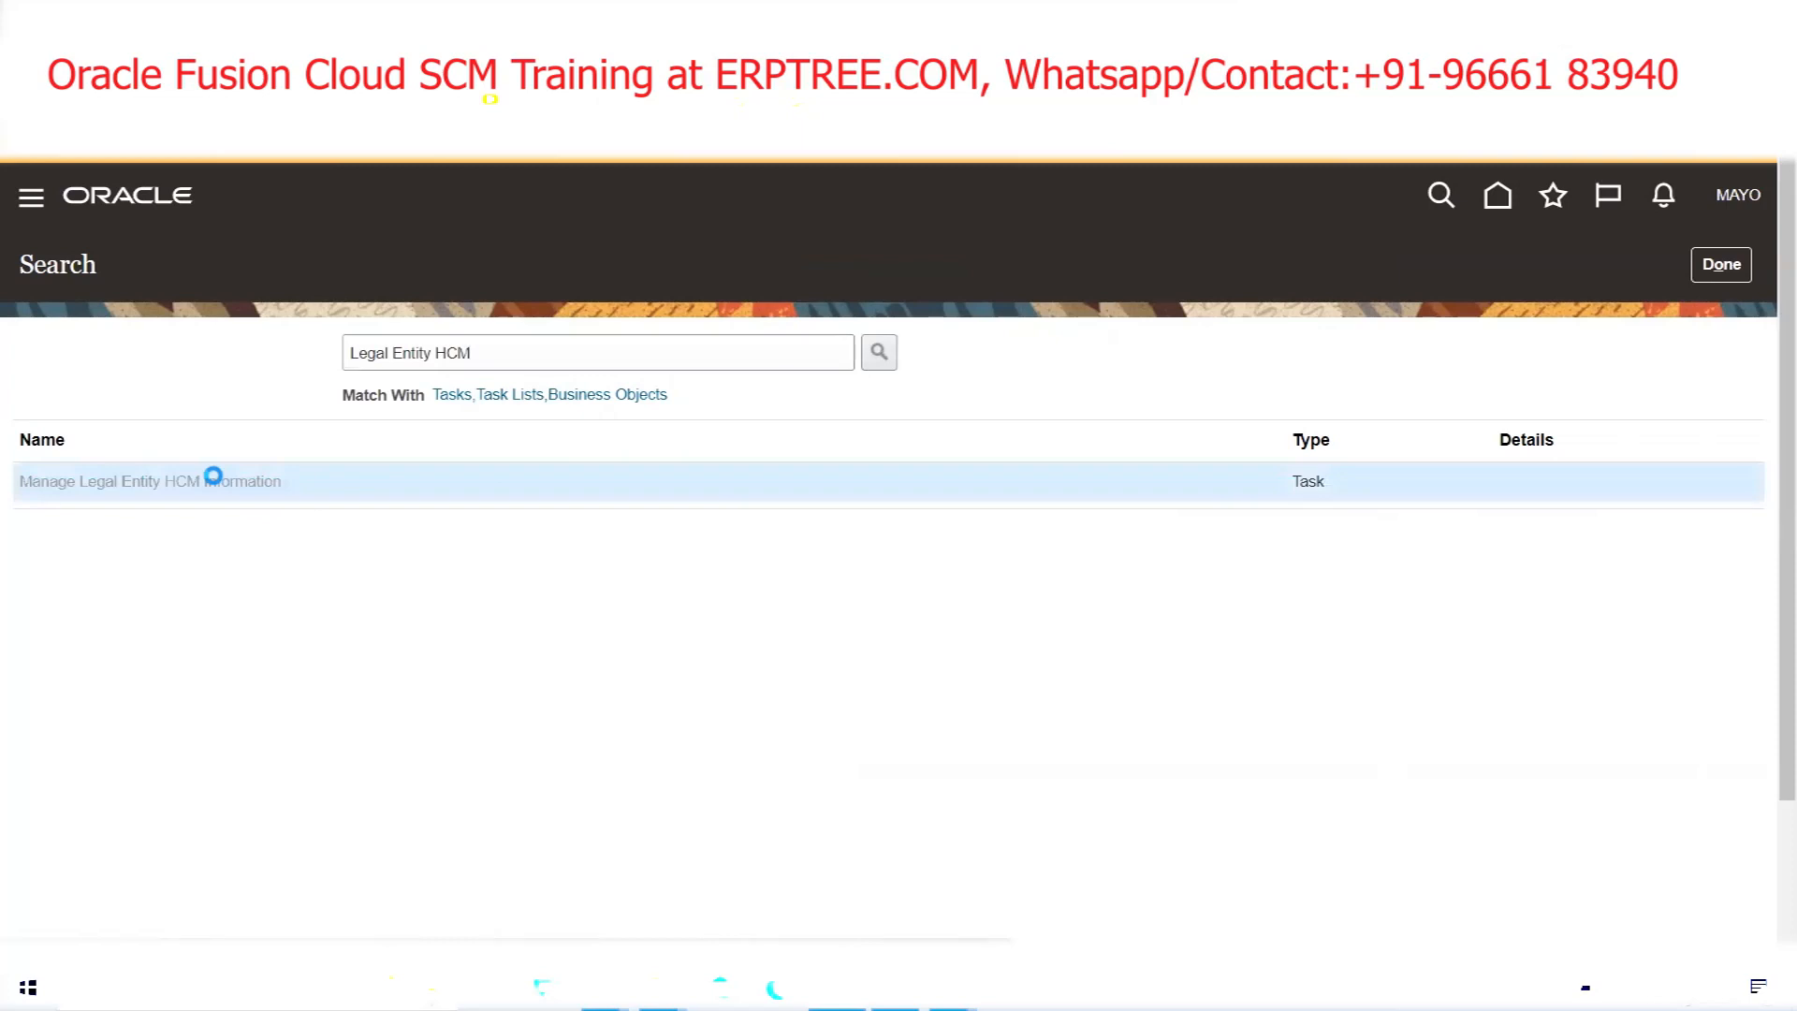
click(483, 451)
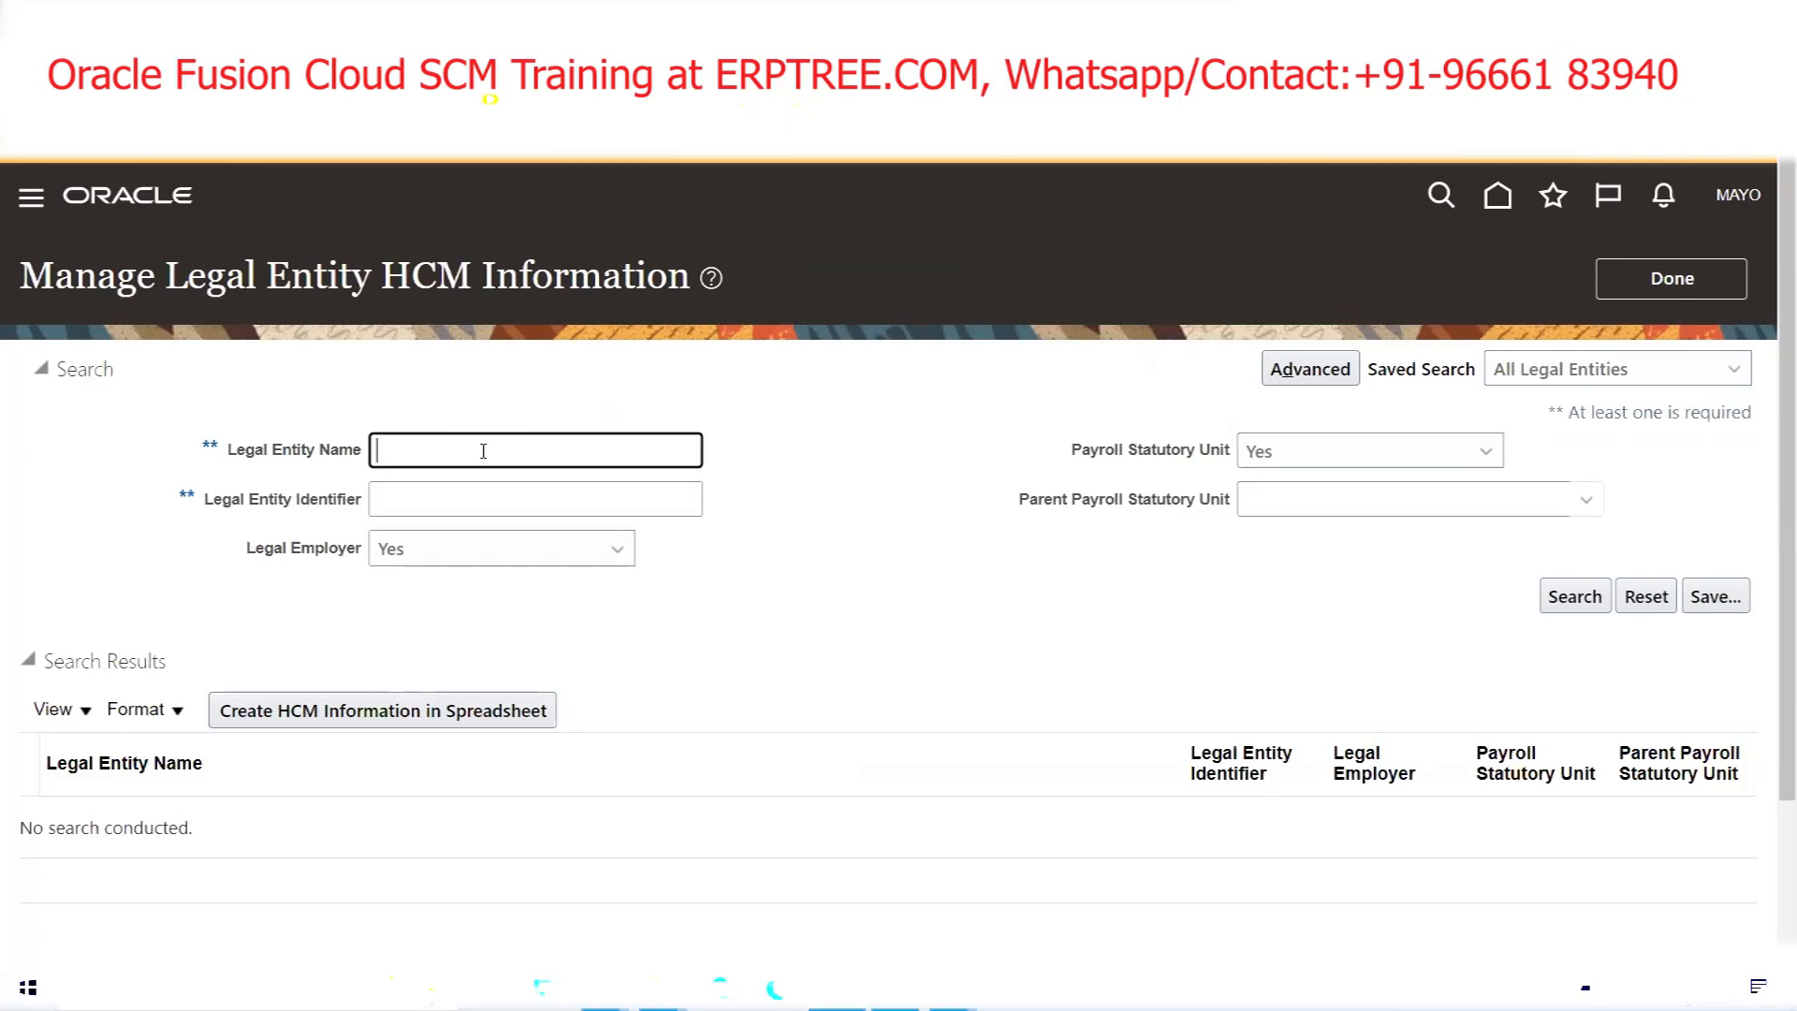
Search legal entities for 'MAYO', open MAYOCLINICS USA Legal Entity, and expand its Edit menu
text(MAYO)
click(1576, 604)
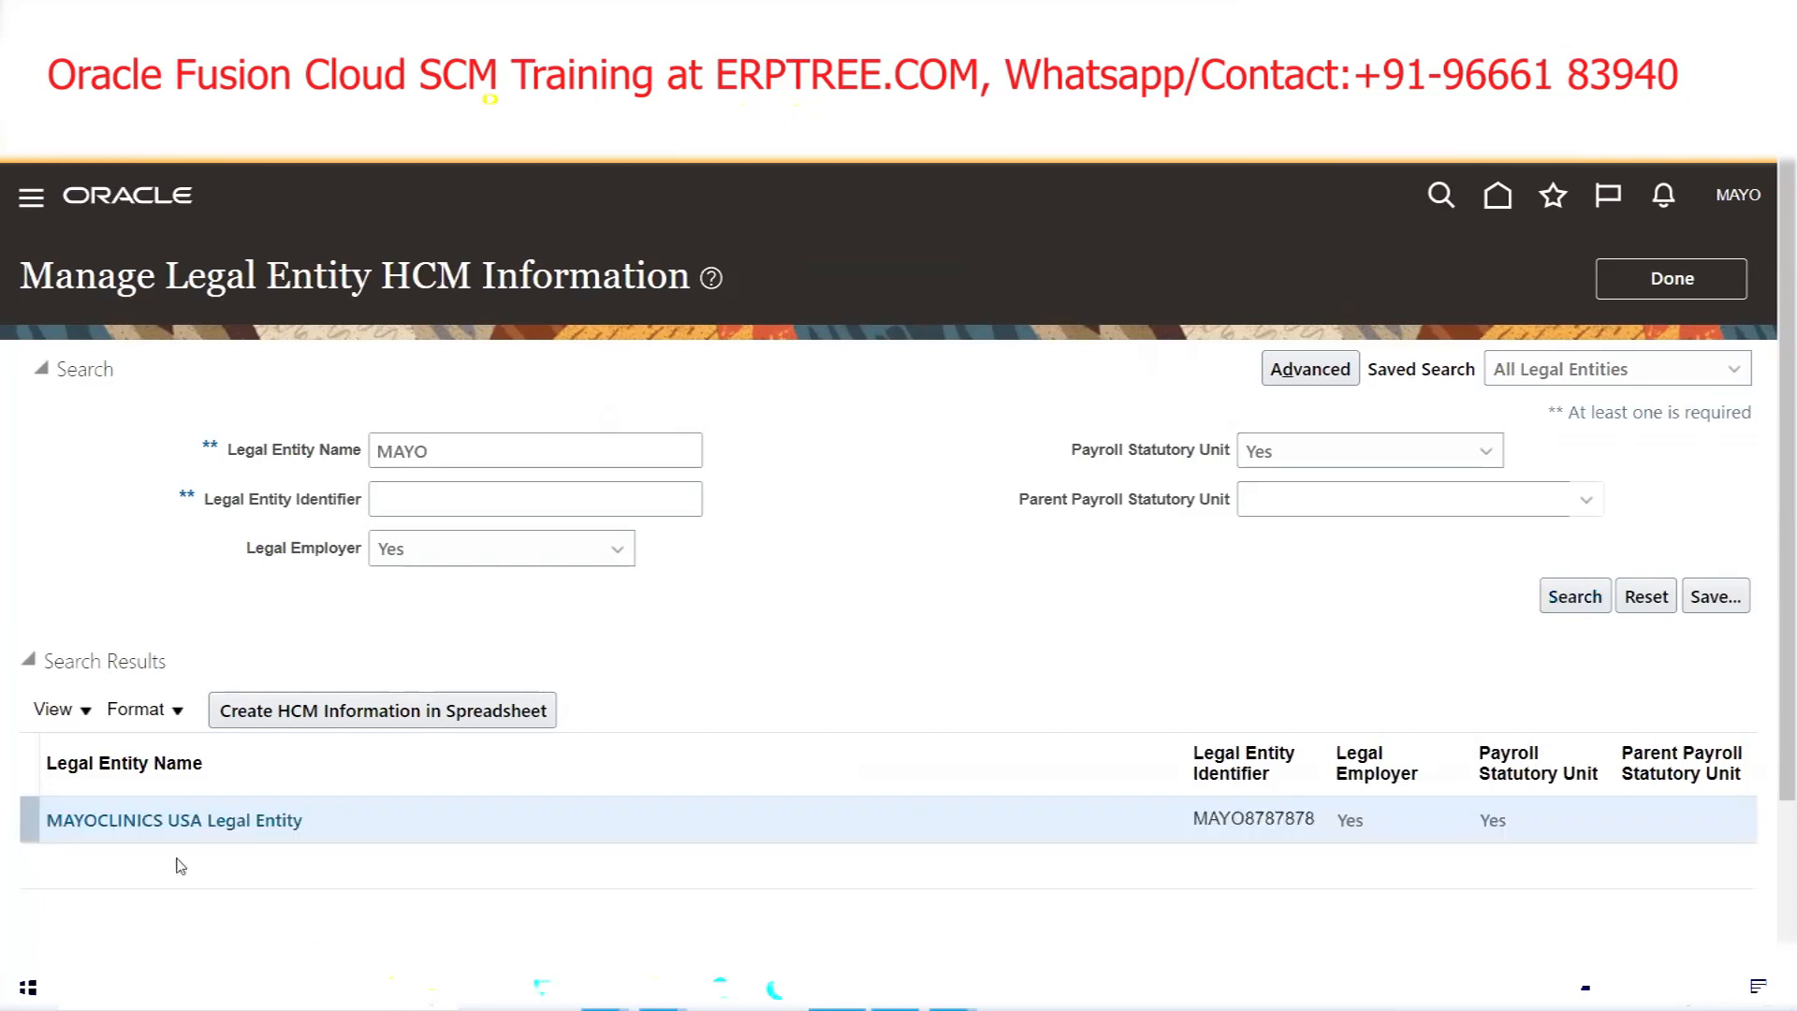
click(168, 823)
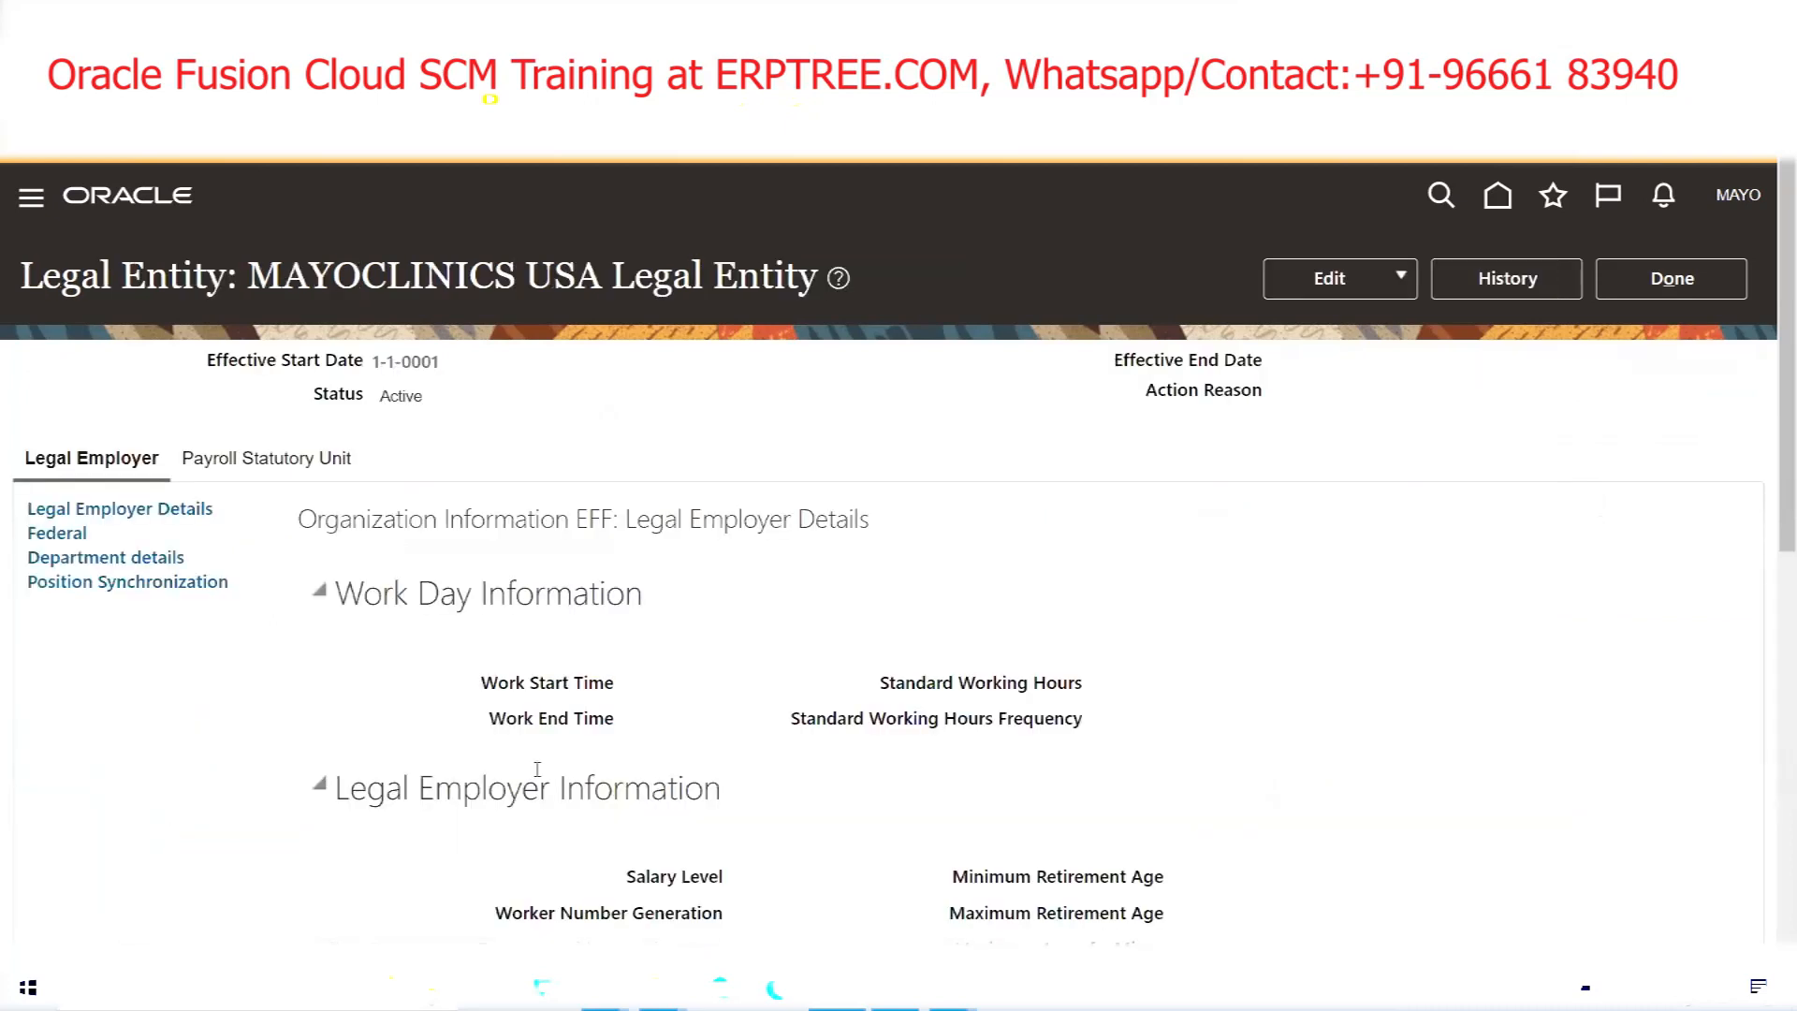
click(1337, 296)
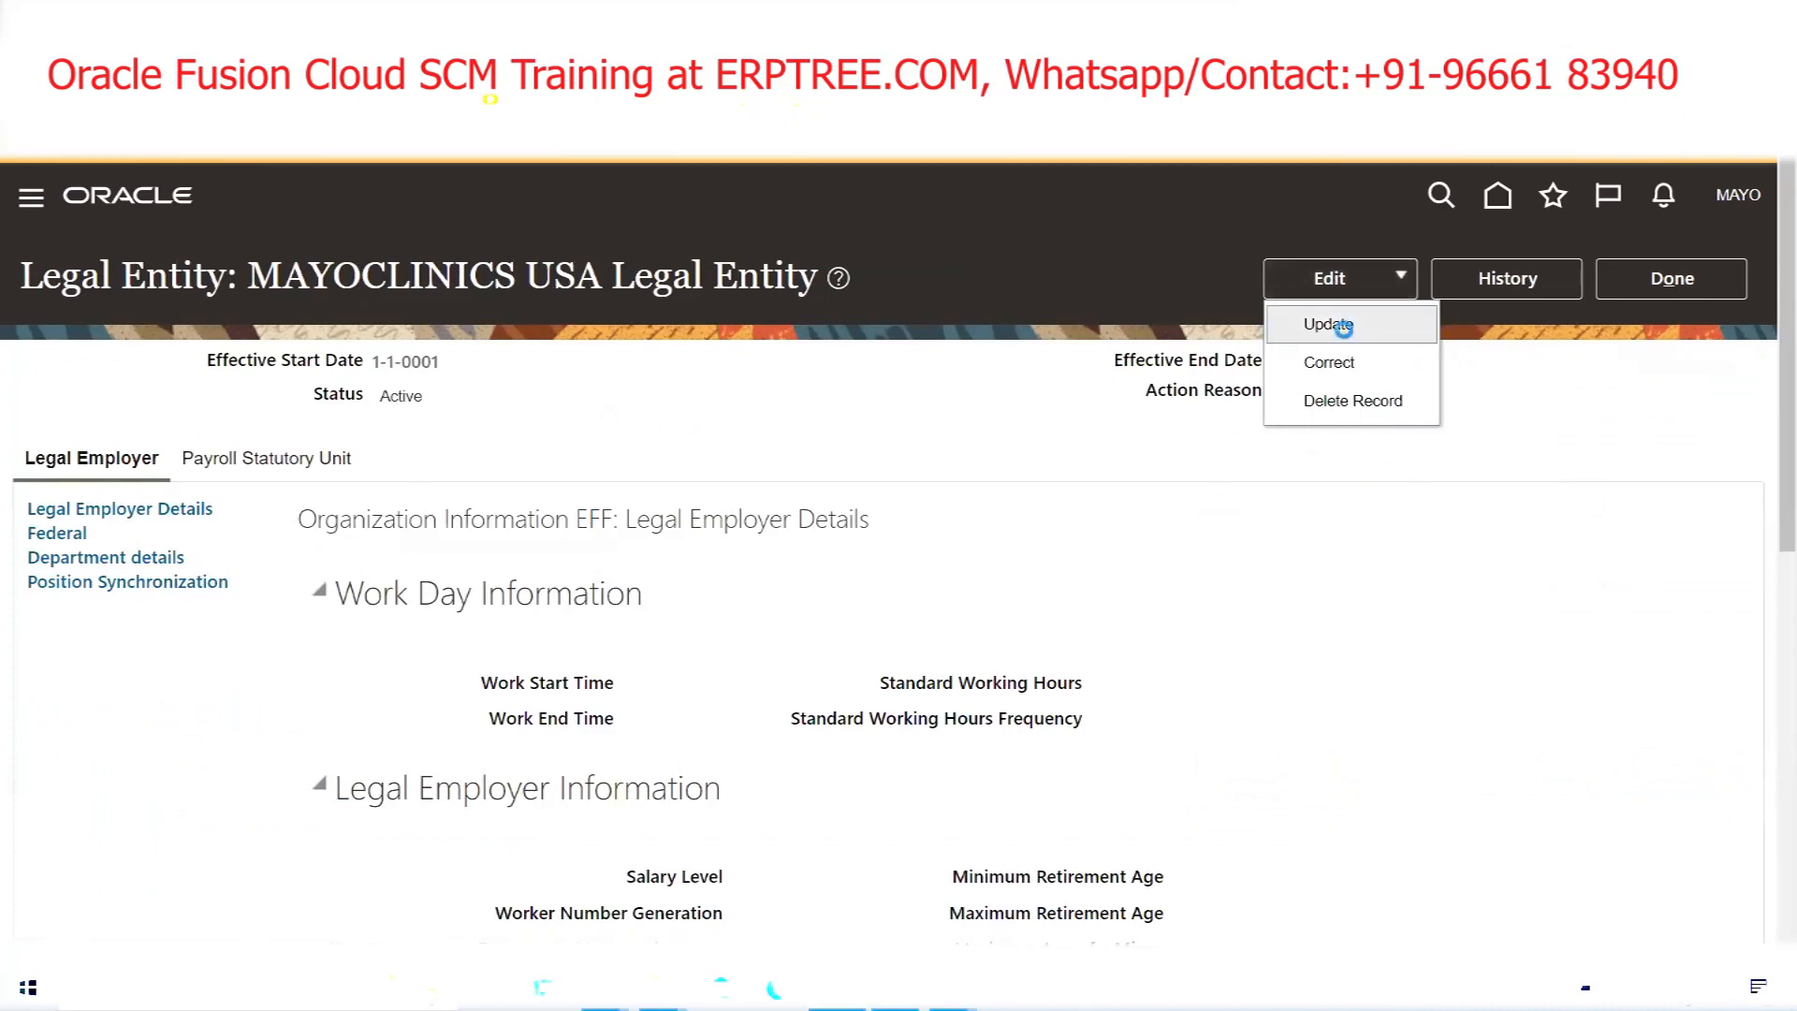
Start a dated Update of the legal entity, accept the effective date, and show Payroll Statutory Unit details
click(1333, 325)
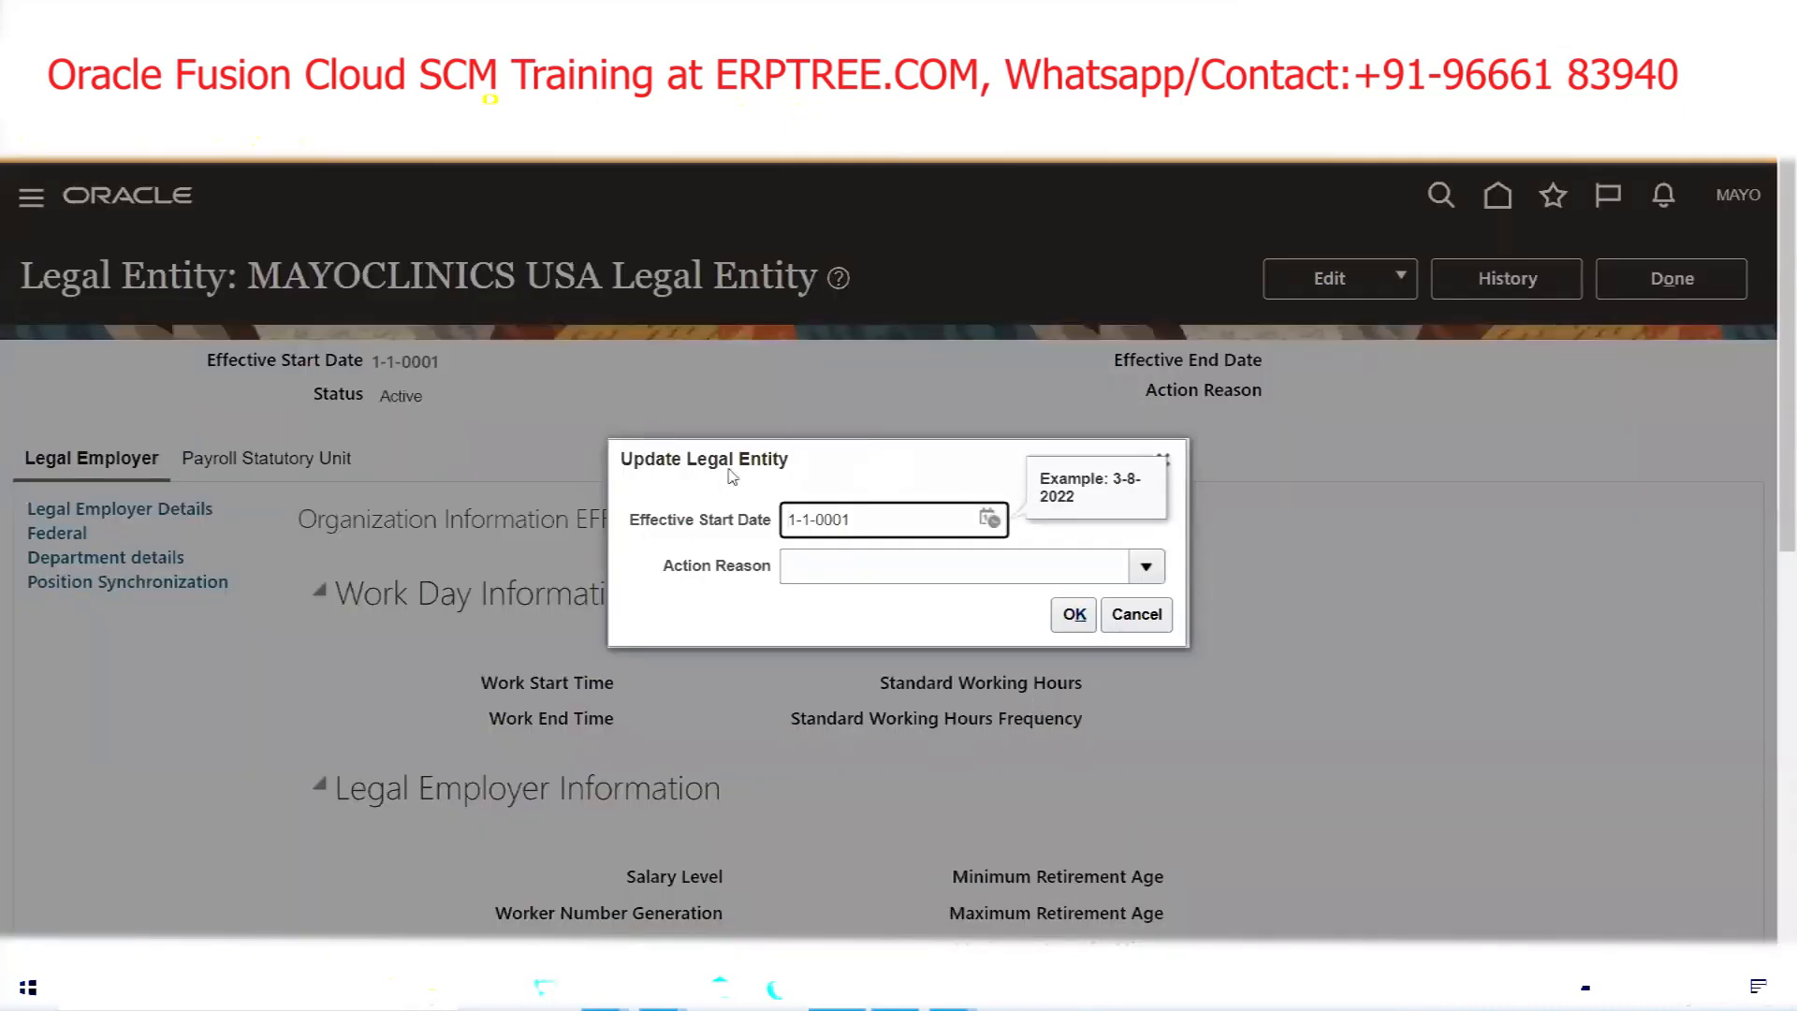
click(1059, 622)
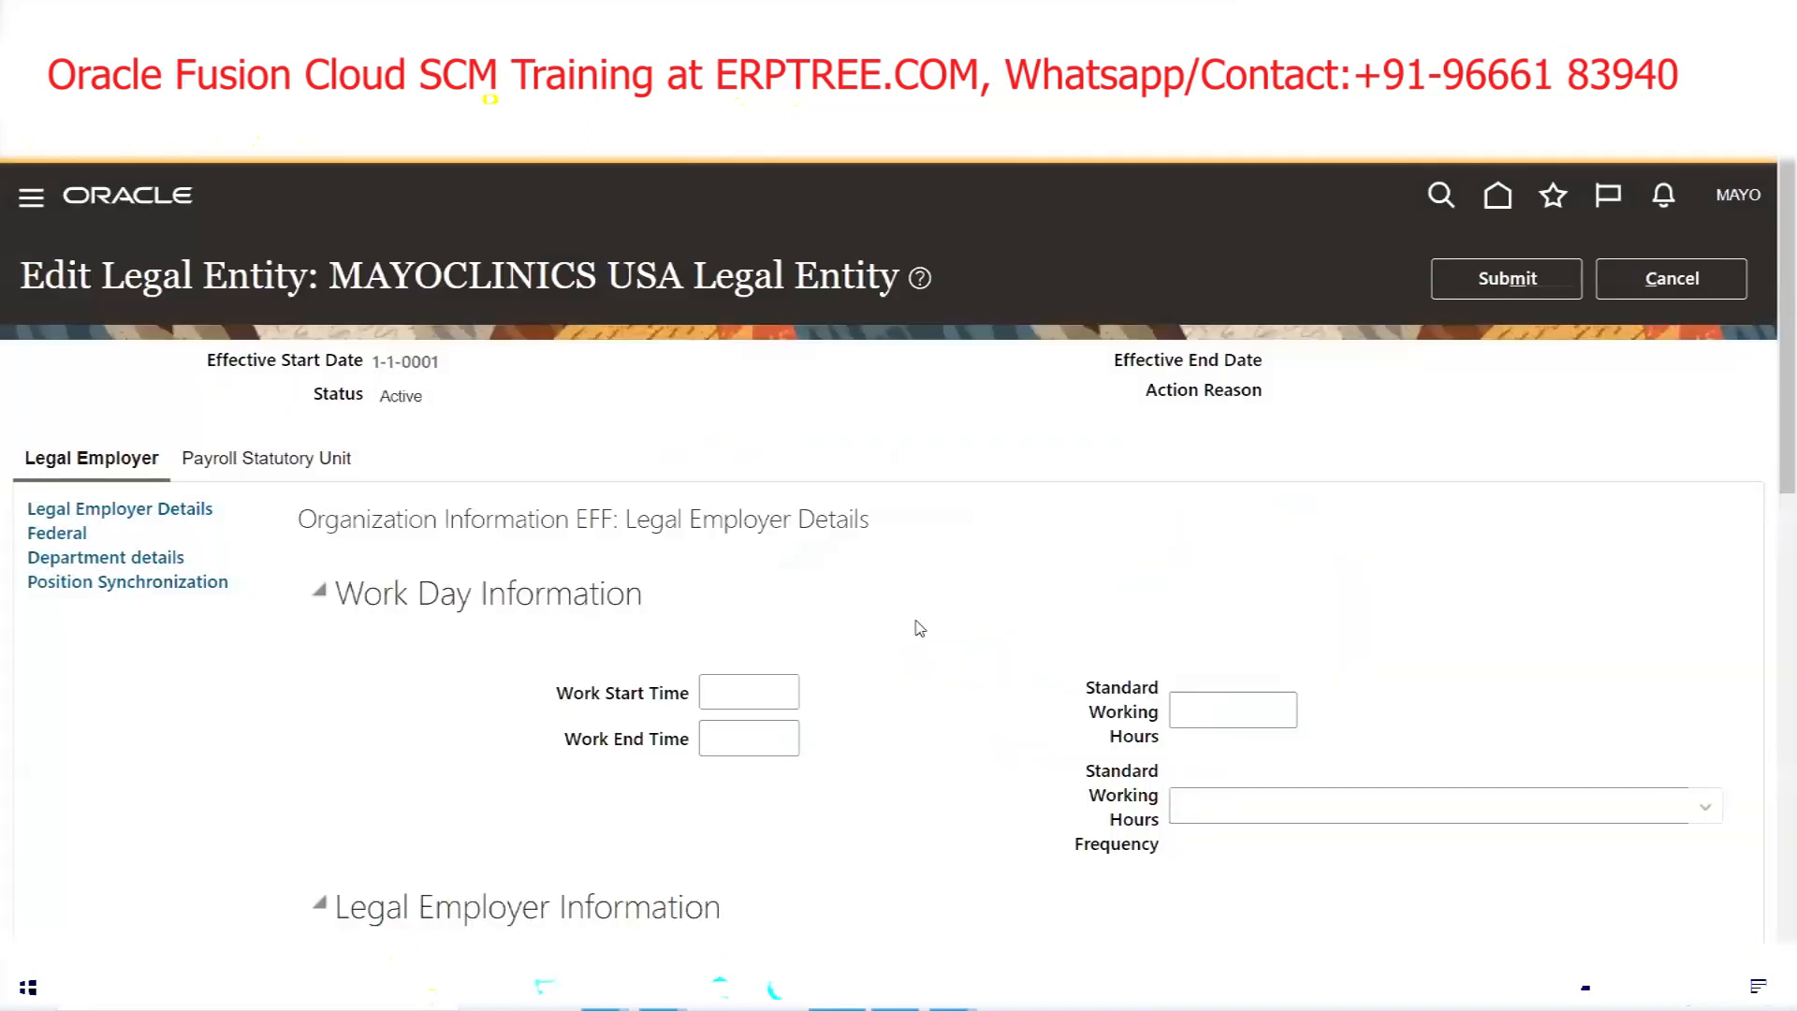
click(268, 463)
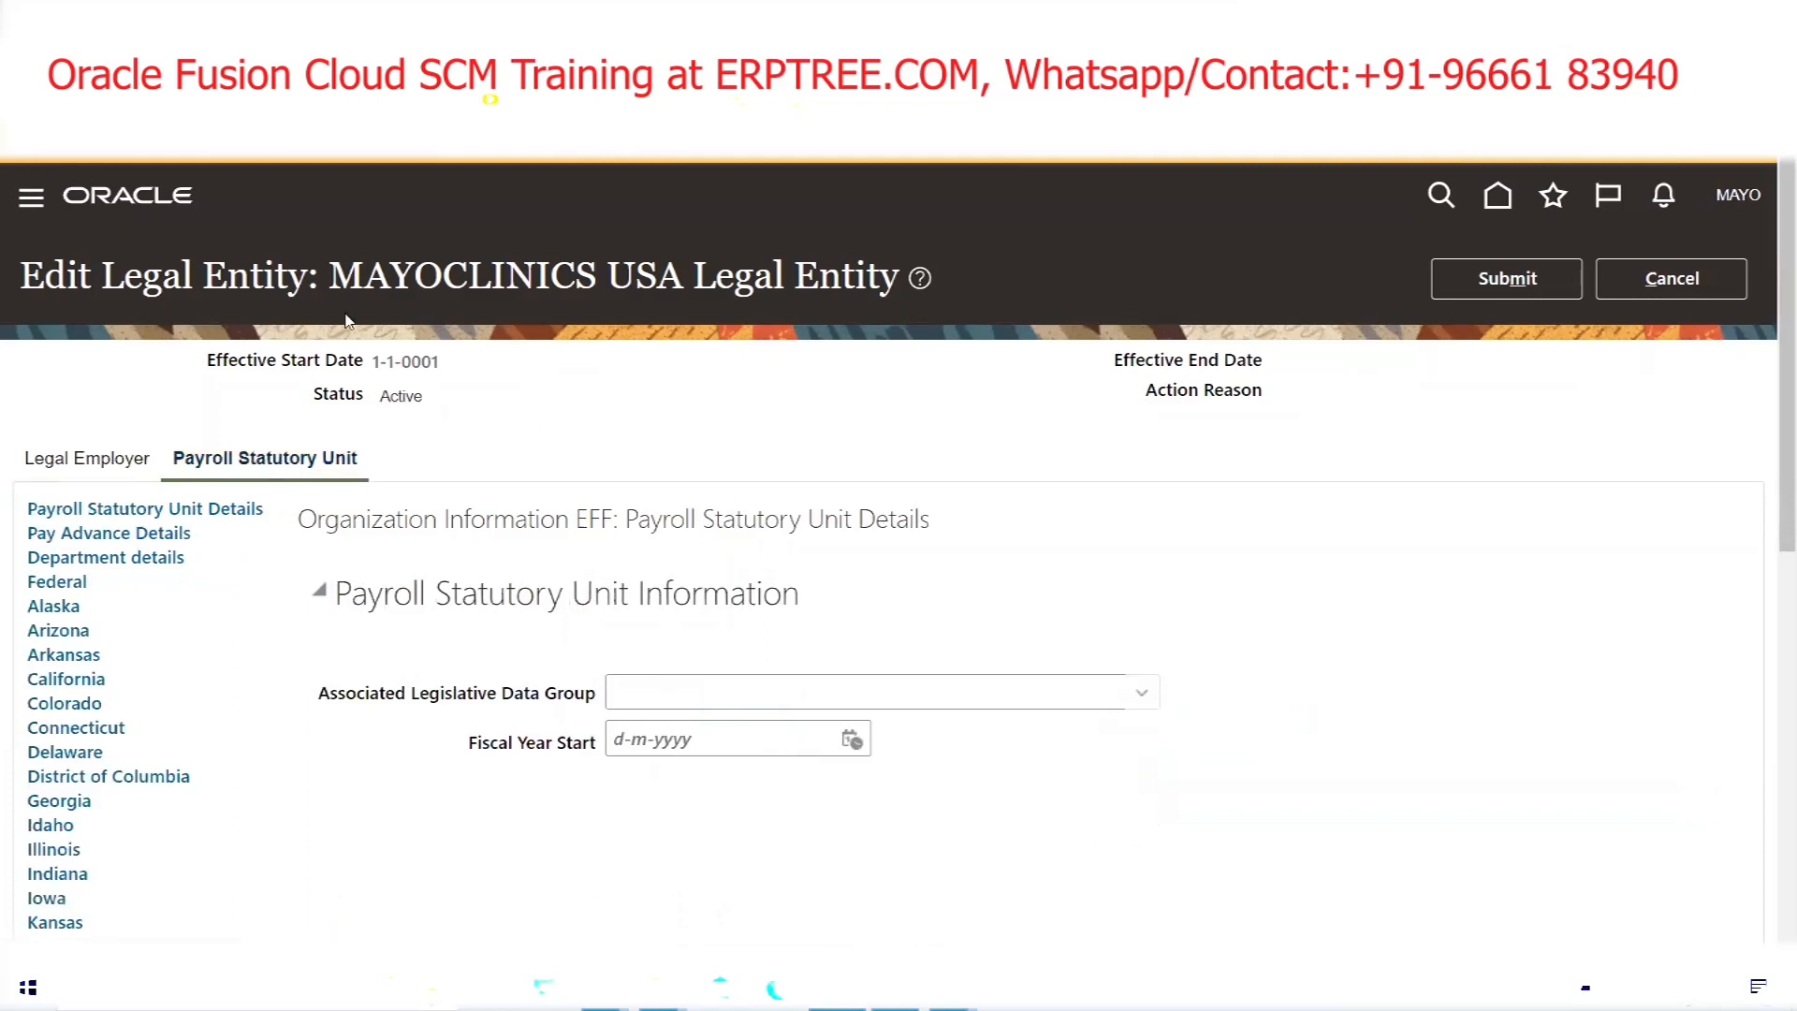
Search legislative data groups for 'MAYO' and assign MAYO US Legislative Data Group to the legal entity
drag(332, 265, 903, 277)
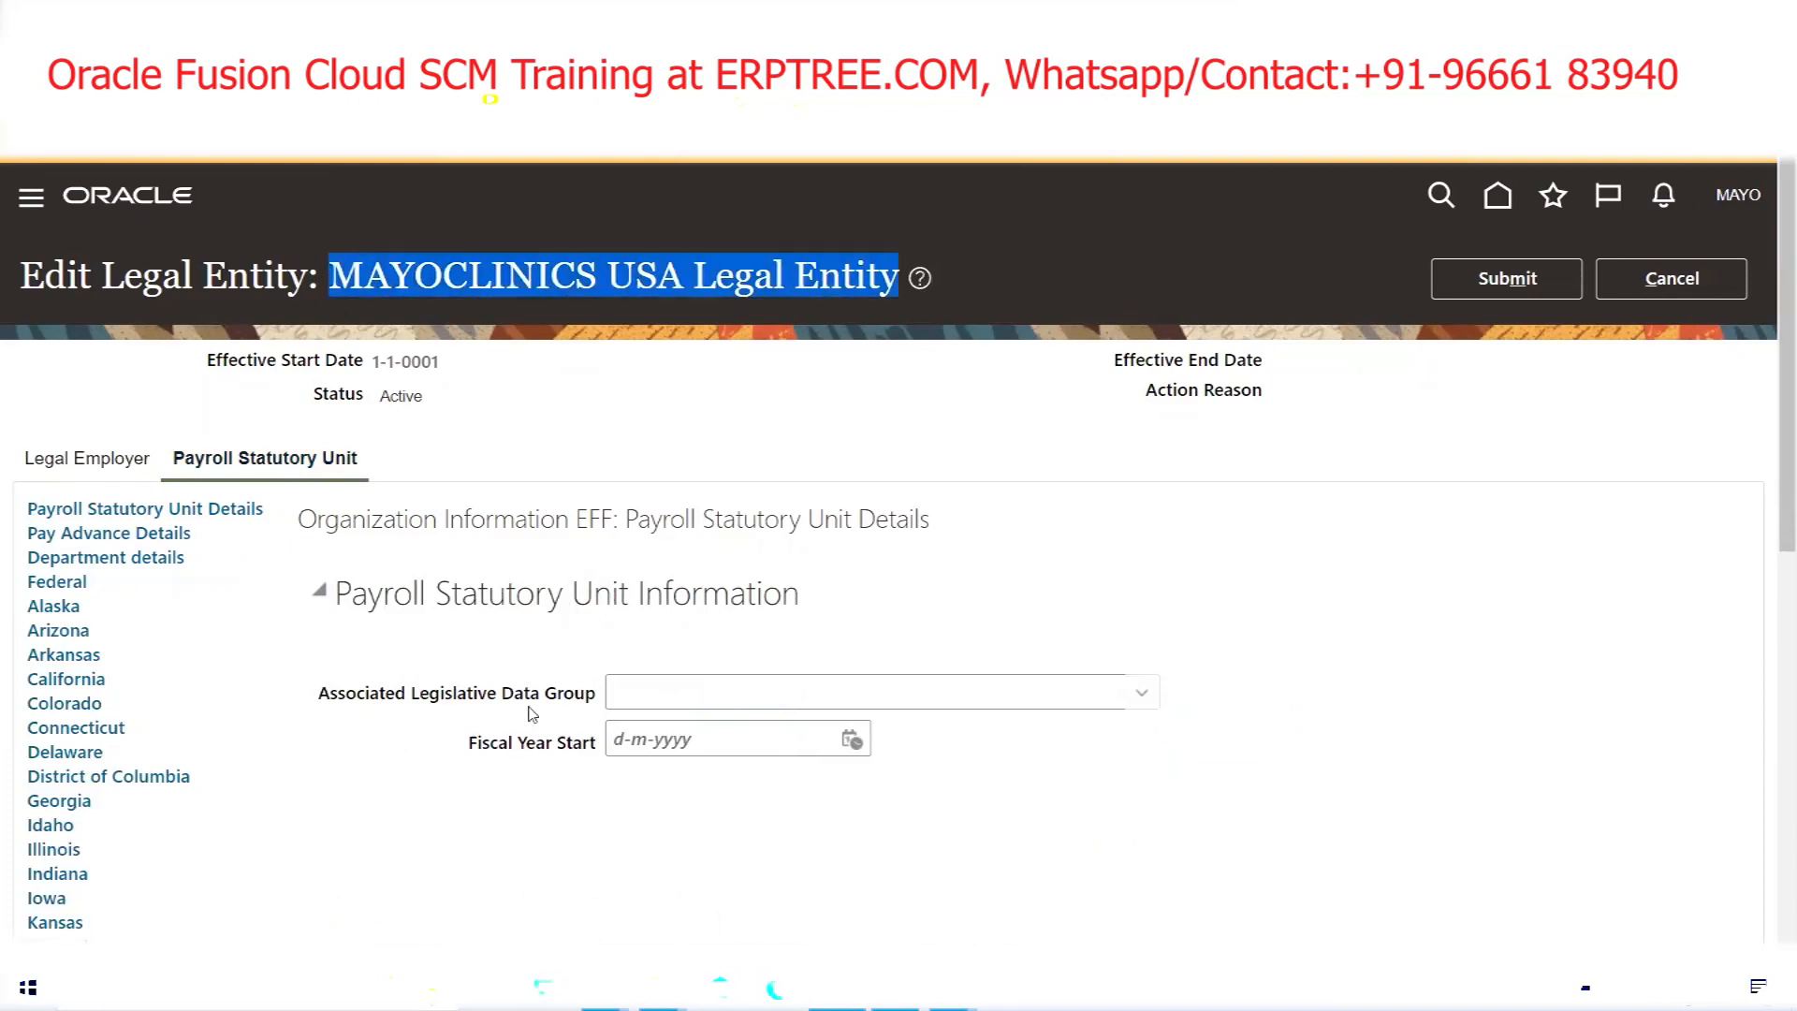
click(1138, 695)
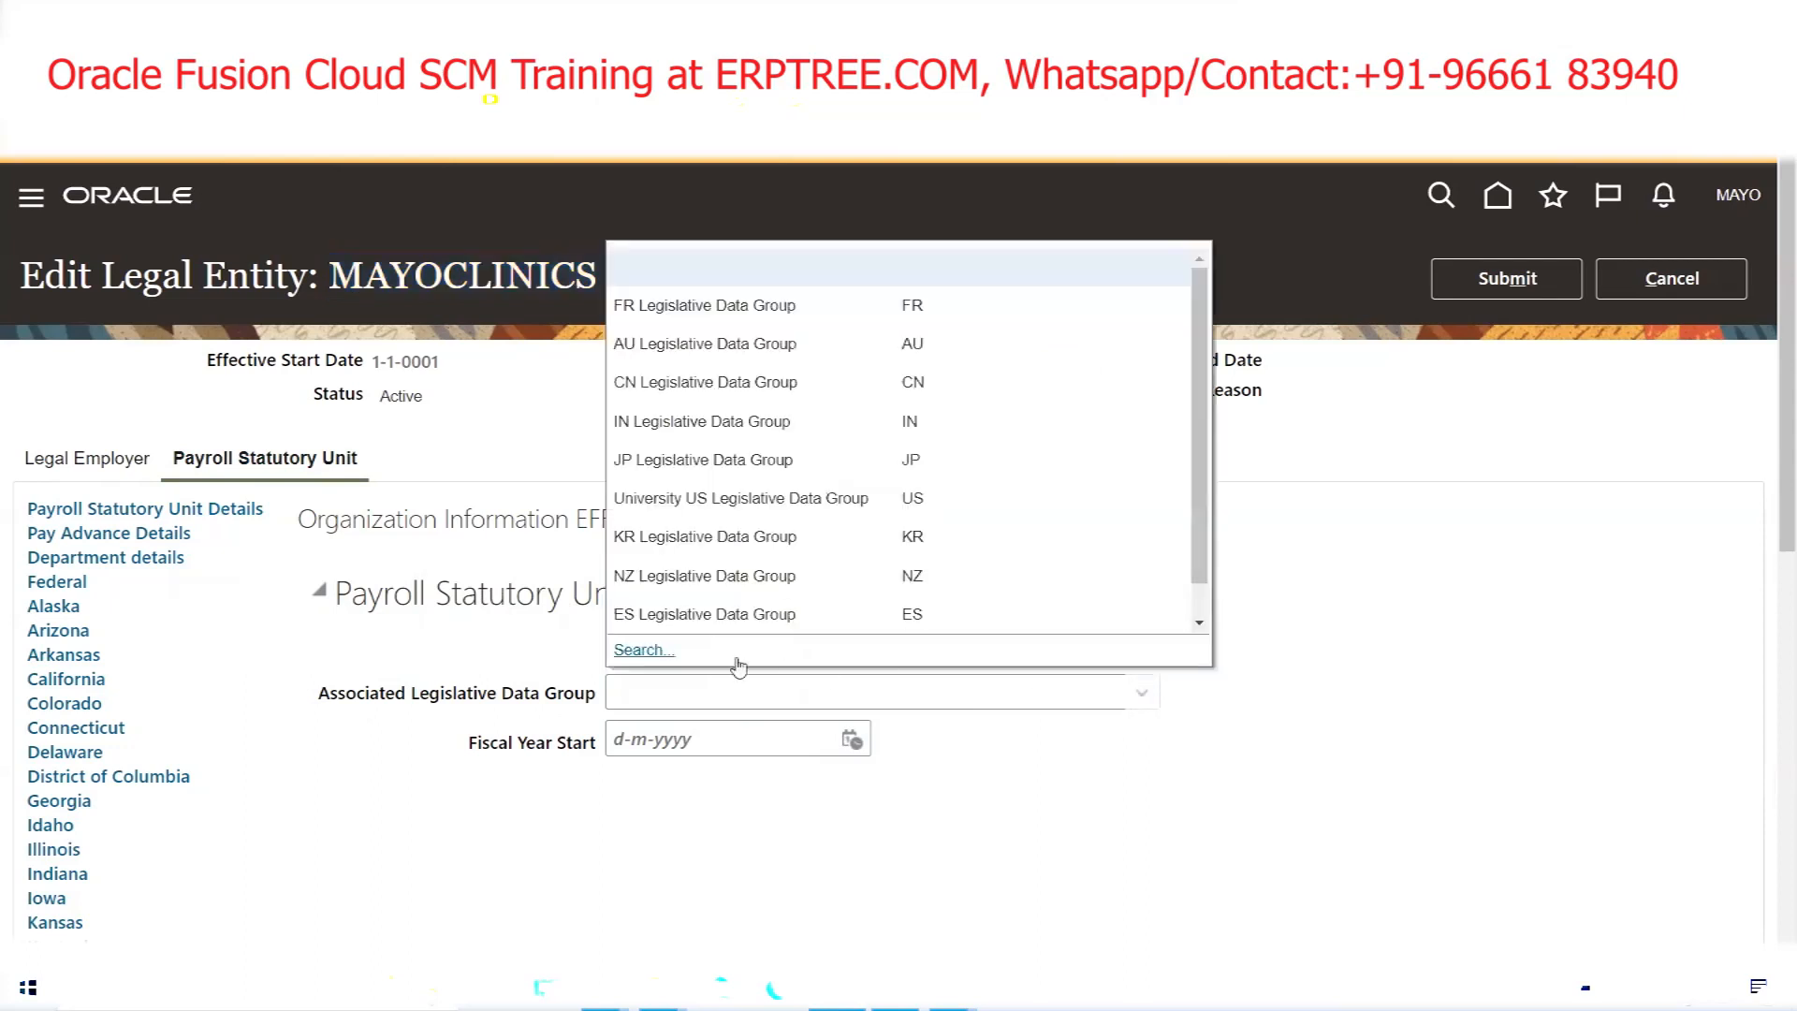
click(643, 653)
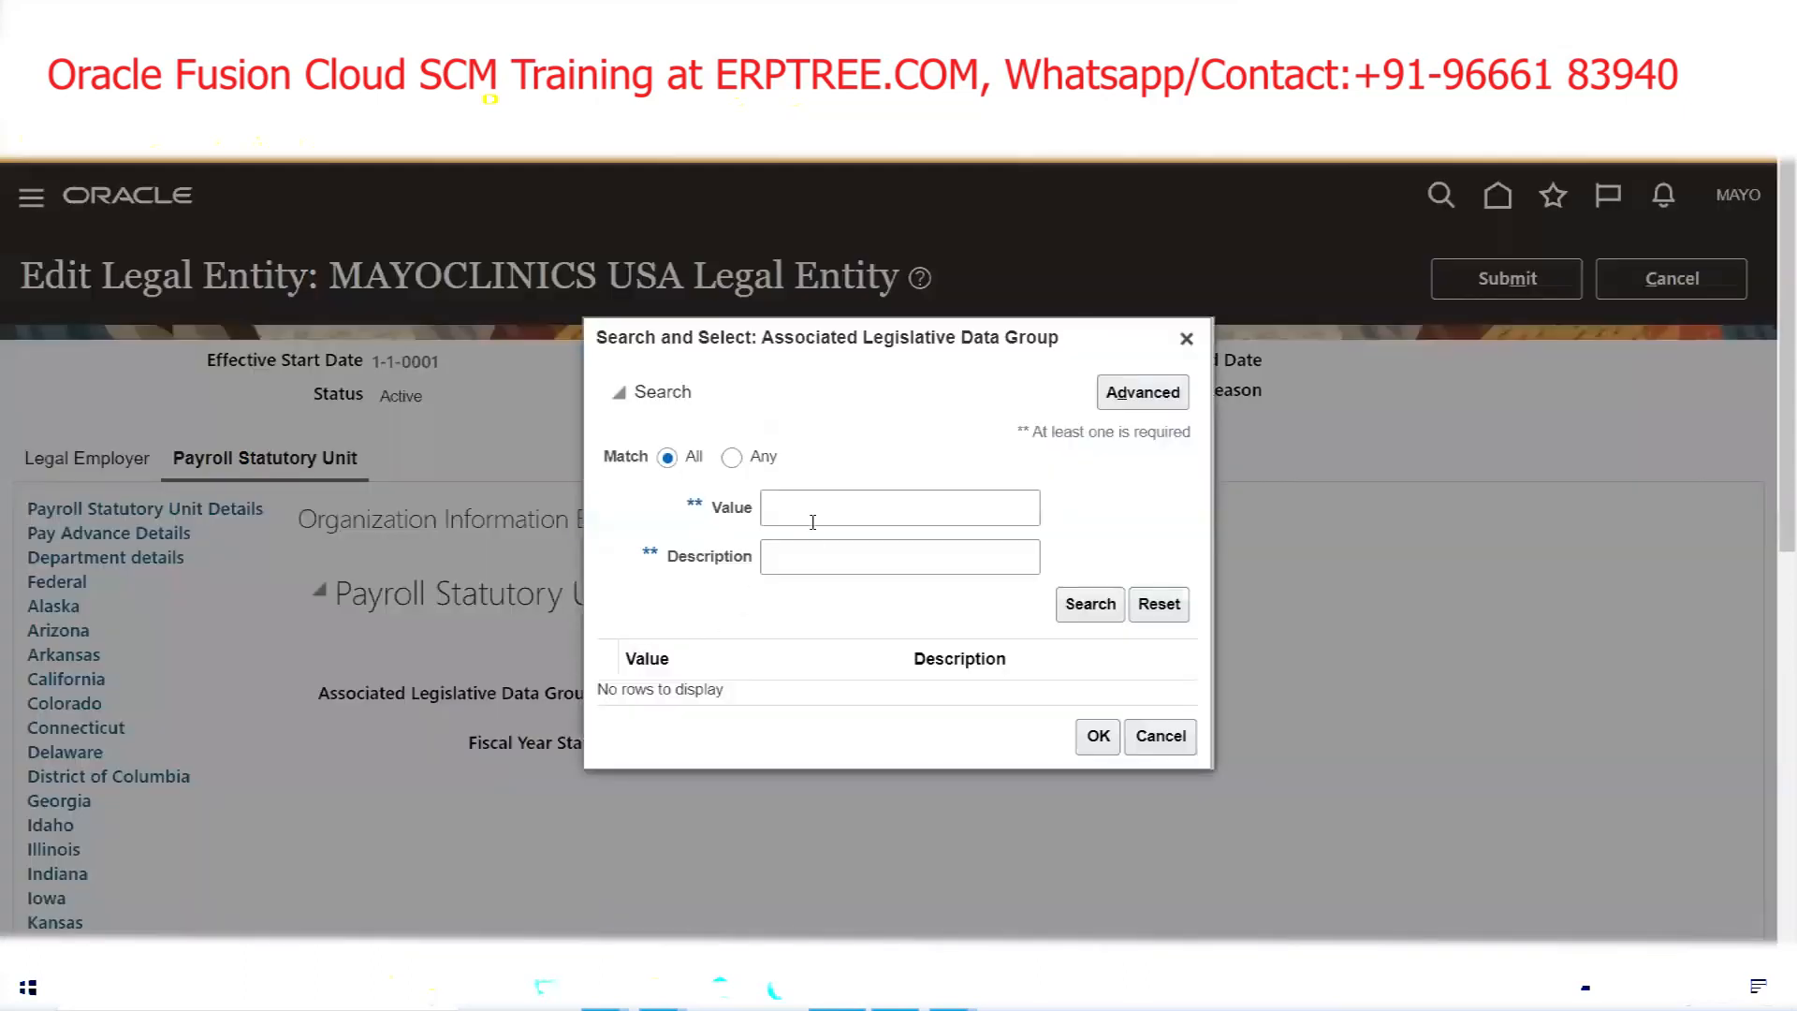
click(812, 522)
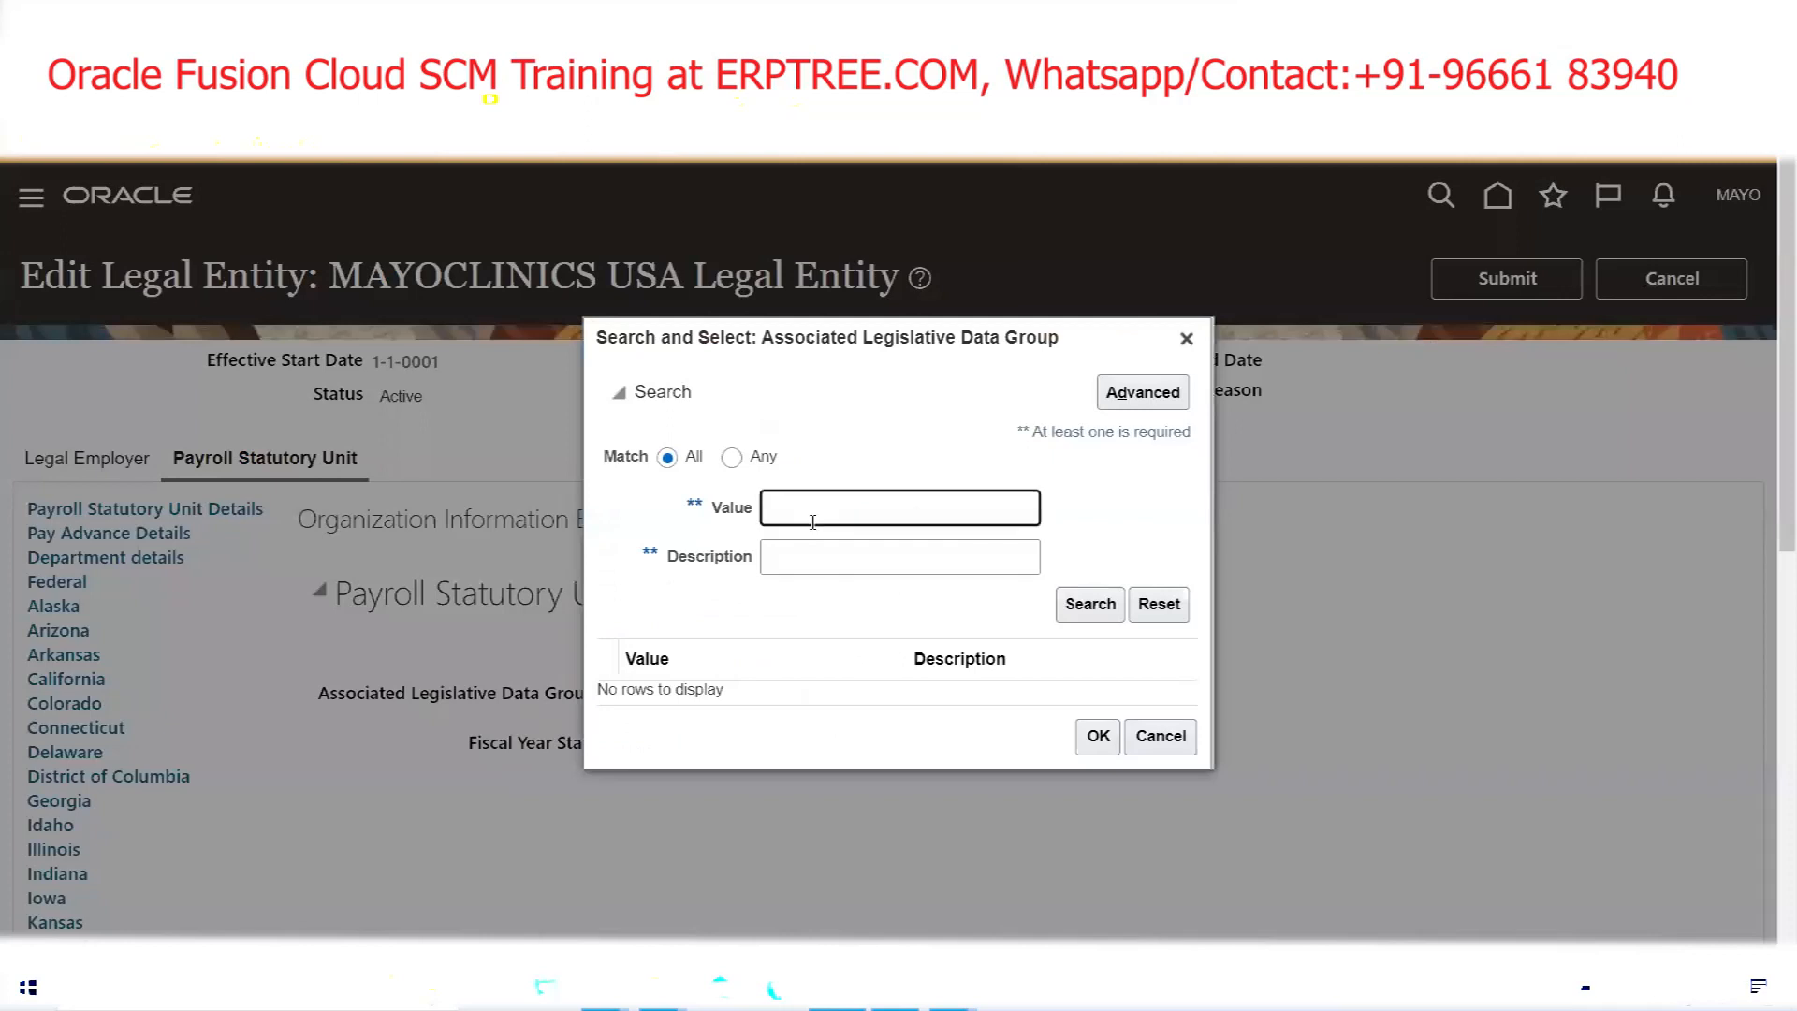
text(MAYO)
click(1087, 606)
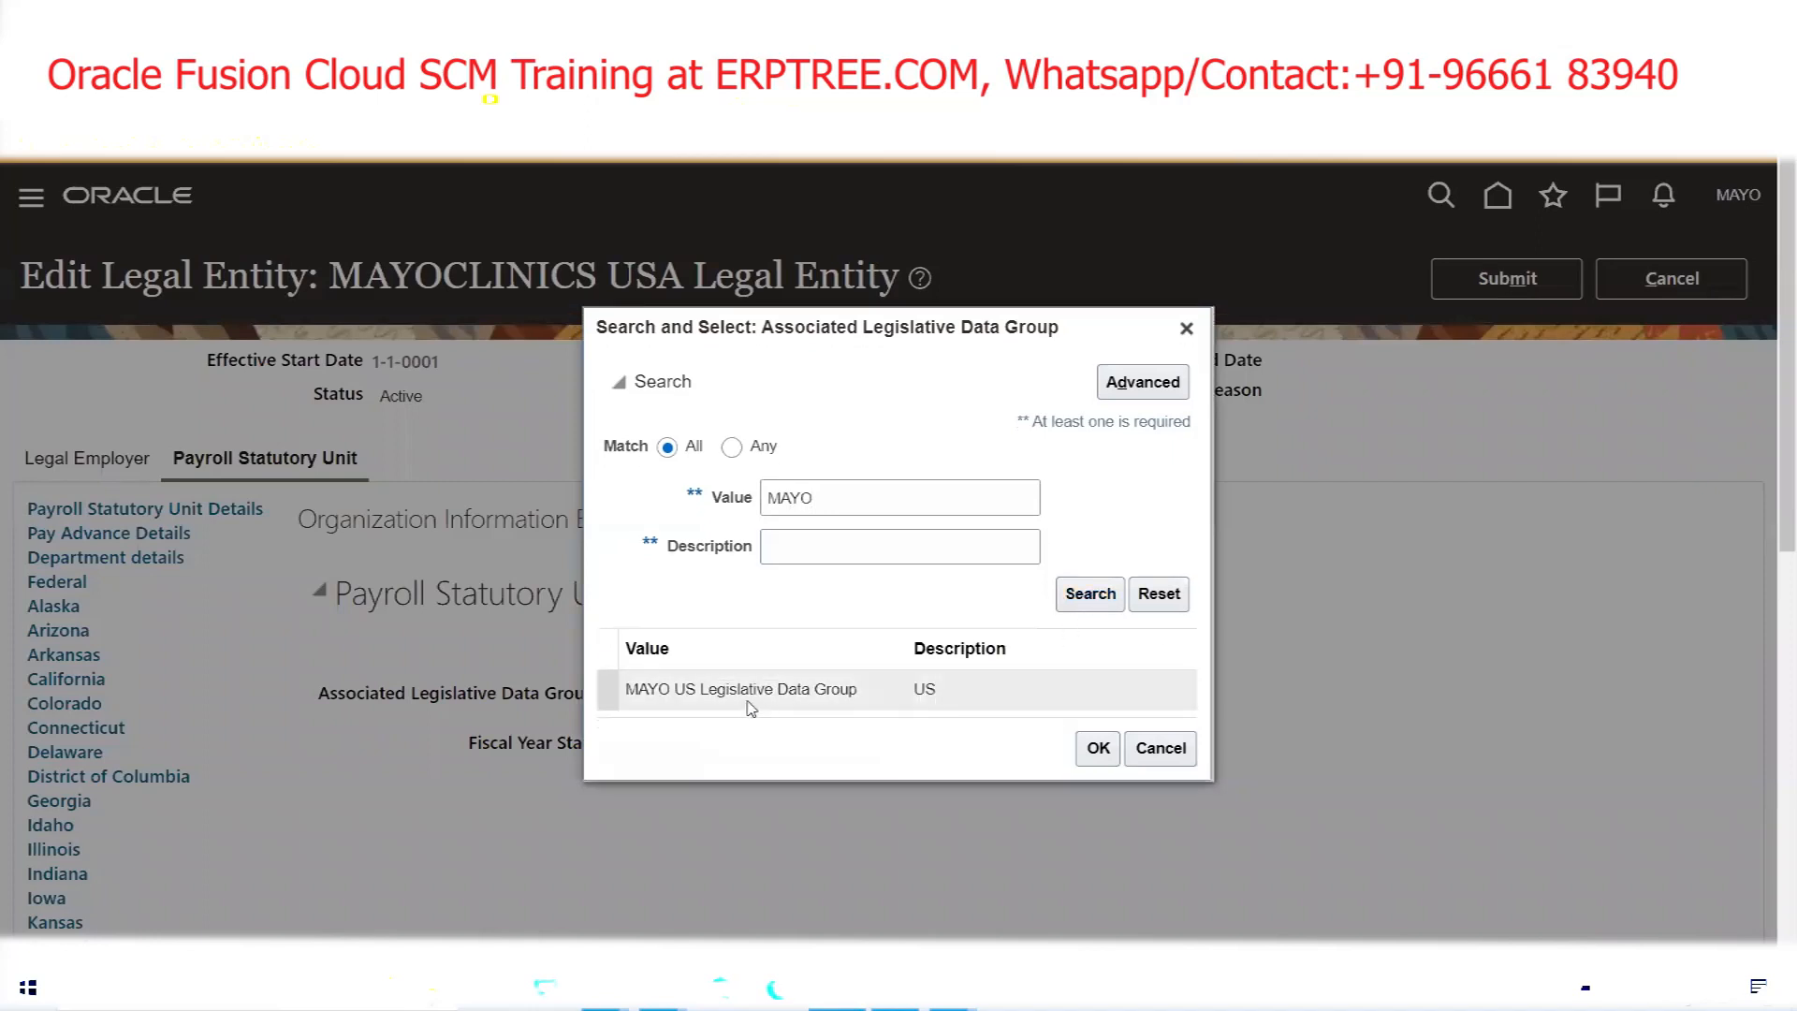
click(1097, 748)
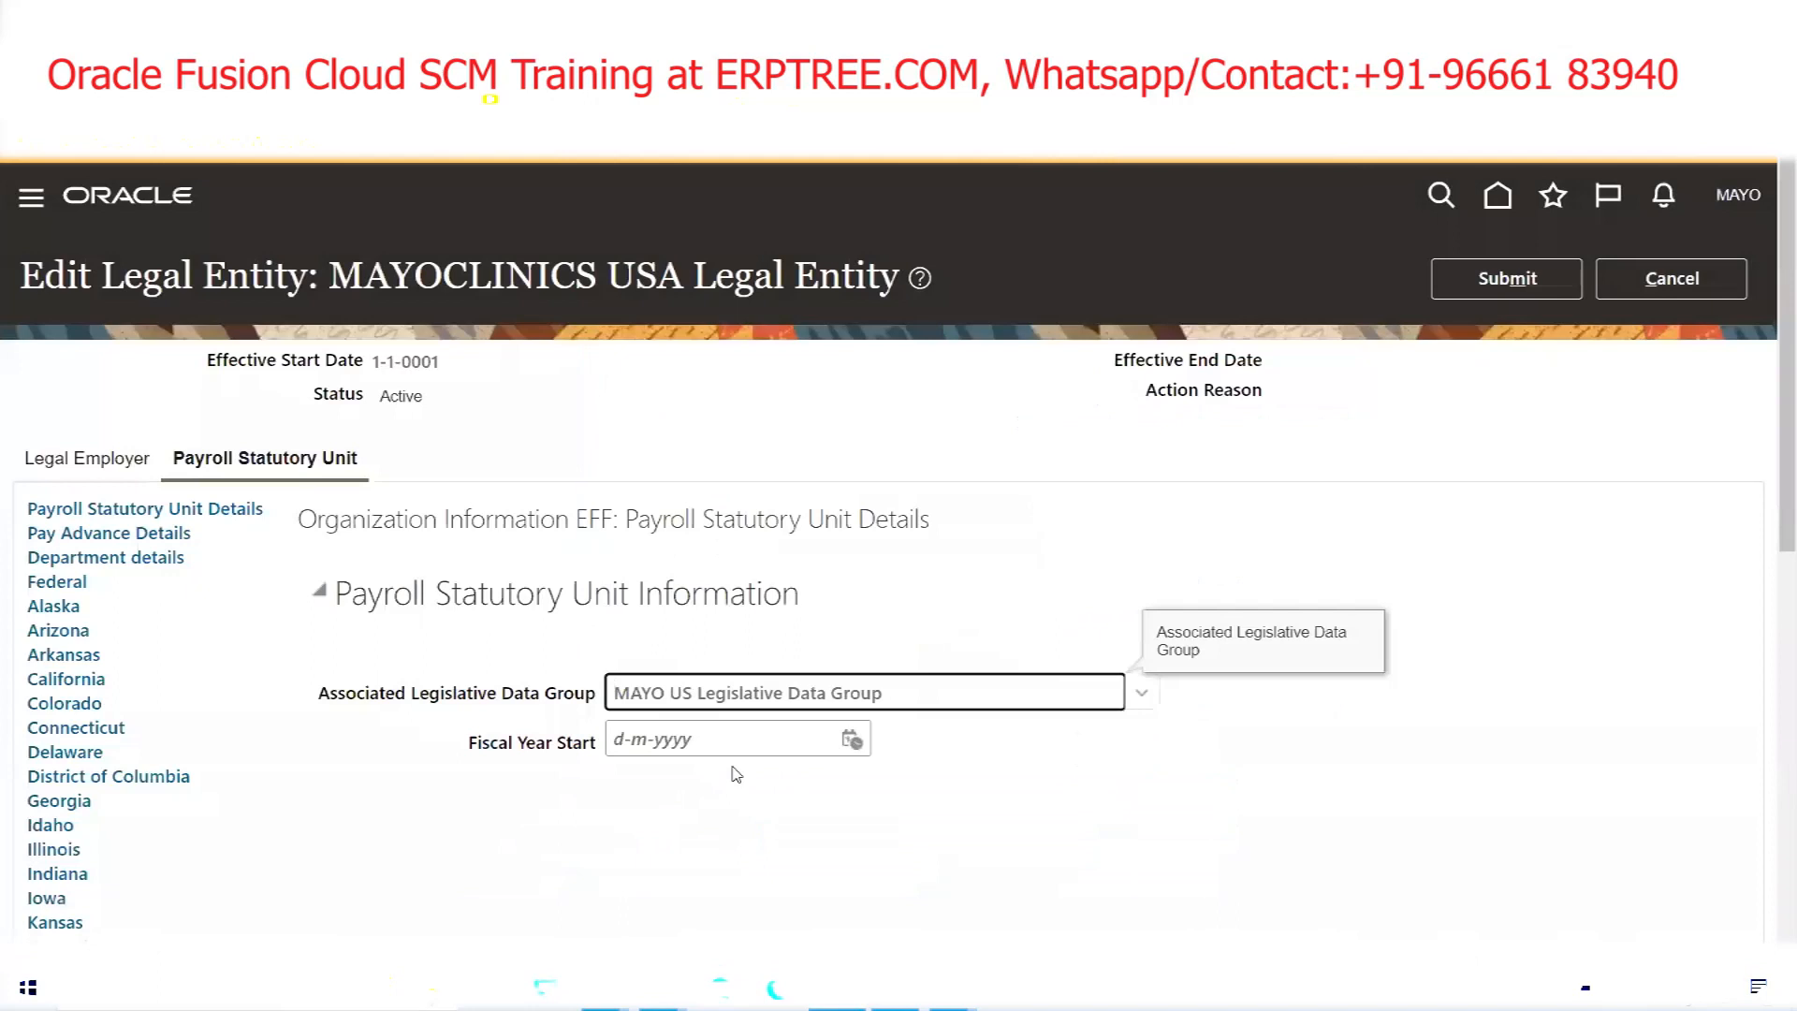
drag(946, 693, 426, 698)
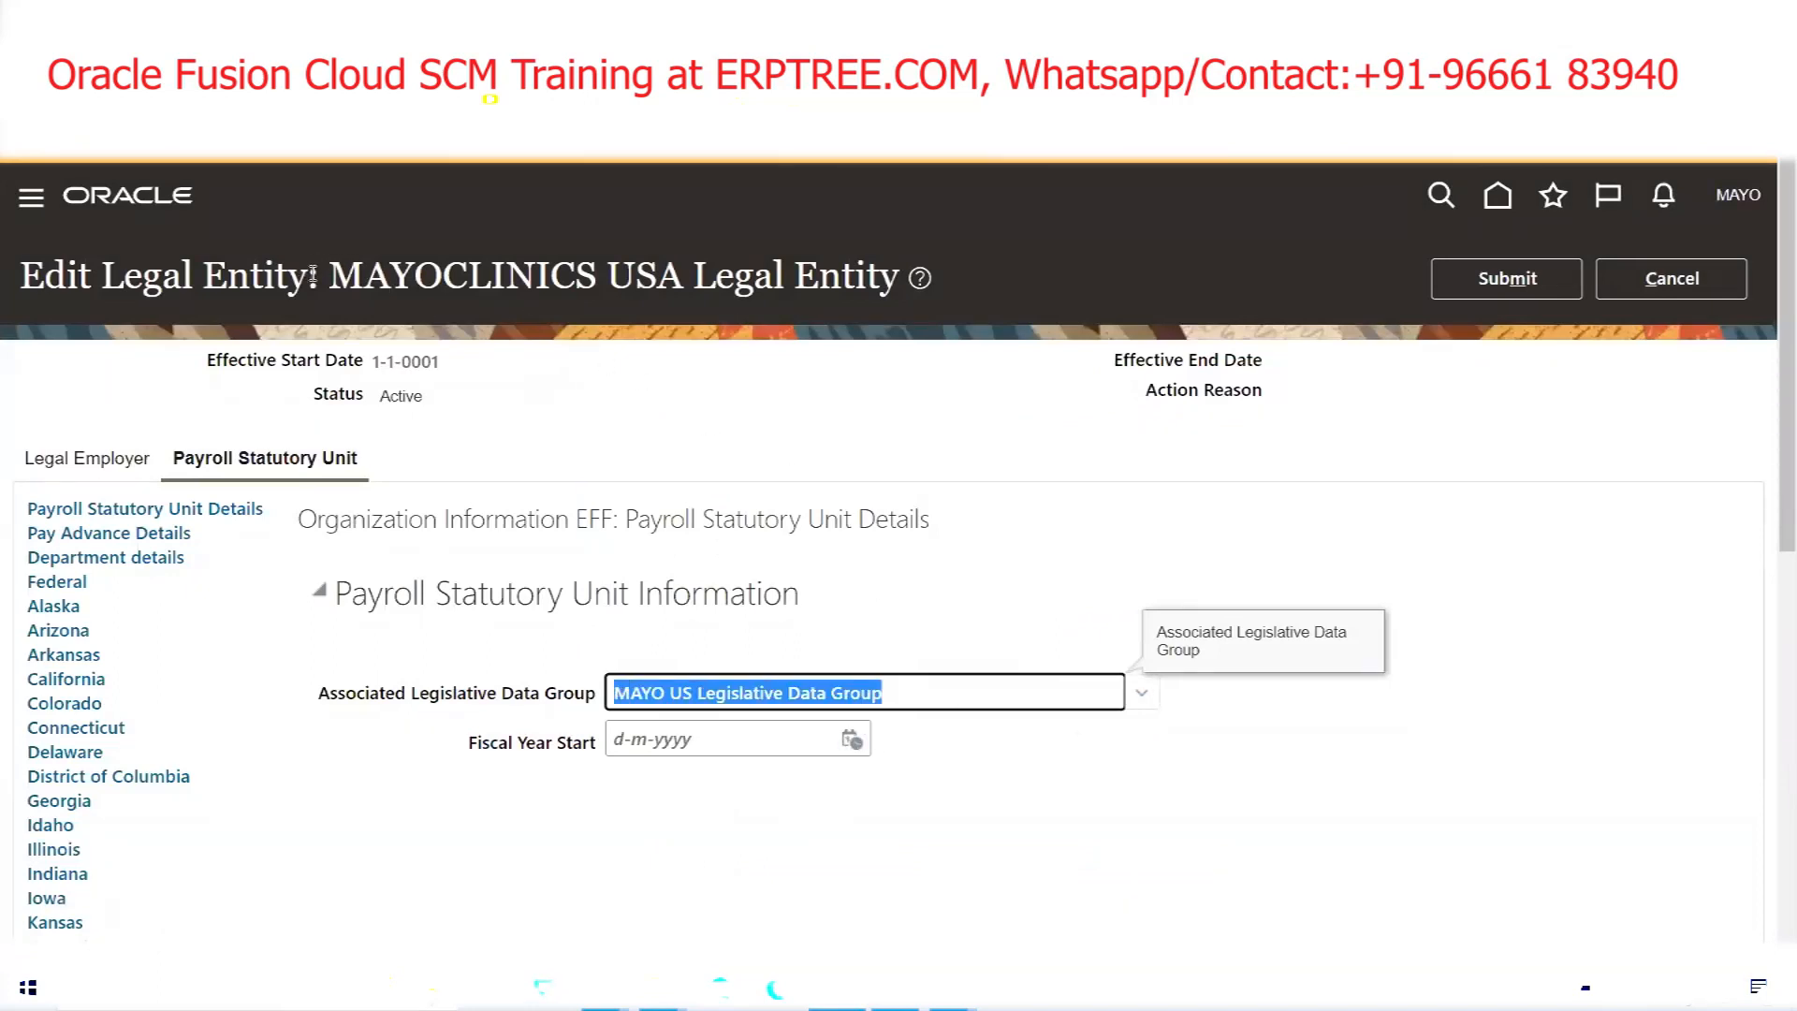
Submit the legal entity change, confirm the warning, and bring up the Excel checklist
drag(324, 278, 888, 285)
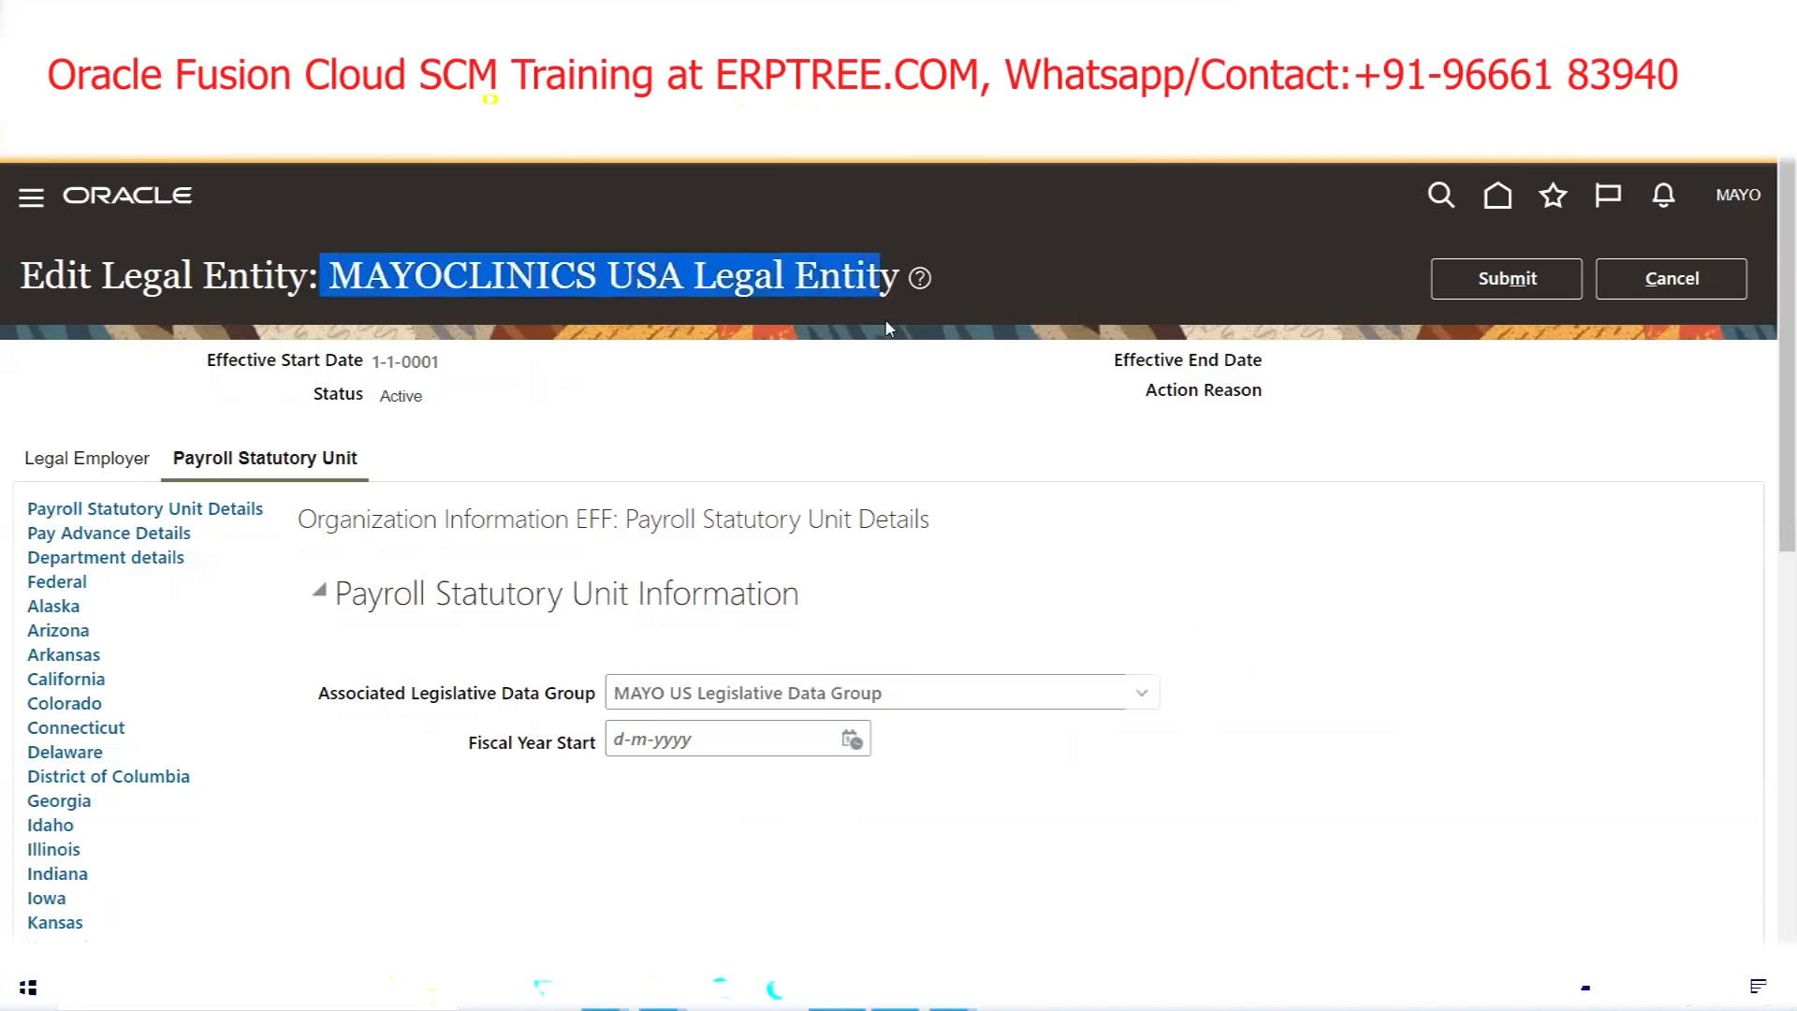
click(1507, 279)
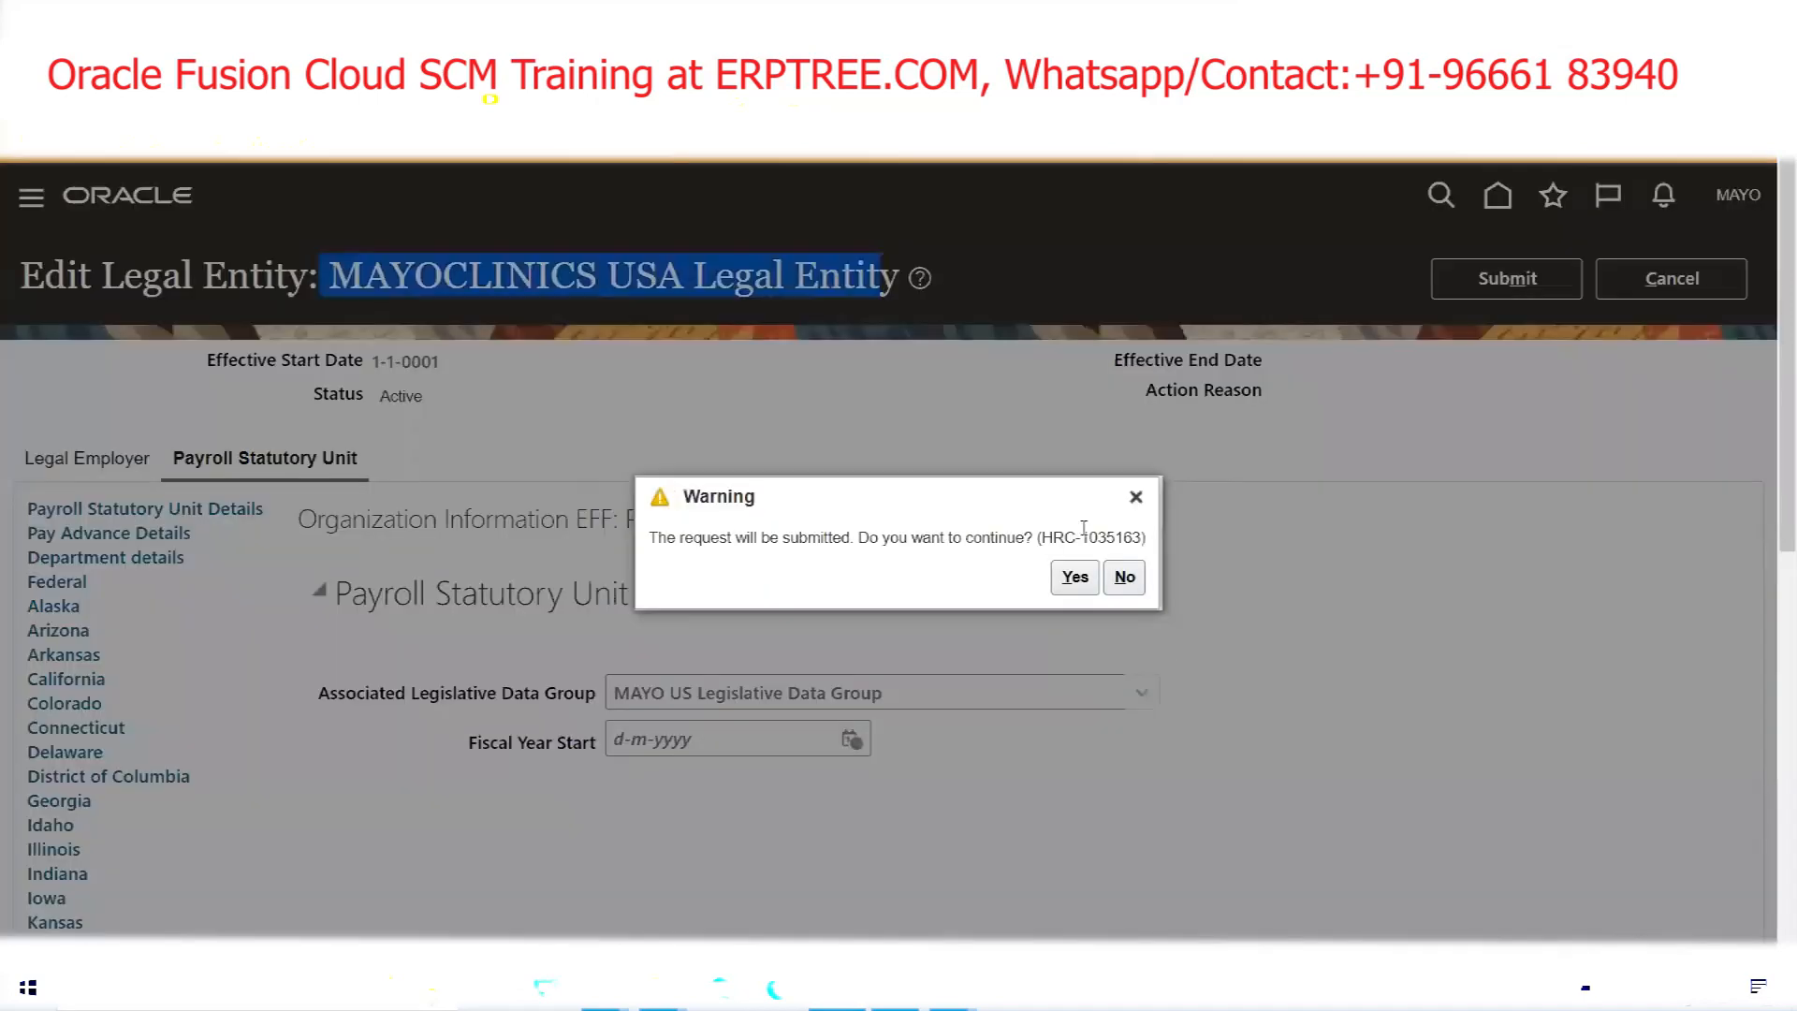
click(1069, 584)
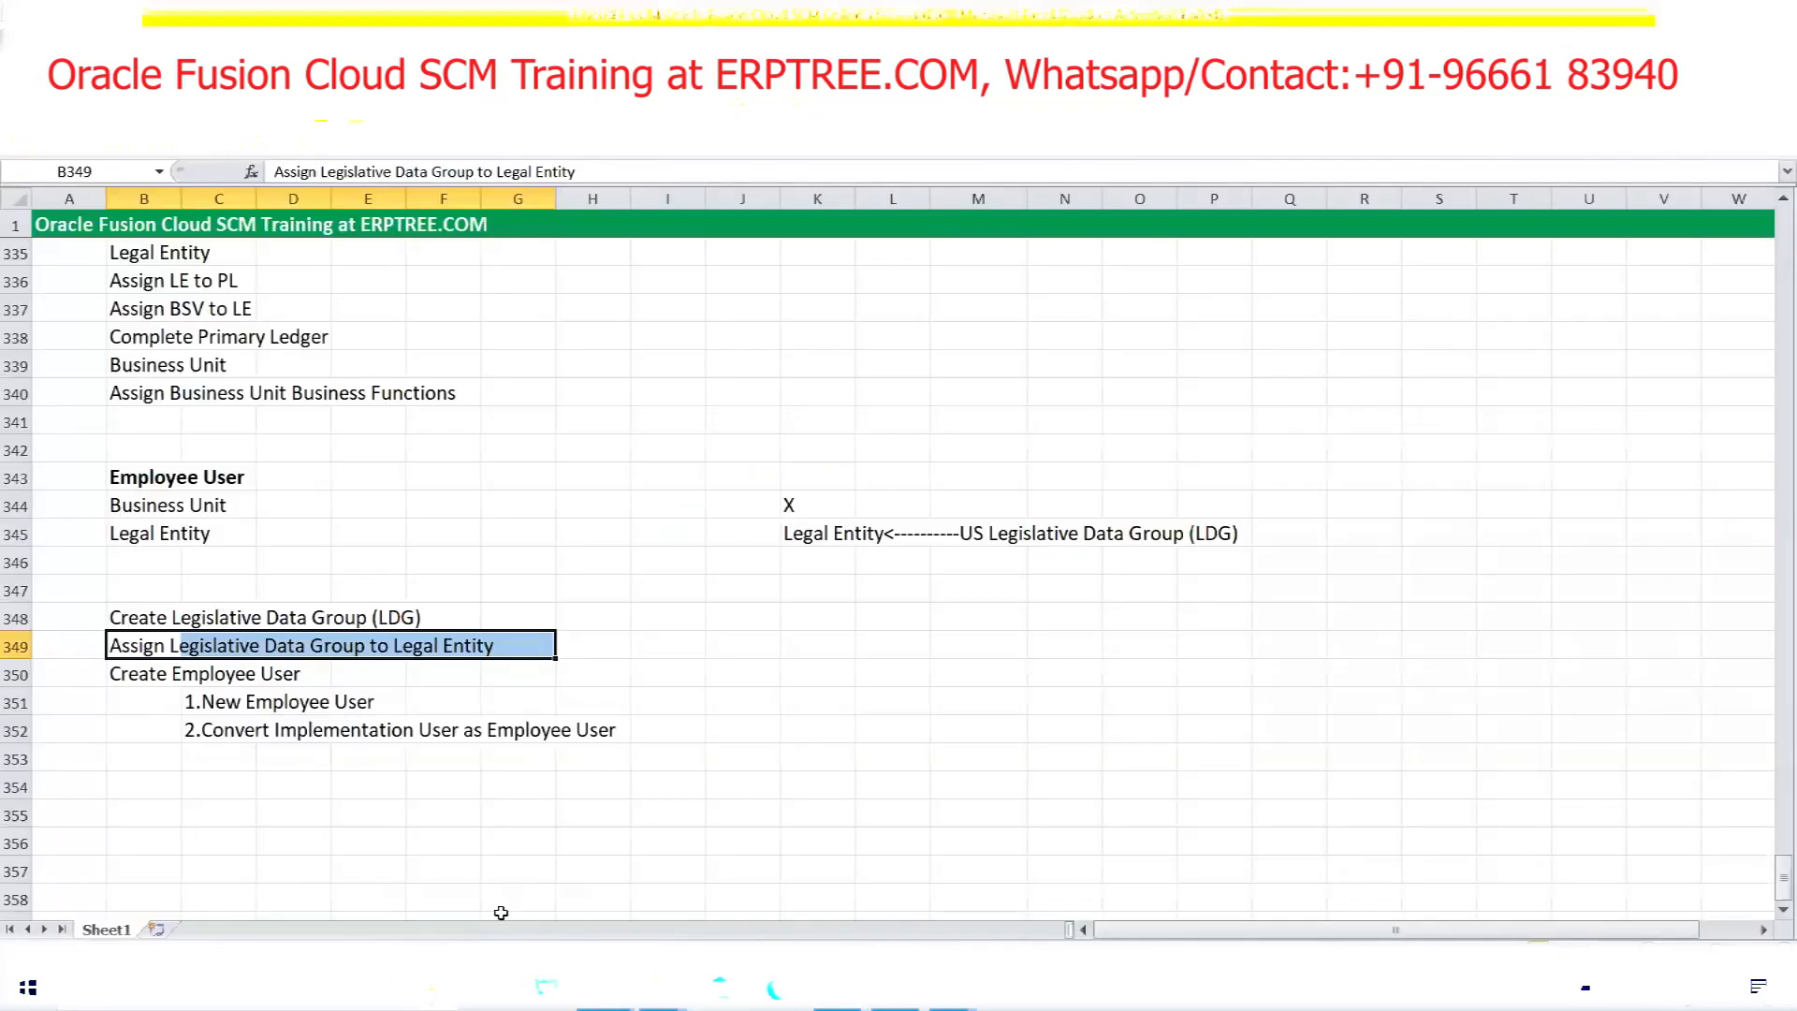
click(506, 913)
Highlight the Convert Implementation User as Employee User row 352 in Excel, then acknowledge Oracle's submission confirmation
click(222, 729)
drag(222, 730, 585, 728)
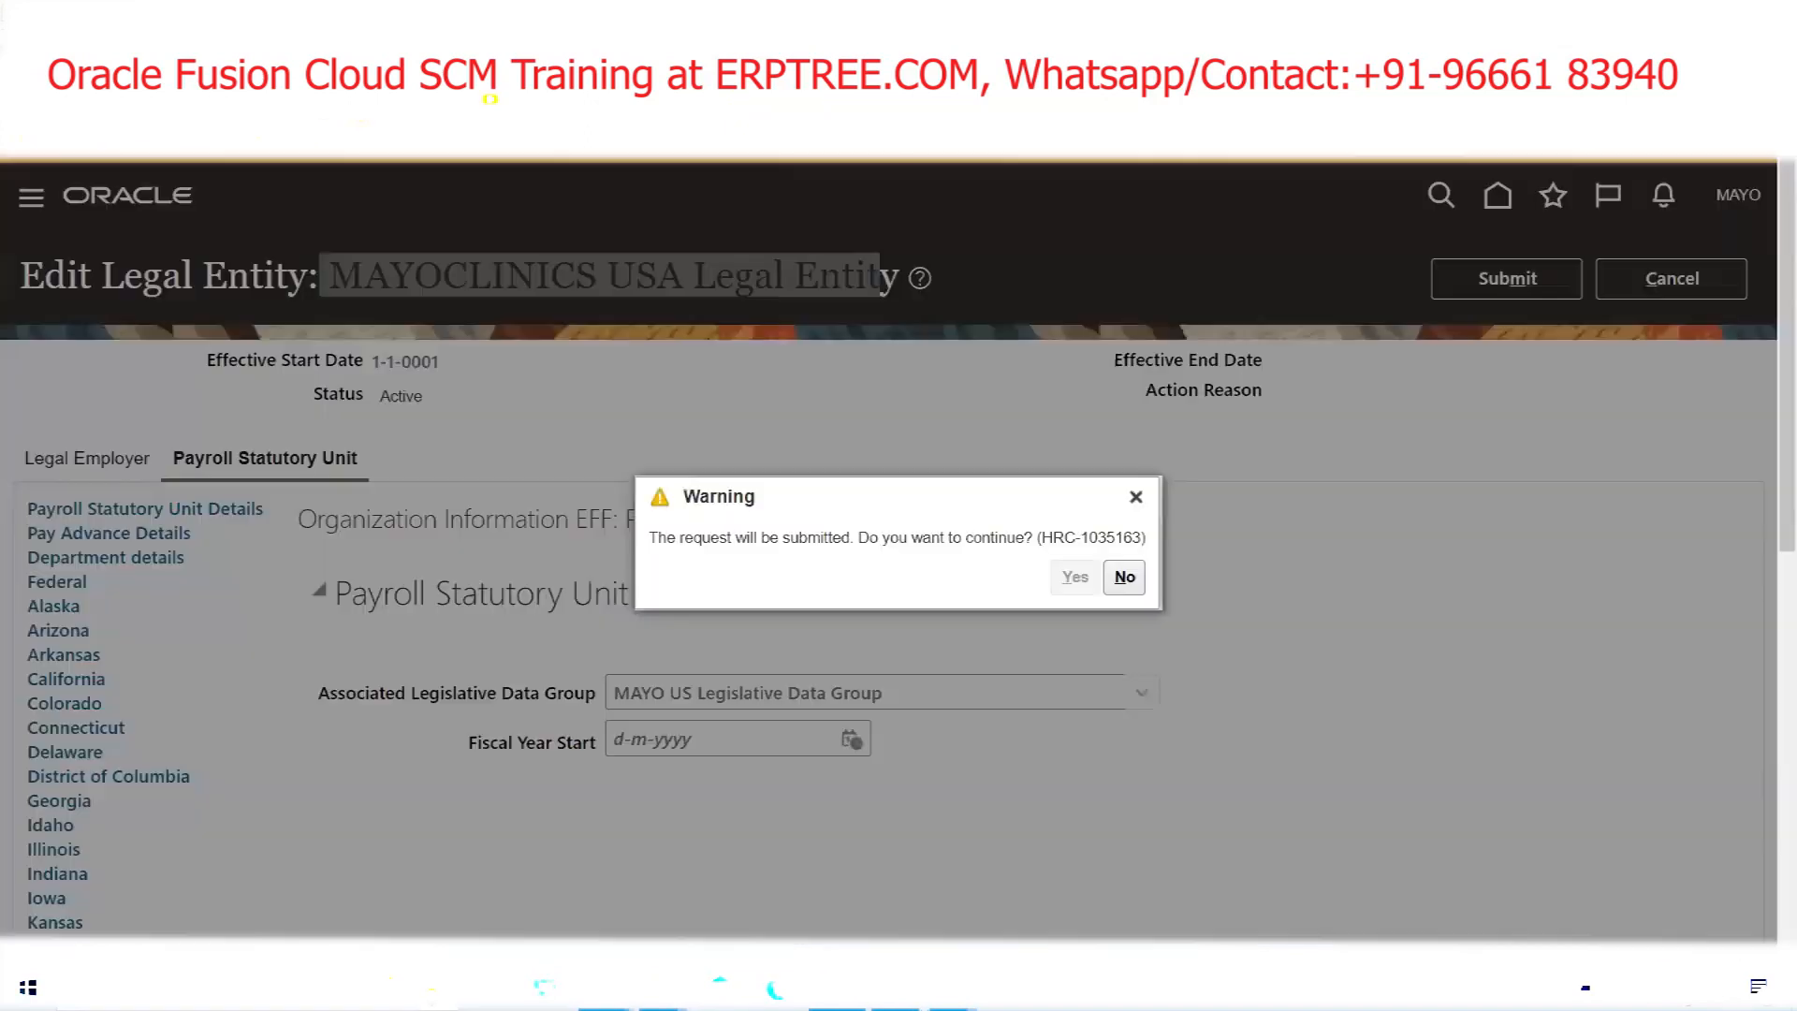
click(1073, 574)
click(973, 573)
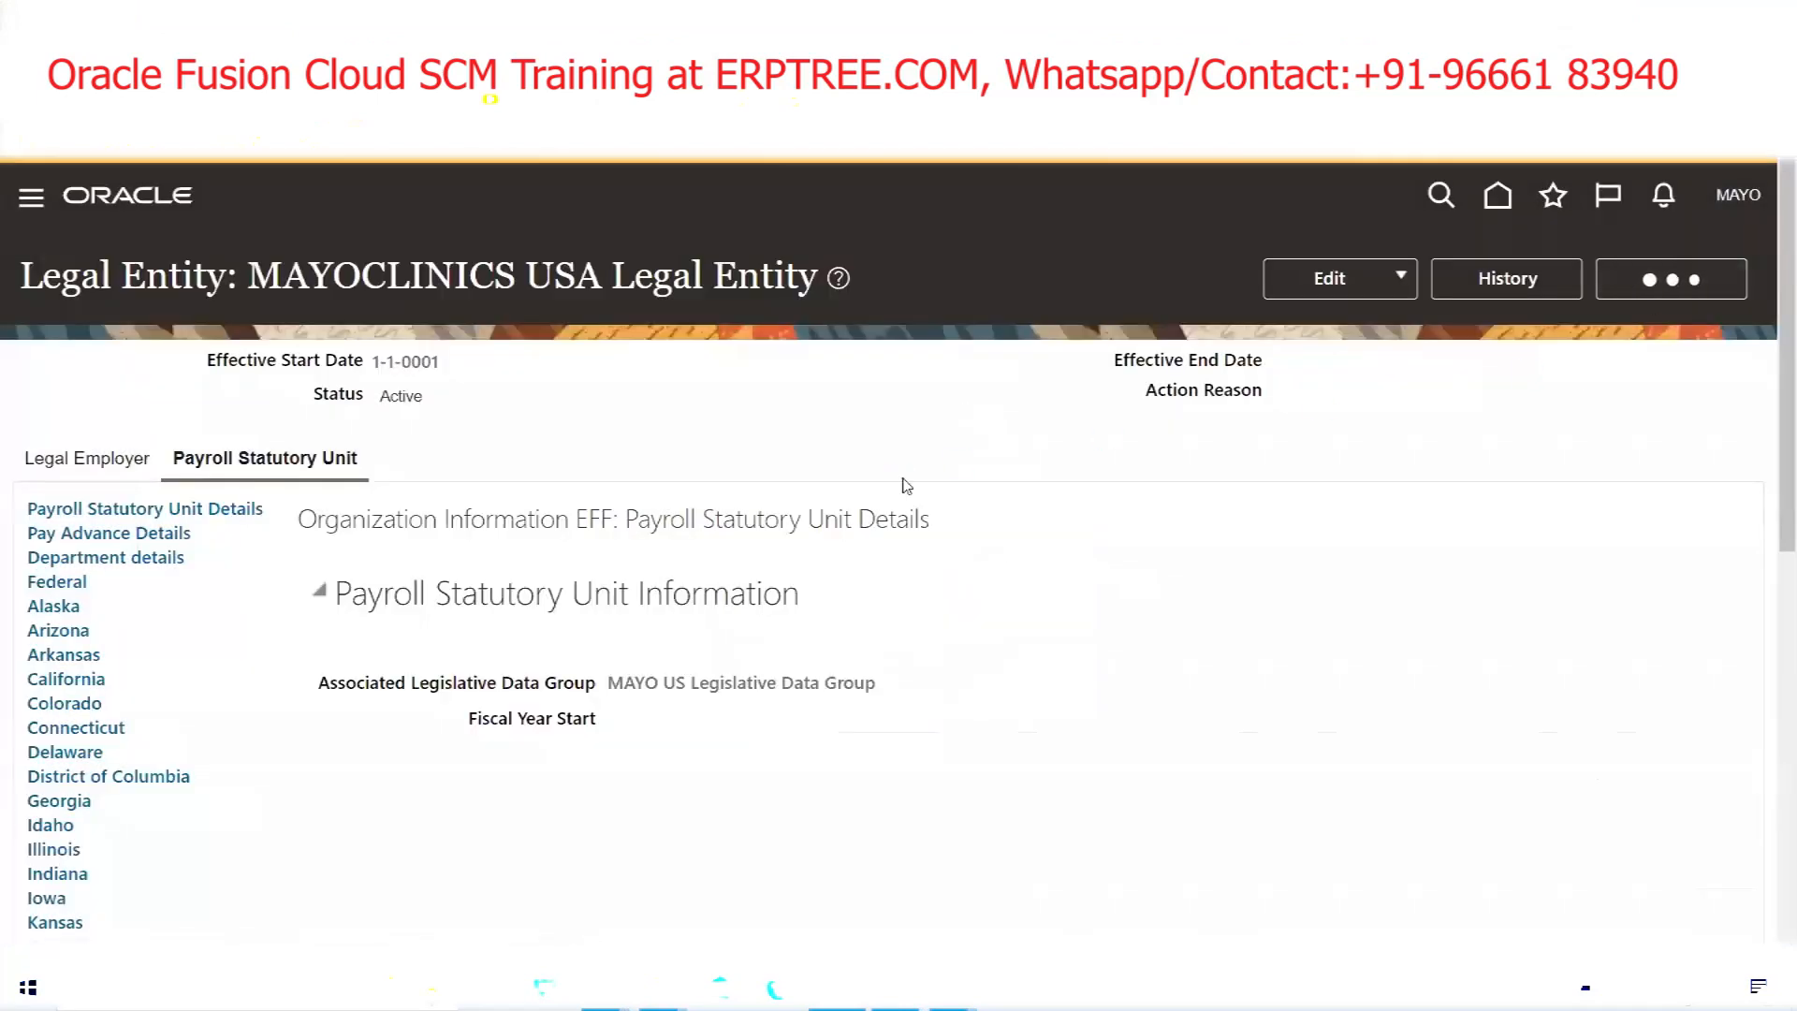
Leave the legal entity task, search tasks for 'Manage Users', and open the Manage Users task
click(1643, 272)
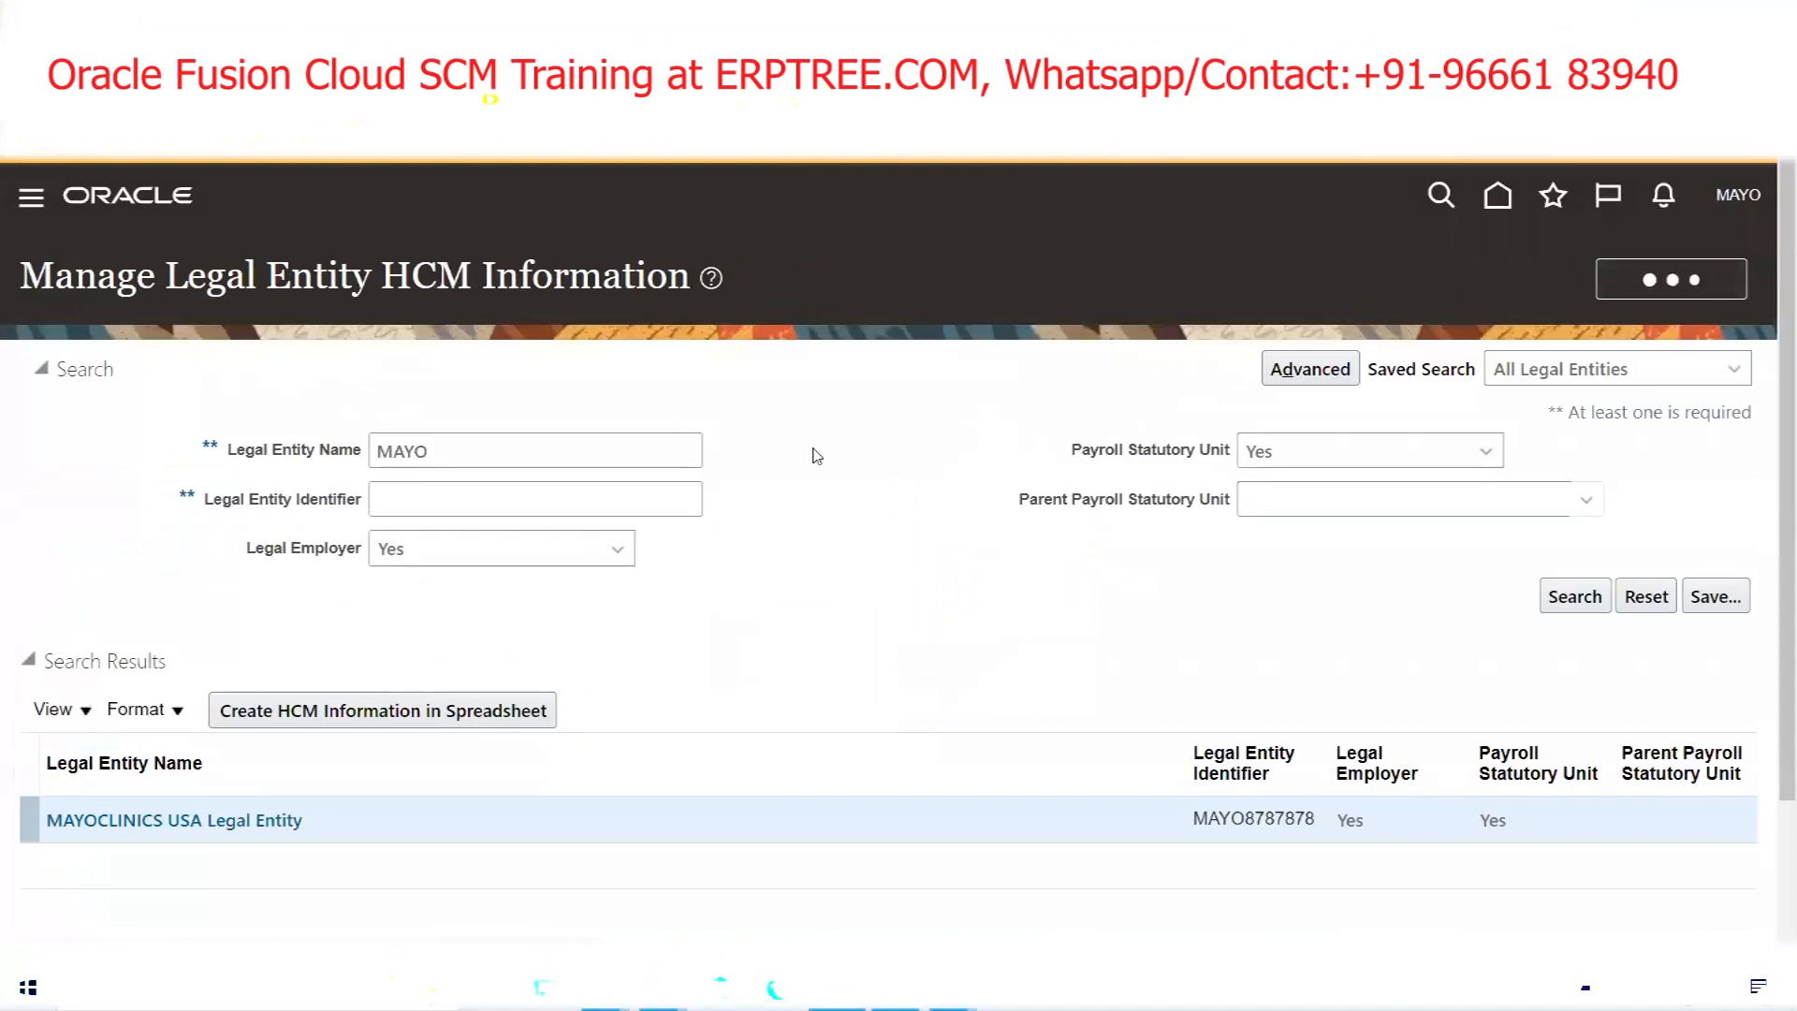
triple_click(554, 354)
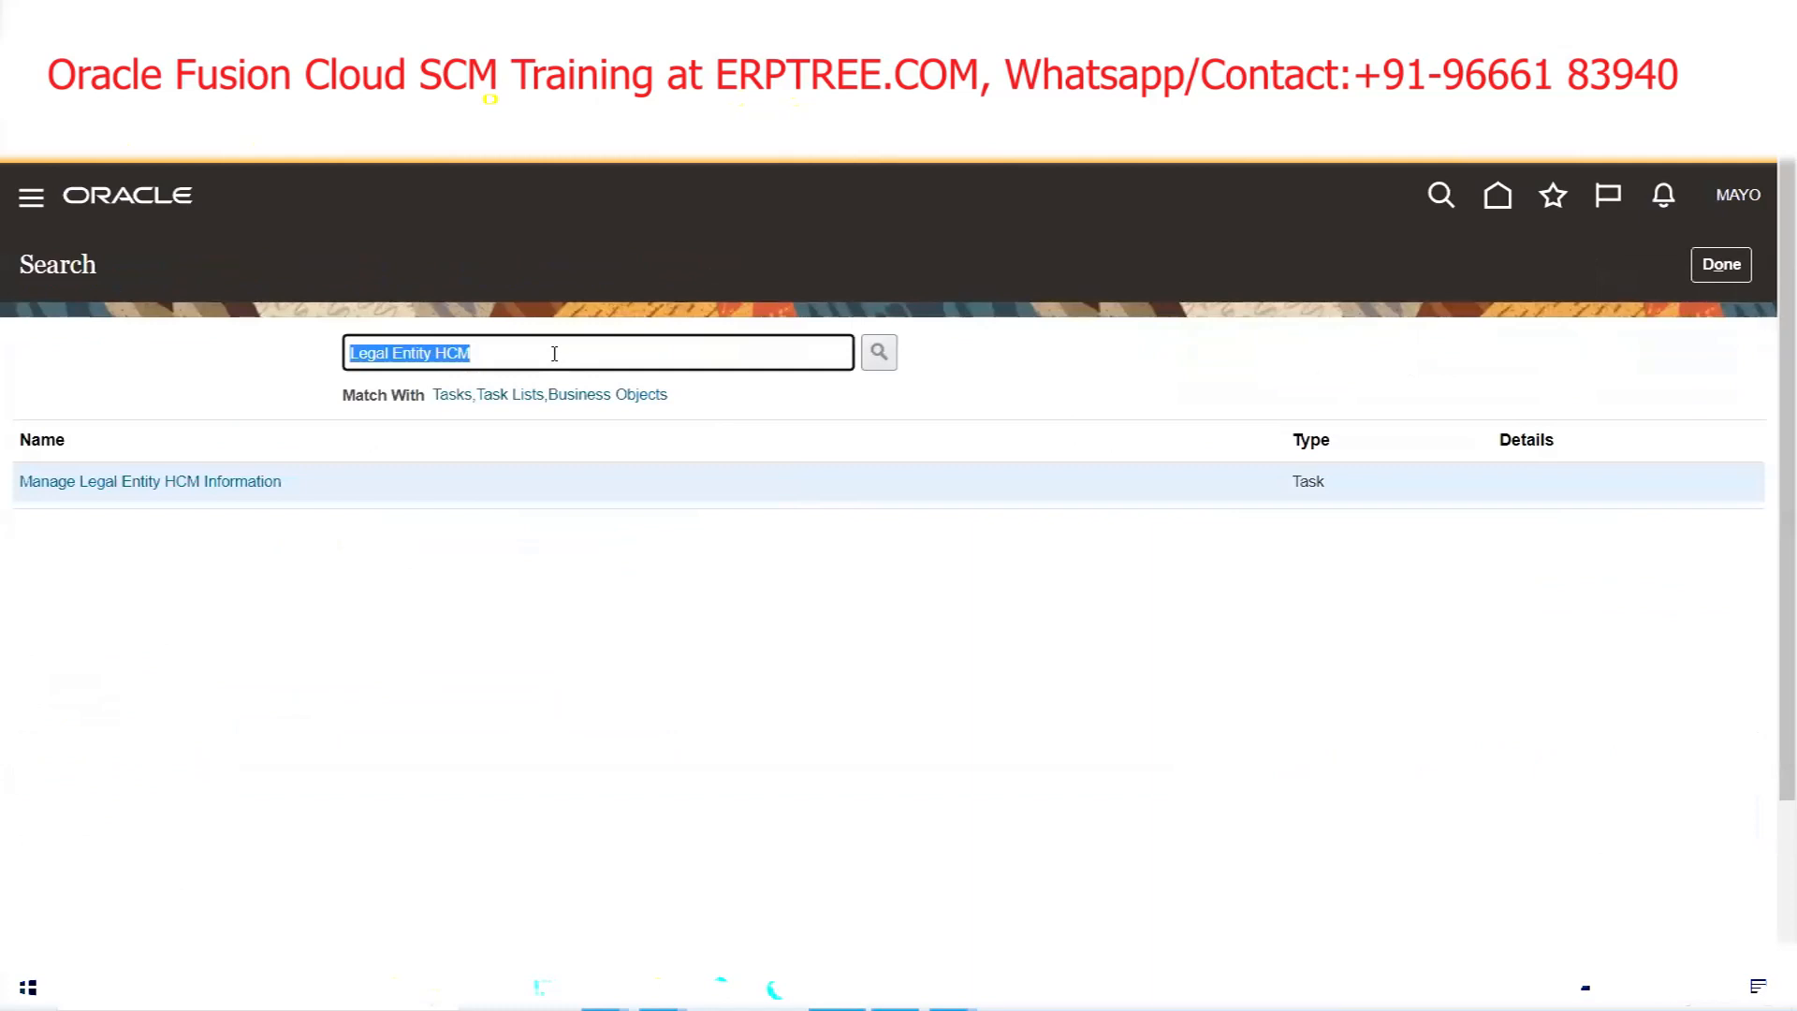
text(Manage Users)
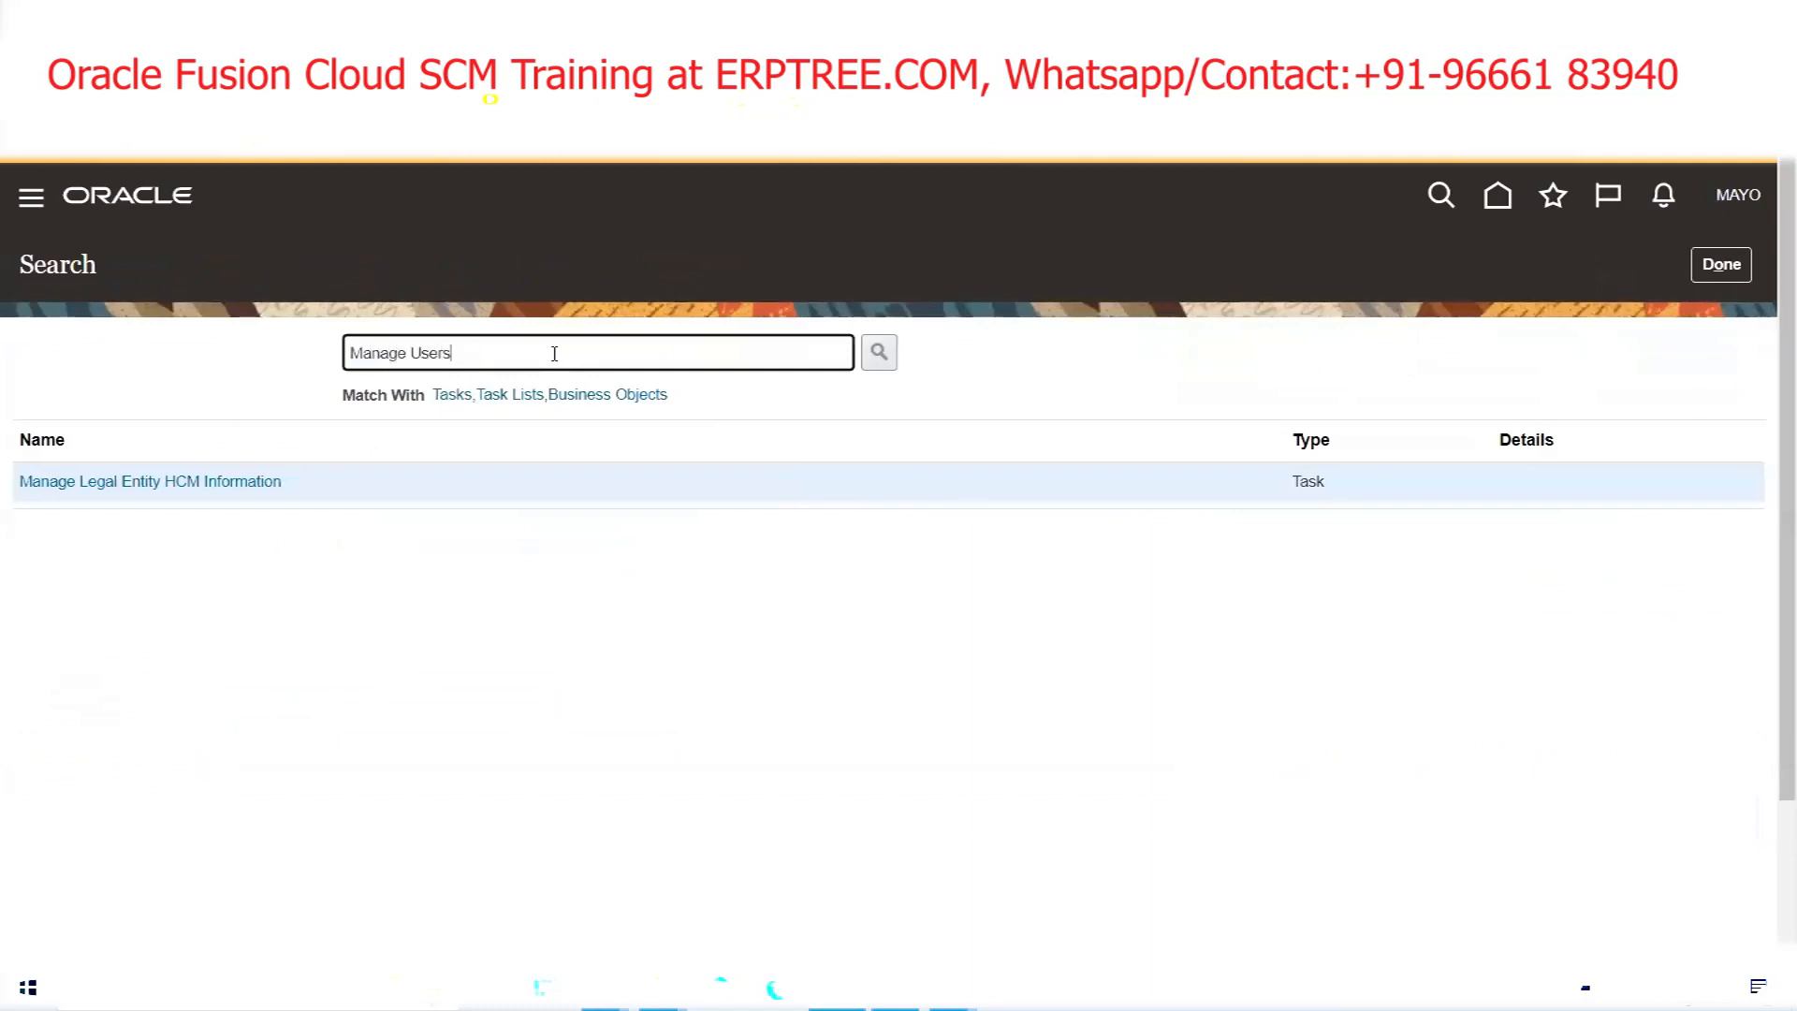
click(879, 355)
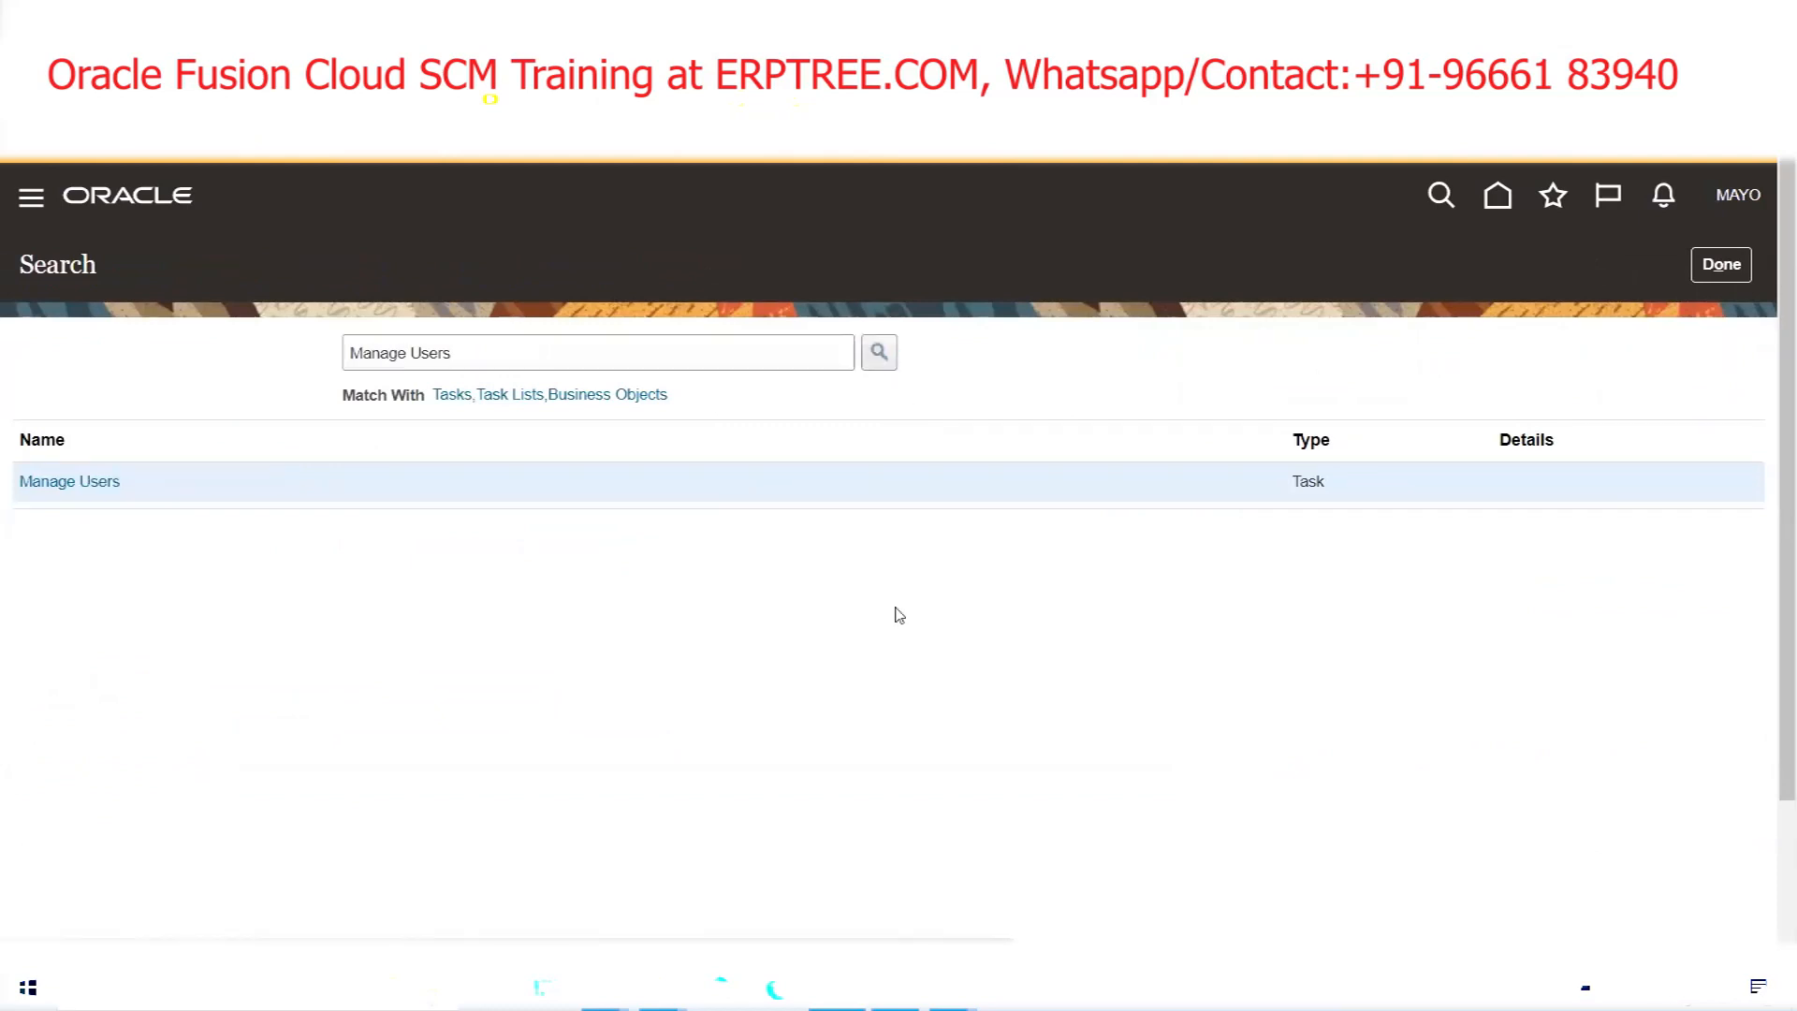
click(94, 482)
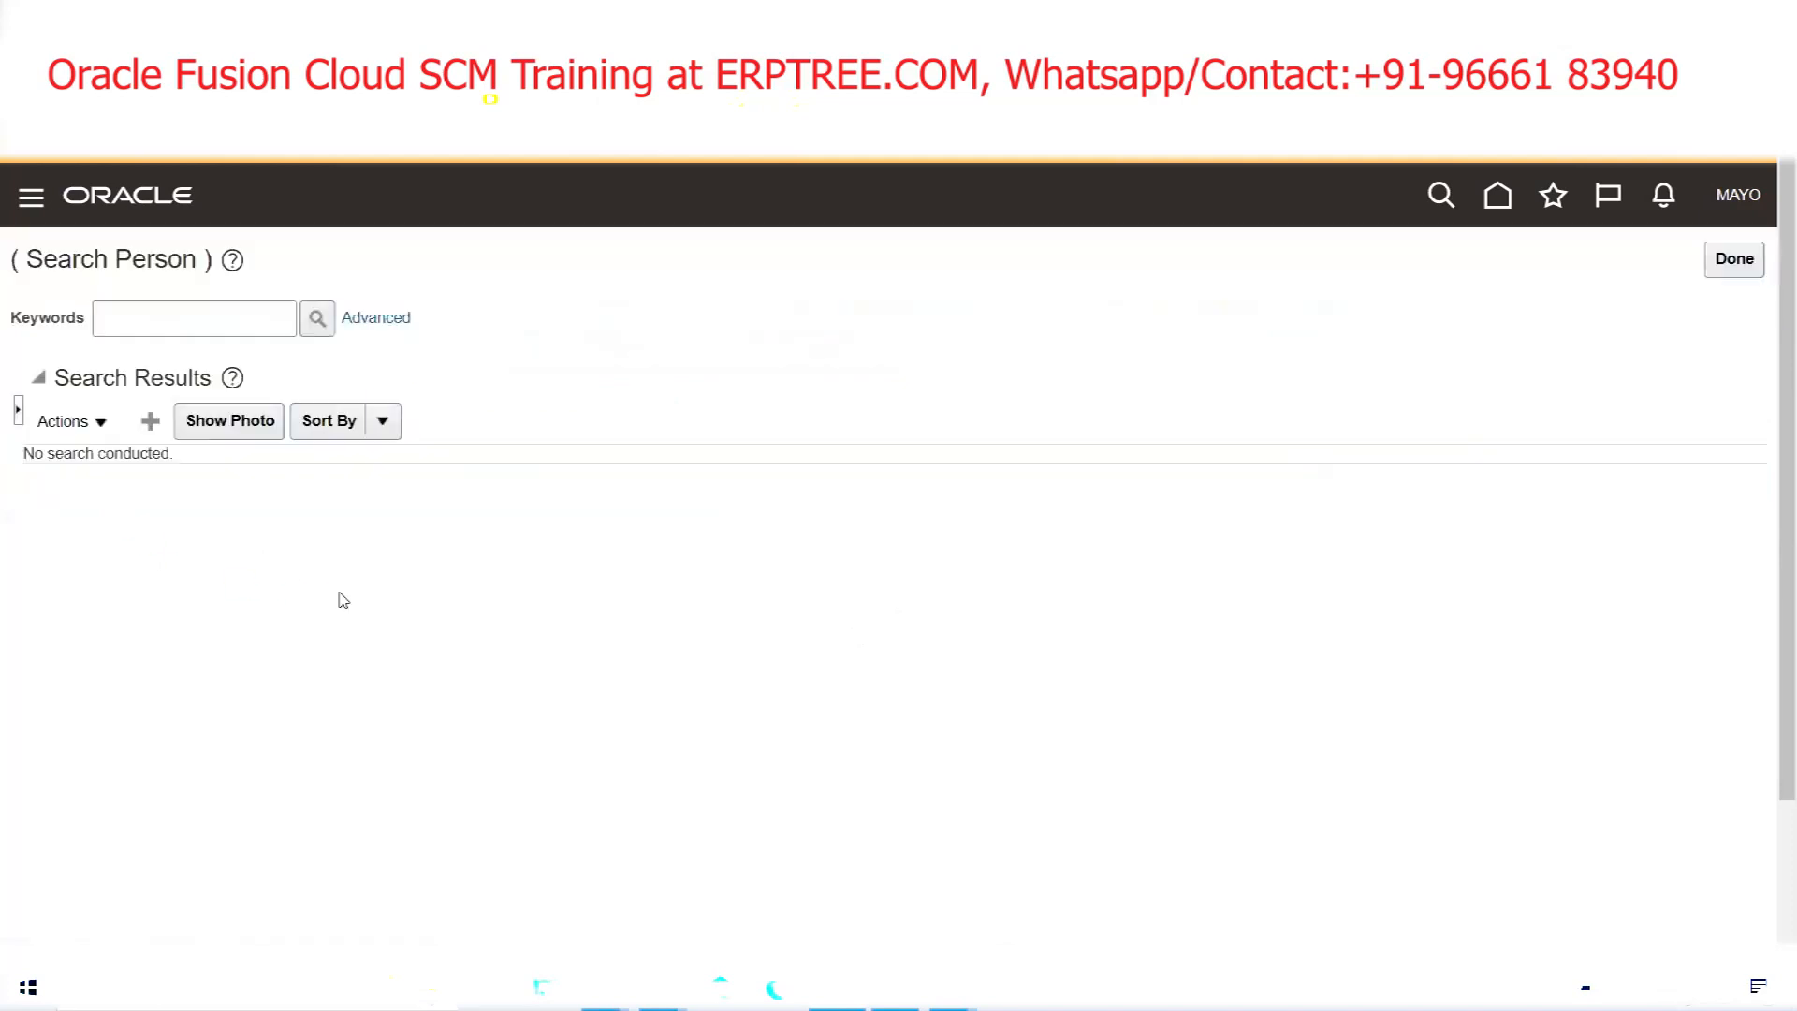
Create a new user from the Search Person page with the + (Create) button
click(150, 420)
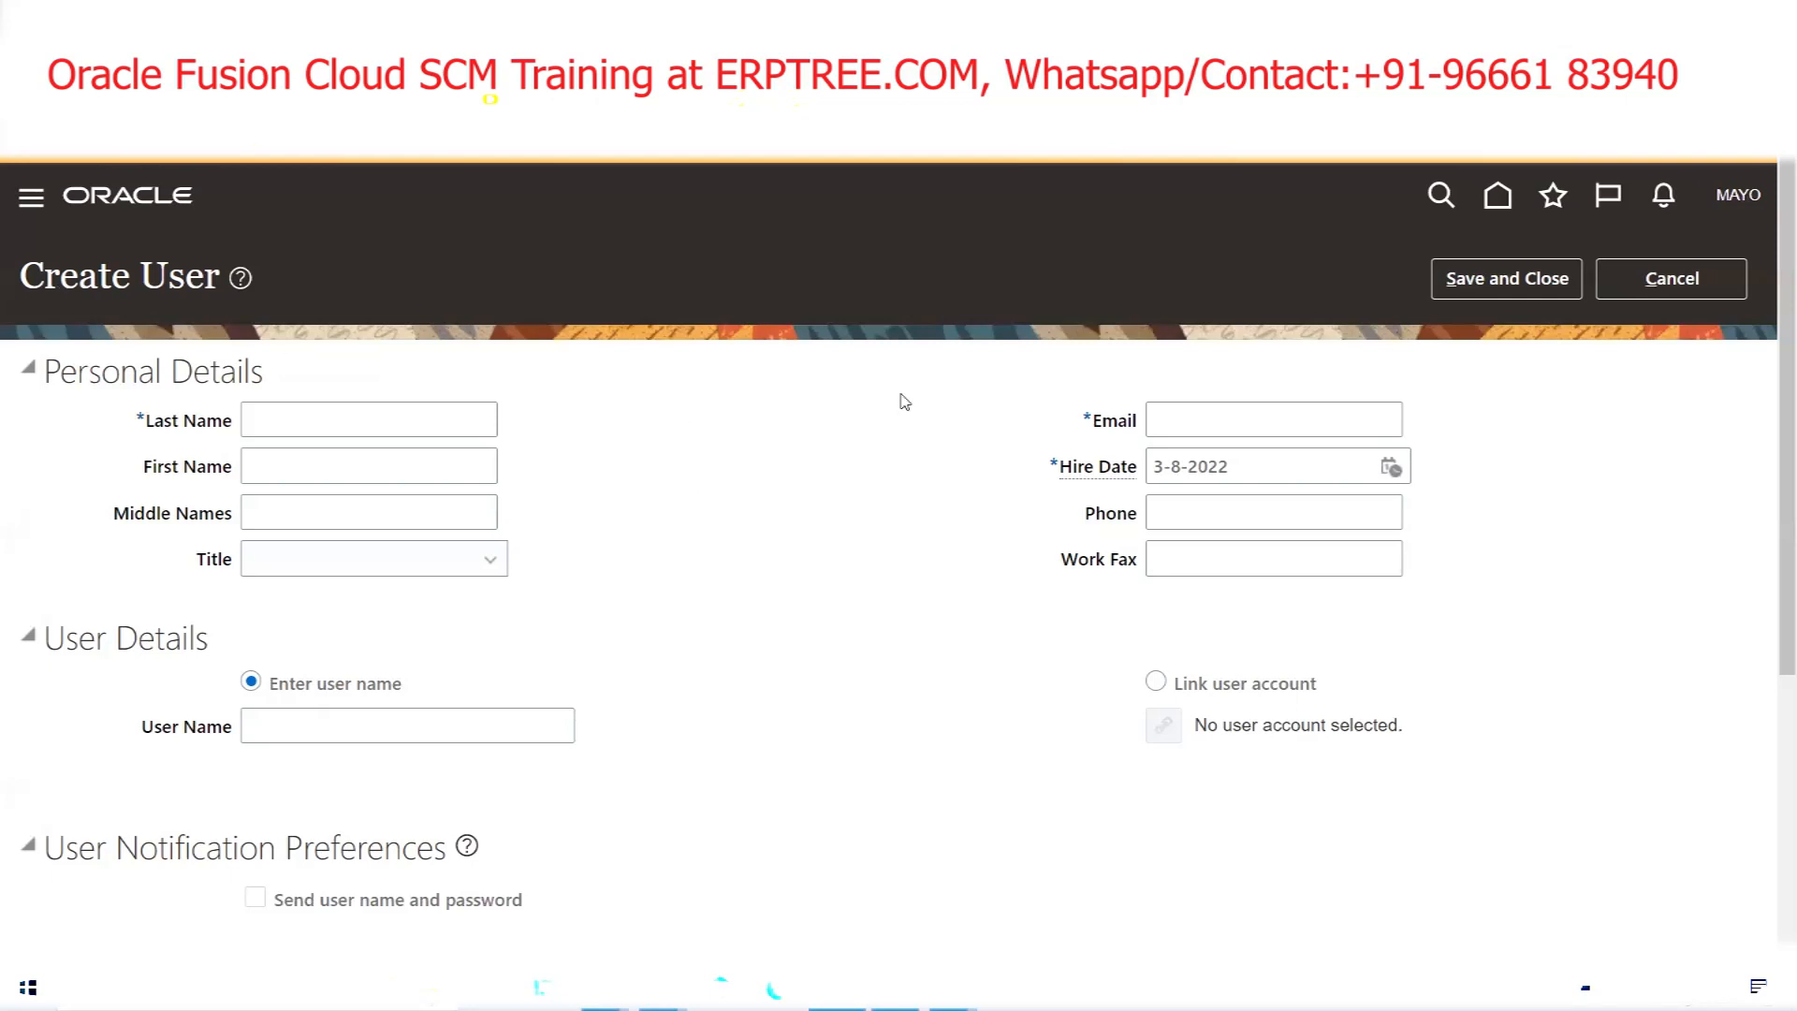
Fill in the user's Last Name and Email, leave Title unset, and select Link user account
click(375, 422)
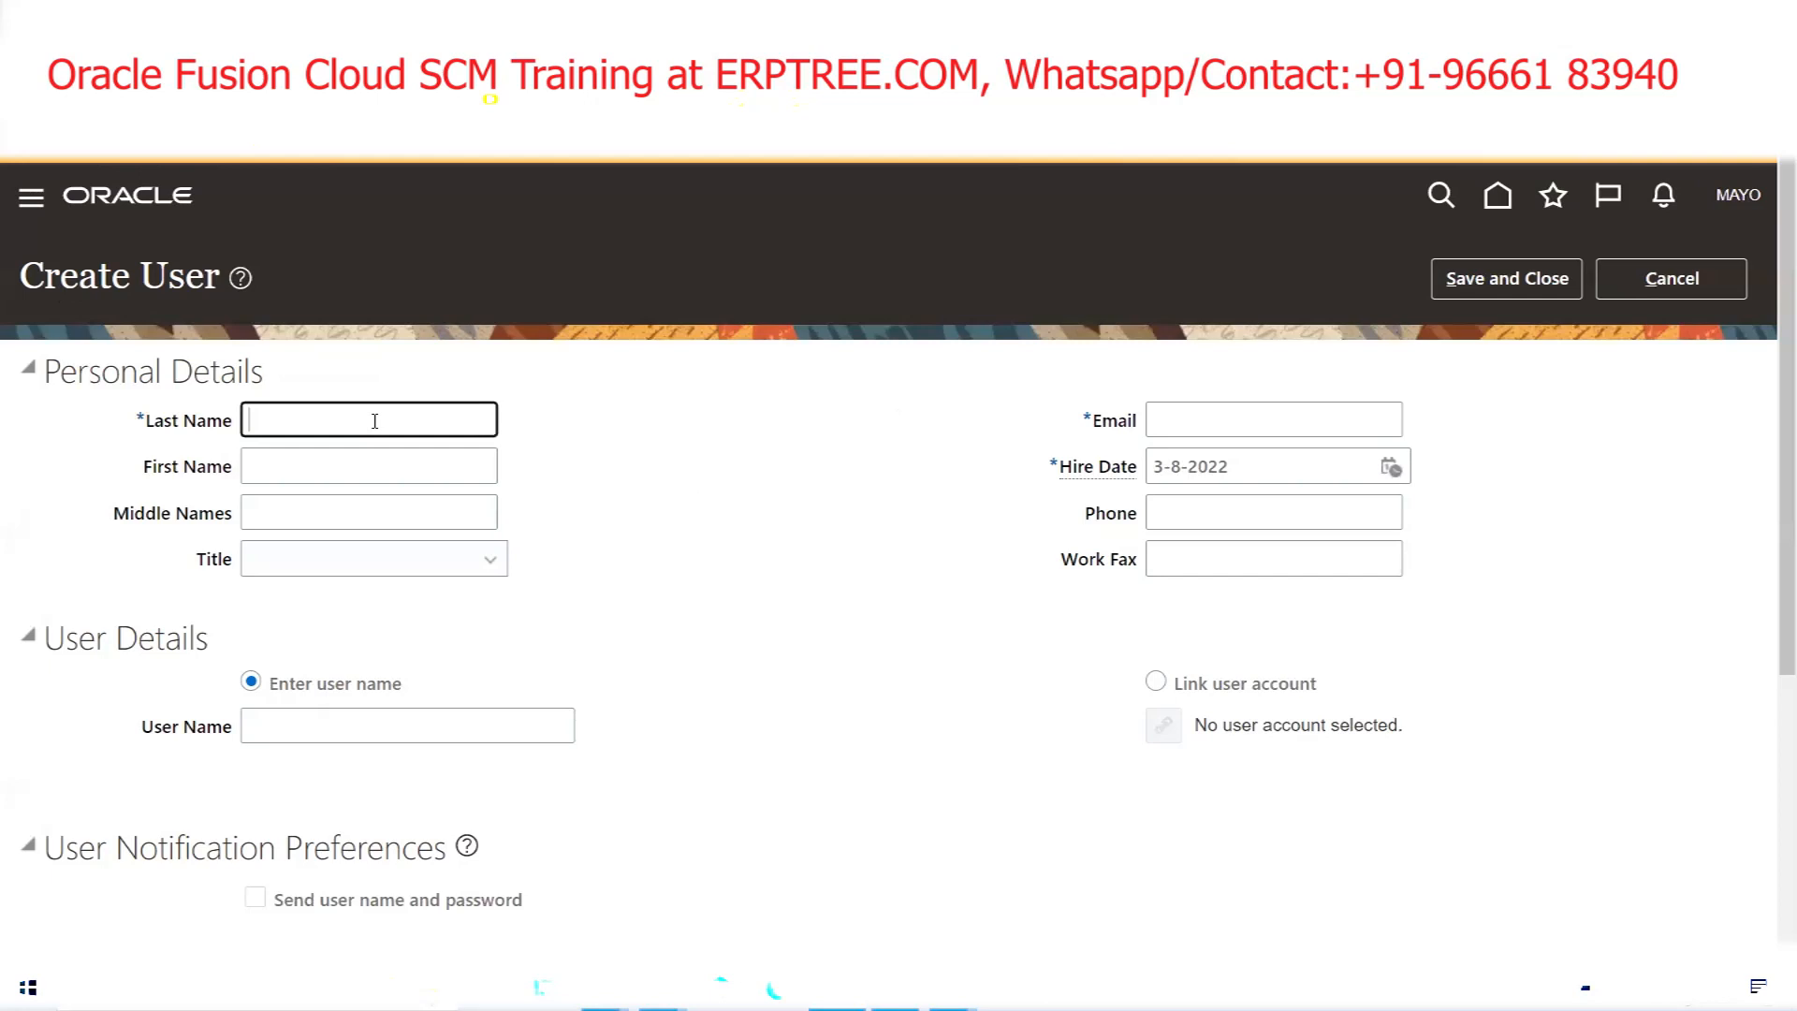
text(MAYO)
click(1202, 433)
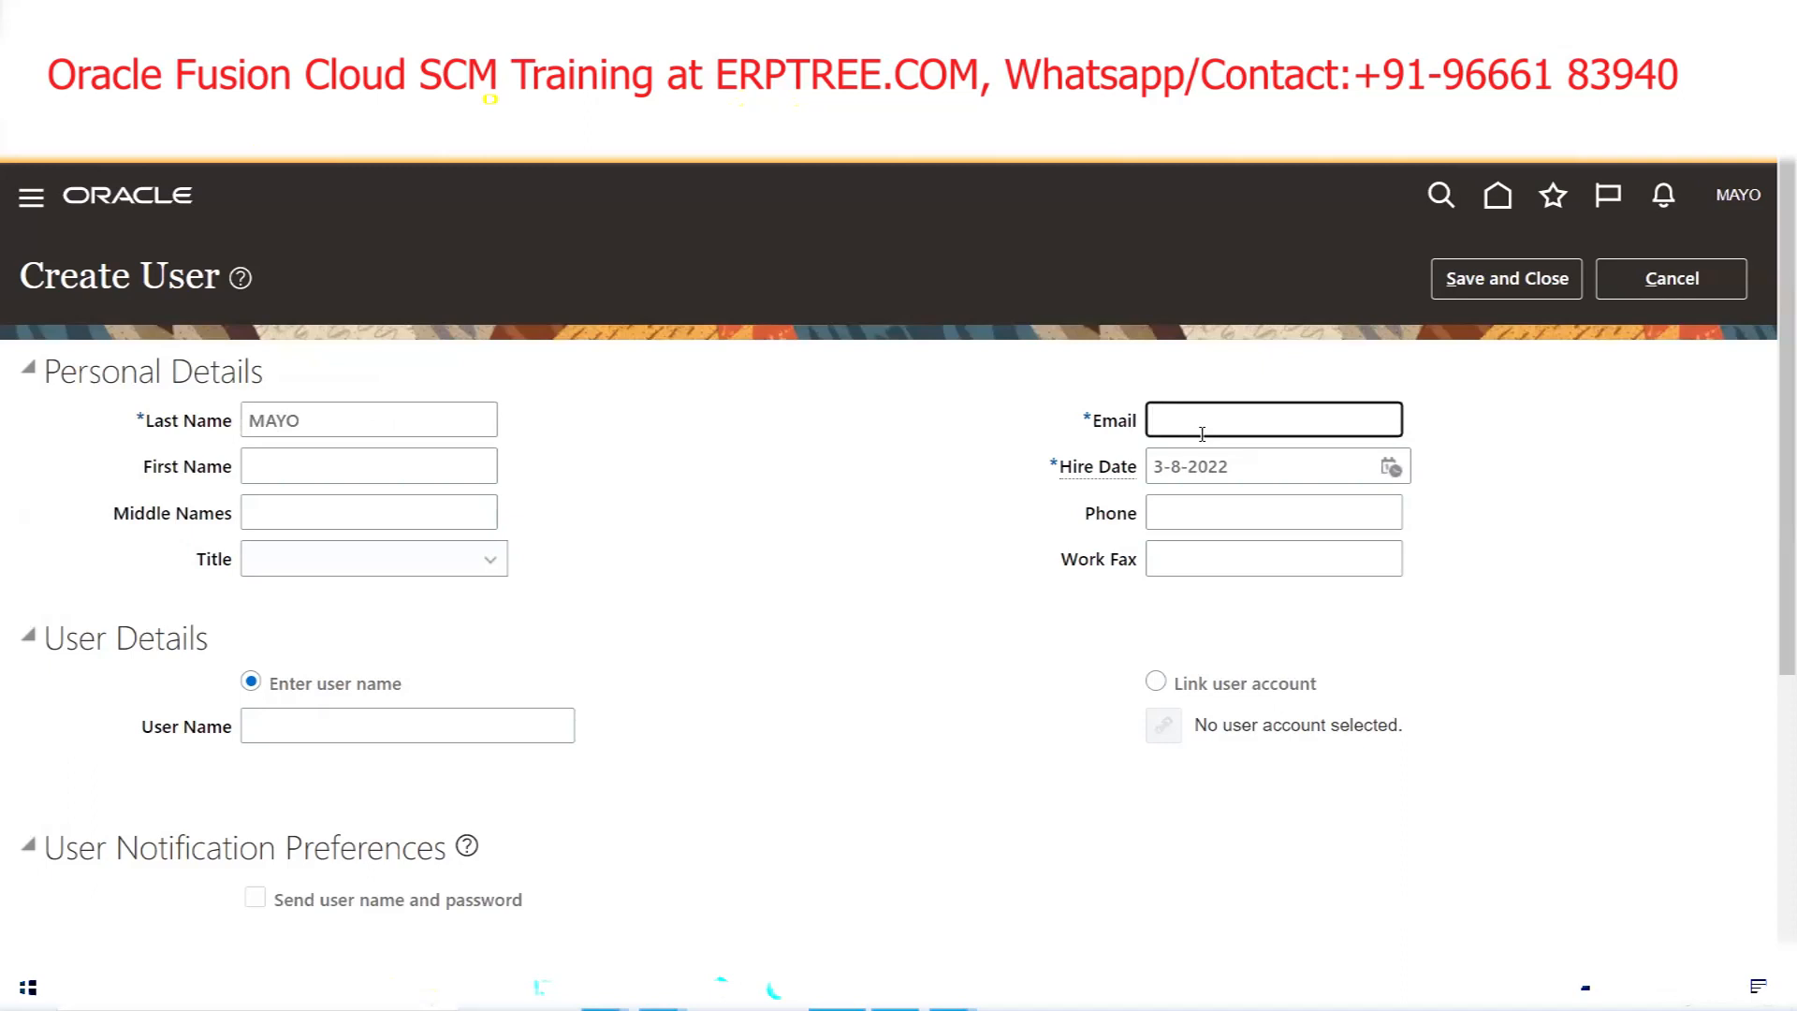
click(288, 569)
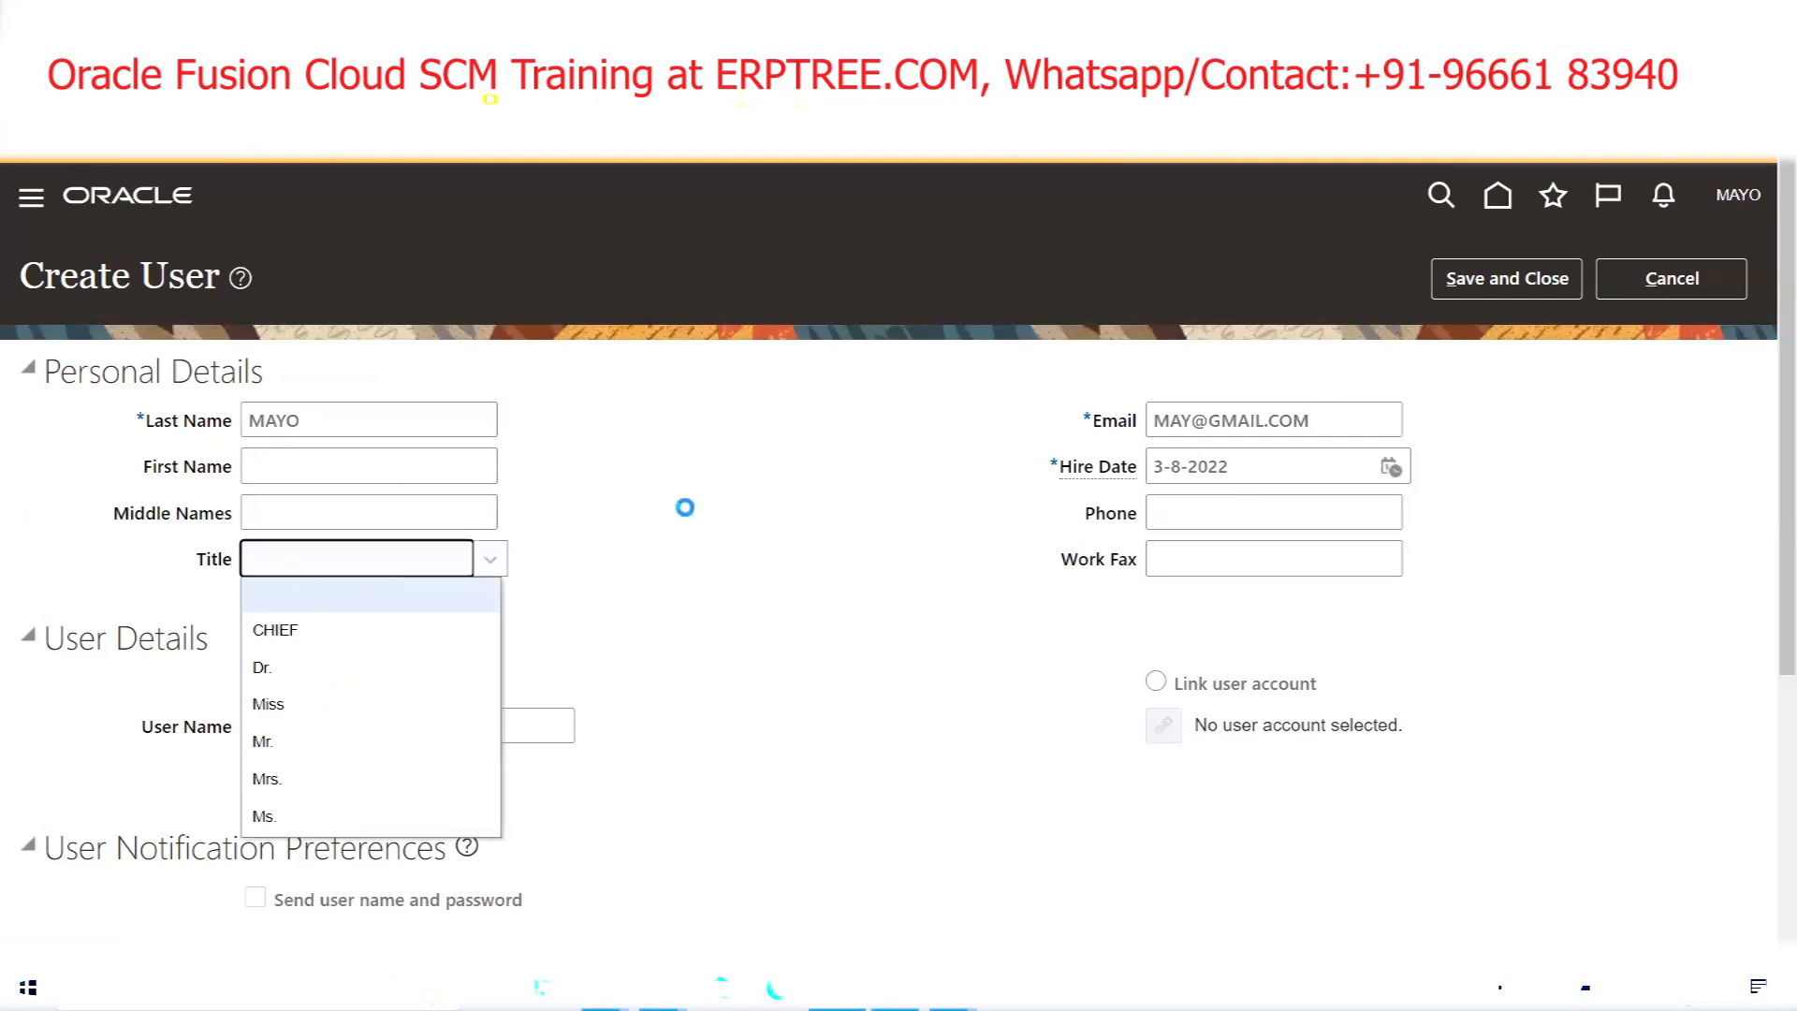
click(686, 508)
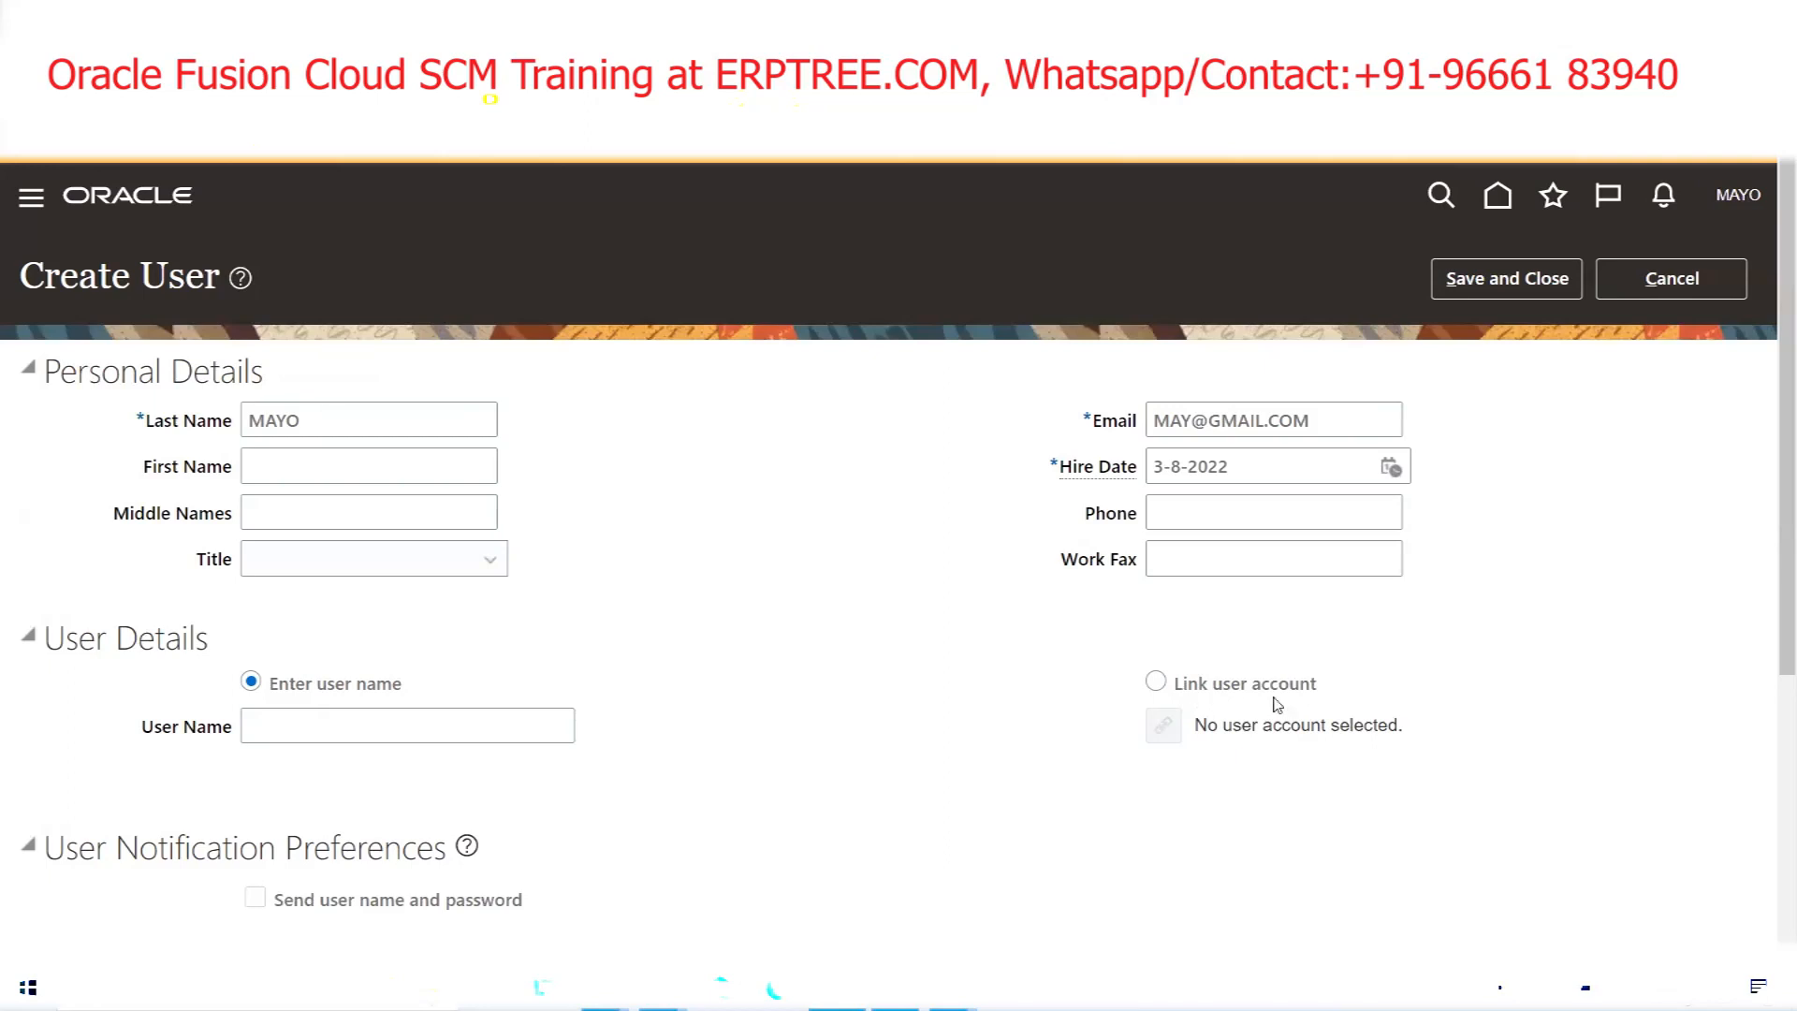
click(1156, 683)
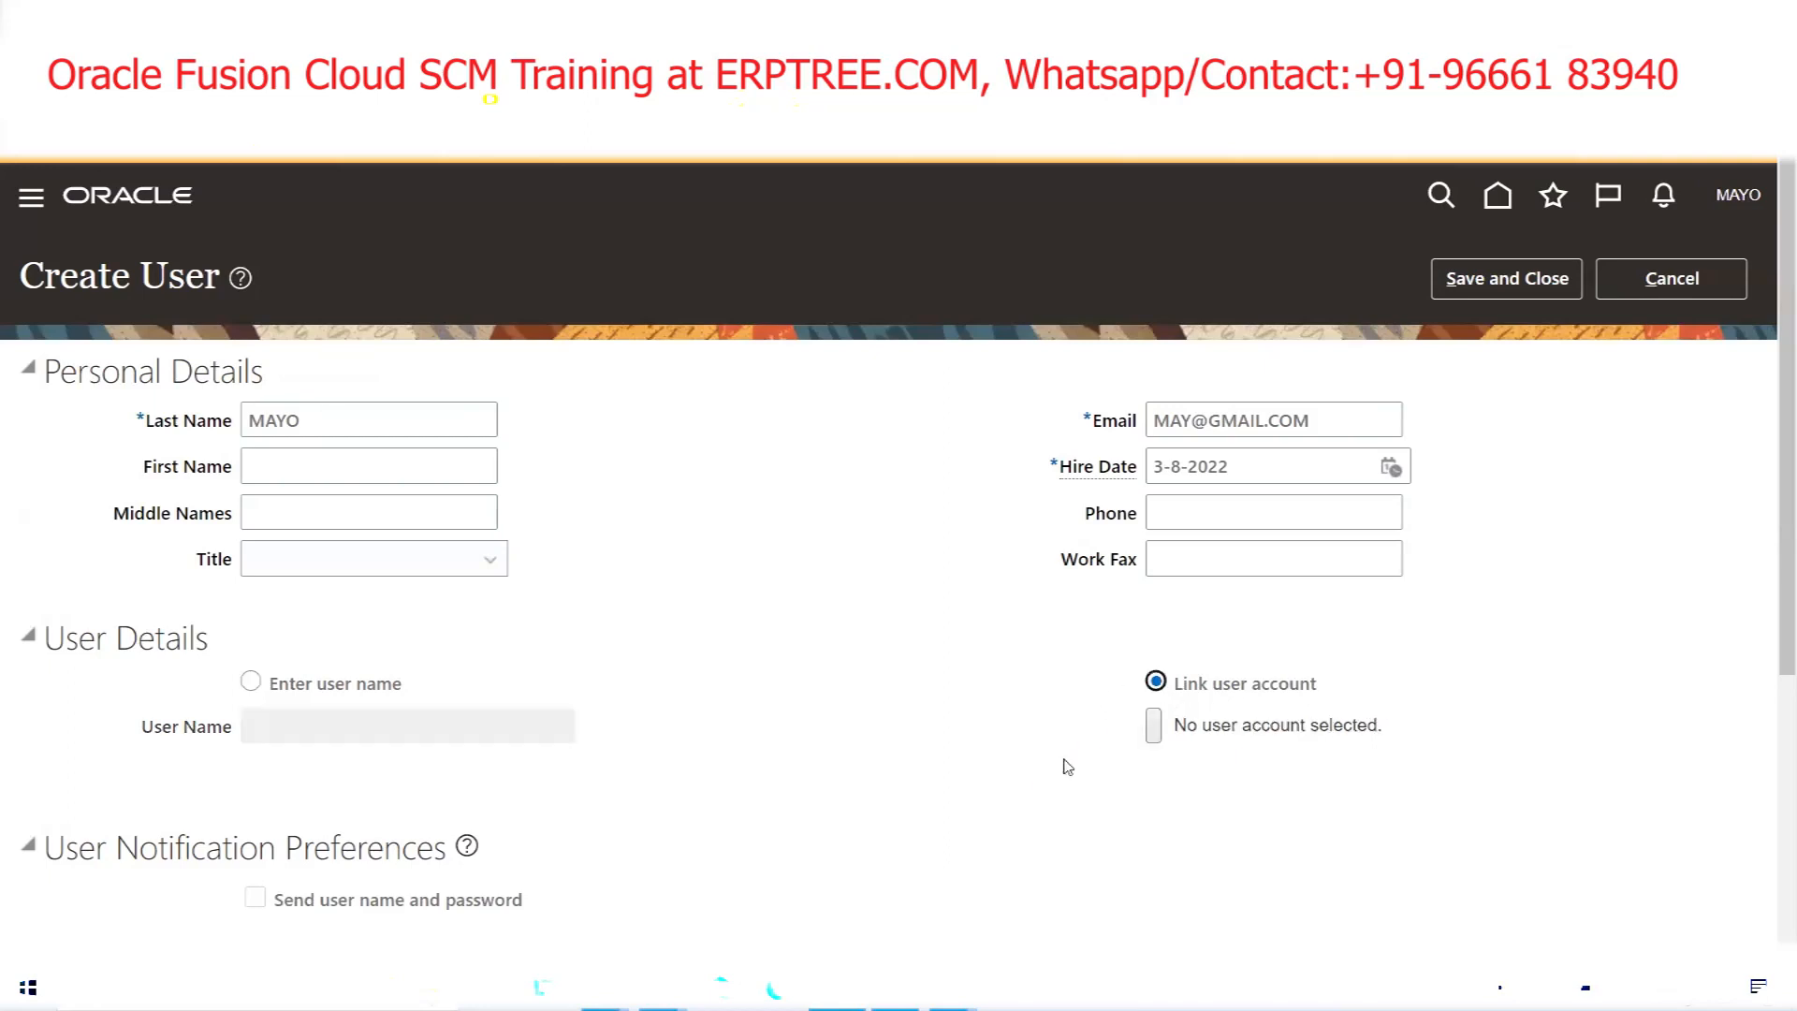
Search for the MAYO login and link it to the new user record
click(1166, 728)
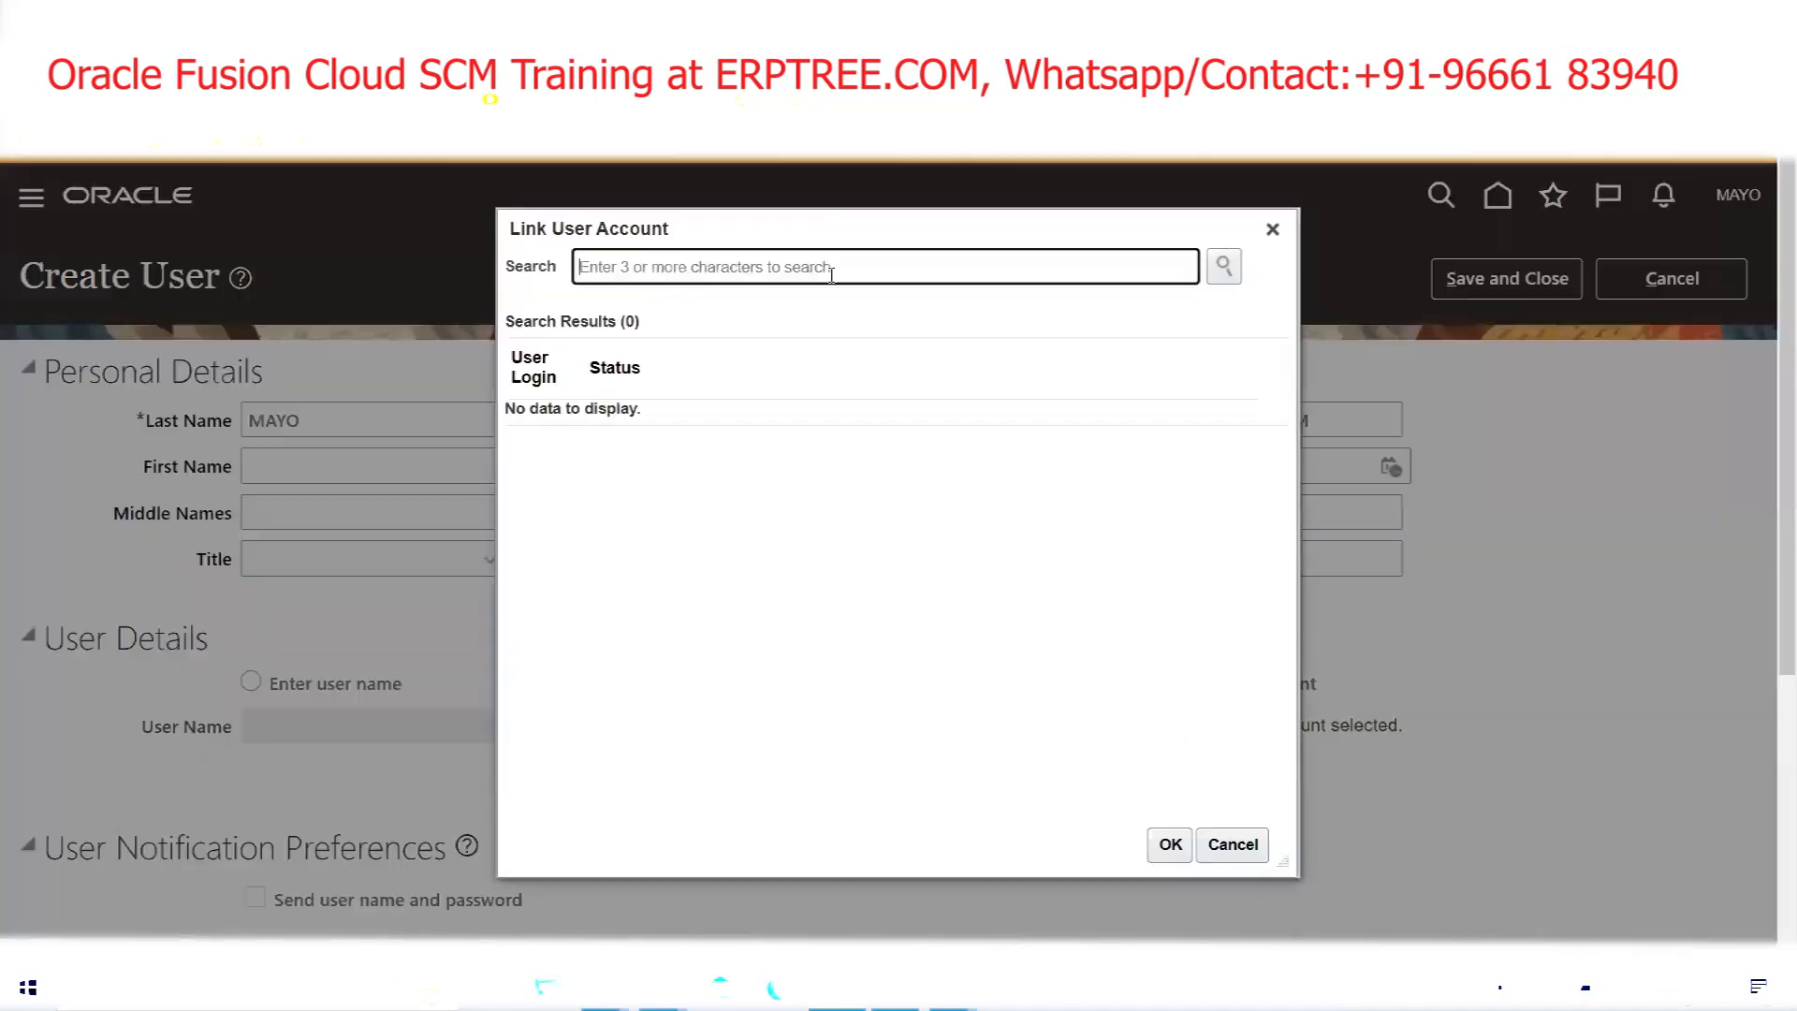
text(MAYO)
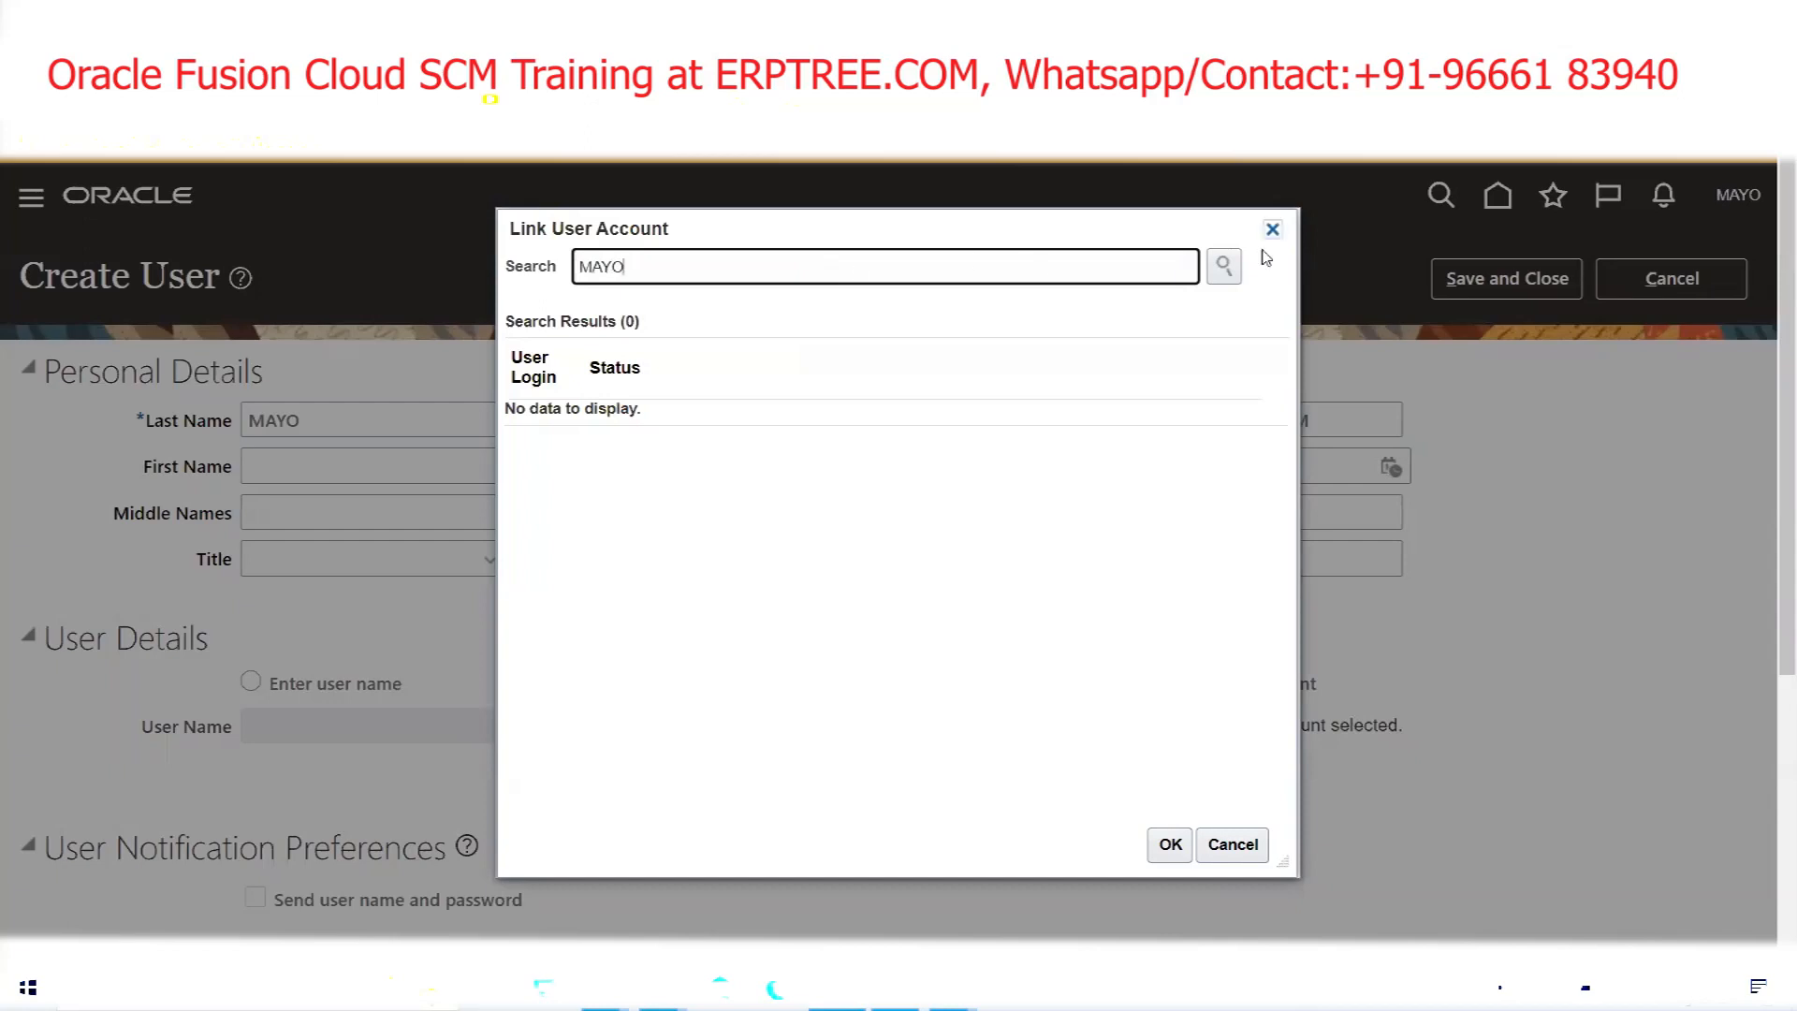
click(1227, 276)
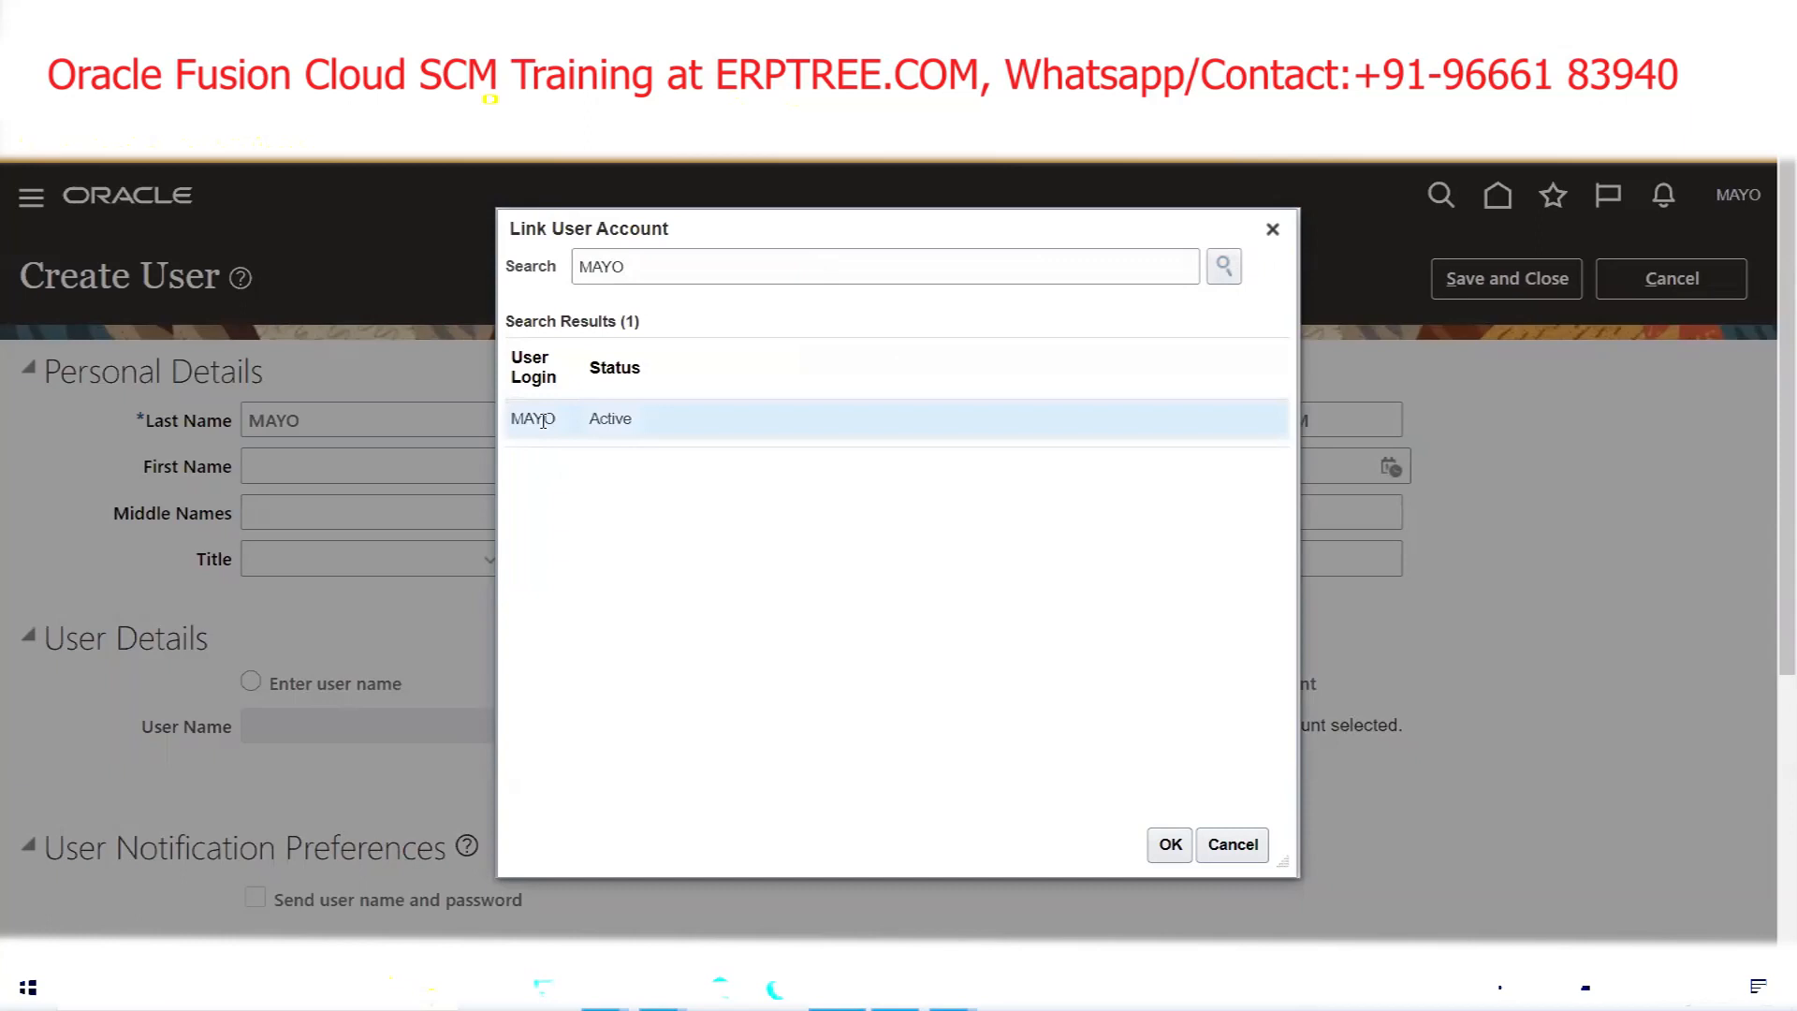
click(1171, 845)
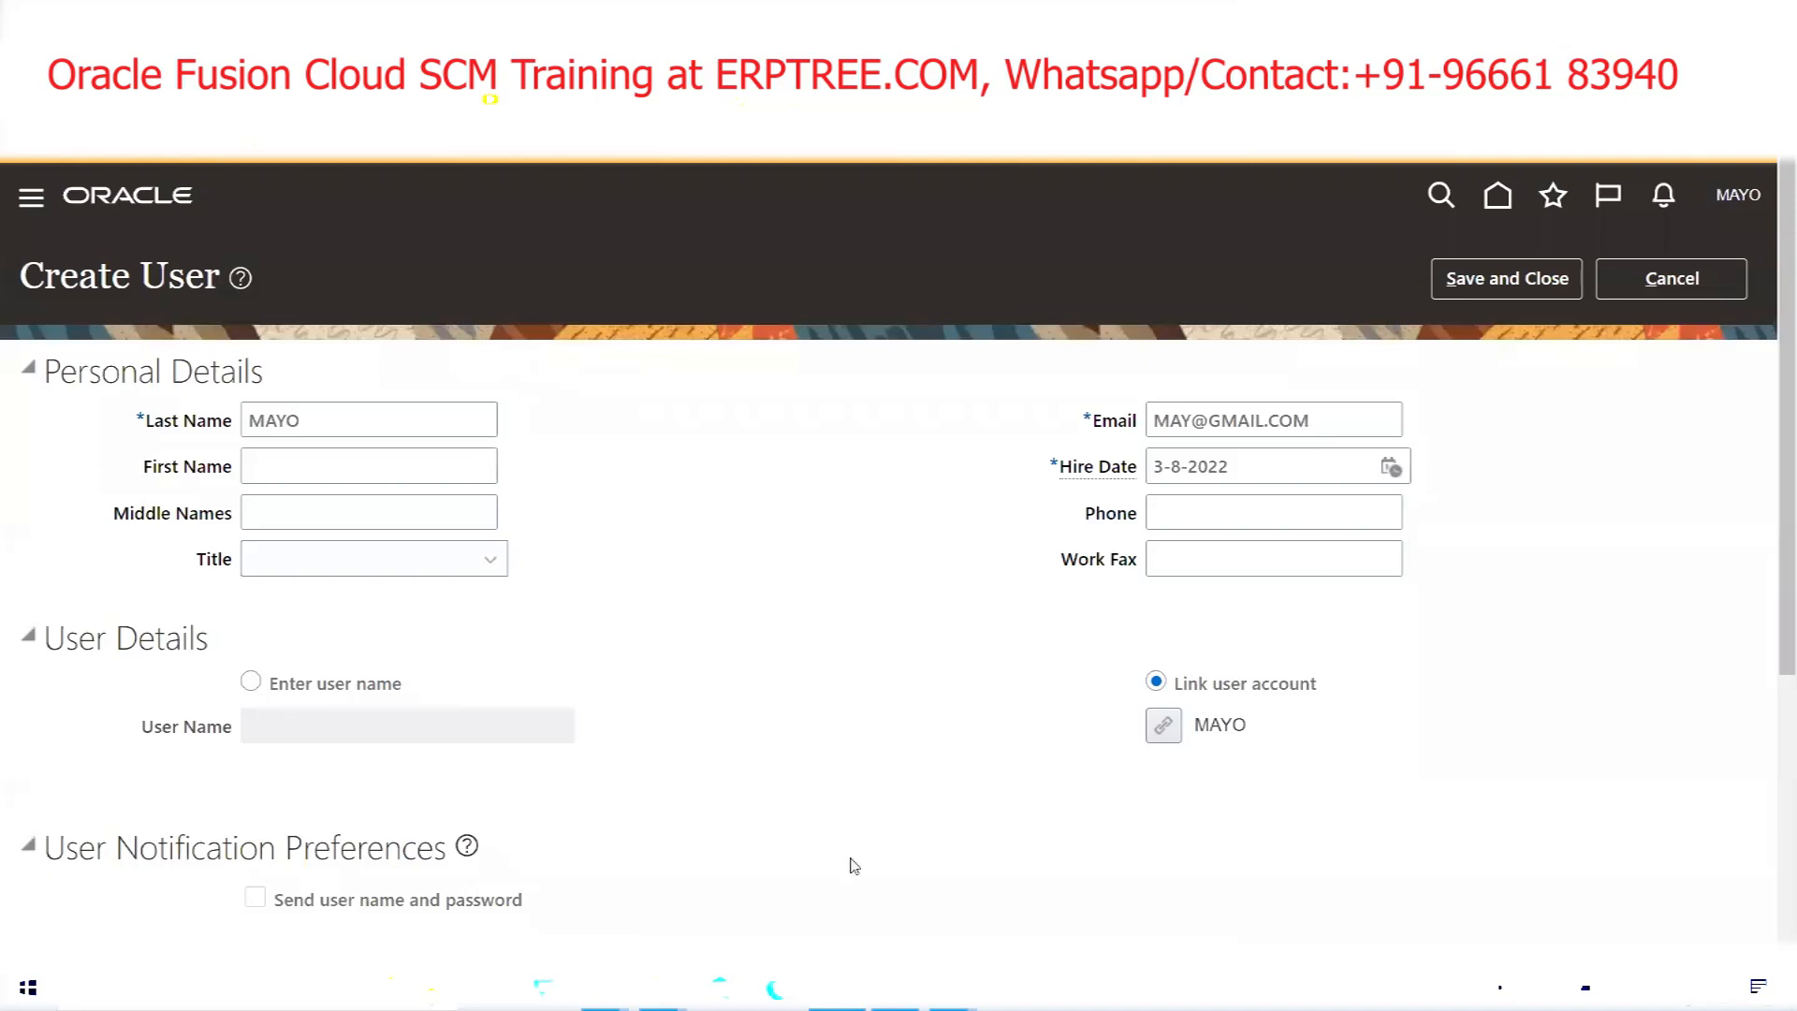
Choose Employee as the new user's Person Type under Employment Information
scroll(766, 667, down, 4)
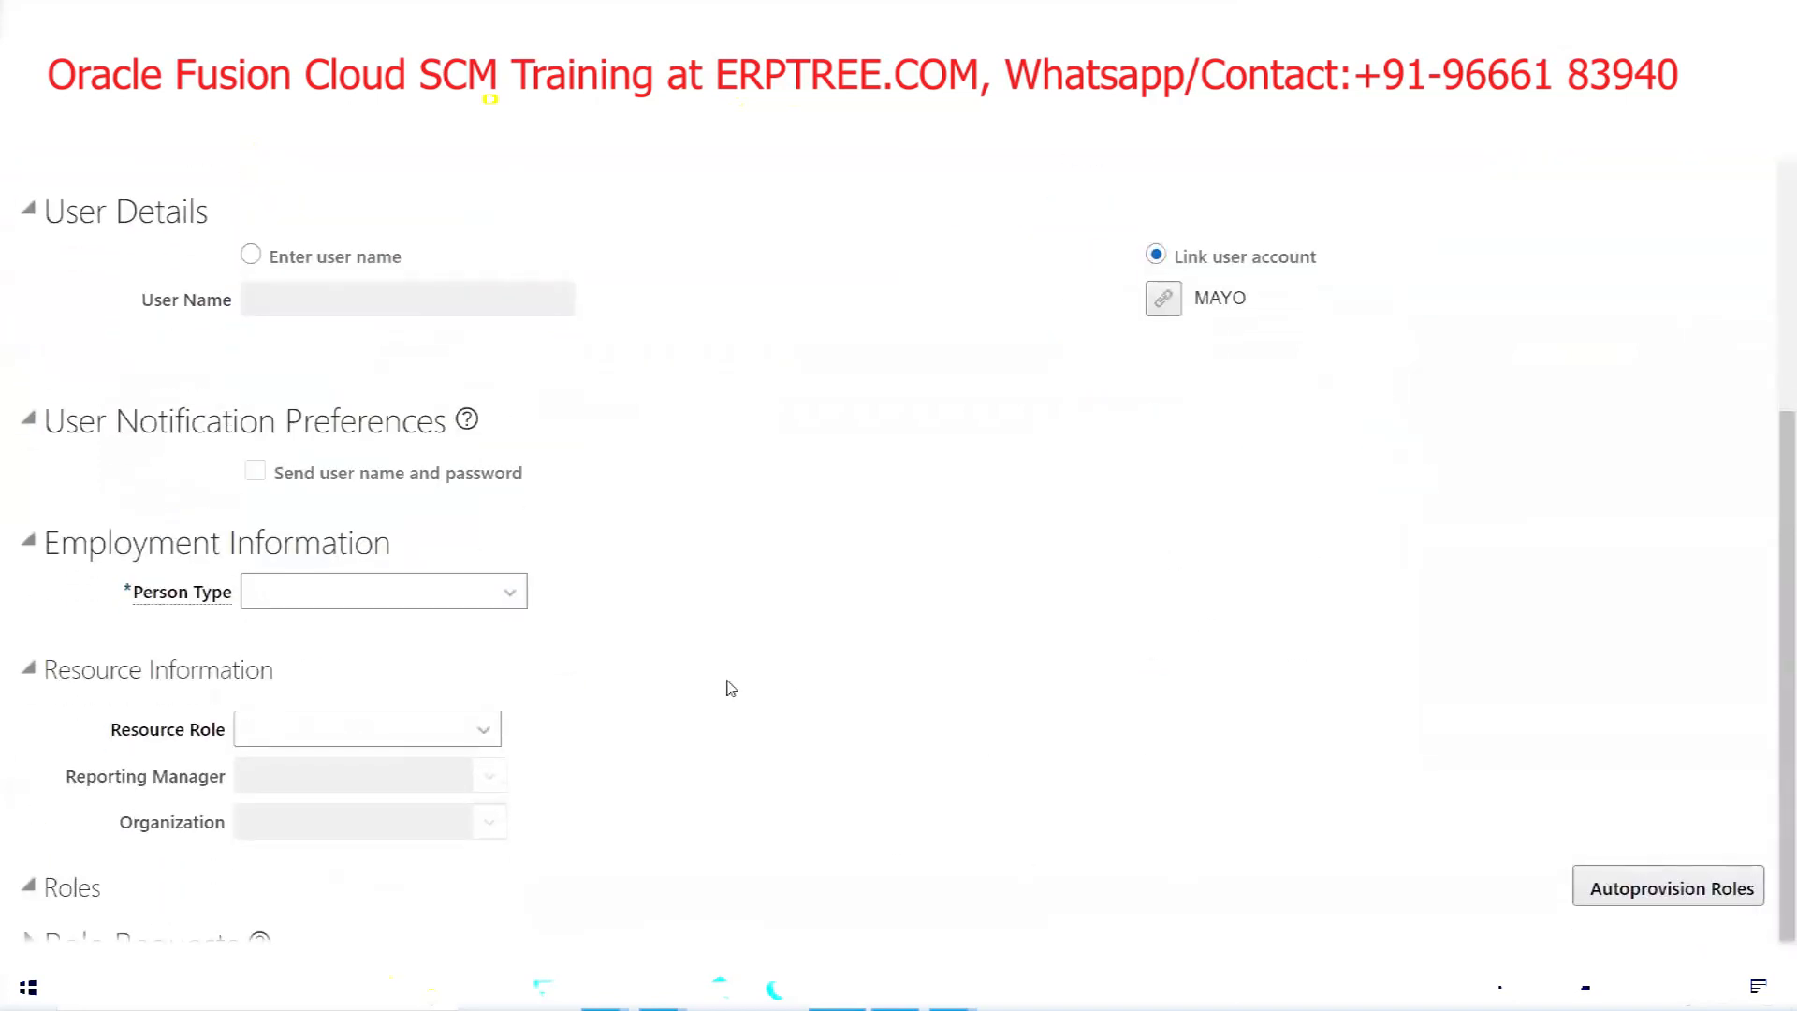
click(473, 599)
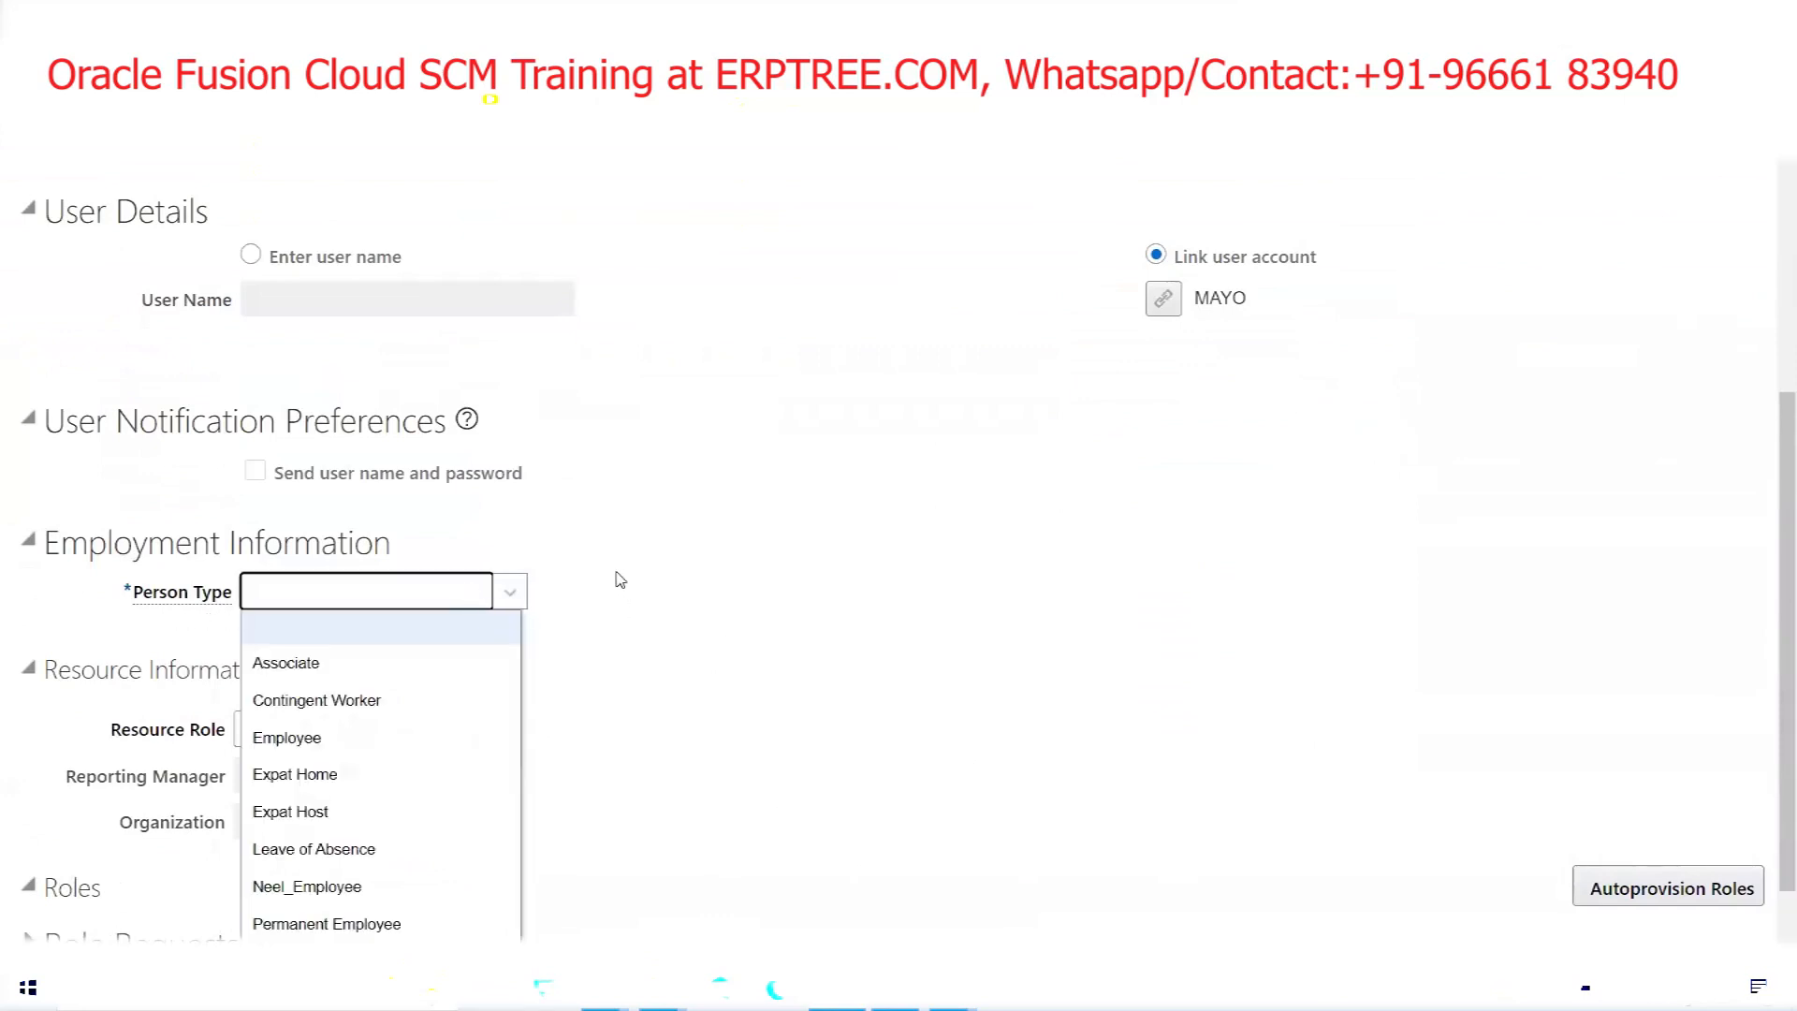
scroll(619, 581, down, 1)
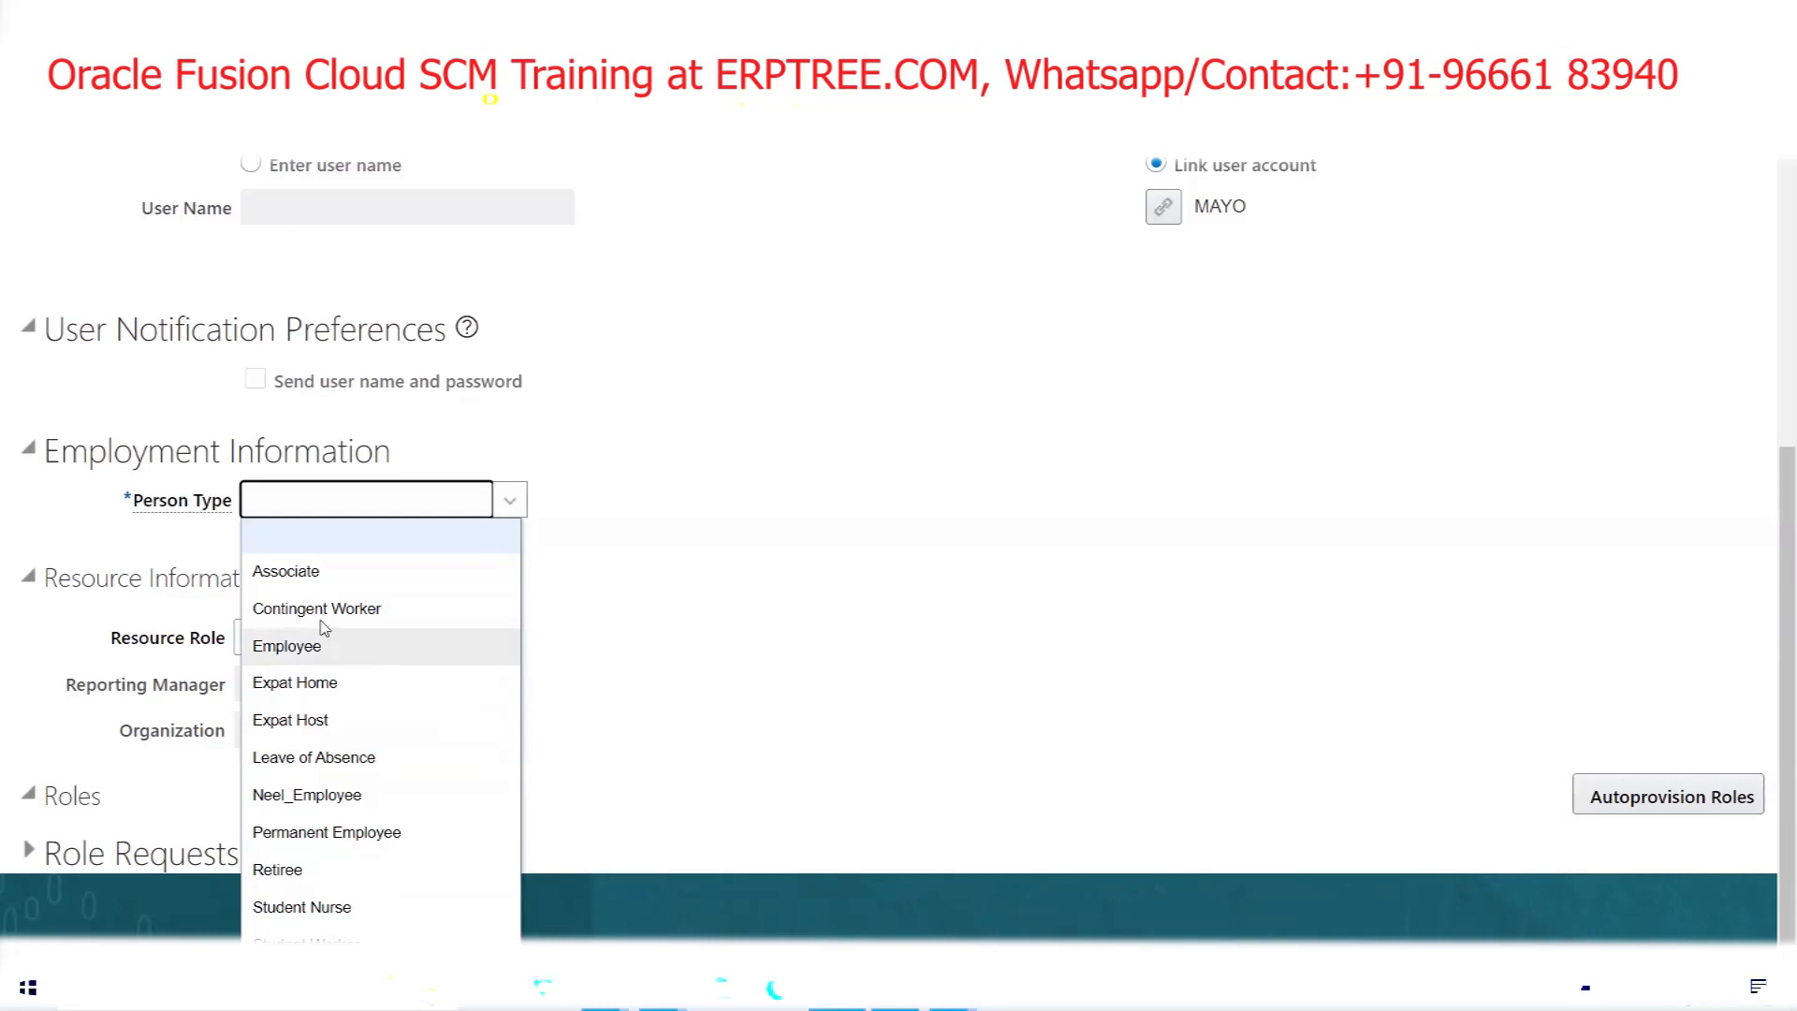
mouse_move(196, 508)
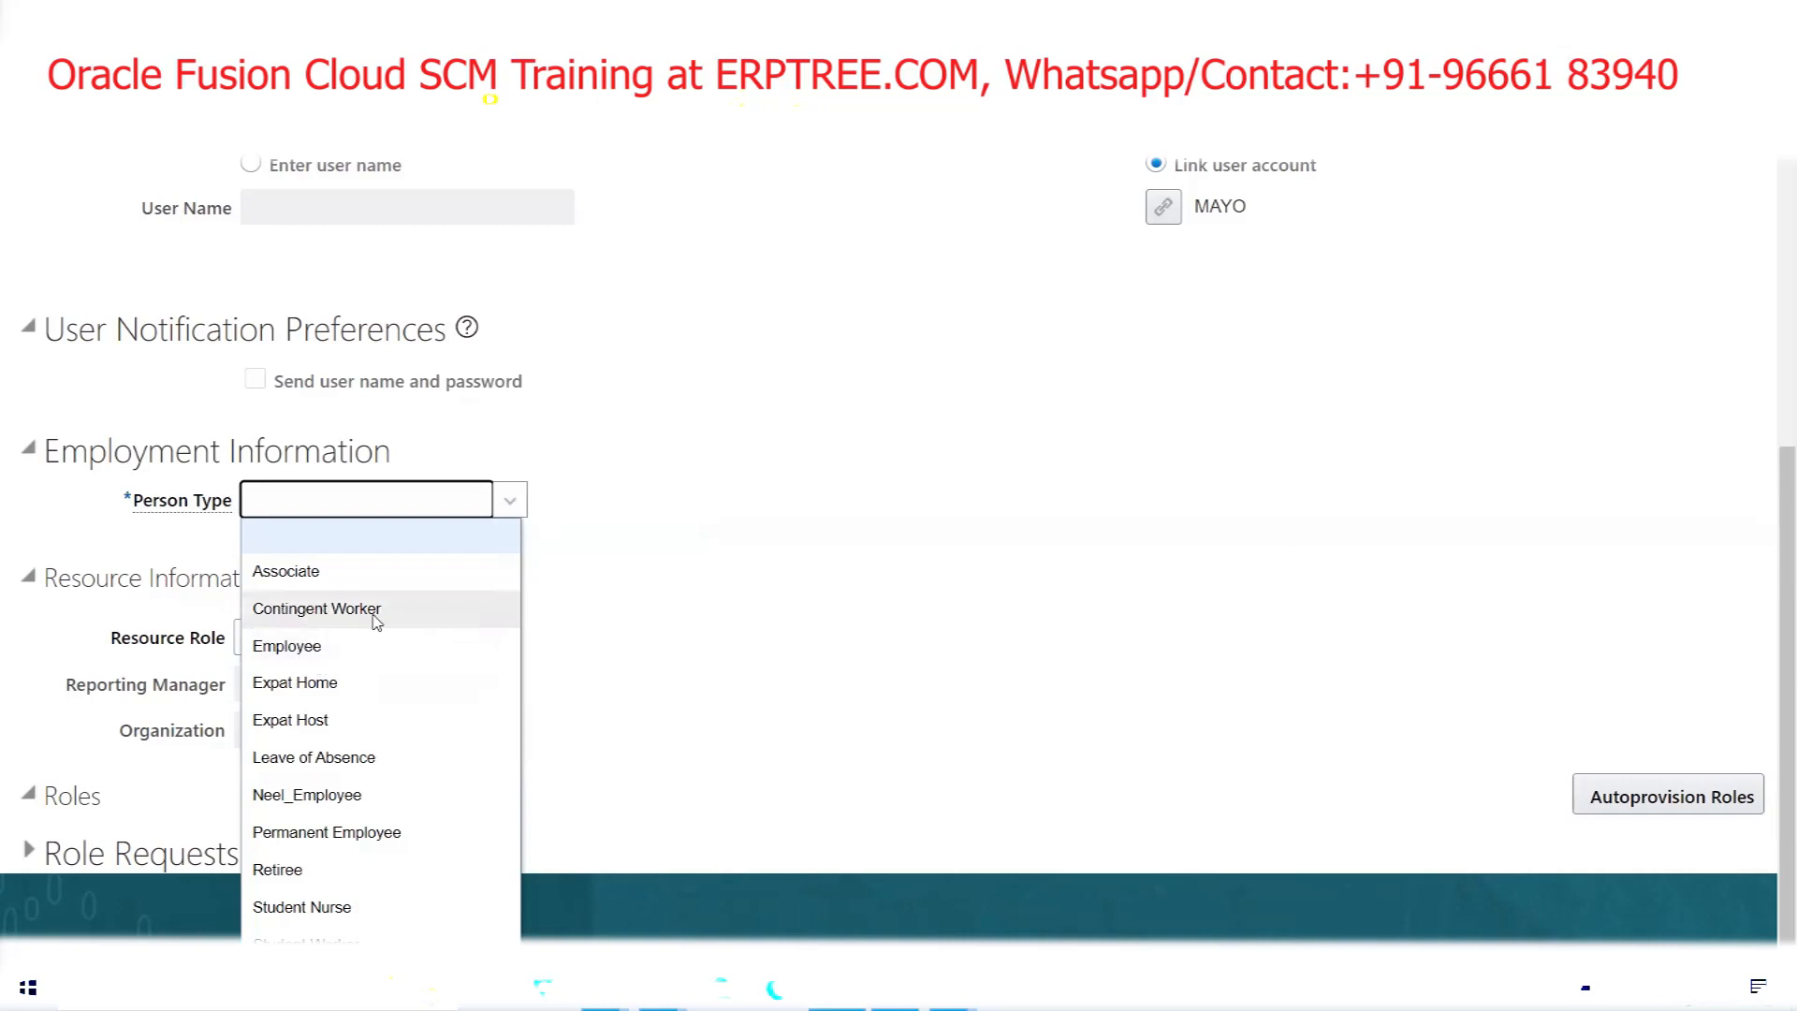
click(329, 647)
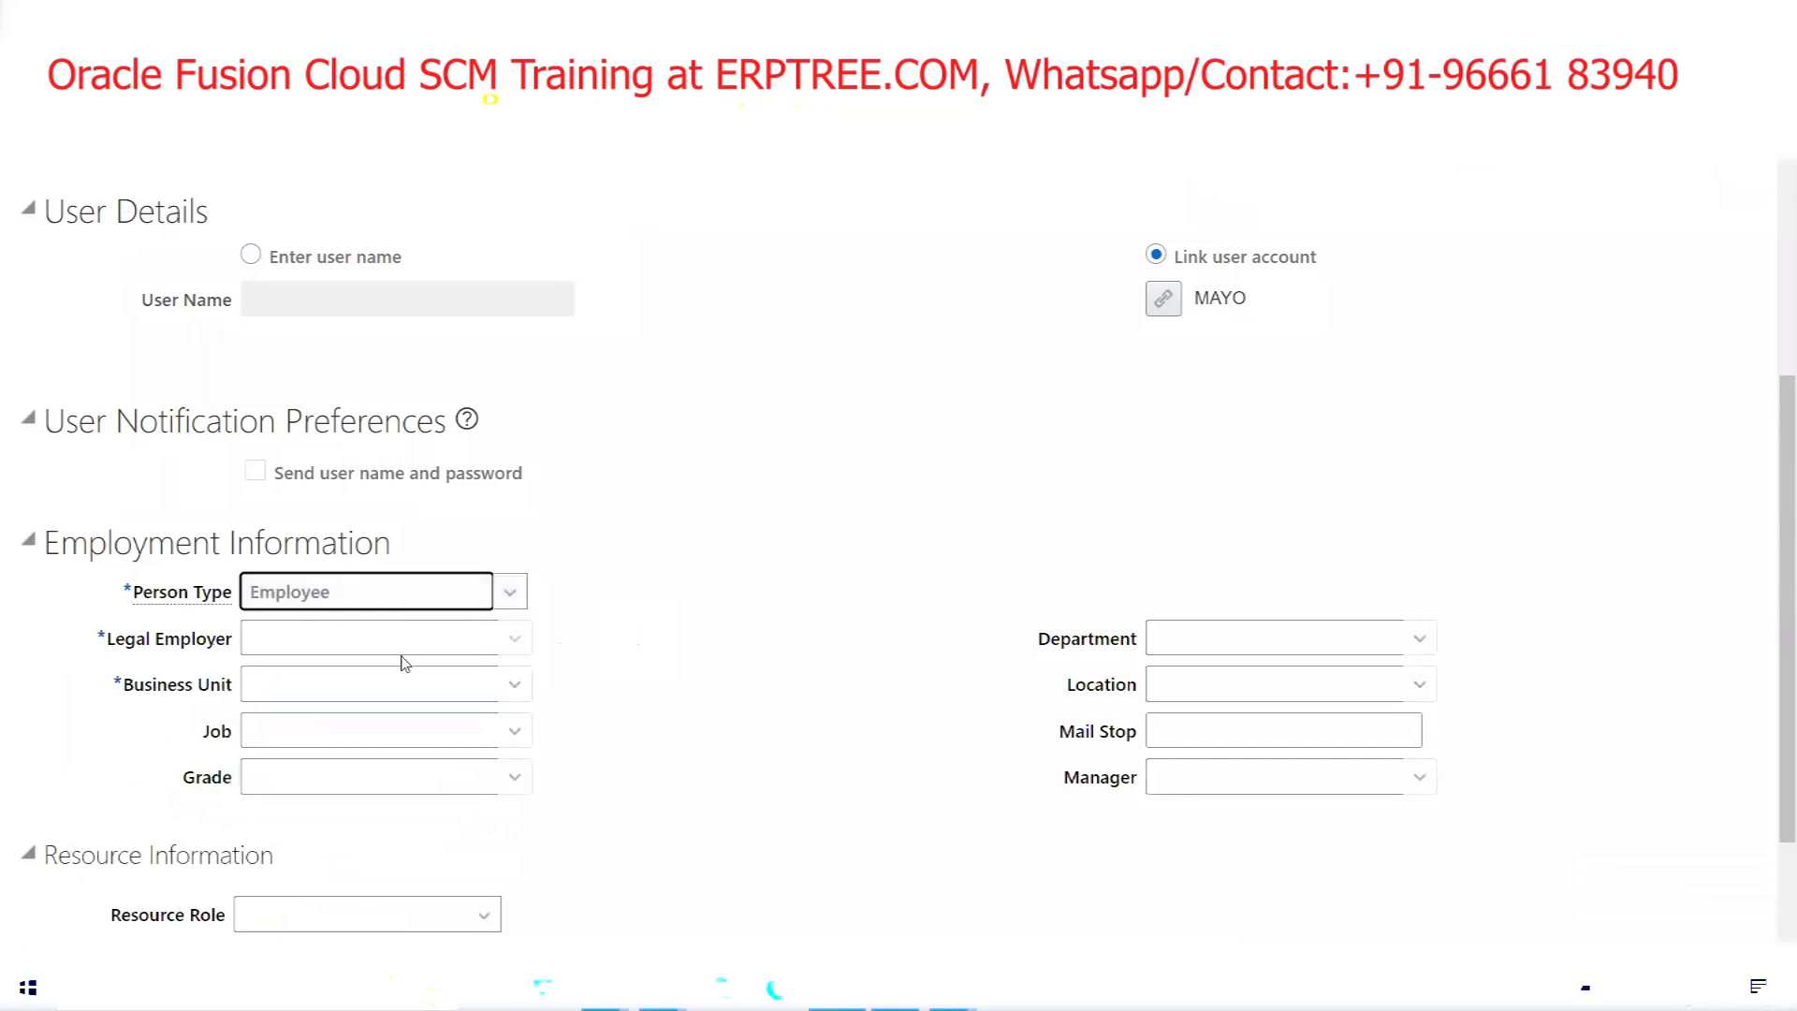
Set Legal Employer to MAYOCLINICS USA Legal Entity US, replacing a mistaken AMEX entry
click(309, 646)
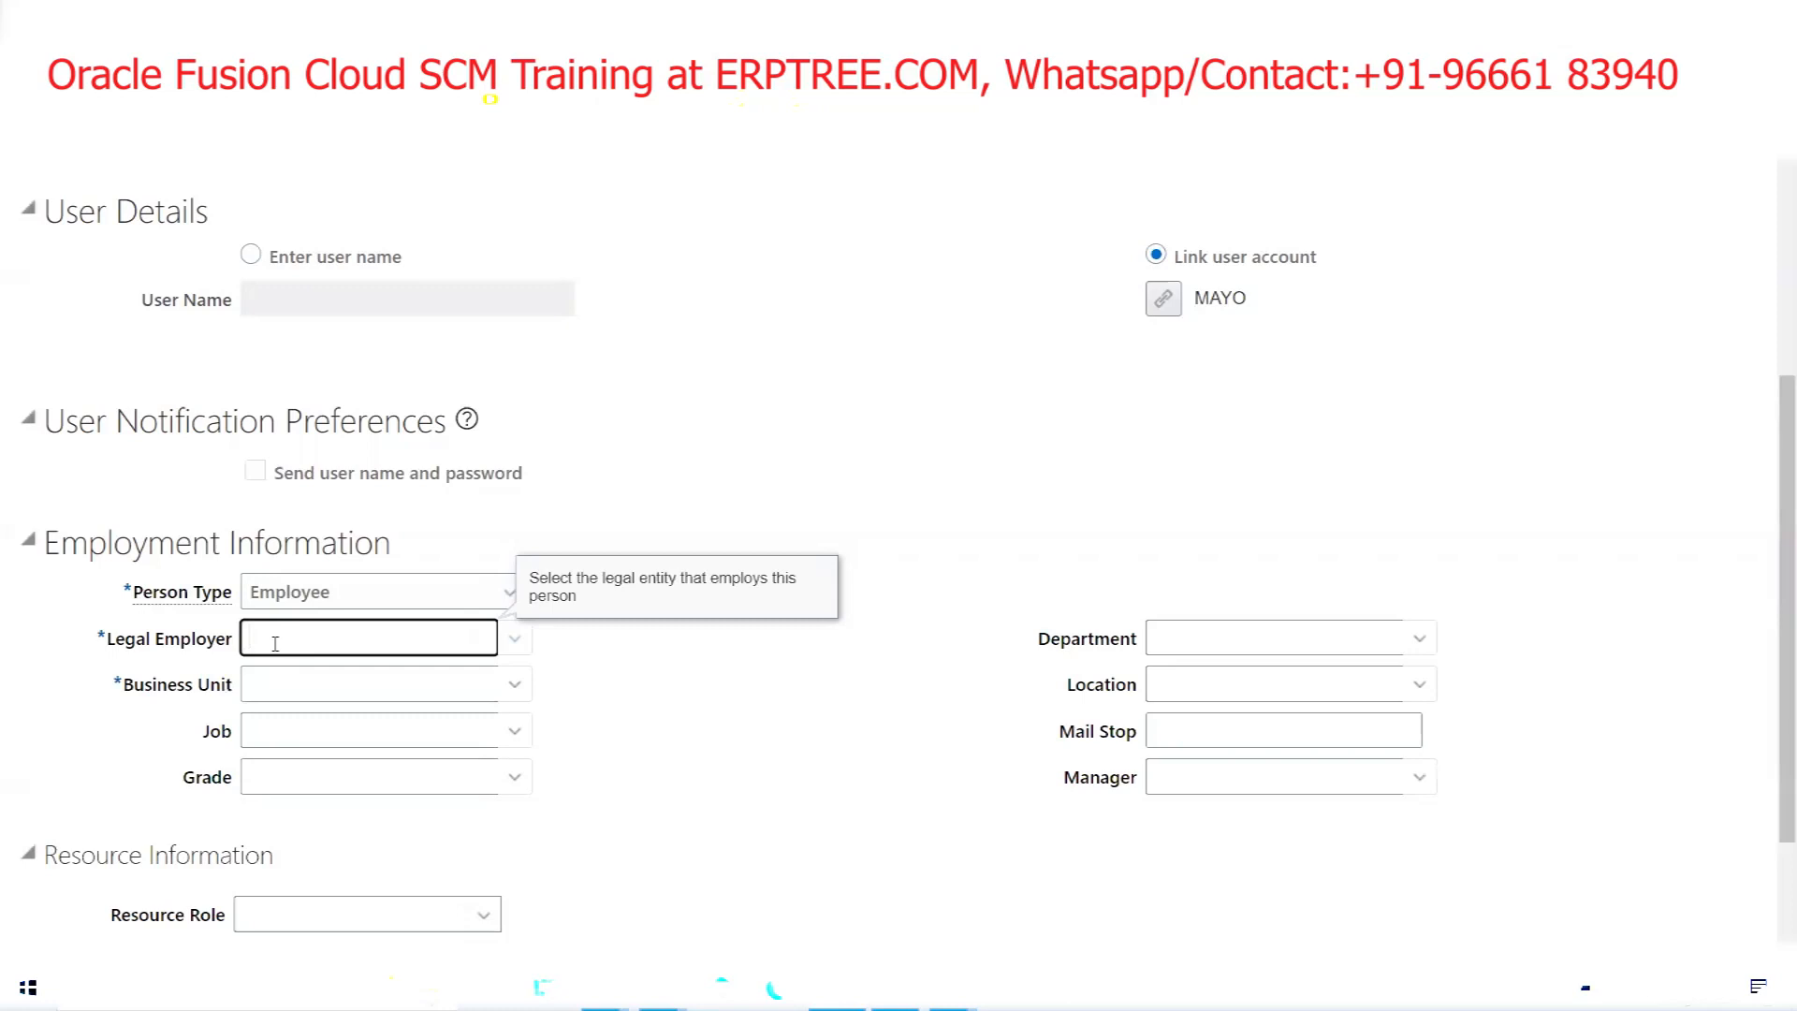
text(AYO)
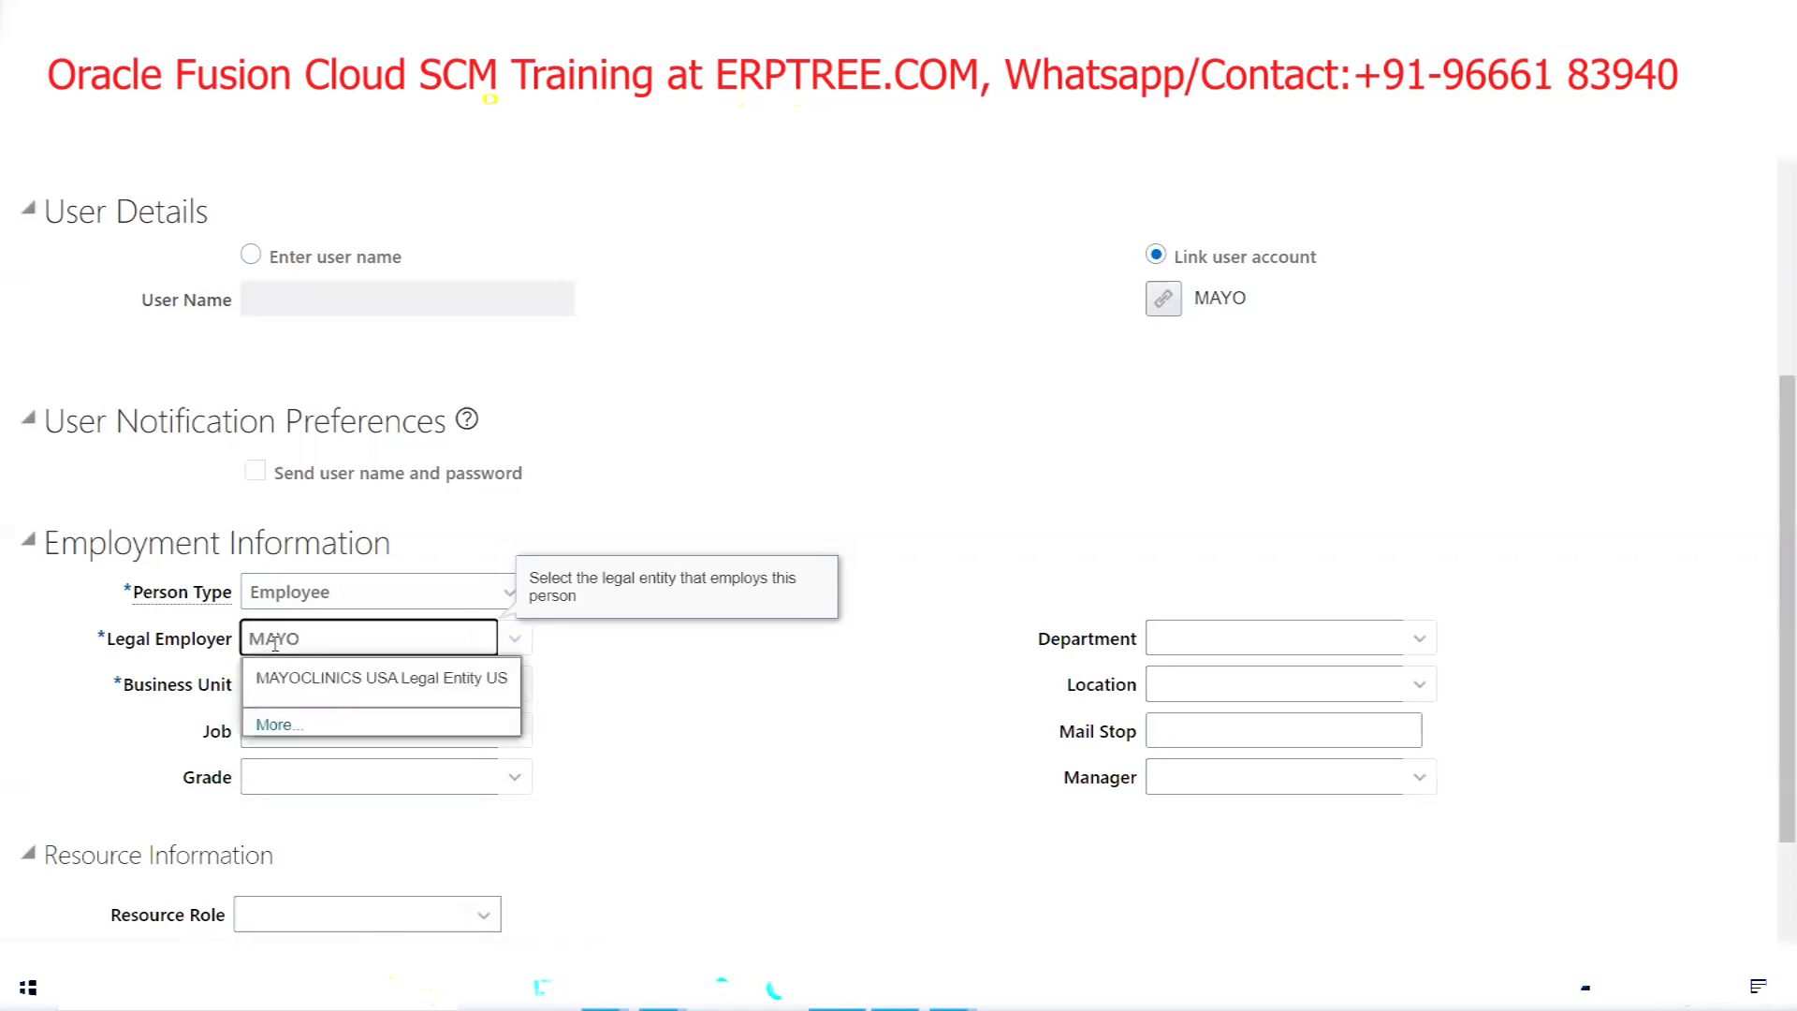
click(356, 695)
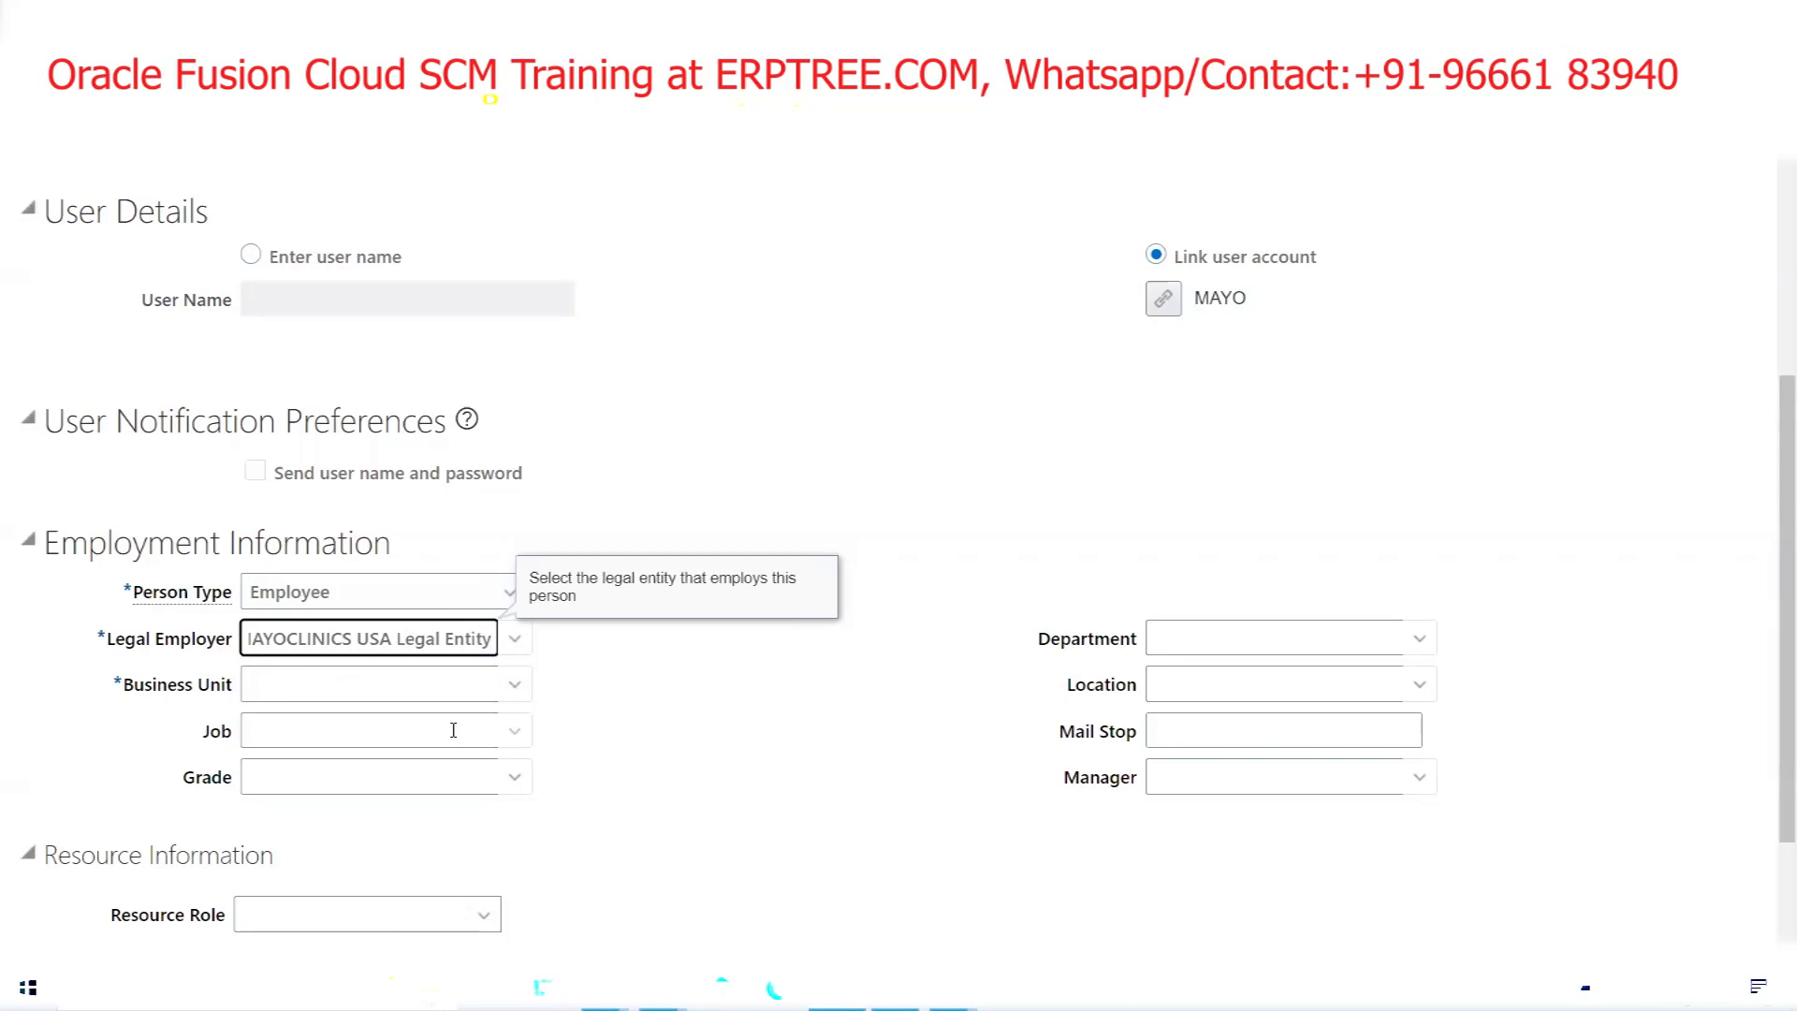
double_click(390, 638)
triple_click(390, 639)
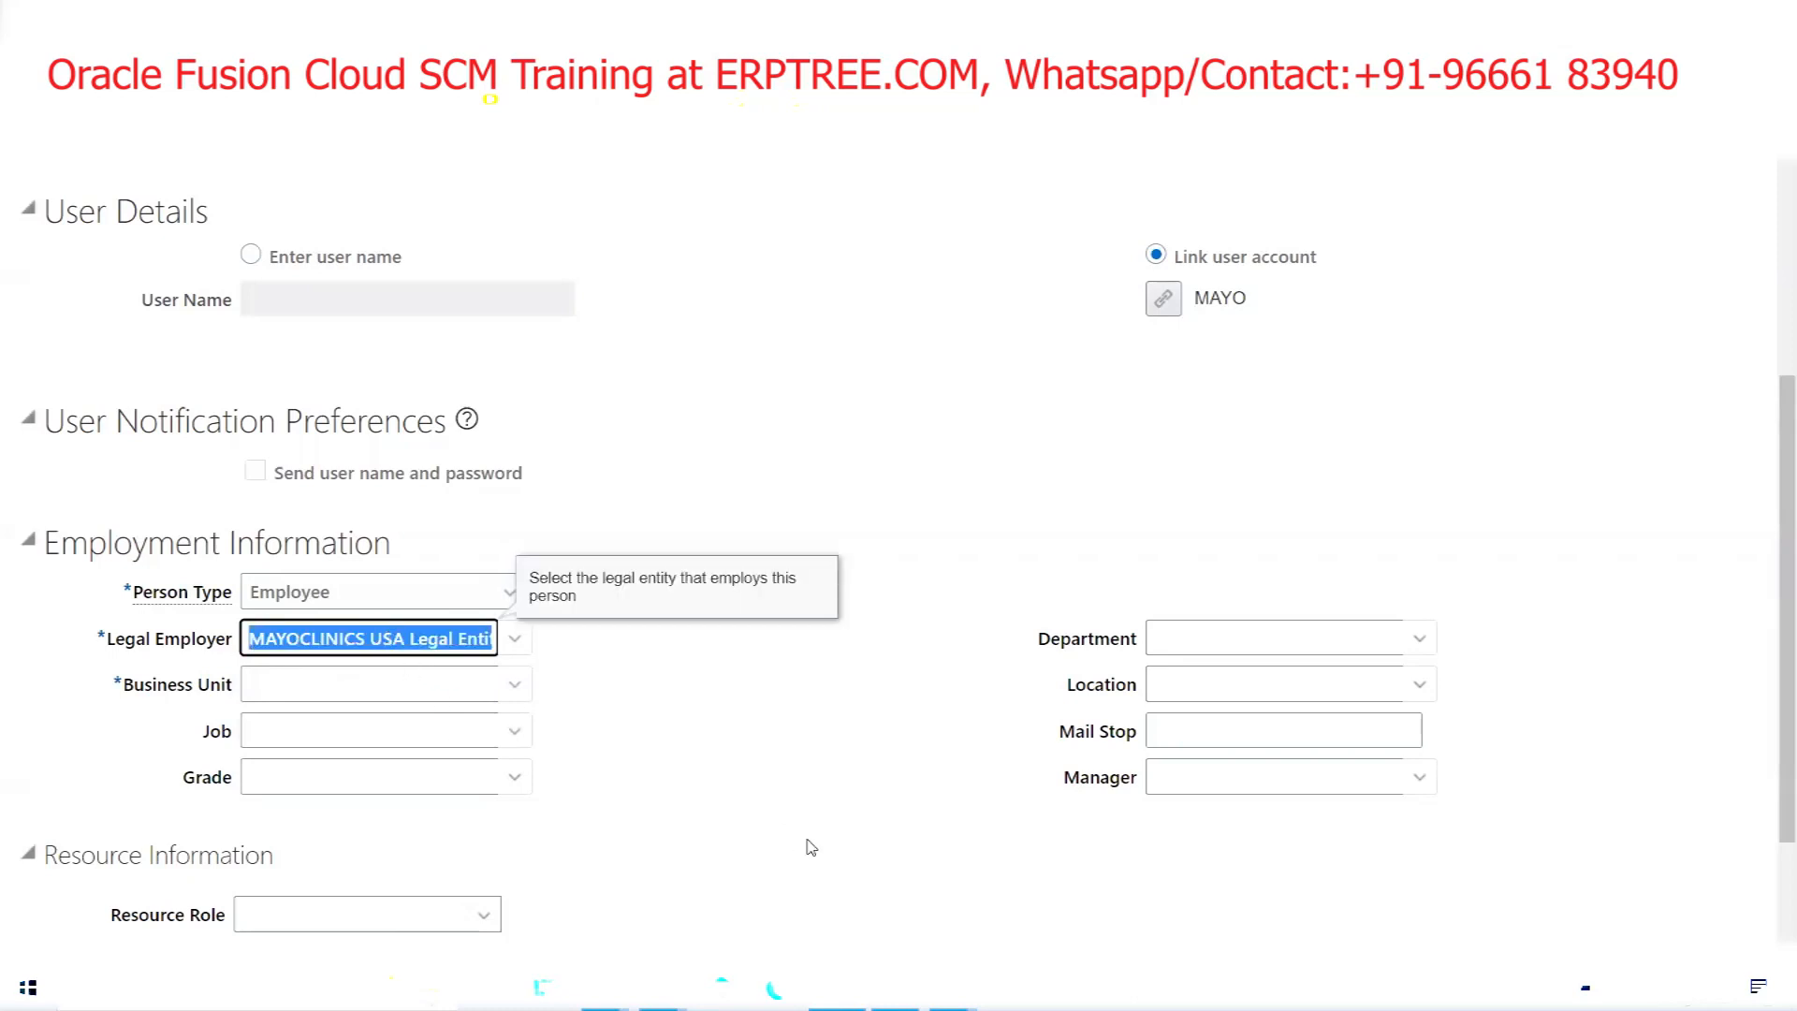
text(AMEX)
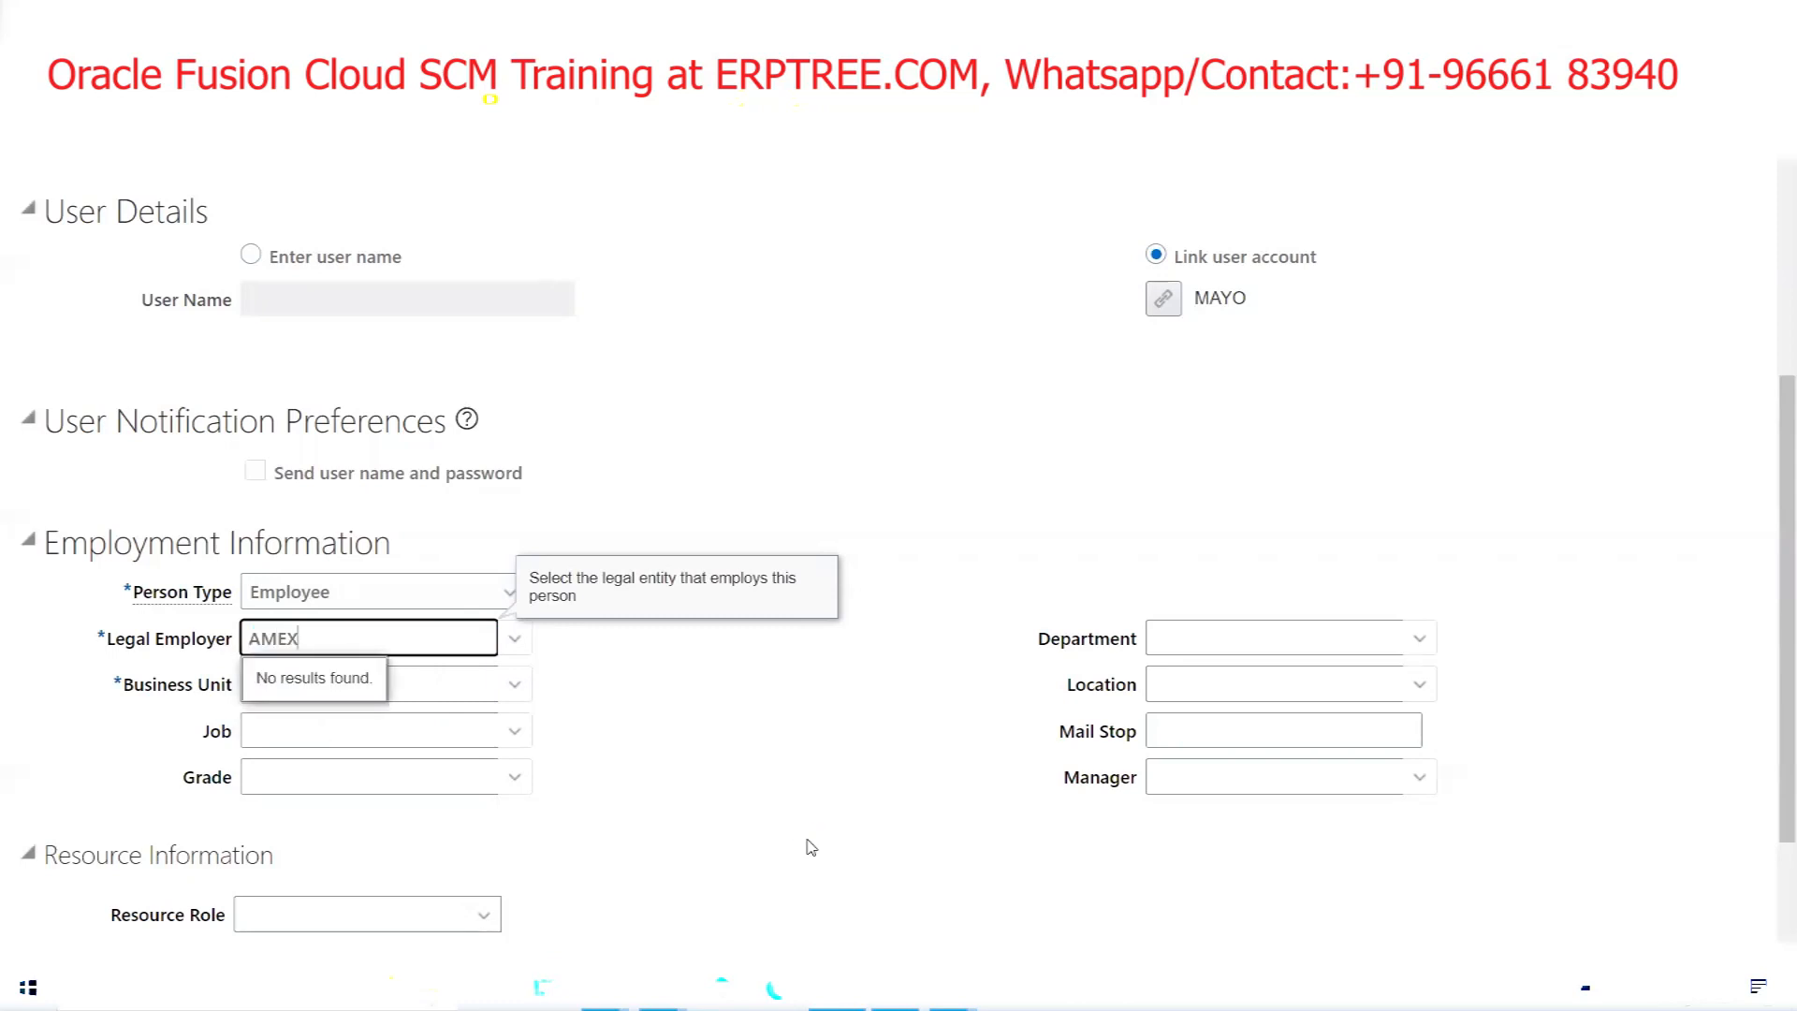
key(BackSpace)
key(BackSpace)
key(BackSpace)
key(BackSpace)
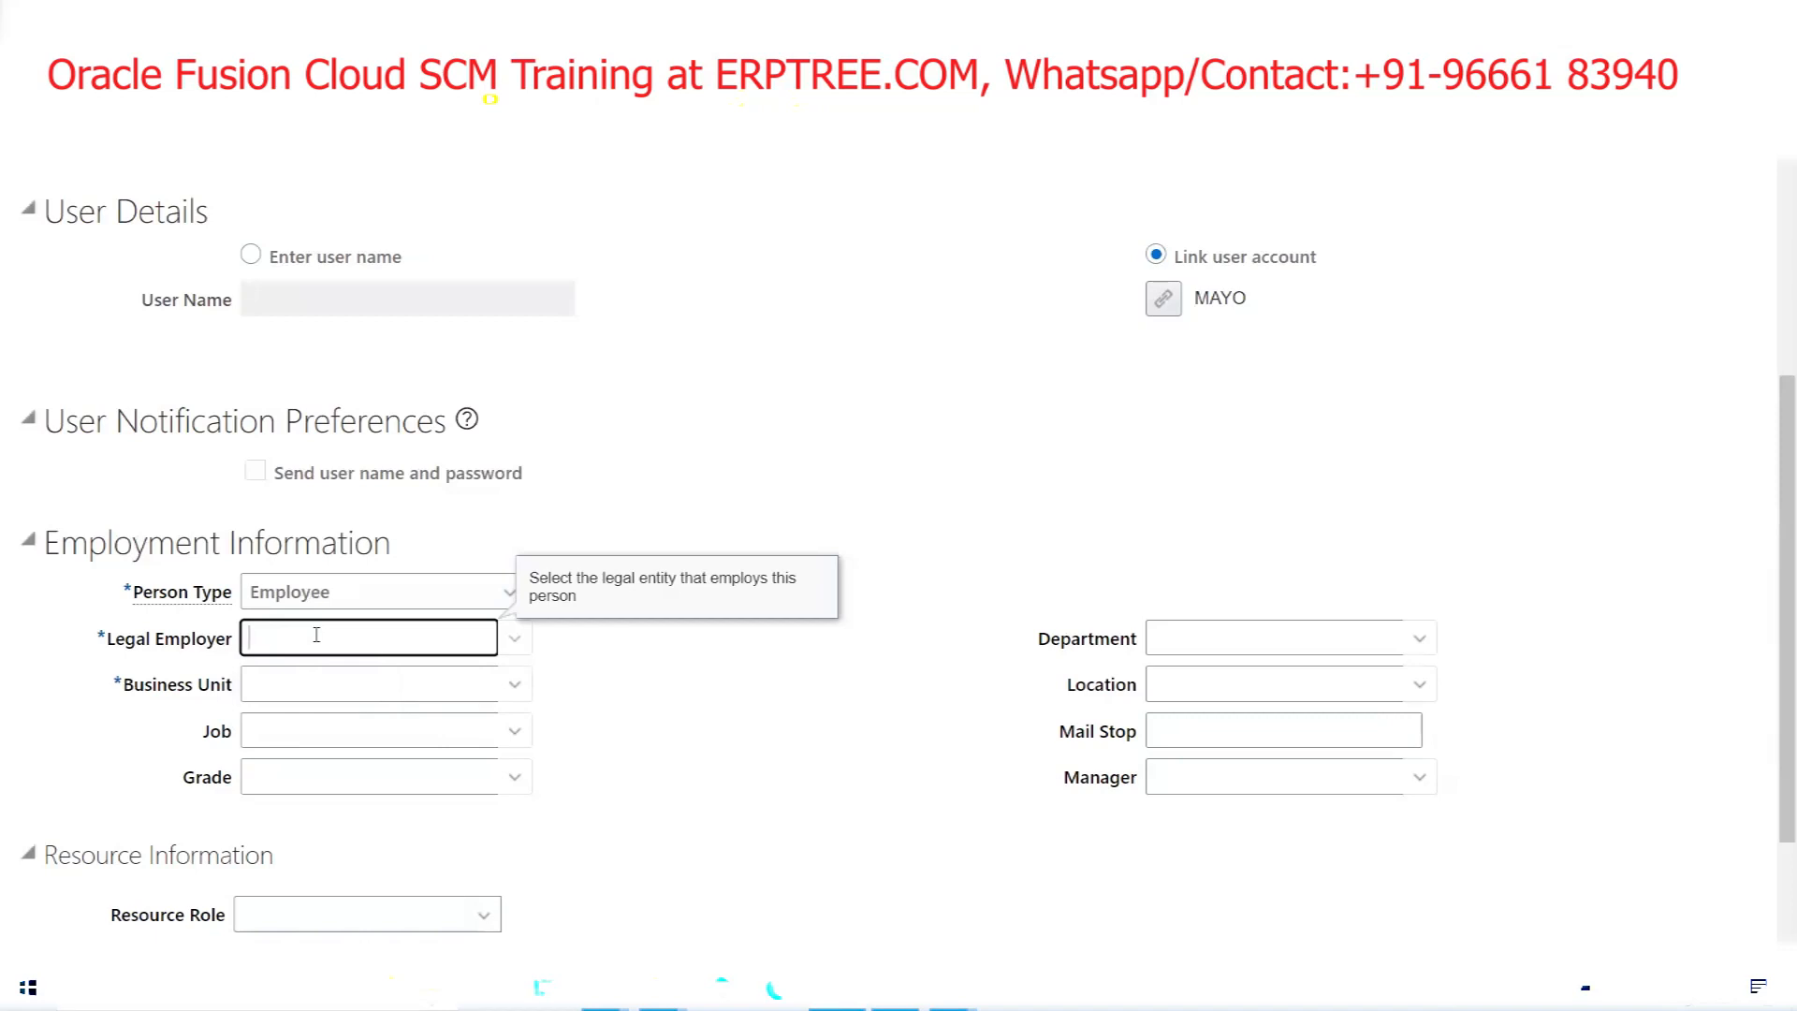
text(MAYO)
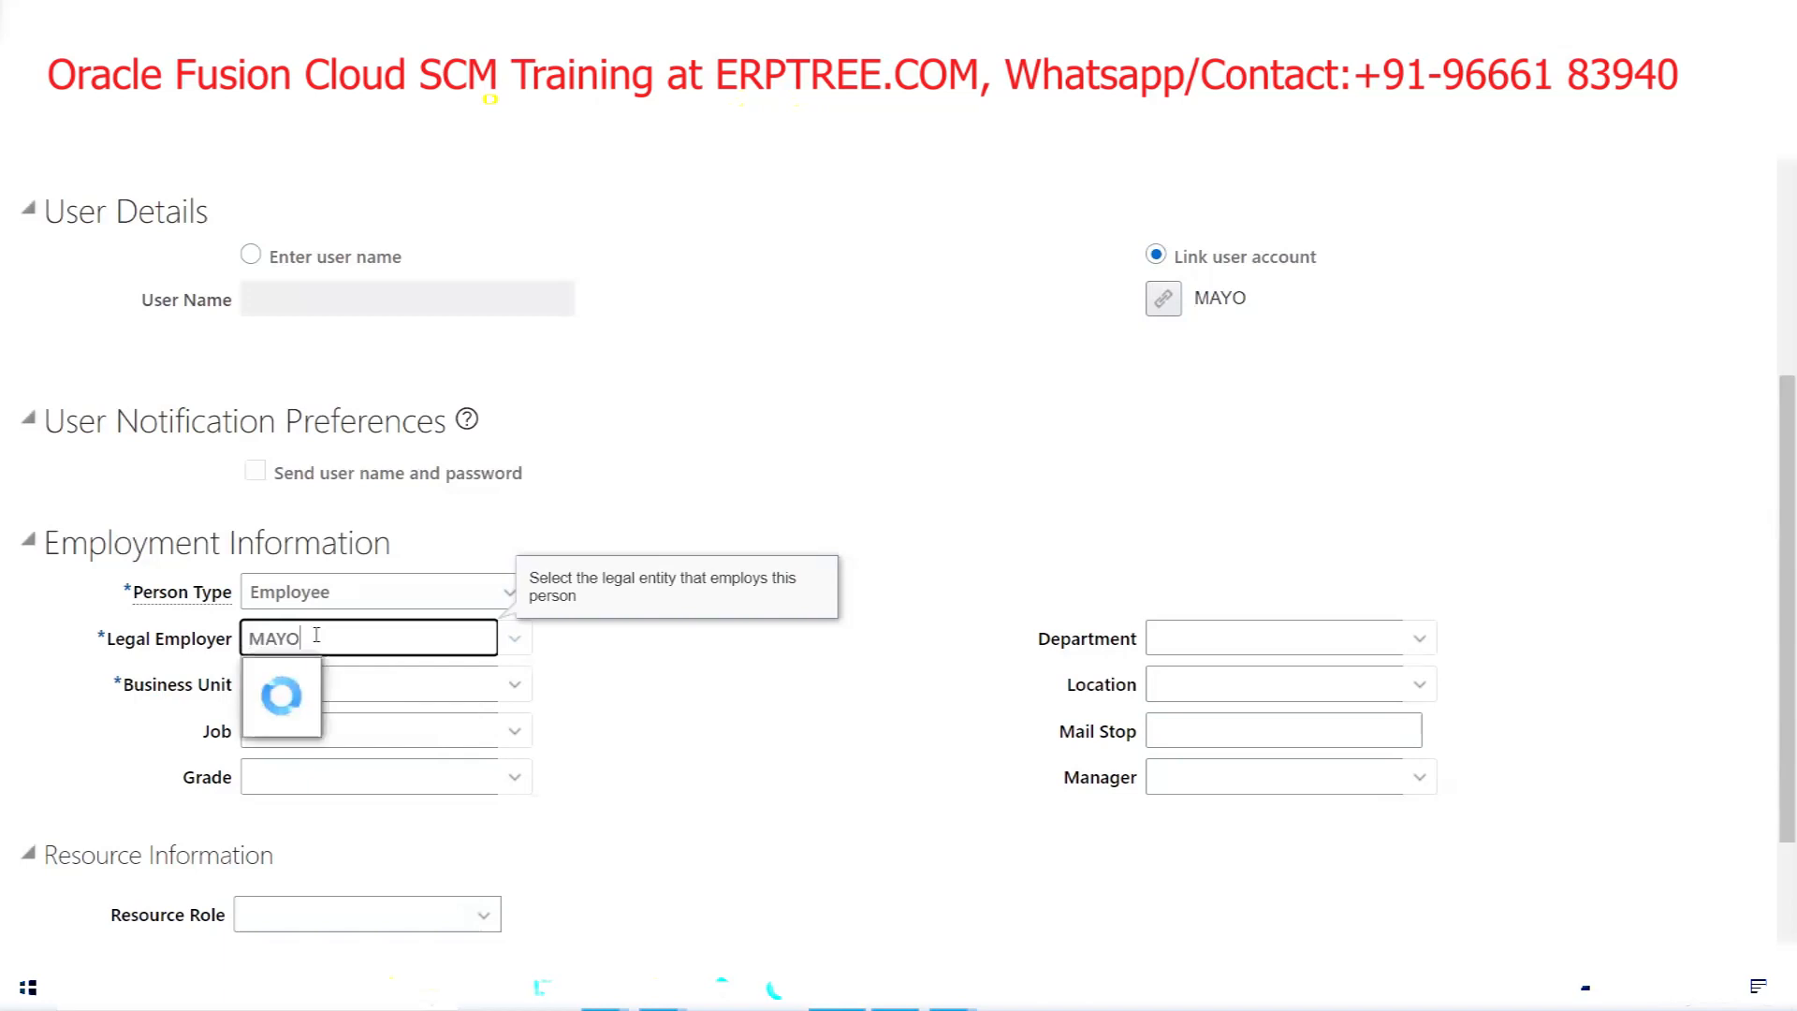
click(346, 682)
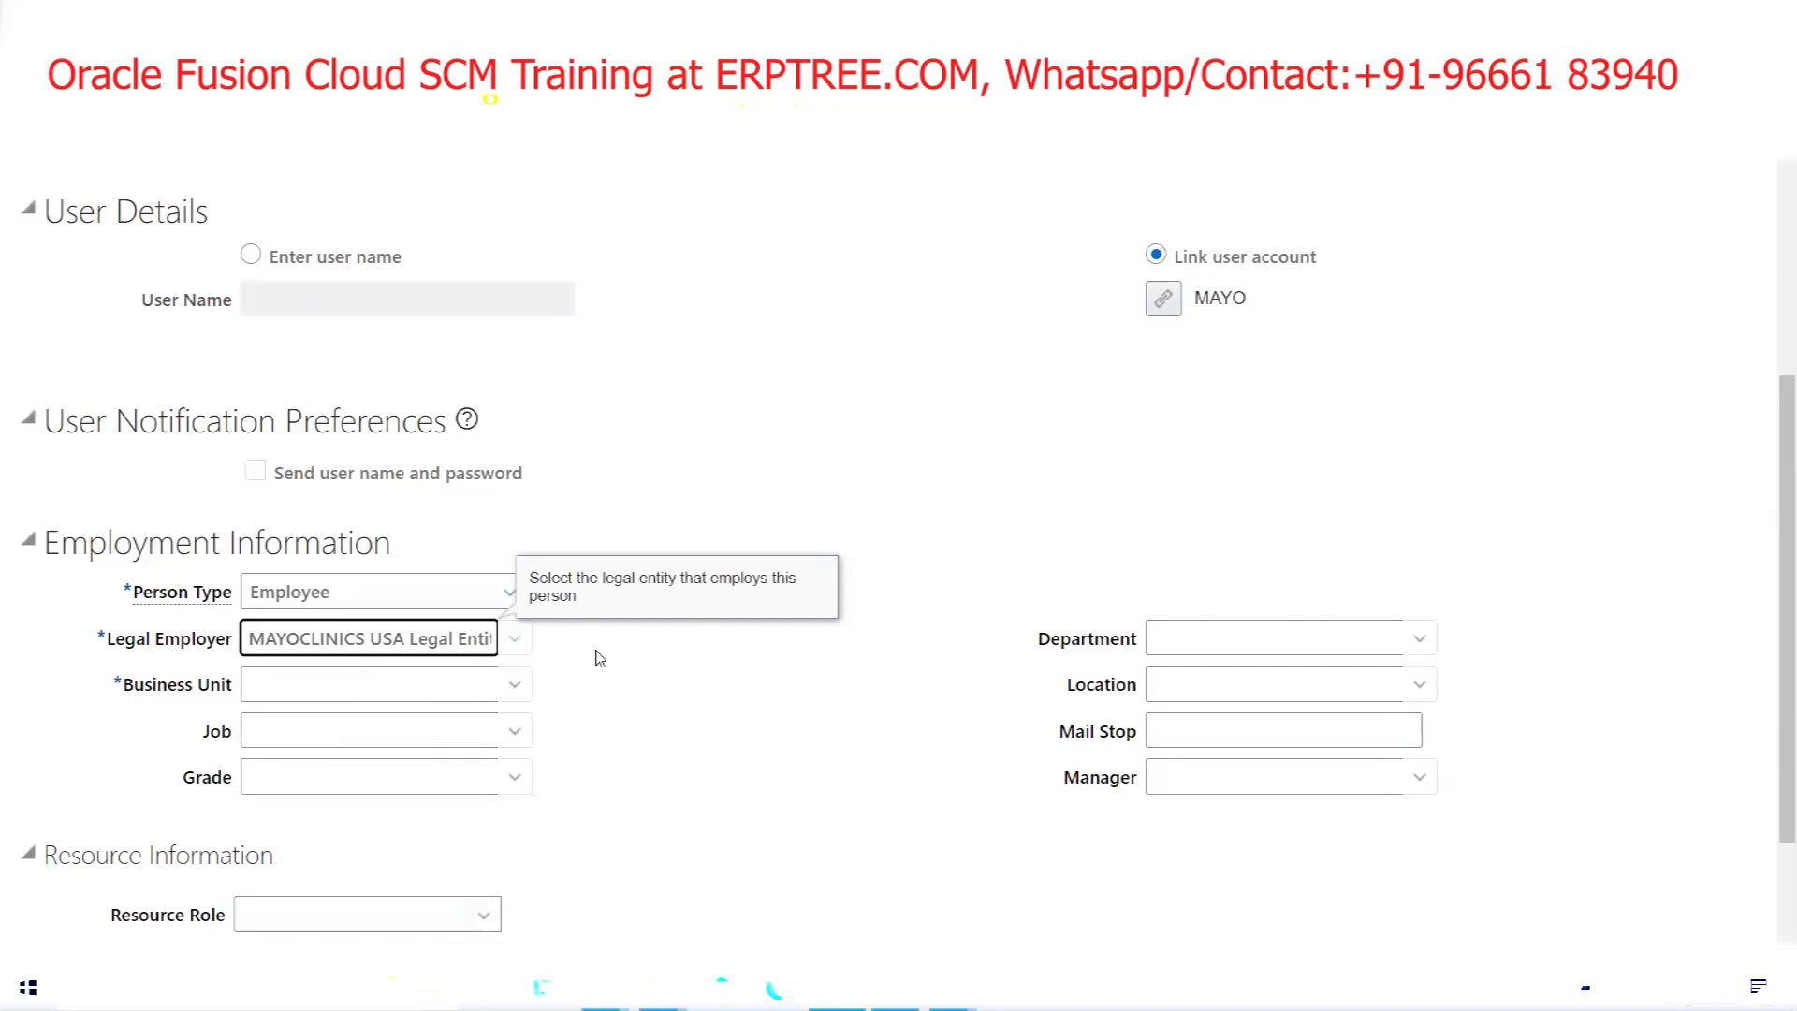
Select MAYOCLINICS US Business Unit as the new user's business unit
click(427, 677)
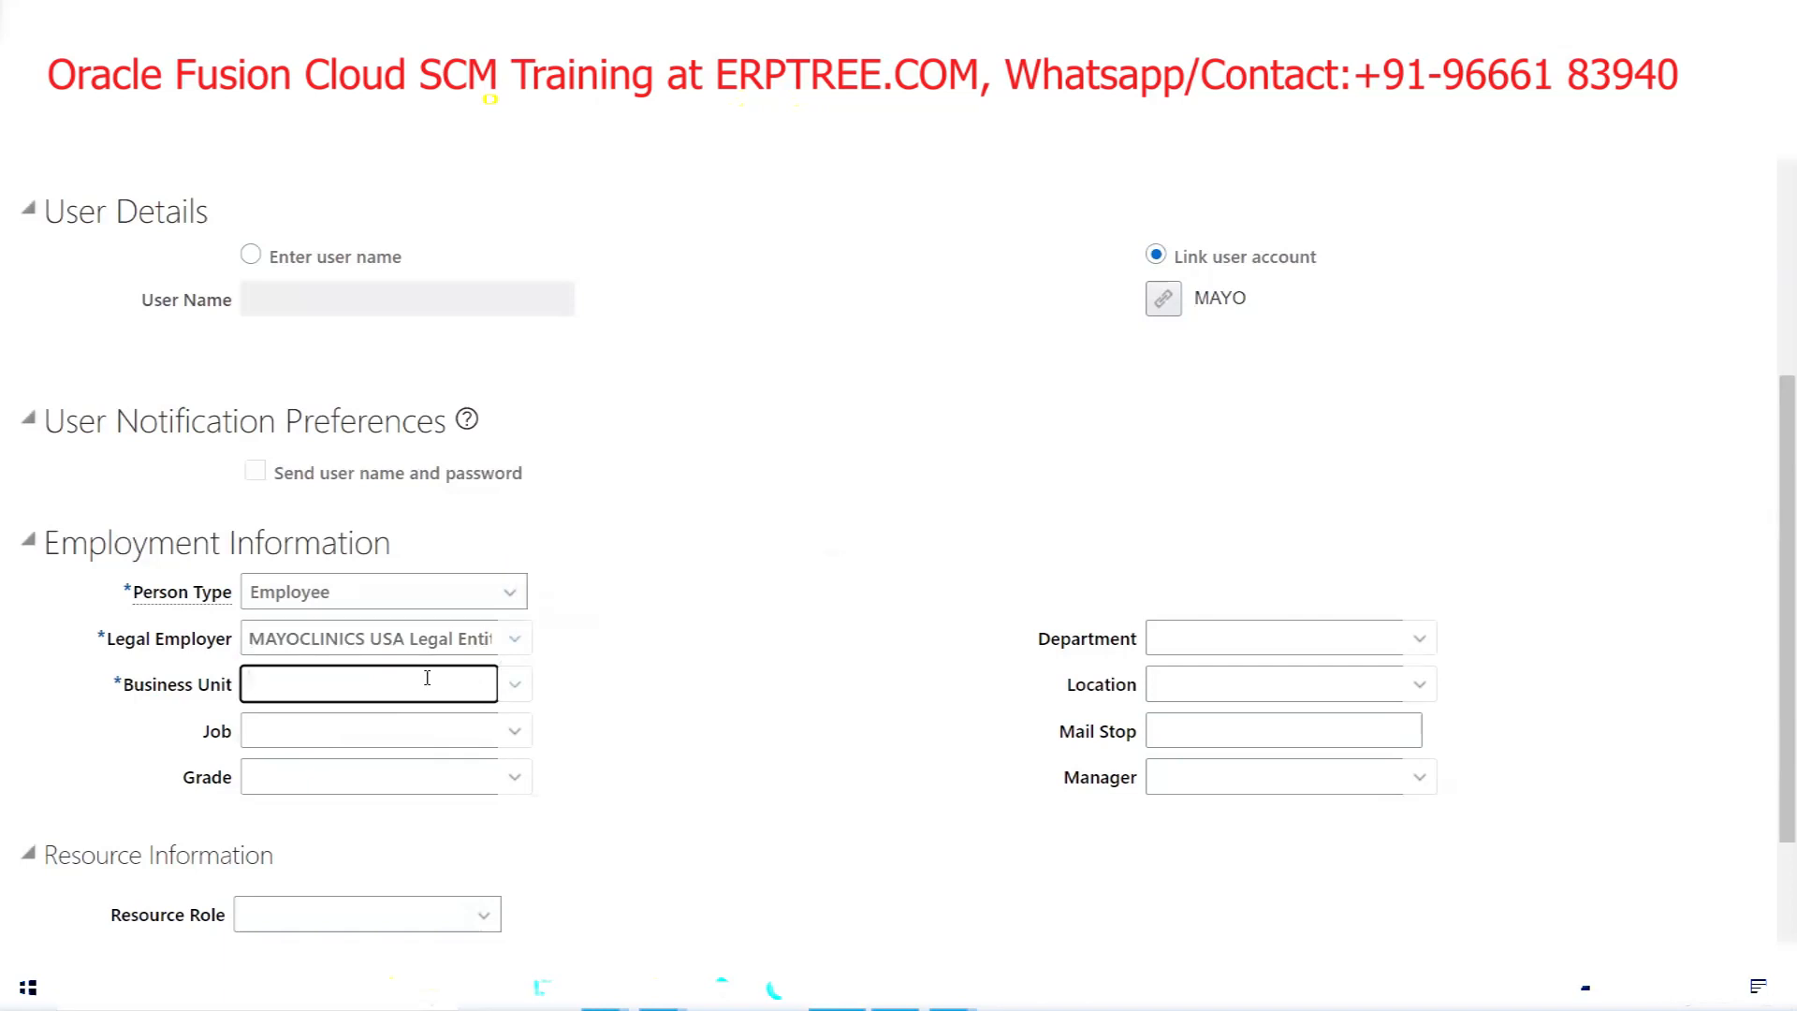
text(MAYO)
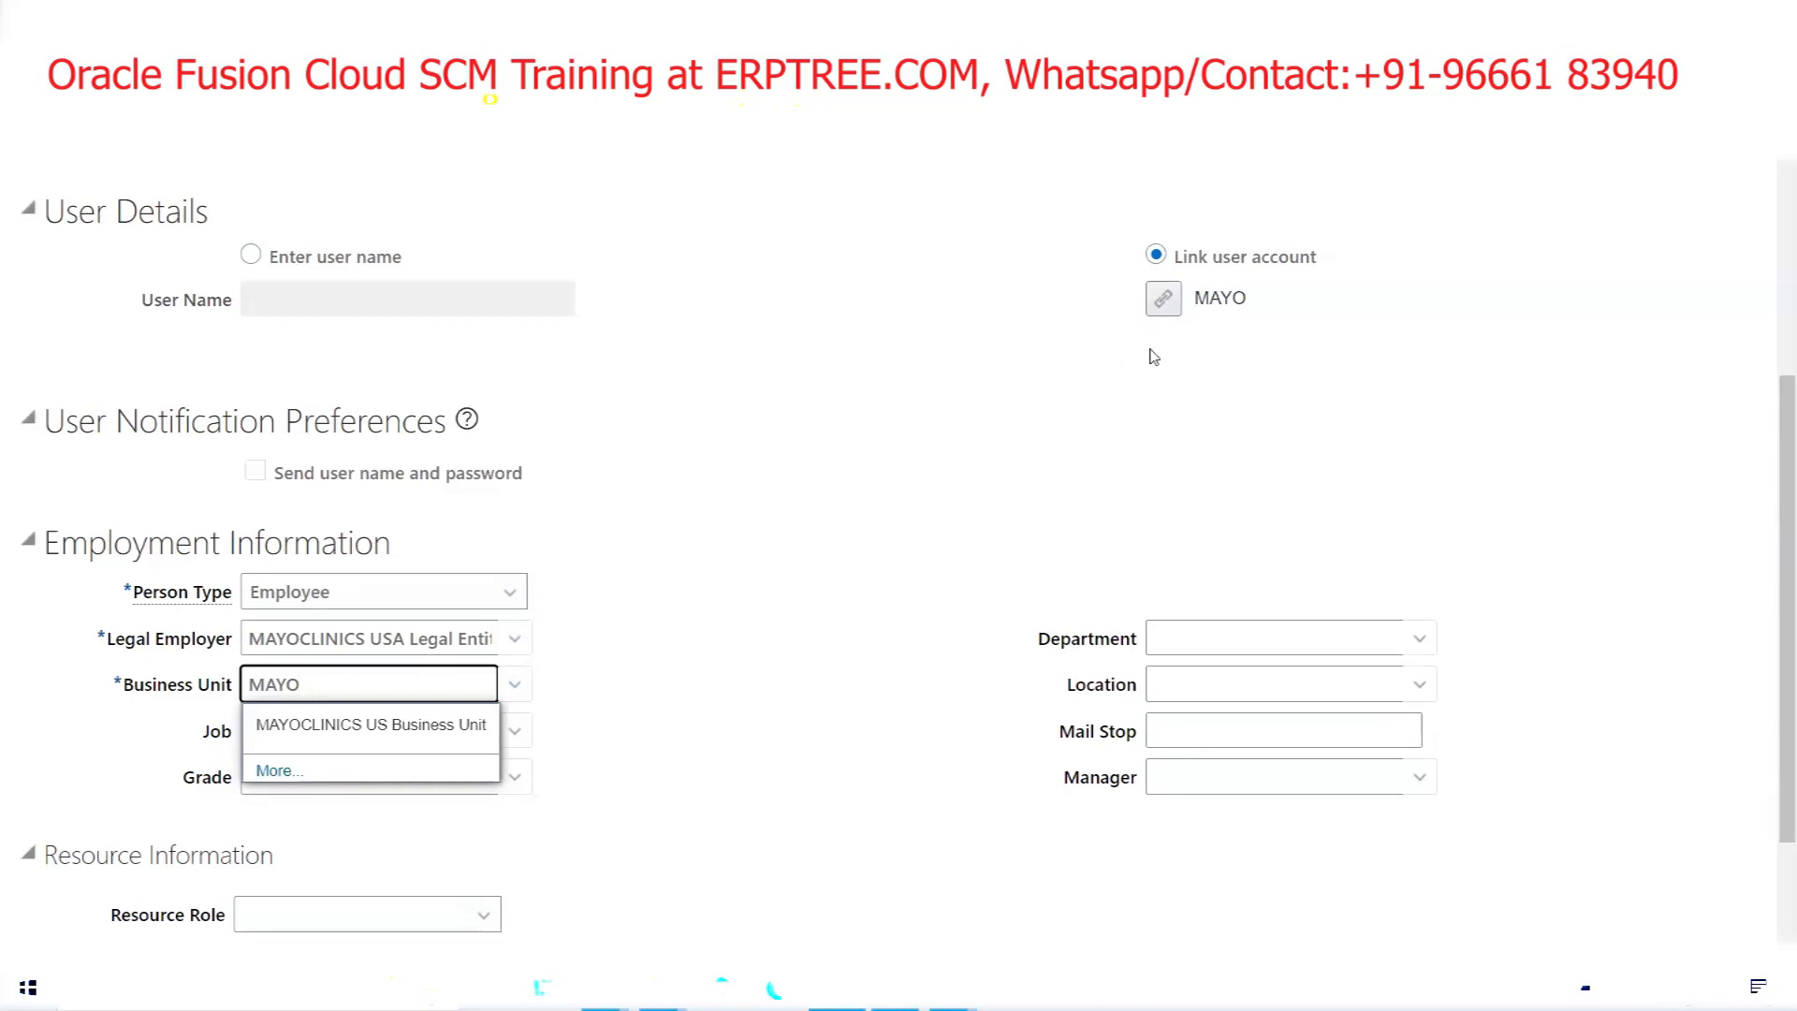
click(362, 730)
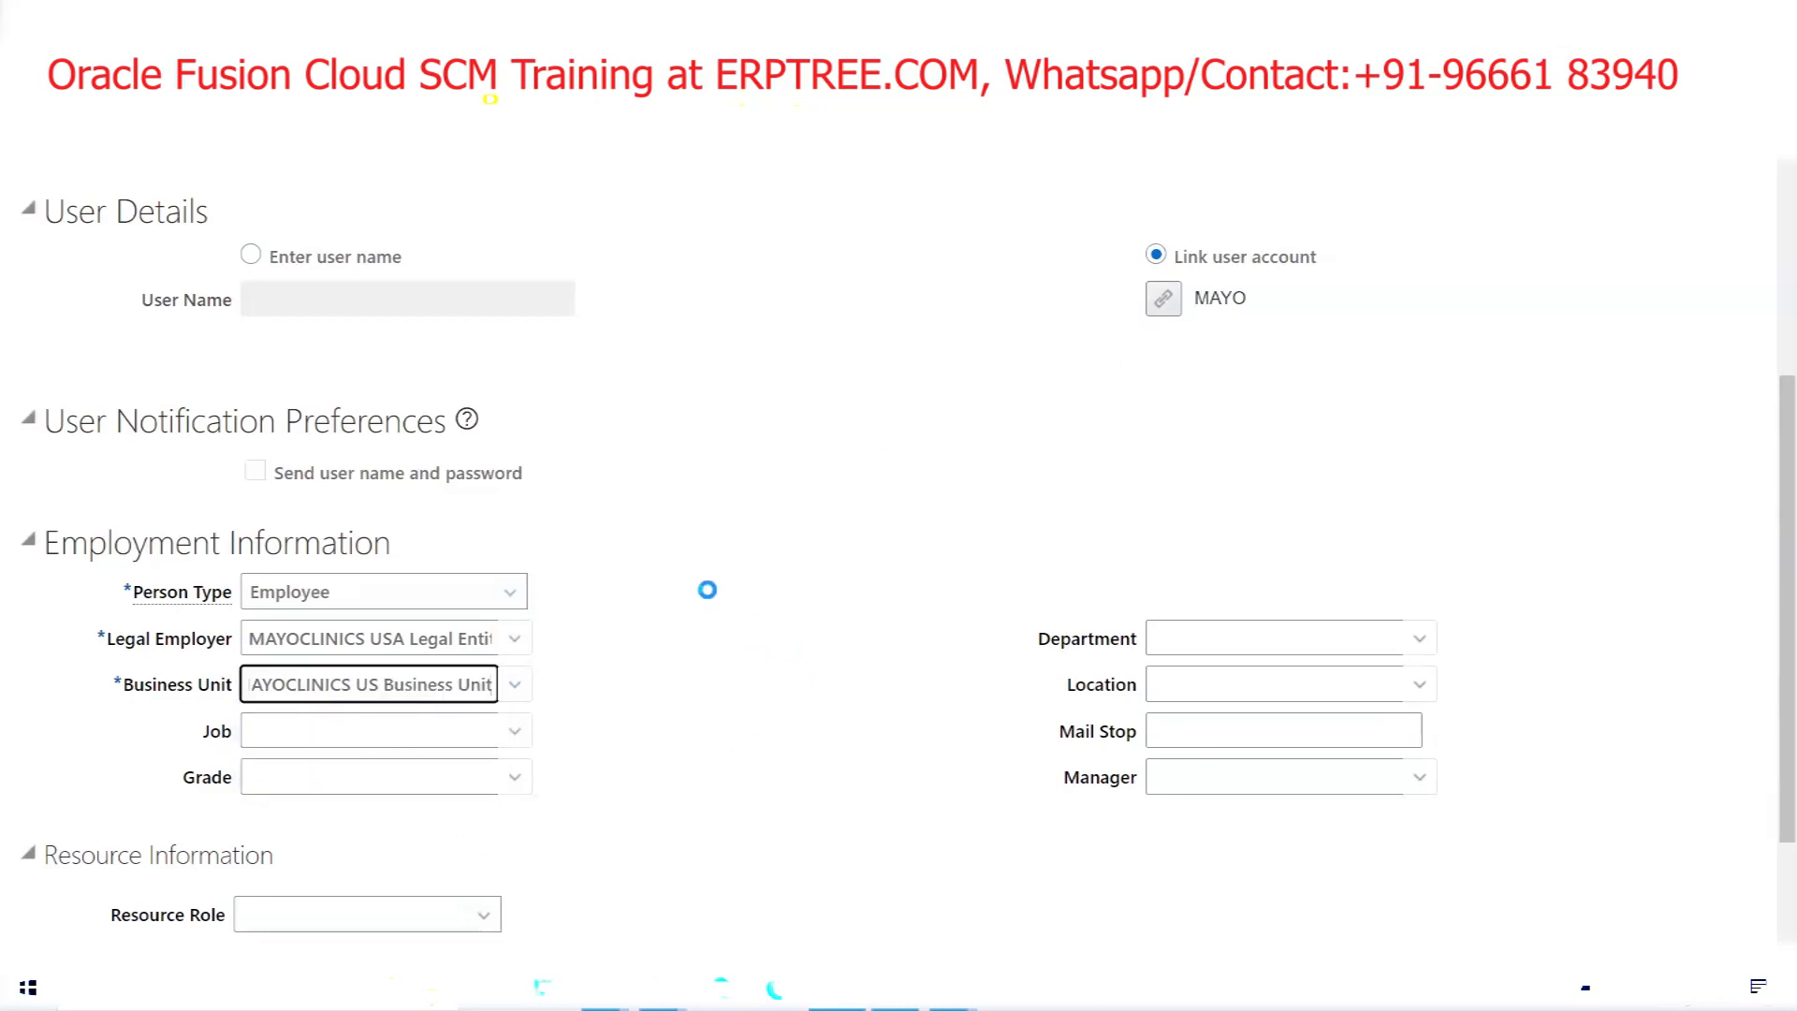
click(777, 678)
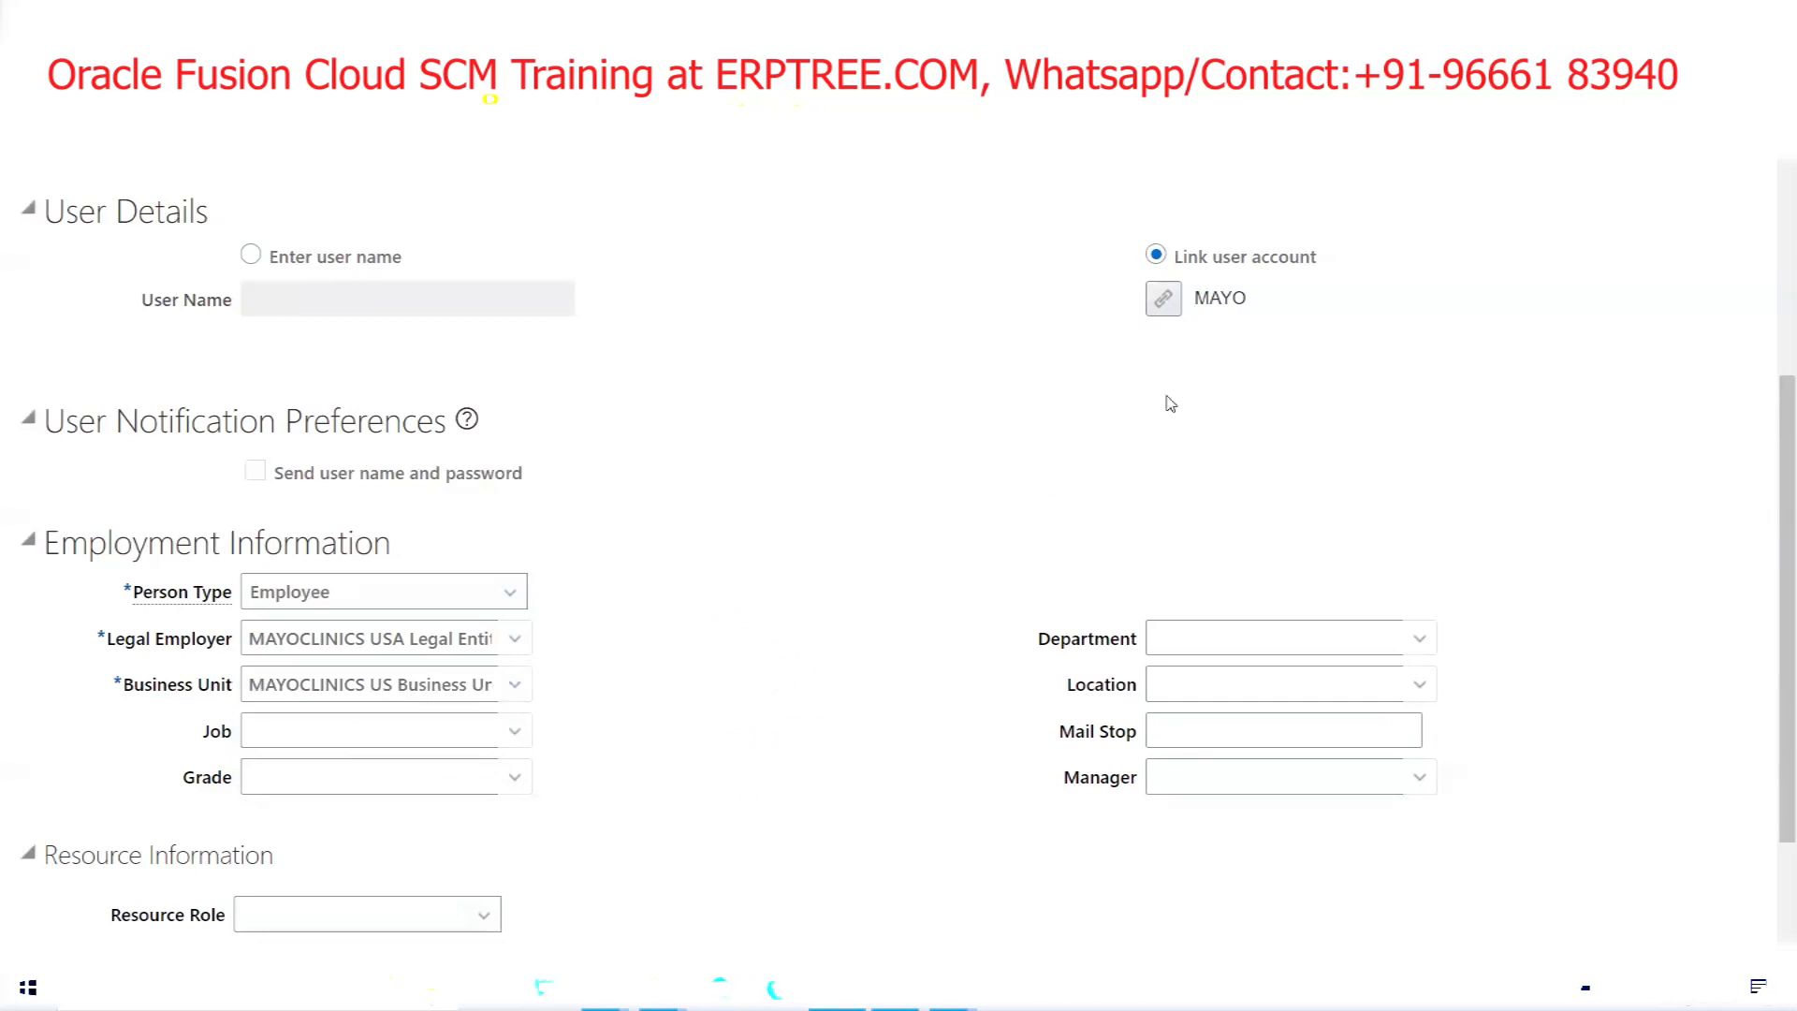
scroll(756, 666, up, 5)
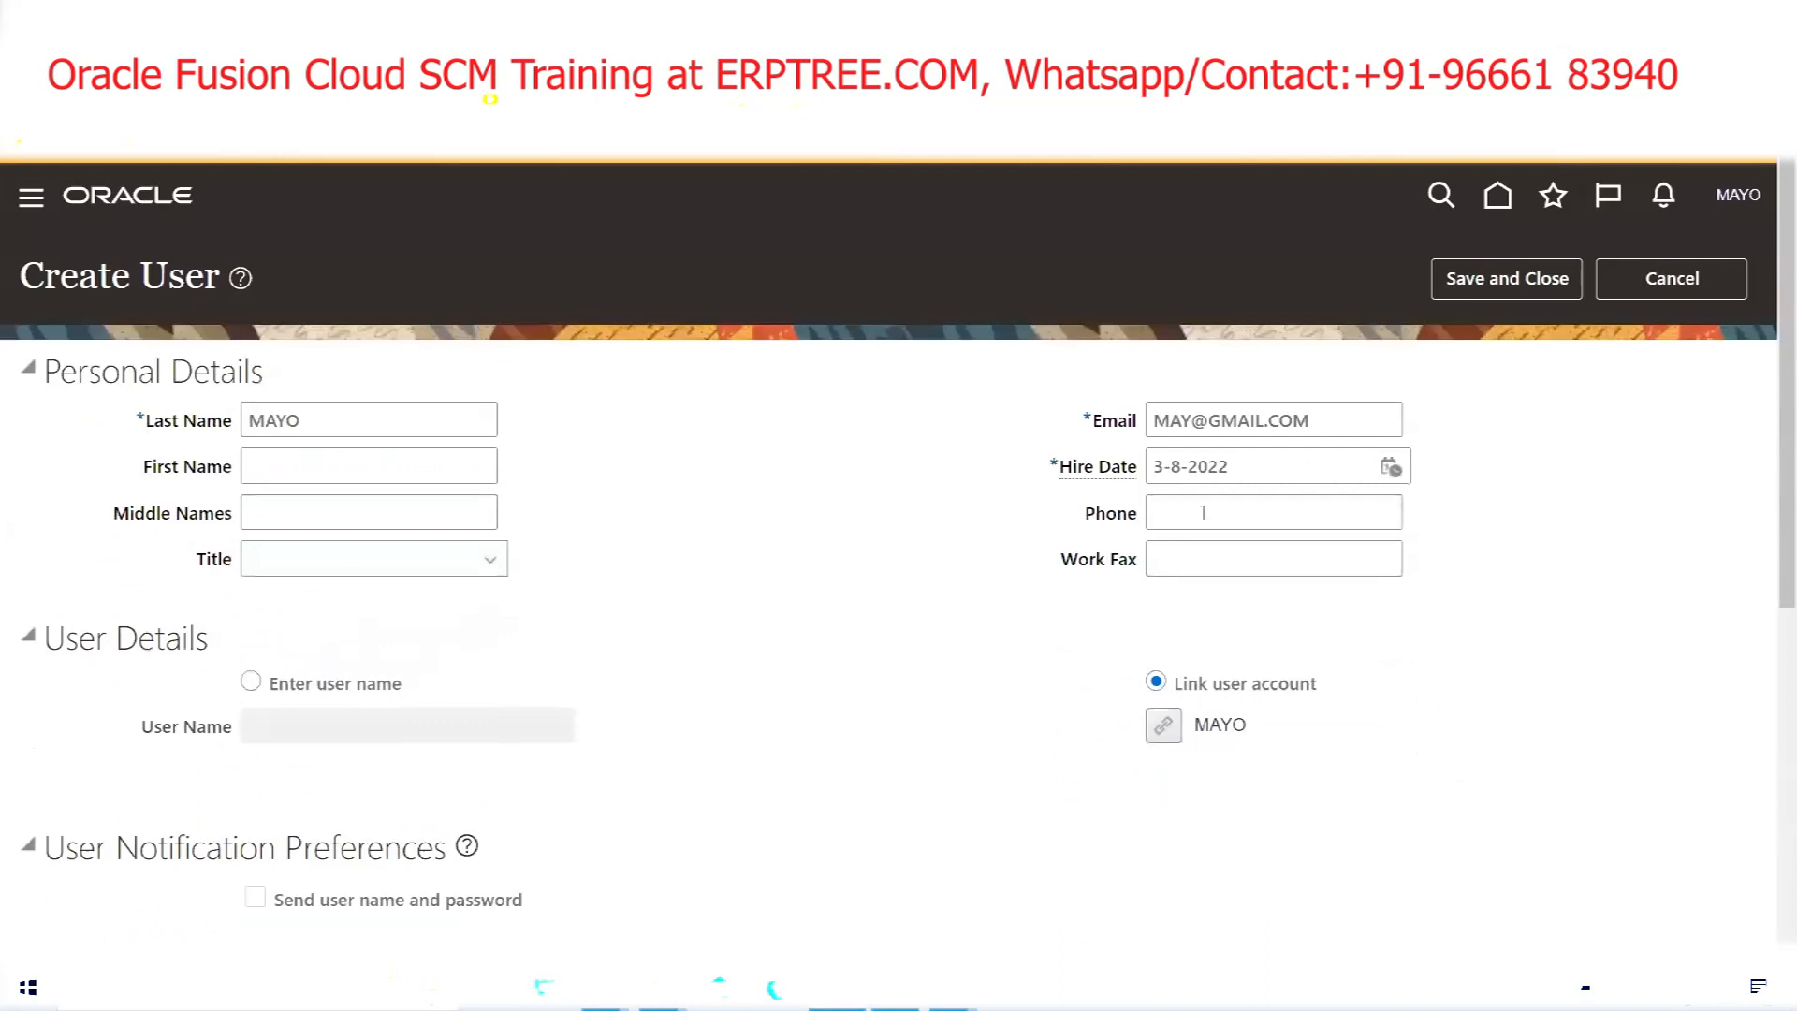
Save and close the MAYO user, returning to the Search Person page
click(1488, 279)
scroll(636, 616, down, 4)
scroll(636, 616, down, 2)
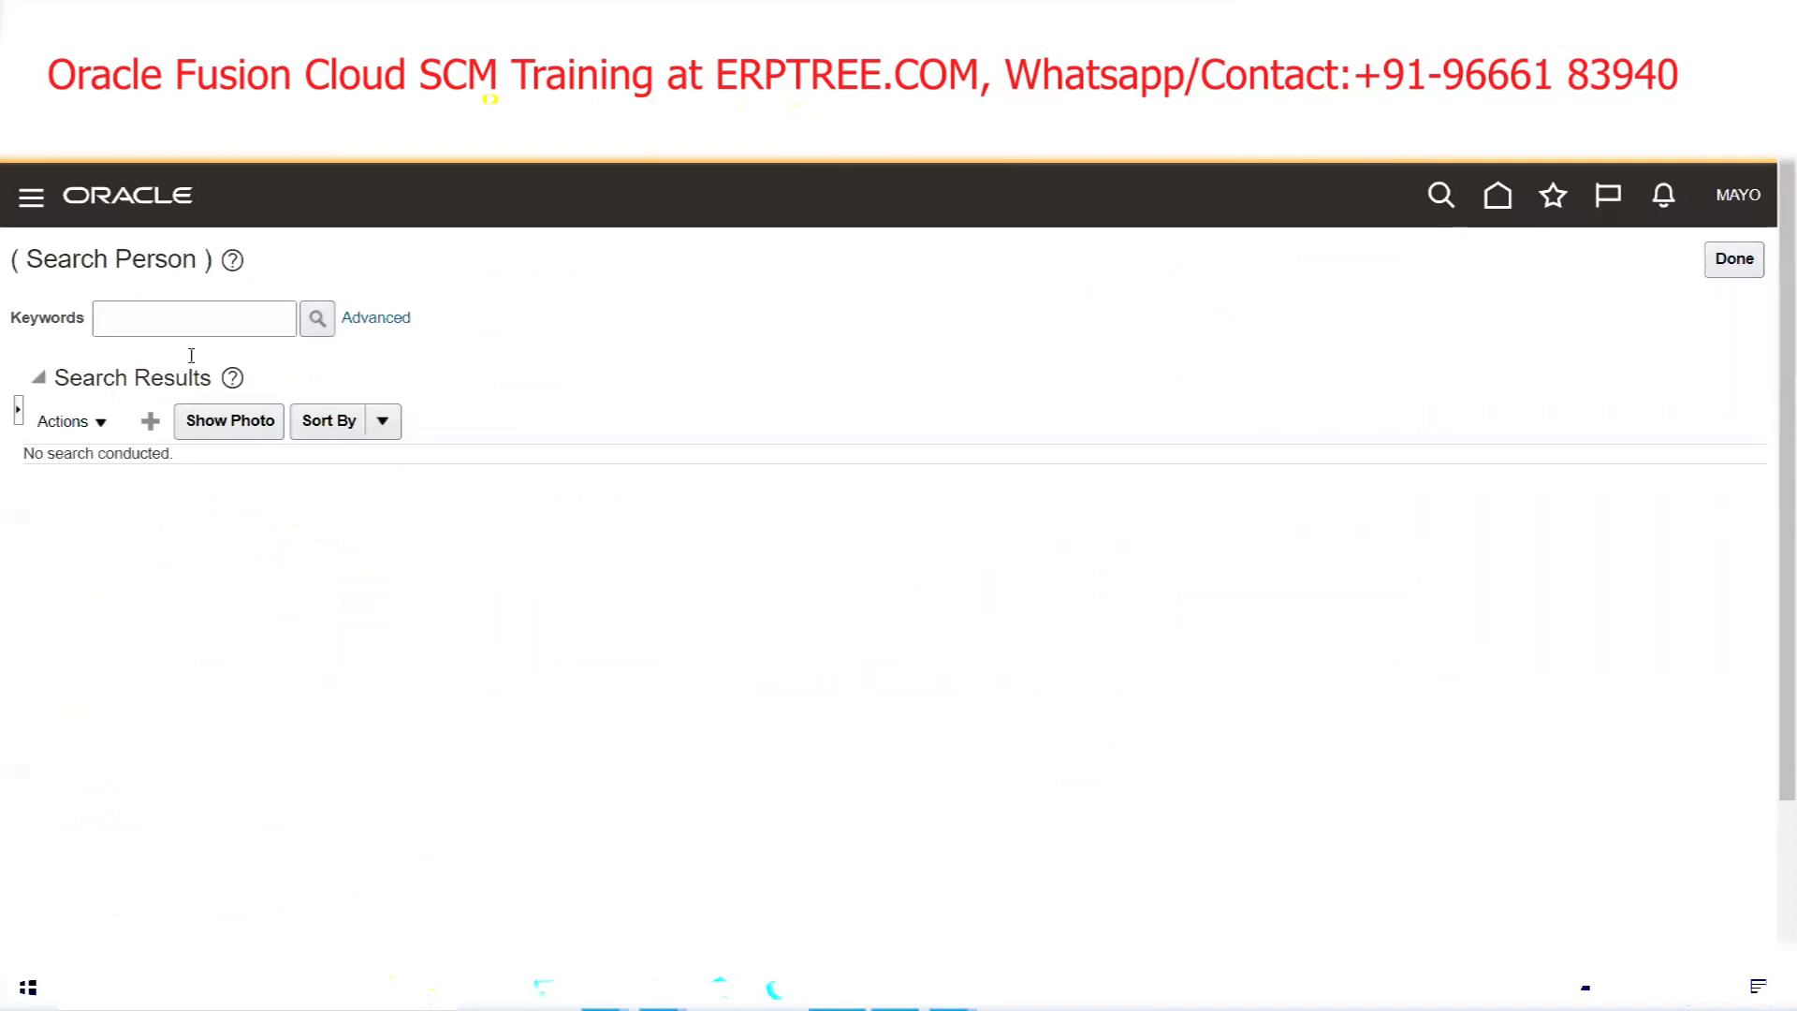
Open the Security Console from the Navigator's Tools section
click(28, 196)
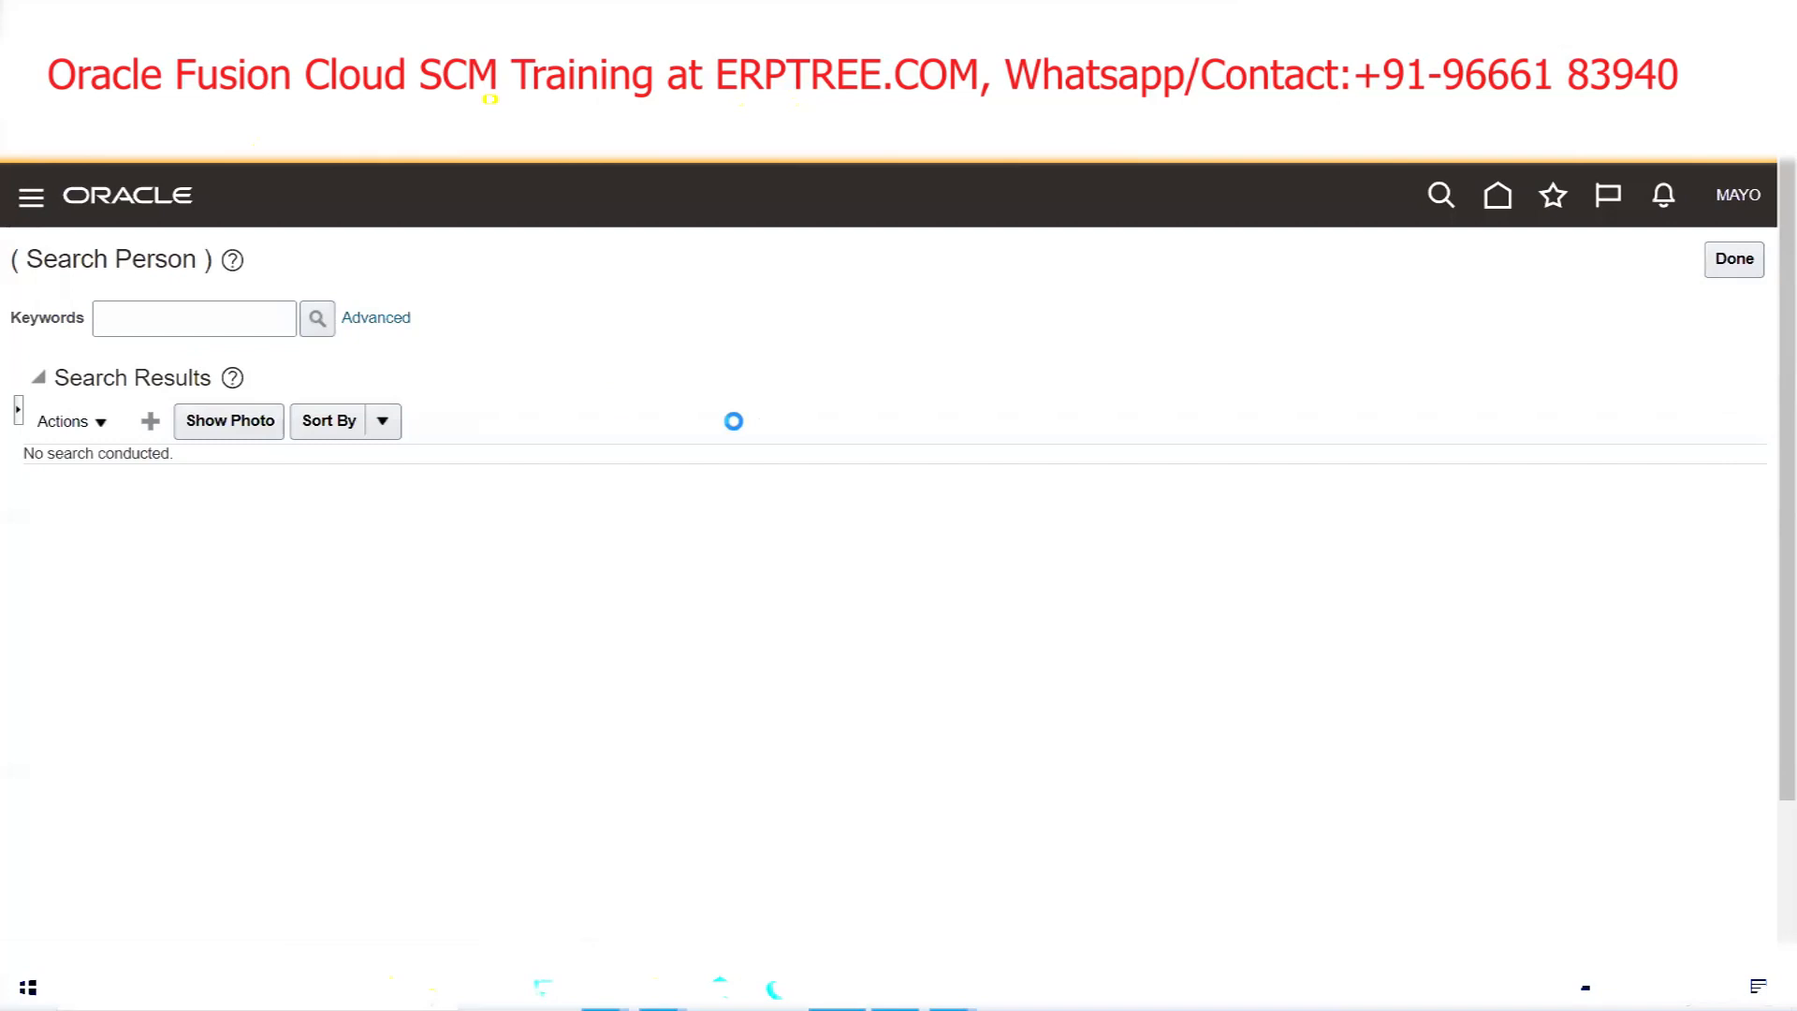
scroll(520, 609, down, 20)
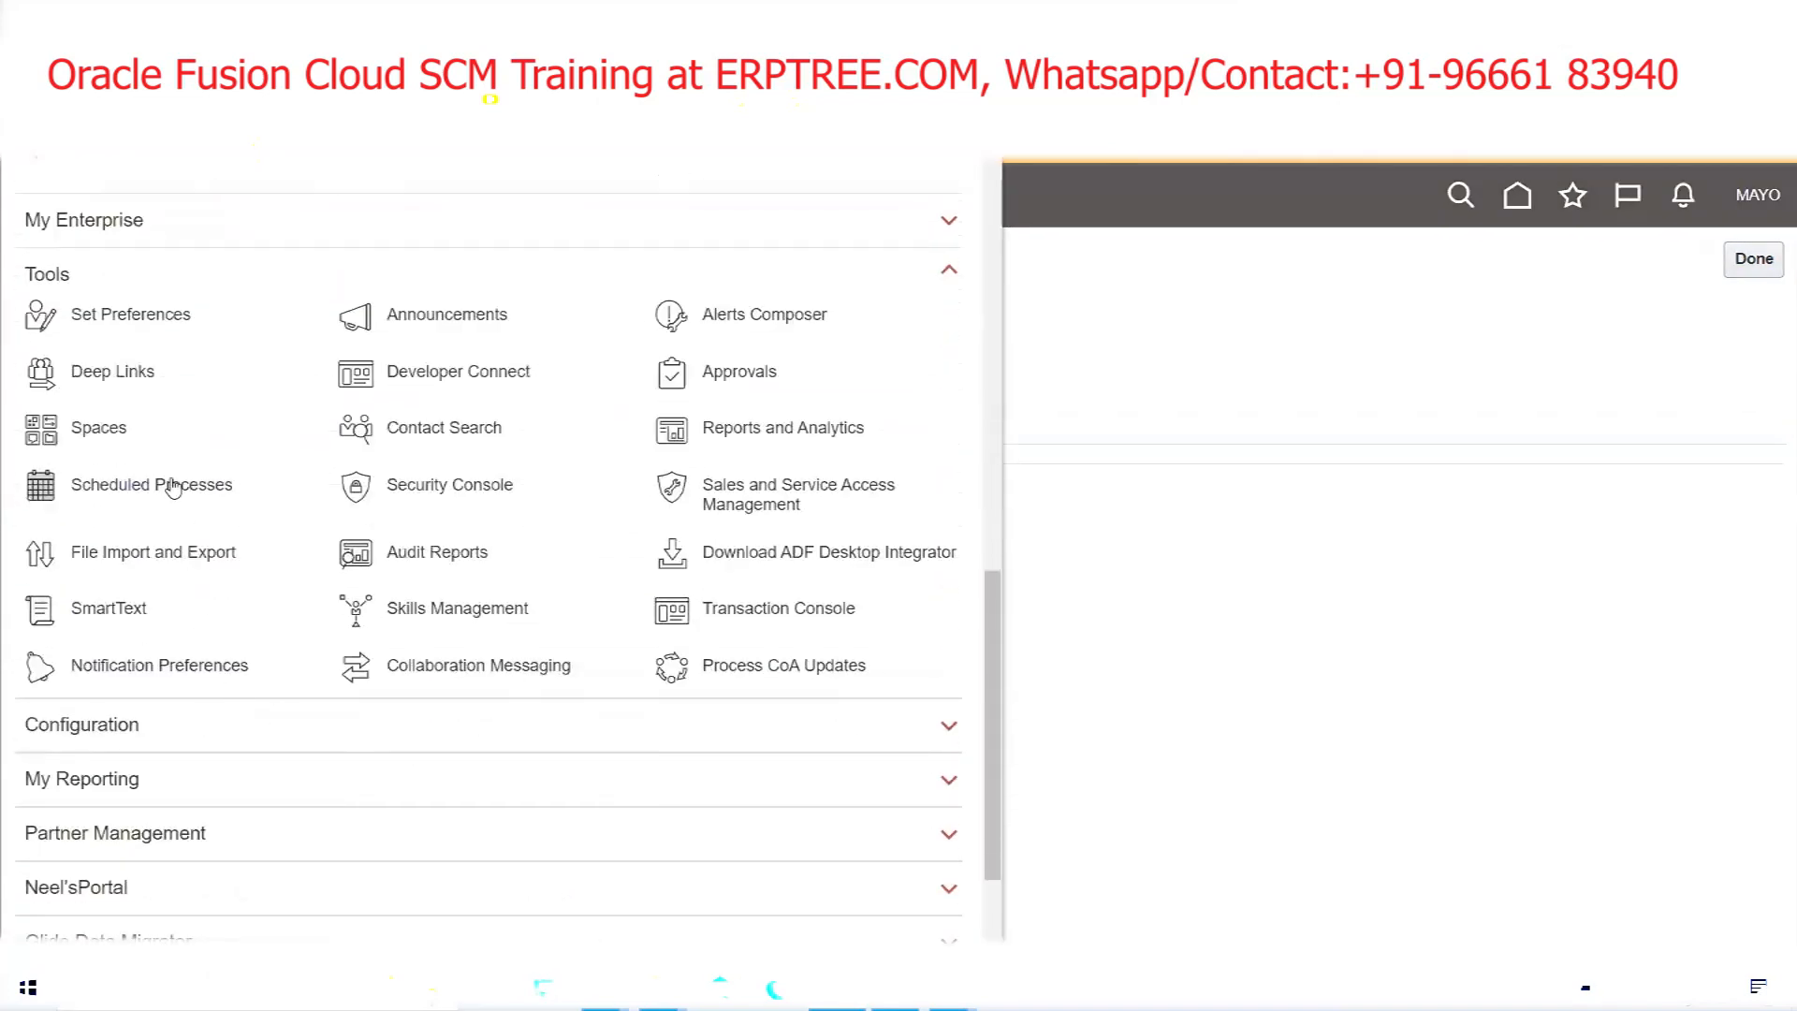
click(426, 491)
Search the User Accounts list for MAYO
click(86, 520)
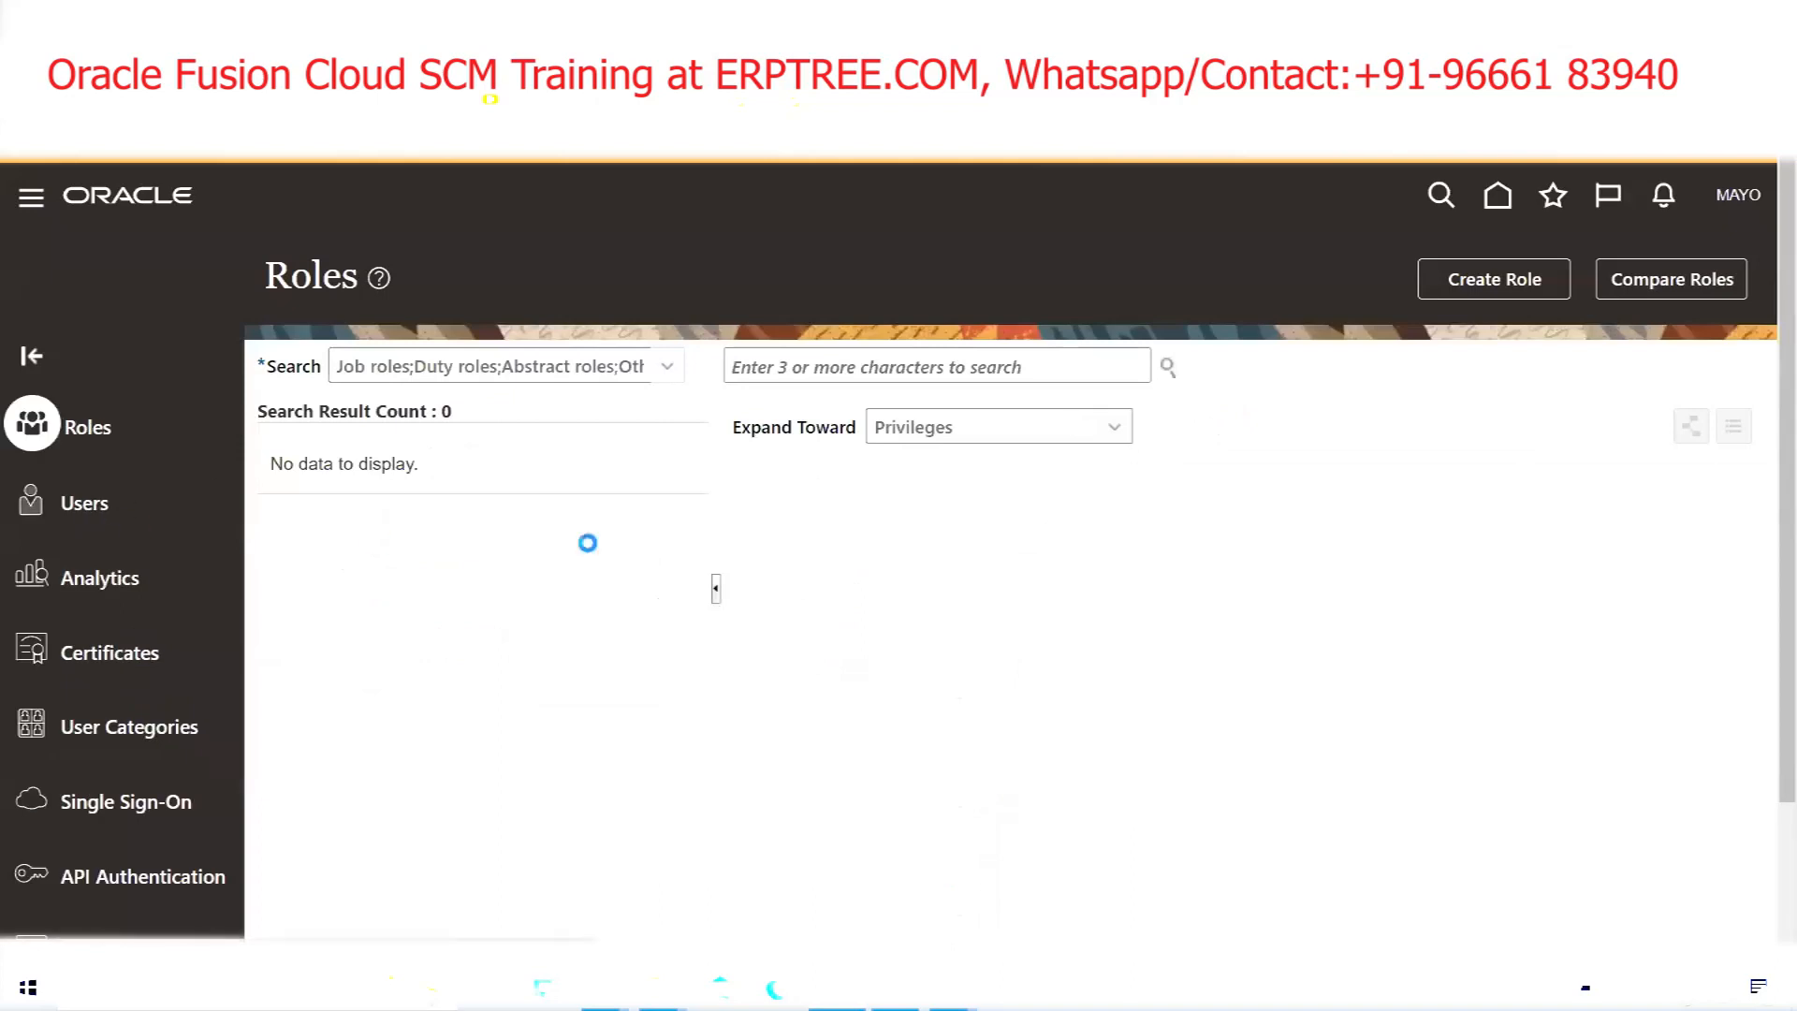
click(977, 367)
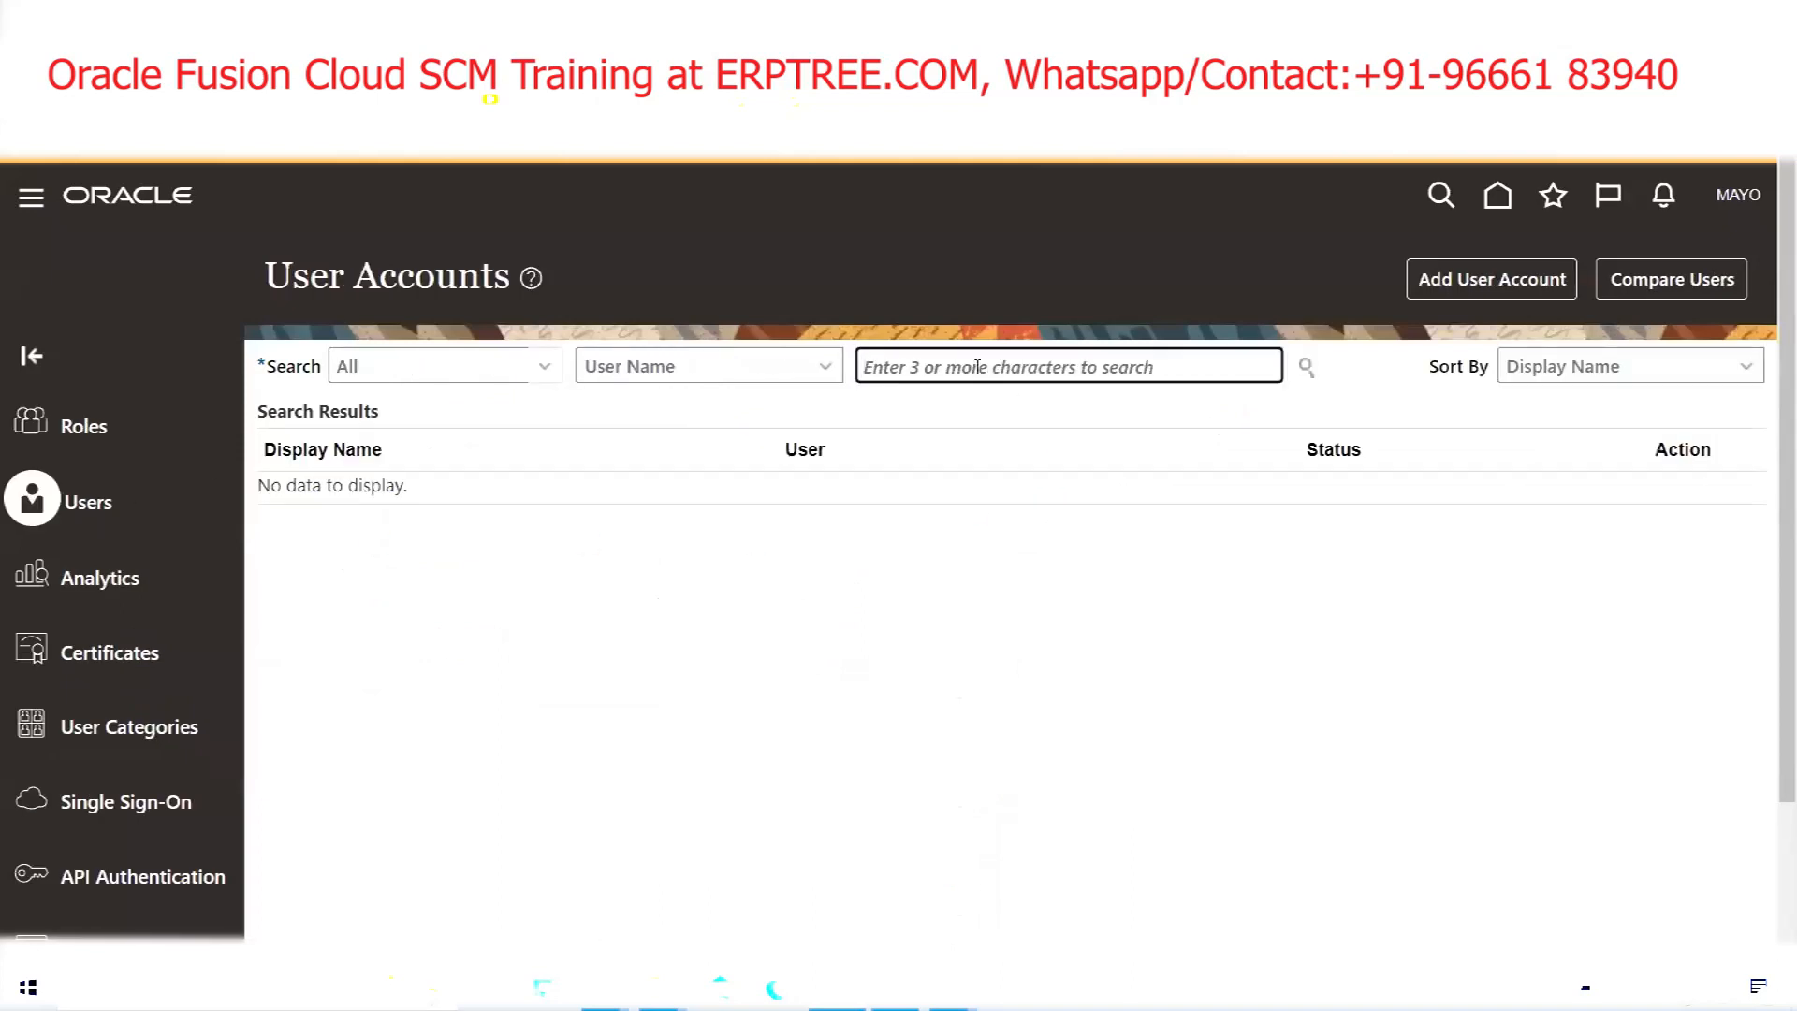
text(MAYO)
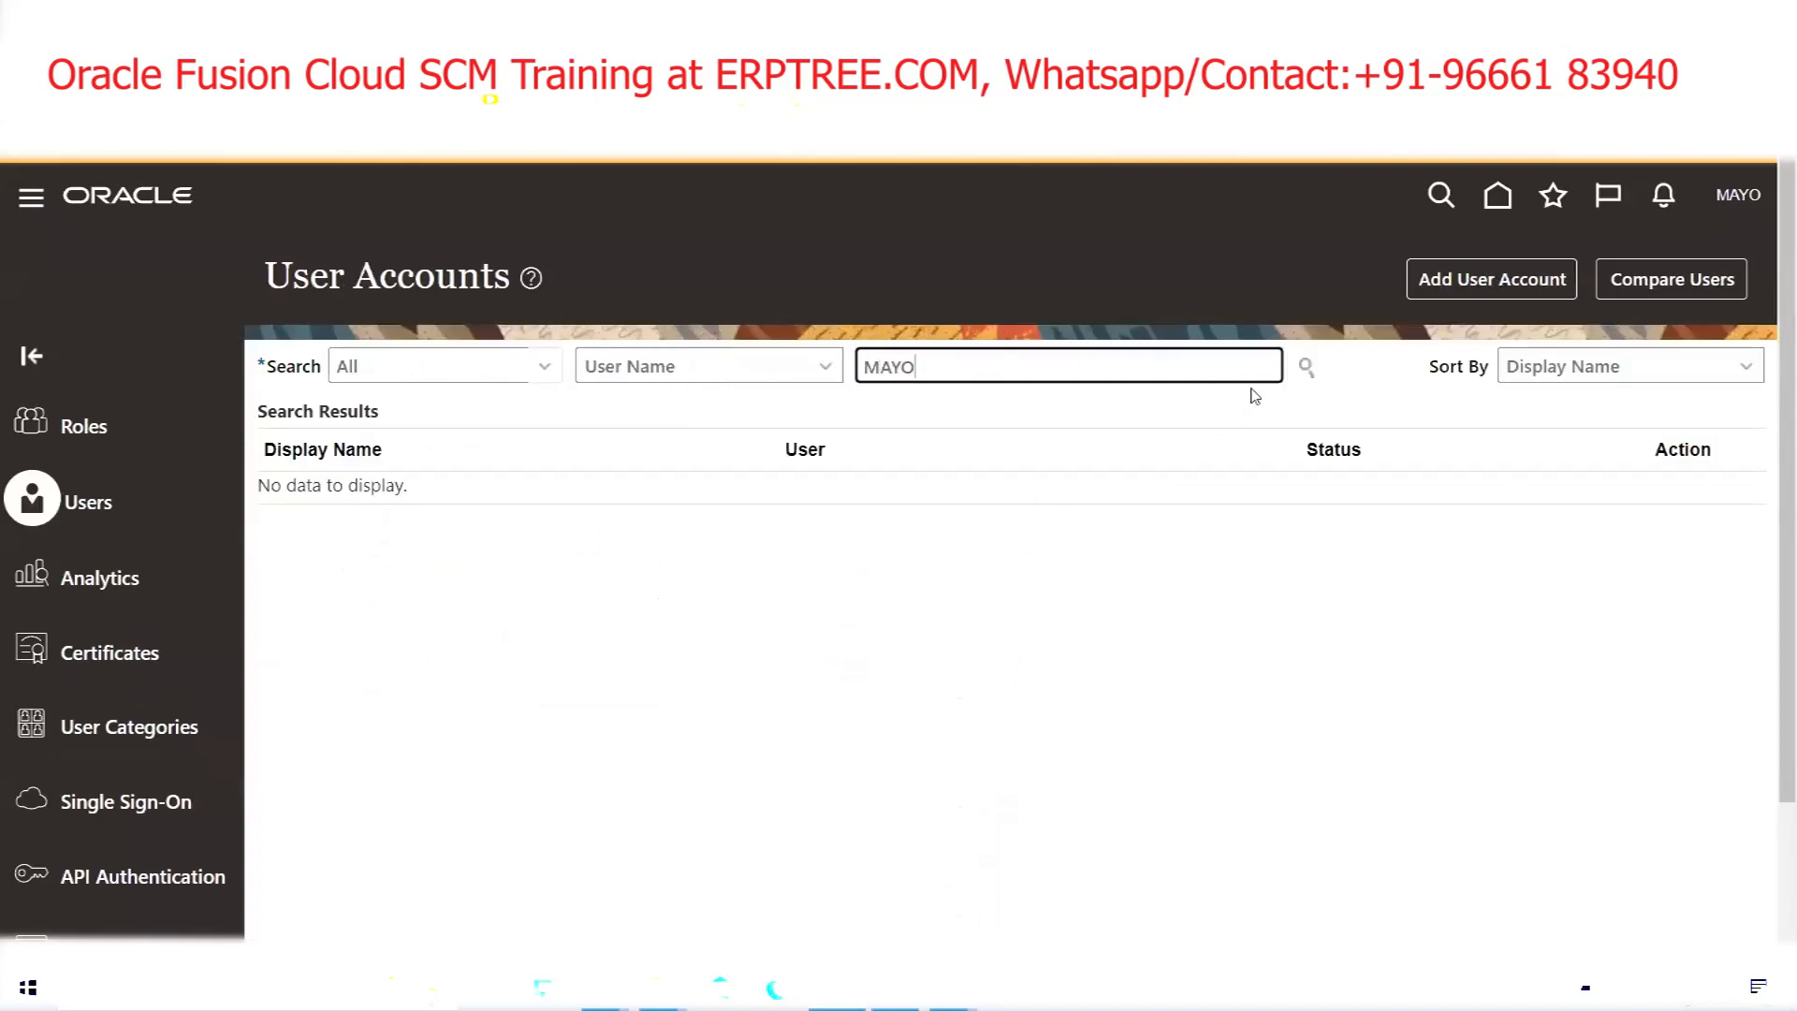
click(1305, 370)
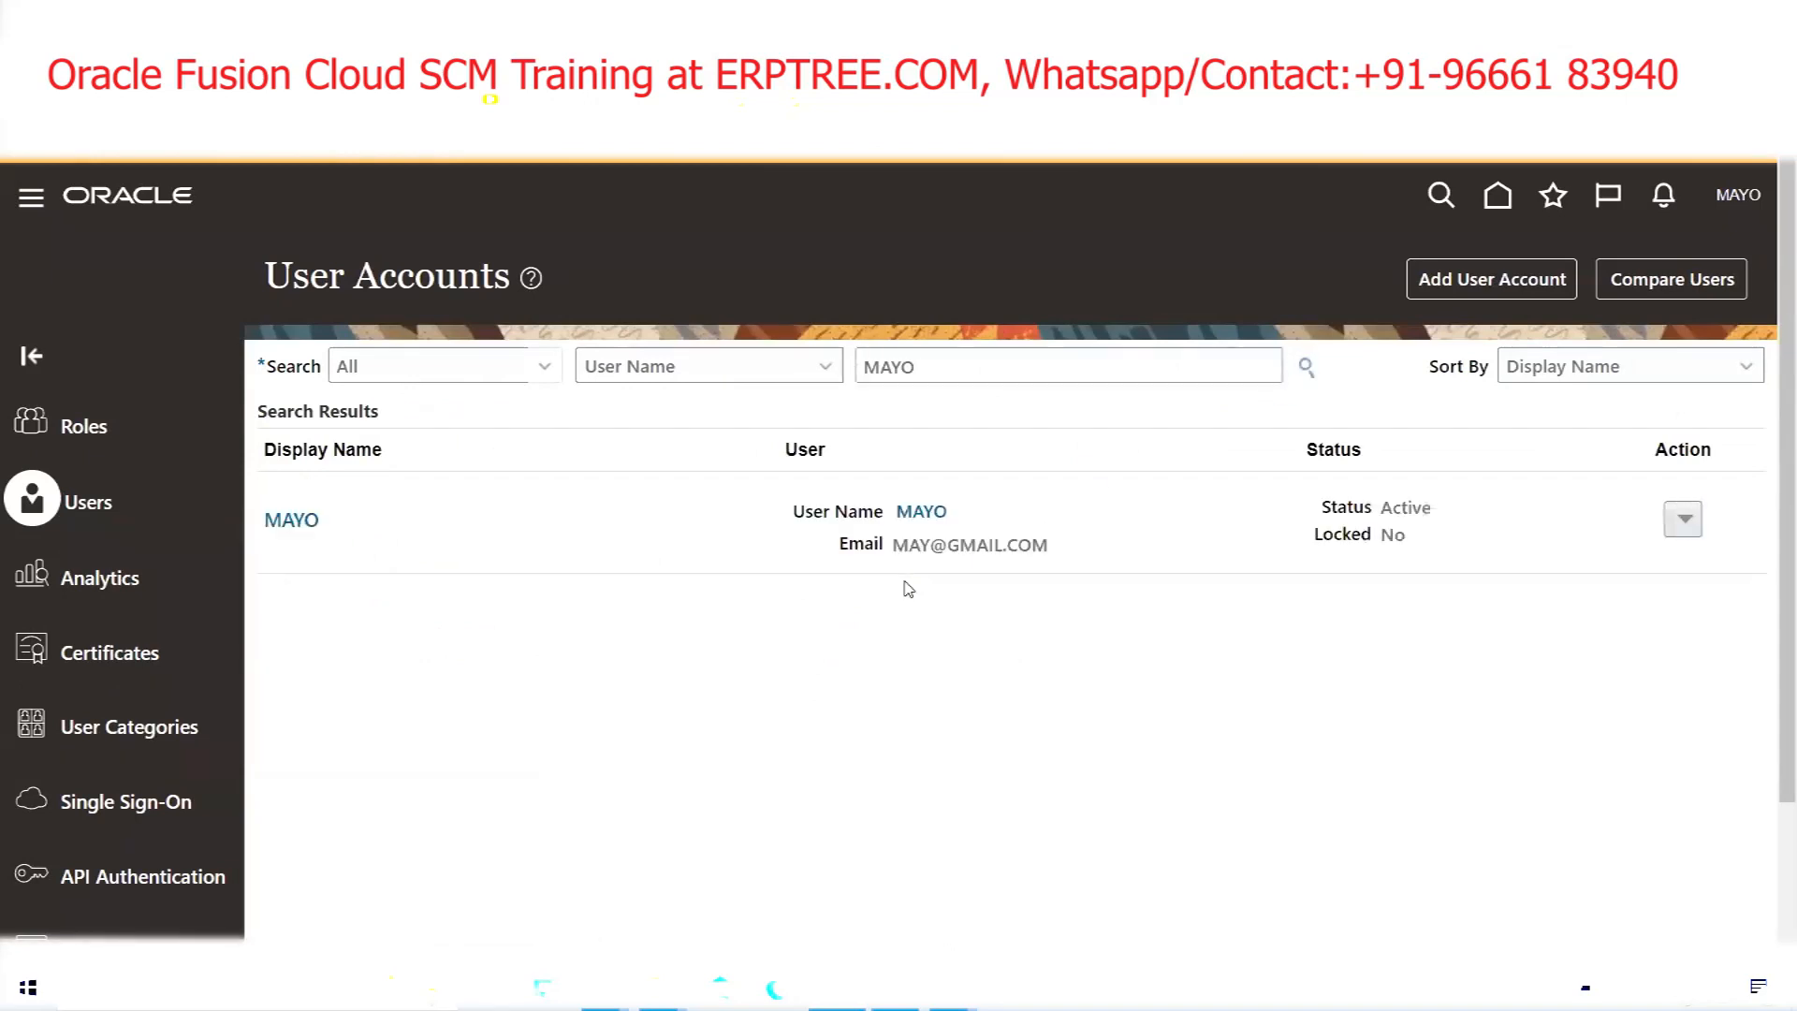
Review MAYO's account details: last name, email, person number and MAYOCLINICS US Business Unit
click(279, 522)
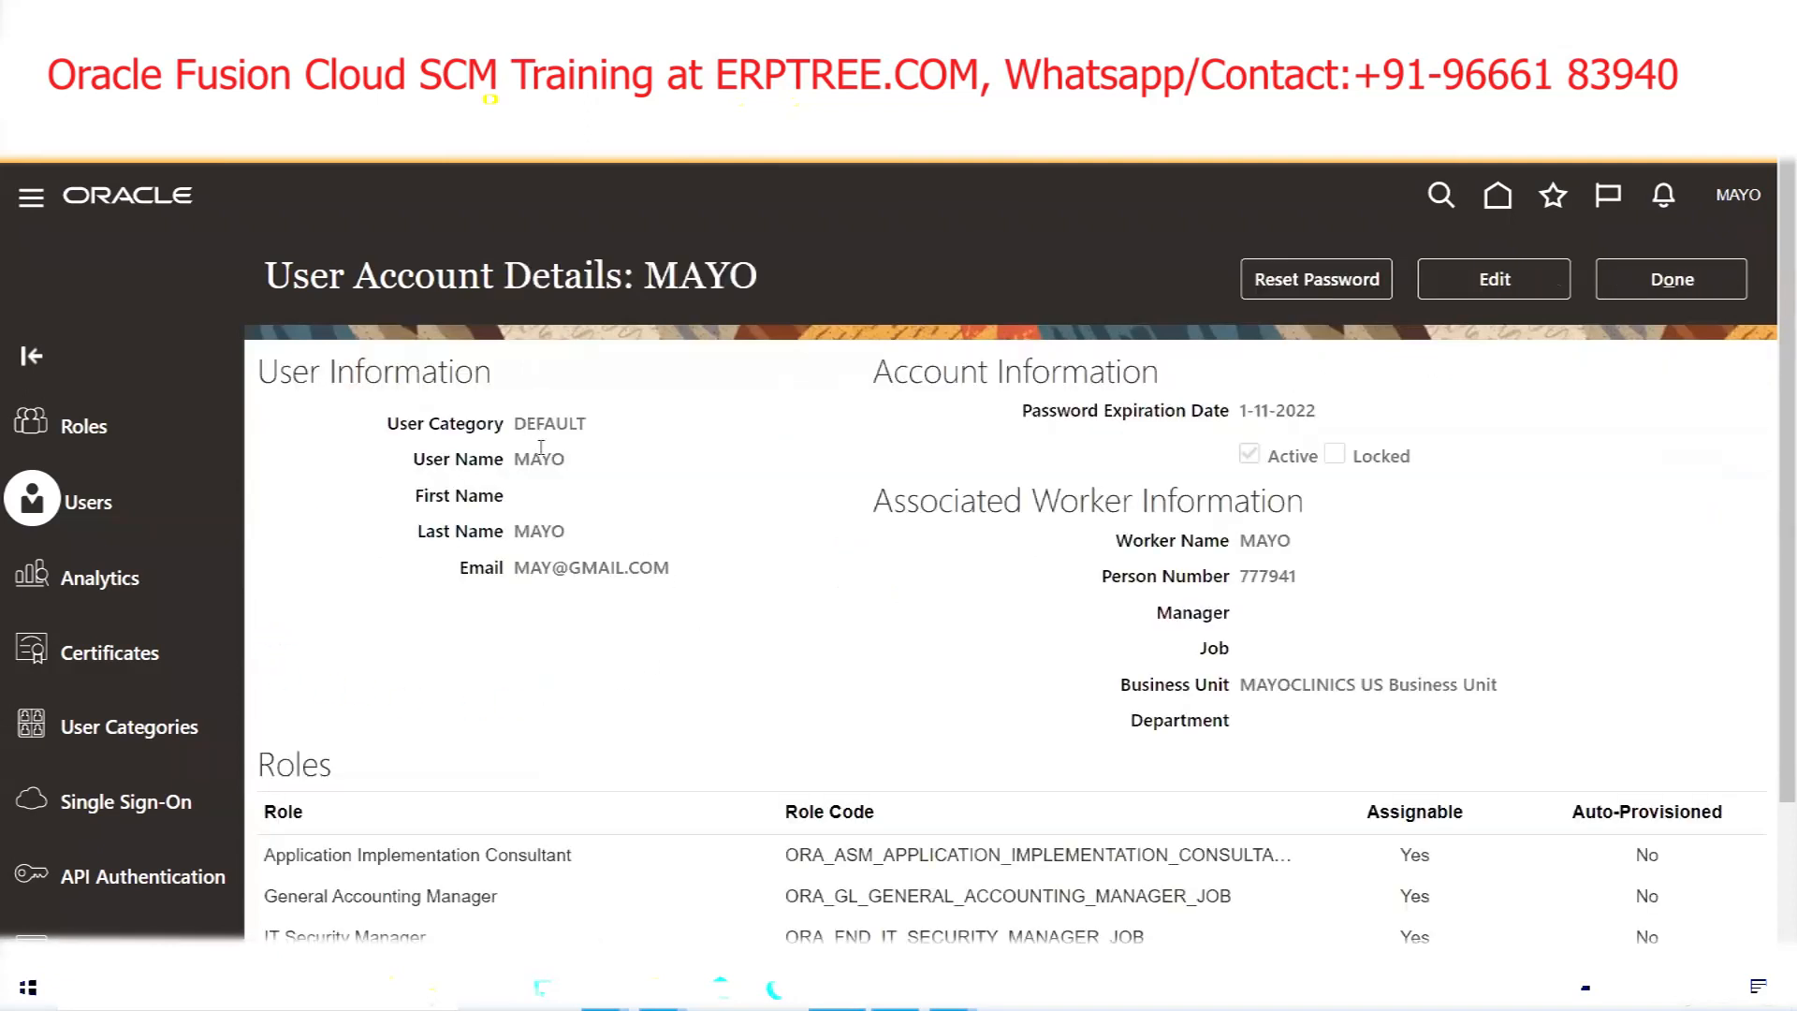
double_click(551, 532)
scroll(559, 475, down, 1)
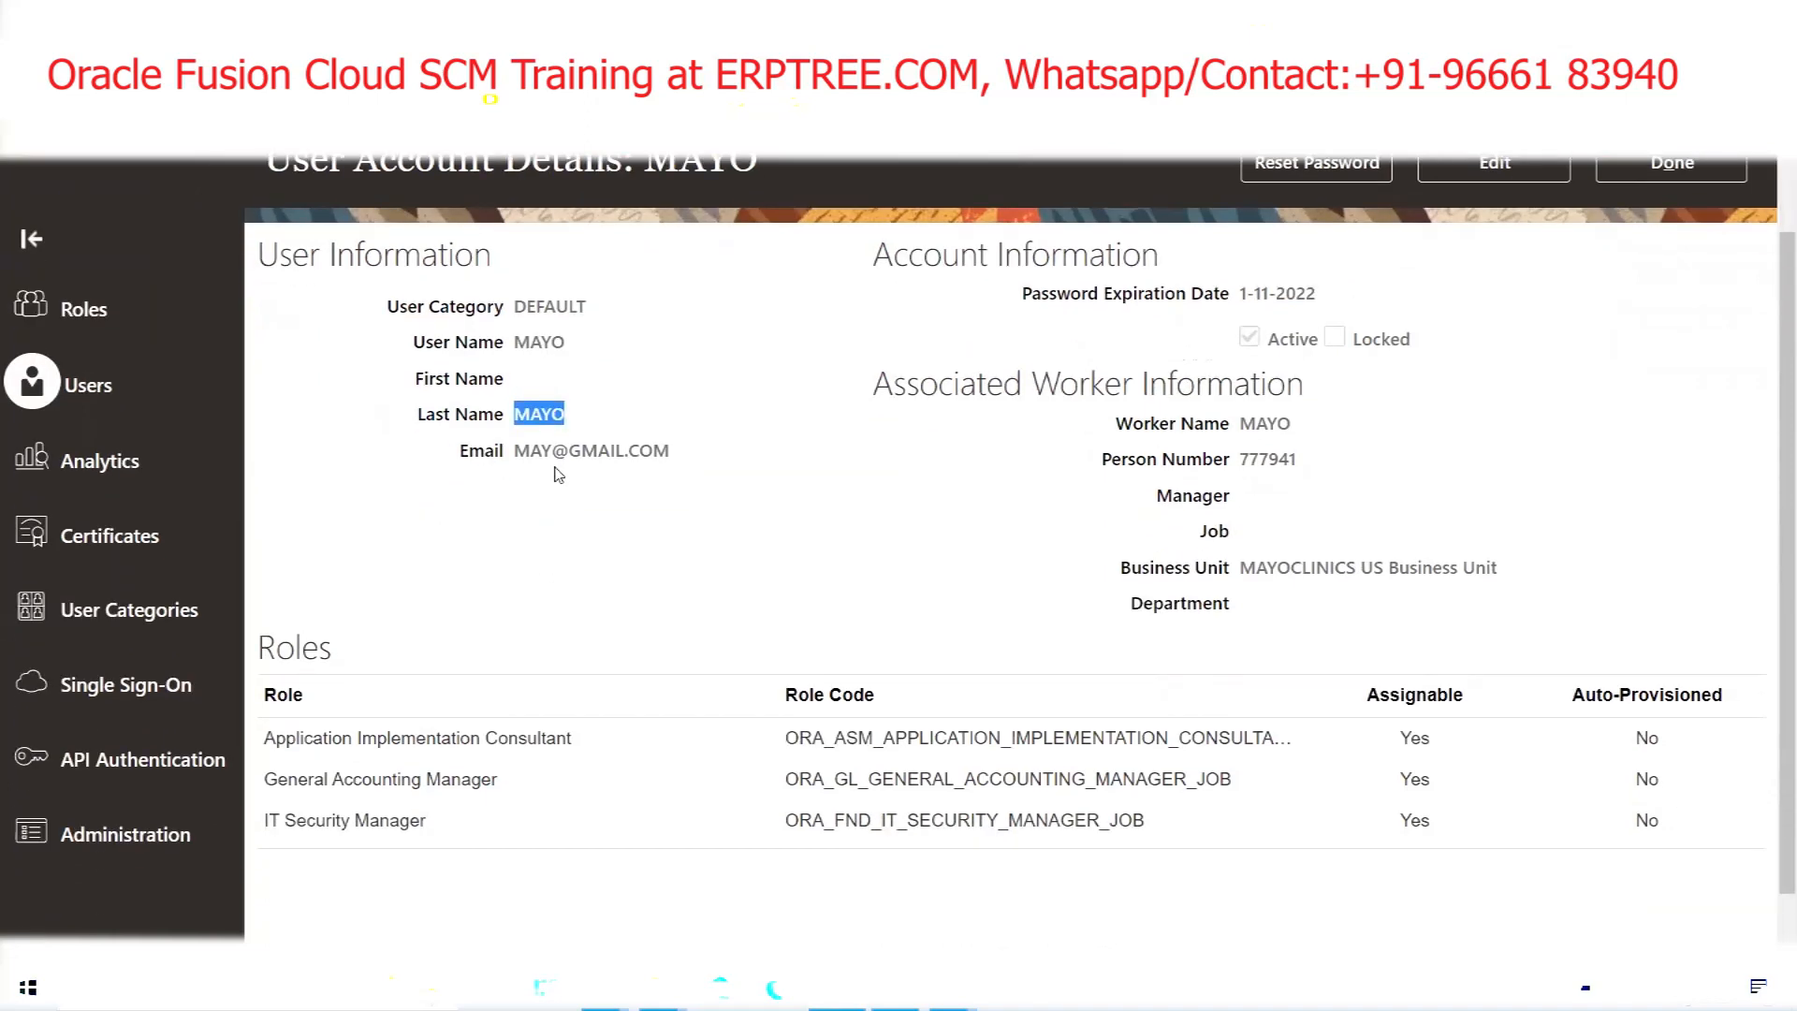
triple_click(555, 446)
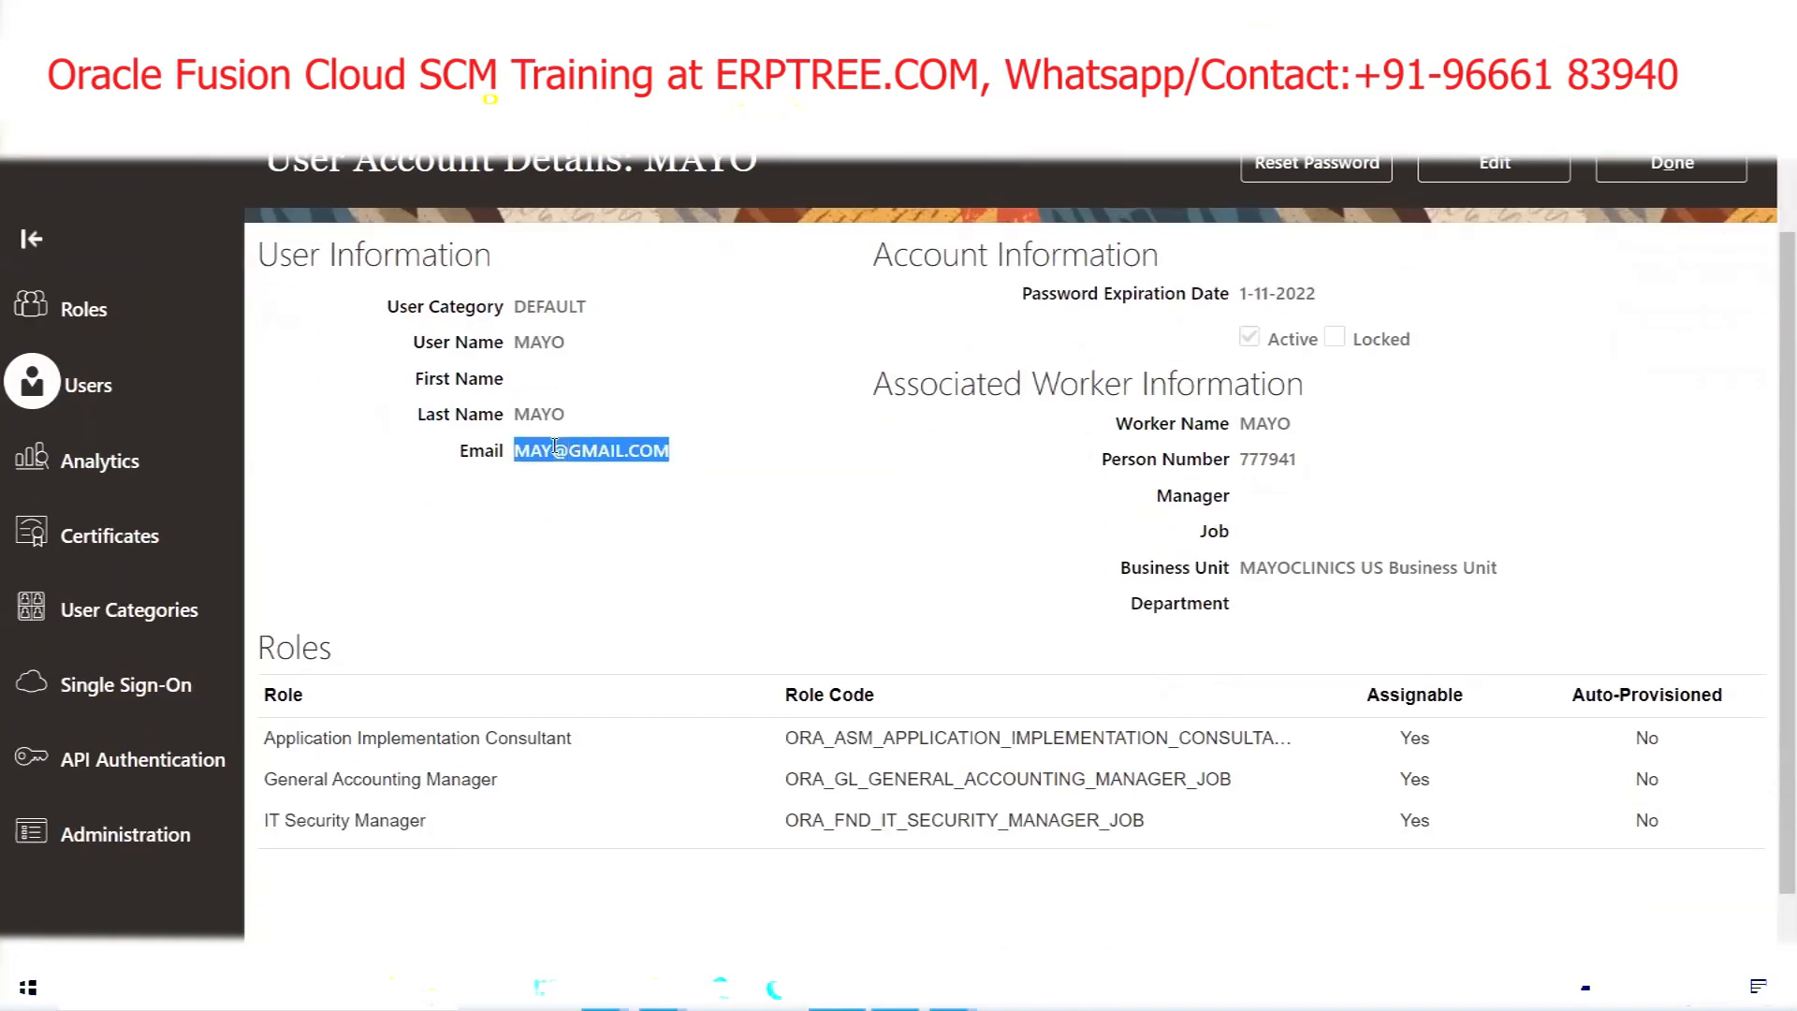
double_click(1261, 426)
double_click(1150, 468)
double_click(1275, 461)
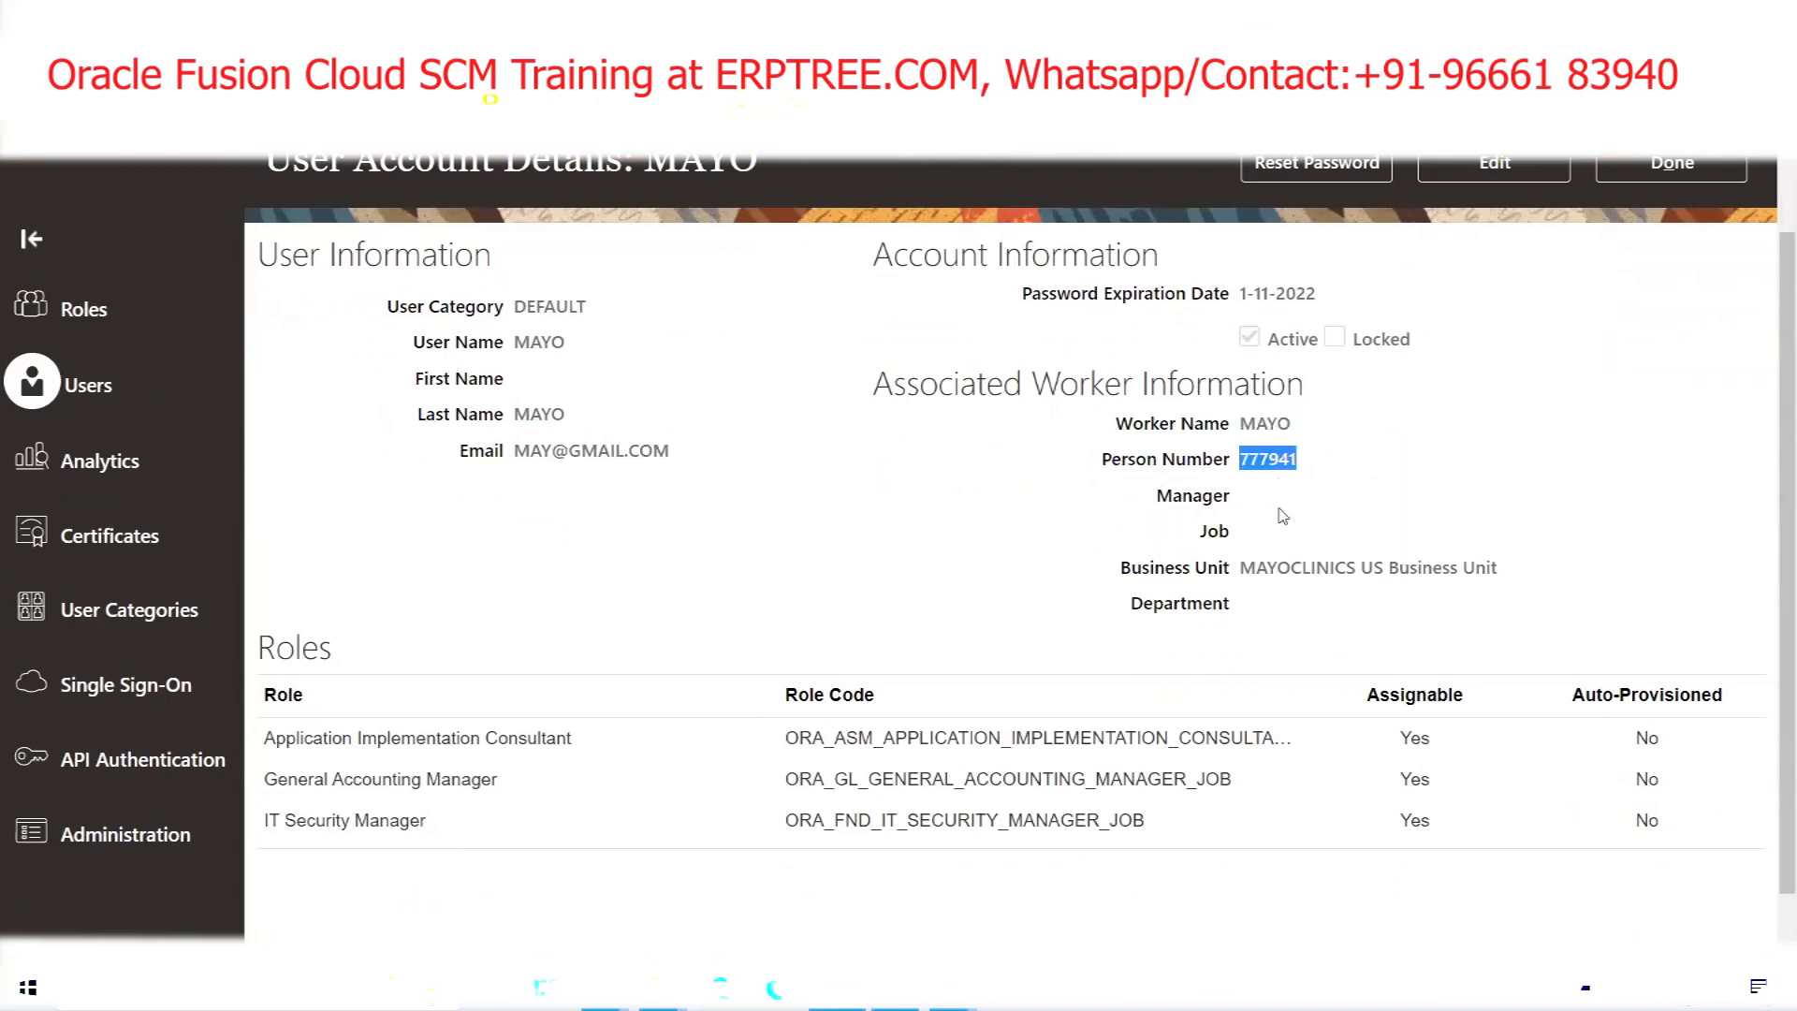
triple_click(1307, 569)
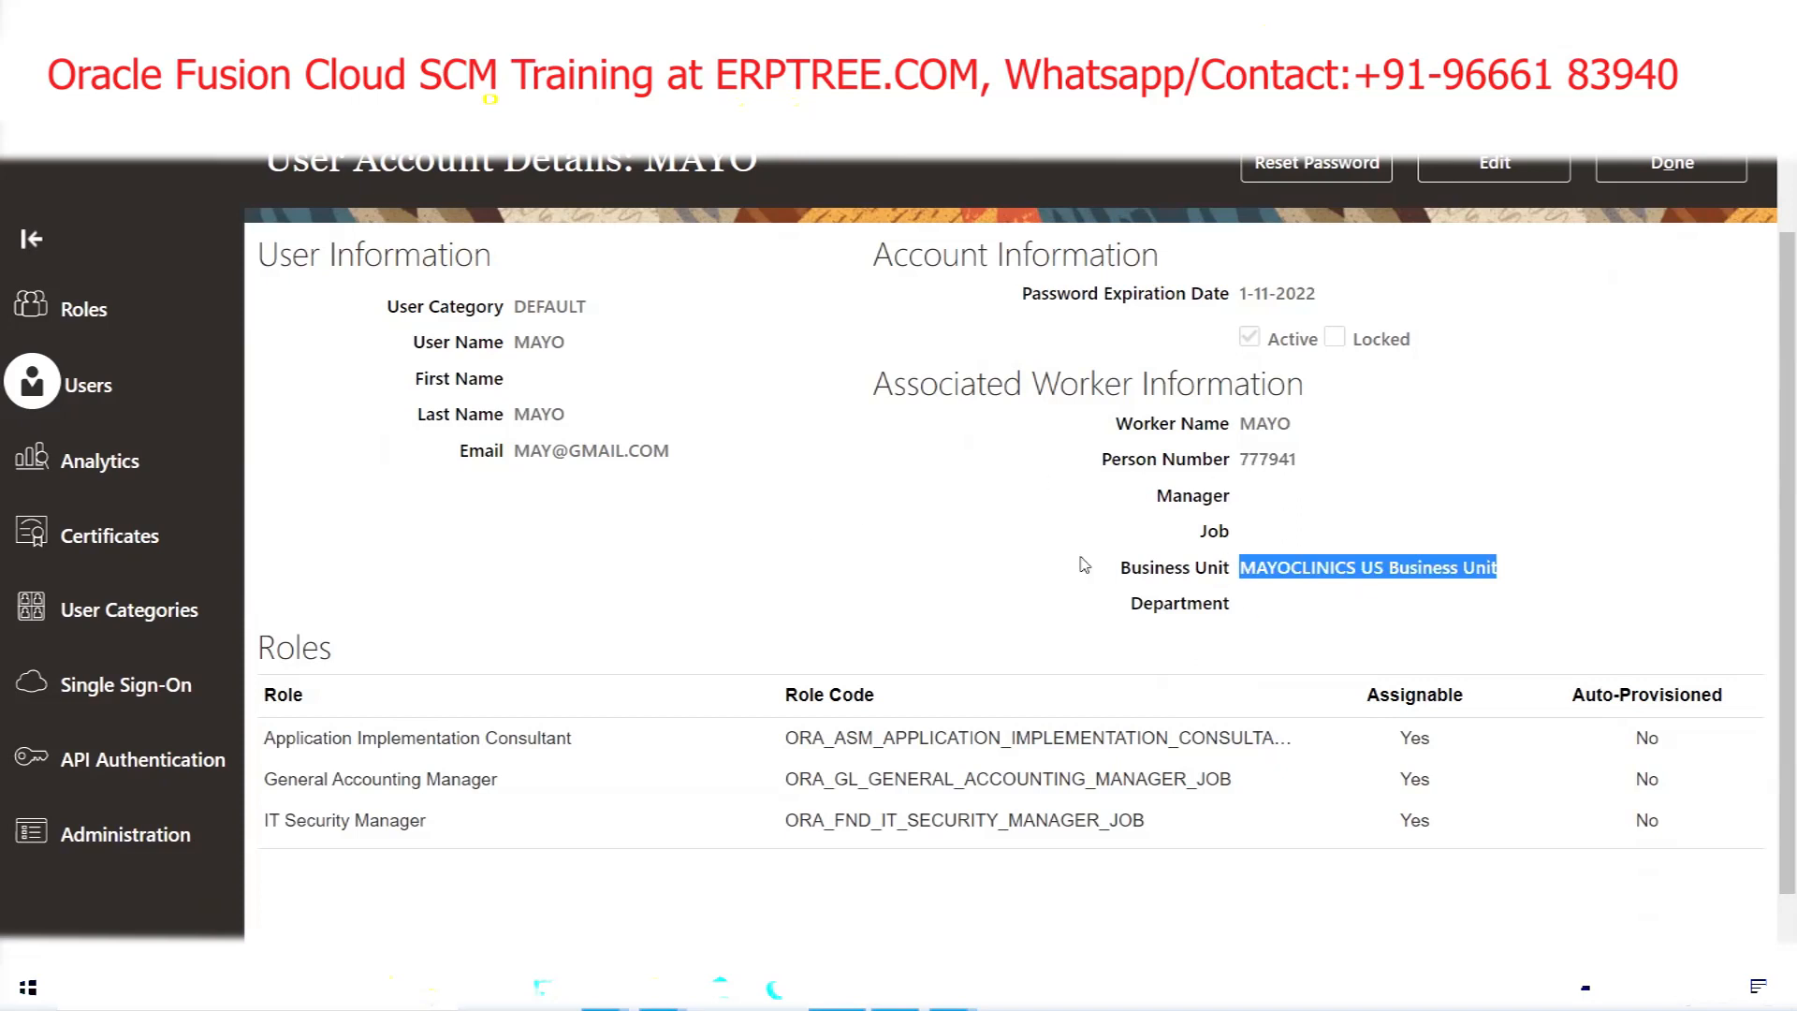
scroll(1084, 565, up, 2)
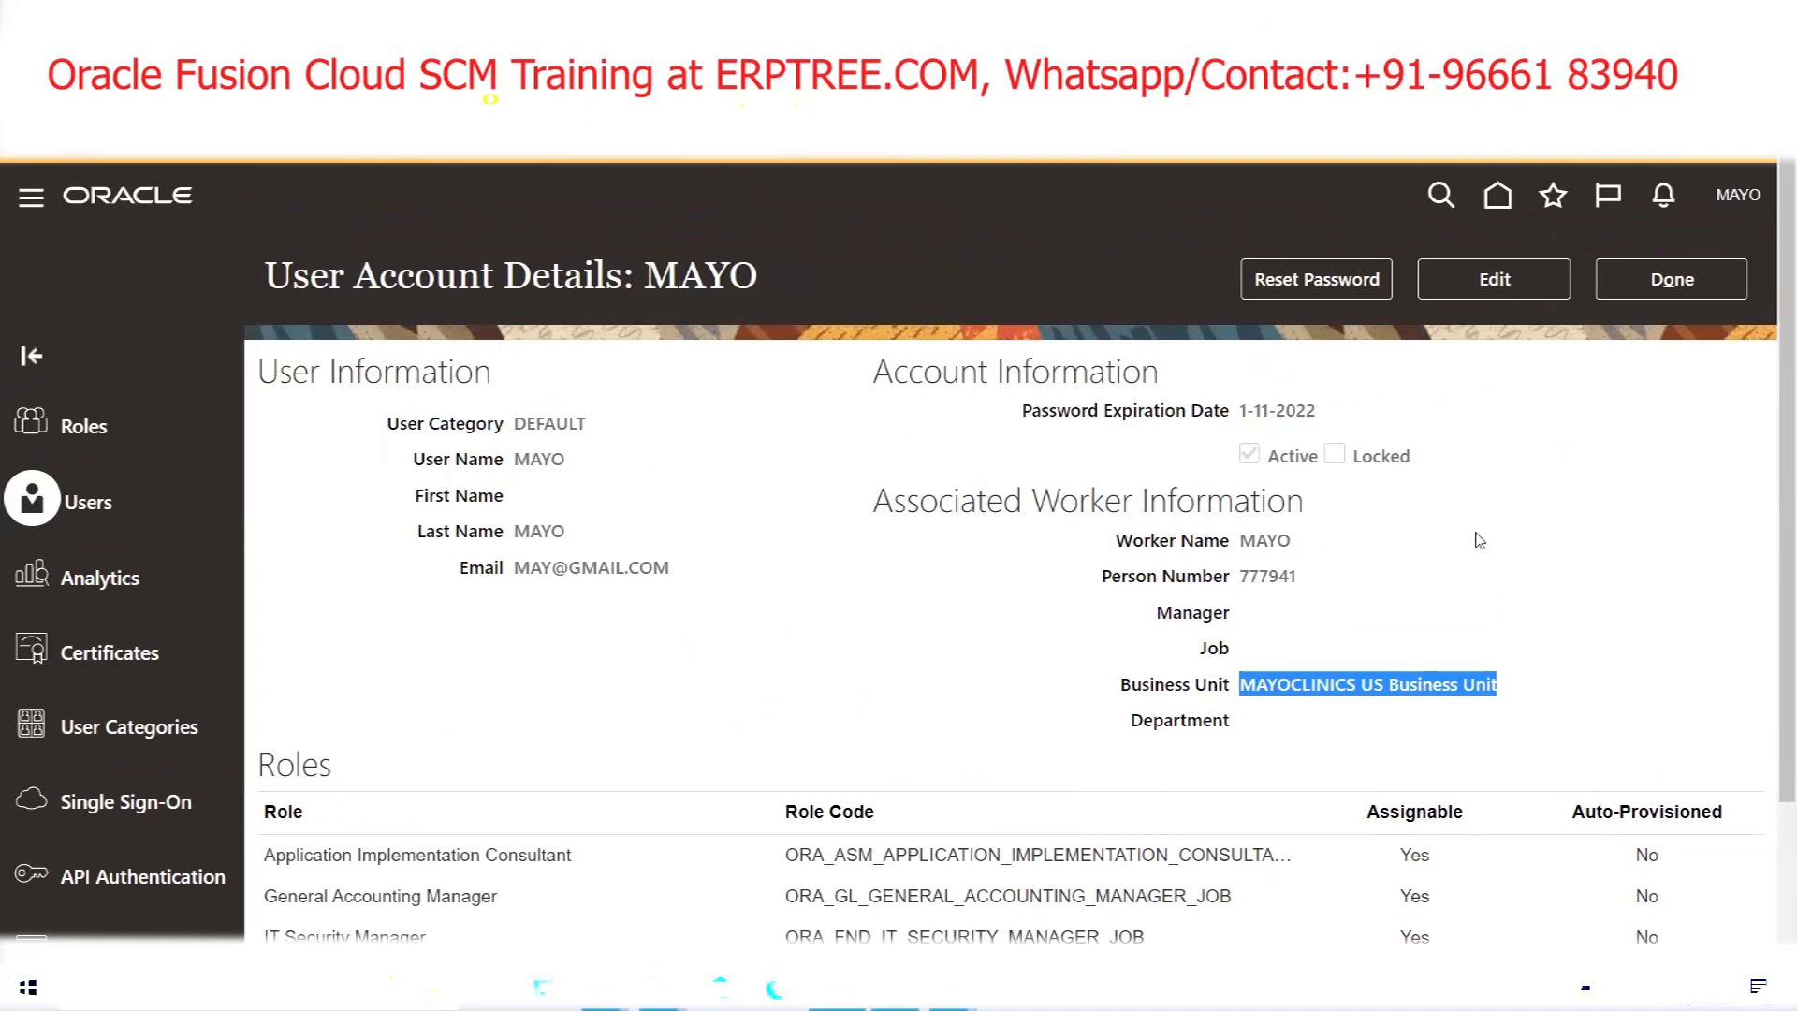
Close the account details and go to Setup and Maintenance
click(1673, 281)
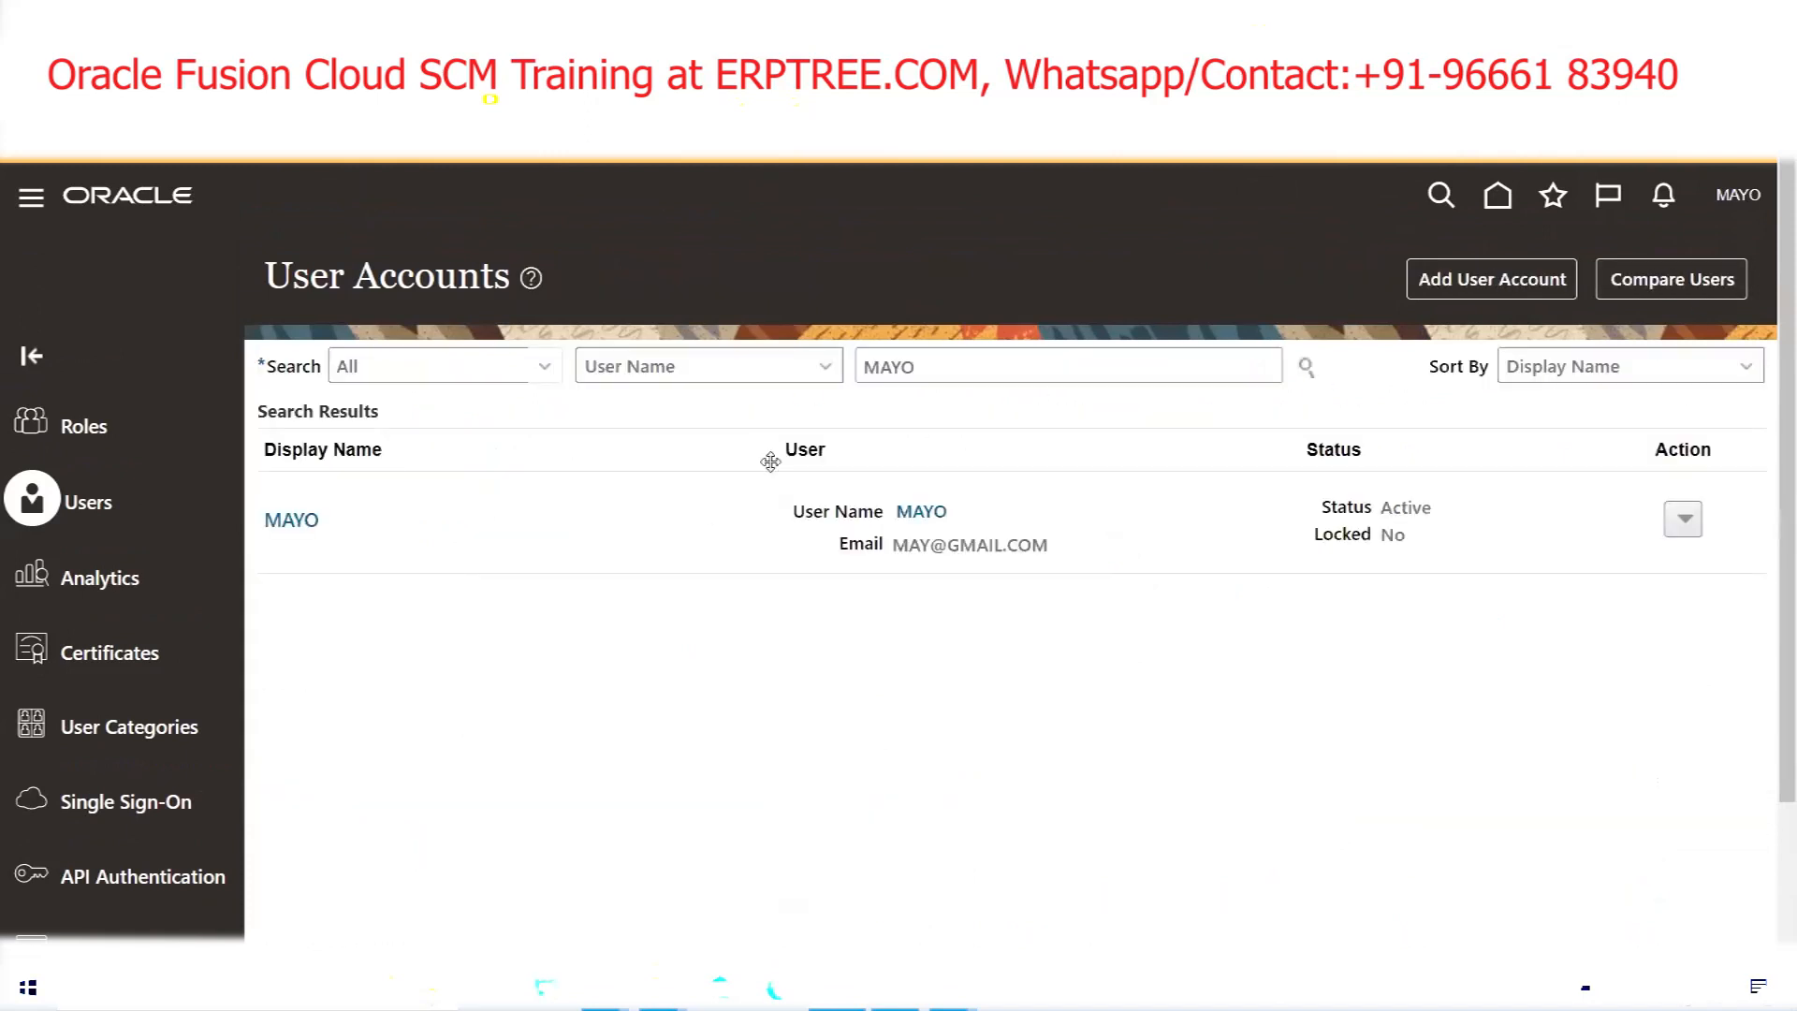
click(1738, 195)
click(1333, 579)
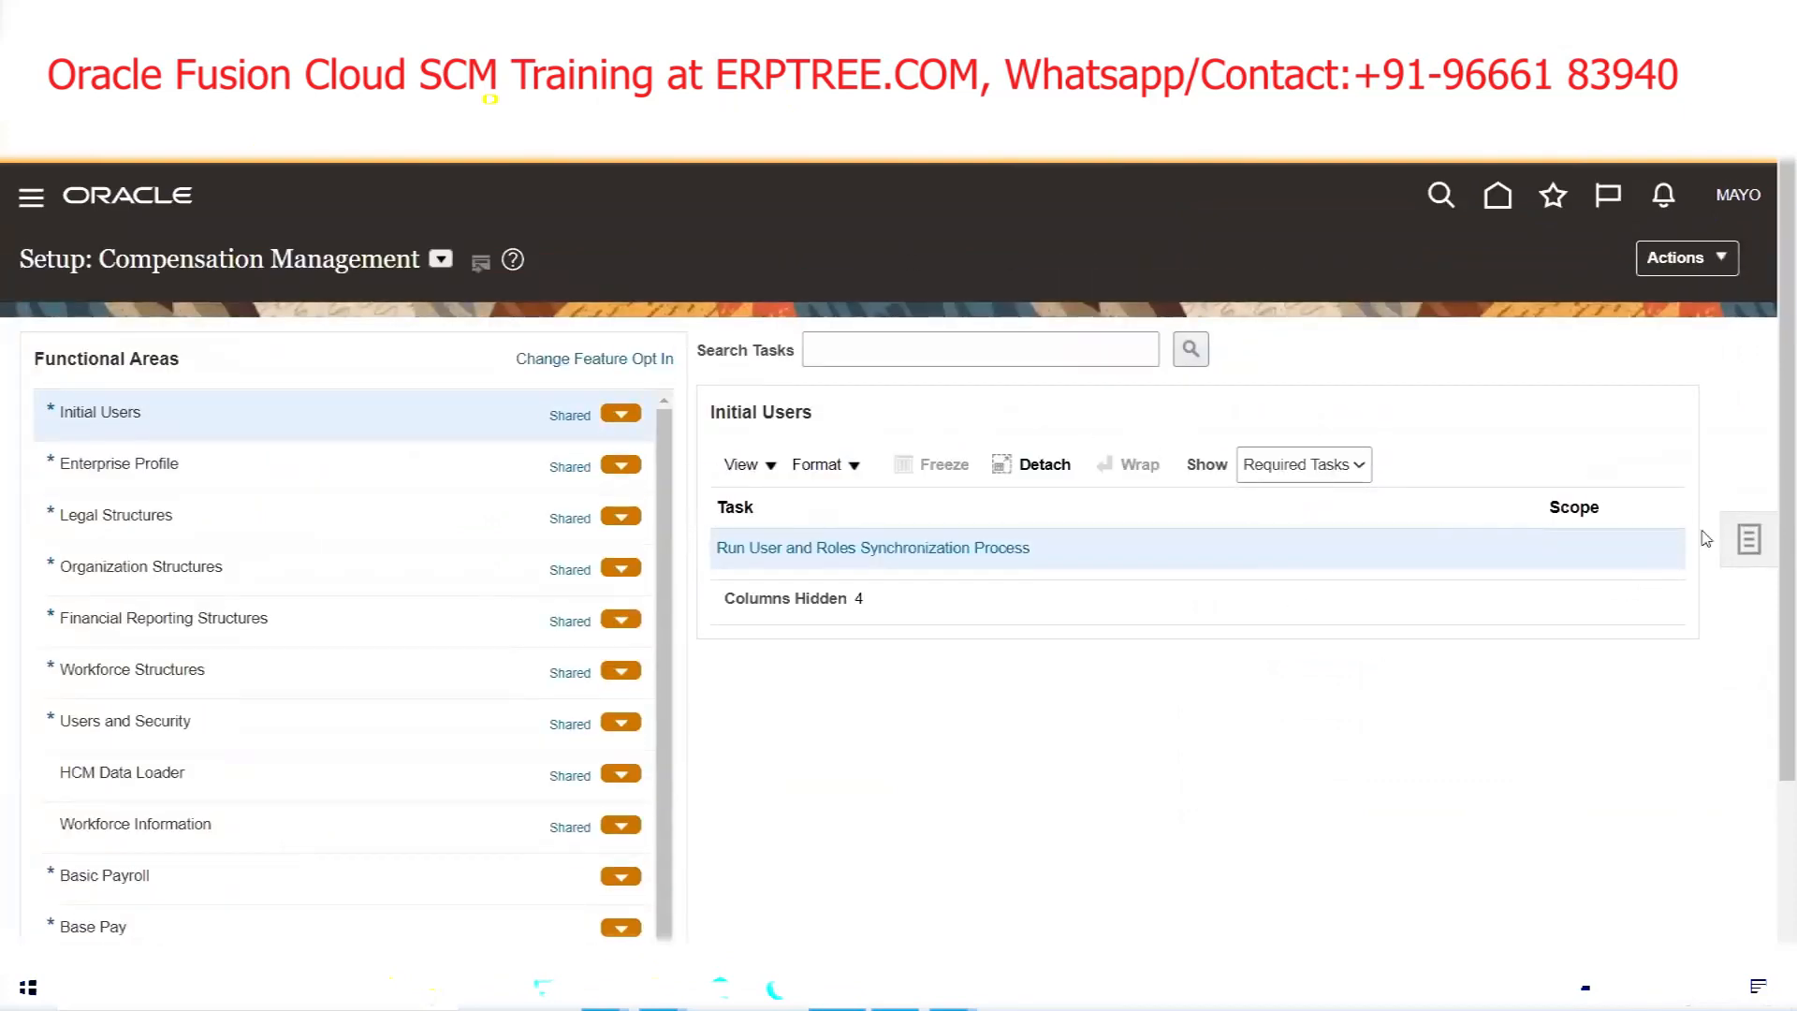
Search setup tasks for MANAGE USERS and open the Manage Users task
click(1750, 547)
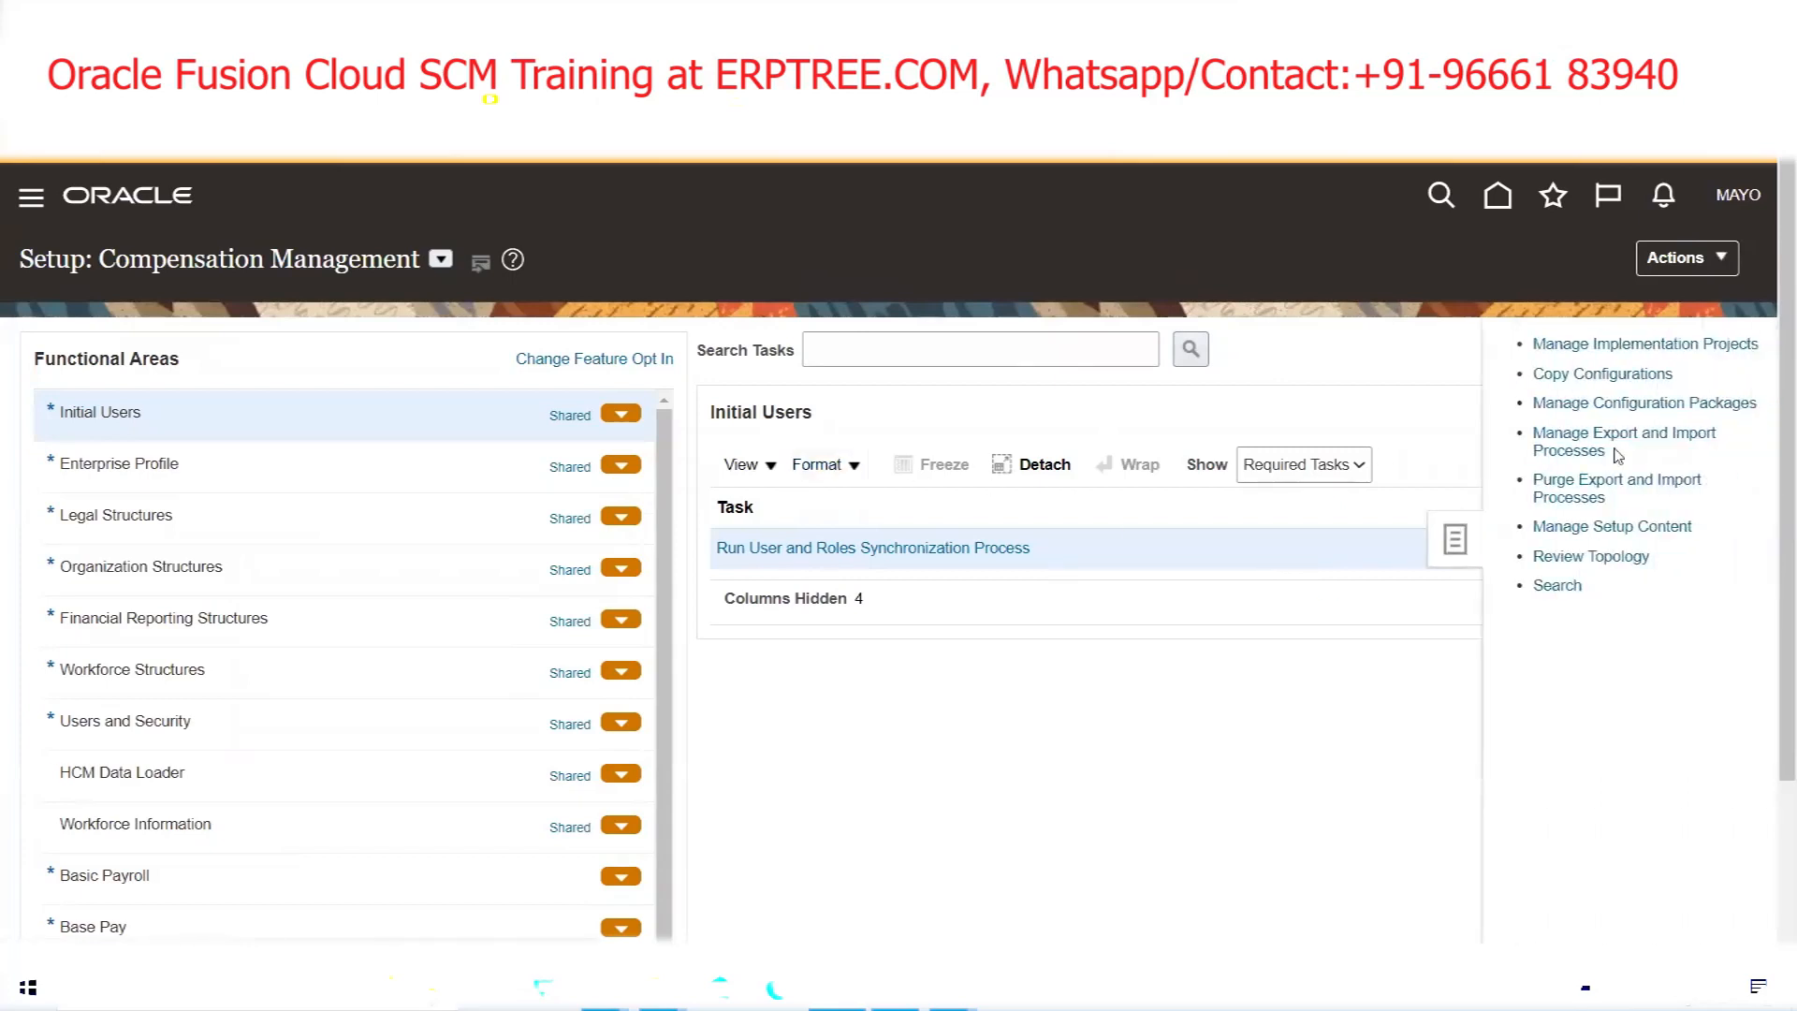
click(1561, 585)
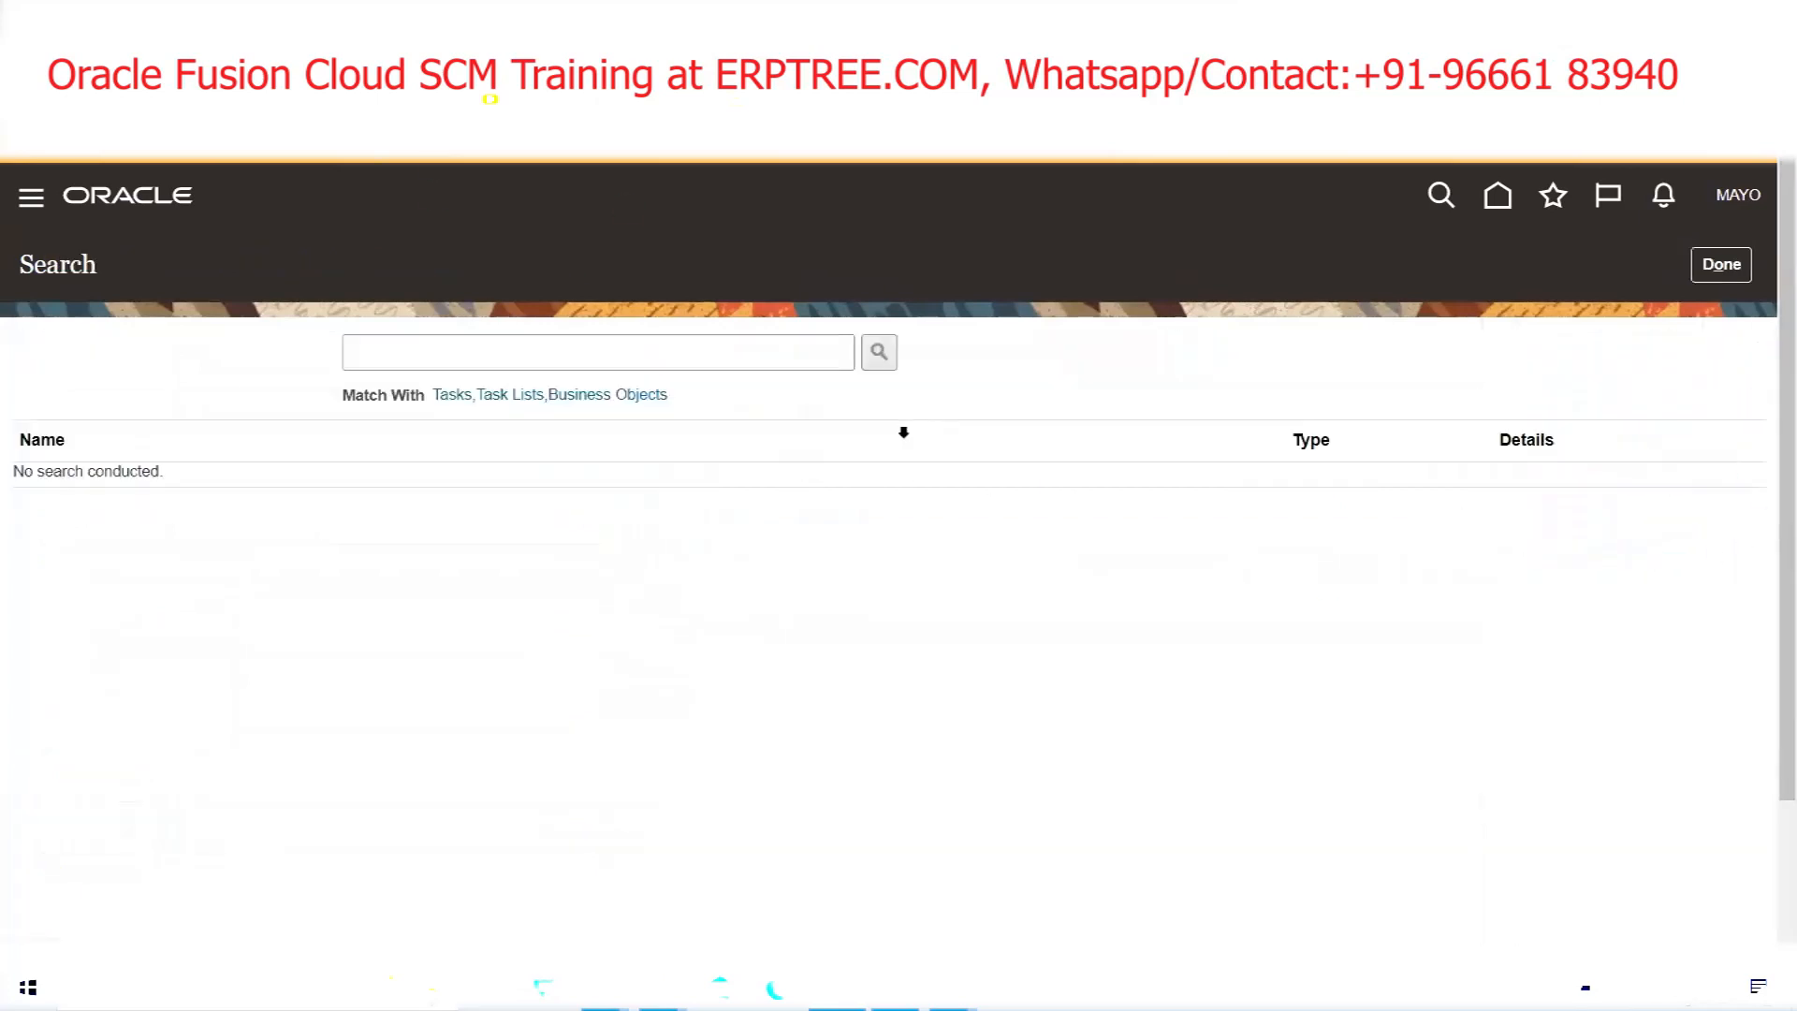
click(554, 363)
text(MANAGE USERS)
key(Return)
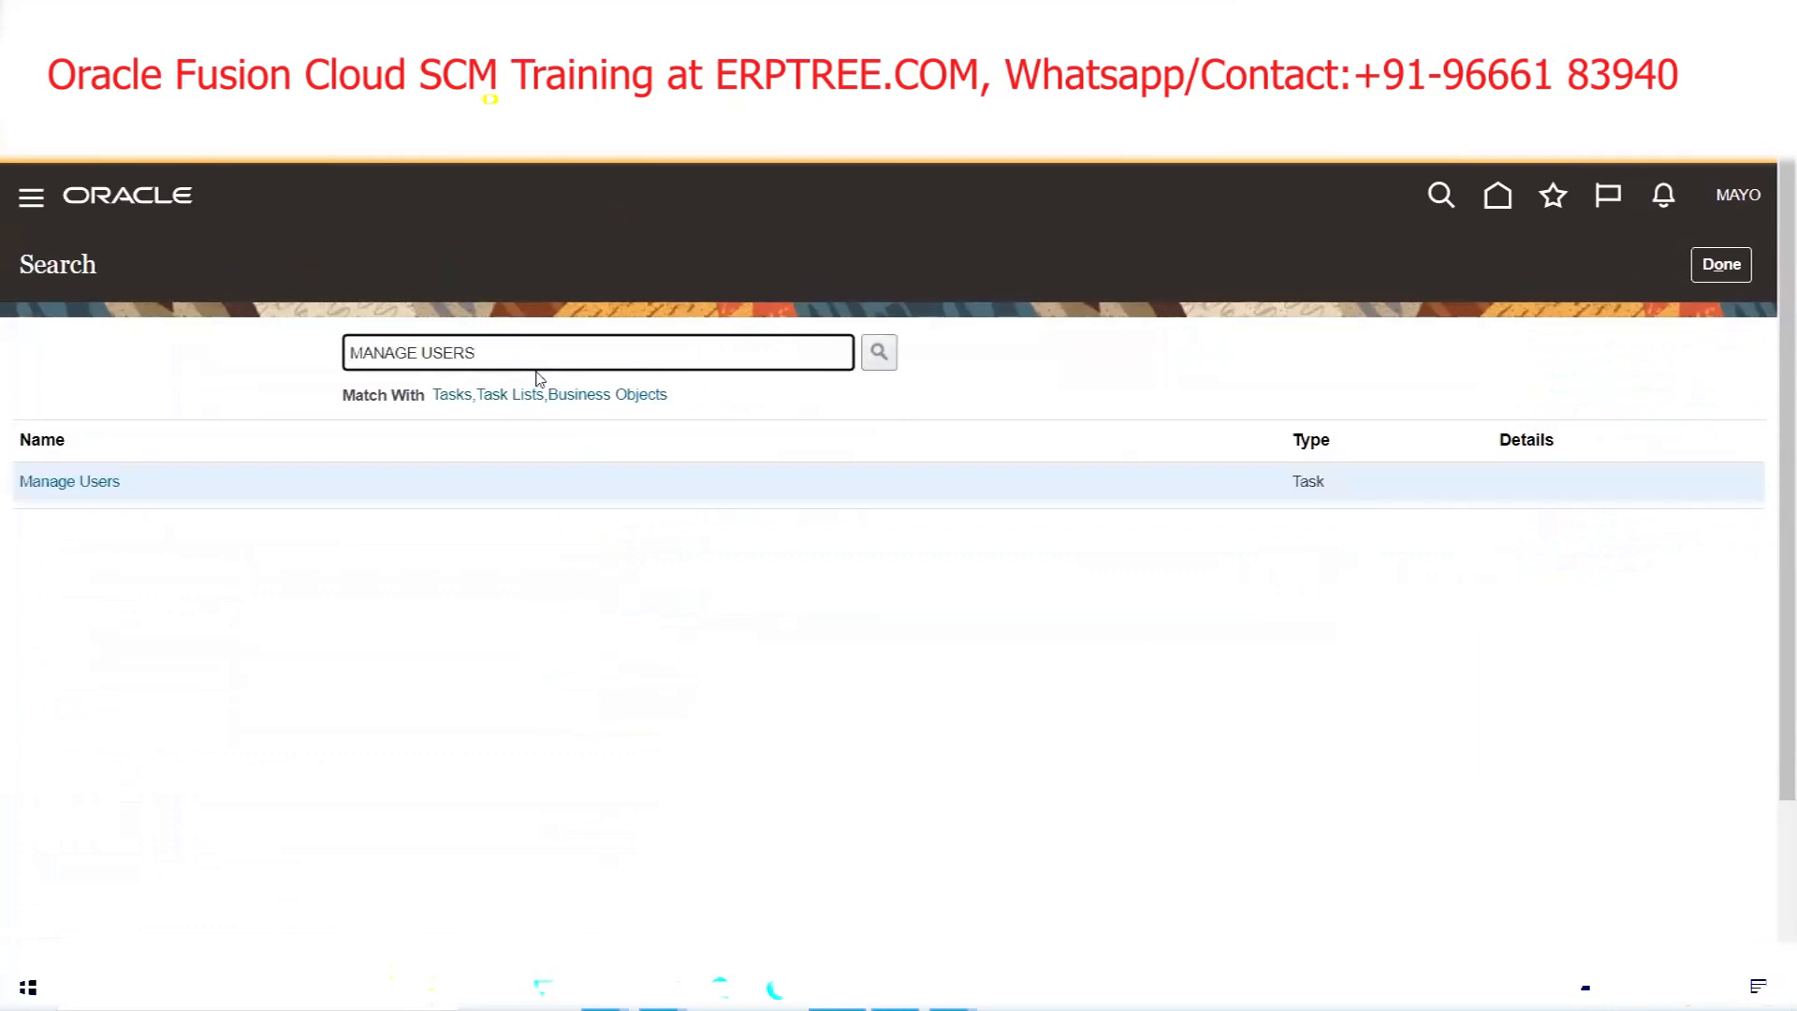
click(91, 484)
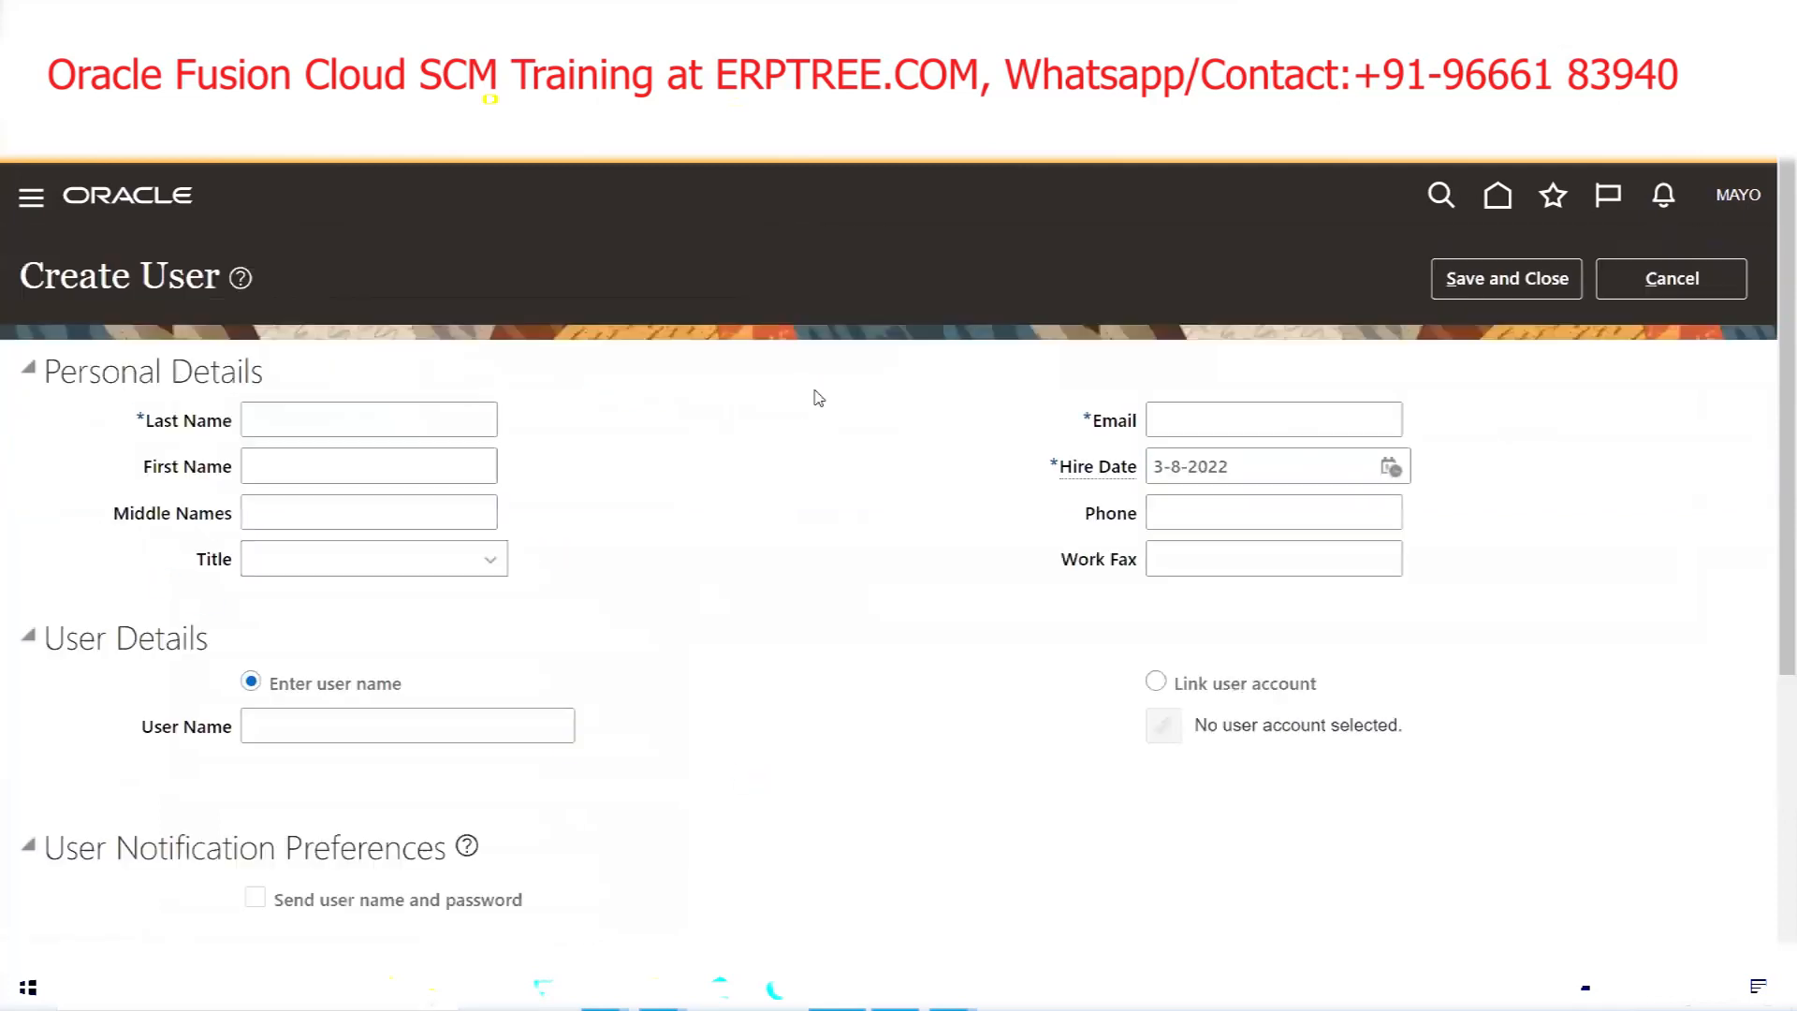
Enter the second user's last name, e-mail and MRX user name
click(431, 419)
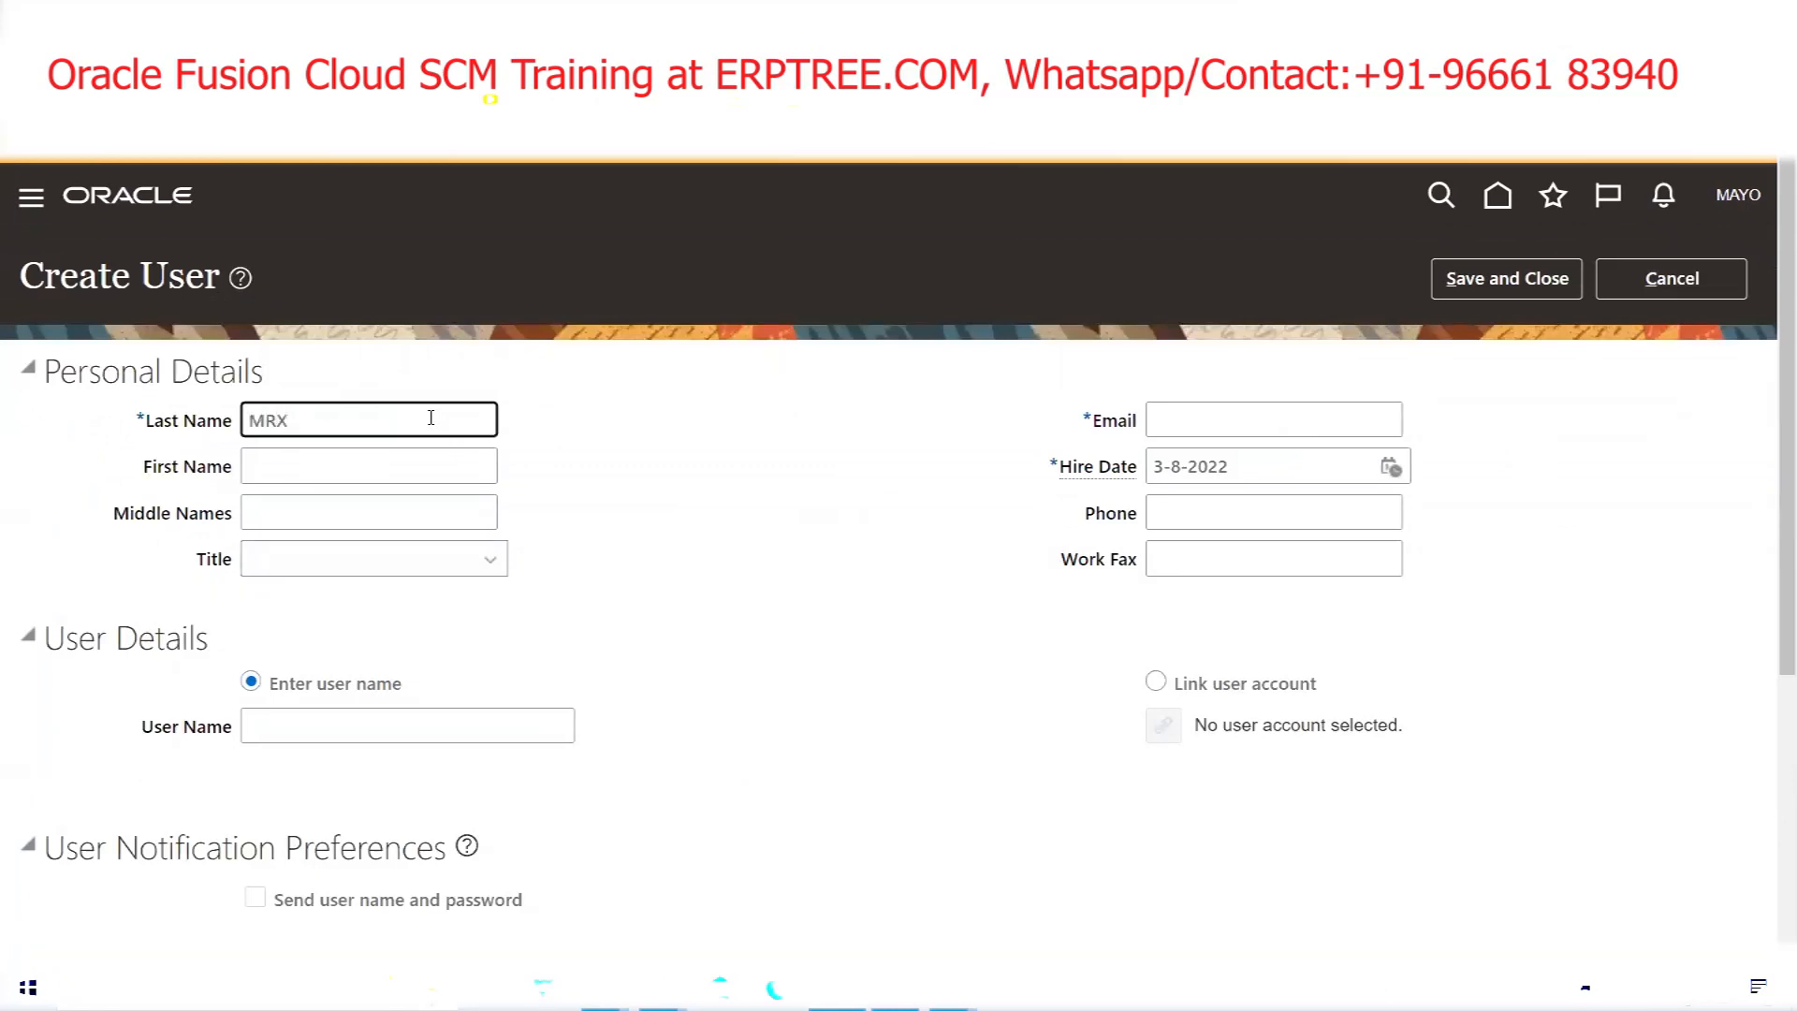
key(Tab)
click(1215, 429)
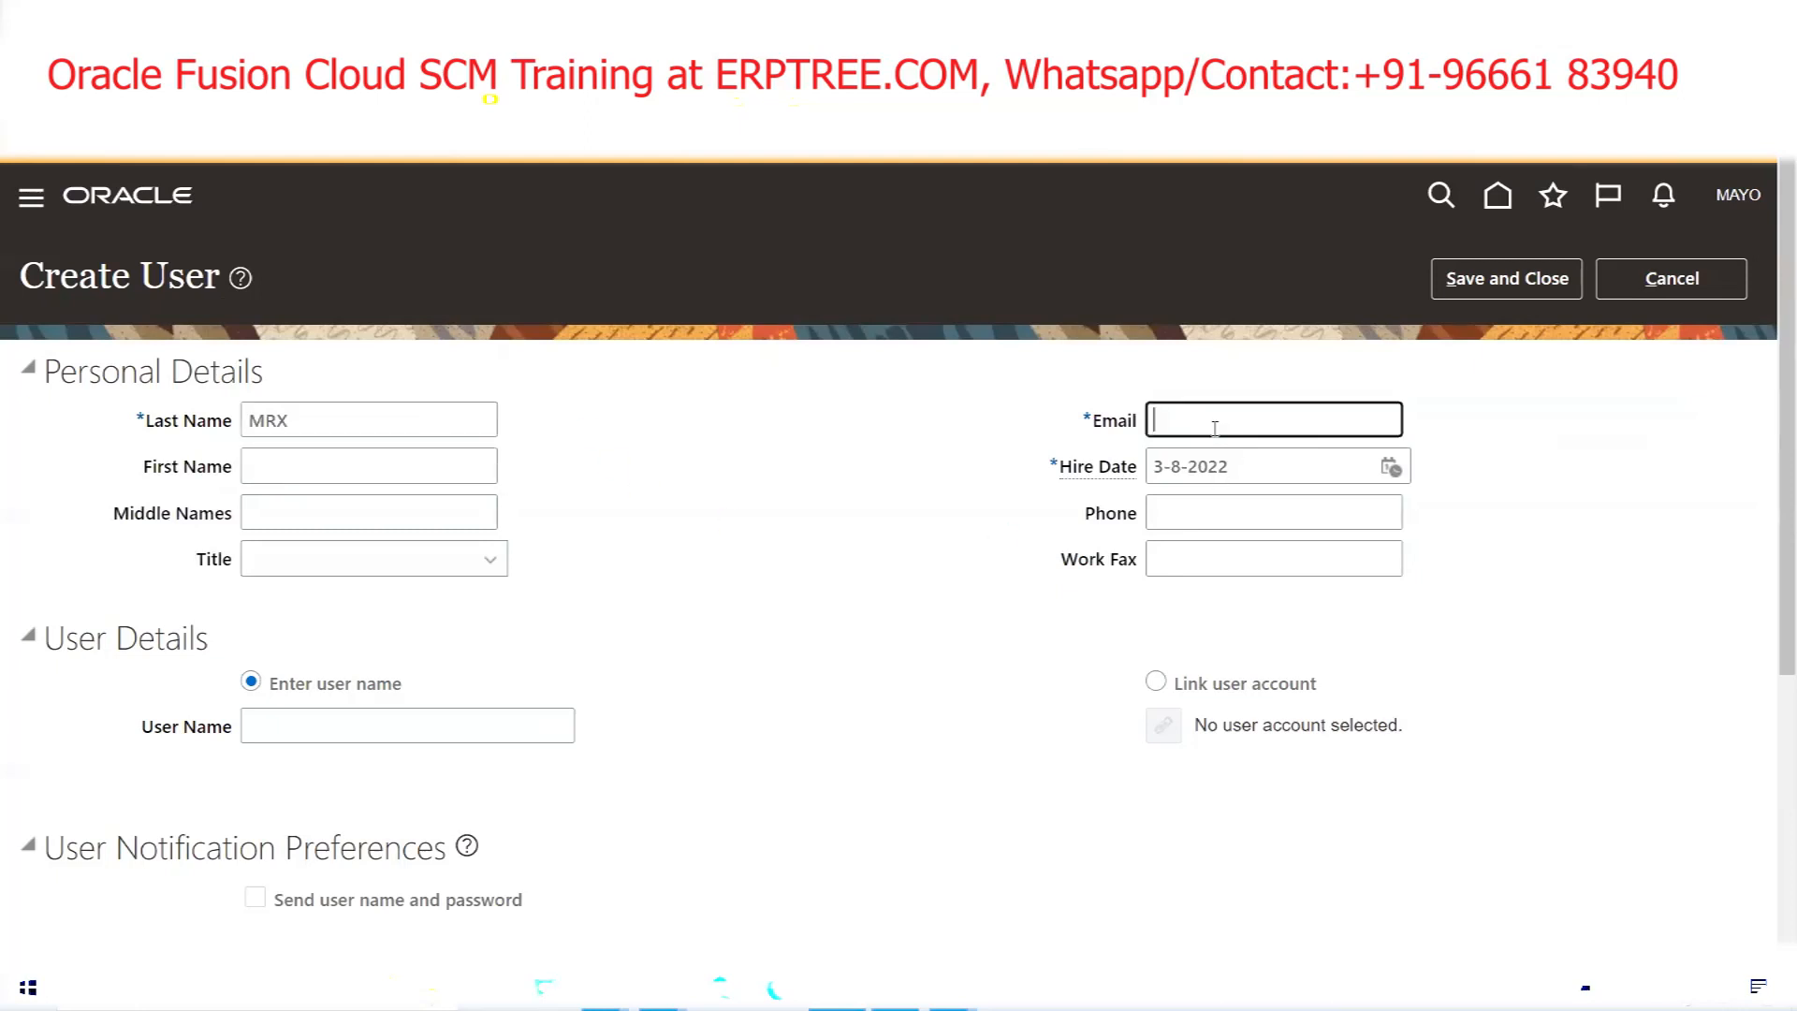
click(281, 722)
text(MRX)
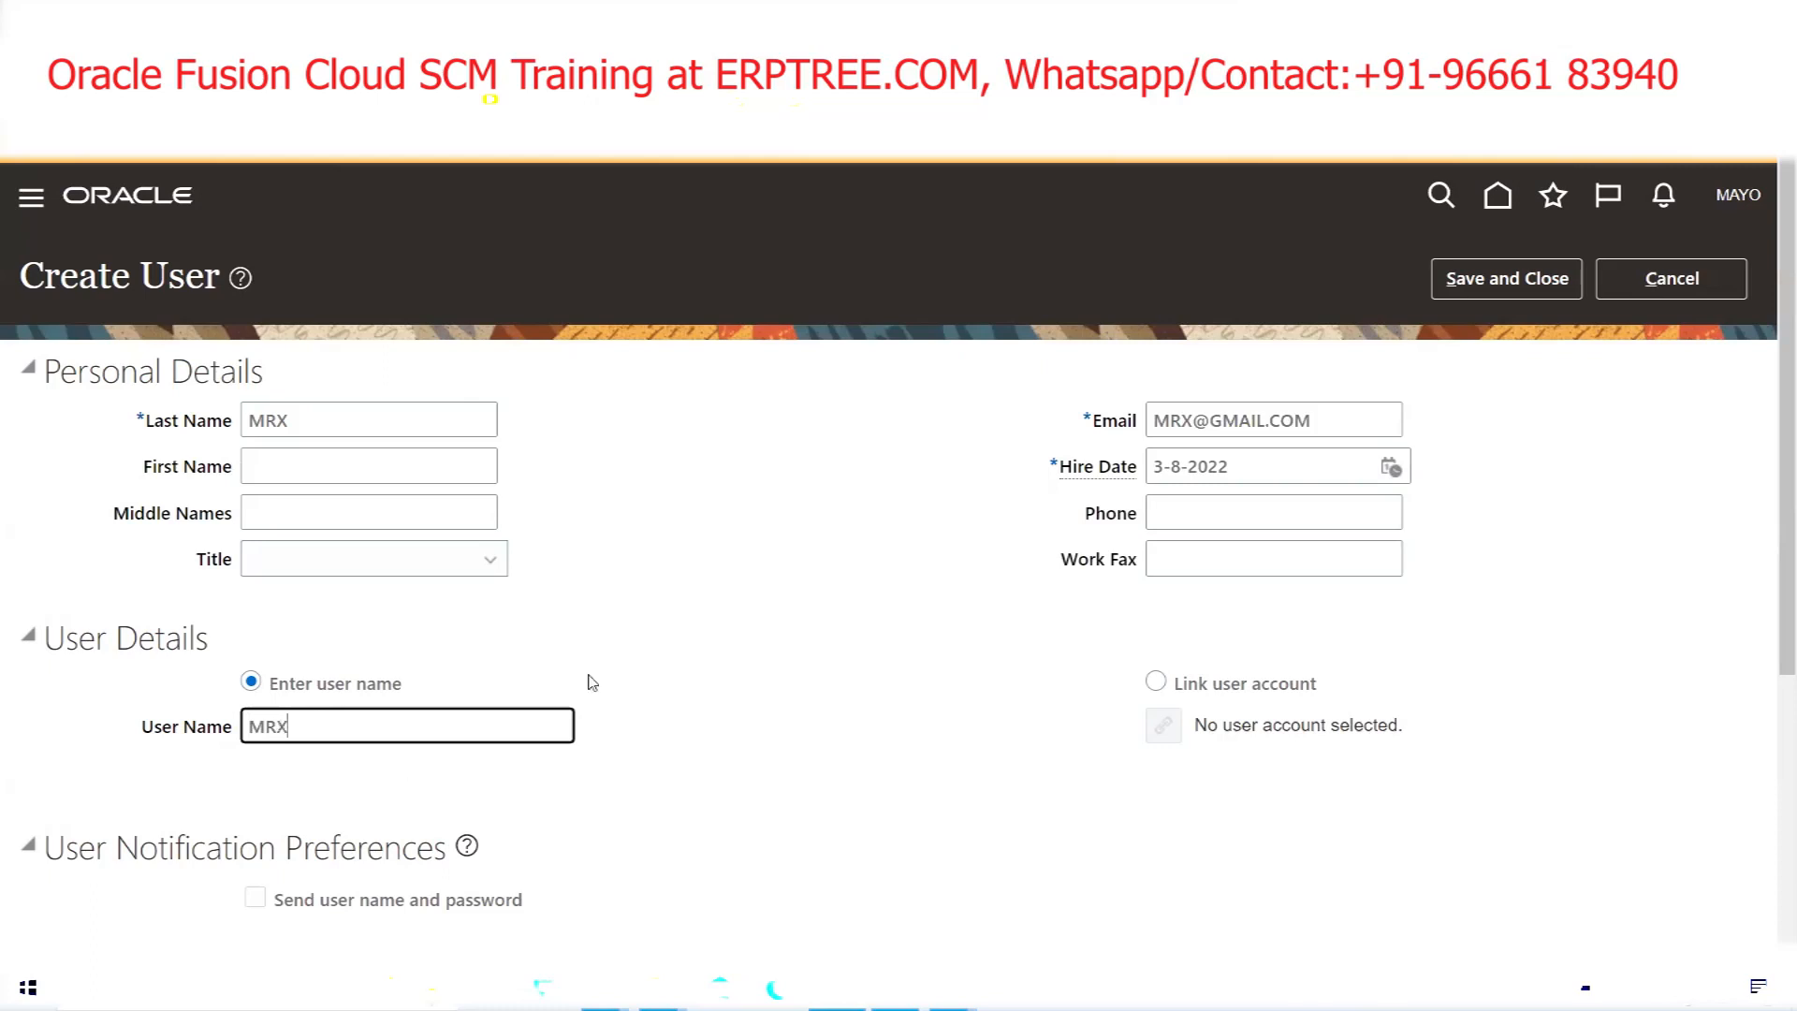
Set Person Type to Employee and Legal Employer to MAYOCLINICS USA Legal Entity US
scroll(588, 697, down, 3)
click(421, 783)
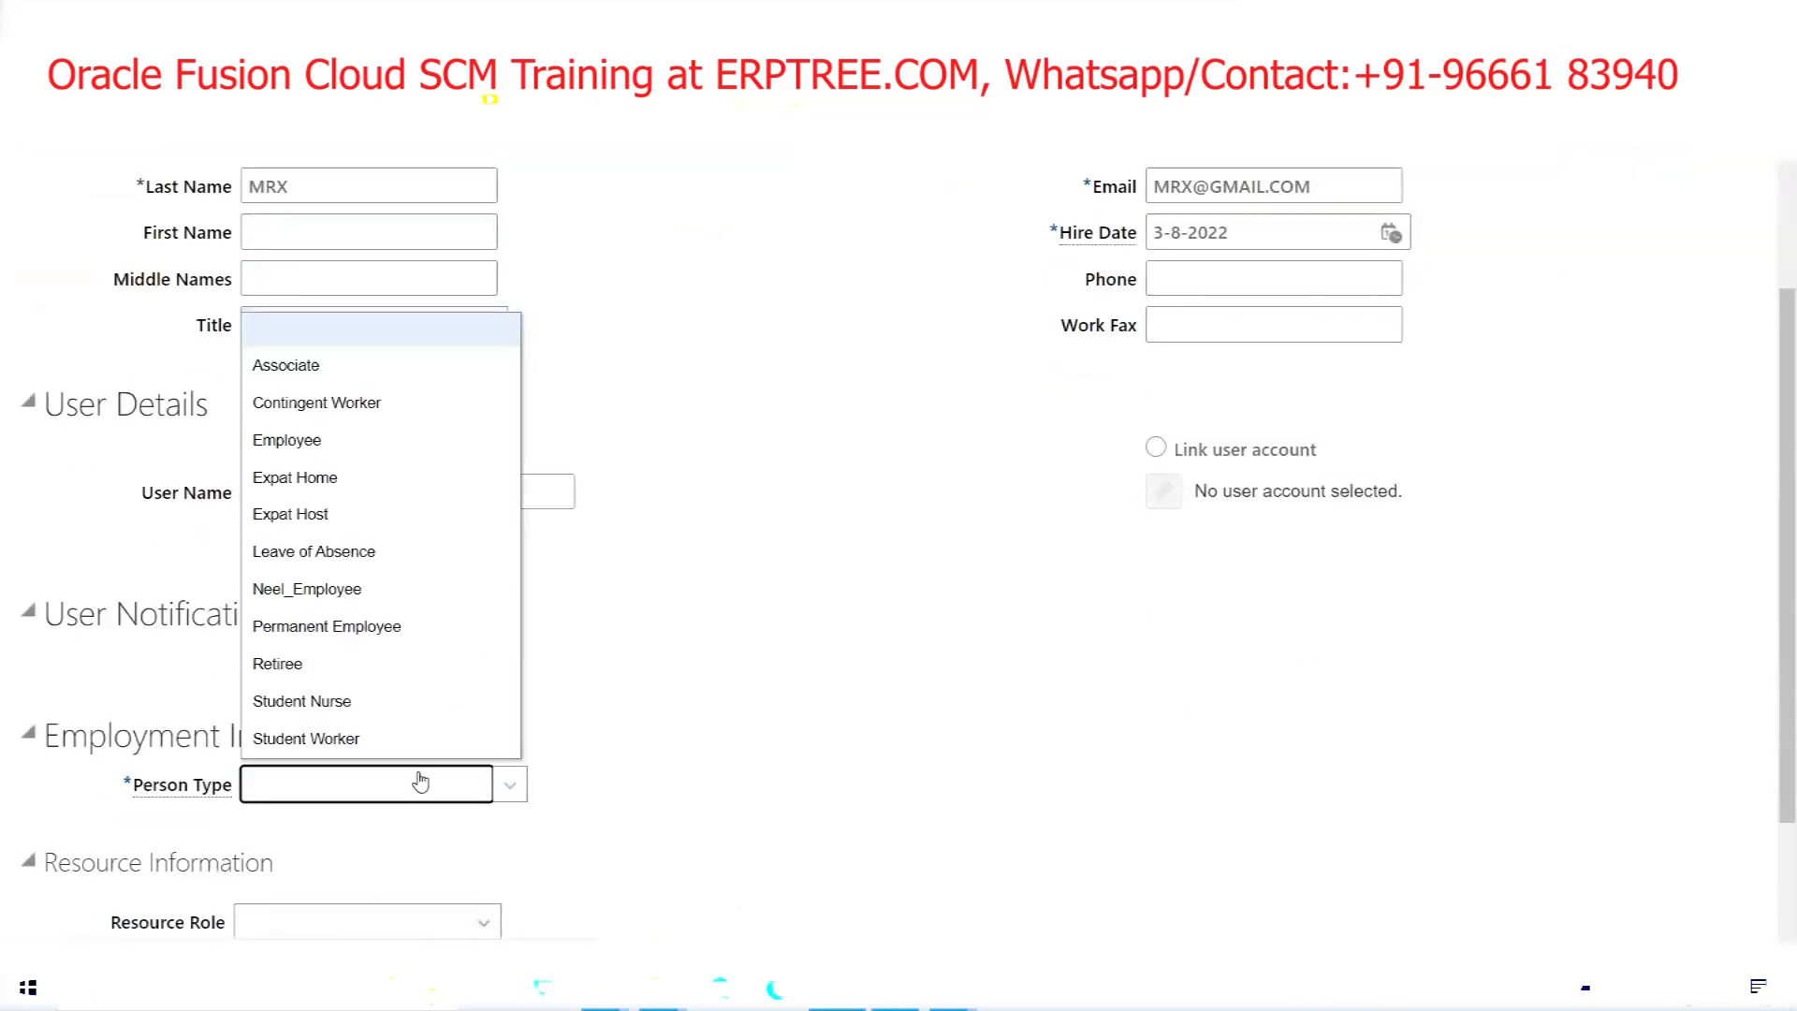
click(326, 446)
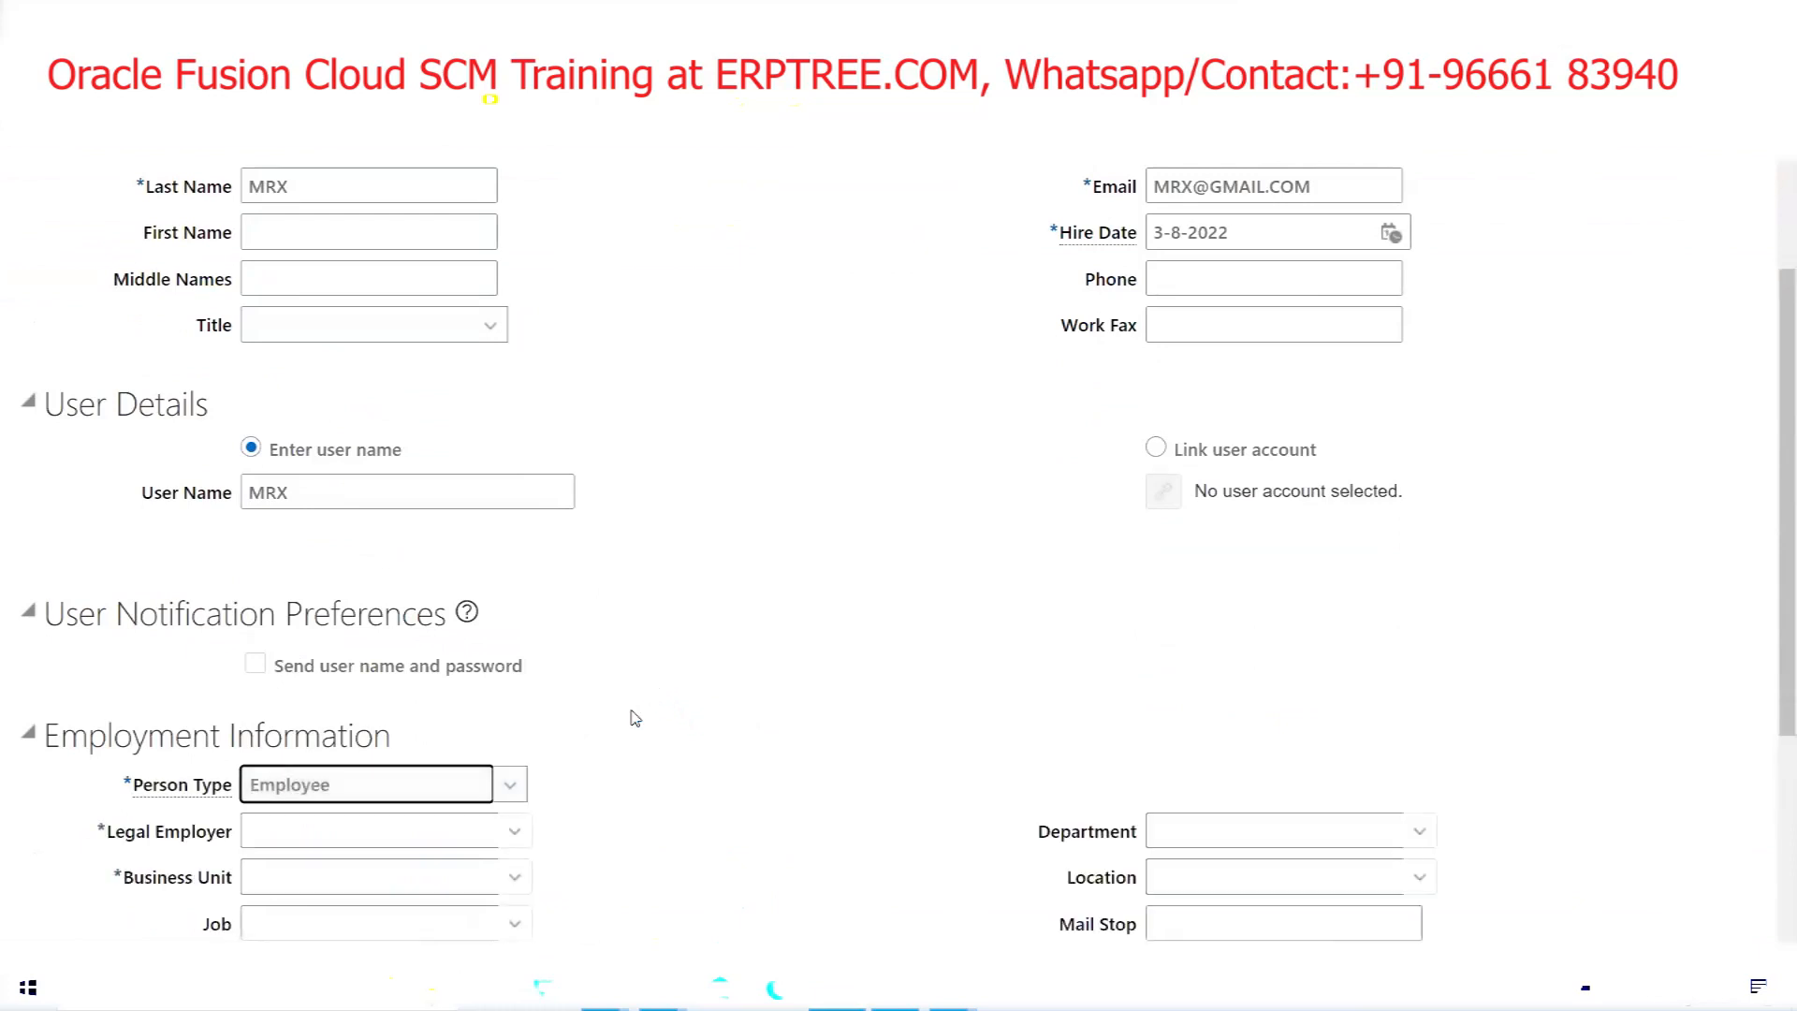
scroll(630, 714, down, 3)
click(289, 595)
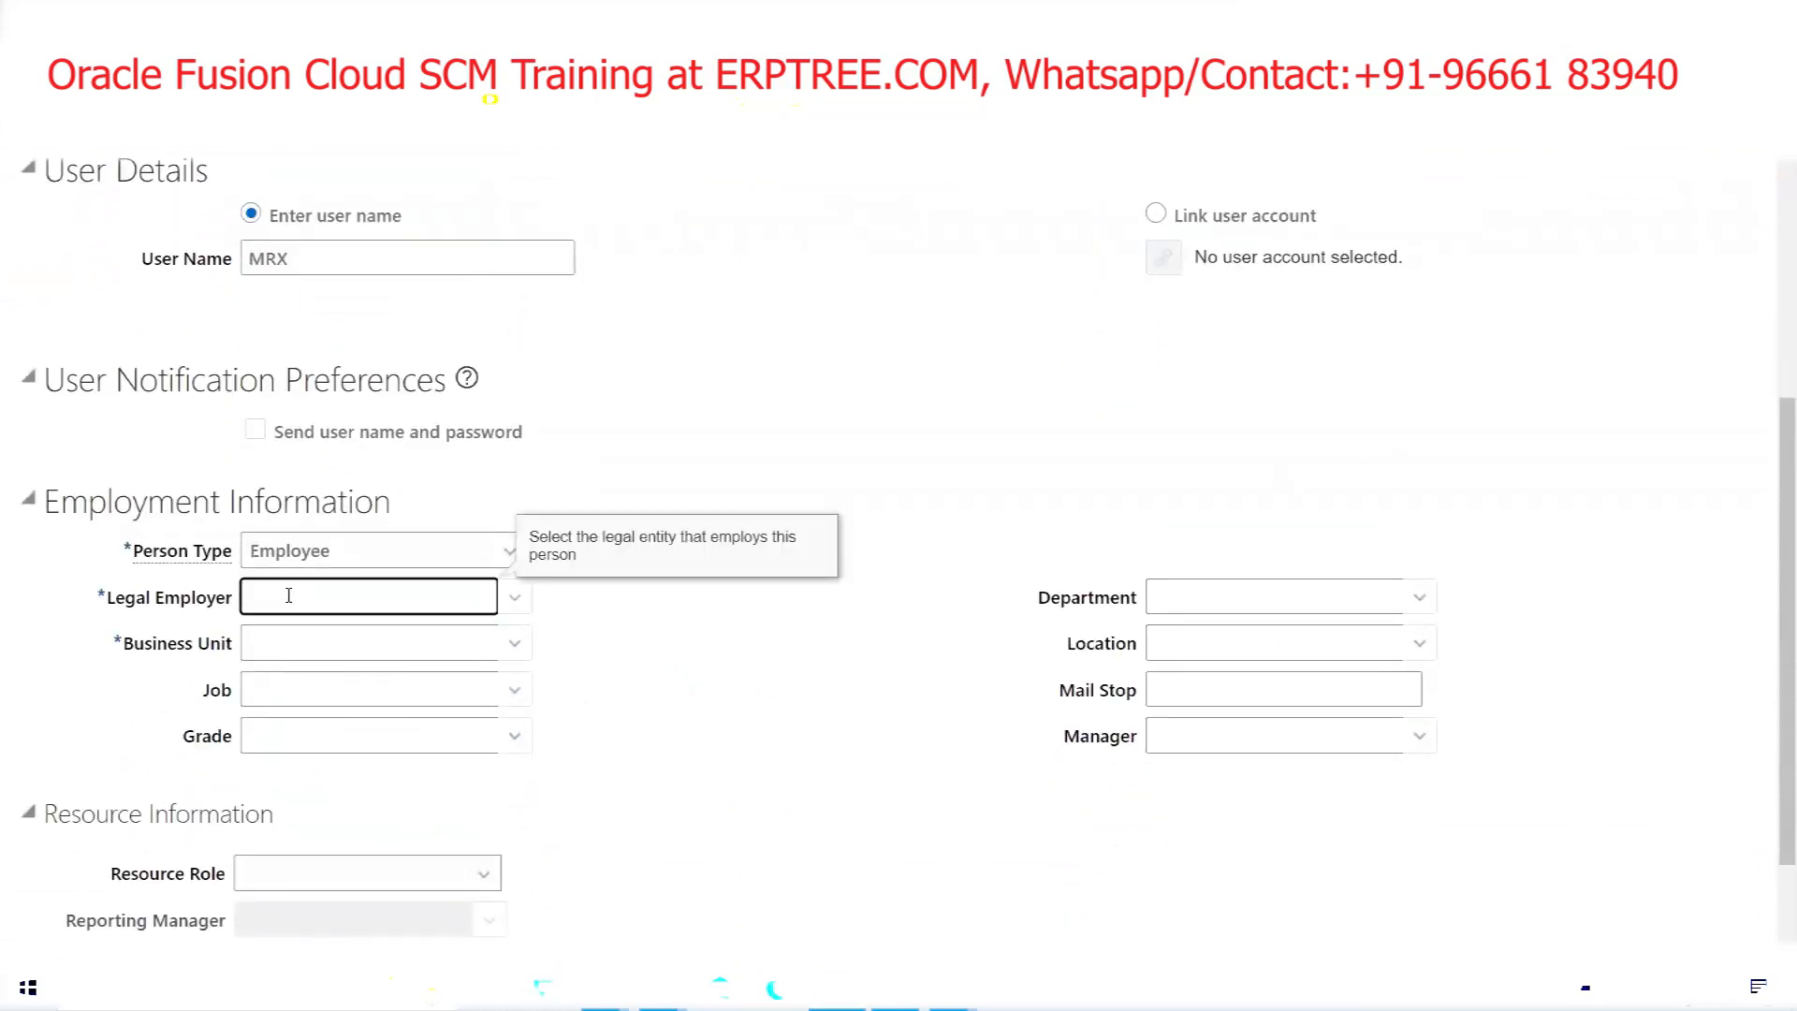
text(MAYO)
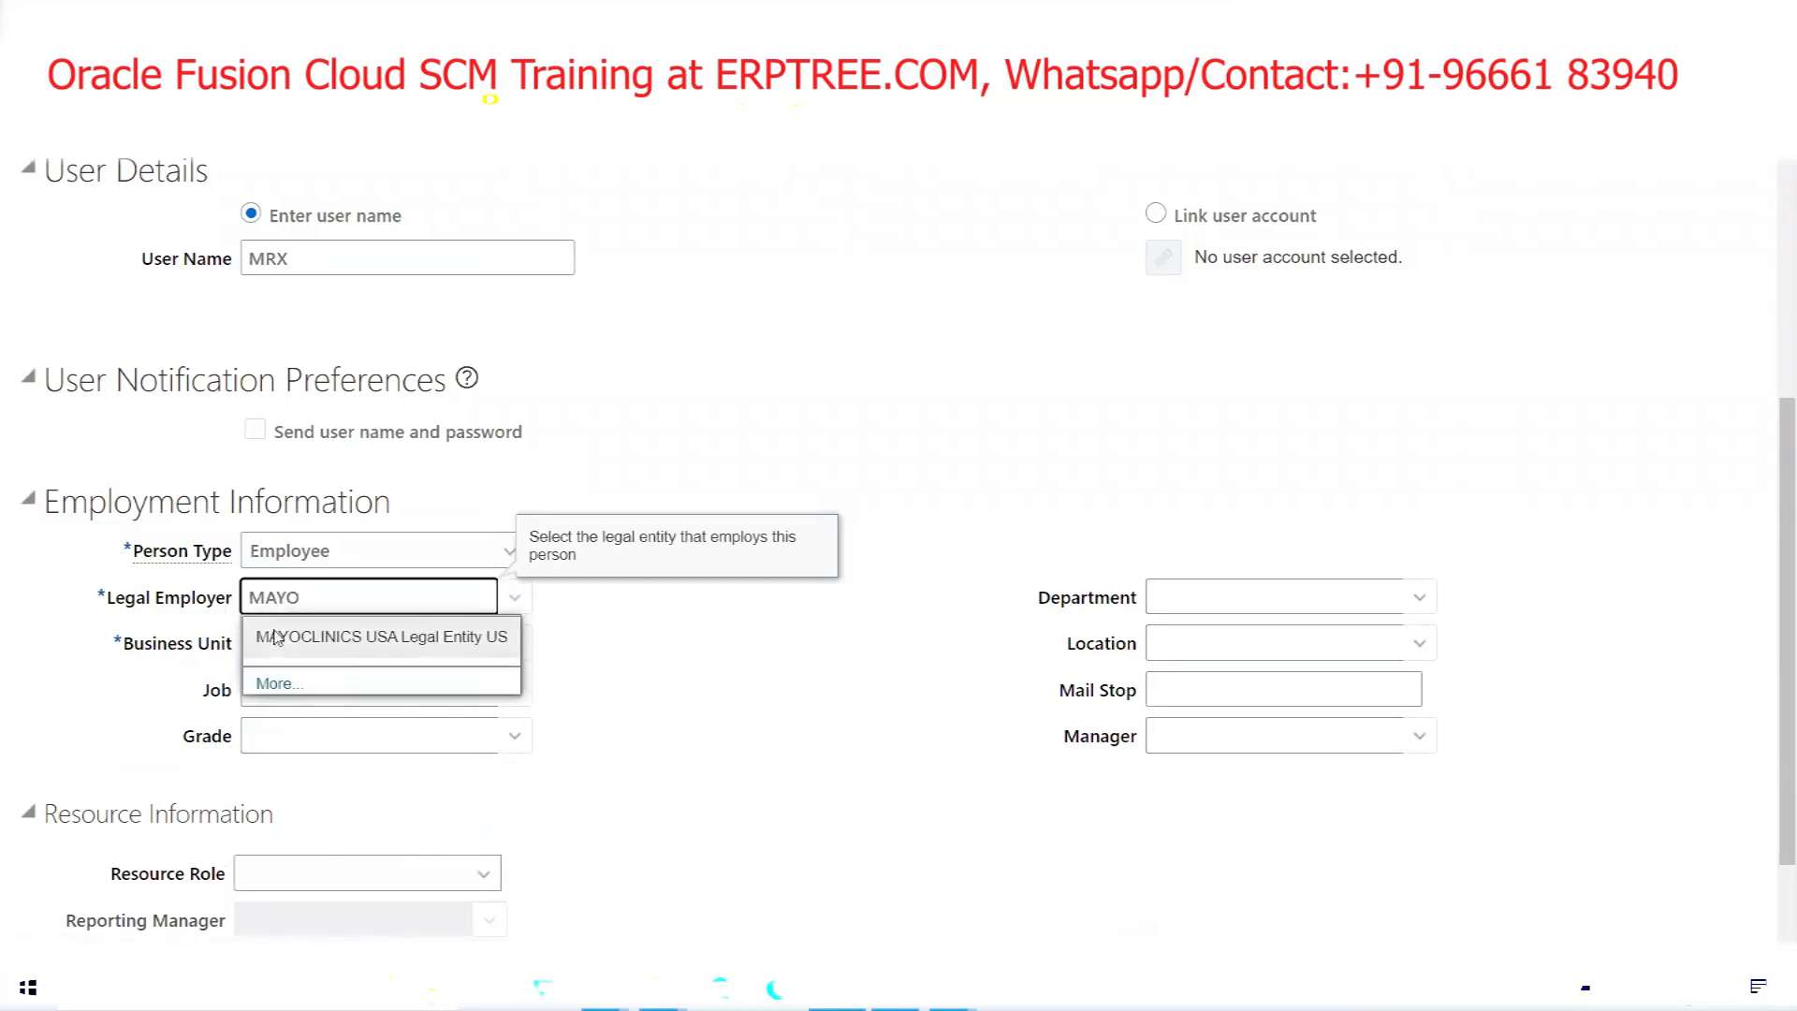
click(332, 645)
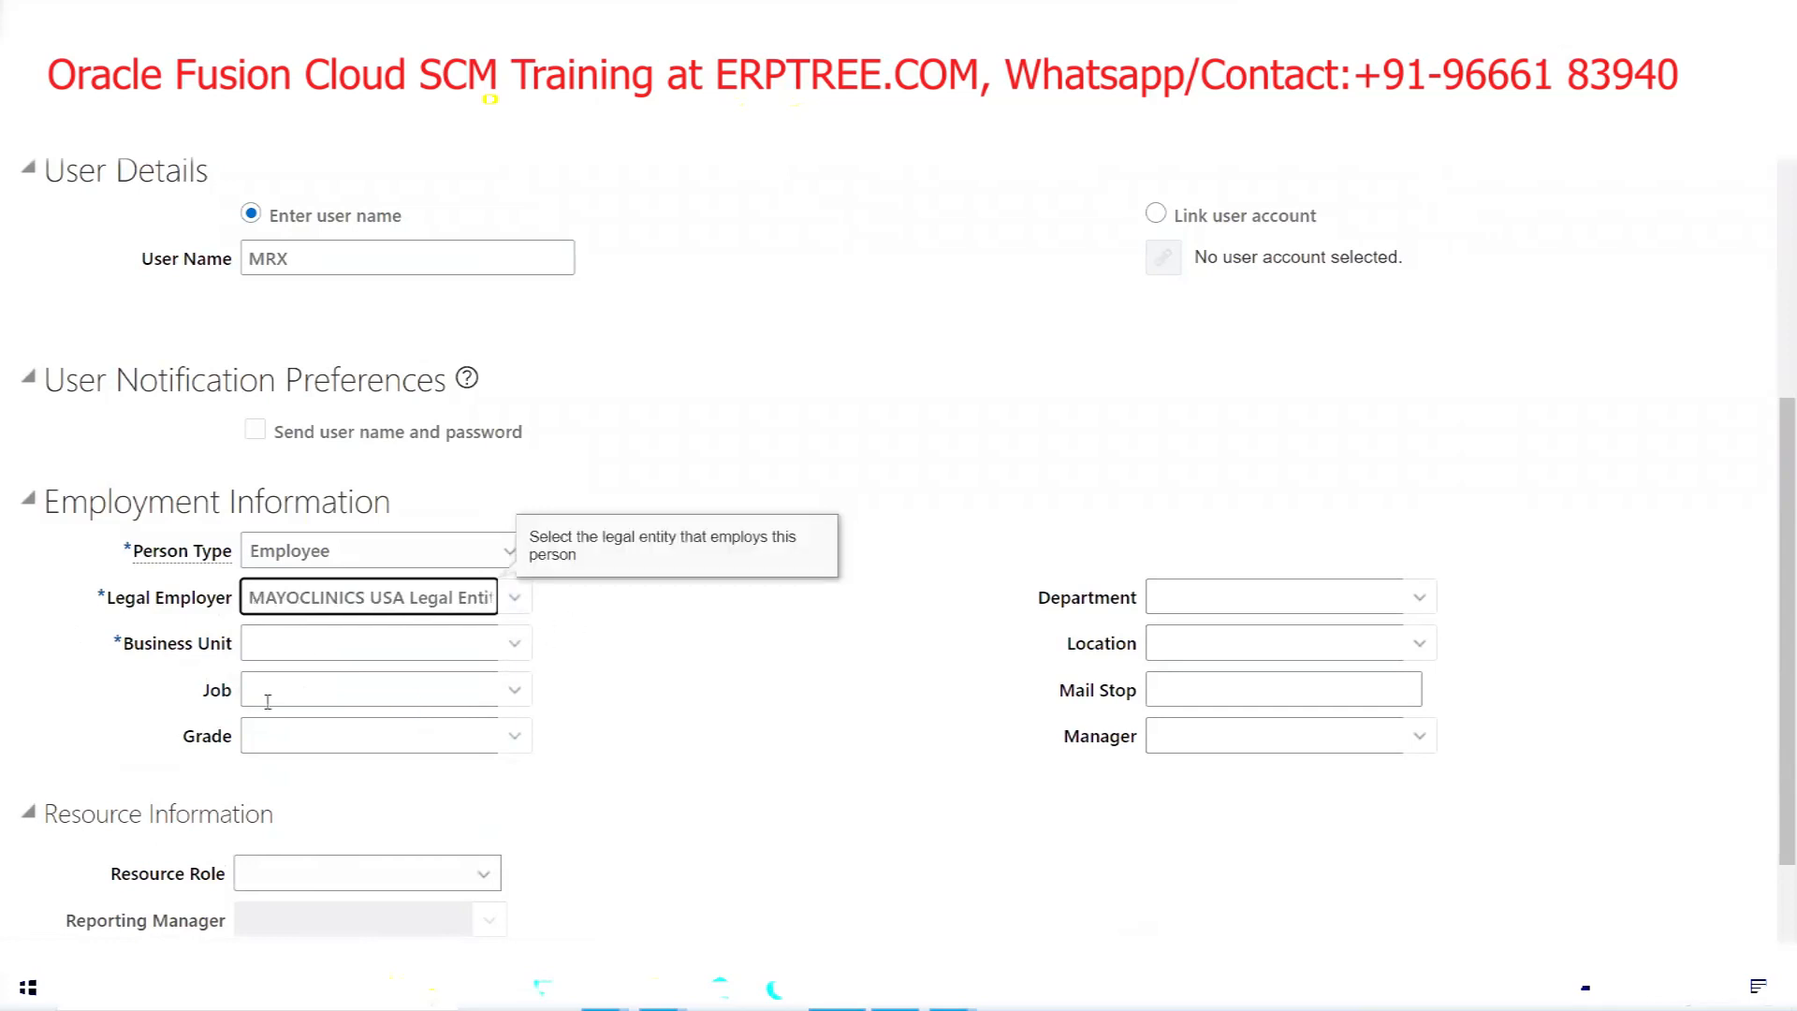
Set Business Unit to MAYOCLINICS US Business Unit and save the new user
click(309, 644)
text(MAY)
drag(341, 678, 347, 727)
click(335, 730)
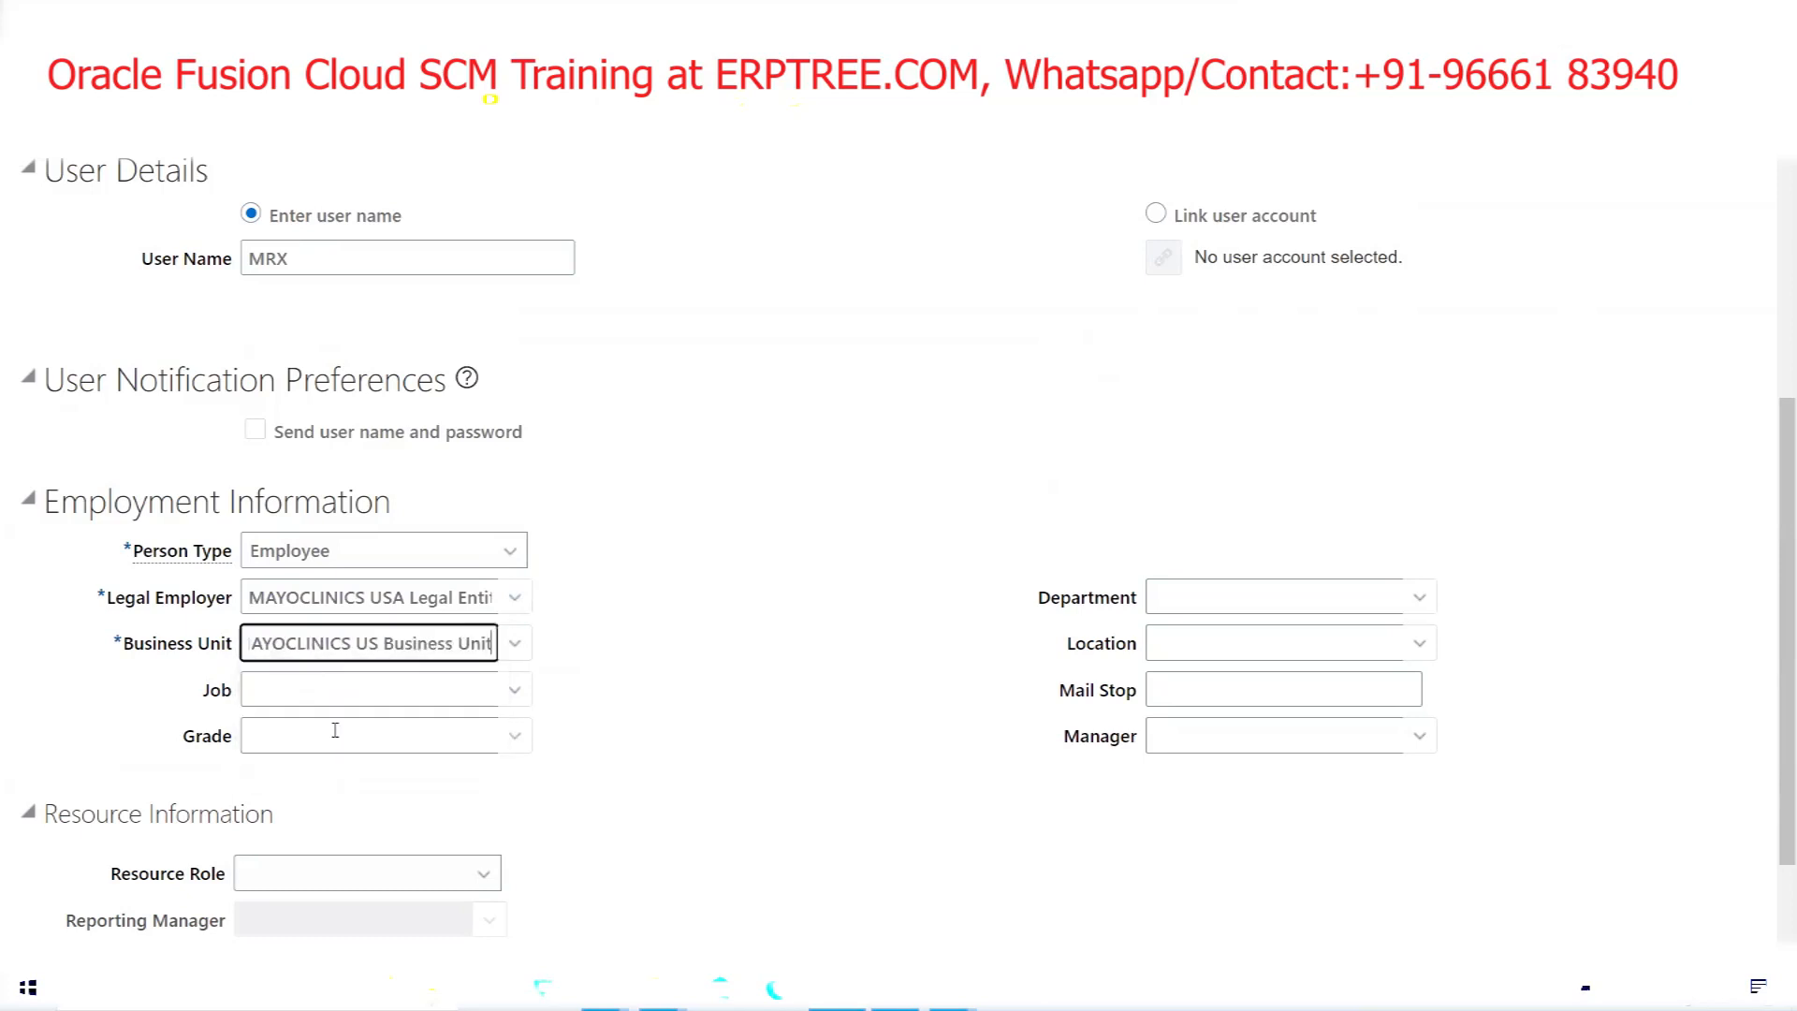
click(763, 639)
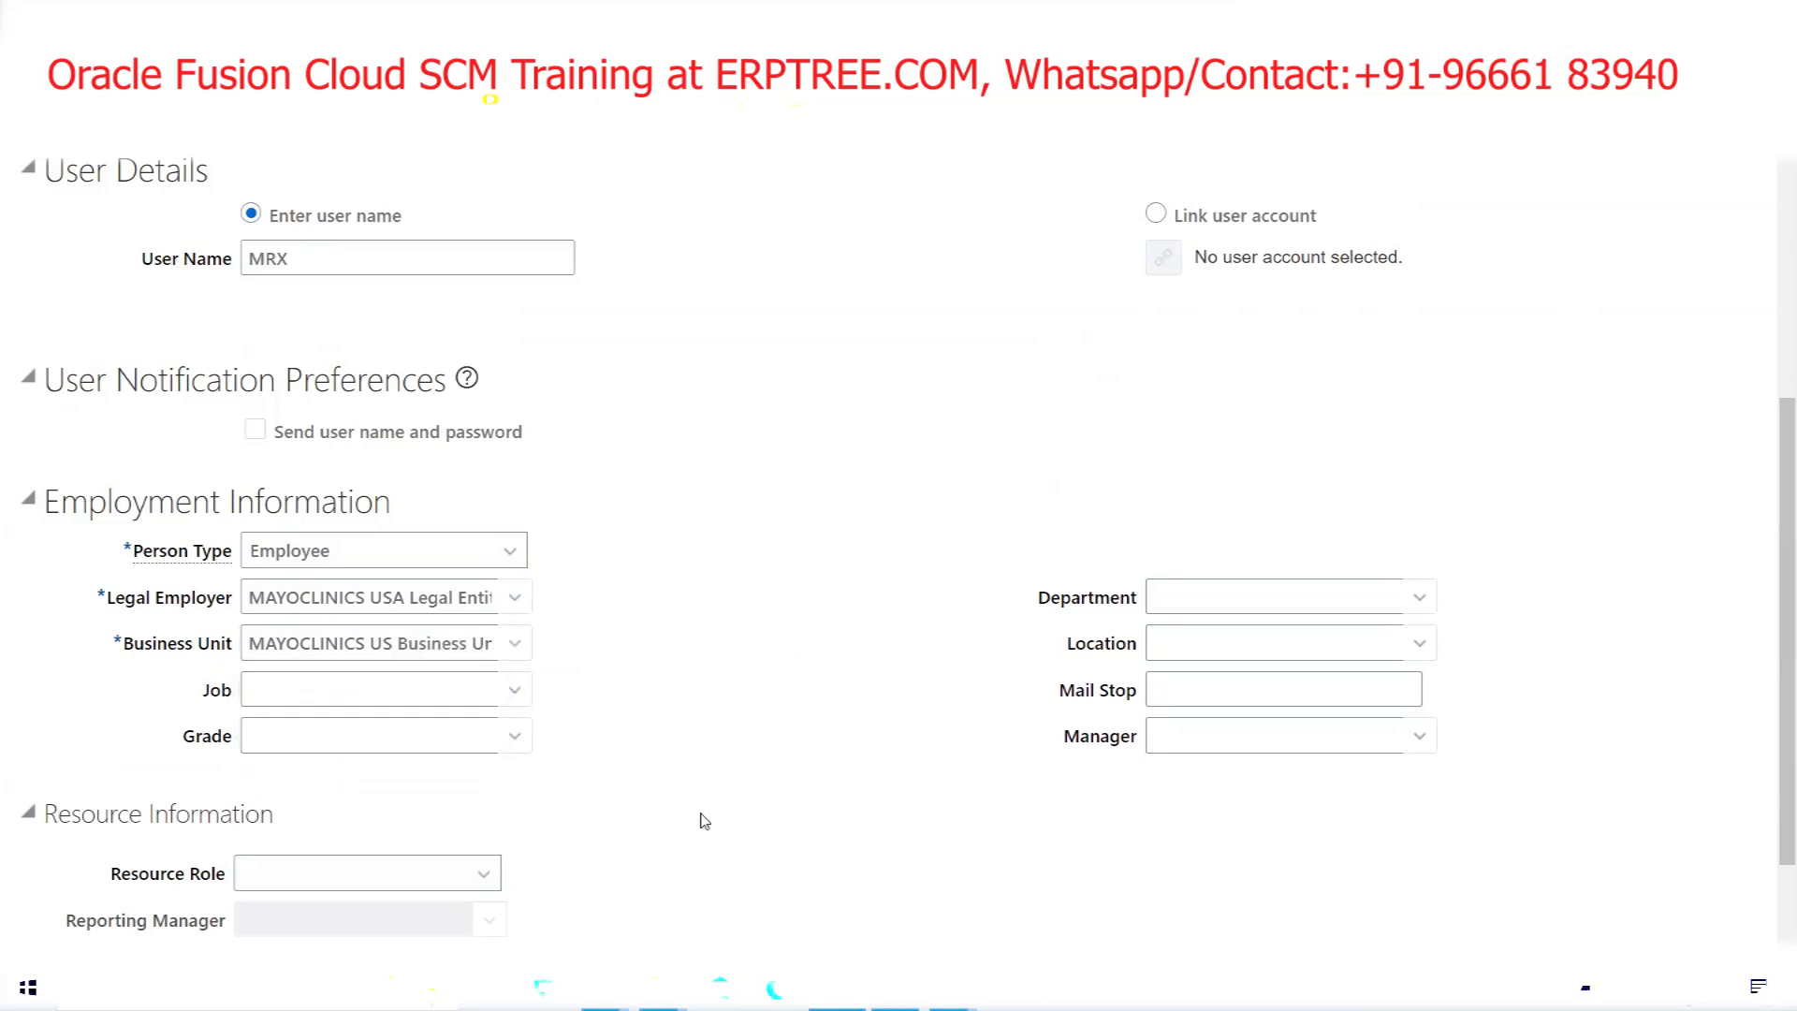
scroll(704, 821, up, 5)
click(1507, 278)
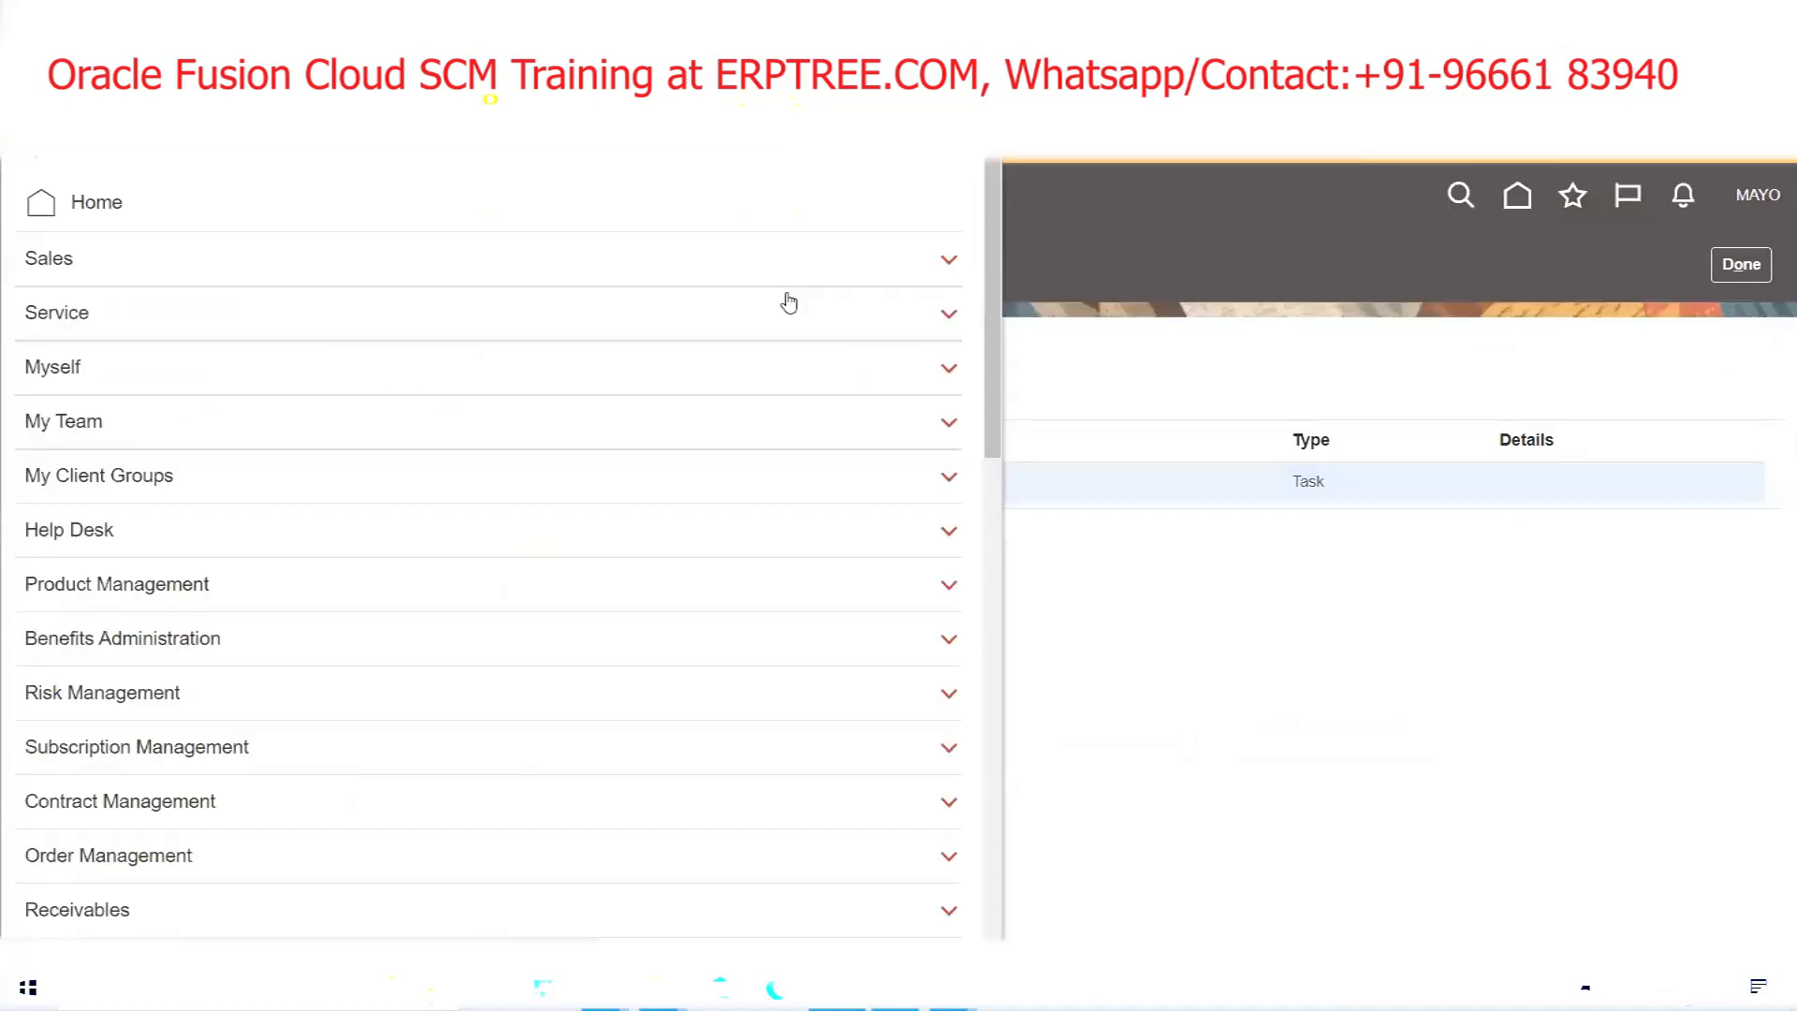
Open the Security Console from the Navigator's Tools section
scroll(697, 450, down, 3)
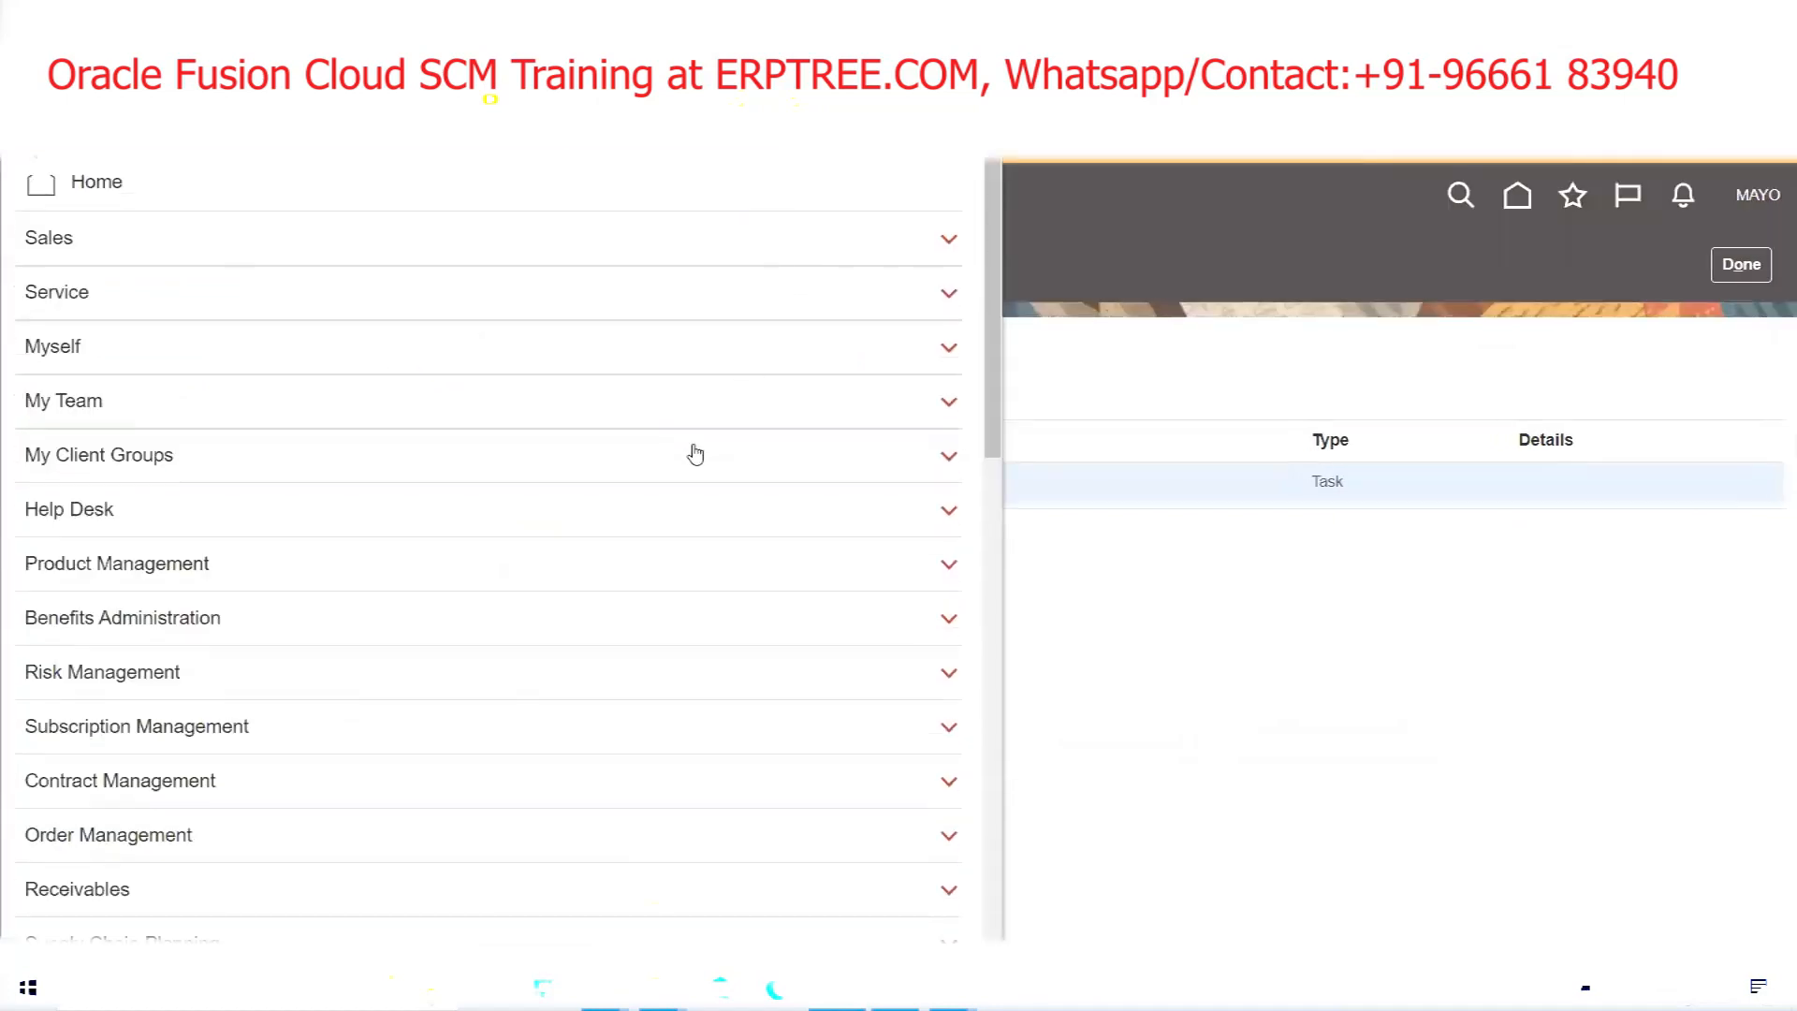
scroll(314, 691, down, 5)
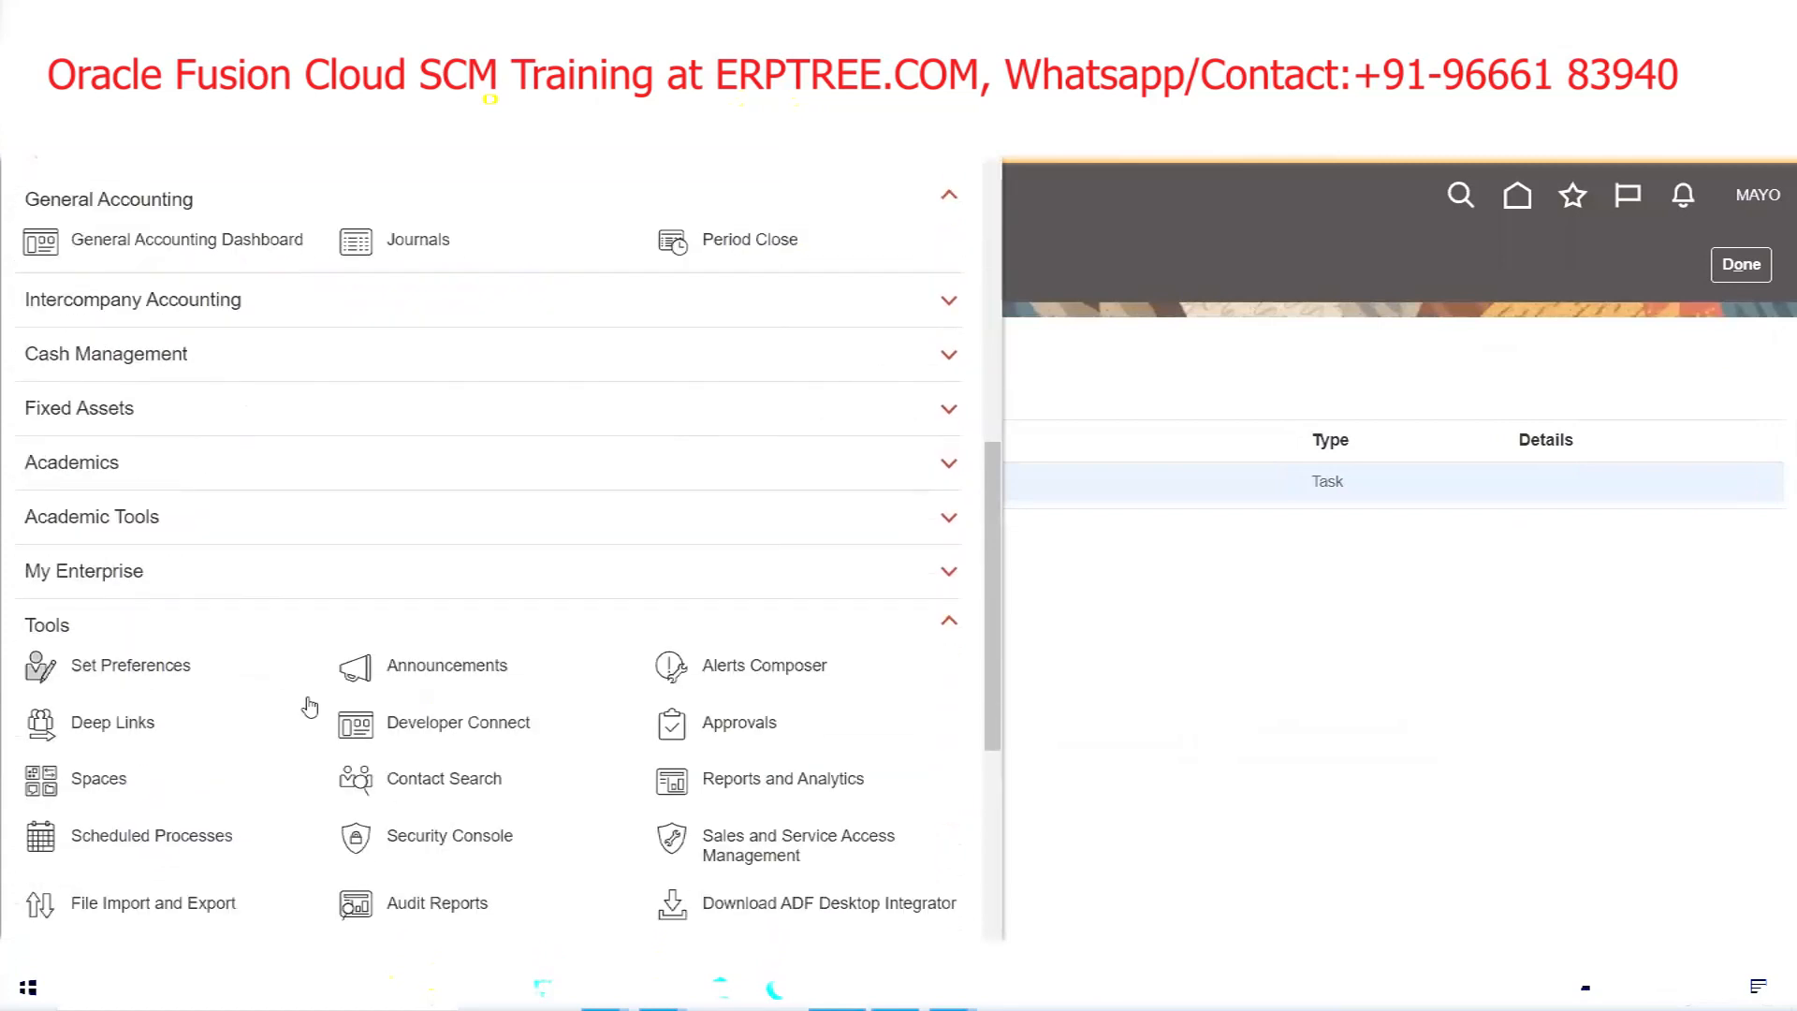
click(460, 838)
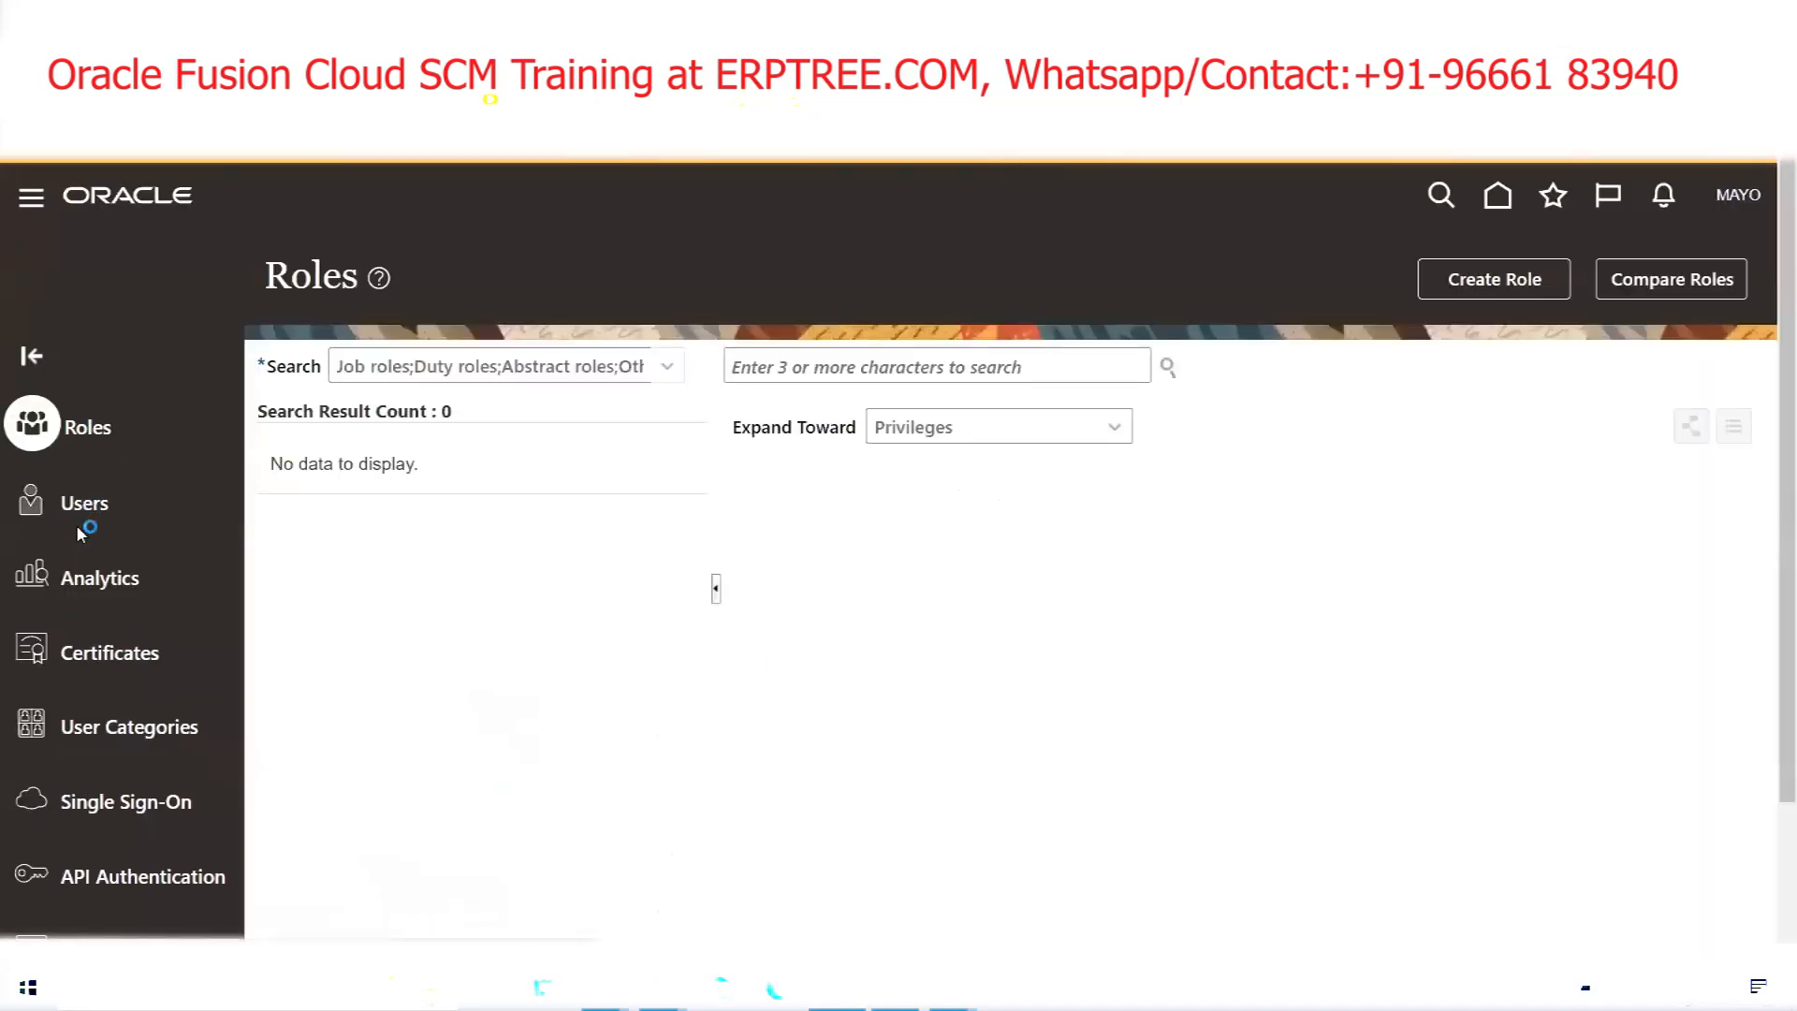
Search the Security Console user accounts for user name MRX
click(970, 365)
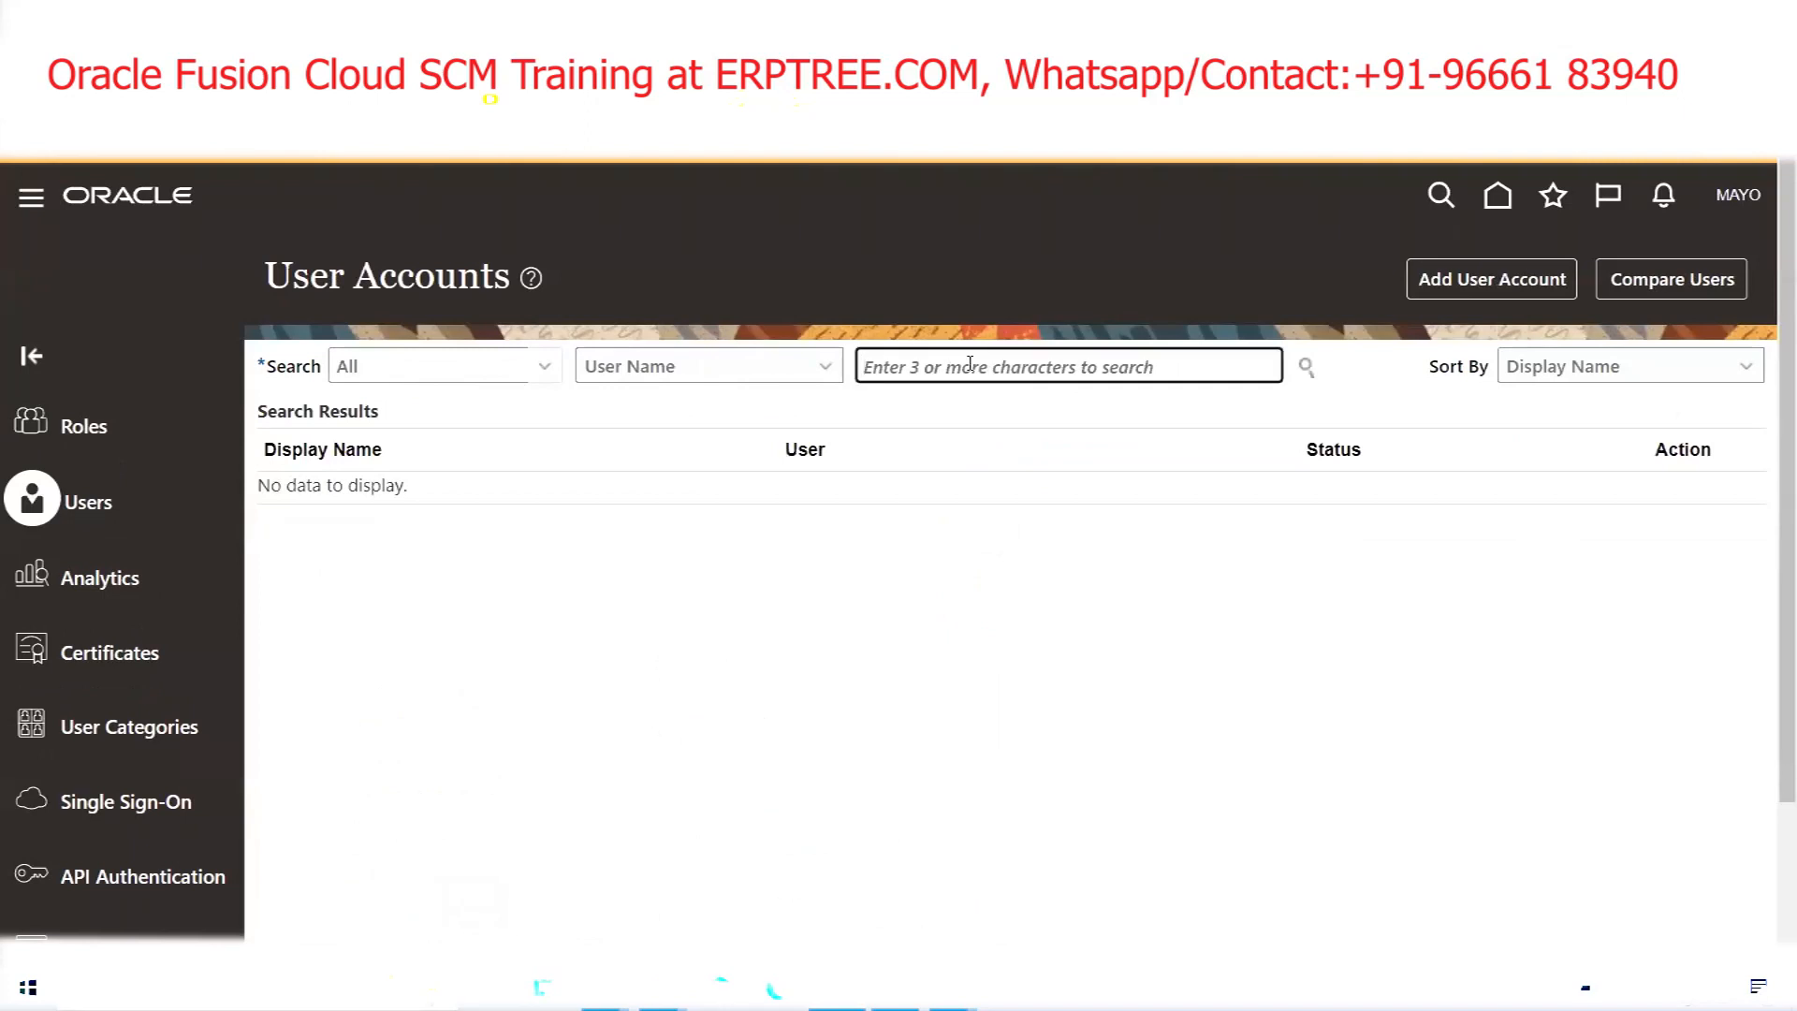
text(MRX)
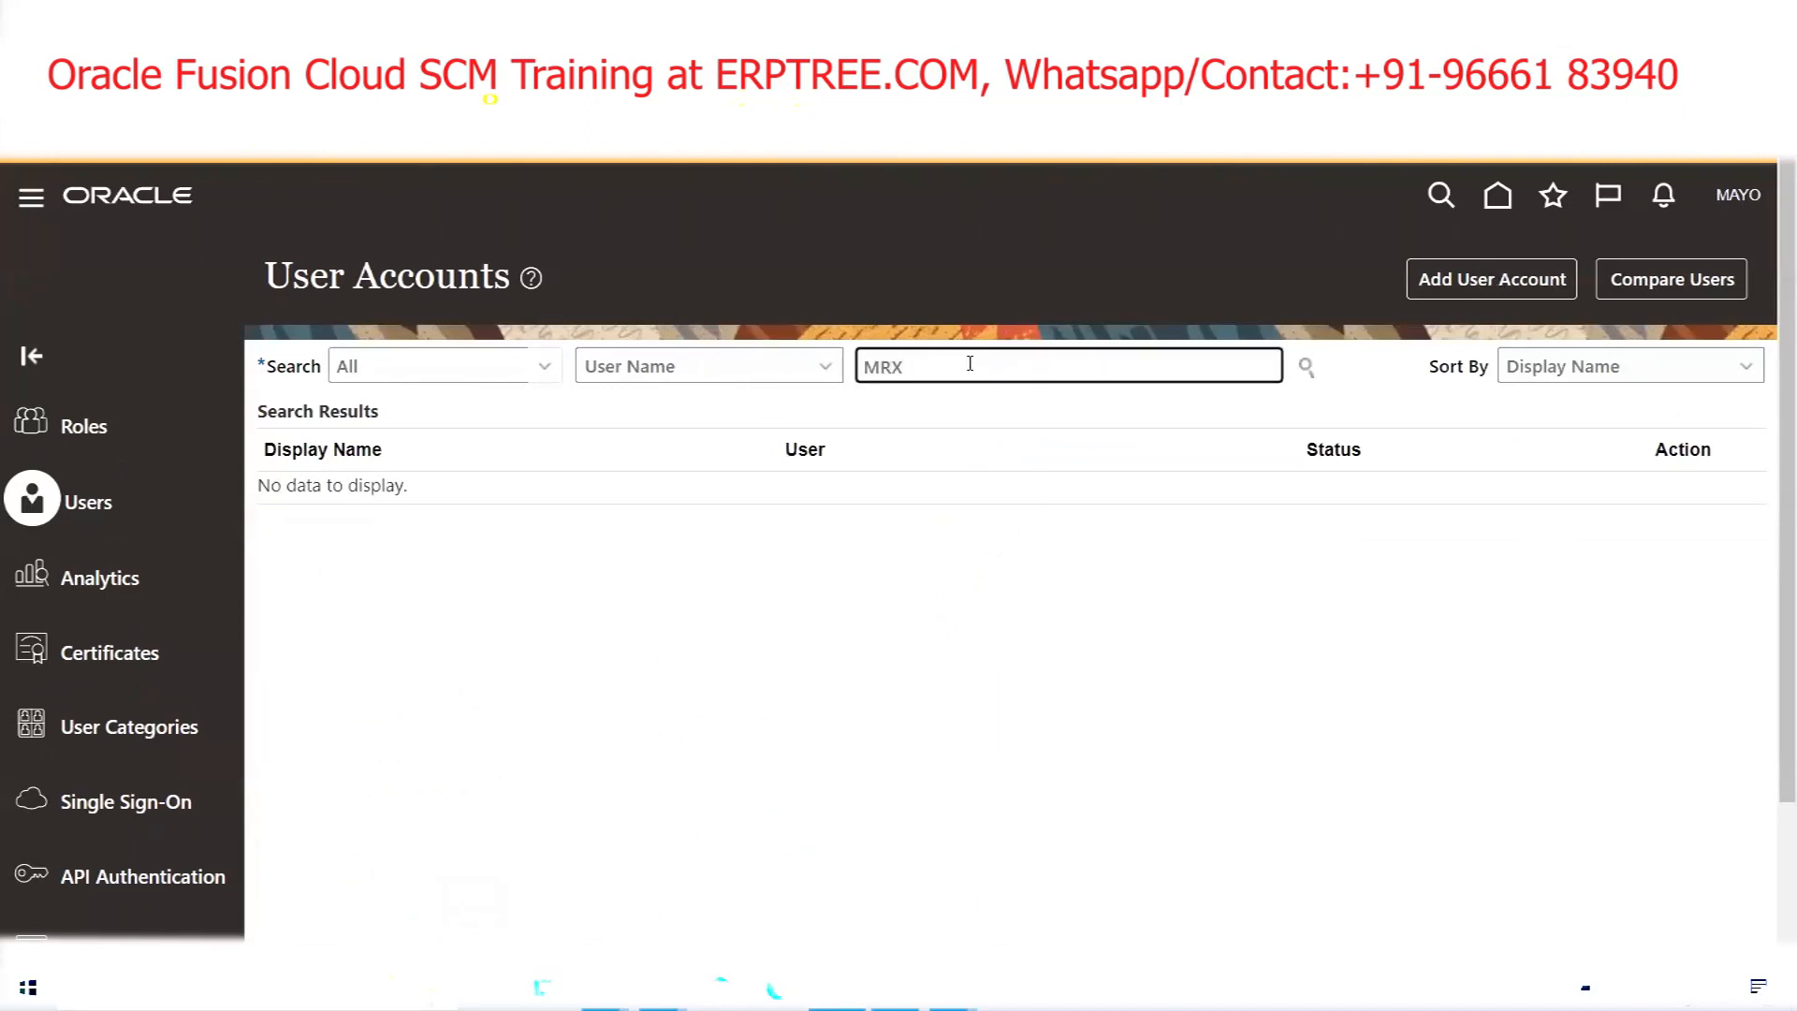
click(1306, 366)
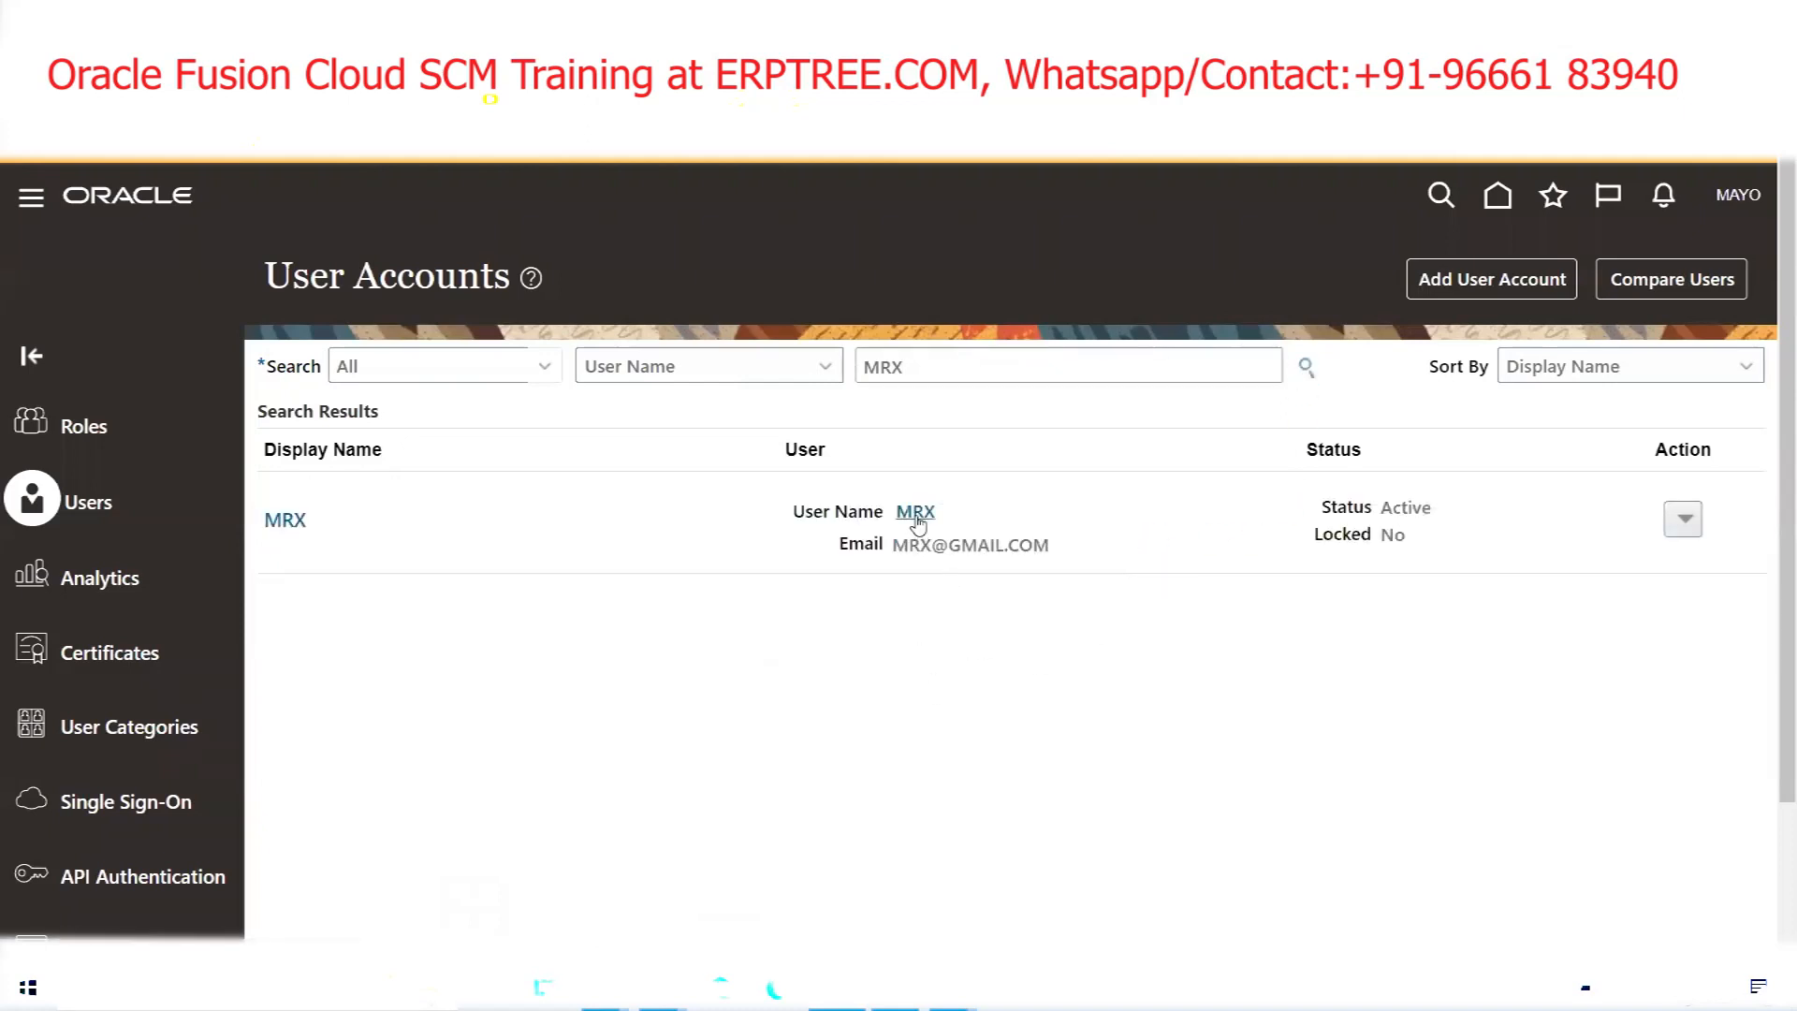
Reset MRX's password manually, entering and confirming the new password
click(1685, 515)
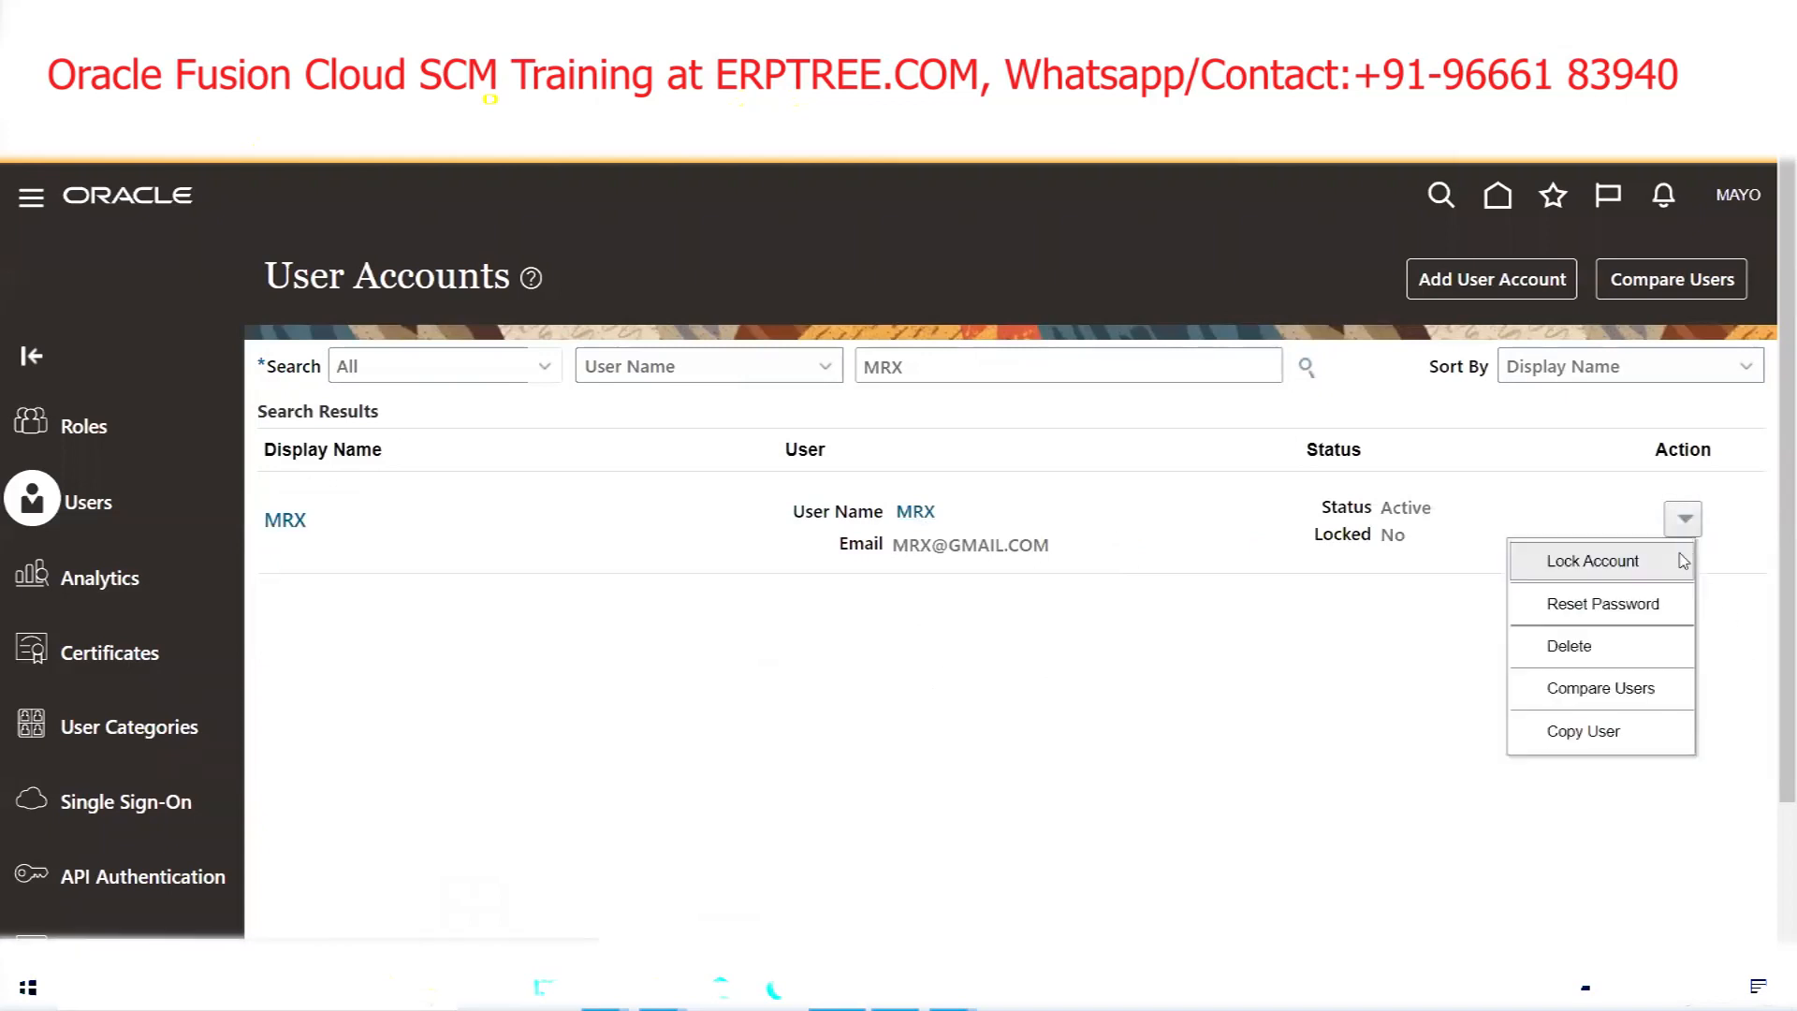
click(1607, 609)
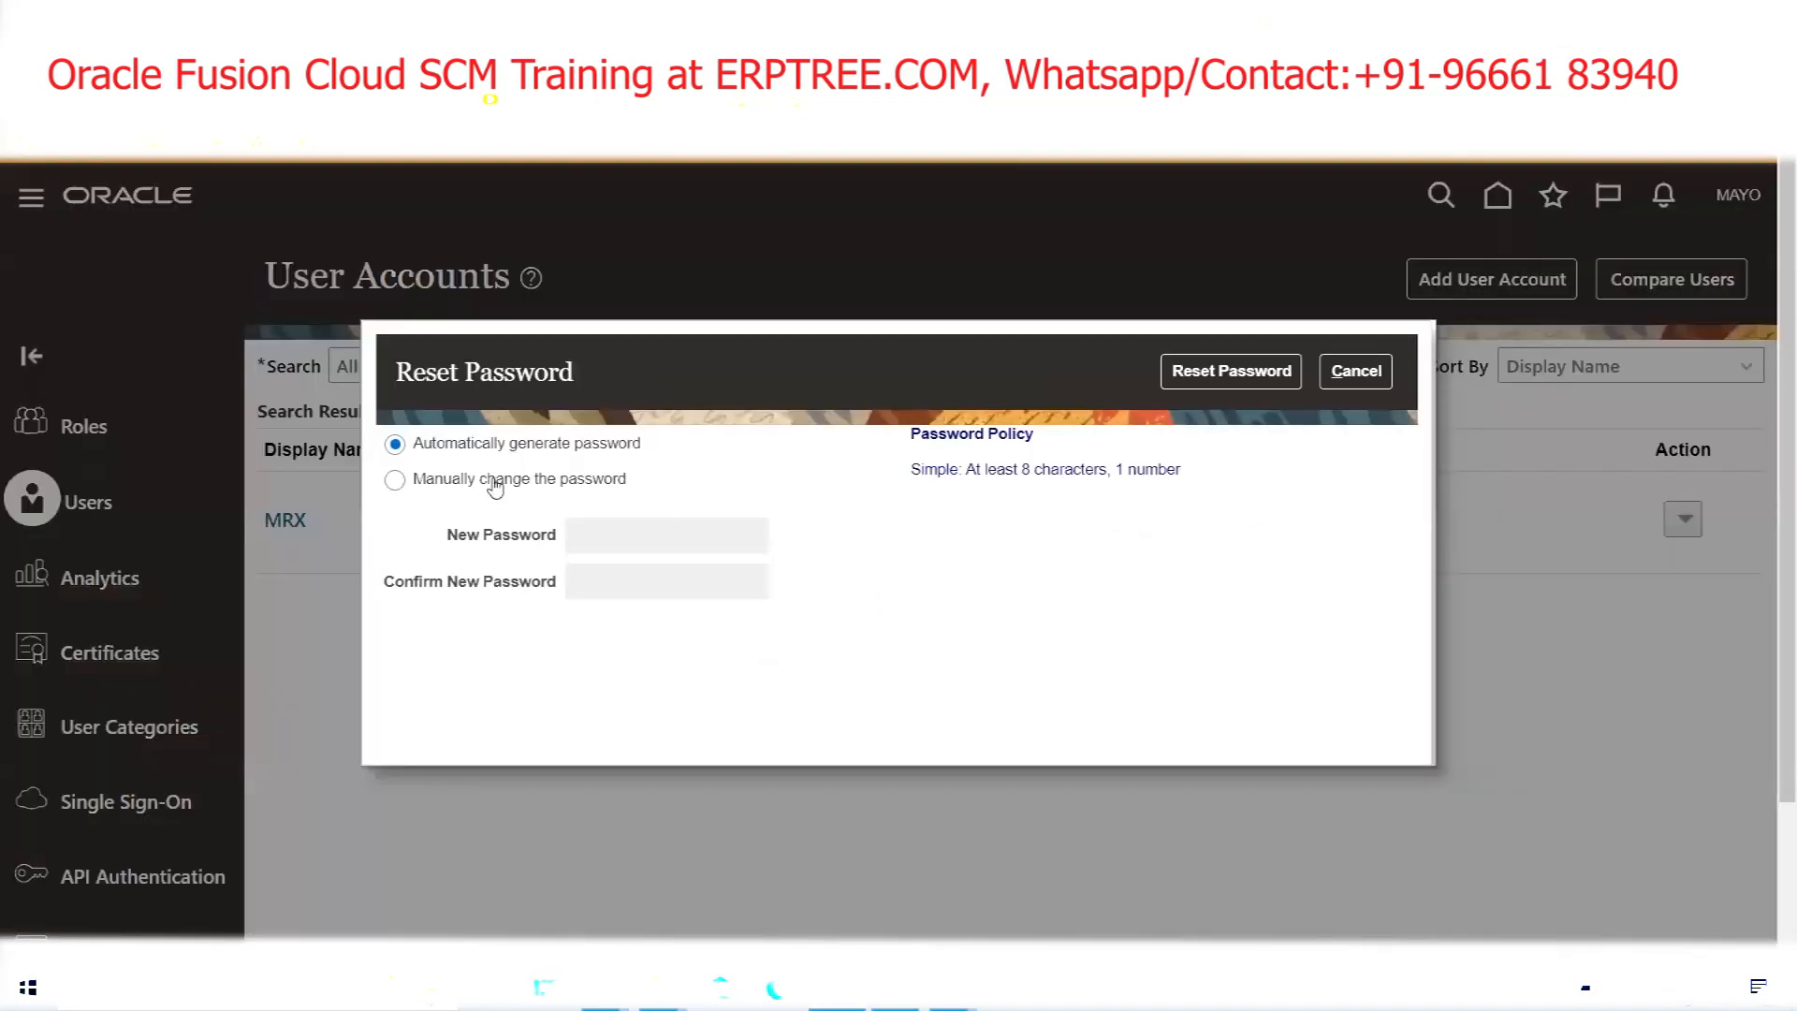
click(495, 484)
click(637, 534)
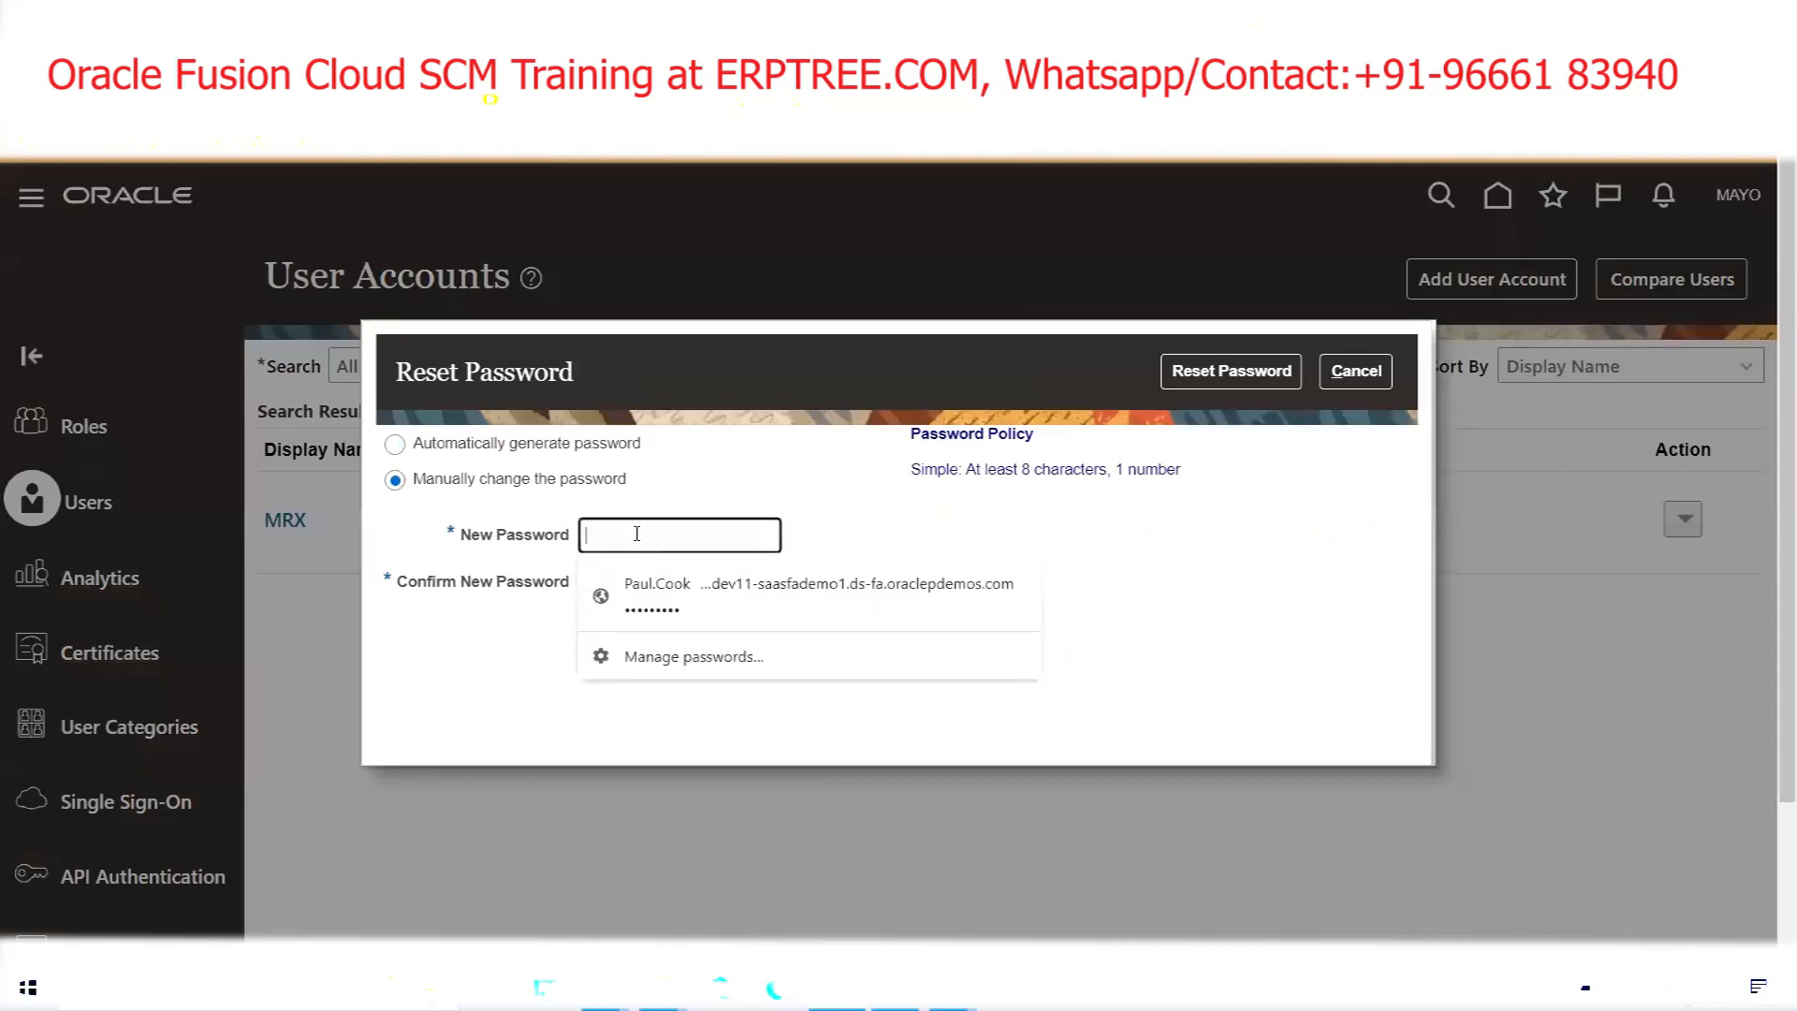
text(Welcome1)
key(Tab)
text(Welcome1)
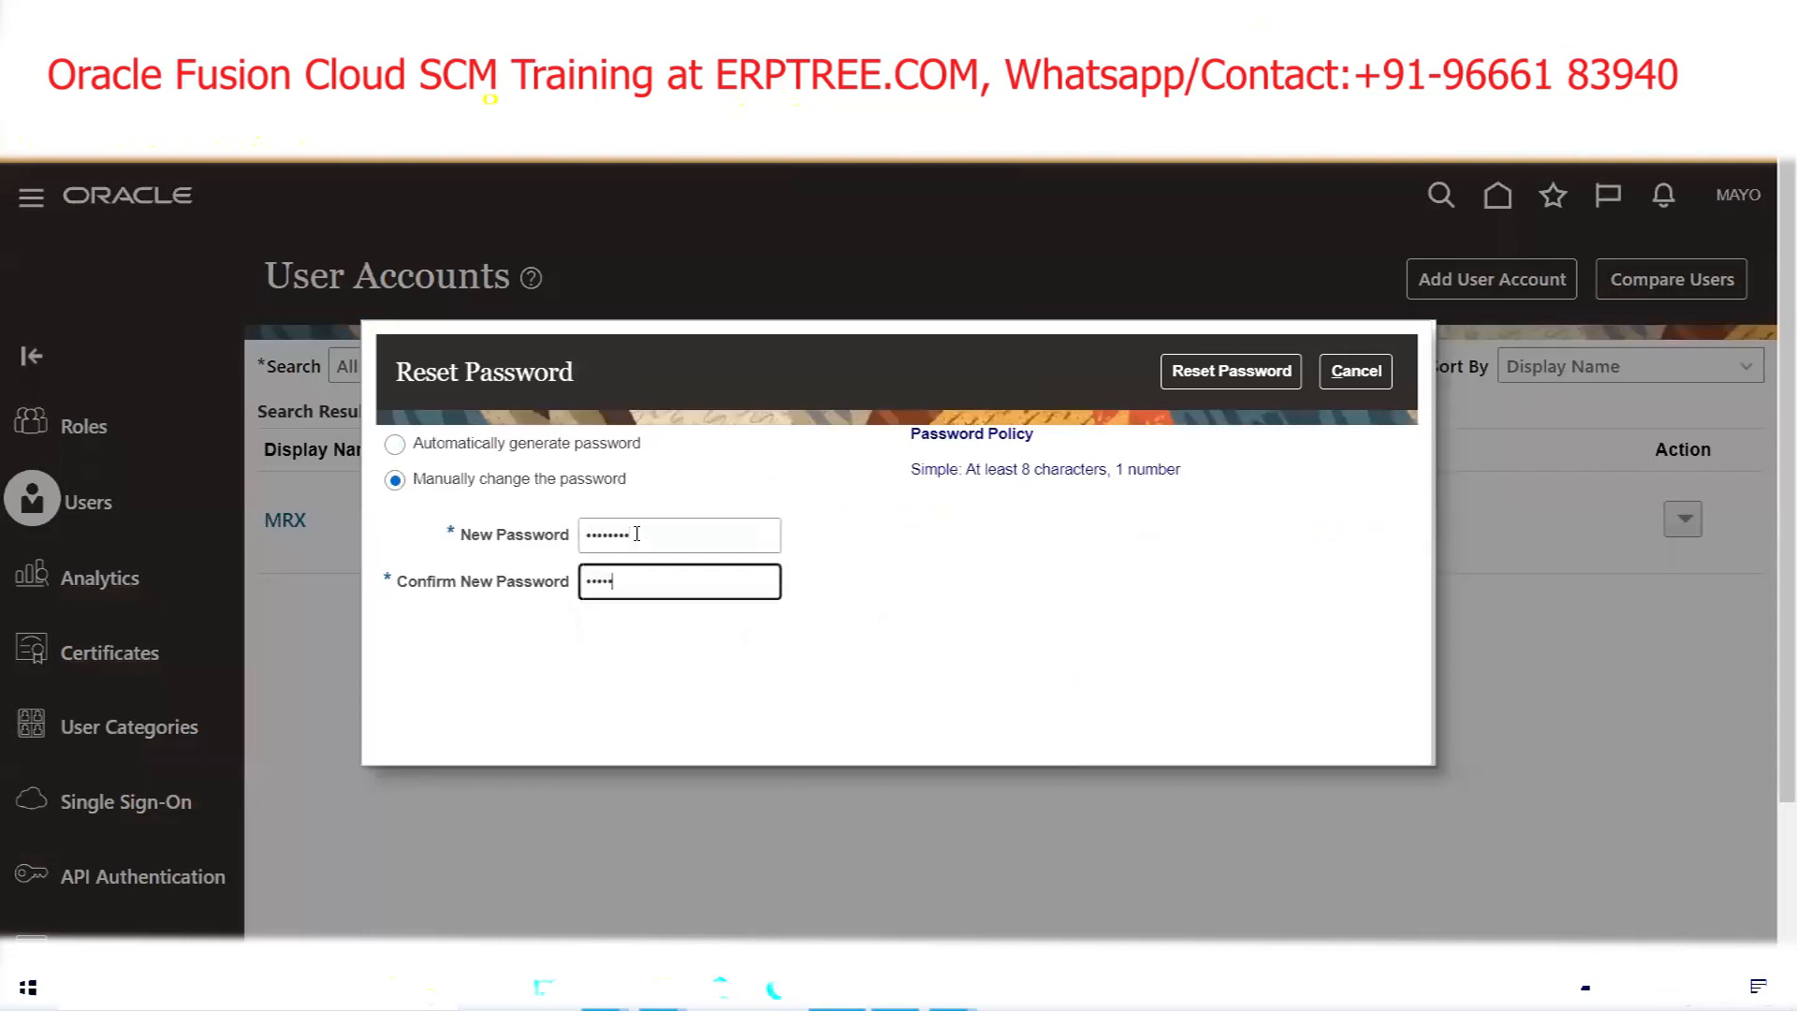
click(1276, 370)
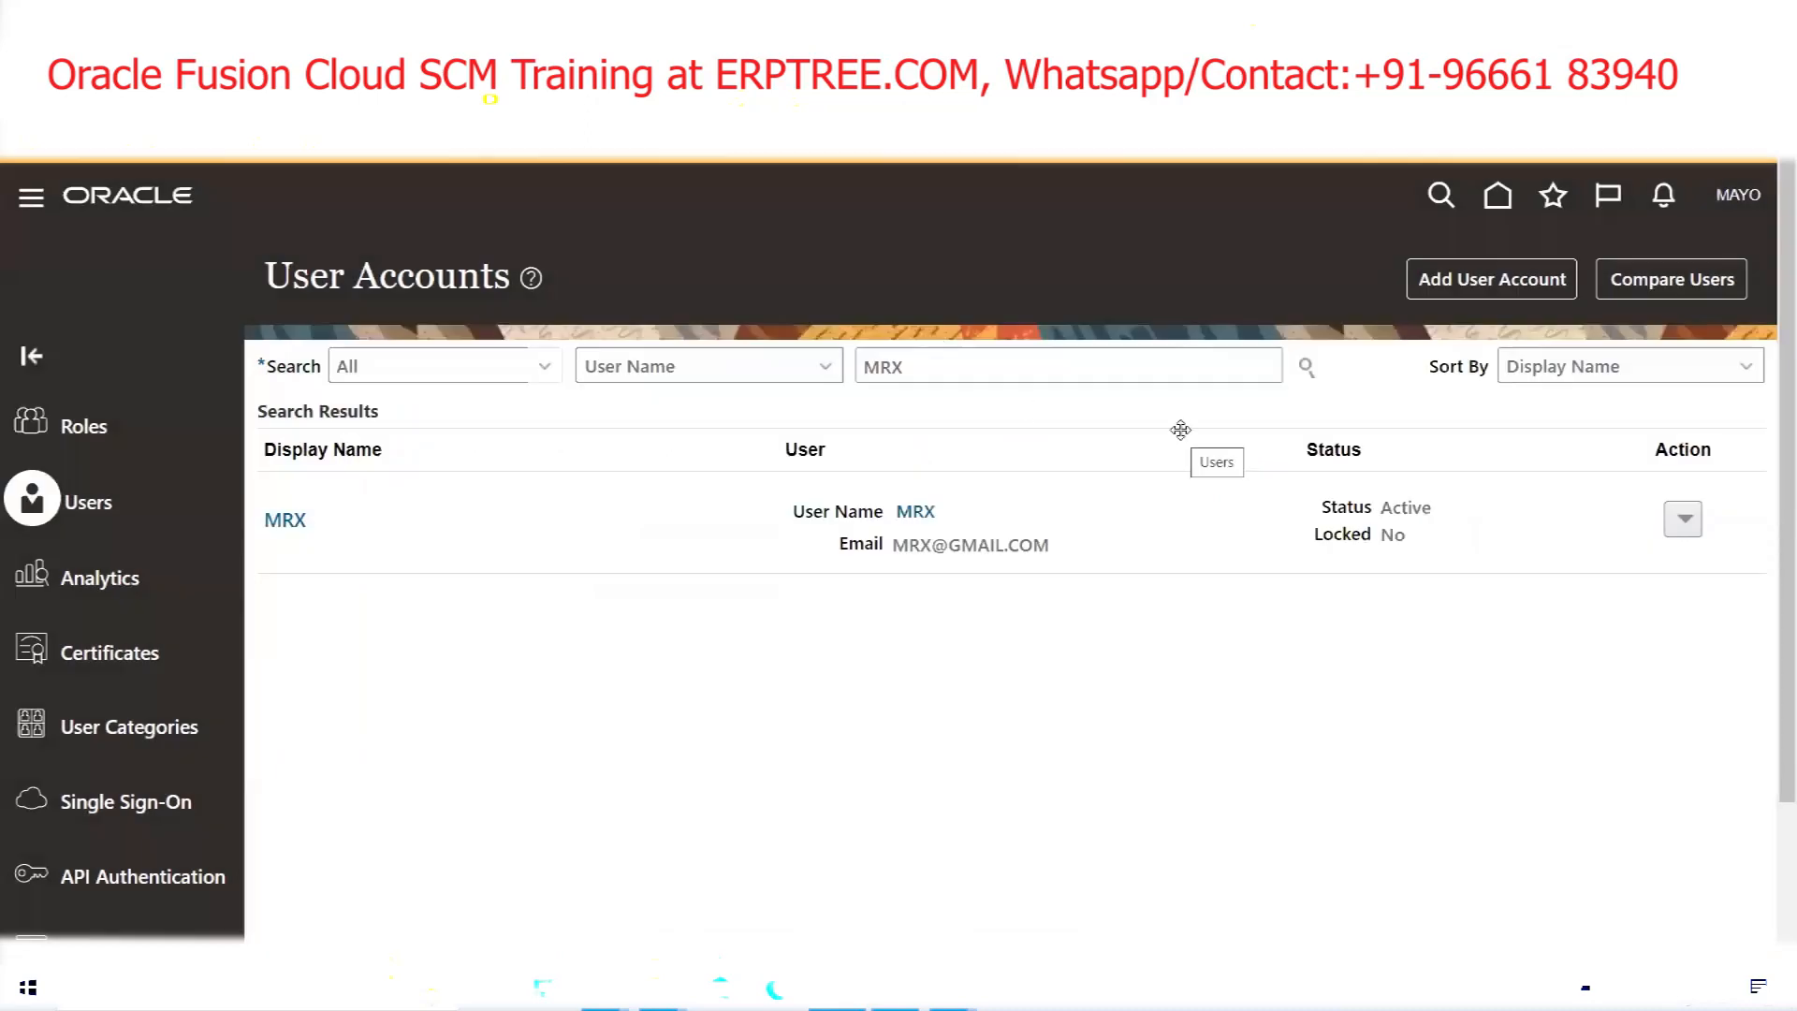
mouse_move(605, 991)
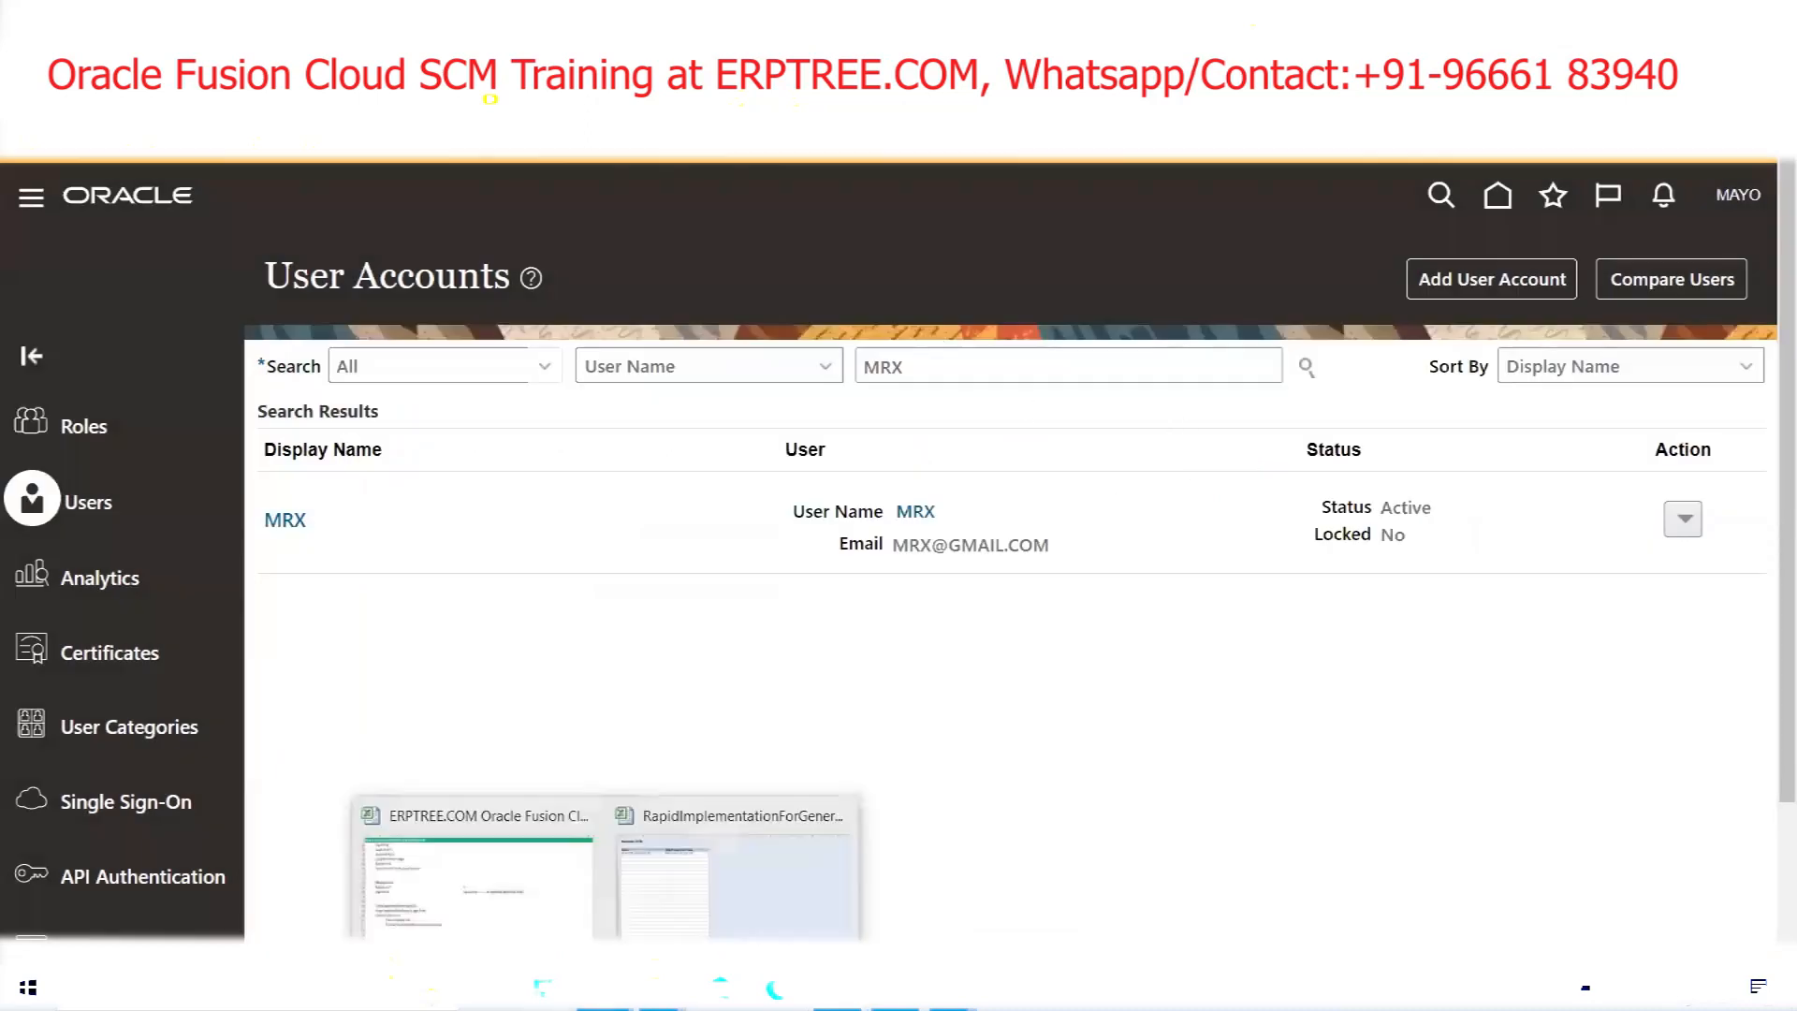
Discard the second workbook unsaved, then retitle the Sheet1 tab 'COMMON Setups'
click(842, 808)
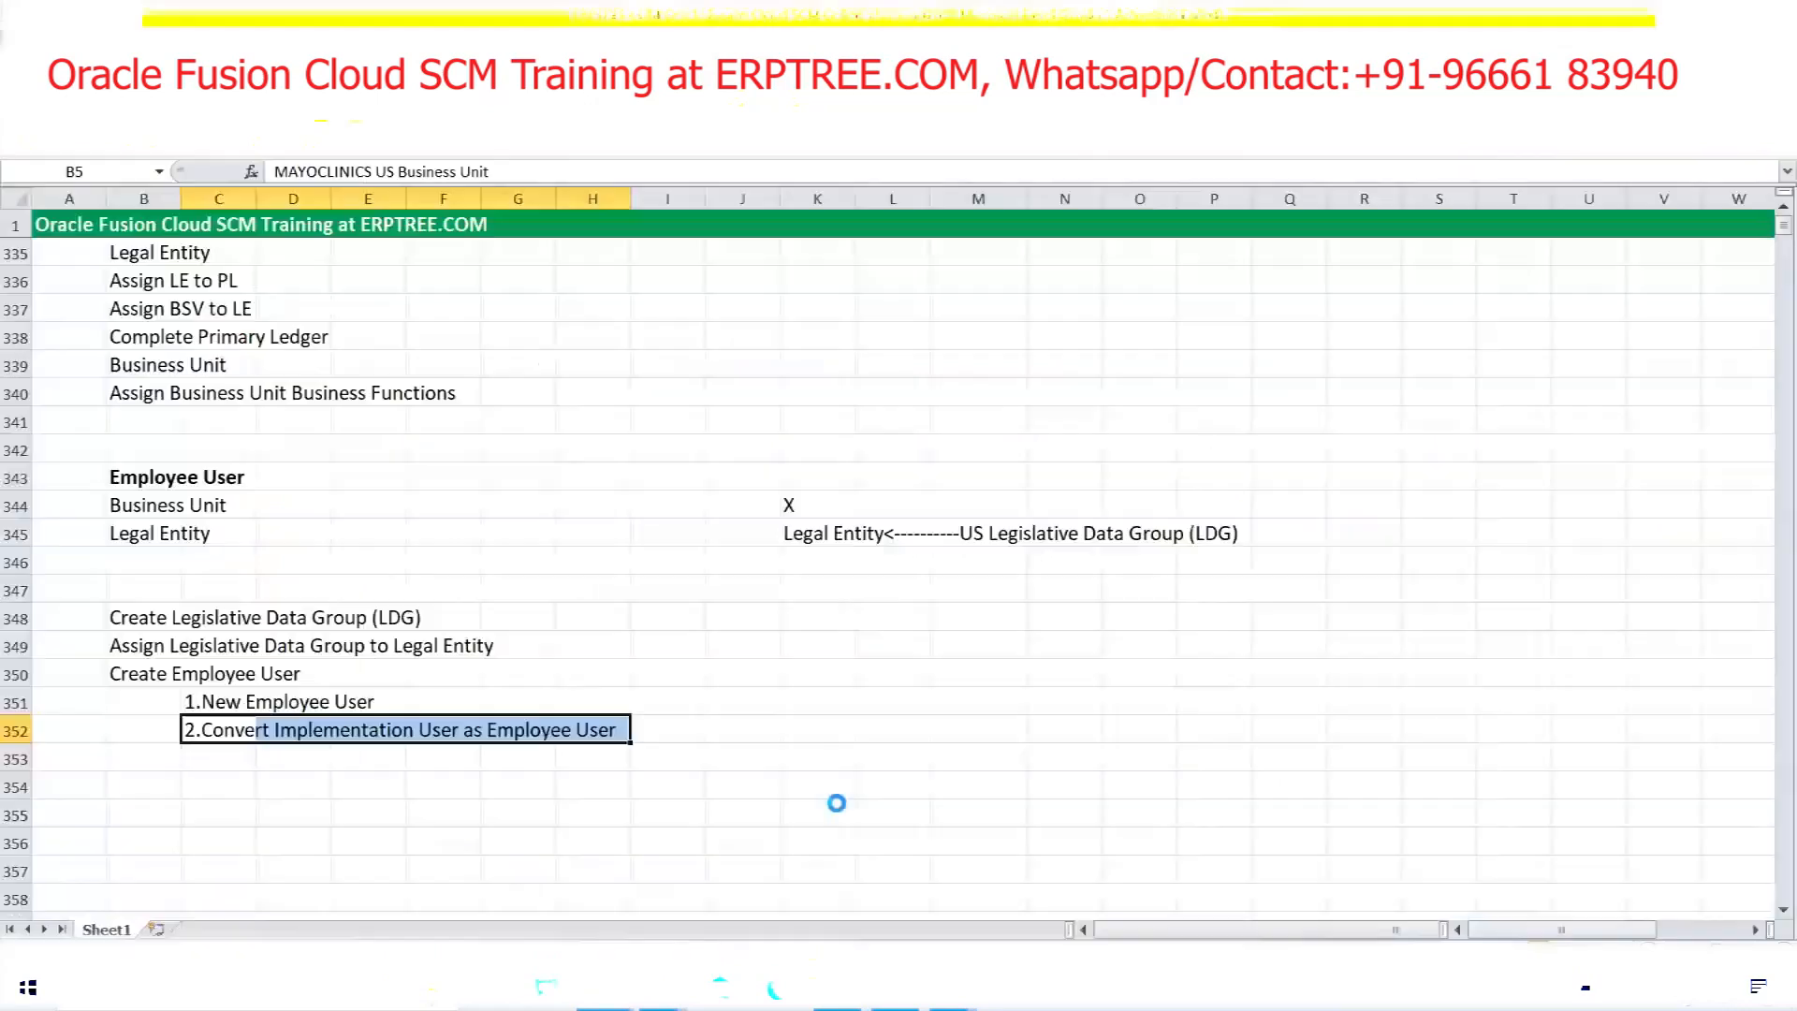
click(898, 547)
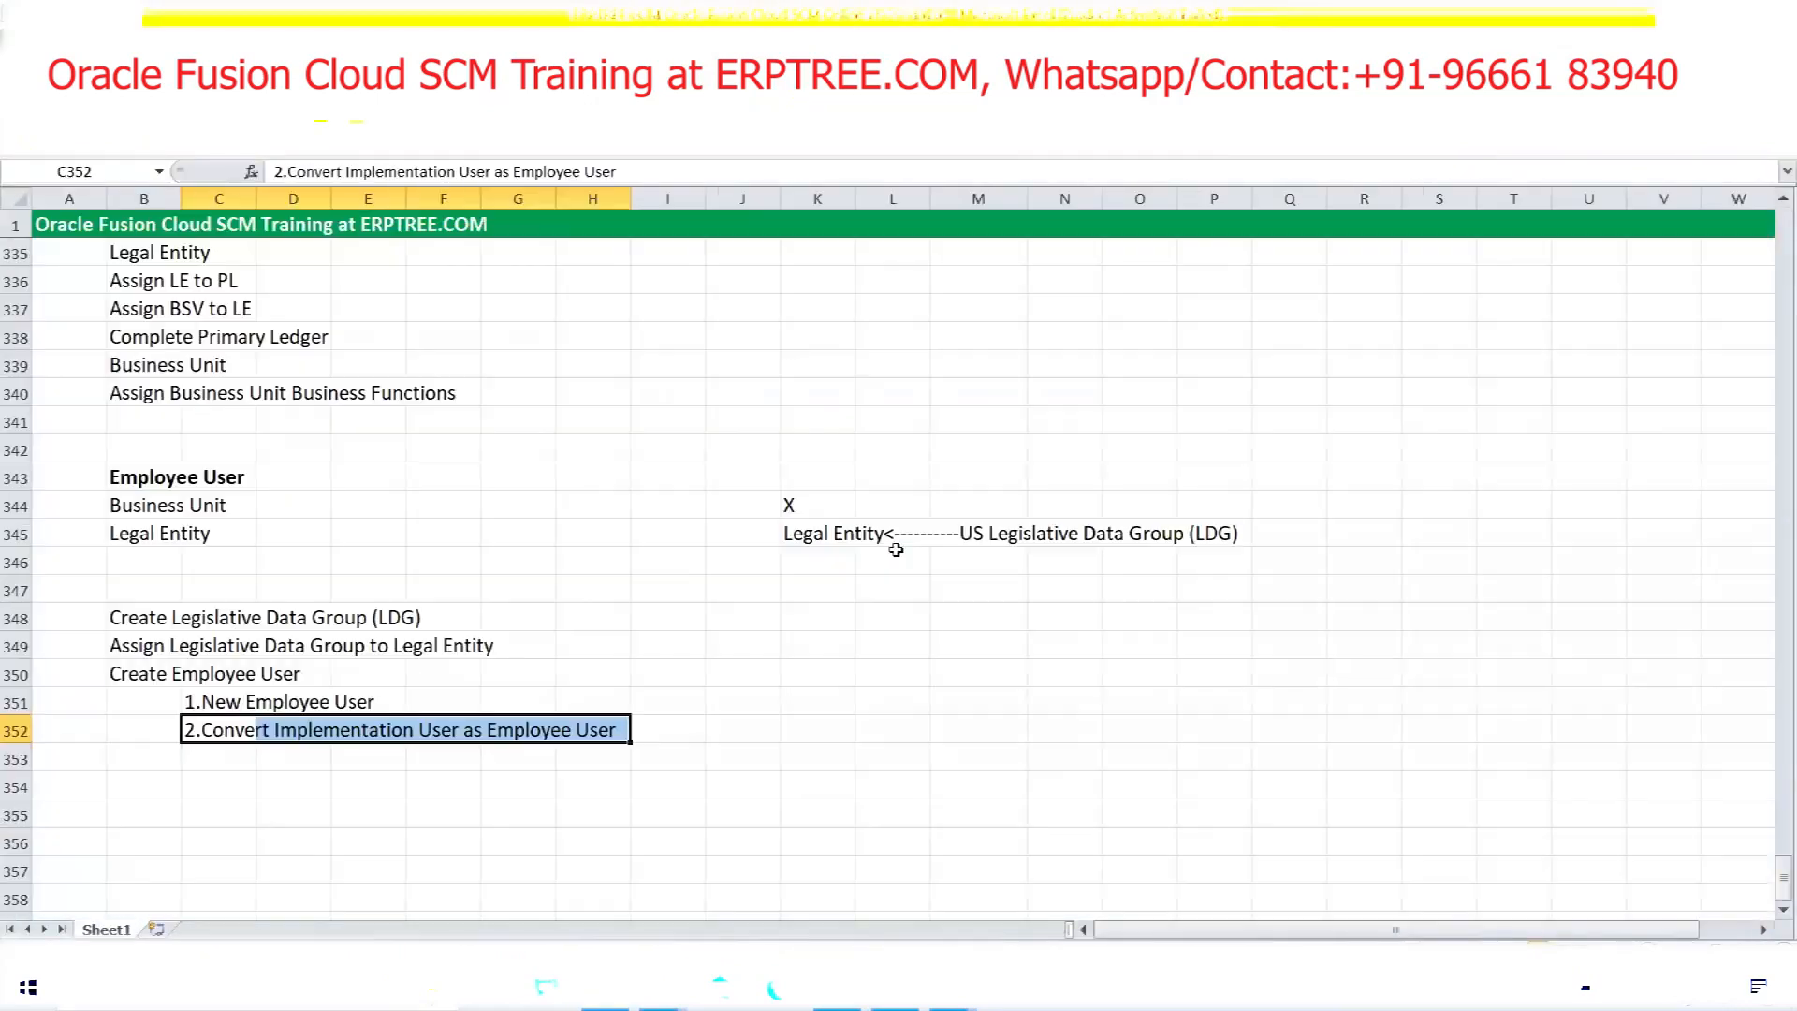
double_click(97, 929)
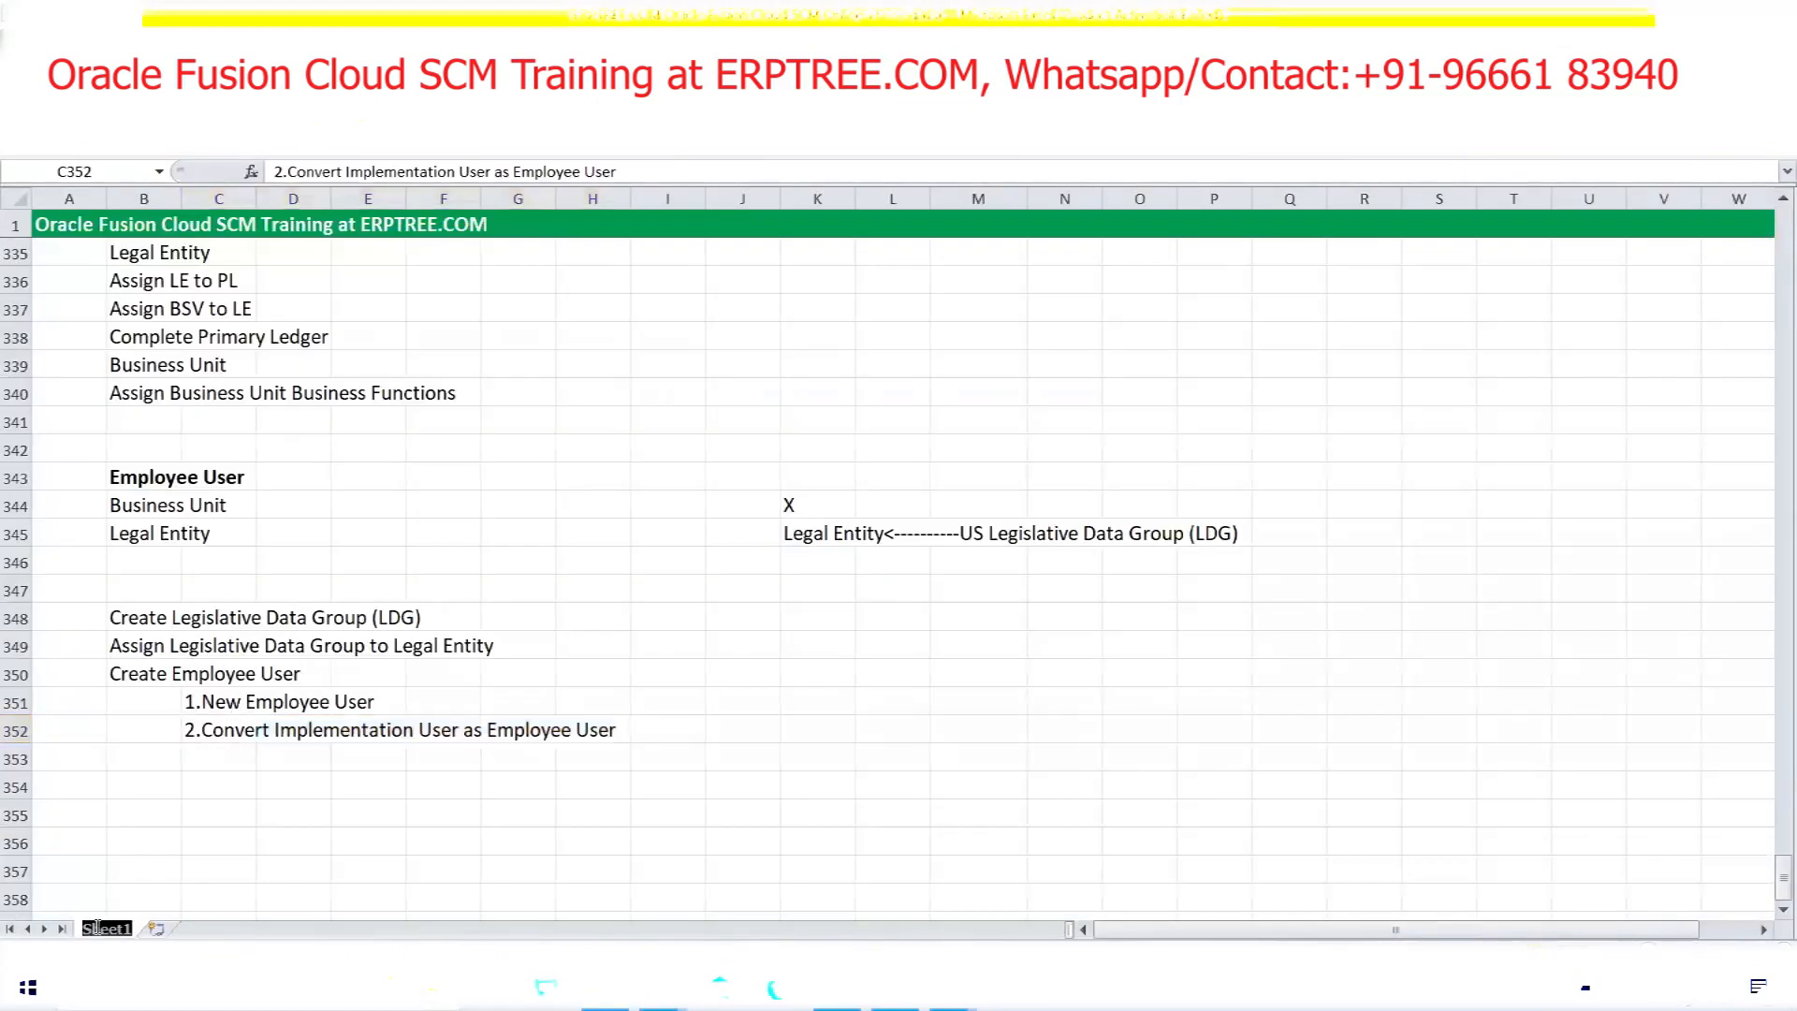
text(COMMON Setups)
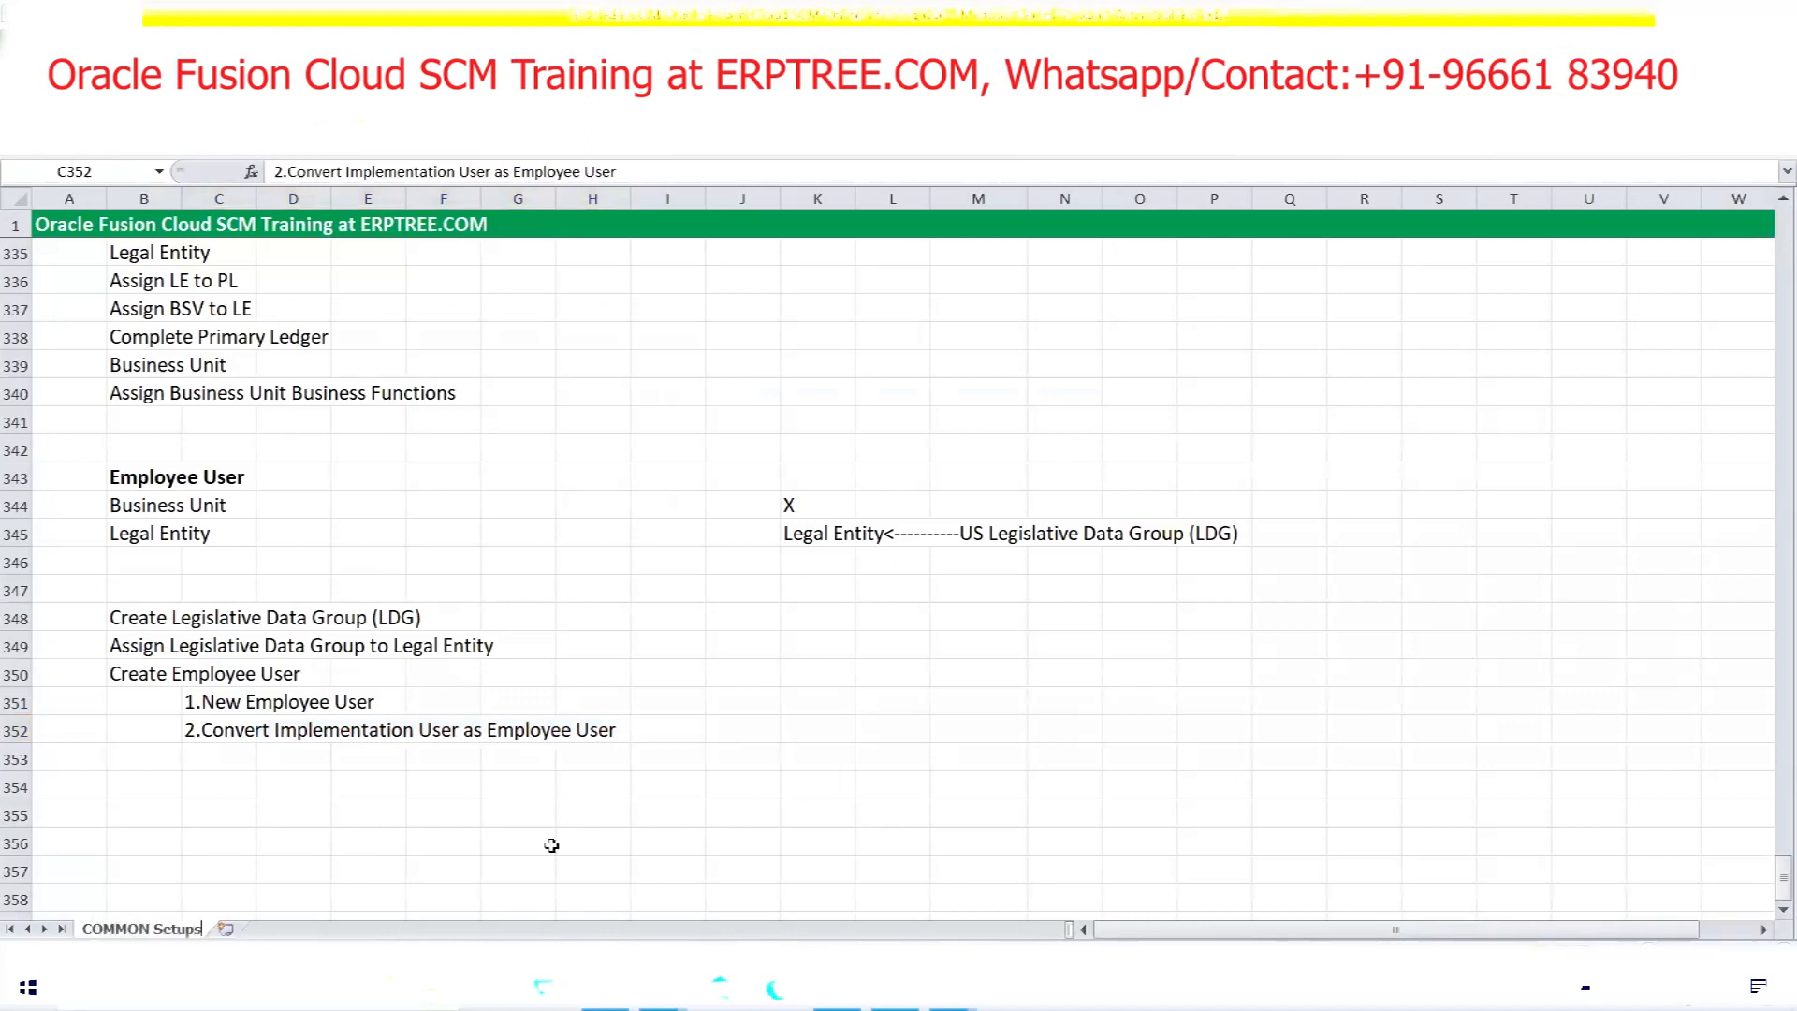
click(788, 751)
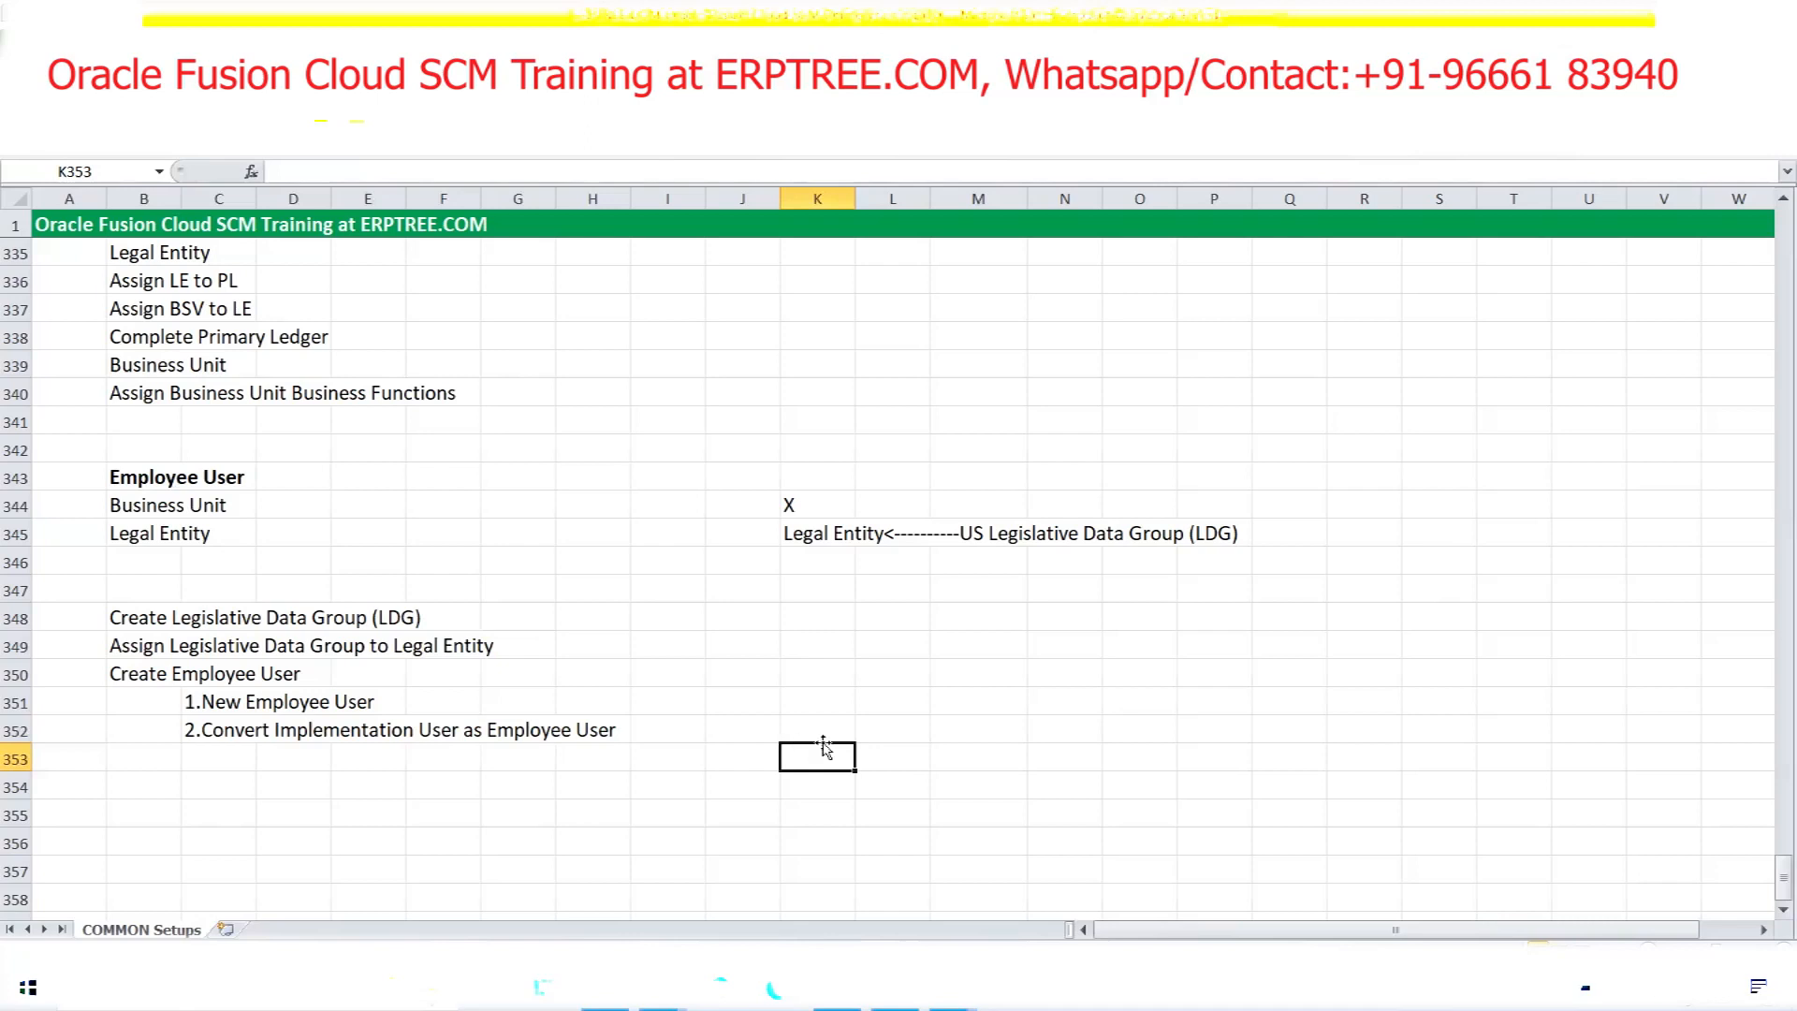
click(578, 475)
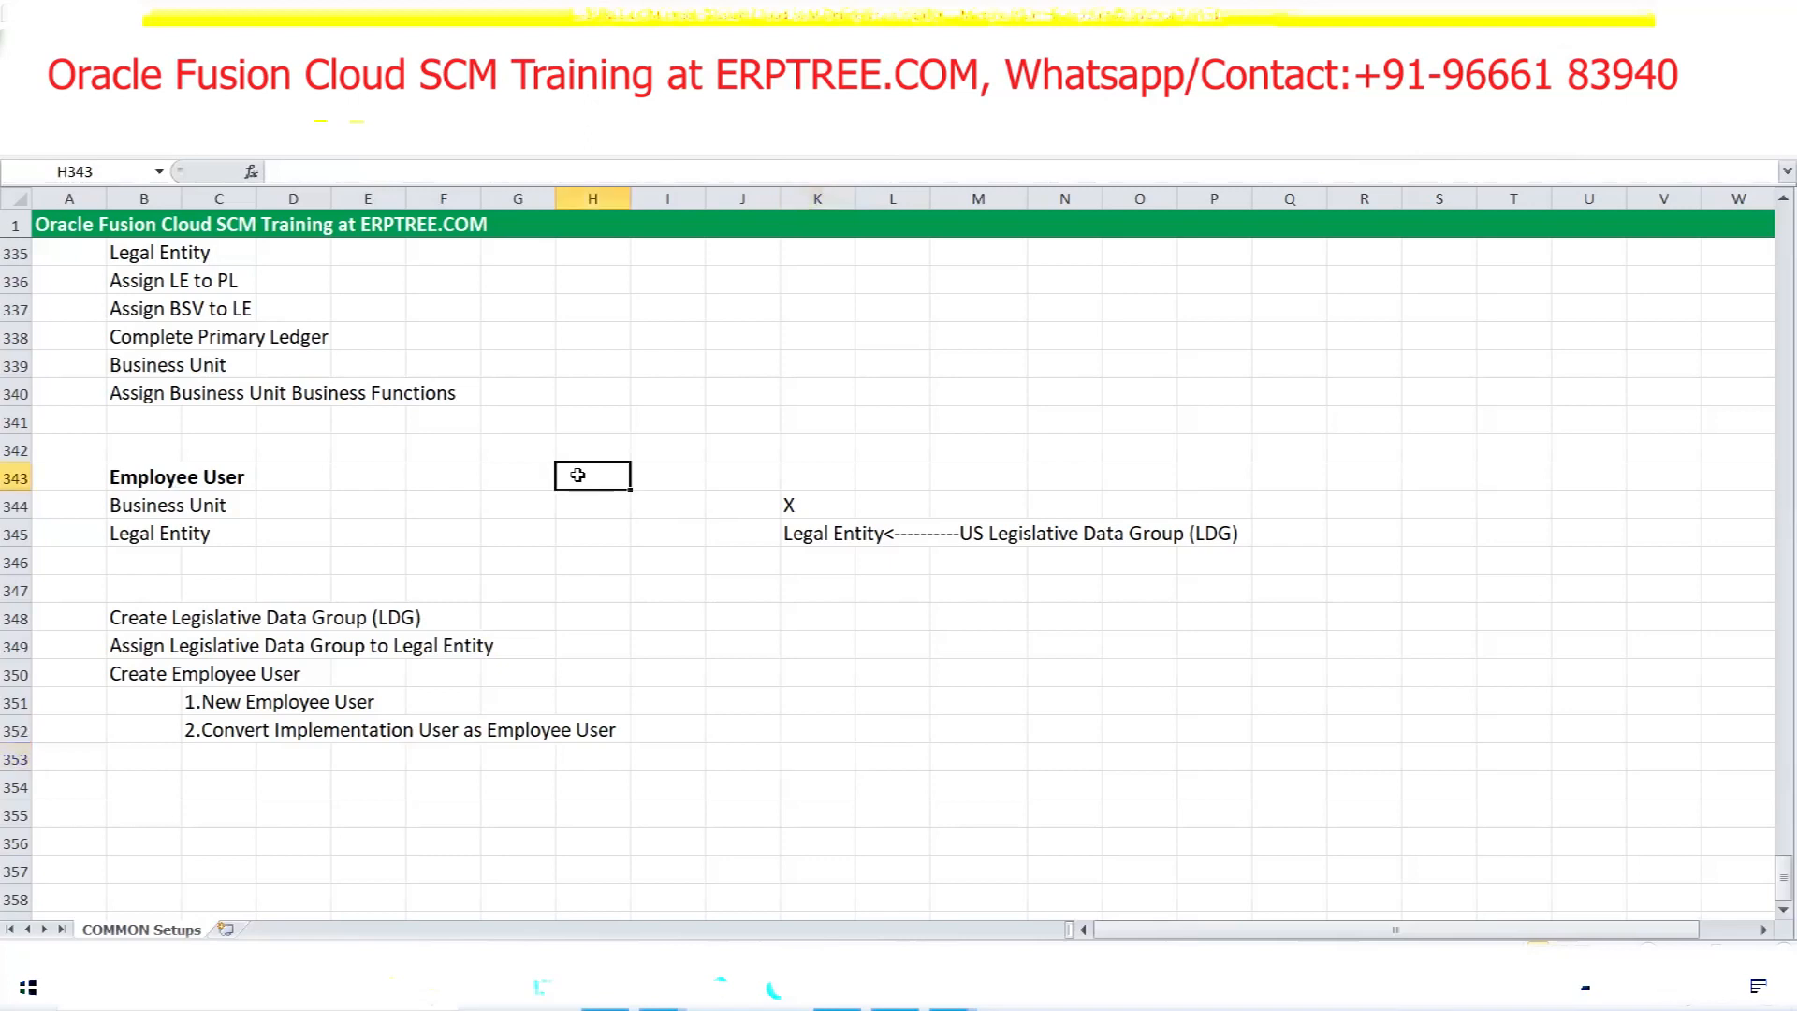